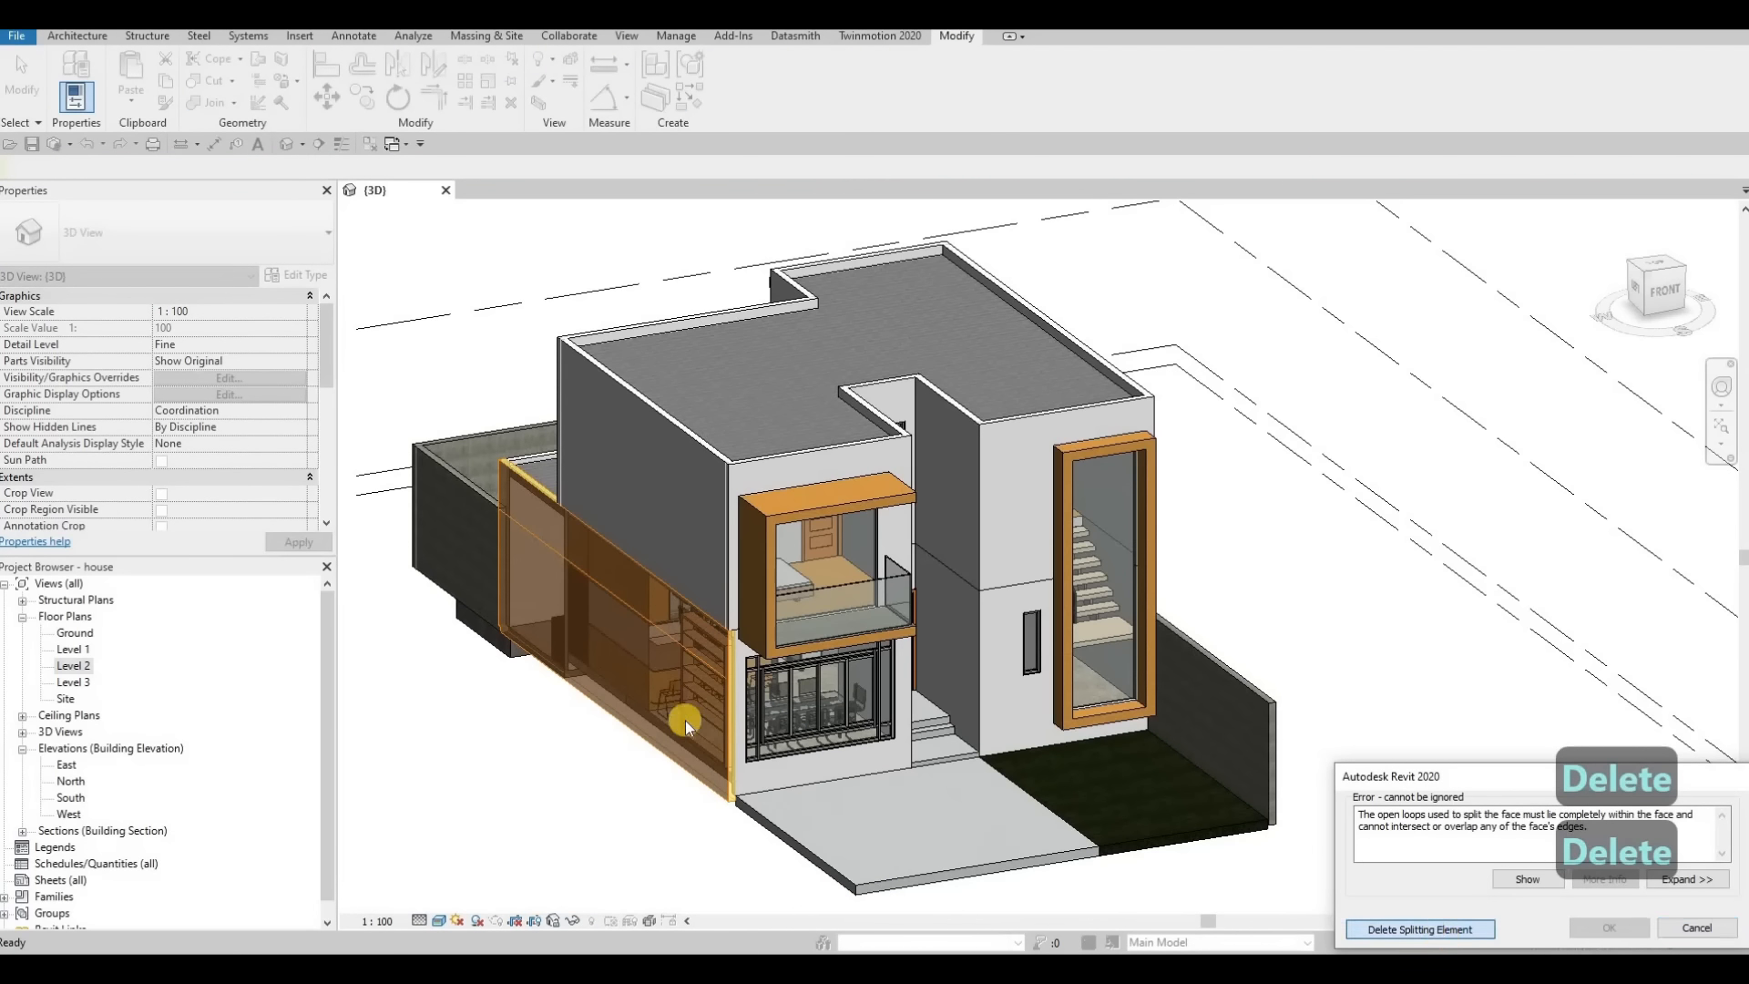
Step: Delete the splitting element that breaks the split face on the side wall
click(1419, 928)
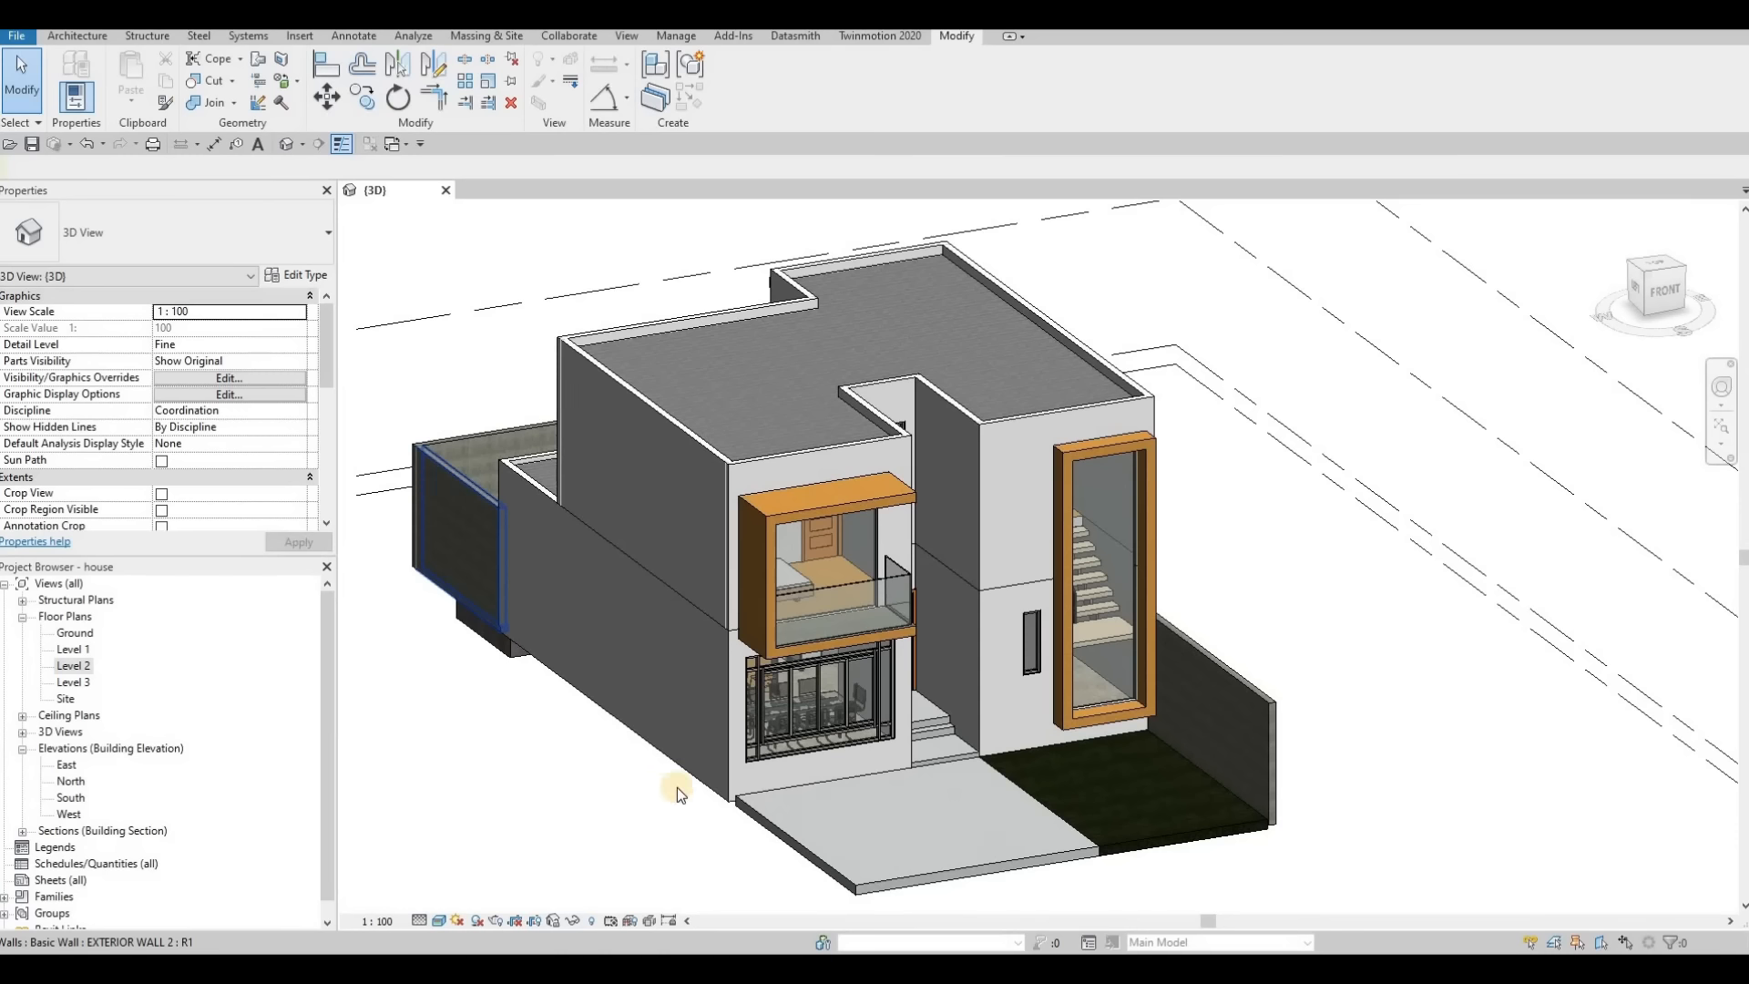
Step: In the Ground floor plan, move the EXTERIOR WALL 2 segment beside the pool outward, about 2400 mm from the pool edge
click(470, 523)
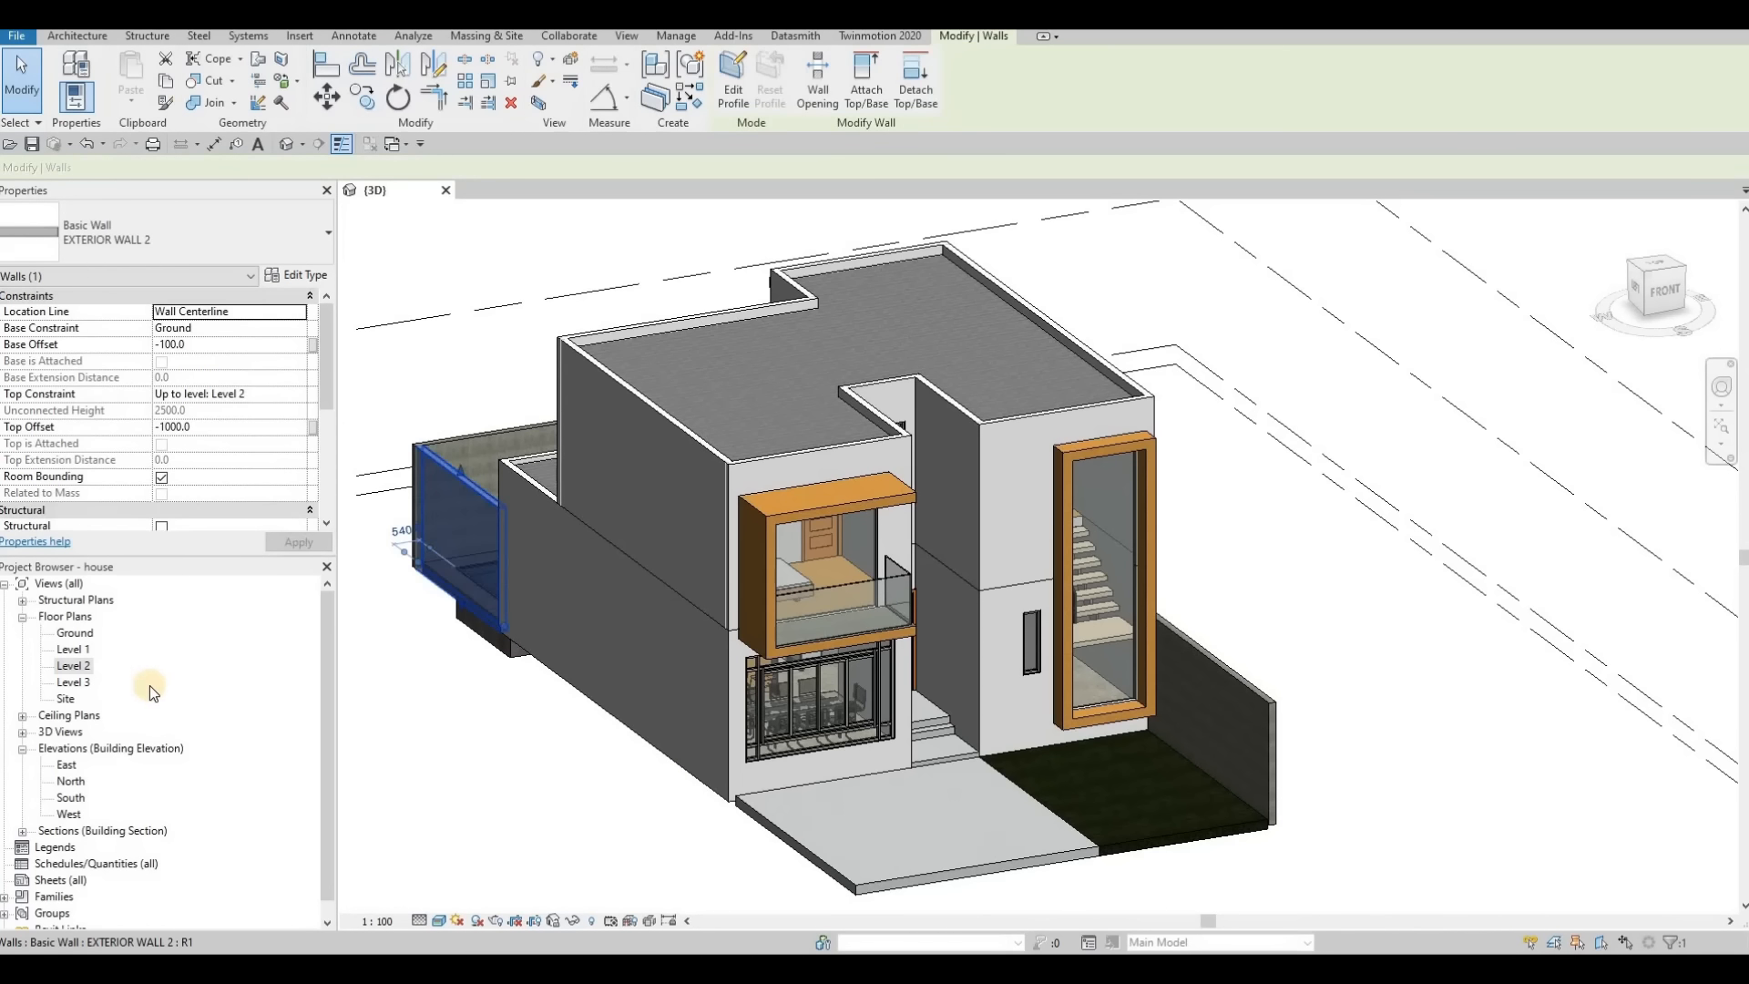
double_click(78, 666)
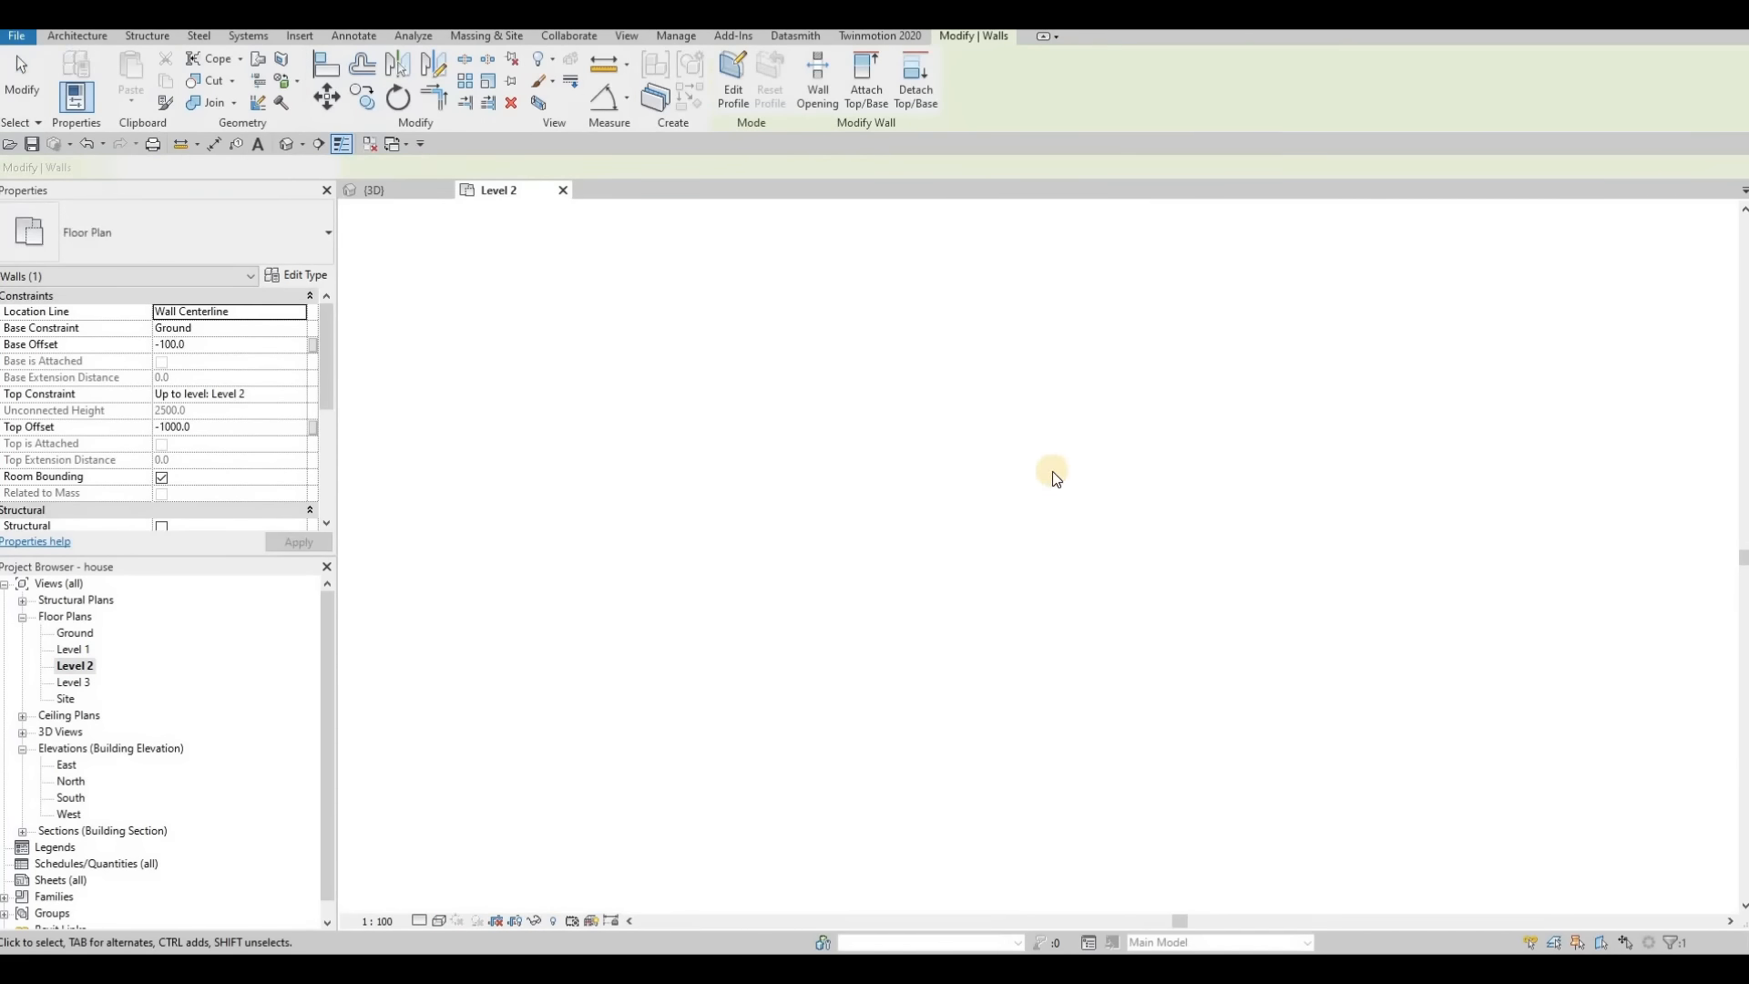
double_click(73, 649)
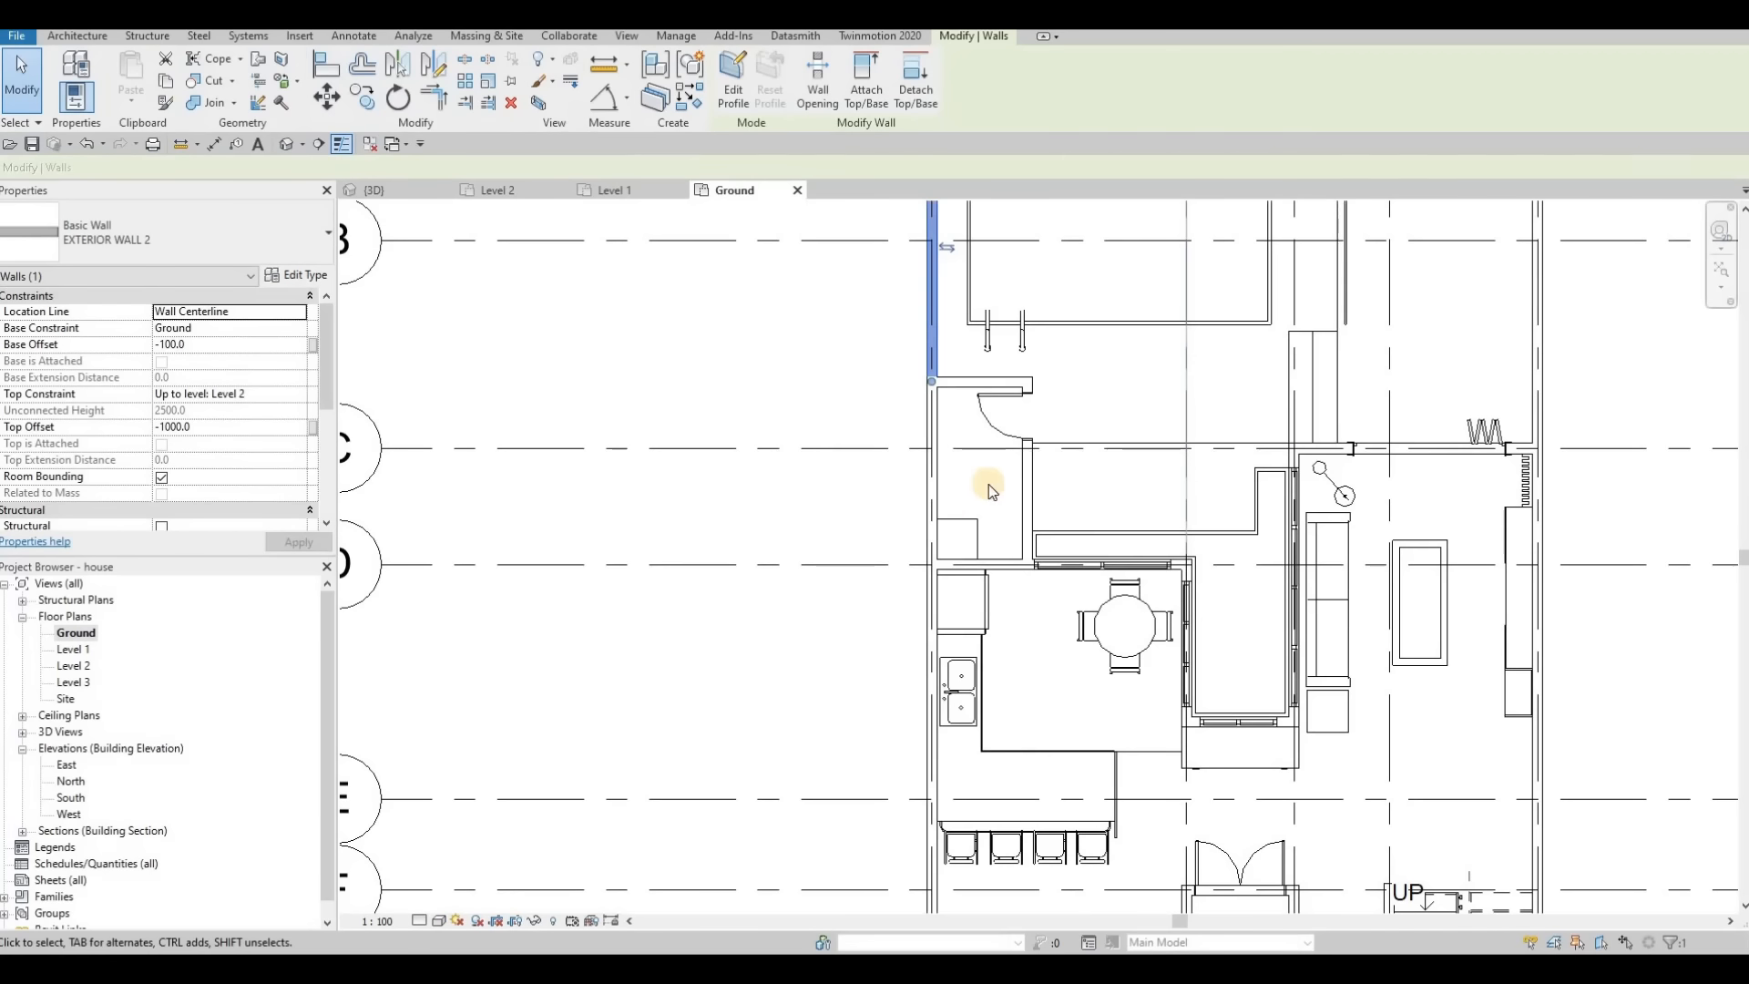
scroll(976, 488, down, 2)
drag(955, 480, 954, 478)
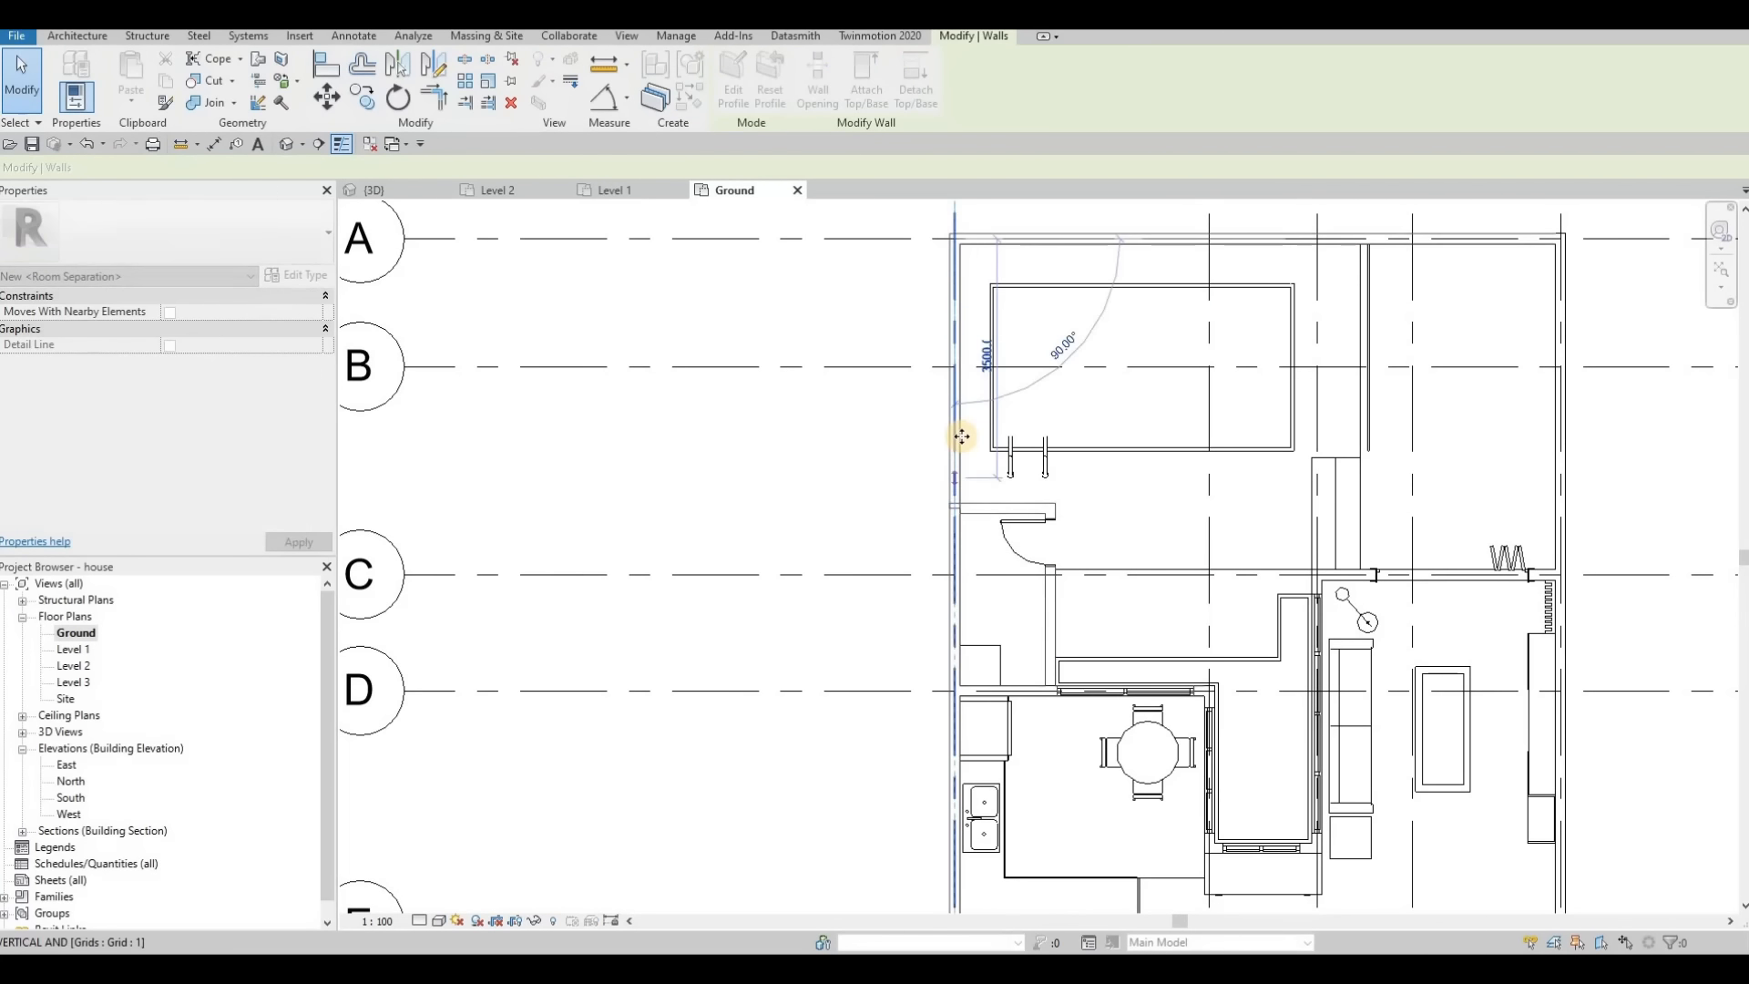
drag(866, 435, 779, 446)
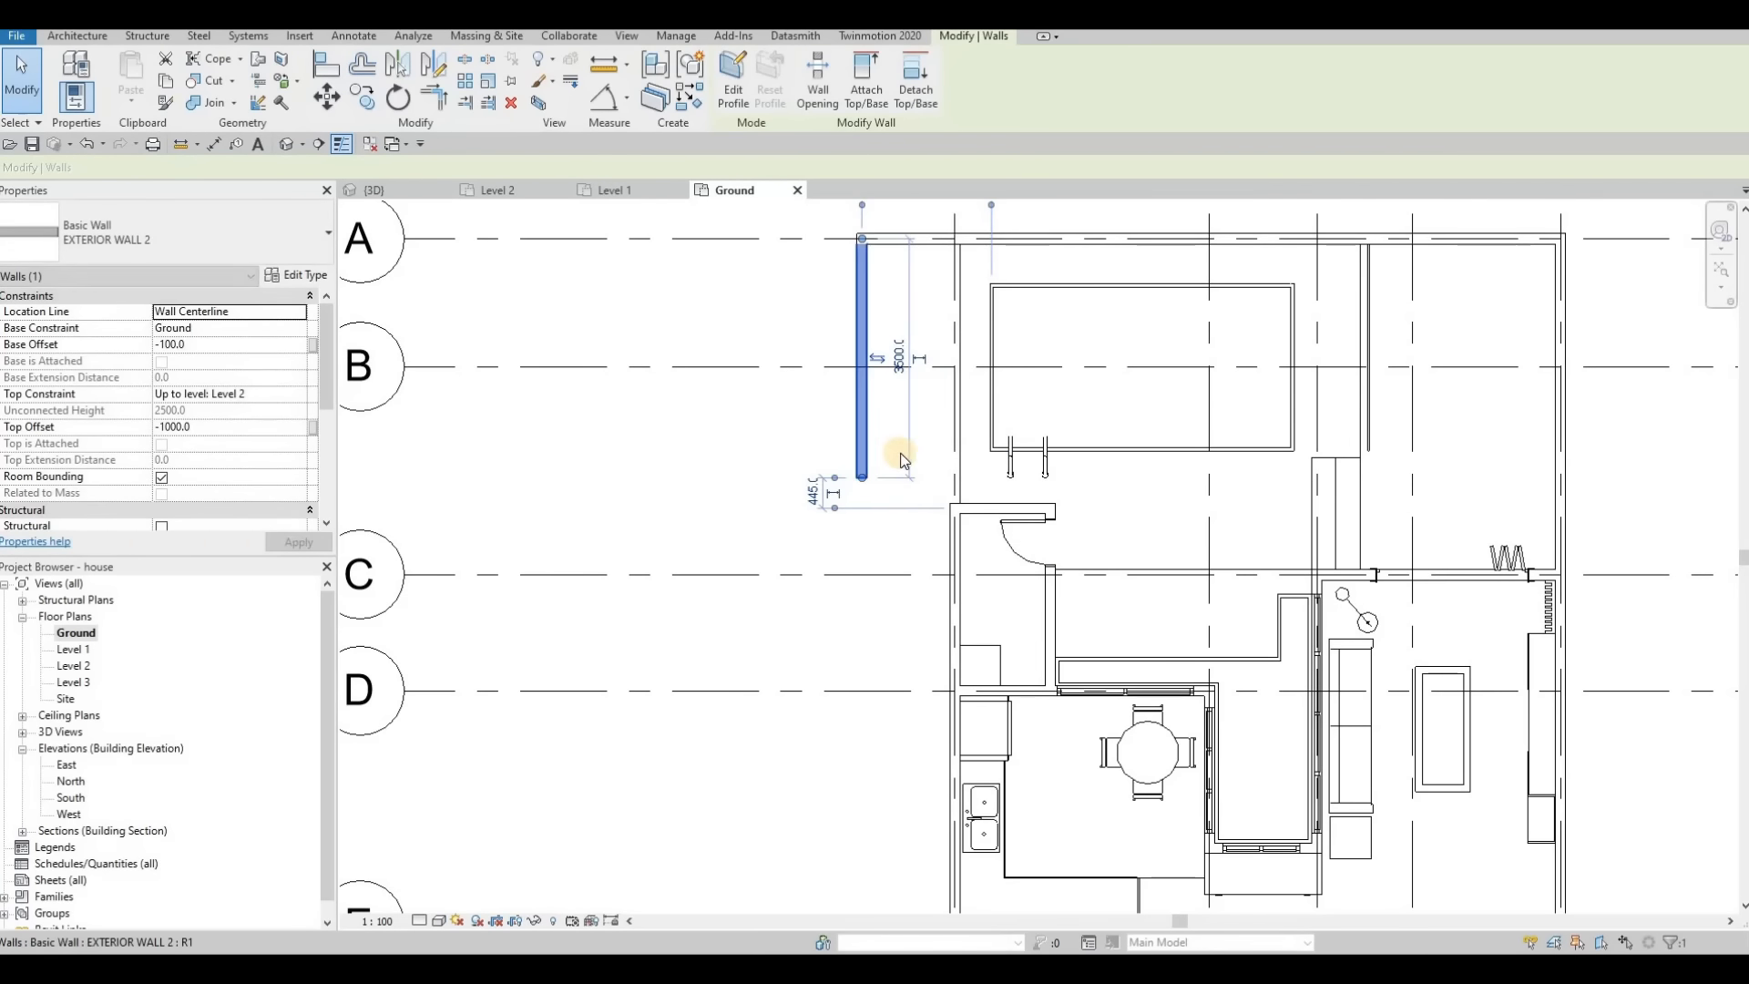
middle_drag(851, 328, 834, 449)
scroll(834, 448, down, 1)
key(Escape)
key(Escape)
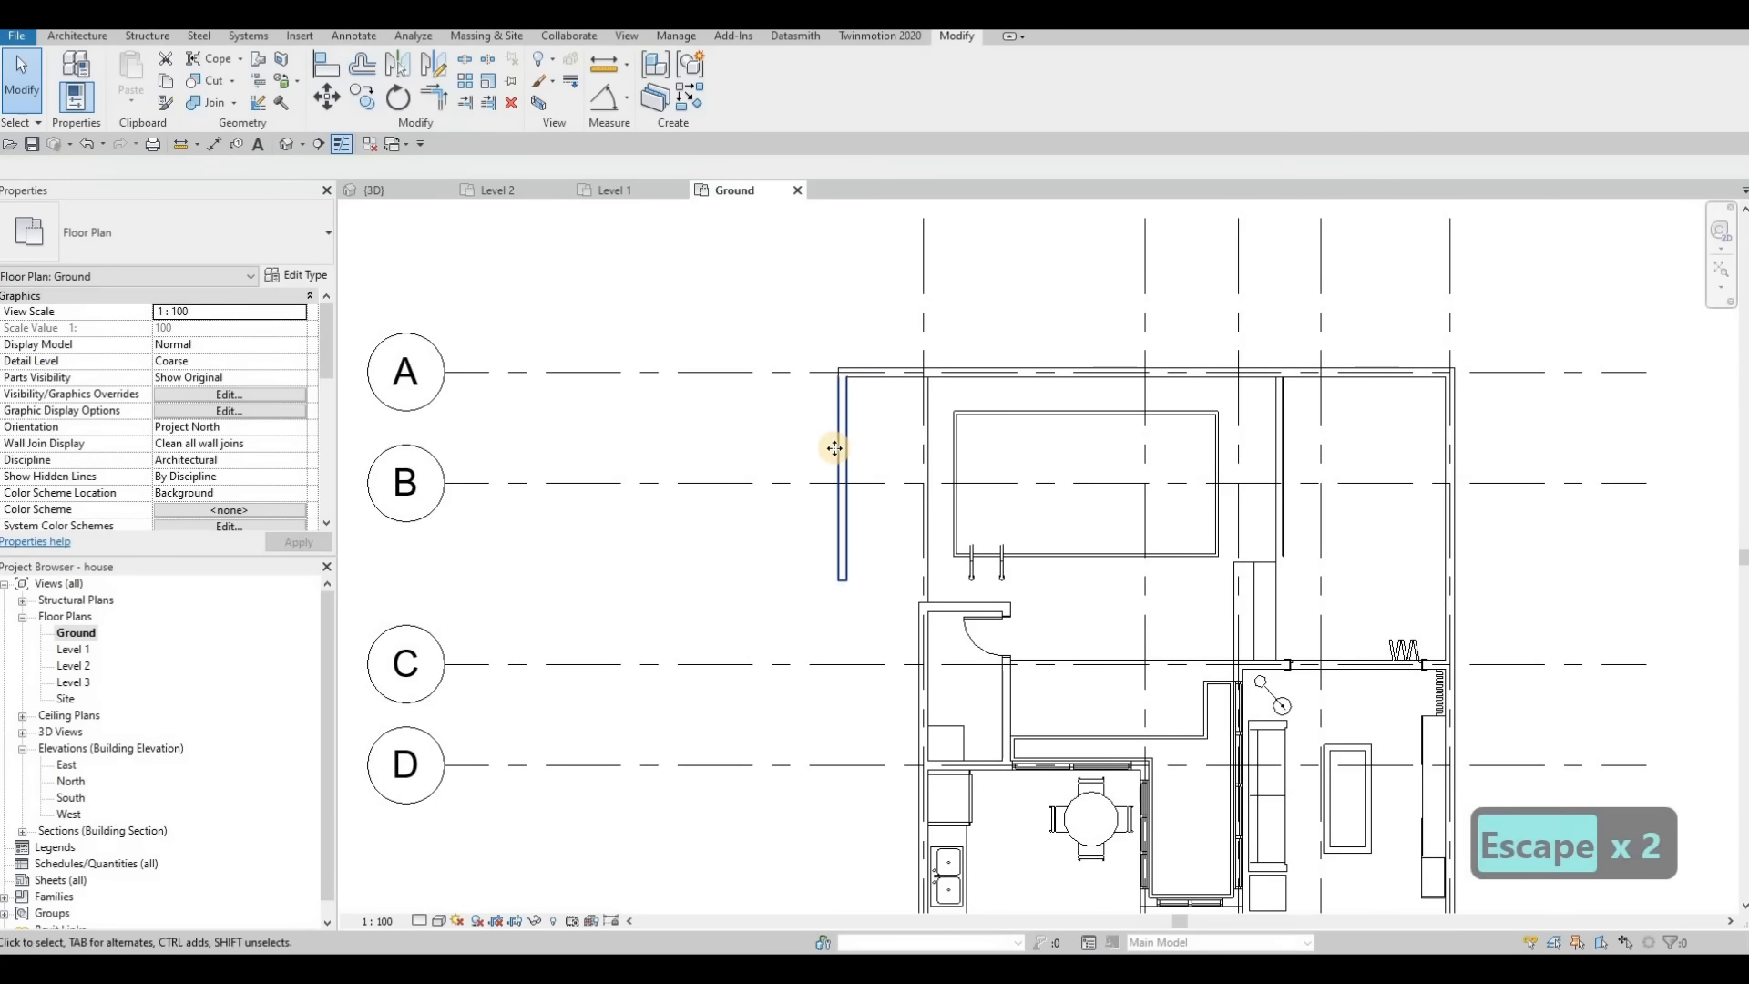
click(836, 448)
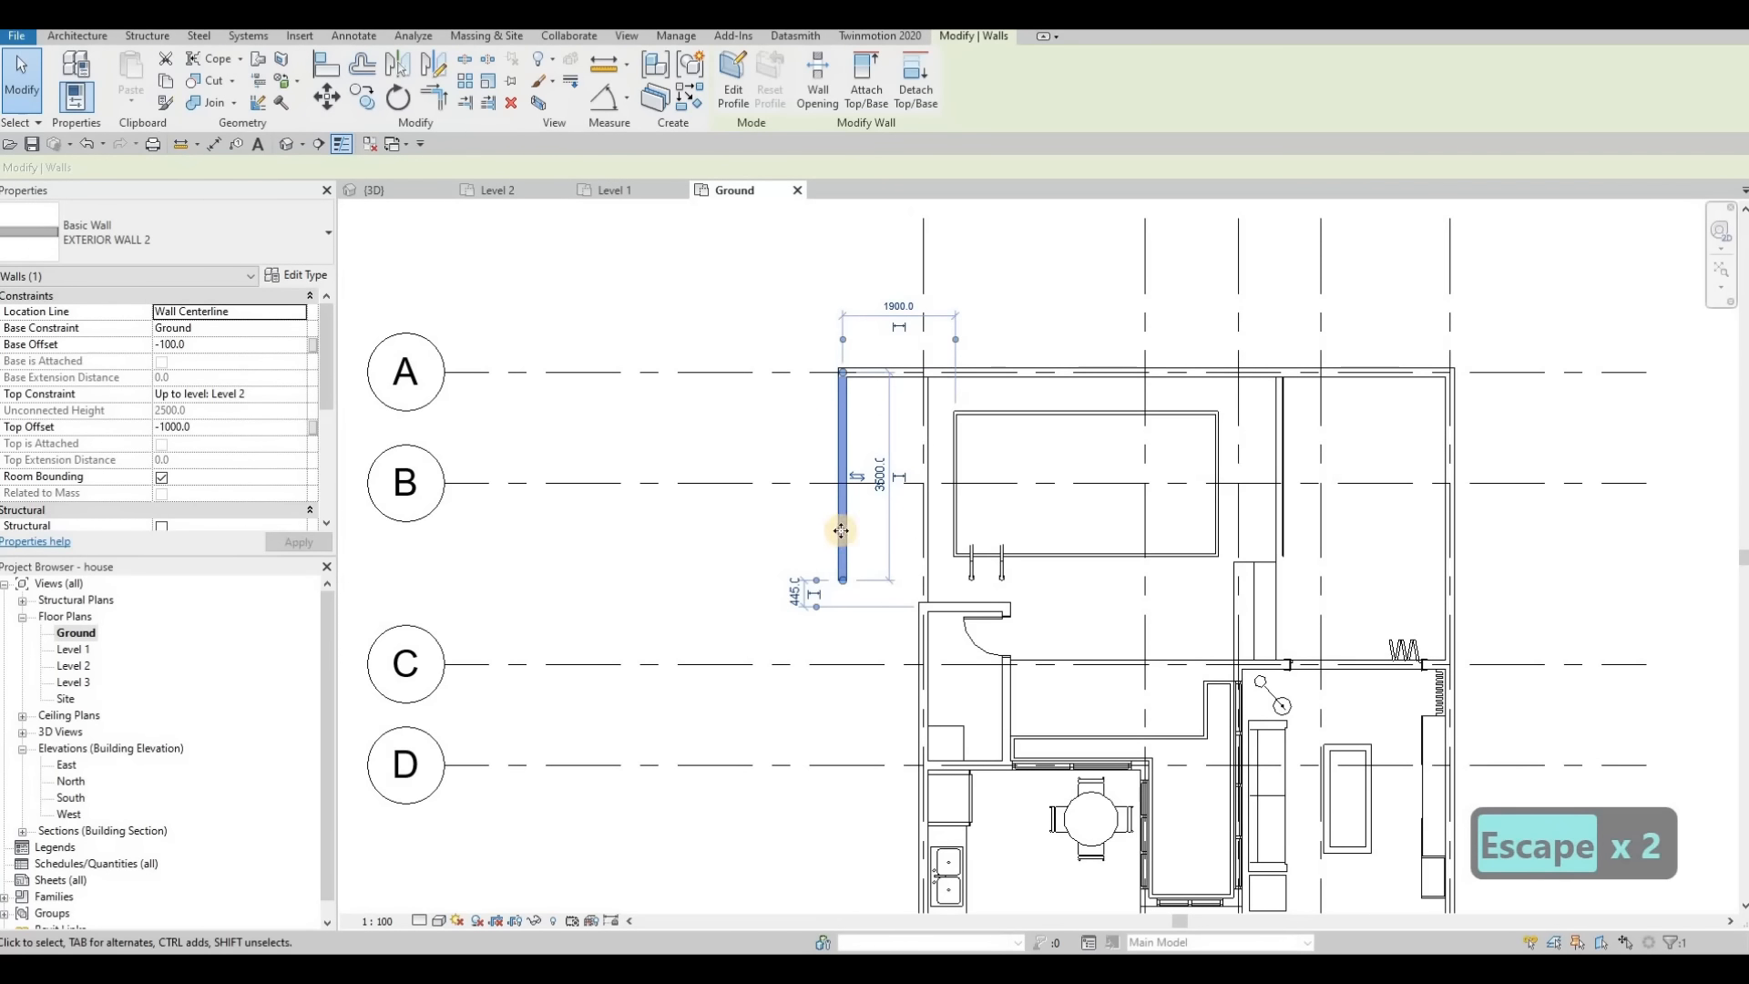
drag(840, 530, 808, 530)
drag(882, 481, 874, 480)
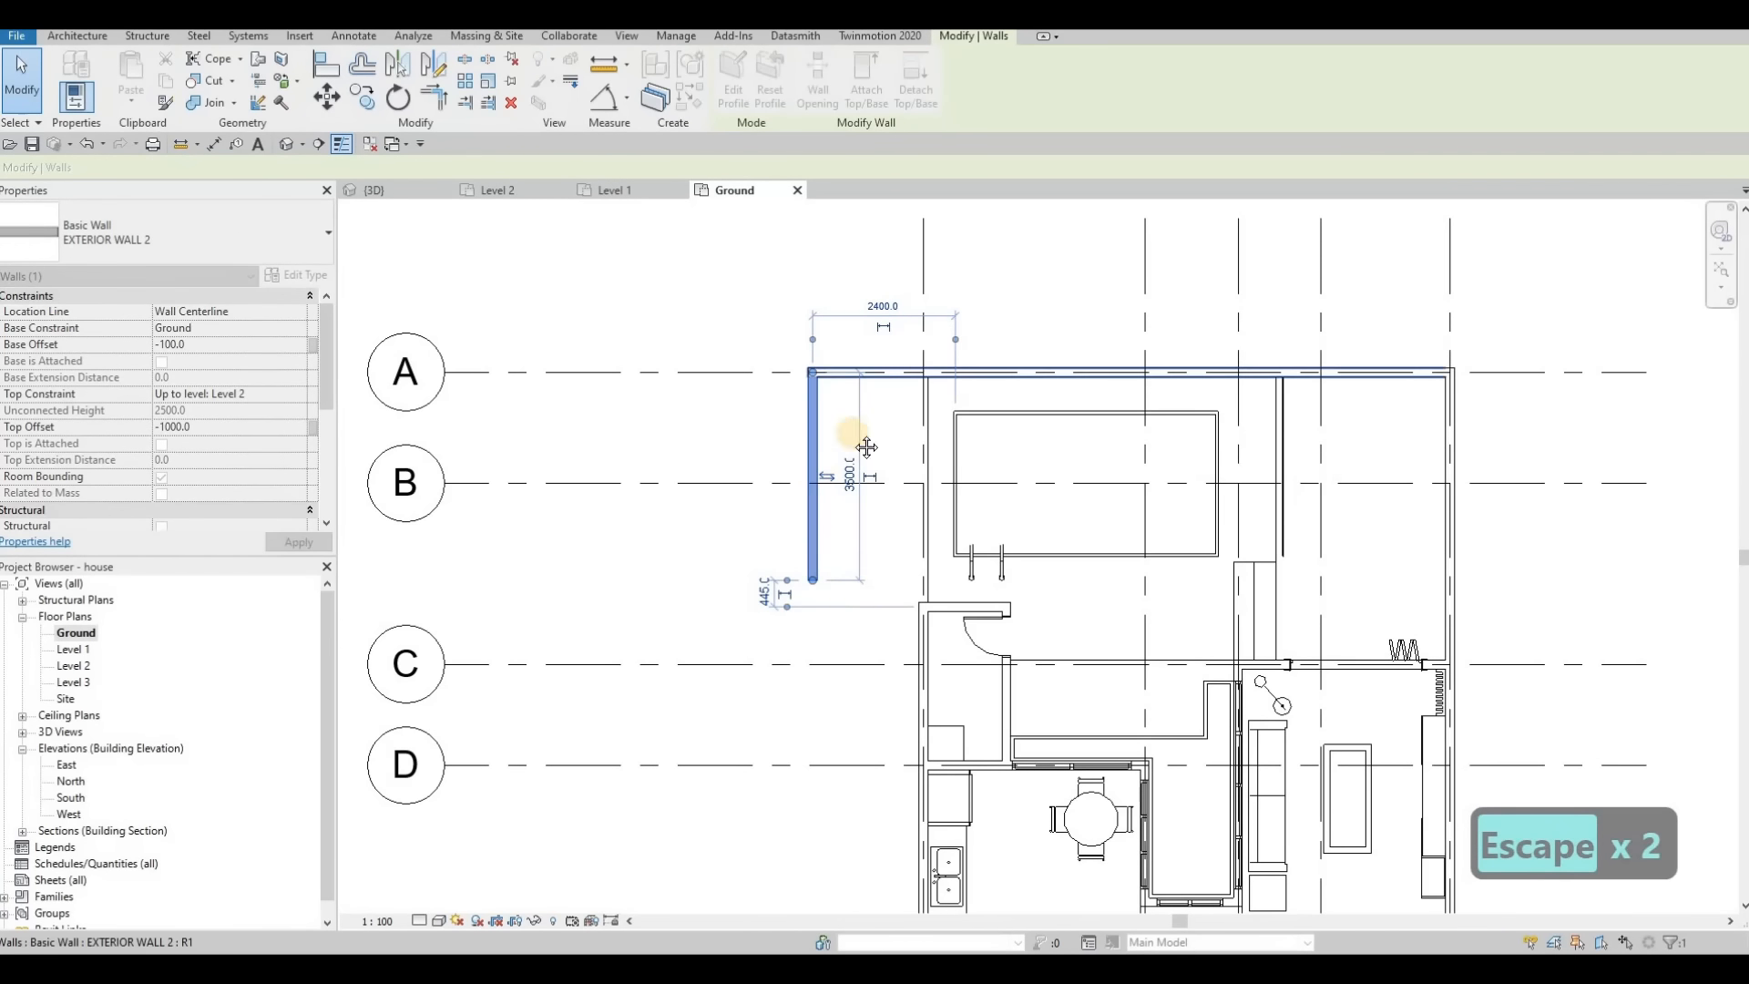
Step: Extend the free end of the moved boundary wall along the house to grid line H
middle_drag(937, 470, 986, 417)
scroll(925, 383, down, 5)
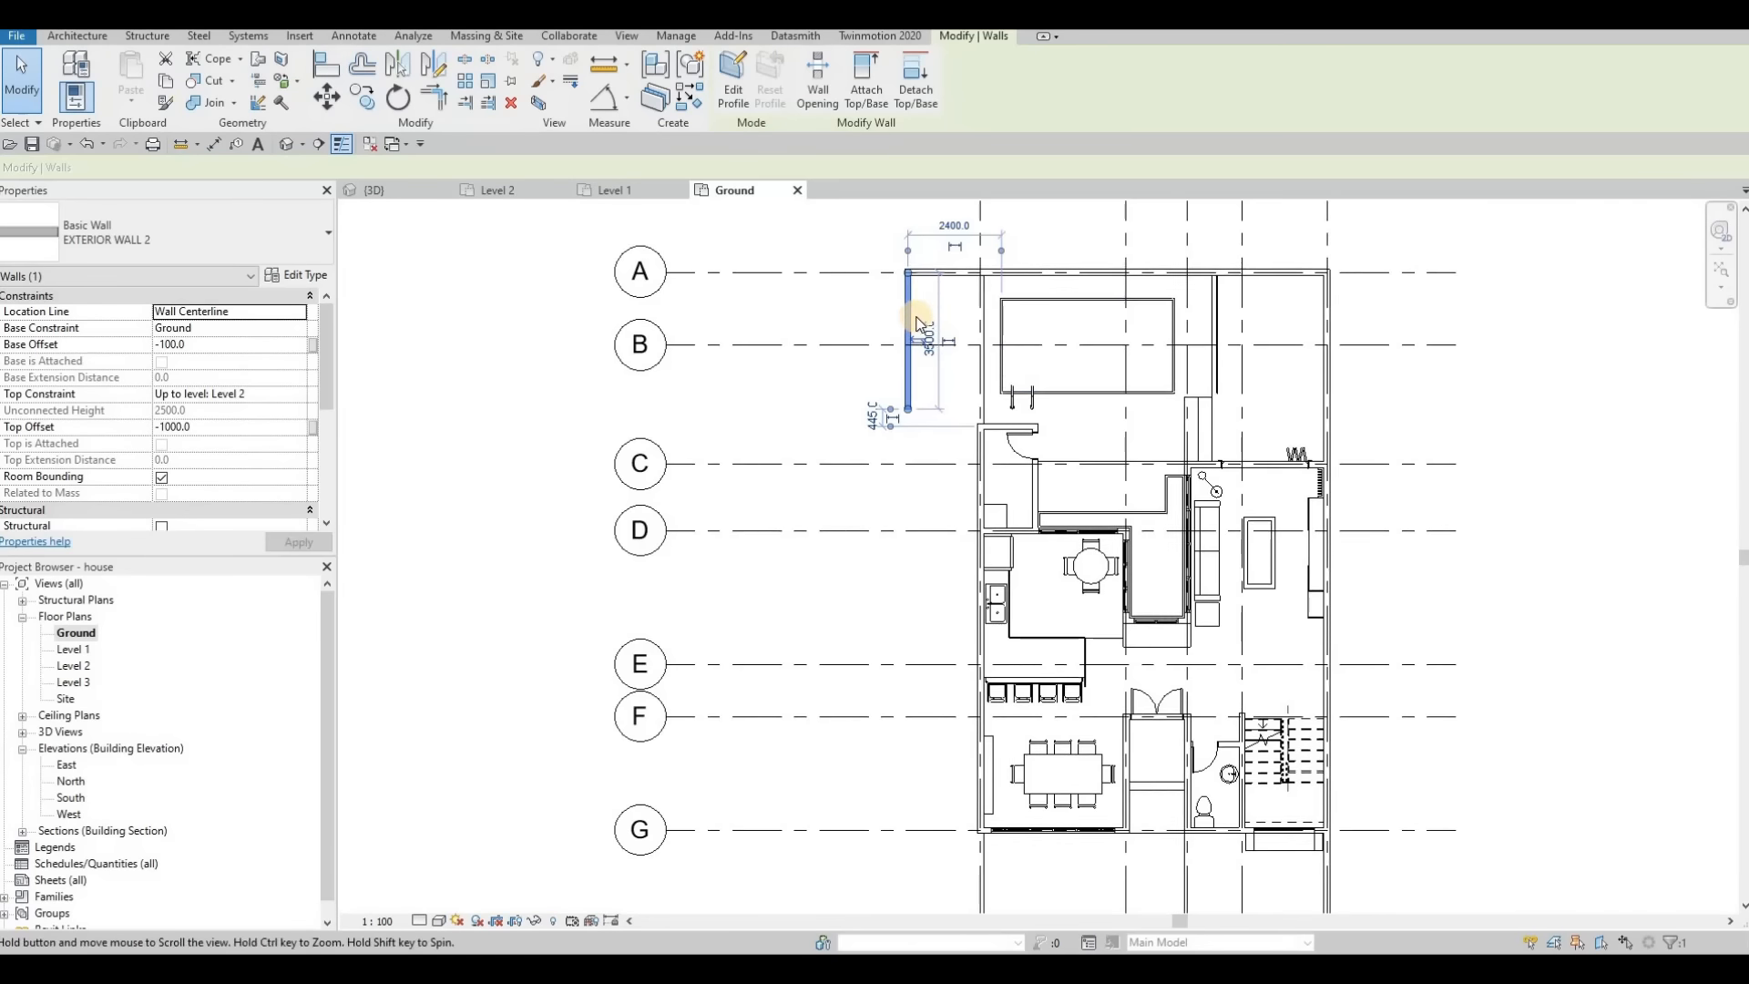
key(Escape)
drag(925, 391, 920, 808)
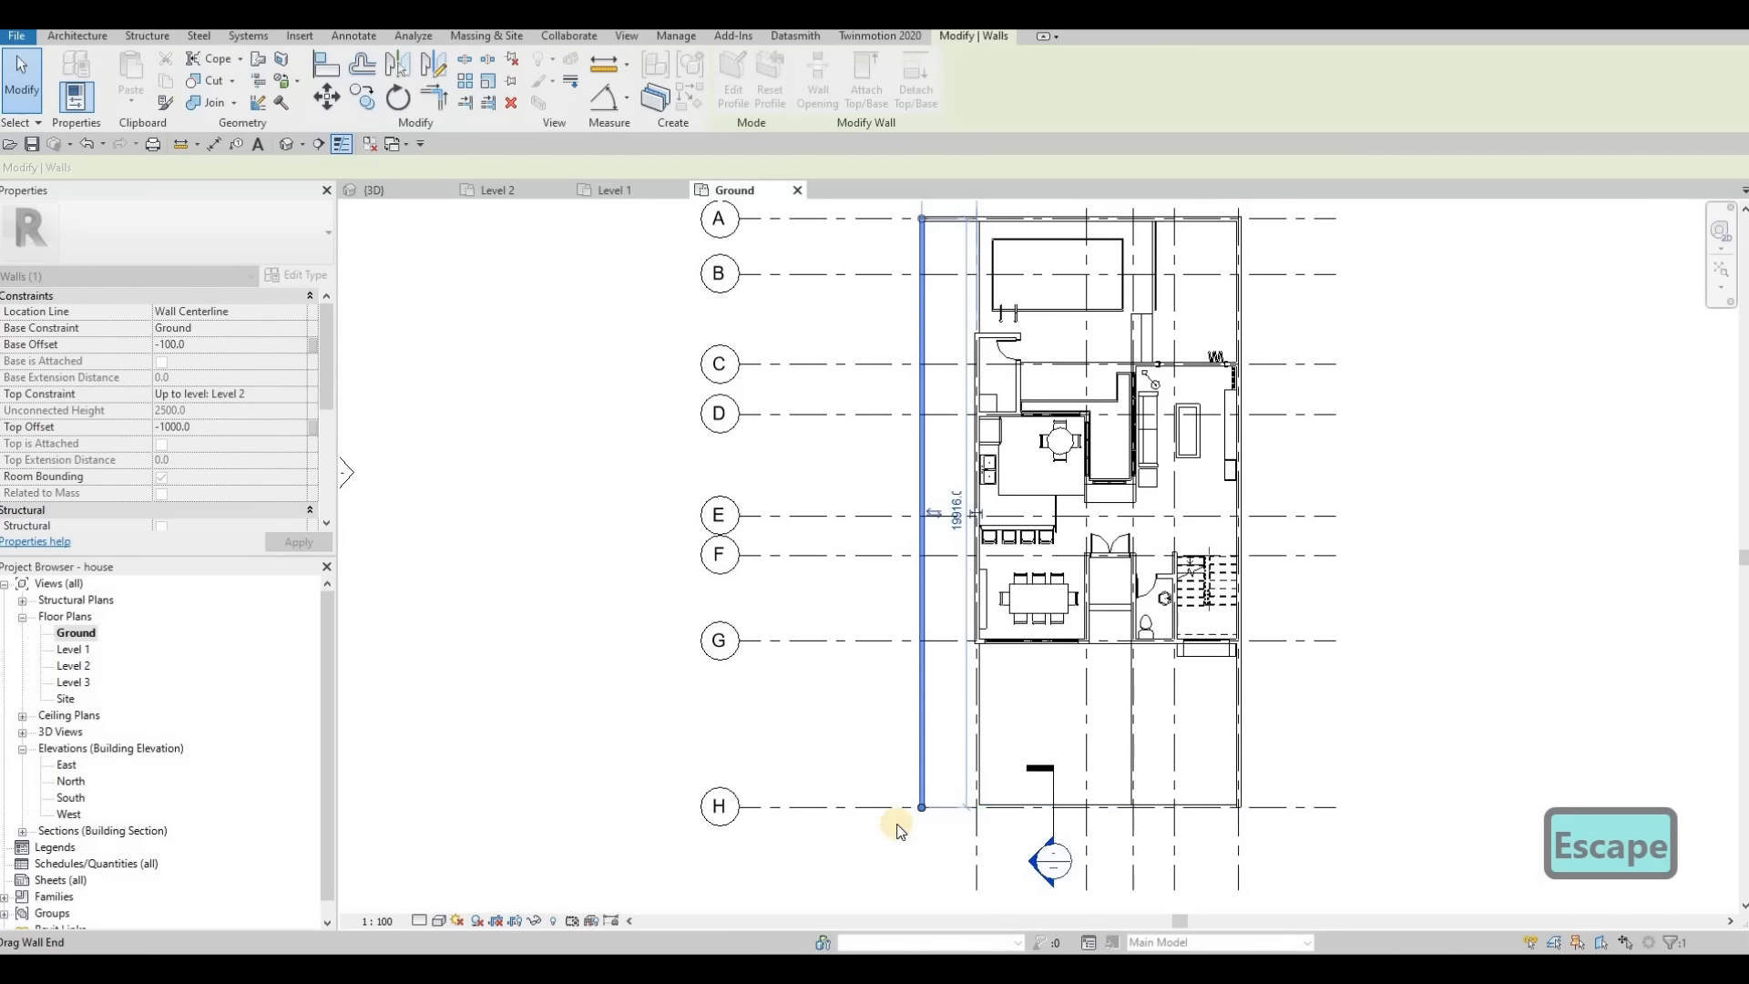
key(Escape)
key(Escape)
middle_drag(922, 556, 928, 441)
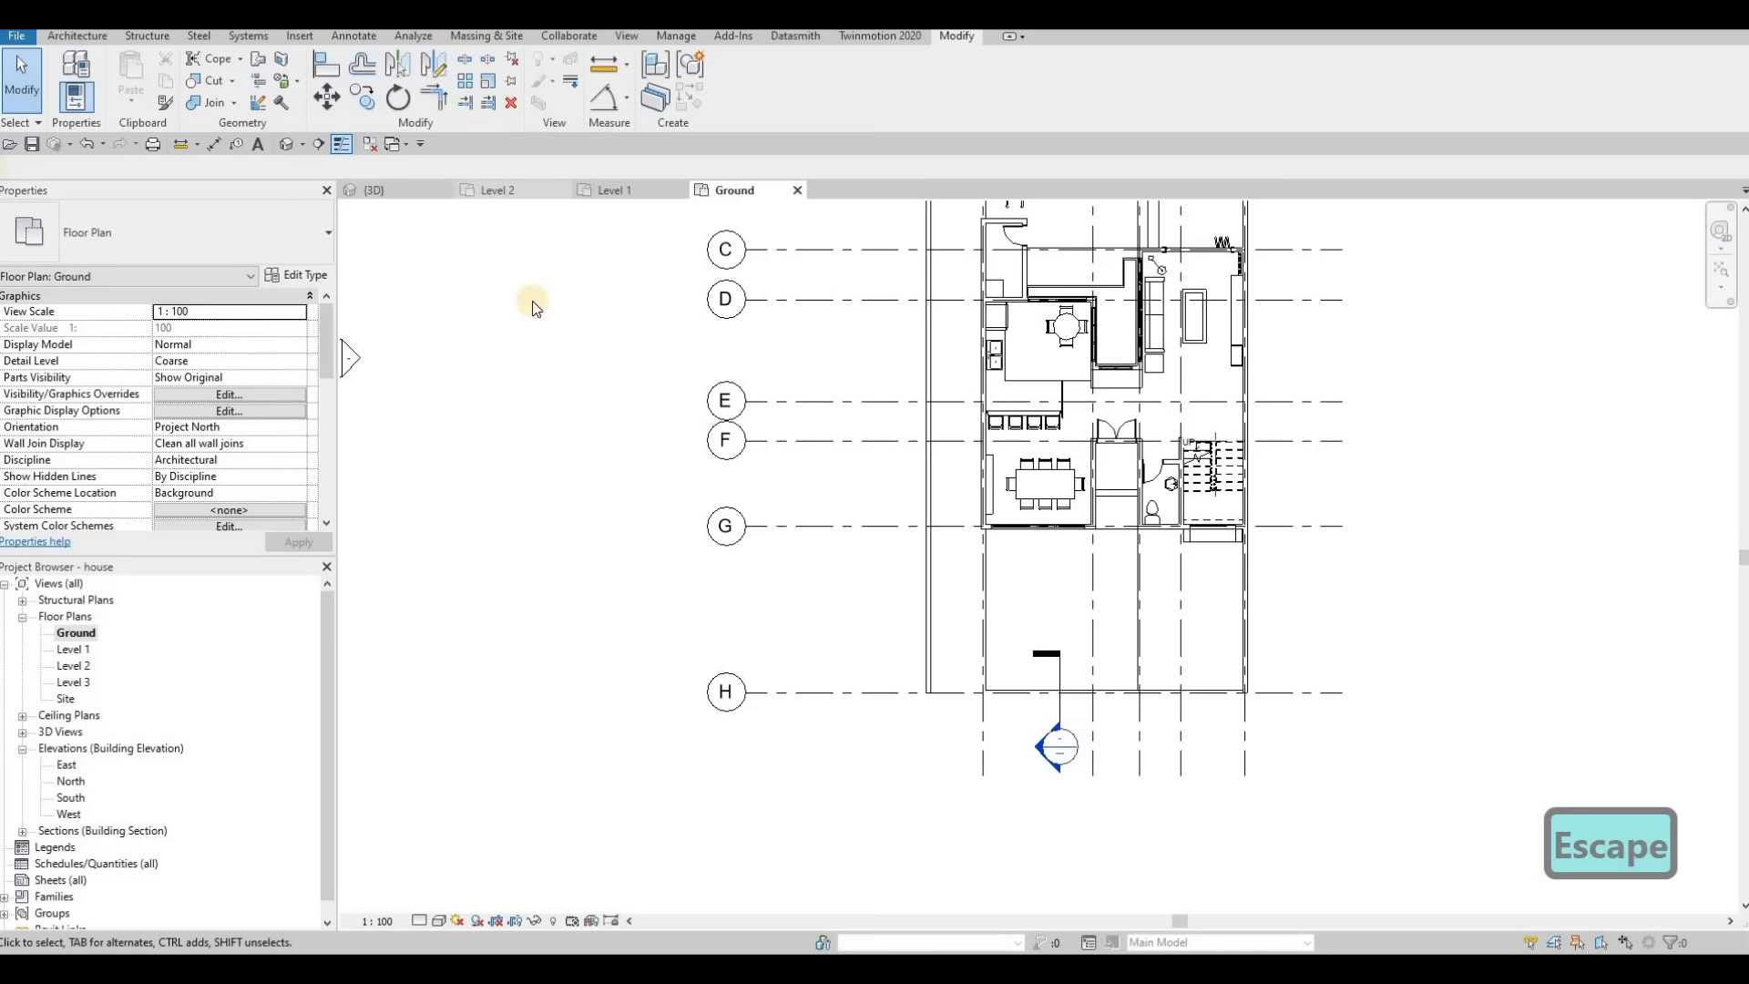
Step: In the 3D view, delete the orange frame extrusion around the tall stair window from its in-place model and finish the model
click(391, 193)
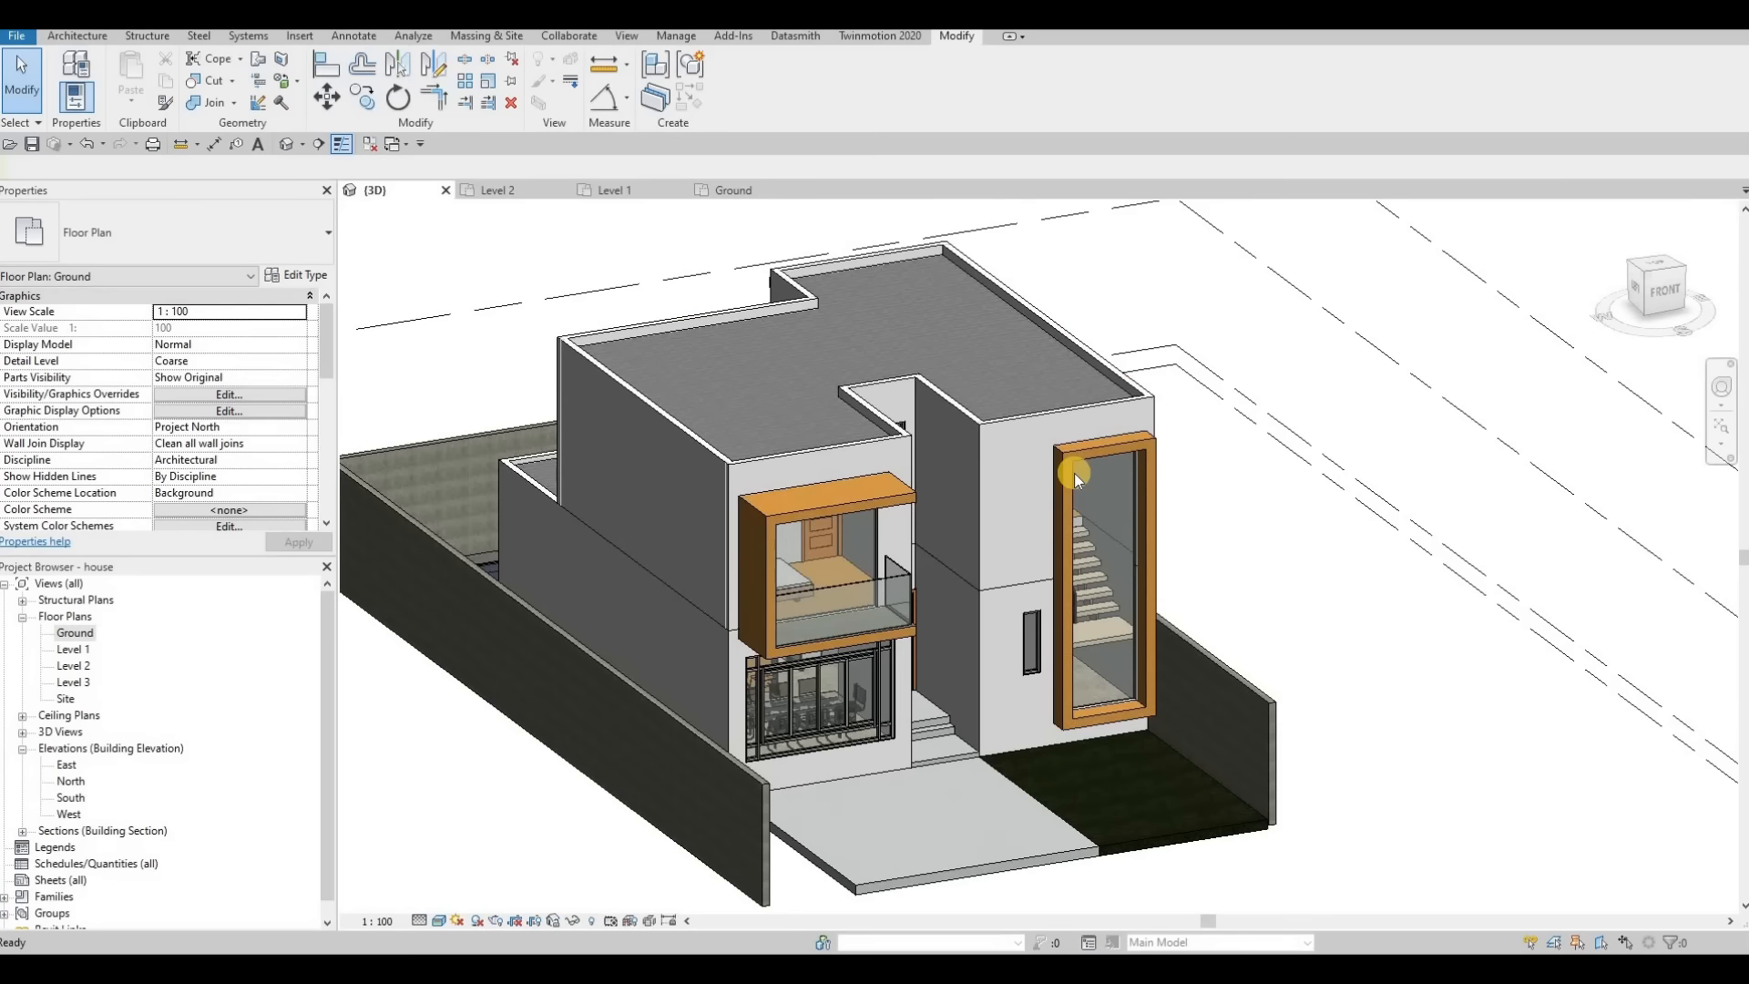
click(1056, 463)
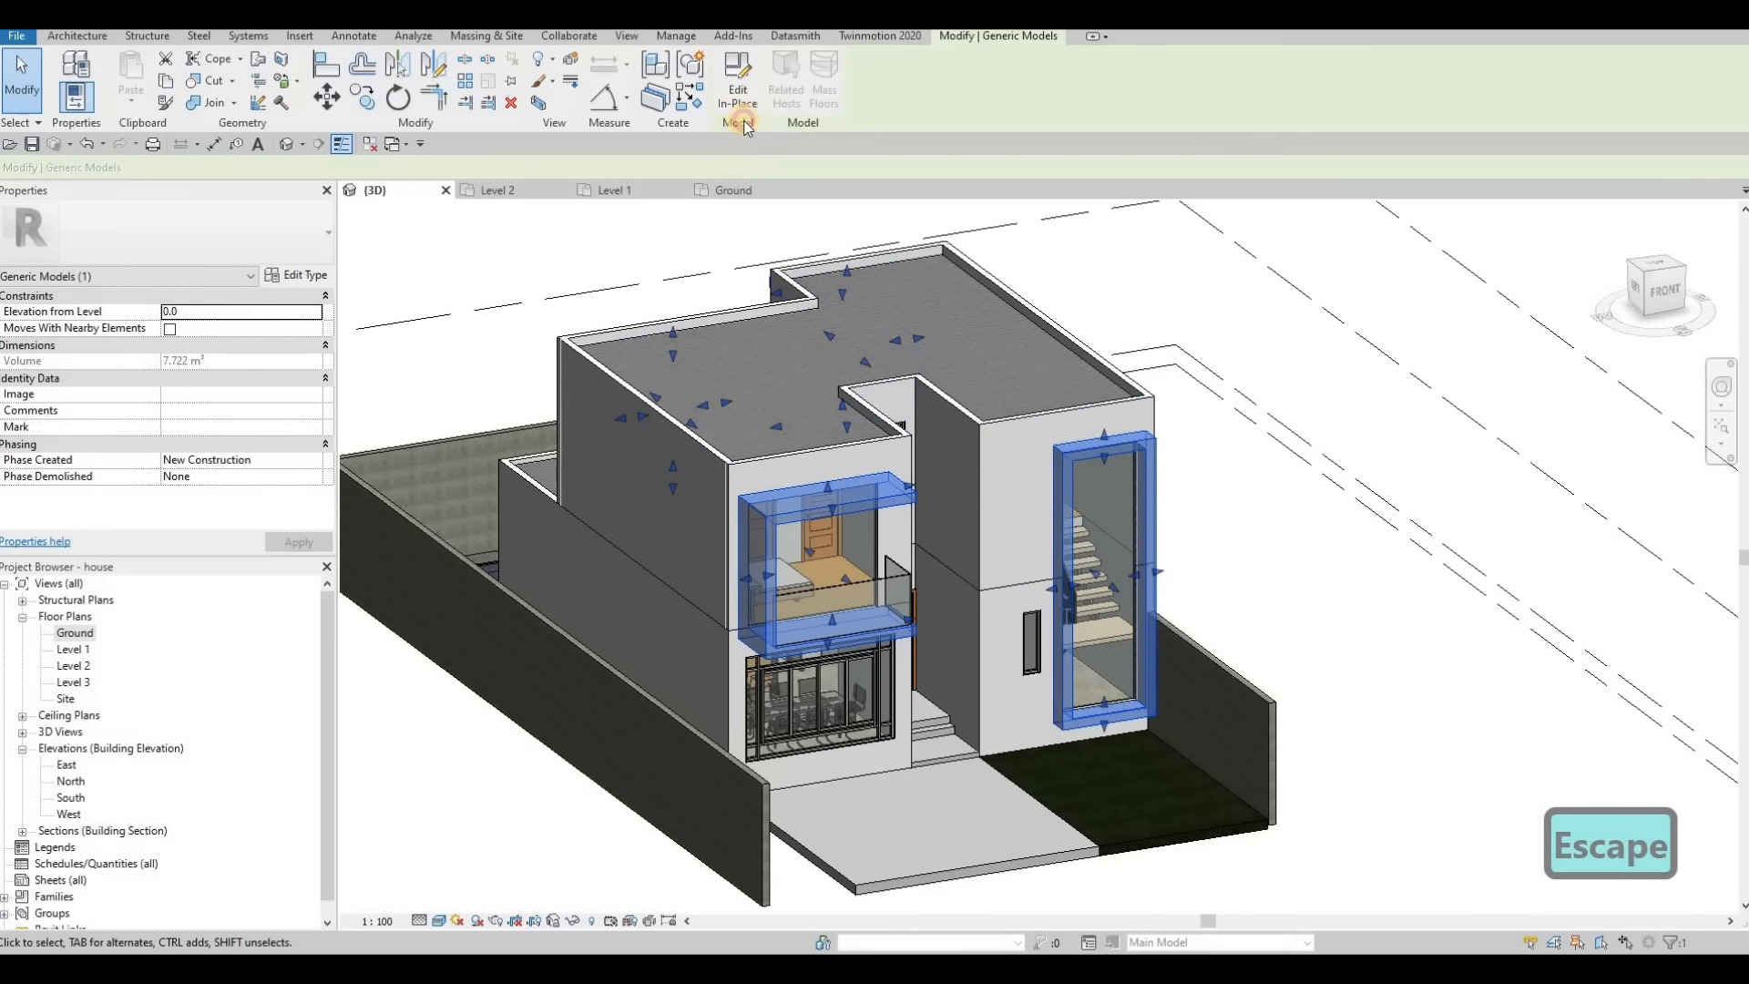
double_click(1084, 453)
click(1083, 451)
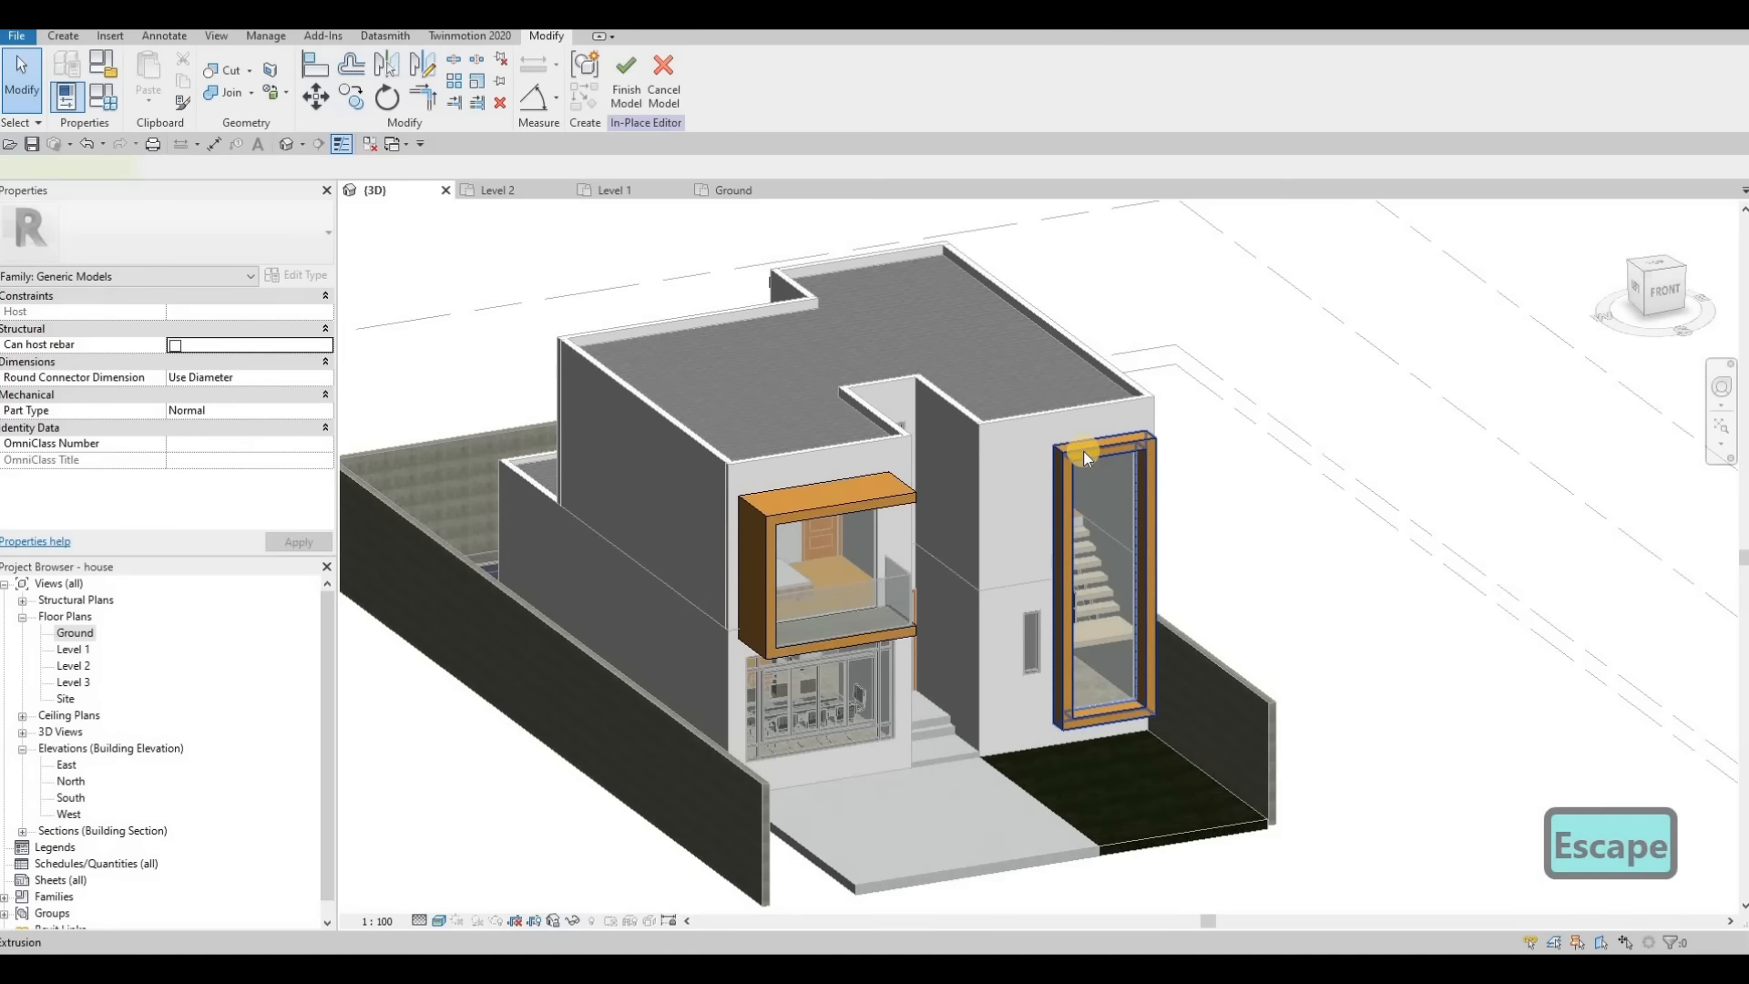
key(Delete)
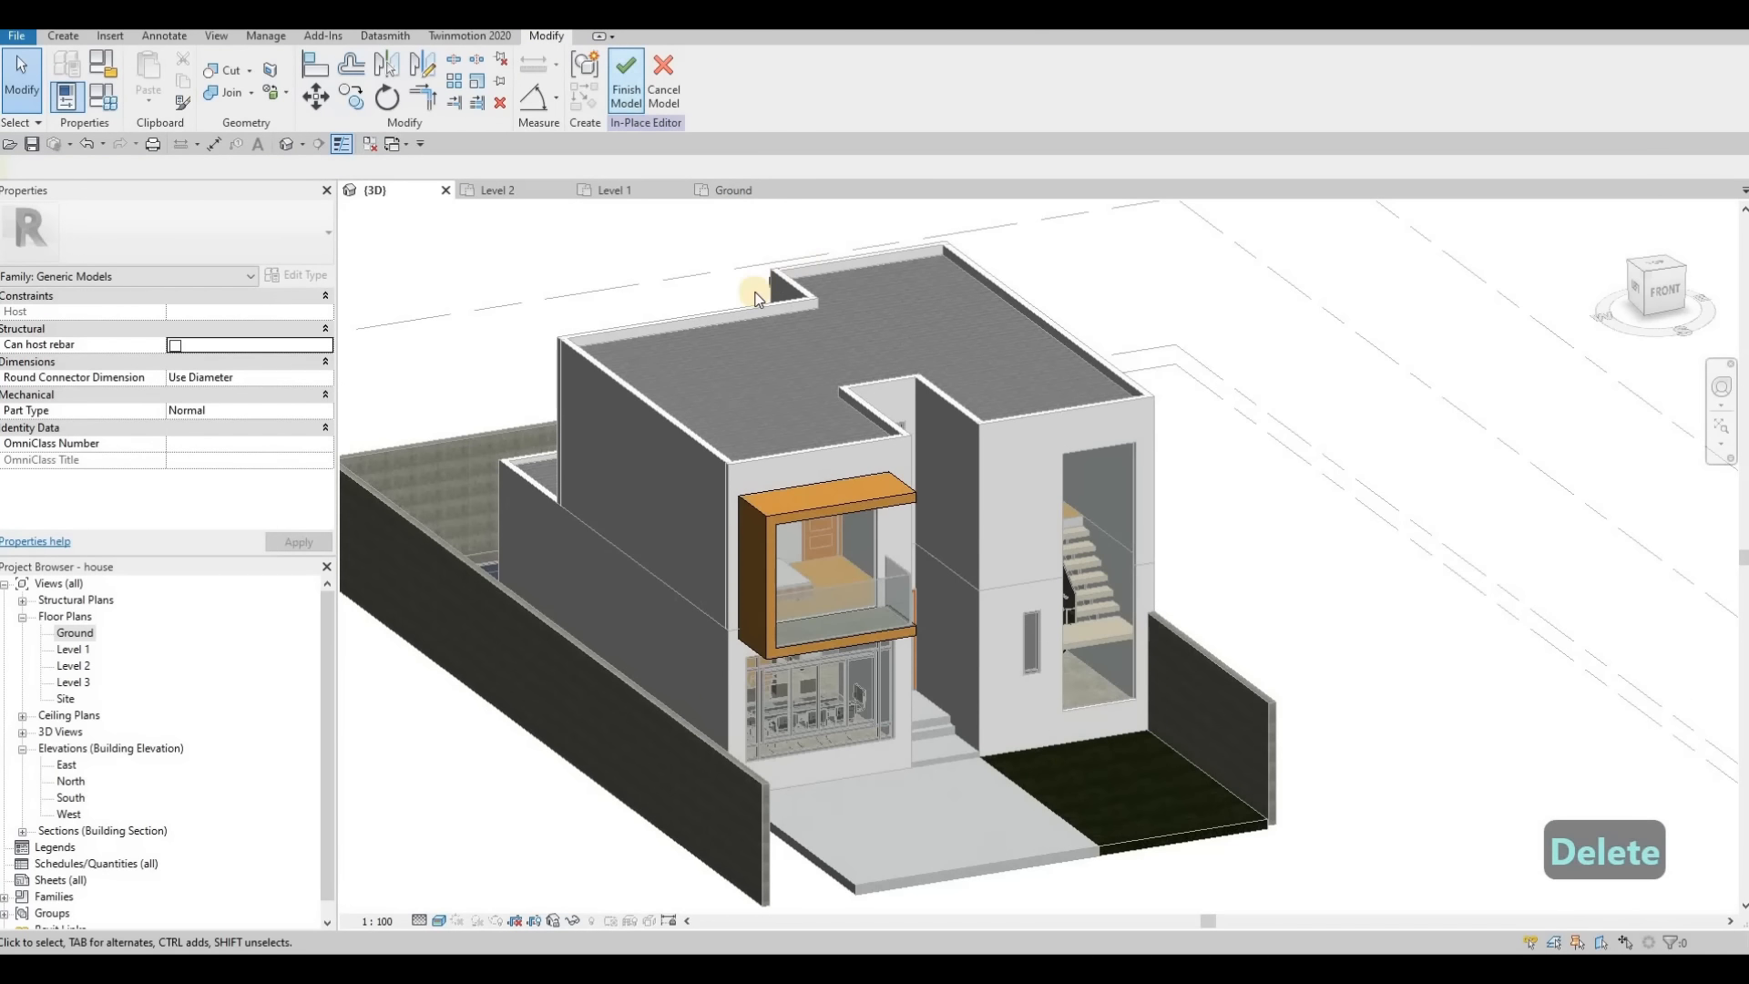
click(626, 82)
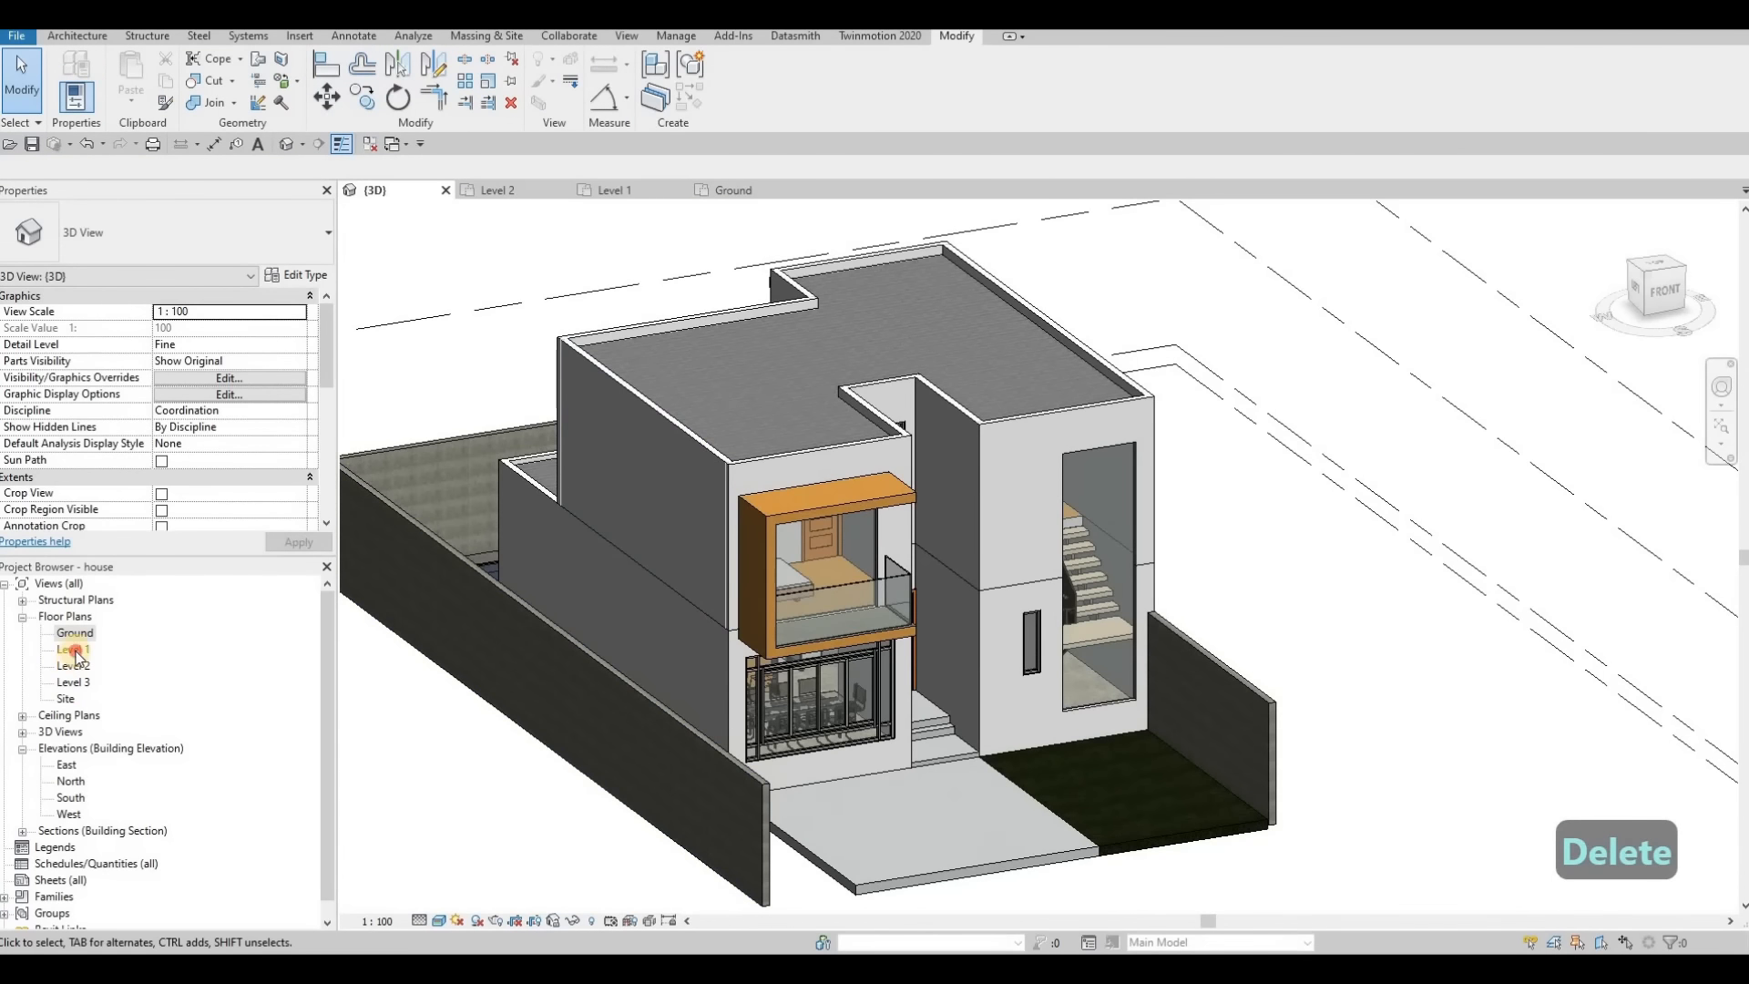
Step: In the Level 1 plan, delete the tall stair window from the front wall on grid line G
scroll(1206, 641, down, 2)
middle_drag(1275, 820, 1137, 523)
scroll(1209, 647, down, 1)
scroll(1166, 643, up, 10)
middle_drag(1120, 676, 1051, 639)
scroll(1051, 640, down, 4)
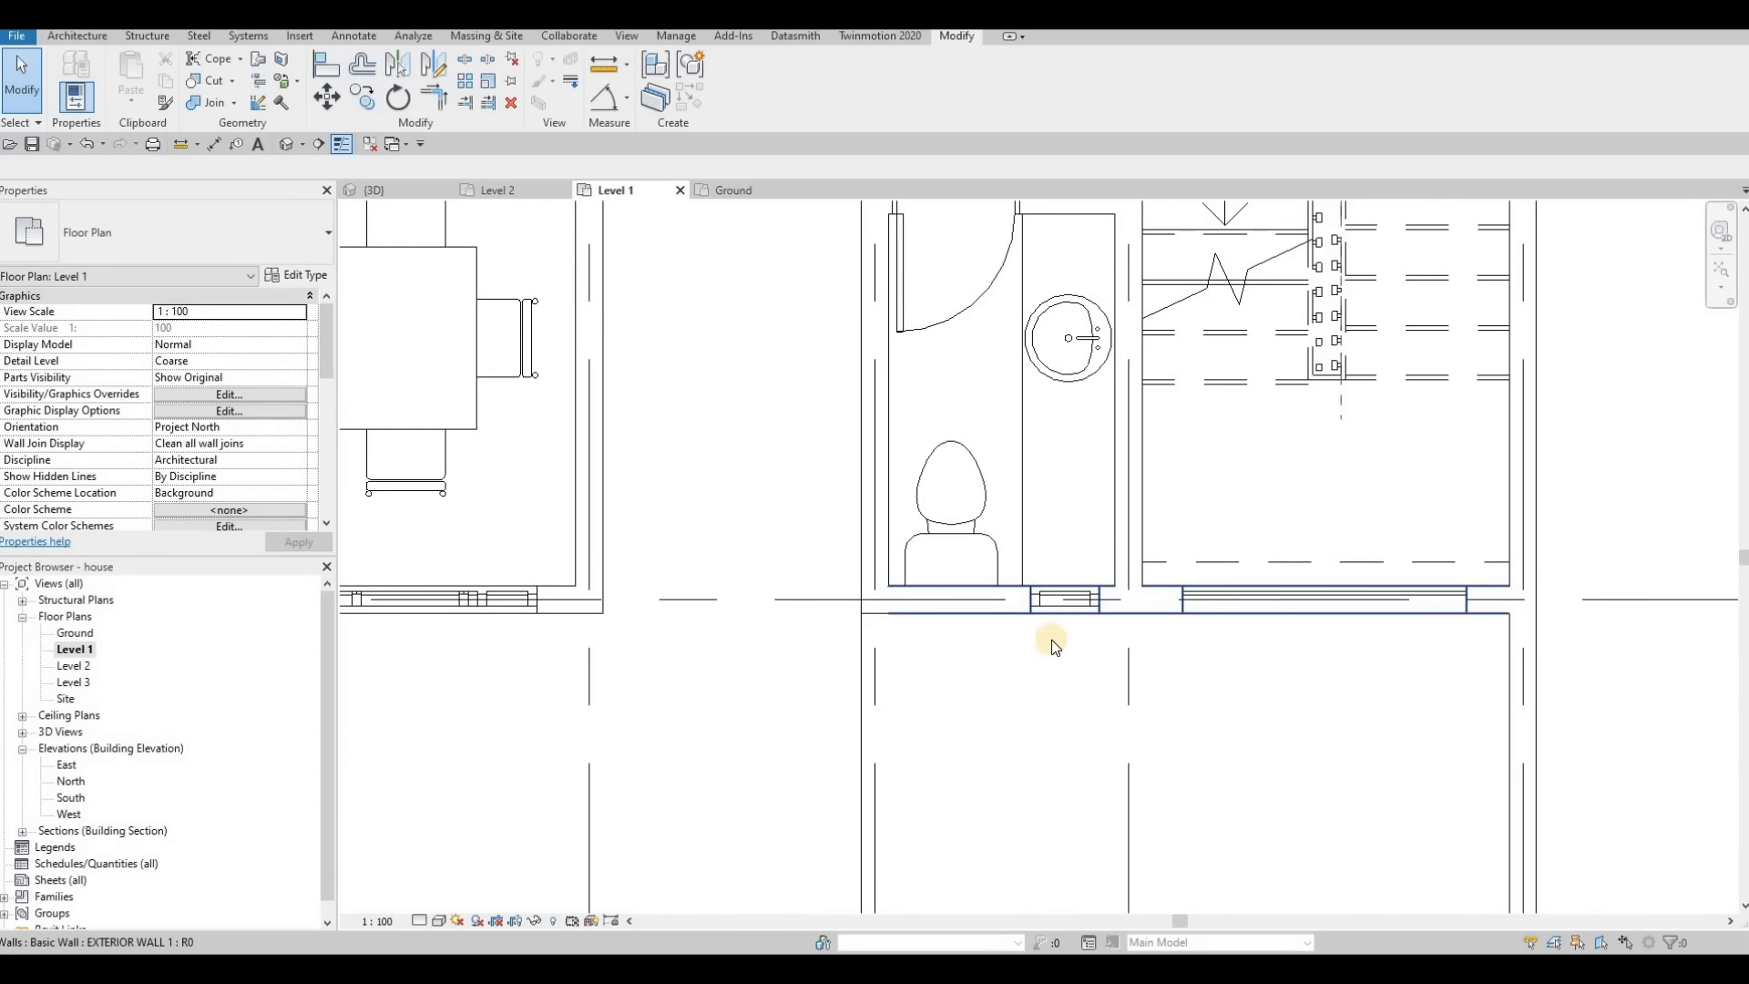
key(Escape)
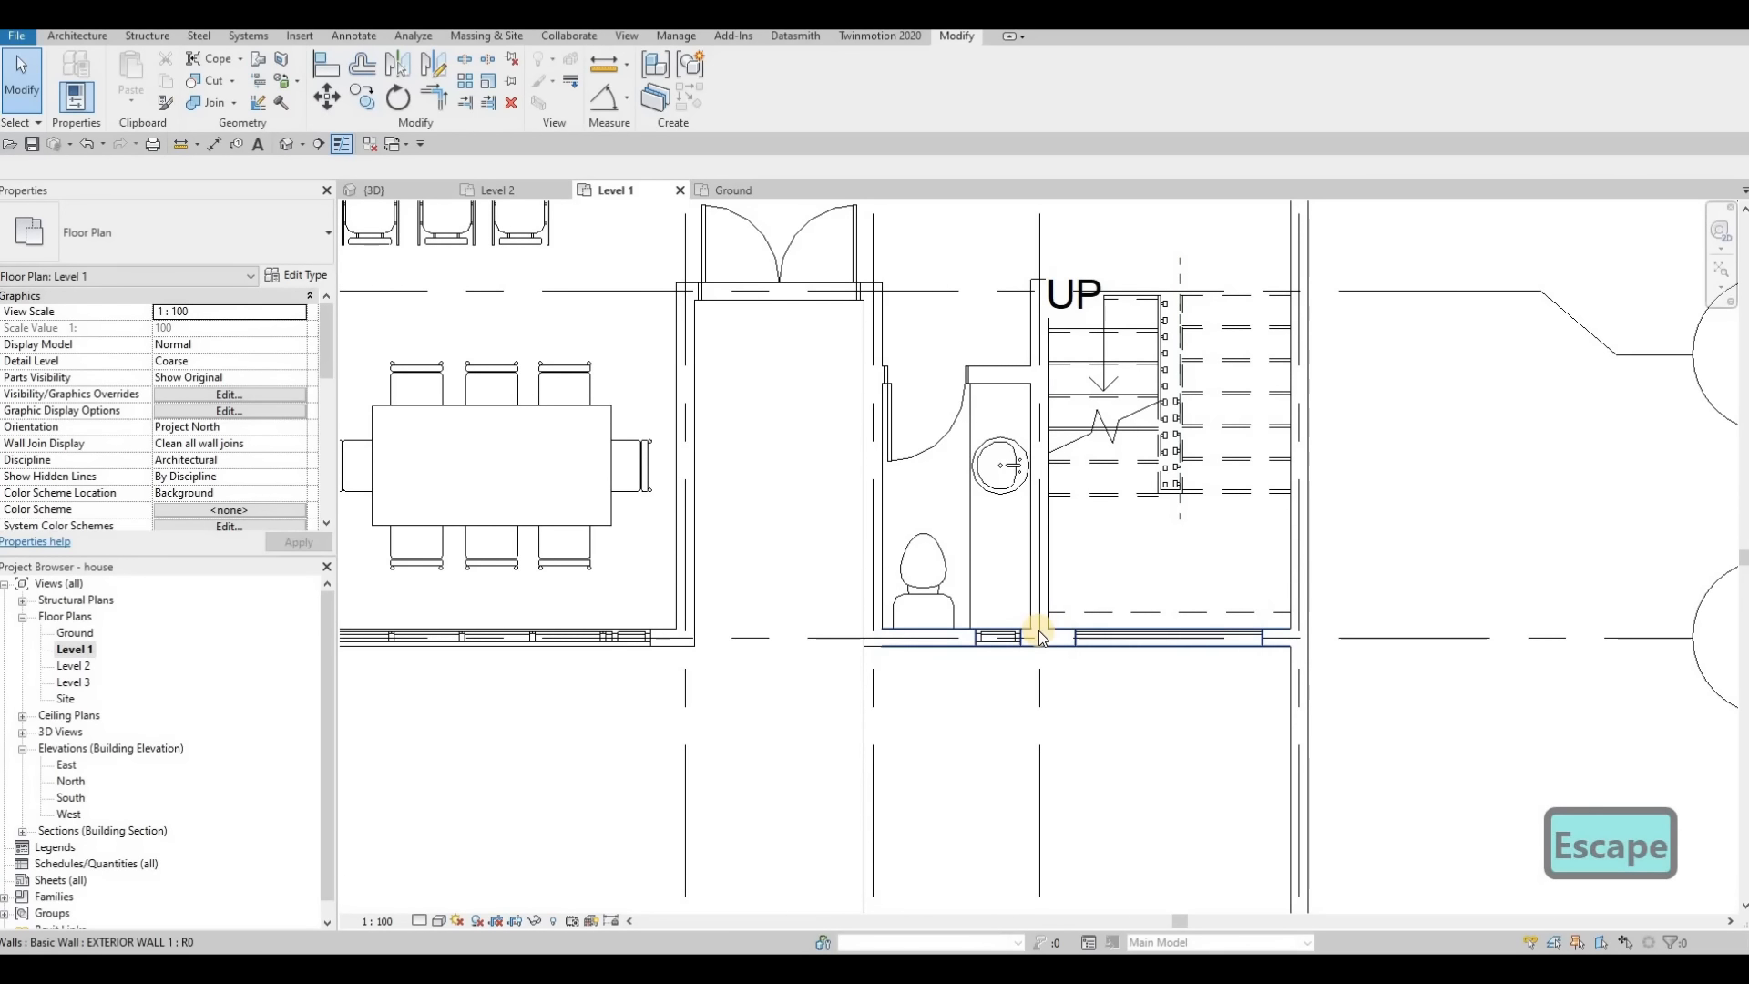
click(1122, 650)
key(Delete)
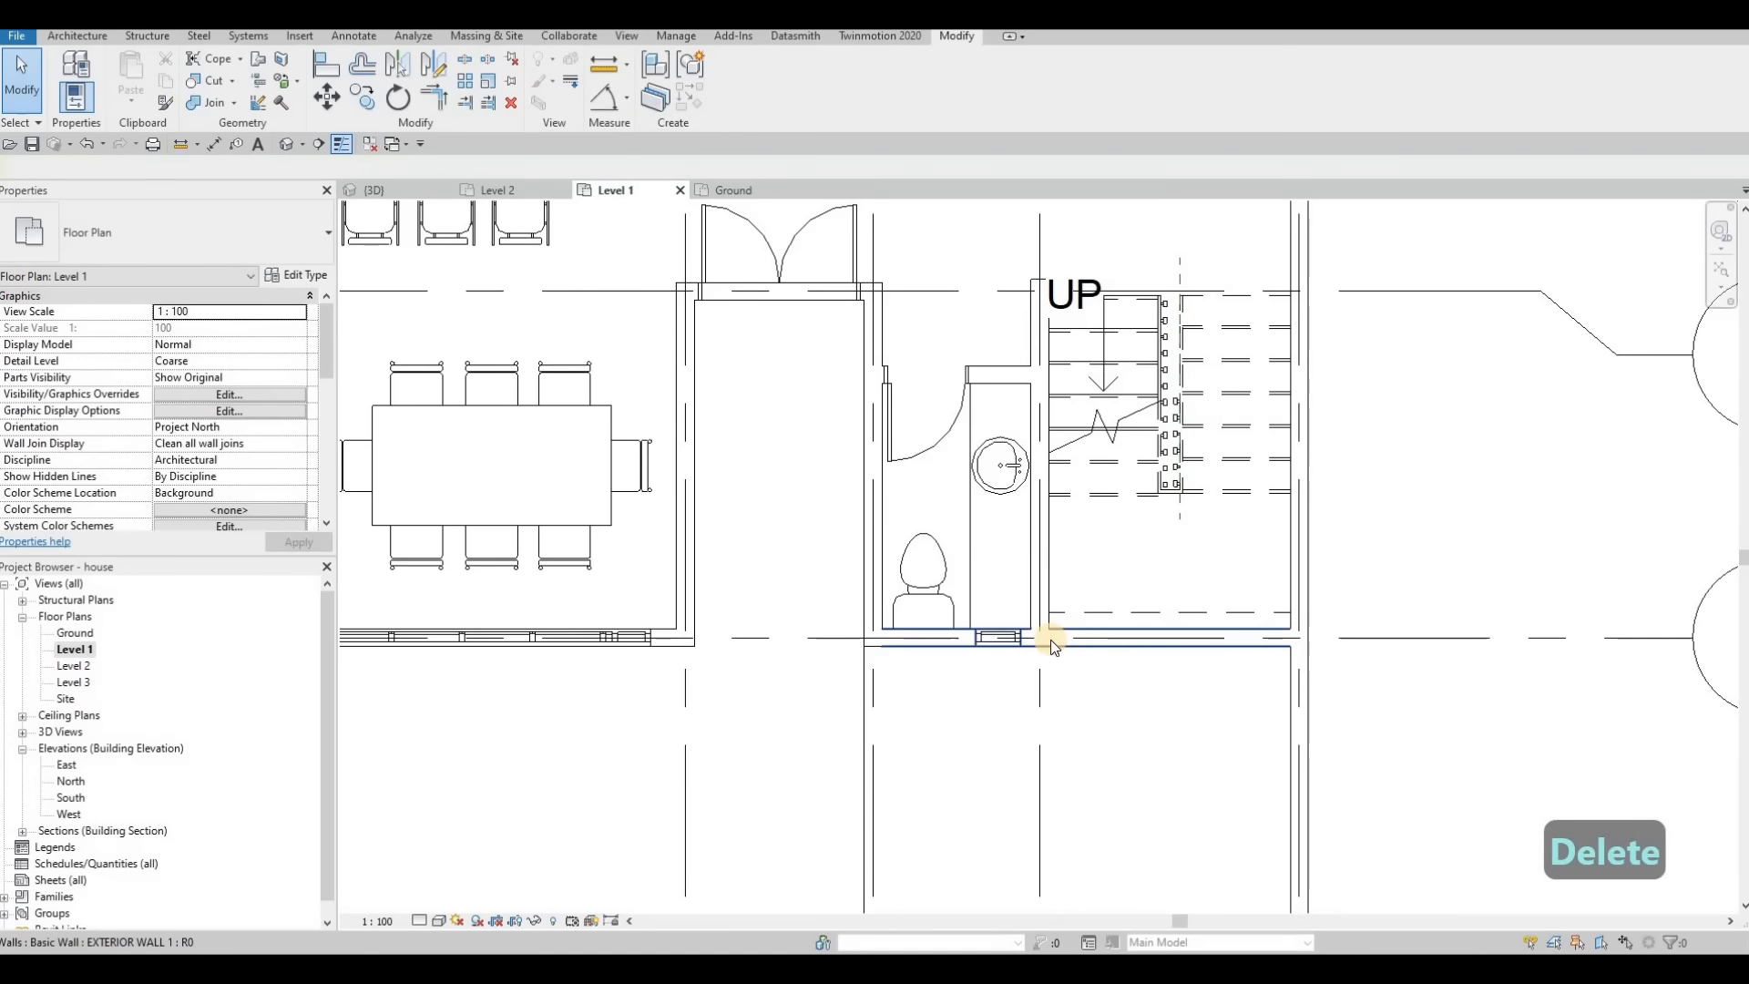
Step: Shorten the front wall to about 1500 mm so it ends at the partition between the bathroom and the stairs
click(1059, 638)
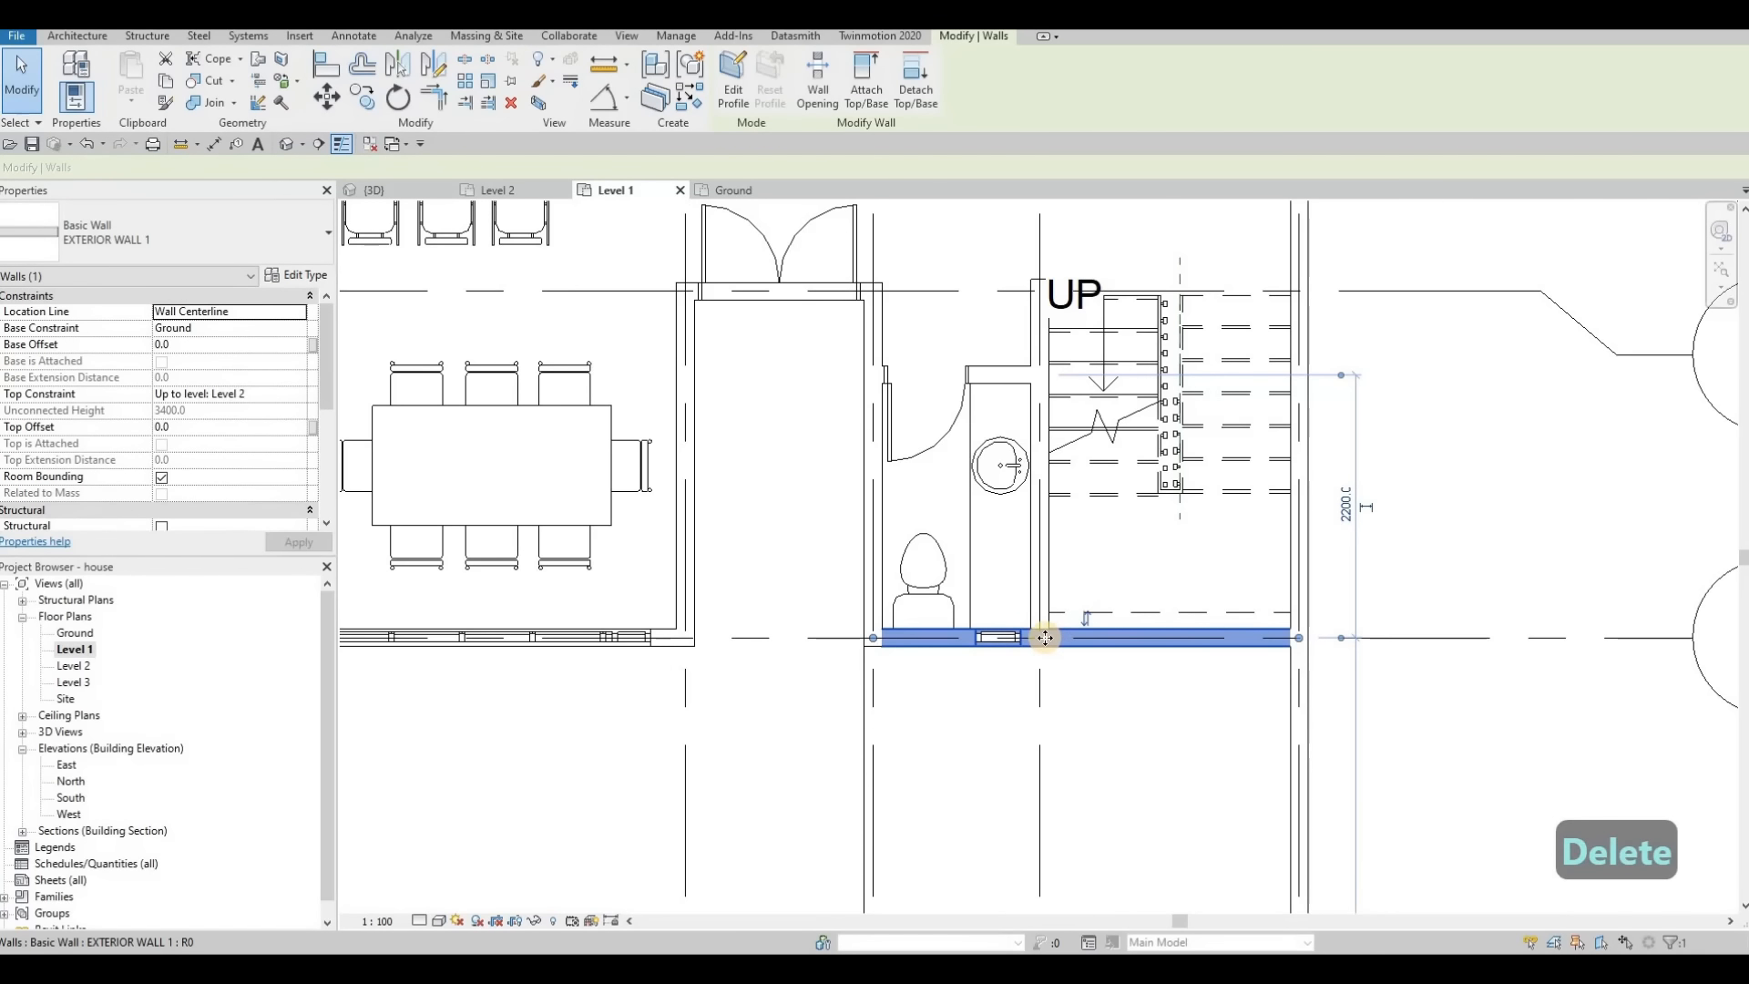
drag(1298, 637, 1047, 638)
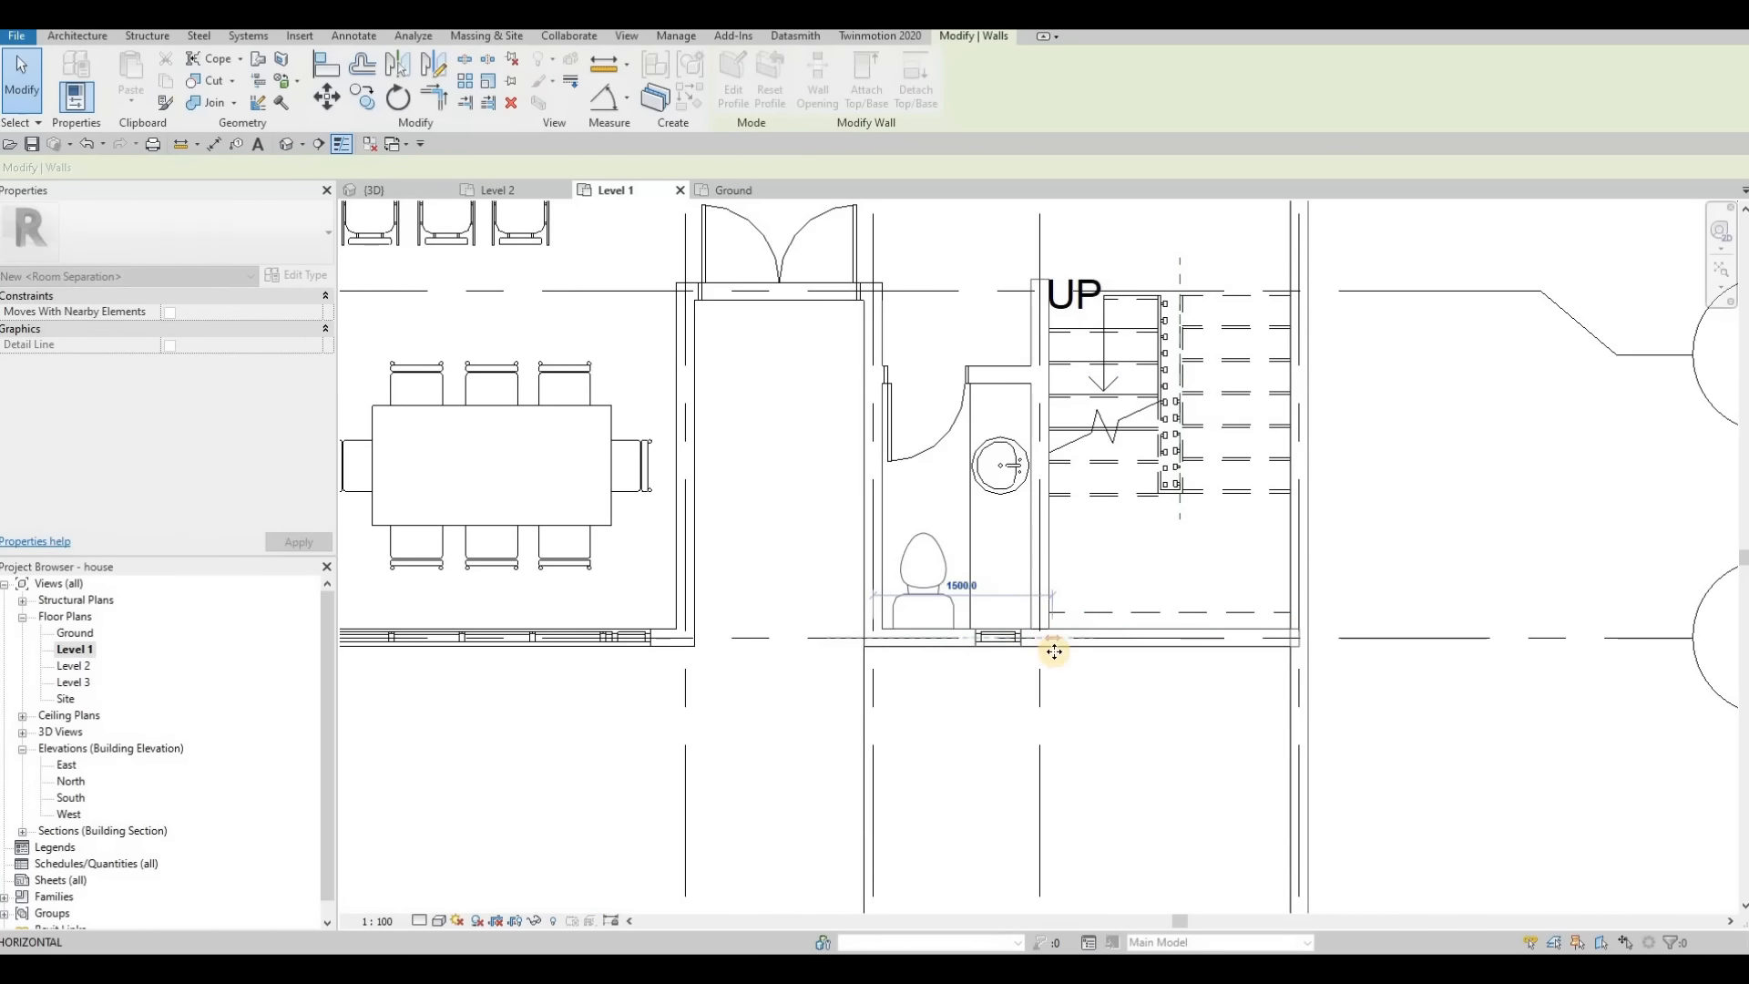
key(Escape)
key(Escape)
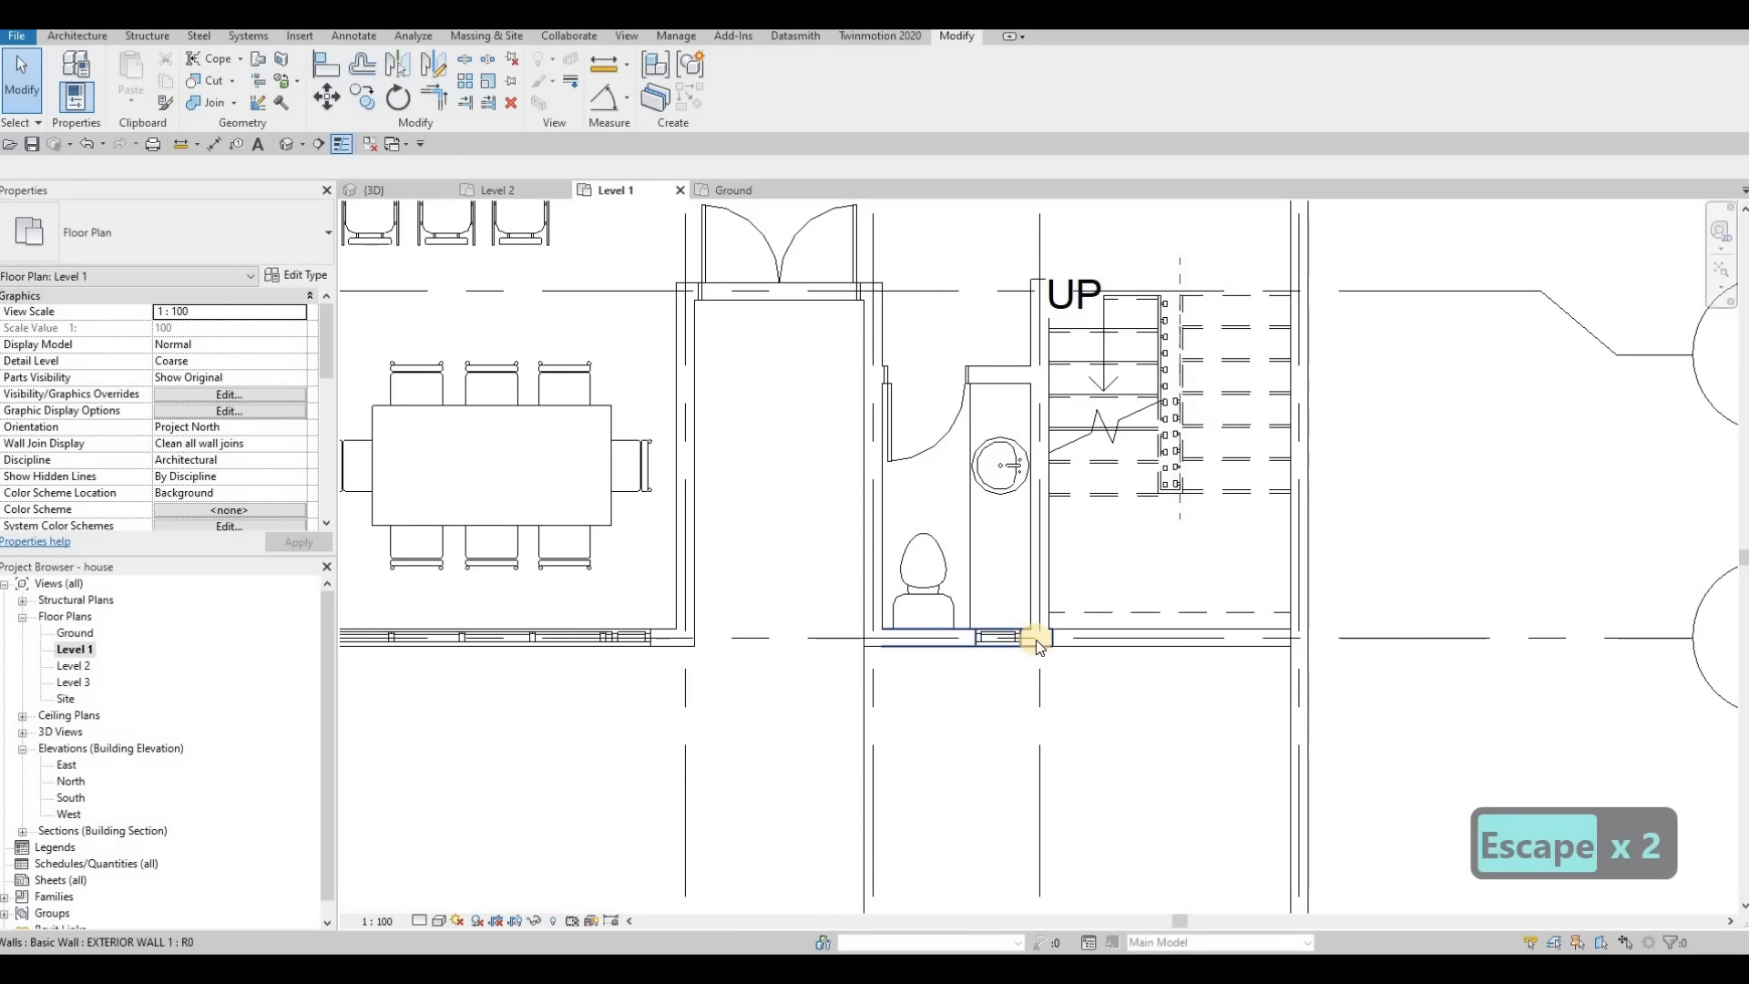
Step: Draw matching EXTERIOR WALL 1 walls from the partition's end, about 575 mm outward and about 2000 mm across the front of the stairs
click(903, 636)
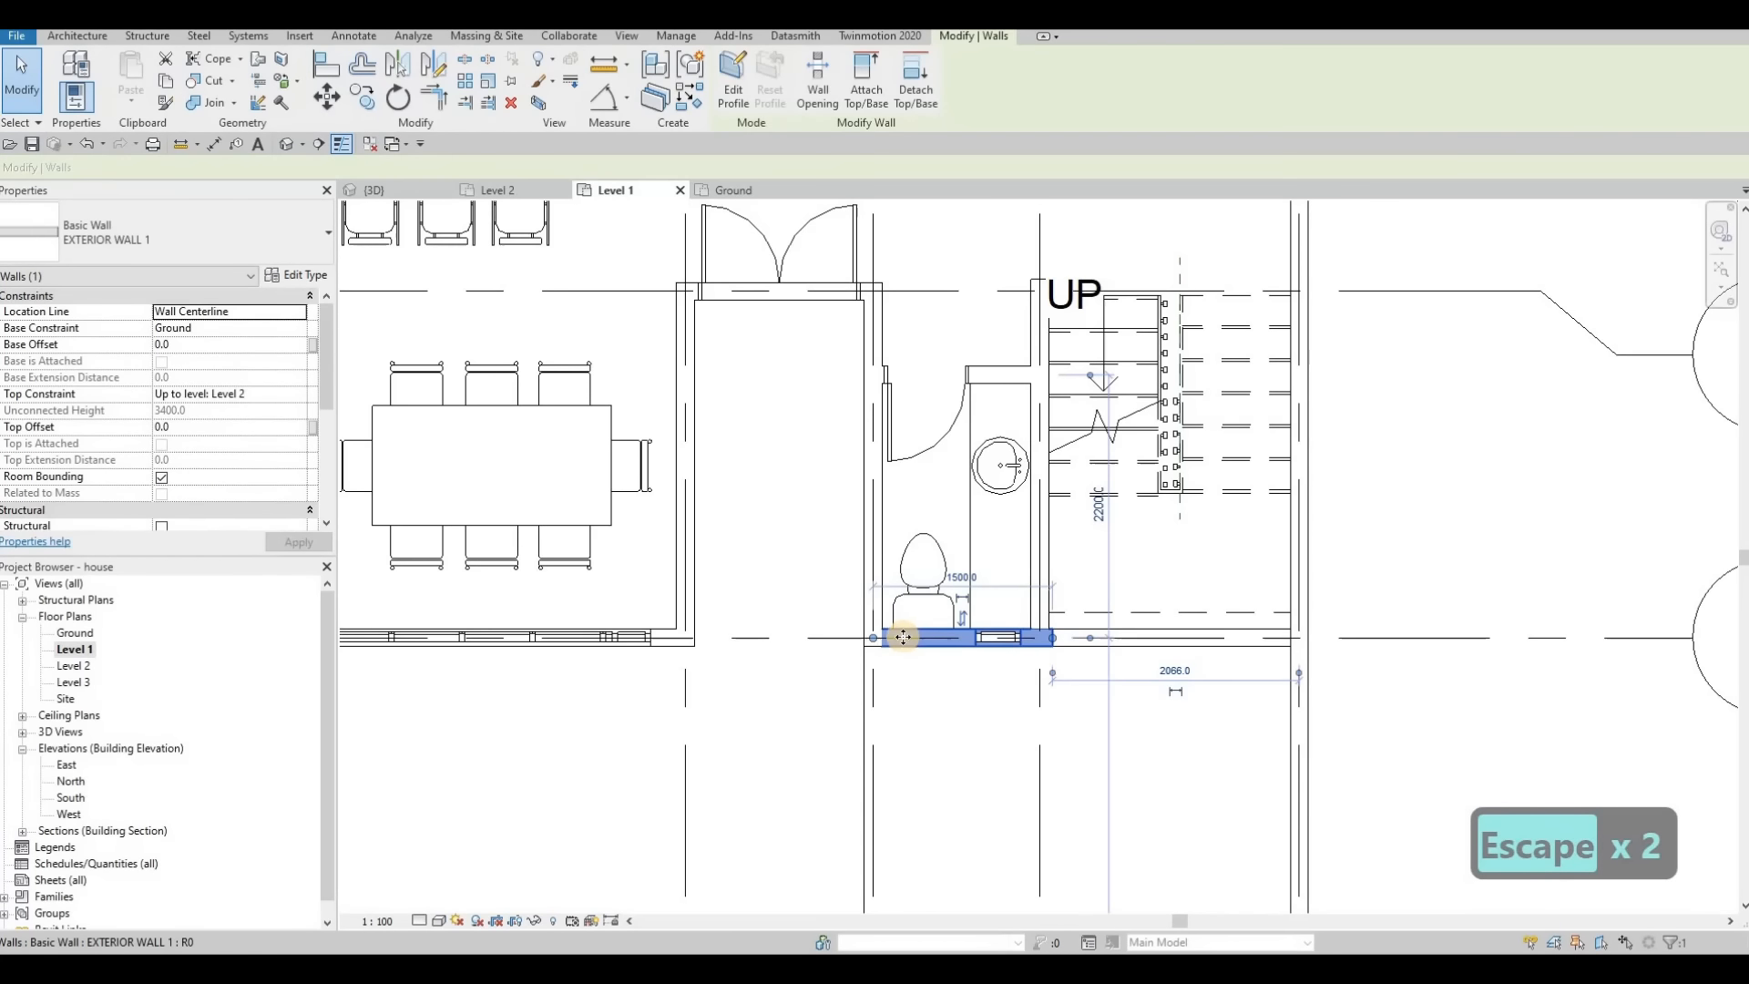
key(c)
key(s)
click(1038, 645)
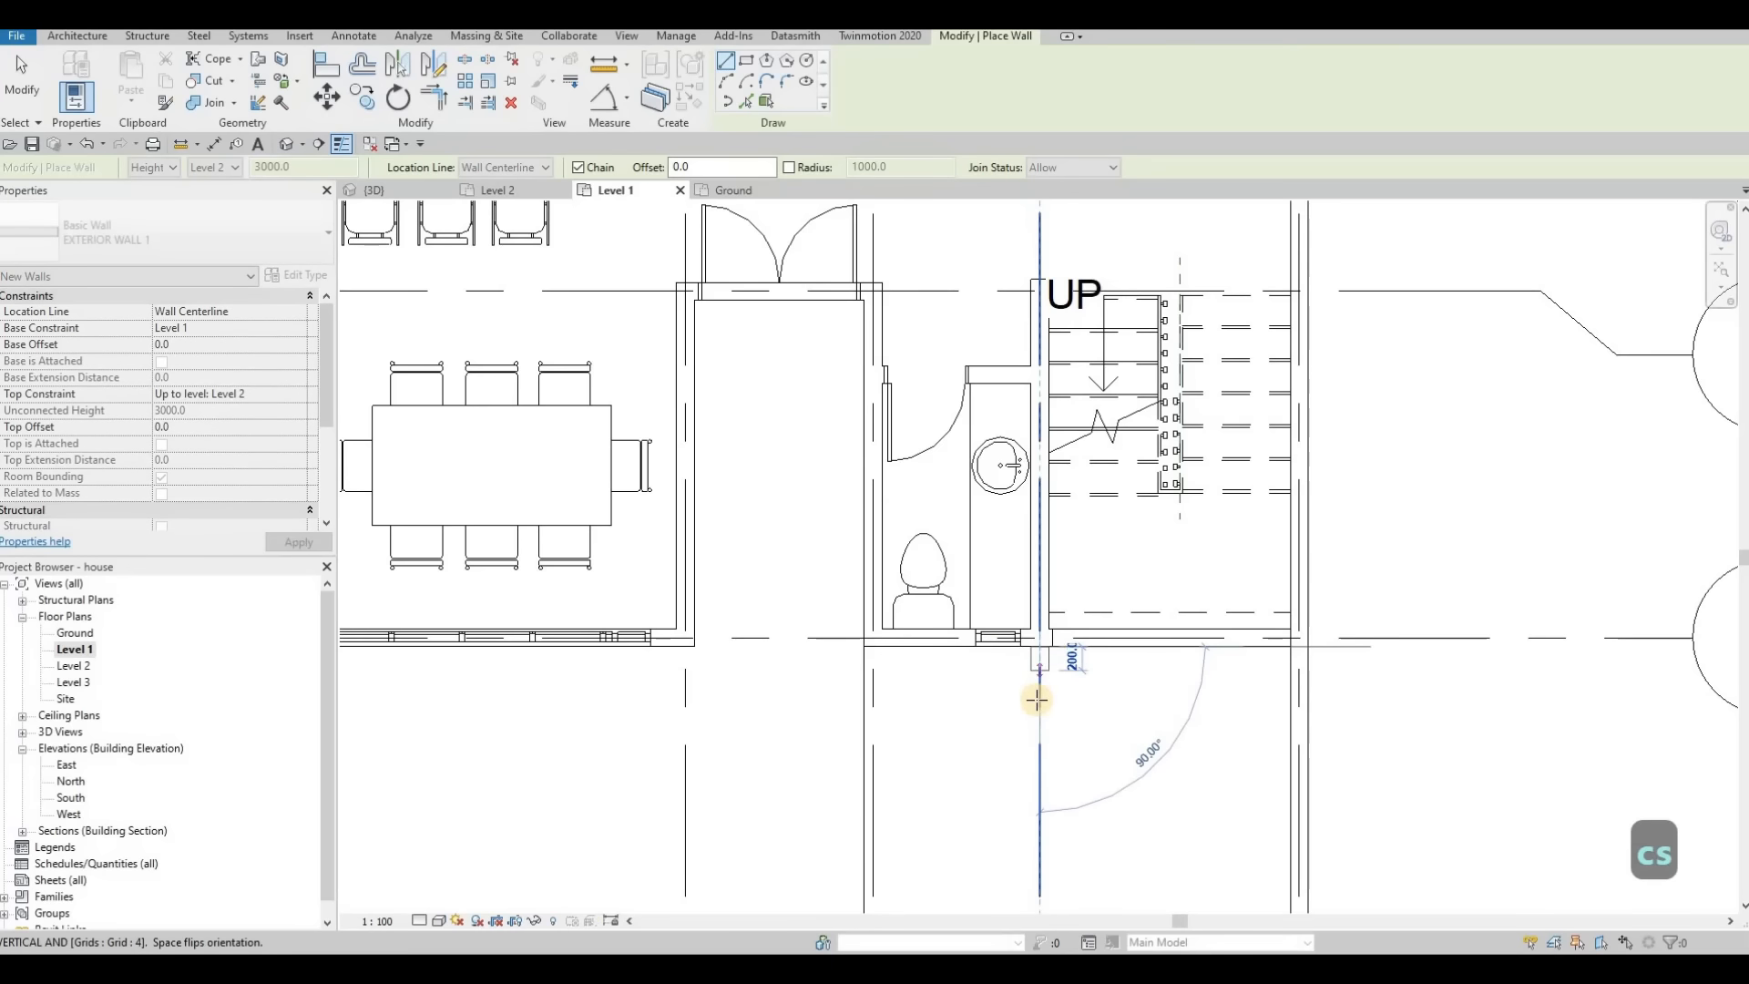
click(1118, 706)
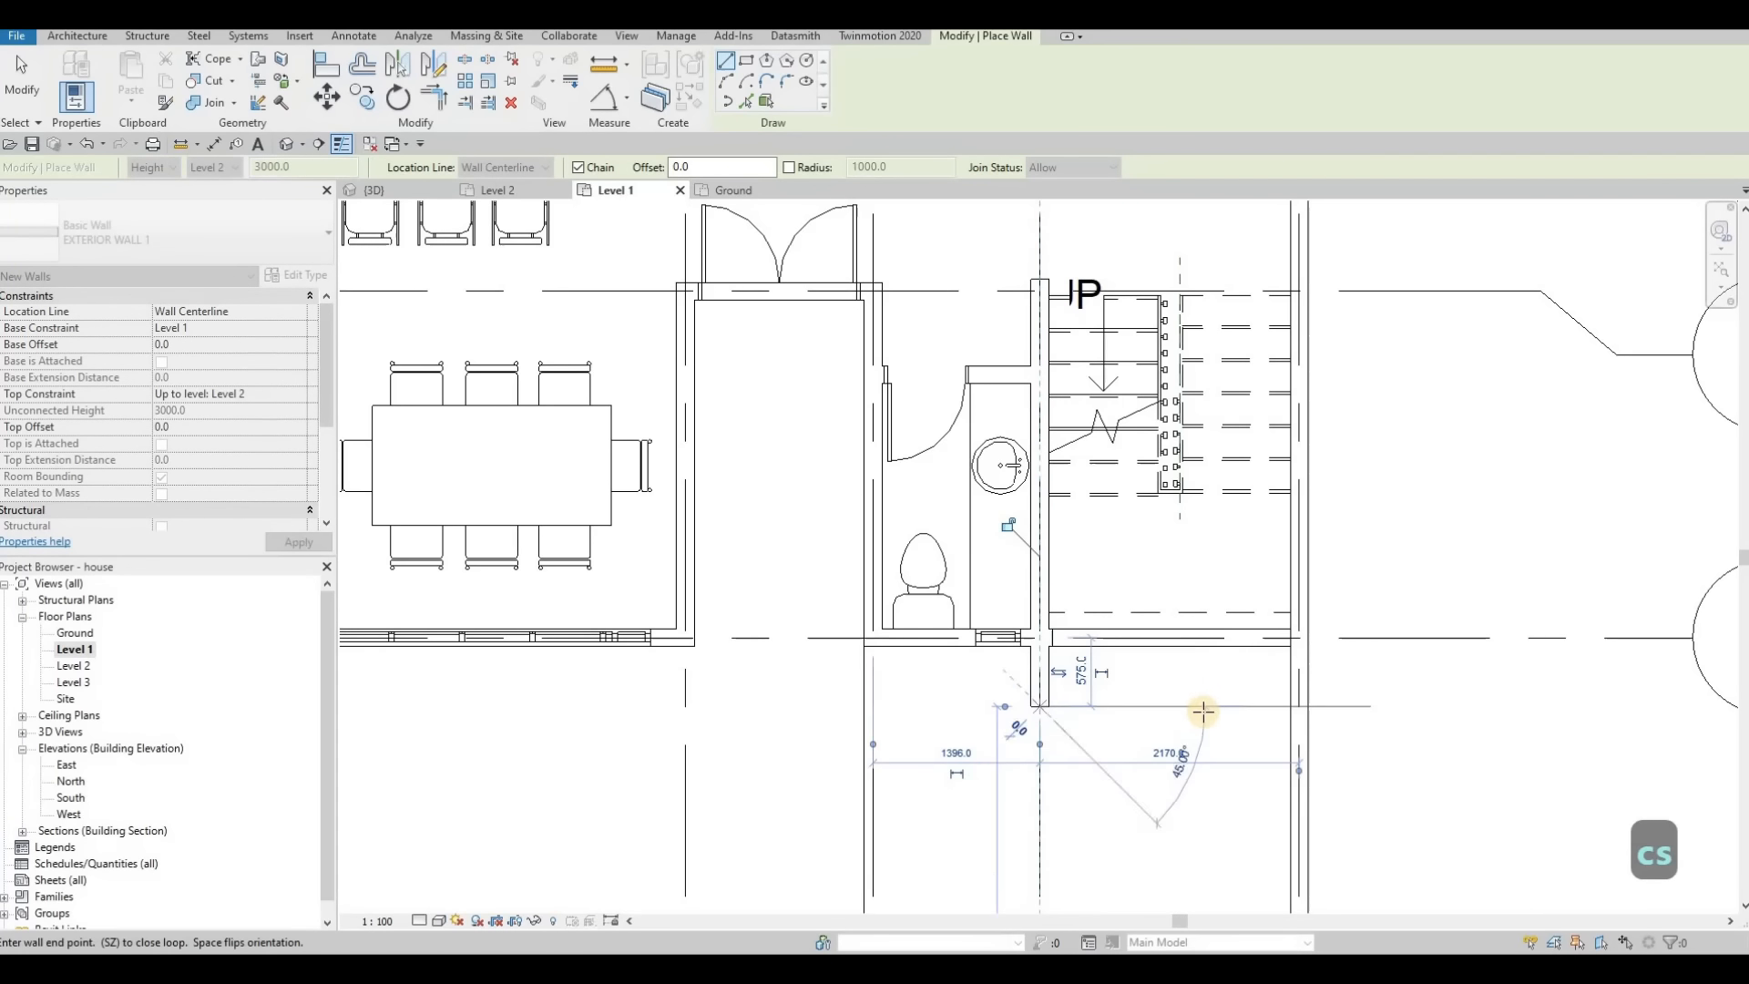
click(1300, 711)
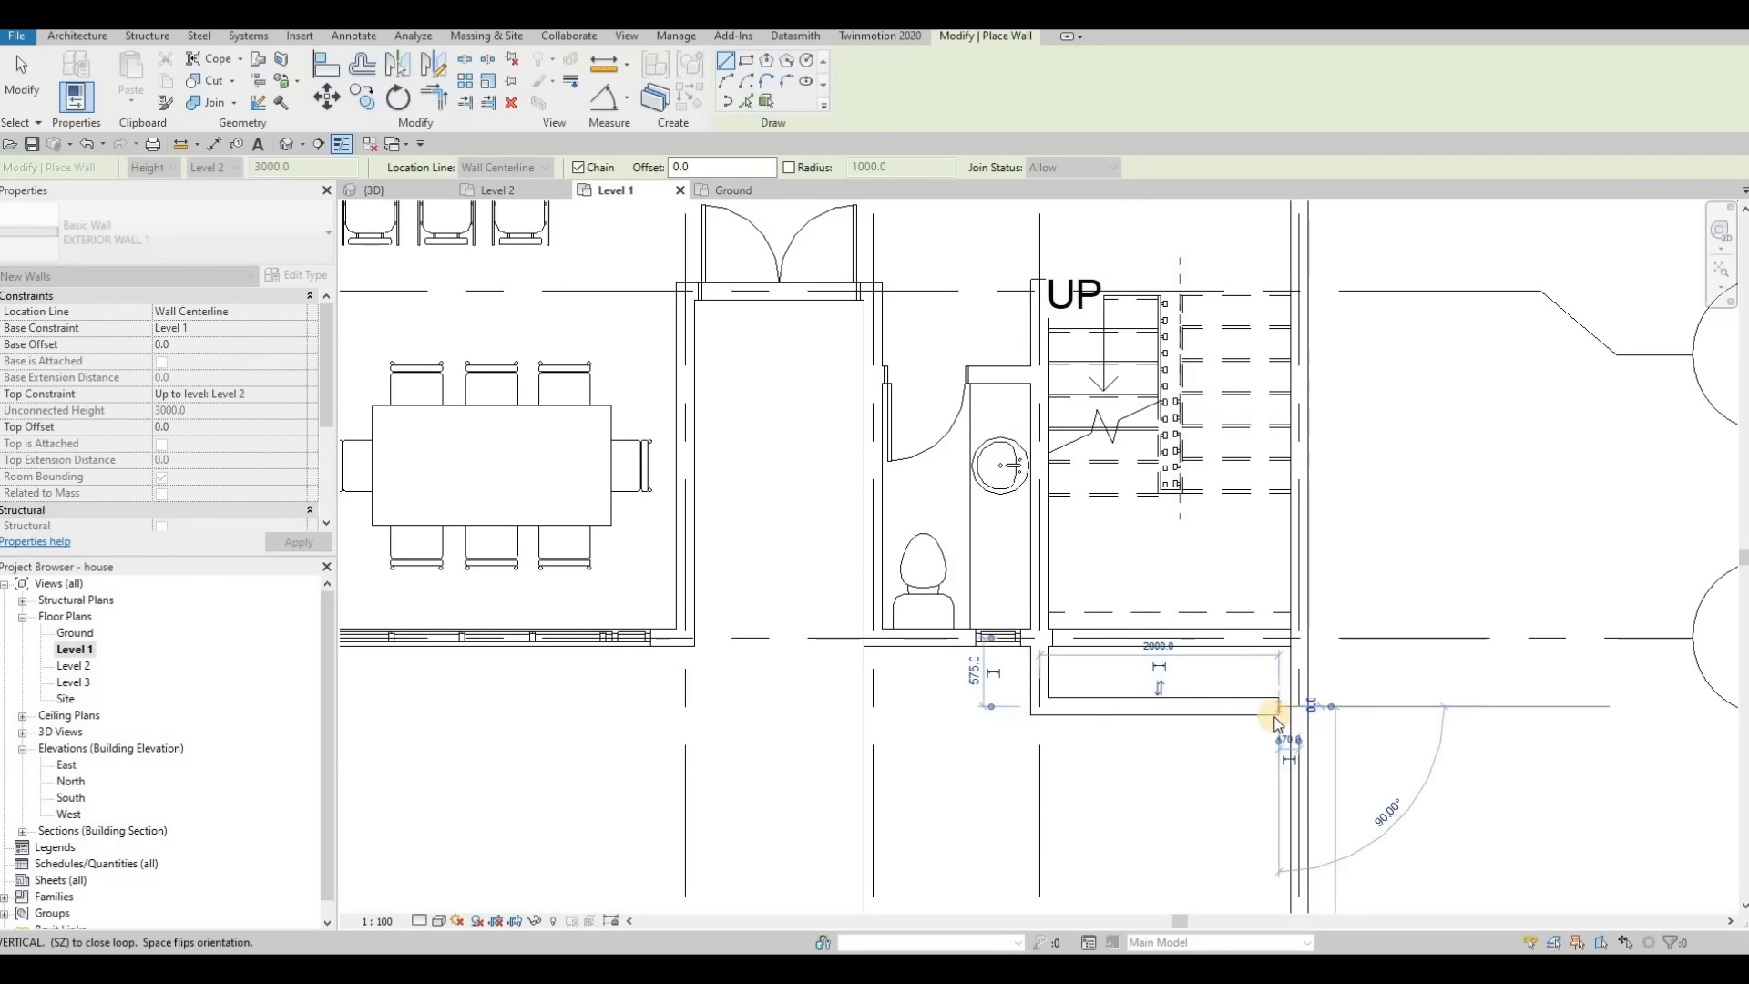
key(Escape)
key(Escape)
key(Escape)
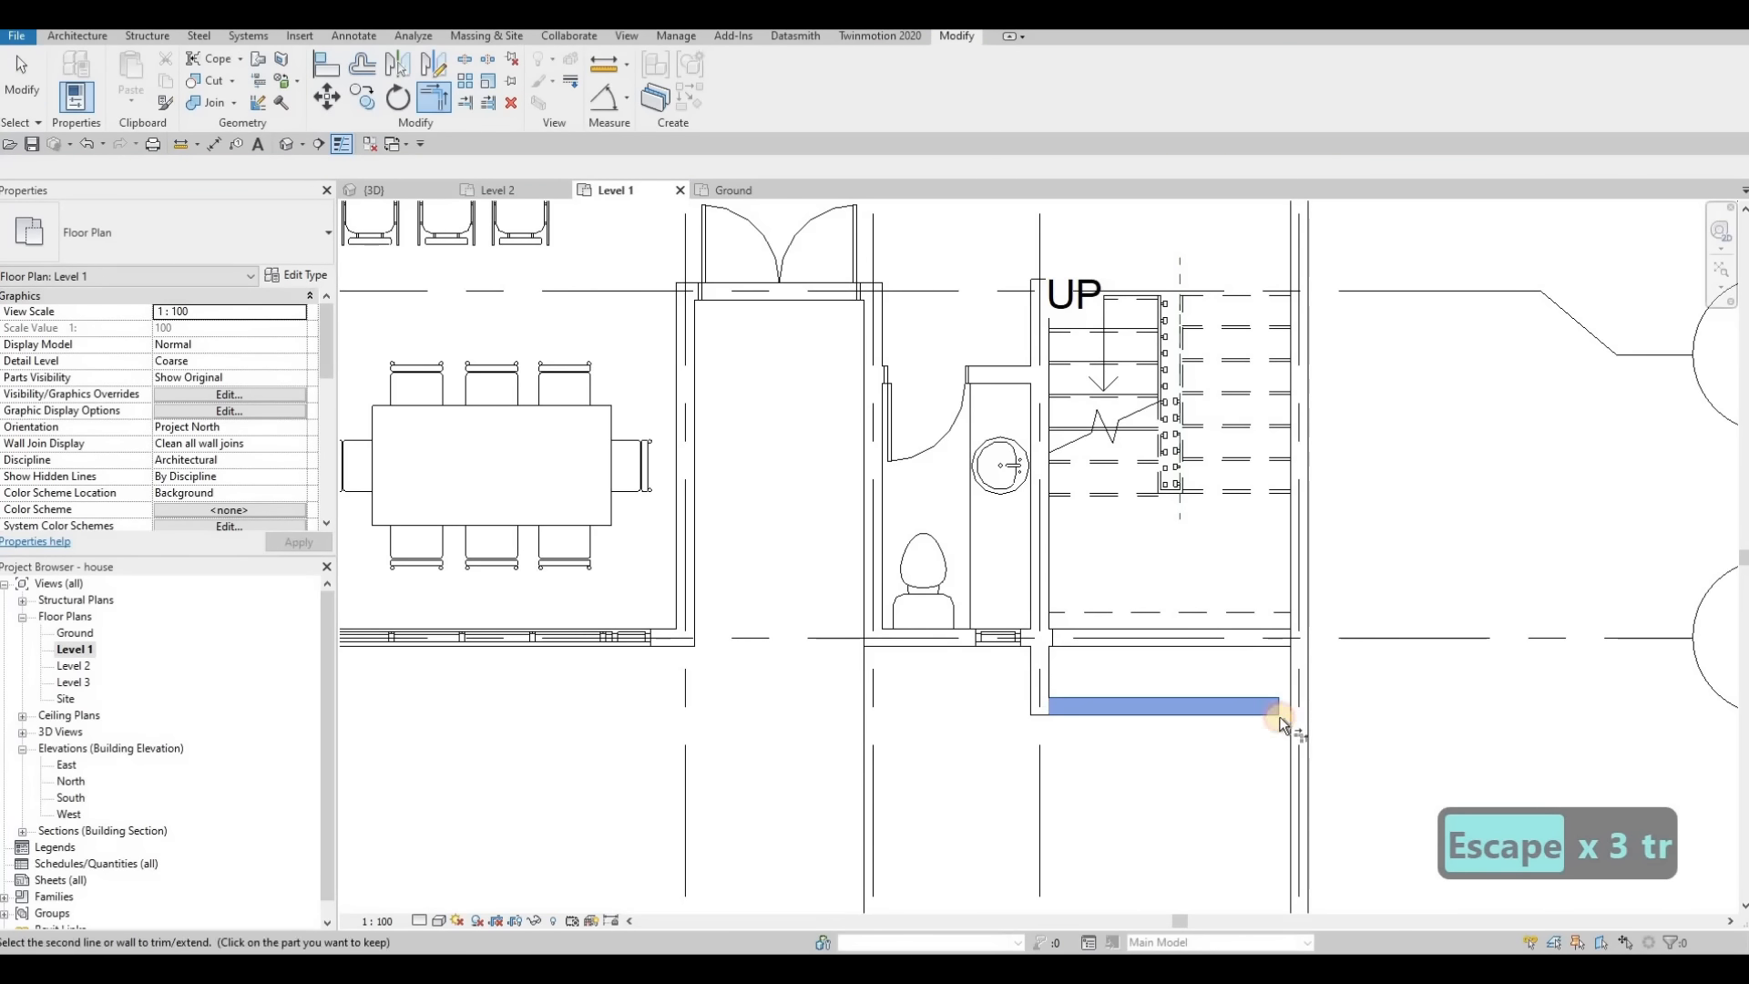
Step: Delete the short EXTERIOR WALL 2 boundary segment at the side of the stair projection
key(Escape)
key(Escape)
click(1293, 674)
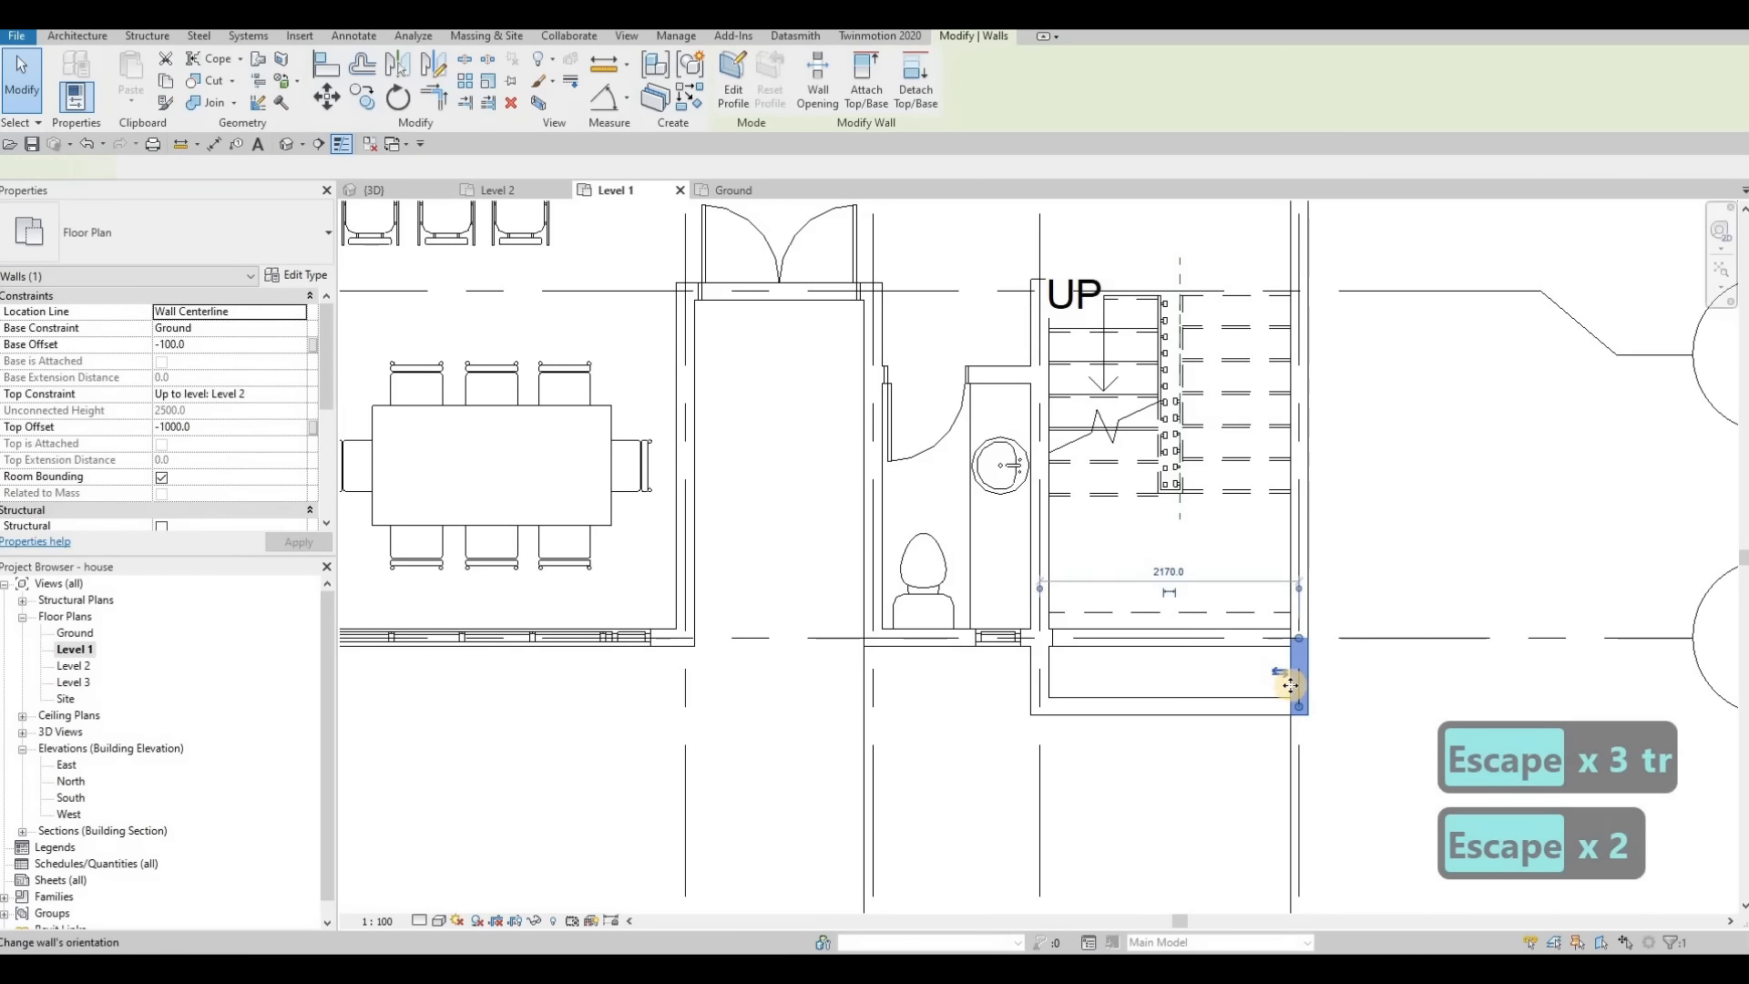
key(Delete)
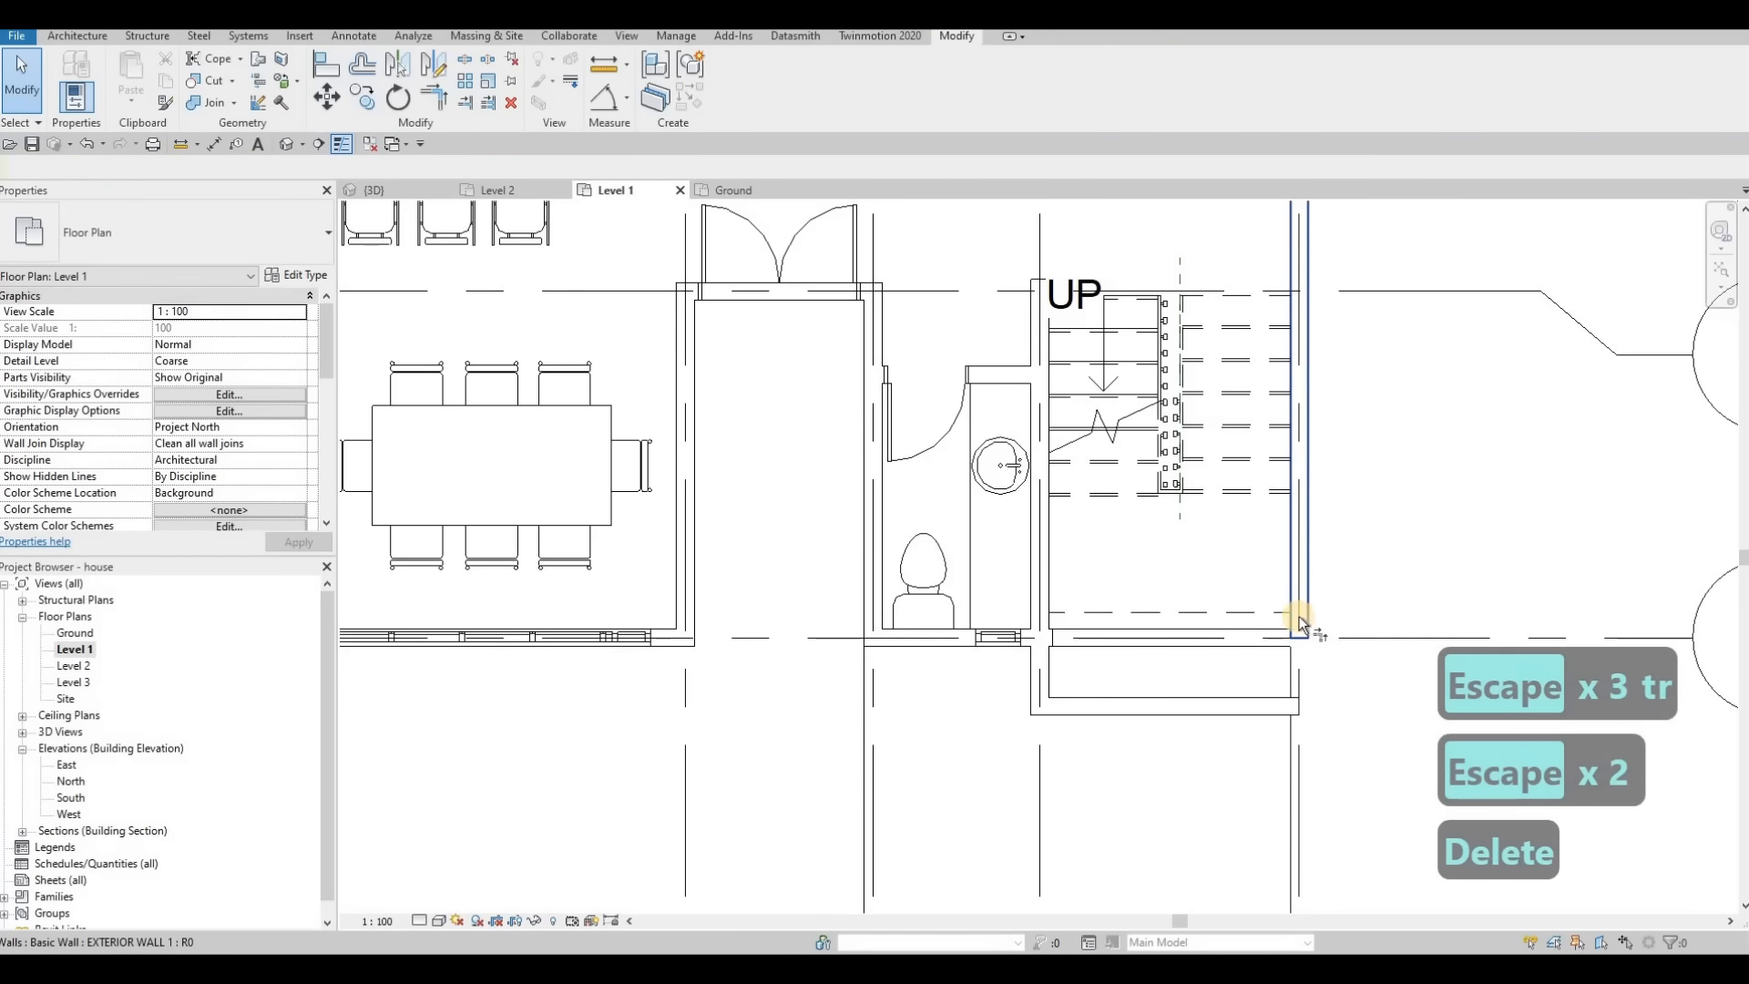
Step: Trim the house's side wall and the new front wall to form a closed corner at the stair projection
key(t)
key(r)
click(1299, 617)
click(1254, 701)
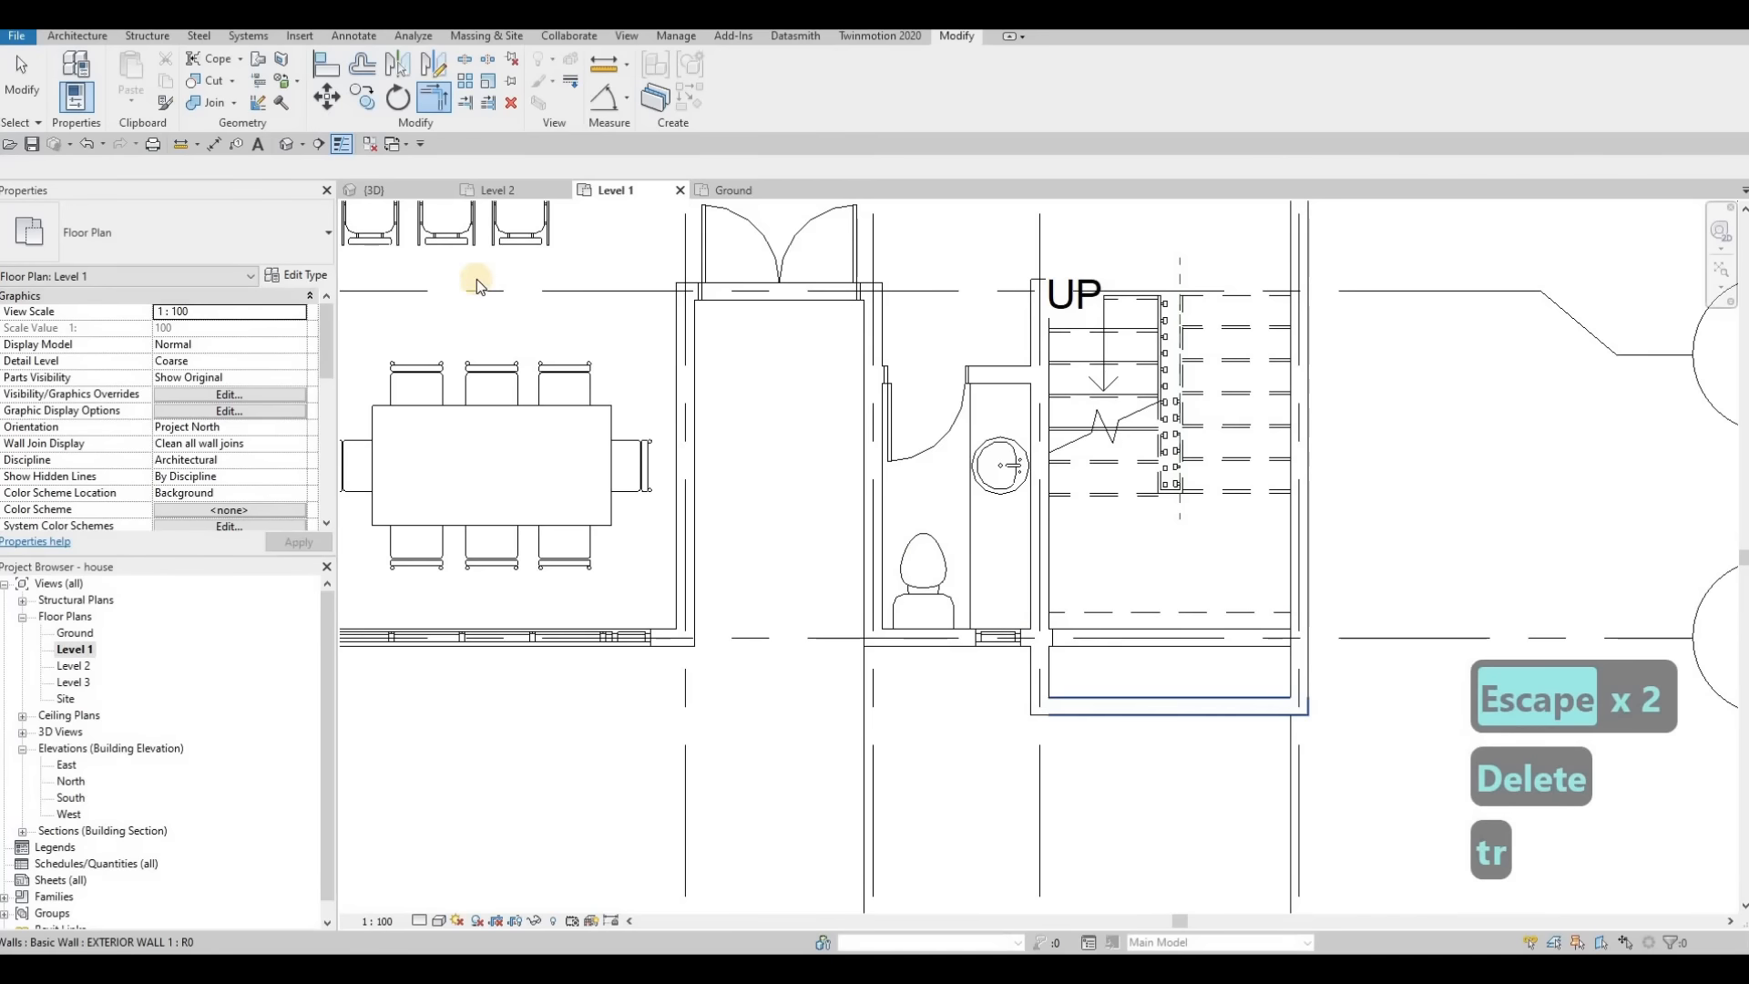
key(Escape)
Step: In the 3D view, set the base constraint of both EXTERIOR WALL 1 walls projecting around the stairs to Ground
click(373, 189)
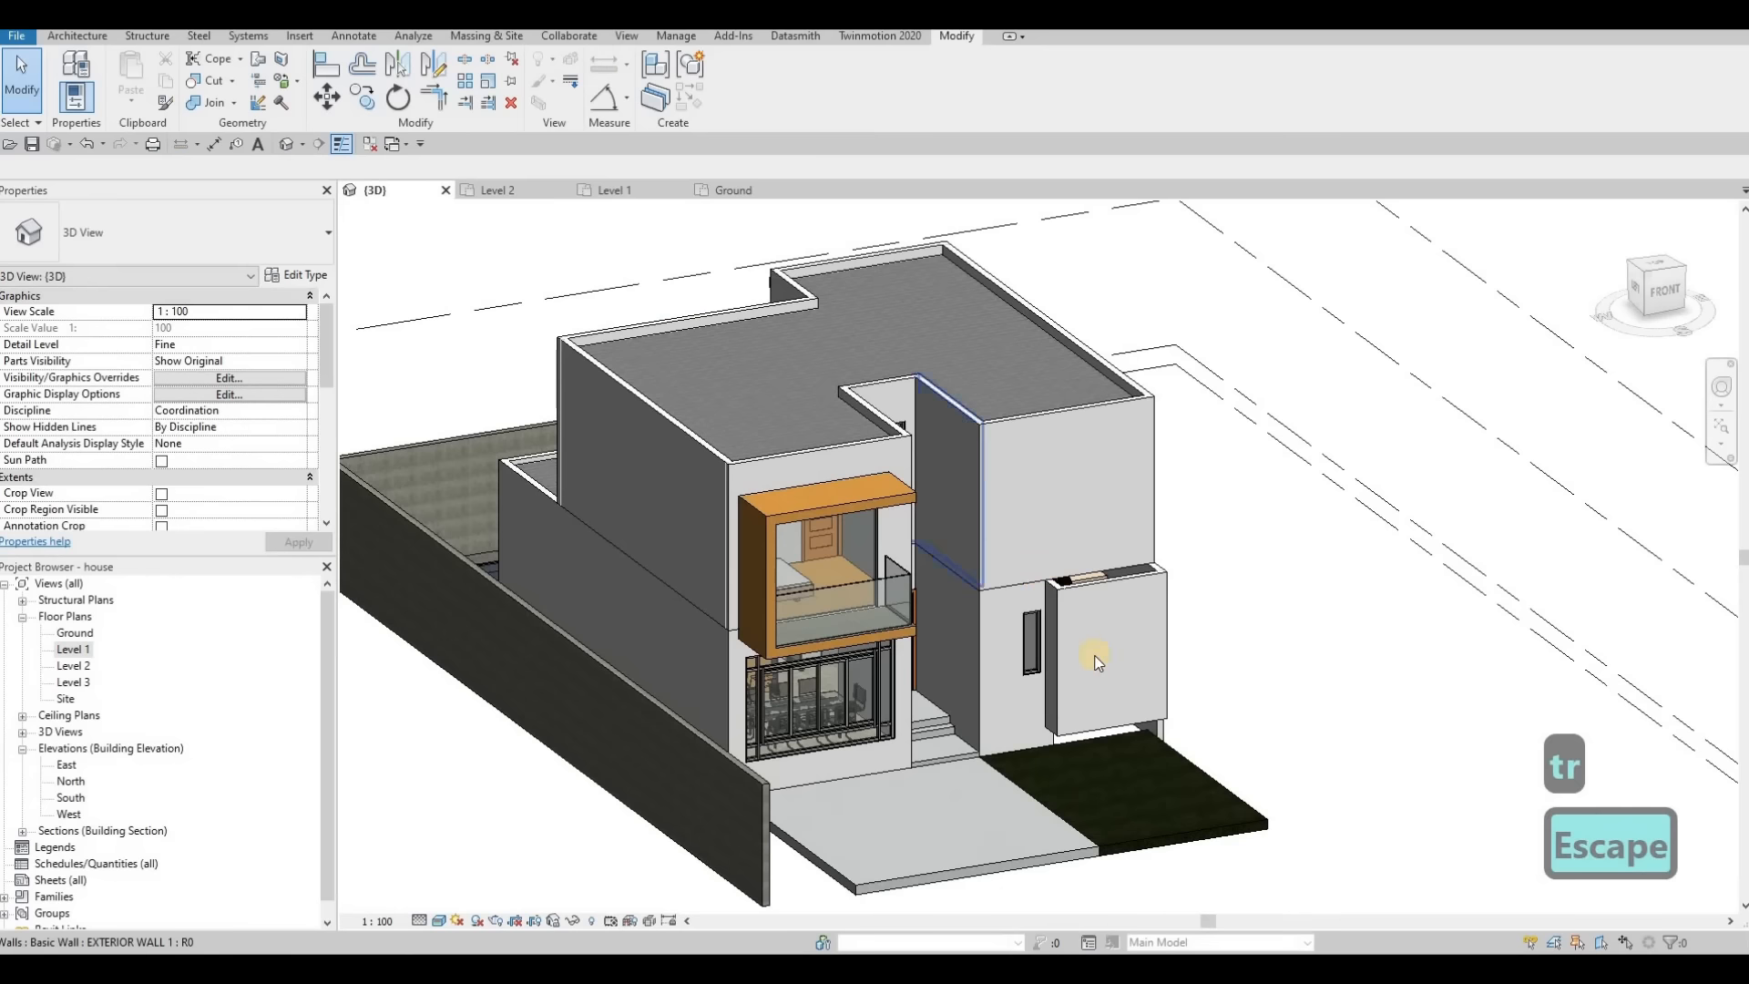
key(Escape)
click(1071, 637)
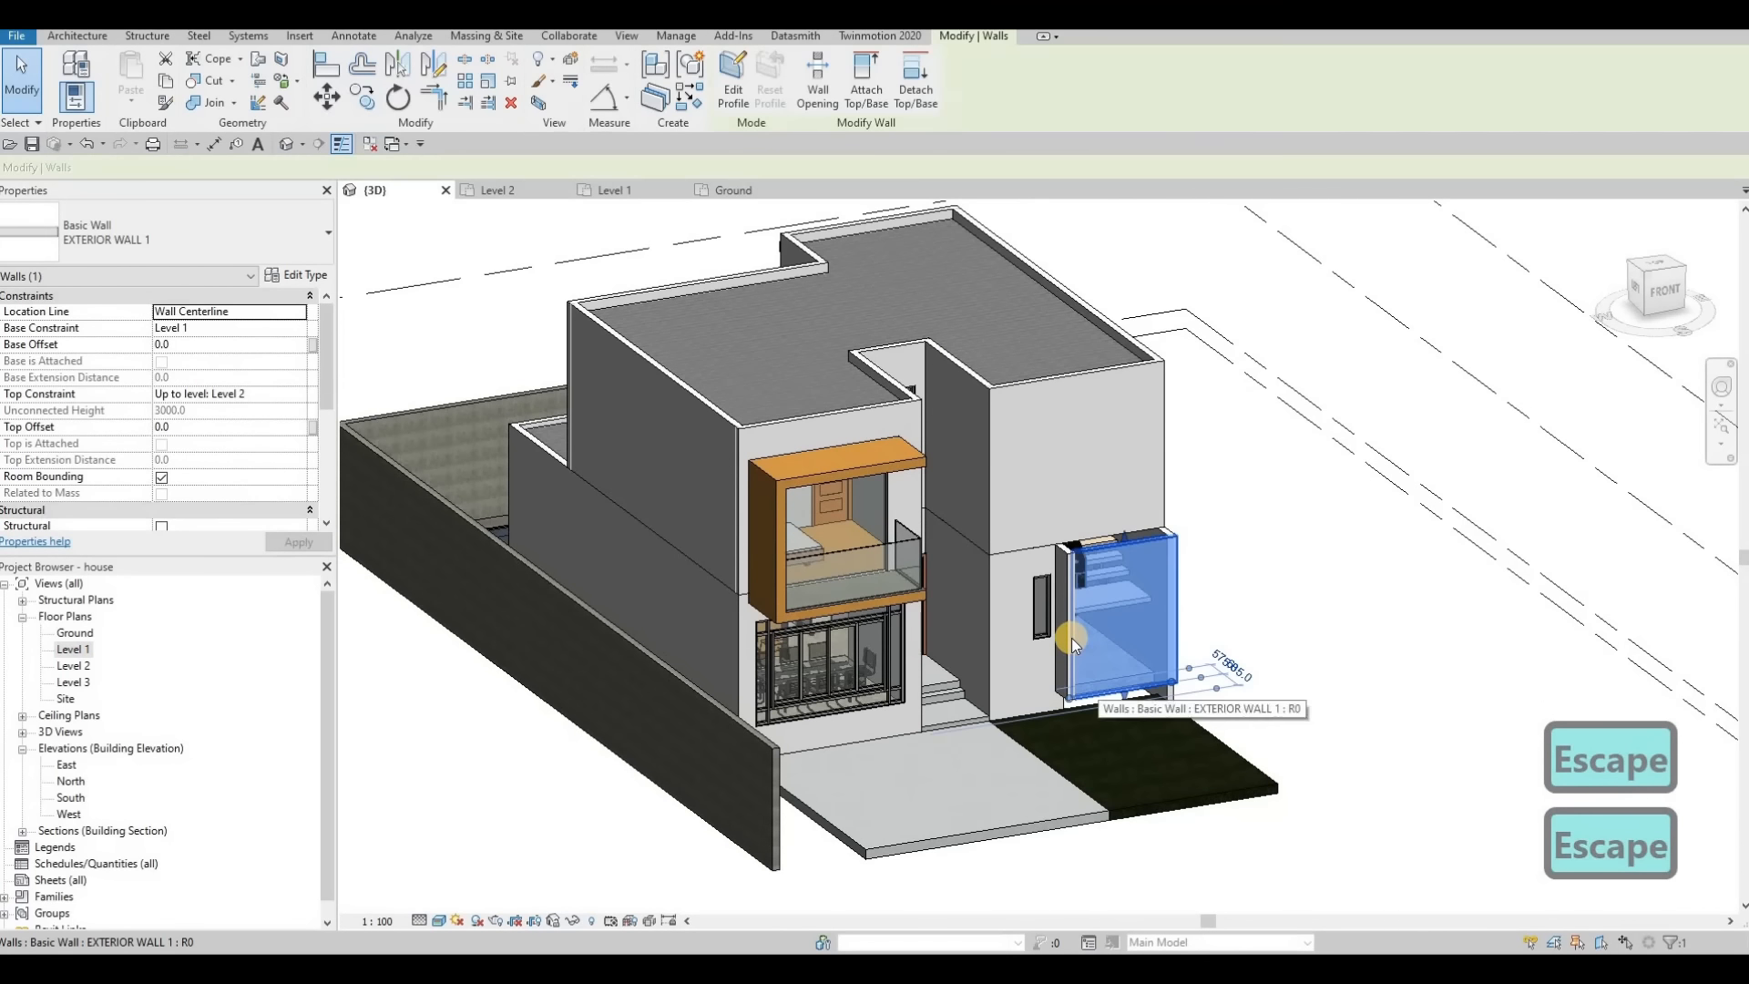
key(Escape)
key(Tab)
key(Escape)
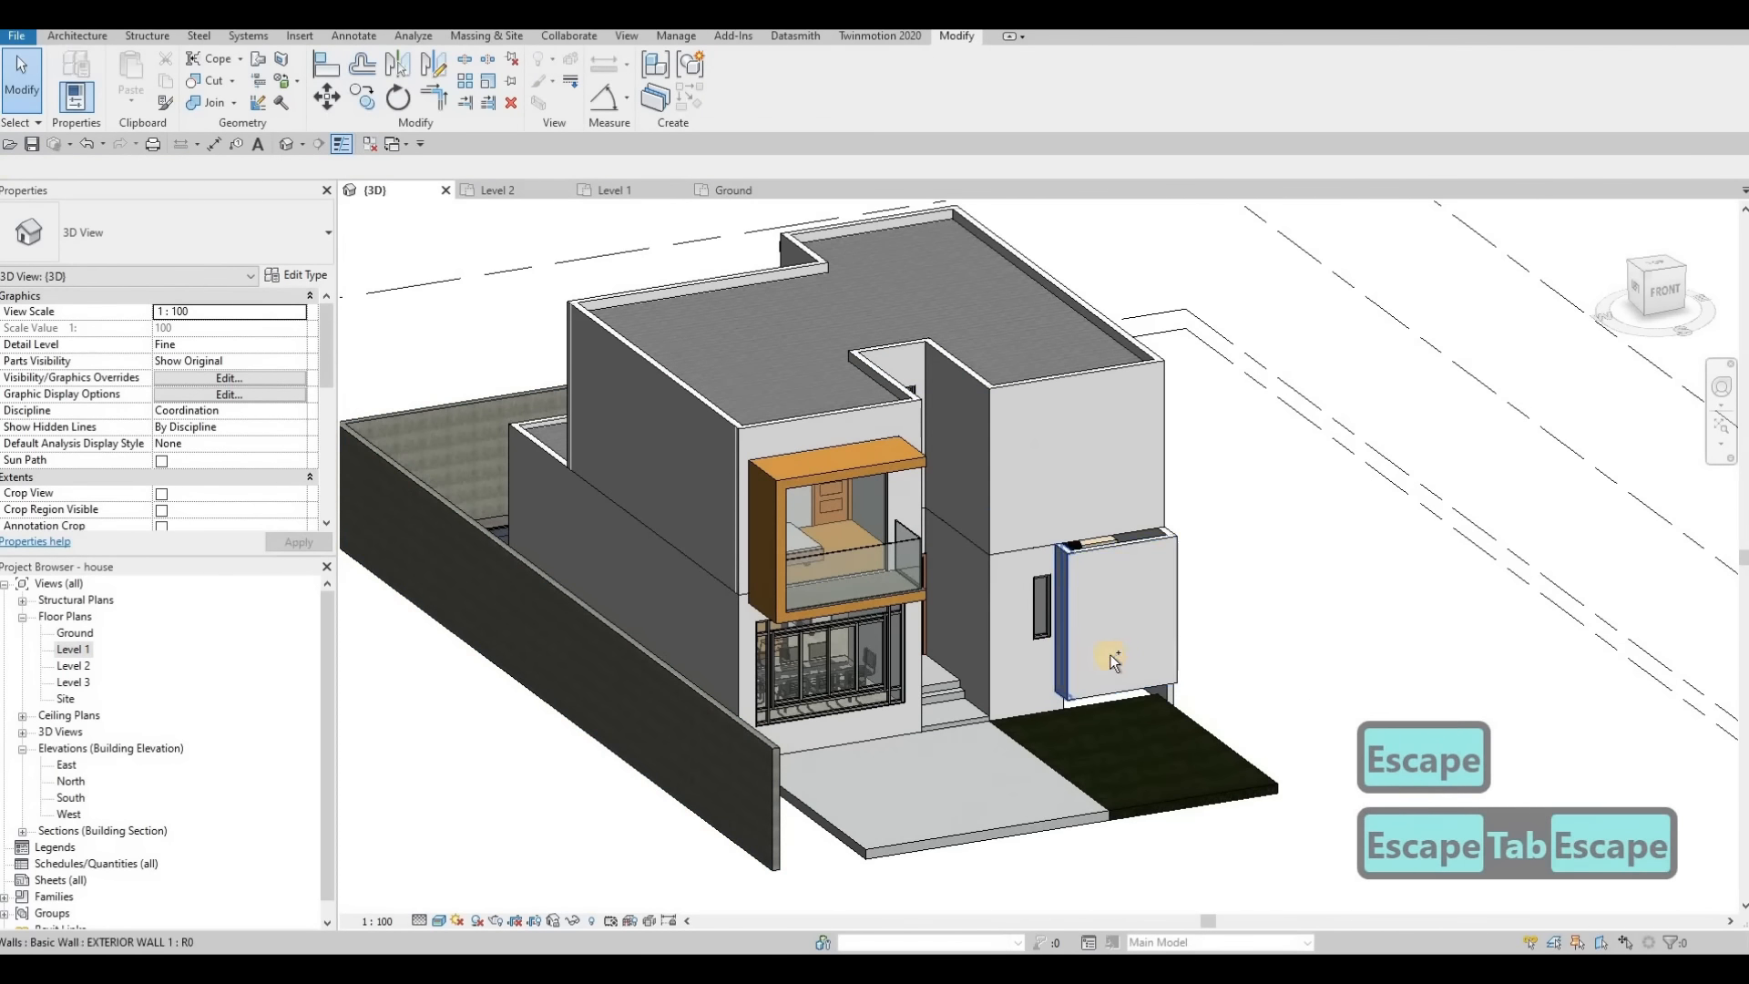
click(1109, 654)
ctrl+click(533, 482)
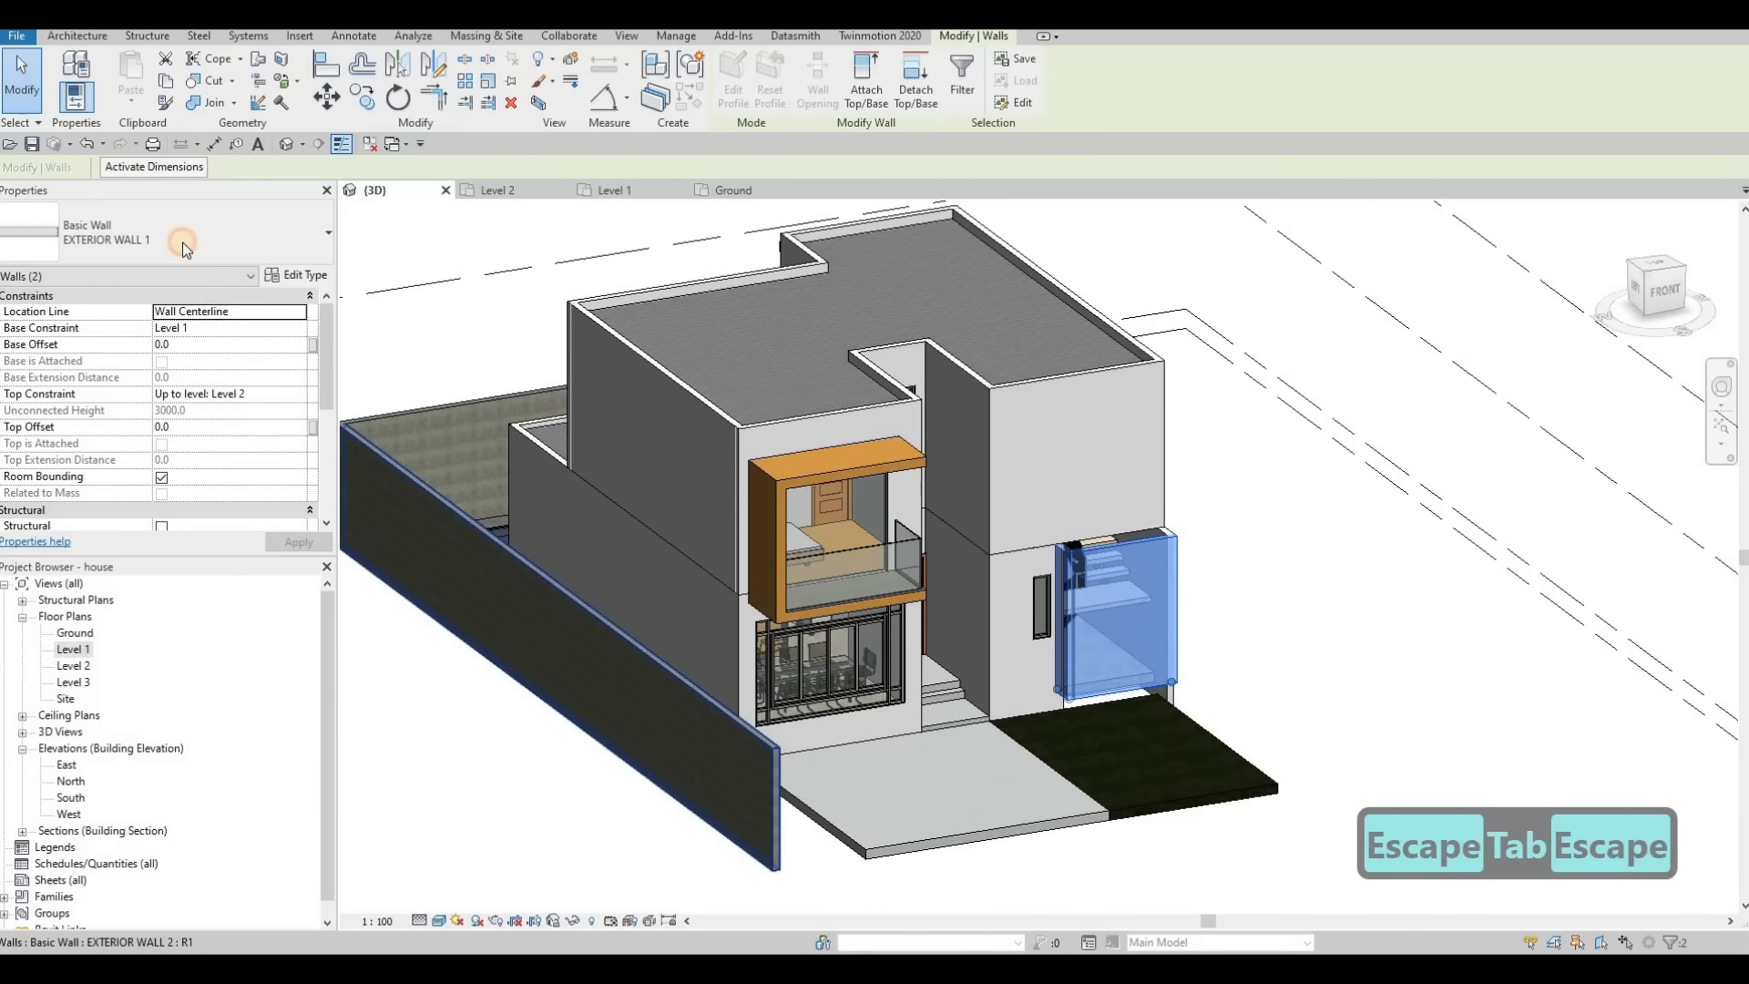
click(182, 242)
key(Escape)
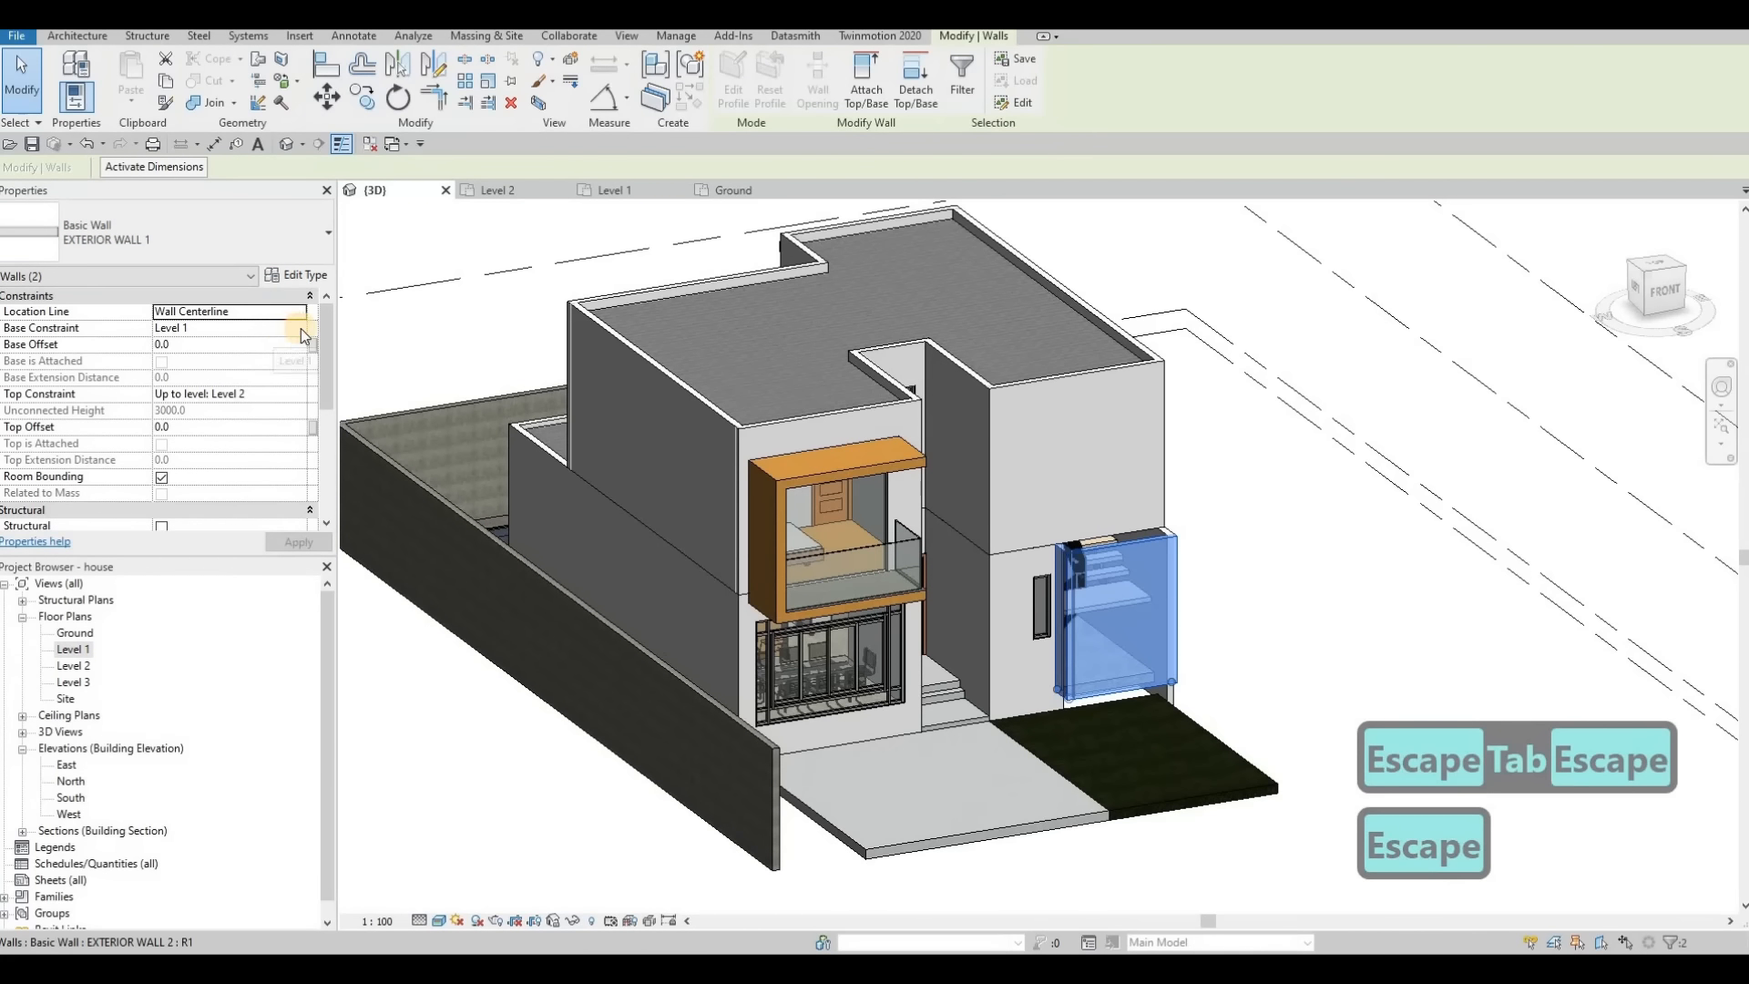
click(300, 328)
click(173, 344)
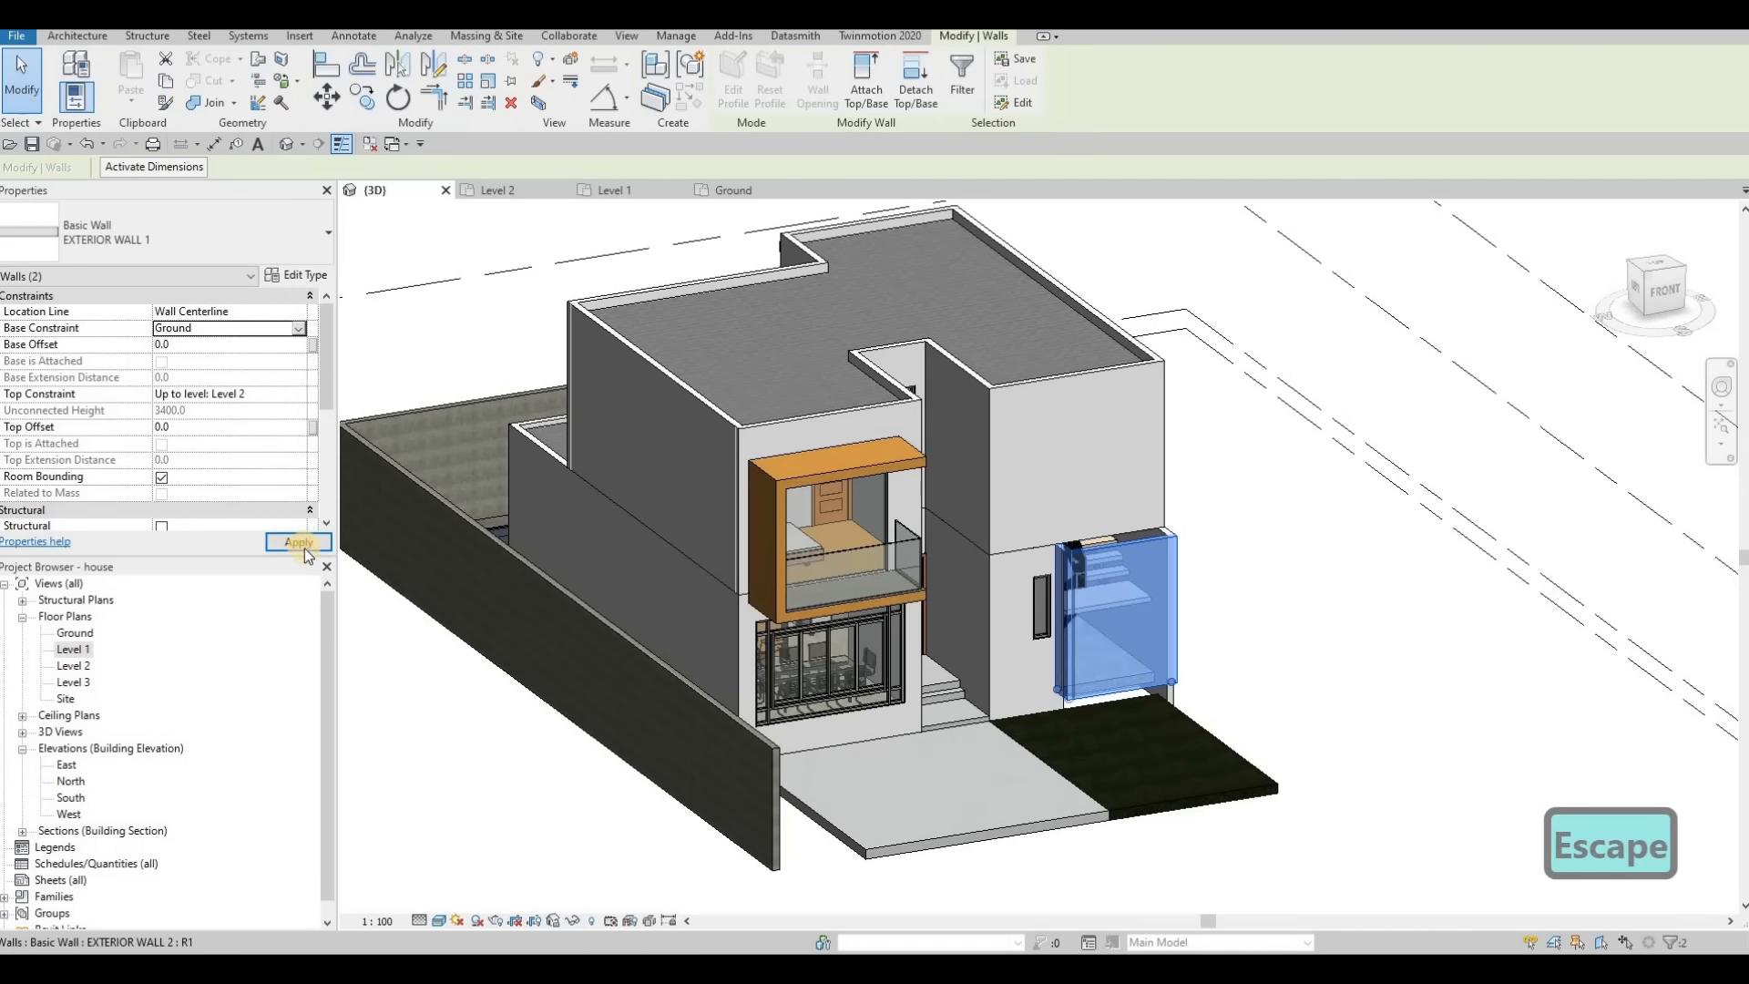
click(304, 548)
key(Escape)
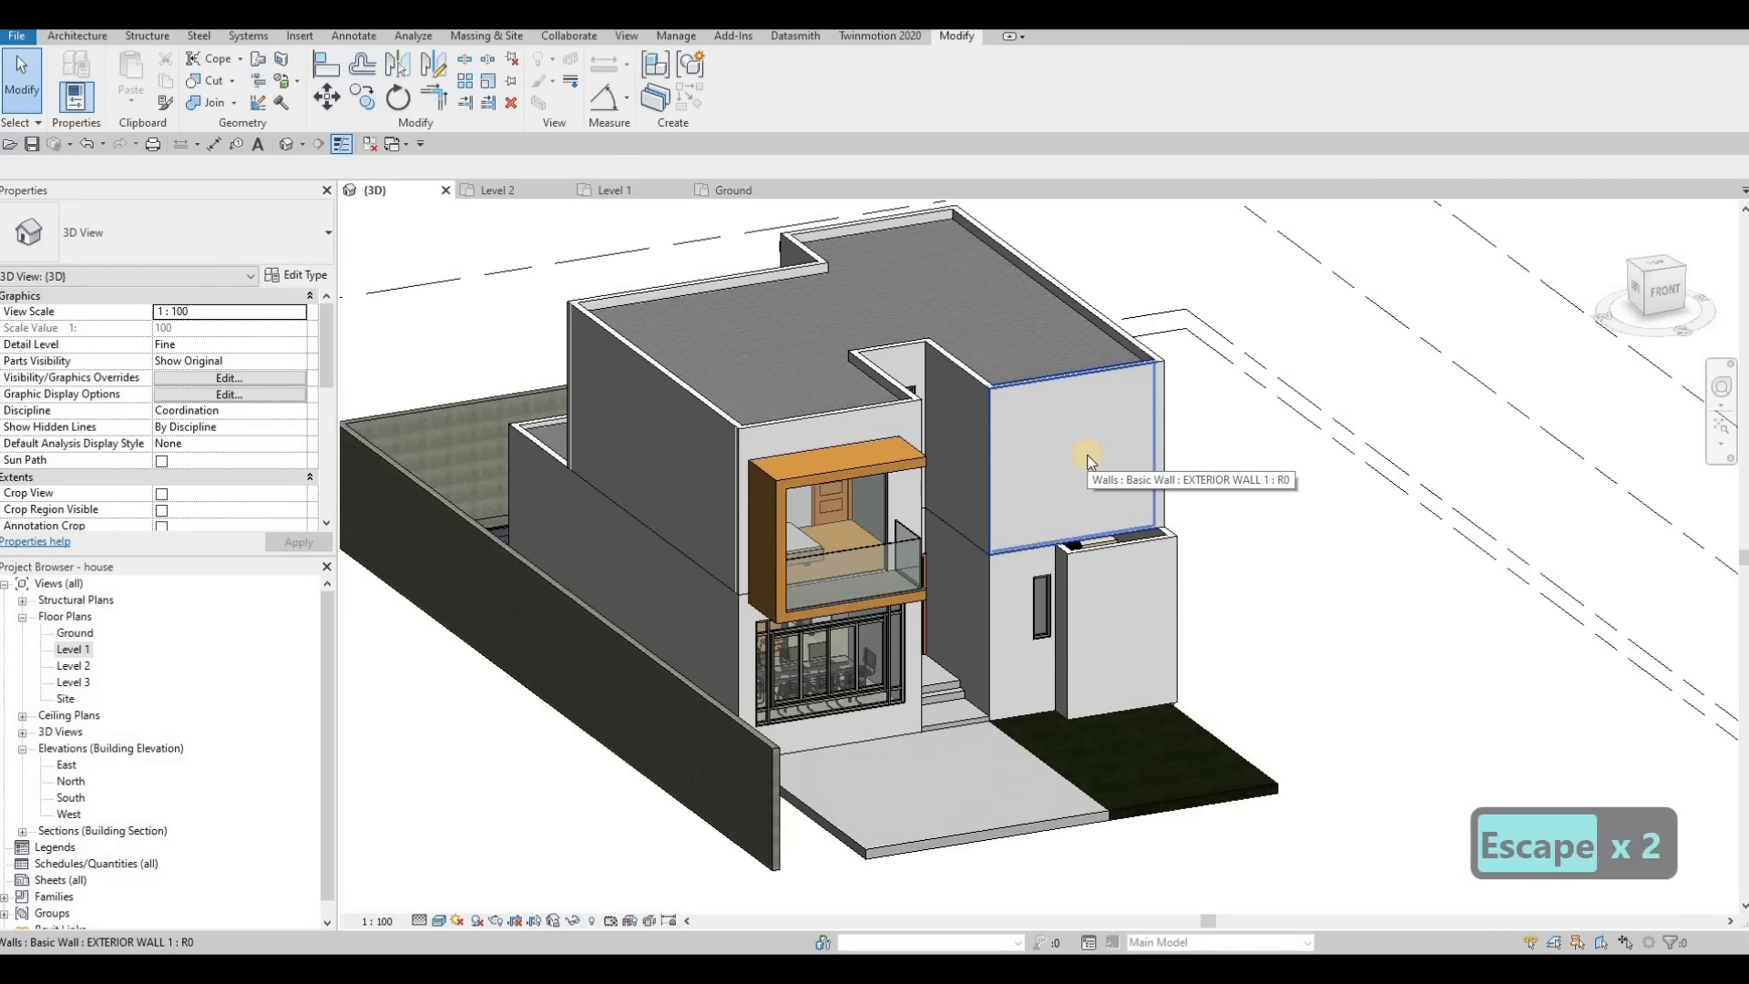
Step: Show Level 1 as the underlay base level in the Level 2 floor plan
double_click(70, 666)
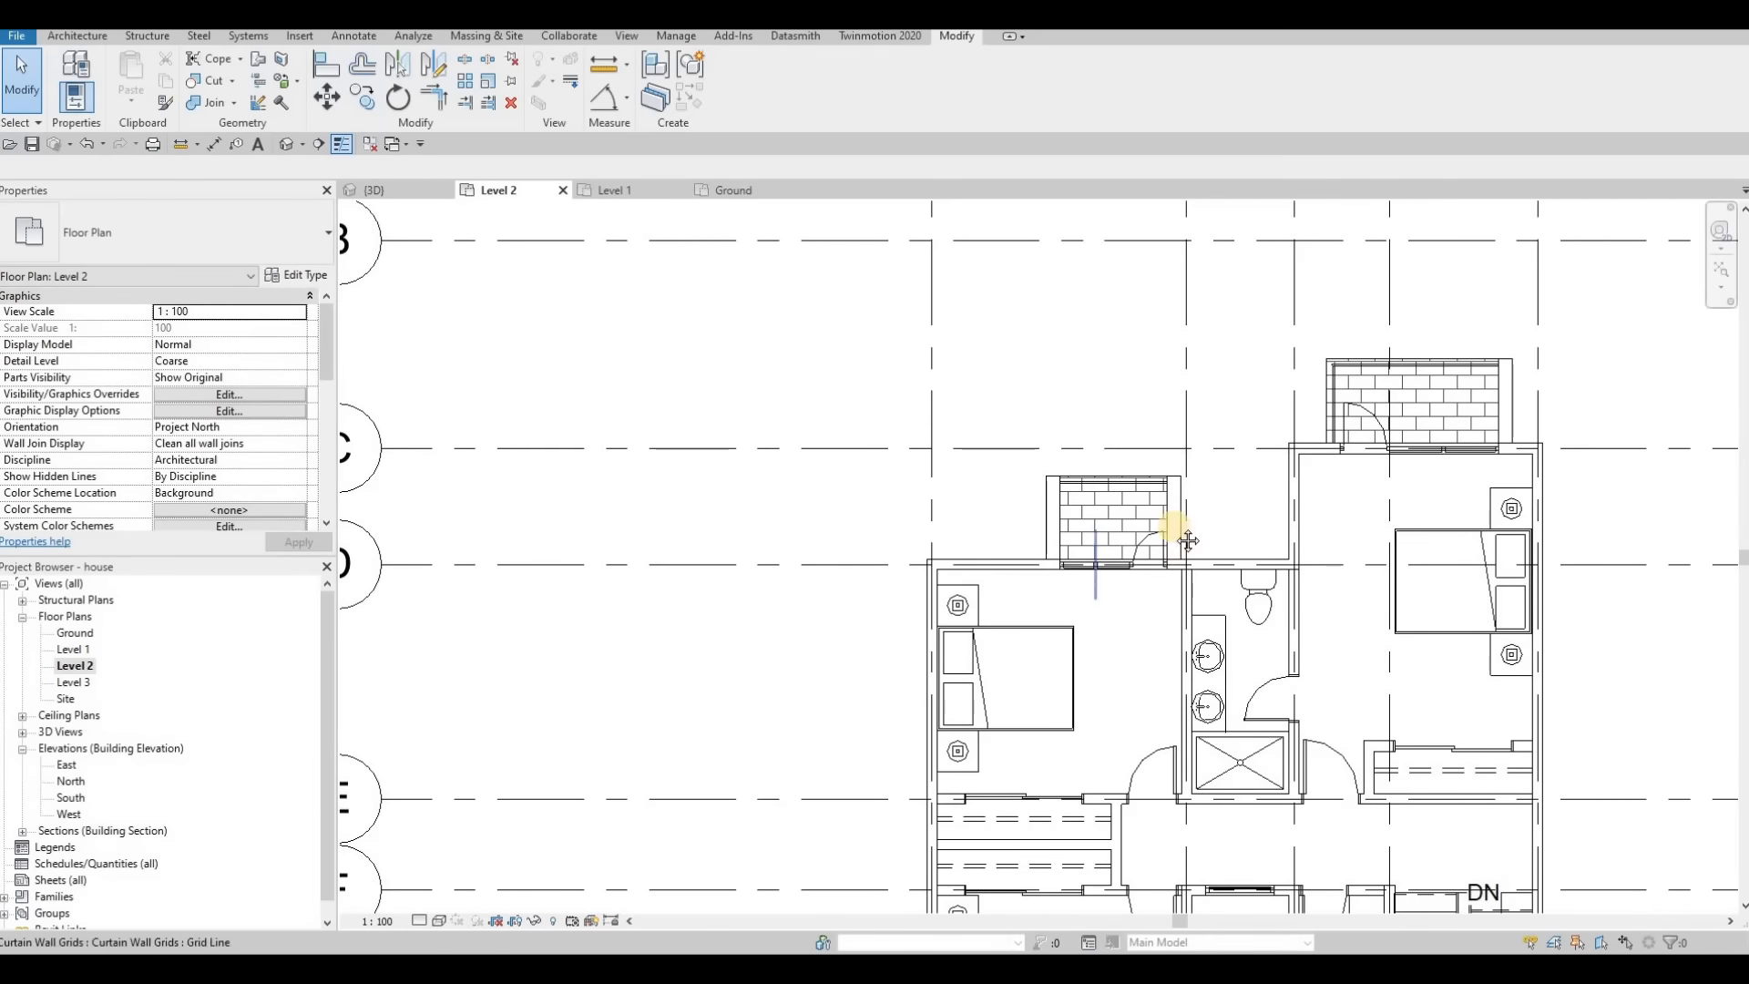
middle_drag(1187, 541, 1175, 396)
scroll(1116, 610, down, 2)
middle_drag(1195, 719, 1155, 650)
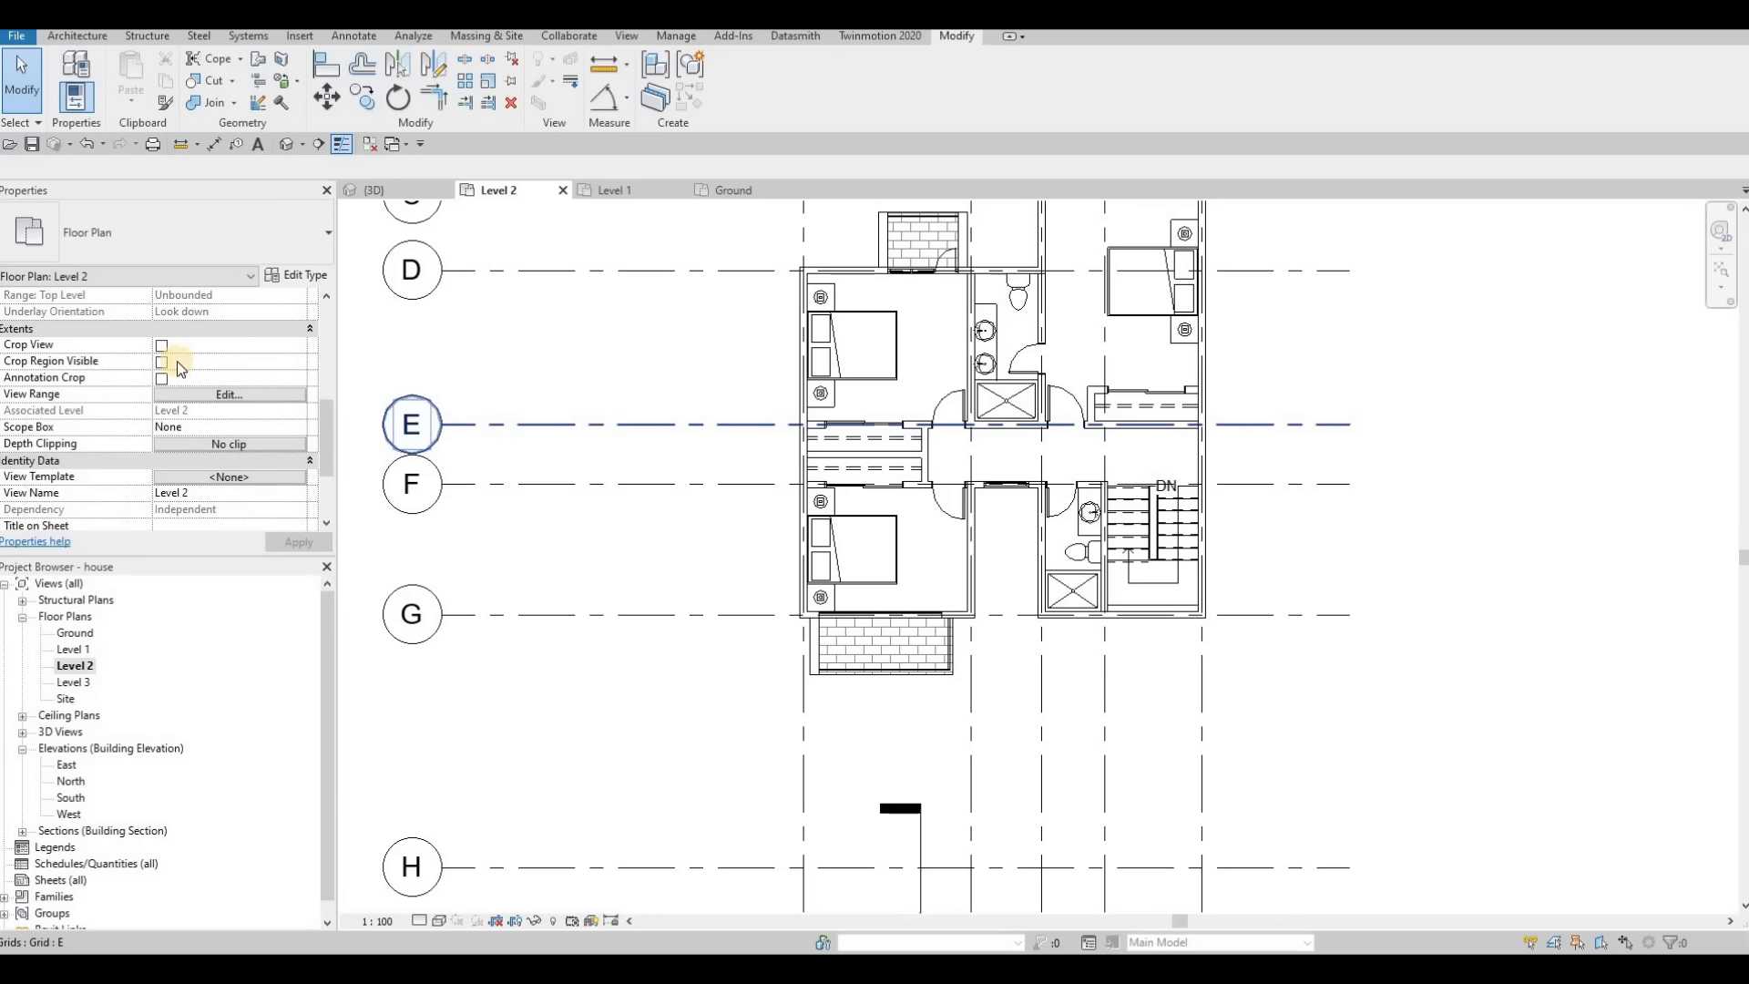
scroll(183, 367, down, 3)
scroll(215, 408, up, 4)
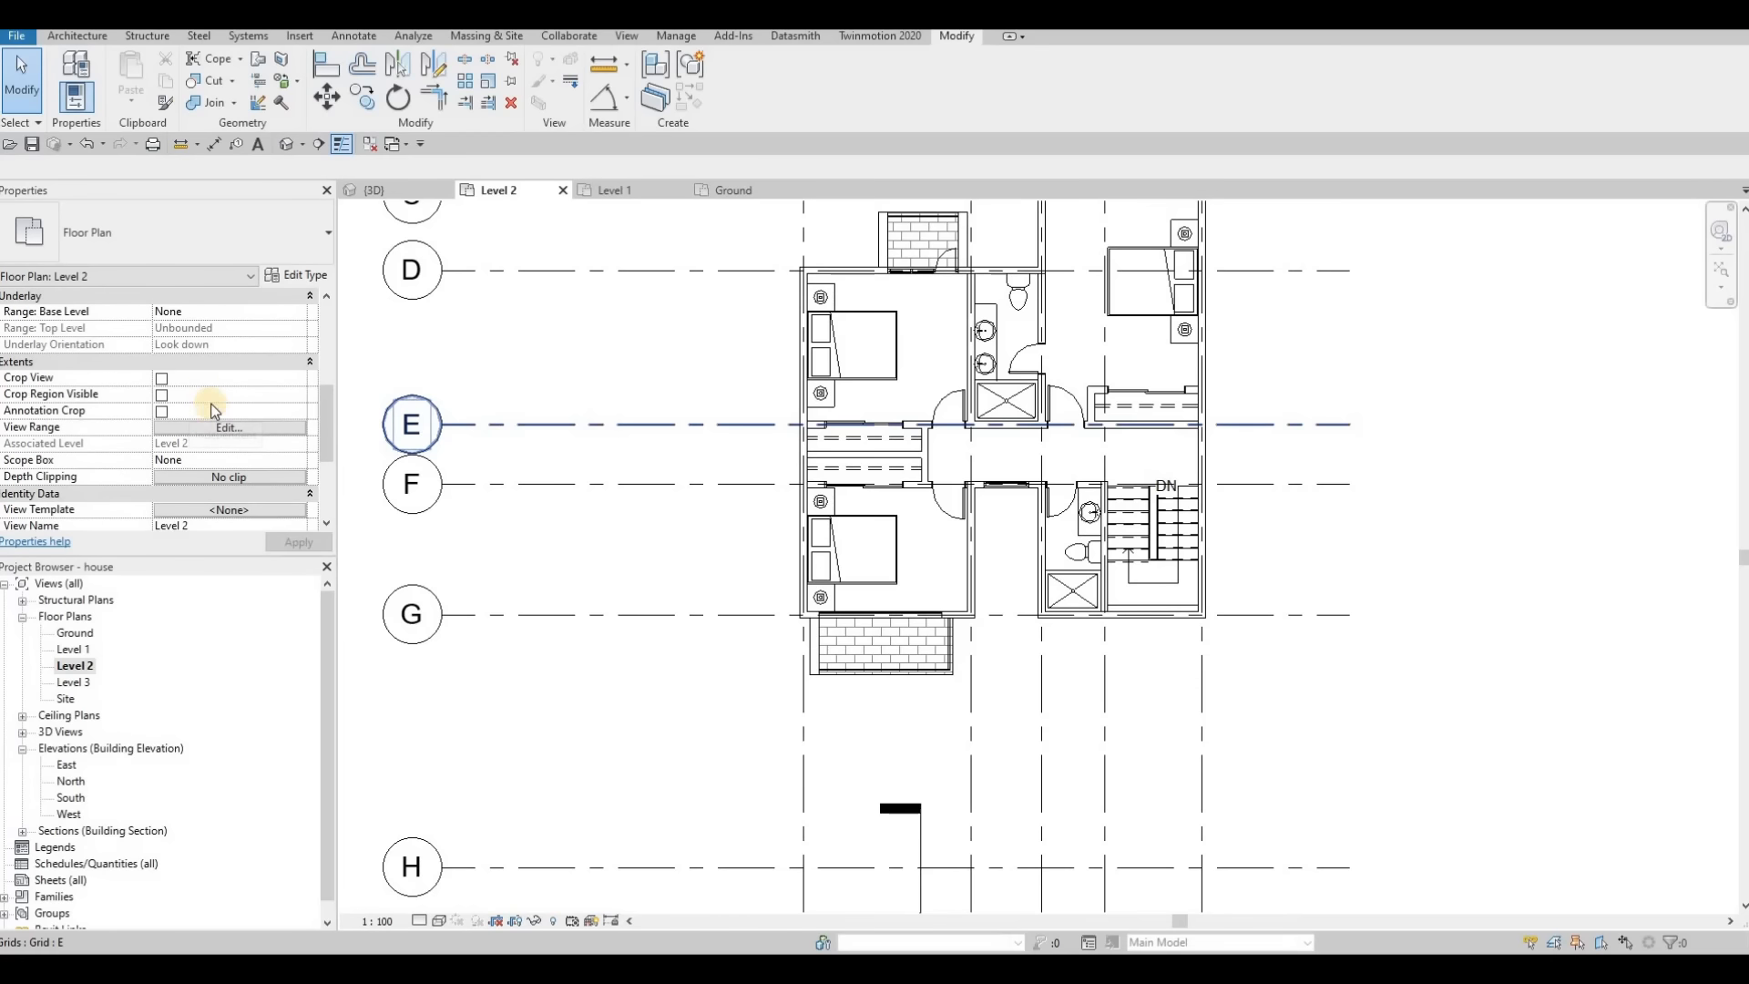
click(289, 312)
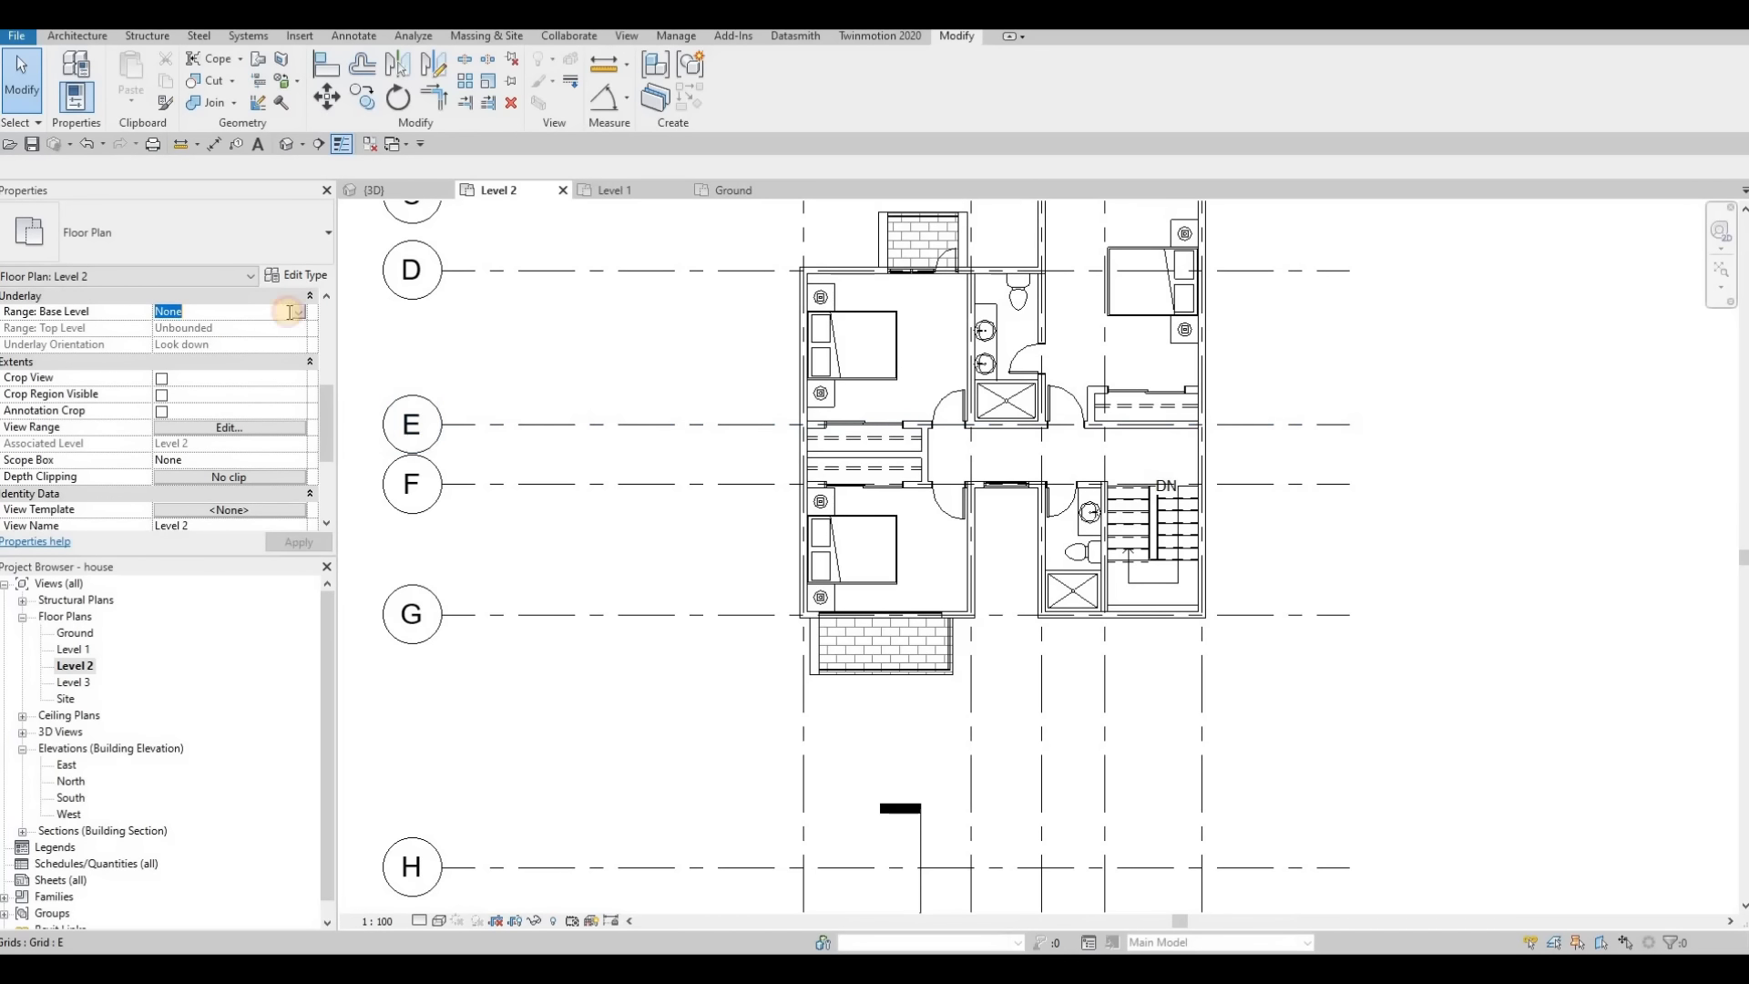
click(183, 355)
click(286, 544)
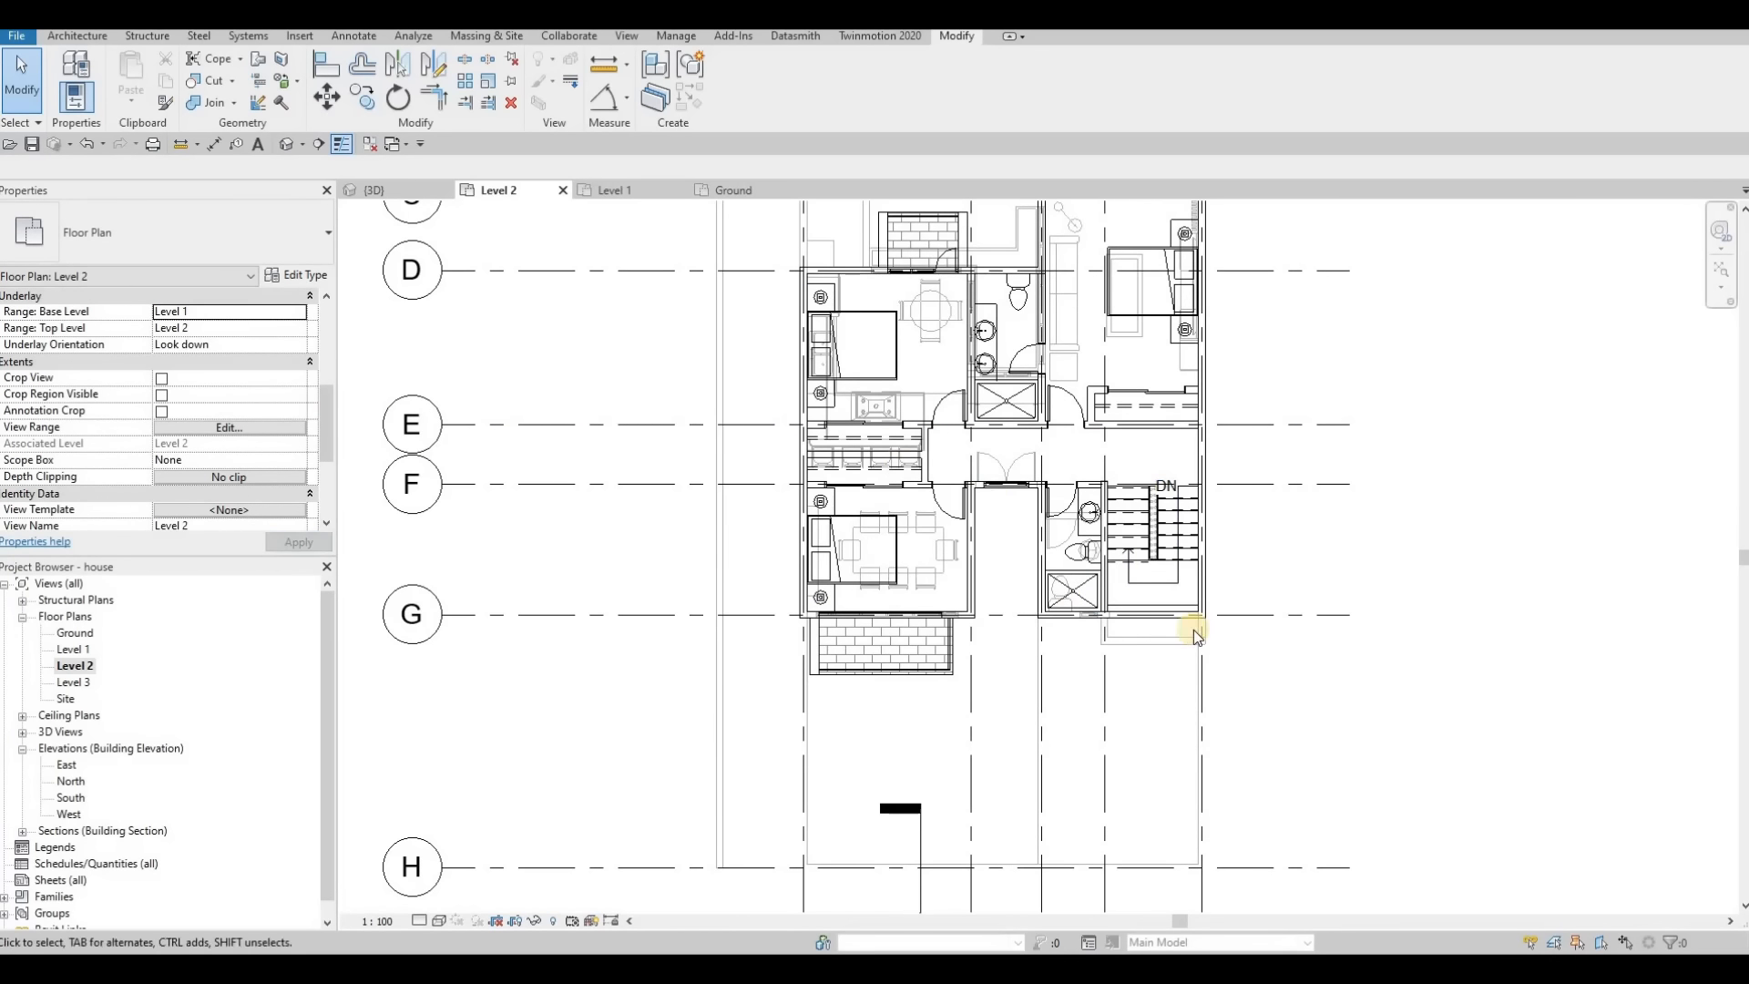
Step: Shorten the Level 2 front wall to about 1700 mm so it no longer crosses the stairs
scroll(1109, 608, up, 4)
key(Escape)
click(1225, 597)
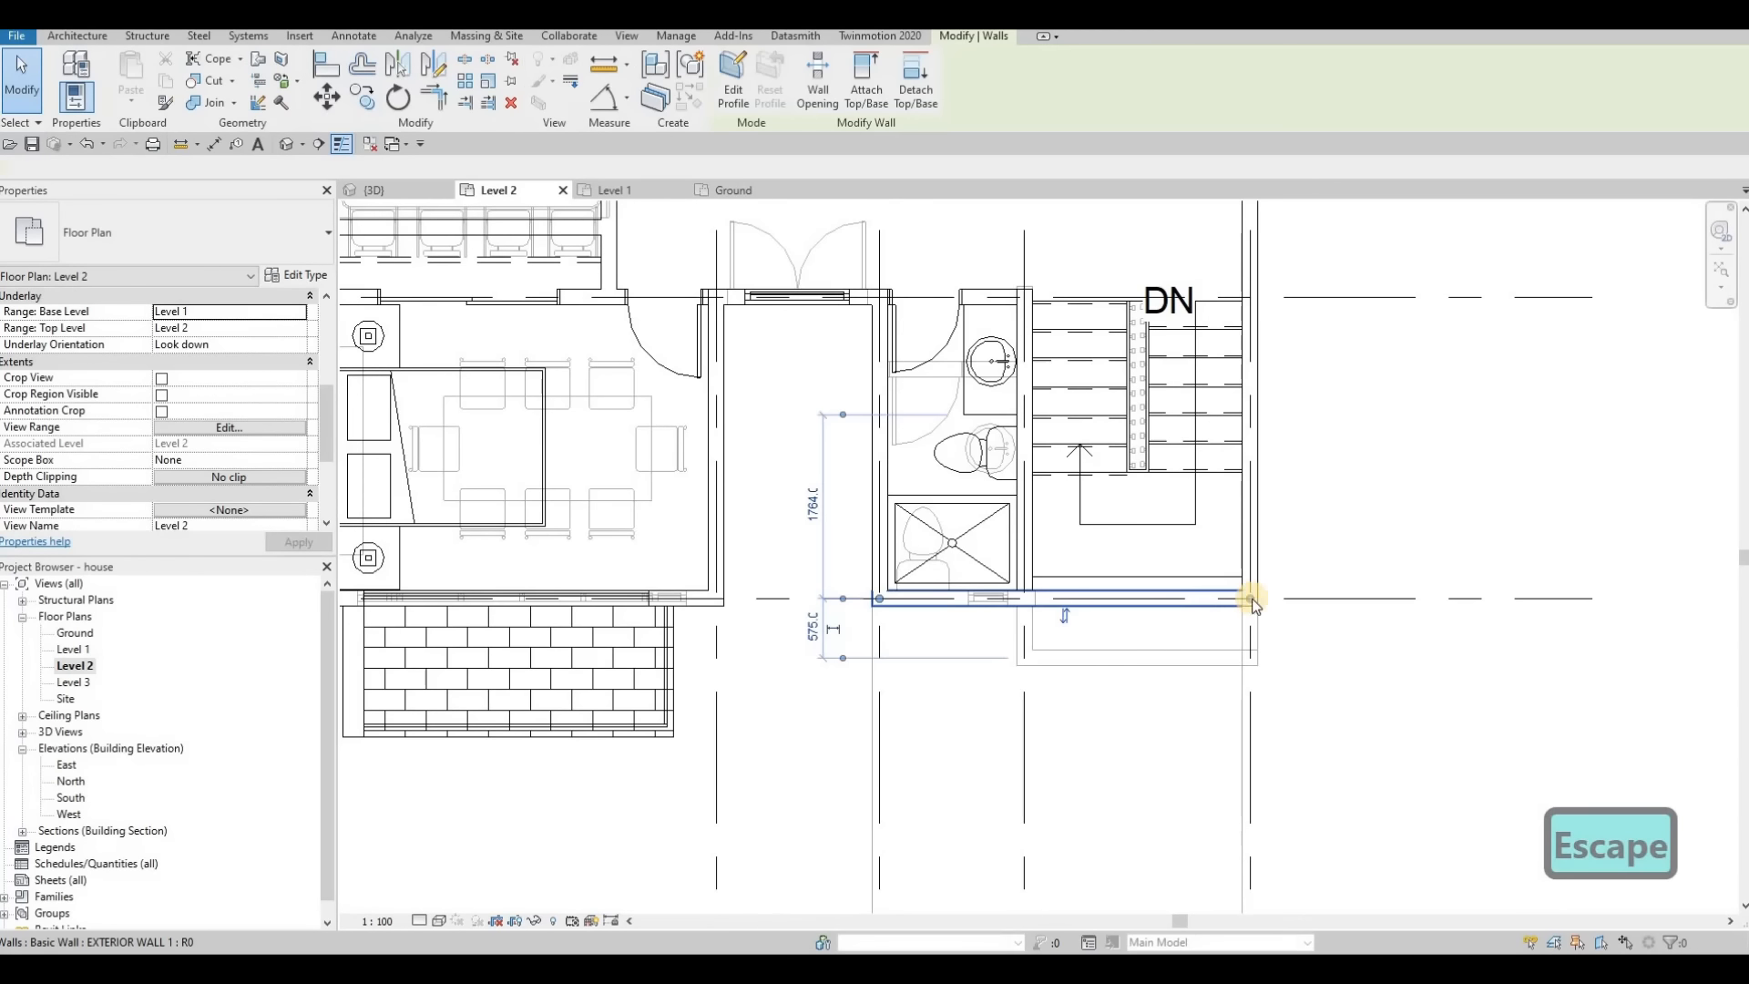
drag(1072, 599, 1056, 609)
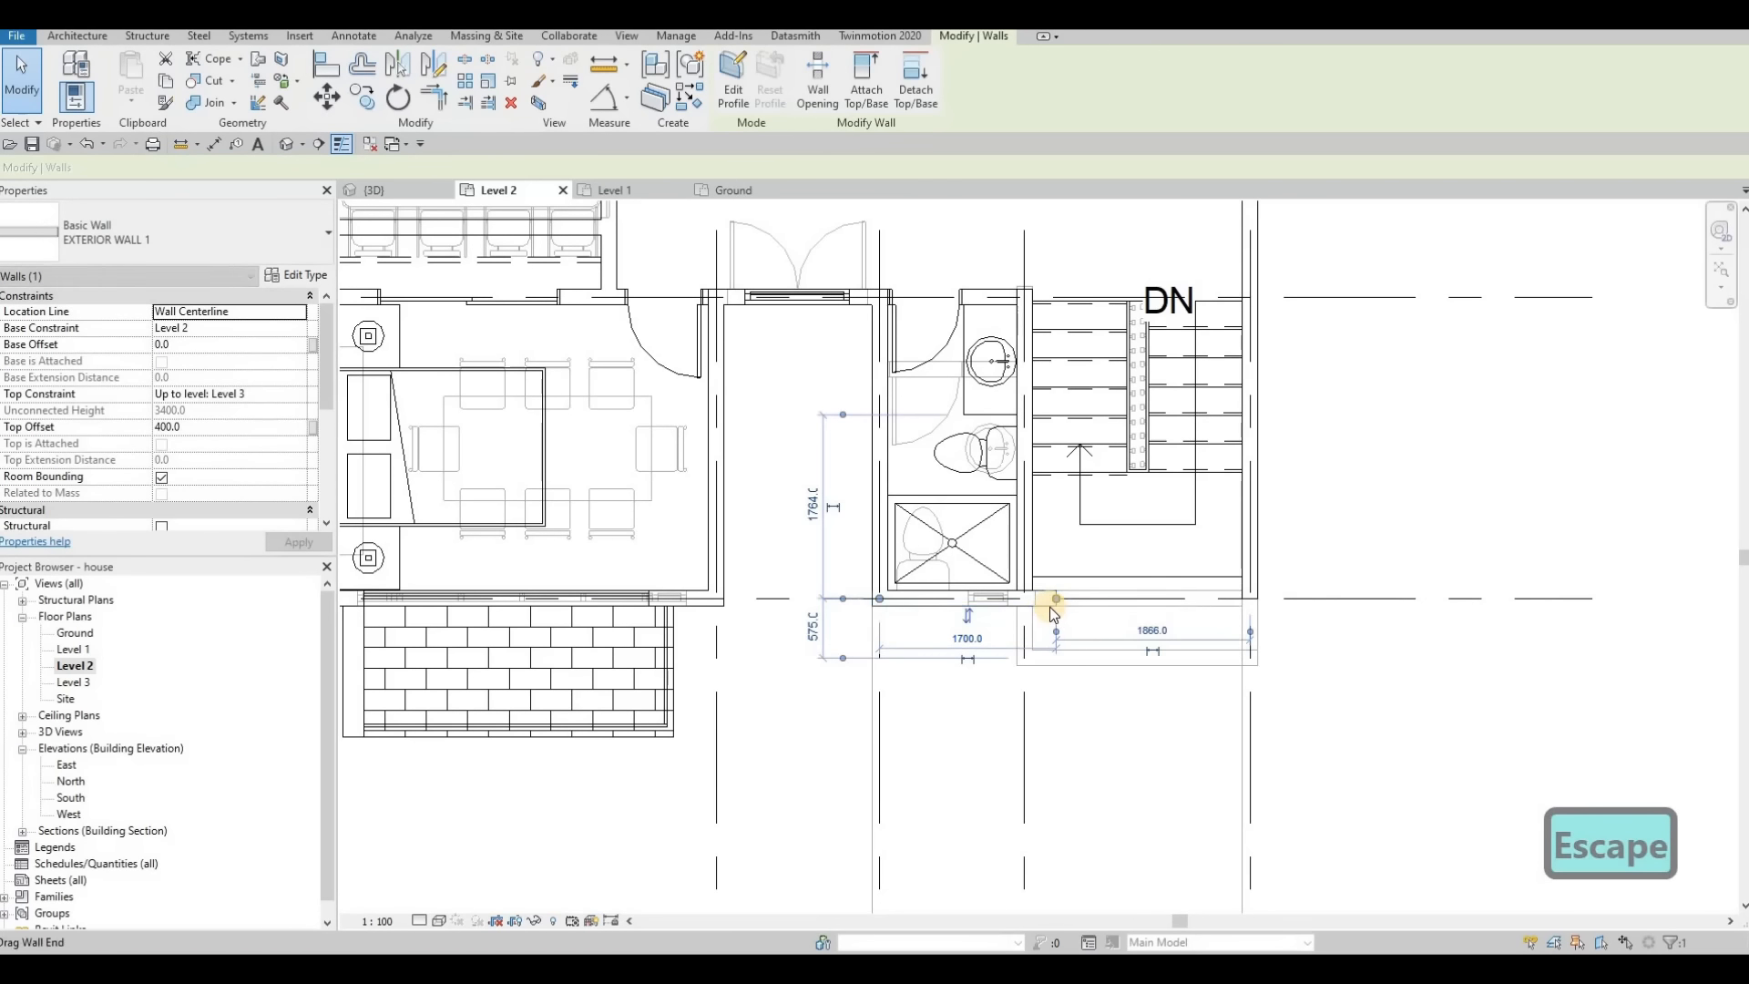
key(Escape)
key(Escape)
Step: Draw matching EXTERIOR WALL 1 walls on Level 2 over the underlay, 575 mm outward and about 1900 mm across the front of the stairs
click(1050, 605)
key(c)
key(s)
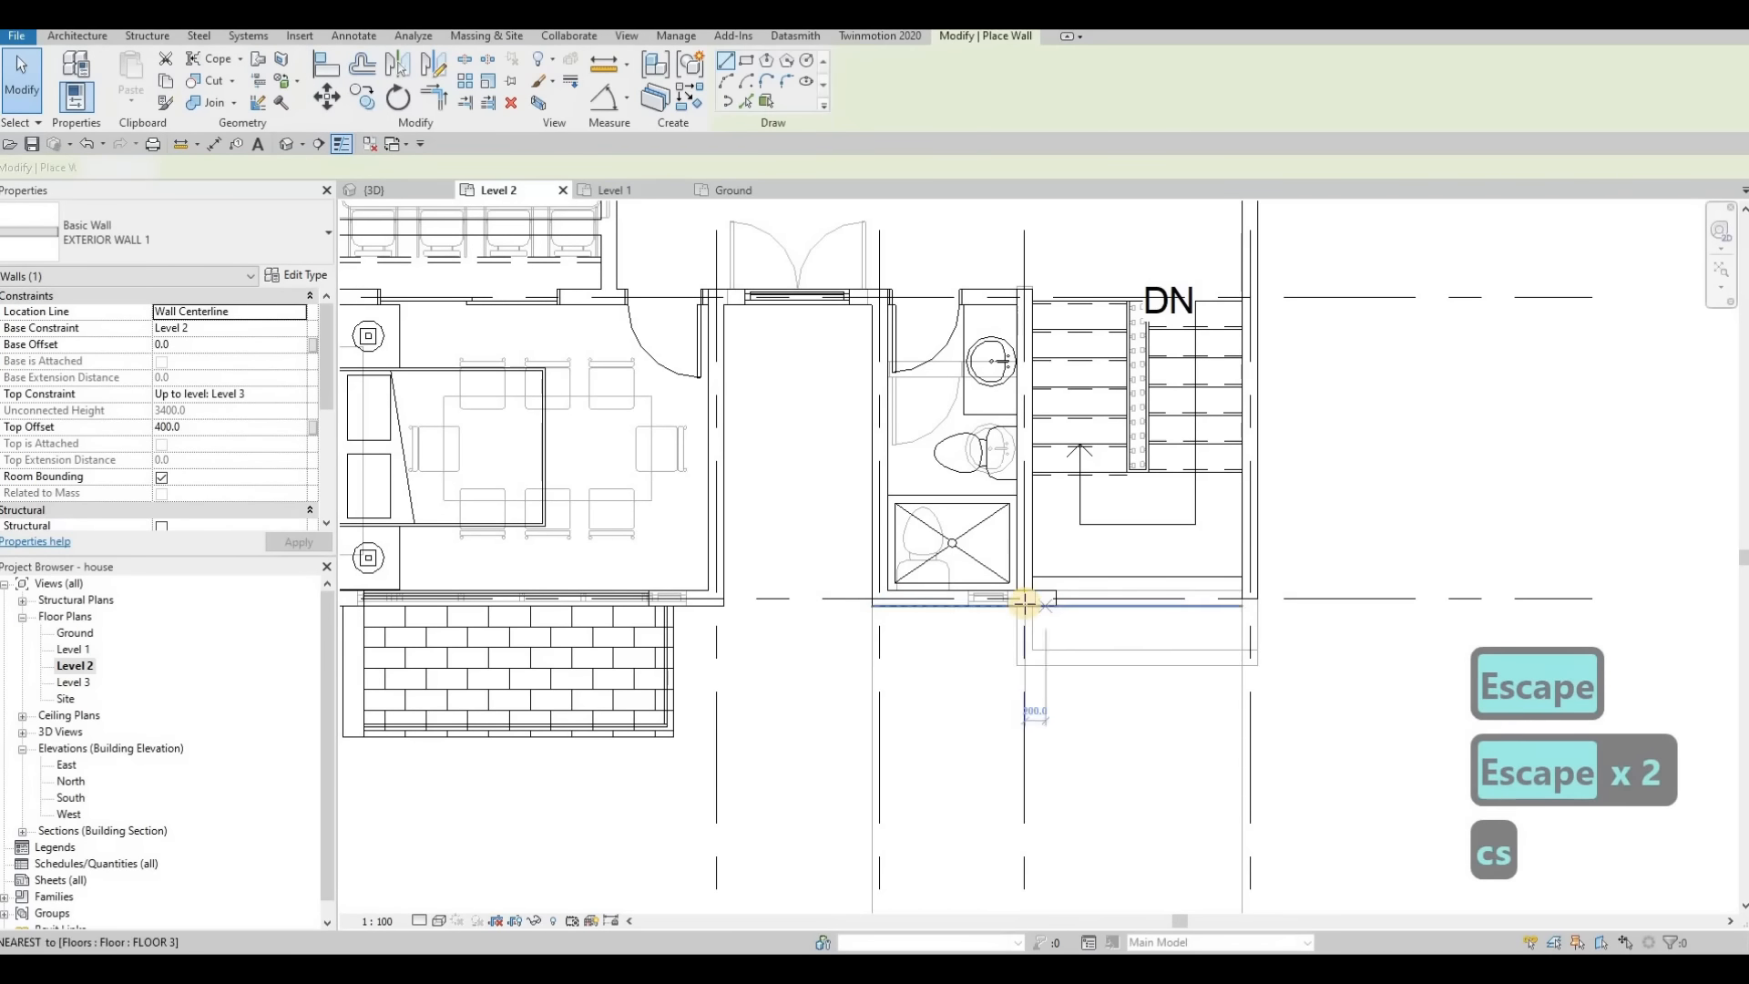
click(1024, 654)
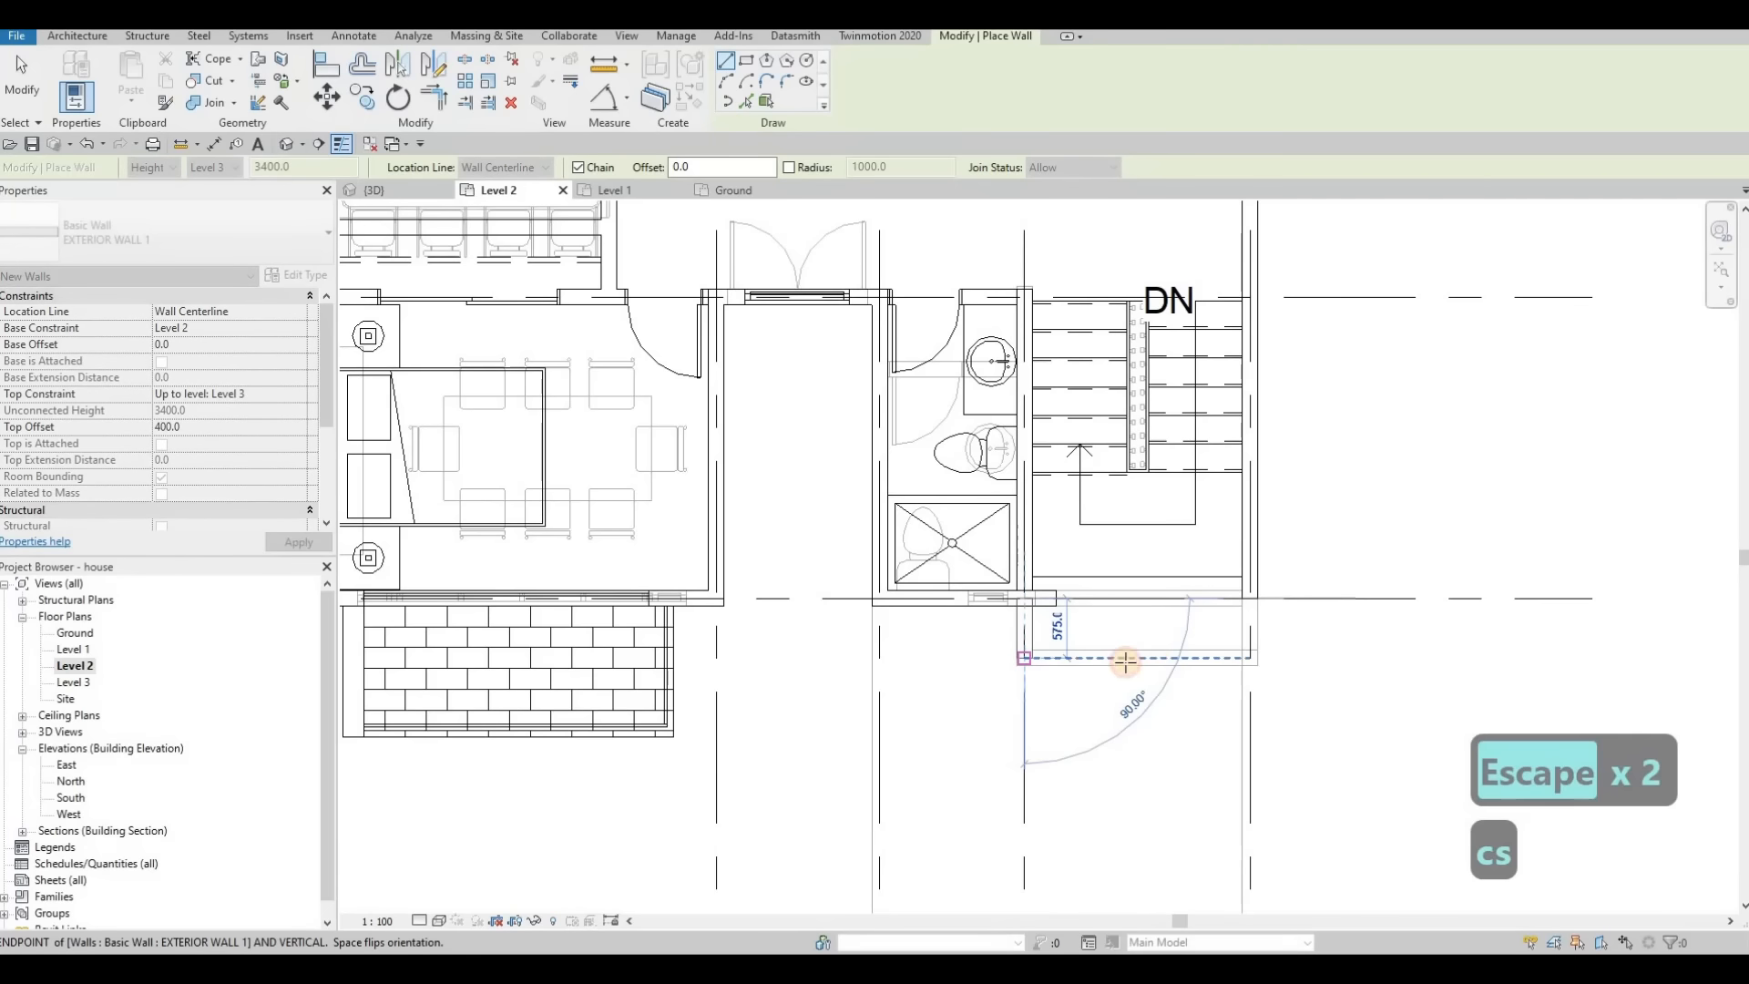
click(1220, 665)
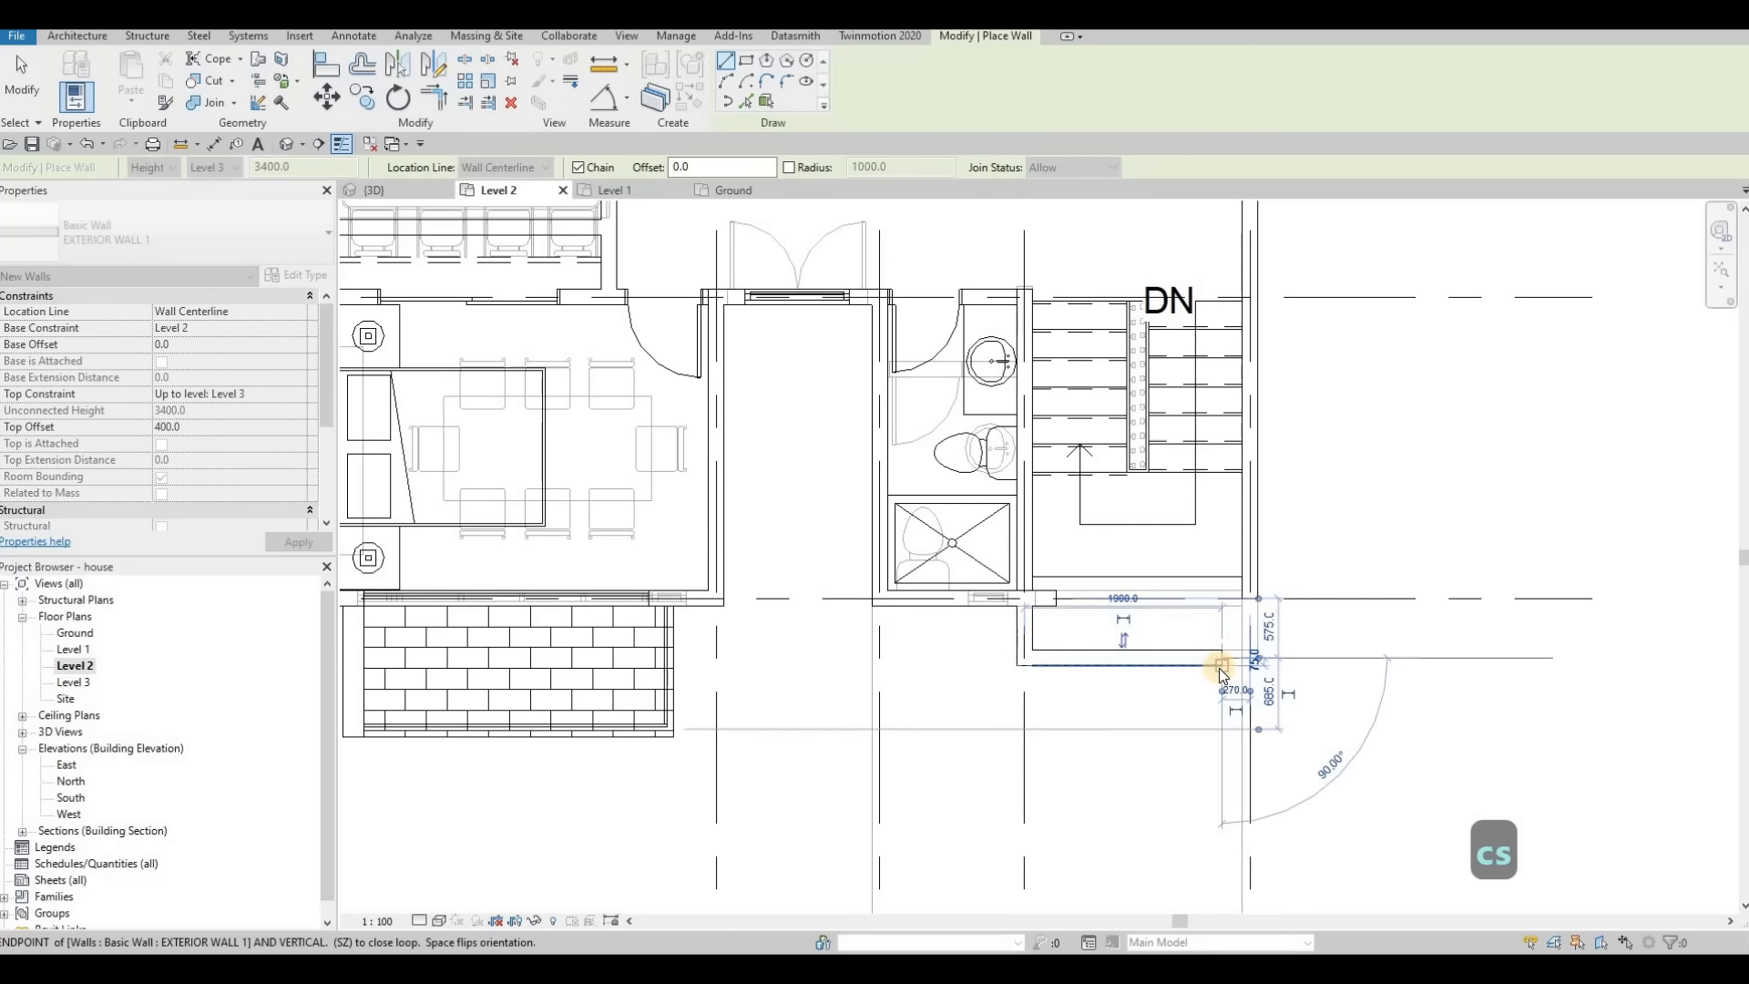
key(Escape)
key(Escape)
key(Escape)
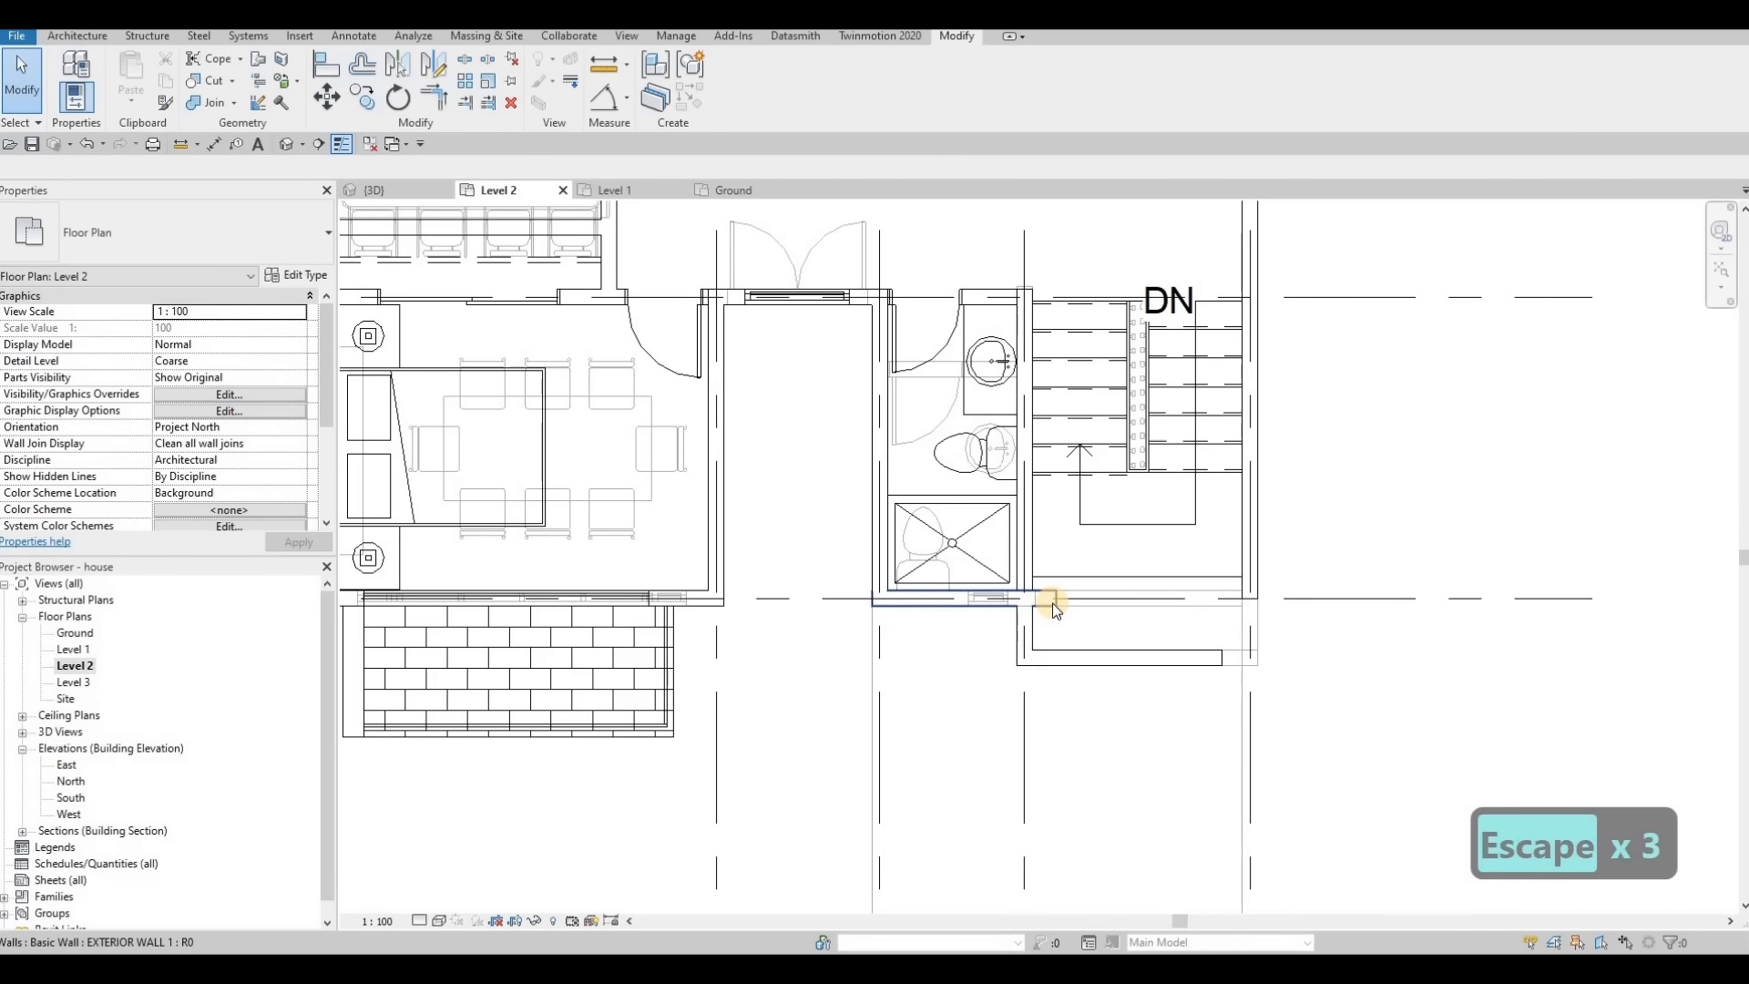
Step: Pull the end of the Level 2 front wall back close to the partition between the bathroom and the stairs
click(1050, 601)
scroll(1053, 602, up, 2)
mouse_move(1011, 596)
mouse_down()
mouse_move(1033, 595)
mouse_move(1017, 599)
mouse_up()
scroll(1030, 595, up, 2)
key(Escape)
key(Escape)
click(997, 579)
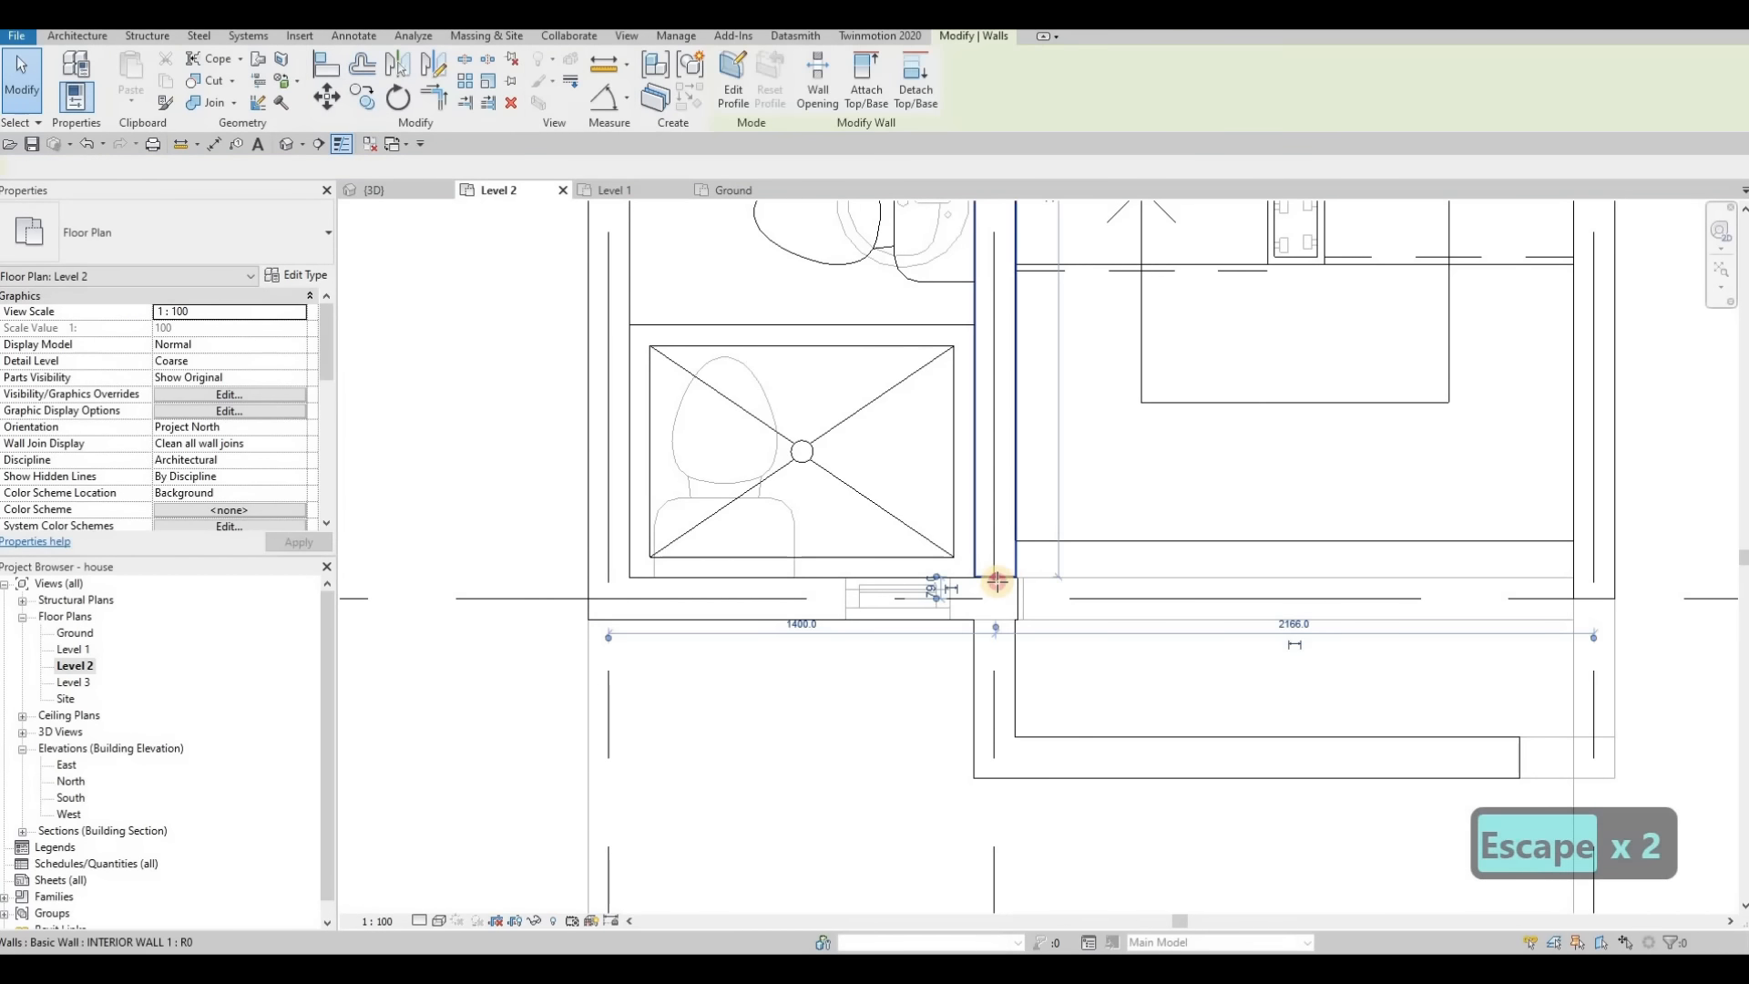
key(Escape)
key(Escape)
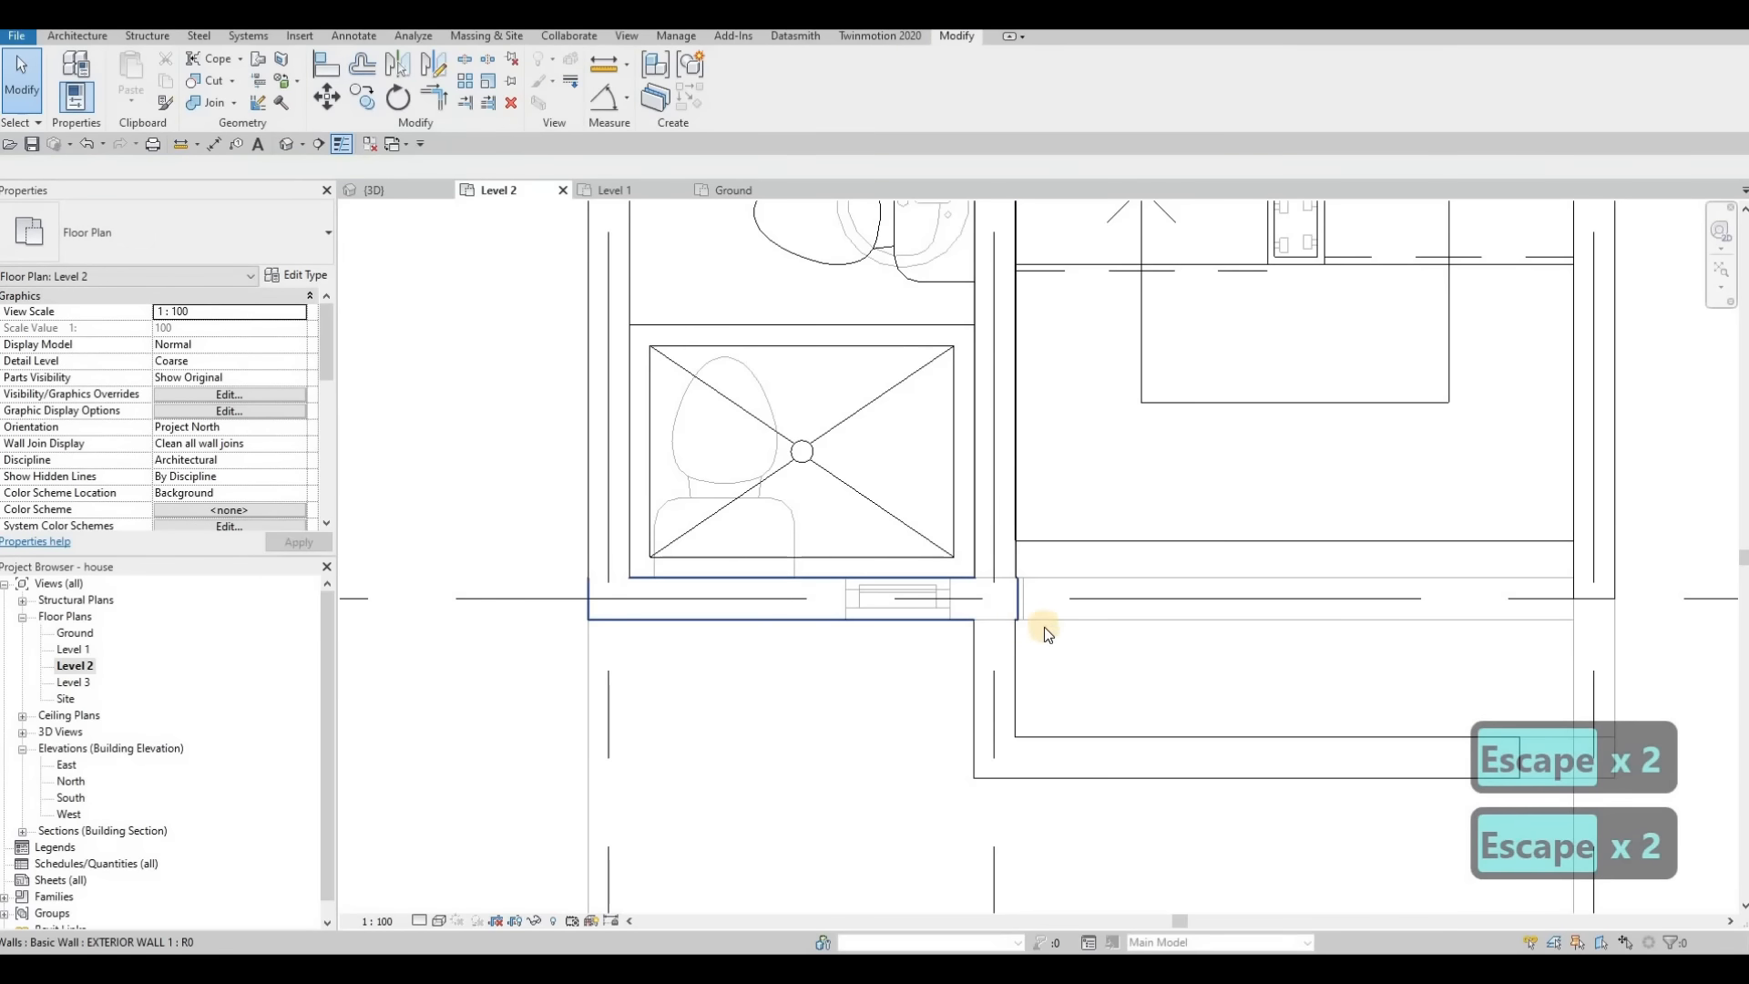
Step: Align the end of the Level 2 front wall with the stair-side face of the partition
key(a)
key(l)
click(1024, 616)
click(1020, 606)
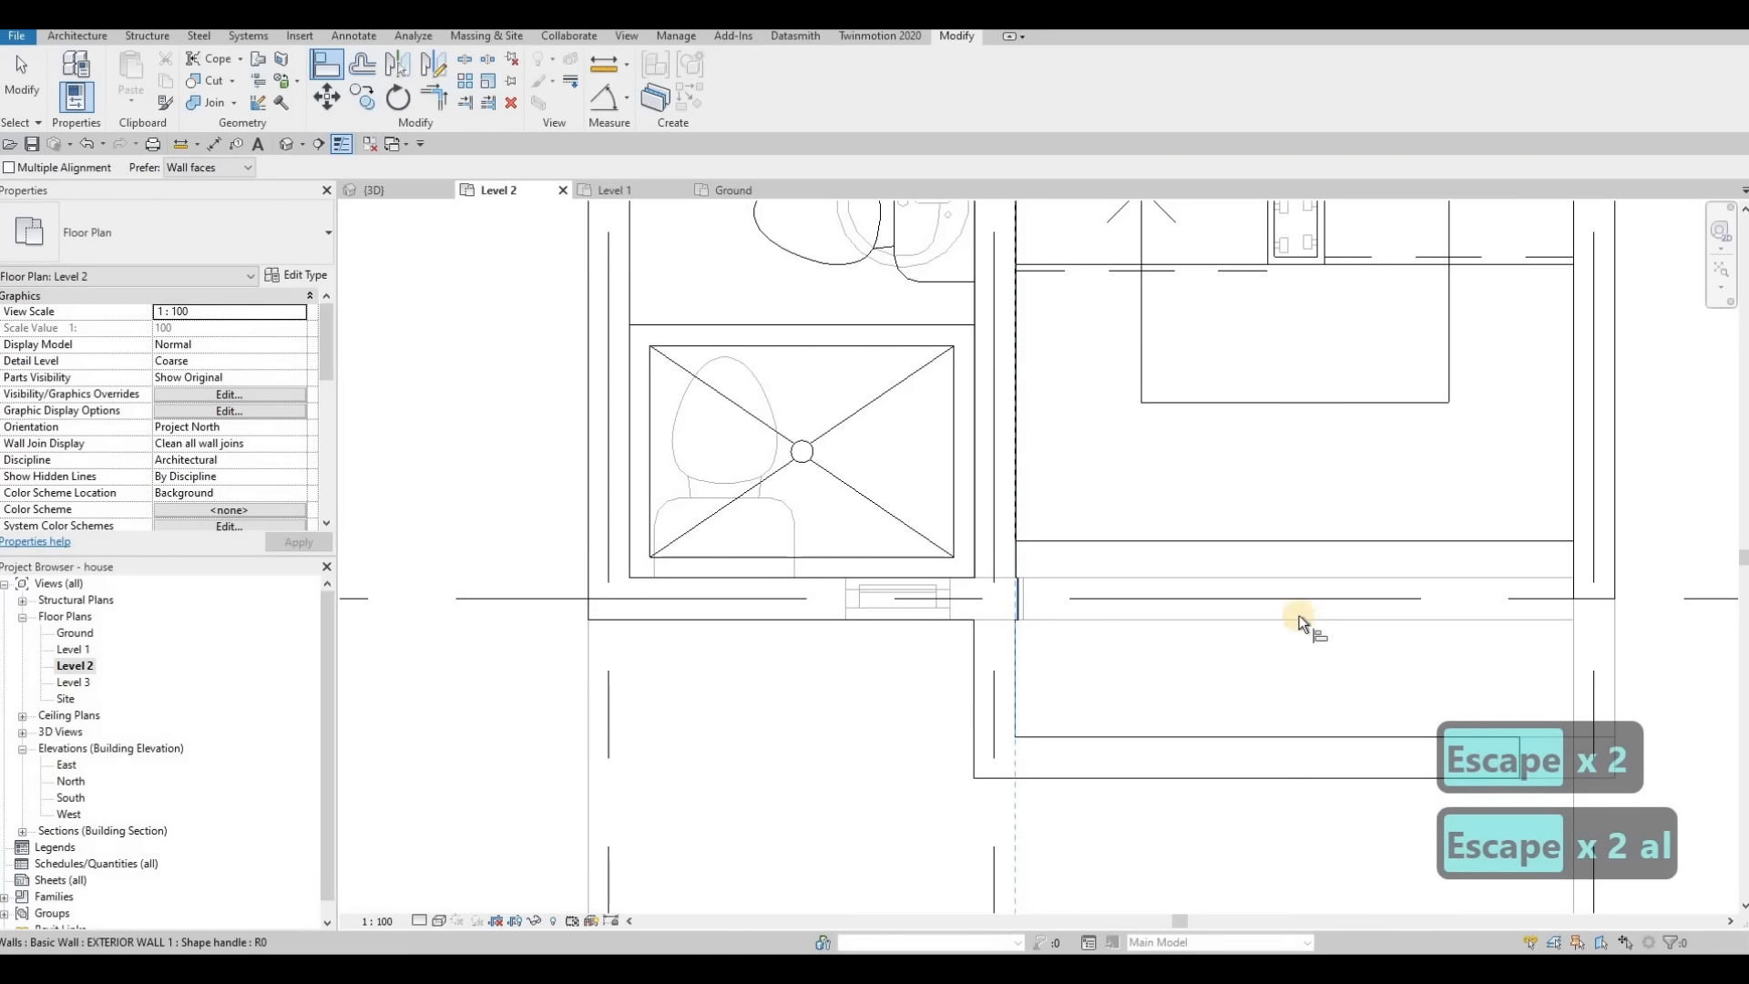
middle_drag(1361, 630, 1157, 621)
scroll(1156, 623, down, 1)
key(Escape)
key(Escape)
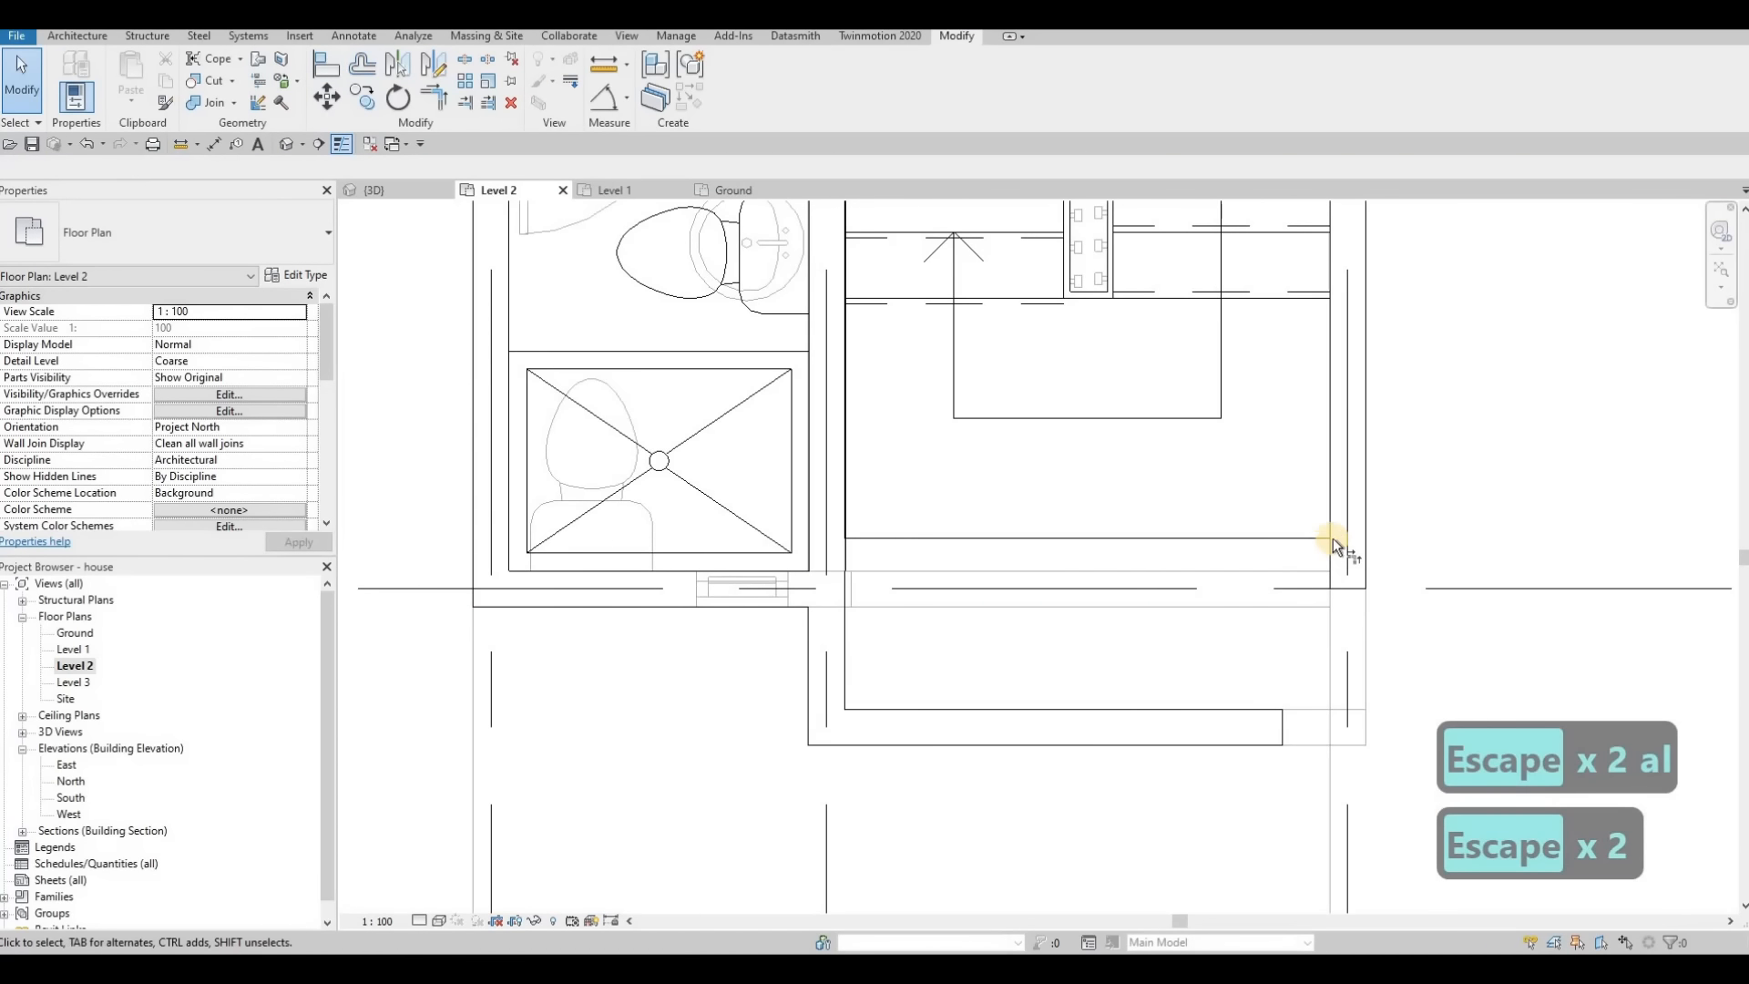
Step: Trim the Level 2 side wall and the new front wall into a closed corner at the stair projection
key(t)
key(r)
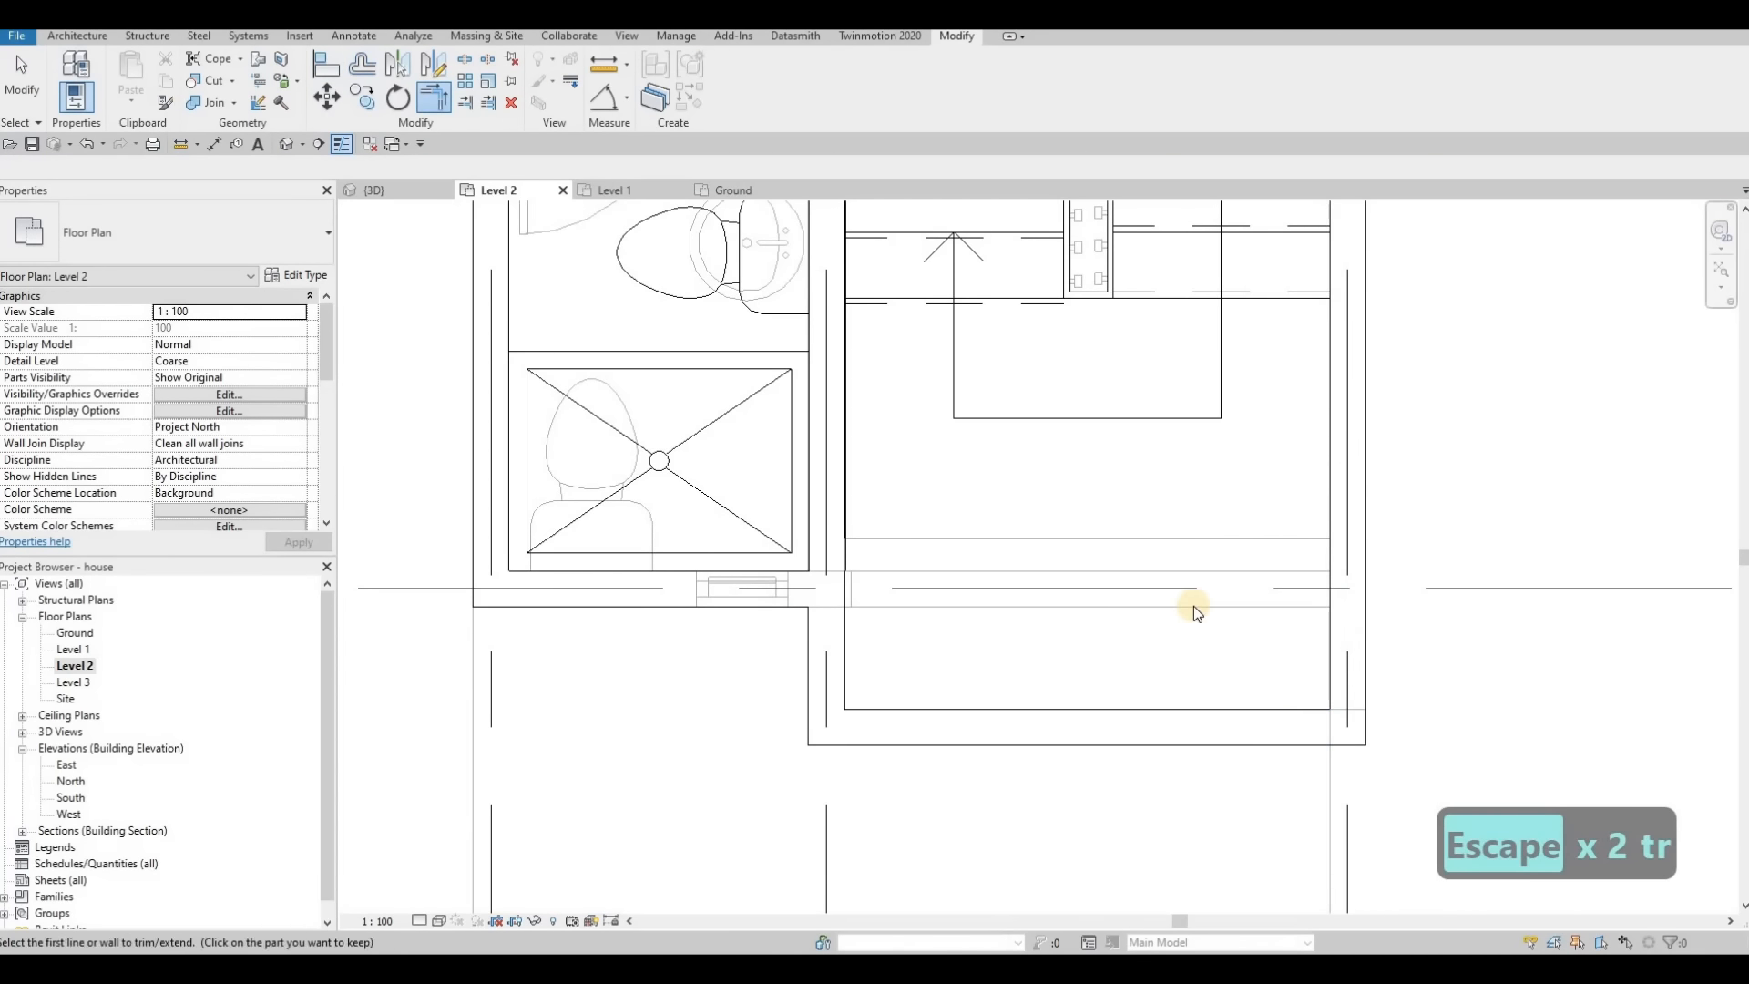
key(Escape)
key(Escape)
scroll(1189, 610, down, 2)
middle_drag(533, 380, 522, 386)
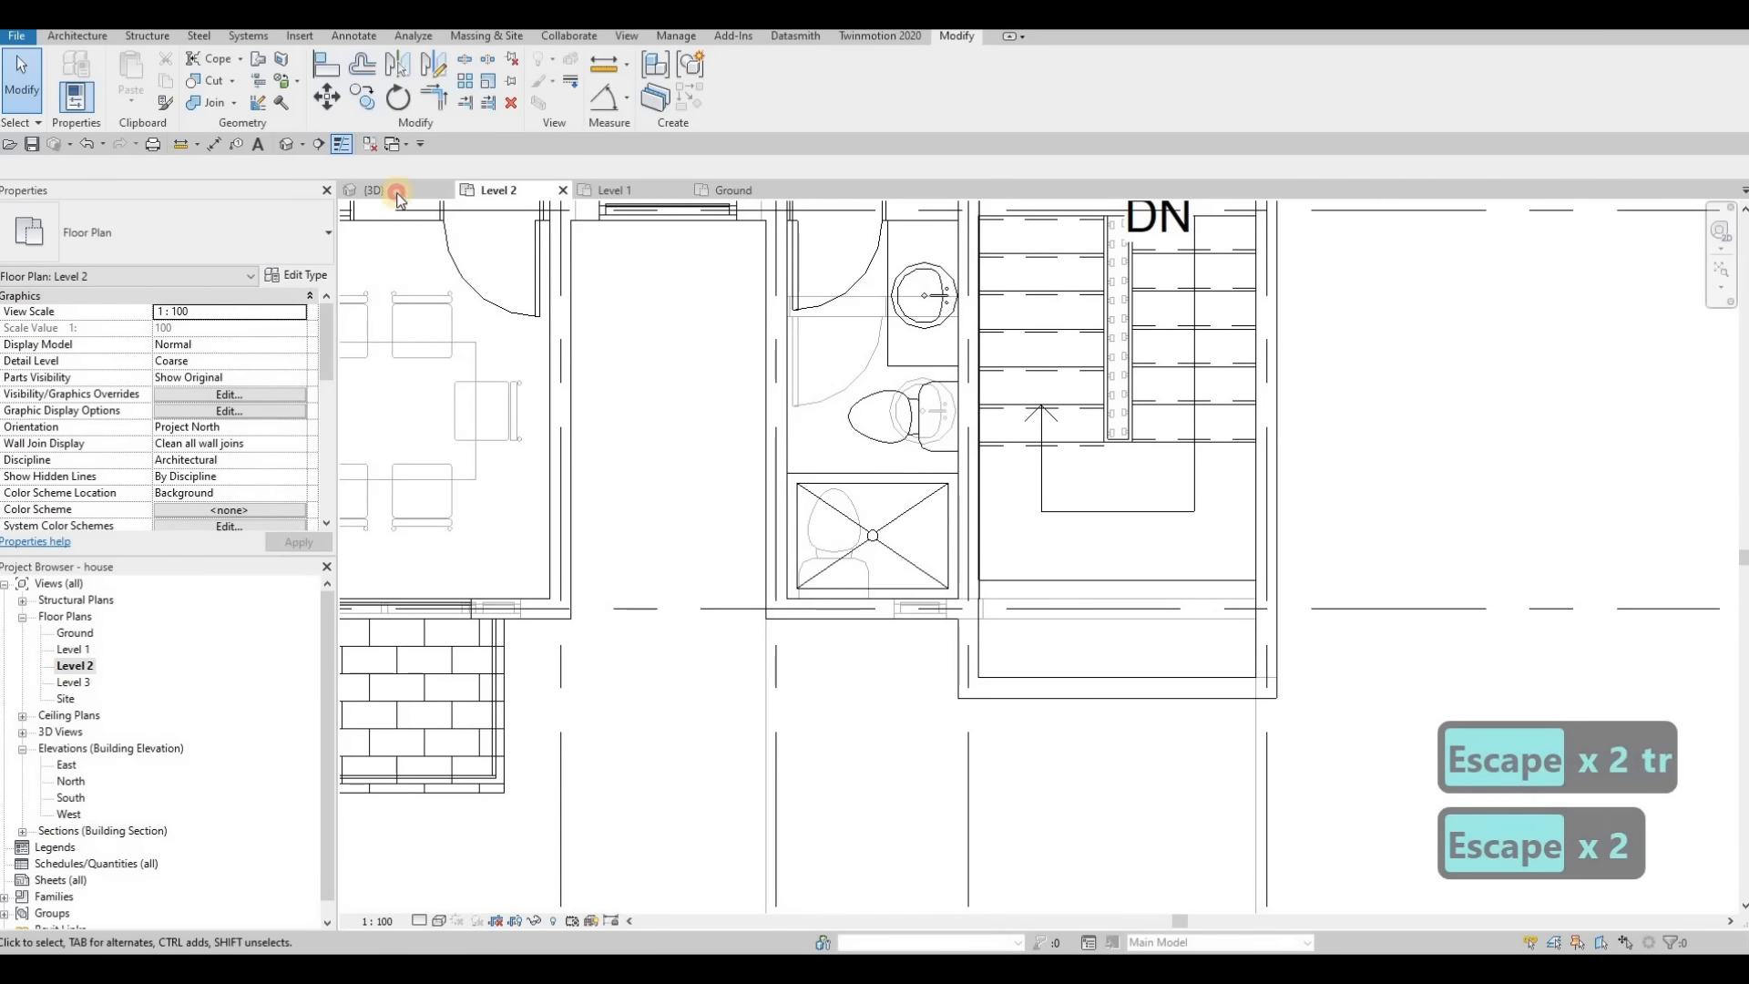
Step: Open the ROOF 1 footprint for editing from the 3D view and bring it up in the Level 2 plan
click(398, 195)
key(Escape)
mouse_move(947, 410)
shift+middle_down()
mouse_move(831, 637)
mouse_move(1014, 527)
mouse_move(1046, 446)
mouse_move(971, 399)
shift+middle_up()
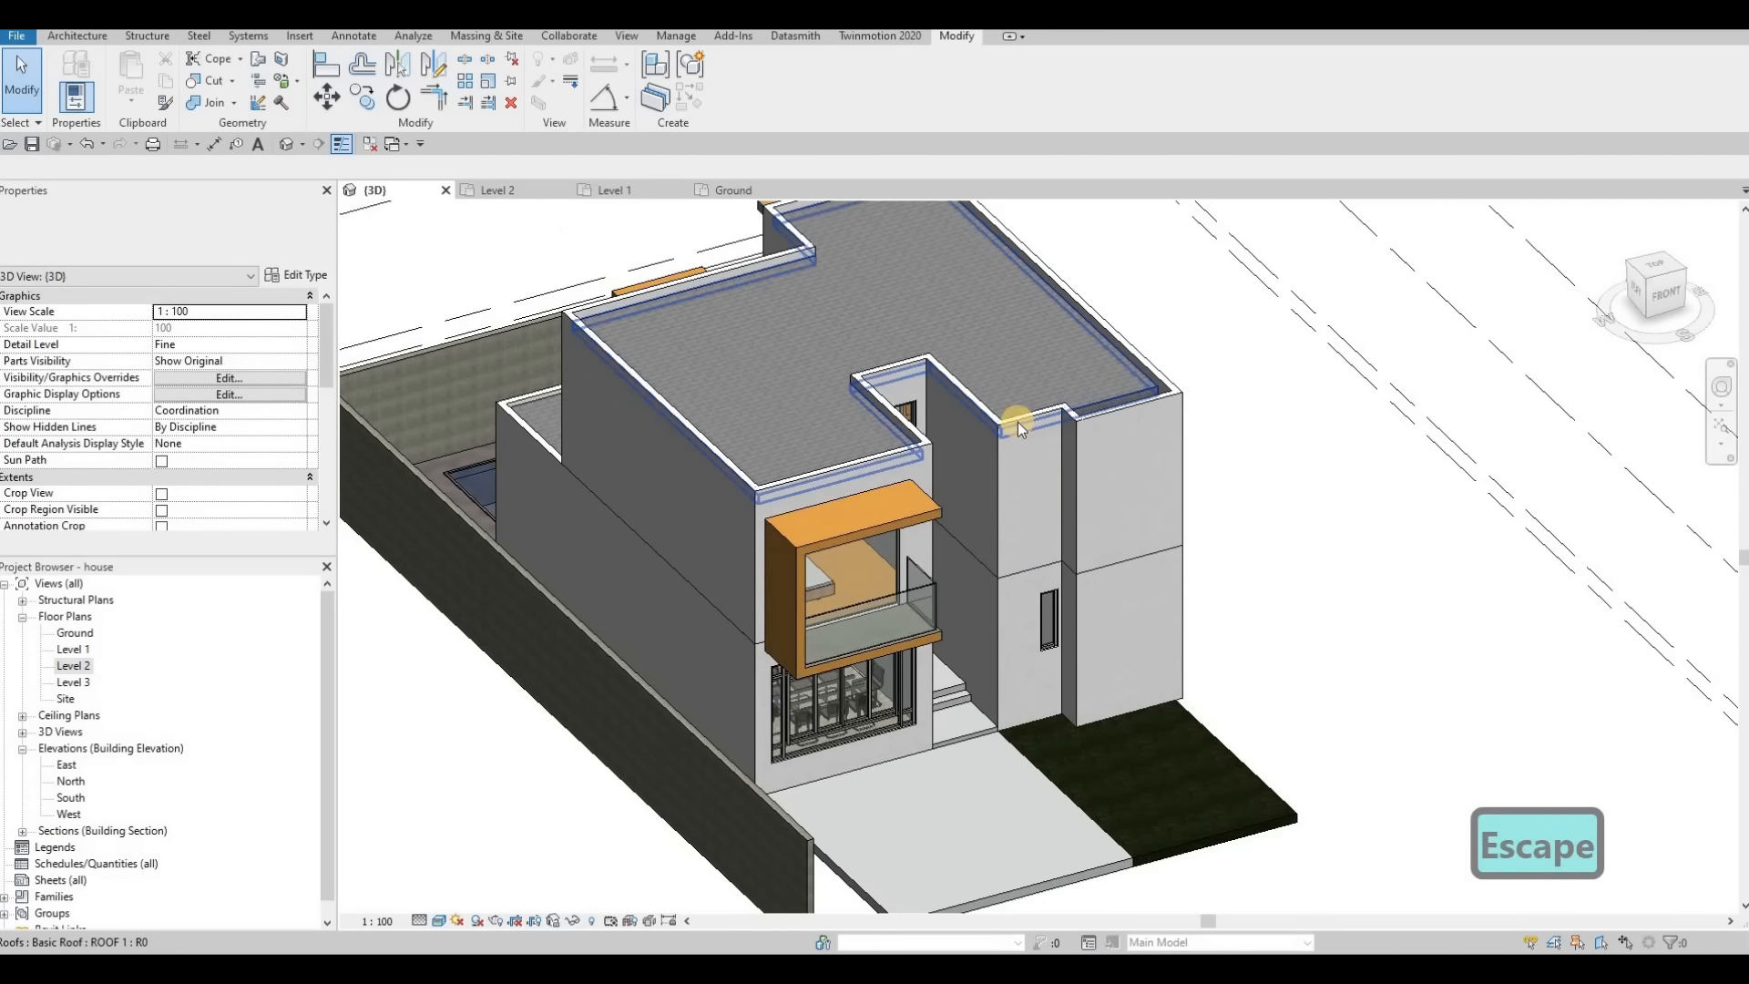
shift+middle_drag(947, 625, 1020, 578)
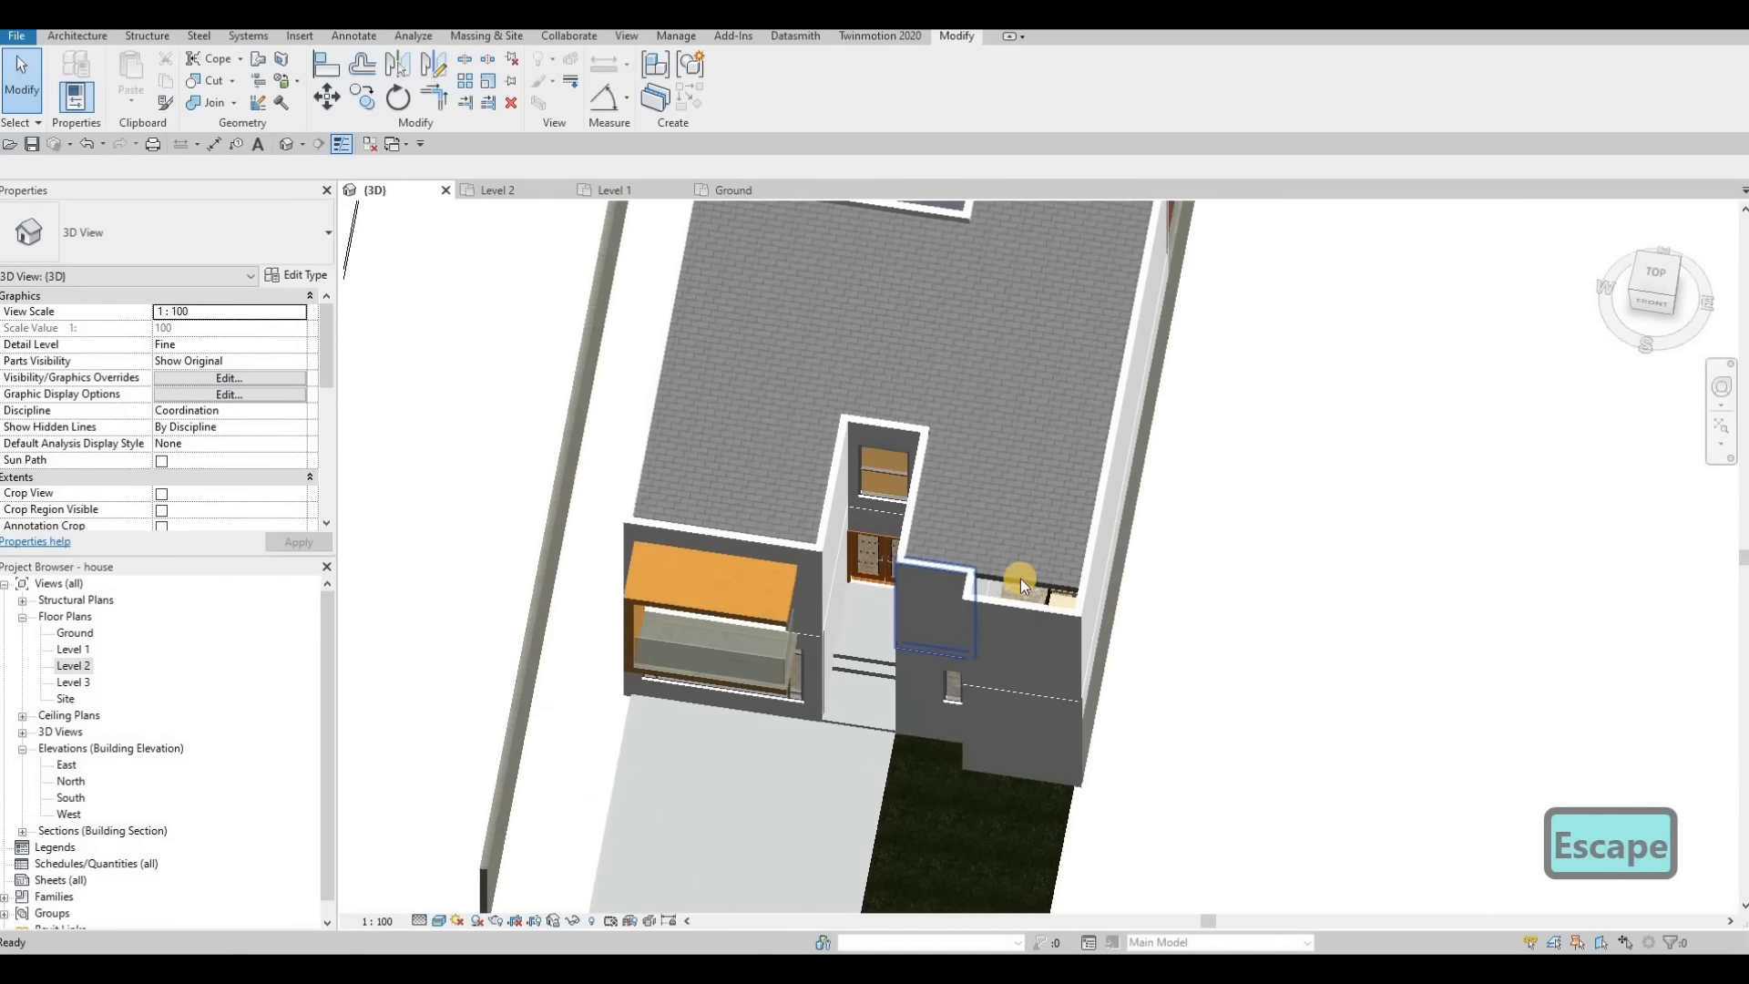
click(799, 505)
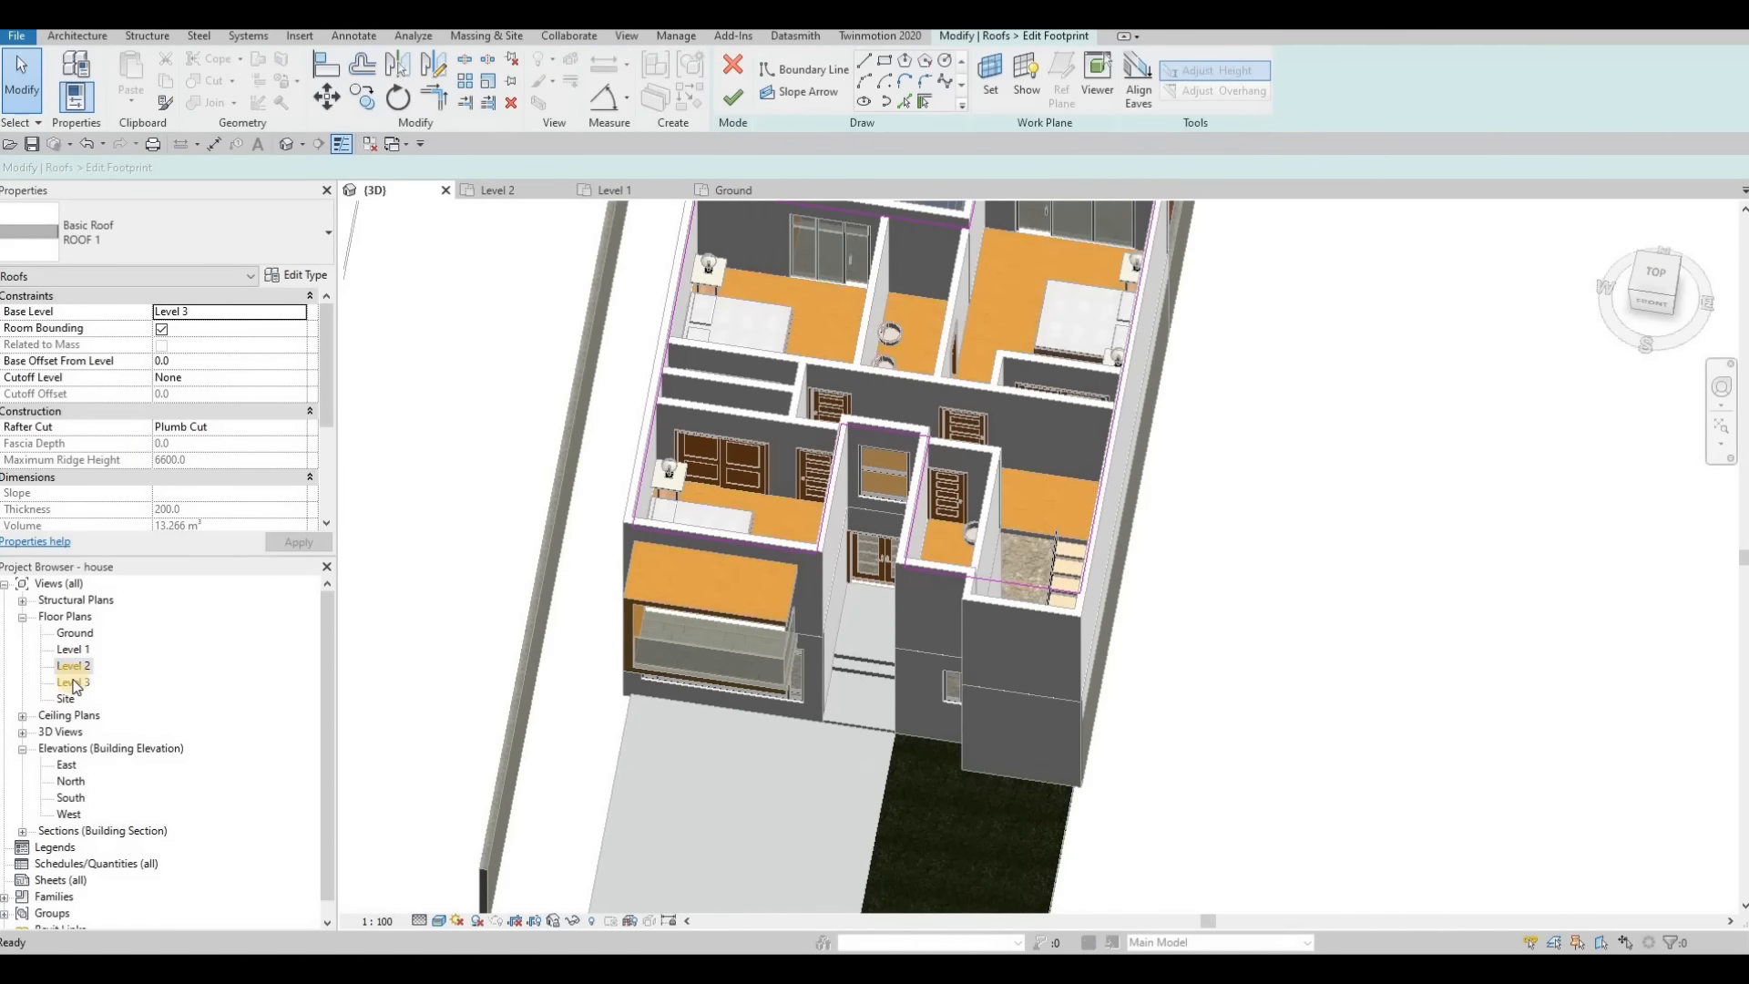
double_click(74, 666)
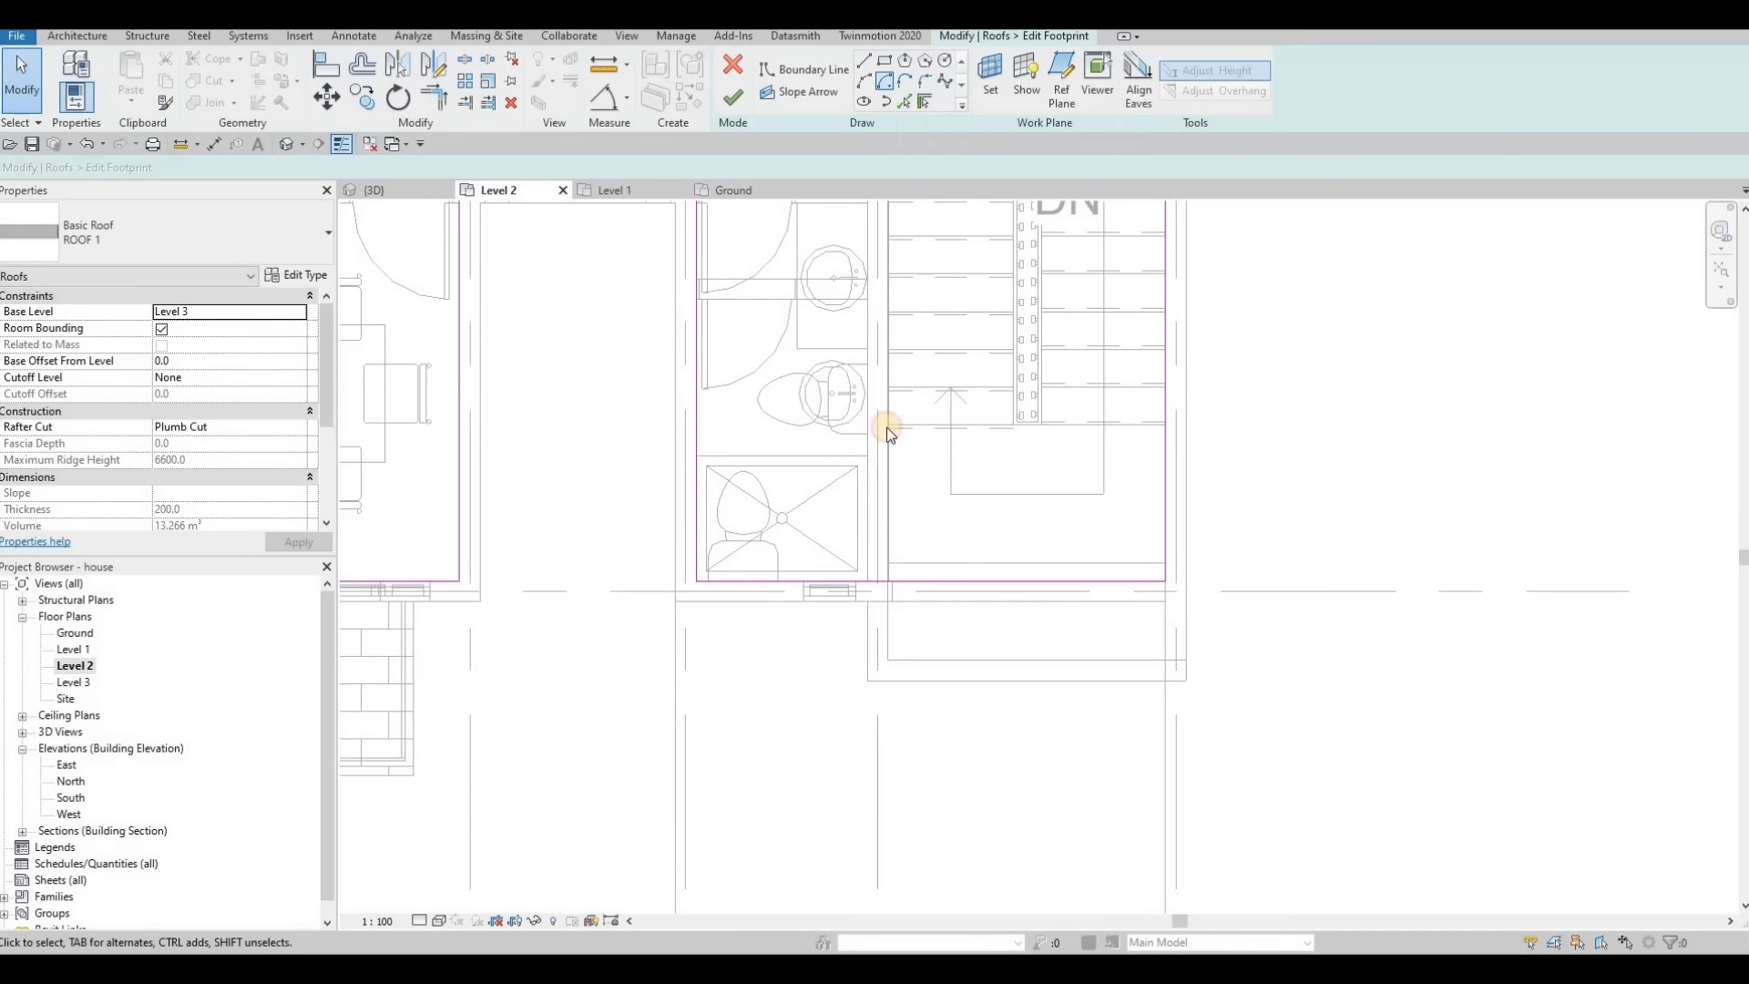
Step: Add roof boundary lines along the inner faces of the stair projection walls and delete the overlapping line on the side wall
click(1100, 653)
click(1158, 612)
key(Escape)
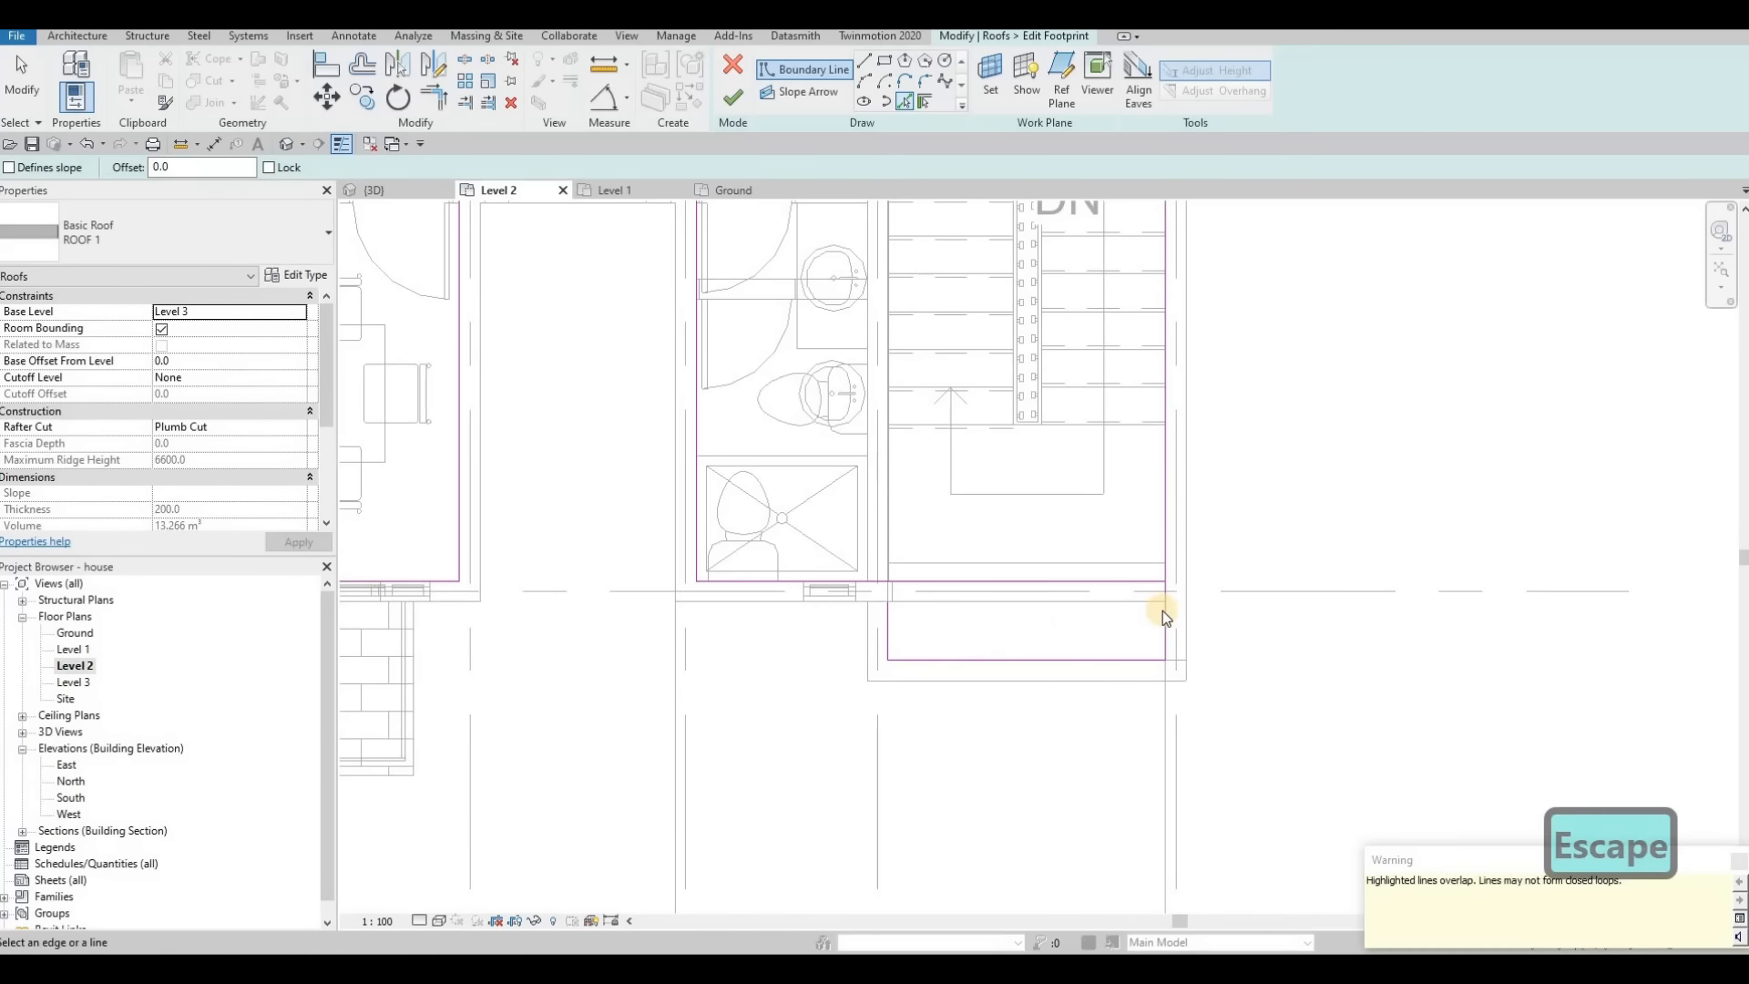
key(Escape)
key(Escape)
click(1158, 629)
key(Delete)
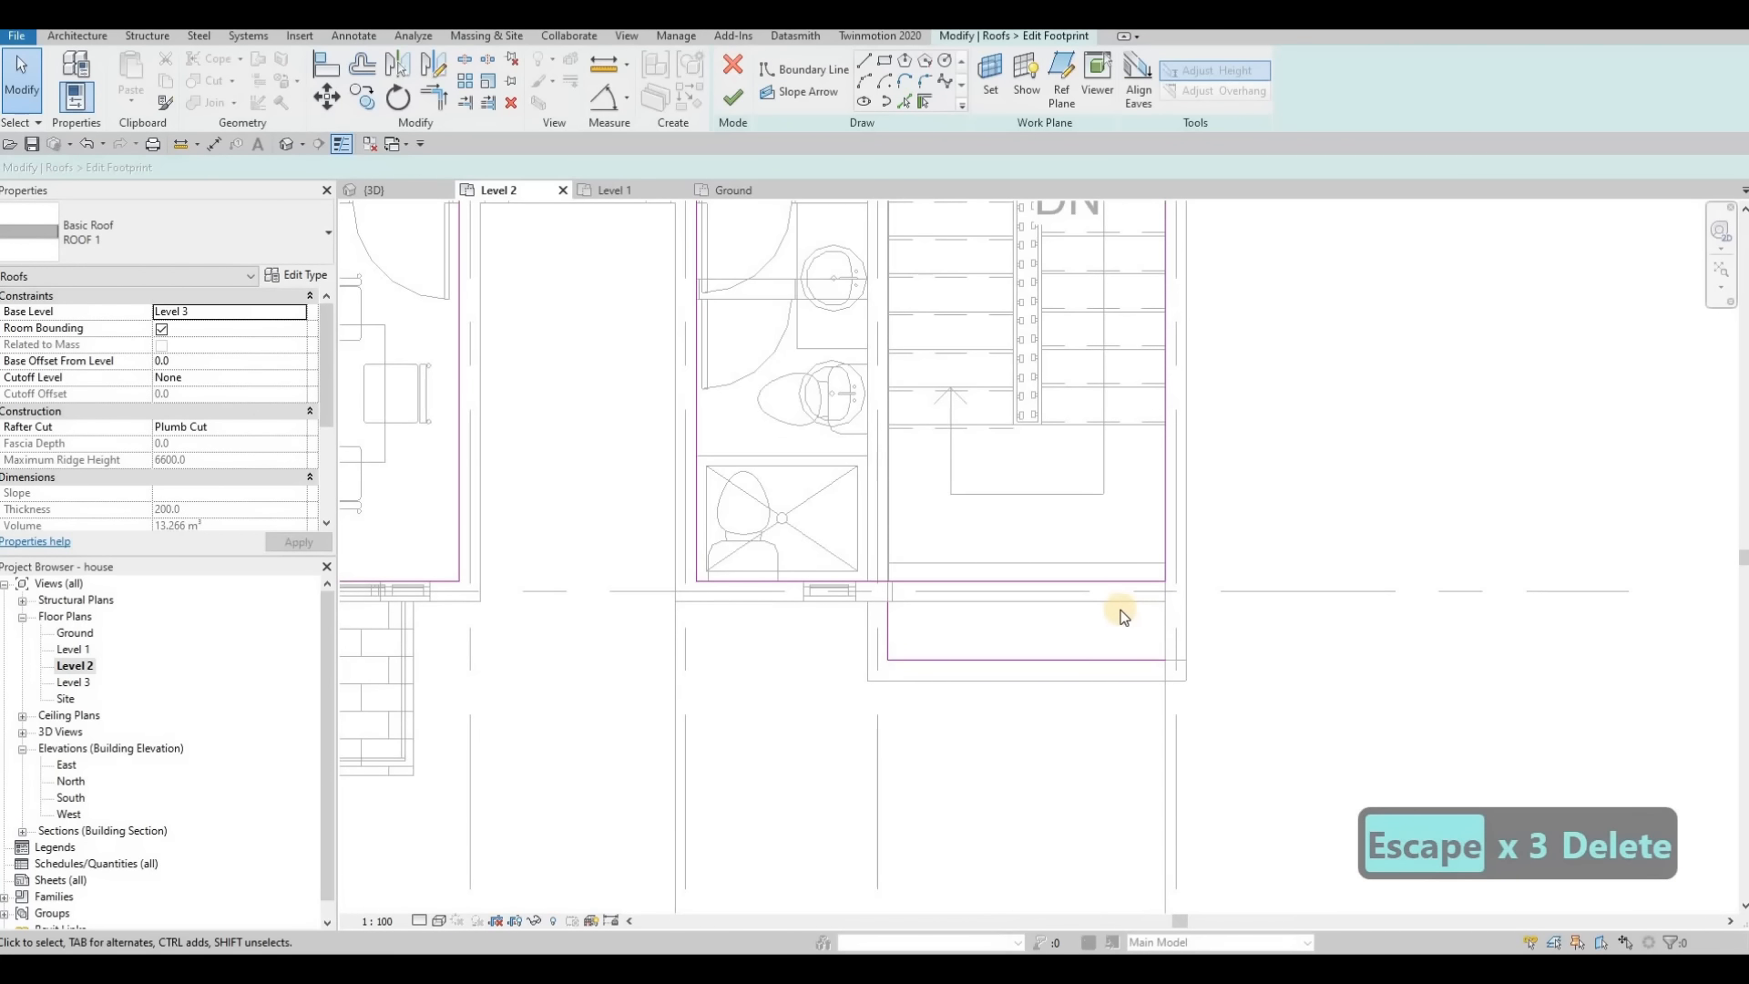
Step: Trim the roof boundary into a closed loop that includes the stair projection and finish the footprint edit
key(t)
key(r)
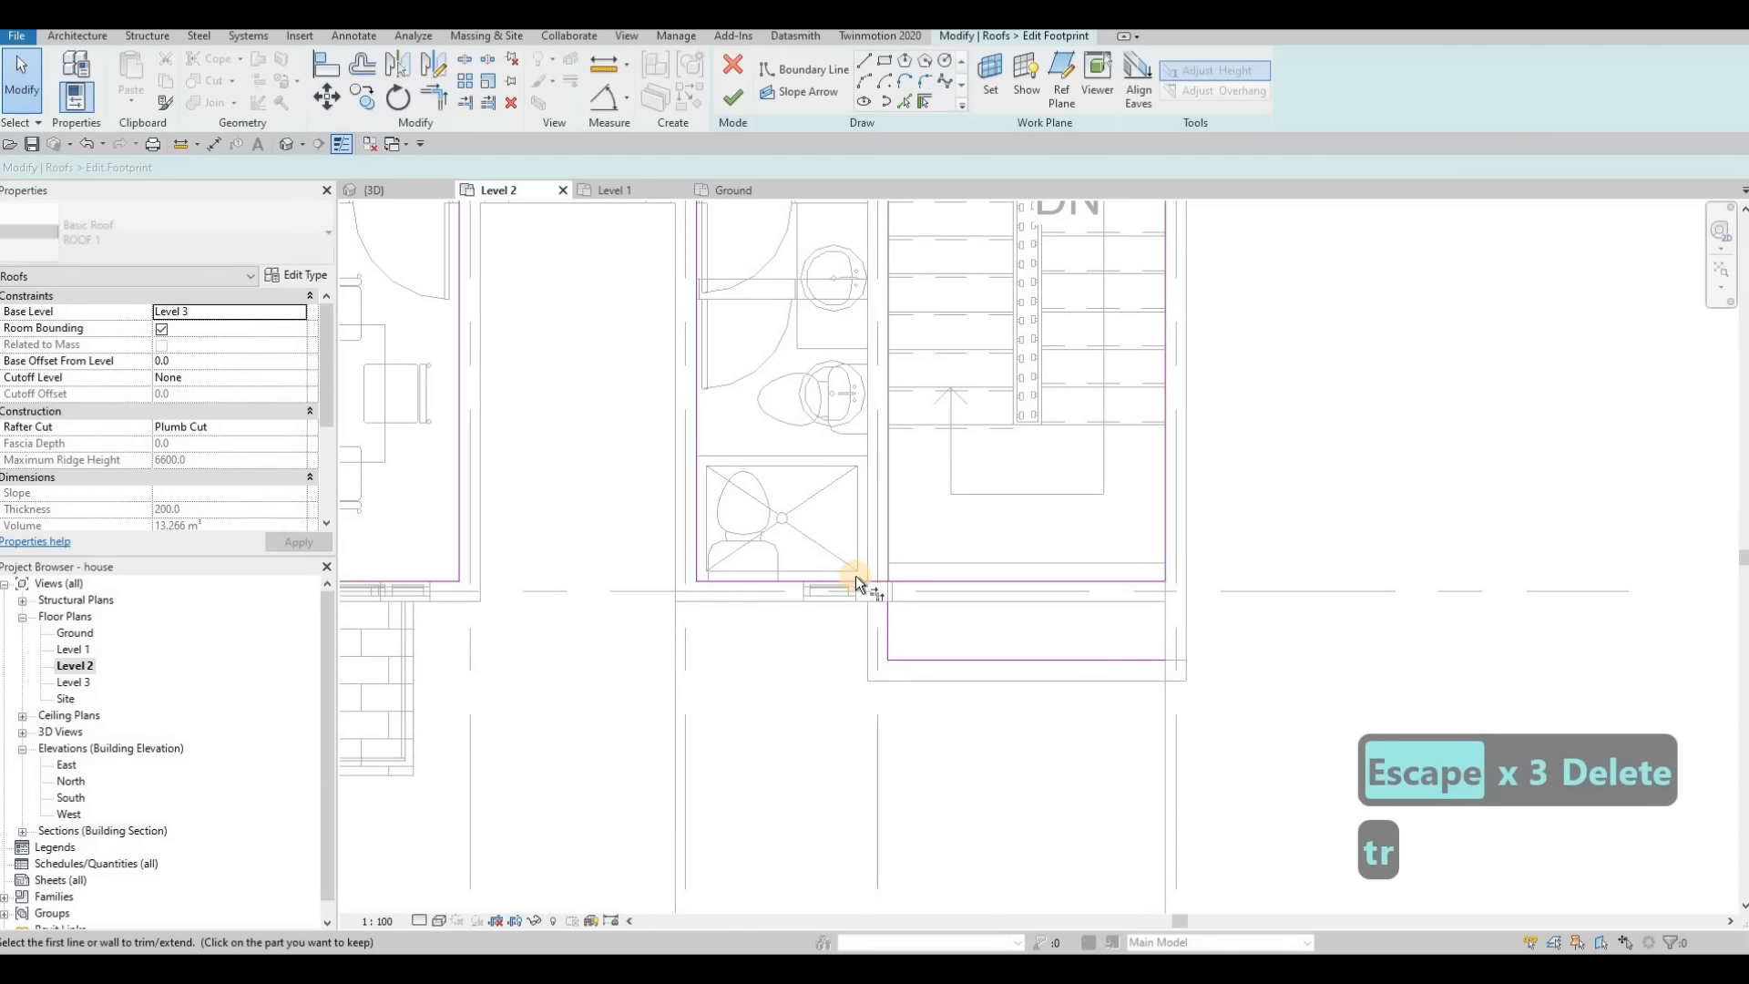
click(855, 579)
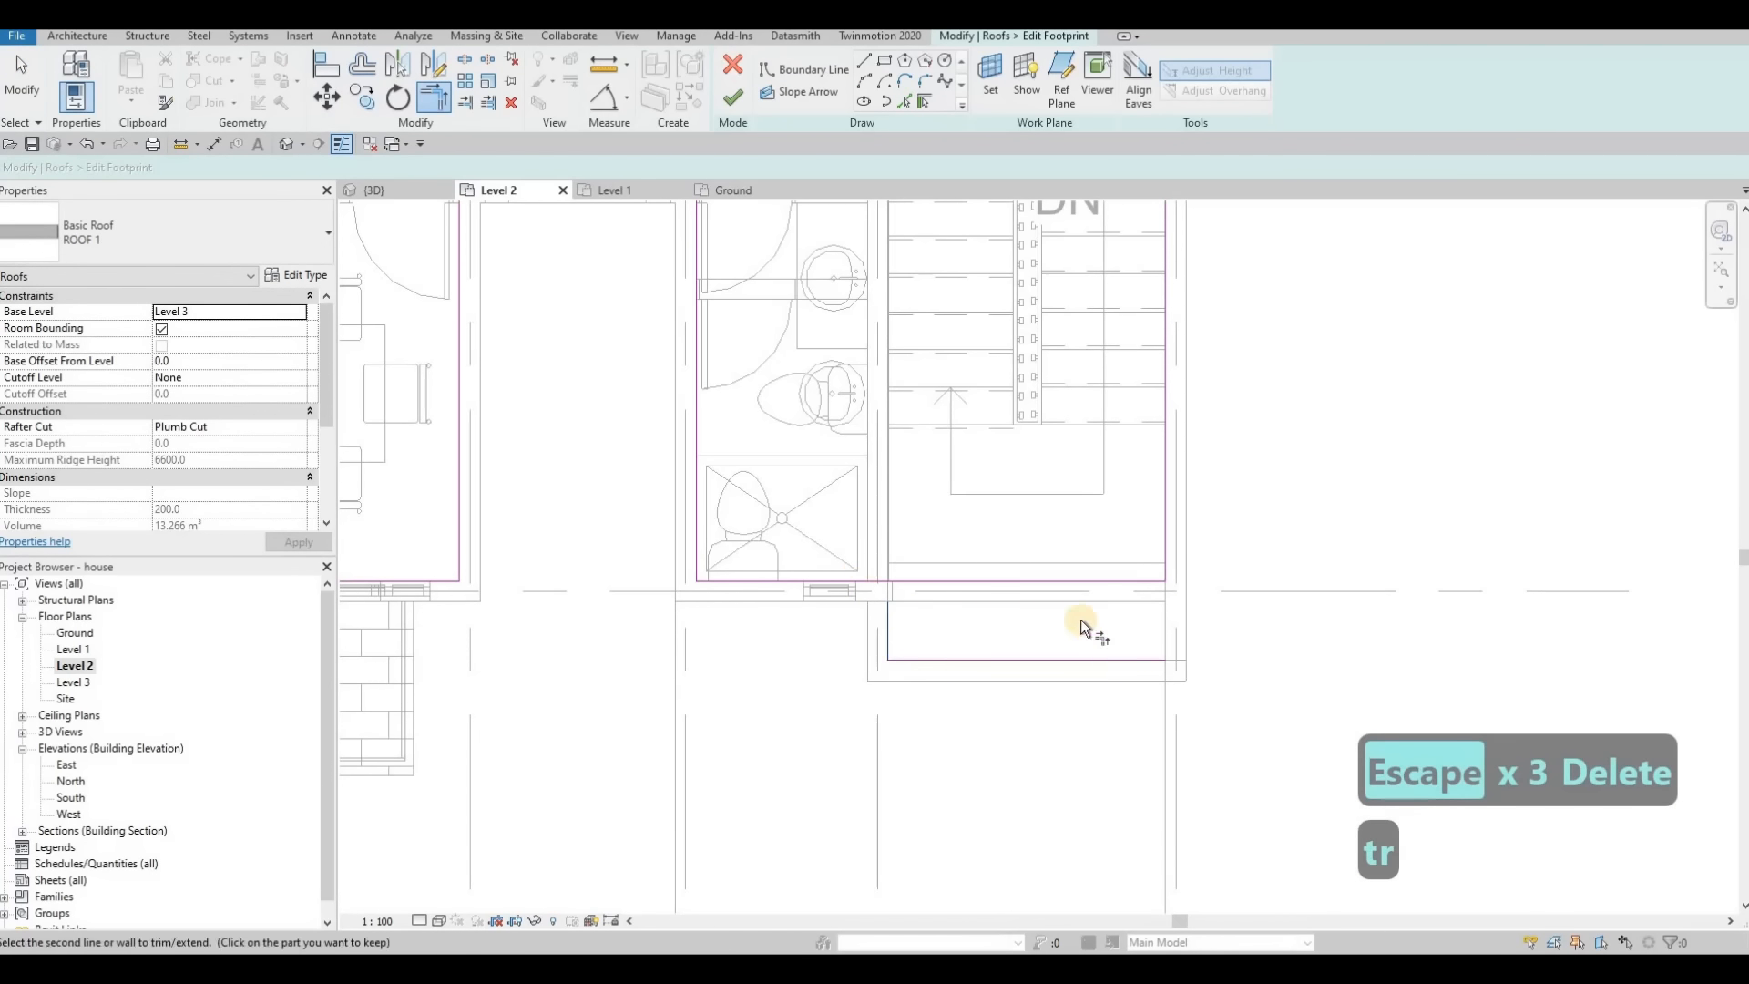
click(1166, 569)
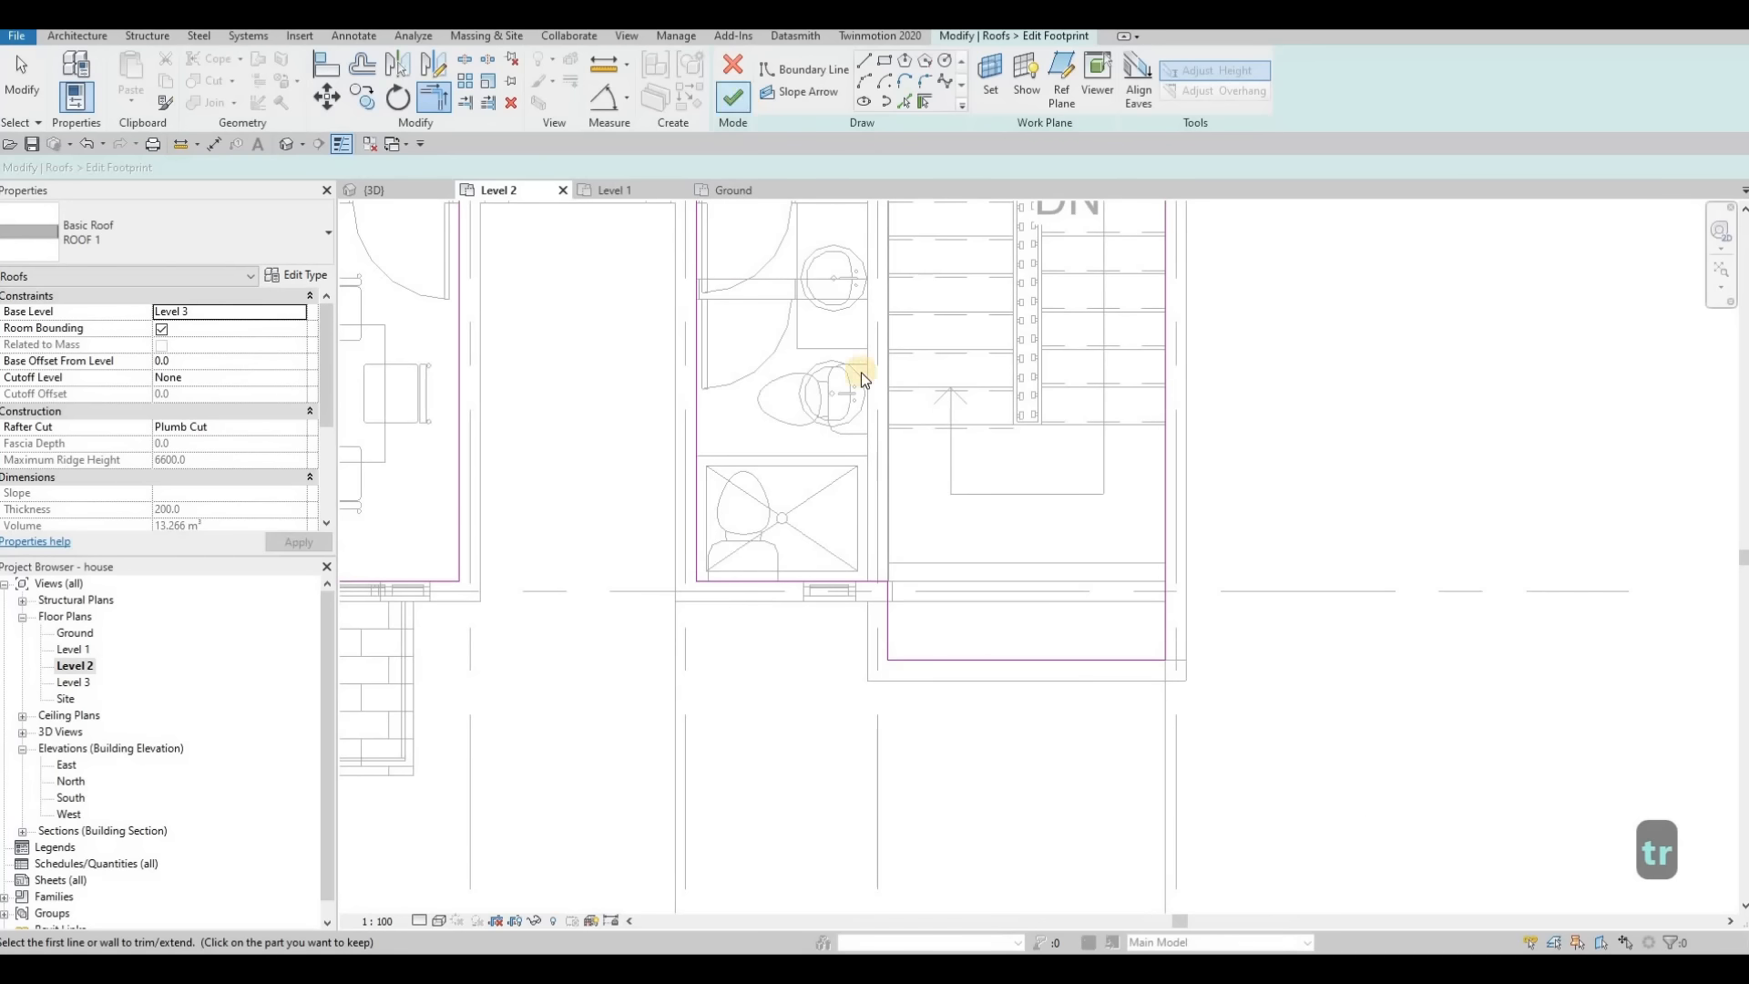
scroll(1019, 445, down, 3)
key(Escape)
key(Escape)
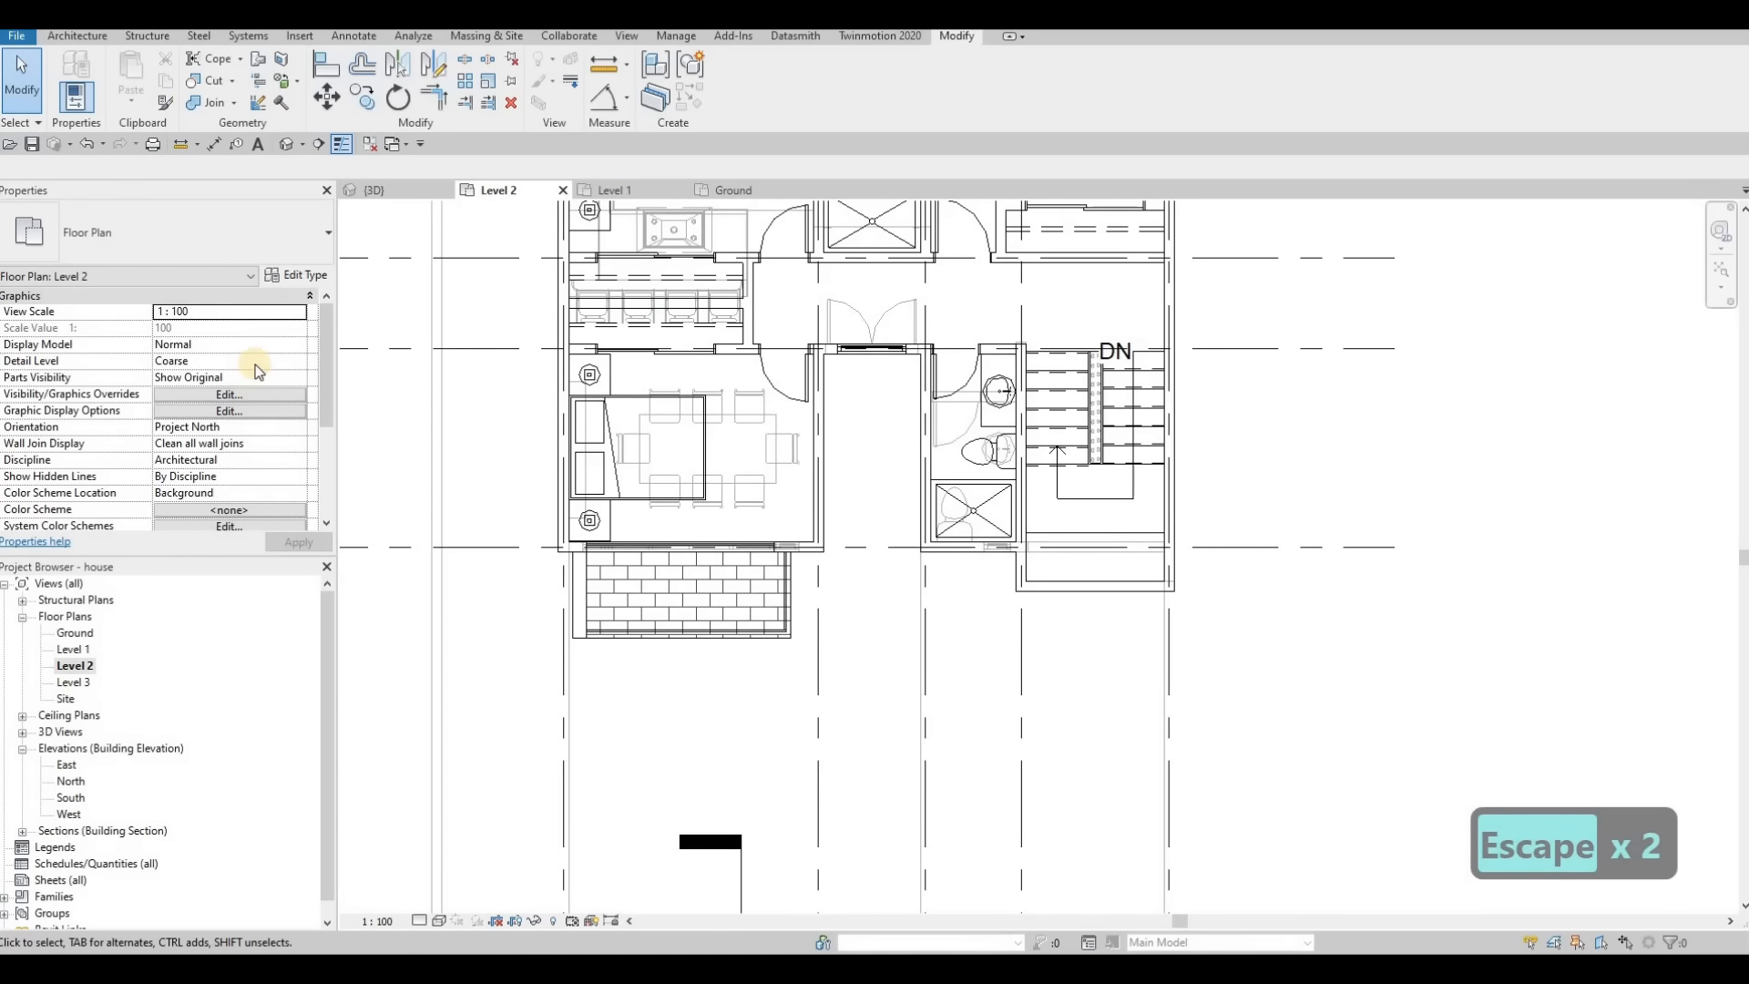
scroll(255, 364, down, 4)
scroll(933, 537, up, 2)
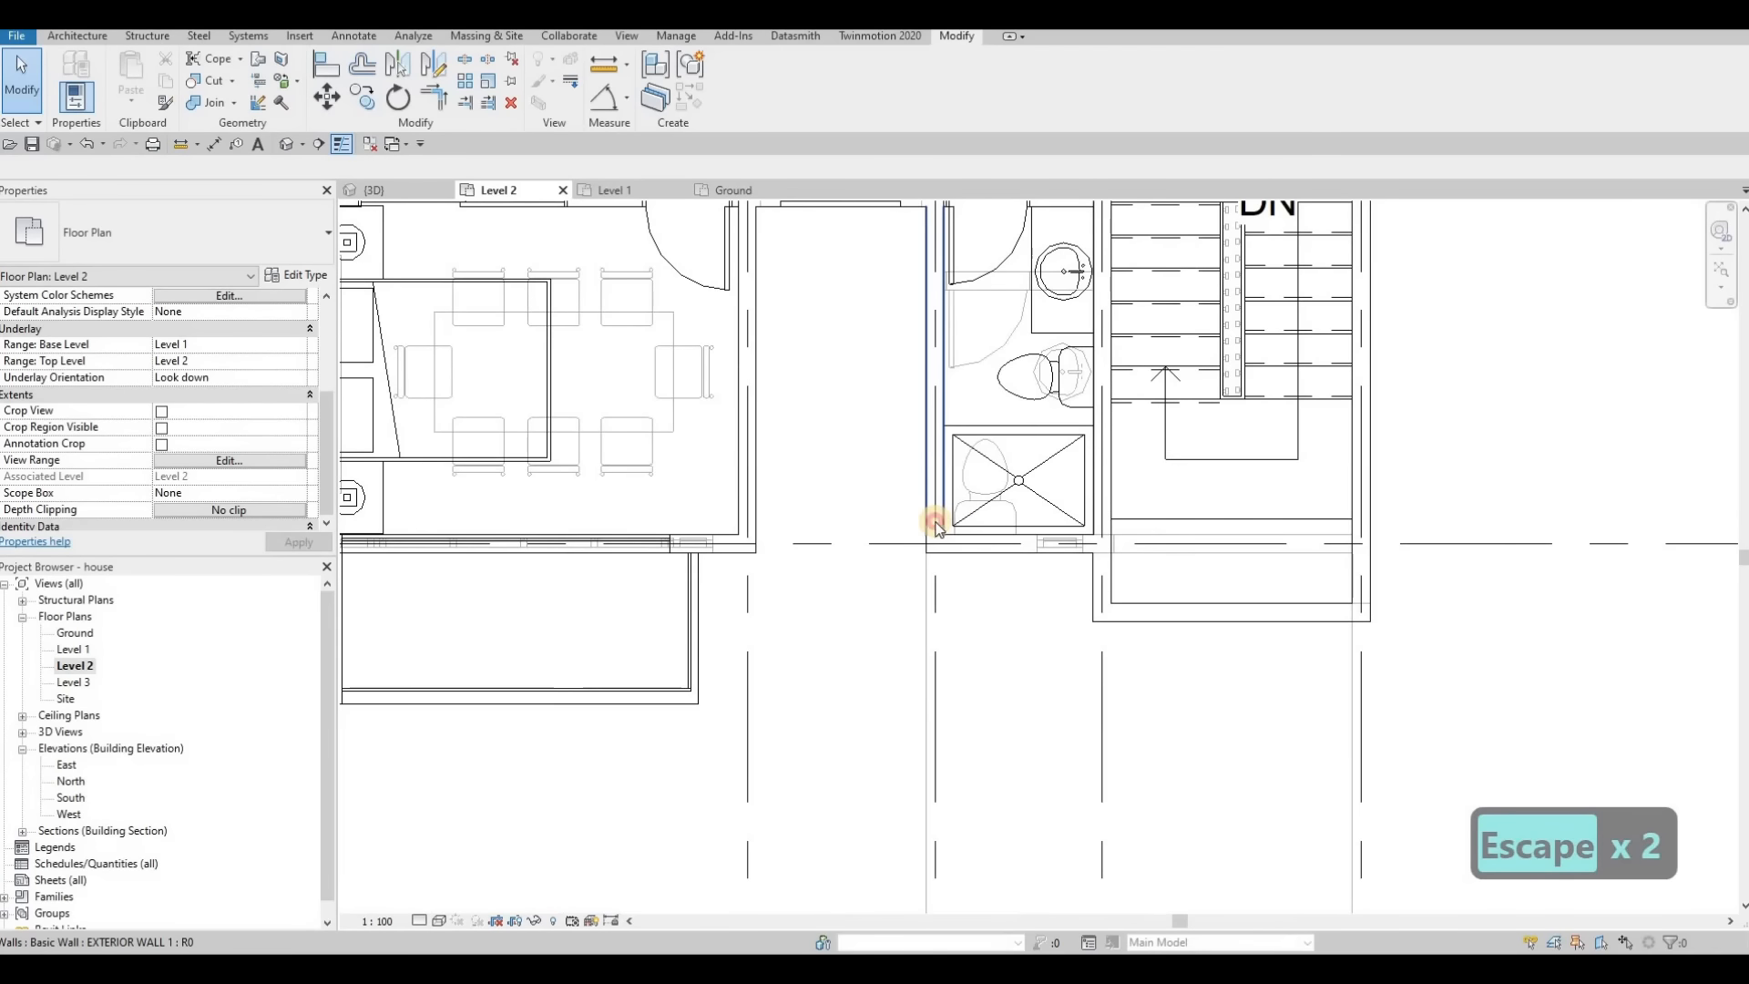
Step: Check the wall joins at the Level 2 front corners on either side of the entrance recess
click(936, 547)
key(Escape)
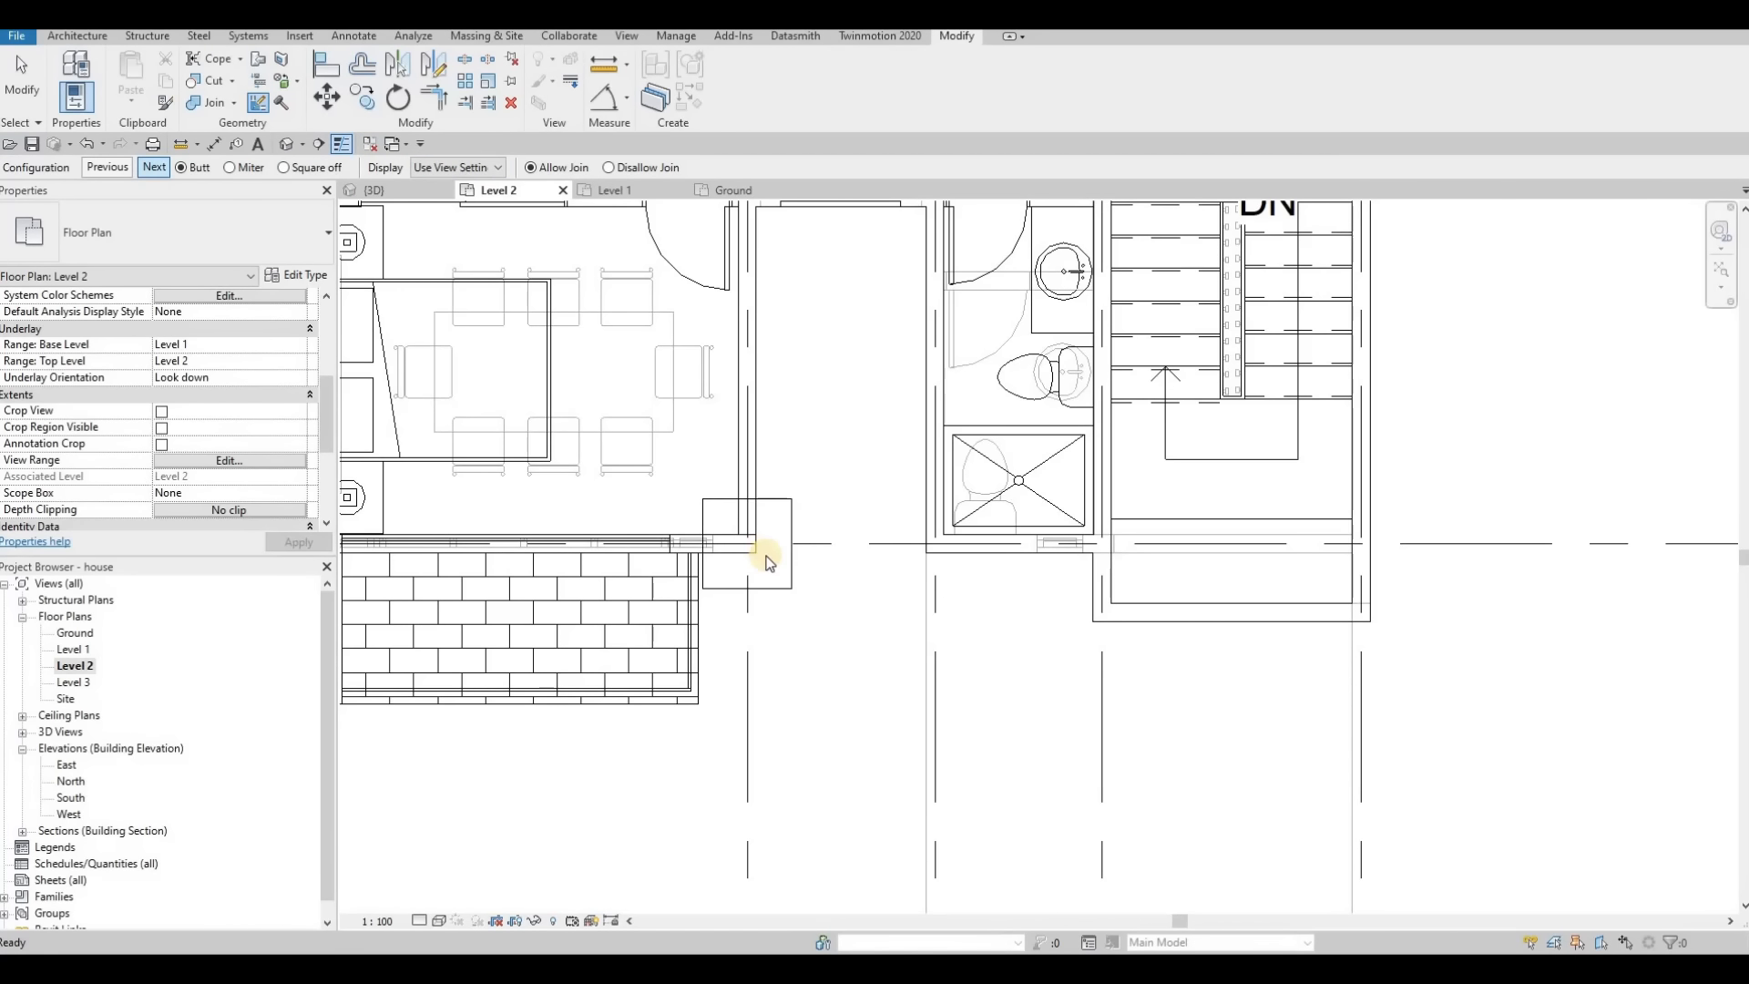
click(731, 542)
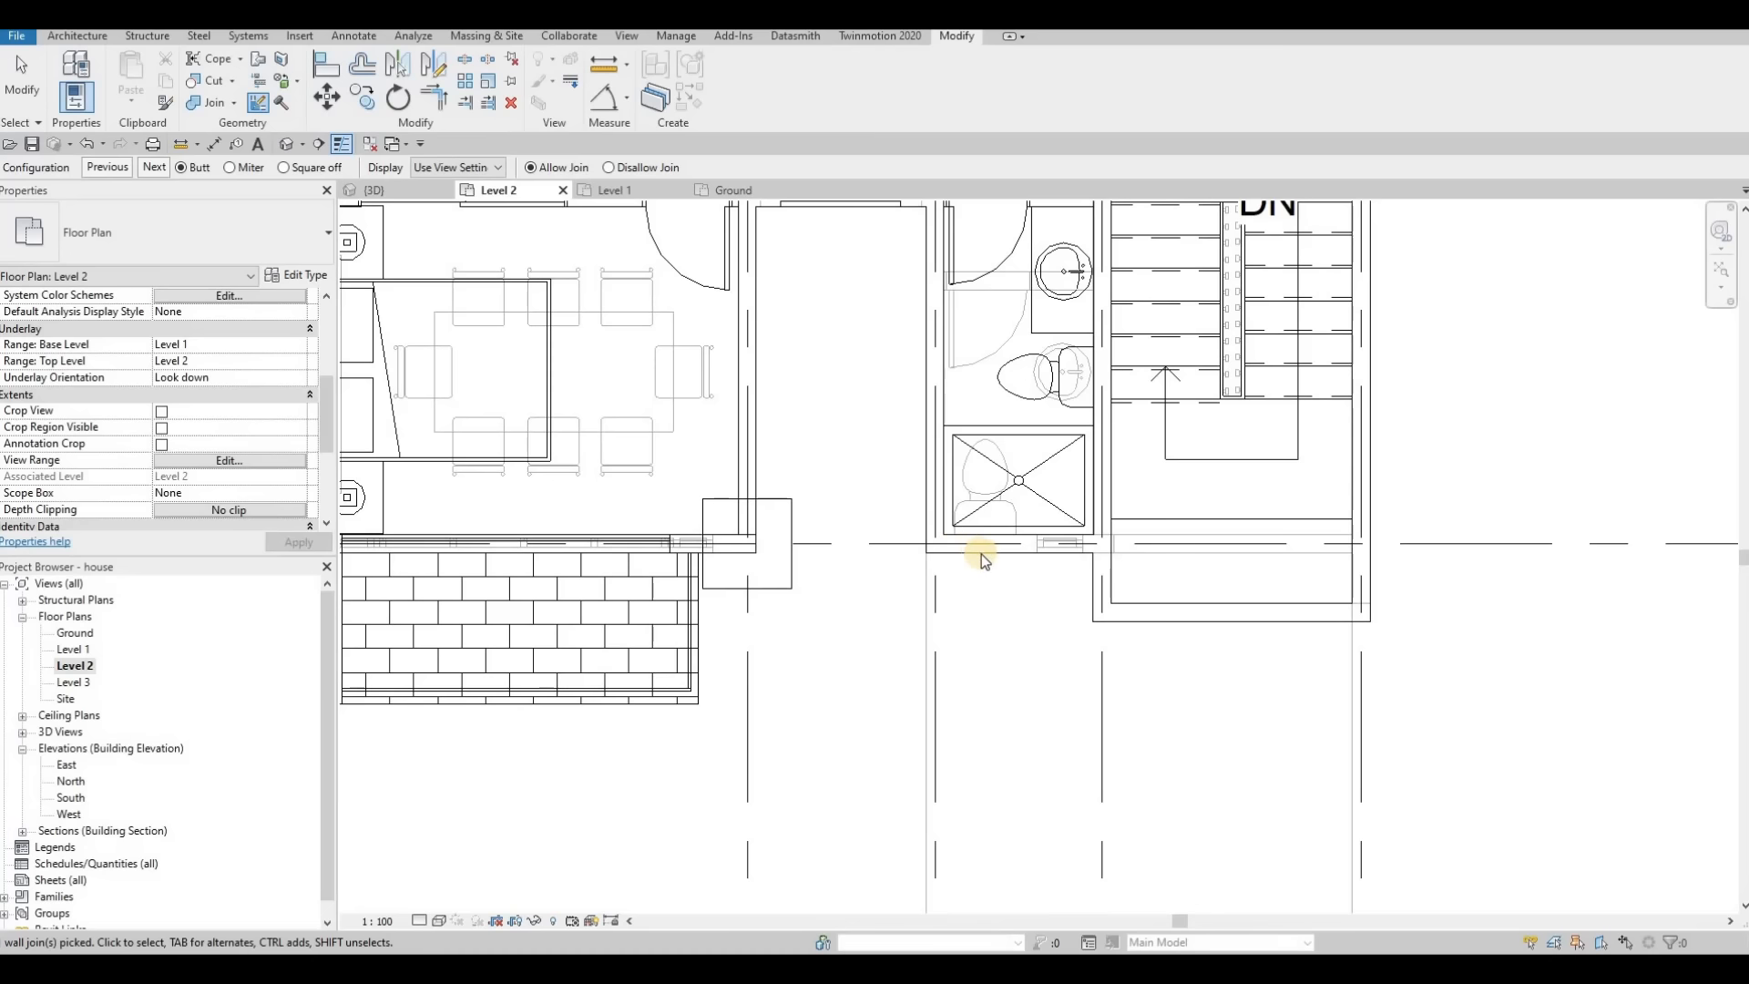
key(Escape)
key(Escape)
click(736, 526)
key(Escape)
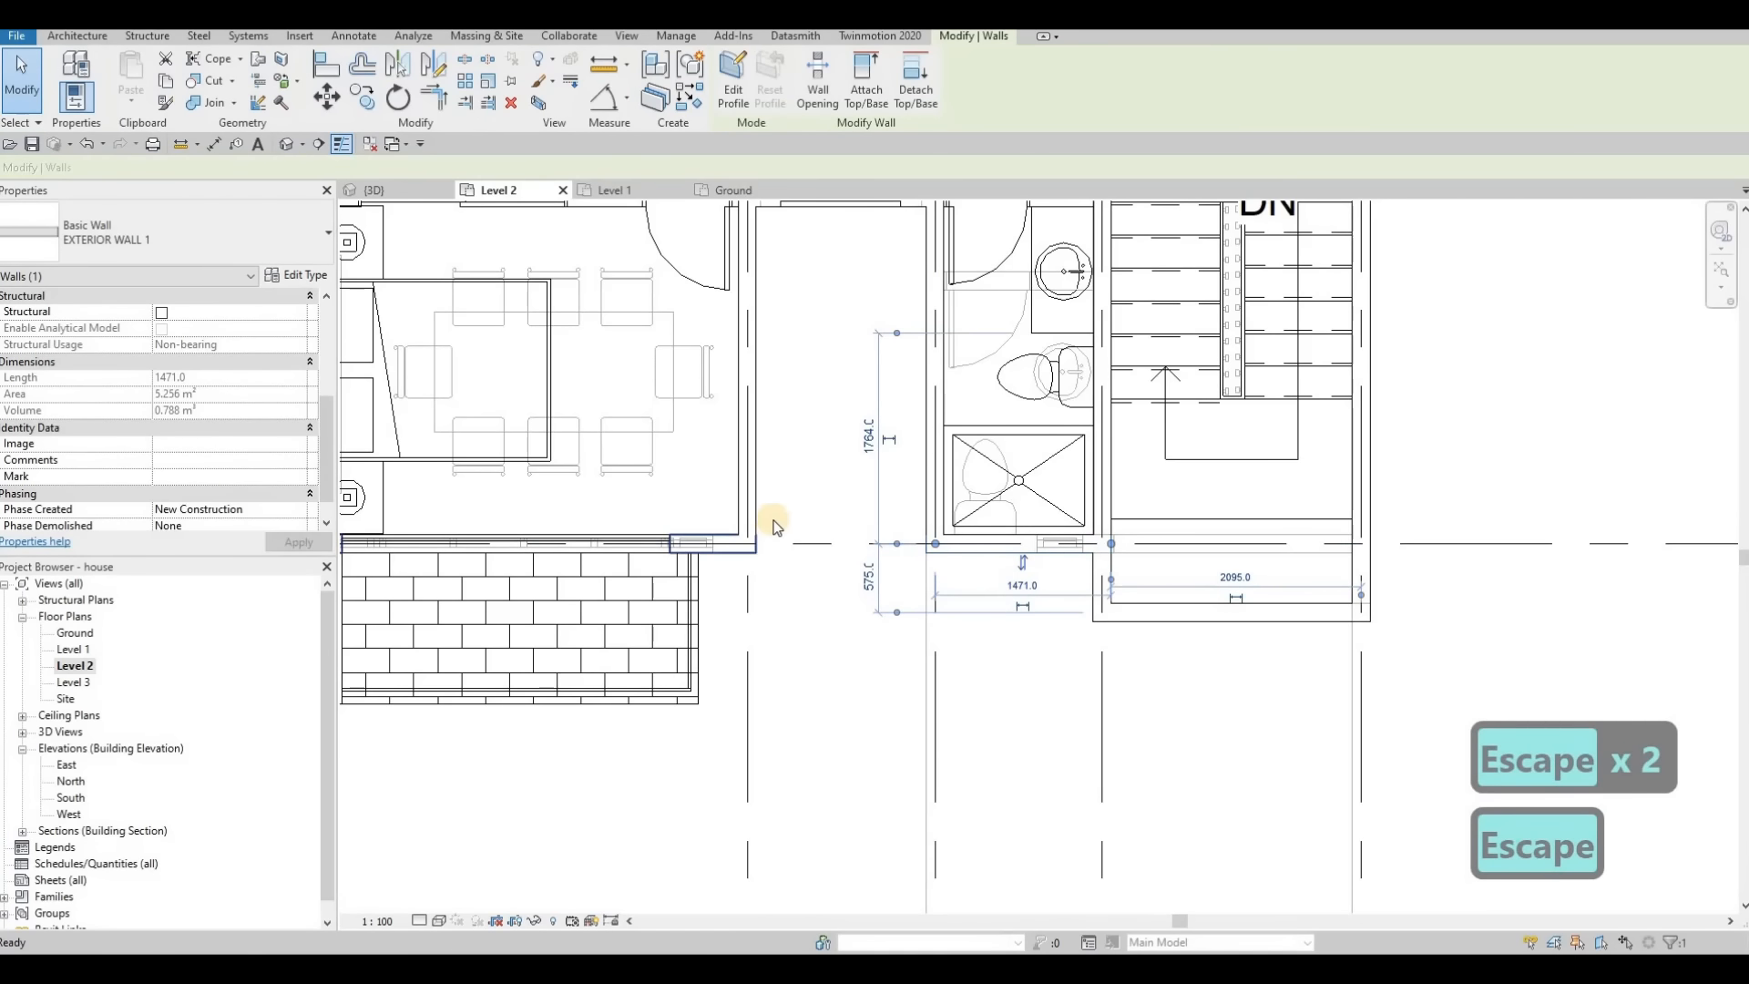
Step: Examine the roof edge and parapet tops around the entrance recess in the 3D view
scroll(727, 488, up, 3)
scroll(719, 437, down, 5)
middle_drag(581, 336, 597, 376)
scroll(598, 376, down, 1)
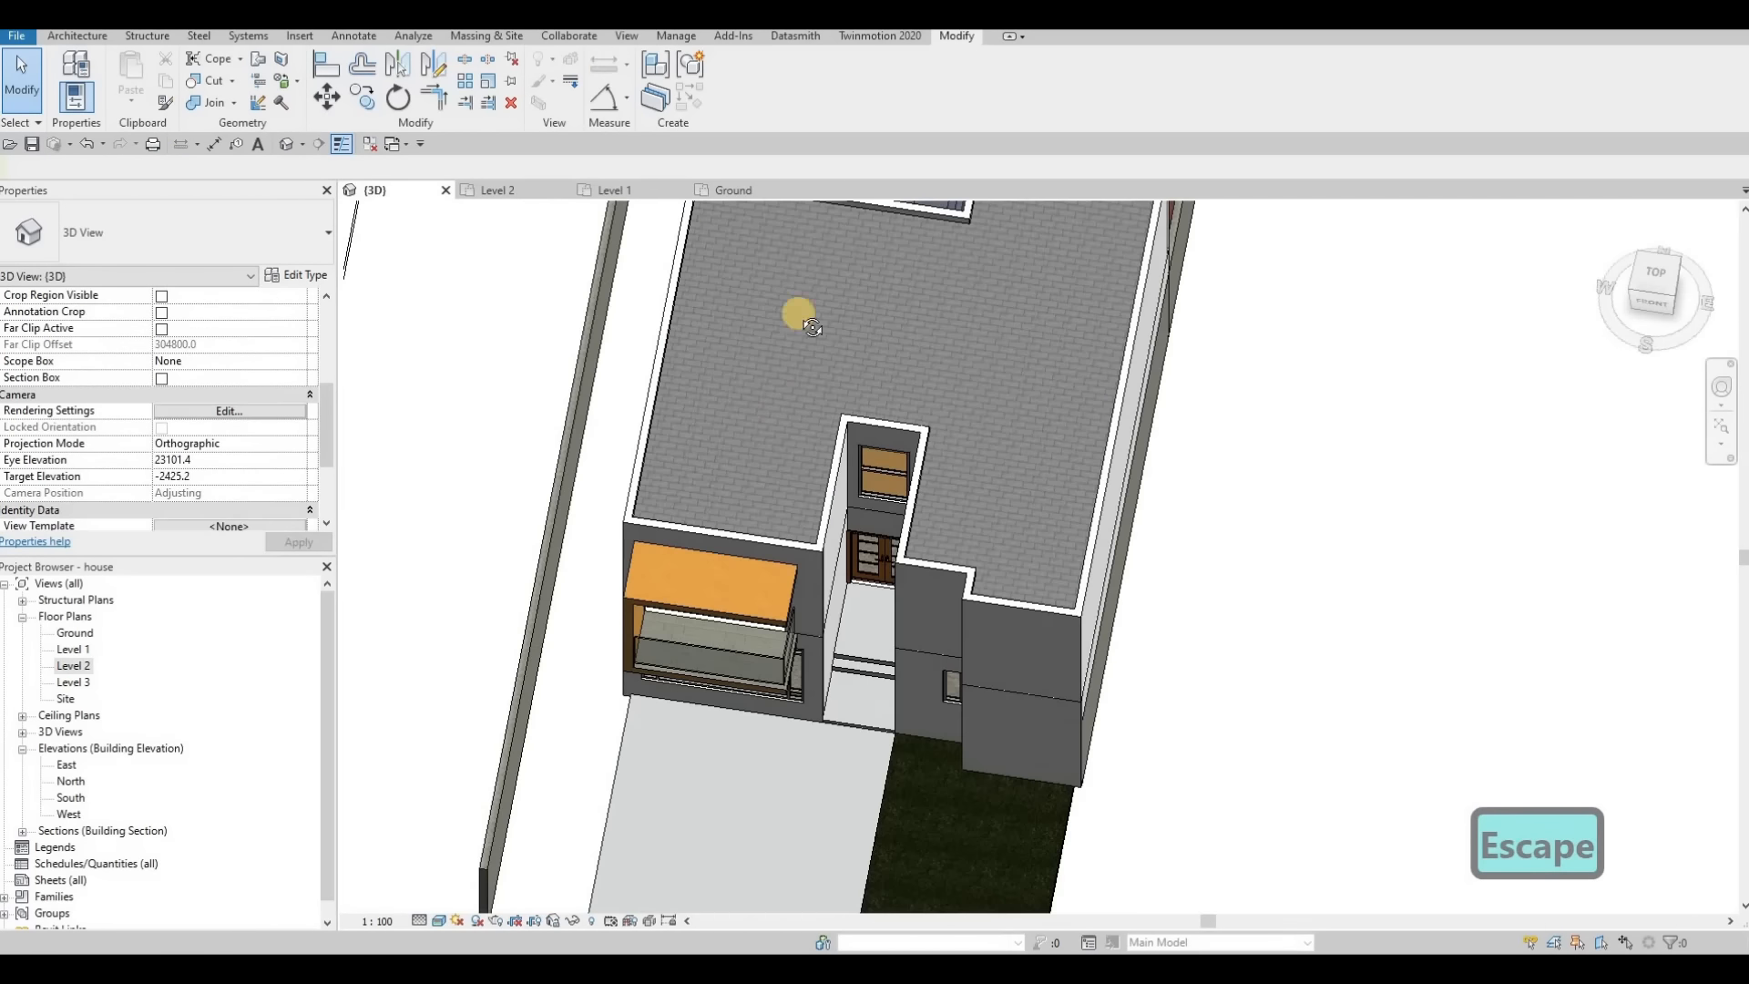
shift+middle_drag(887, 402, 790, 309)
scroll(879, 410, up, 2)
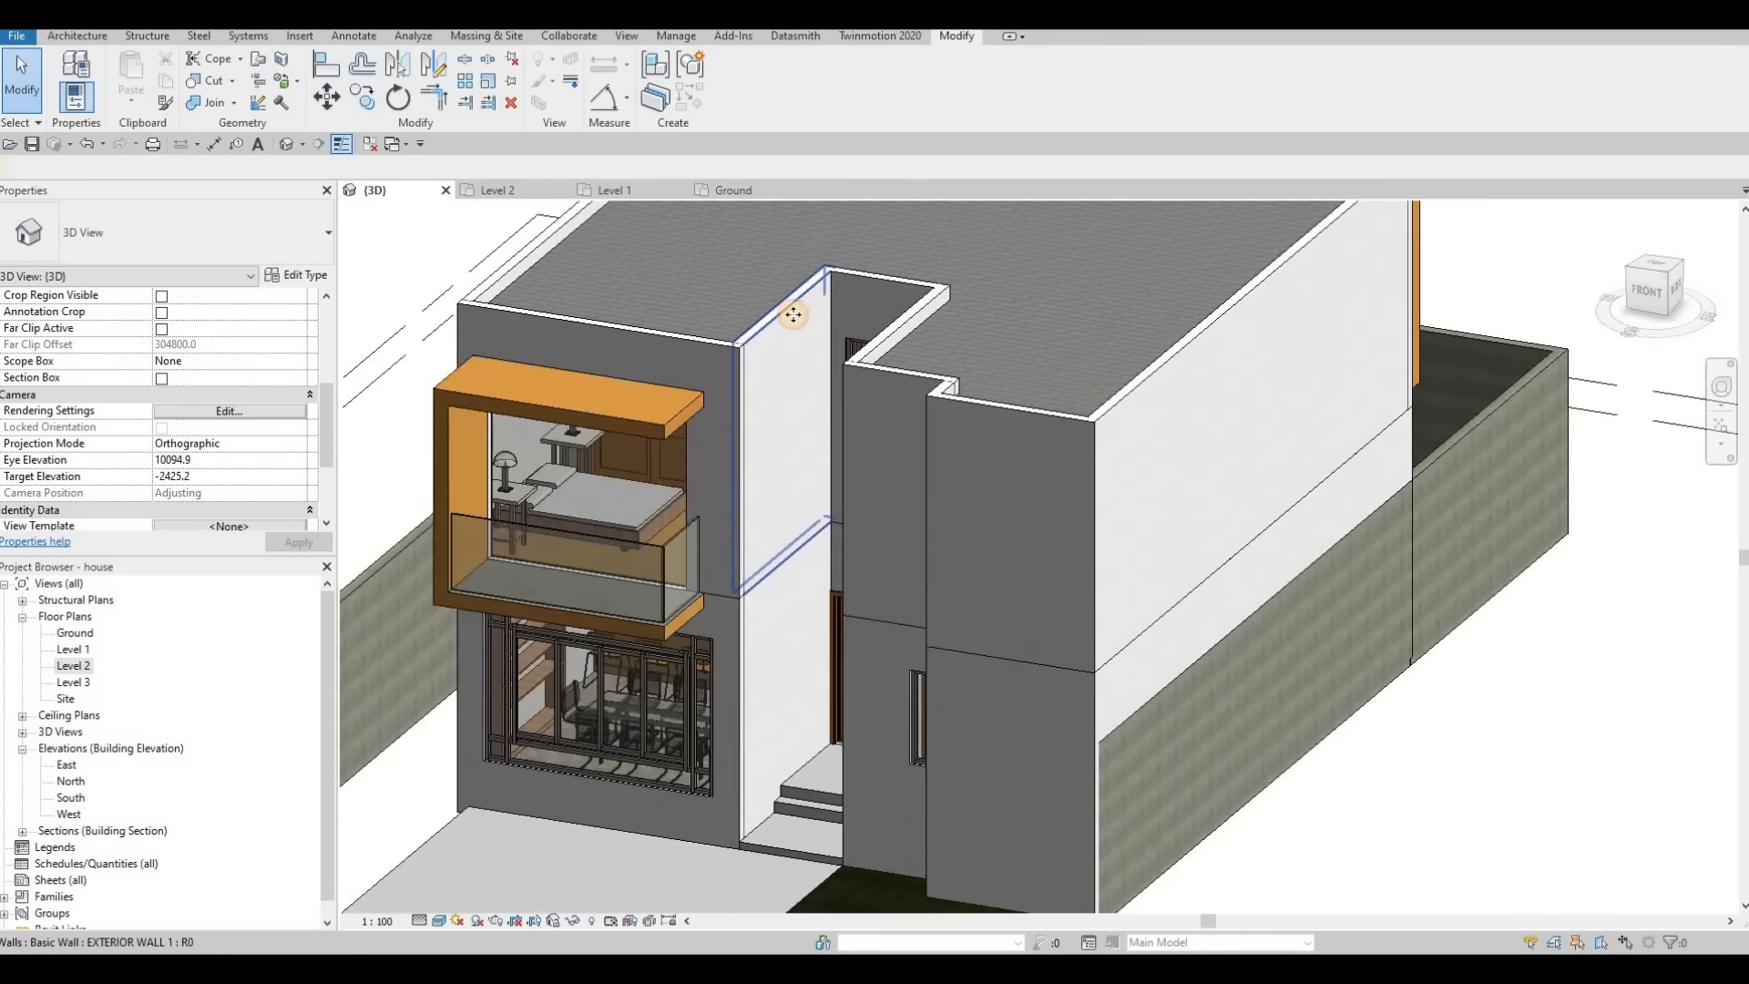
scroll(790, 310, up, 2)
click(783, 304)
drag(785, 329, 783, 317)
key(Escape)
key(Escape)
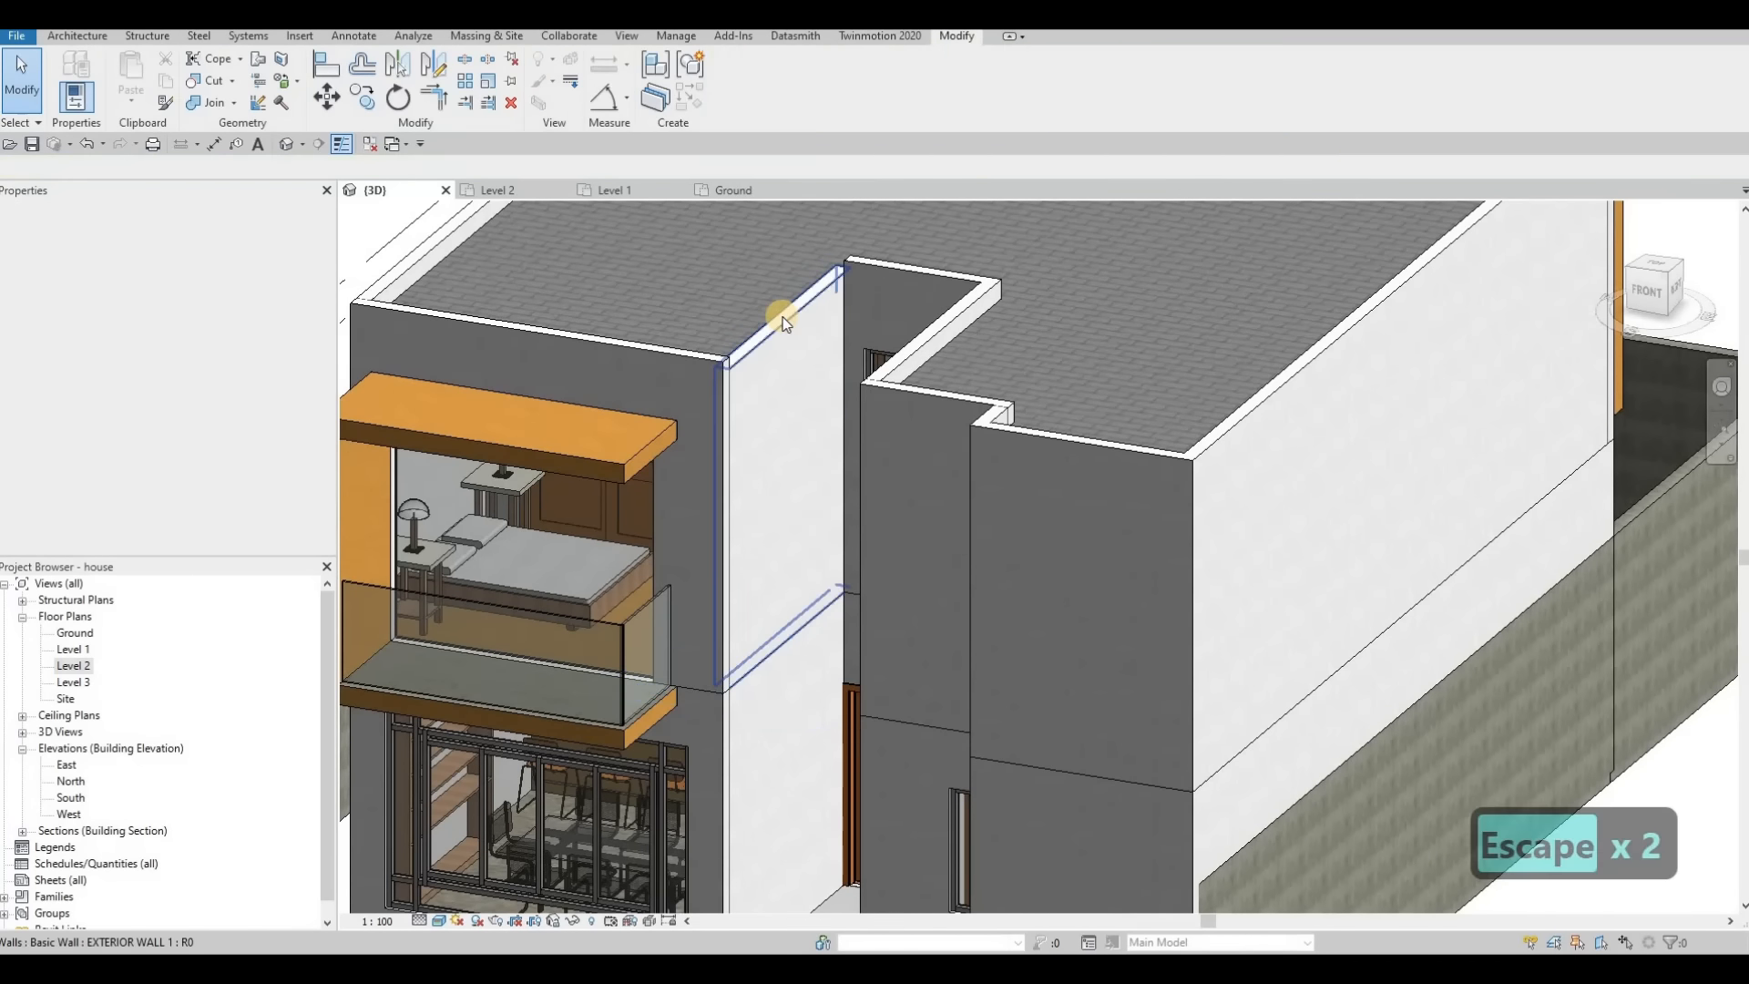
Step: Align the top of the recessed wall above the entrance with the roof-side height of the adjoining side wall
key(a)
key(l)
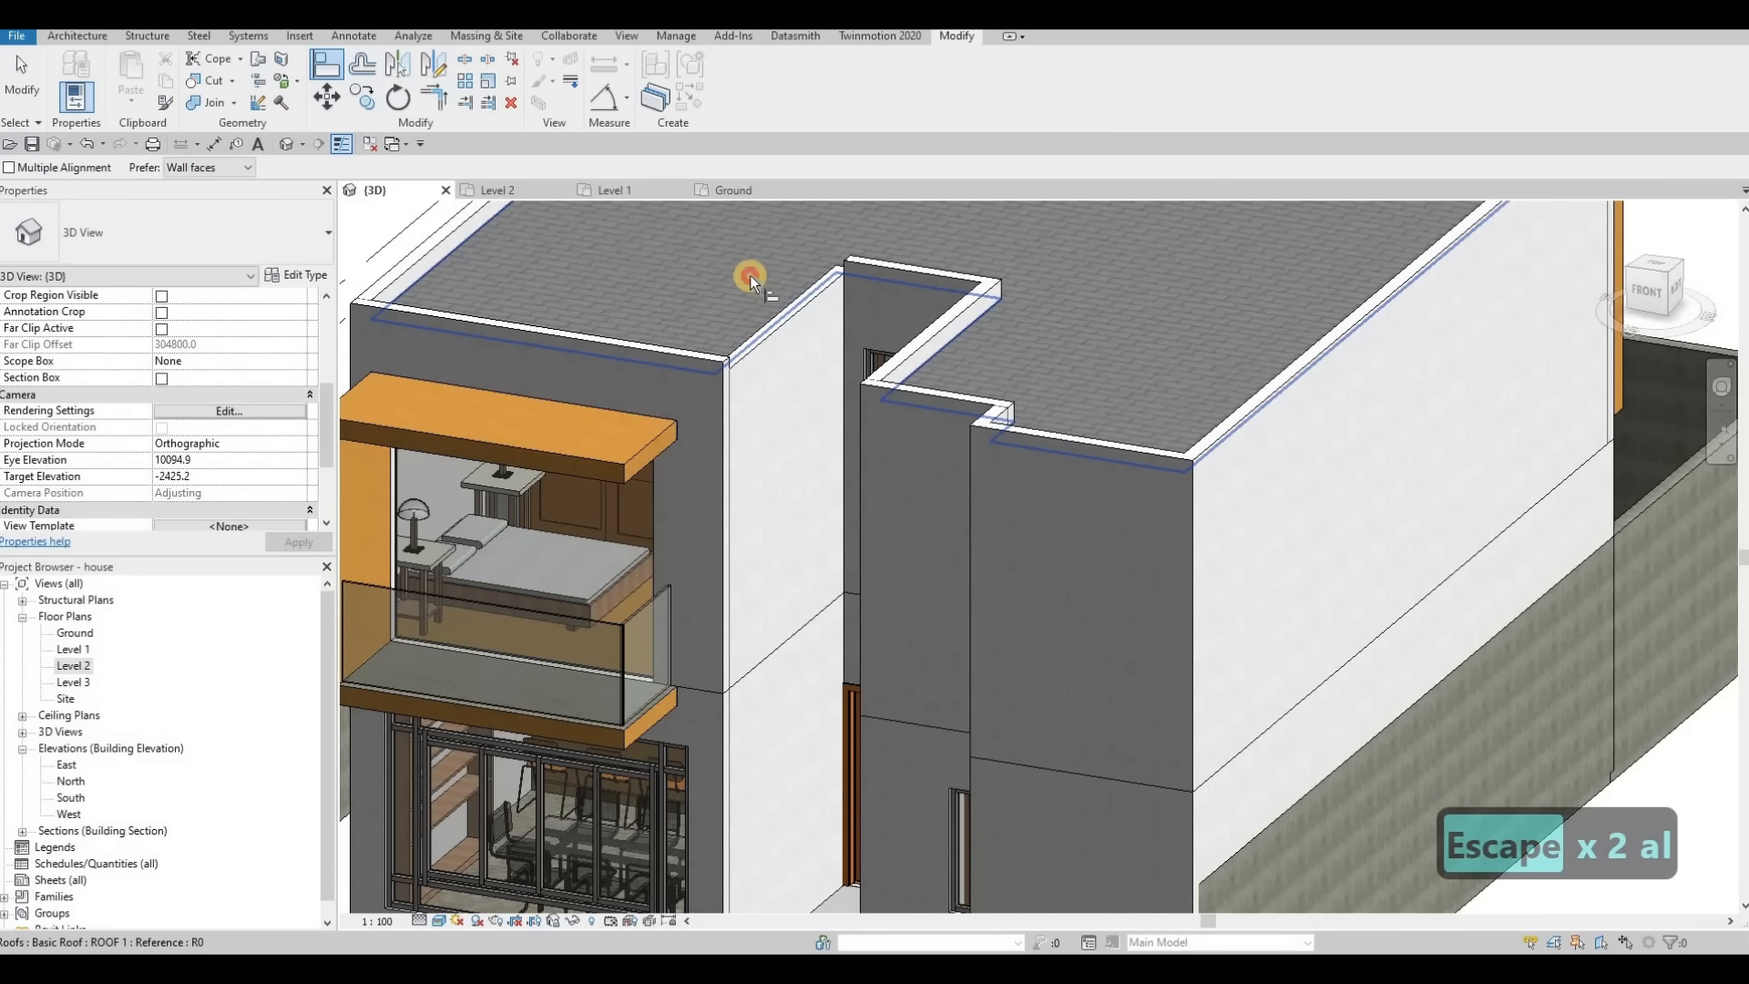
click(793, 302)
click(906, 273)
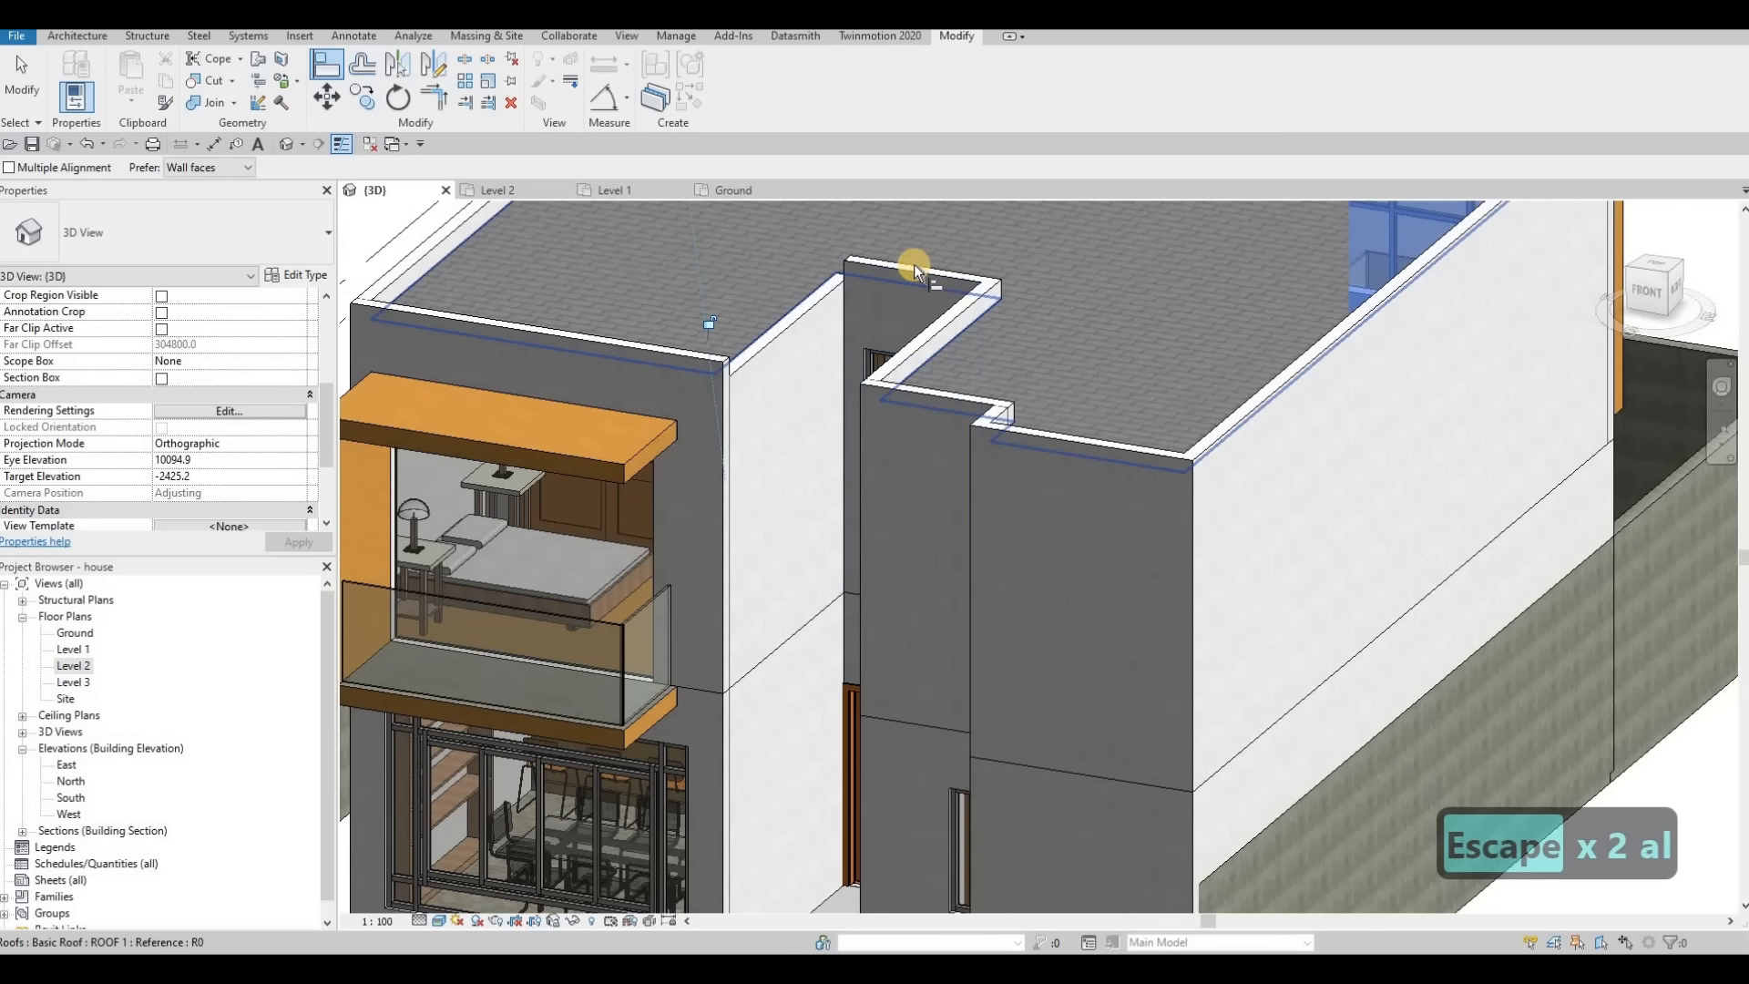
key(Tab)
click(943, 279)
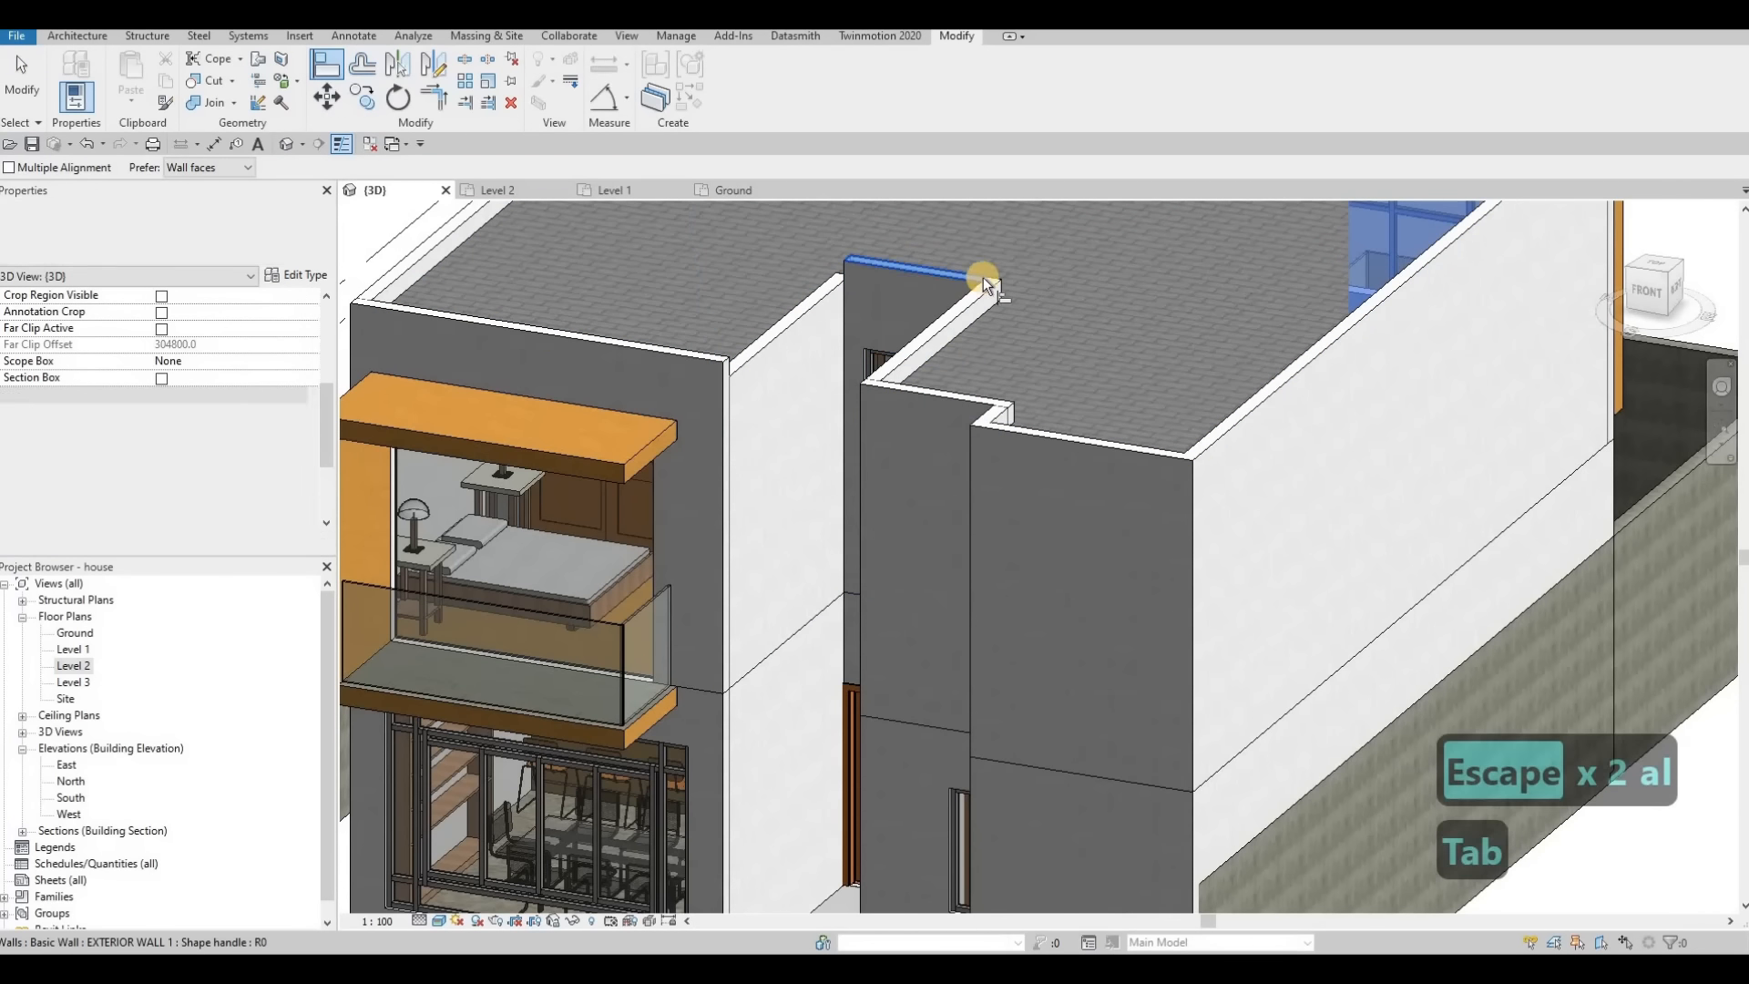
Step: Align the top of the bathroom-side wall of the entrance recess with the lowered parapet height
key(Escape)
key(Escape)
key(a)
key(l)
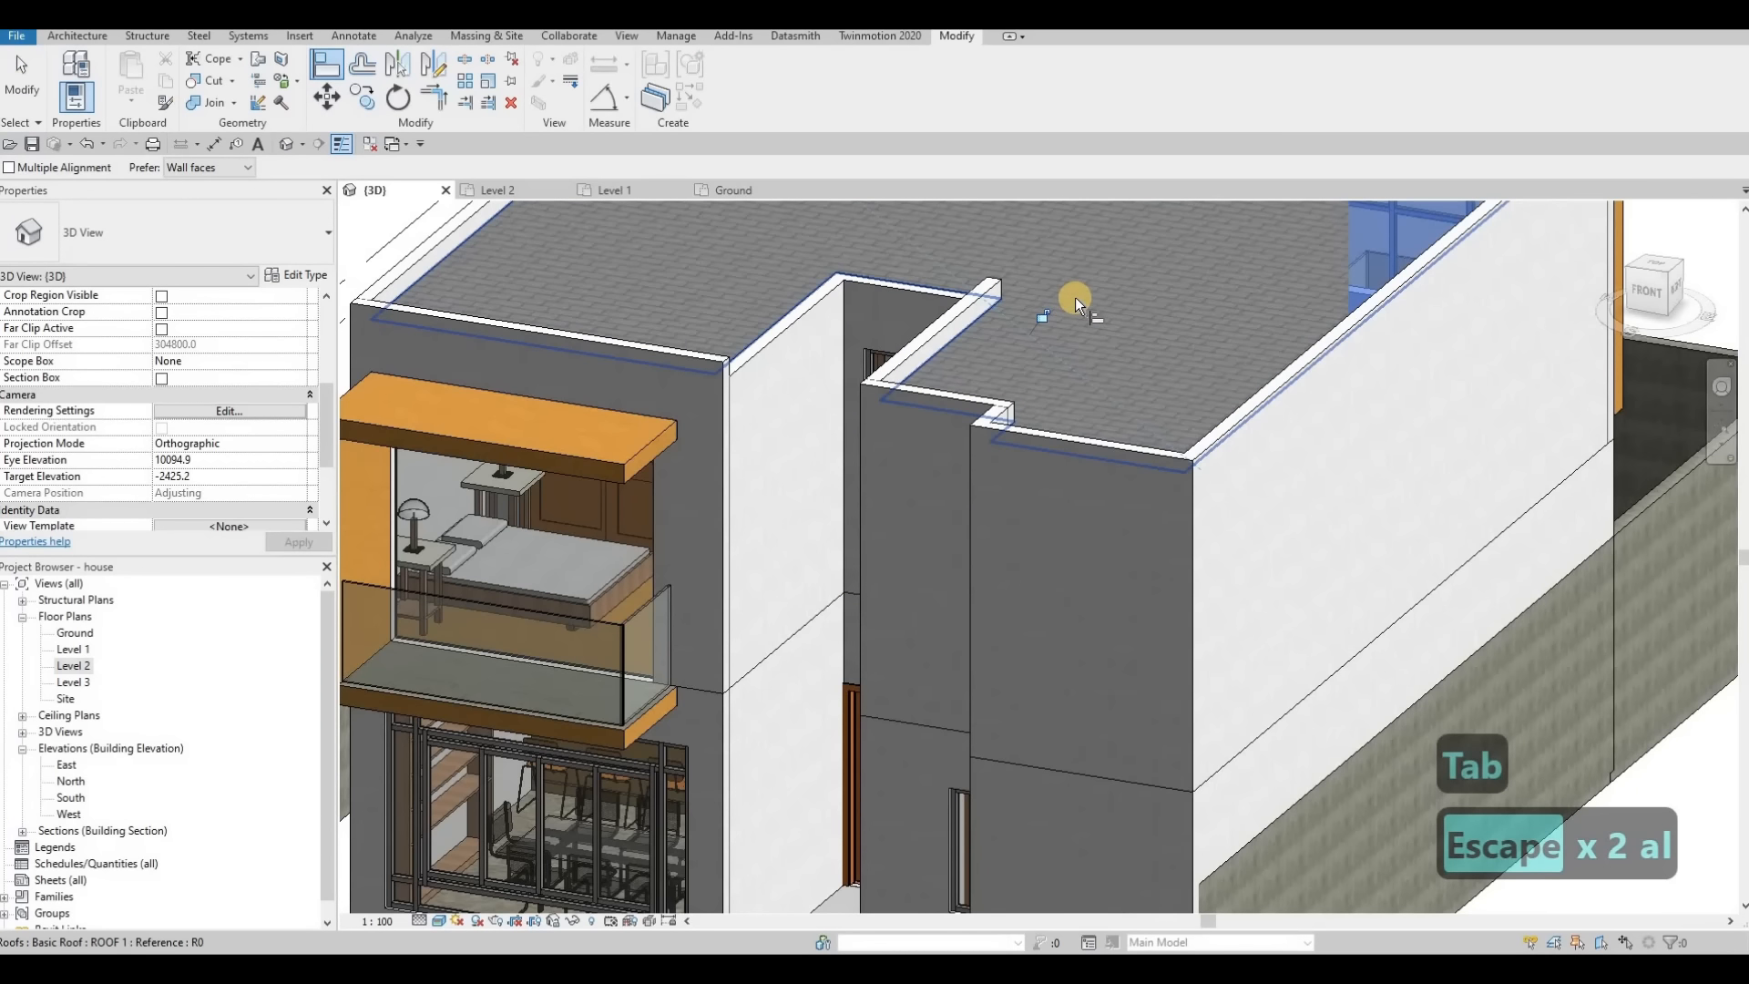
click(1089, 298)
click(970, 326)
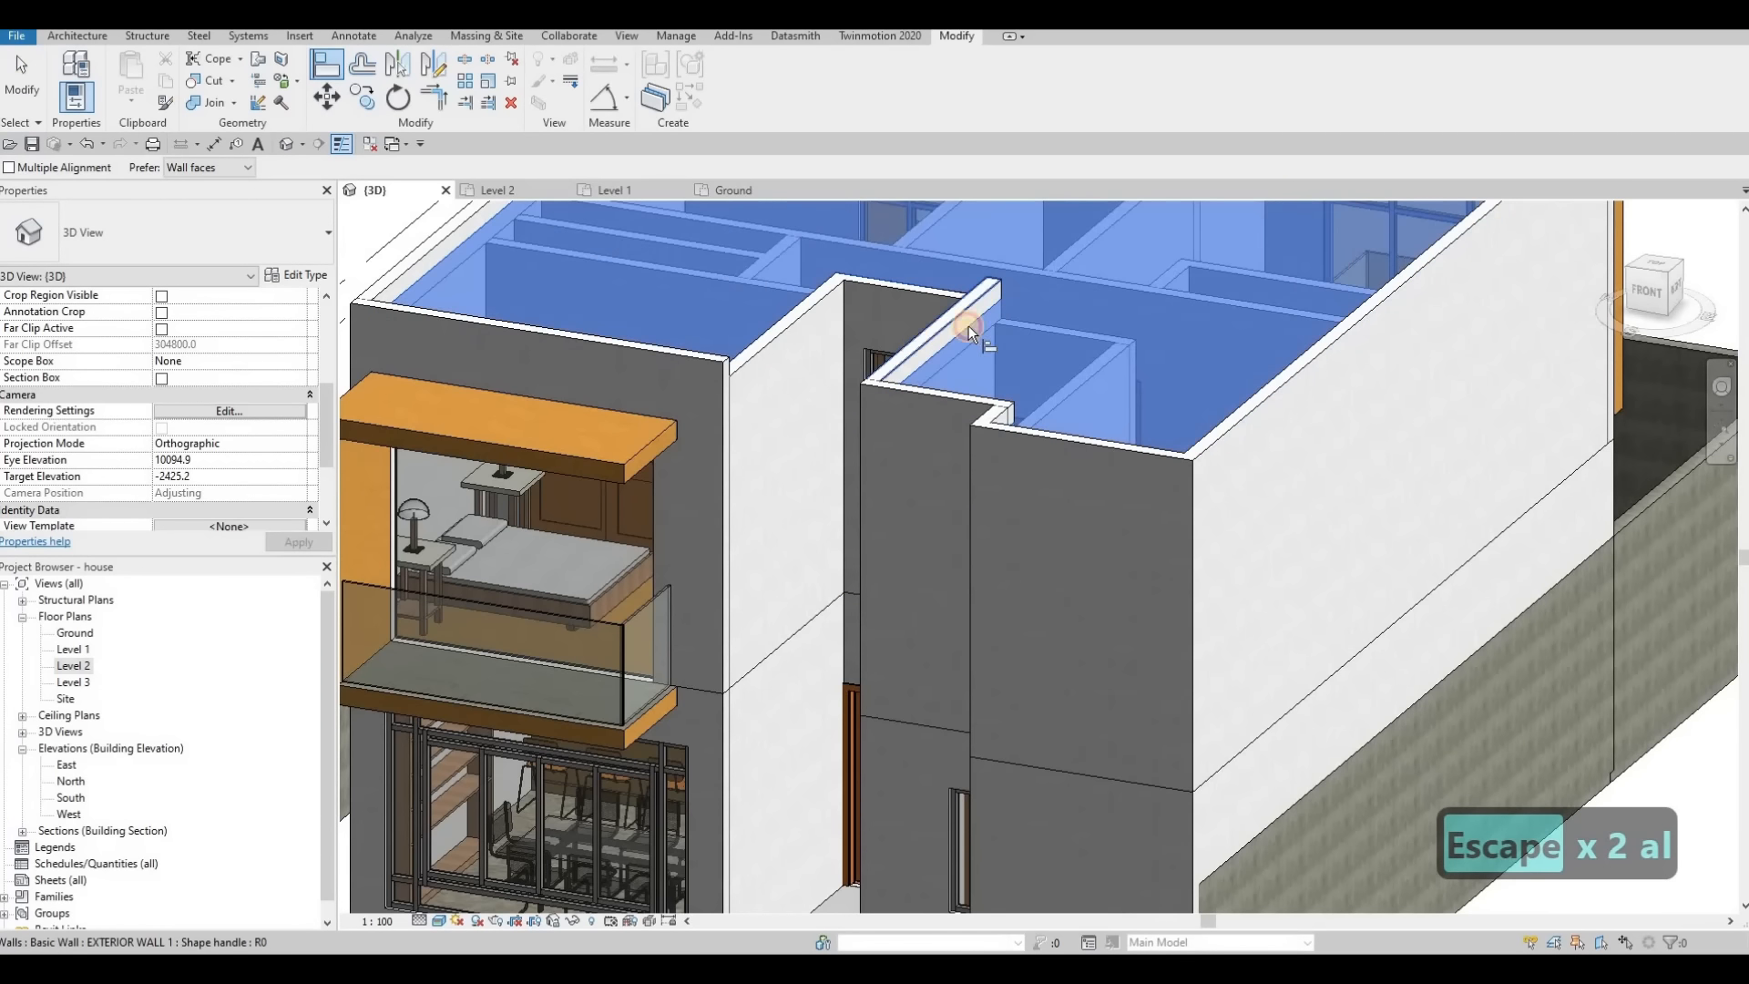
scroll(1057, 369, down, 6)
key(Escape)
shift+middle_drag(1057, 373, 779, 397)
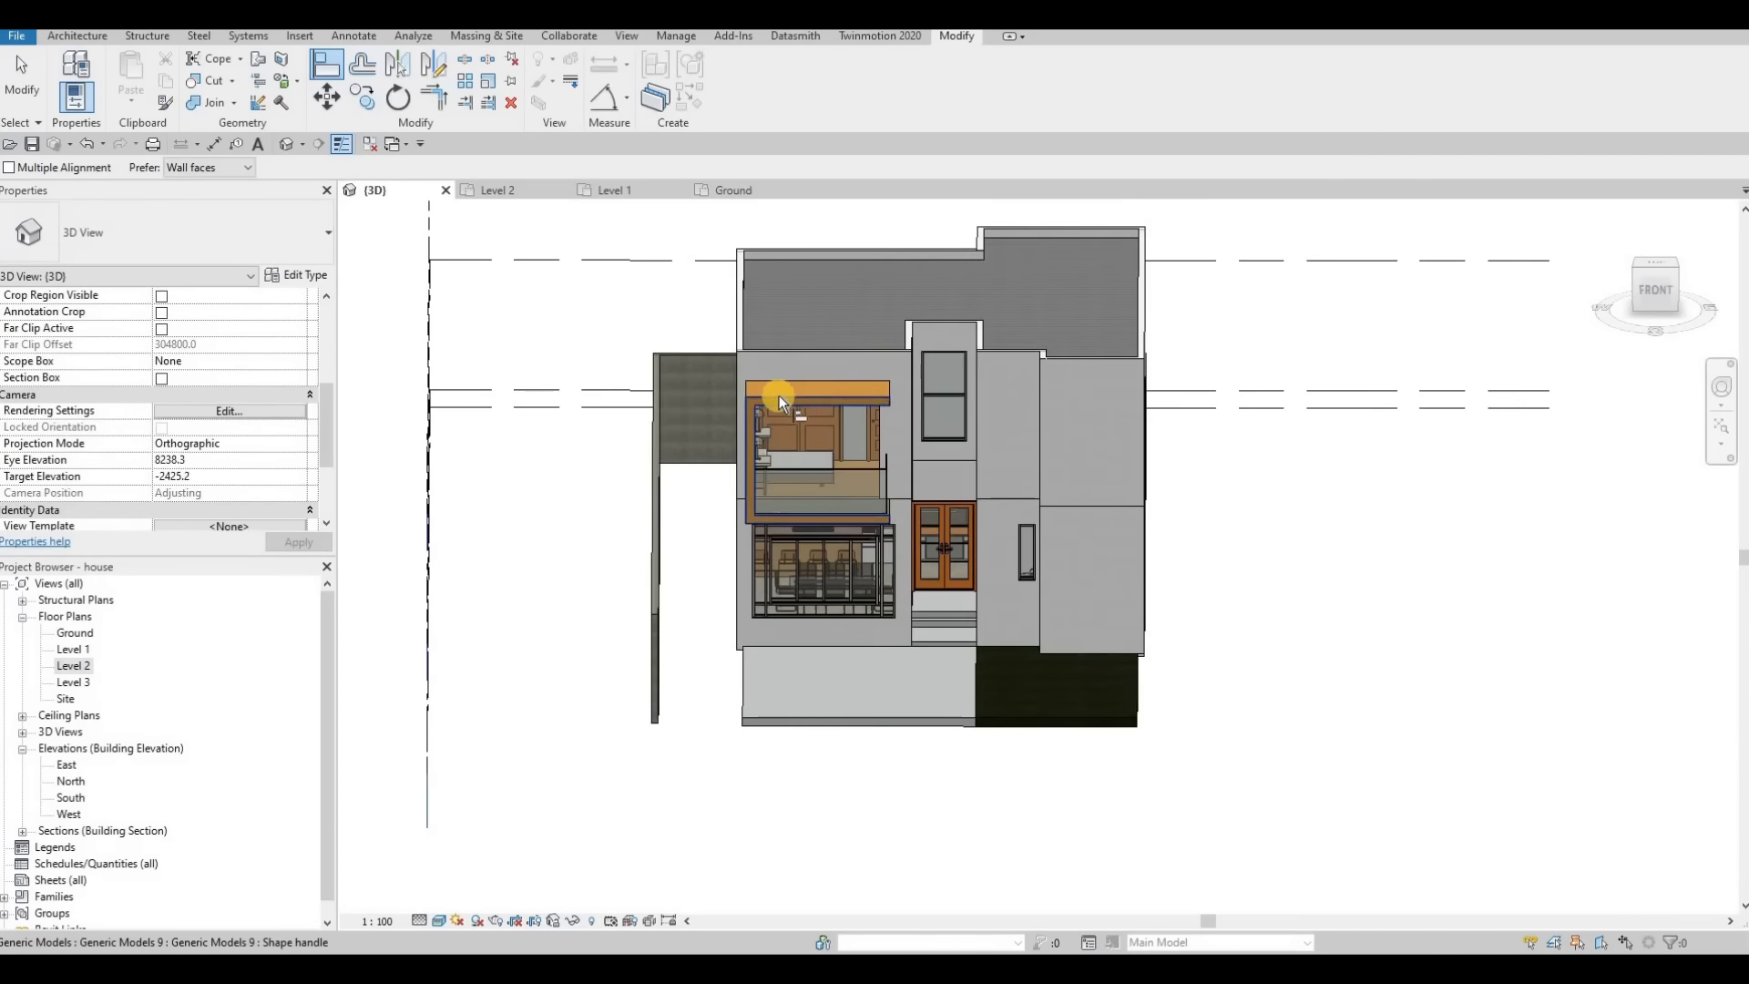
Step: Examine the orange balcony frame in the 3D view and the Level 2 plan
key(Escape)
key(Escape)
click(867, 399)
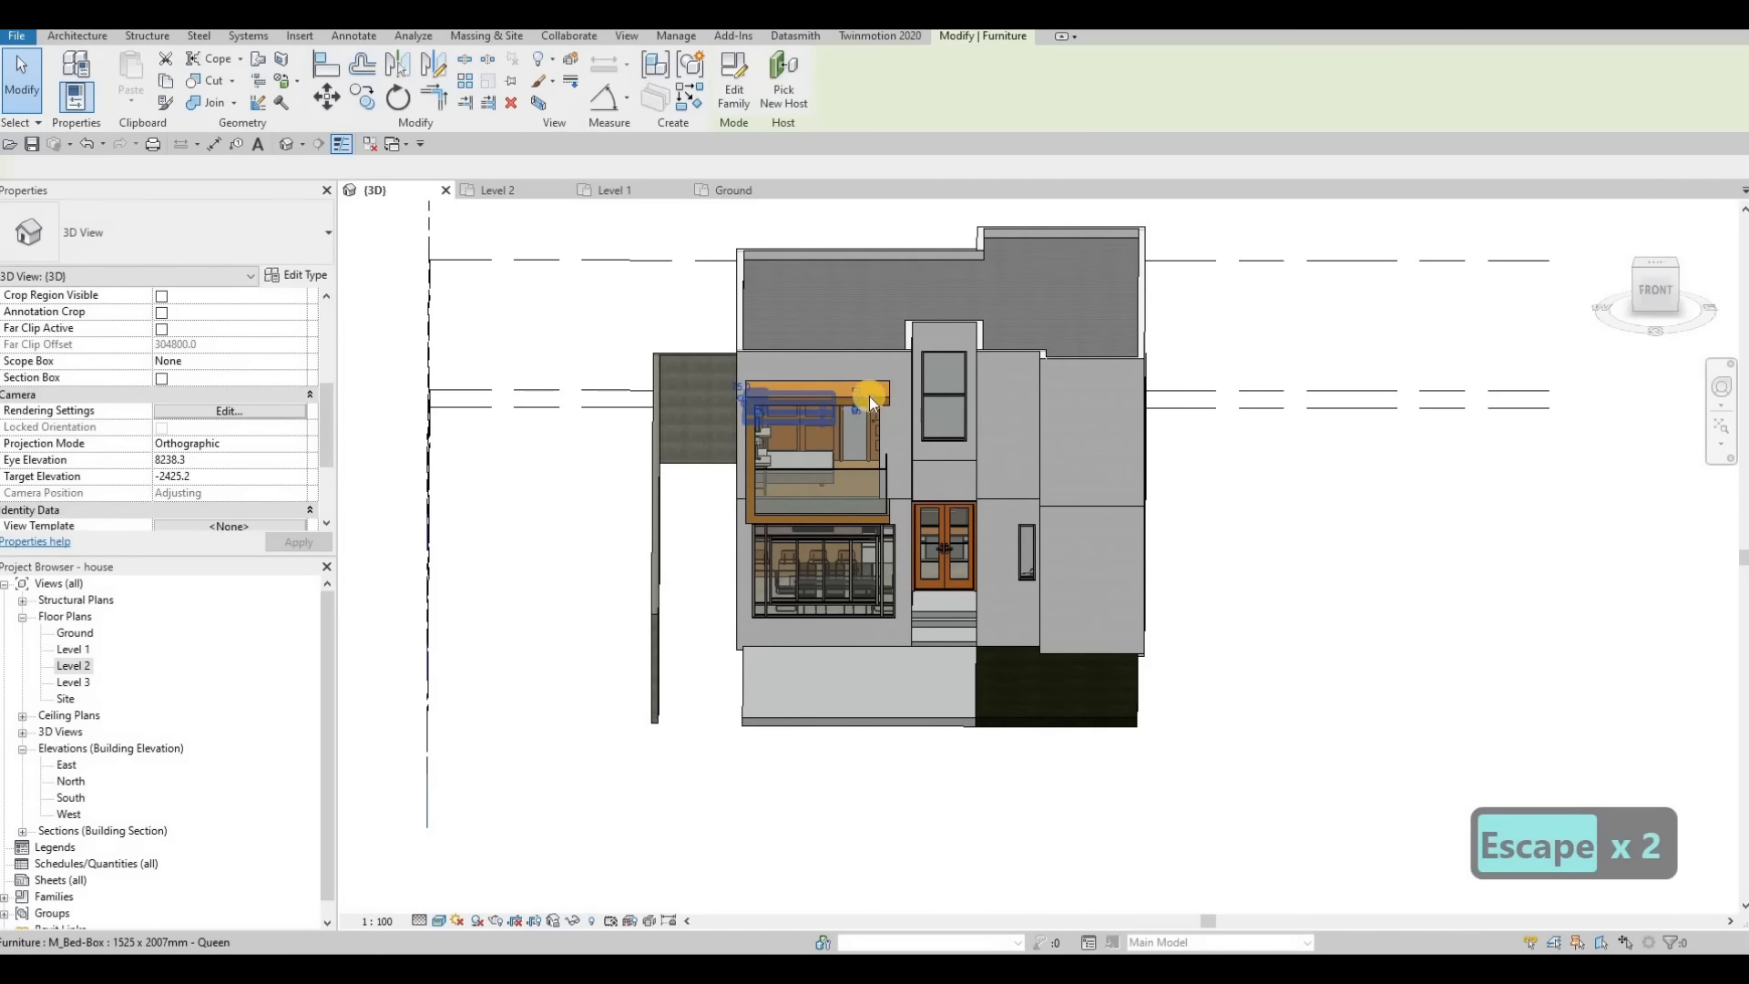
key(Escape)
click(785, 386)
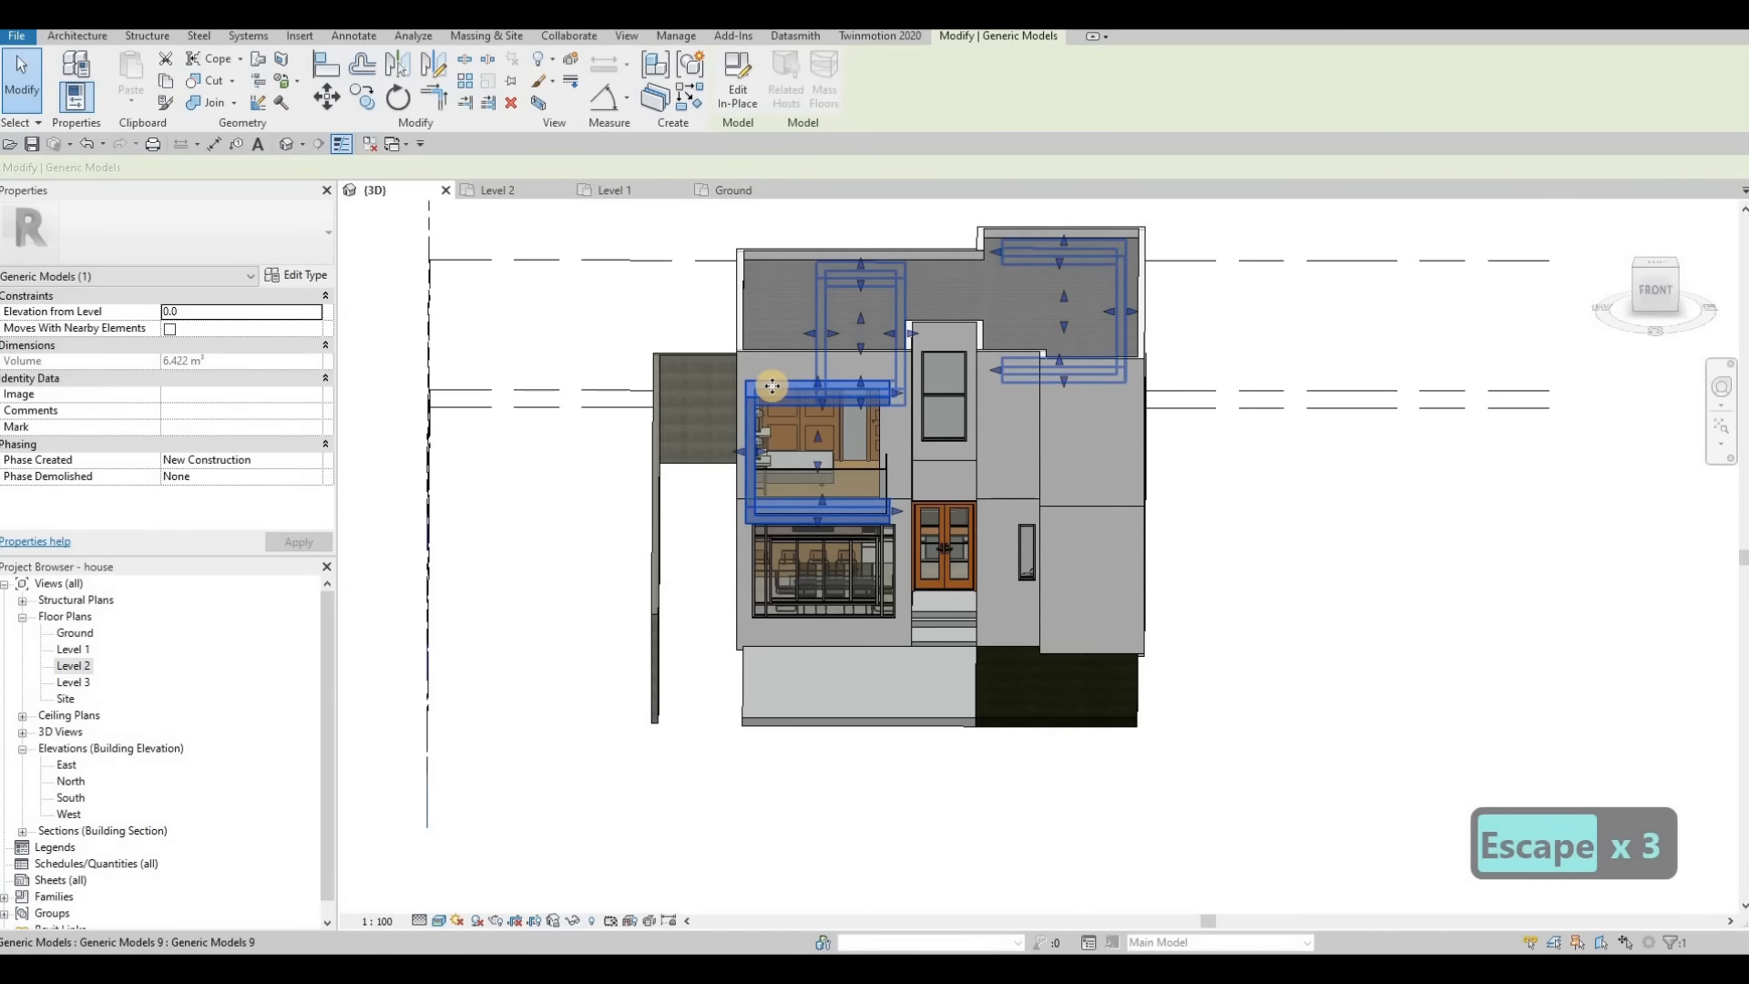
shift+middle_drag(898, 382, 1019, 400)
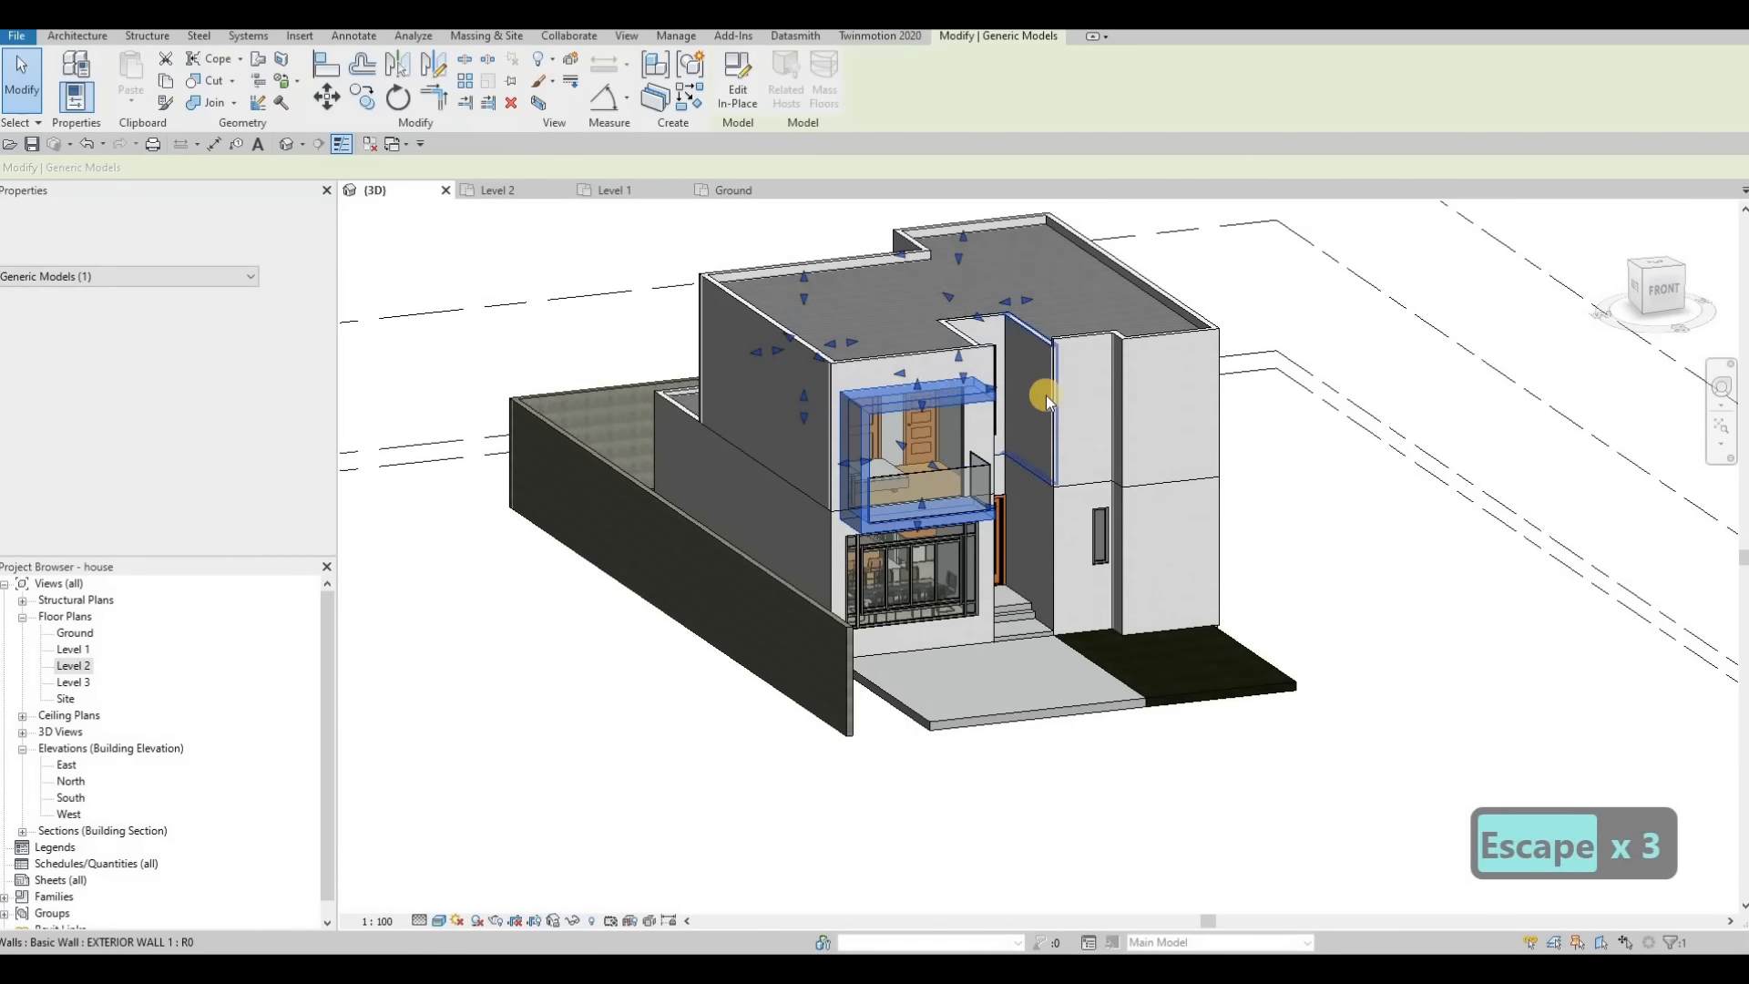
key(Escape)
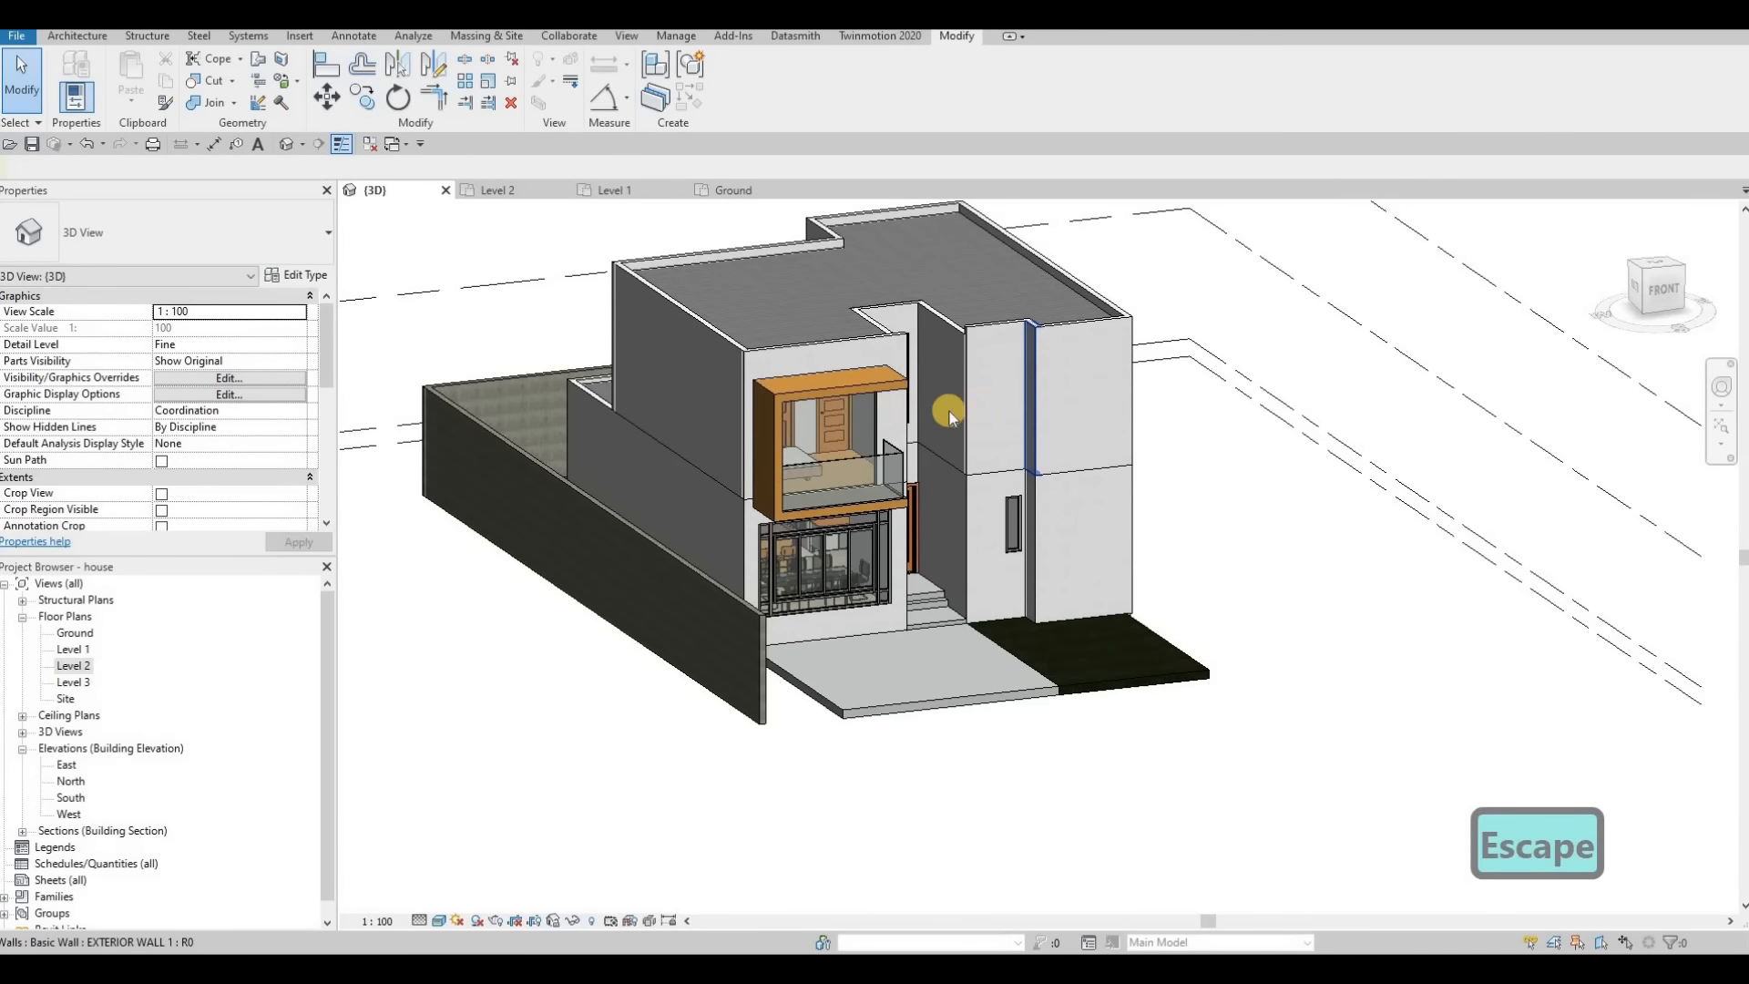
key(Escape)
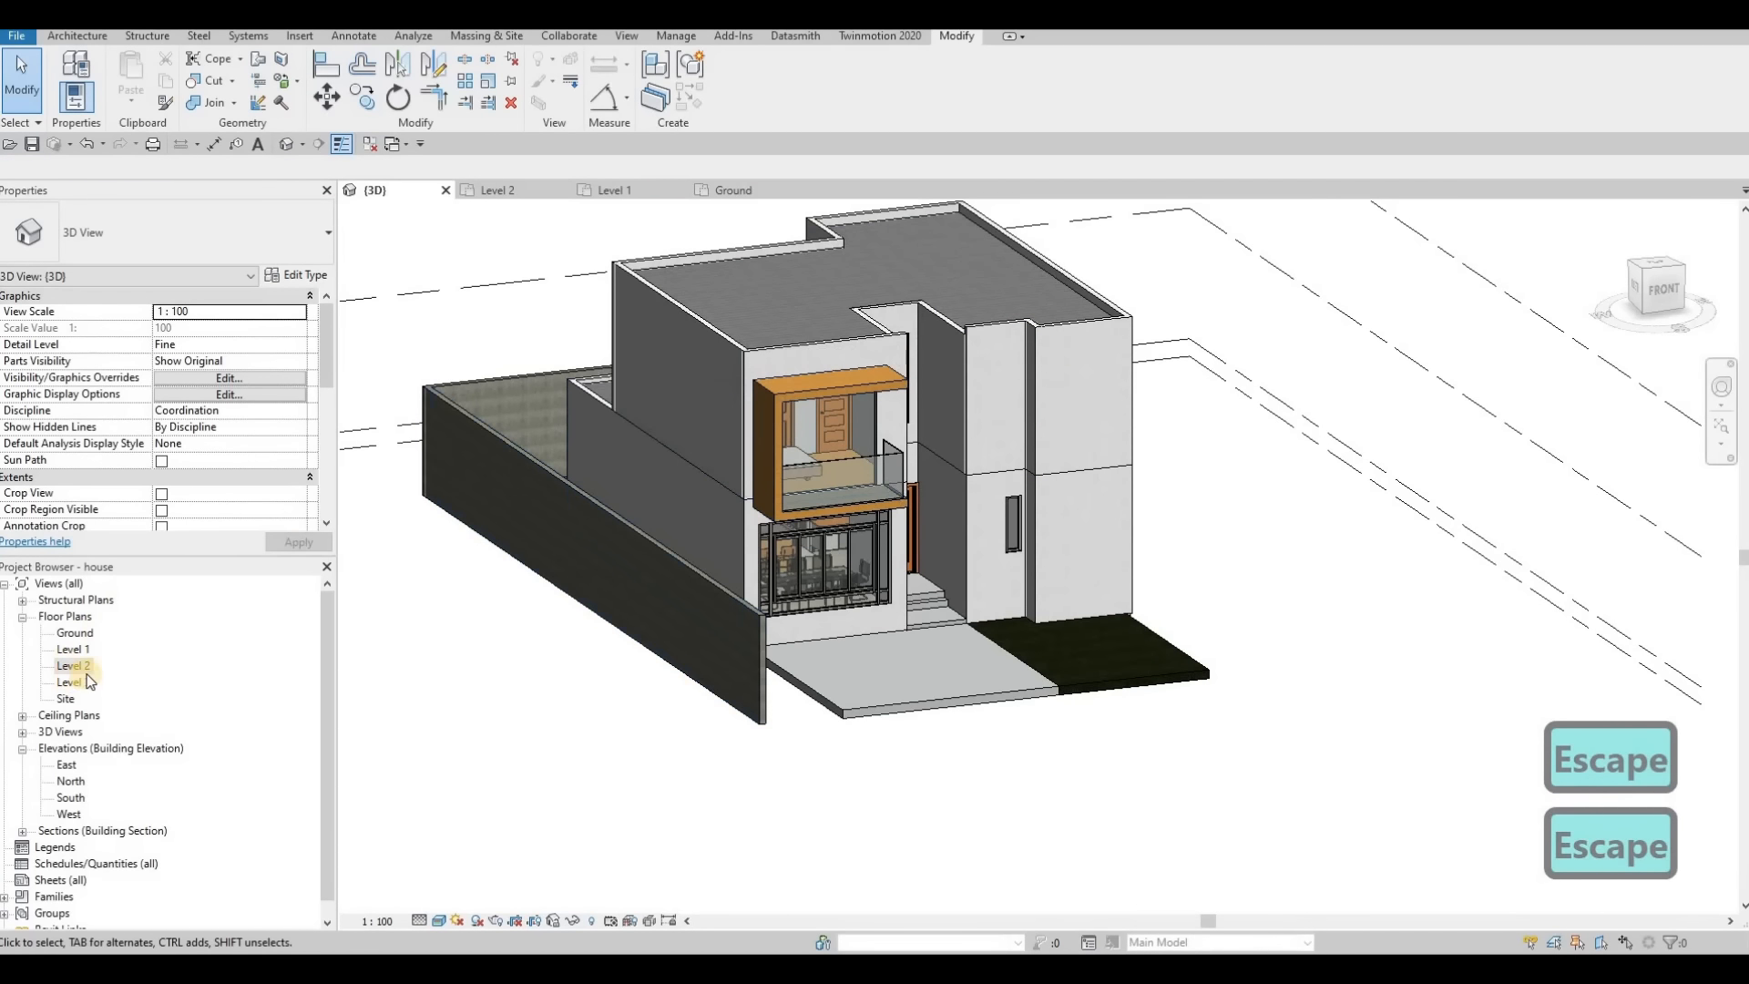
middle_drag(647, 557, 916, 495)
key(Escape)
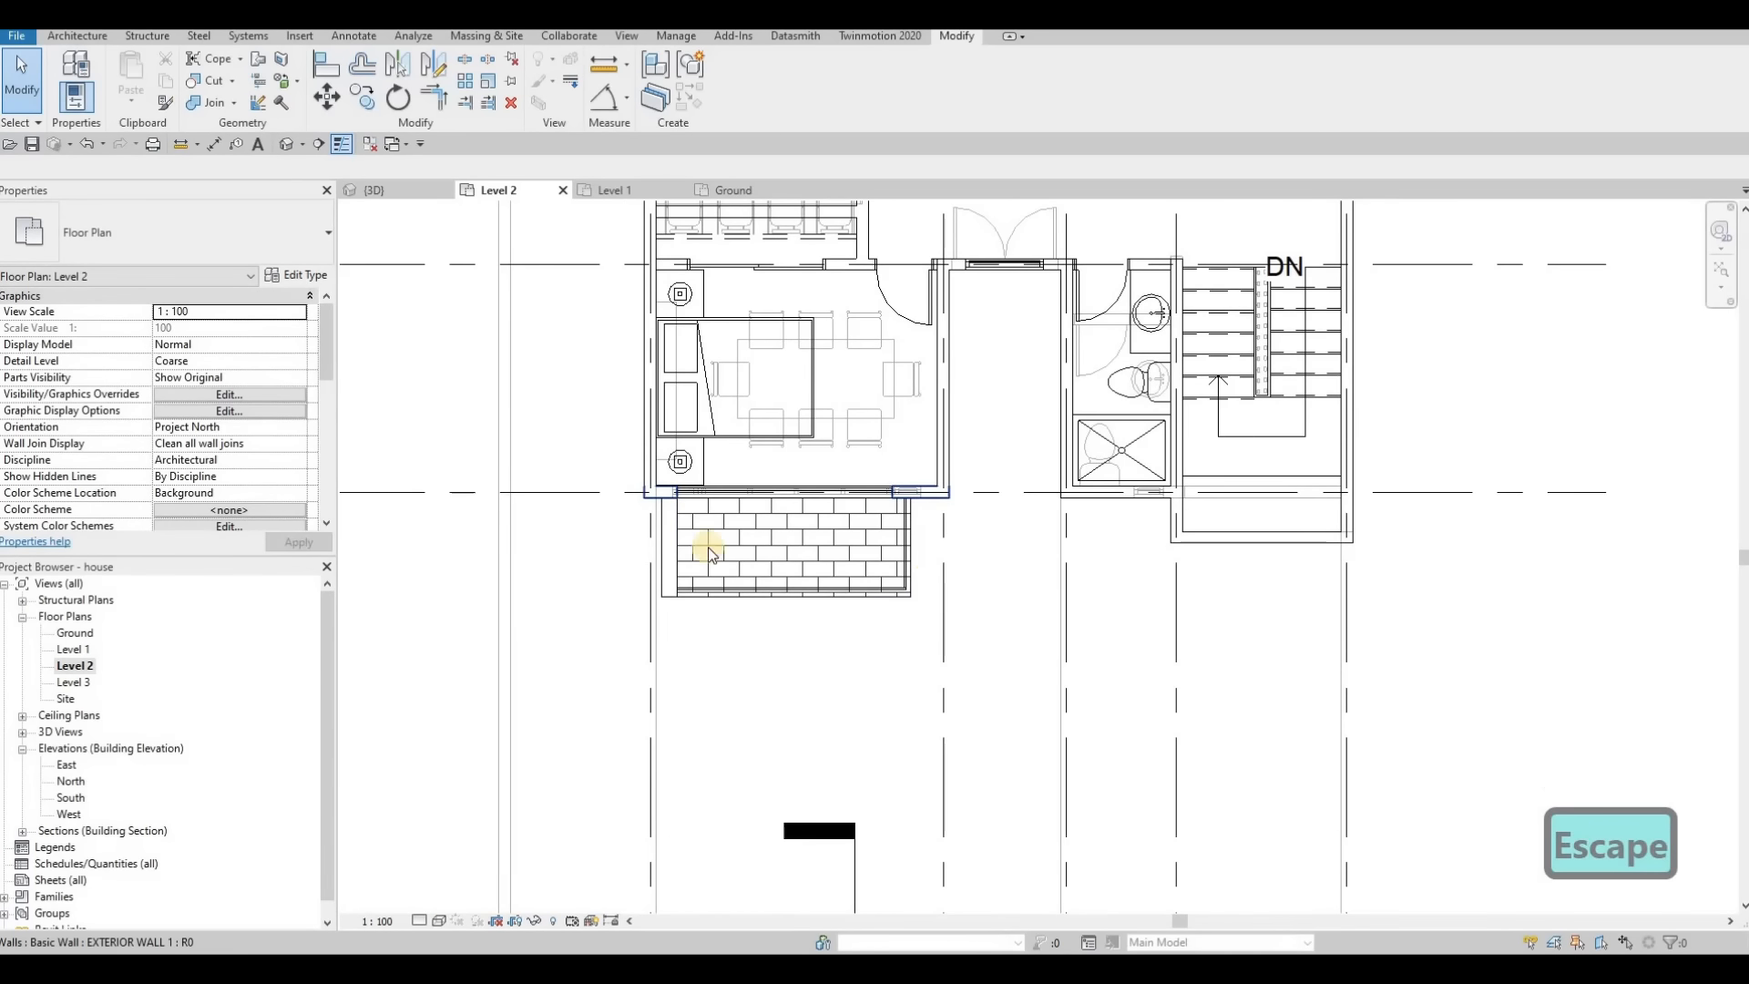
click(779, 537)
scroll(779, 538, down, 3)
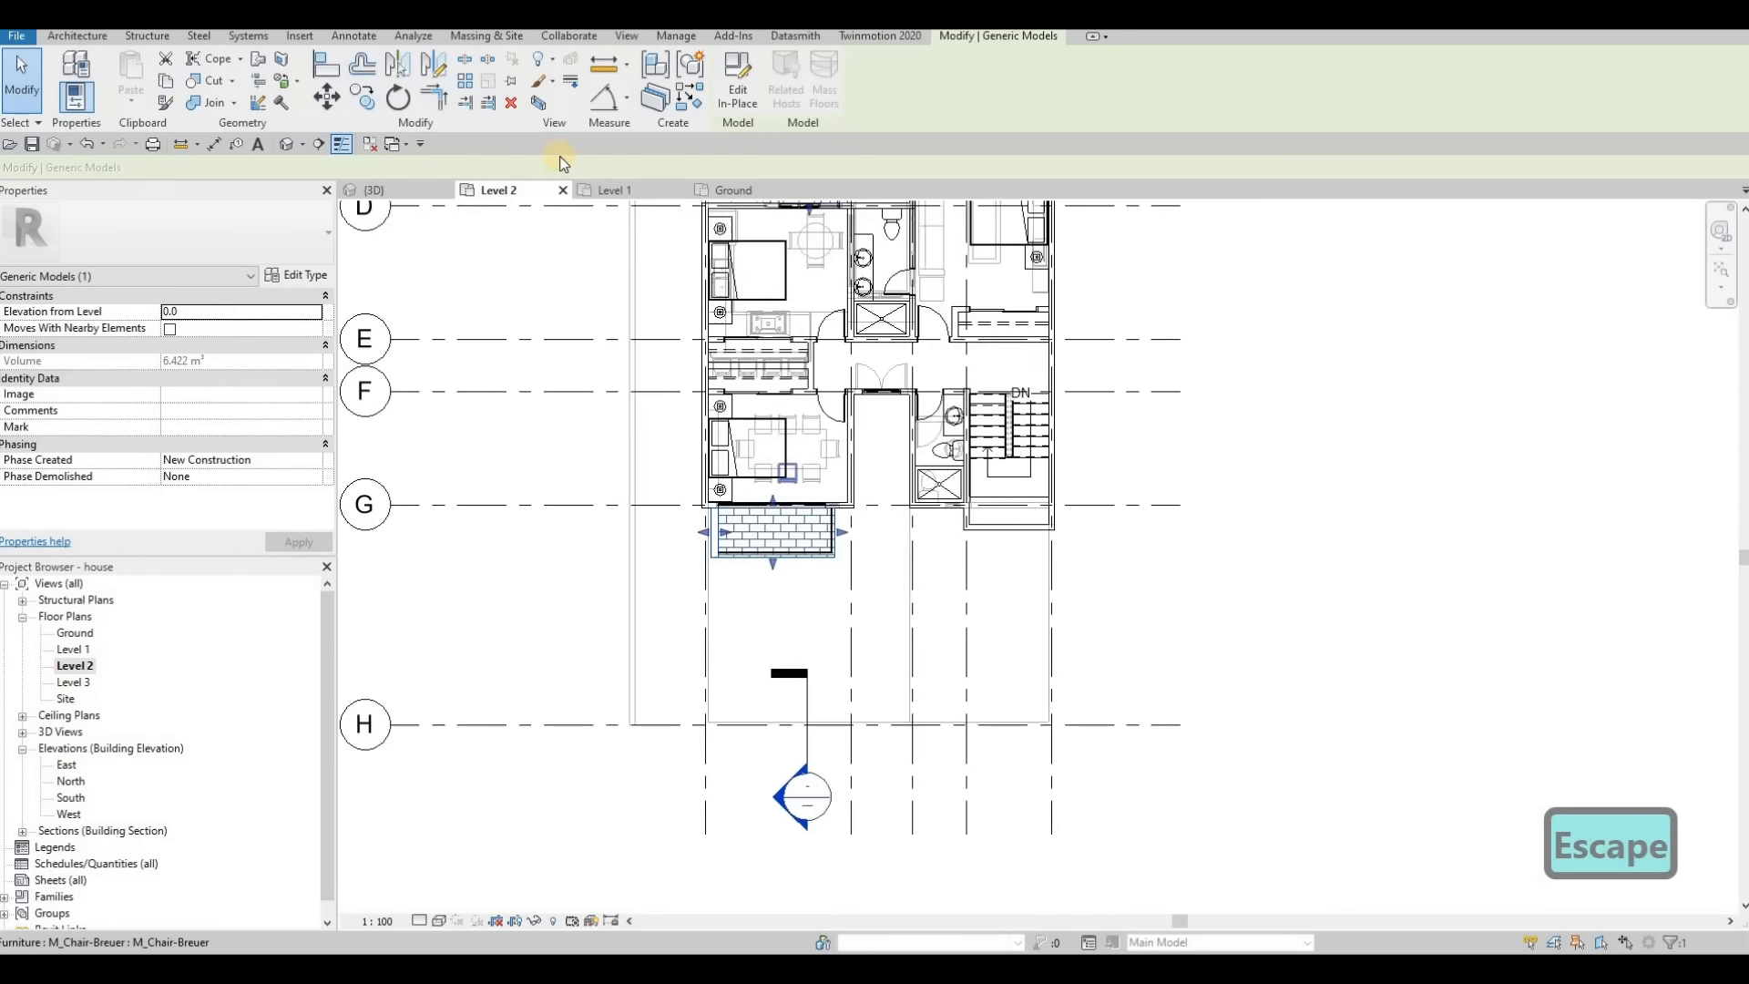
click(373, 189)
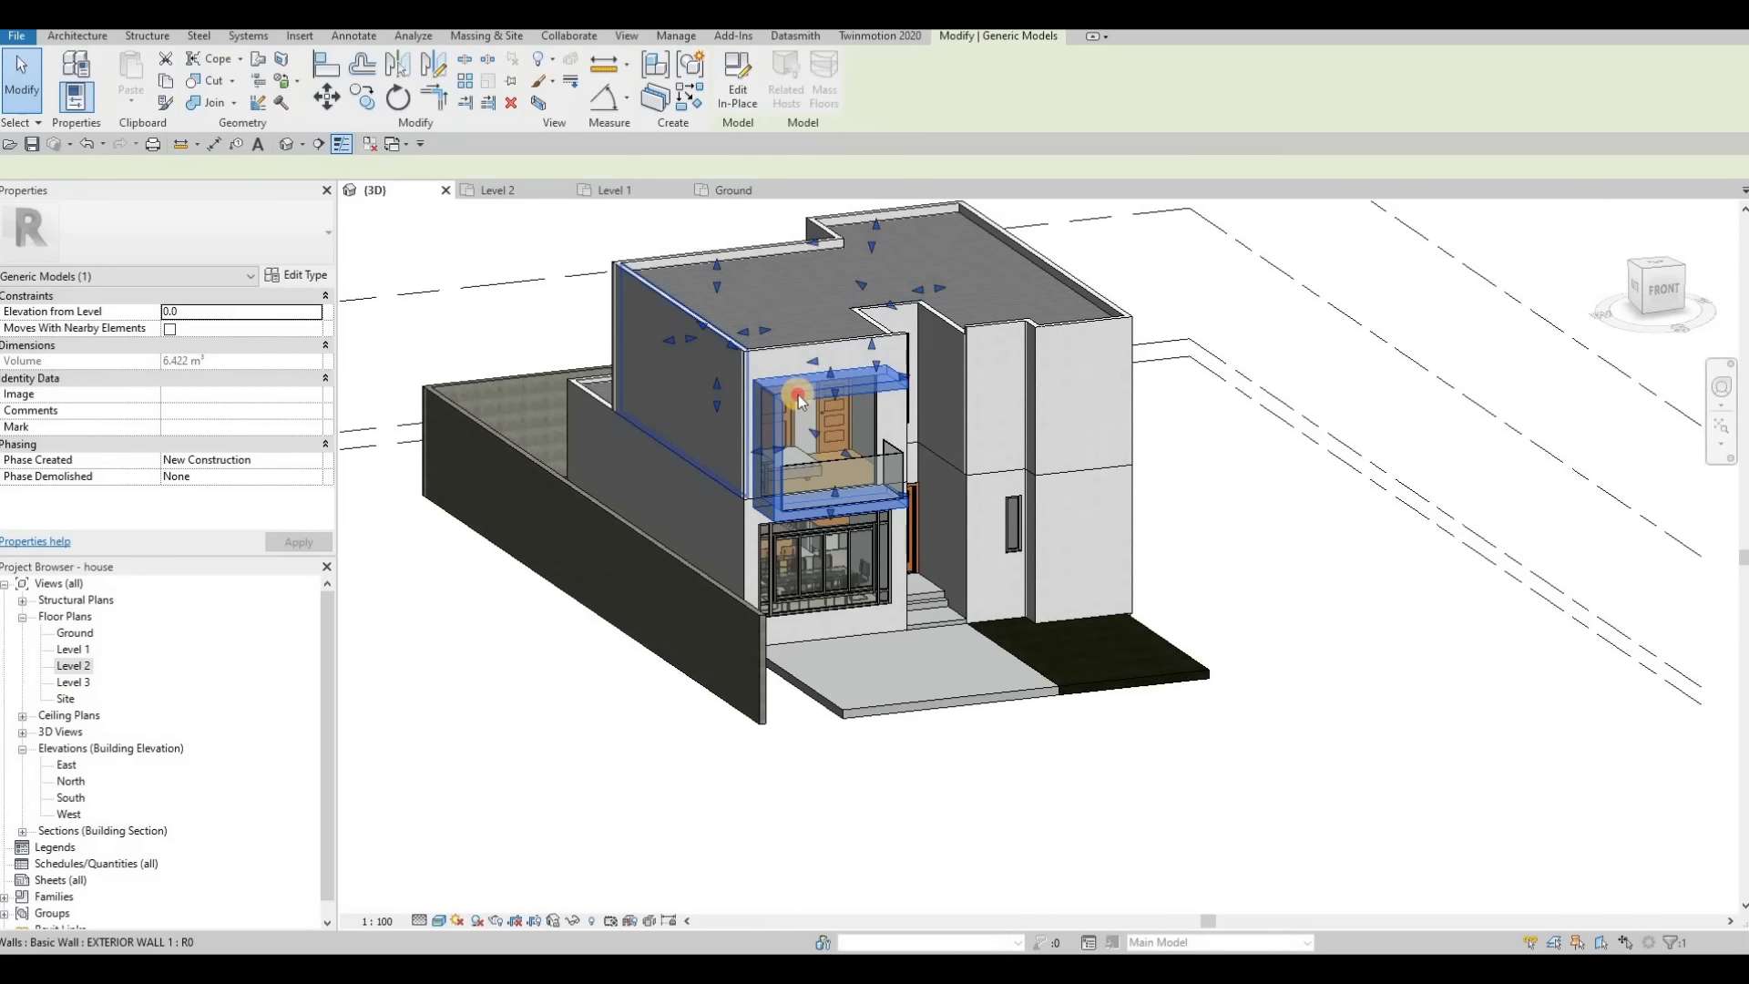
Step: Edit the balcony frame in place, delete its extrusion, and finish the model
key(Escape)
click(798, 396)
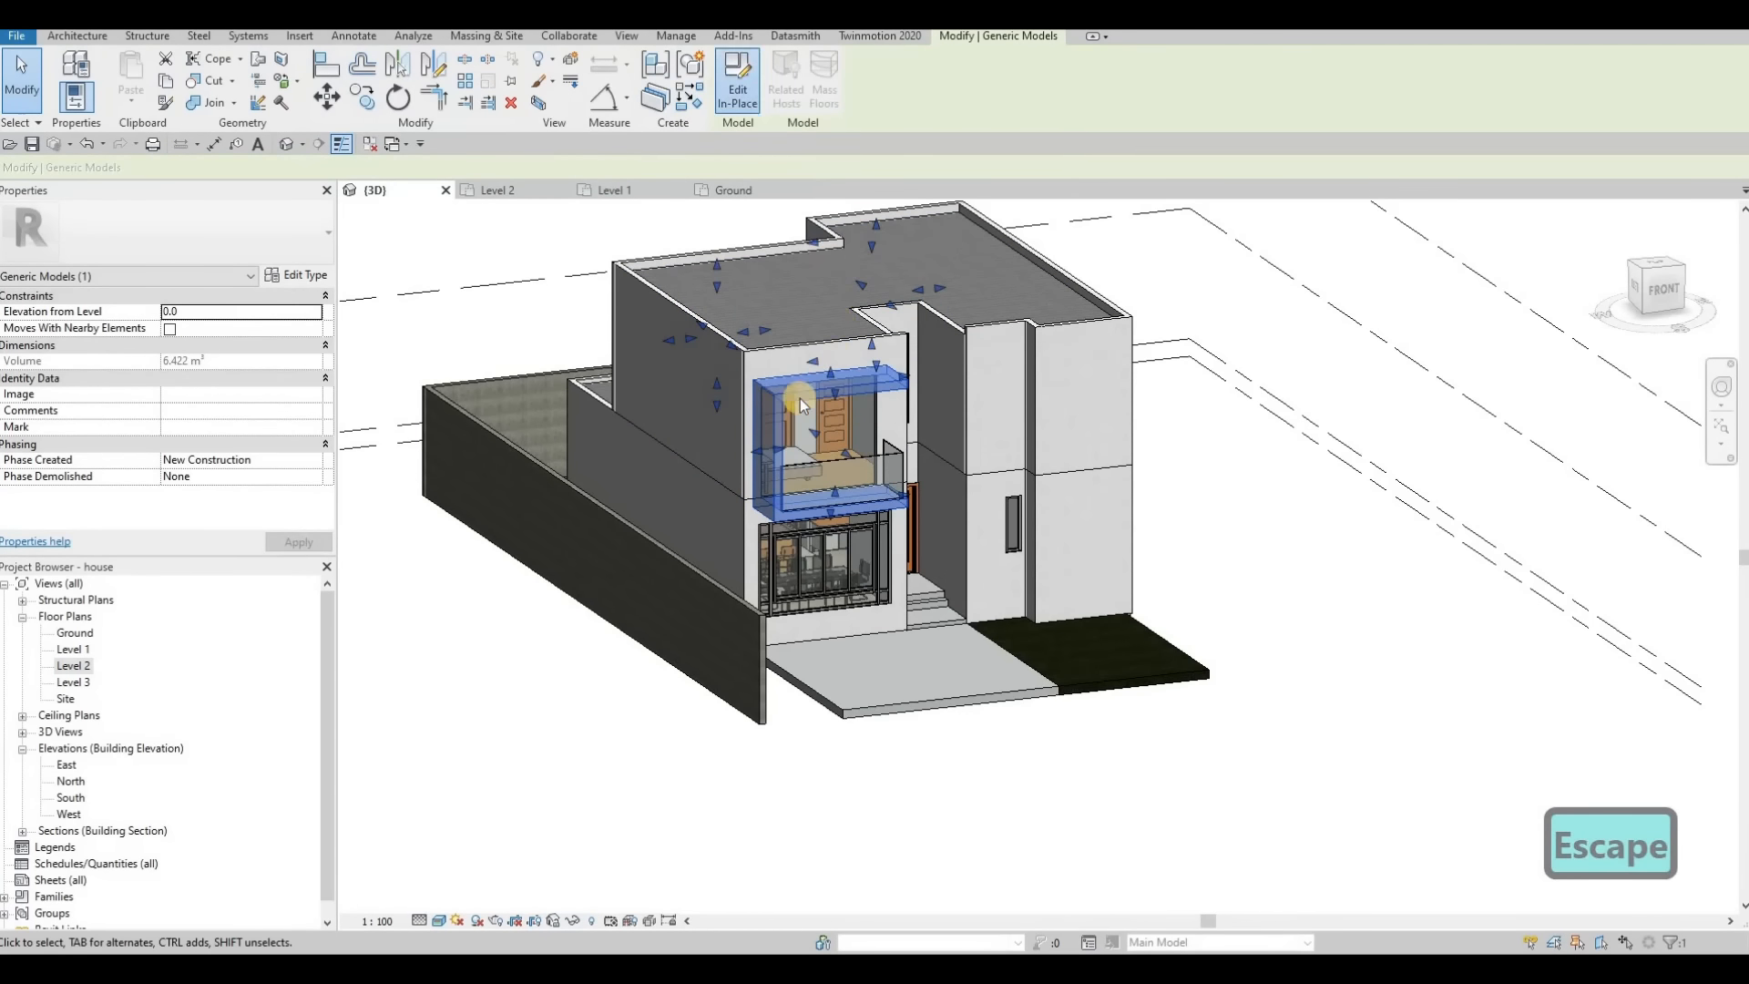
double_click(799, 397)
click(783, 385)
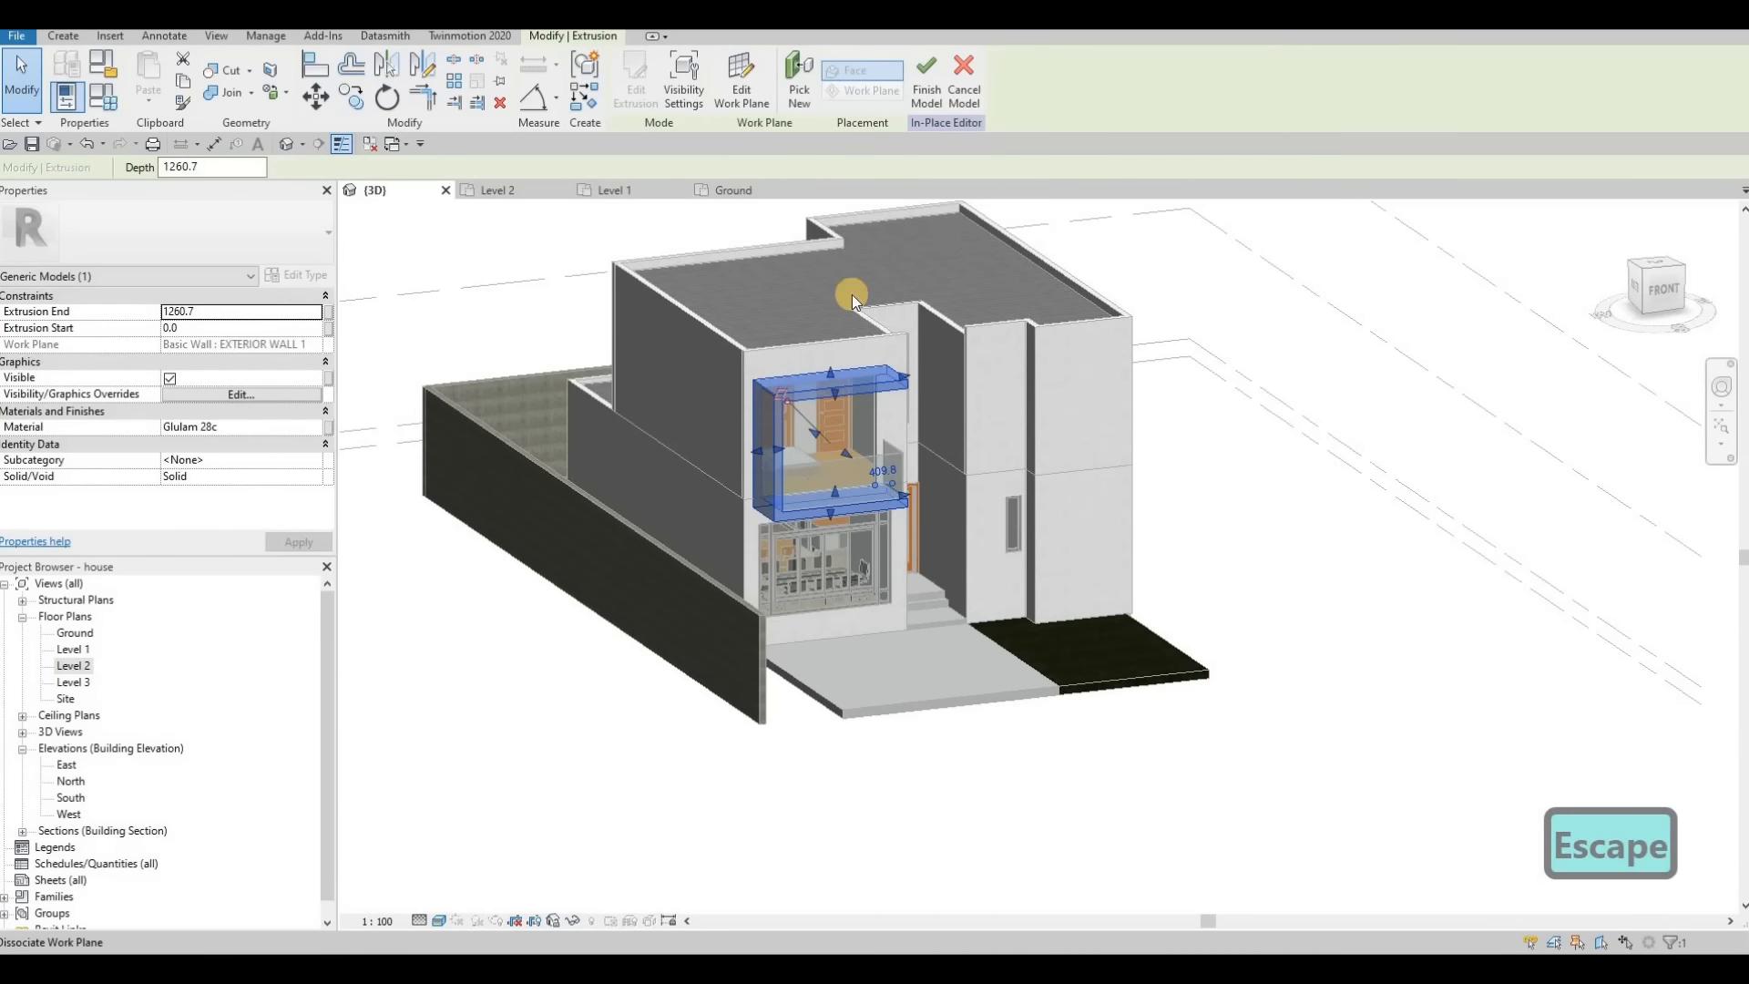
key(backslash)
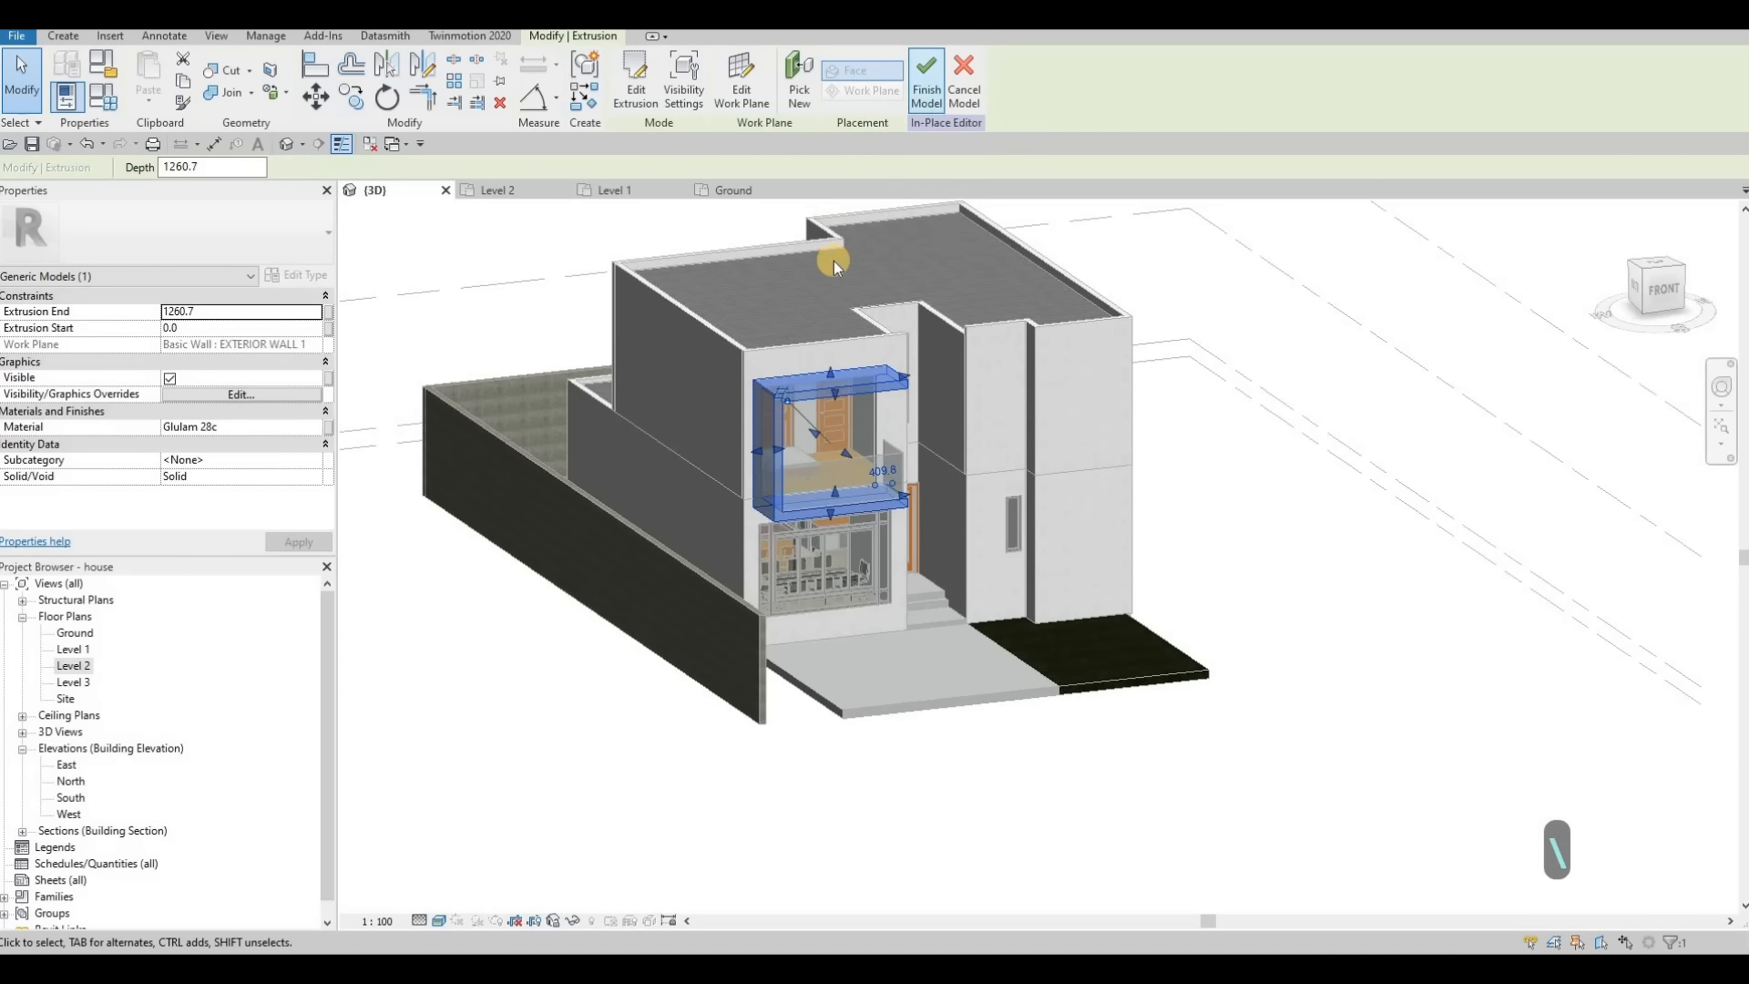
key(Delete)
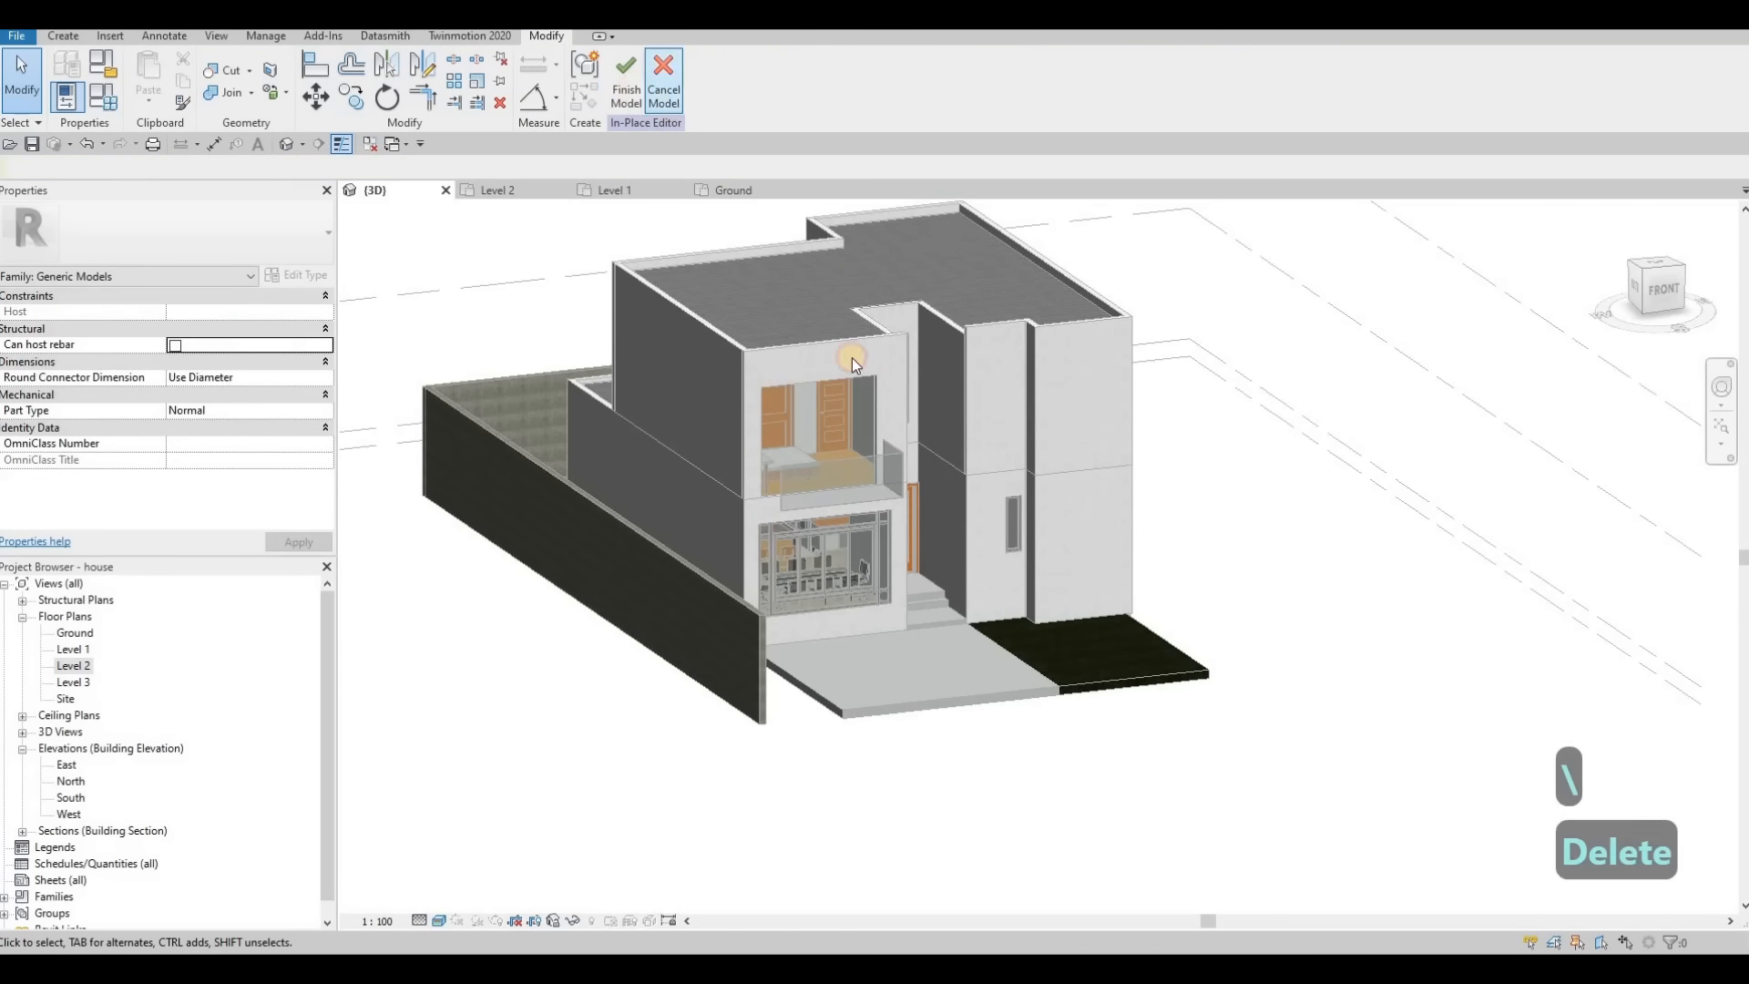
Step: Delete the front and side glass curtain walls that form the Level 2 balcony railing
click(889, 467)
key(Tab)
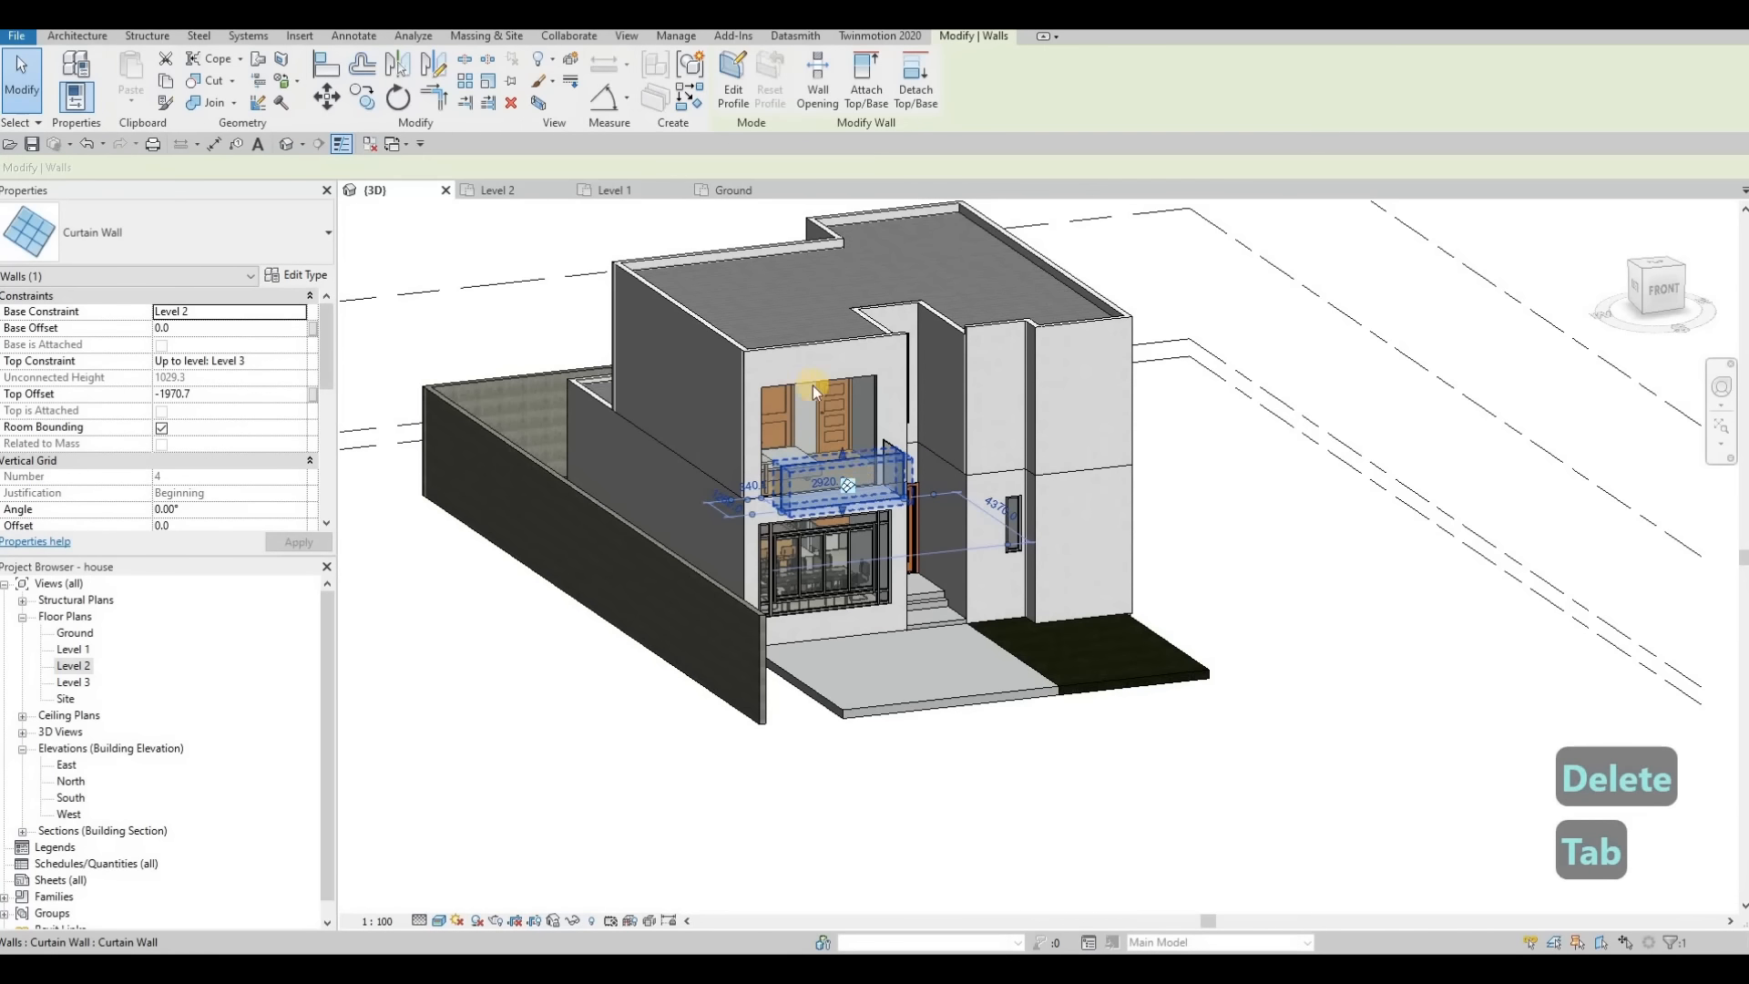
key(Delete)
key(Escape)
click(898, 452)
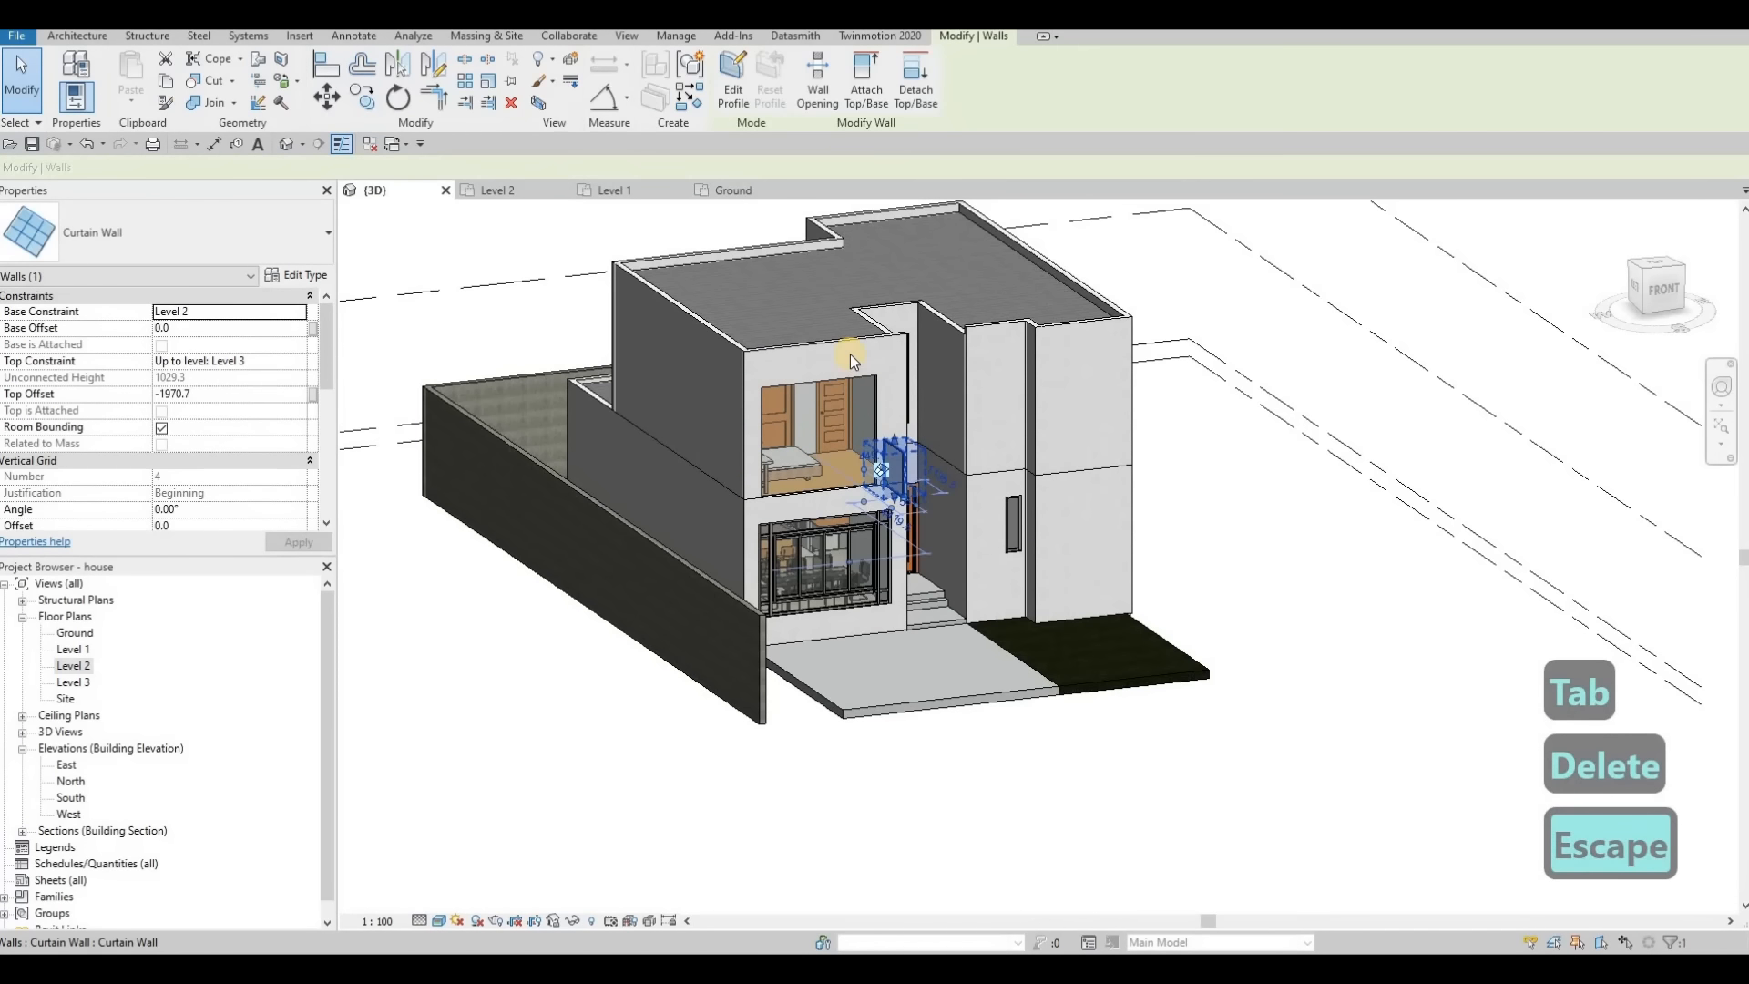
key(Delete)
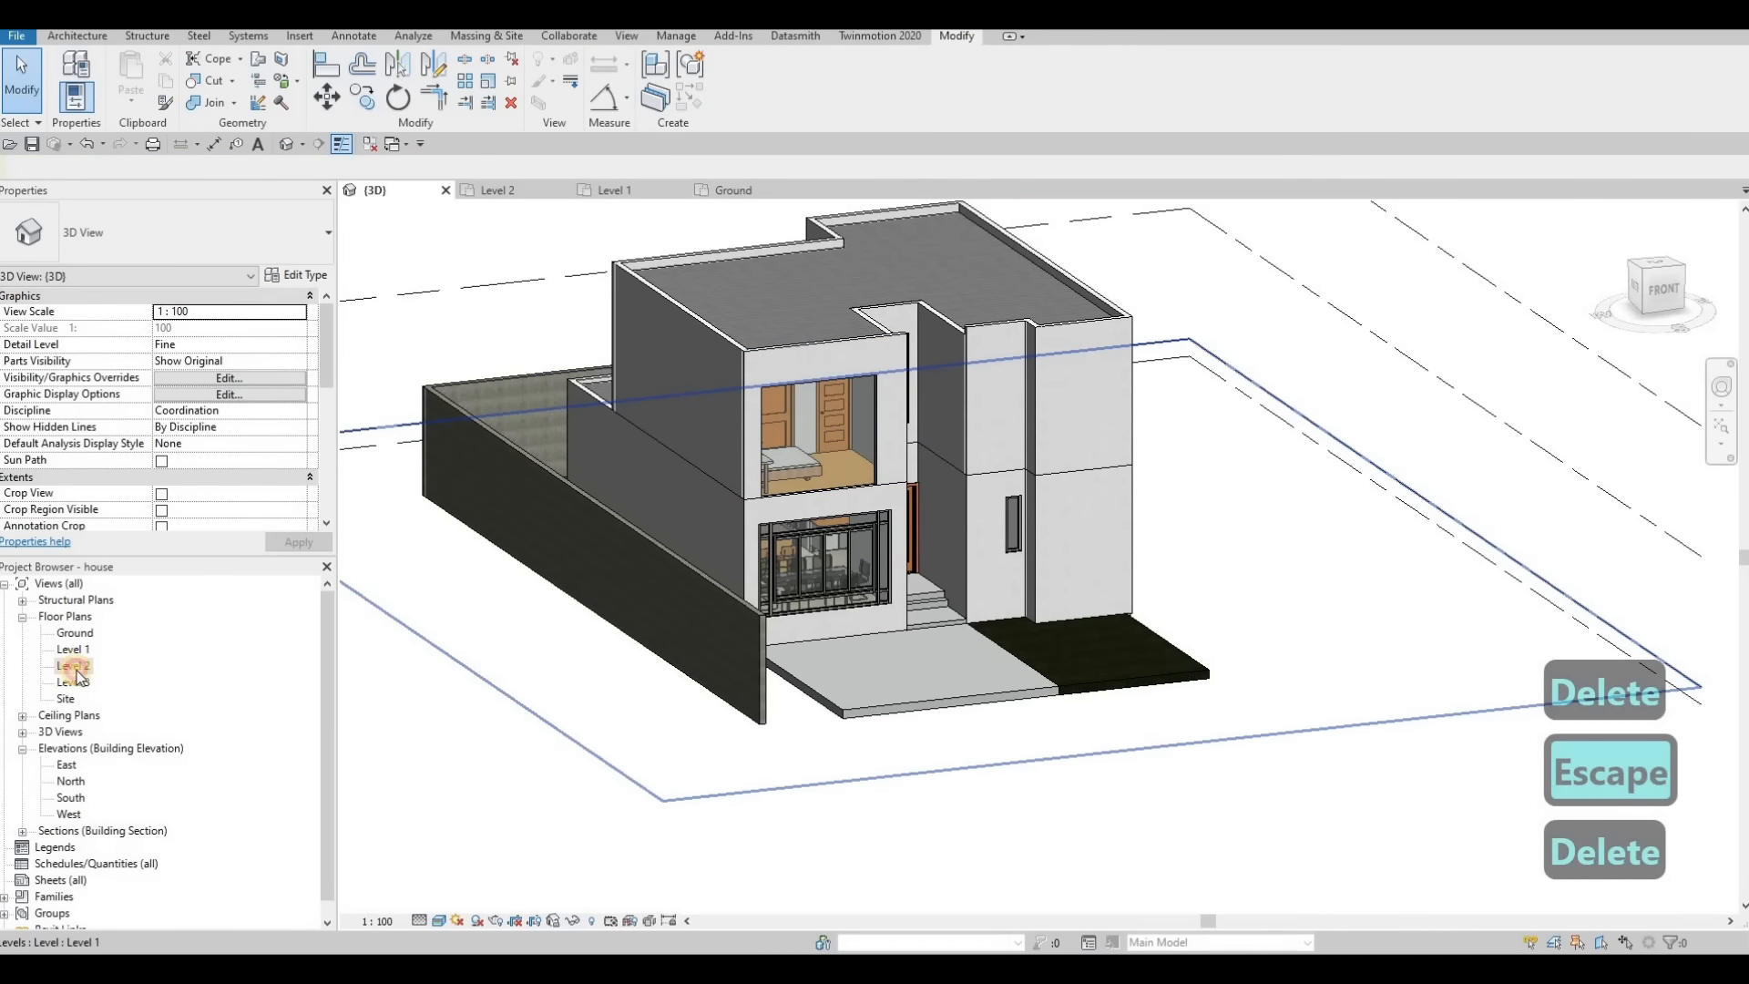
Step: Move the bedroom's front wall outward in the Level 2 plan and set its distance from grid line G to 1500 mm
double_click(77, 669)
scroll(902, 510, up, 3)
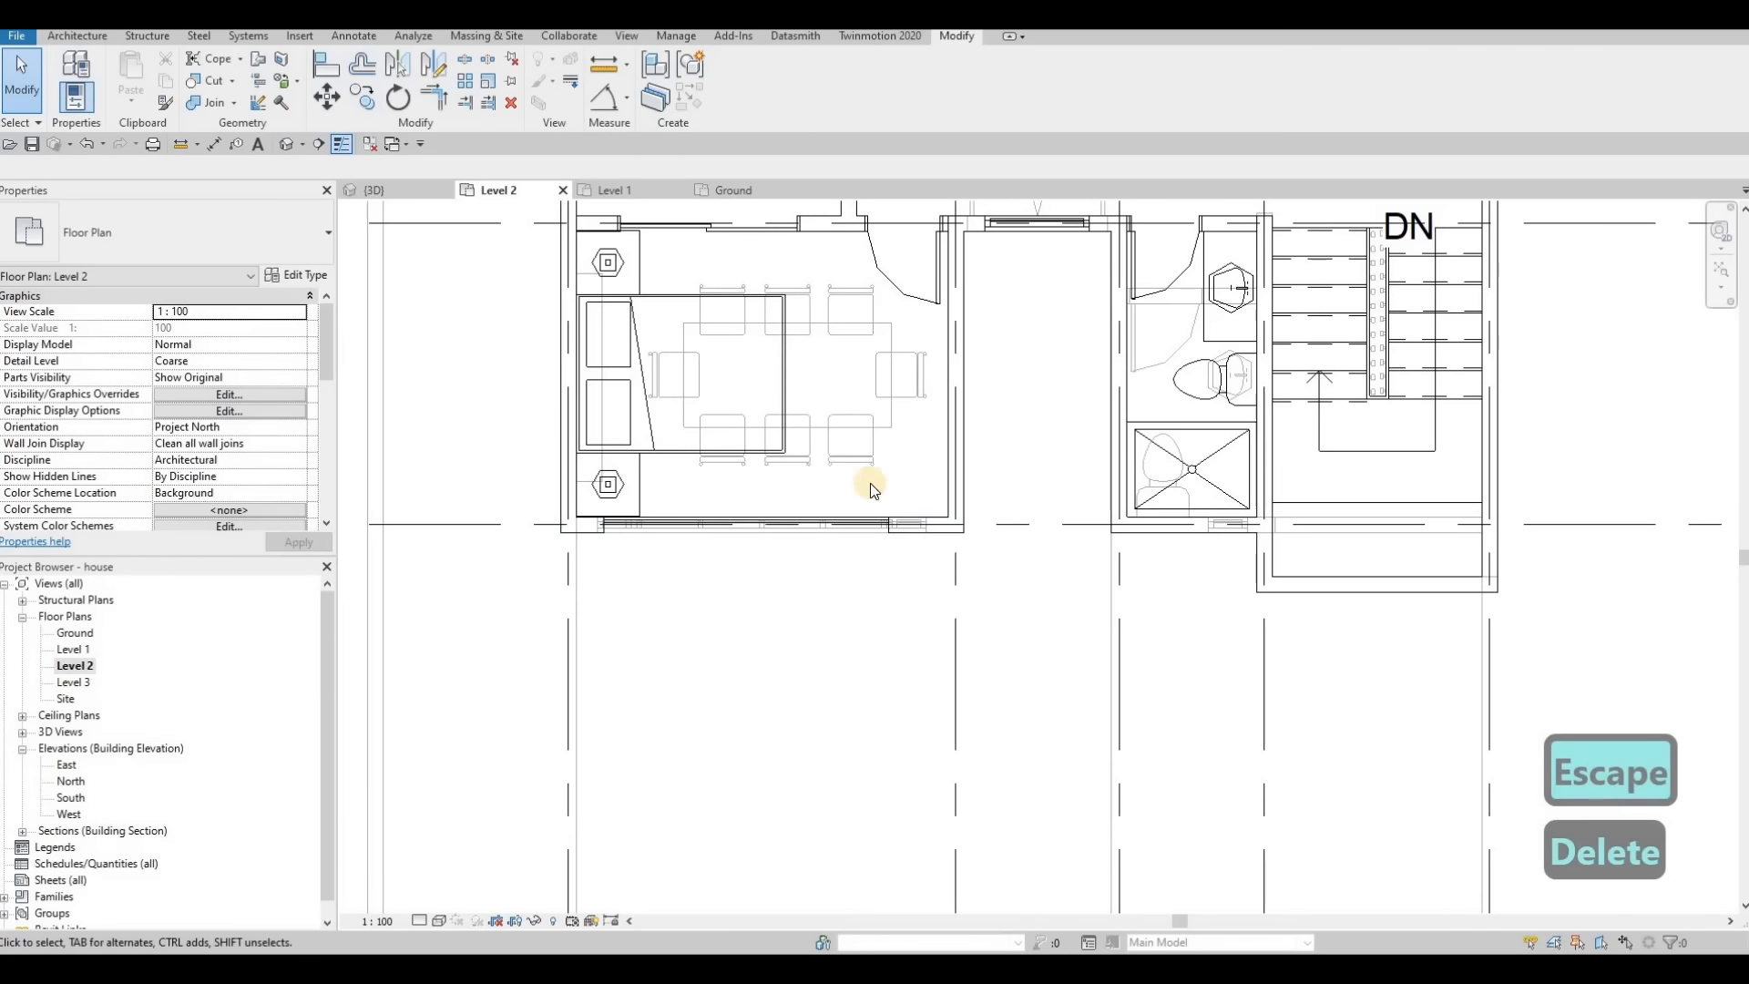
scroll(878, 437, down, 3)
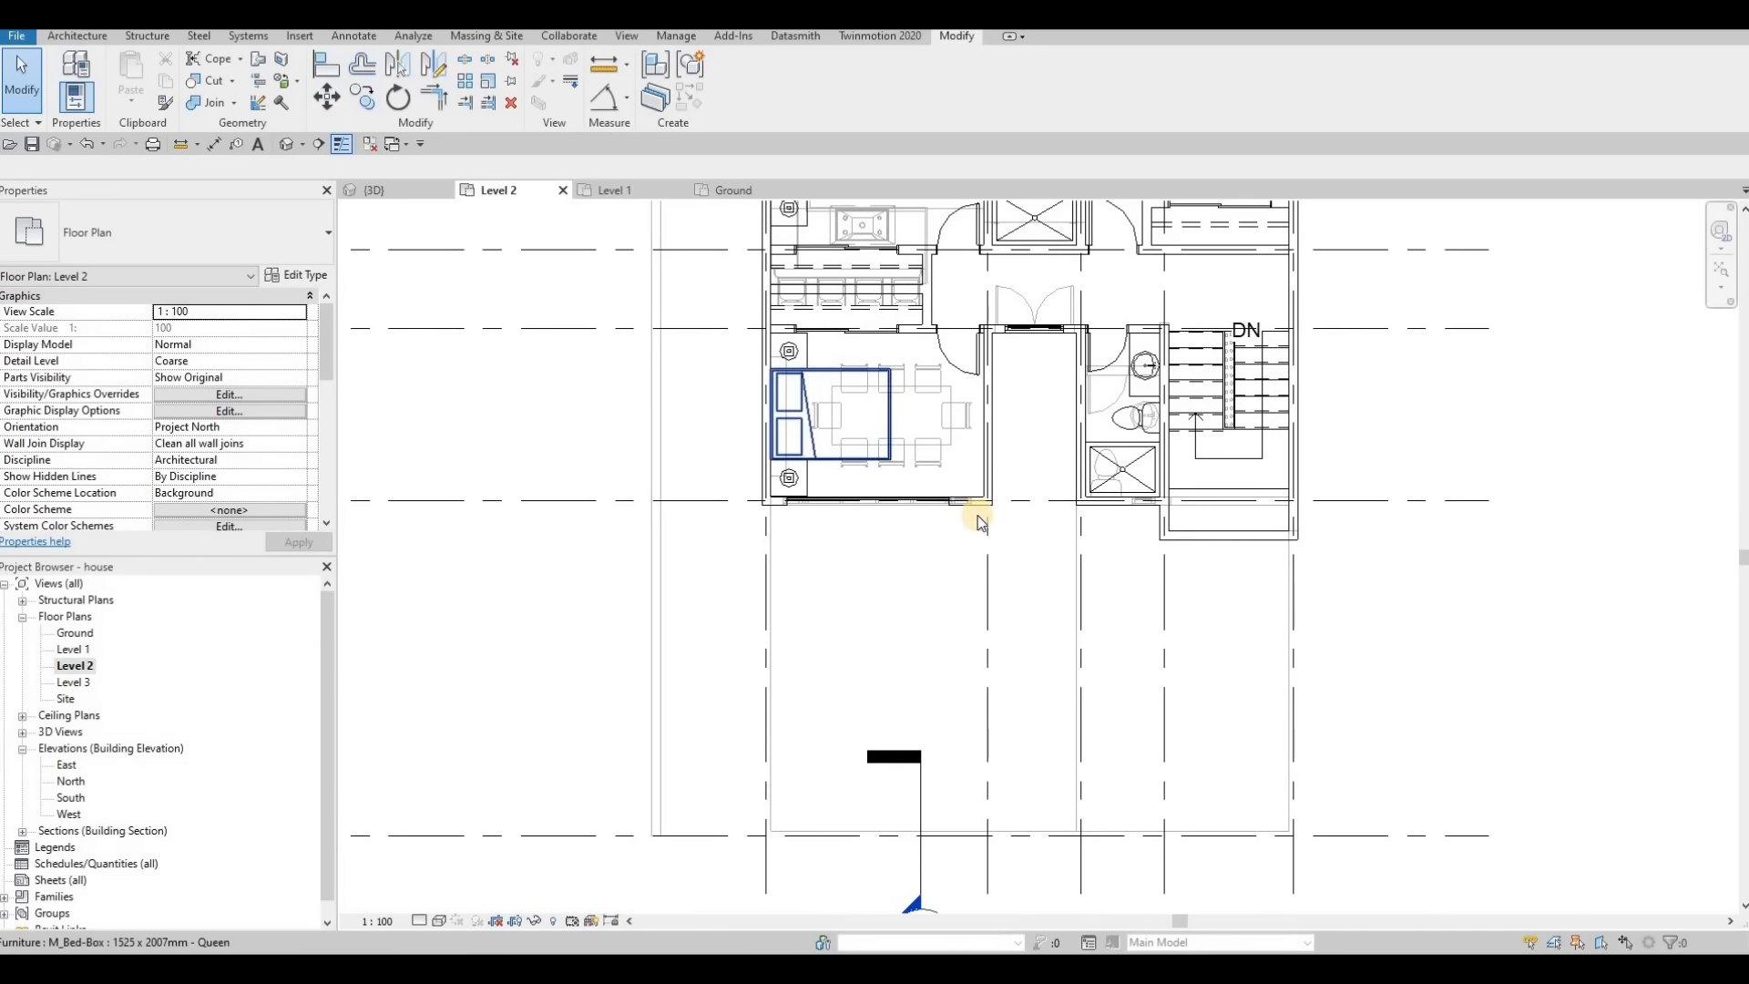
click(971, 503)
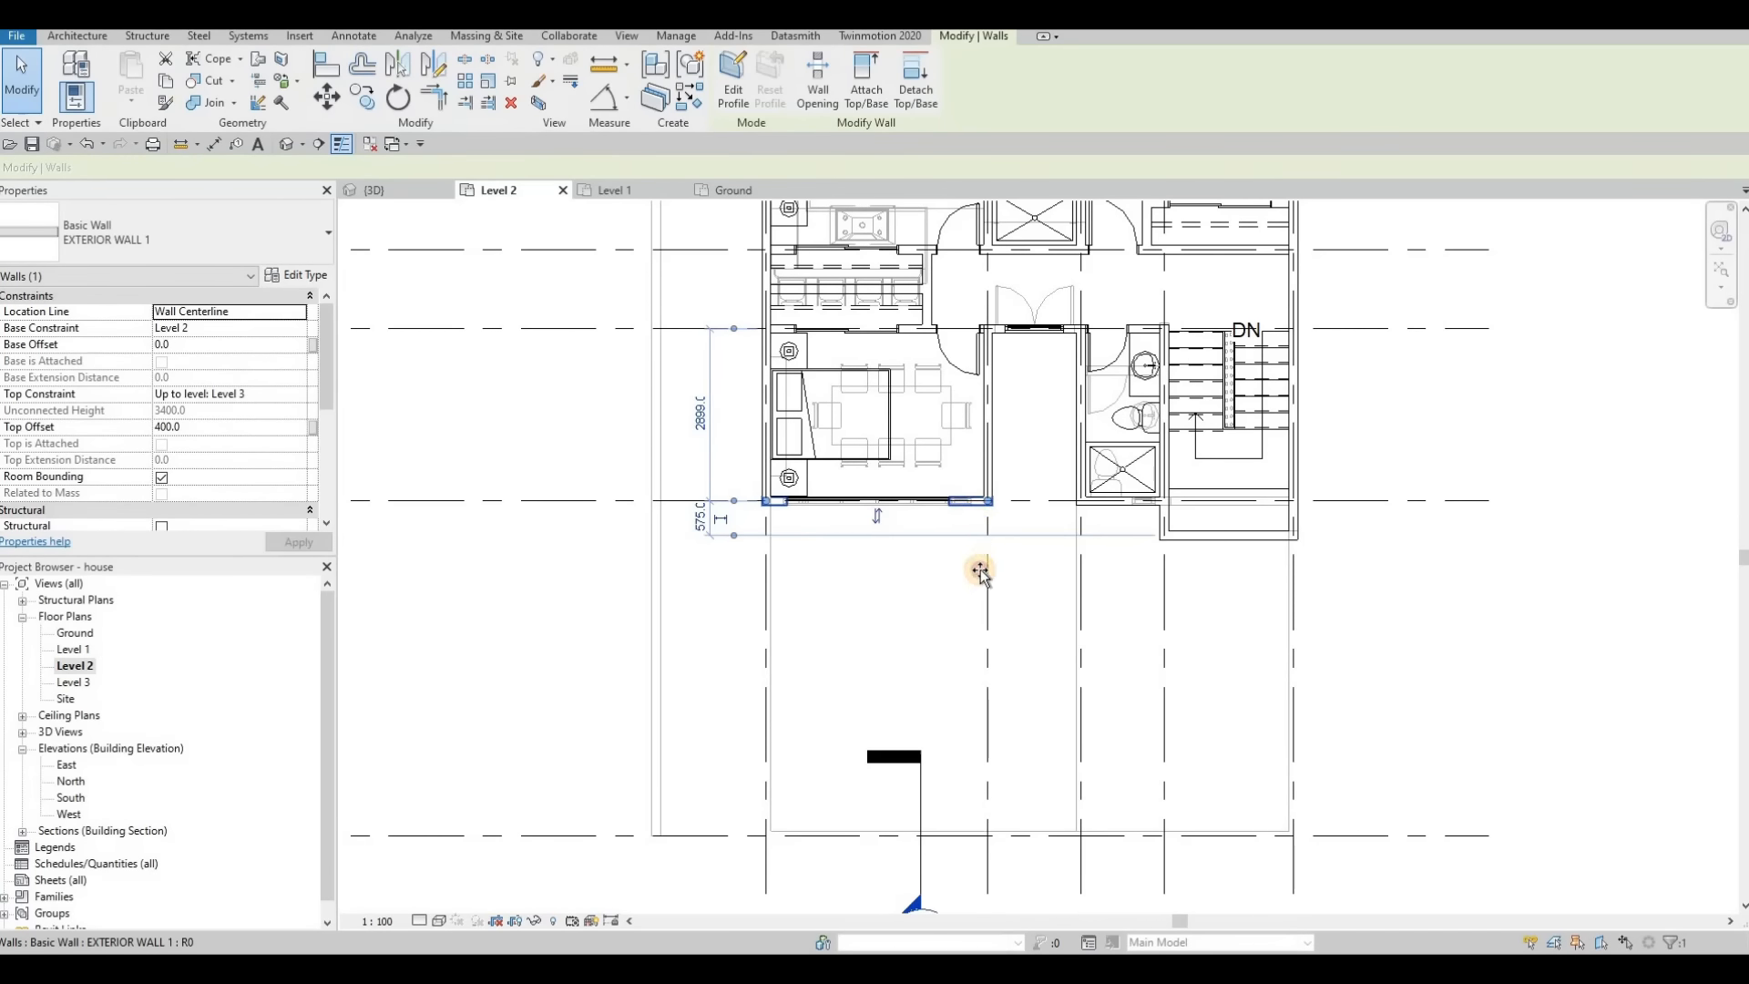
drag(980, 572, 980, 583)
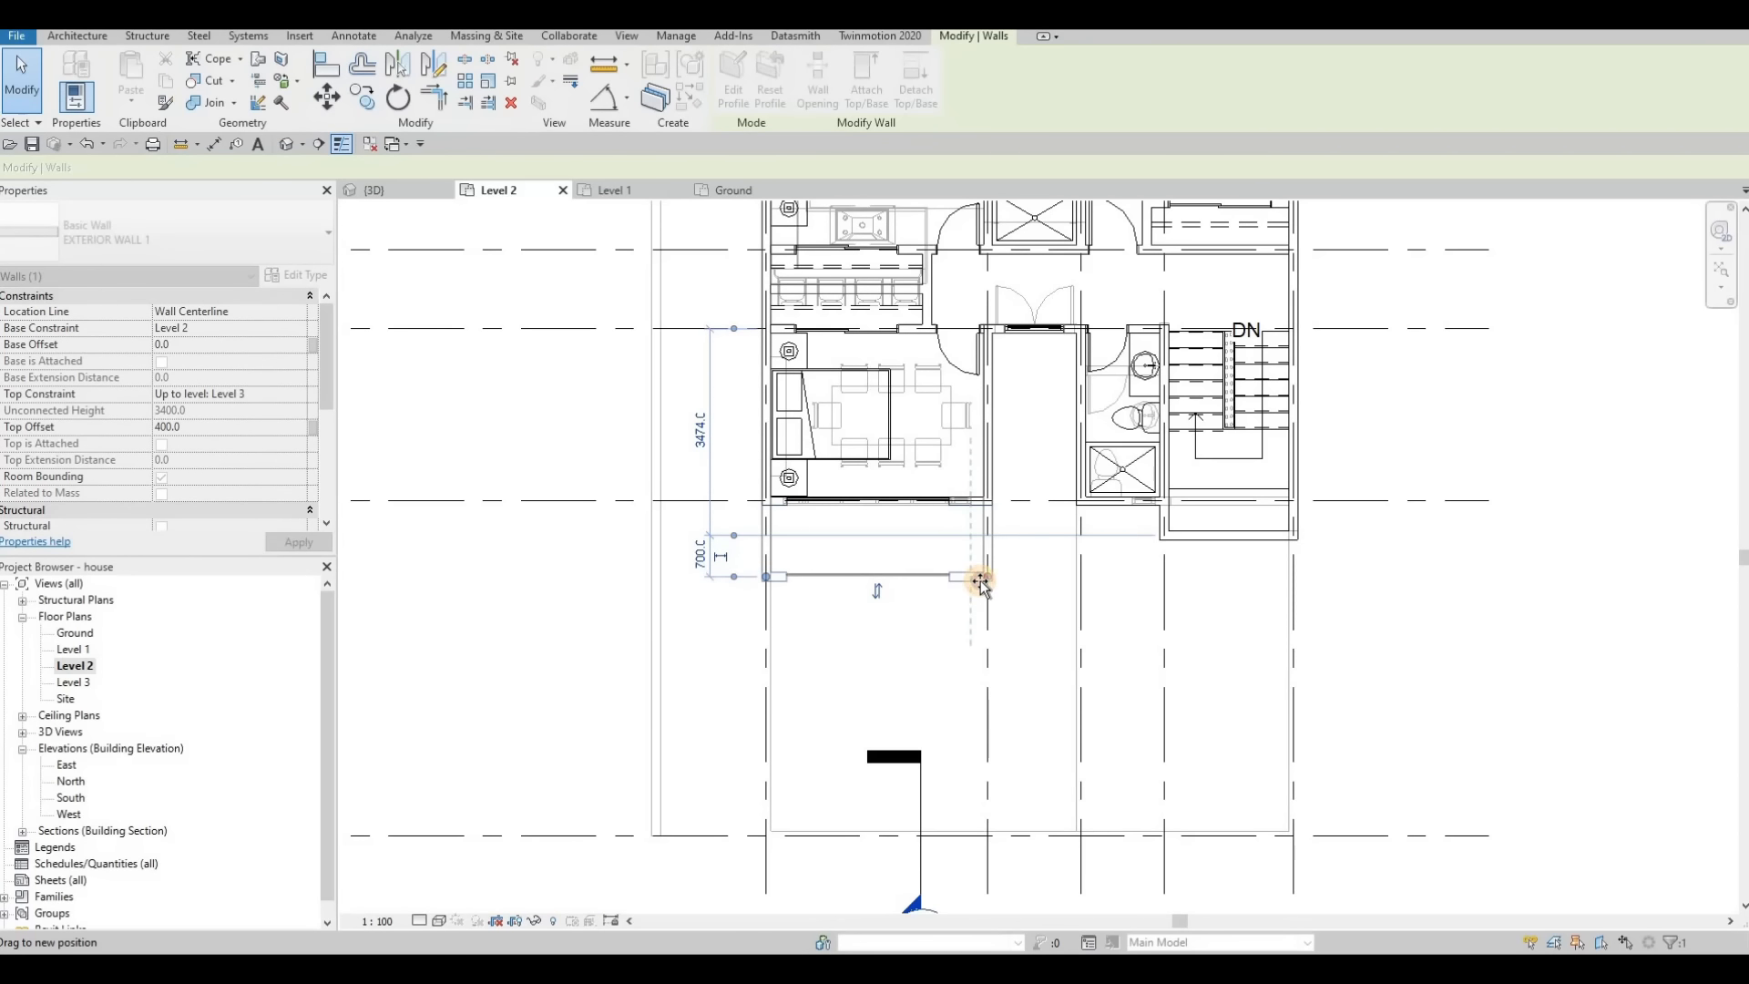
drag(754, 538, 755, 502)
click(700, 537)
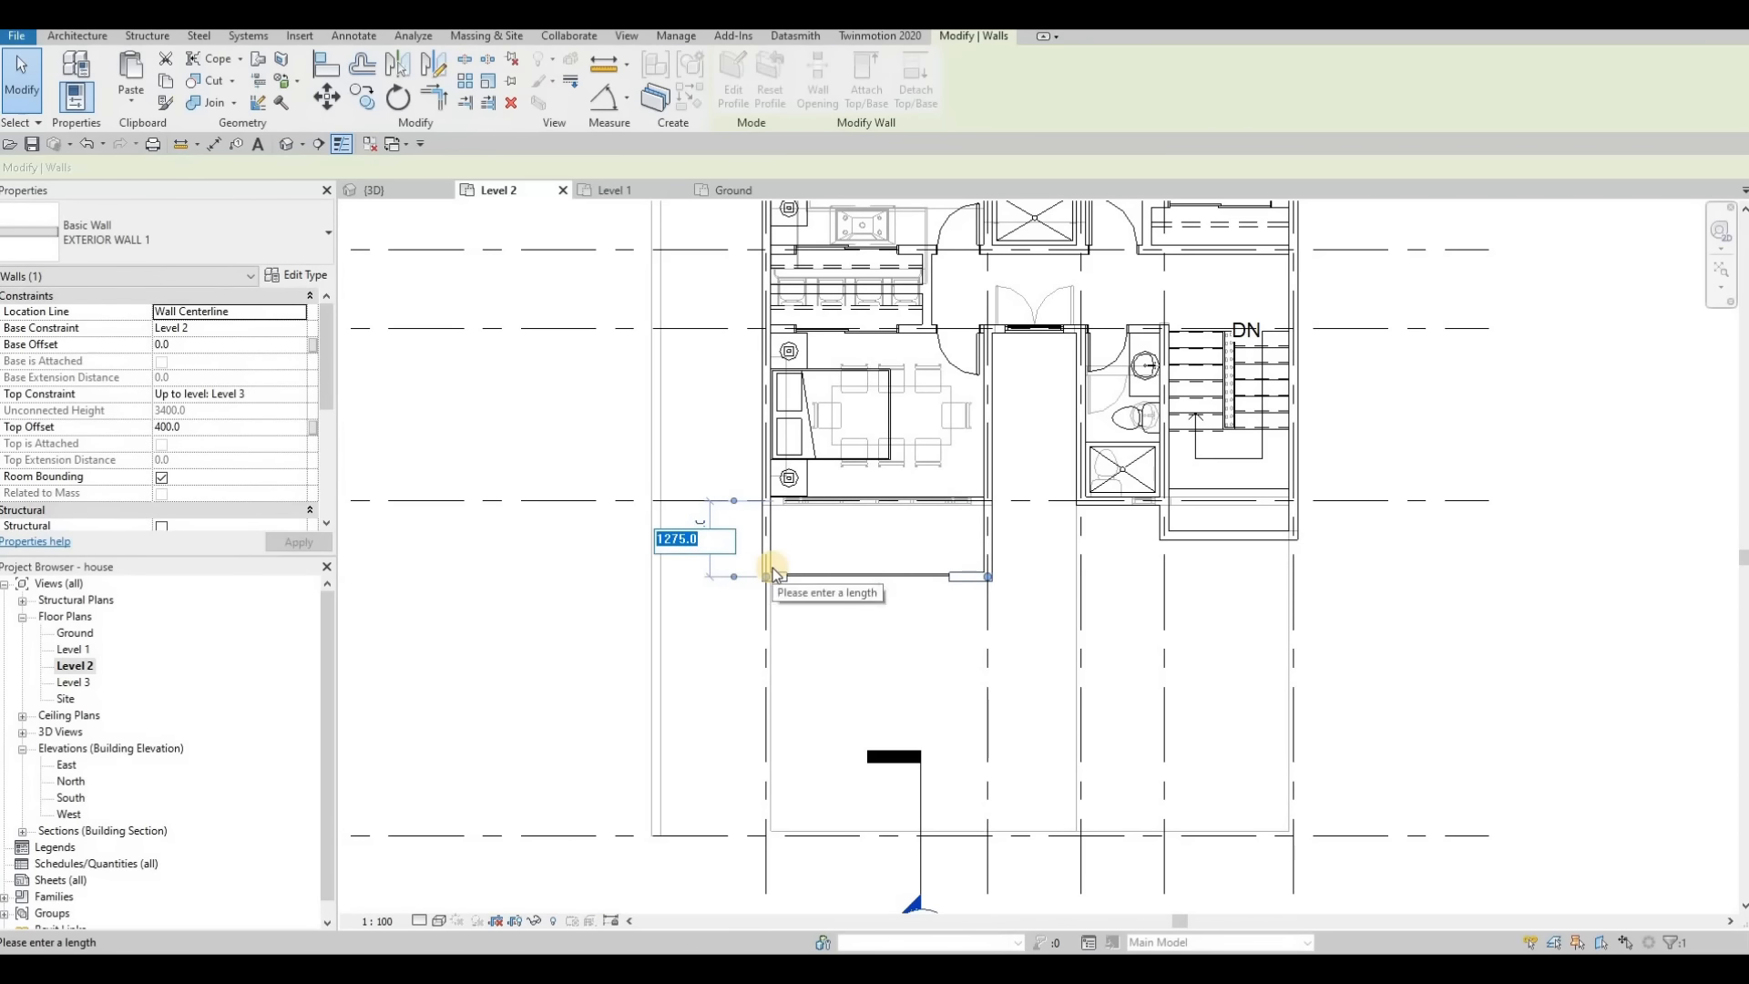
text(1500)
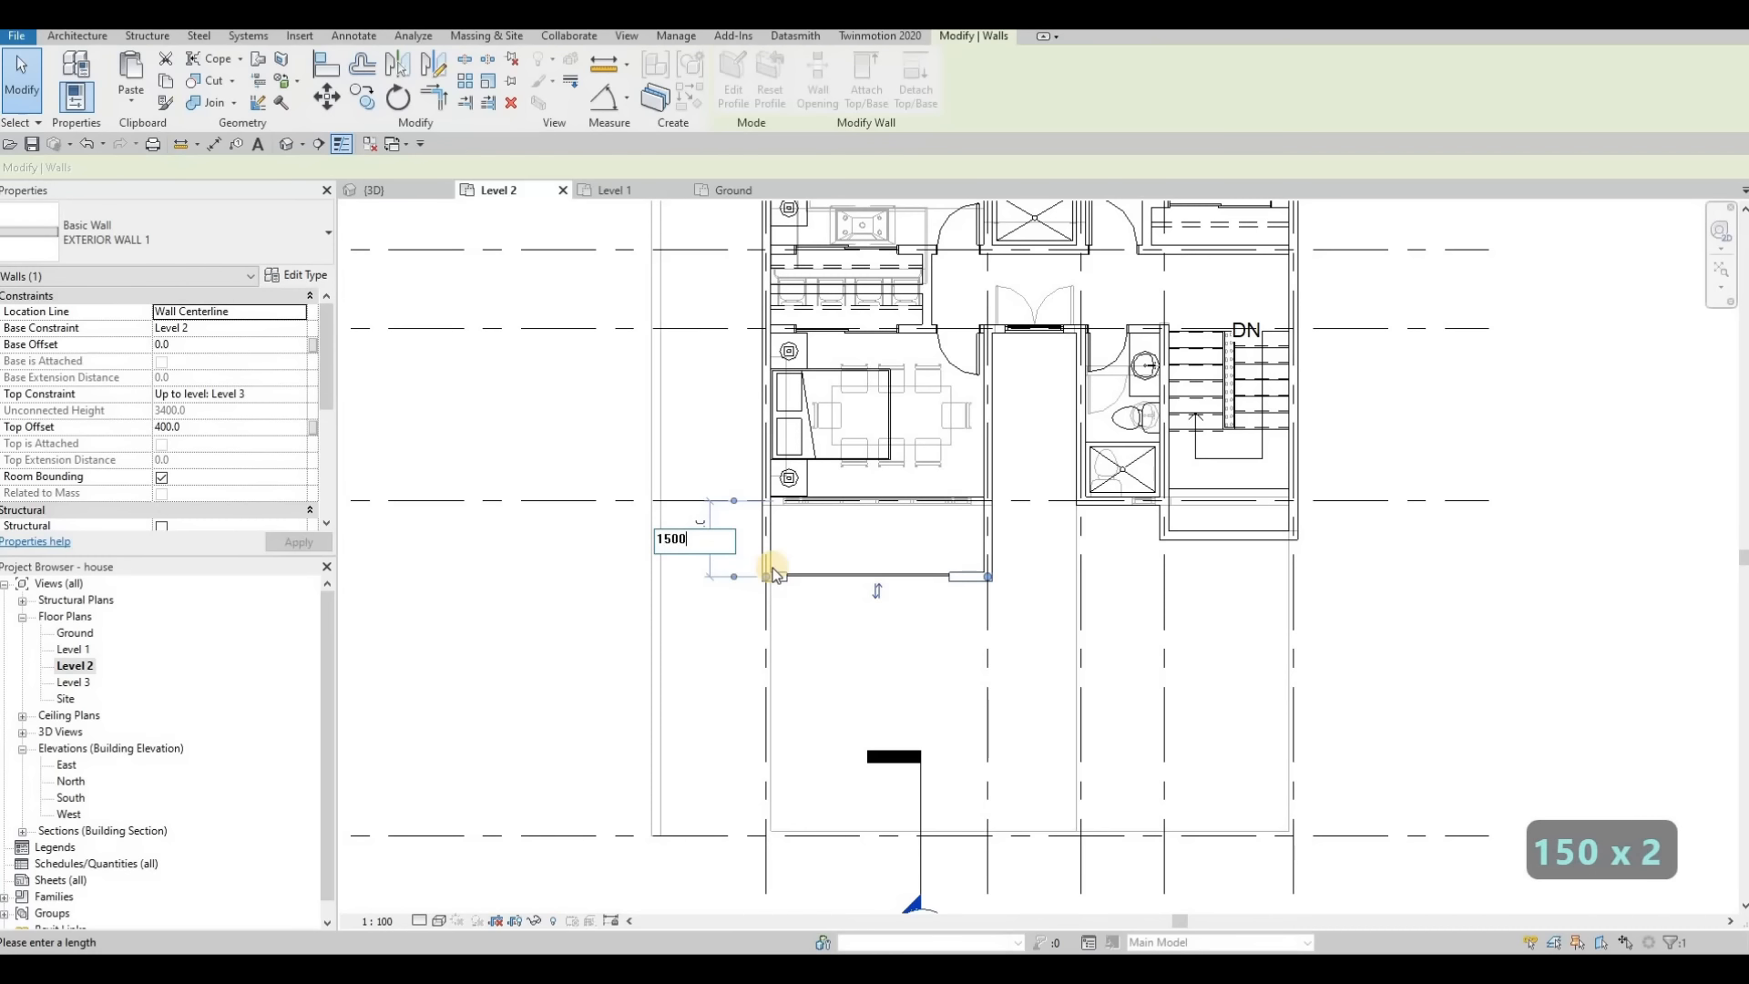
key(Return)
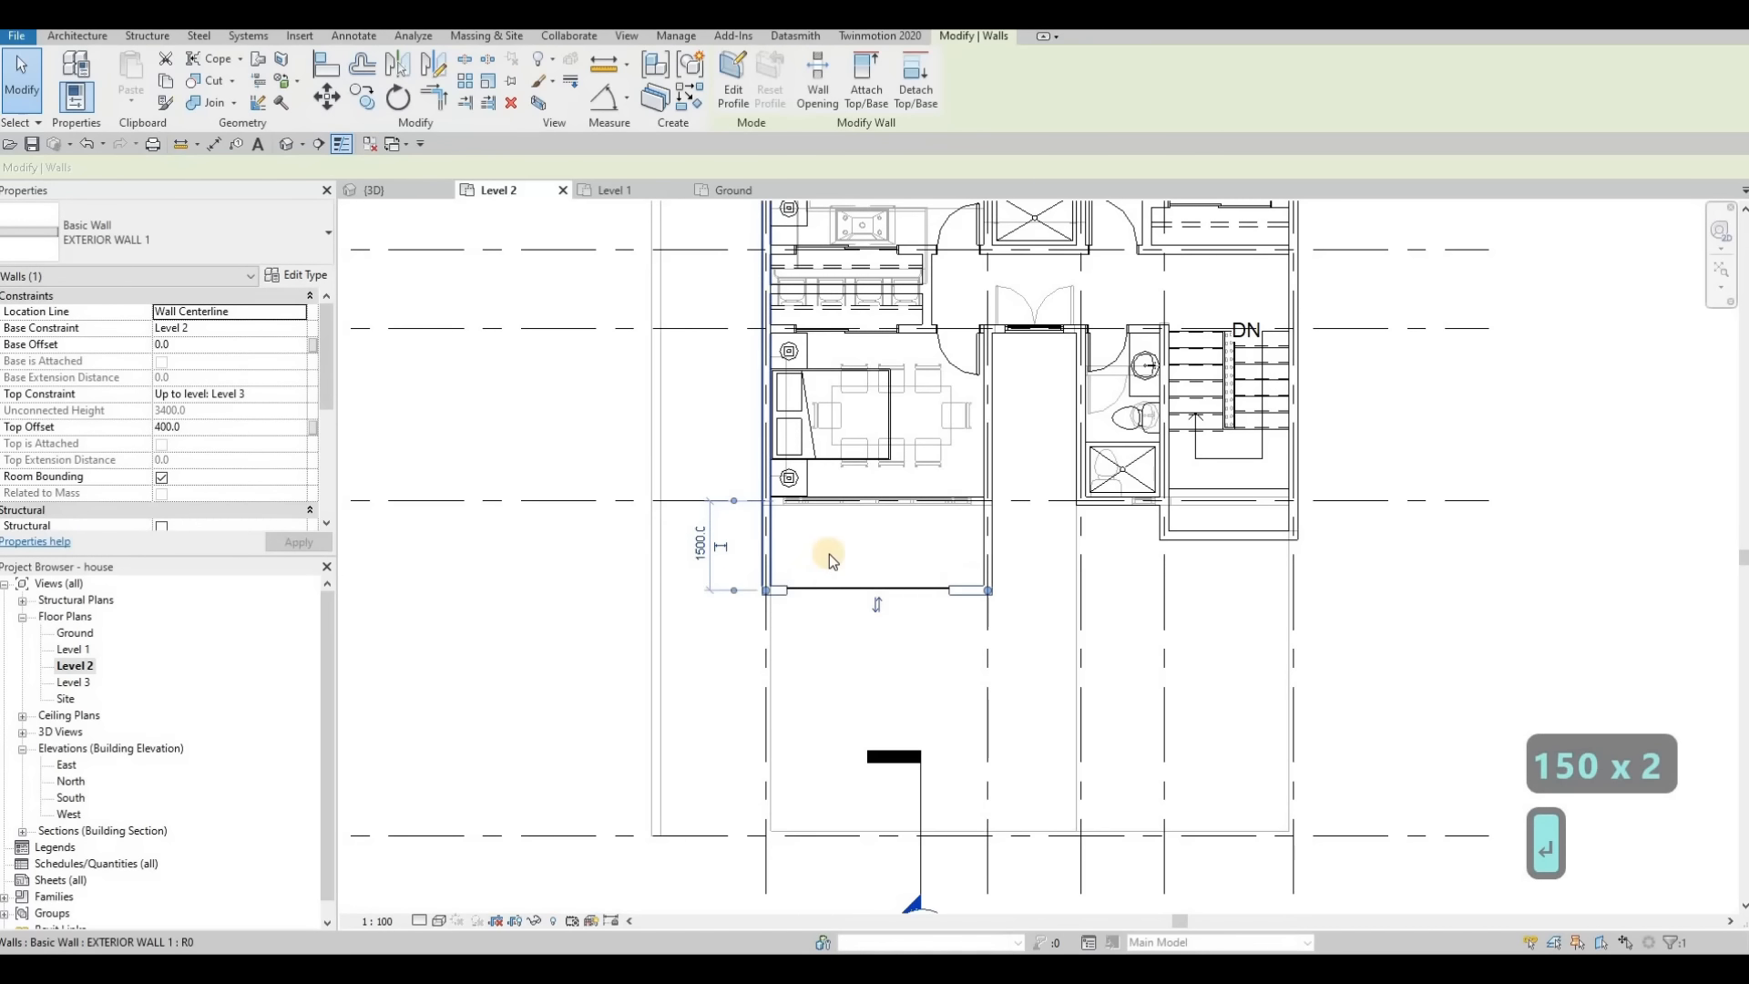
key(Escape)
key(Escape)
key(Escape)
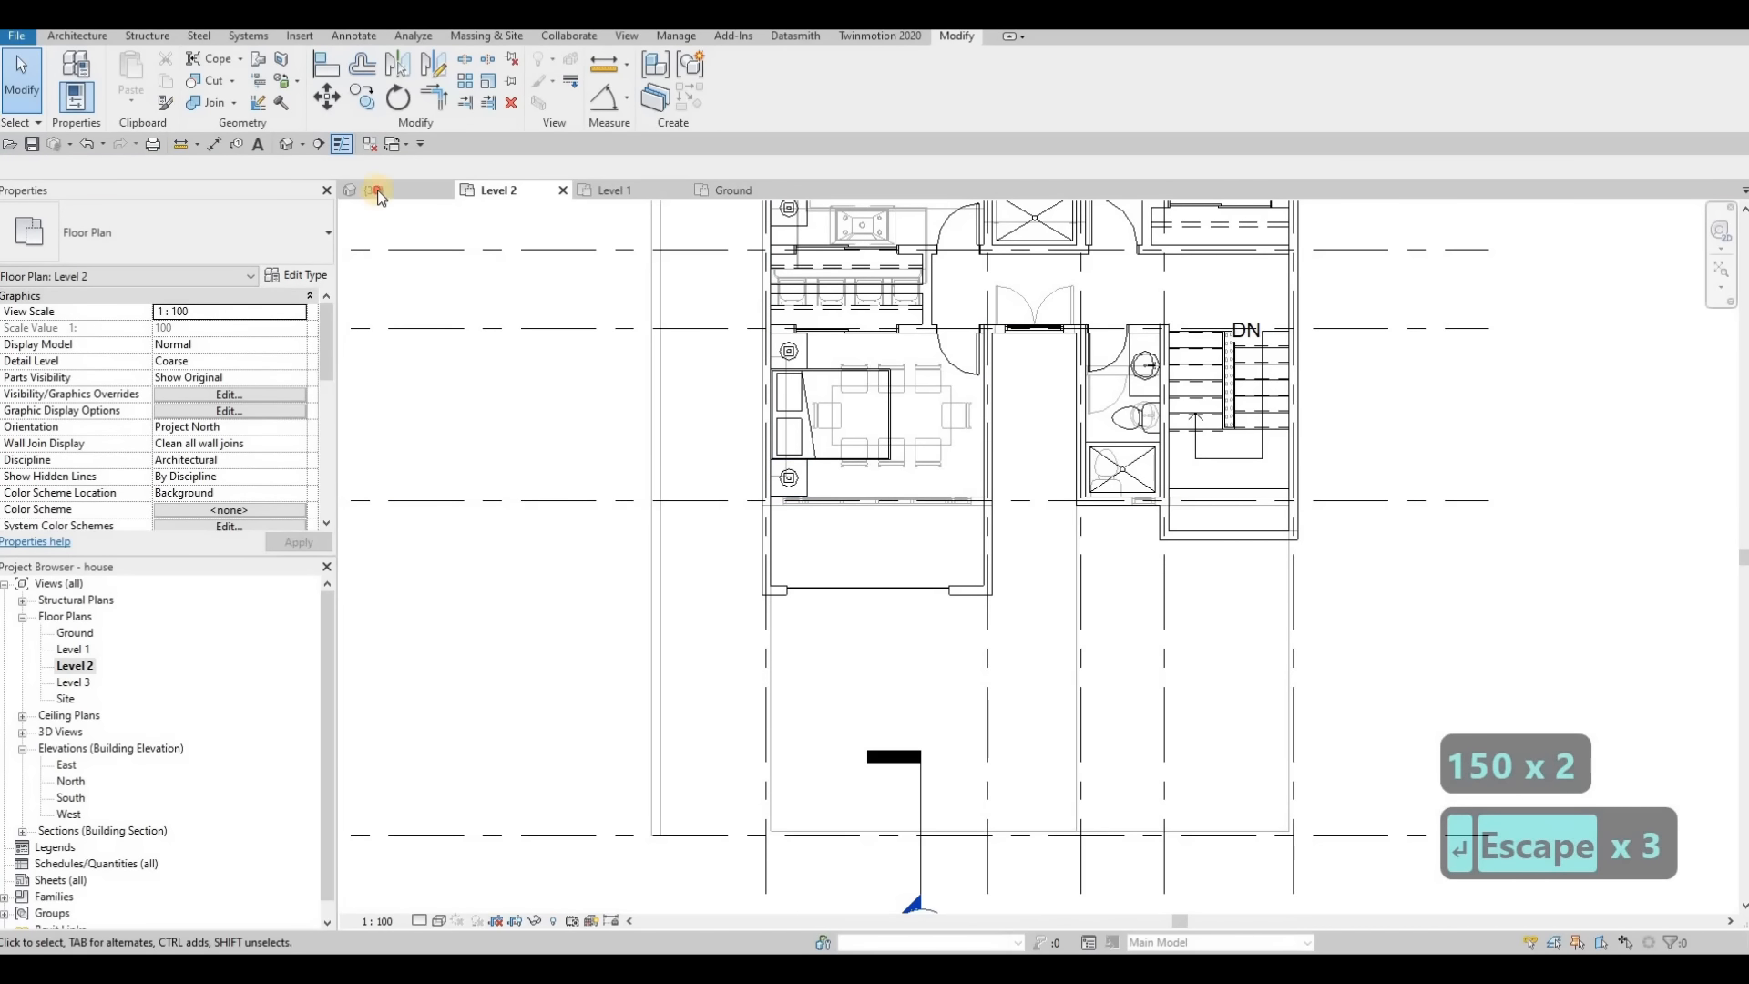
Step: Edit the Level 2 floor boundary, moving its front edge beneath the bedroom to the inner face of the front wall, and finish
key(Escape)
shift+middle_drag(1101, 401, 811, 500)
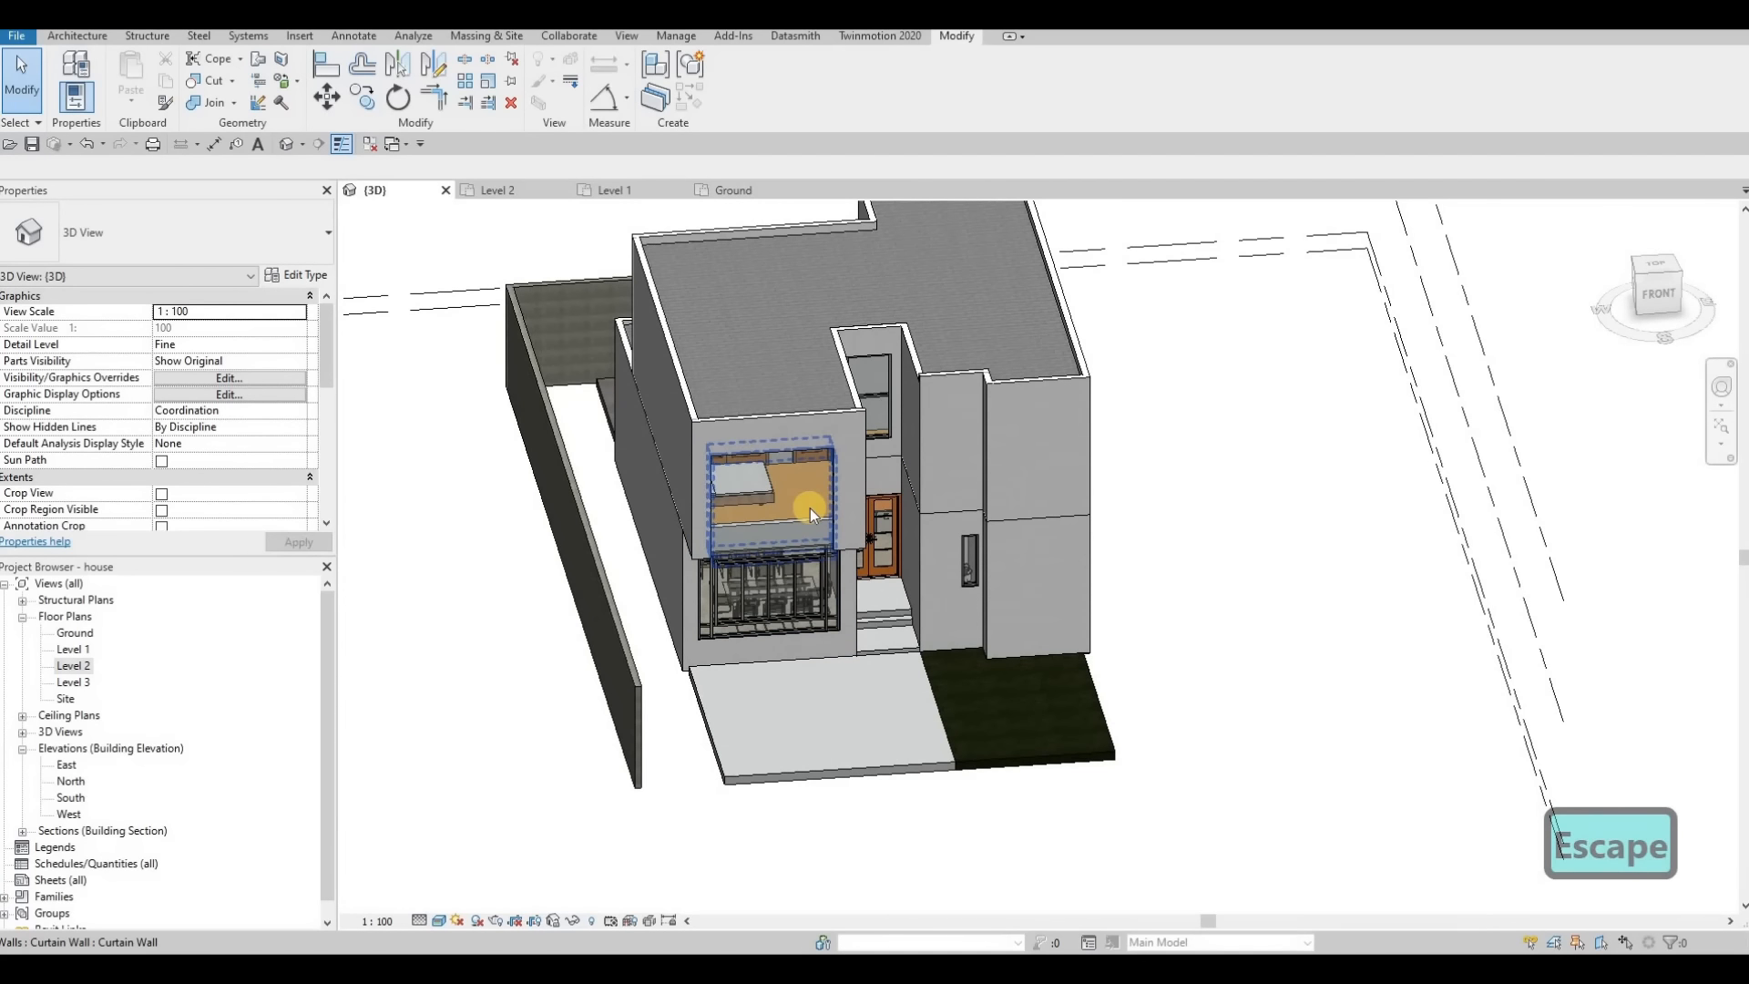
key(Tab)
key(Tab)
click(811, 508)
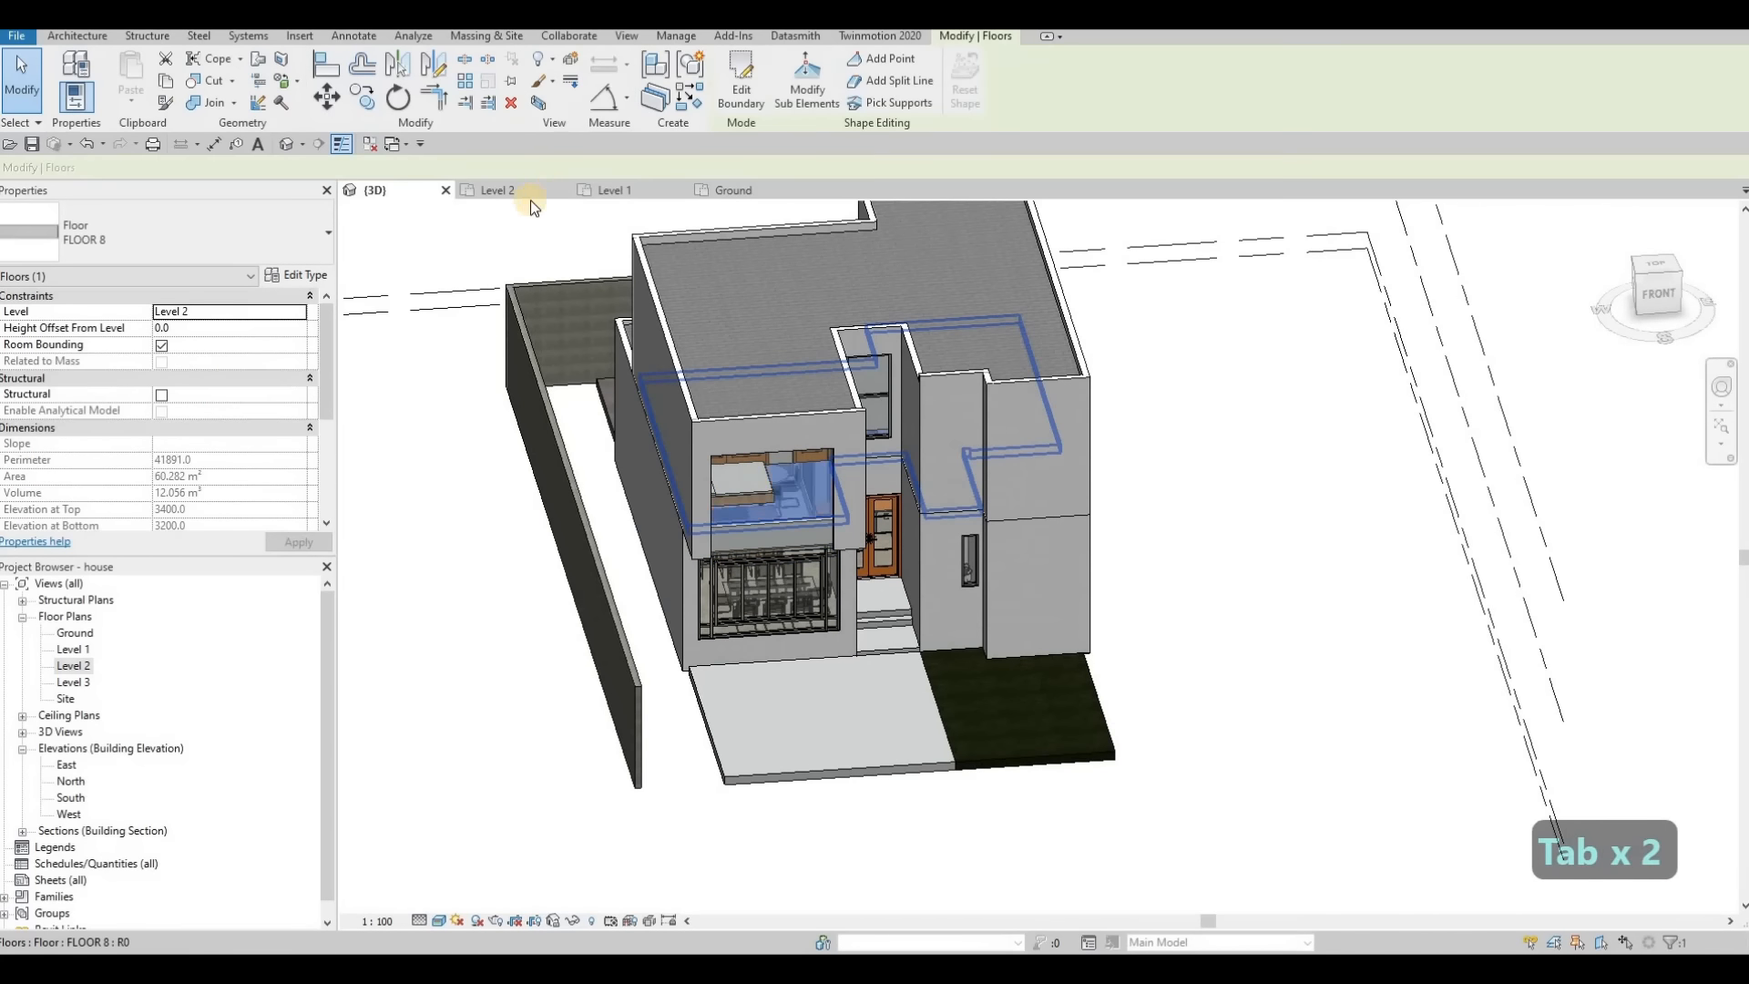
click(743, 89)
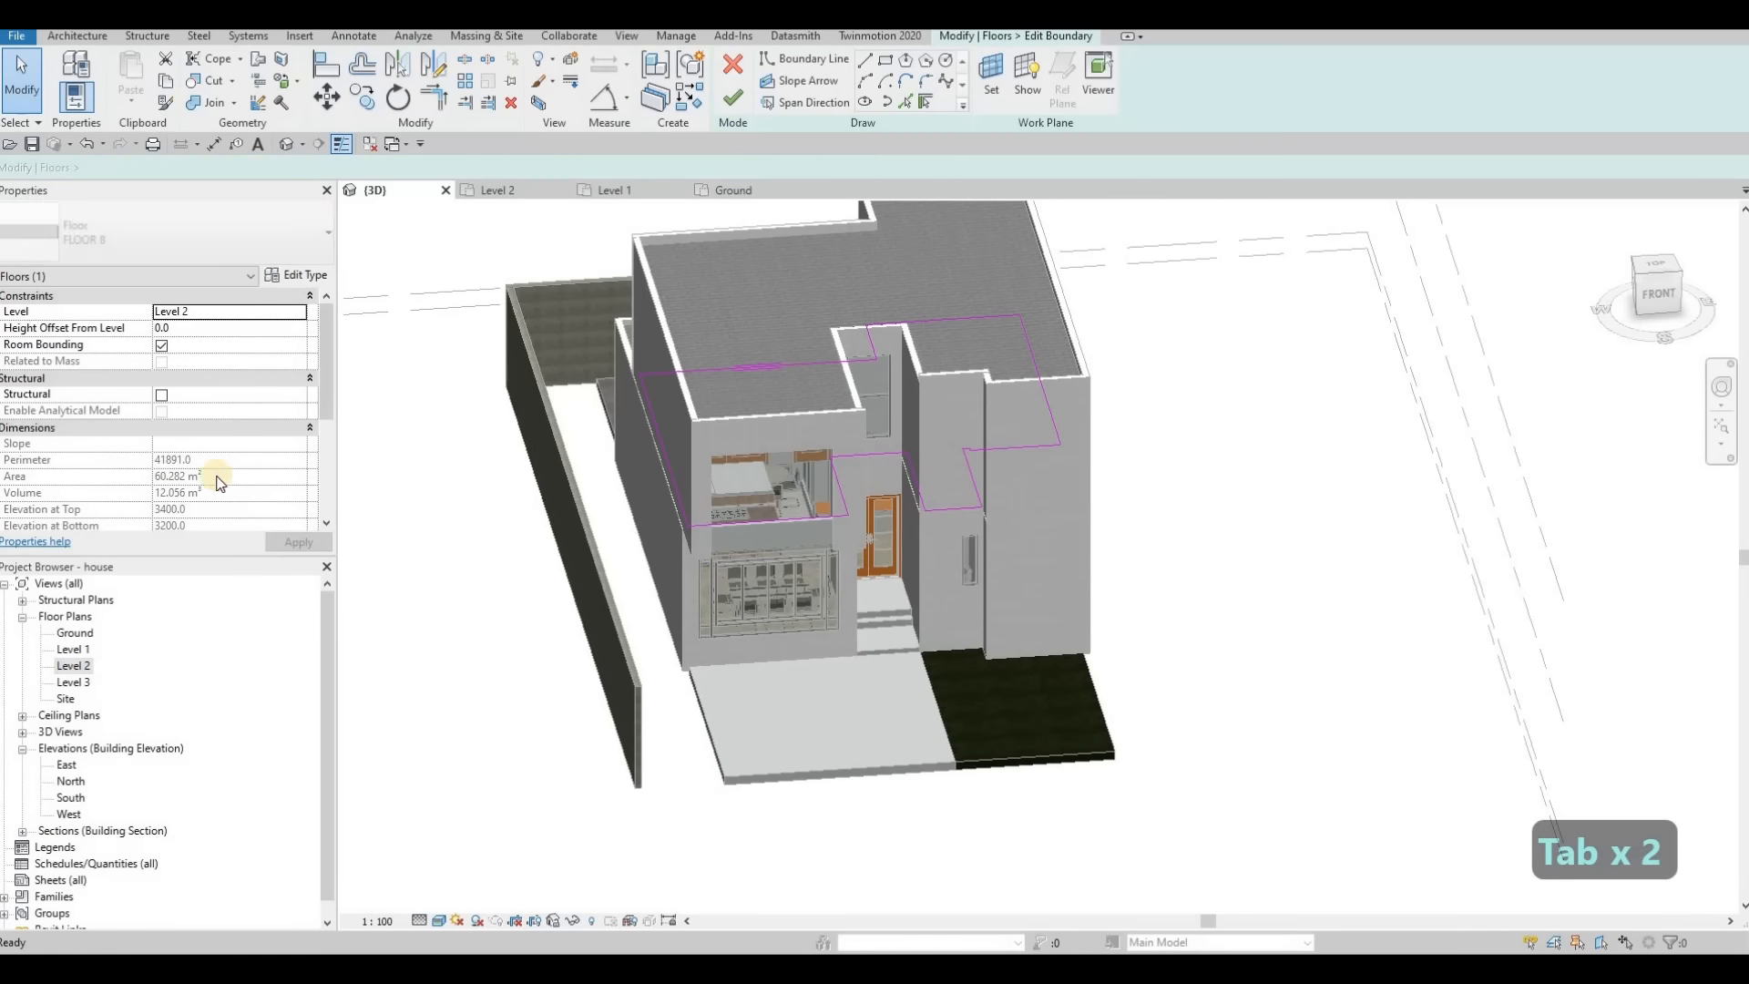
key(ctrl+Tab)
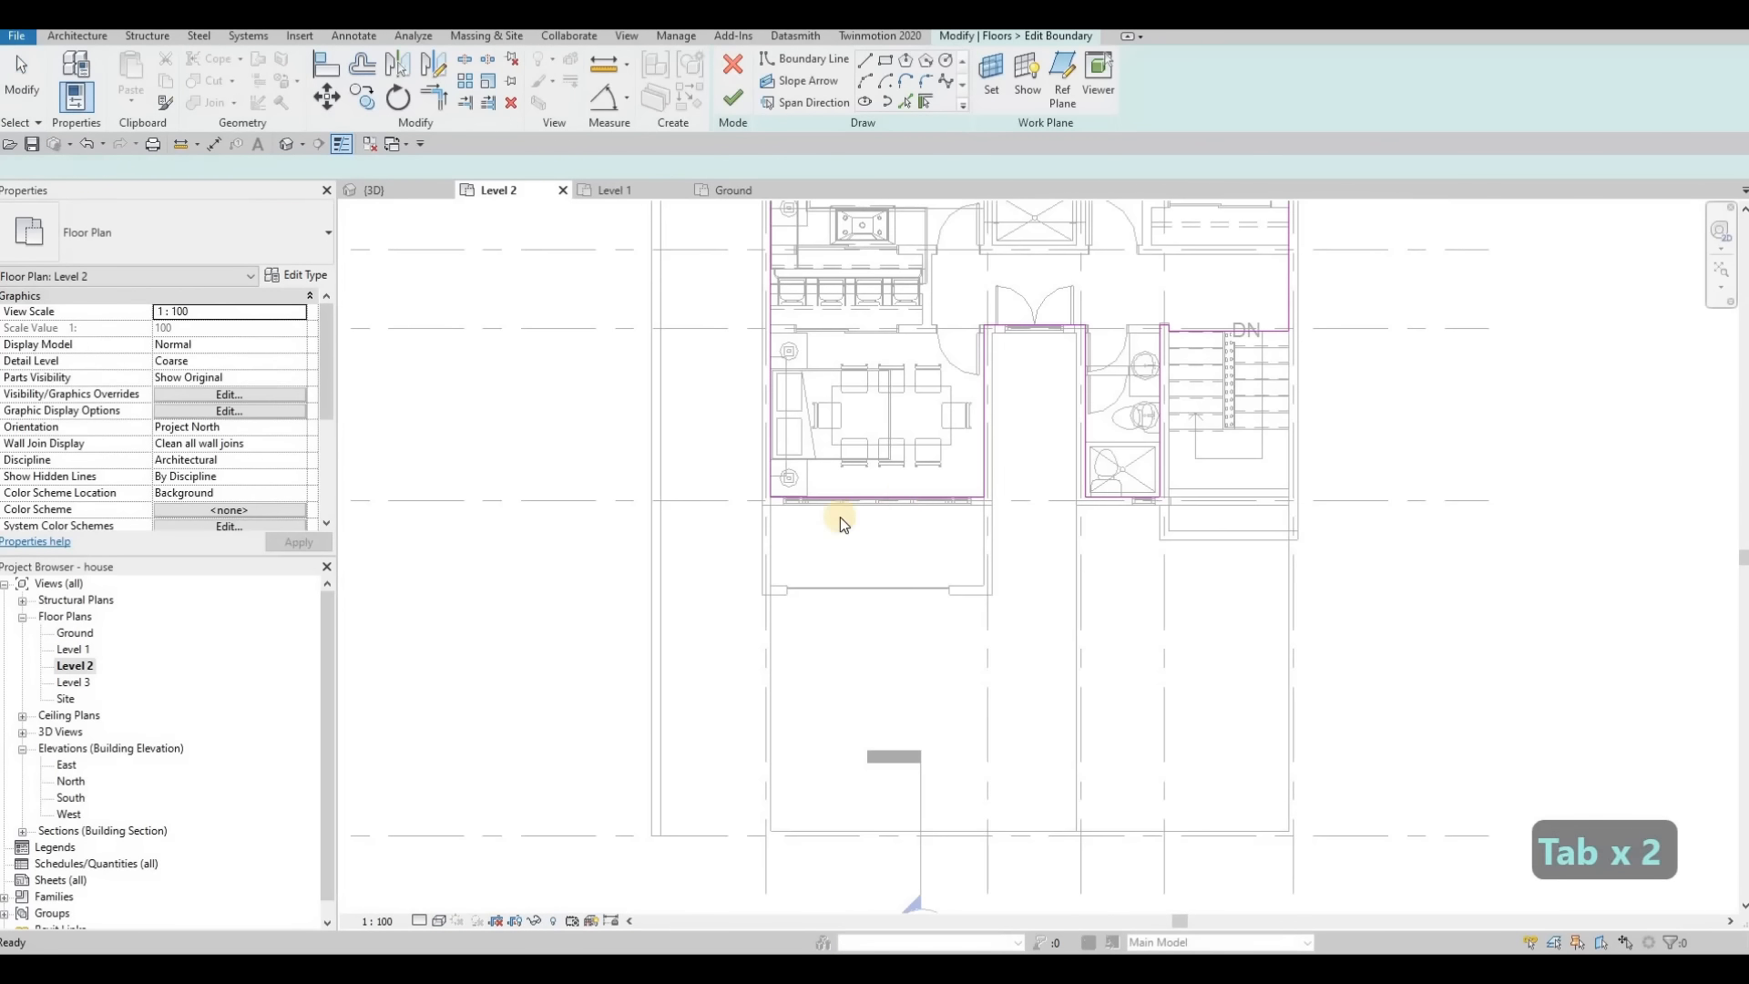
click(860, 491)
scroll(873, 500, up, 3)
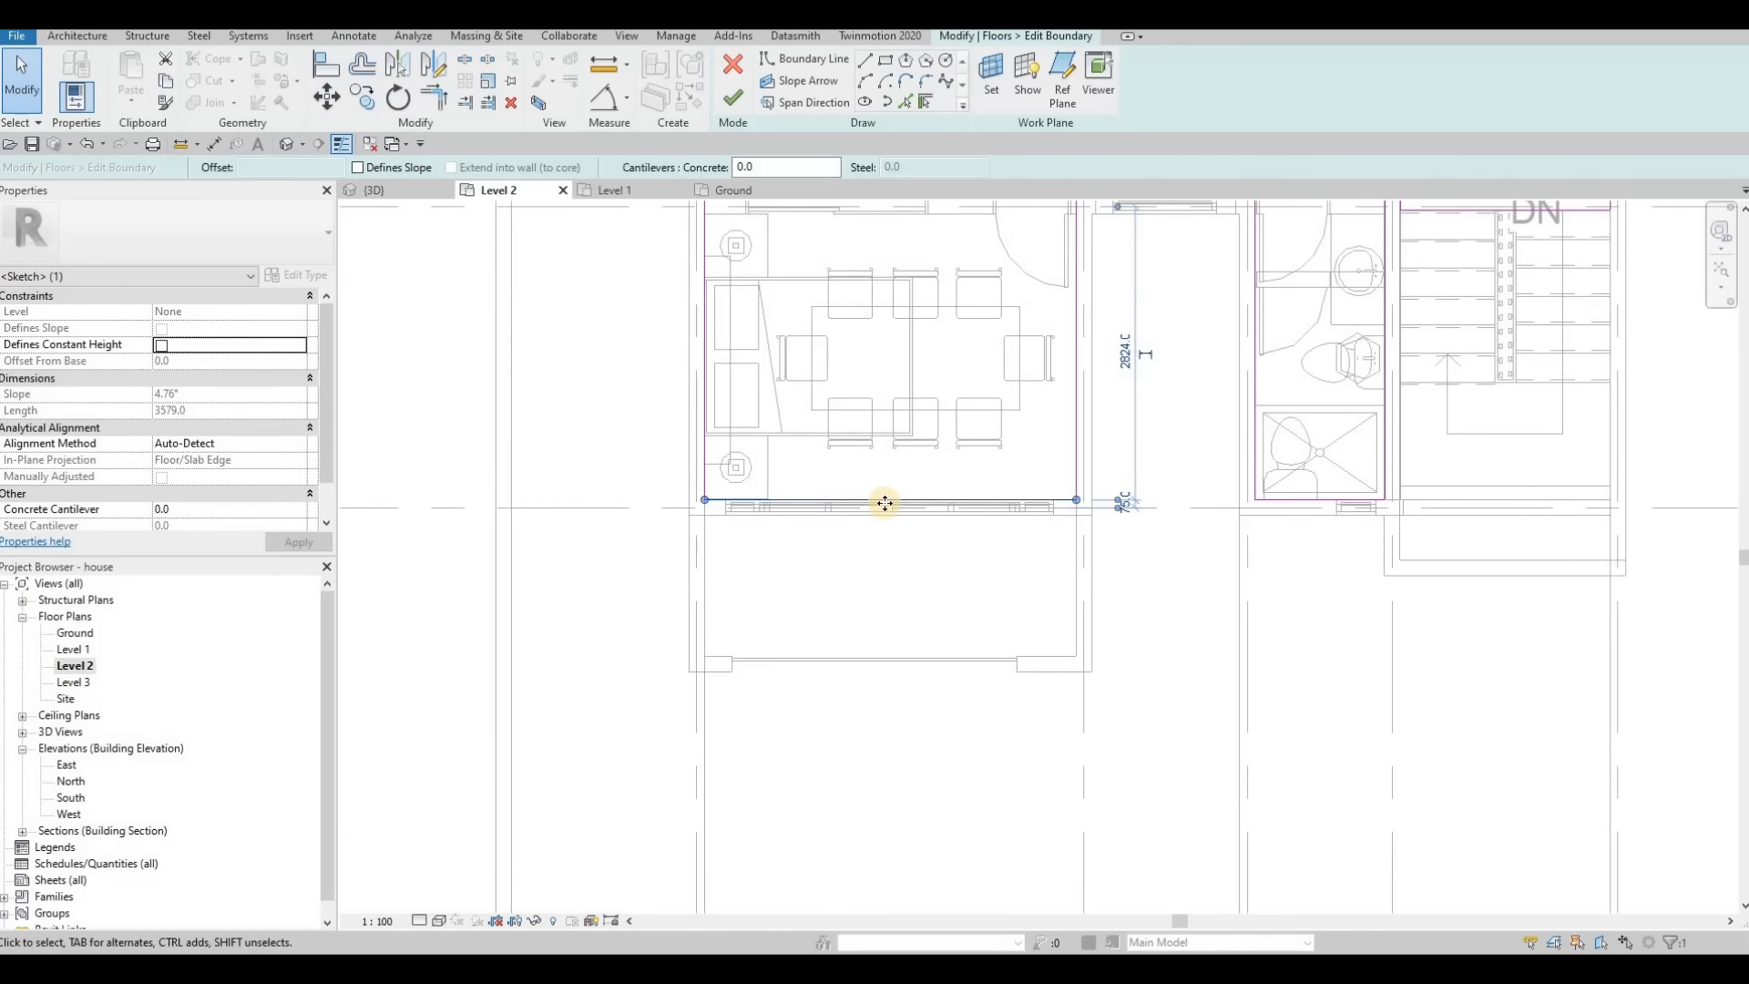
drag(883, 501, 888, 657)
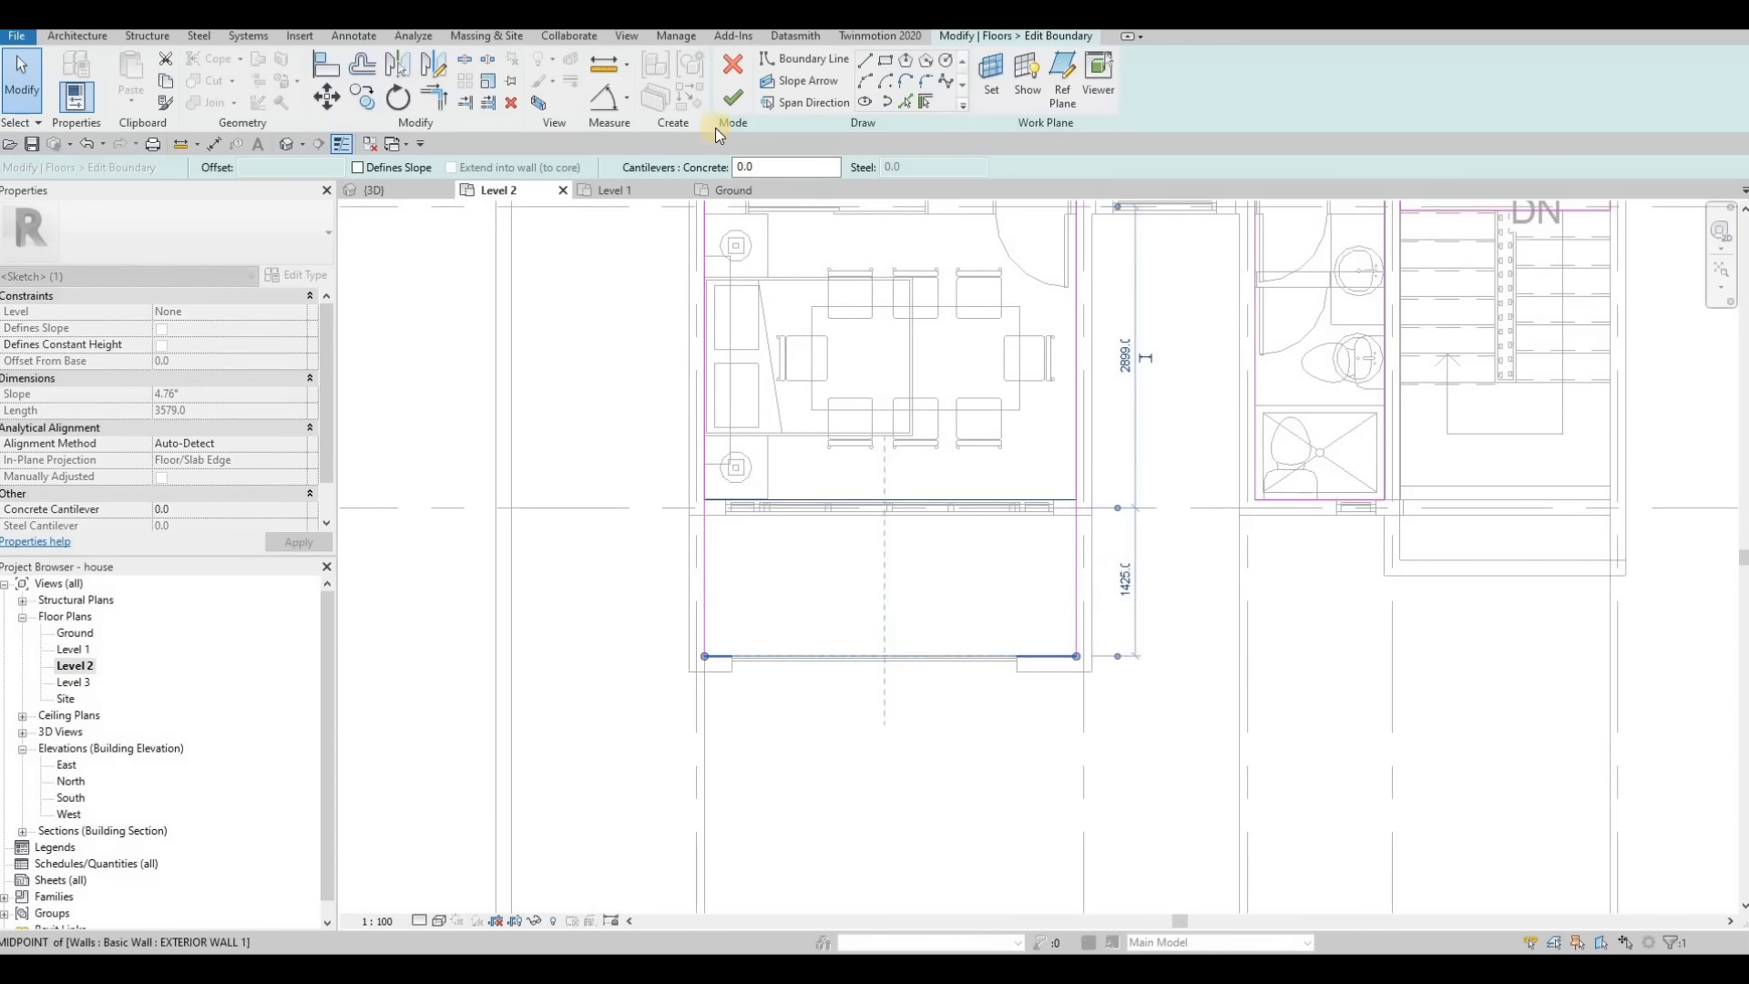
click(733, 100)
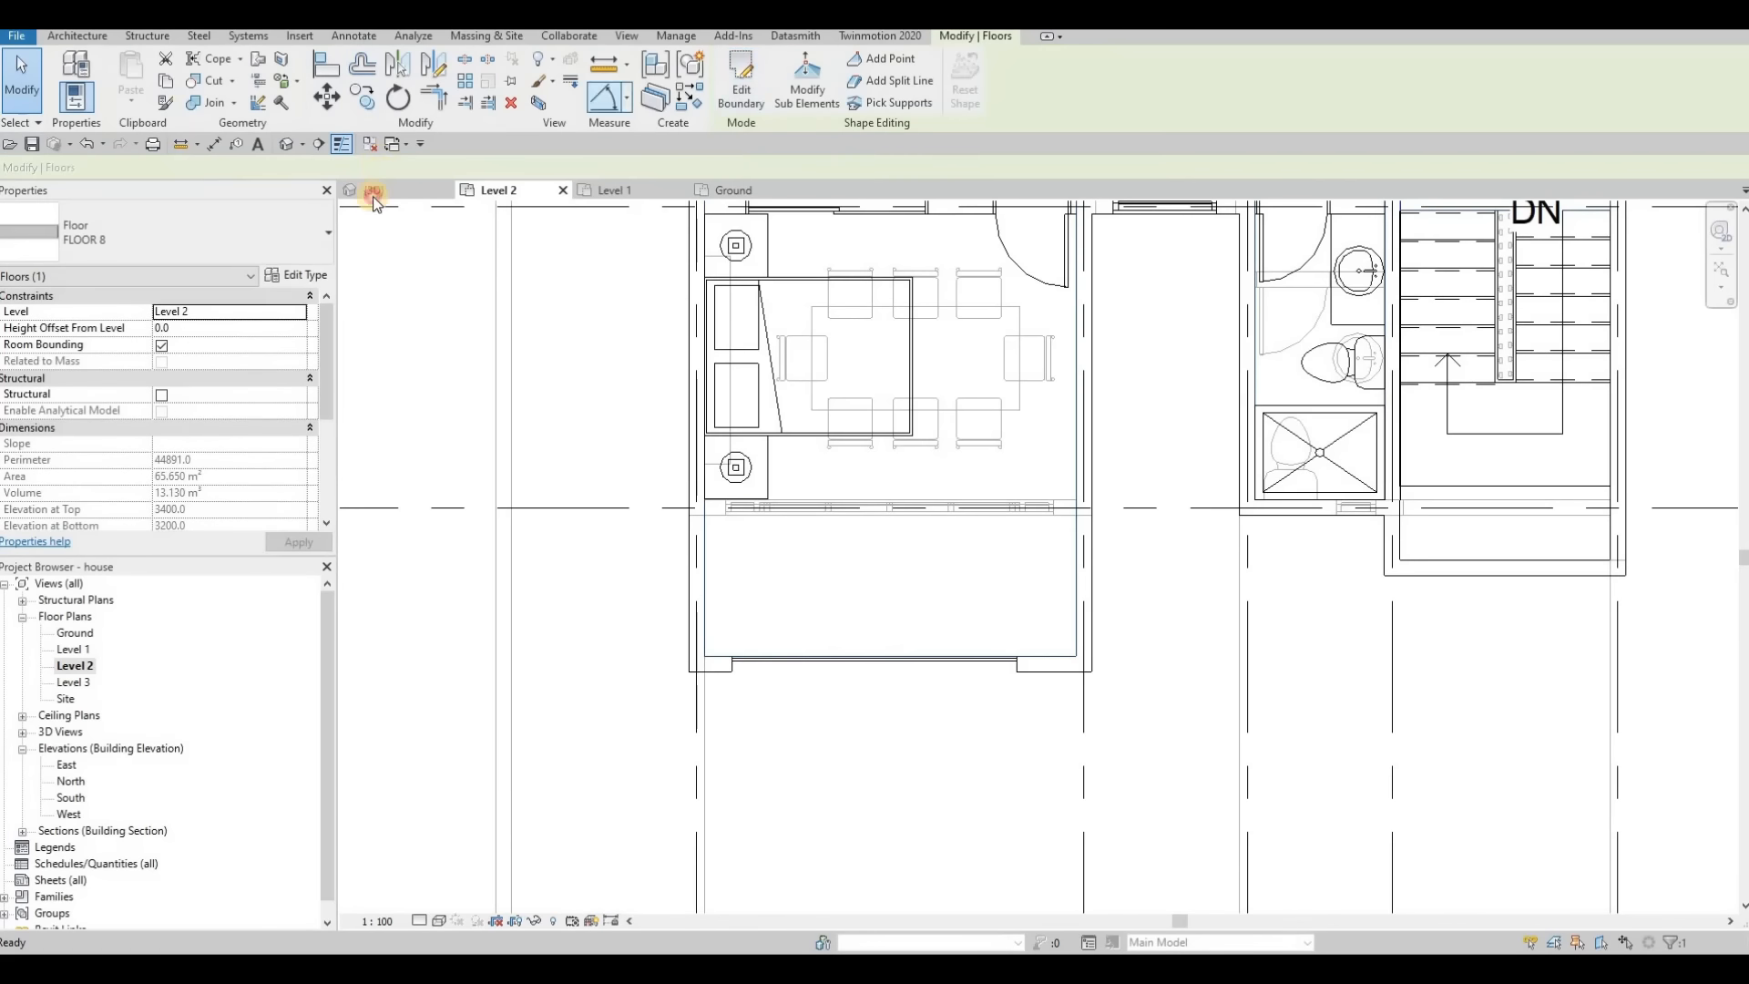
Step: Attach the top of the ground-floor front wall to the Level 2 floor slab in the 3D view
click(374, 191)
key(Escape)
shift+middle_drag(897, 515, 949, 418)
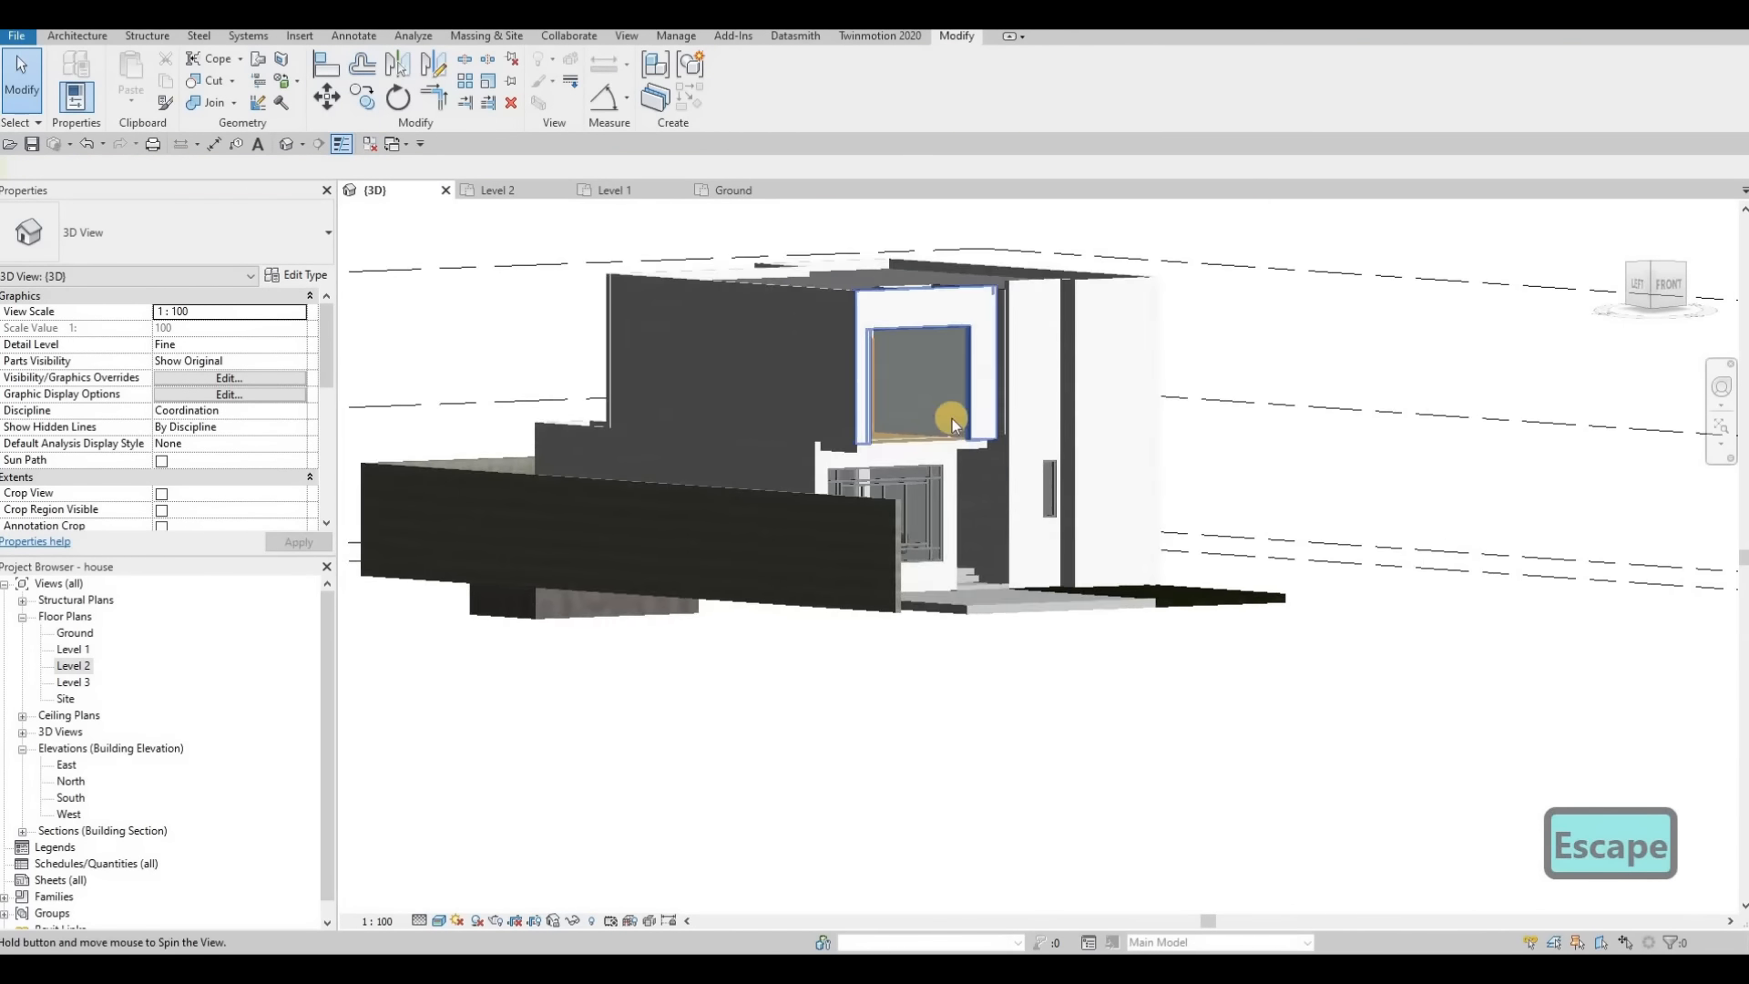
scroll(953, 418, up, 2)
shift+middle_drag(871, 561, 791, 550)
click(791, 549)
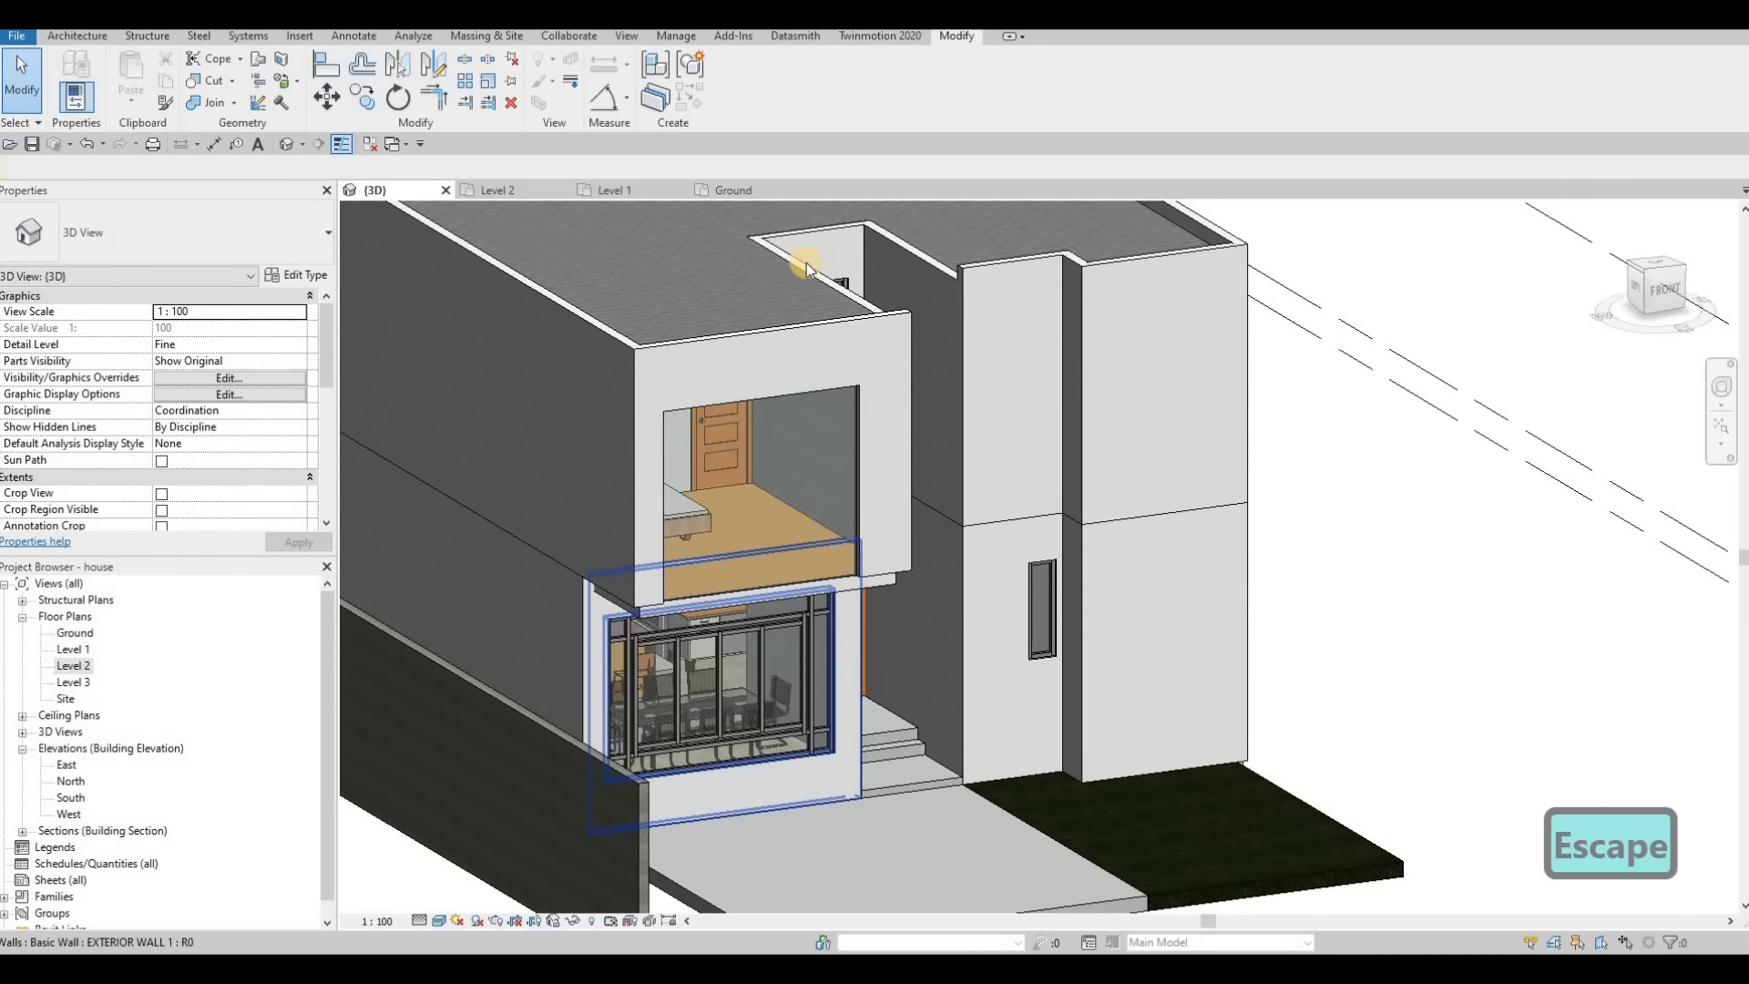
click(858, 97)
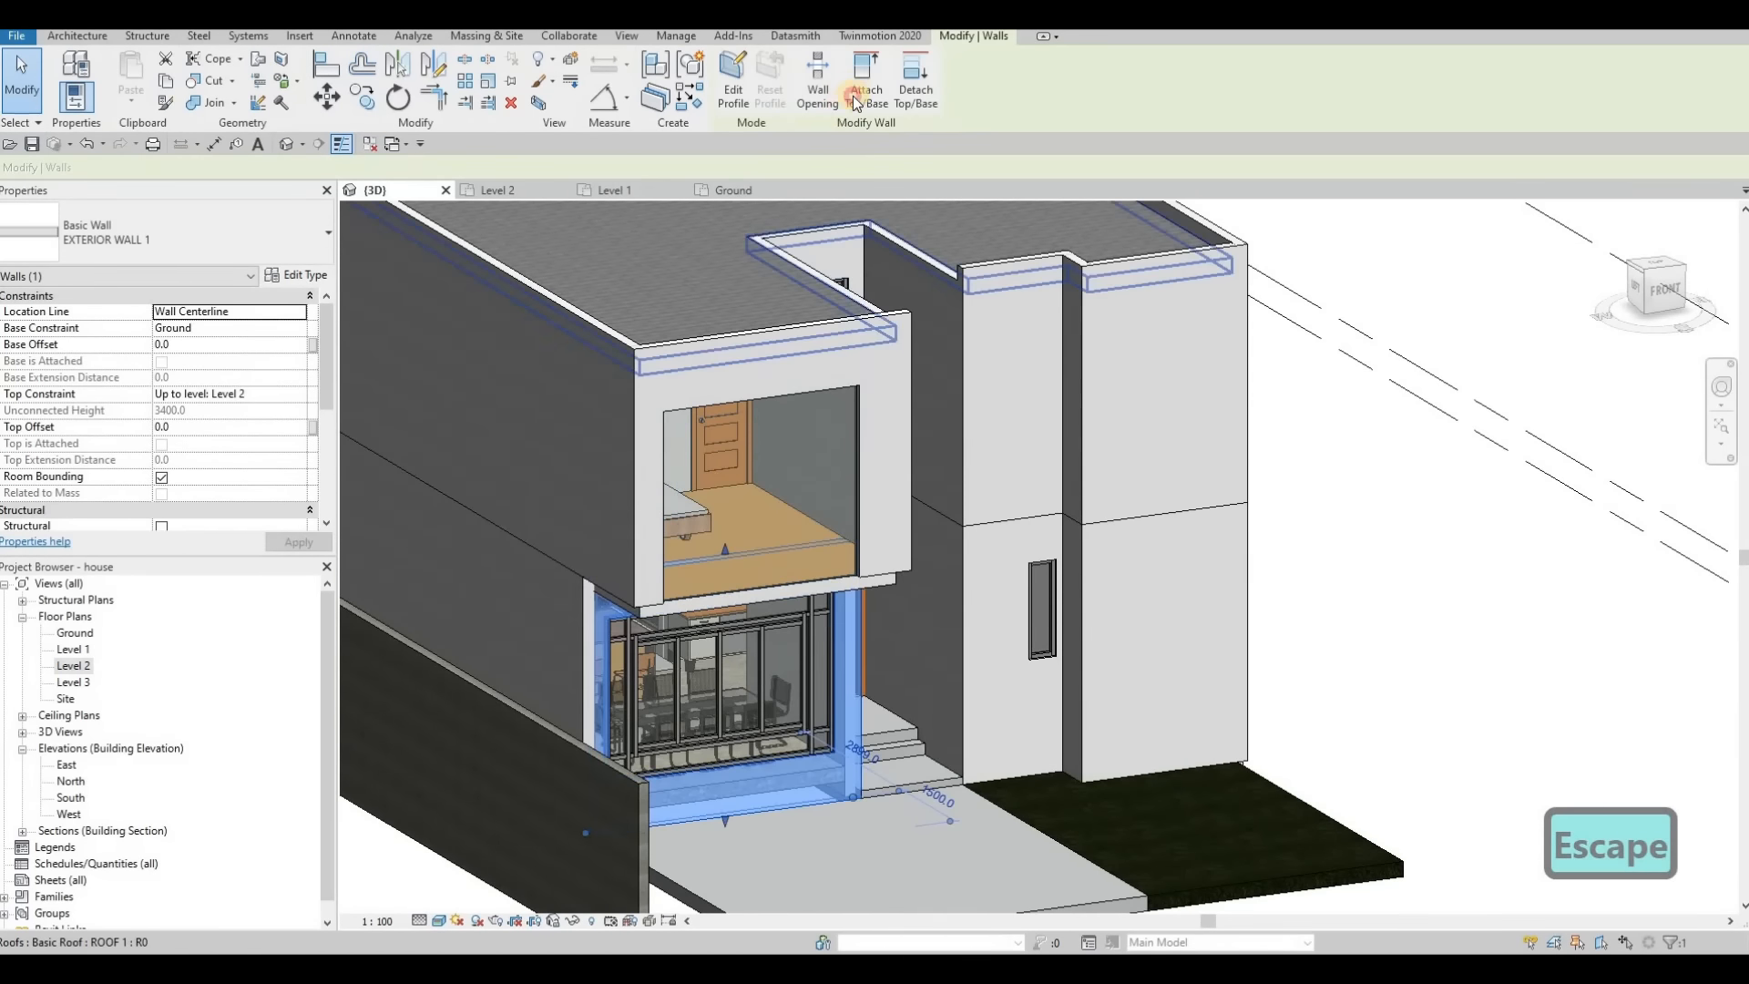
click(792, 590)
key(Escape)
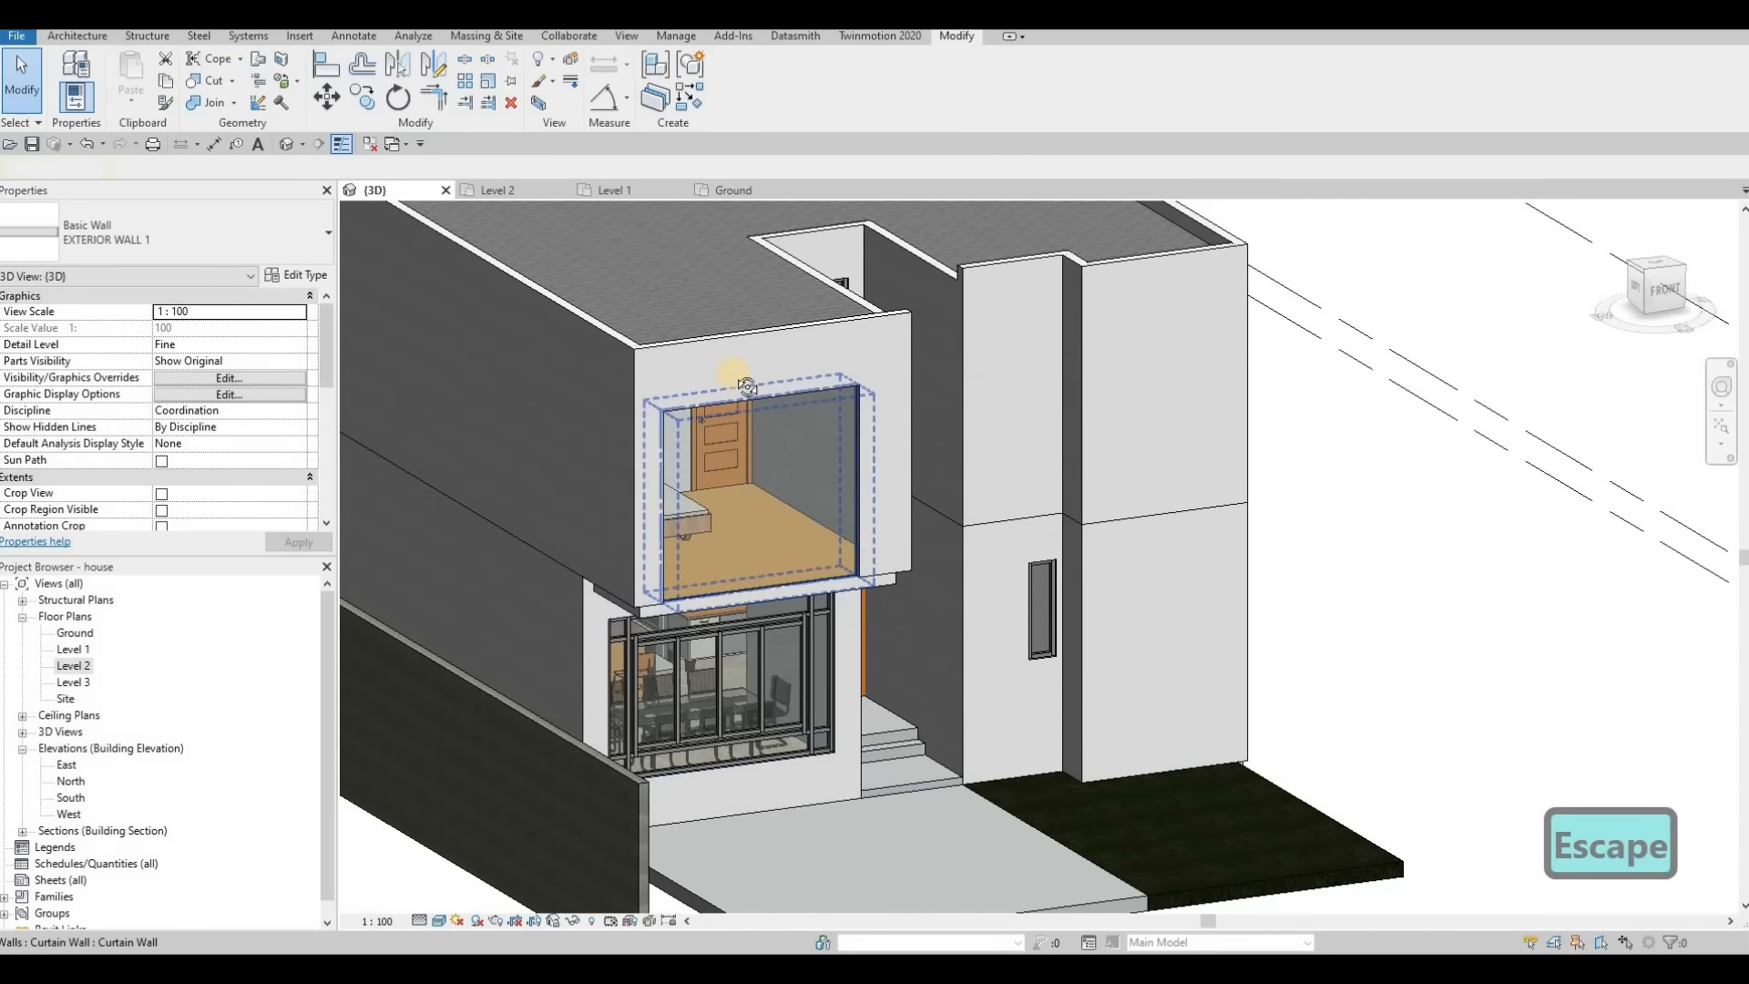
Step: Stretch the Level 2 bedroom front wall downward to a base offset of -200 so it covers the slab edge
shift+middle_drag(723, 382, 613, 452)
scroll(628, 454, up, 2)
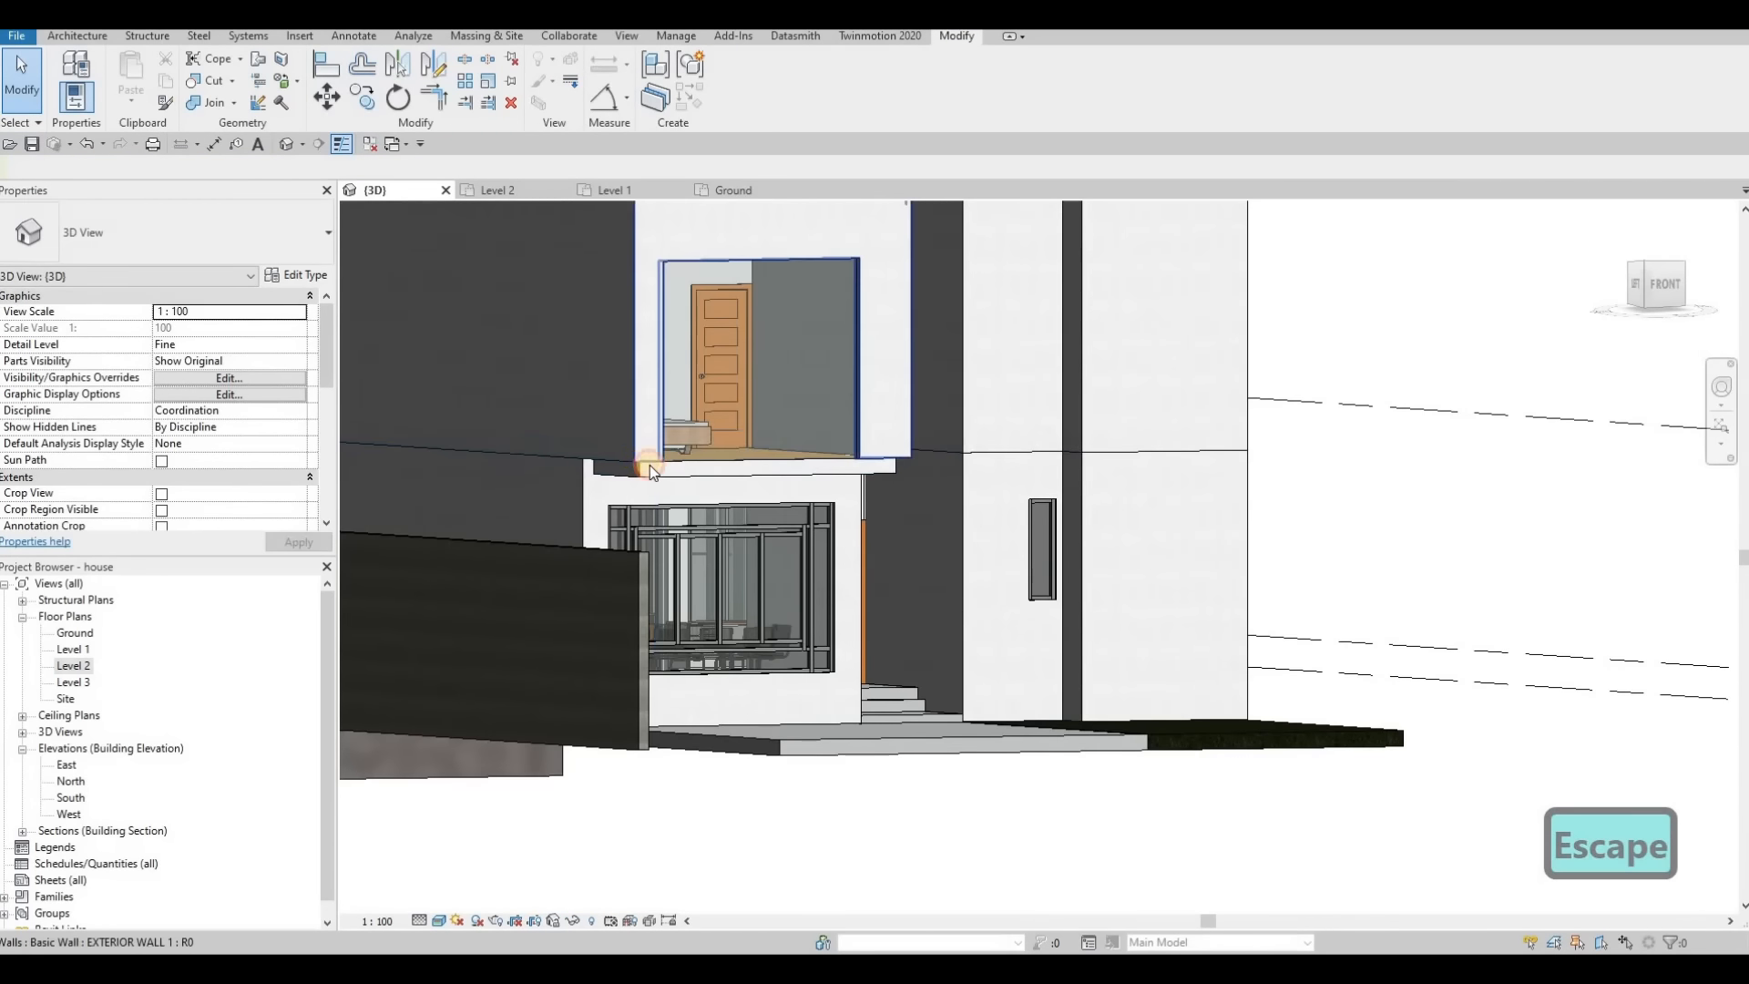
click(649, 463)
drag(765, 479, 767, 475)
drag(609, 435, 511, 444)
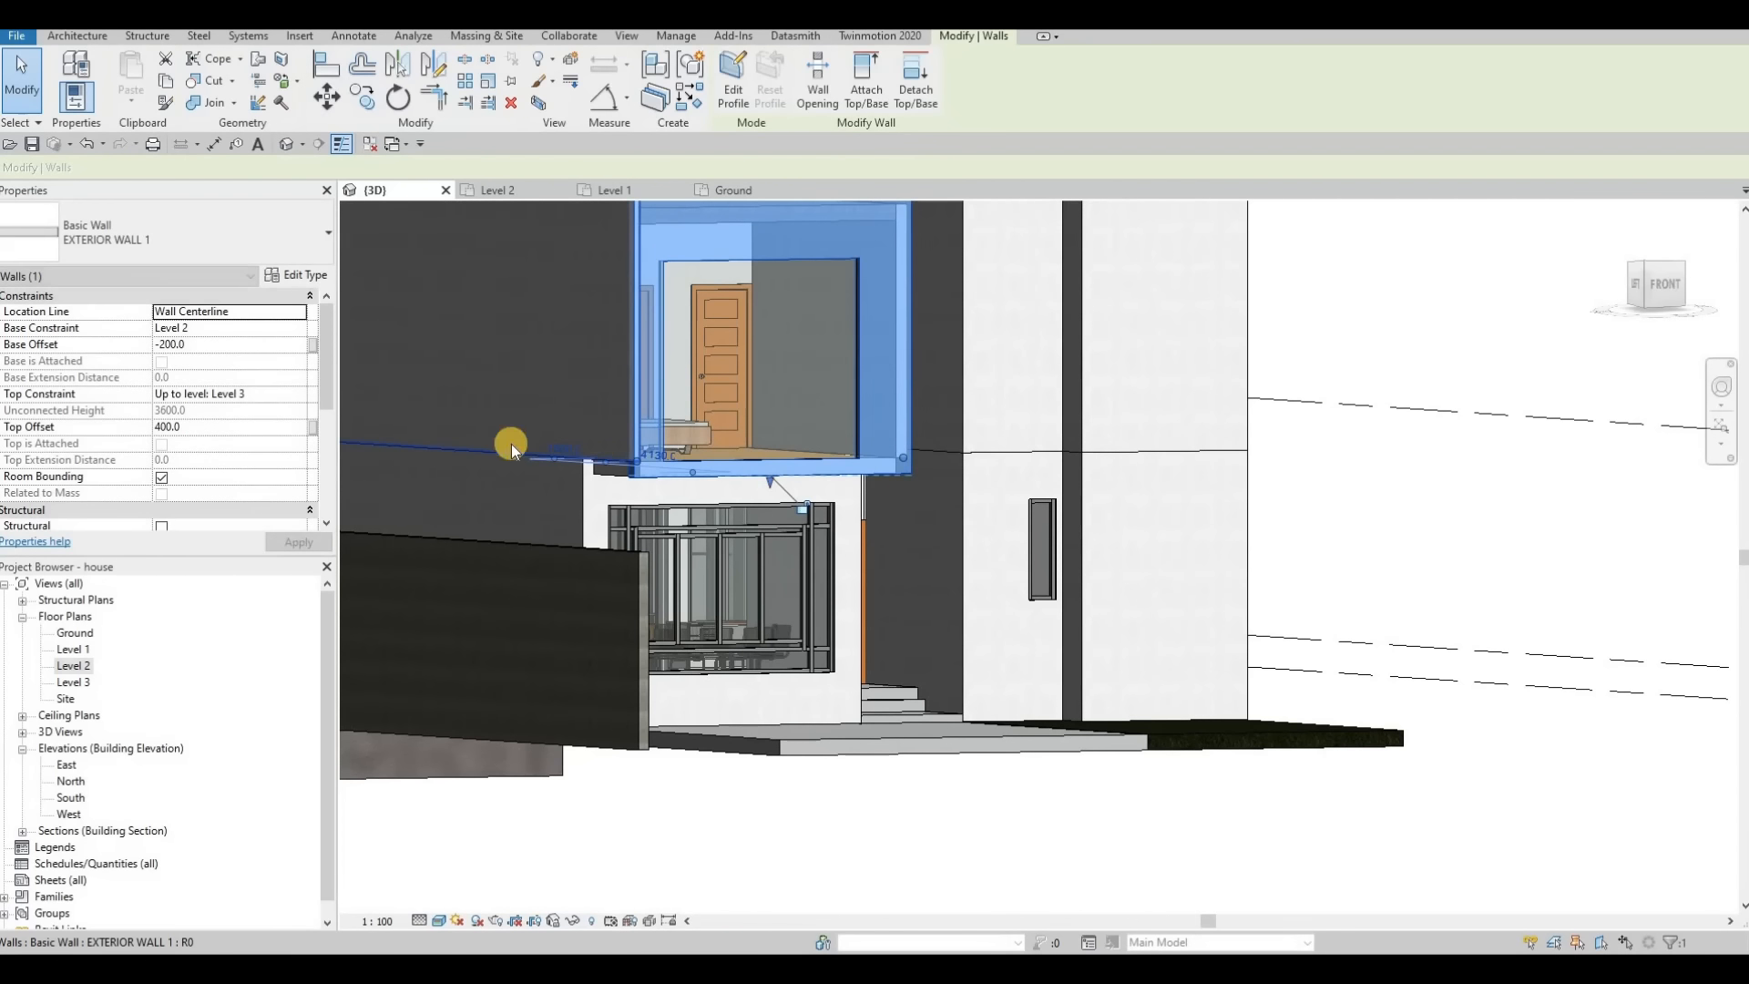
key(Escape)
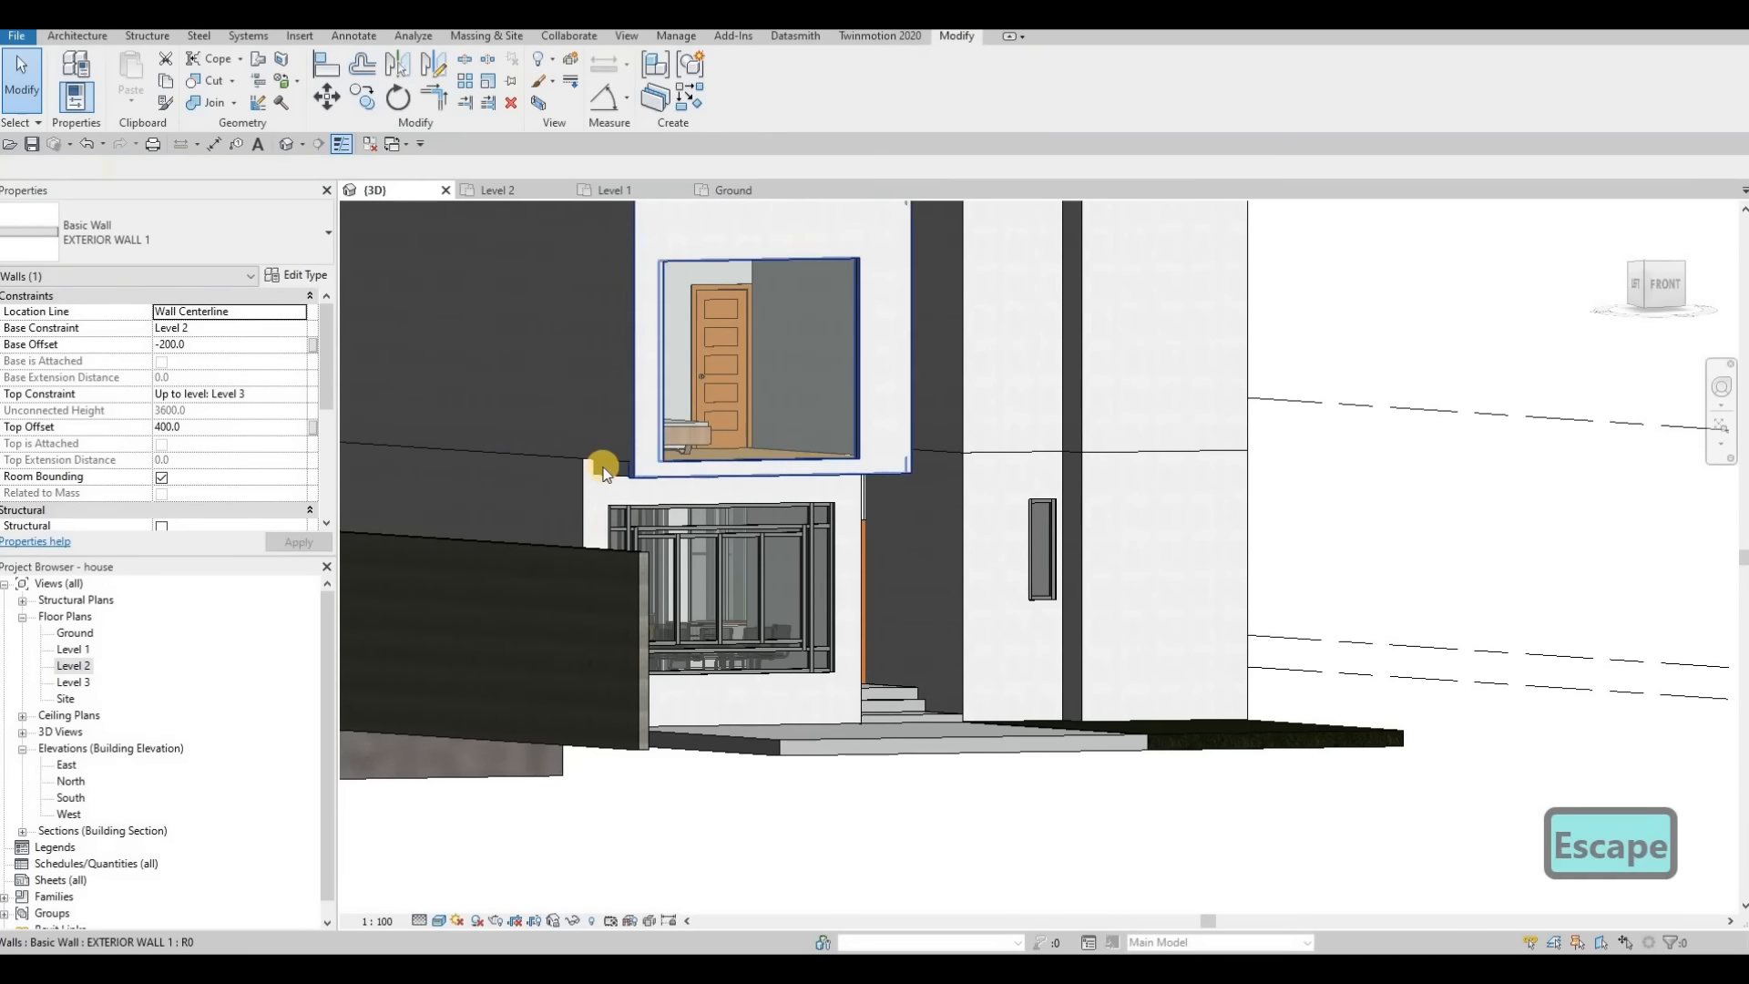
shift+middle_drag(585, 461, 601, 463)
click(614, 492)
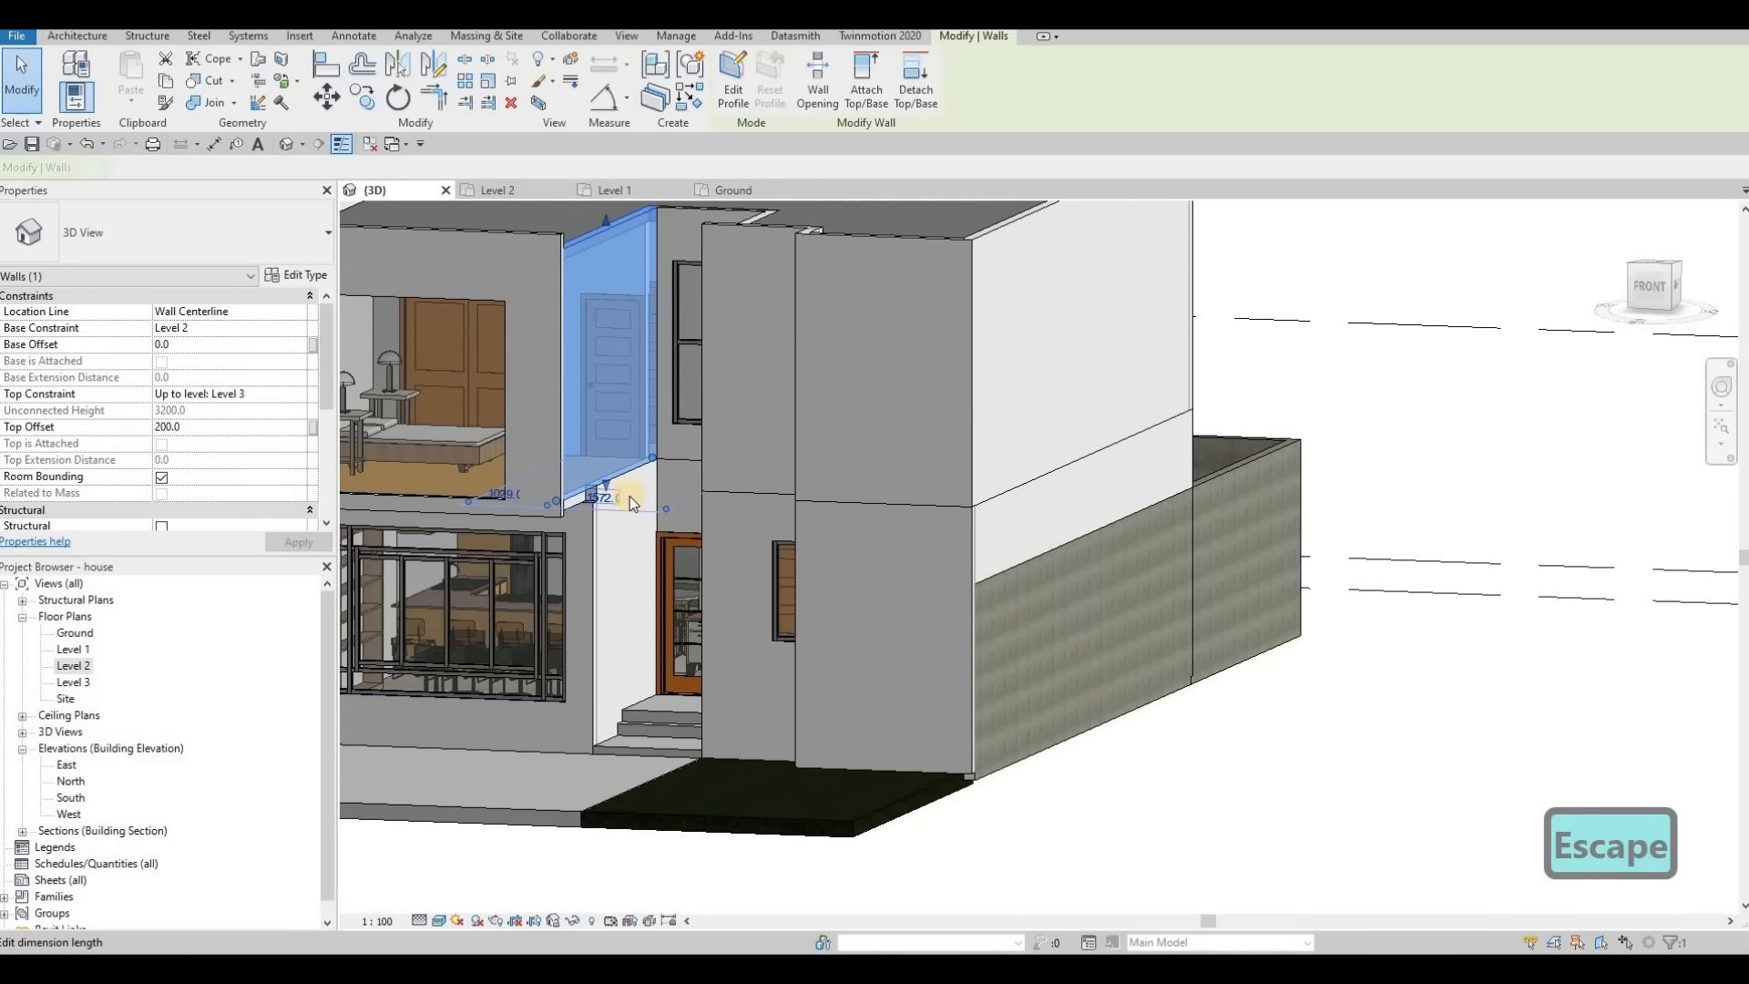
click(630, 496)
click(807, 108)
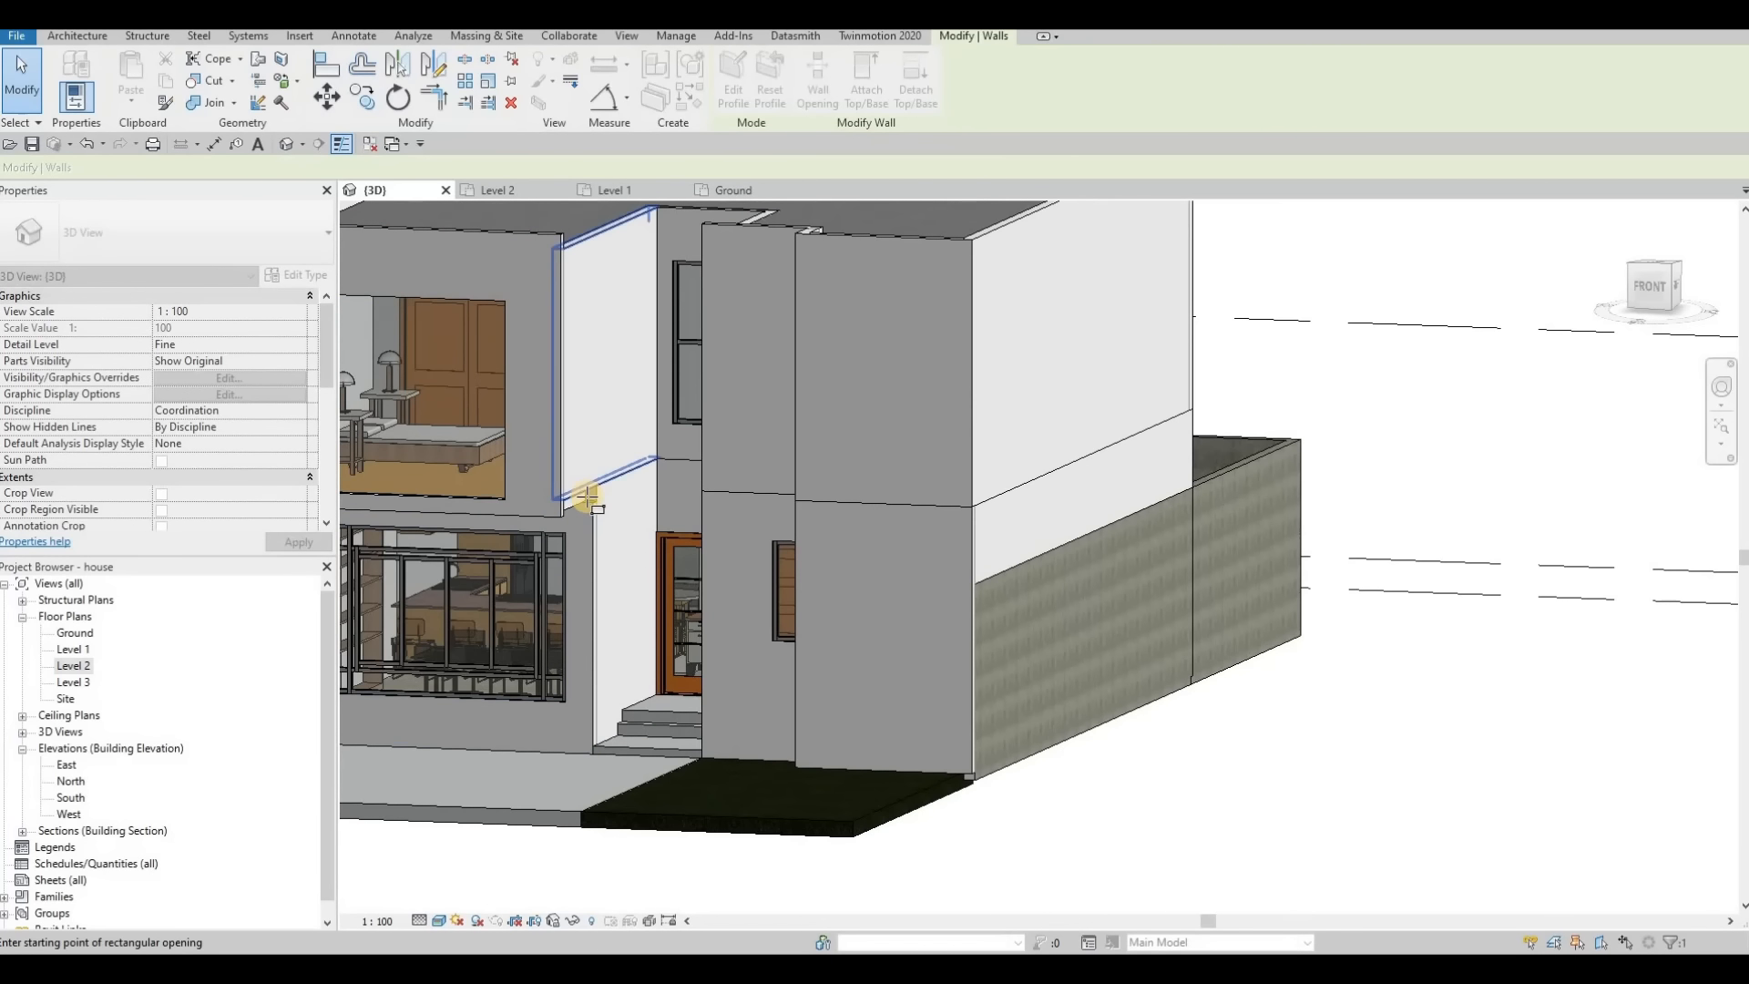
key(Tab)
key(Tab)
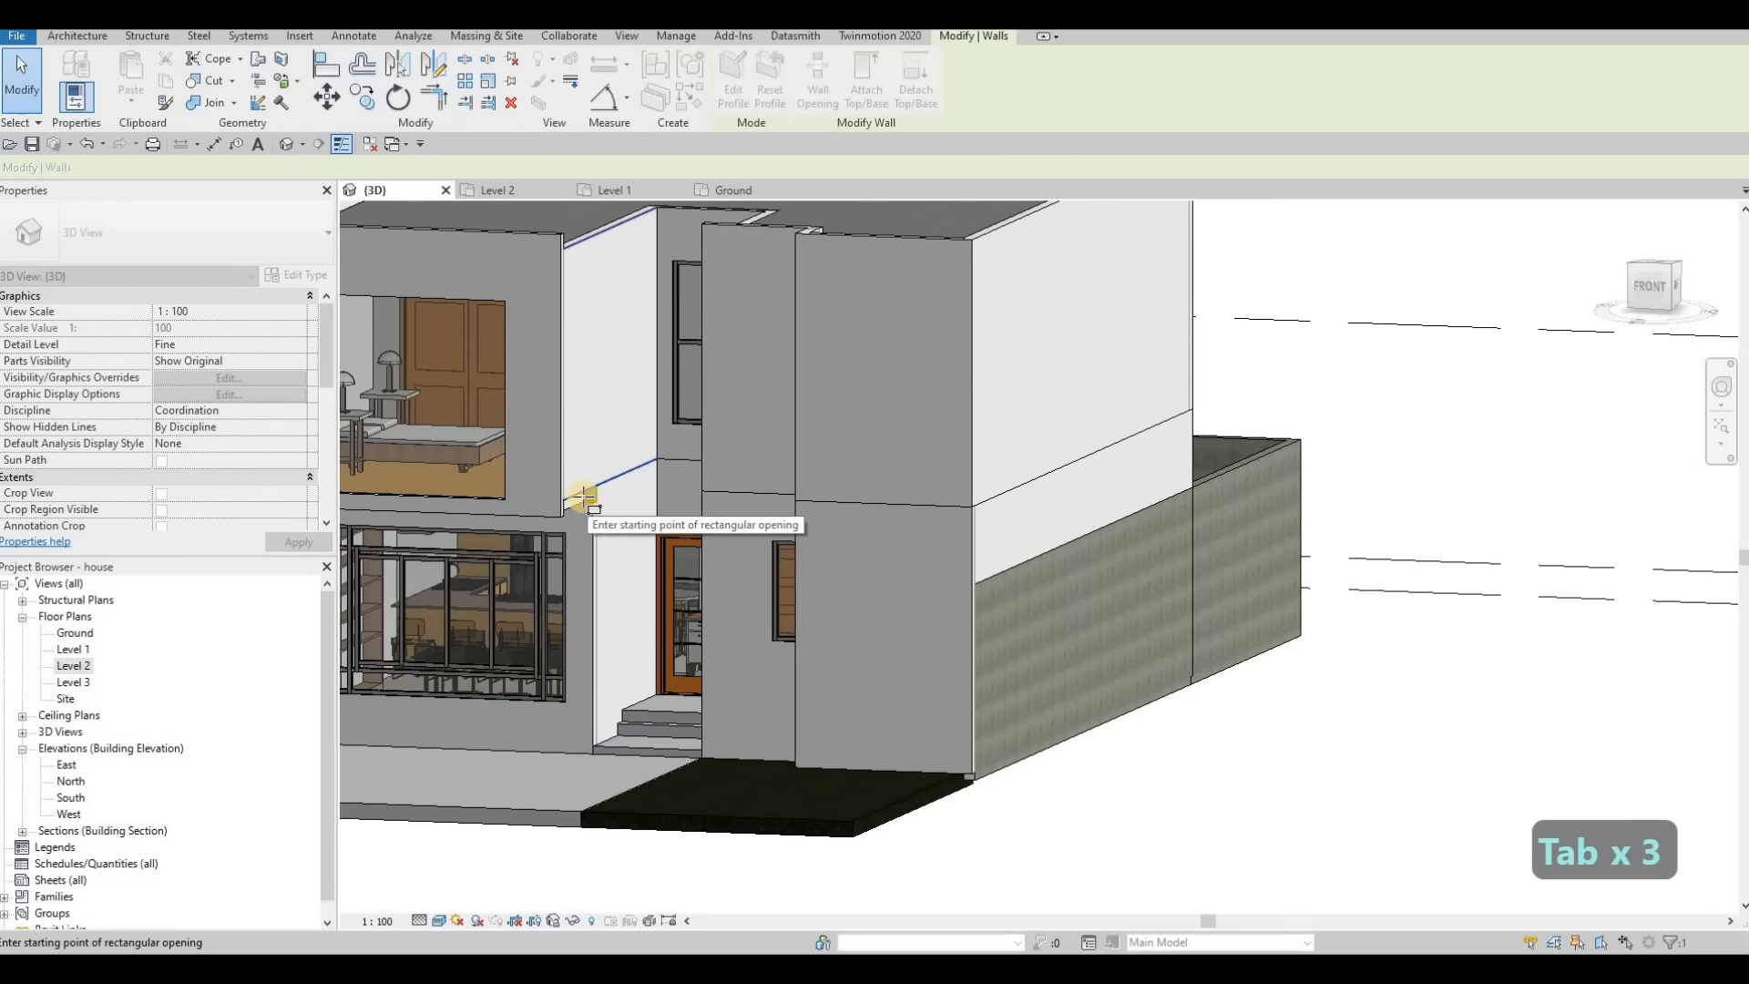
key(Tab)
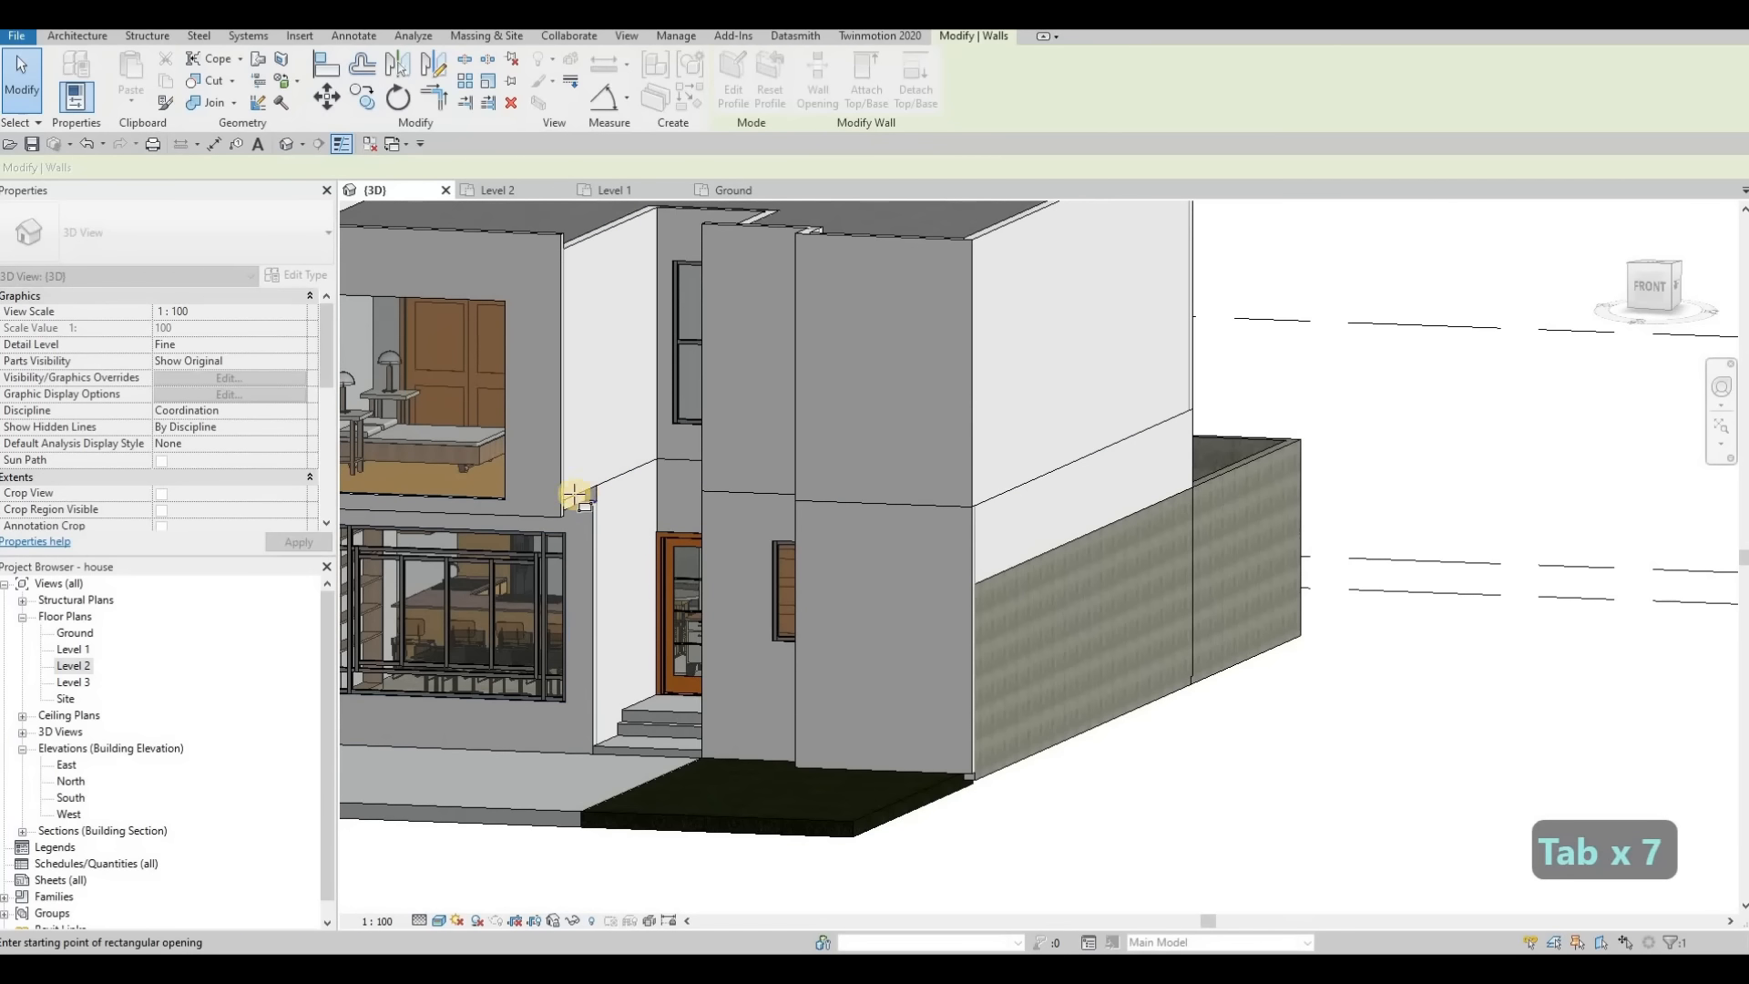
key(Tab)
key(Tab)
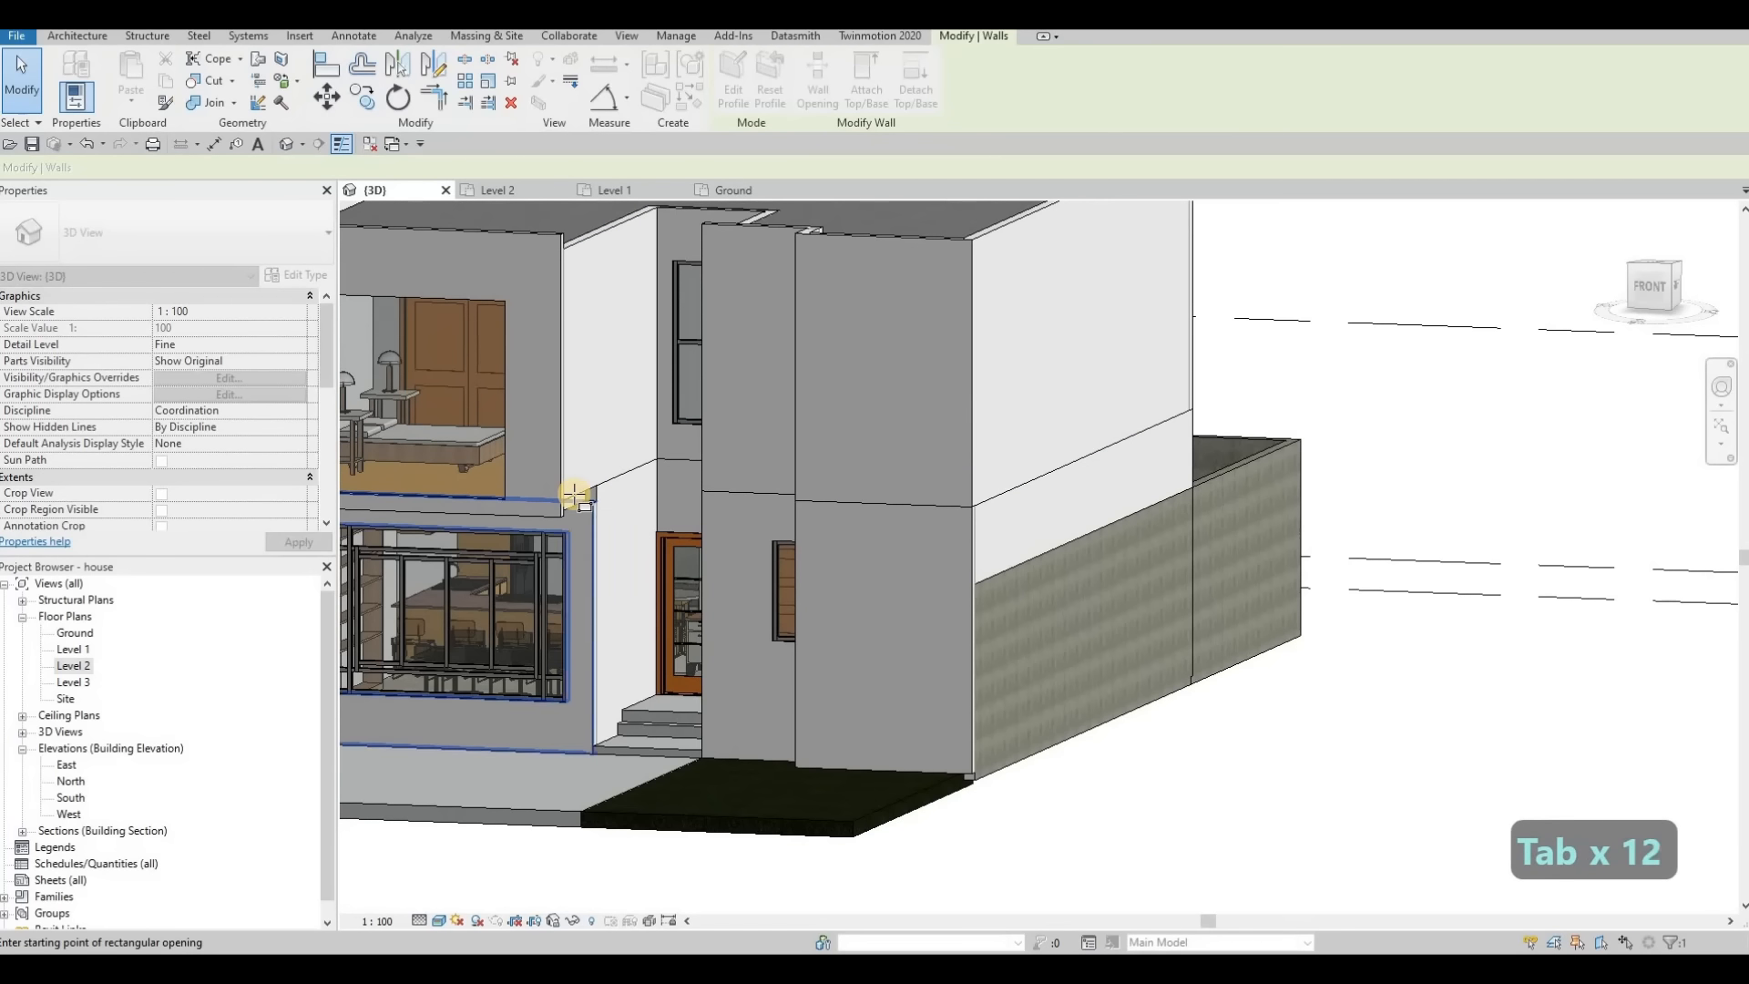
key(Tab)
key(Tab)
key(Tab)
key(Tab)
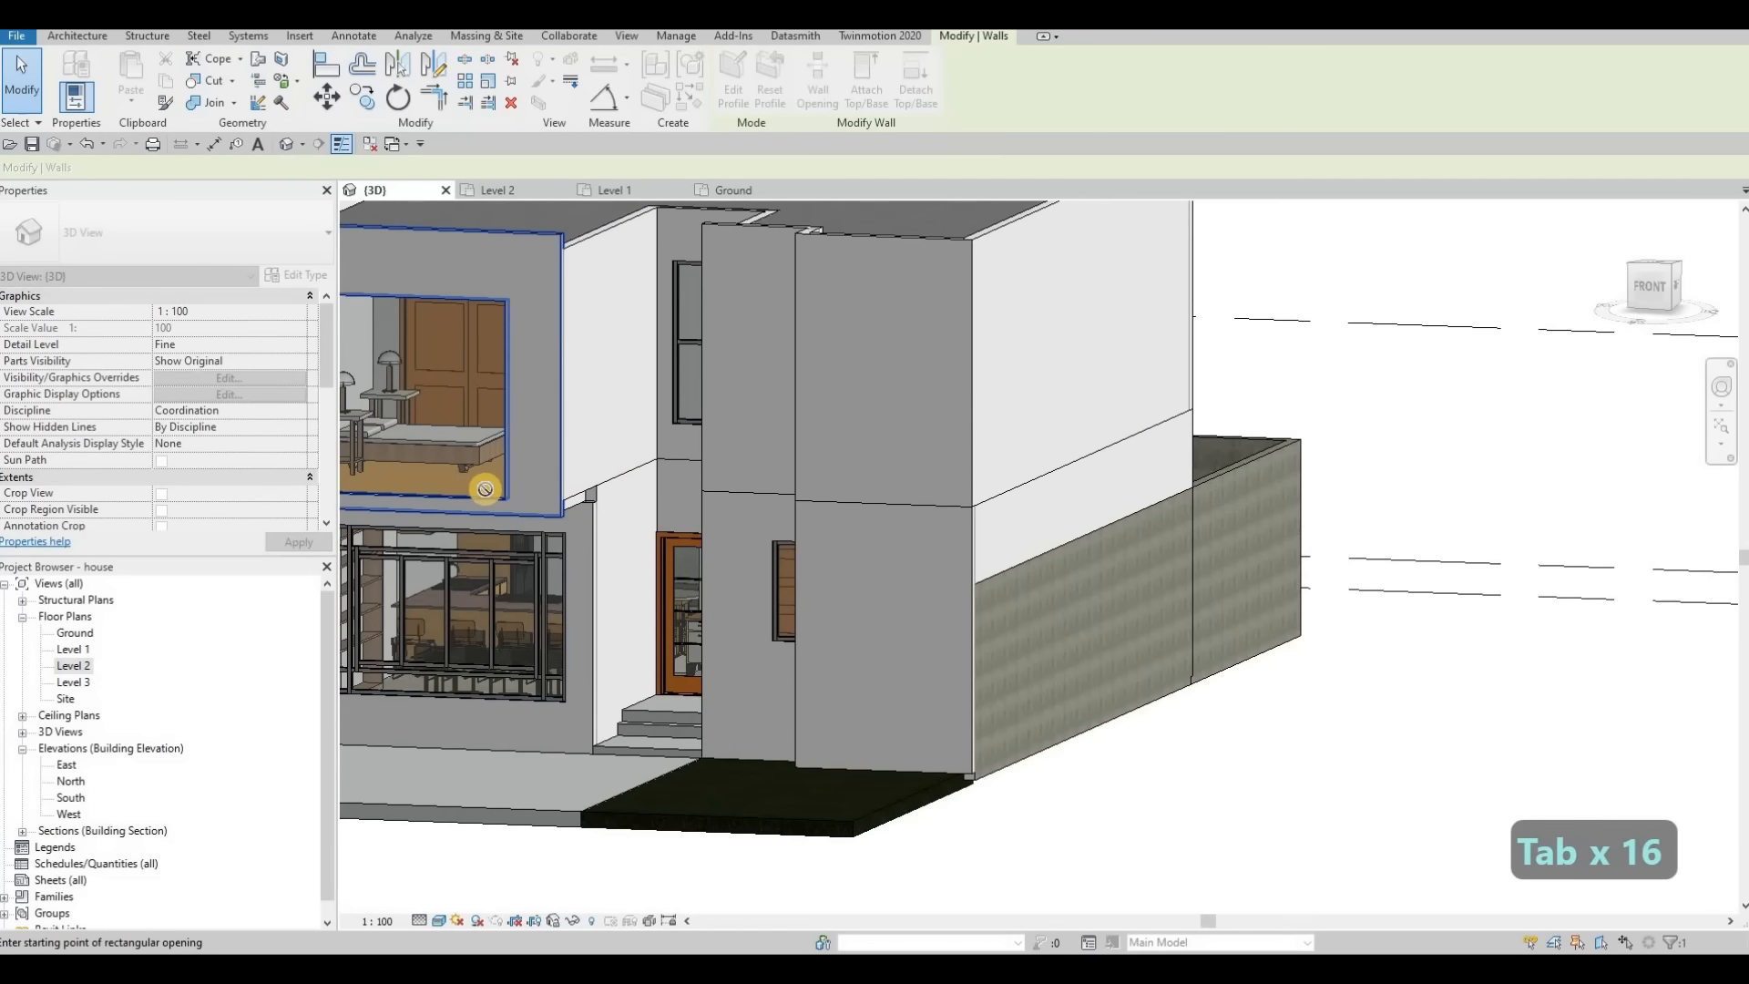
key(Tab)
key(Tab)
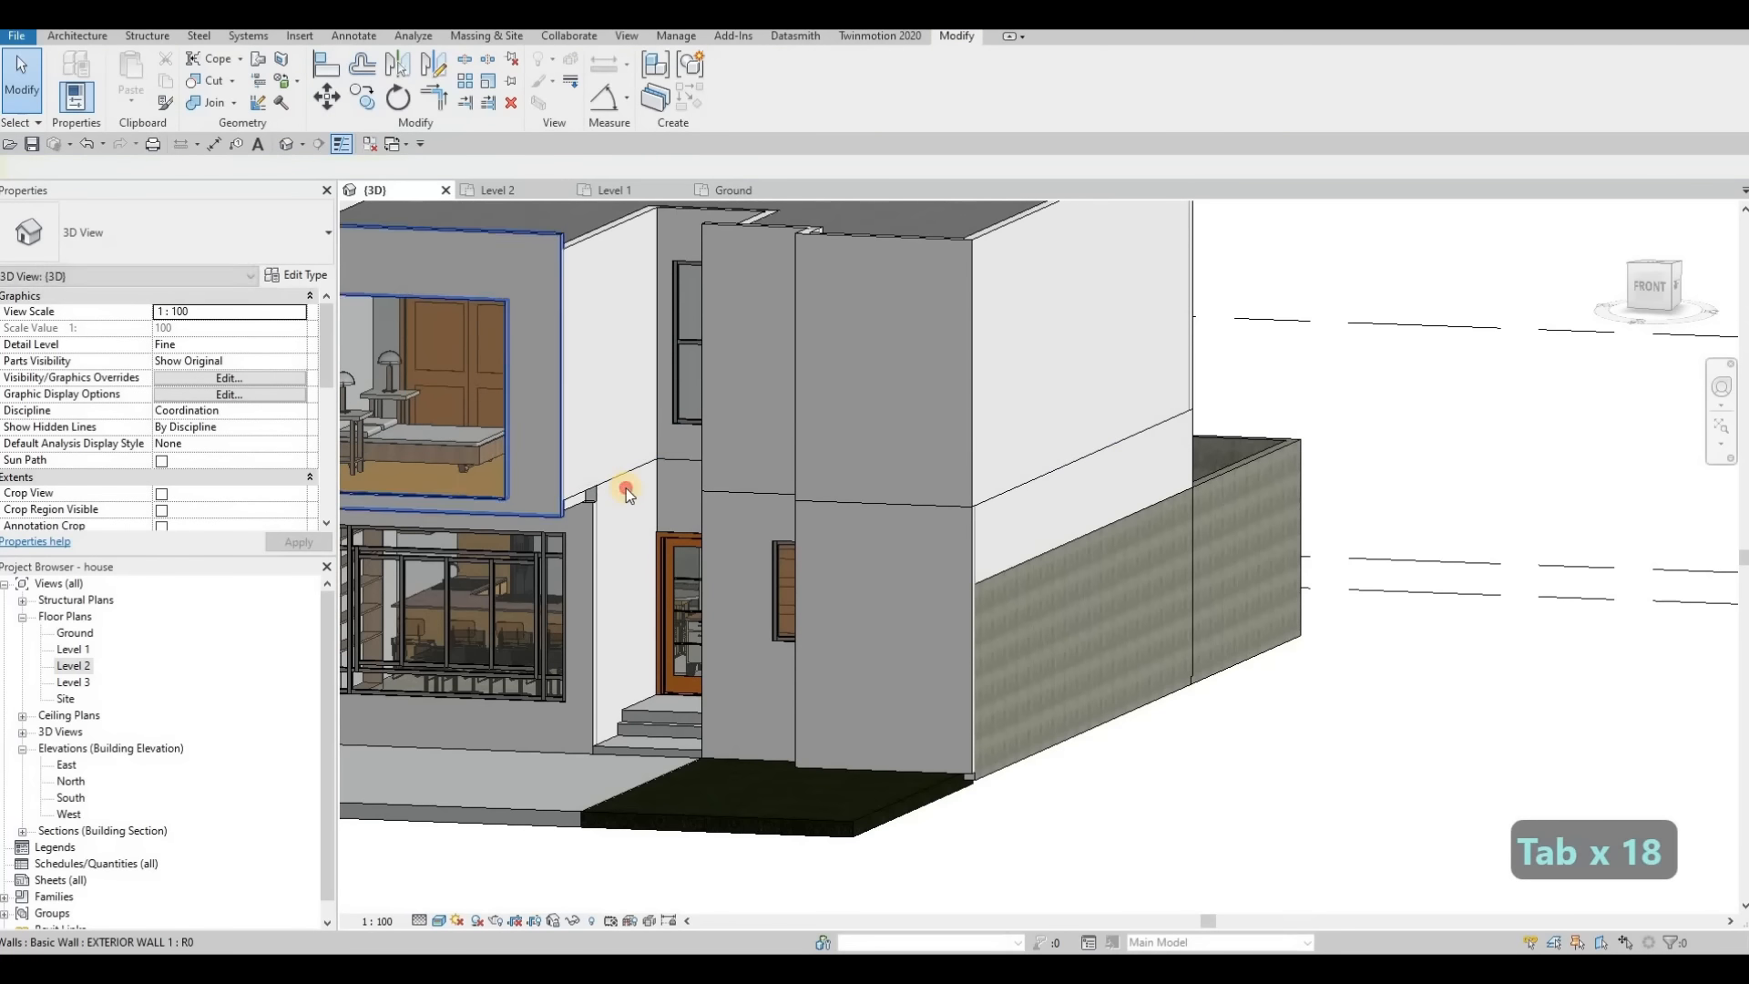
key(Escape)
Step: Lower the top of the ground-floor side wall beside the entrance door and set its top offset to -200
drag(622, 466, 619, 488)
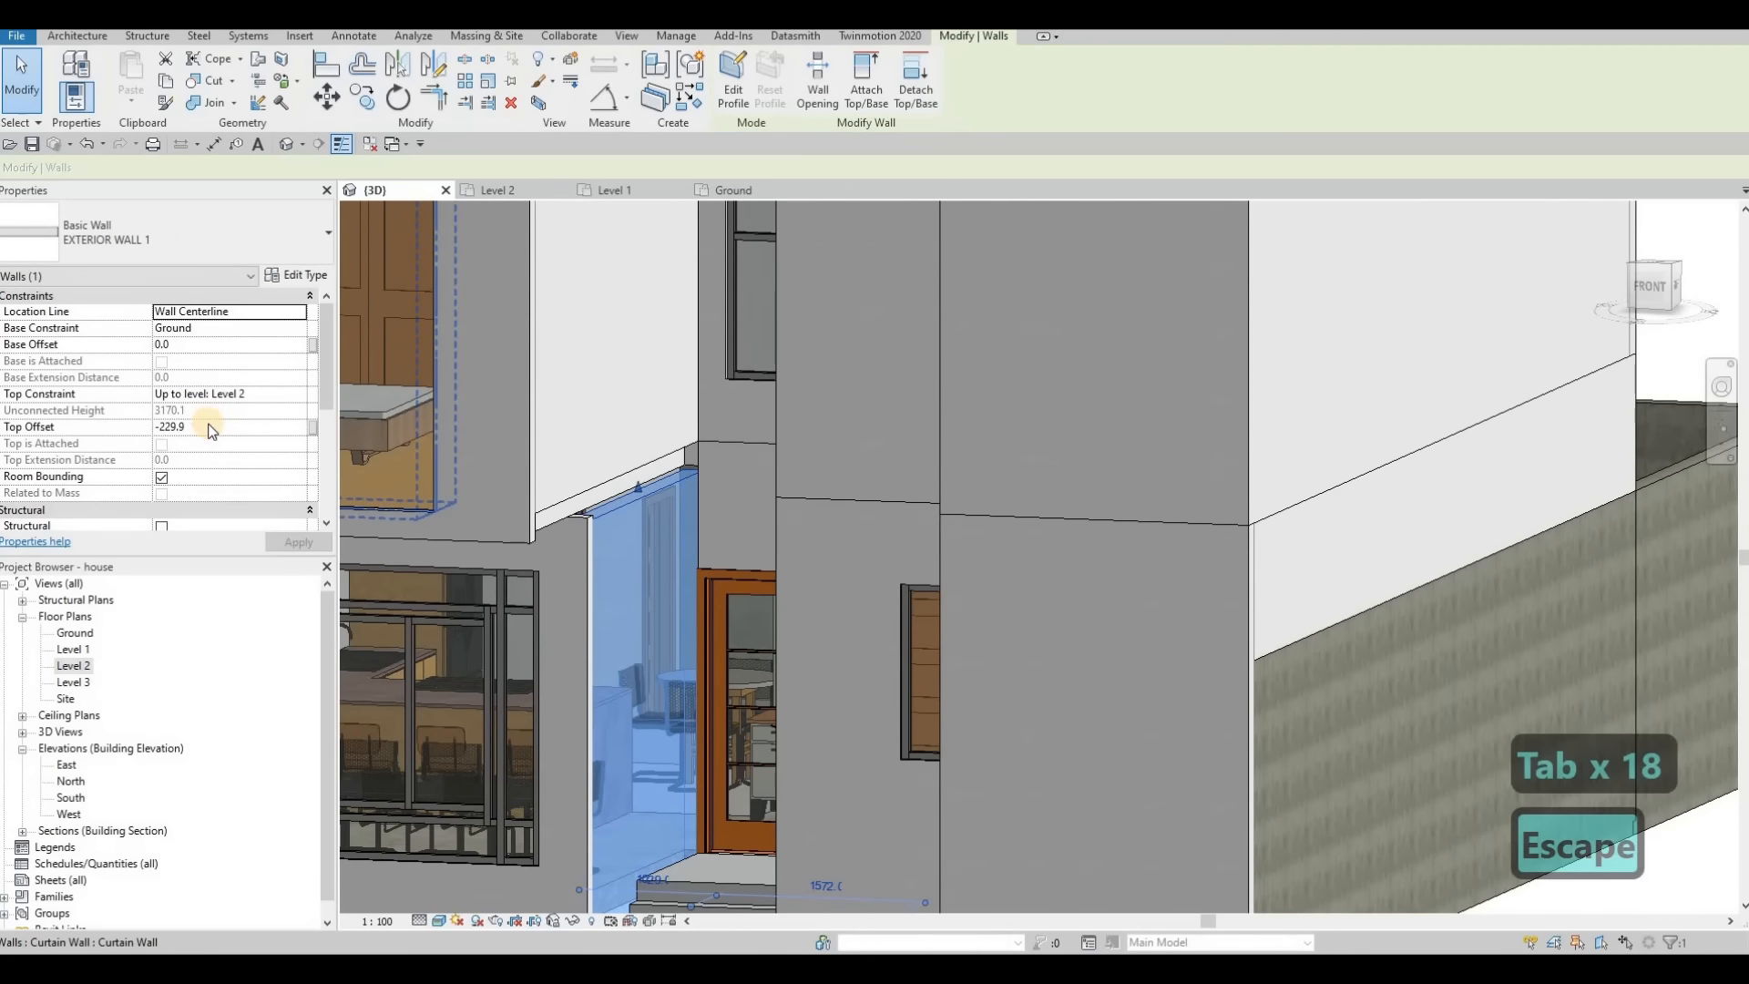
double_click(210, 425)
text(-200)
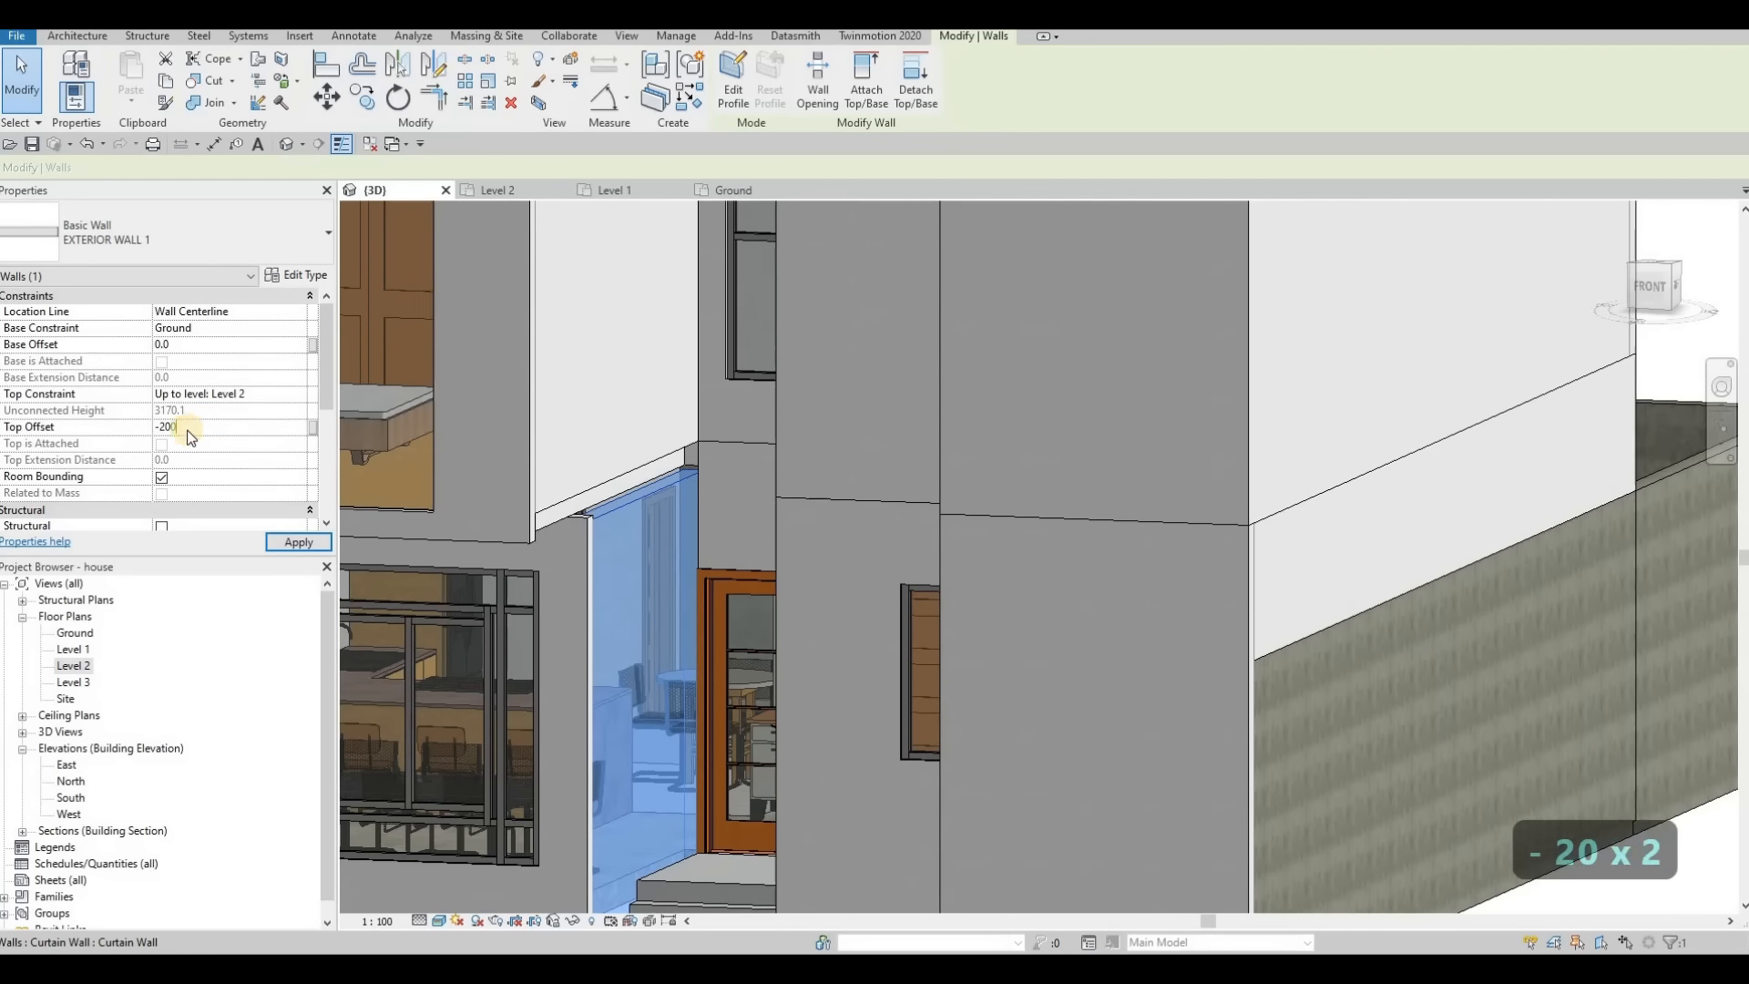
key(Return)
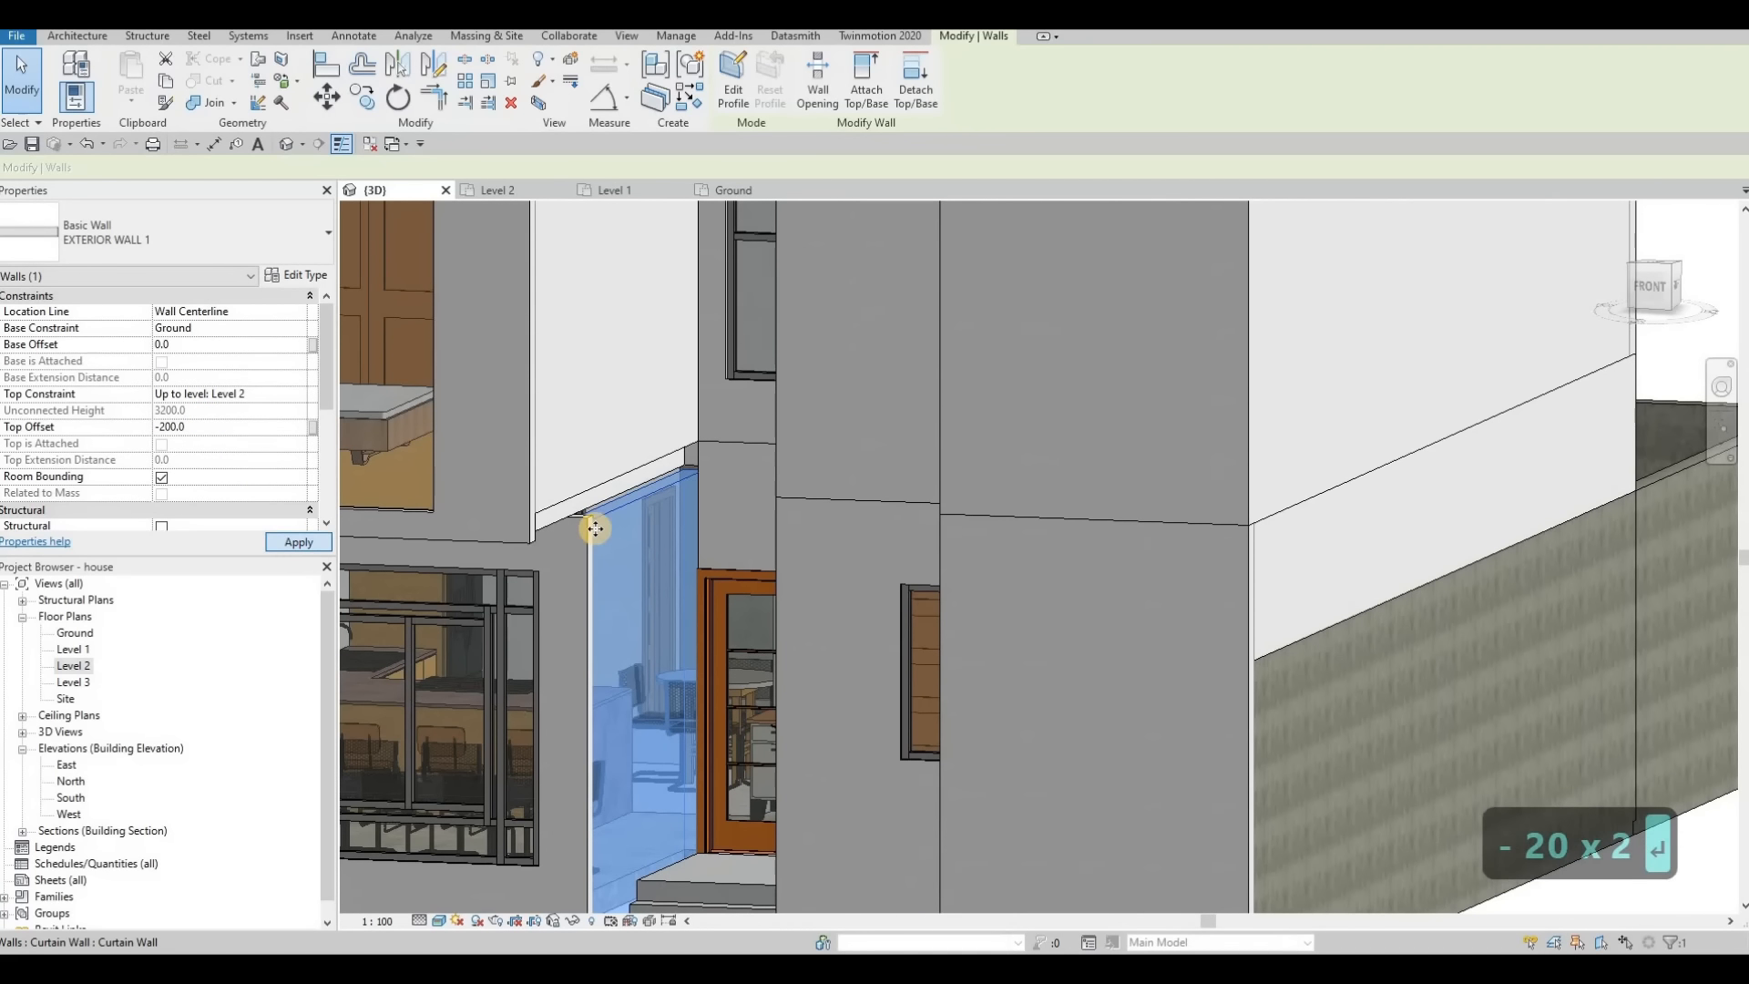
key(Escape)
click(610, 496)
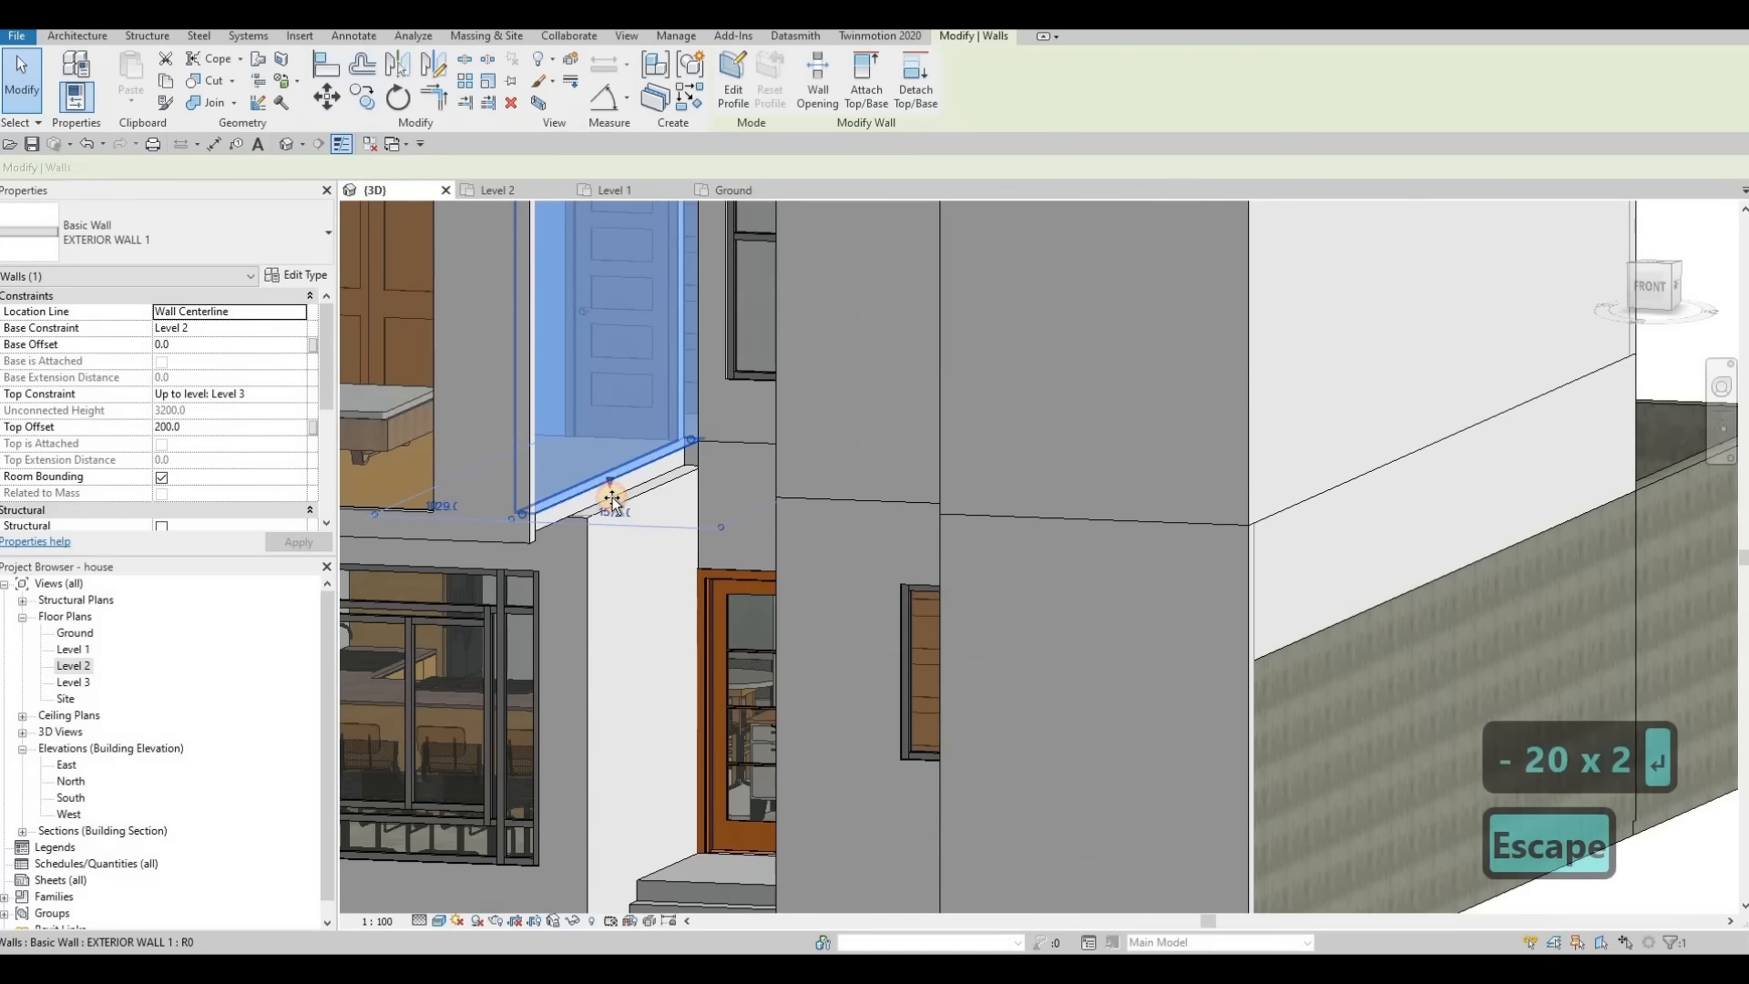
key(Escape)
Step: Select the Level 2 floor from below in the 3D view and open its boundary sketch in the Level 2 plan
mouse_move(499, 592)
shift+middle_down()
mouse_move(648, 635)
mouse_move(698, 615)
mouse_move(482, 587)
shift+middle_up()
key(F1)
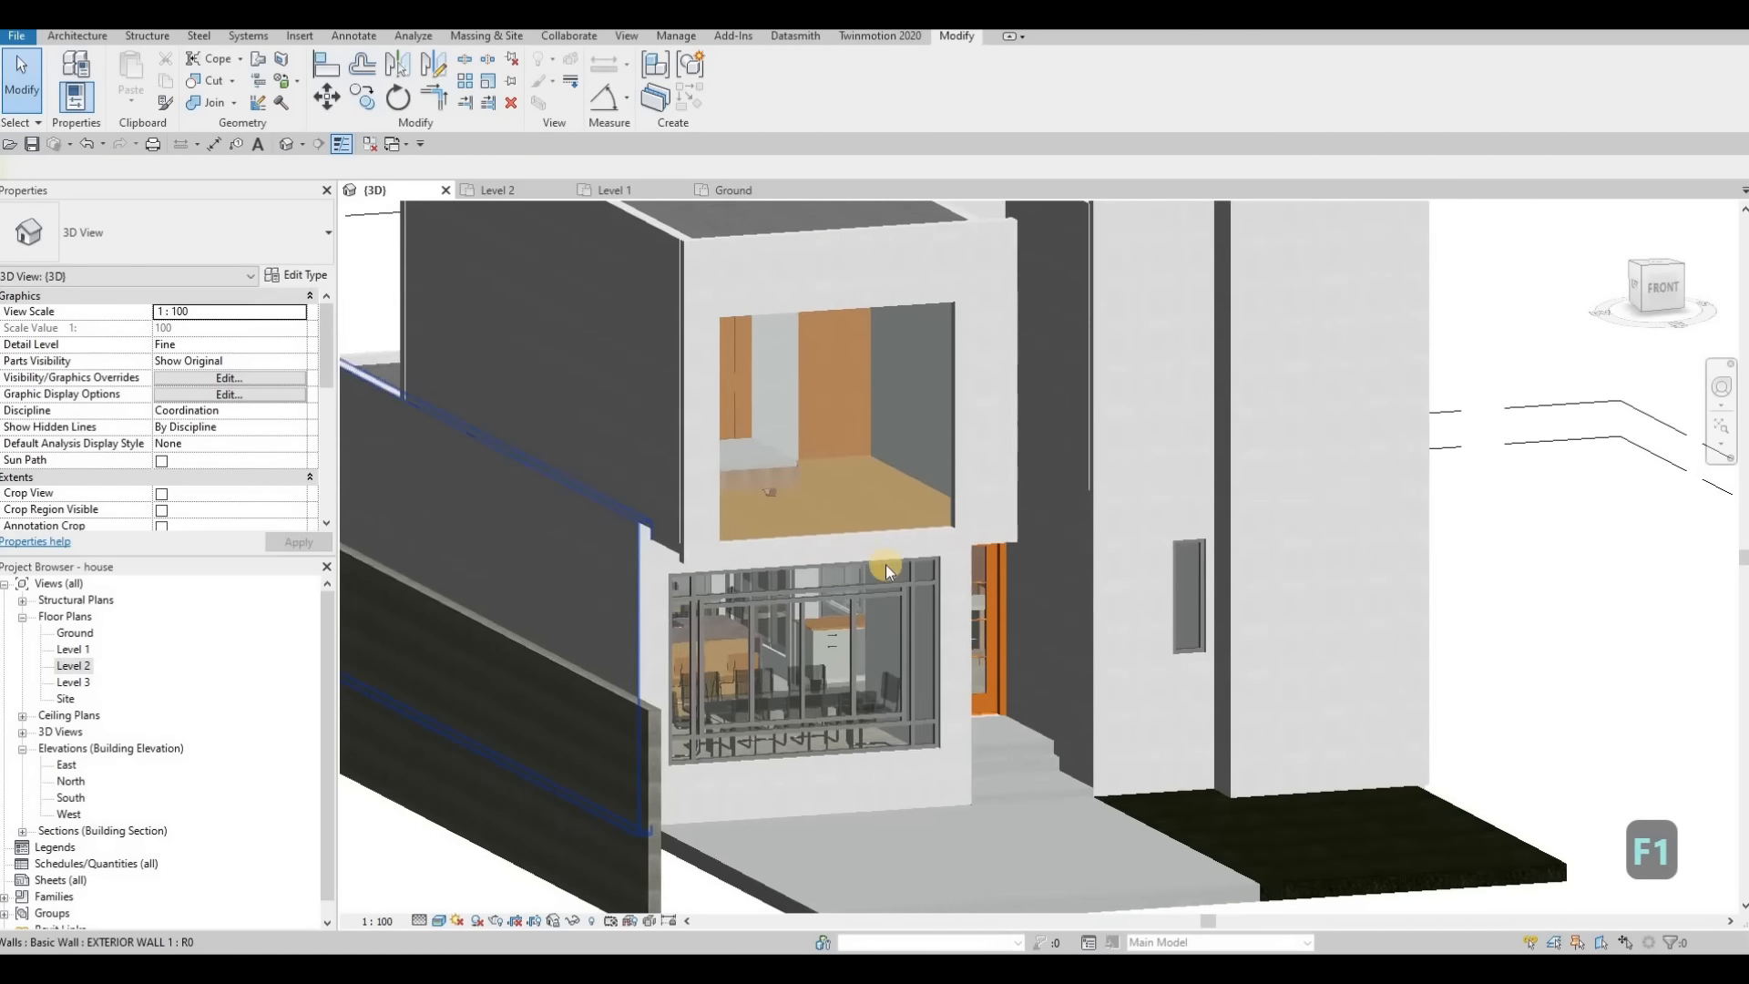
shift+middle_drag(885, 565, 870, 379)
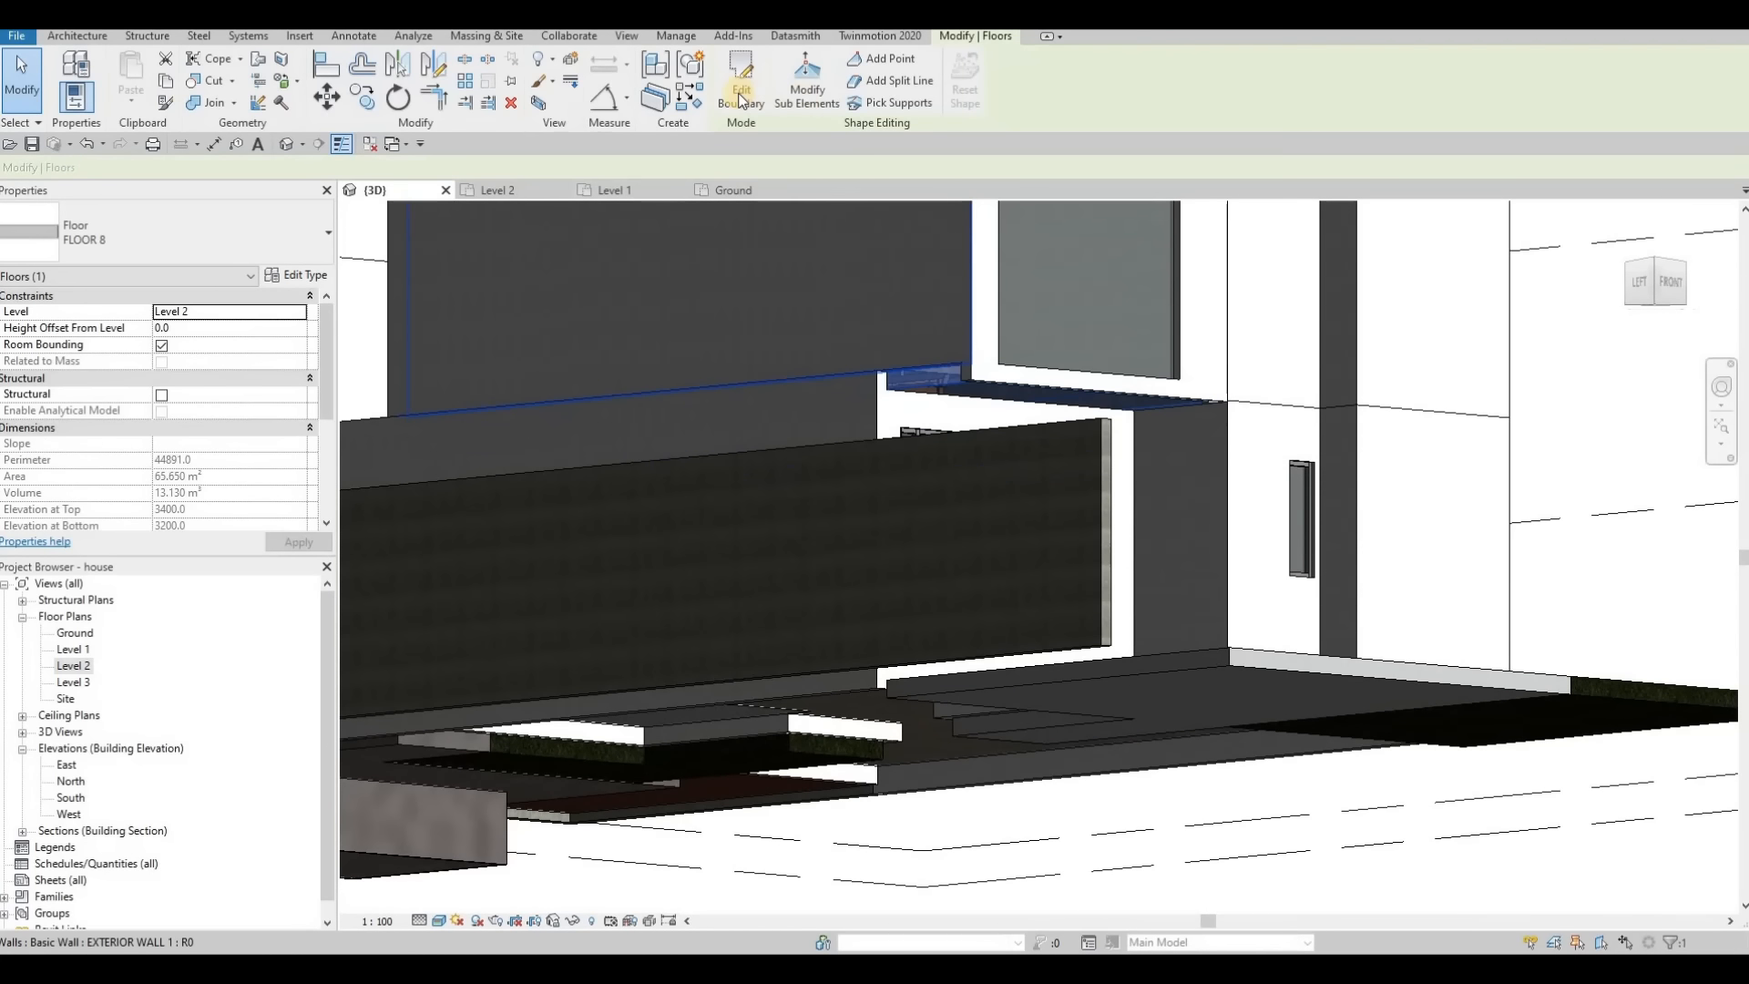
click(806, 84)
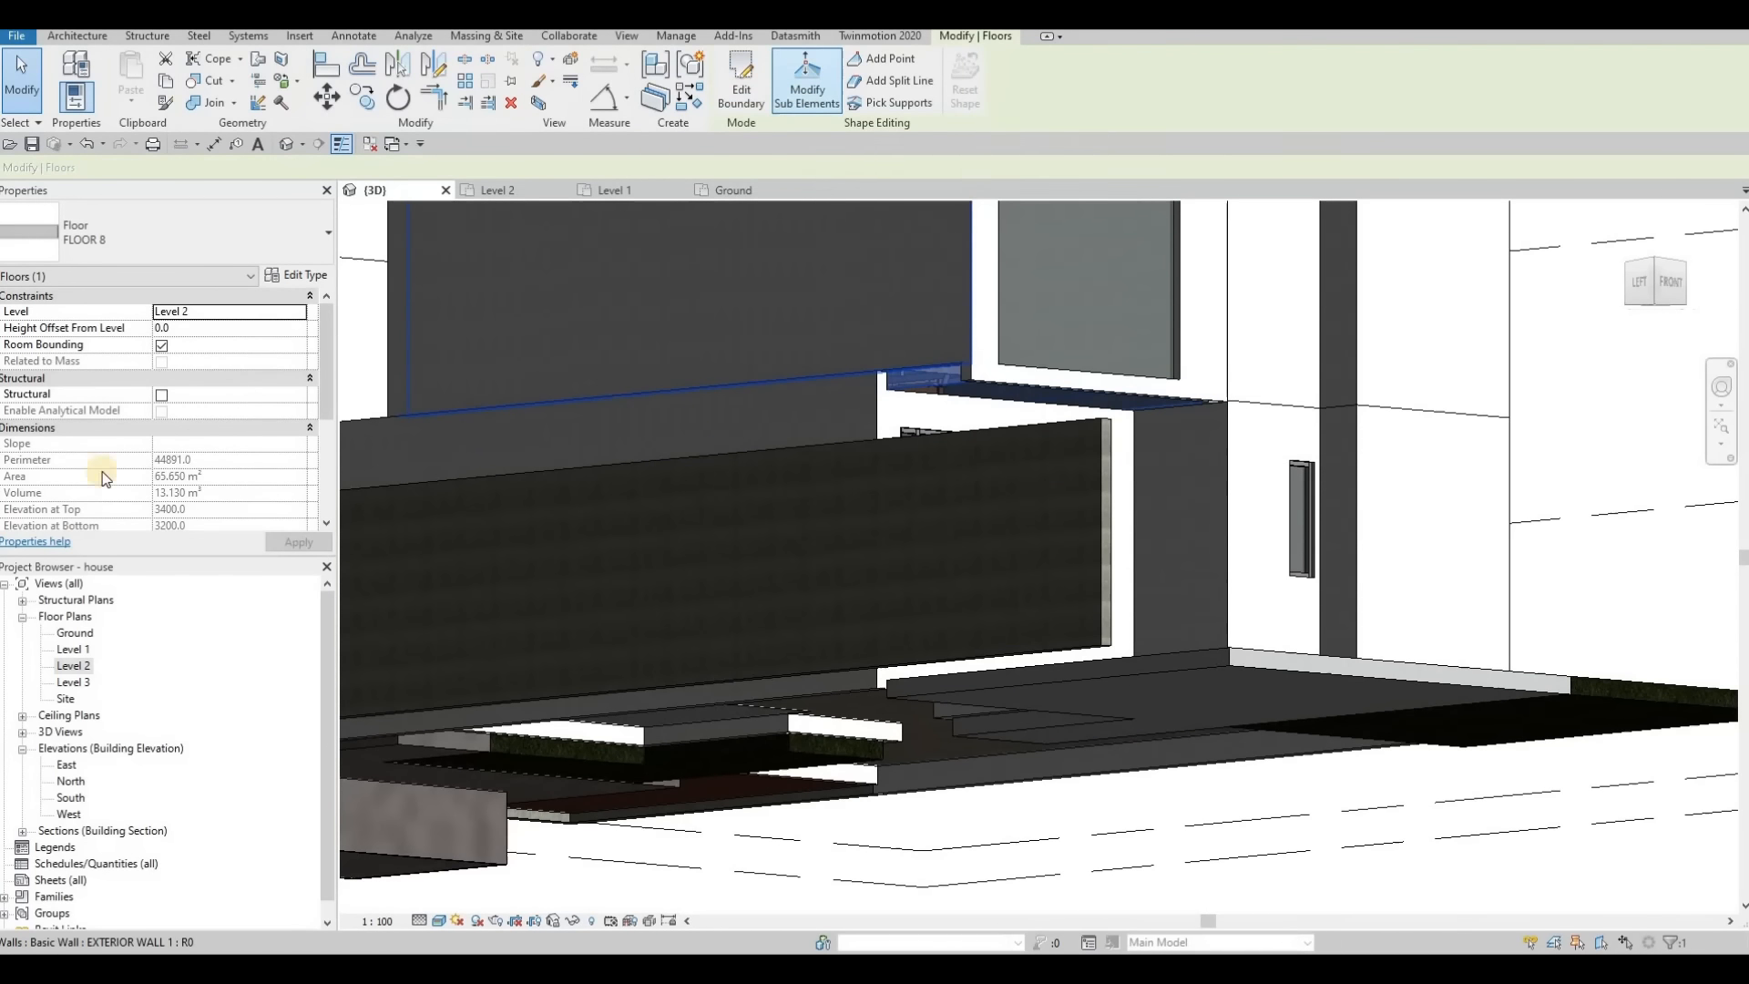
double_click(74, 665)
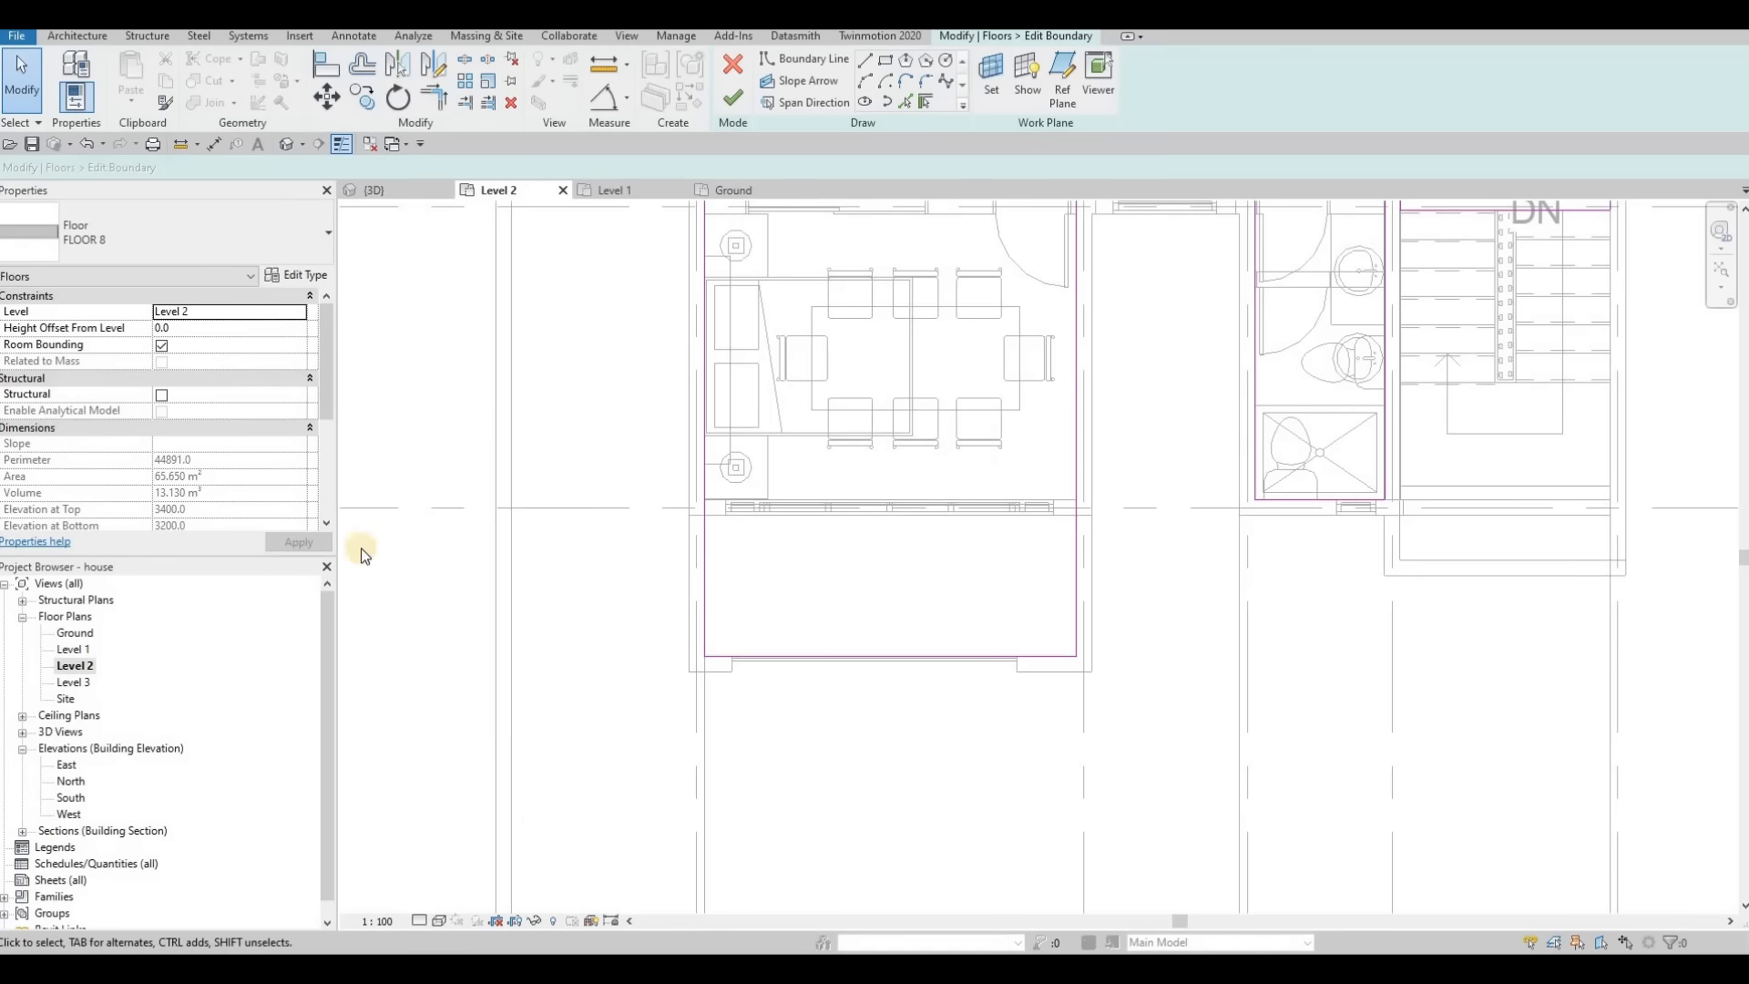
middle_drag(596, 602, 736, 540)
scroll(588, 598, down, 3)
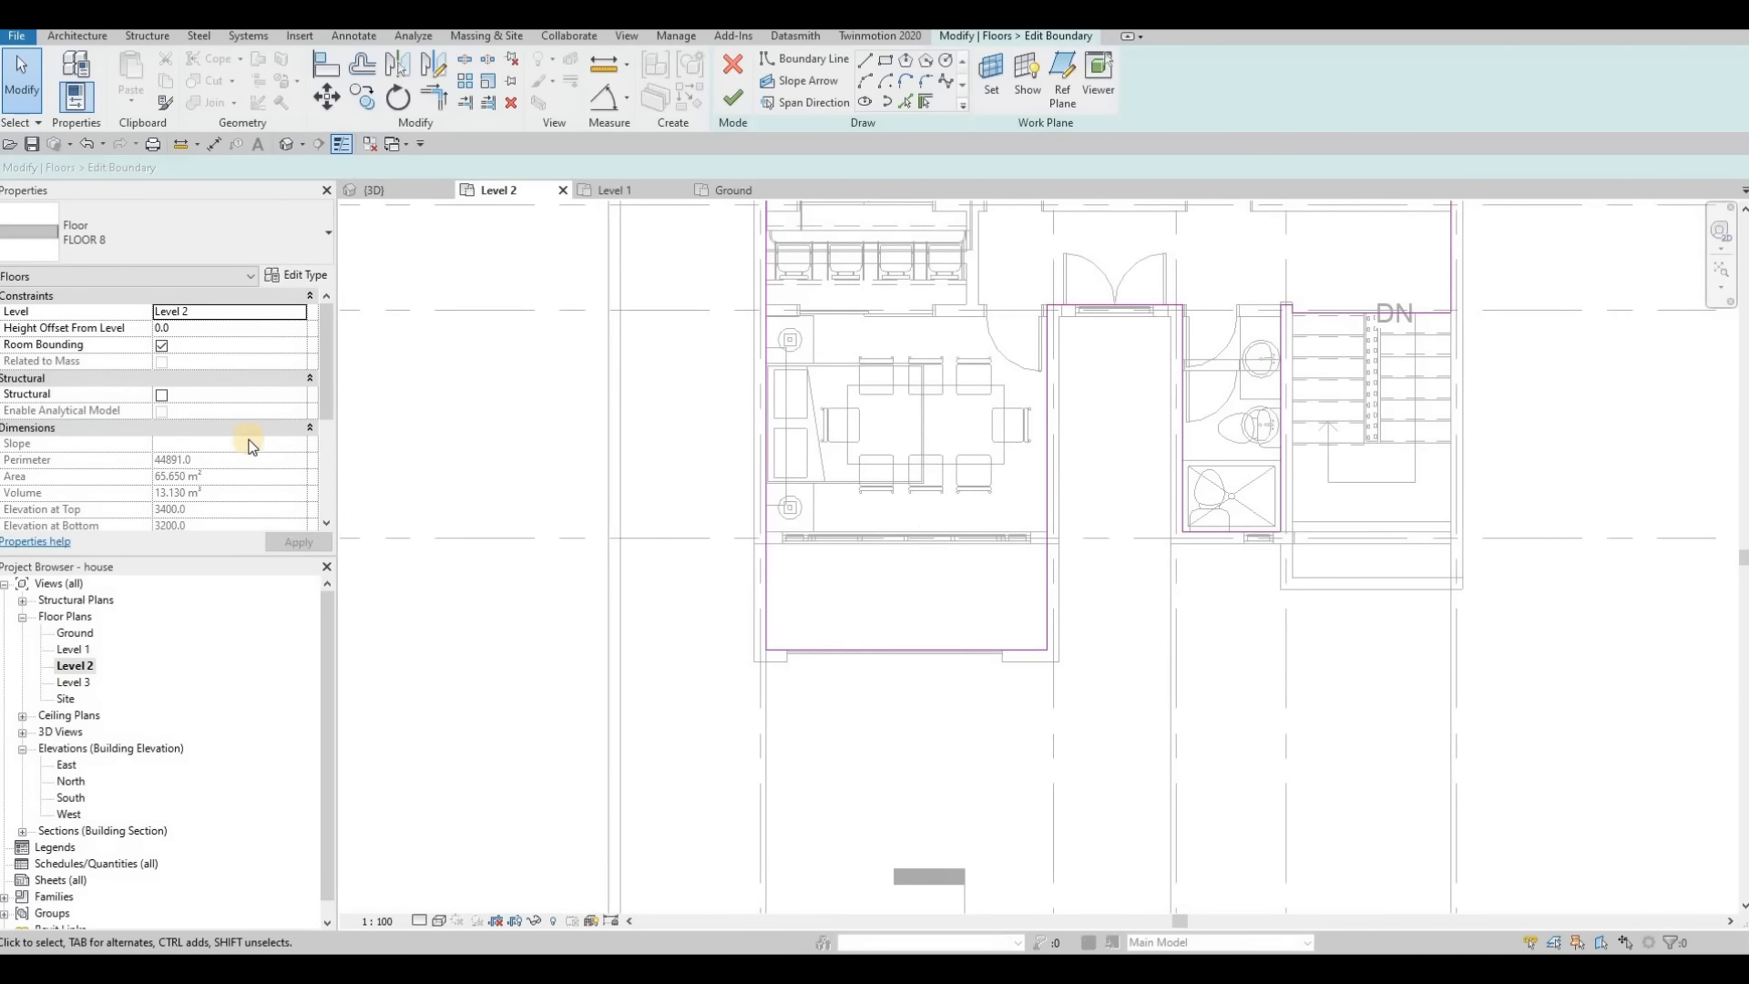
scroll(779, 563, up, 2)
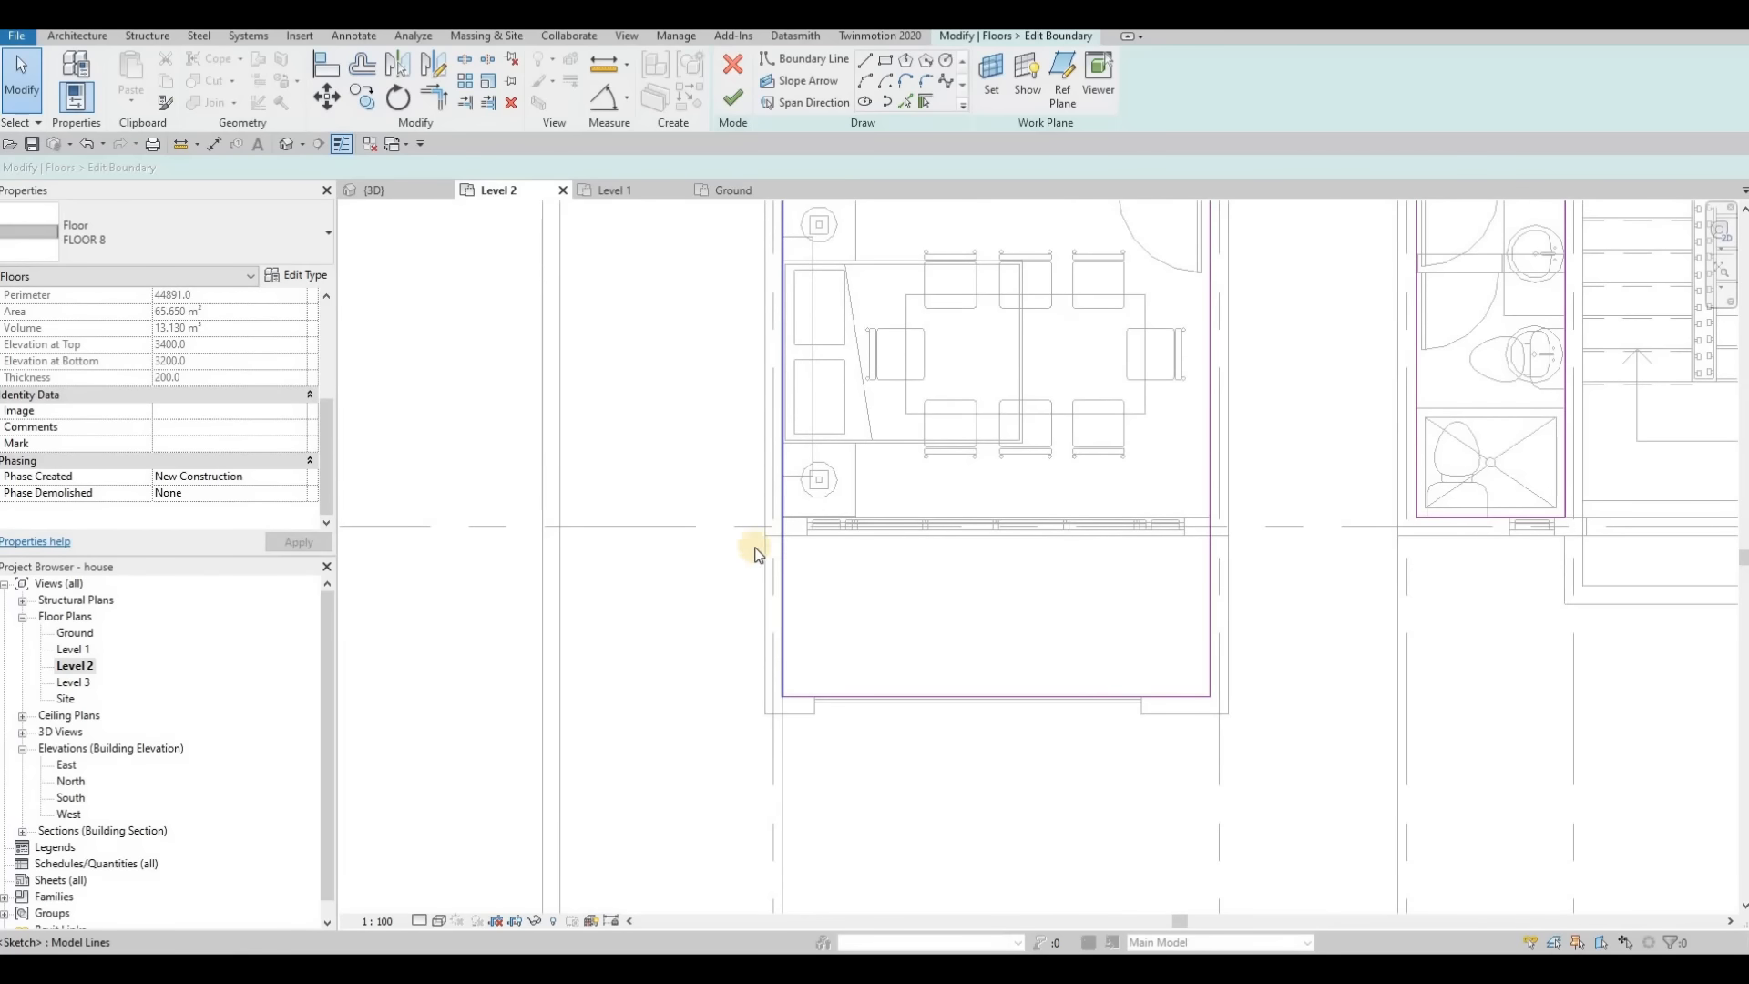
Step: Sketch floor boundary lines 150 mm out to the side wall's outer face and 1350 mm along it to the front edge
click(867, 63)
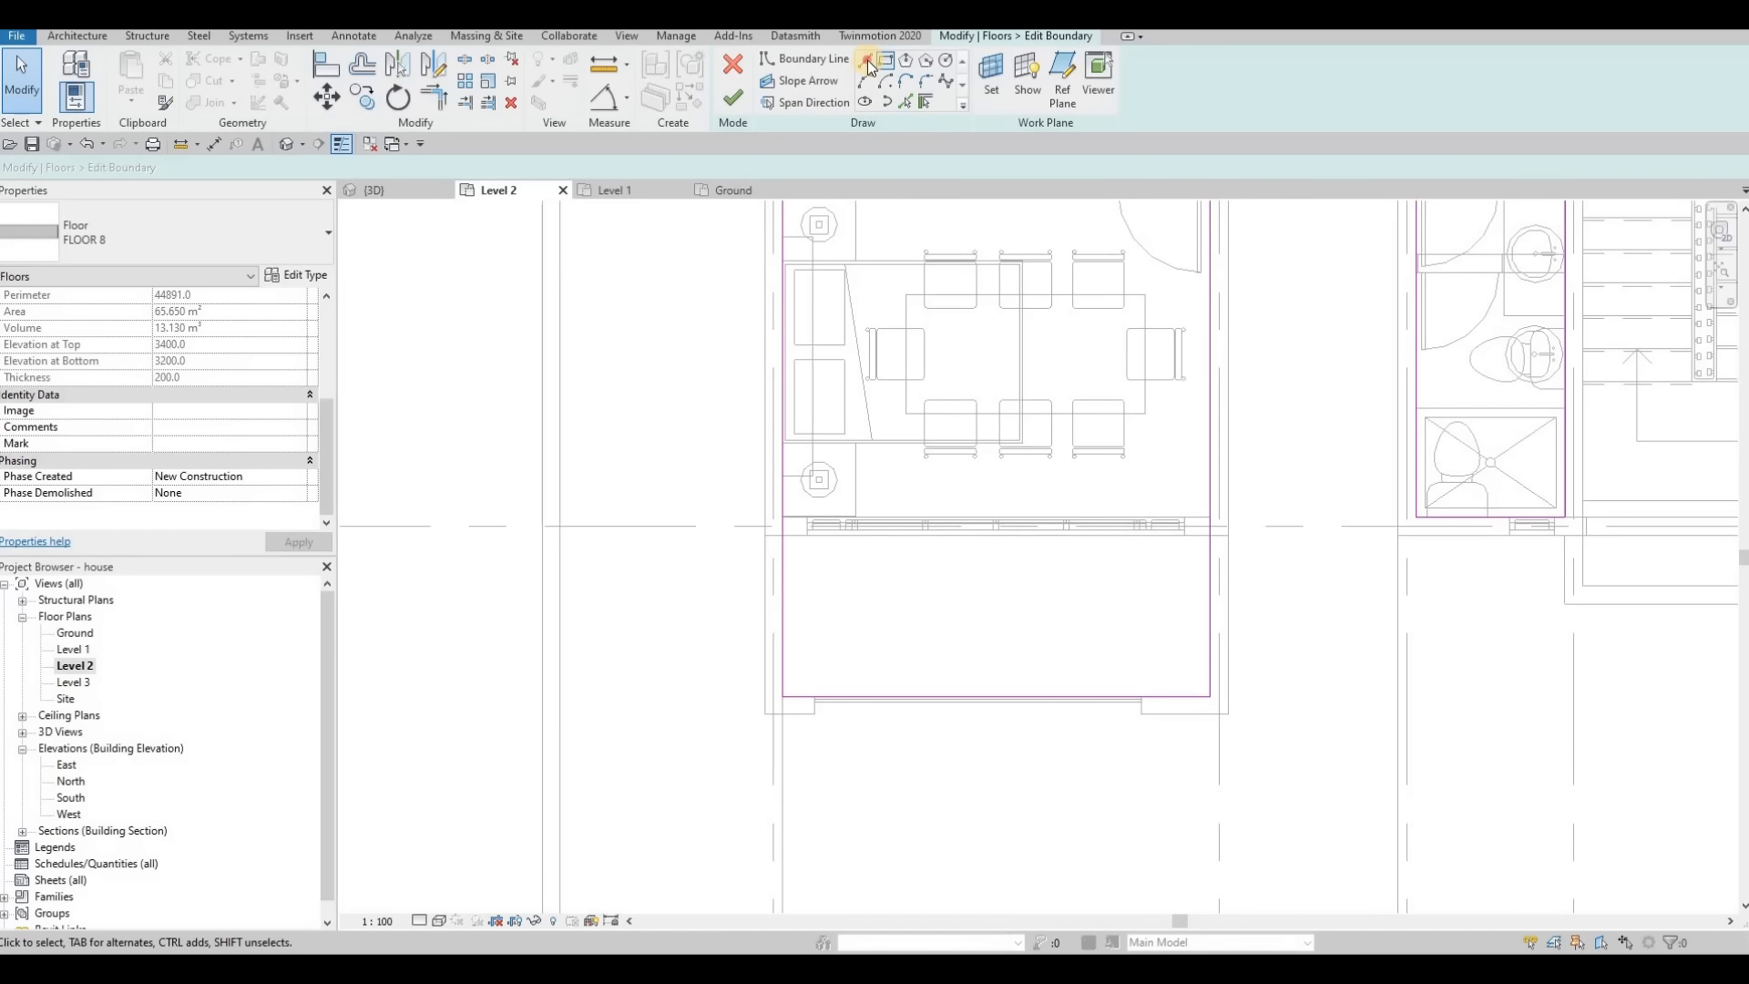
scroll(784, 523, up, 3)
click(783, 525)
click(748, 525)
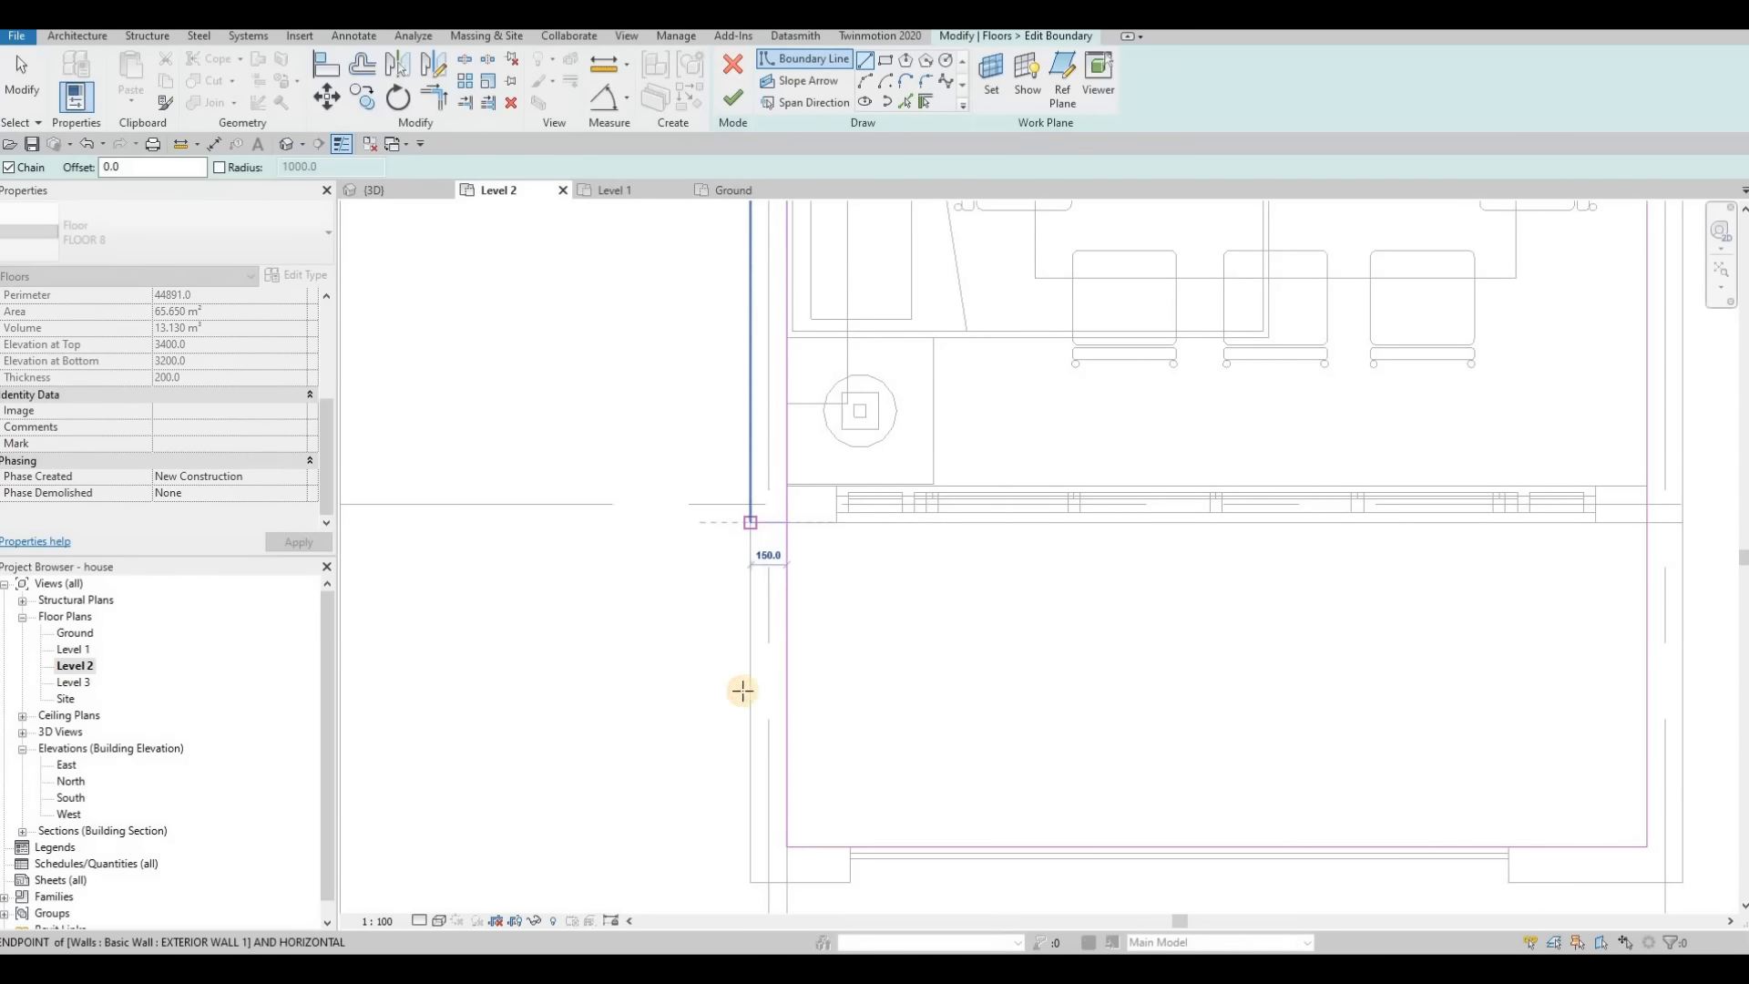
middle_drag(754, 842, 776, 629)
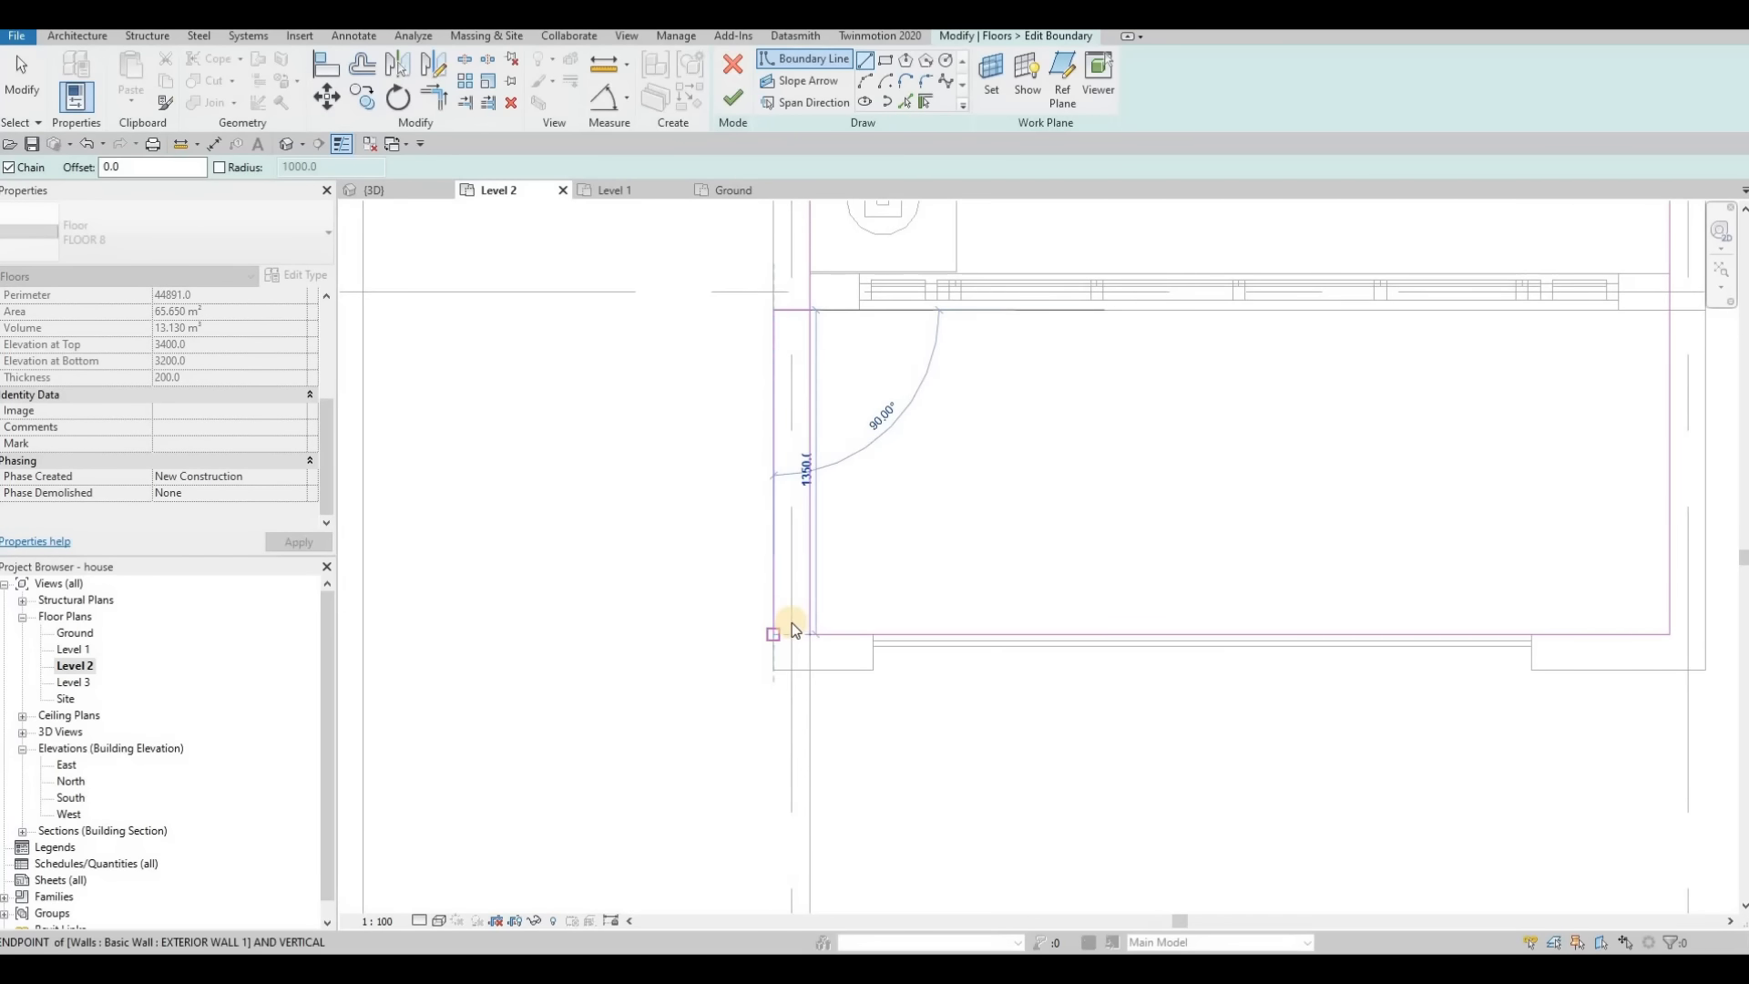
key(Escape)
key(Escape)
key(Escape)
Step: Trim the Level 2 floor's side boundary lines into a closed outline, finish the sketch and return to the 3D view
key(r)
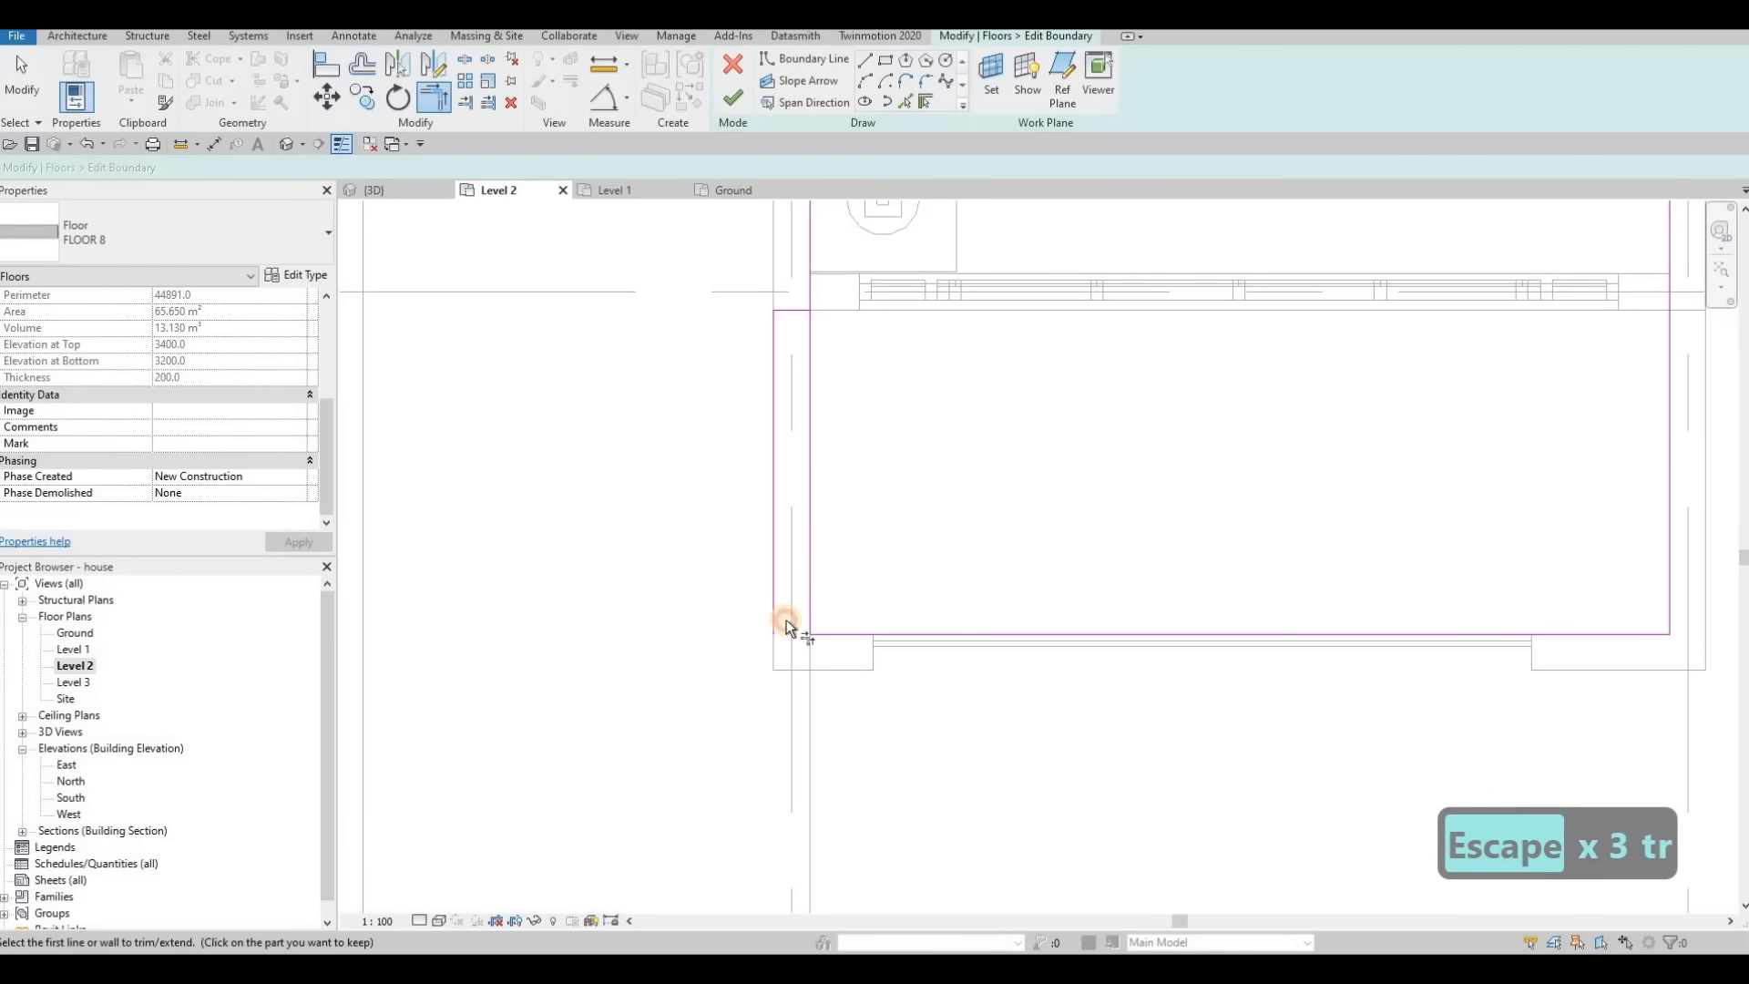
click(820, 634)
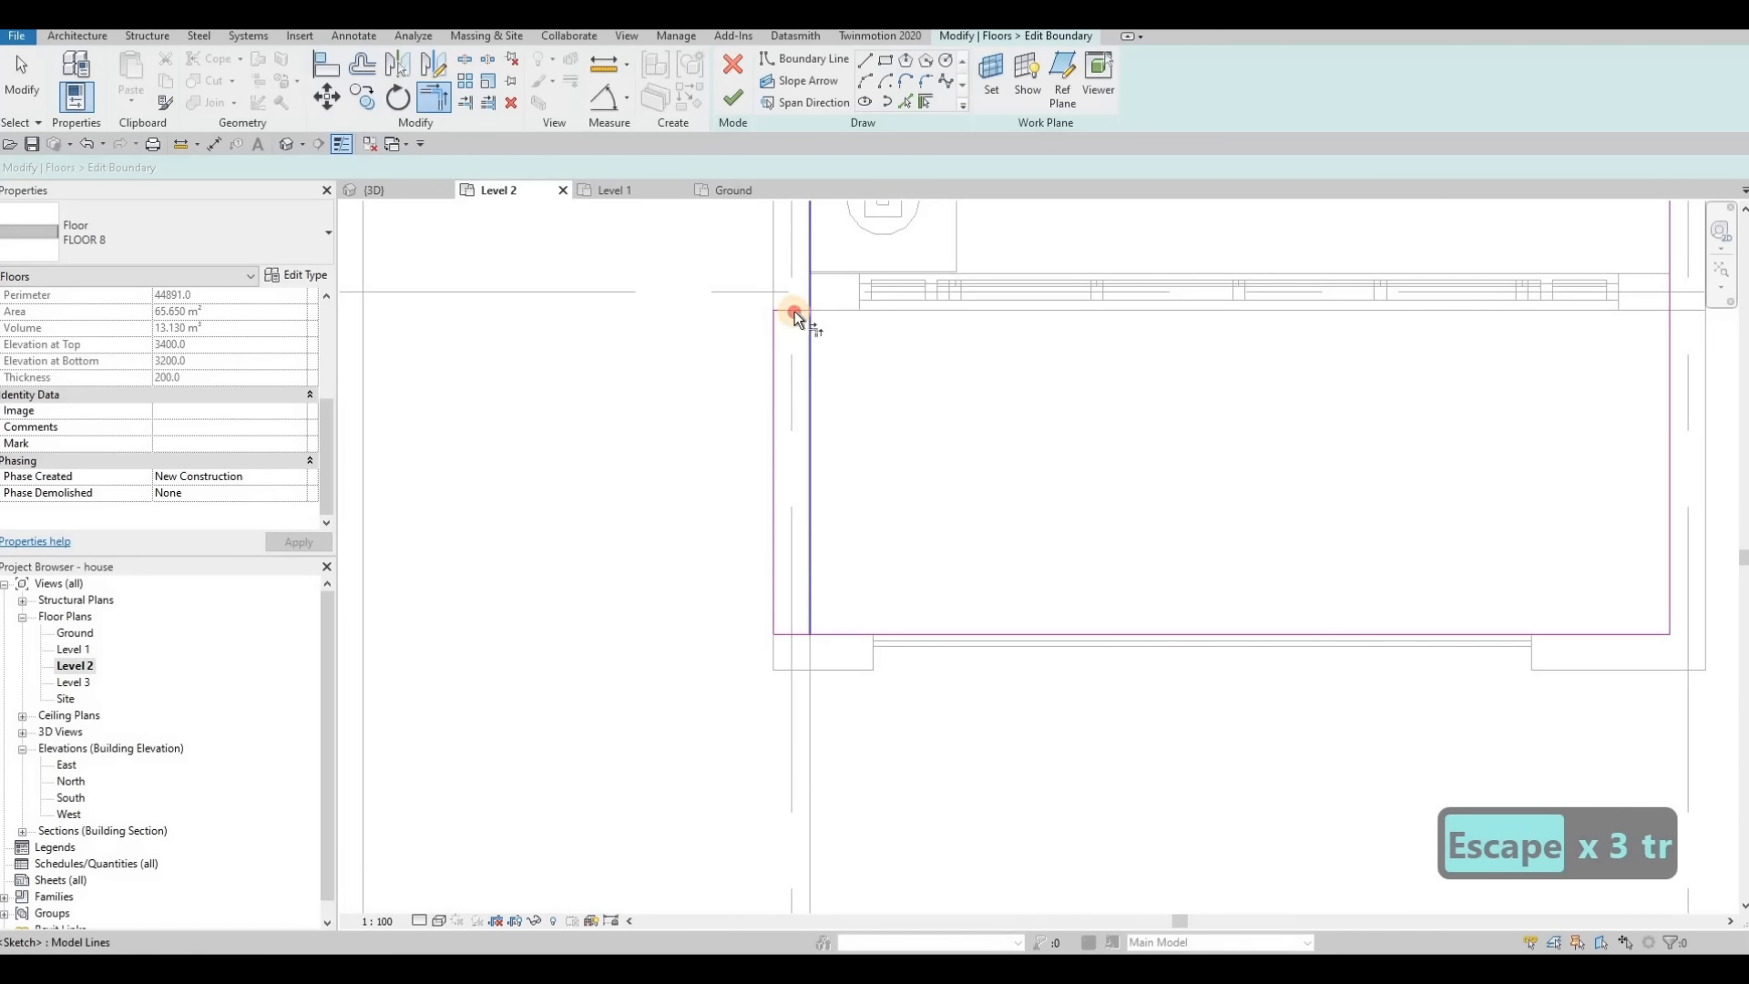
click(795, 310)
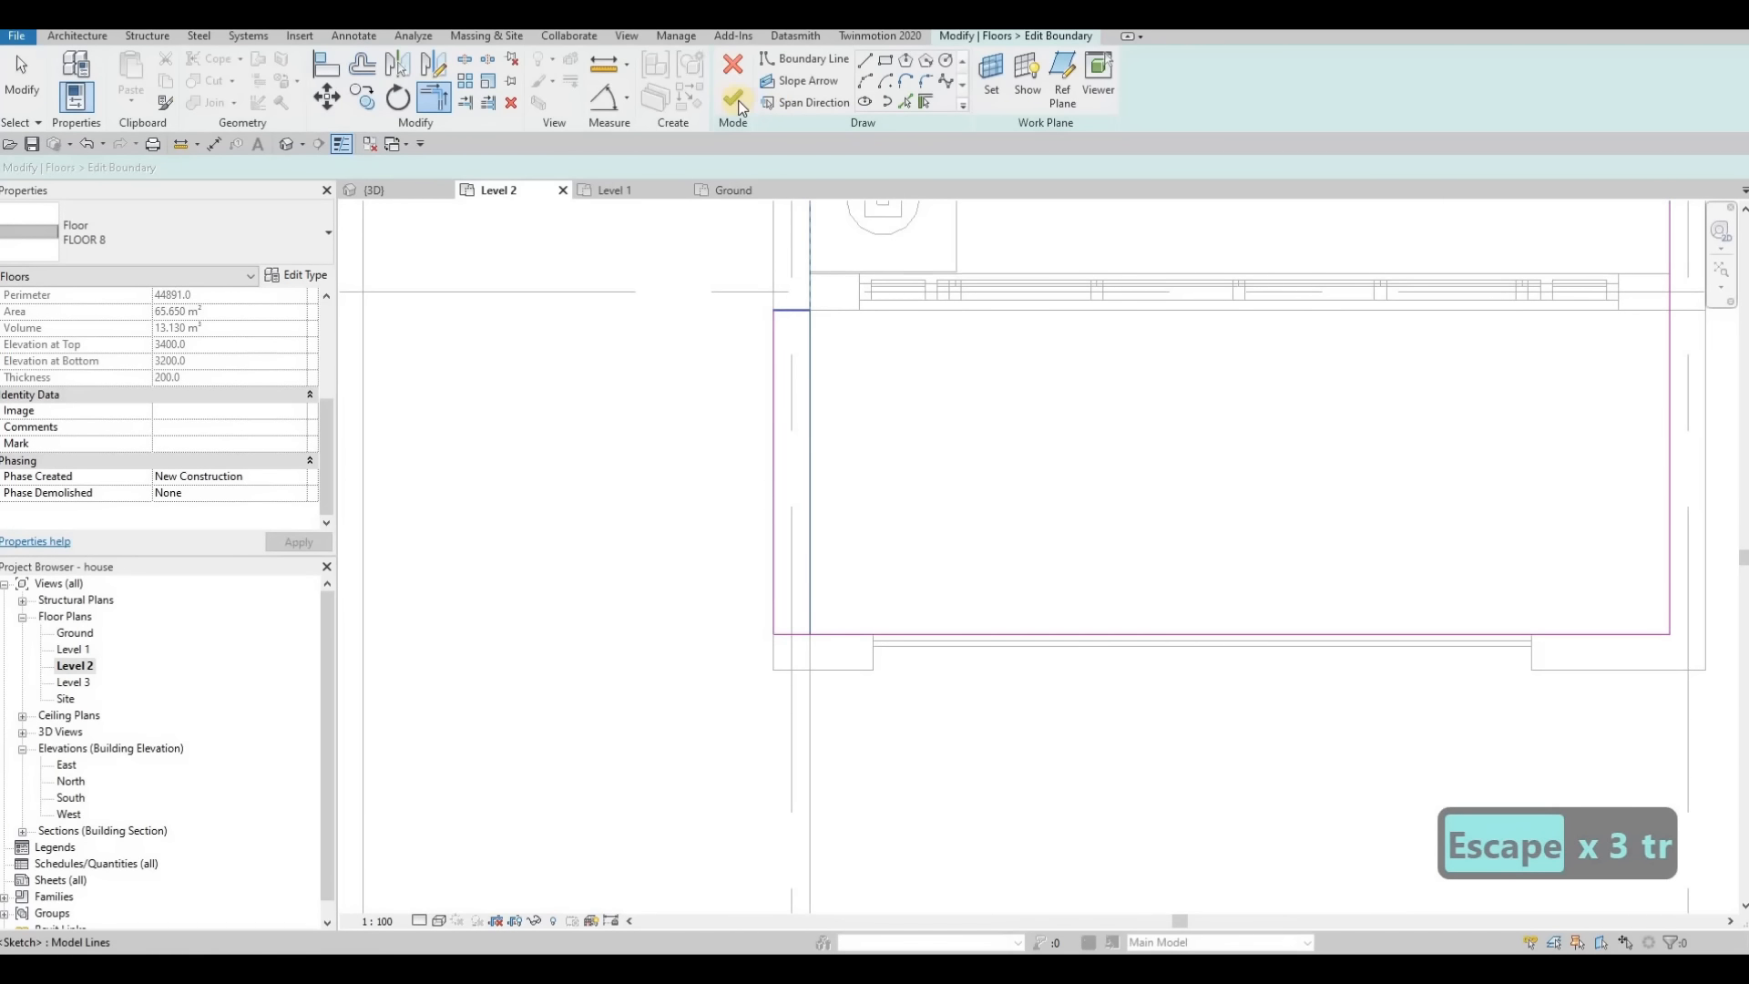
click(375, 190)
key(Escape)
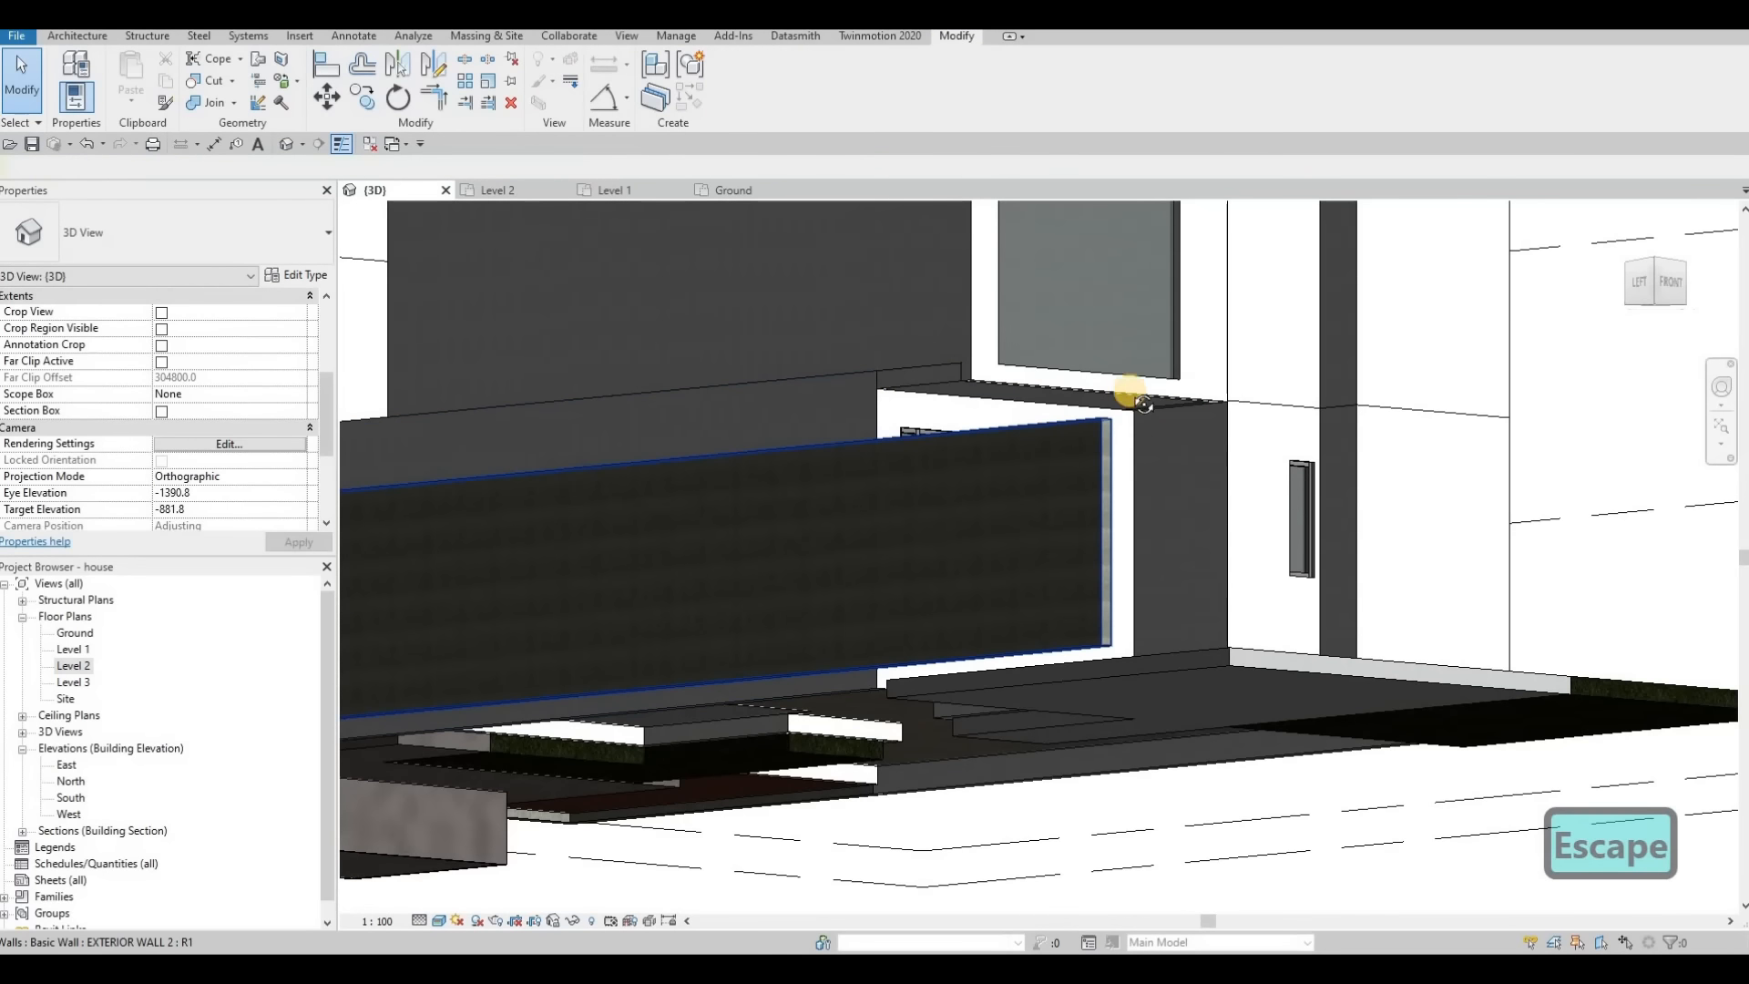
Step: Select the paved ground floor slab in front of the house and open its boundary sketch in the Level 2 plan
shift+middle_drag(1129, 392, 752, 840)
scroll(839, 620, down, 3)
click(752, 840)
shift+middle_drag(916, 721, 802, 292)
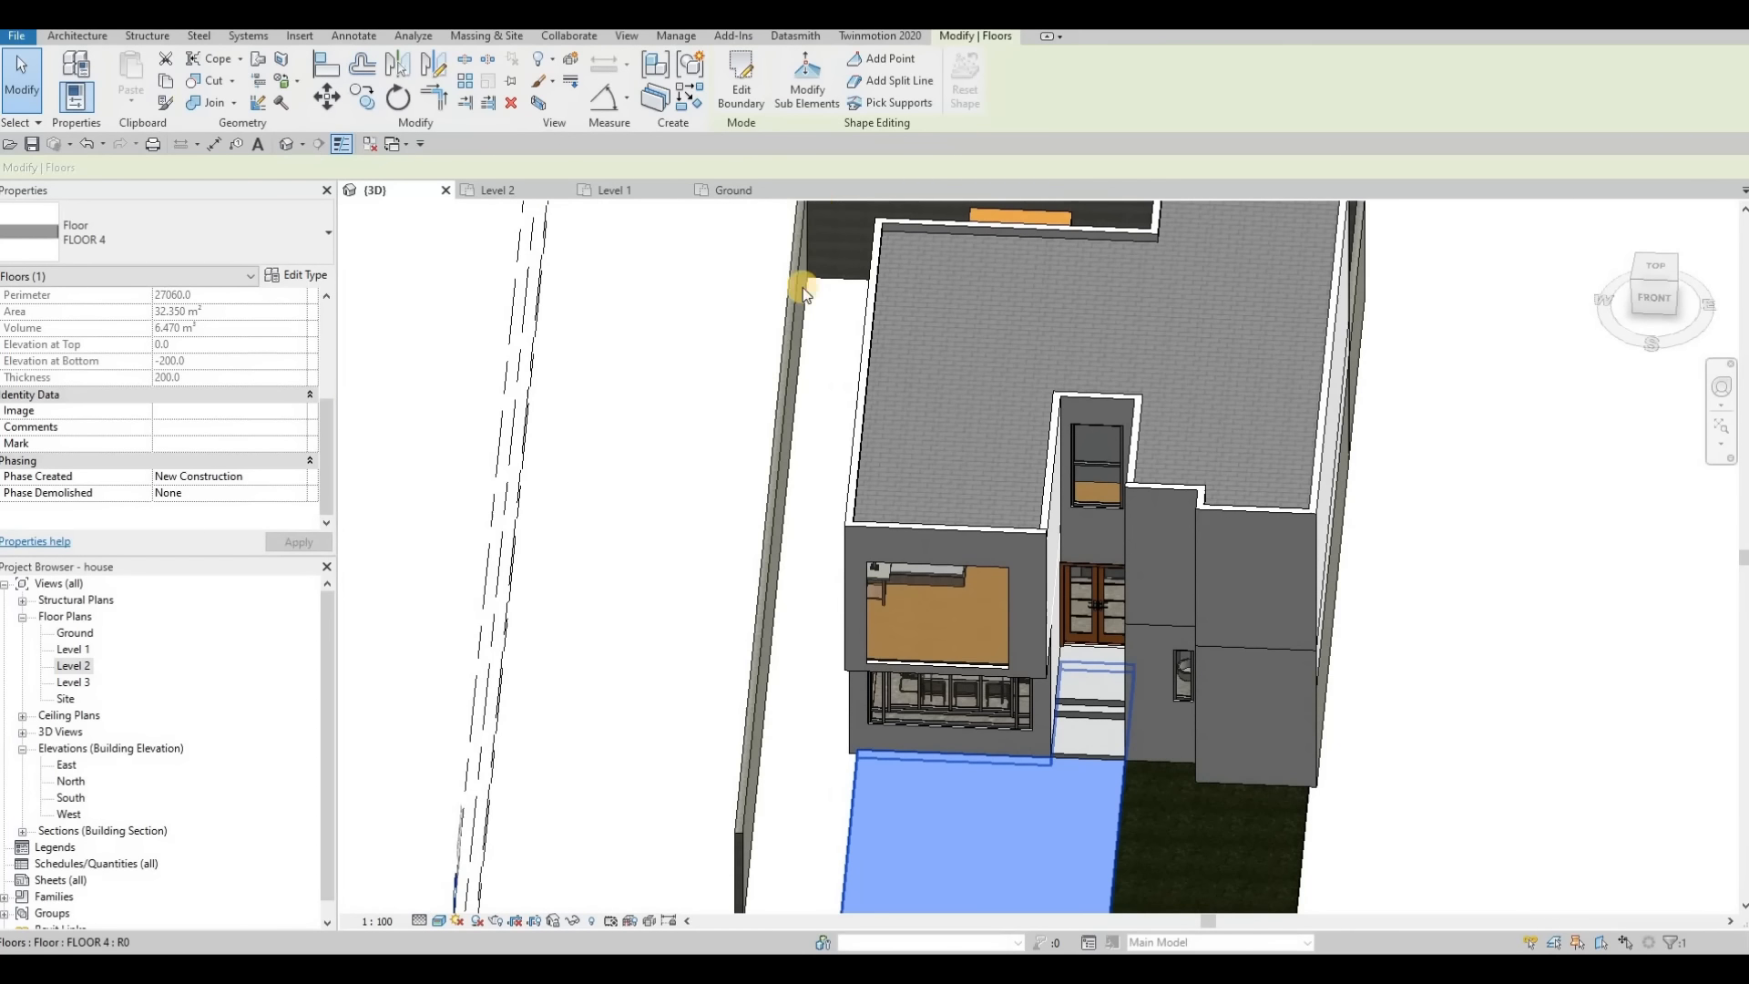
click(741, 91)
click(71, 665)
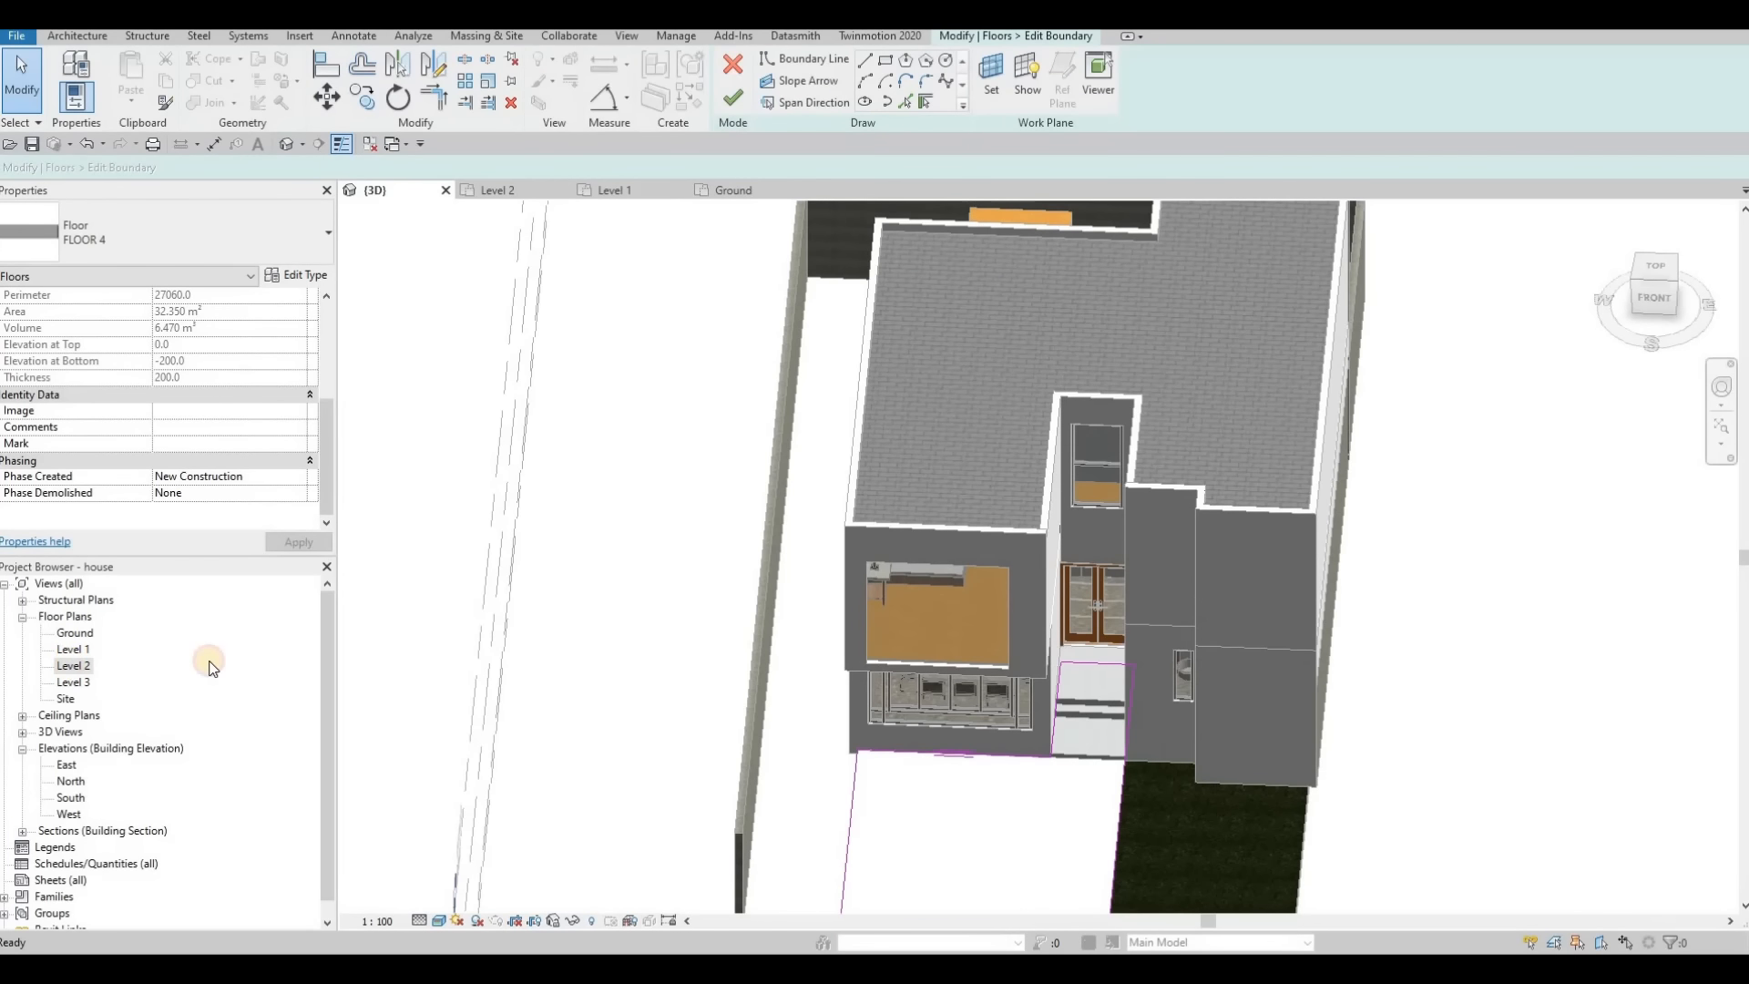
Step: Move the front slab's side boundary line outward to the plot's side wall, about 7 m from the opposite edge
scroll(702, 586, down, 3)
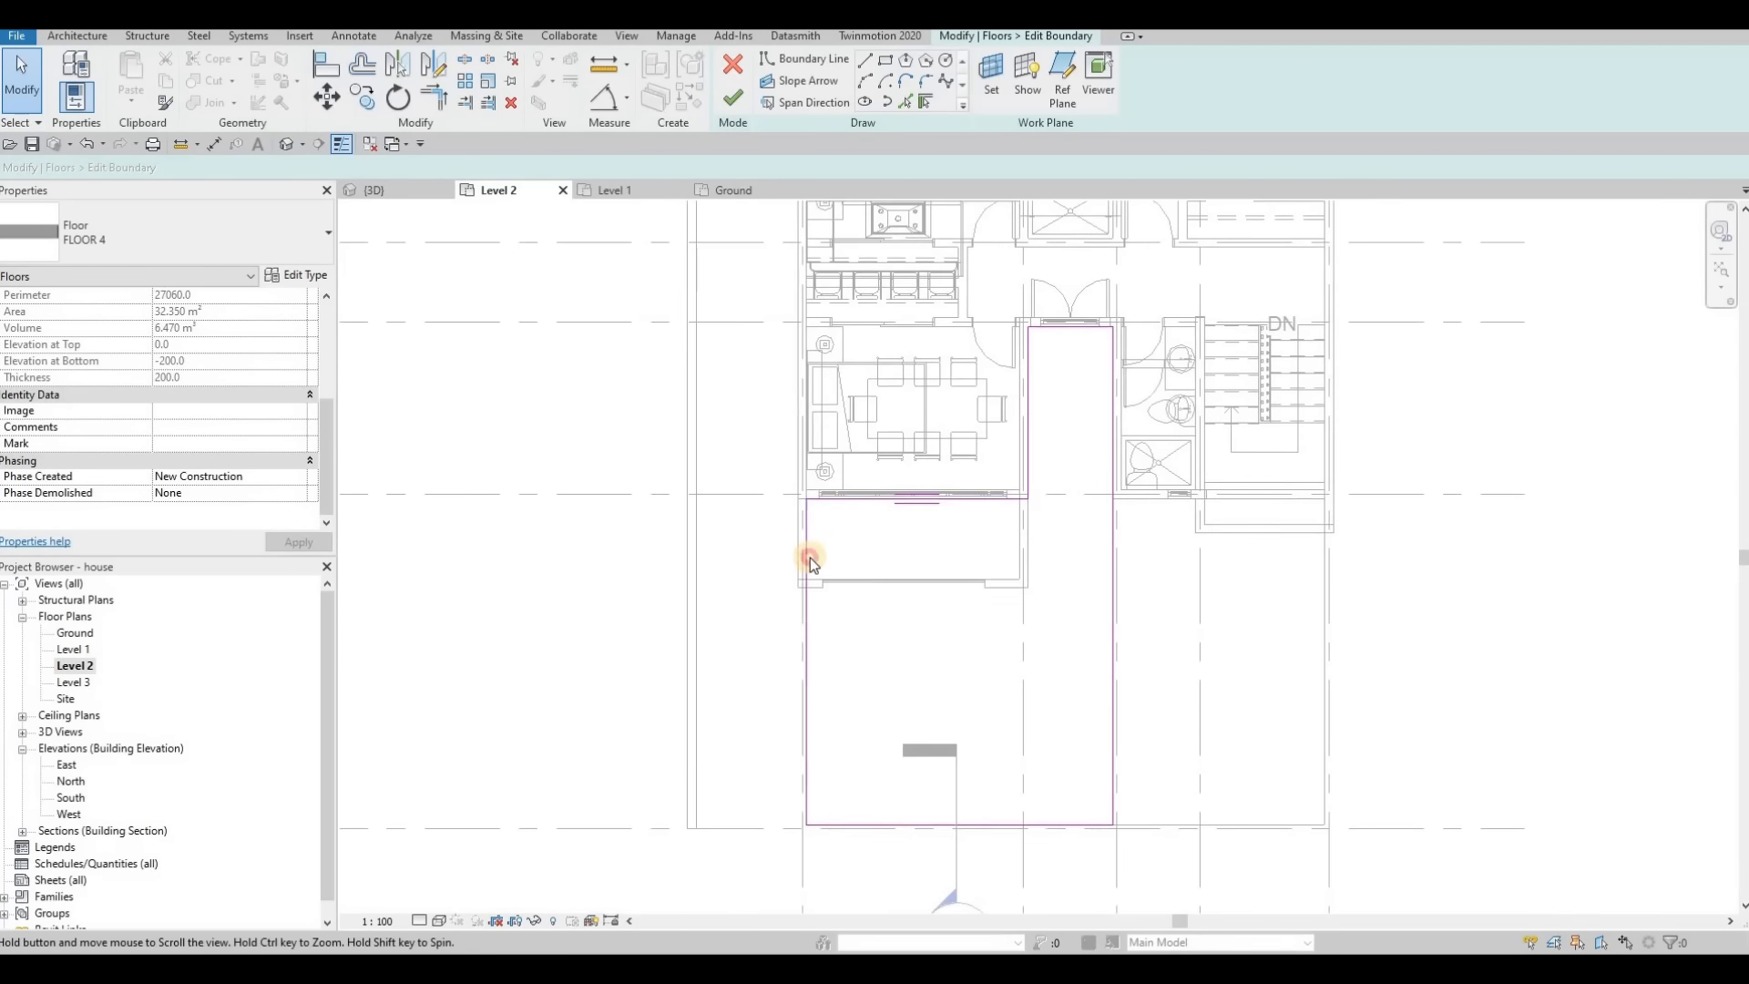
drag(811, 557, 701, 557)
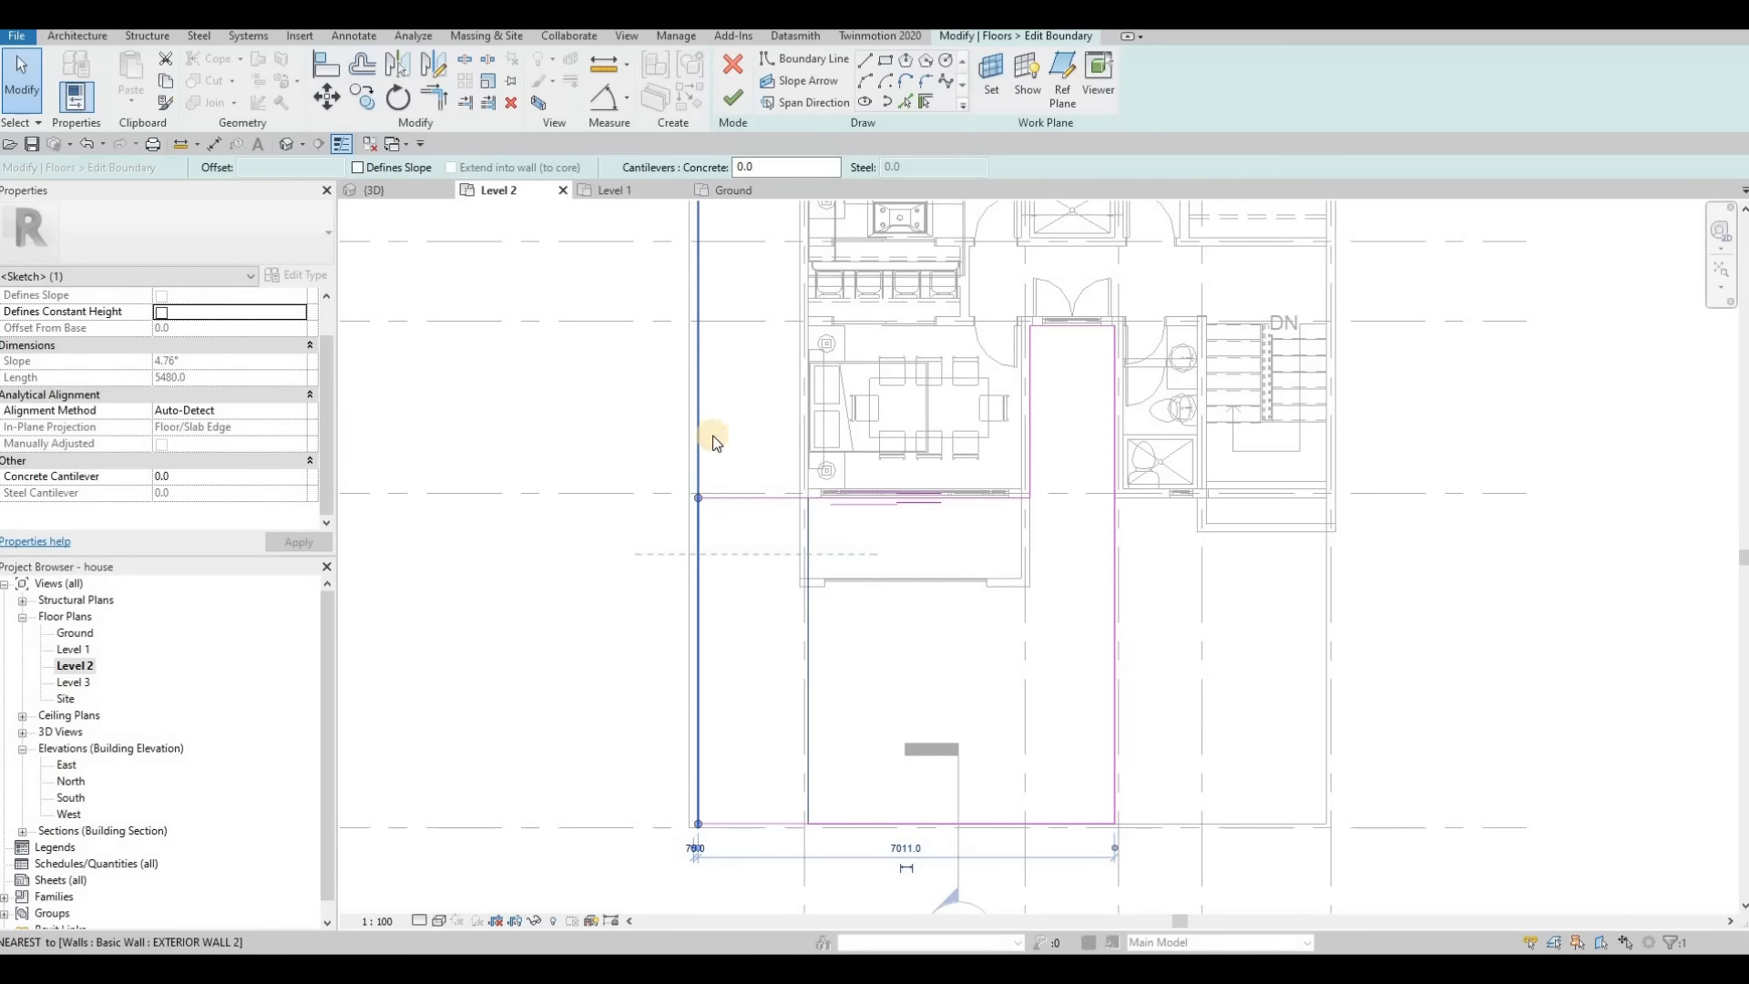
drag(714, 436, 716, 437)
Step: Add boundary lines by picking the house's outer side wall face and the plot's rear wall
middle_drag(734, 392, 751, 513)
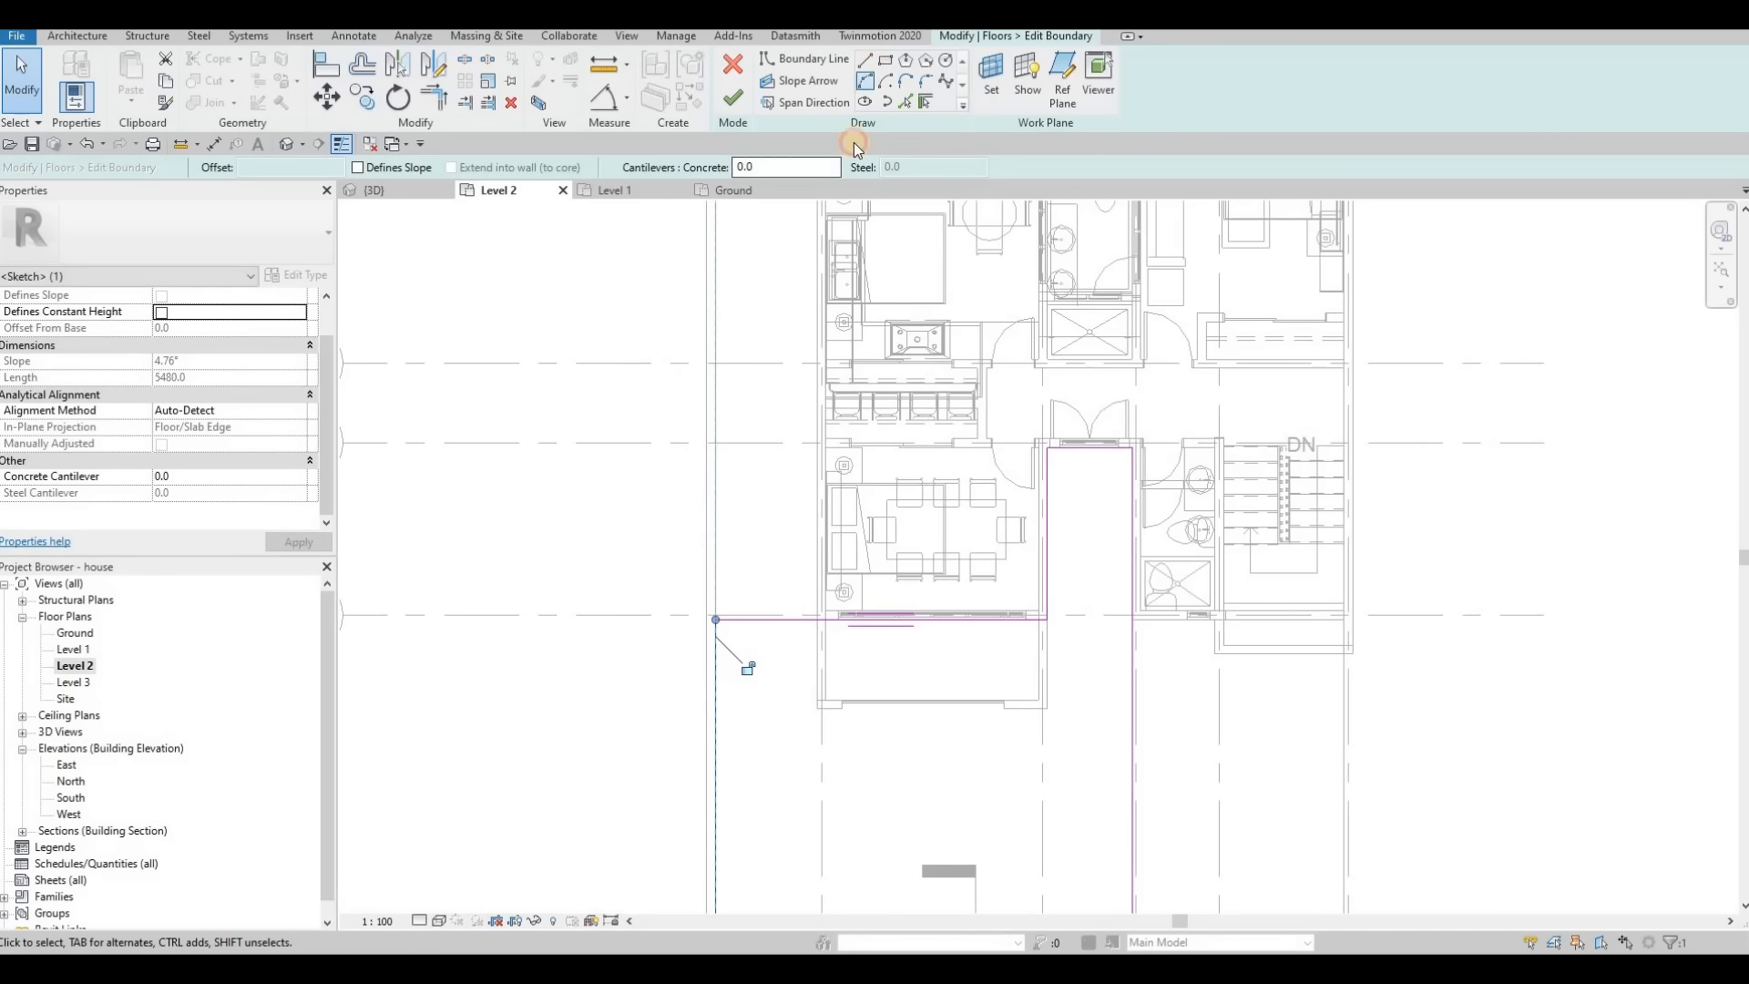
click(864, 60)
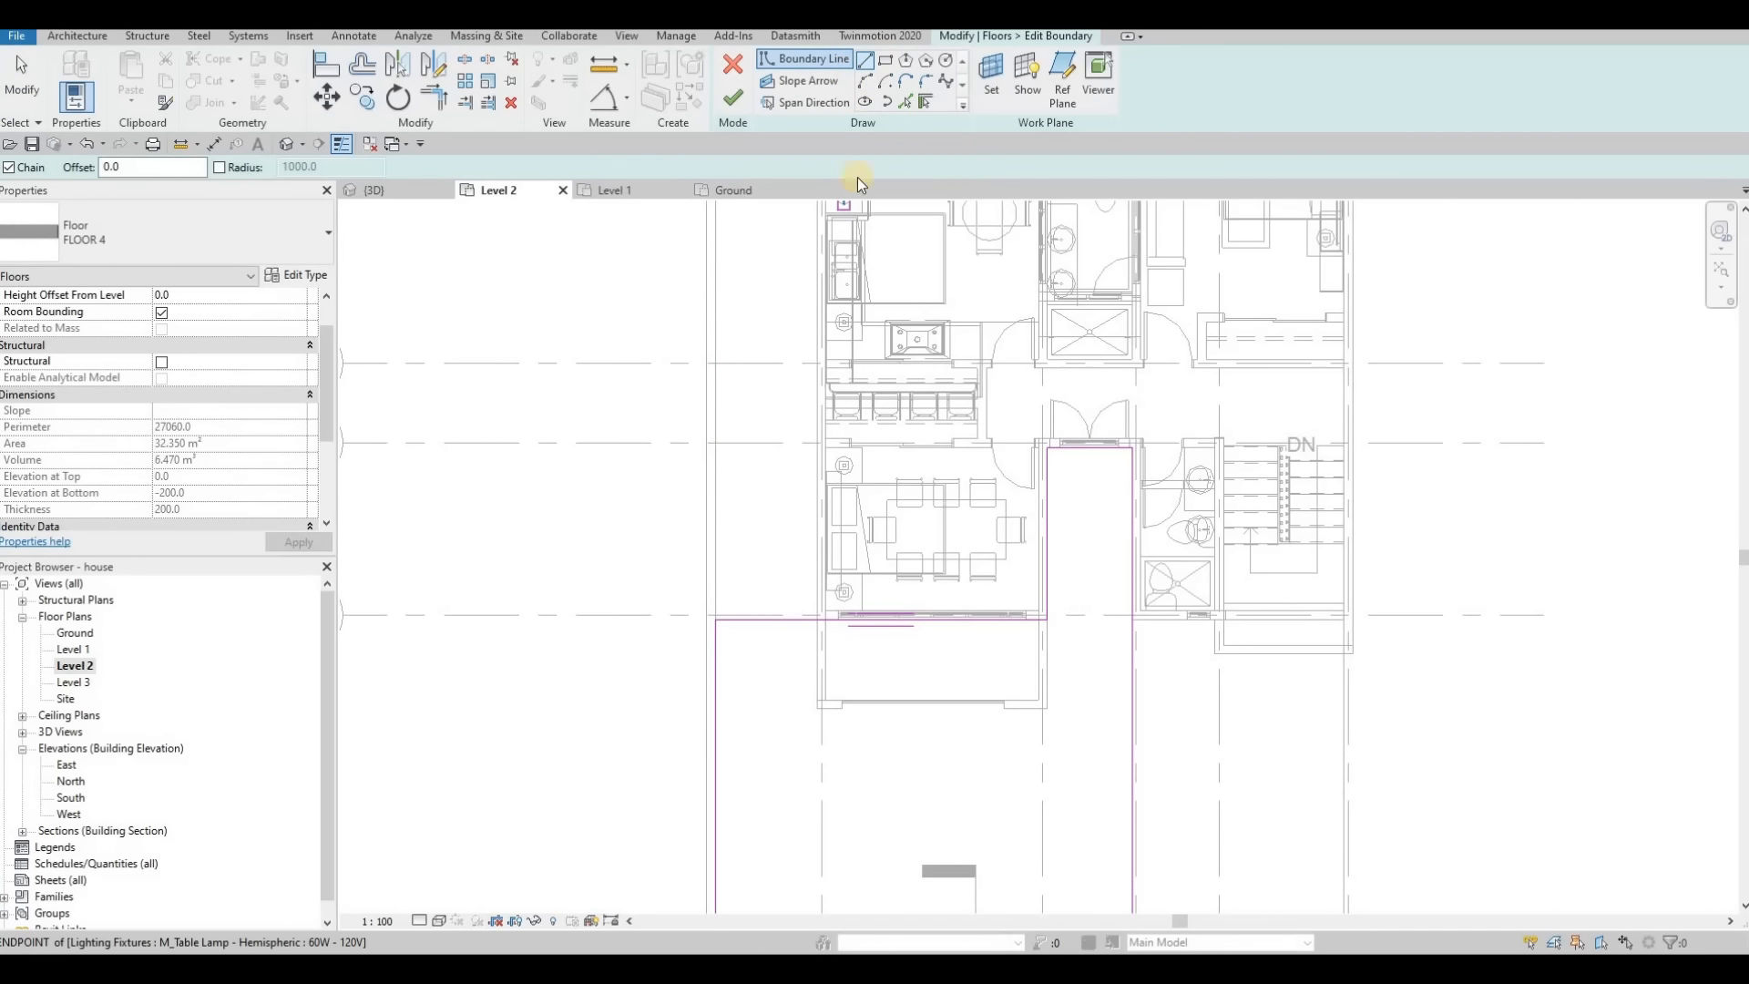
click(905, 101)
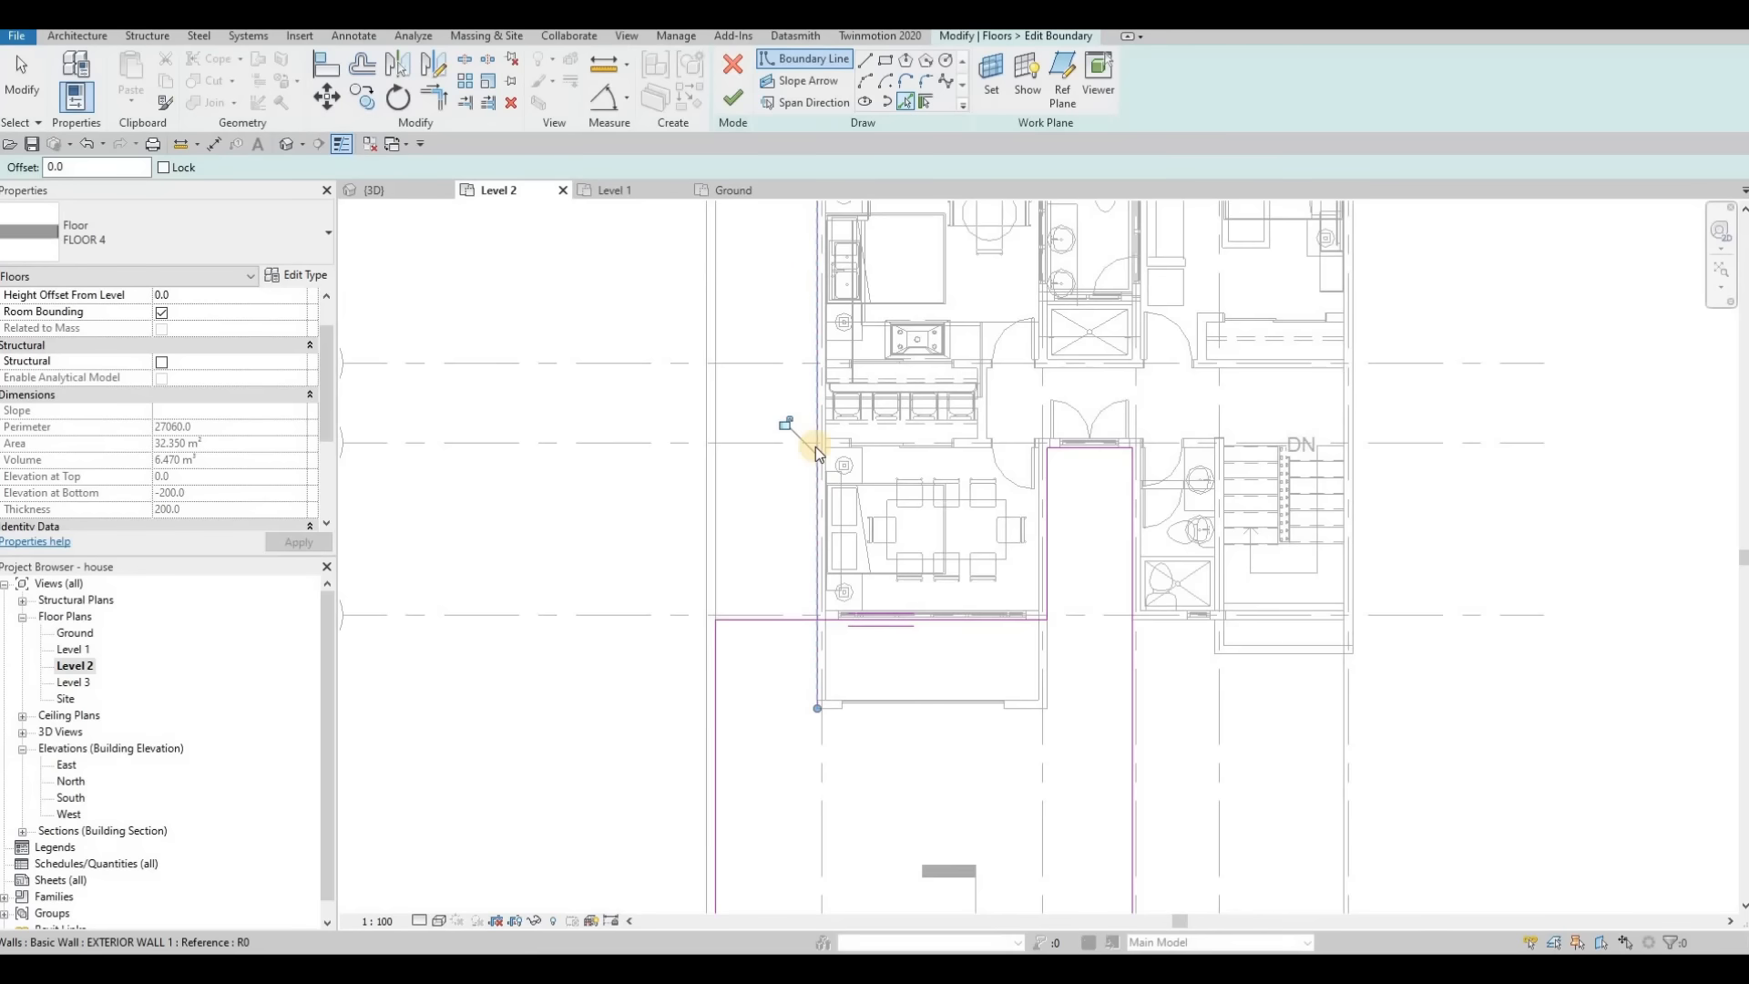
scroll(810, 291, down, 1)
middle_drag(810, 288, 789, 446)
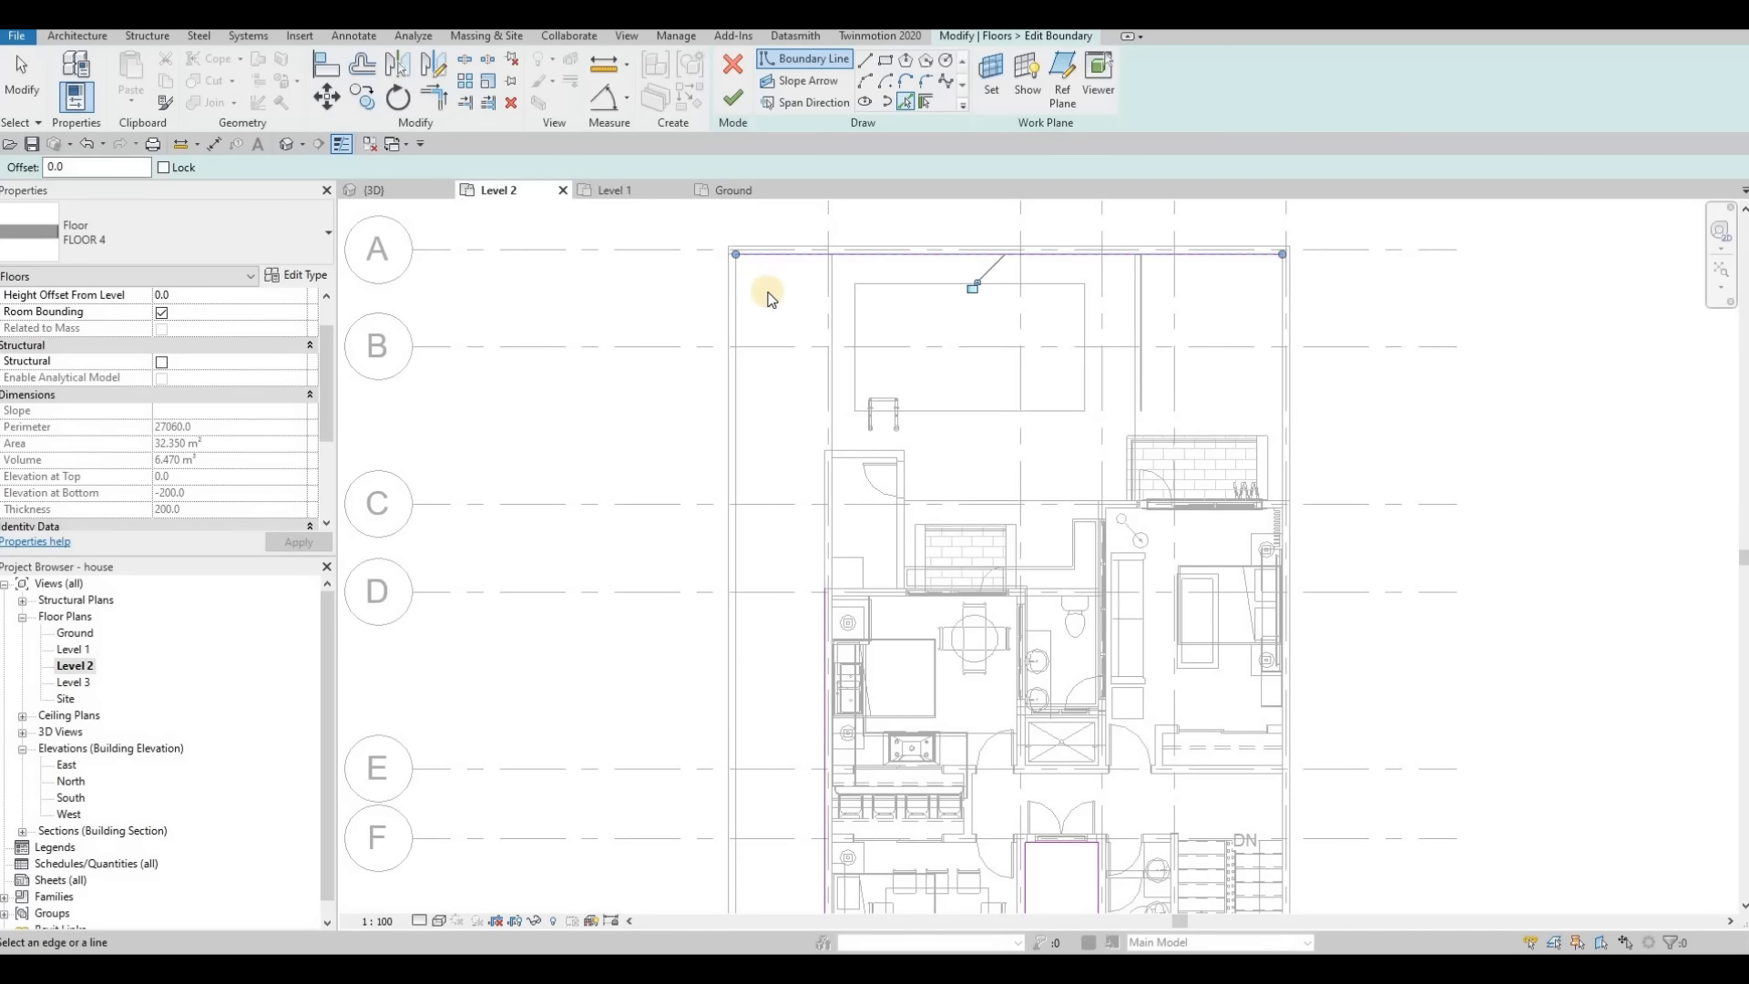
Step: Trim the slab's boundary lines into a closed outline running along the side passage to the rear wall, and finish the sketch
key(Escape)
key(Escape)
key(t)
key(r)
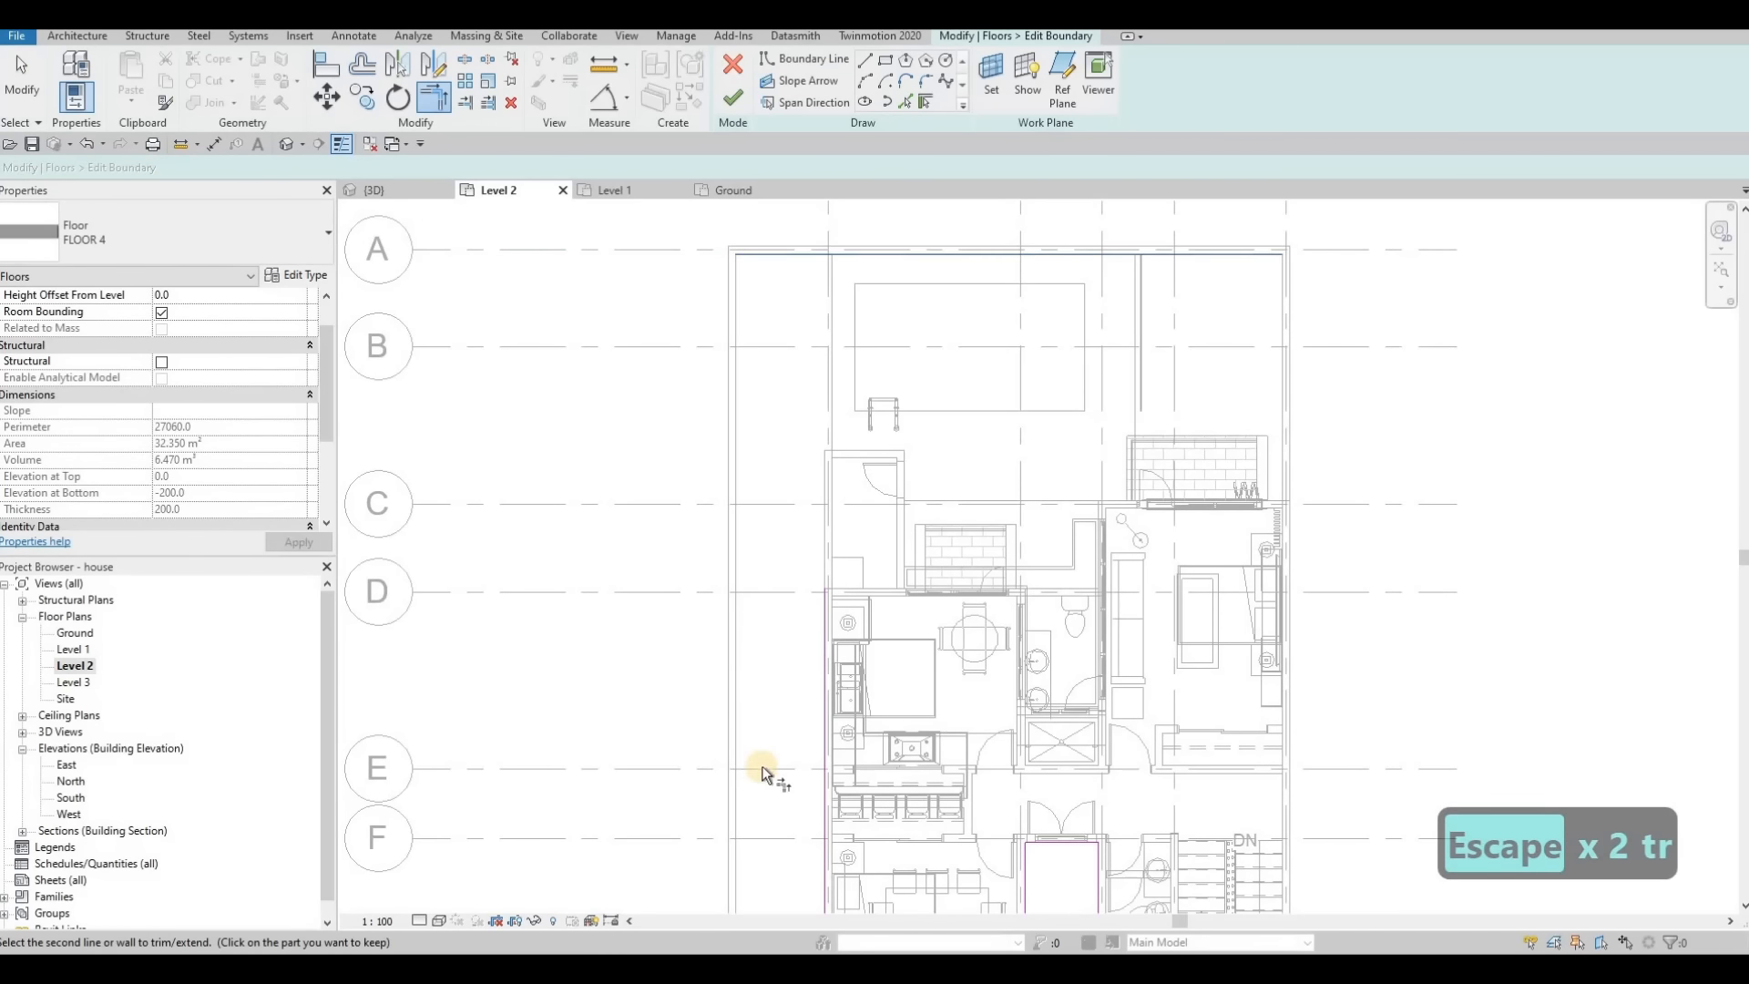
scroll(763, 774, down, 2)
click(805, 714)
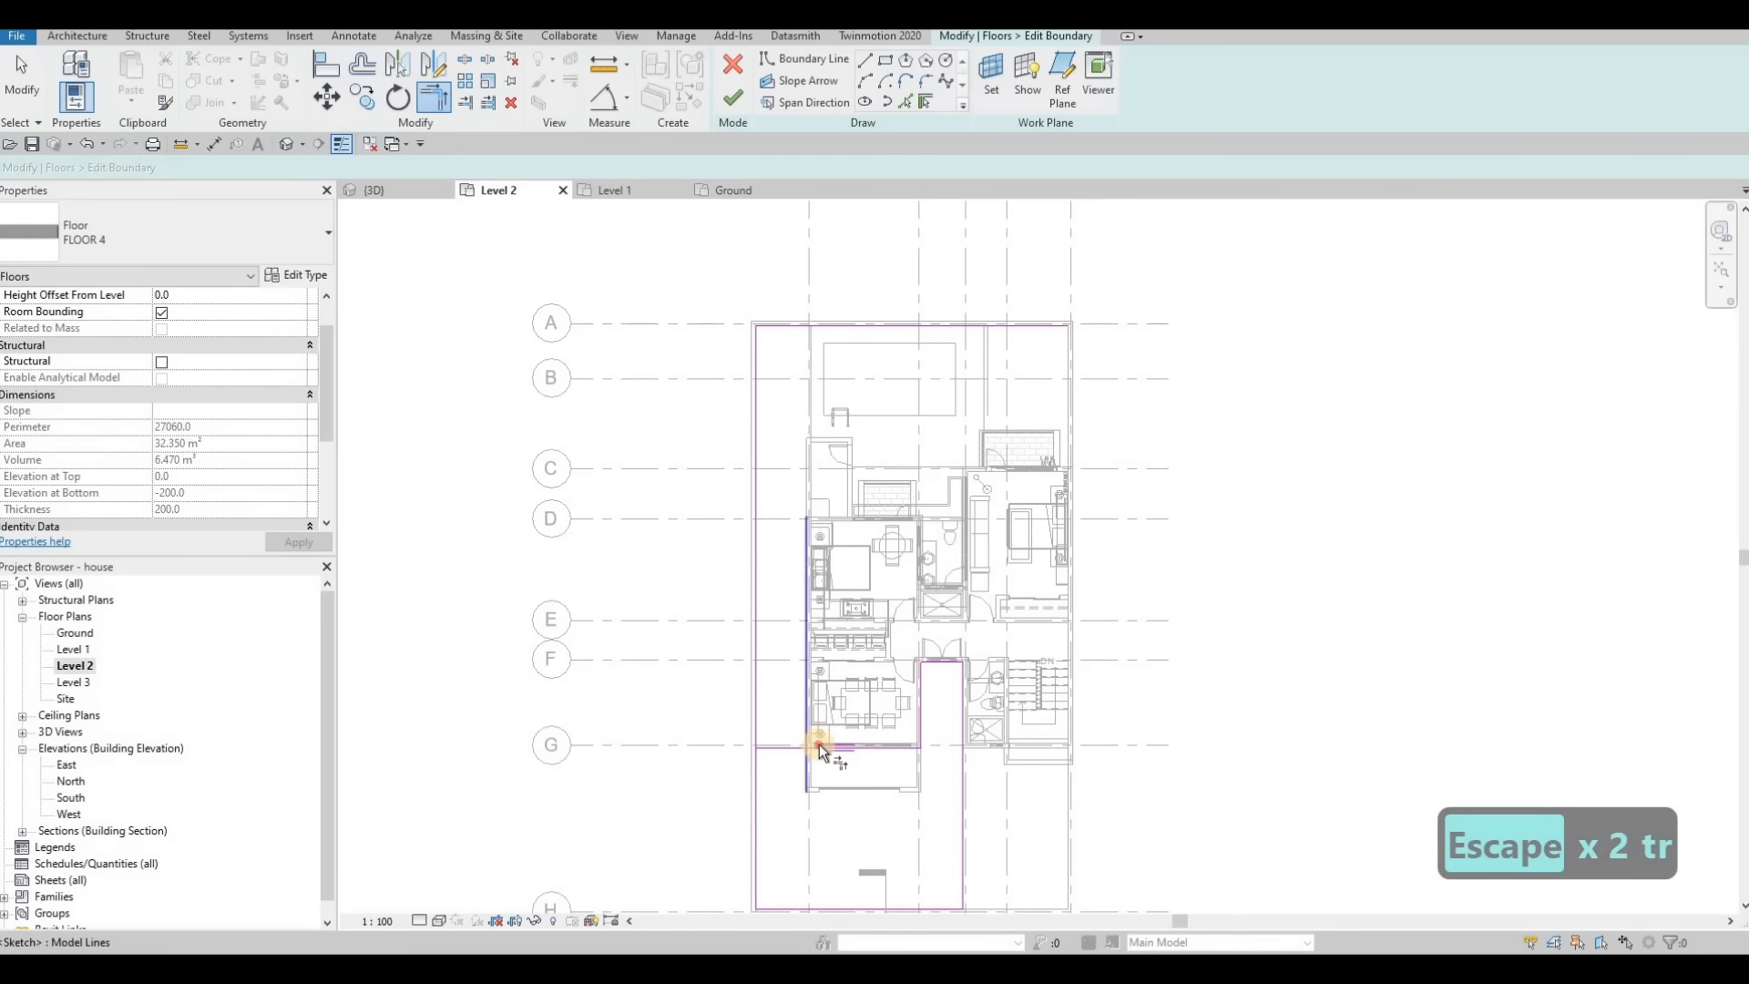
click(788, 324)
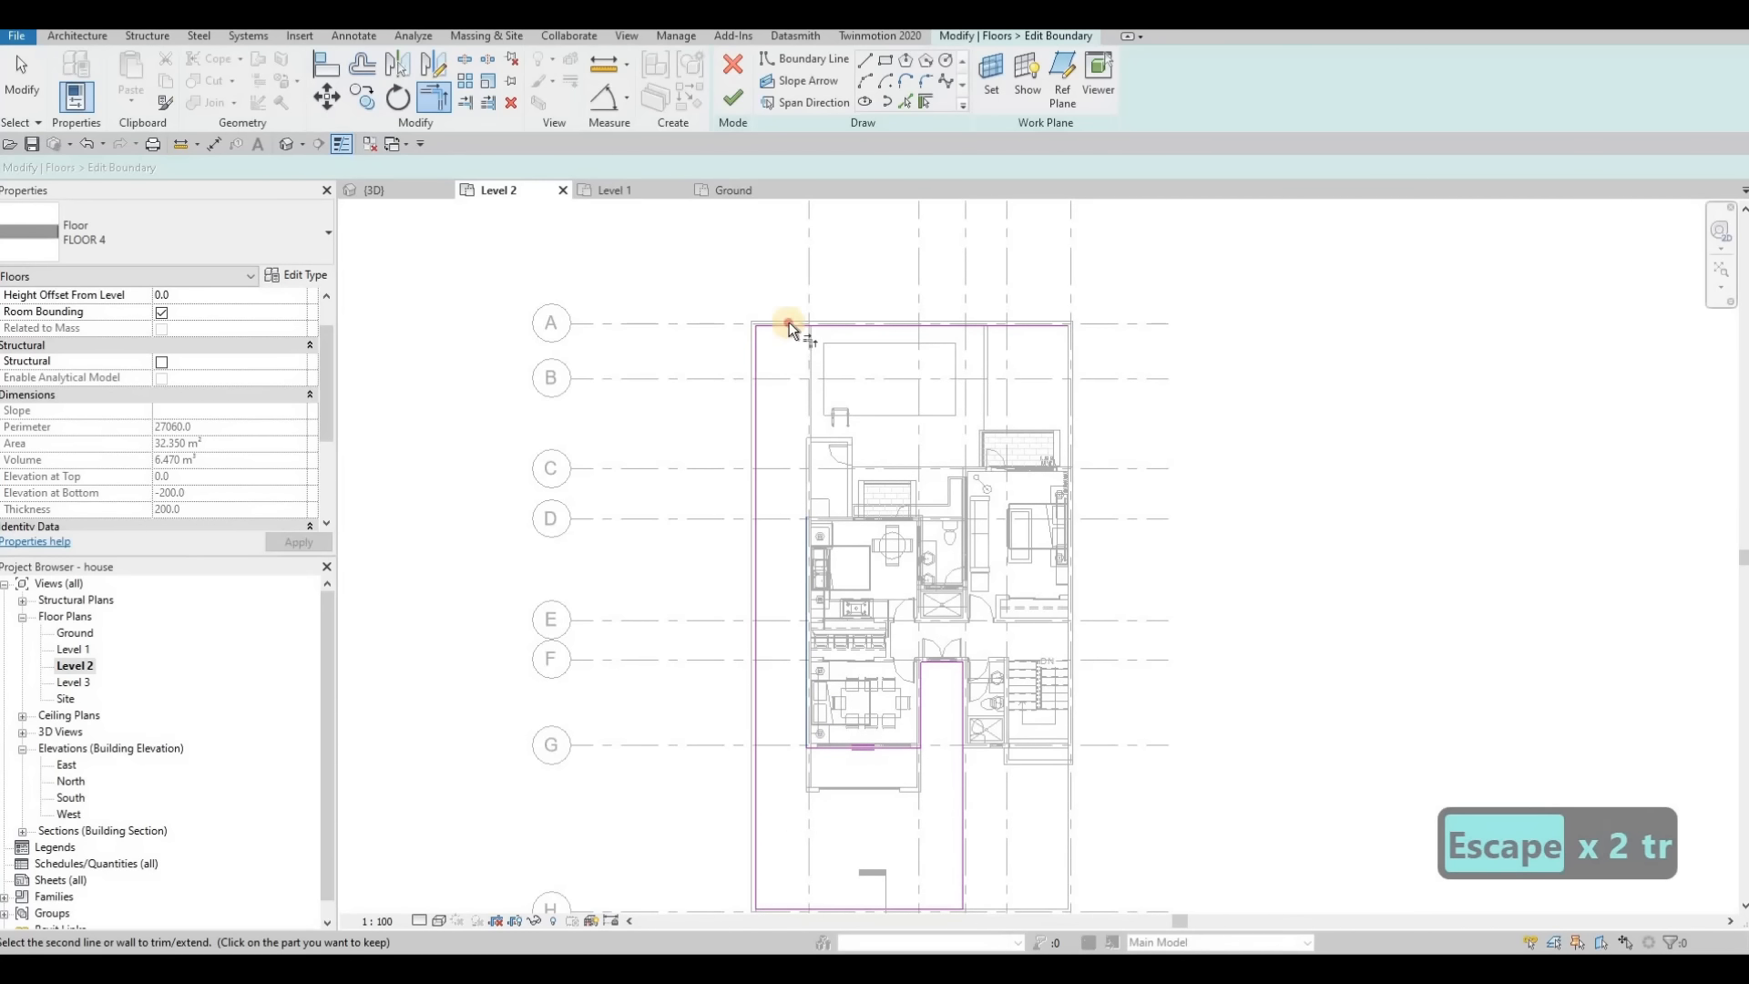
click(793, 410)
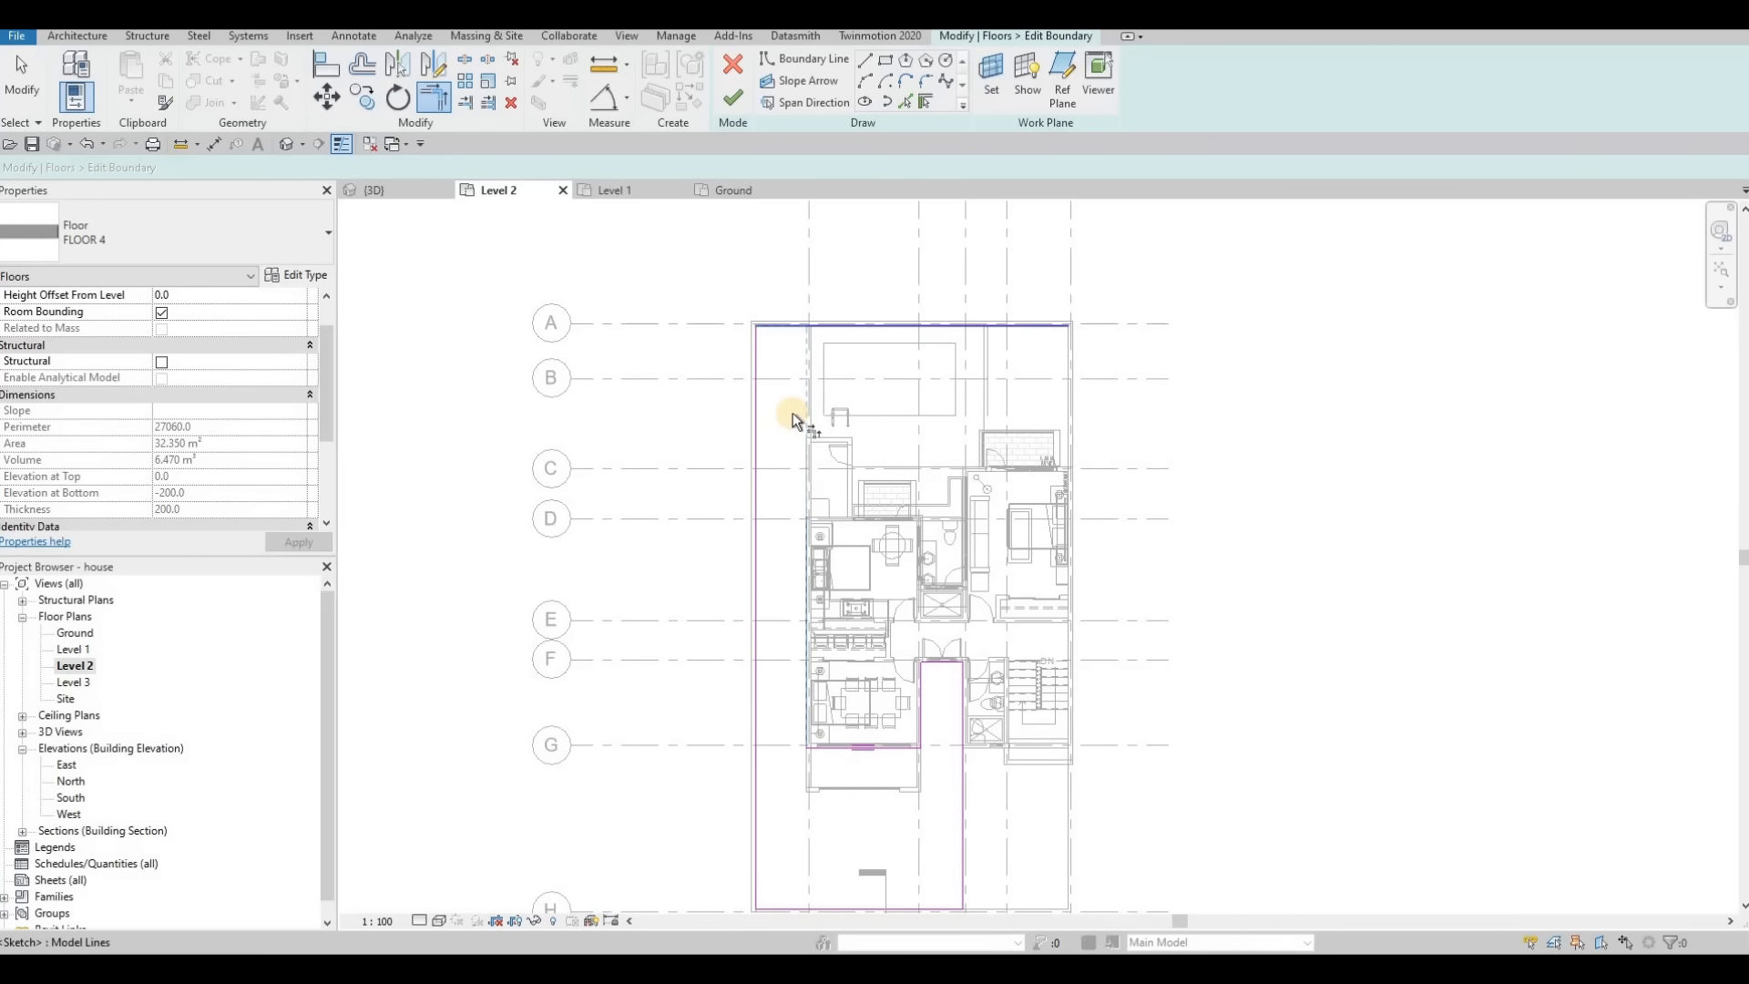
click(729, 103)
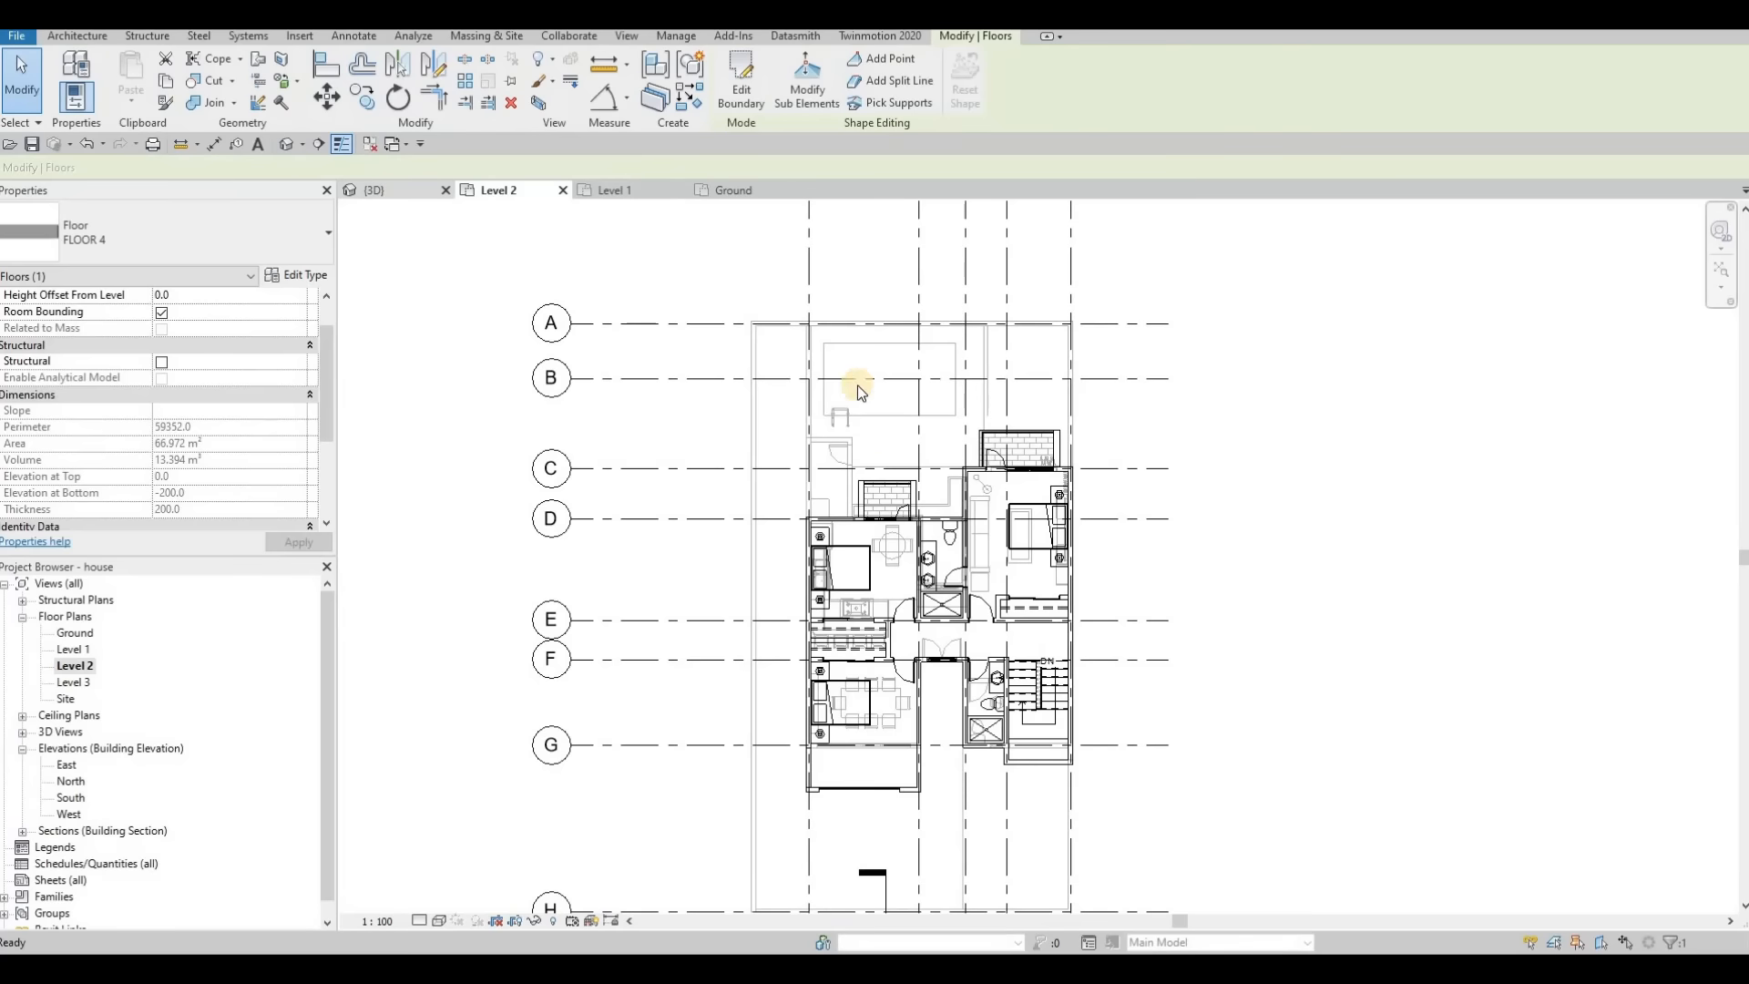
key(Escape)
Step: Set the Level 2 floor plan's underlay base level to None
scroll(938, 329, down, 3)
shift+middle_drag(907, 483, 884, 385)
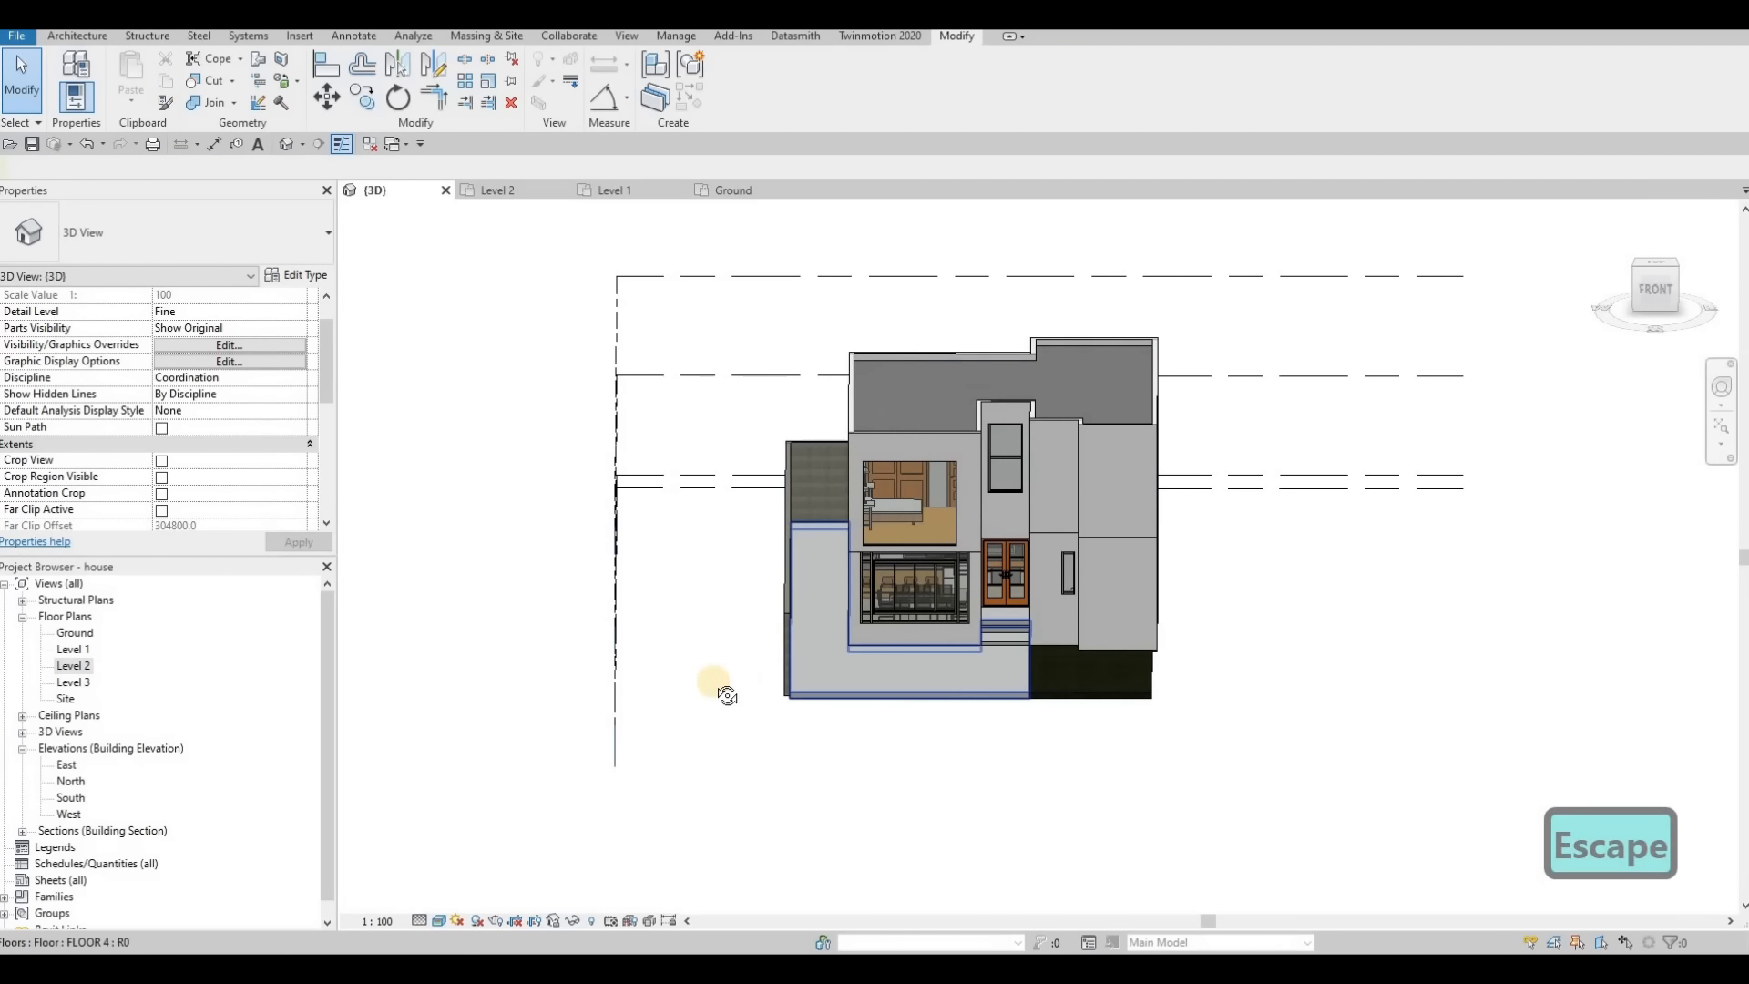
shift+middle_drag(652, 729, 87, 683)
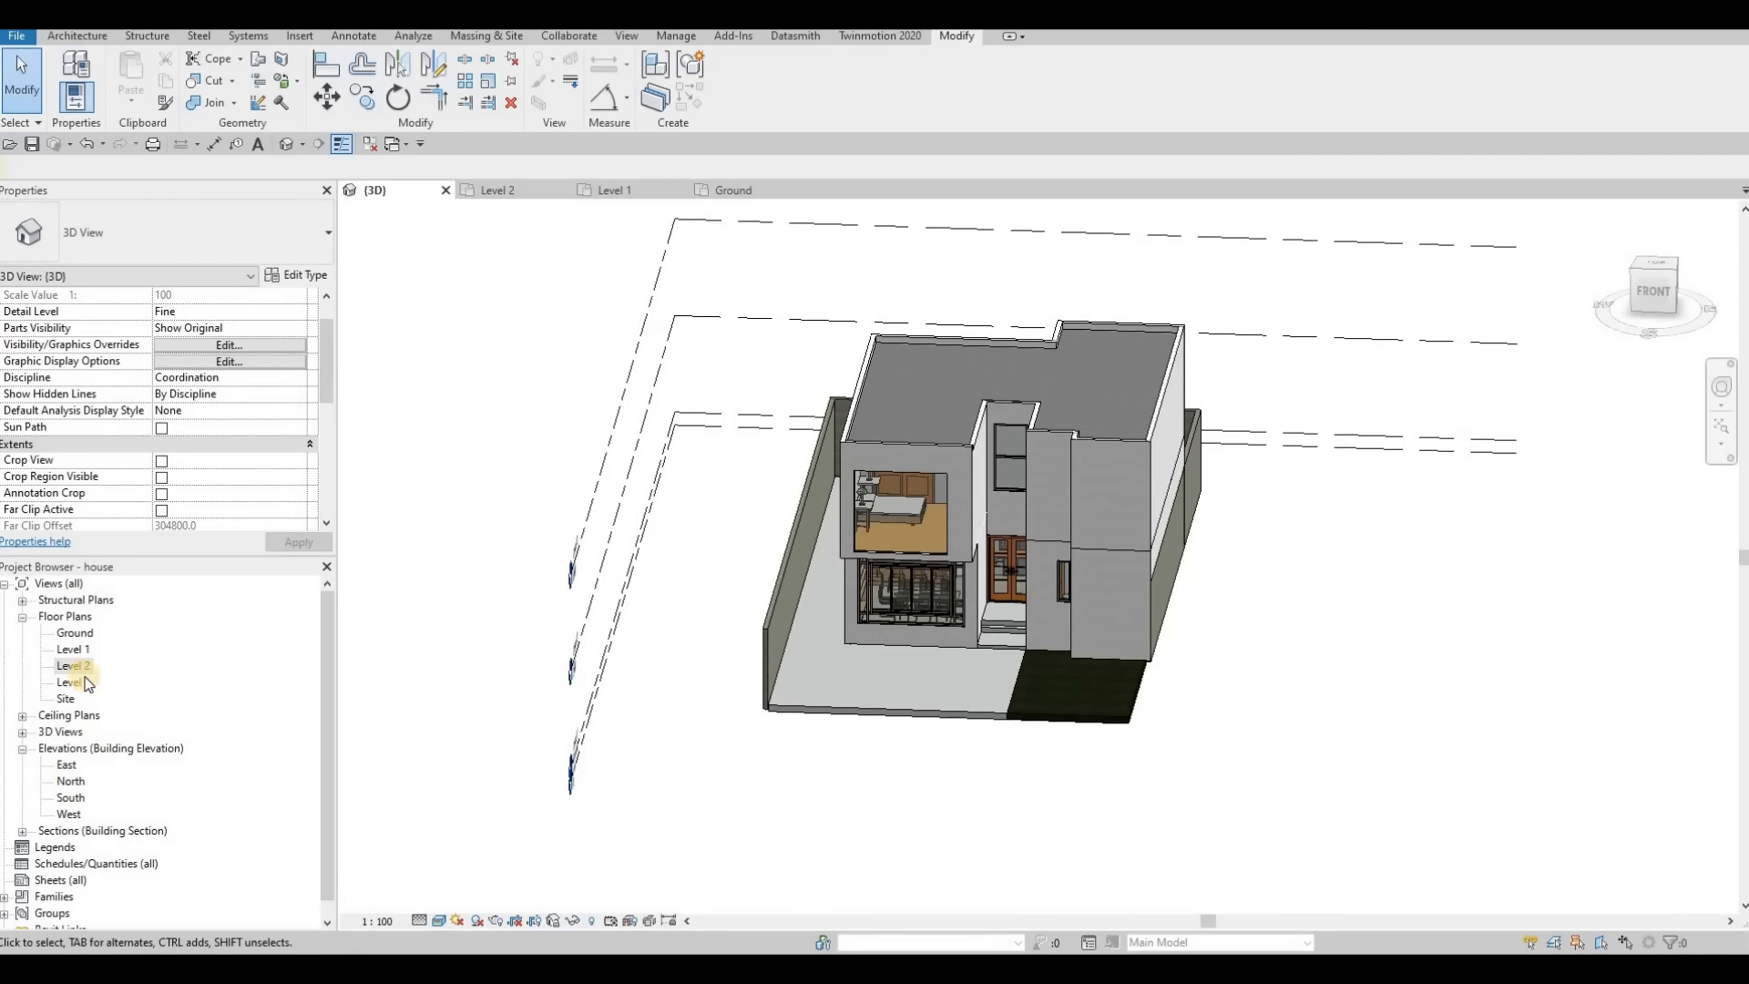
middle_drag(744, 657, 751, 582)
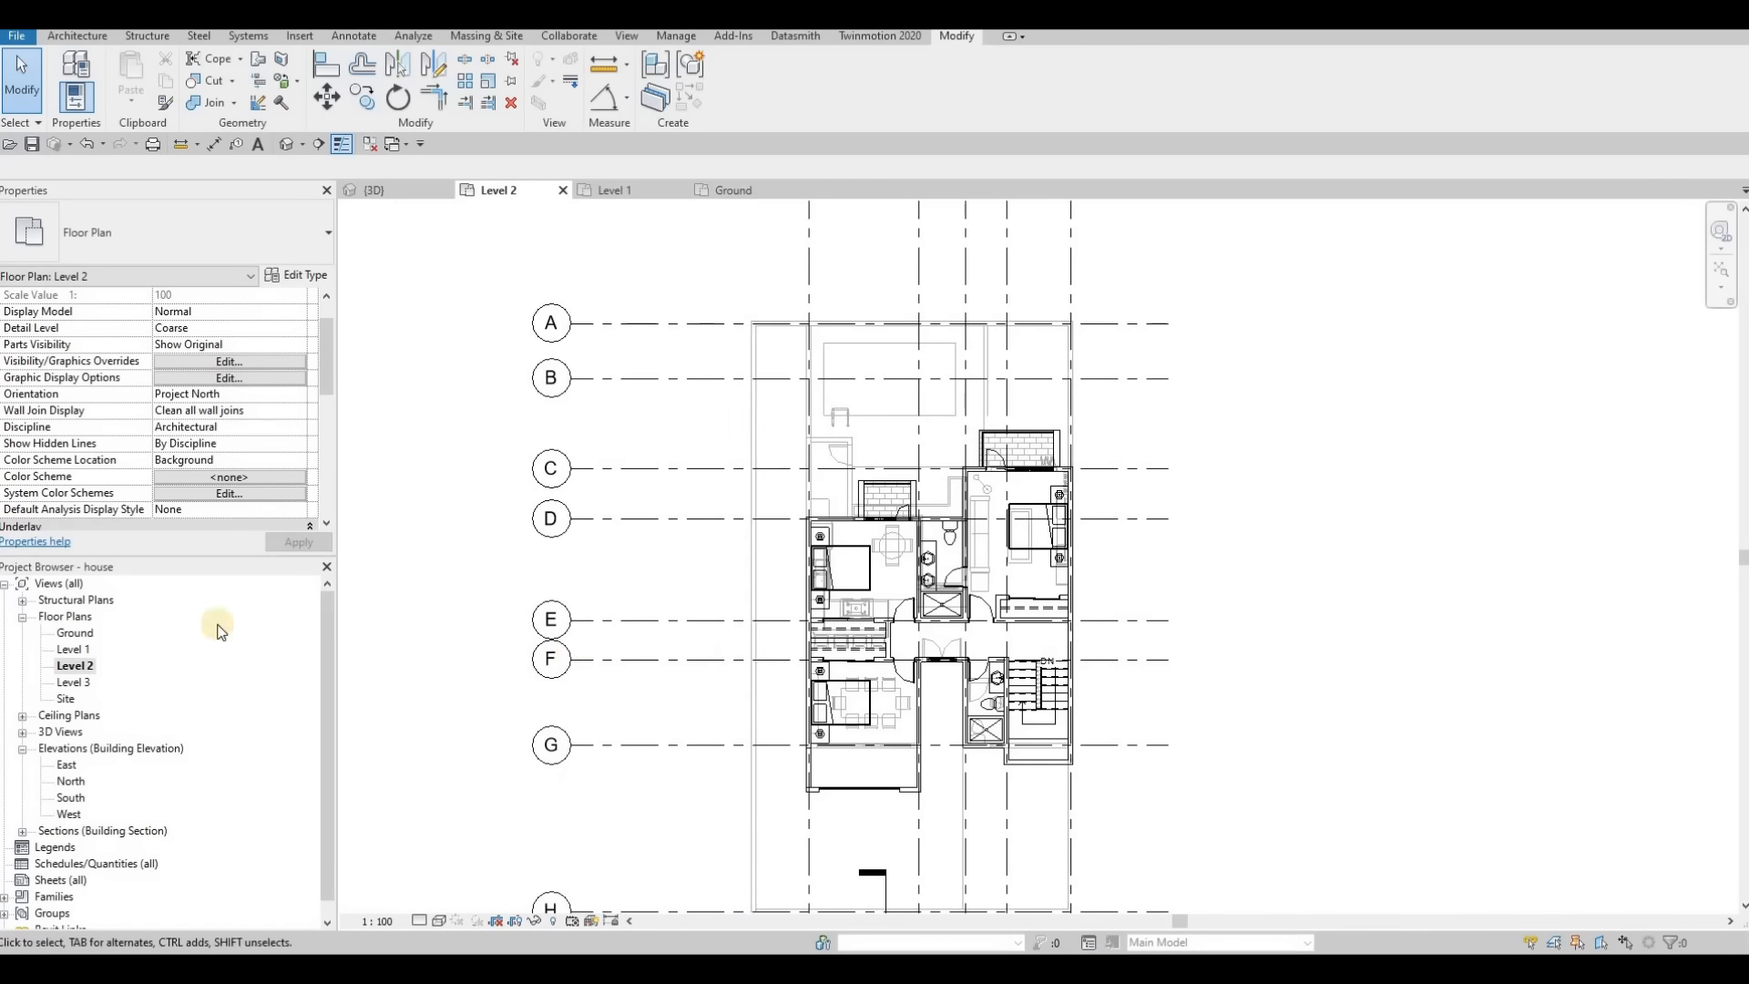
scroll(218, 437, down, 5)
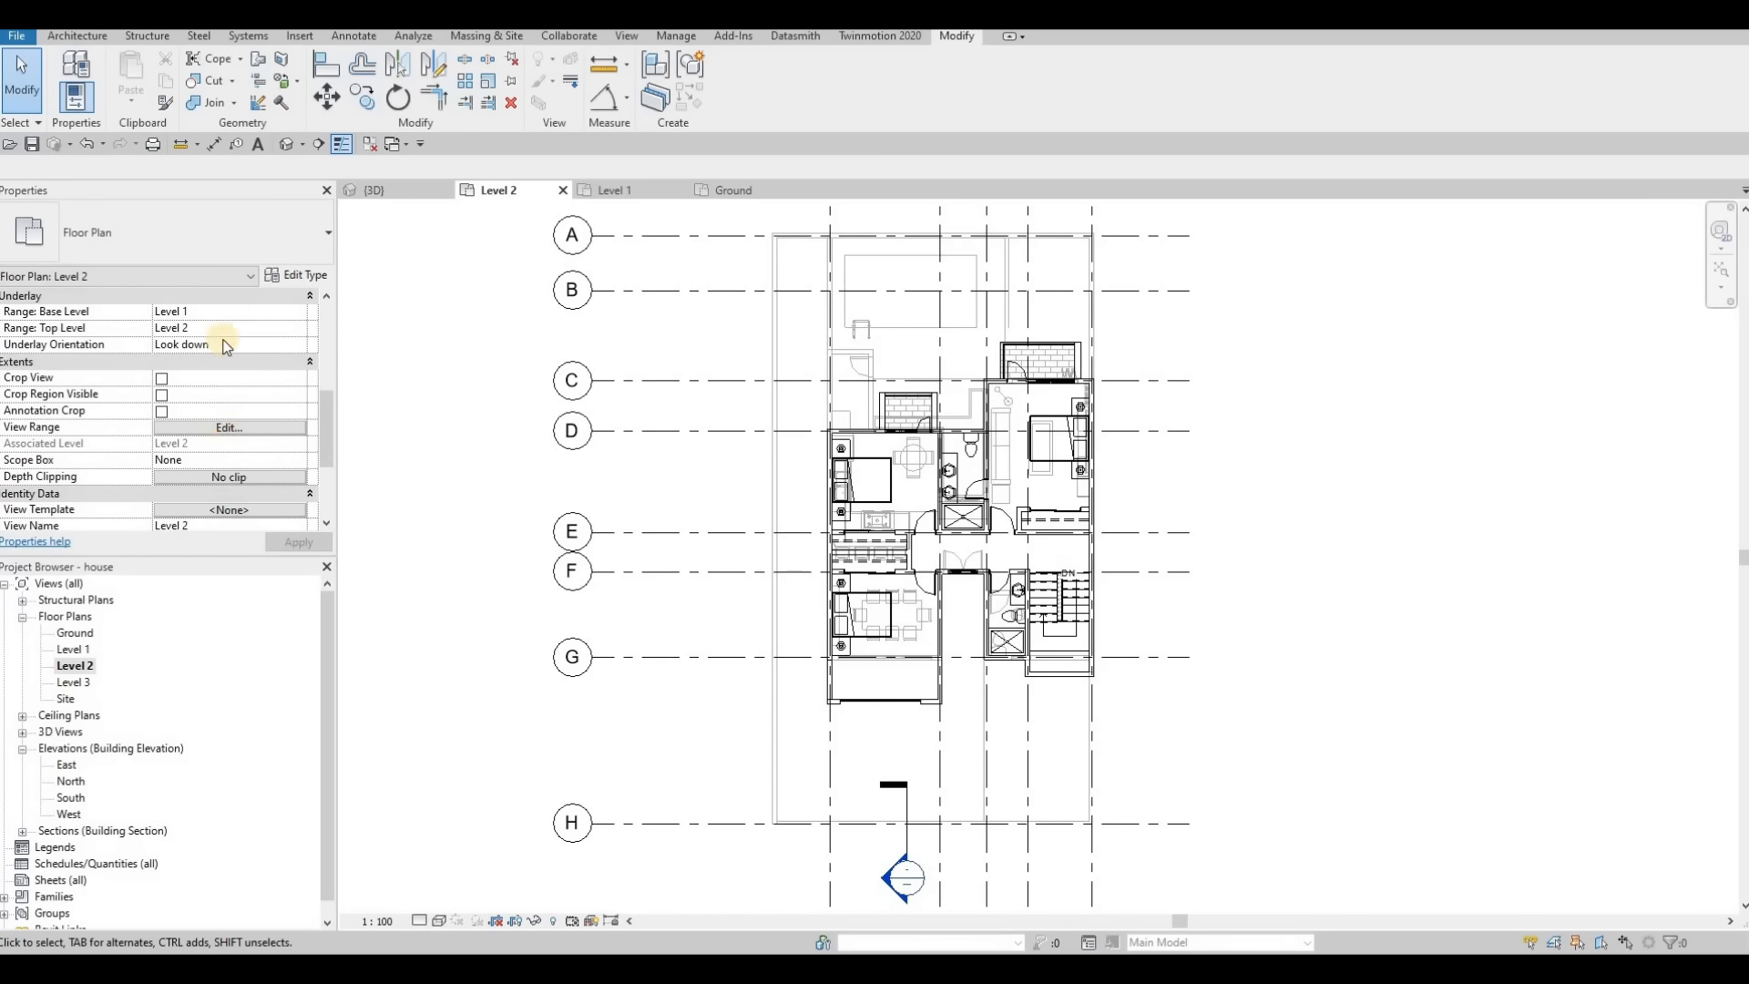
scroll(187, 444, up, 2)
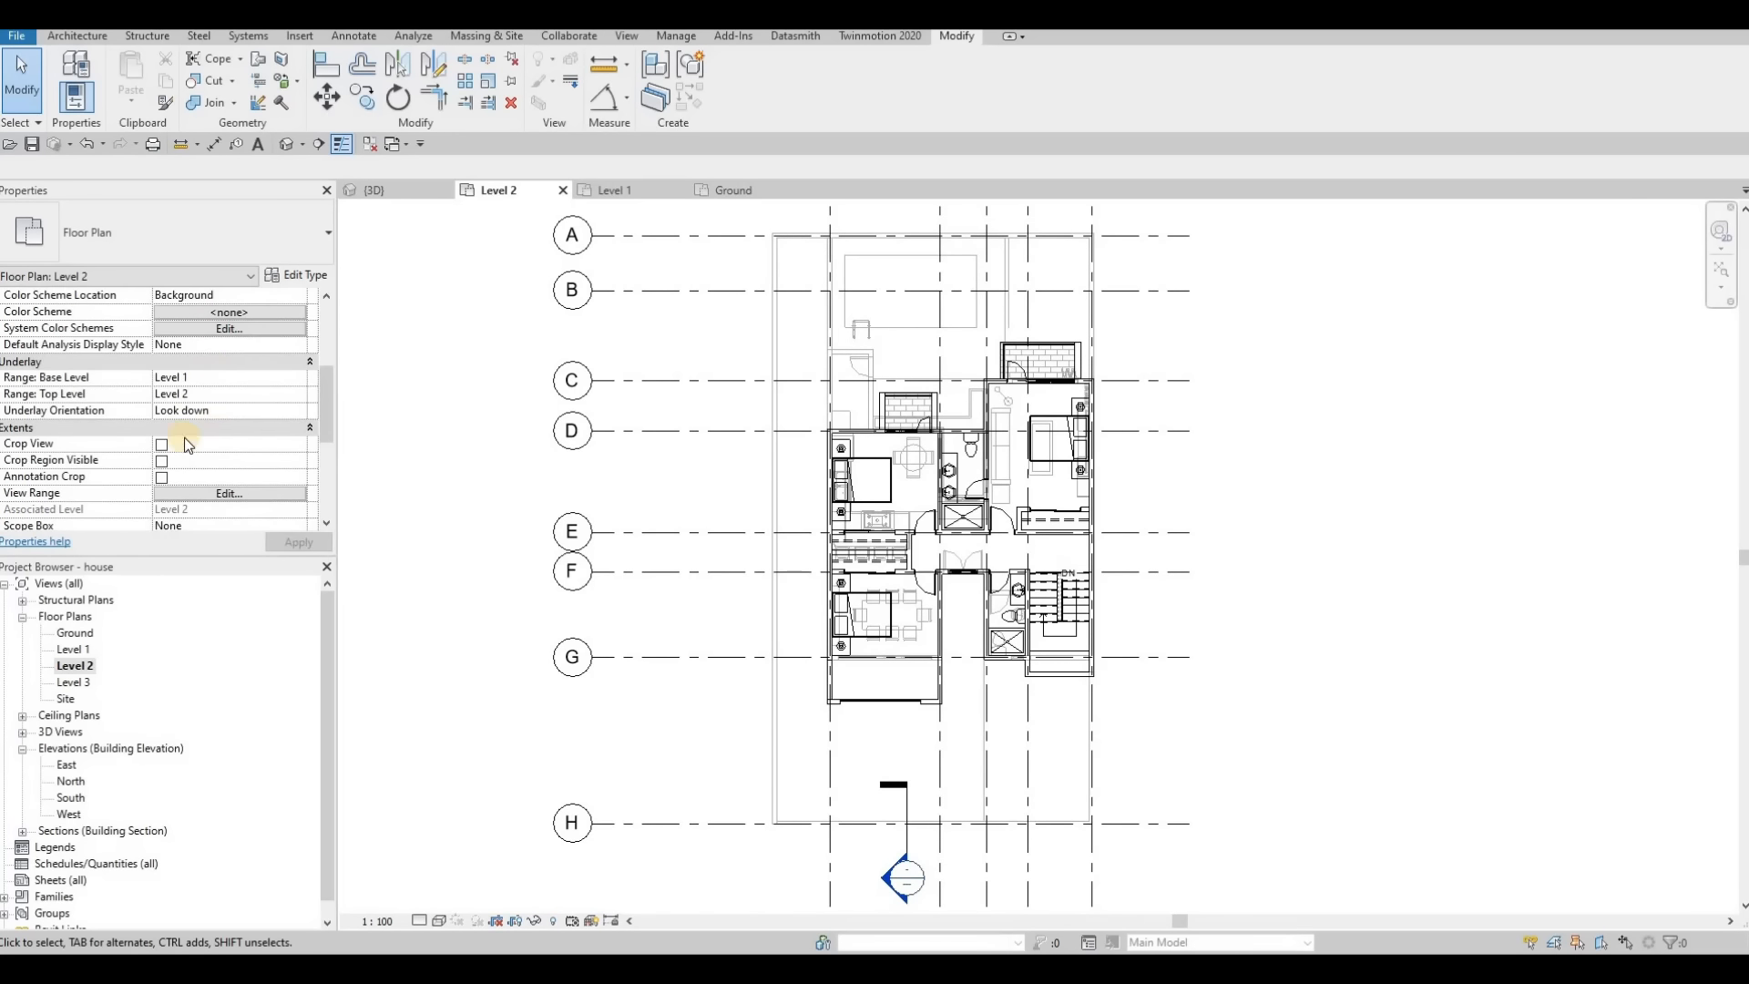
click(296, 380)
click(232, 380)
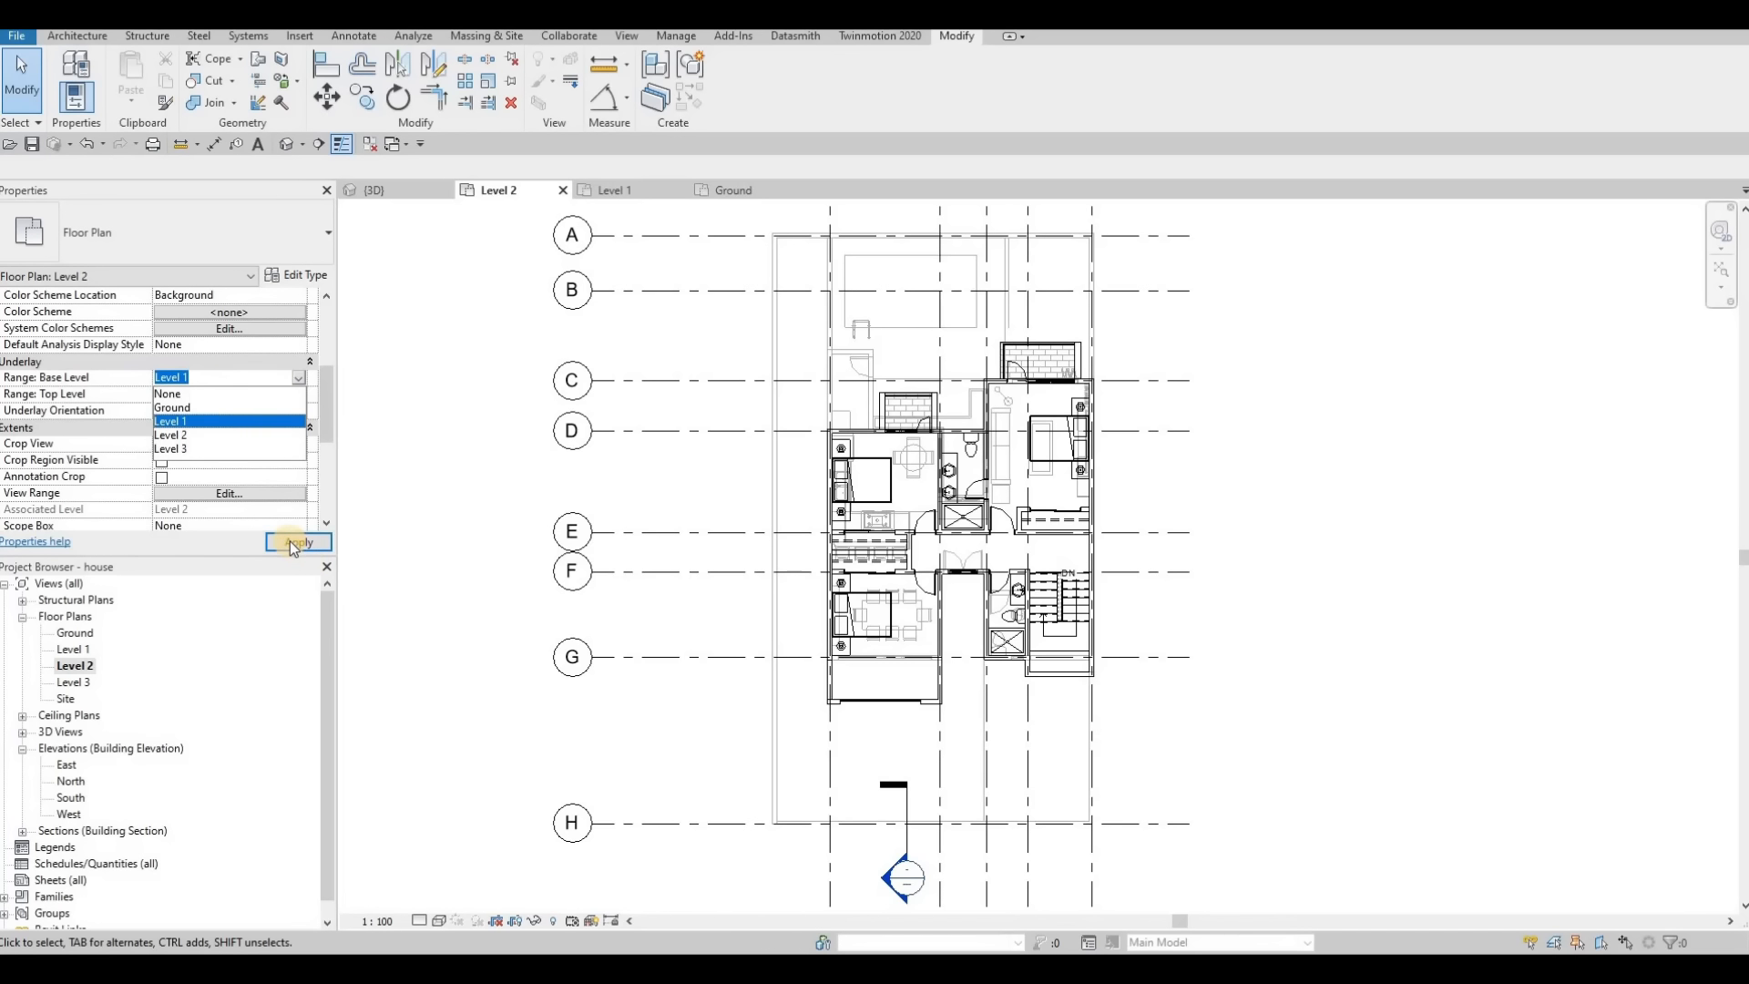
click(289, 547)
key(Escape)
Step: Move the front bedroom's bed, both nightstands and their lamps together toward the front wall, centring them in the extended room
scroll(845, 654, up, 3)
middle_drag(845, 654, 839, 576)
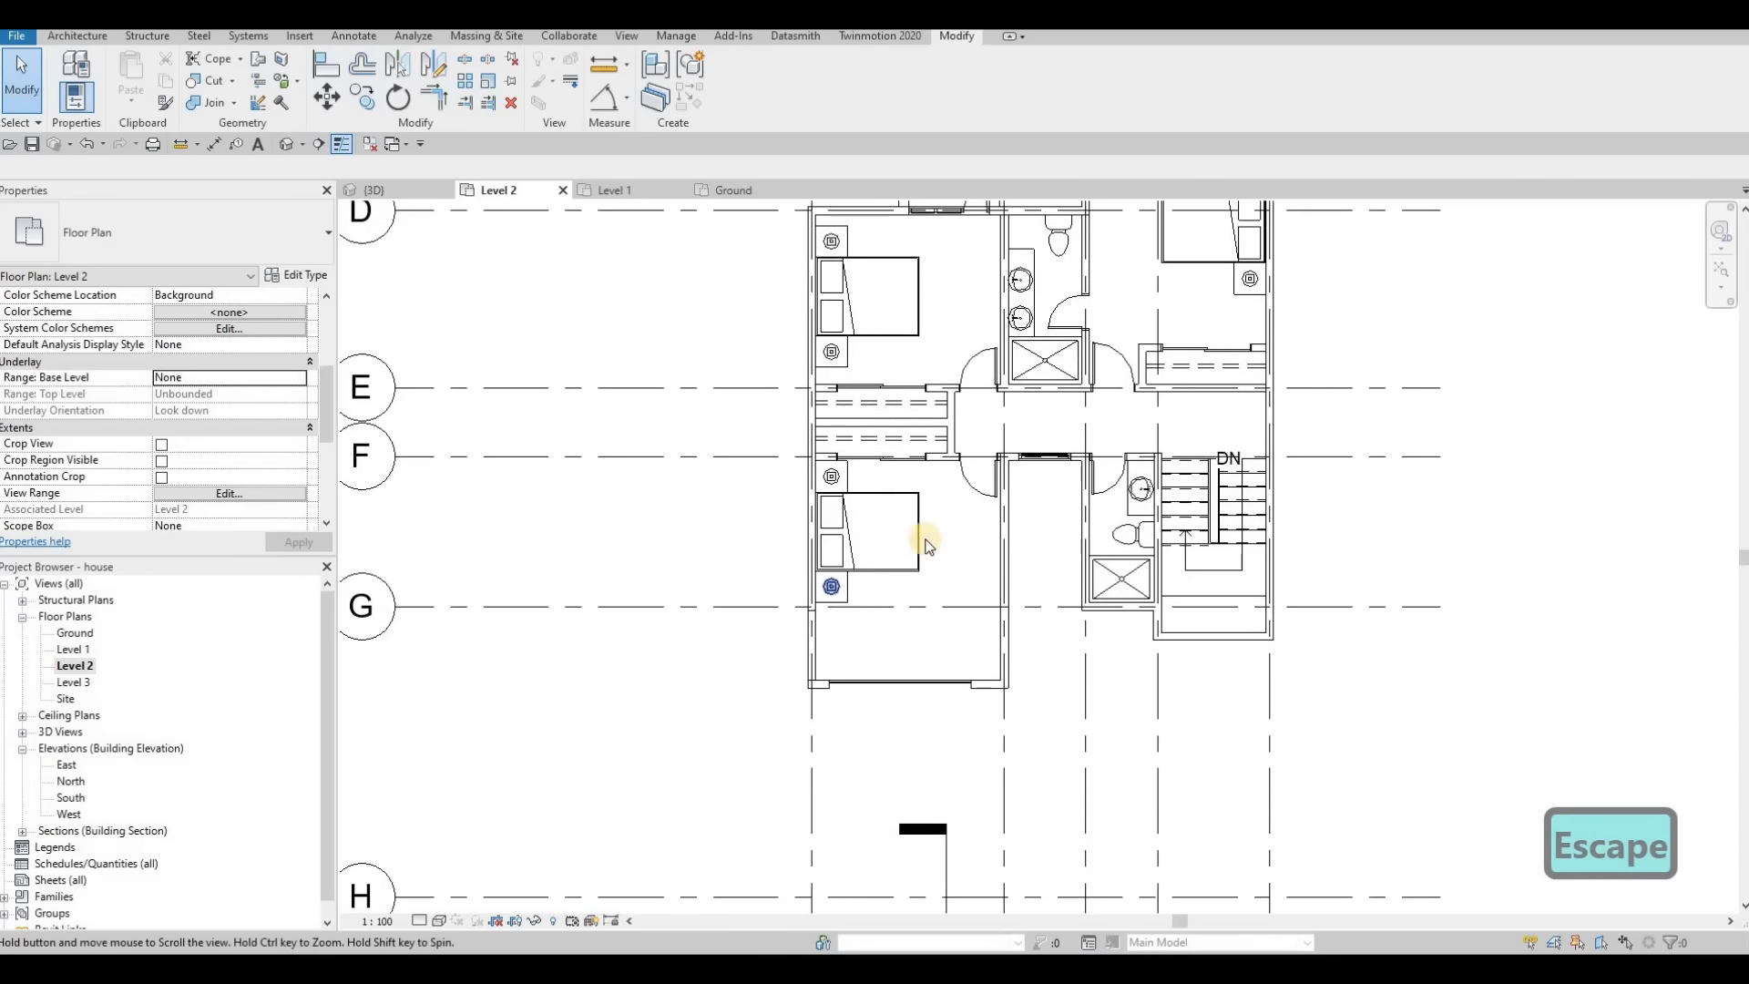
scroll(927, 545, up, 2)
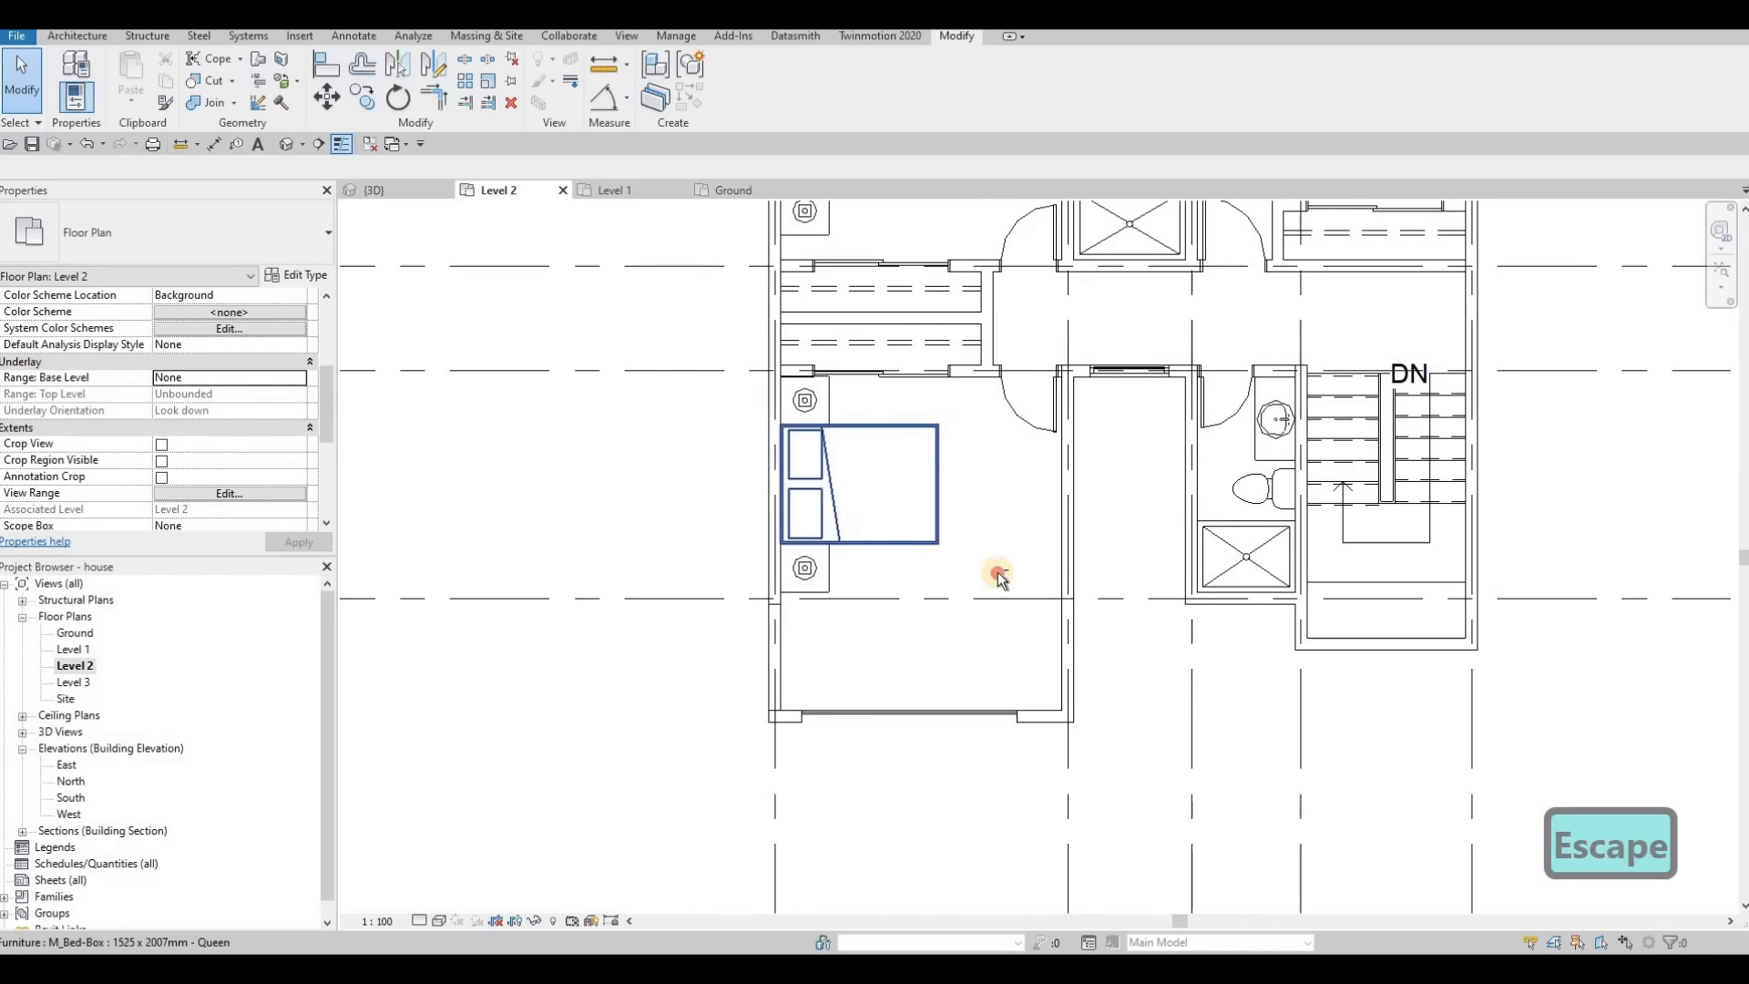
click(810, 411)
key(Escape)
click(820, 419)
key(Escape)
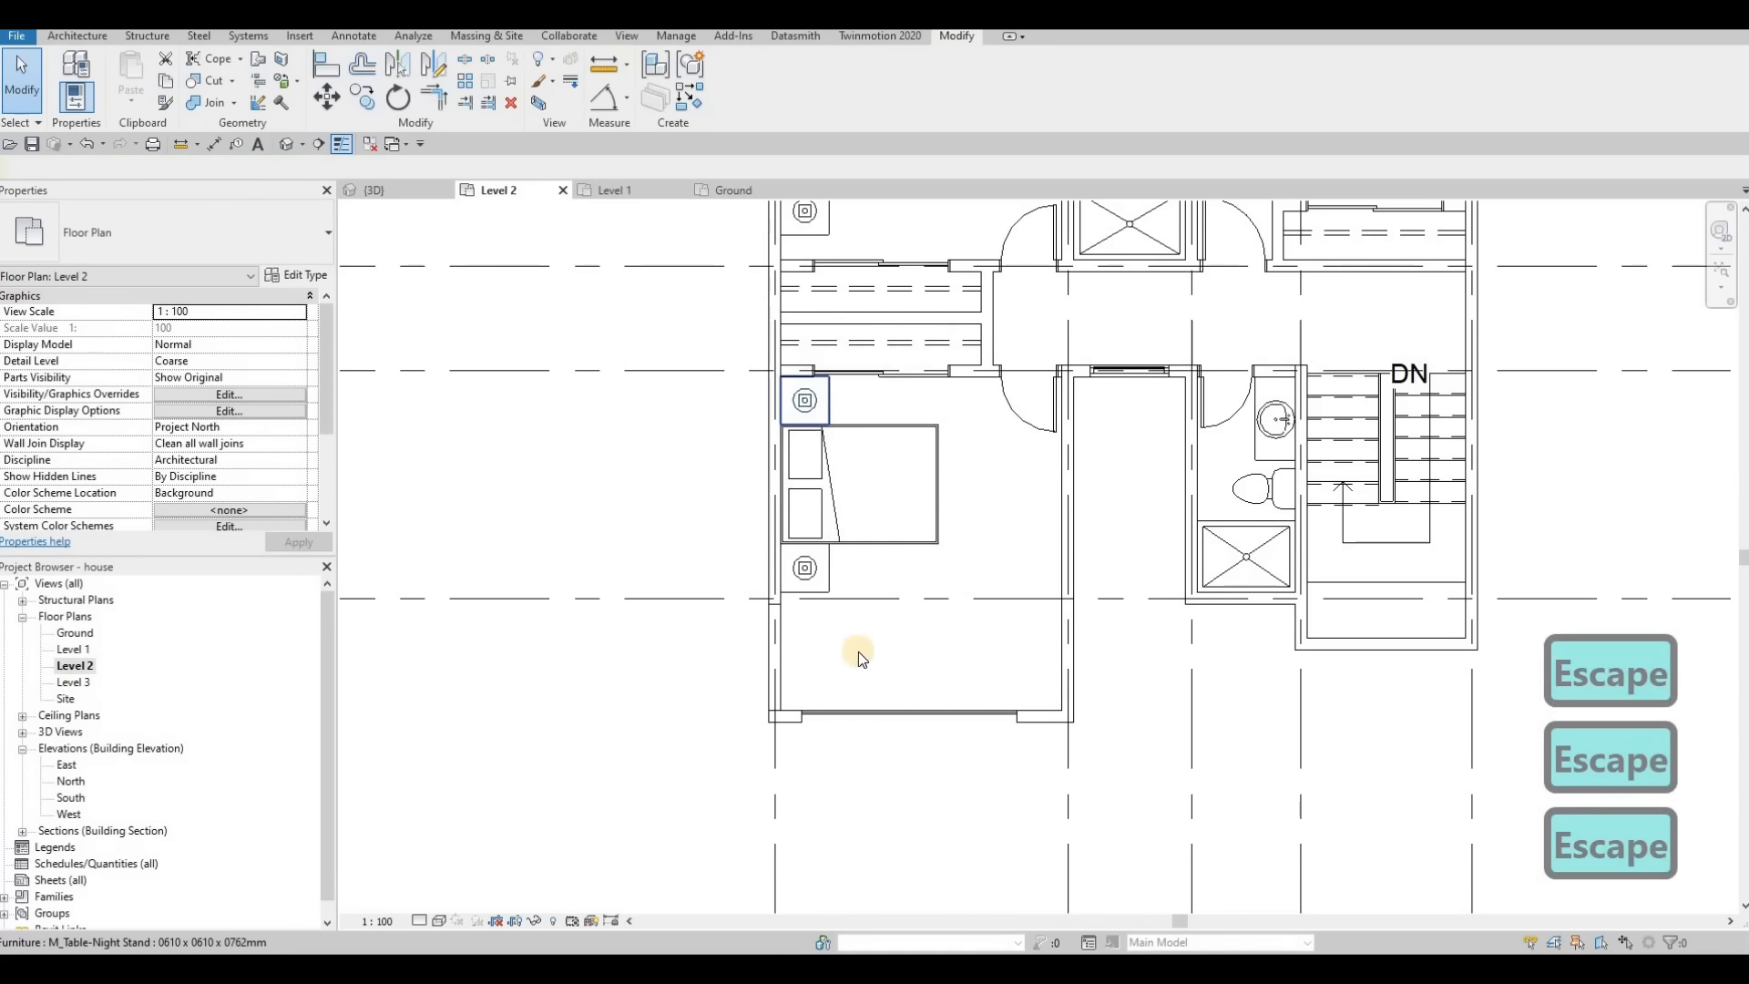
scroll(858, 655, up, 2)
click(800, 439)
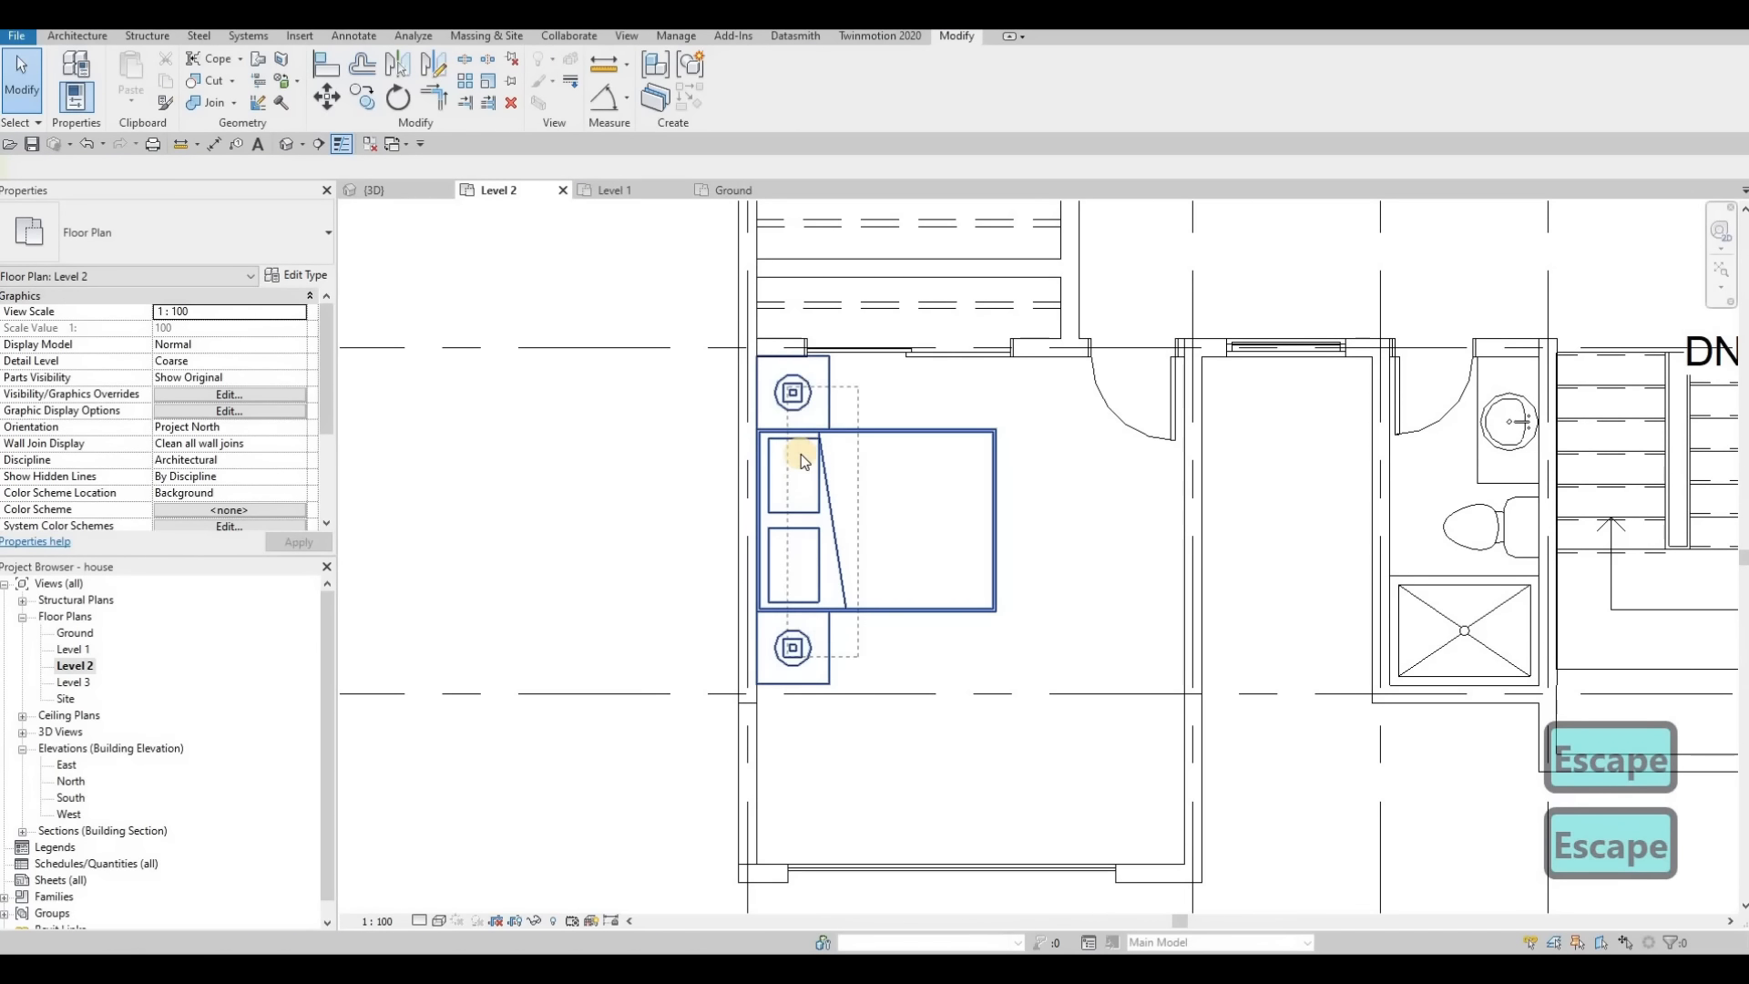
click(804, 460)
key(Down)
key(Down)
key(Down)
key(Down)
key(Down)
key(Down)
key(Down)
key(Down)
key(Down)
key(Down)
key(Down)
key(Down)
key(Down)
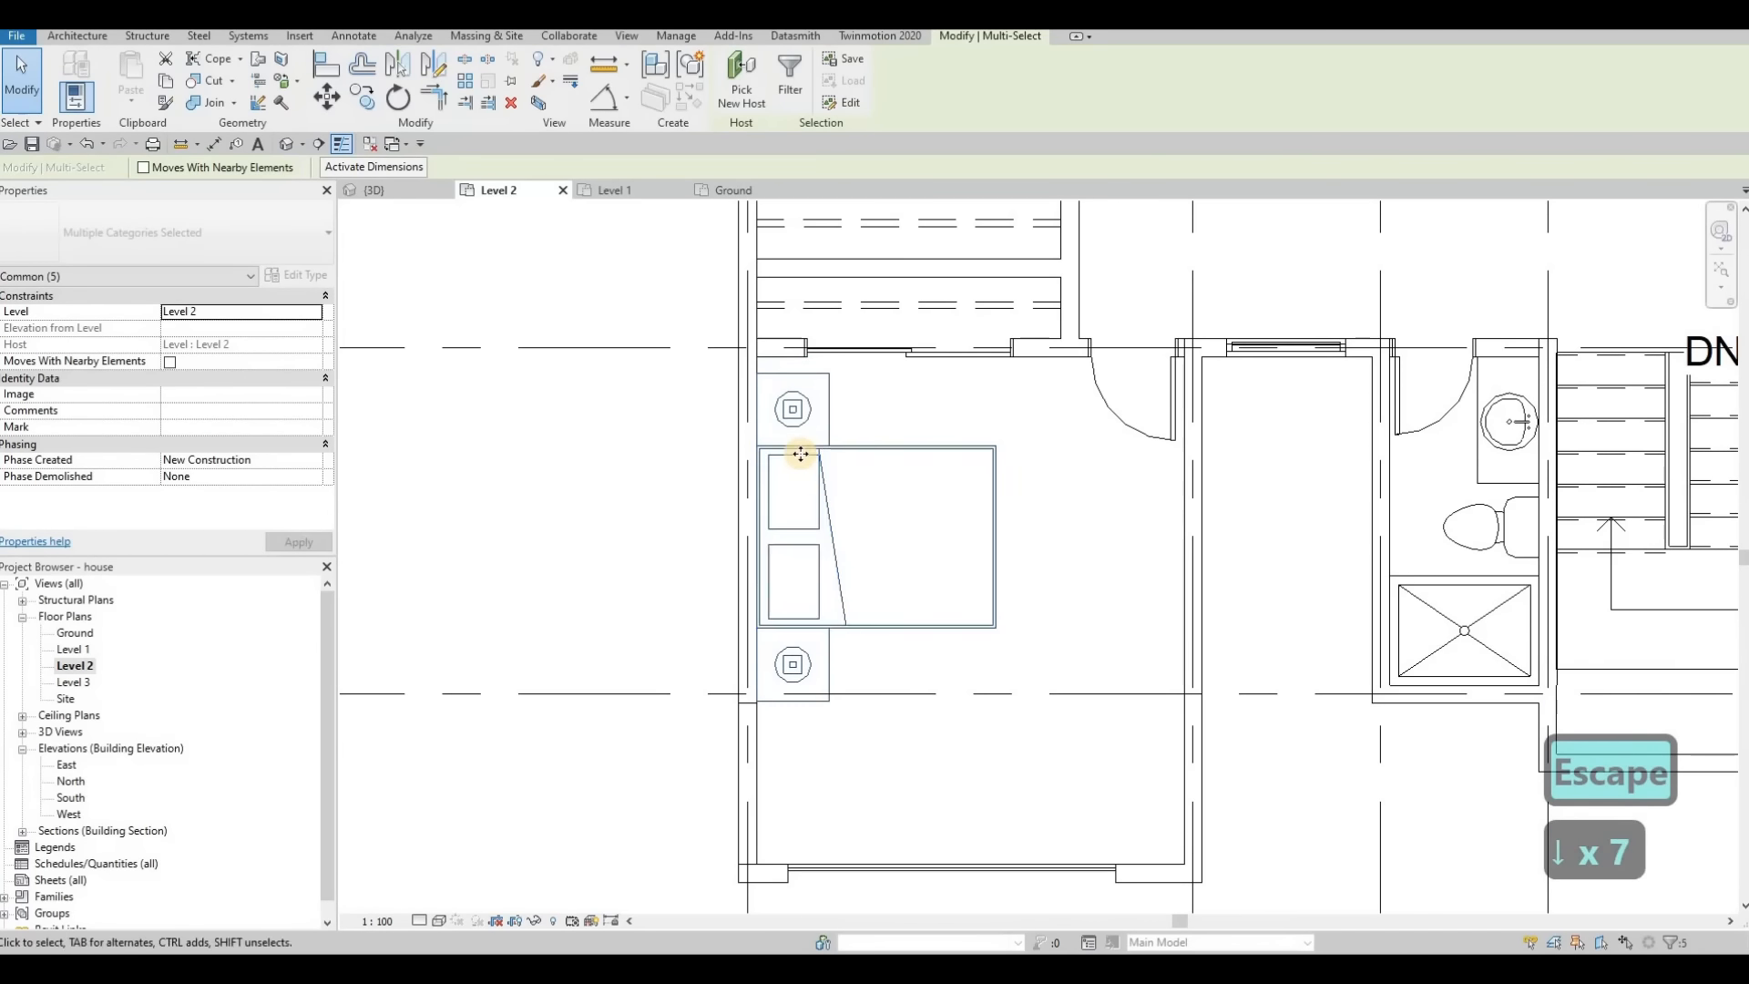
key(Down)
key(Down)
key(Down)
key(Down)
key(Down)
key(Down)
key(Down)
key(Down)
key(Down)
key(Down)
key(Down)
key(Down)
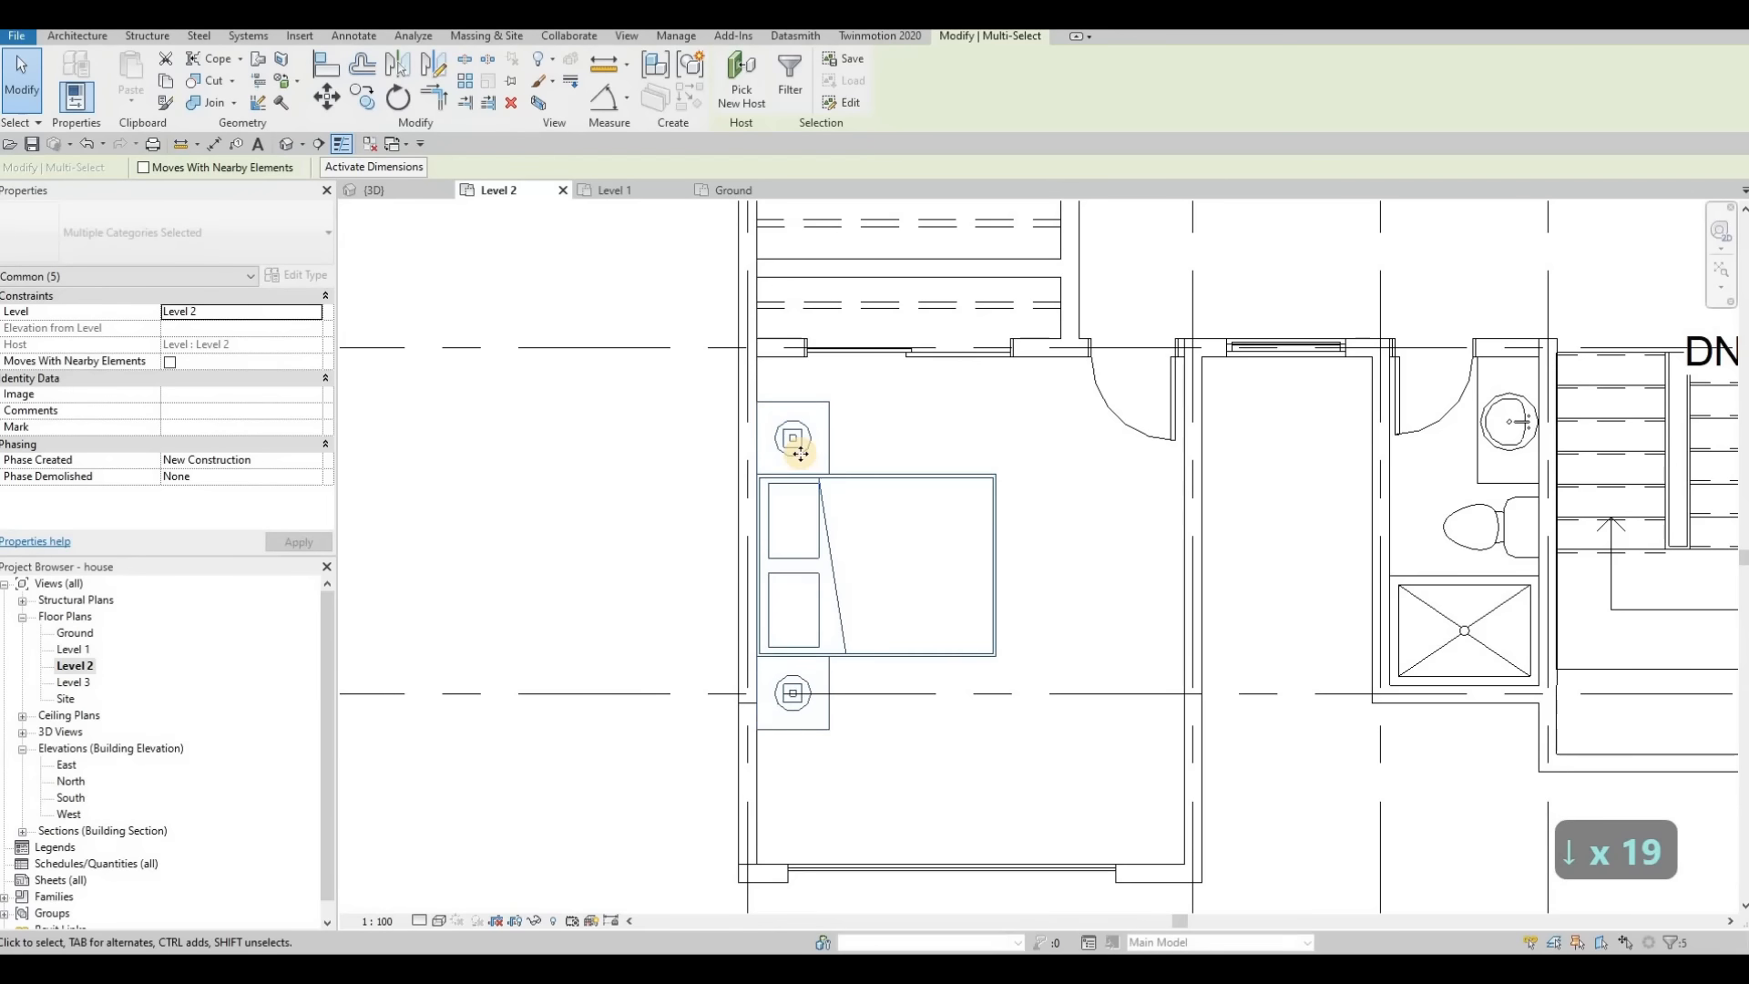
key(Down)
key(Down)
key(Down)
key(Down)
key(Down)
key(Down)
key(Down)
key(Down)
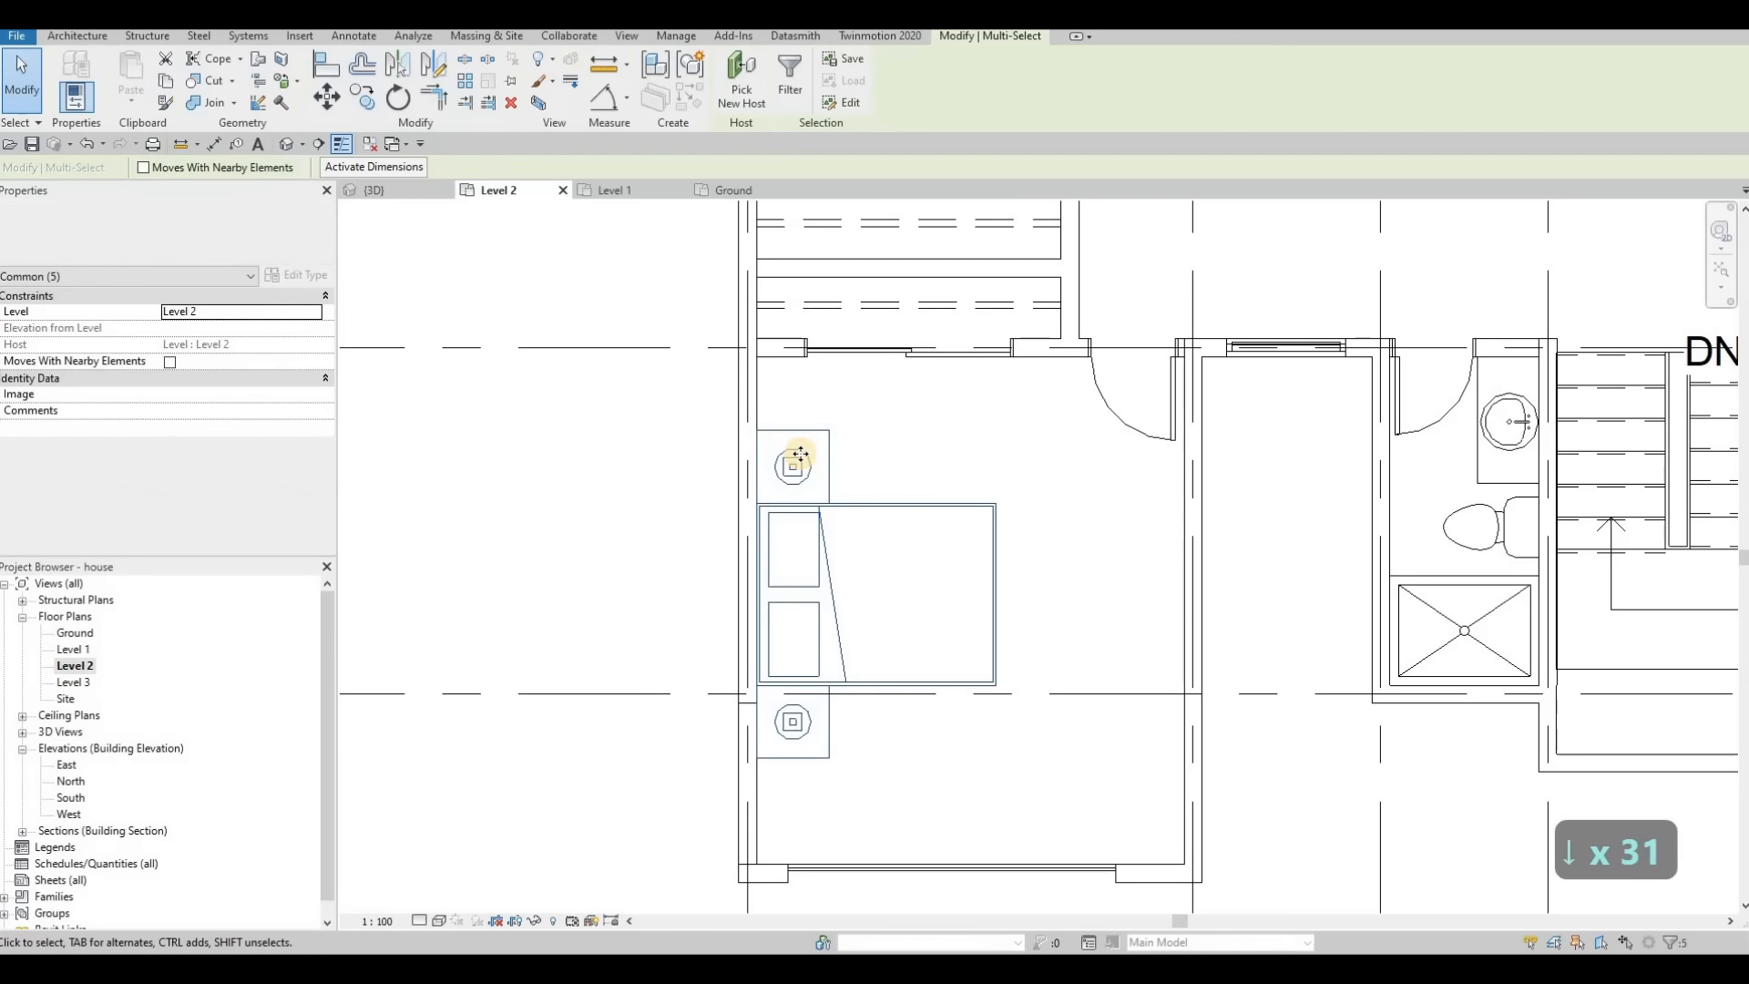
key(Down)
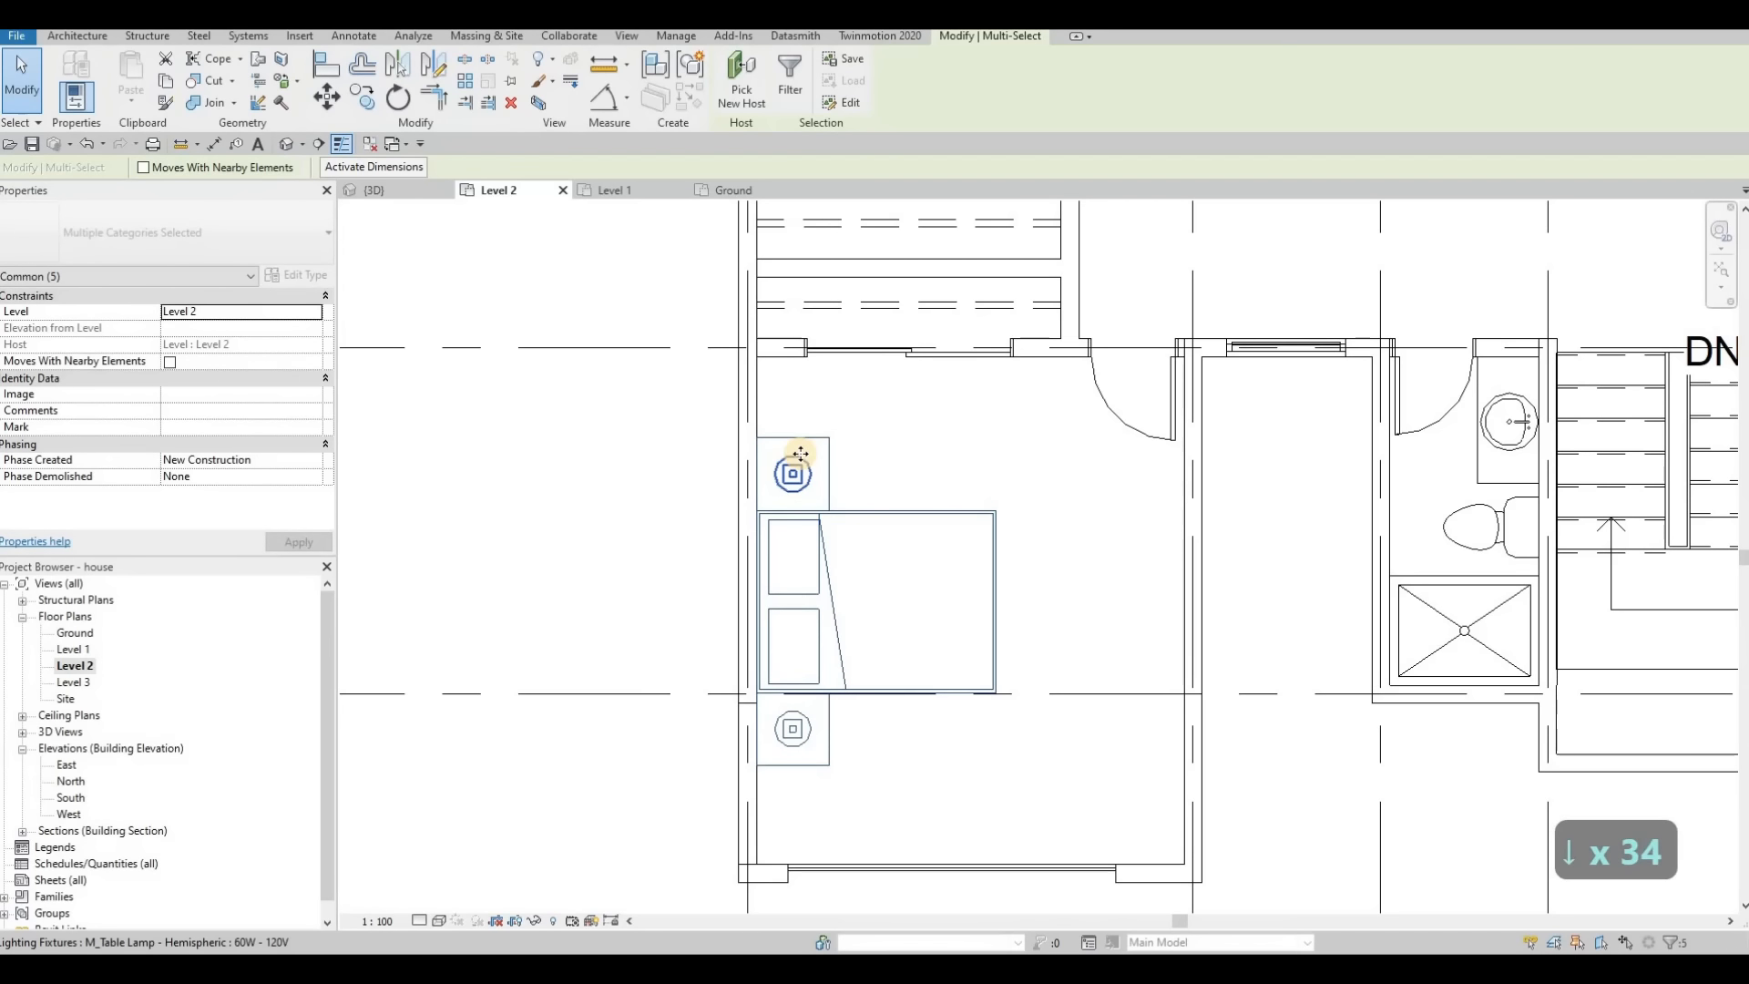
key(Escape)
scroll(801, 402, down, 5)
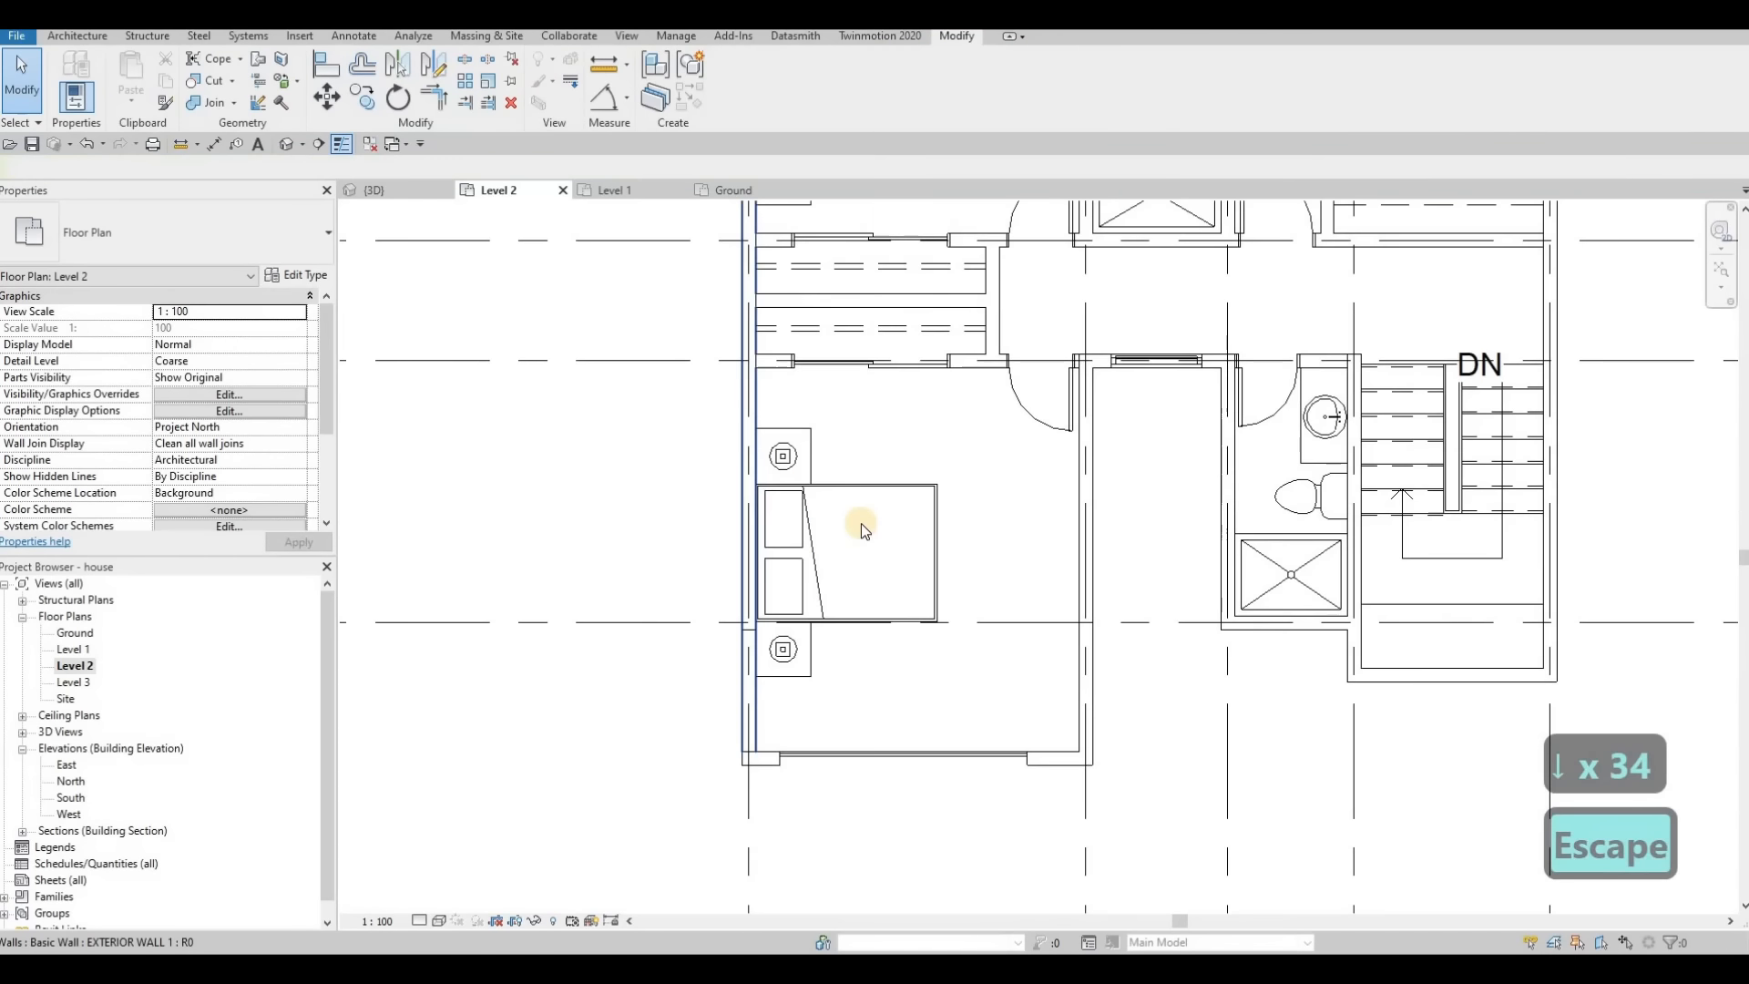
middle_drag(917, 464, 917, 480)
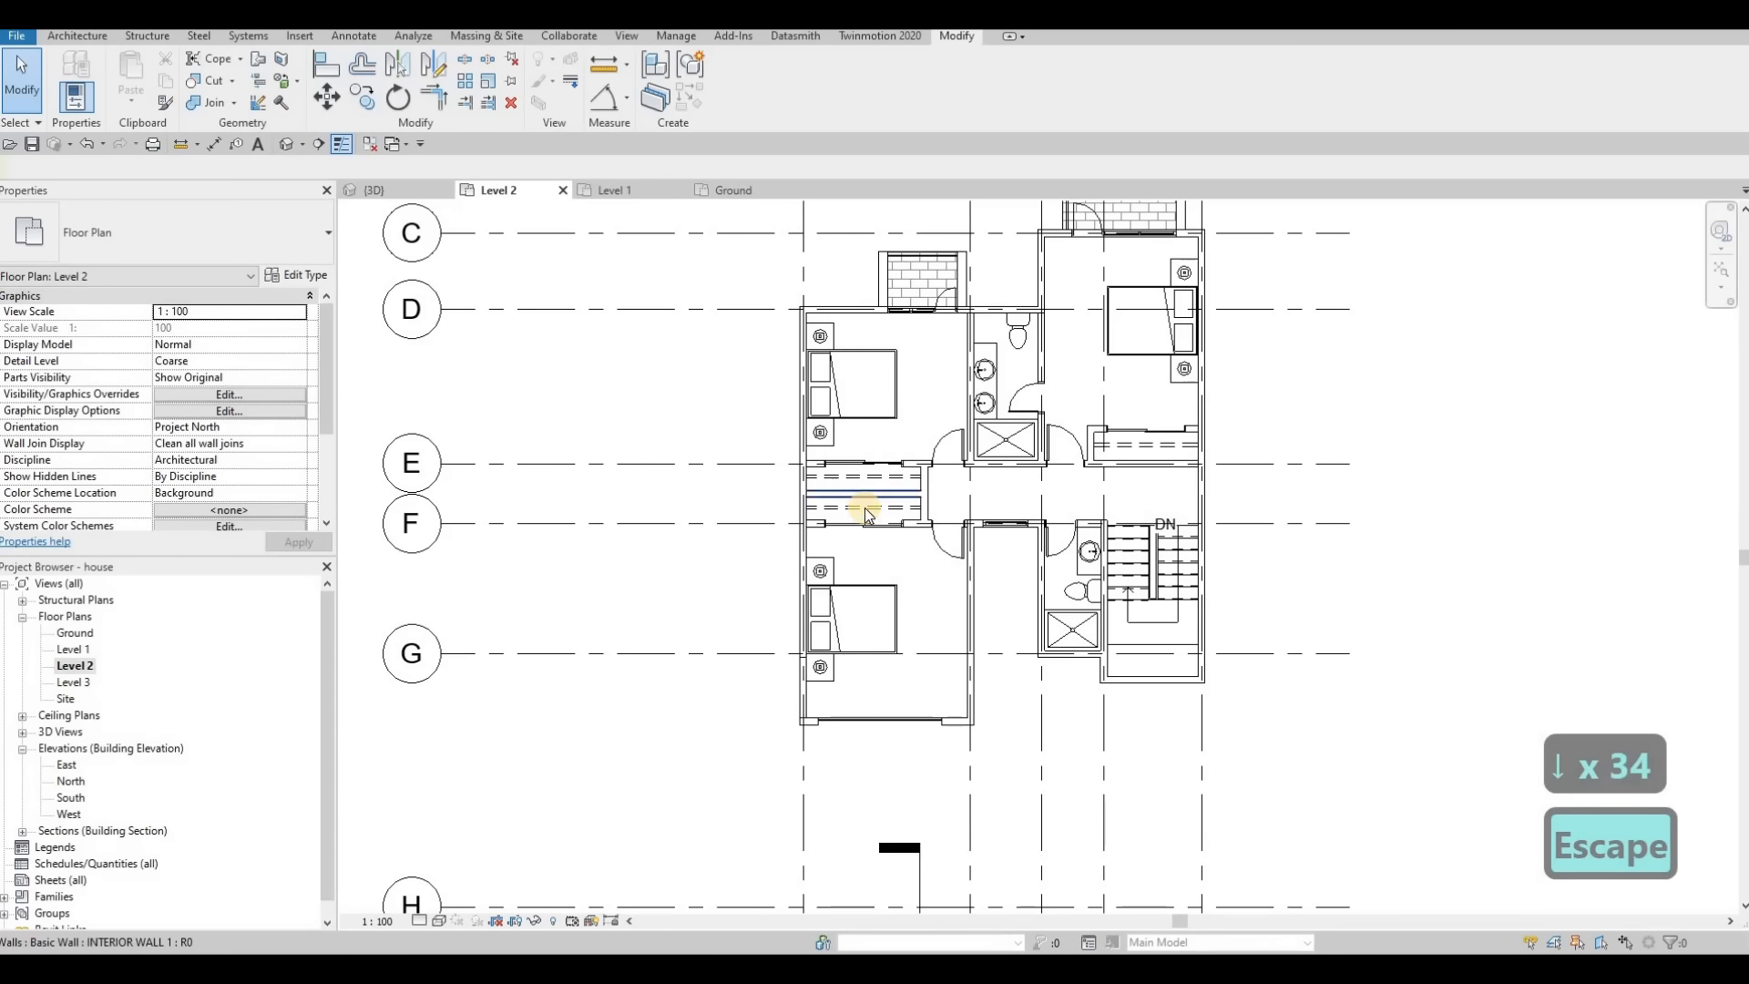
scroll(999, 461, down, 2)
middle_drag(1075, 581, 967, 447)
middle_drag(893, 343, 878, 432)
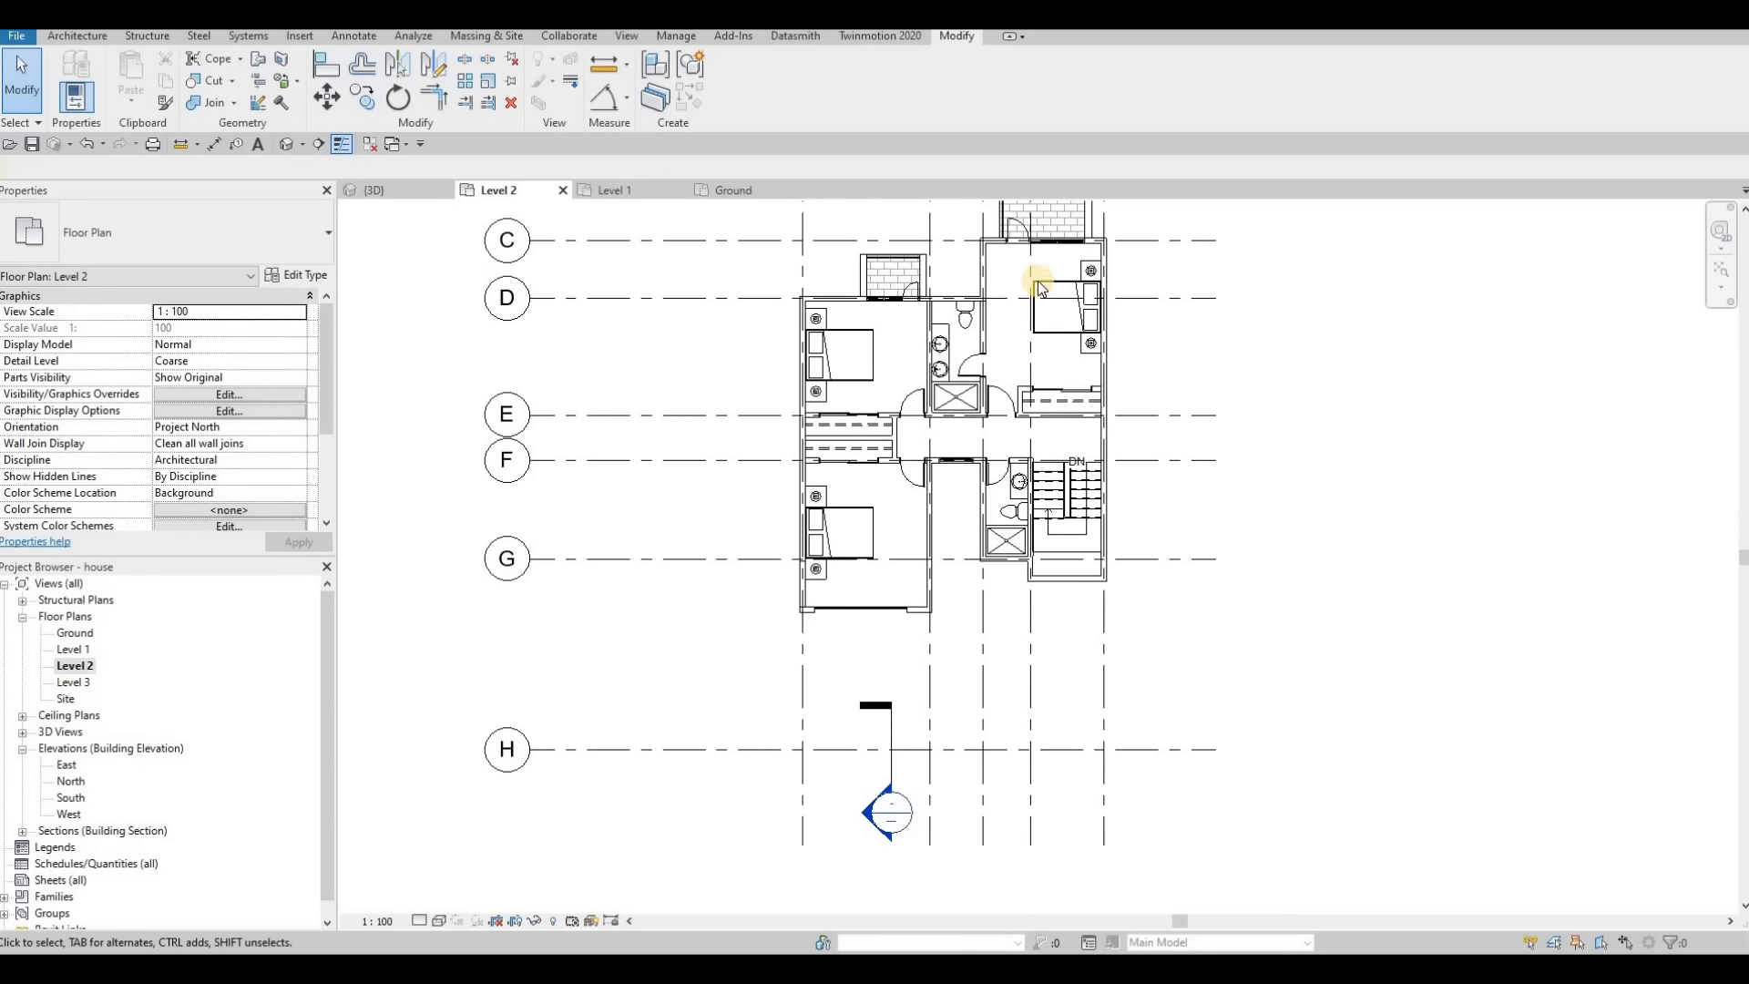
scroll(1068, 326, up, 2)
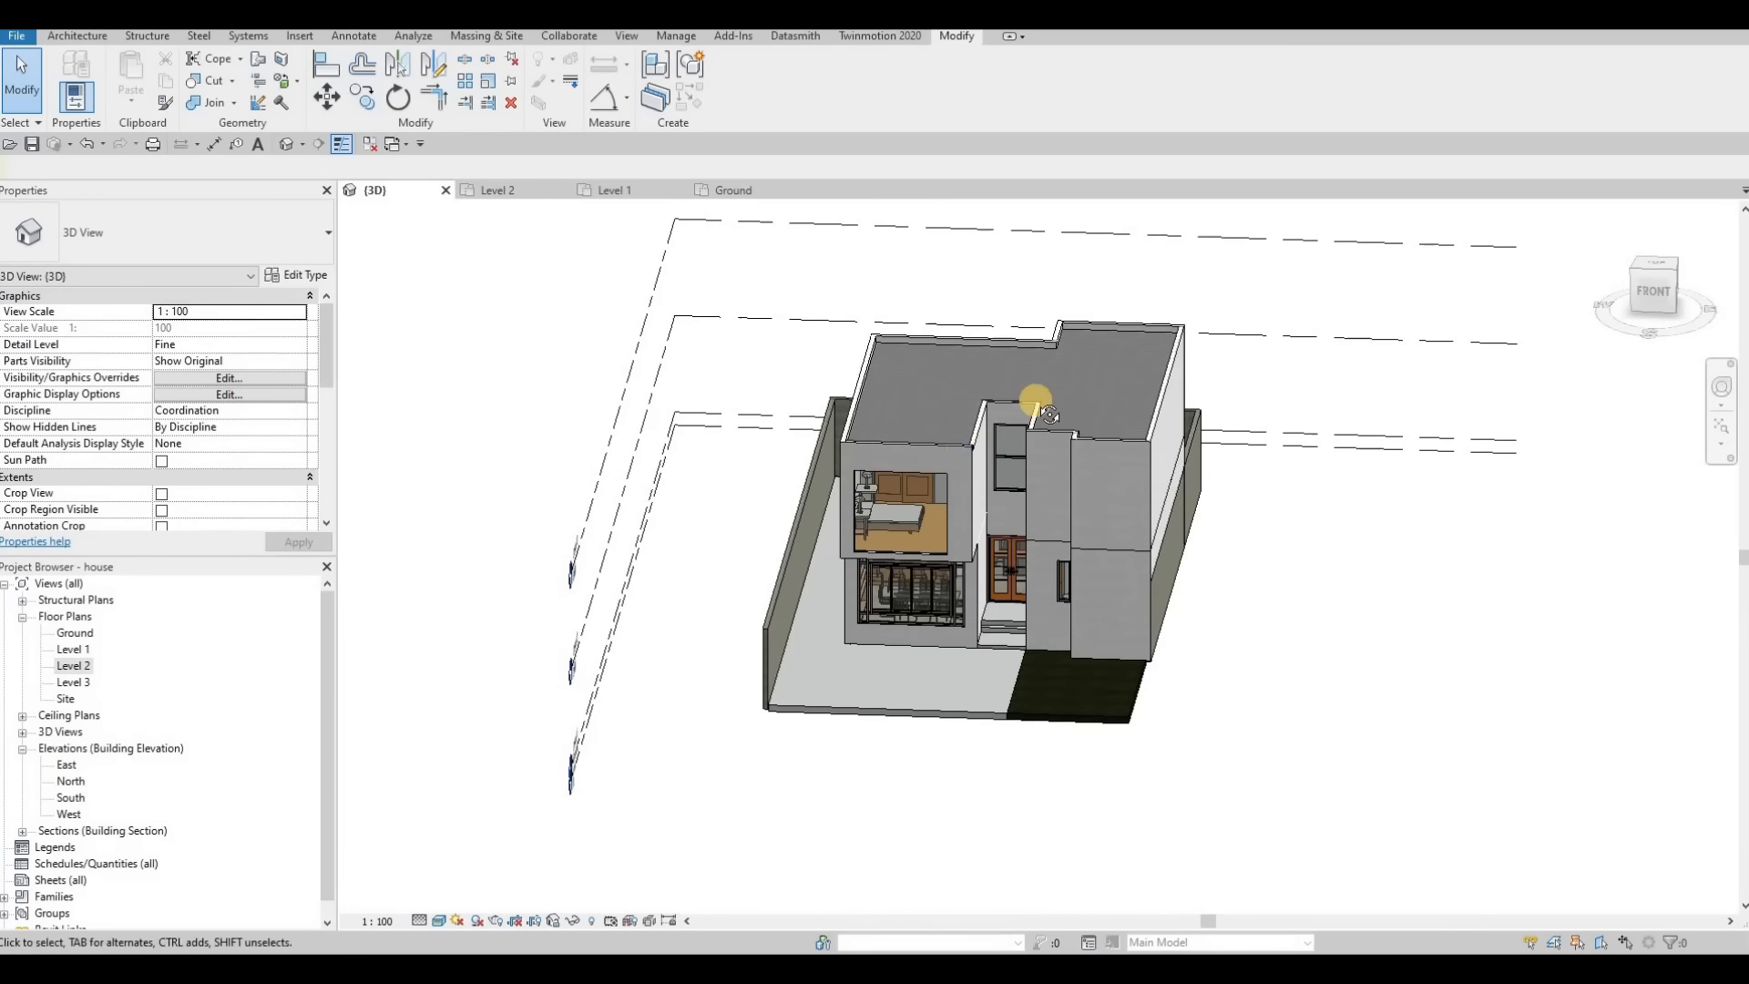
Step: Examine the projecting stair volume's front and side exterior walls in 3D from several angles
key(Escape)
shift+middle_drag(1014, 465, 1166, 625)
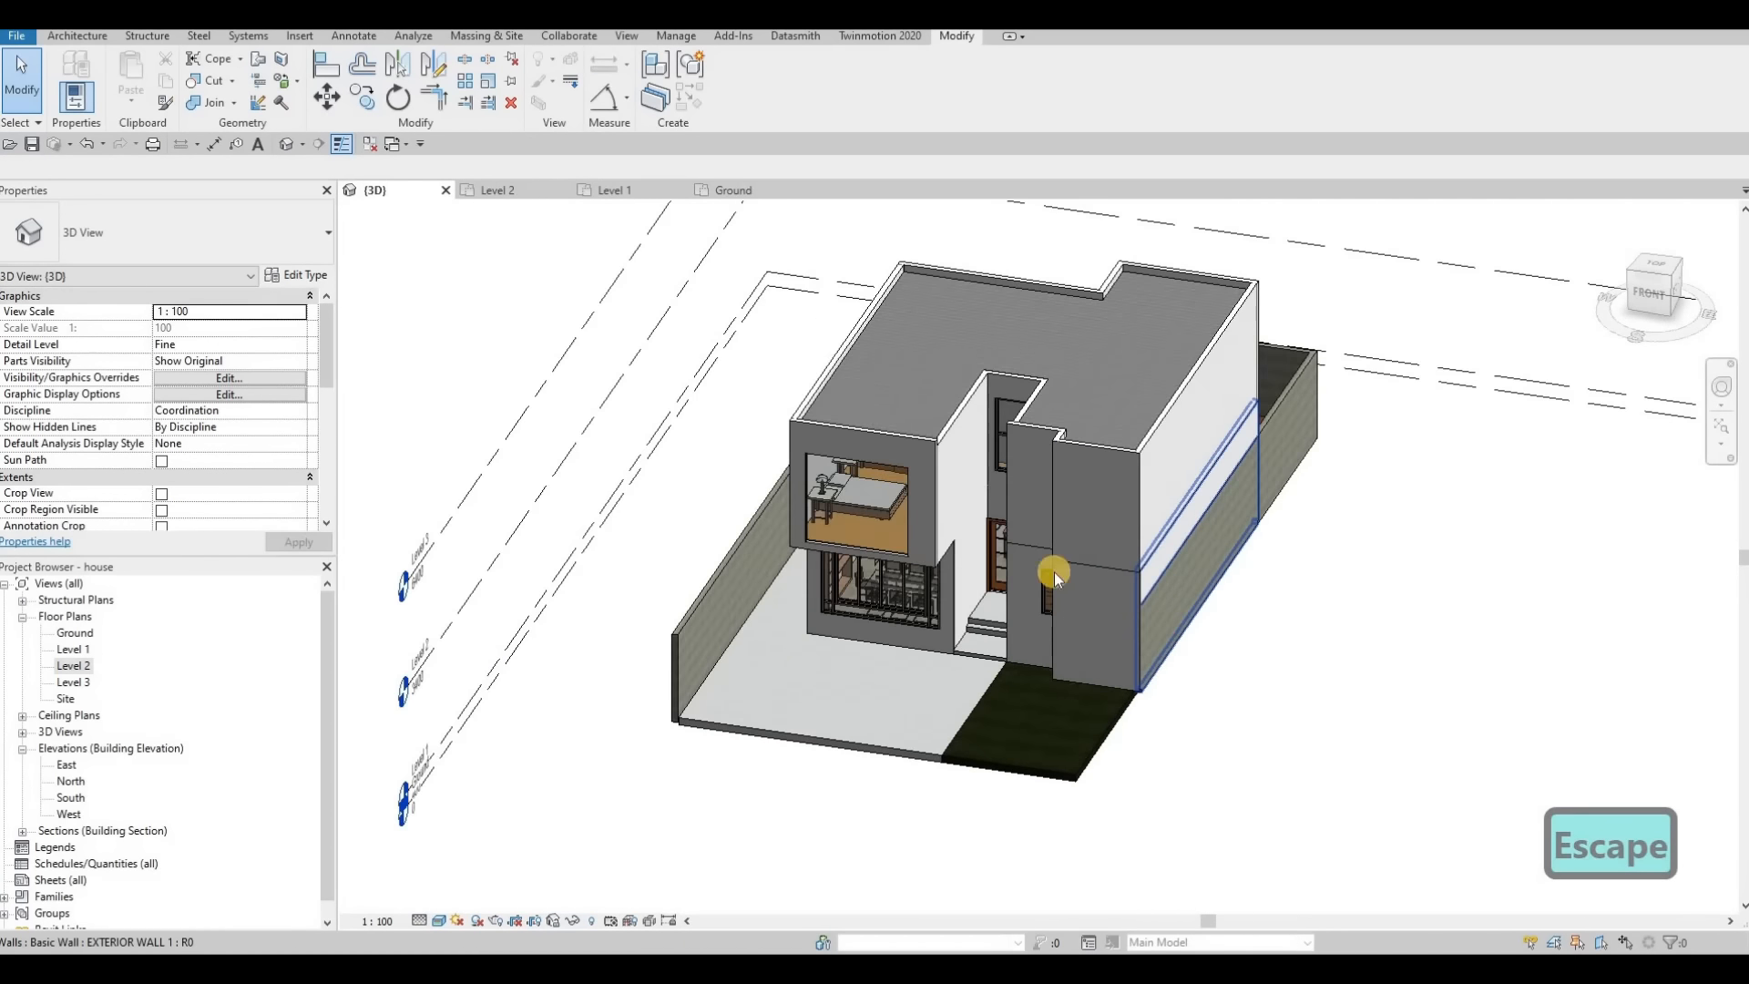
click(1053, 572)
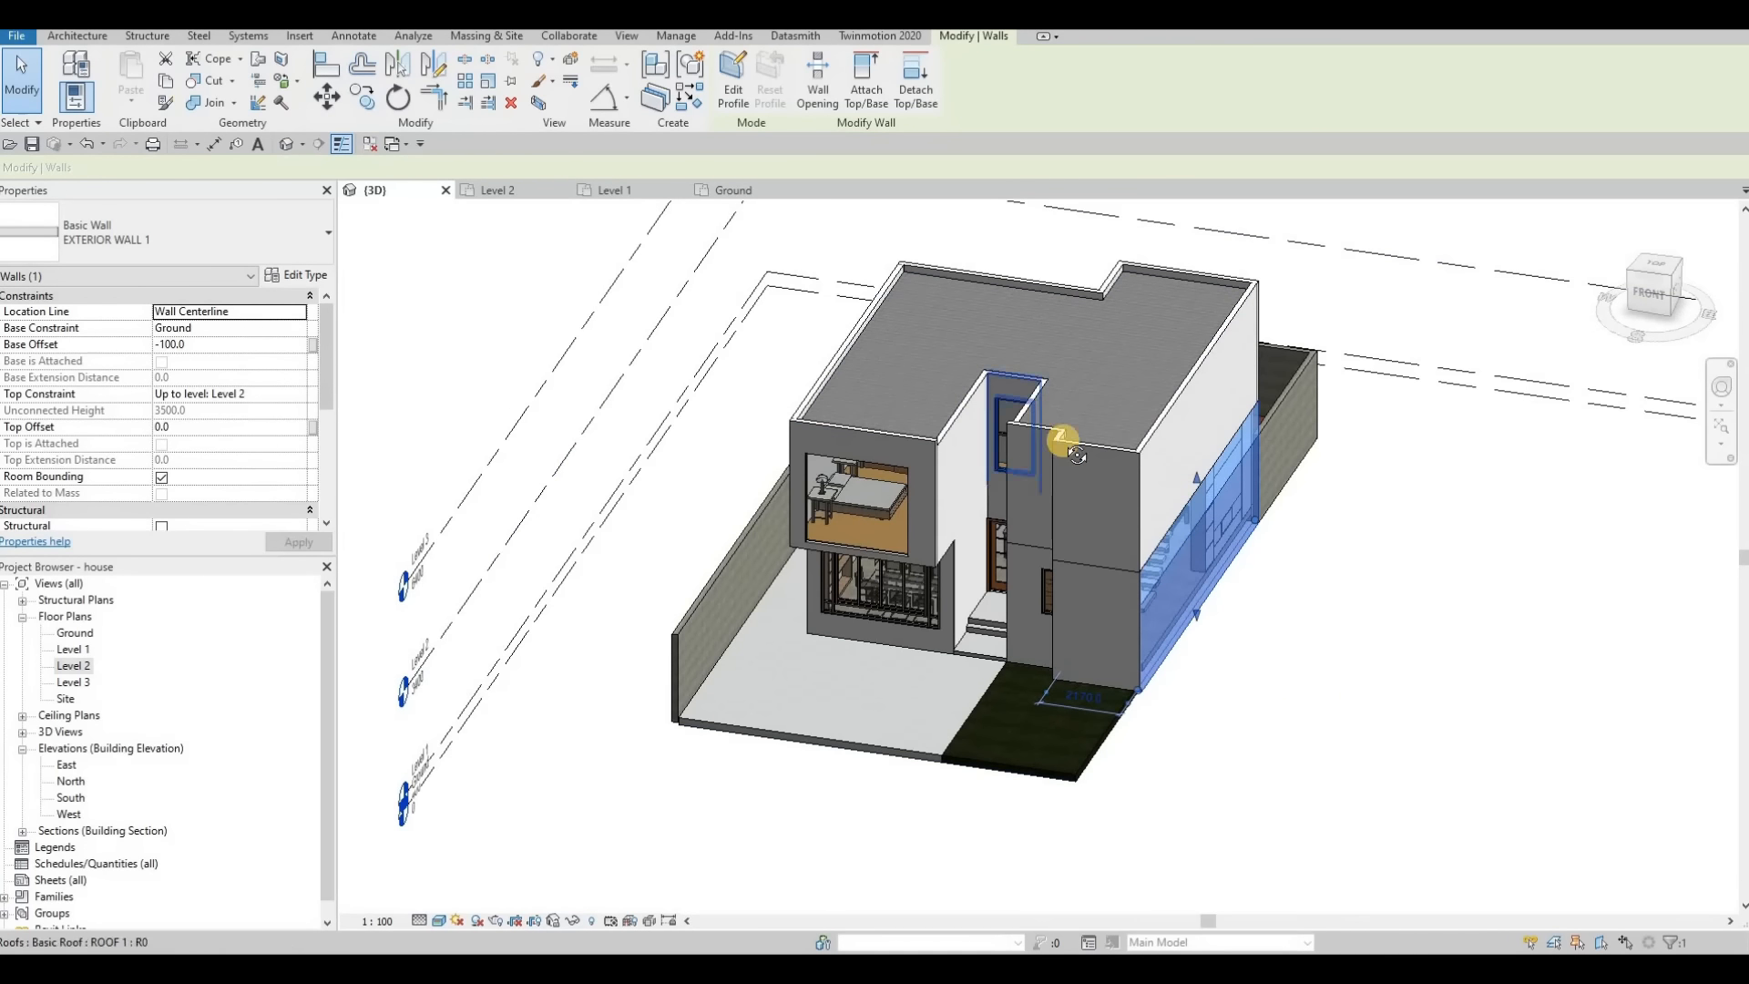
shift+middle_drag(1076, 456, 1273, 563)
key(Escape)
key(Escape)
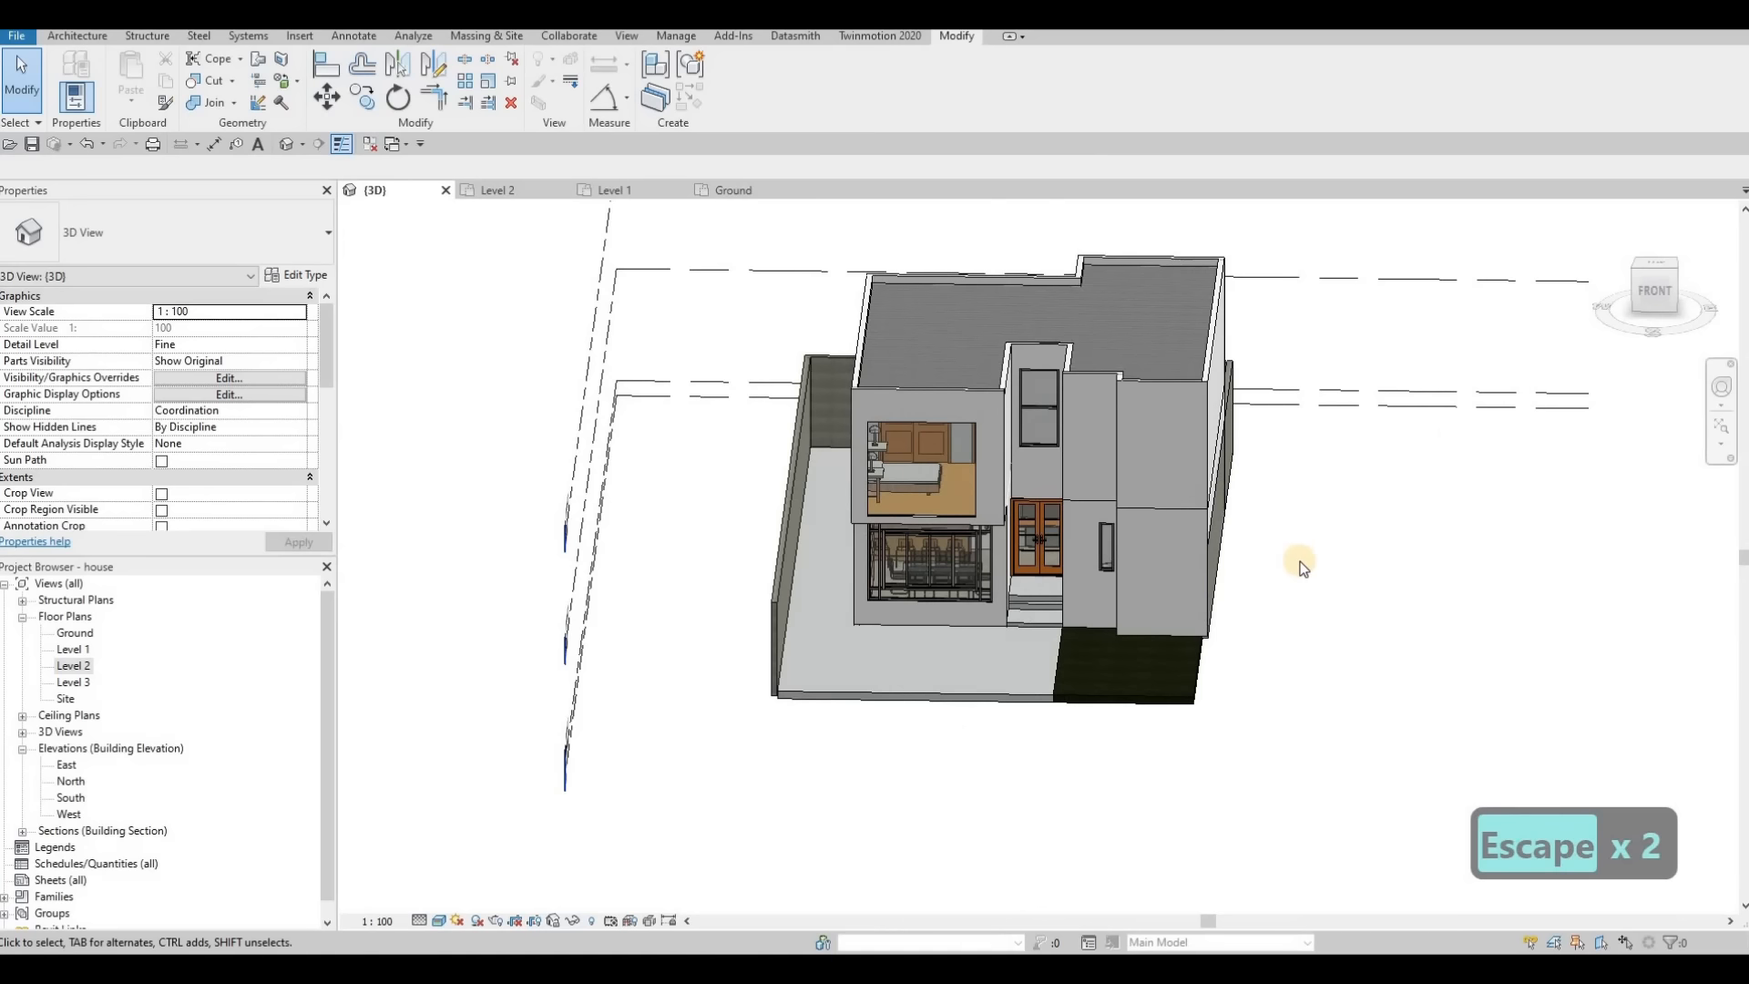
shift+middle_drag(1181, 597, 1249, 578)
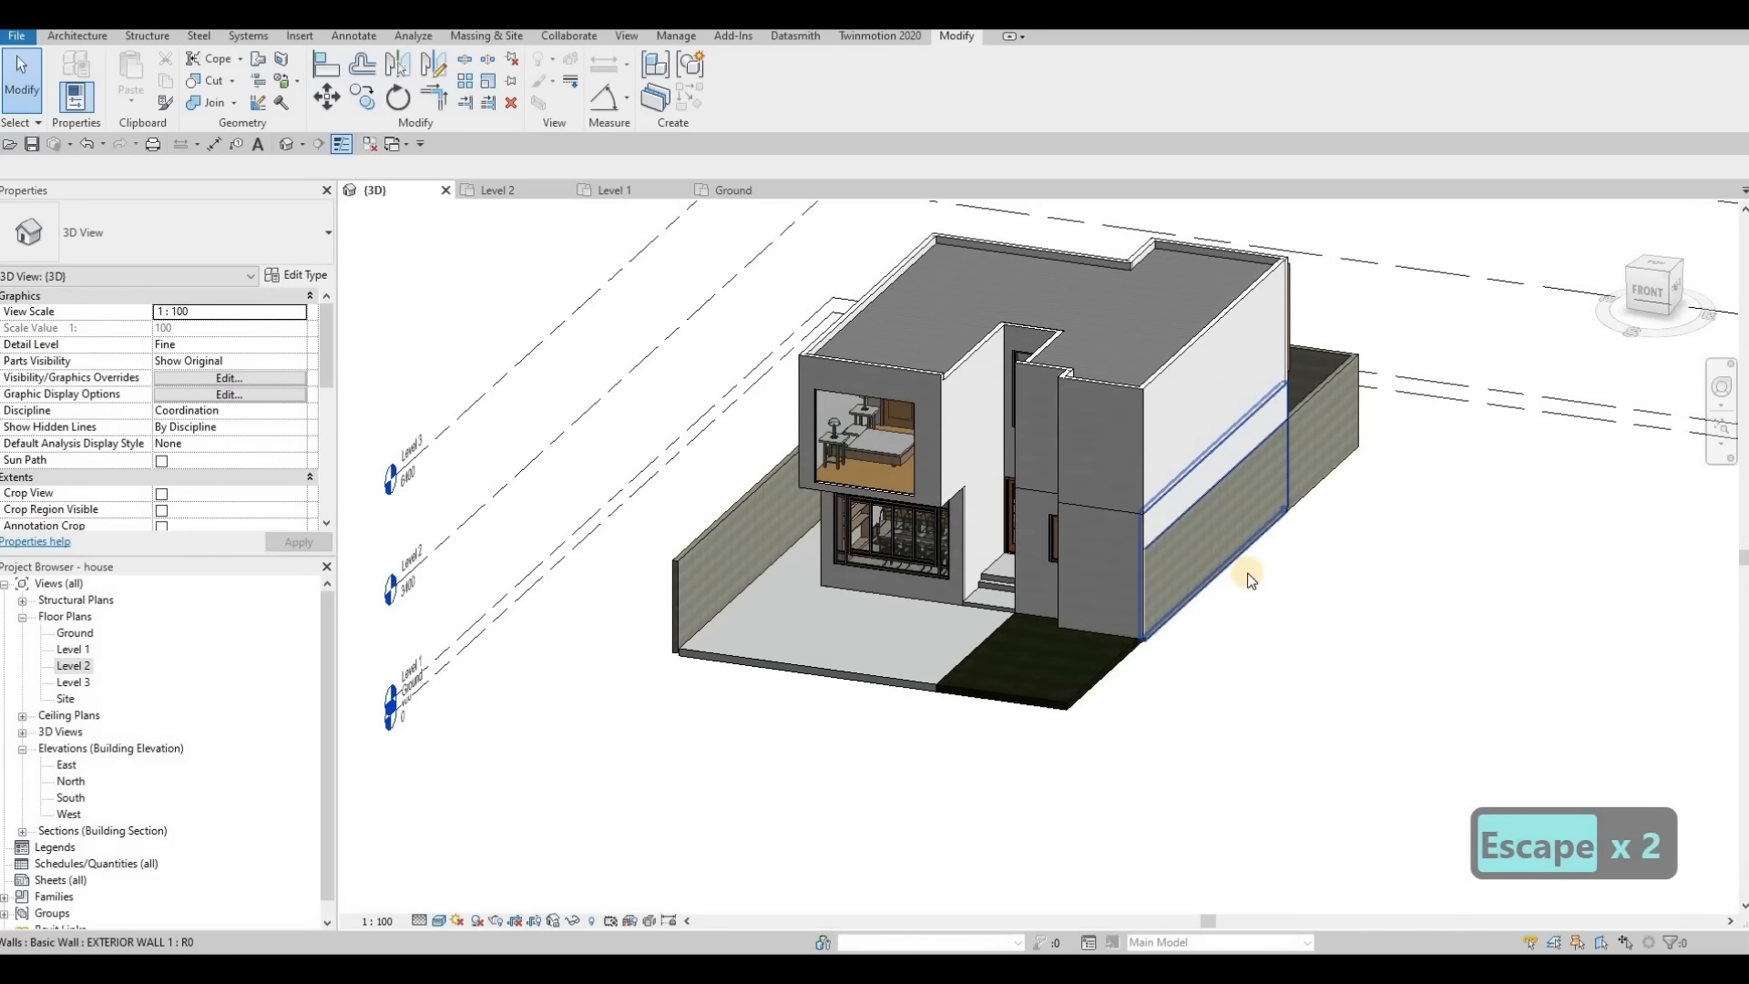
click(1287, 462)
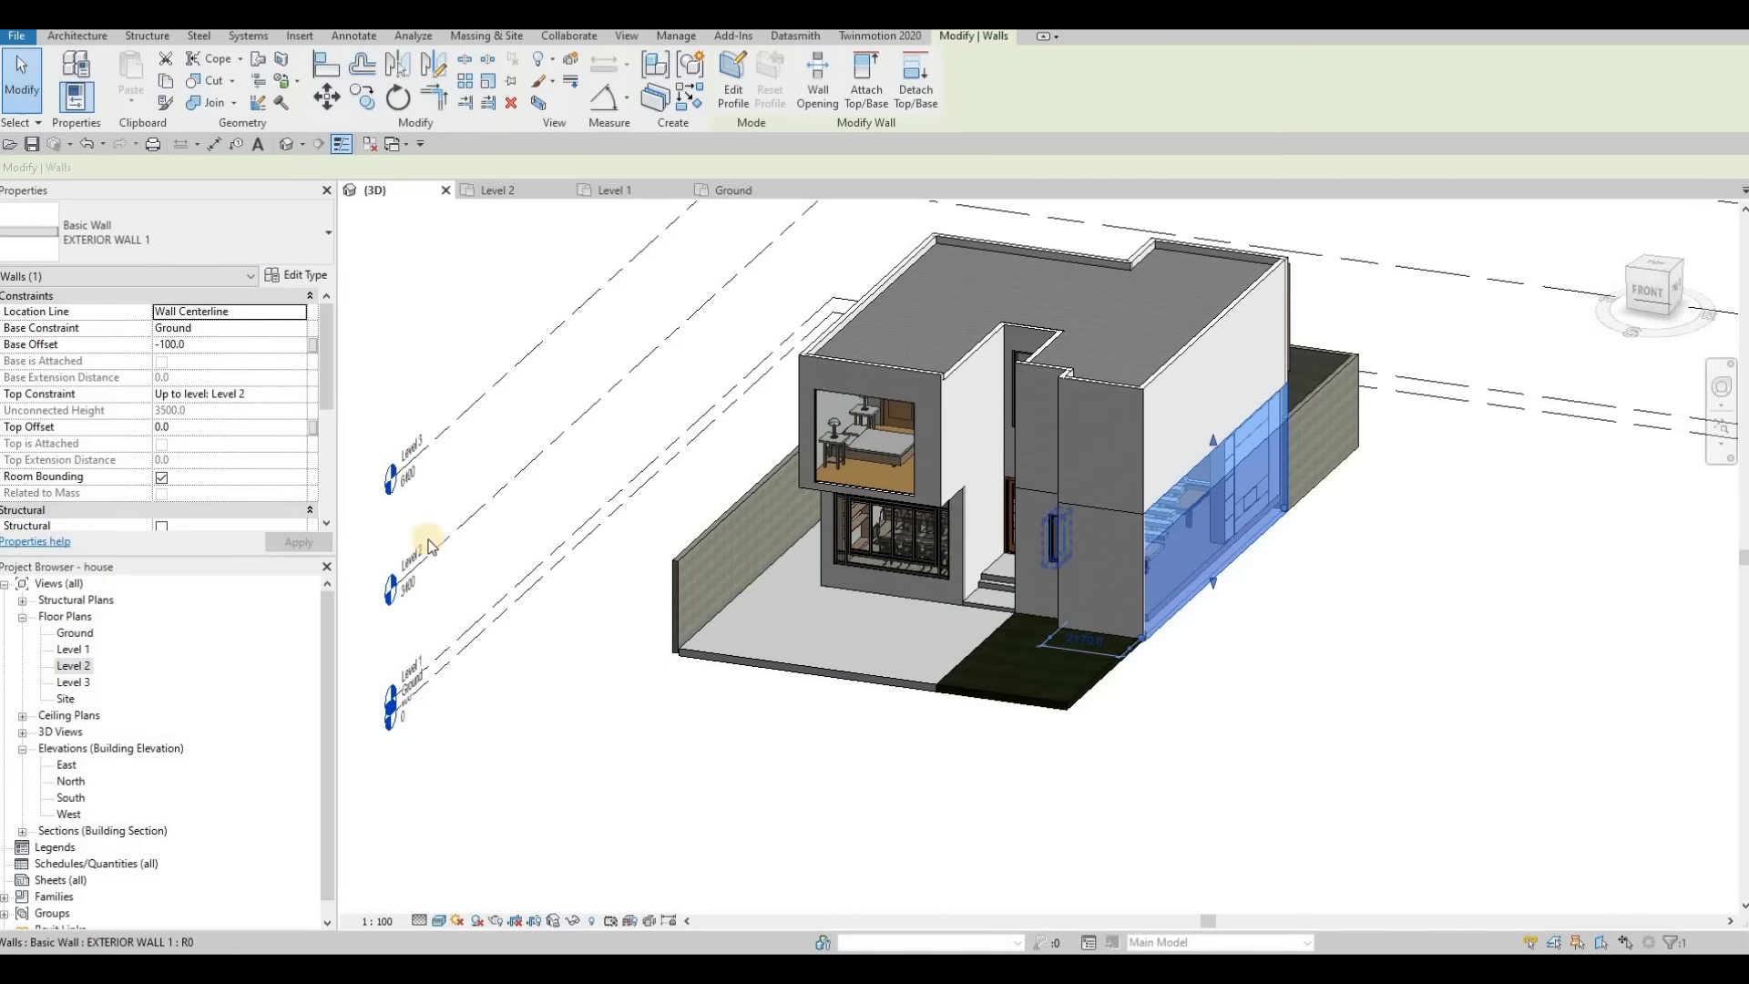
Step: Check the stair volume's side wall in the Level 2 and Ground floor plans, and compare it with the 3D view
double_click(74, 668)
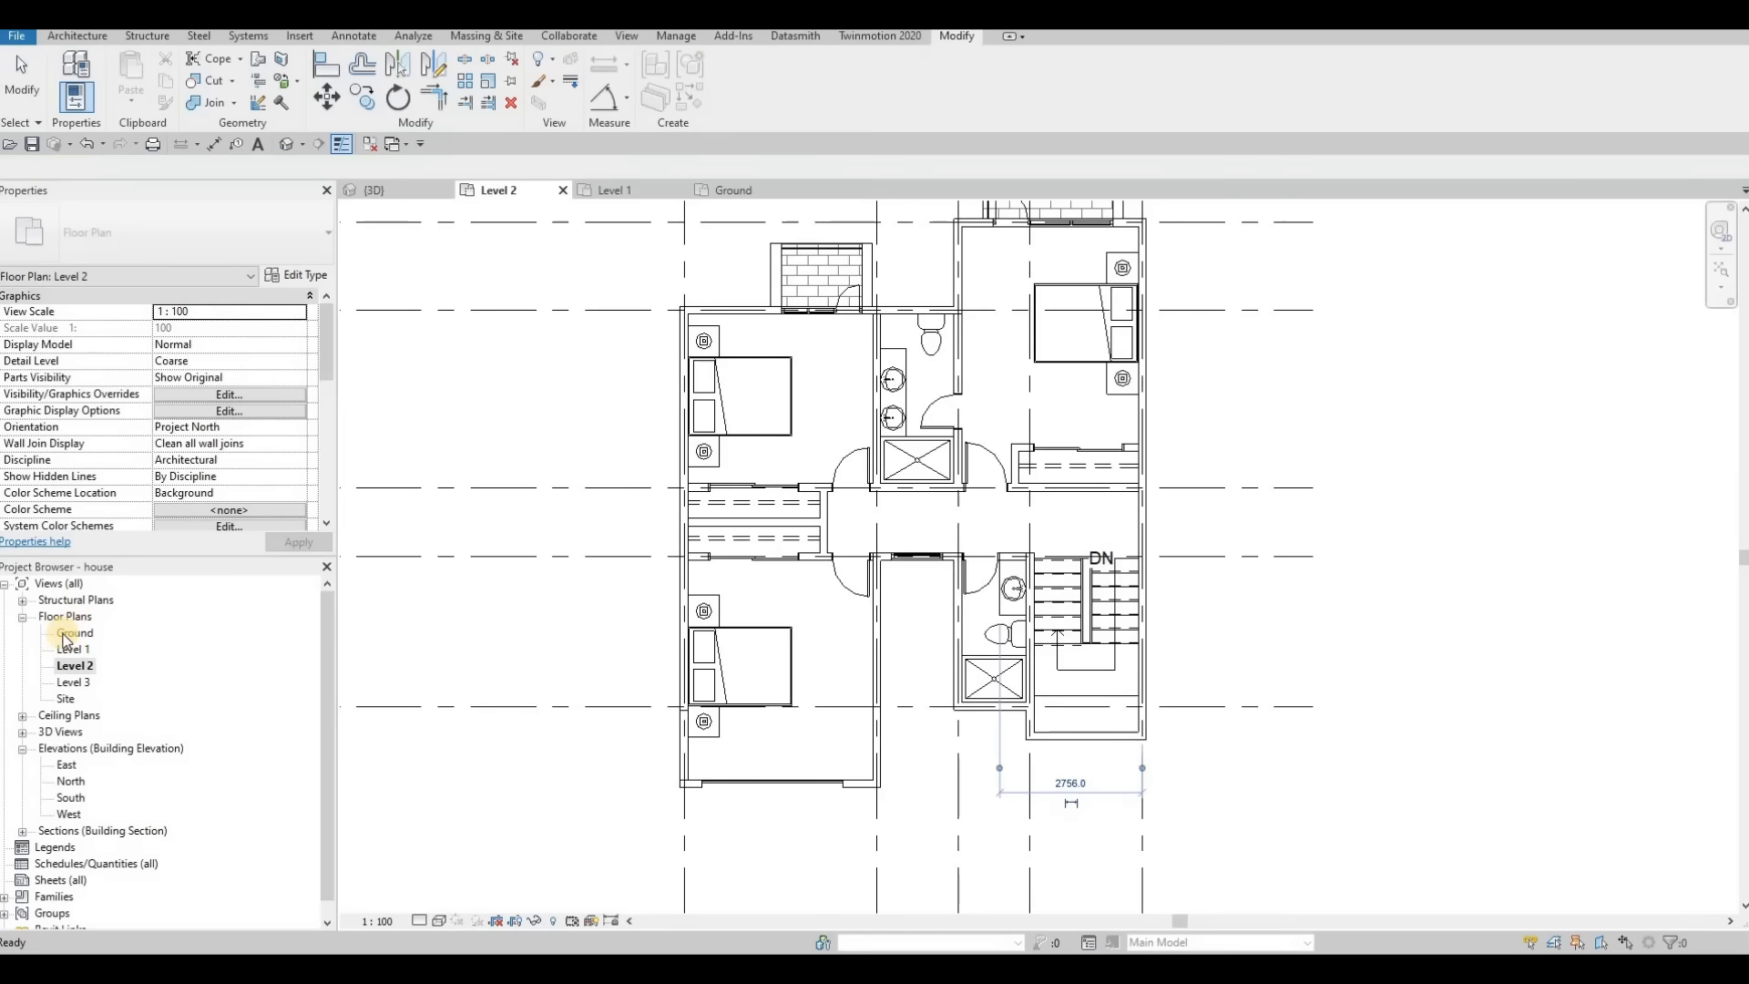
click(734, 191)
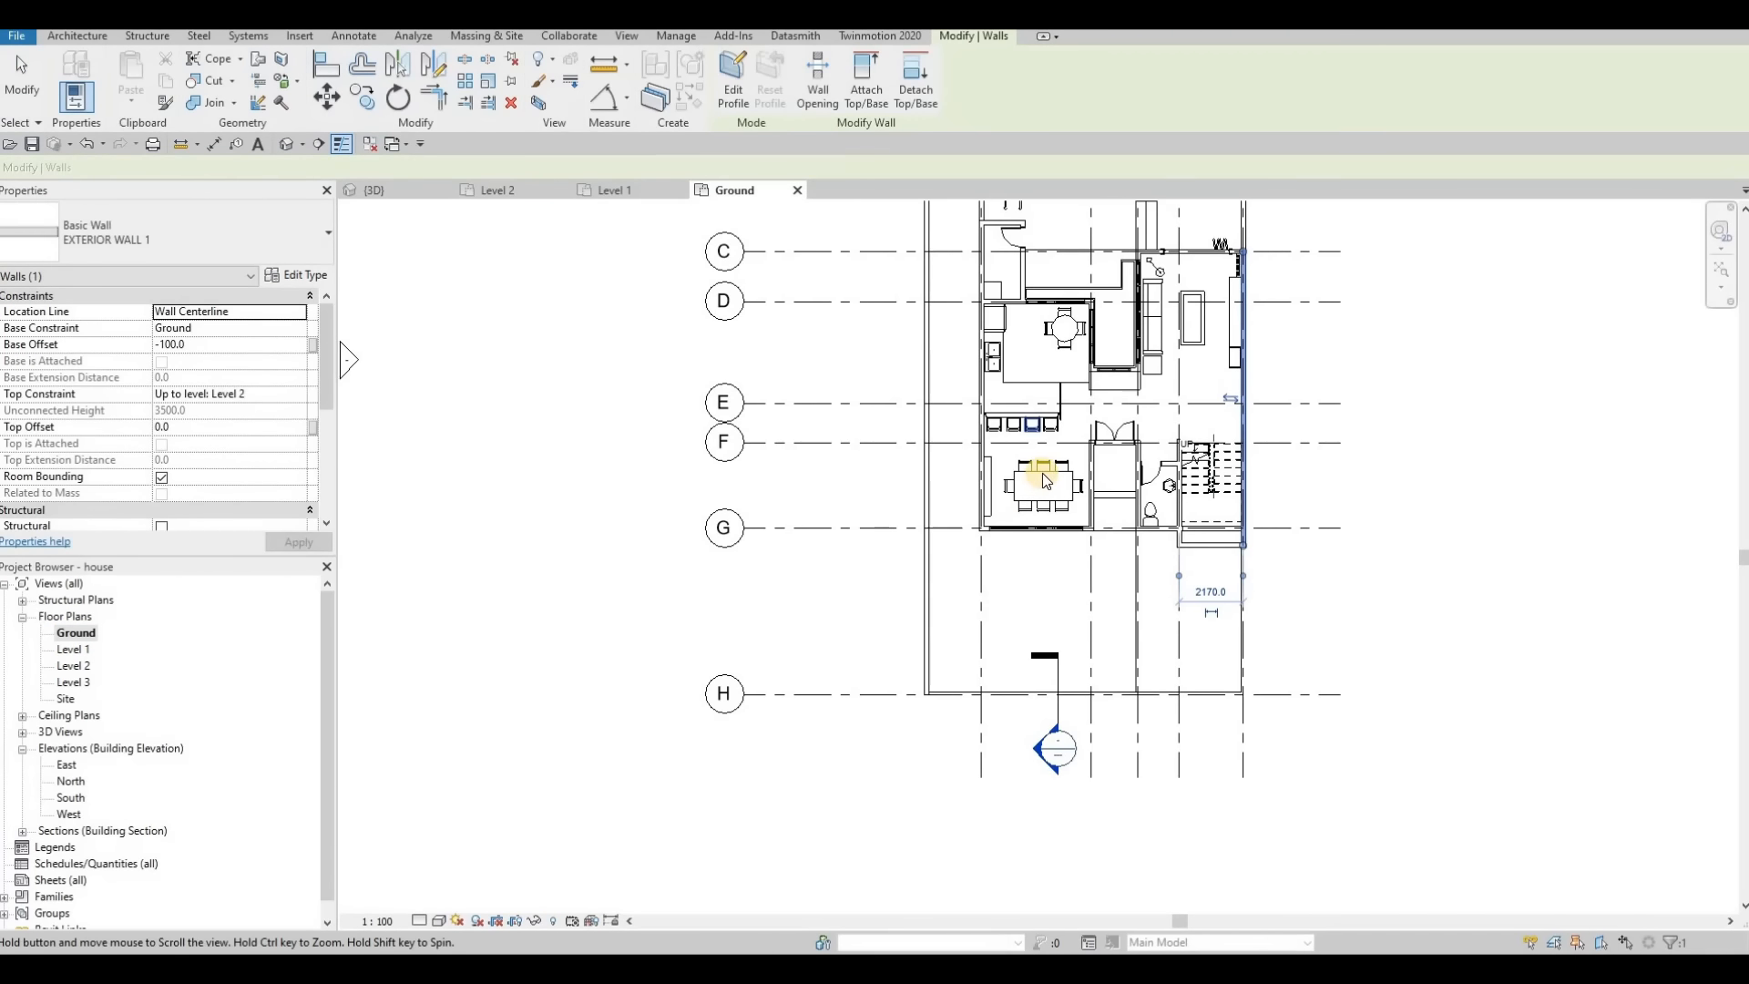
middle_drag(1042, 473, 847, 642)
key(Escape)
scroll(1044, 472, up, 1)
scroll(1018, 601, down, 1)
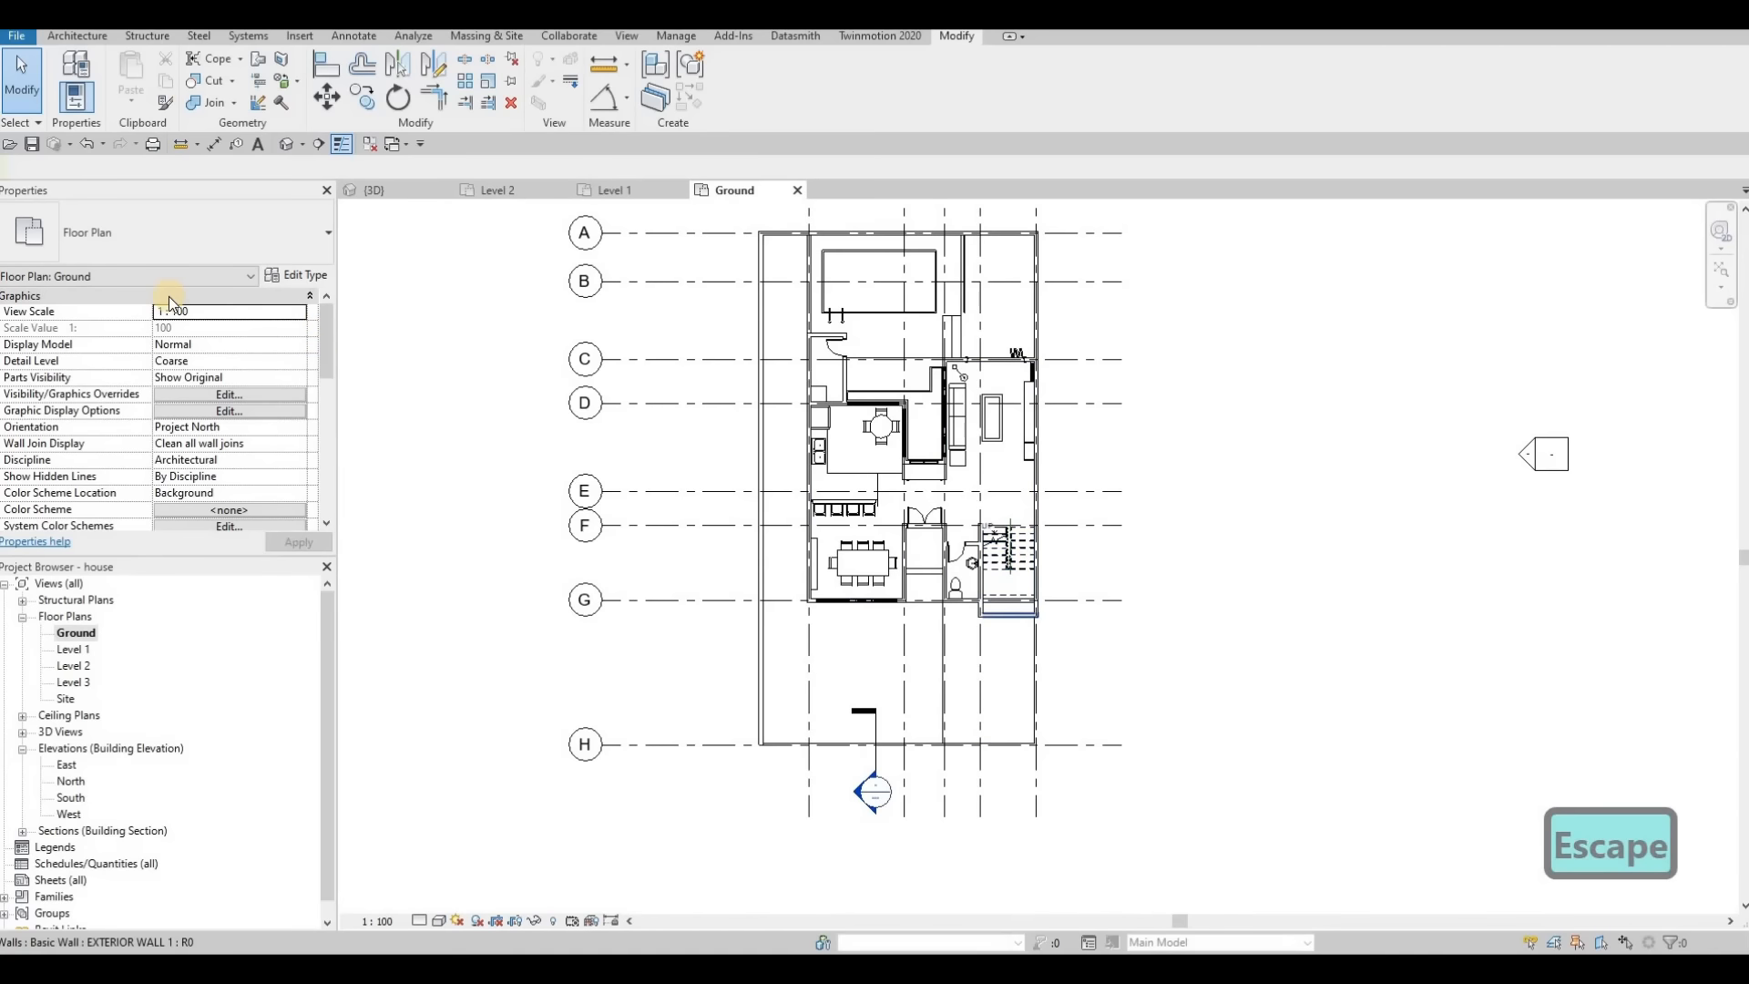
key(Escape)
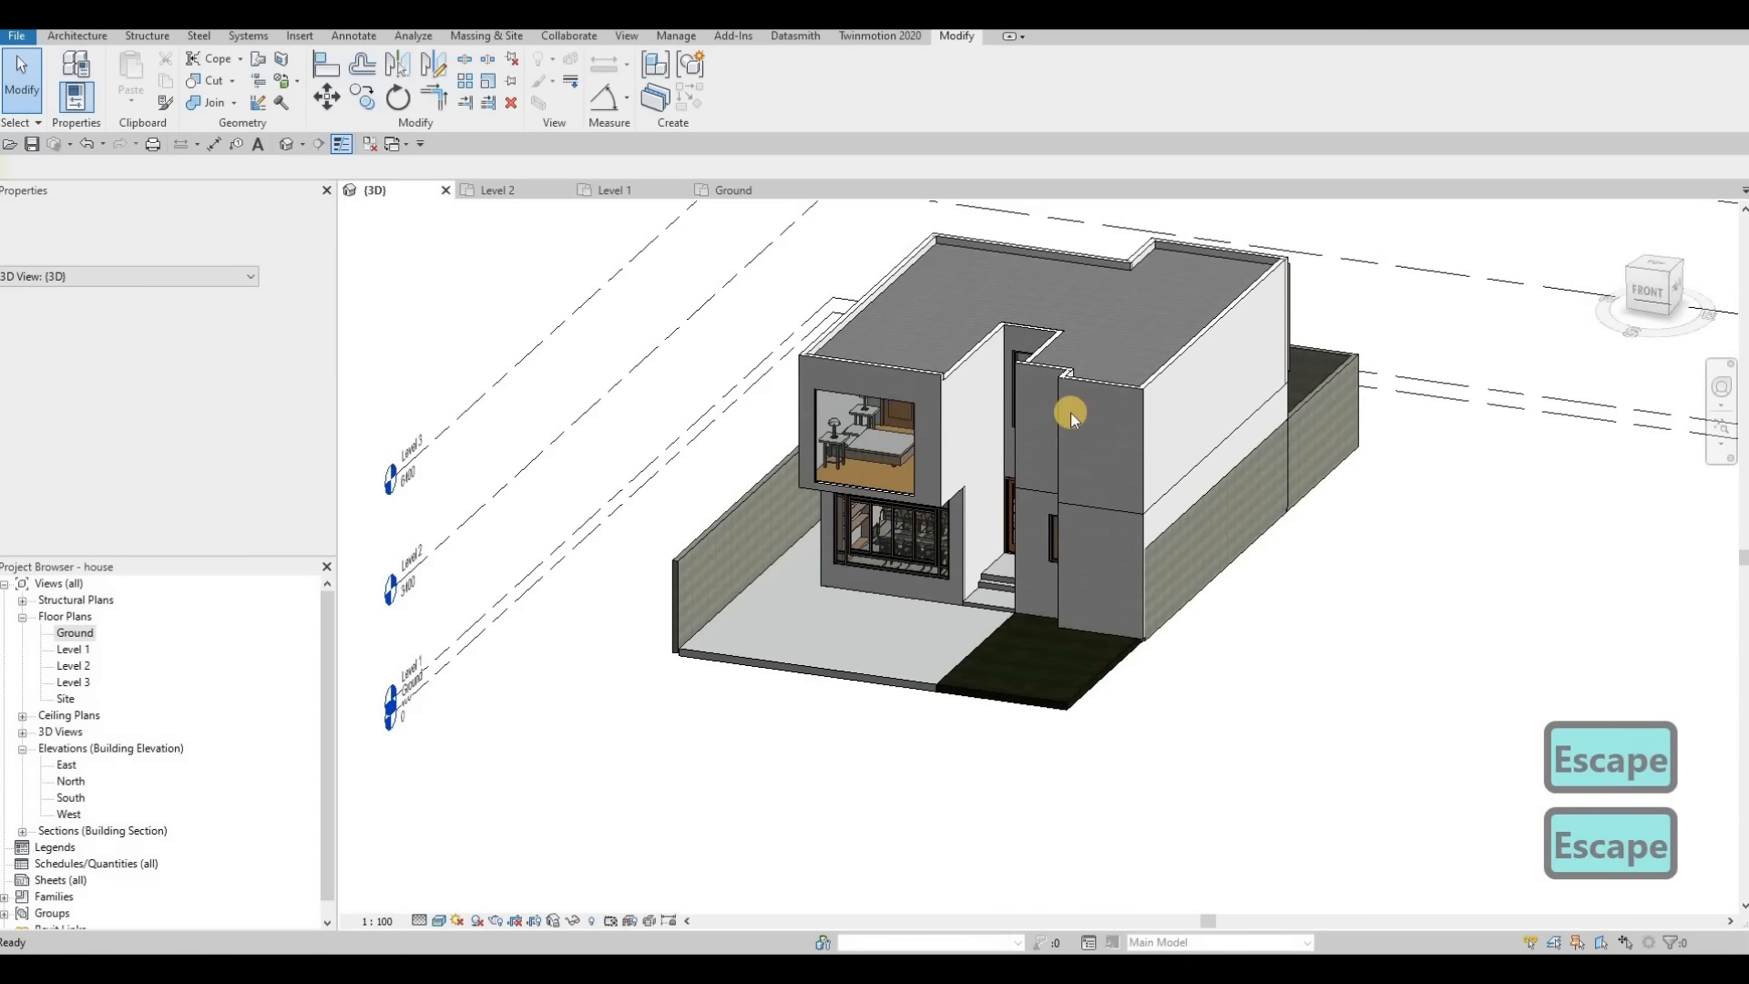
shift+middle_drag(1217, 420, 1248, 467)
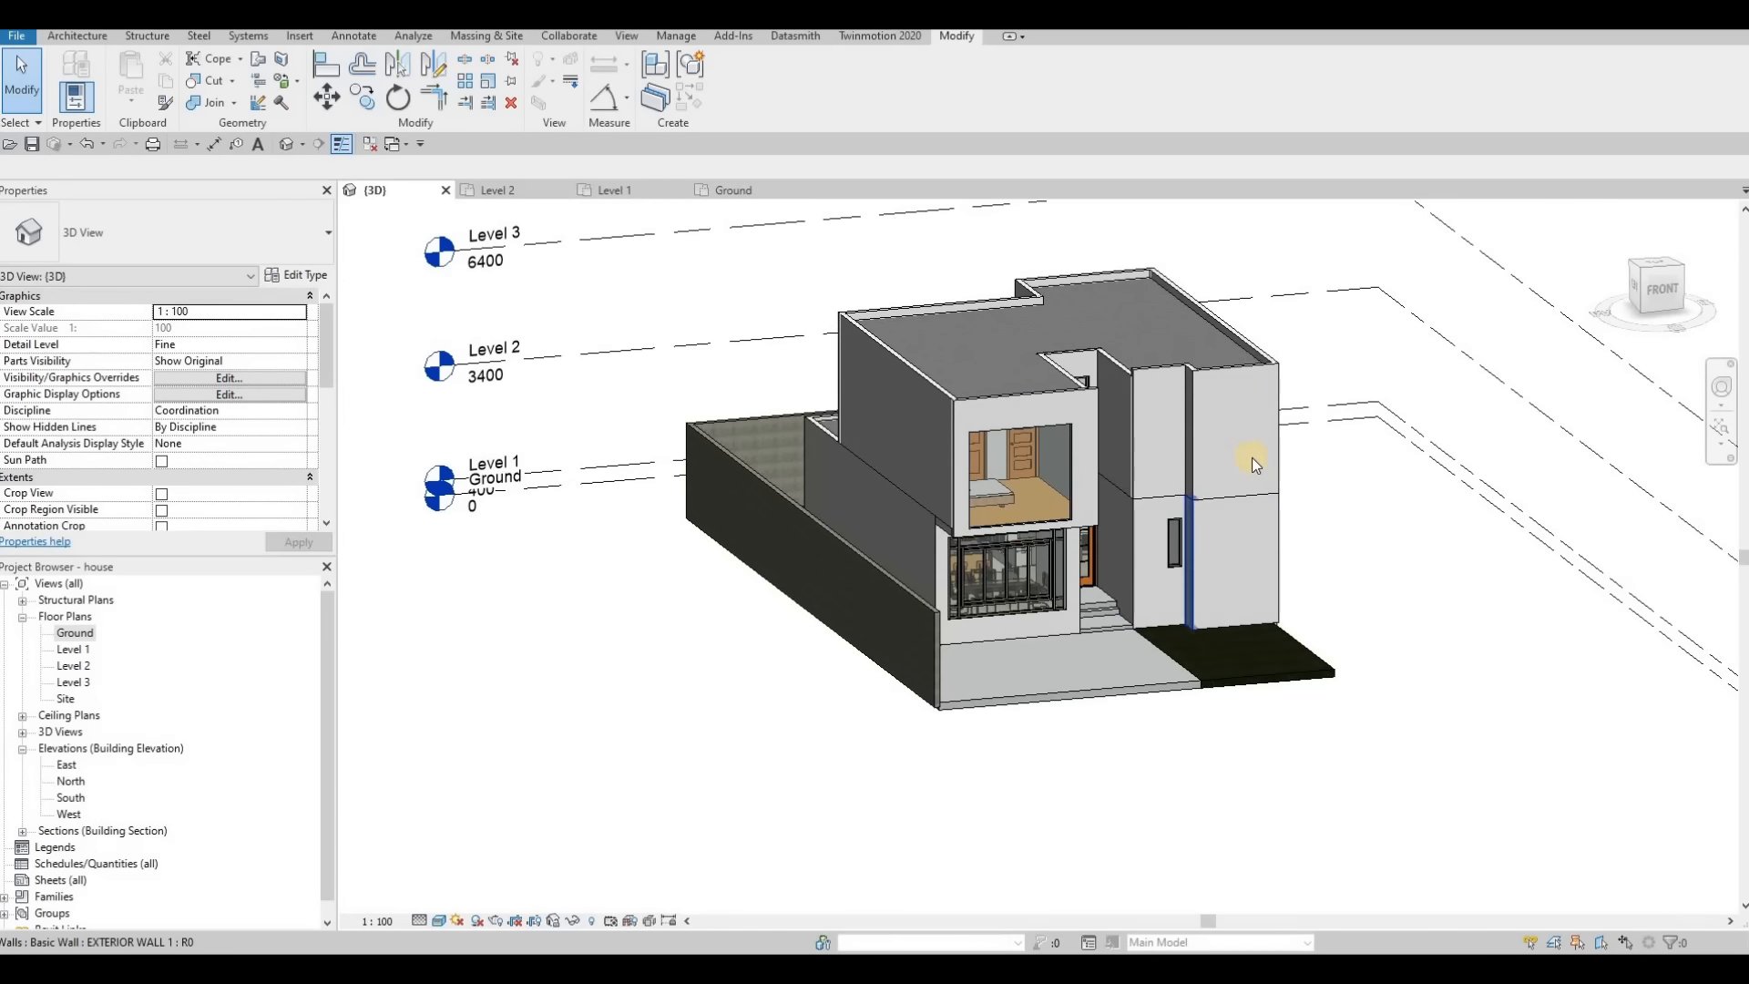
Step: Edit the Level 1 floor's boundary, adding lines along the inner side and front wall faces of the projecting stair volume
double_click(173, 647)
scroll(471, 627, down, 2)
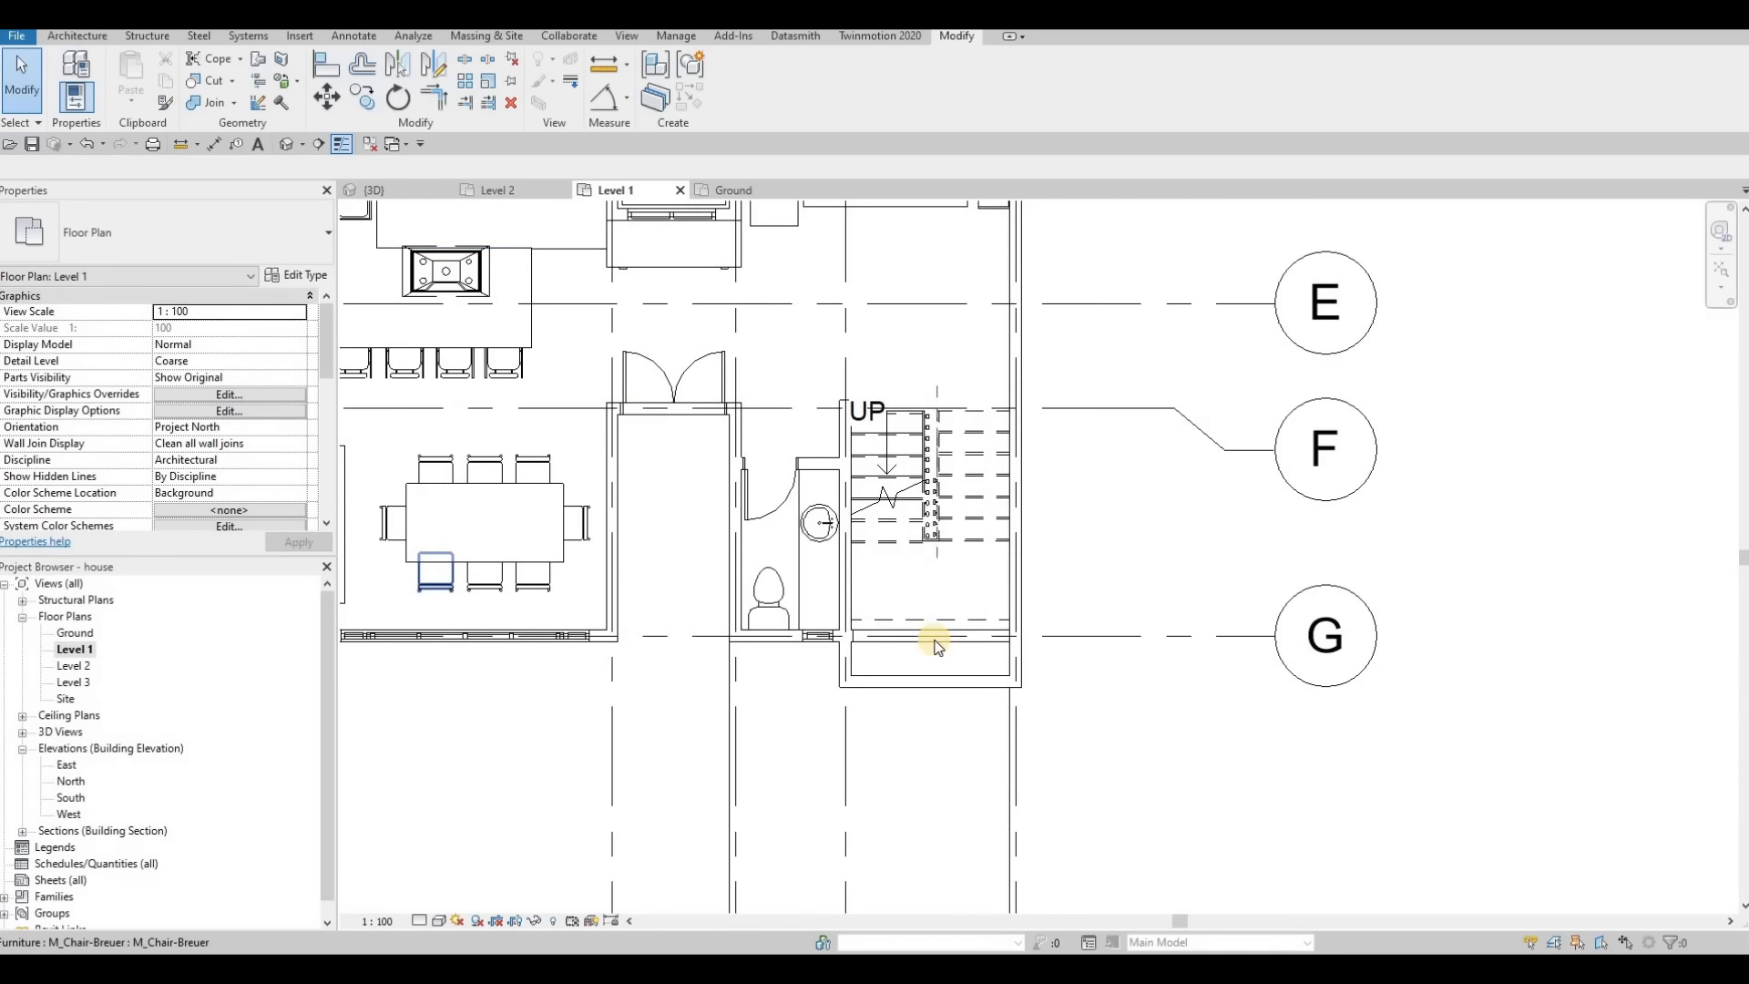
key(Tab)
click(928, 632)
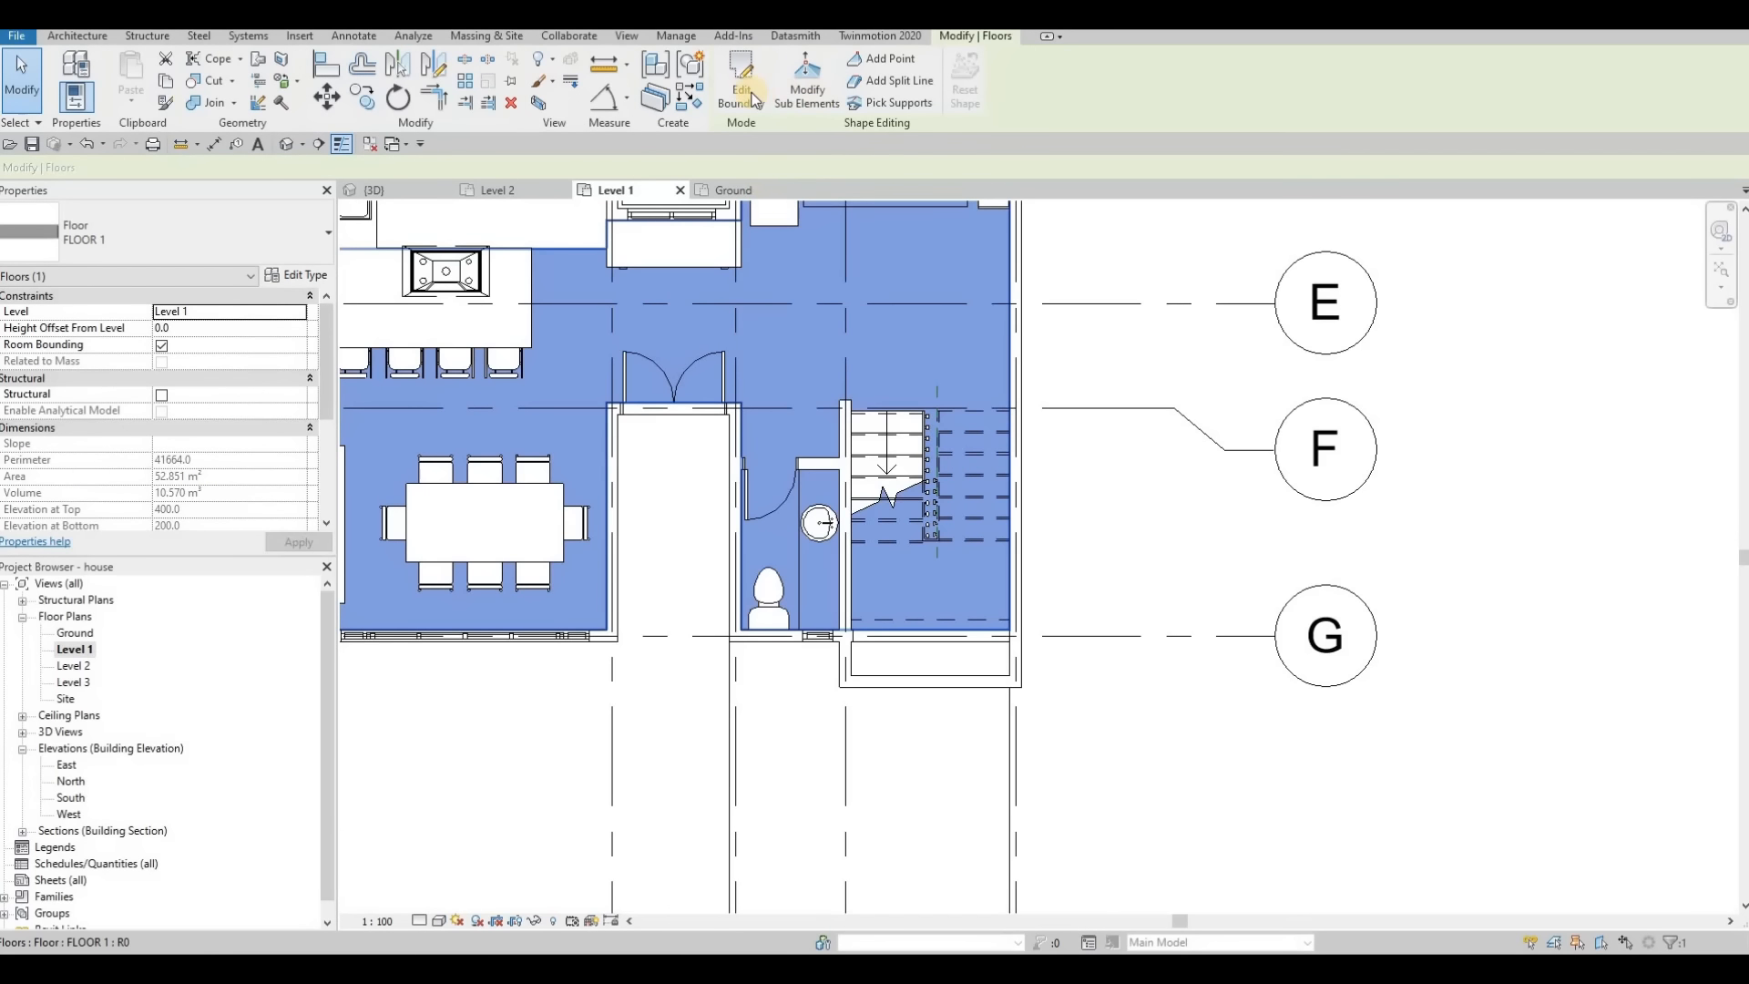
click(807, 84)
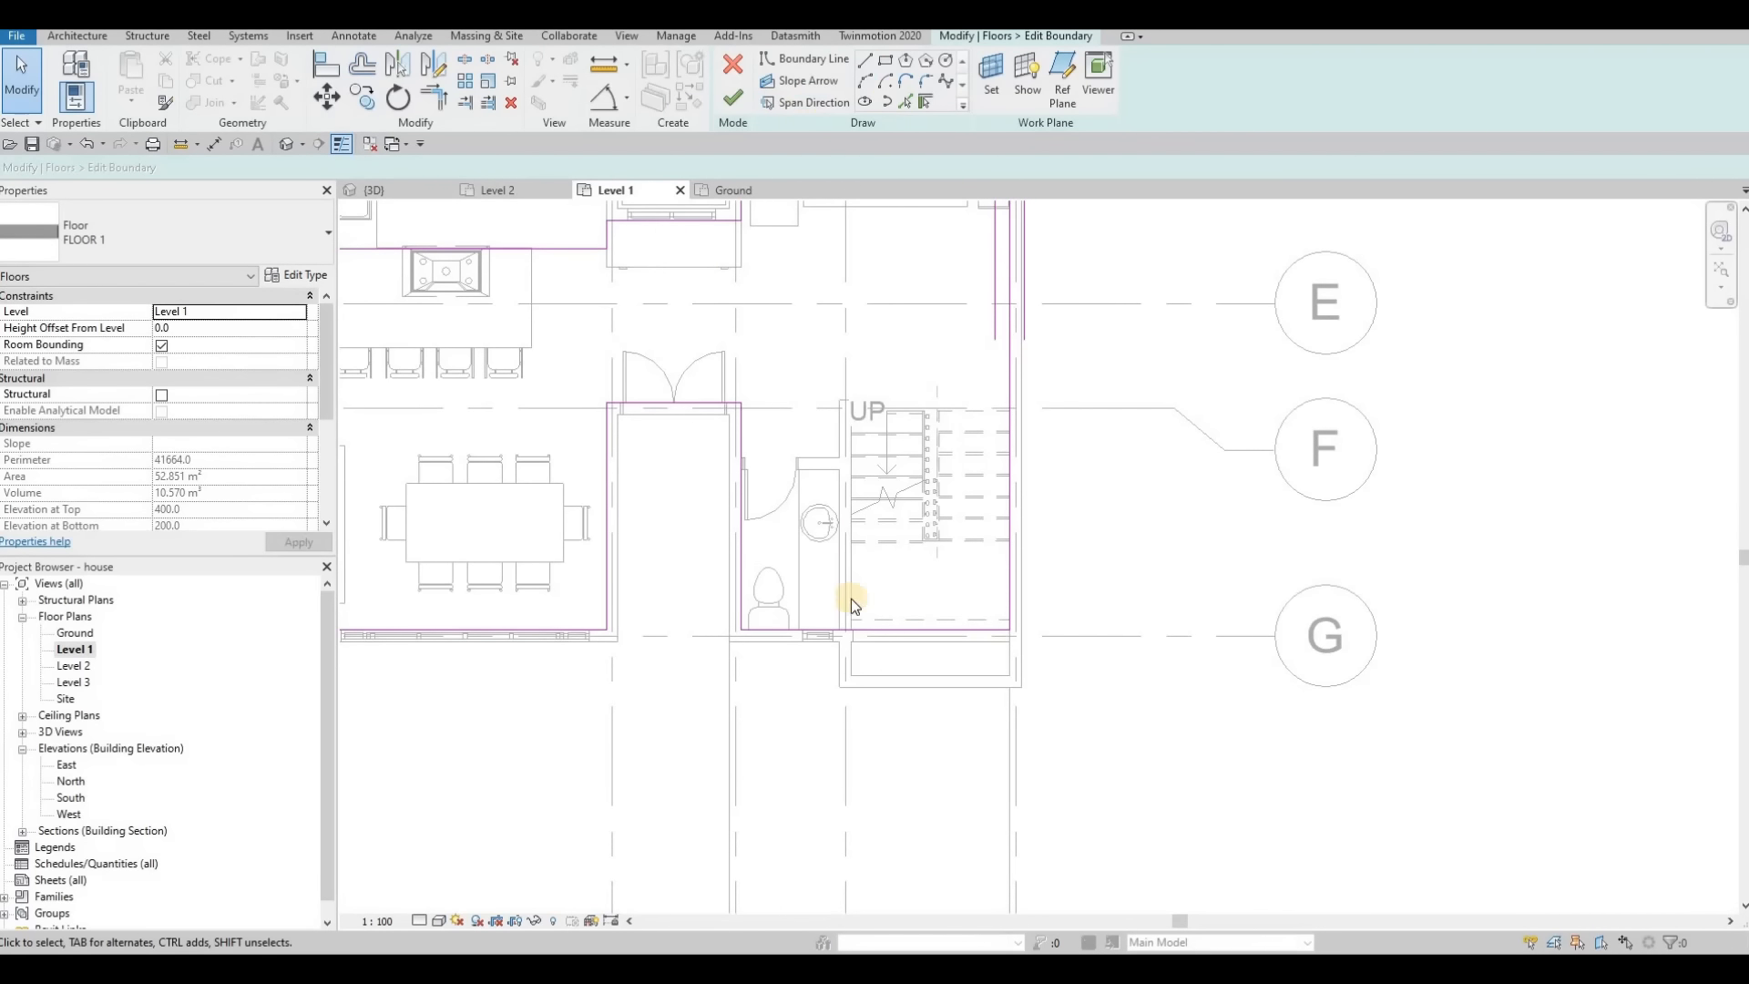
click(989, 659)
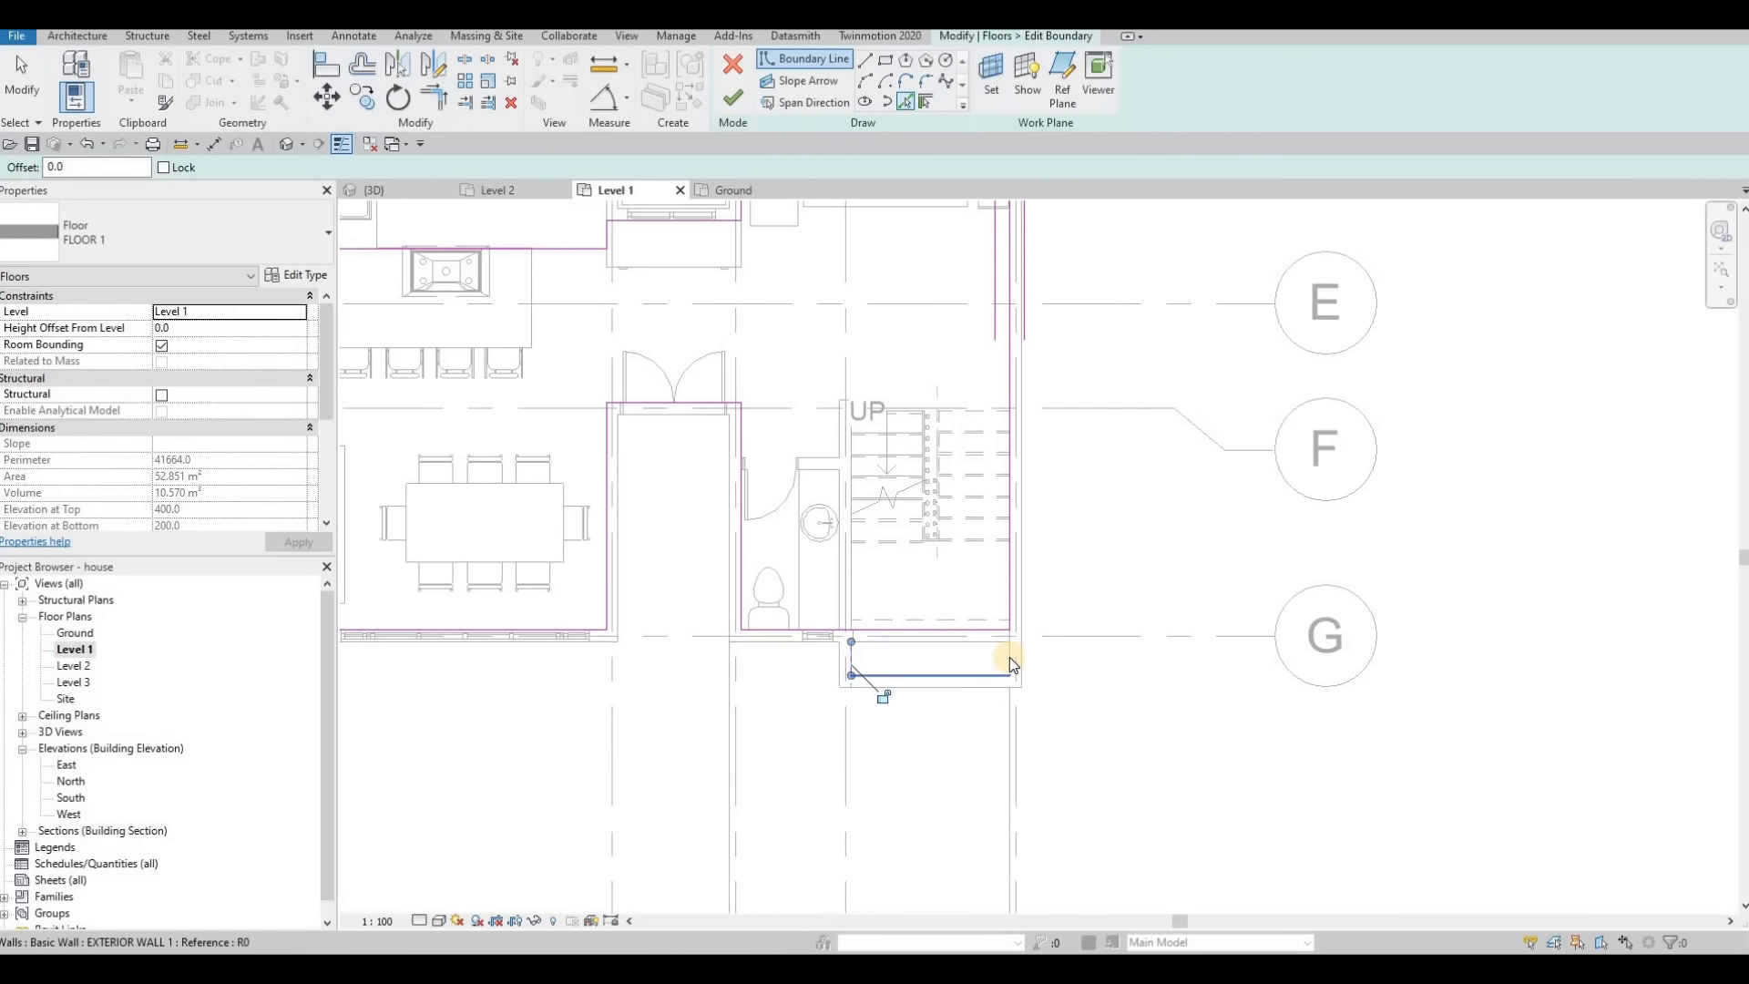
key(Escape)
key(Escape)
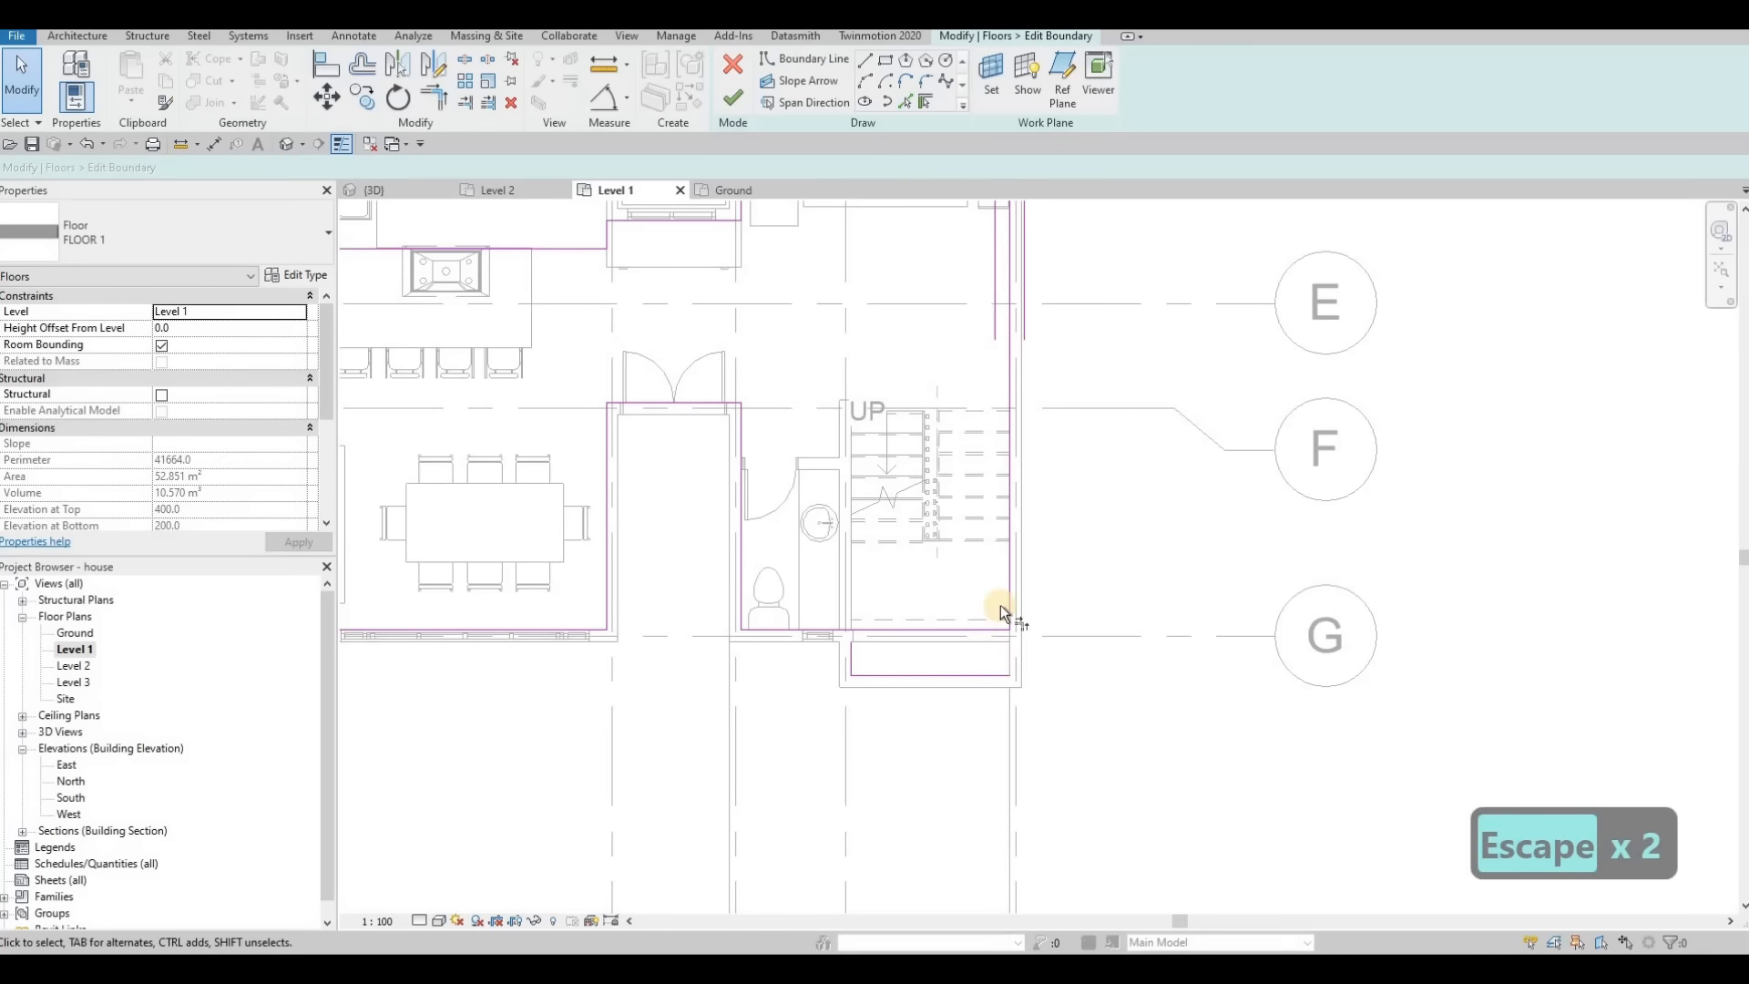
Step: Trim the floor boundary lines into a closed outline that includes the stair projection, and finish the sketch
key(t)
key(r)
click(1009, 603)
click(880, 666)
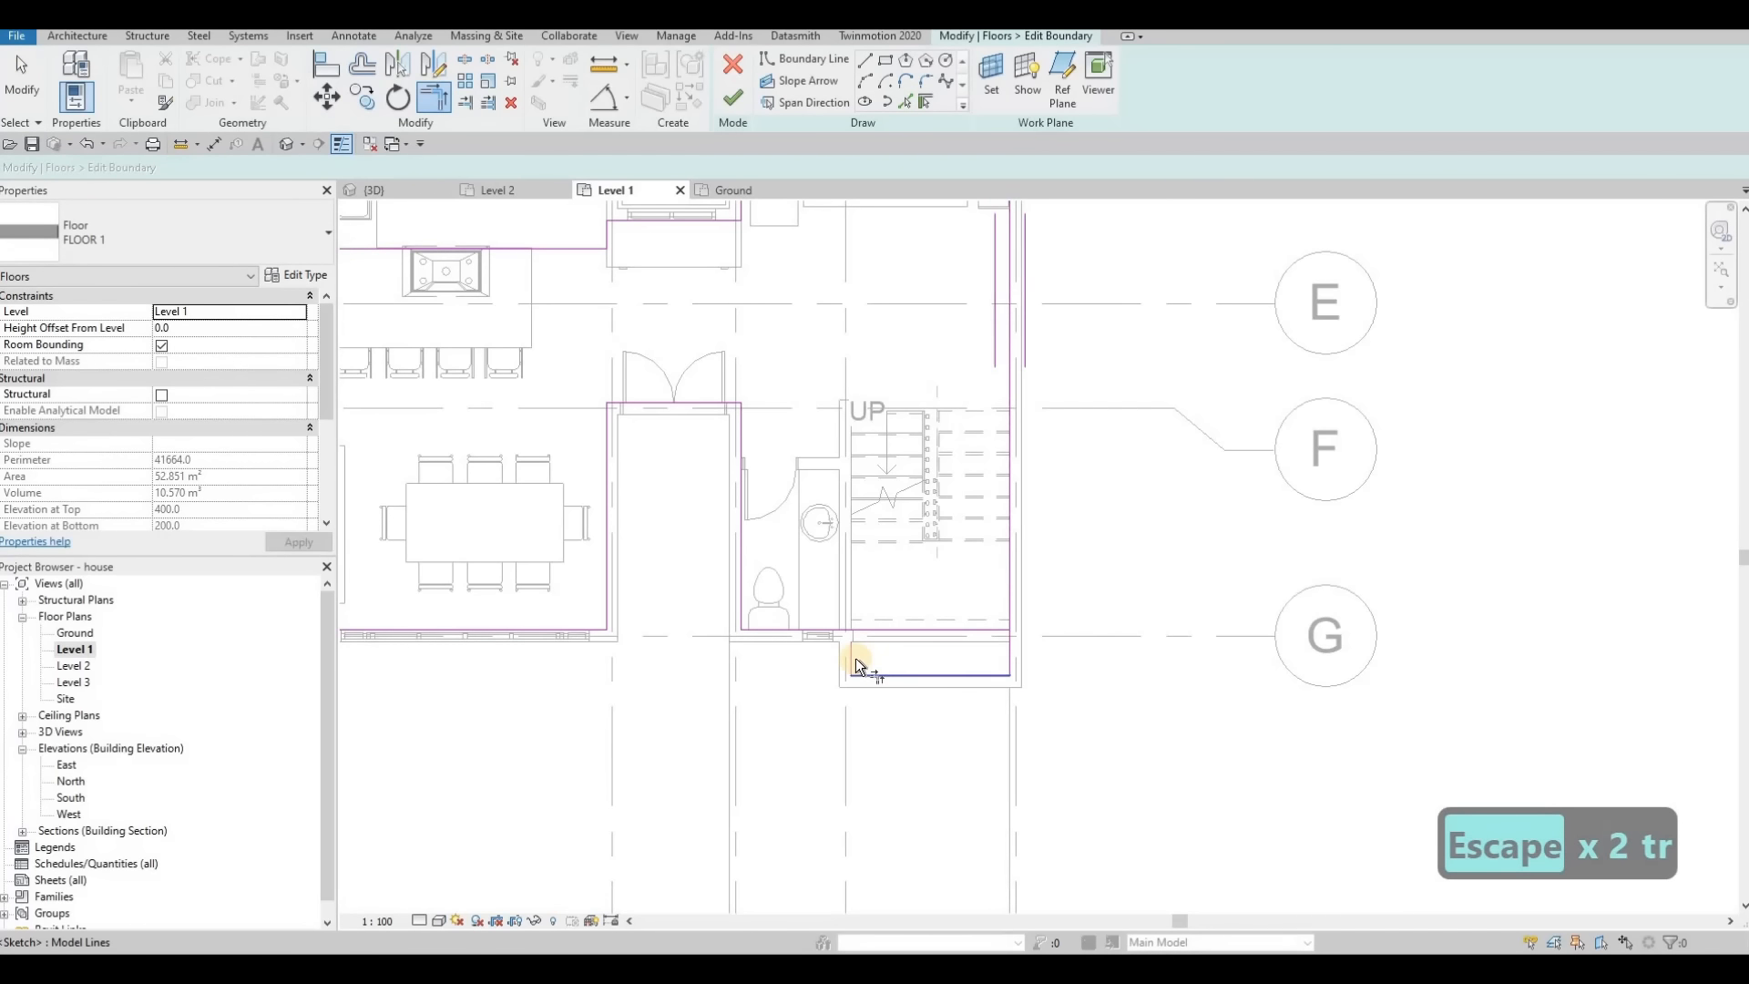
click(854, 656)
click(837, 634)
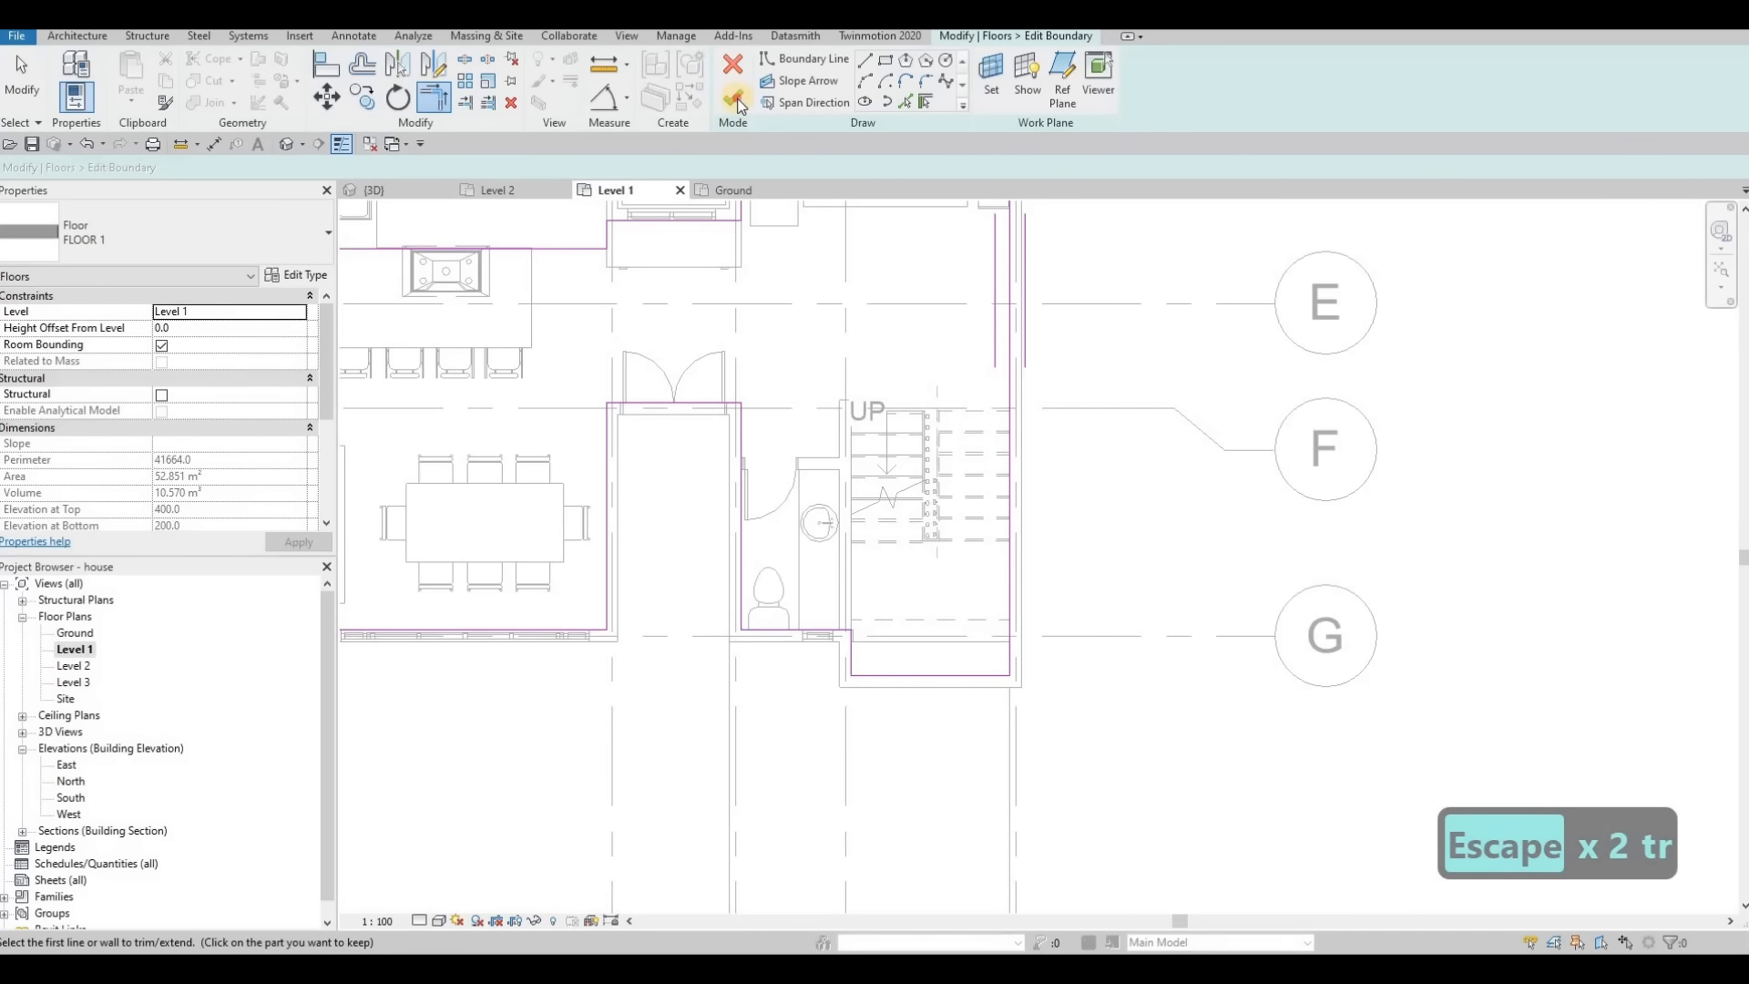
scroll(834, 506, up, 4)
key(Escape)
key(Escape)
key(Escape)
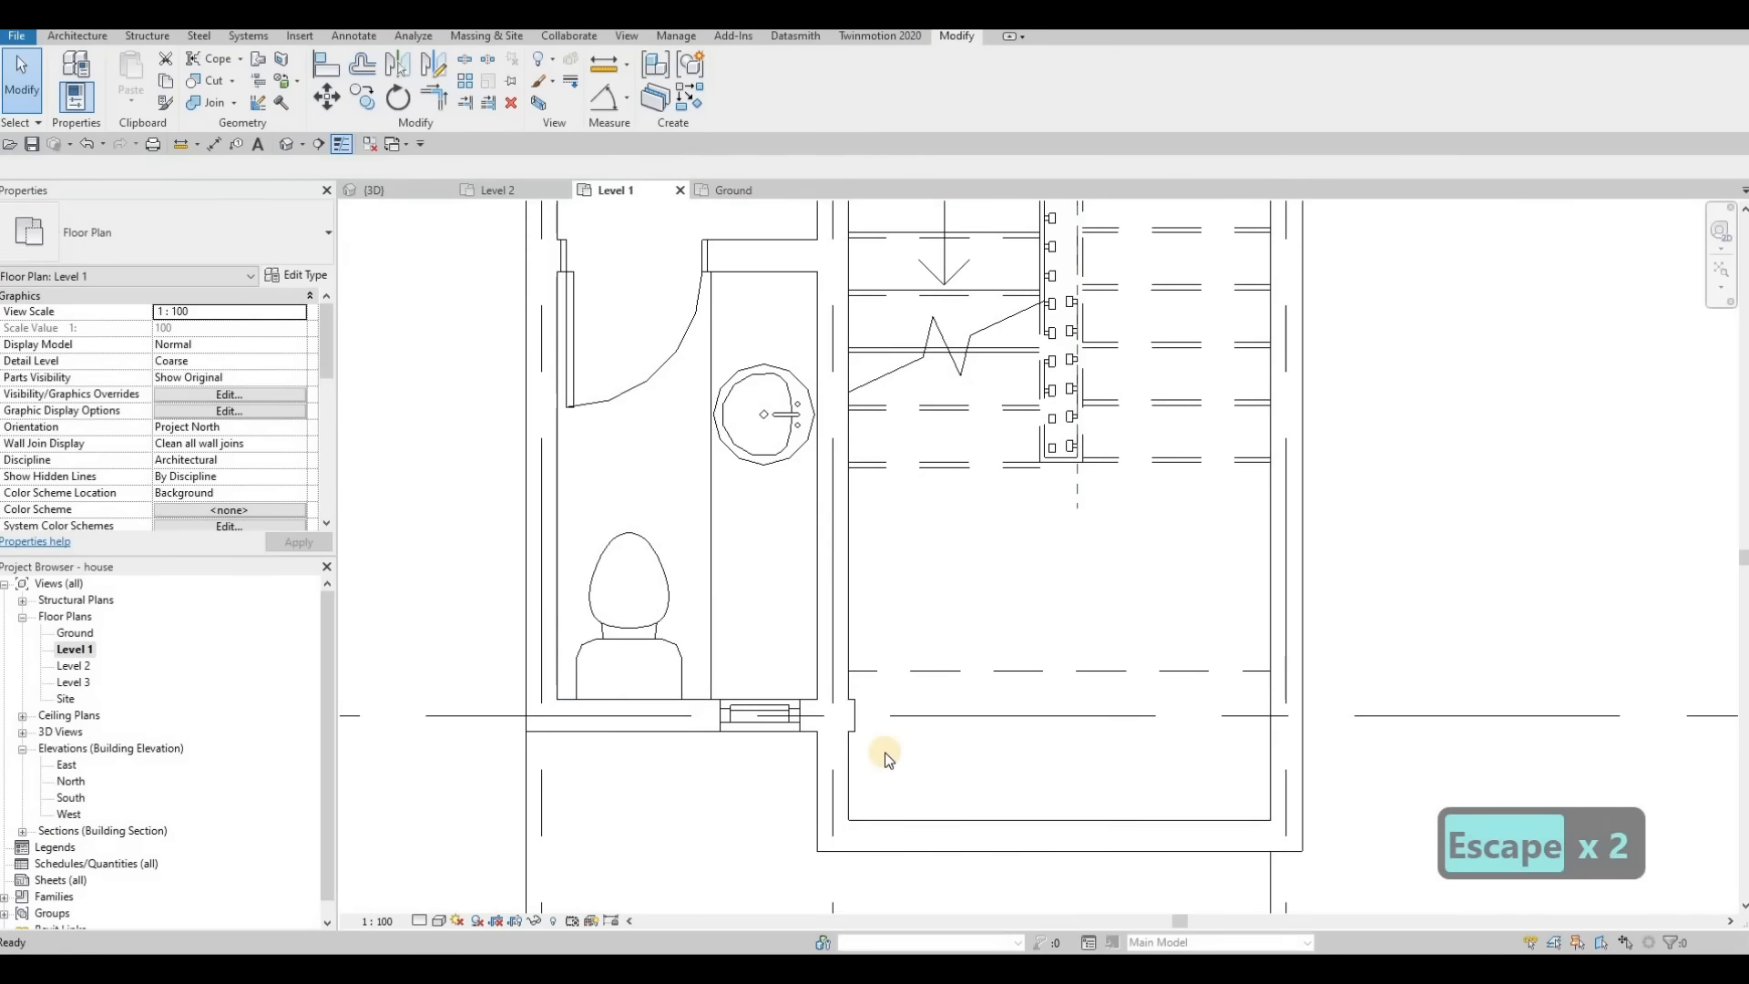
Step: Align the protruding wall end at grid G, between toilet and stair, with the stair wall's inner face
key(a)
key(l)
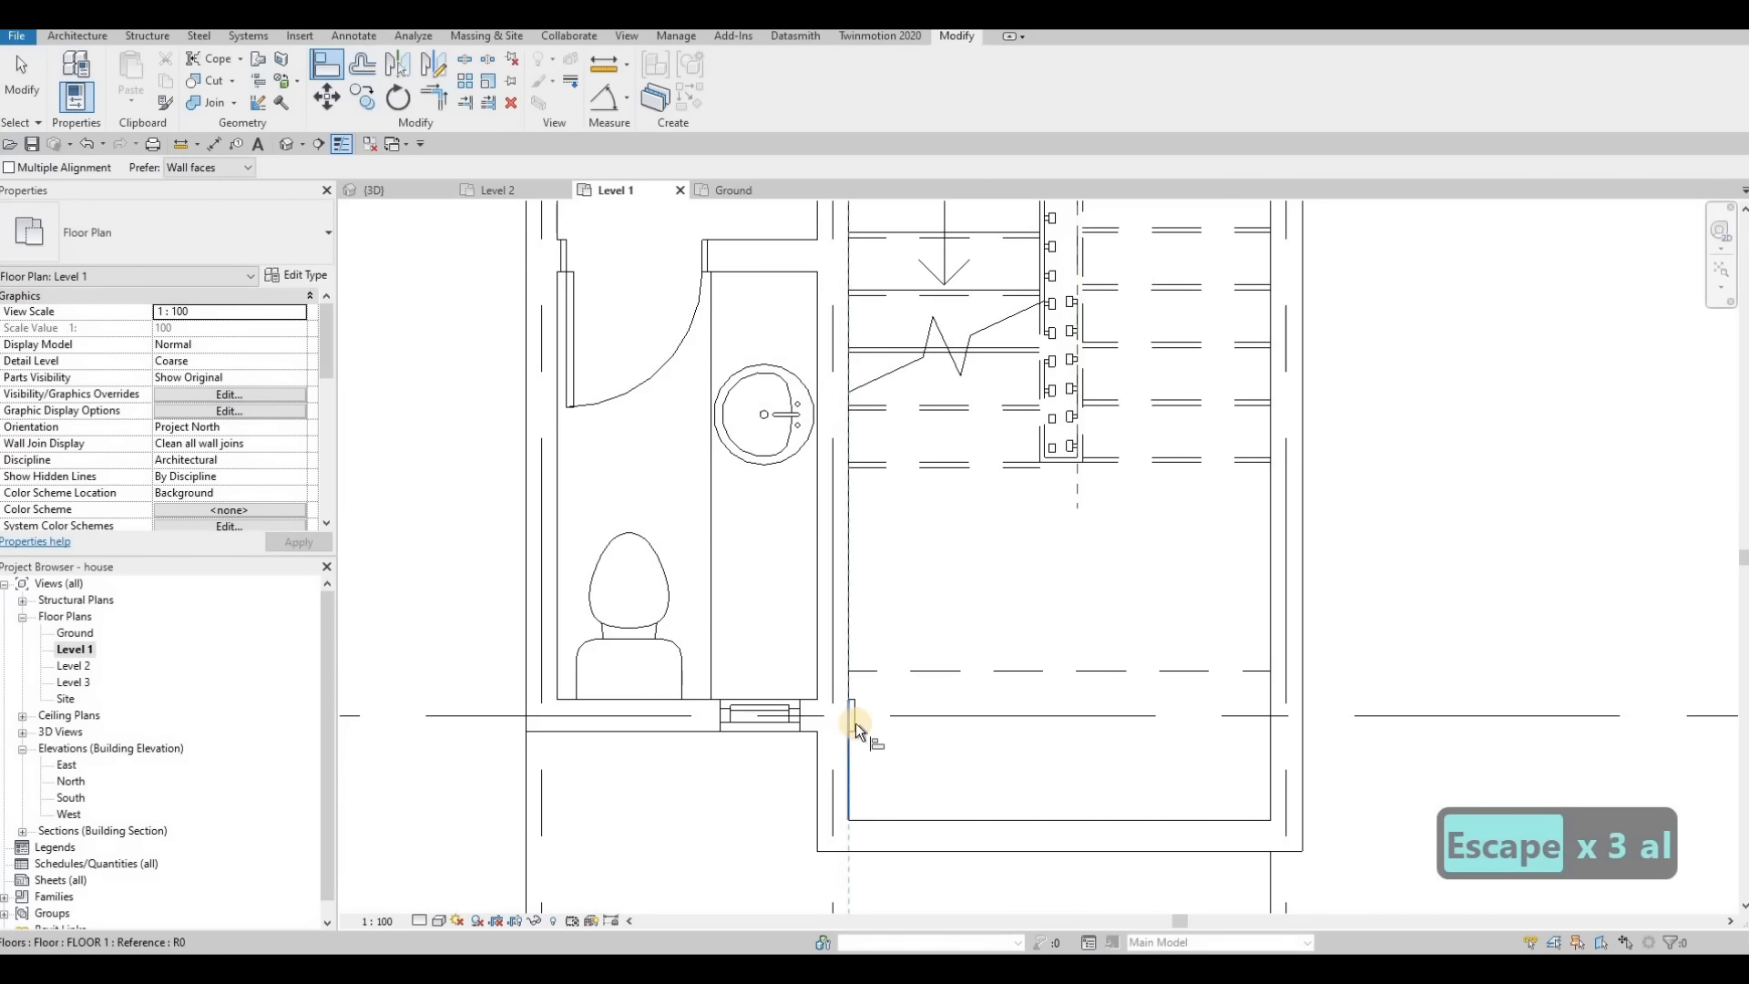
click(850, 715)
key(Escape)
key(Escape)
key(Escape)
scroll(897, 654, down, 2)
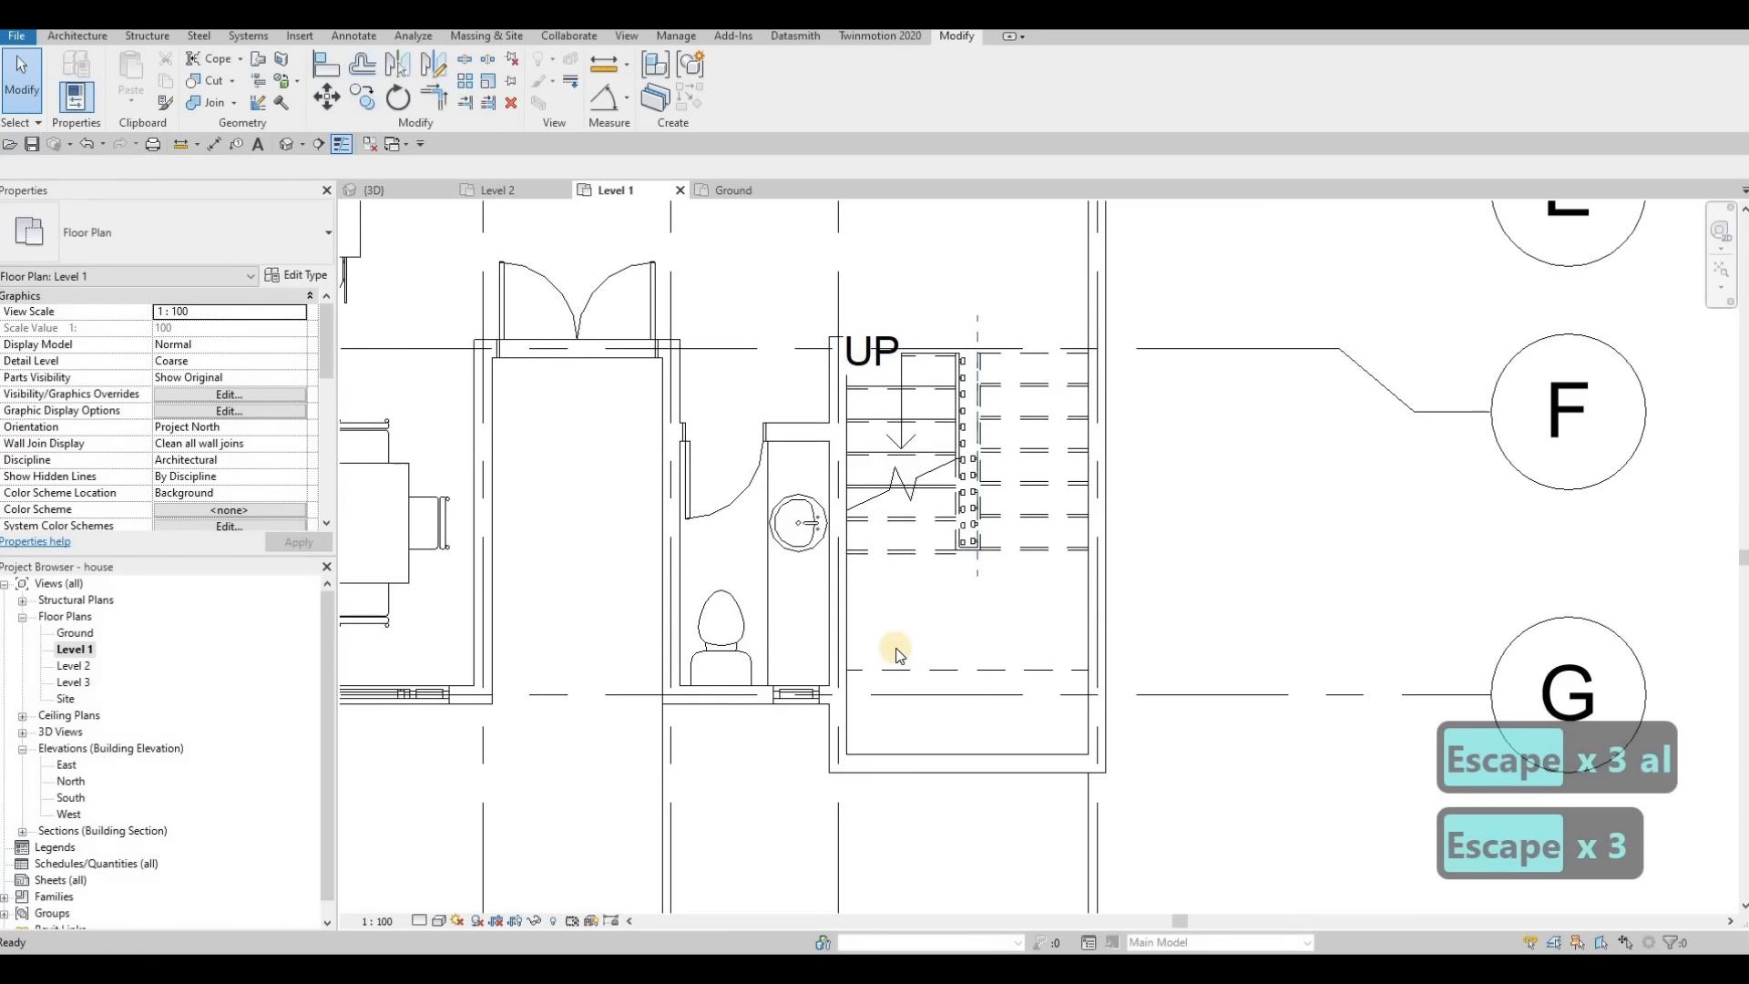
Step: Extend the stair's landing to the inner face of the projecting front wall and finish editing the stair
scroll(902, 654, down, 2)
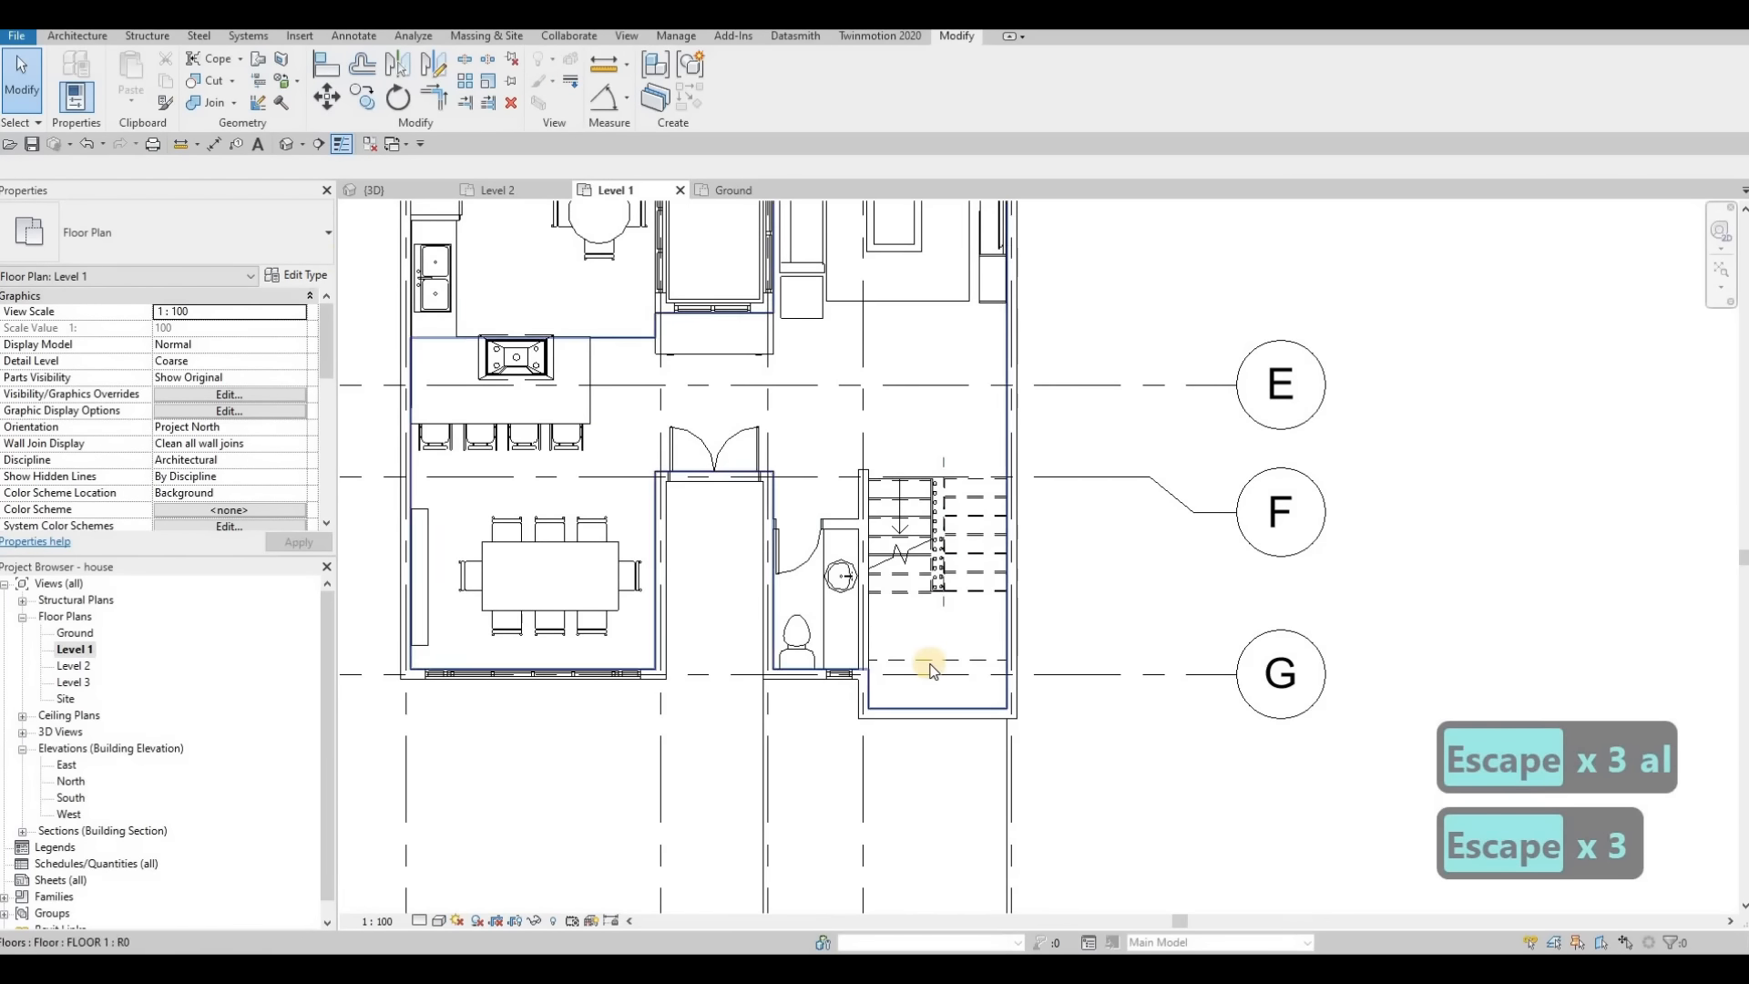
click(899, 605)
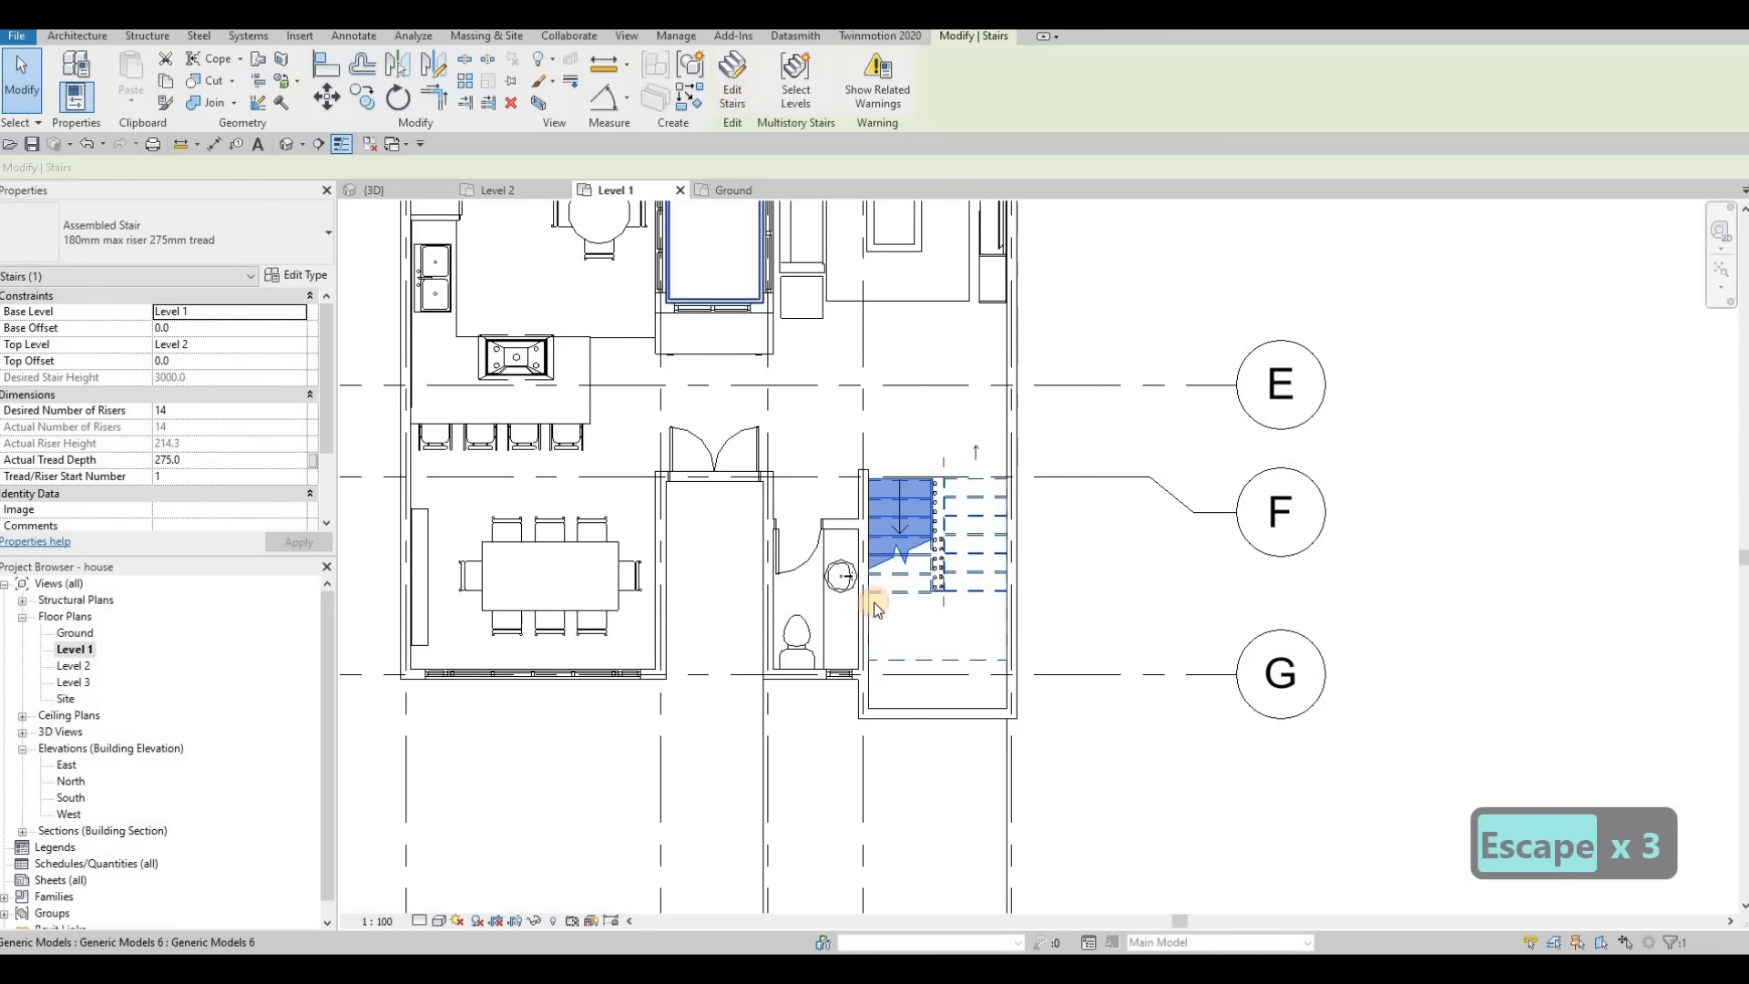
double_click(918, 663)
click(936, 678)
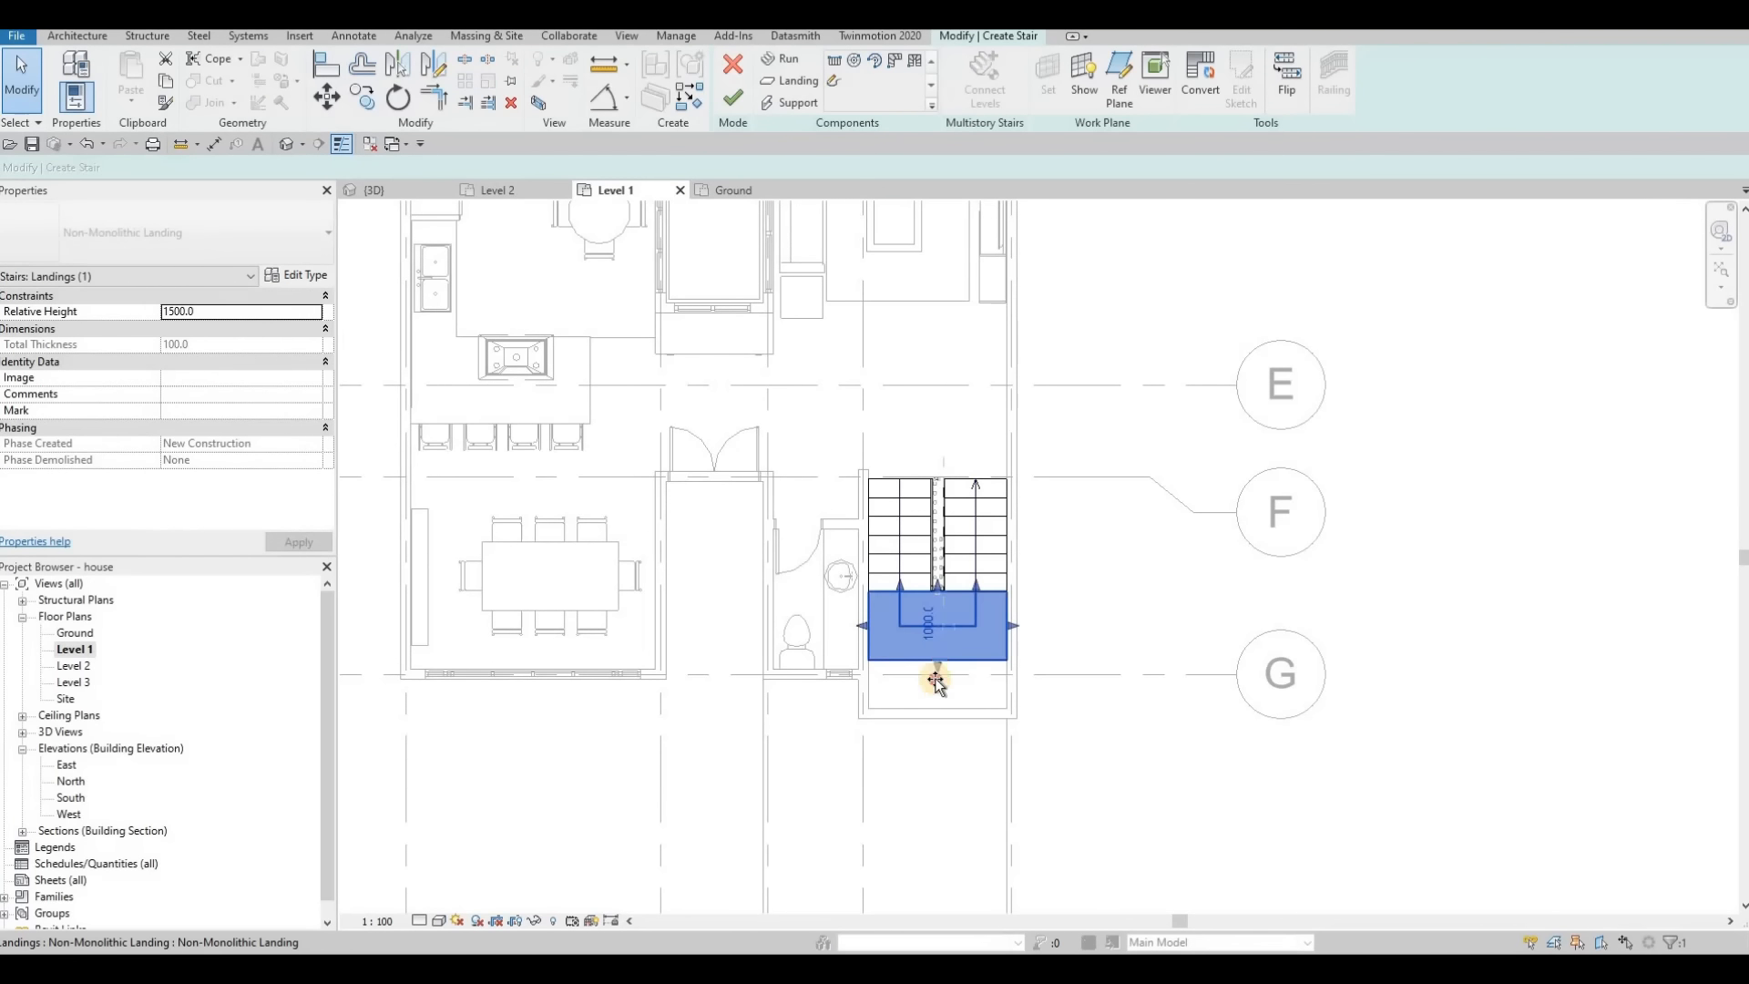
drag(936, 713, 937, 709)
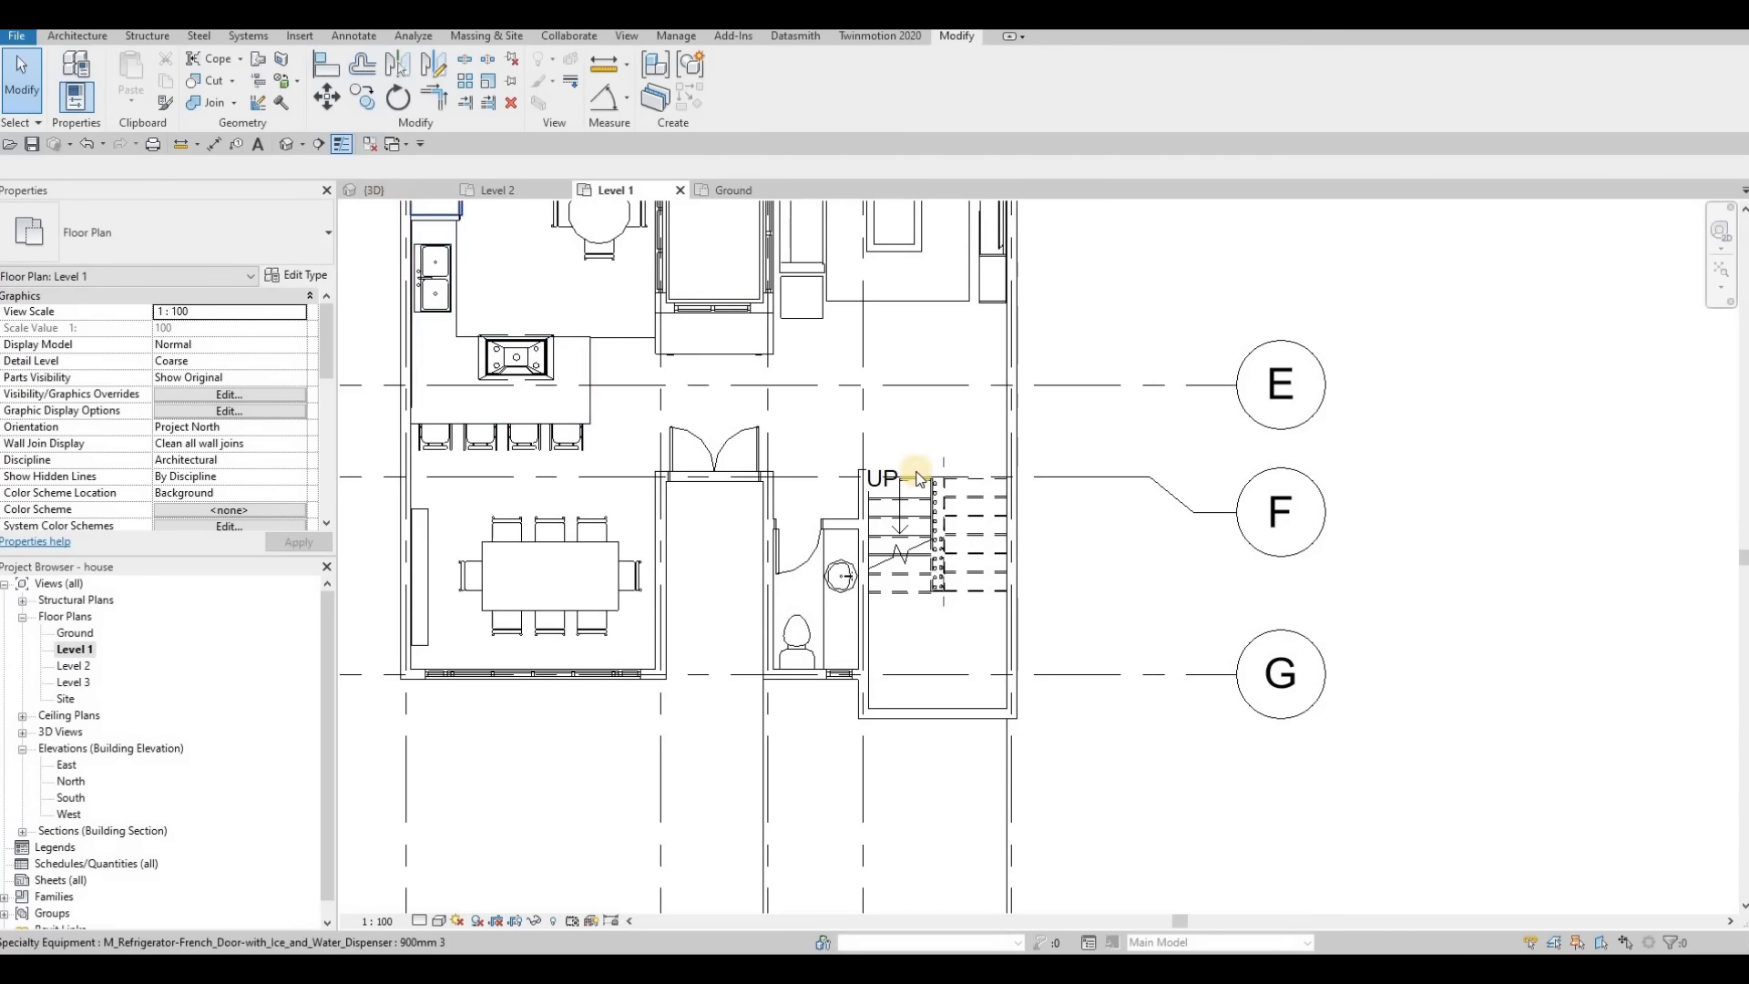
Step: On Level 1, draw a curtain wall like the dining room's, about 475 mm long, in the stair projection's side wall beside the toilet
click(375, 191)
shift+middle_drag(988, 597, 1031, 466)
click(1031, 466)
shift+middle_drag(1252, 576, 1097, 566)
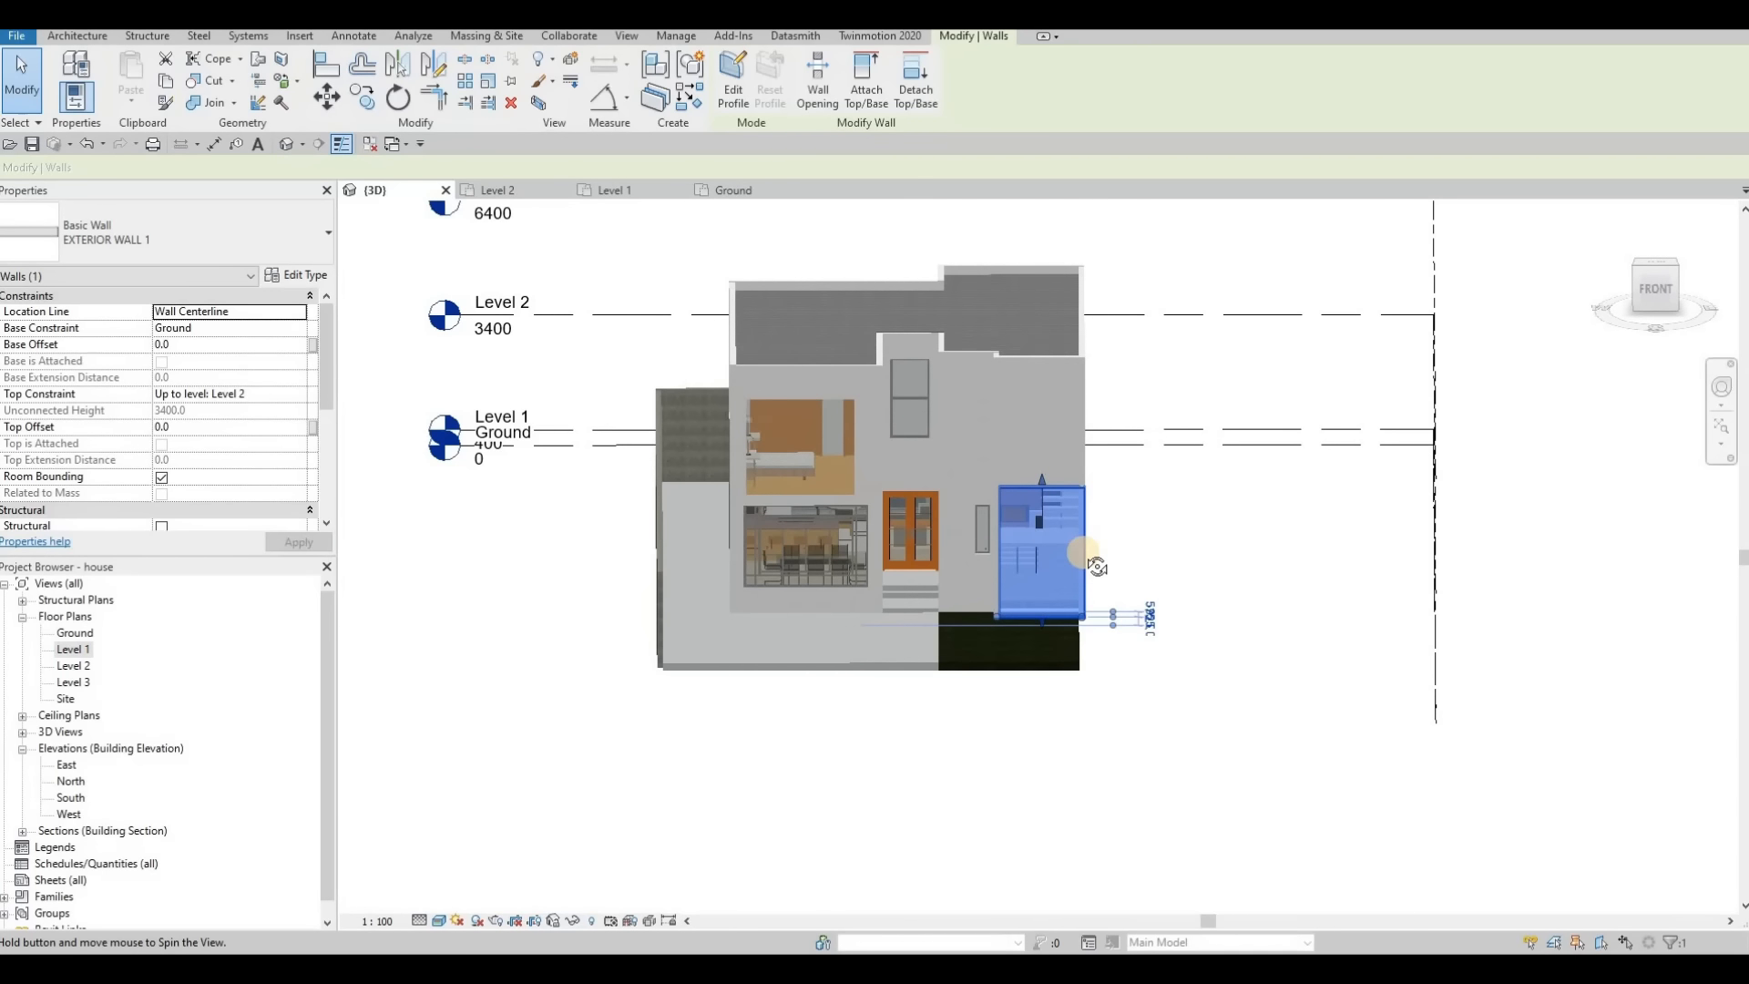
double_click(73, 648)
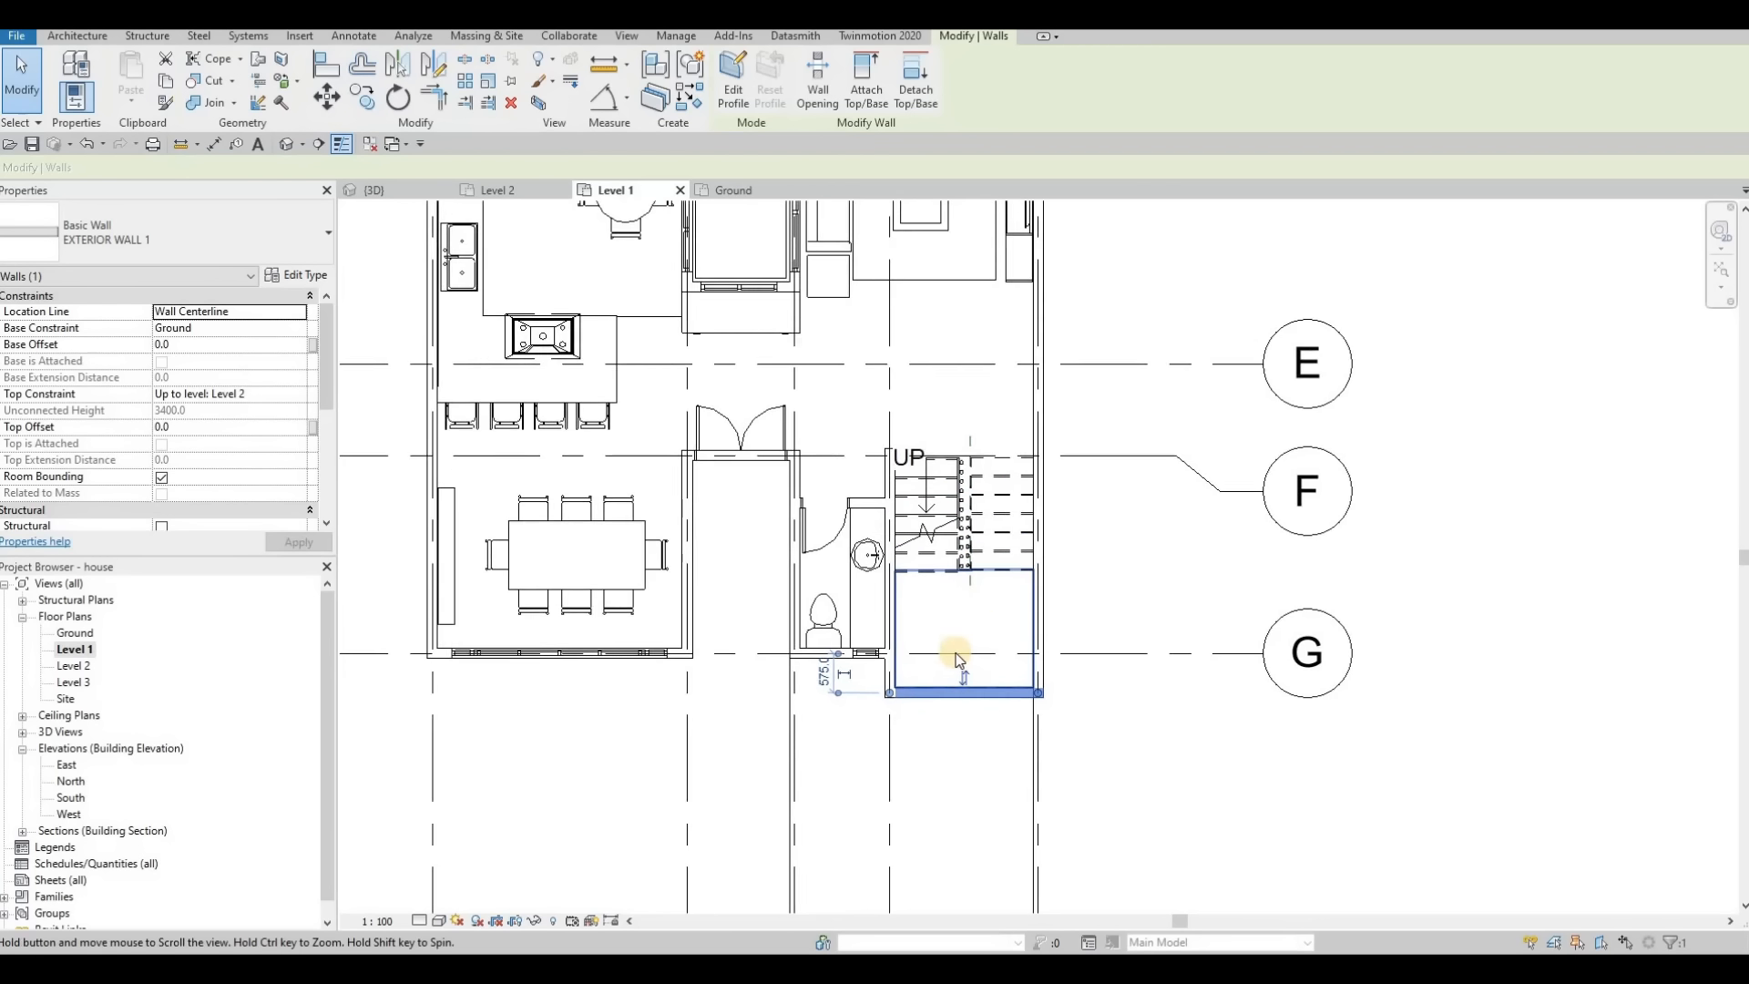
key(Escape)
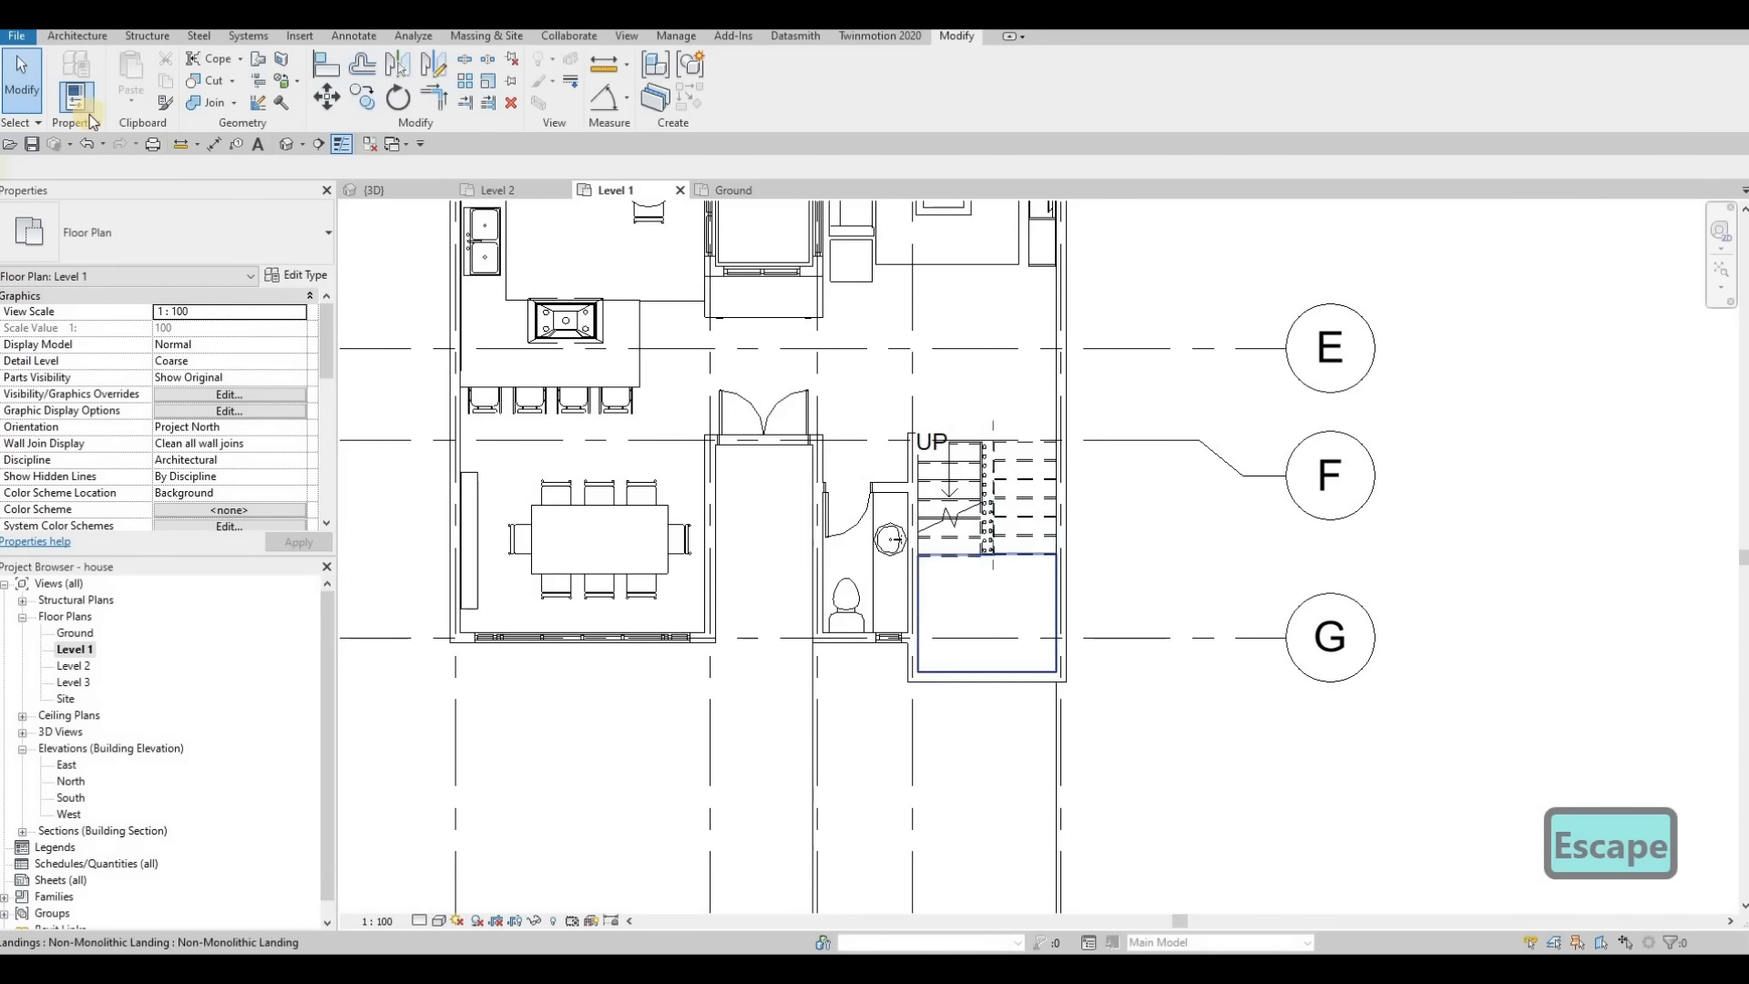
click(716, 643)
key(c)
key(s)
scroll(911, 655, up, 5)
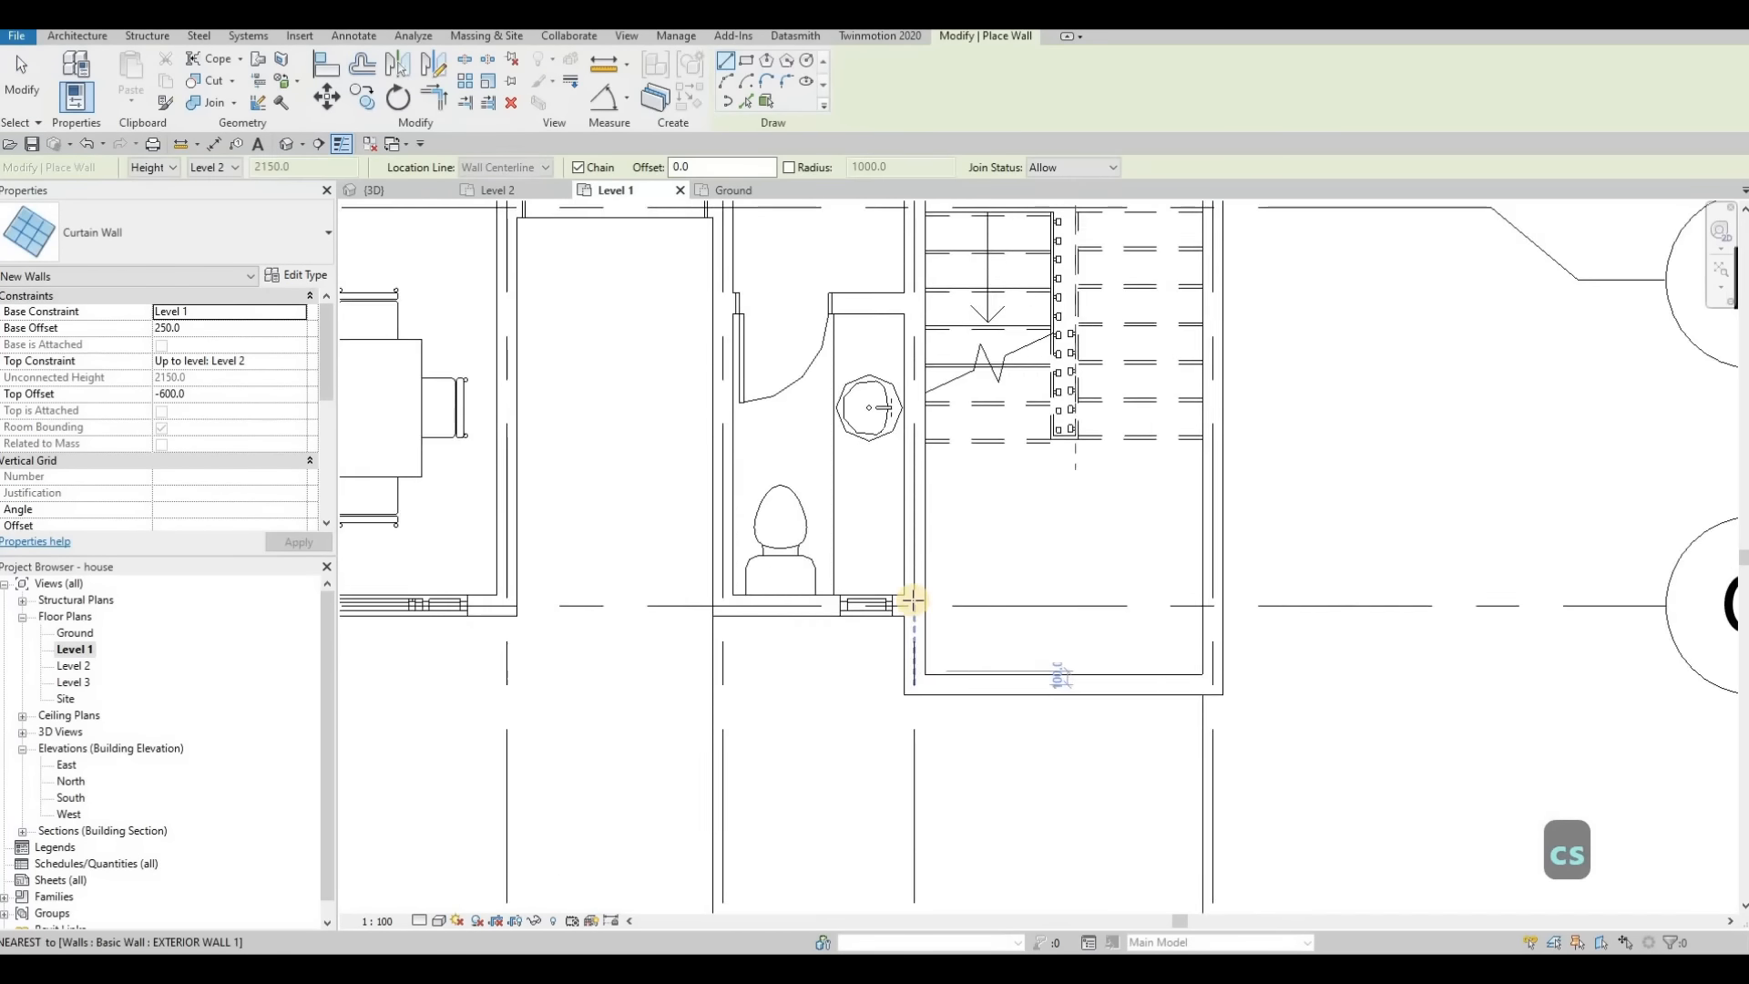
click(911, 691)
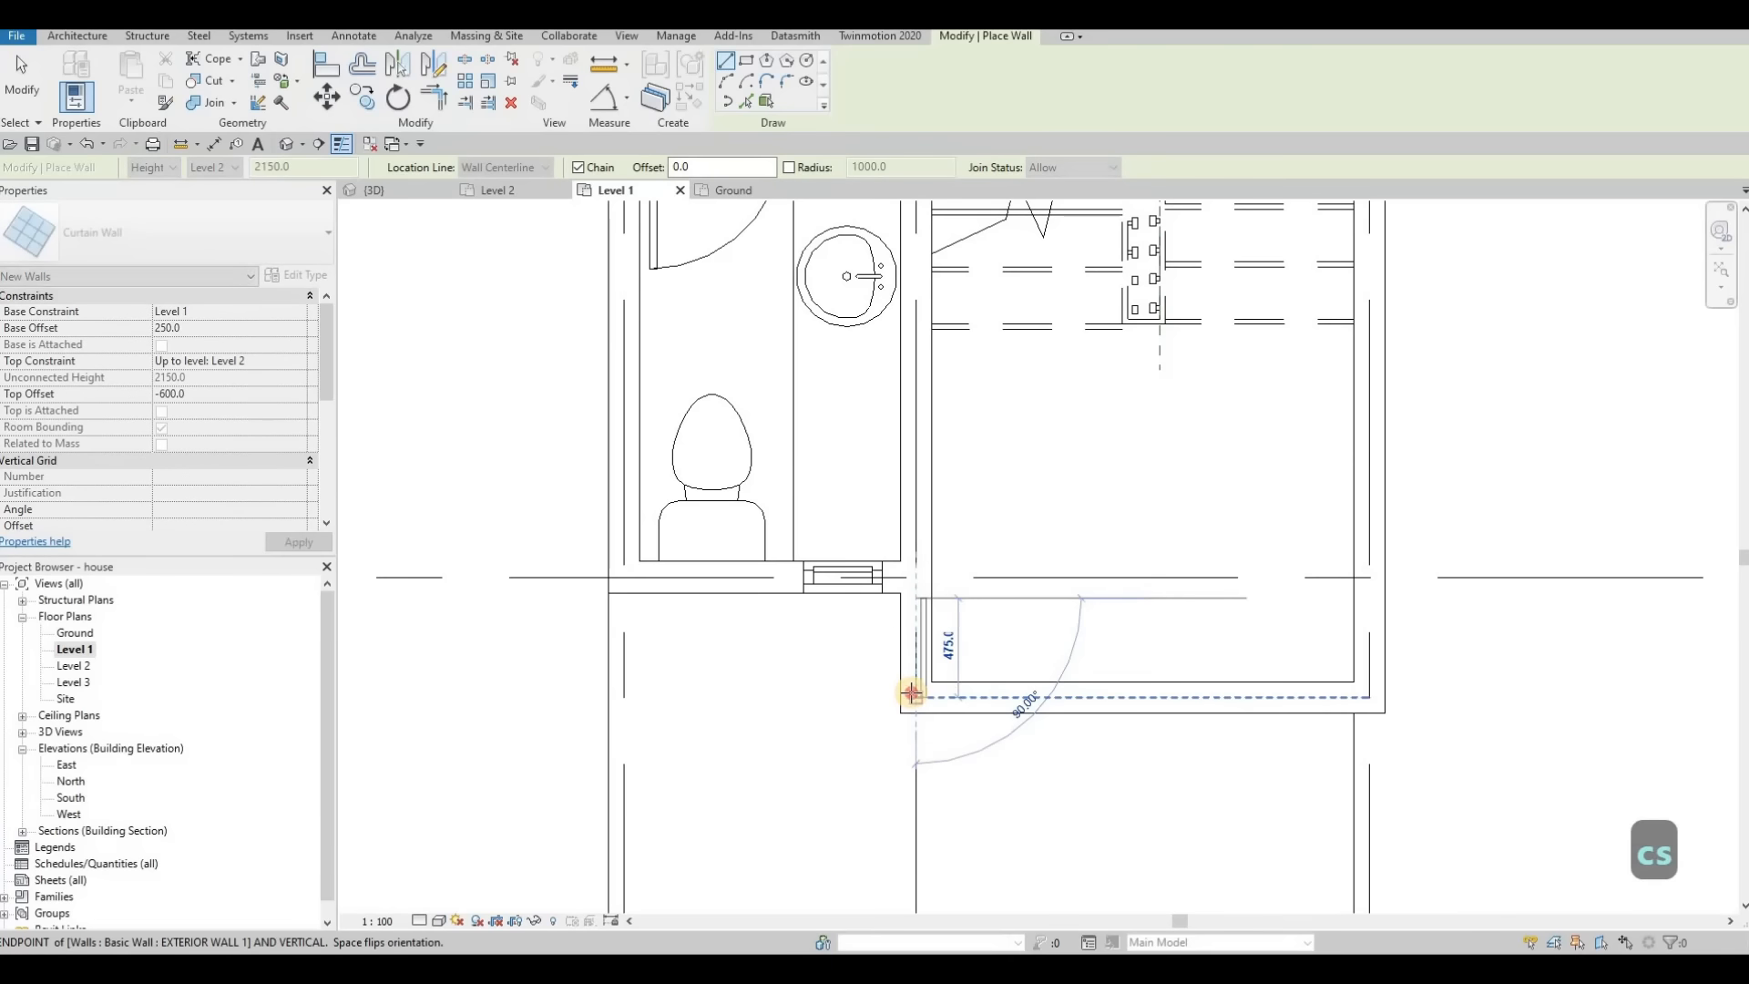
Step: Draw a curtain wall about 2020 mm long within the stair projection's front wall, and end the command
click(929, 698)
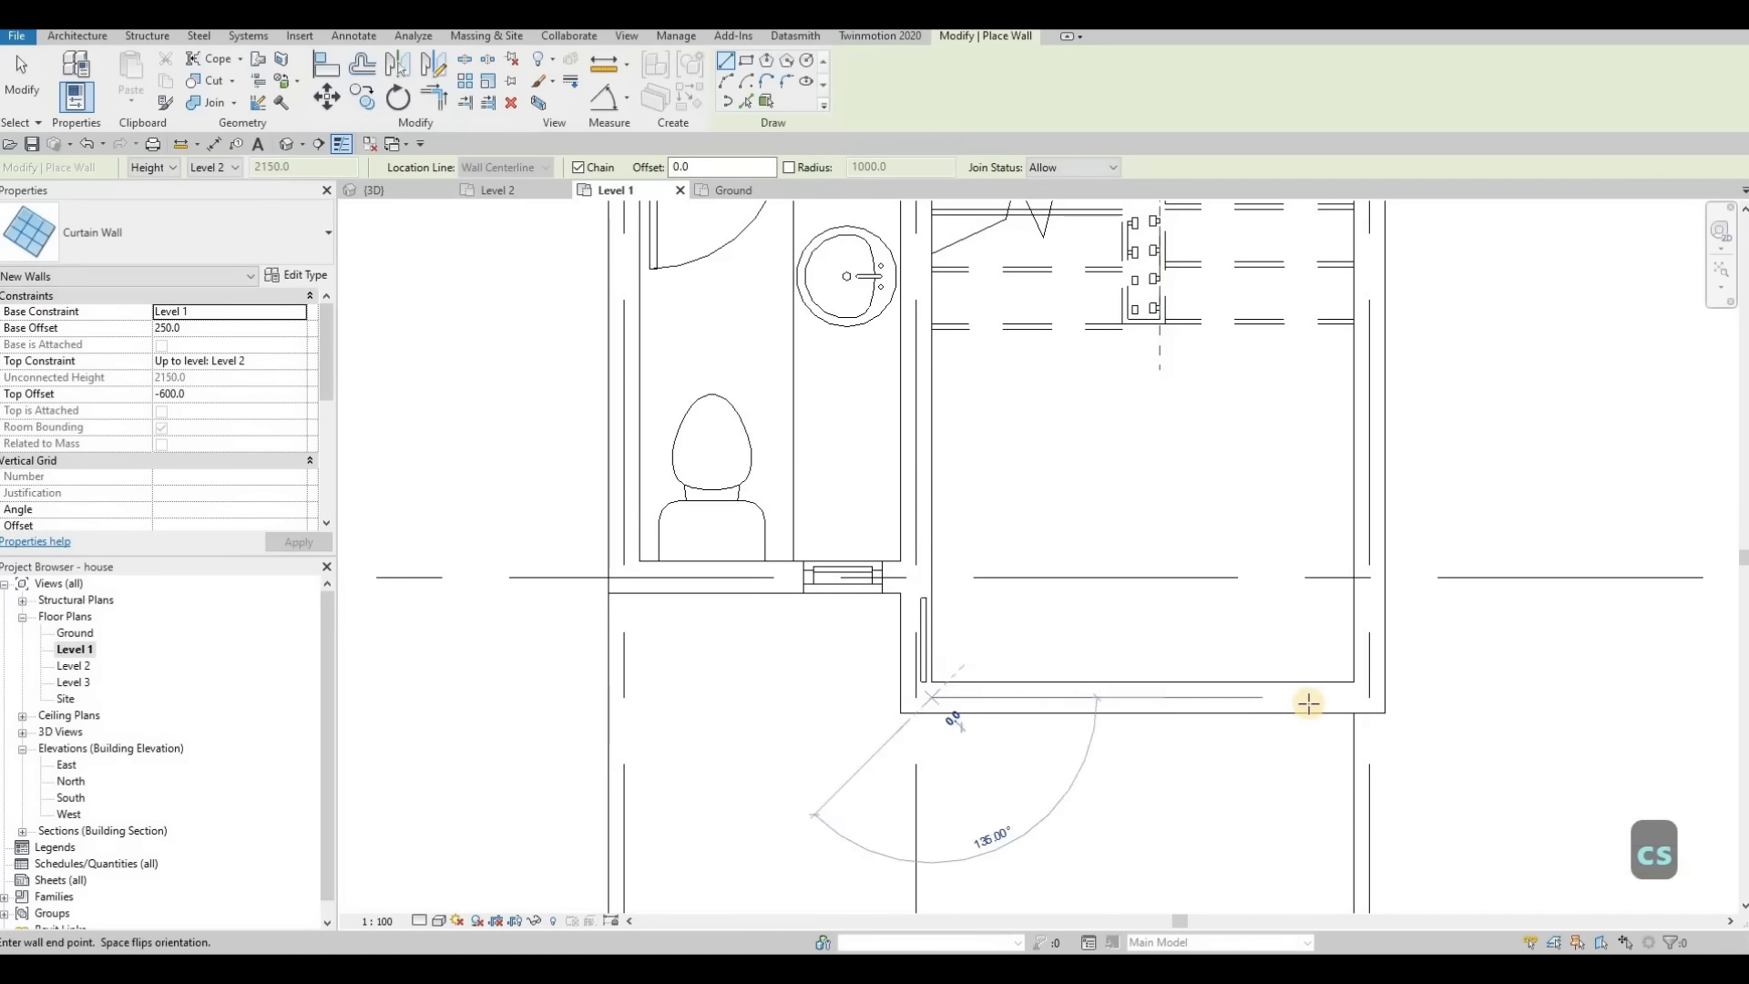
click(1336, 717)
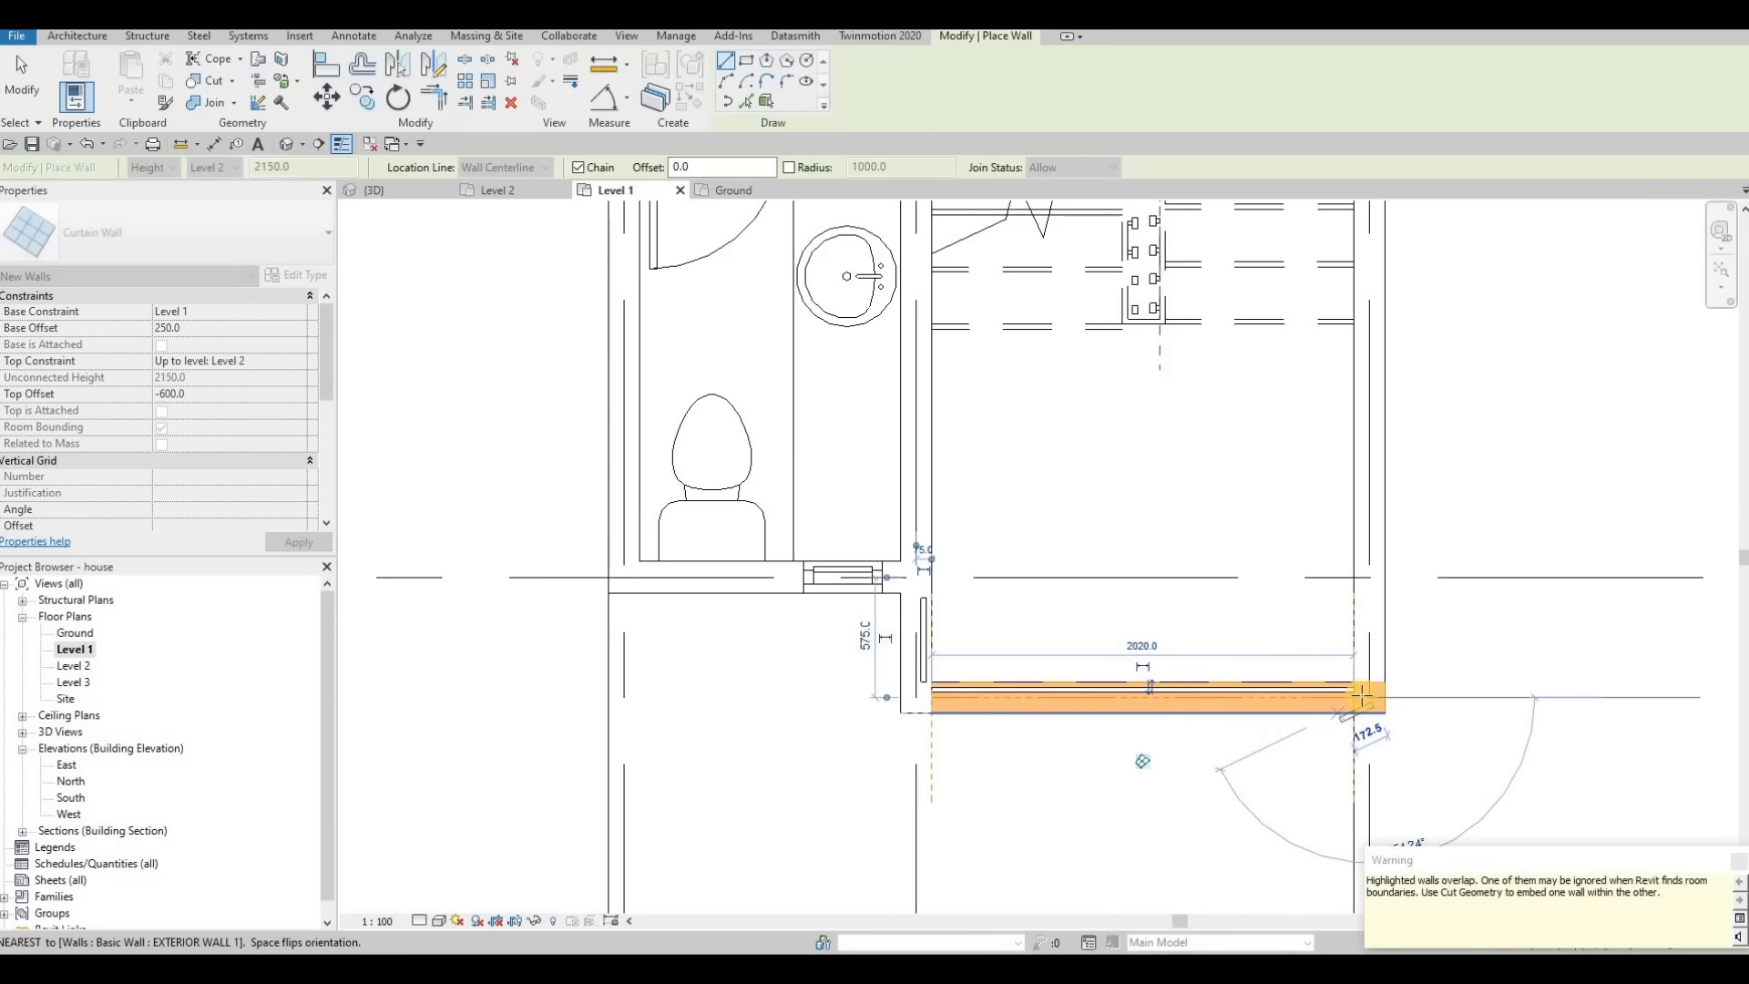
key(Escape)
key(Escape)
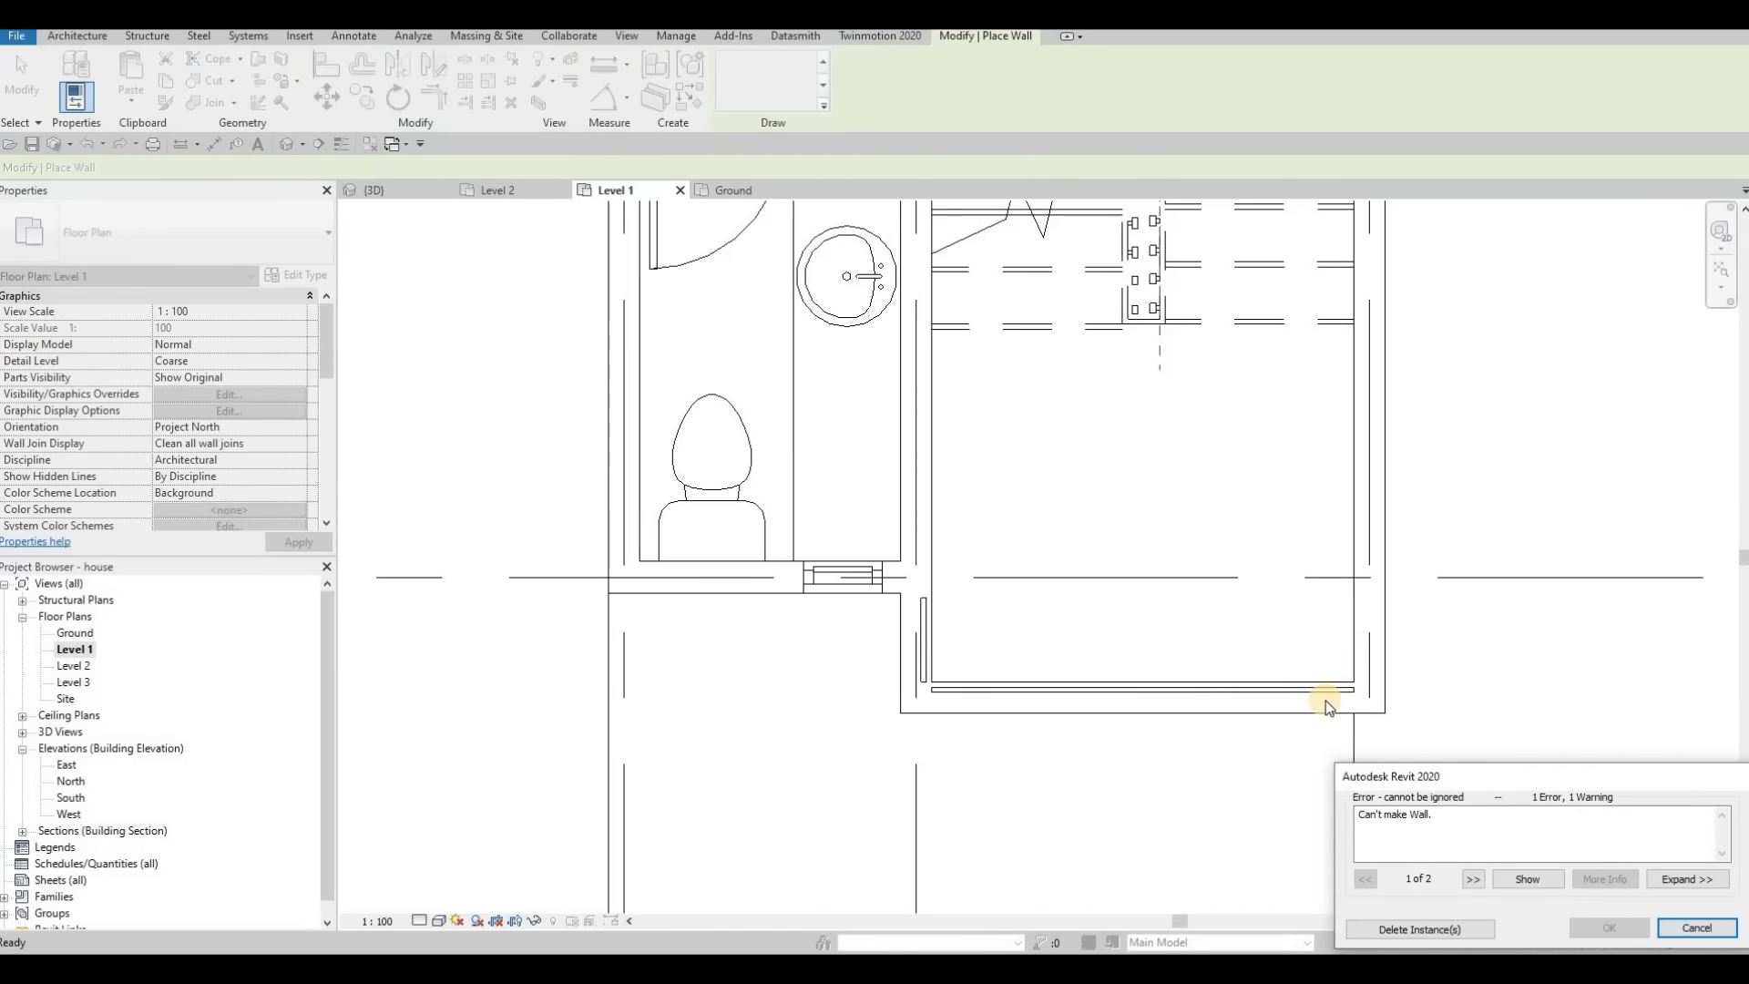
key(Escape)
key(Escape)
Step: Draw a matching curtain wall in the stair projection's outer side wall, from the front corner to grid G
click(1368, 688)
key(c)
key(s)
click(1370, 681)
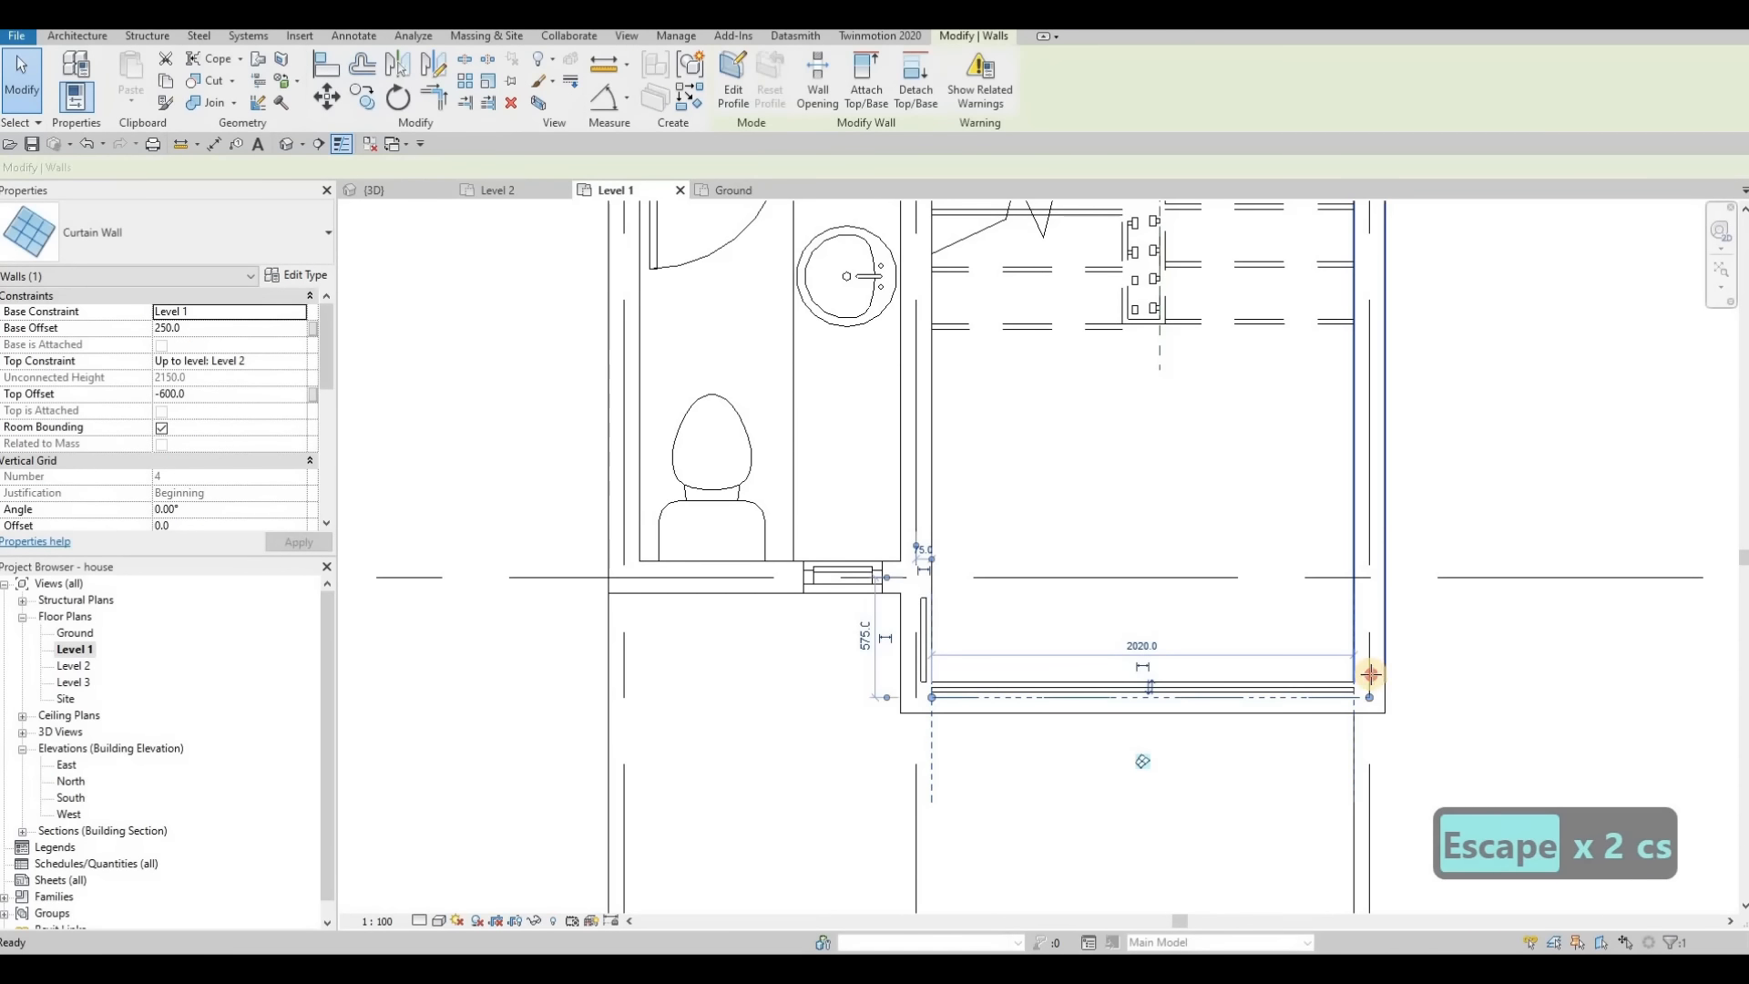
click(1370, 577)
key(Escape)
key(Escape)
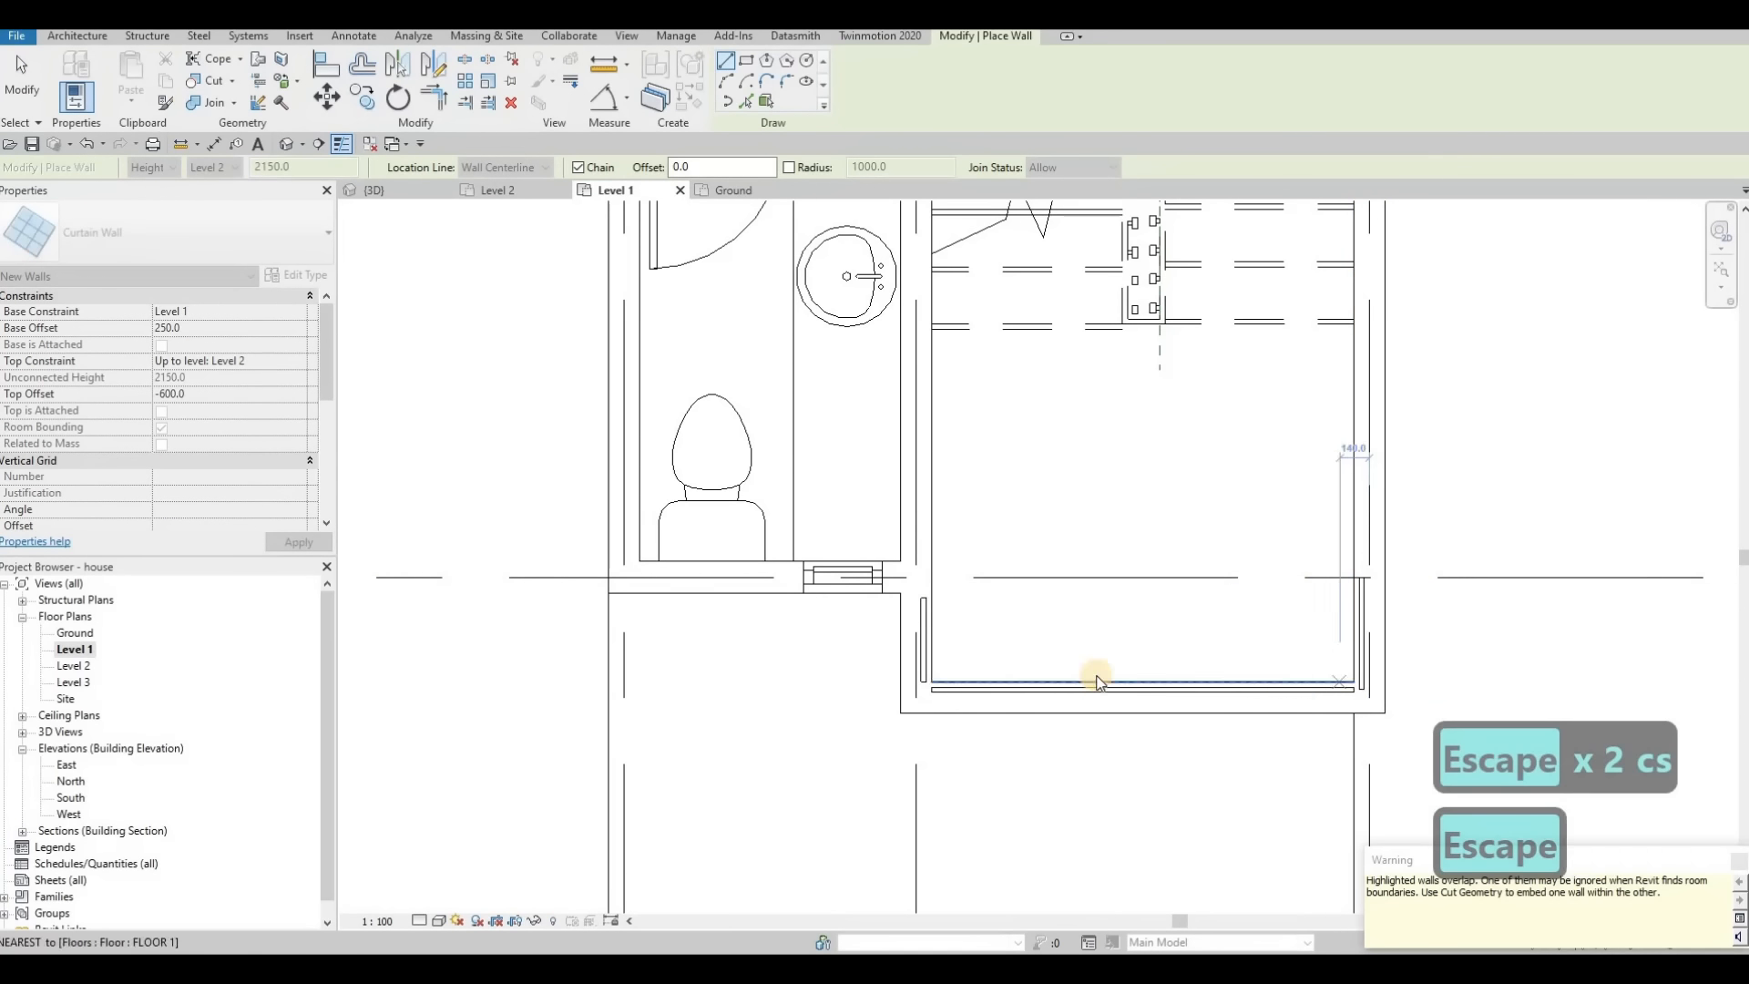
Step: Cut the stair projection's front wall and both side walls on Level 1 with their embedded curtain walls
click(278, 84)
key(Escape)
click(198, 81)
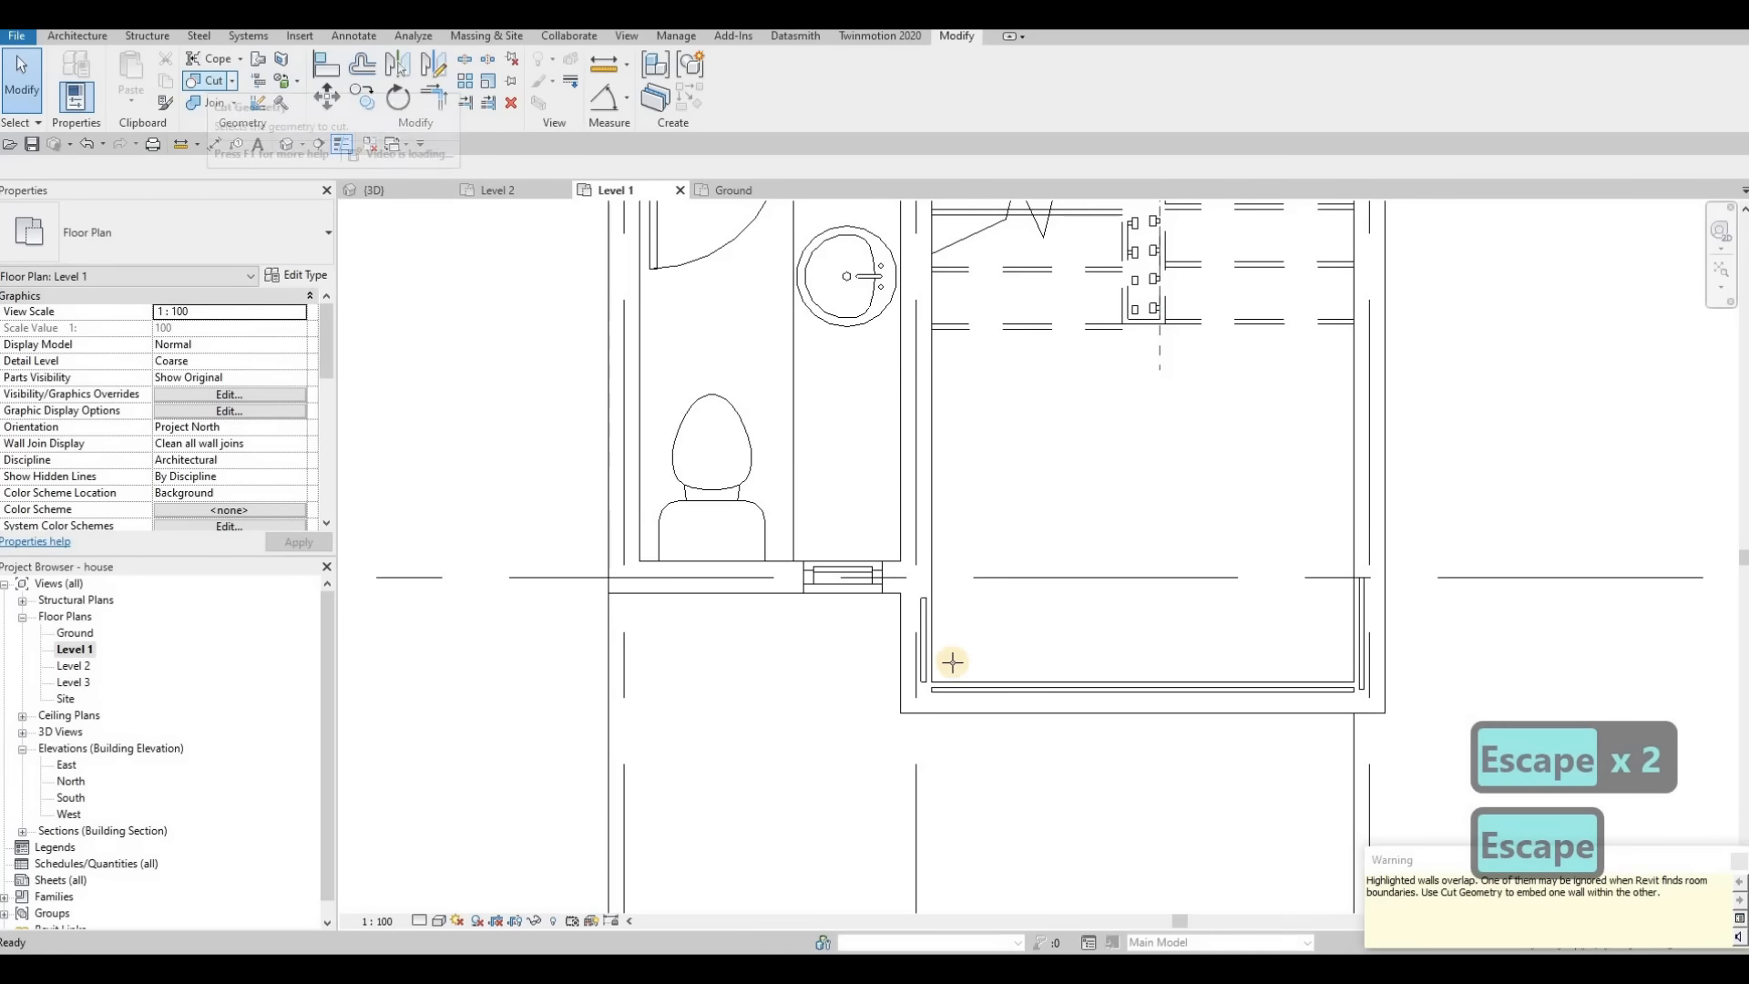
click(929, 649)
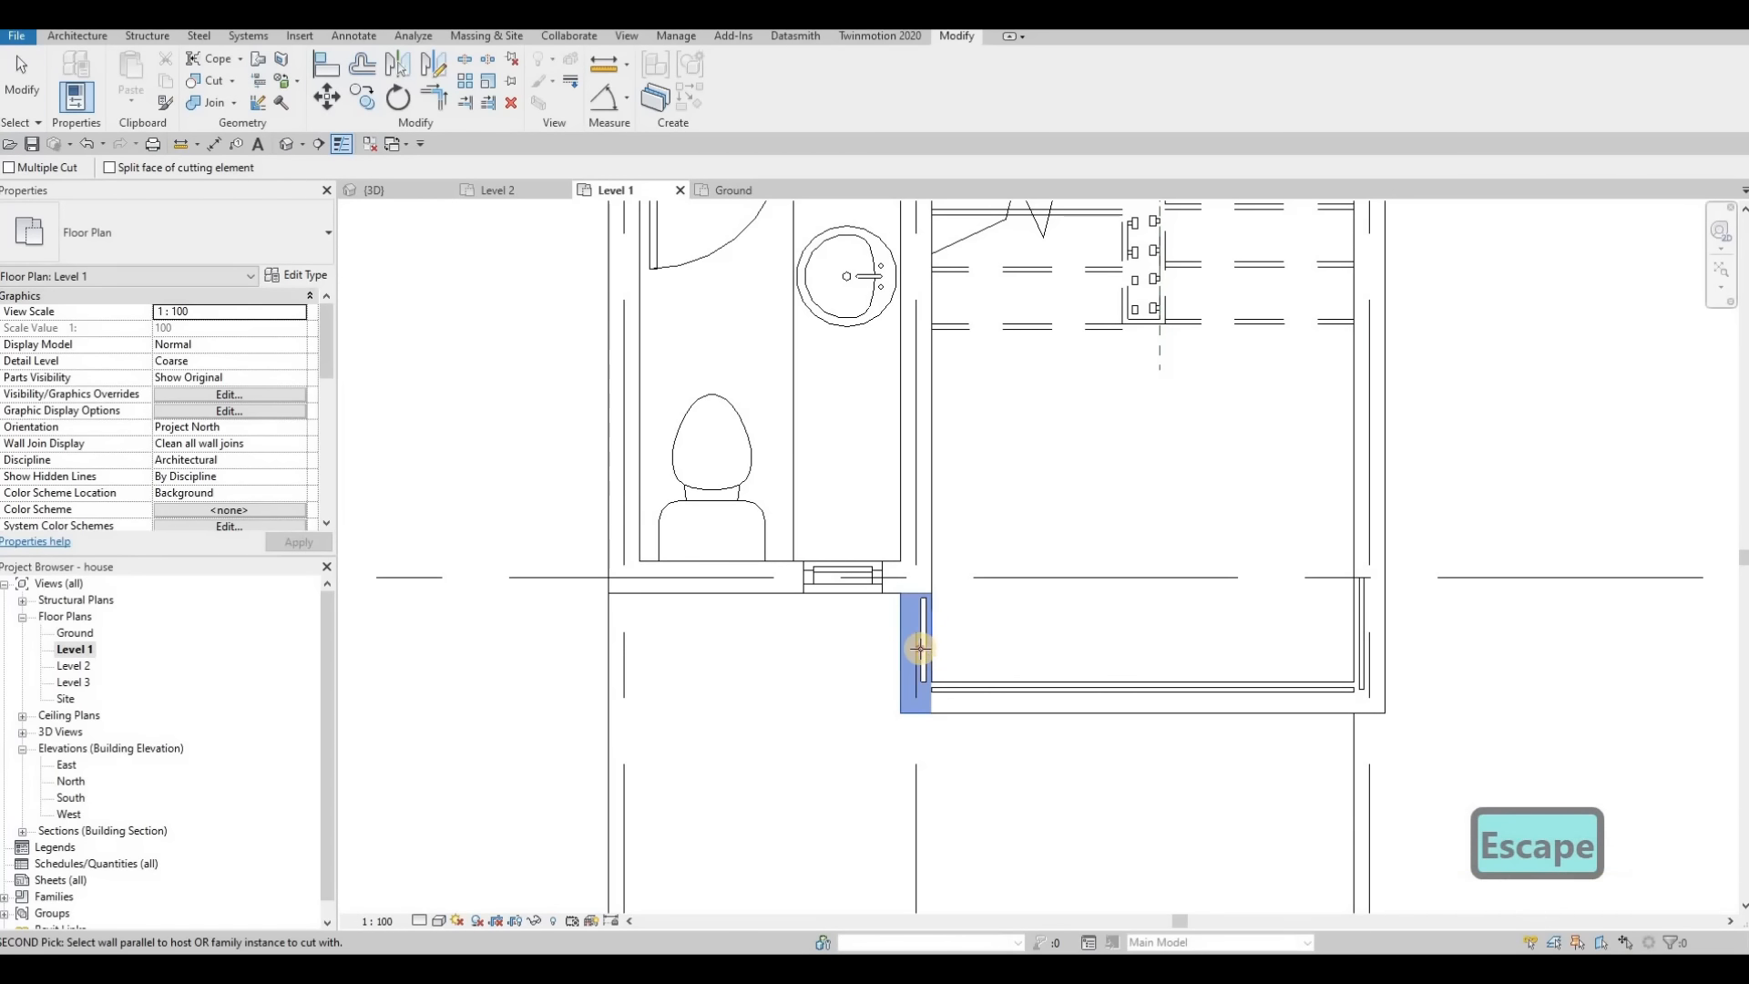
click(1011, 696)
click(1082, 689)
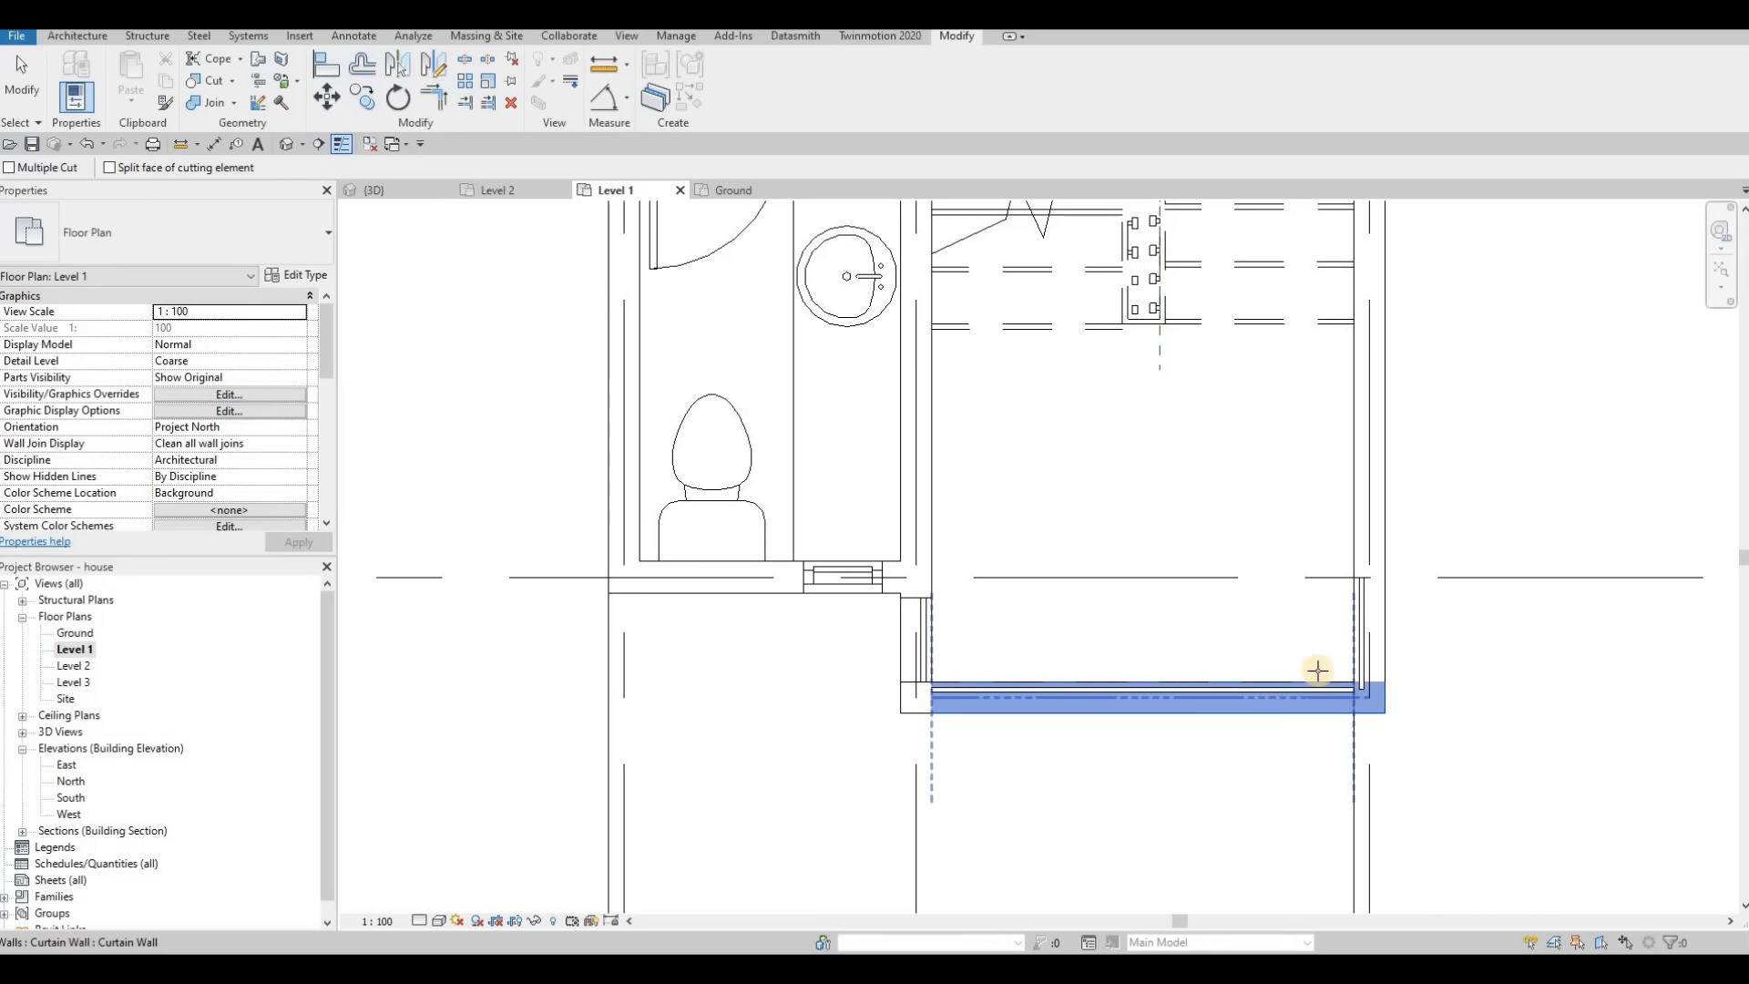
click(1363, 629)
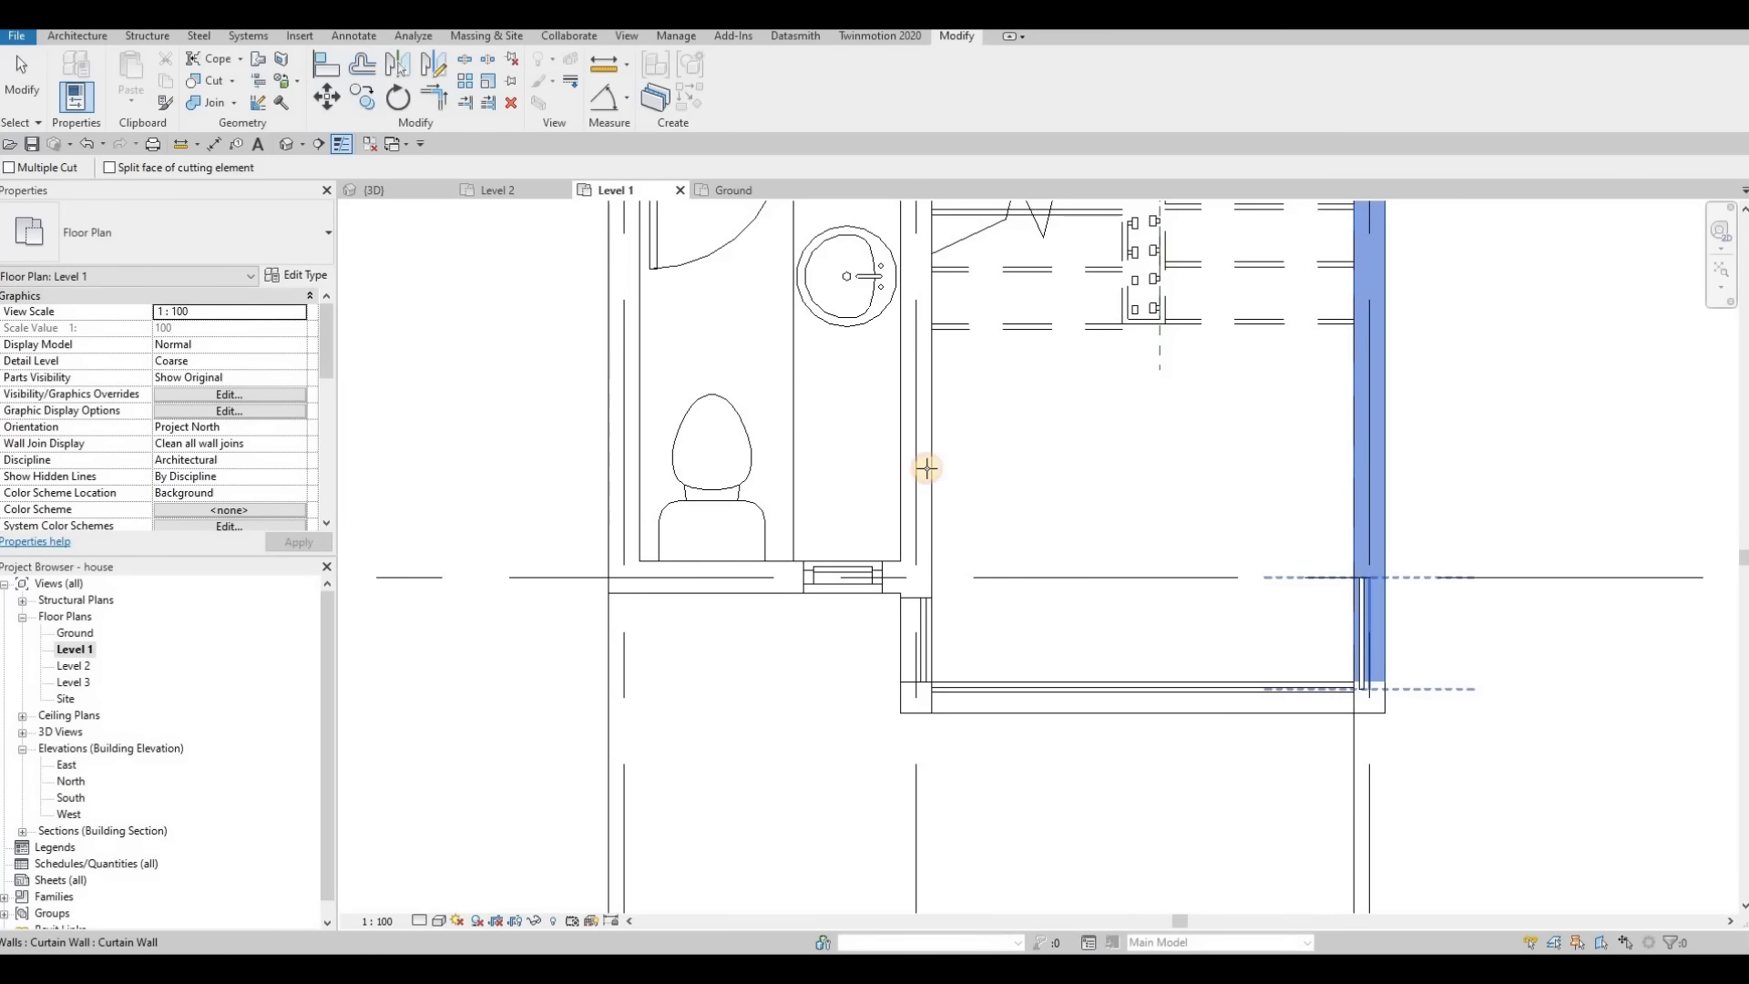
key(Escape)
key(Escape)
Step: In the 3D view, stretch the top of the projection's front curtain wall up through the upper storey, to a top offset of about 2724 mm
click(376, 190)
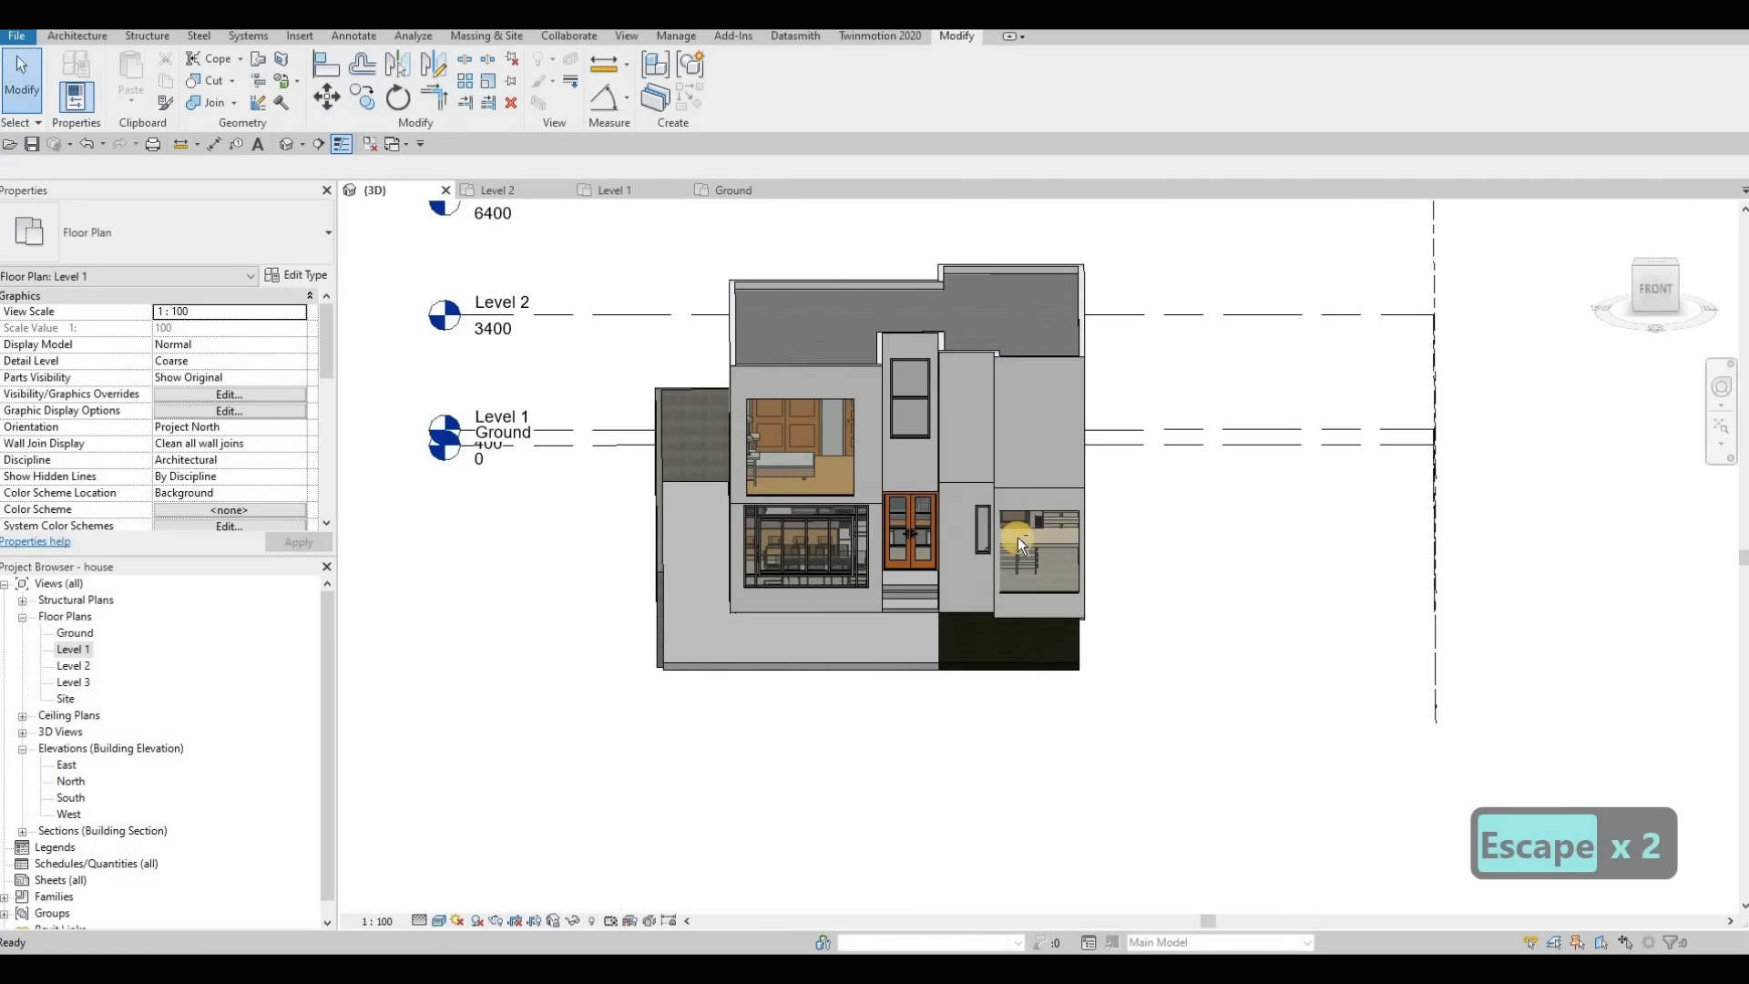
shift+middle_drag(1023, 516, 1027, 512)
scroll(1035, 509, up, 2)
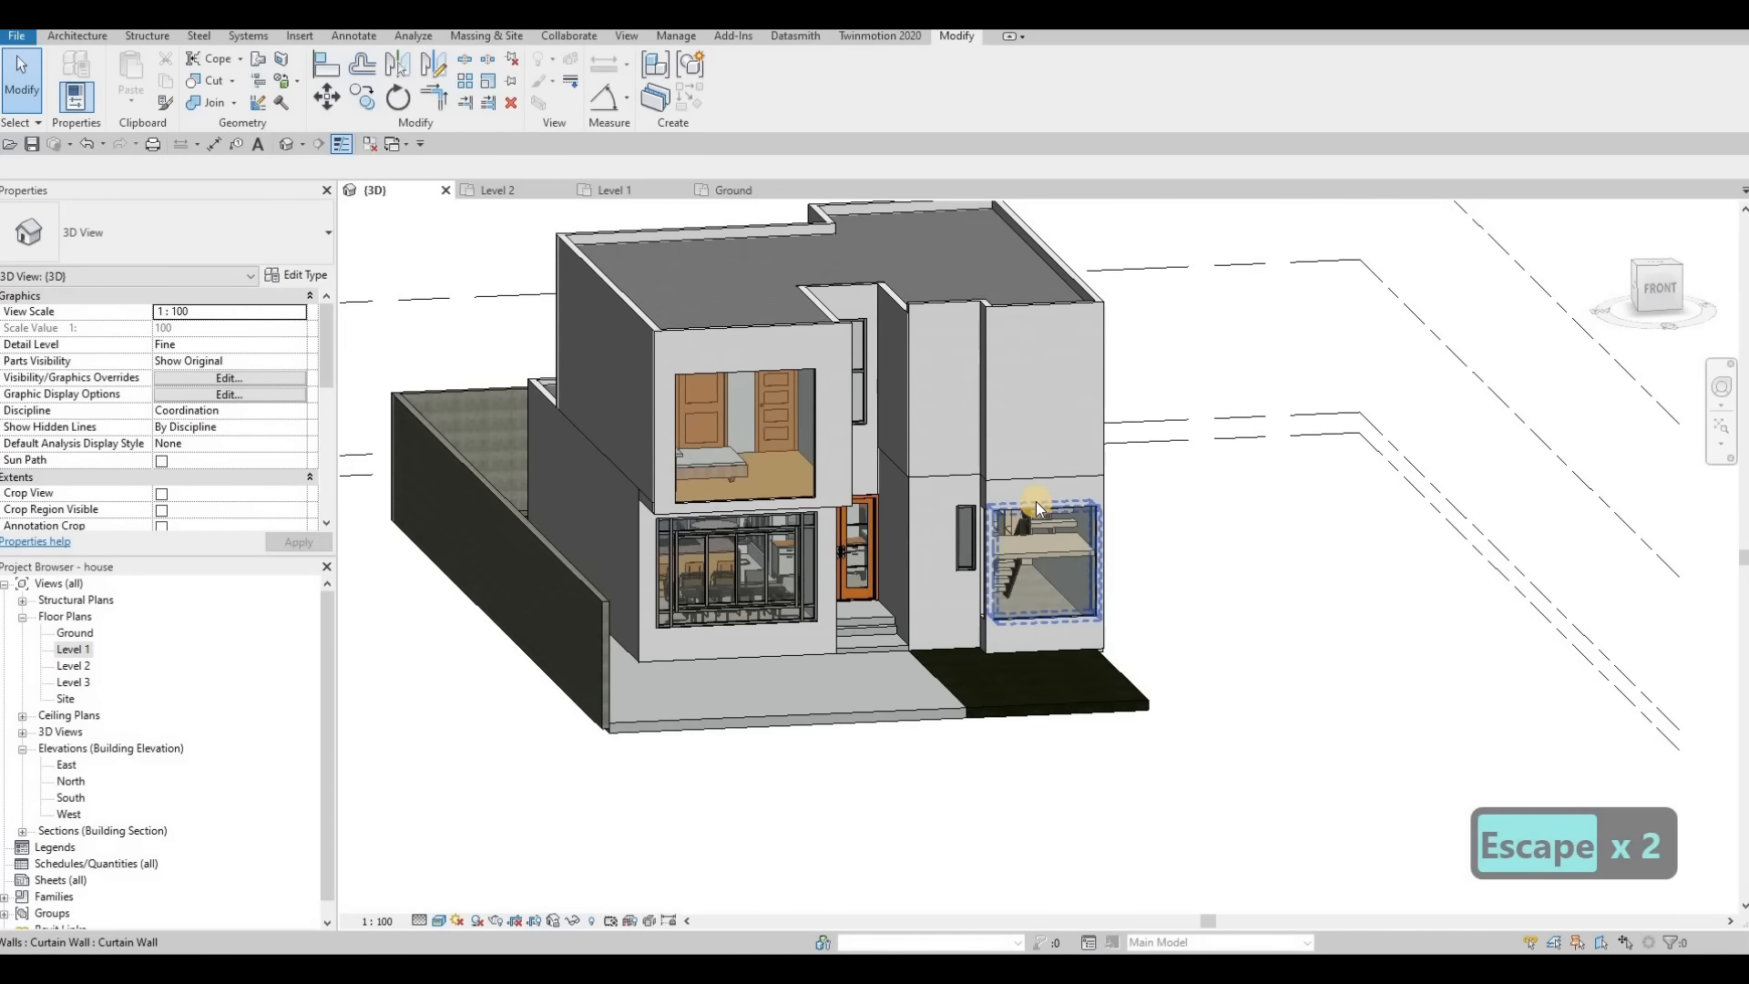
click(1035, 503)
drag(1040, 332, 1042, 337)
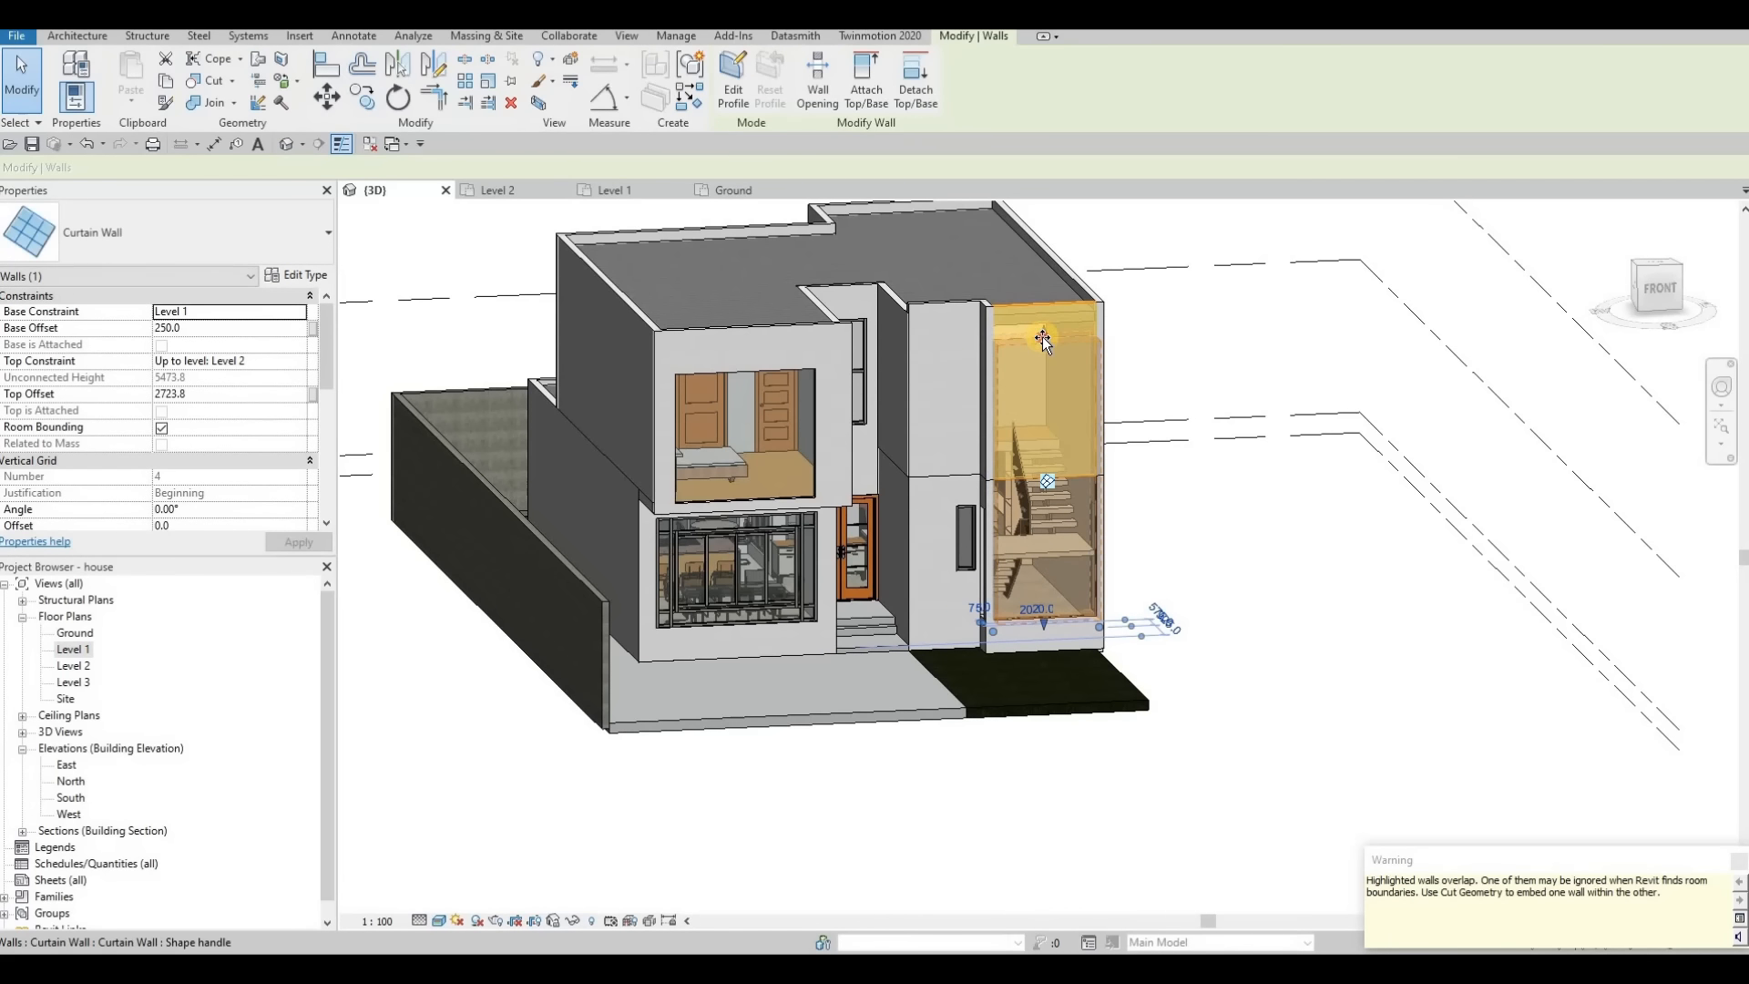
key(Escape)
Step: Stretch the tops of the stair projection's two side curtain walls up through the upper storey, to about the front curtain wall's height
shift+middle_drag(1115, 508, 1033, 489)
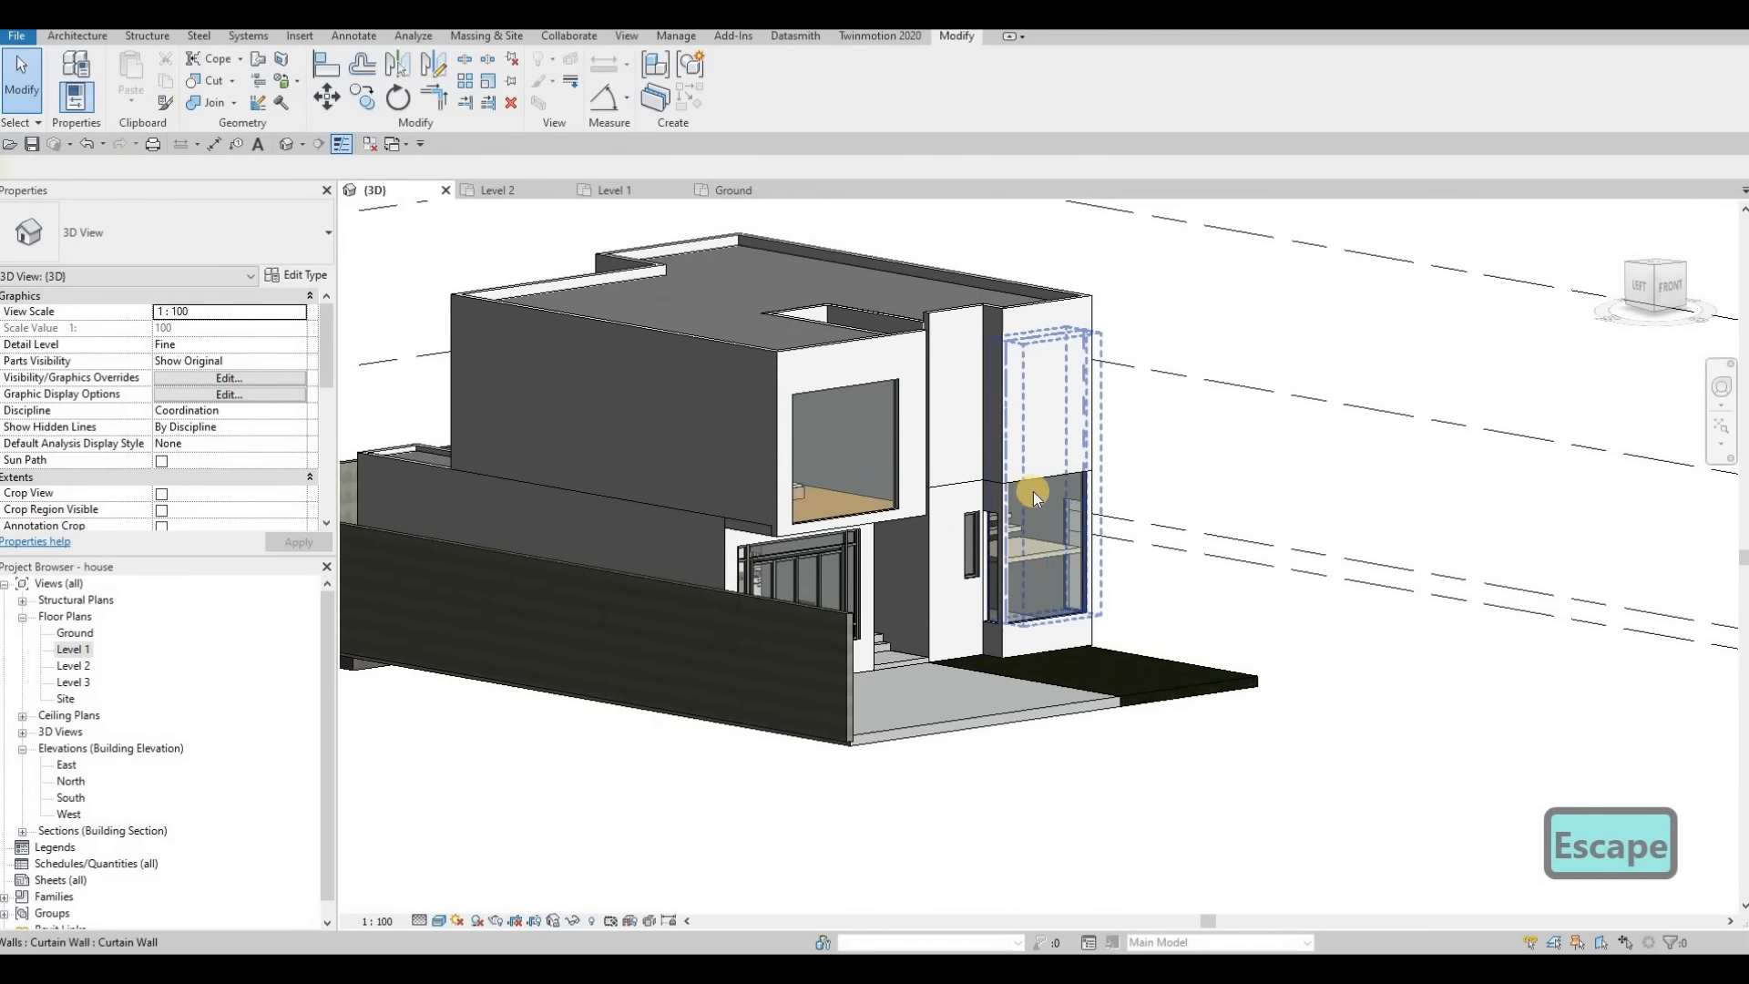
click(993, 521)
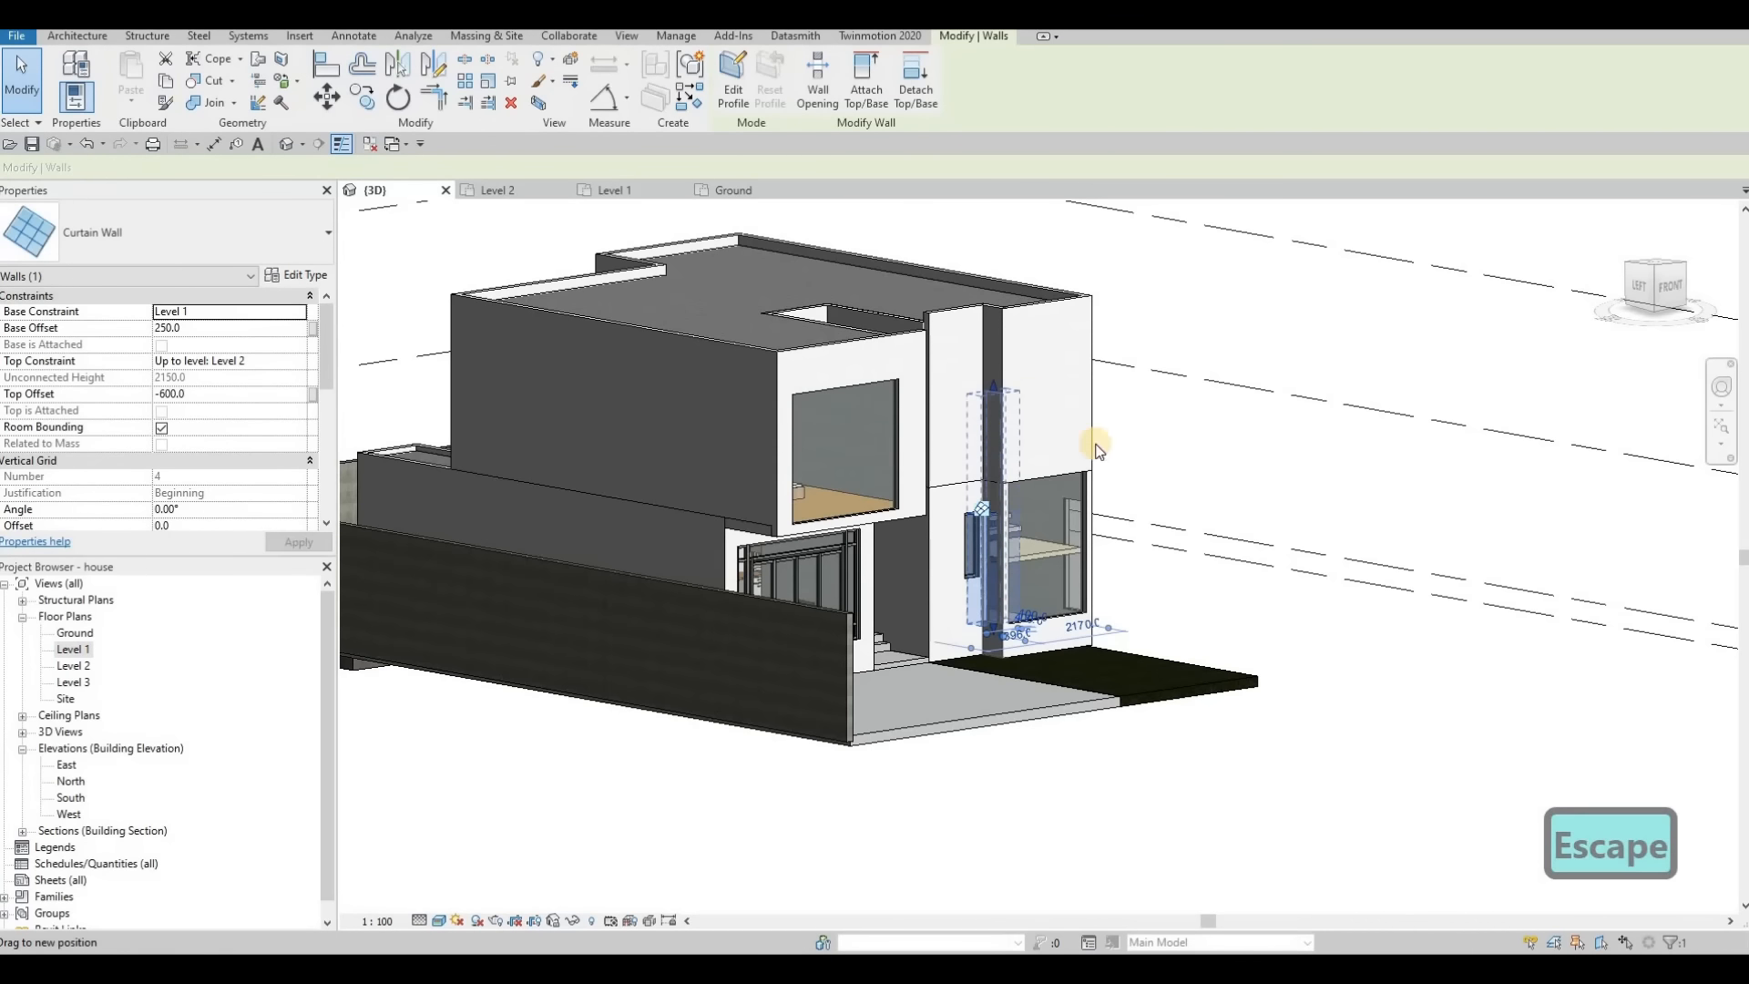
key(Escape)
shift+middle_drag(1099, 450, 1108, 517)
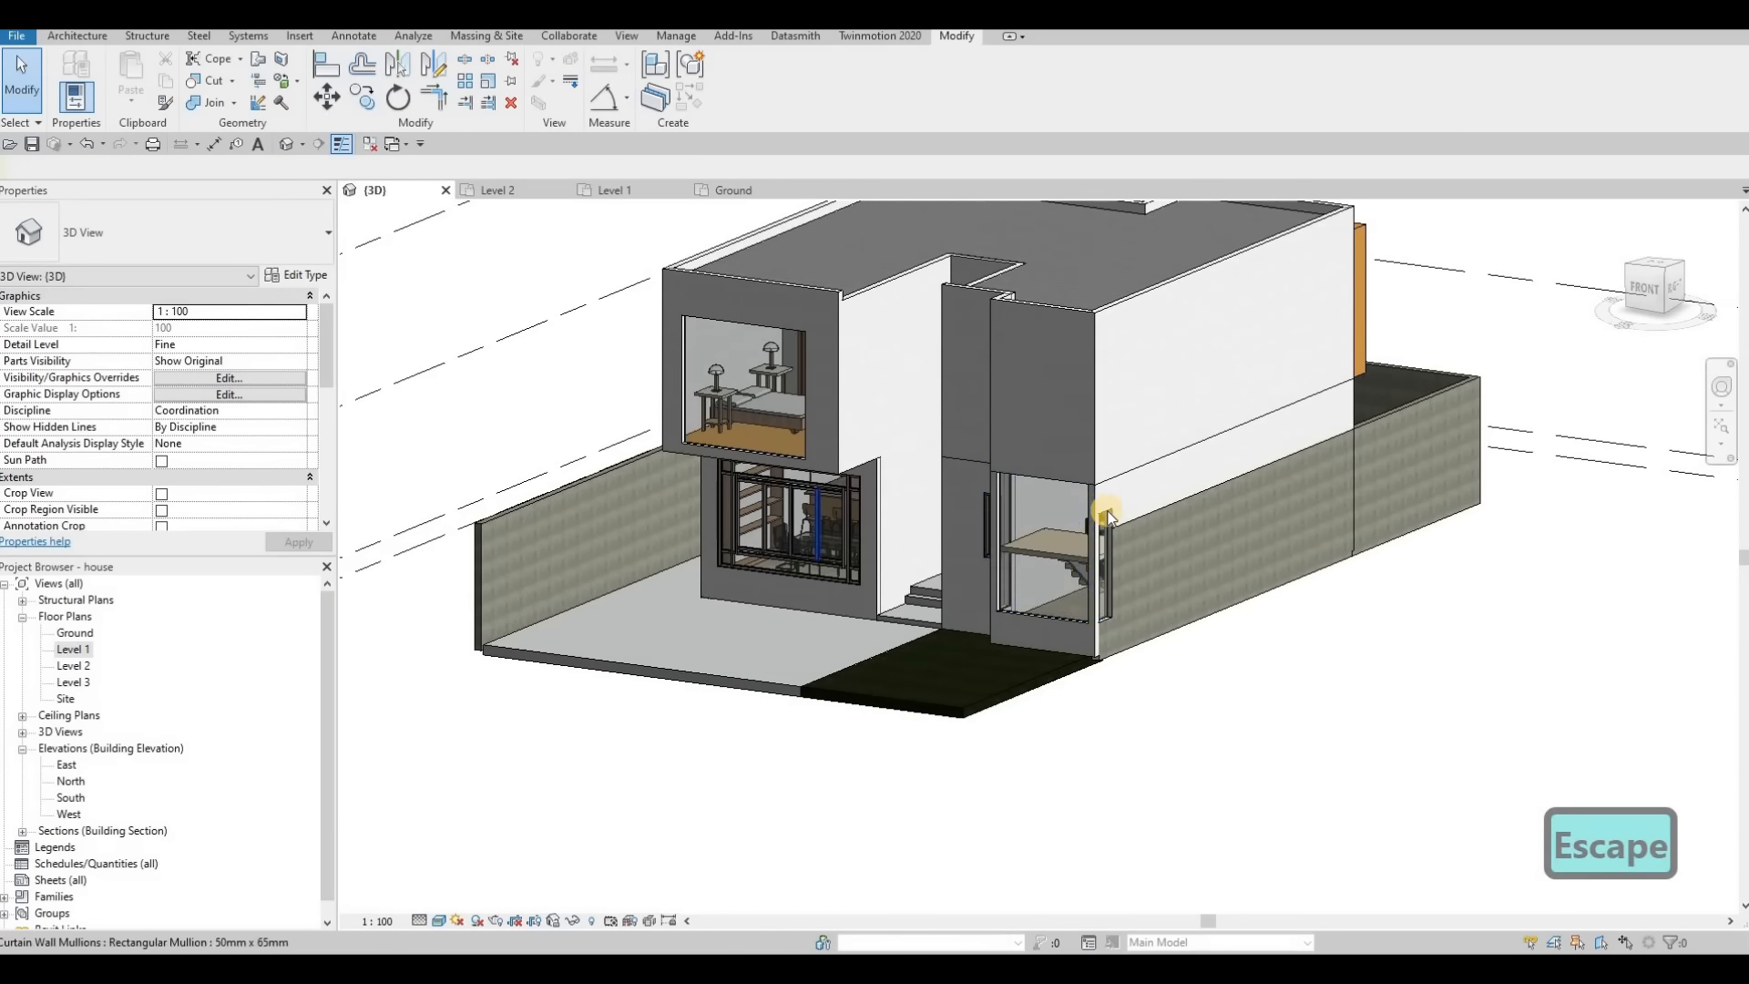
click(1104, 508)
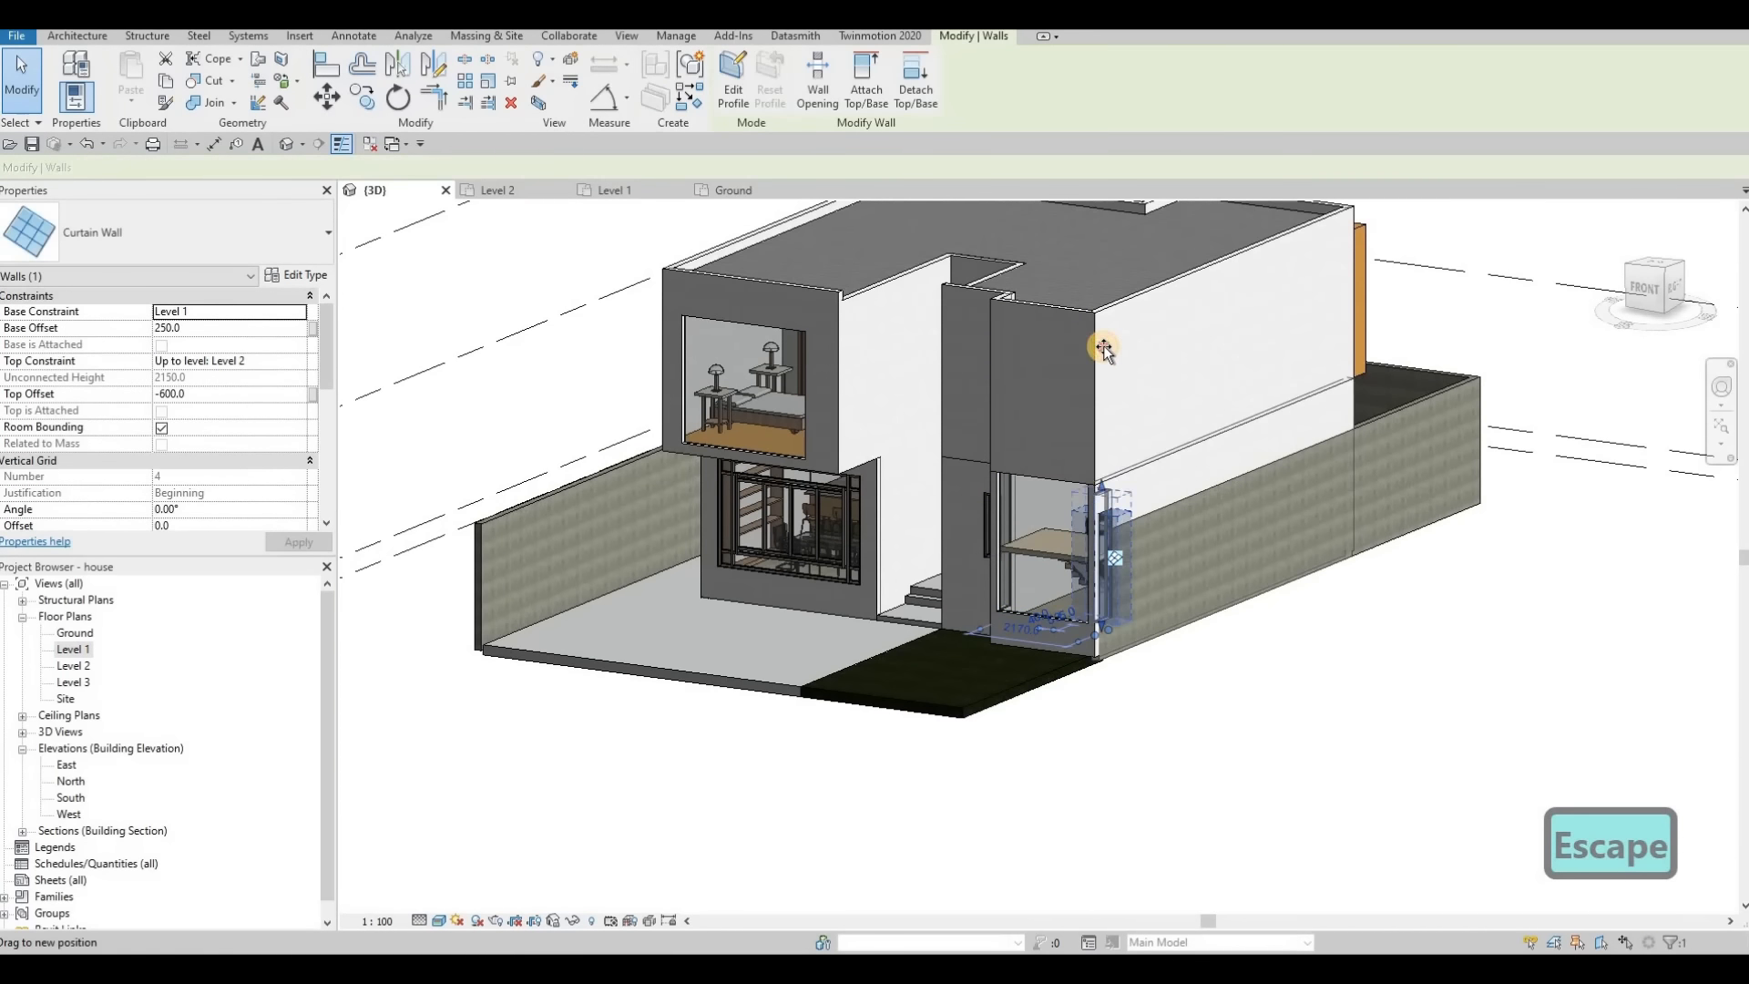
drag(1102, 374, 1102, 373)
key(Escape)
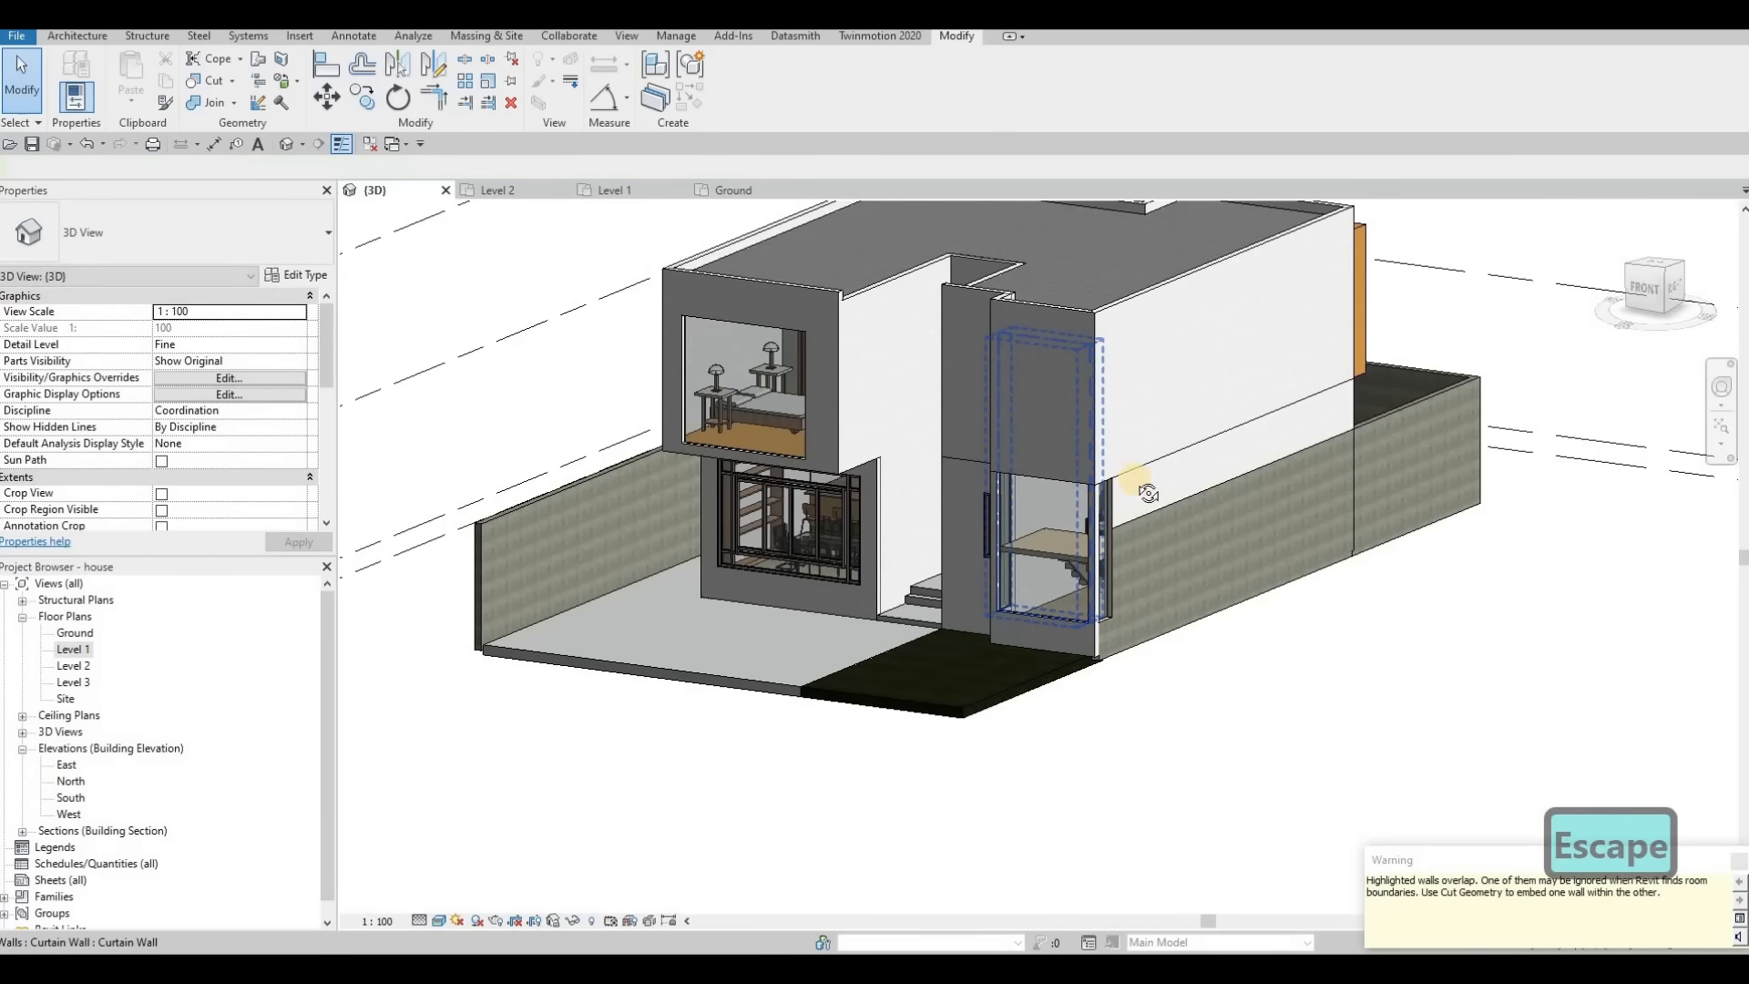
Step: Cut the upper-storey front wall and both side walls of the stair projection with the raised curtain walls
shift+middle_drag(1073, 533, 1202, 537)
click(206, 85)
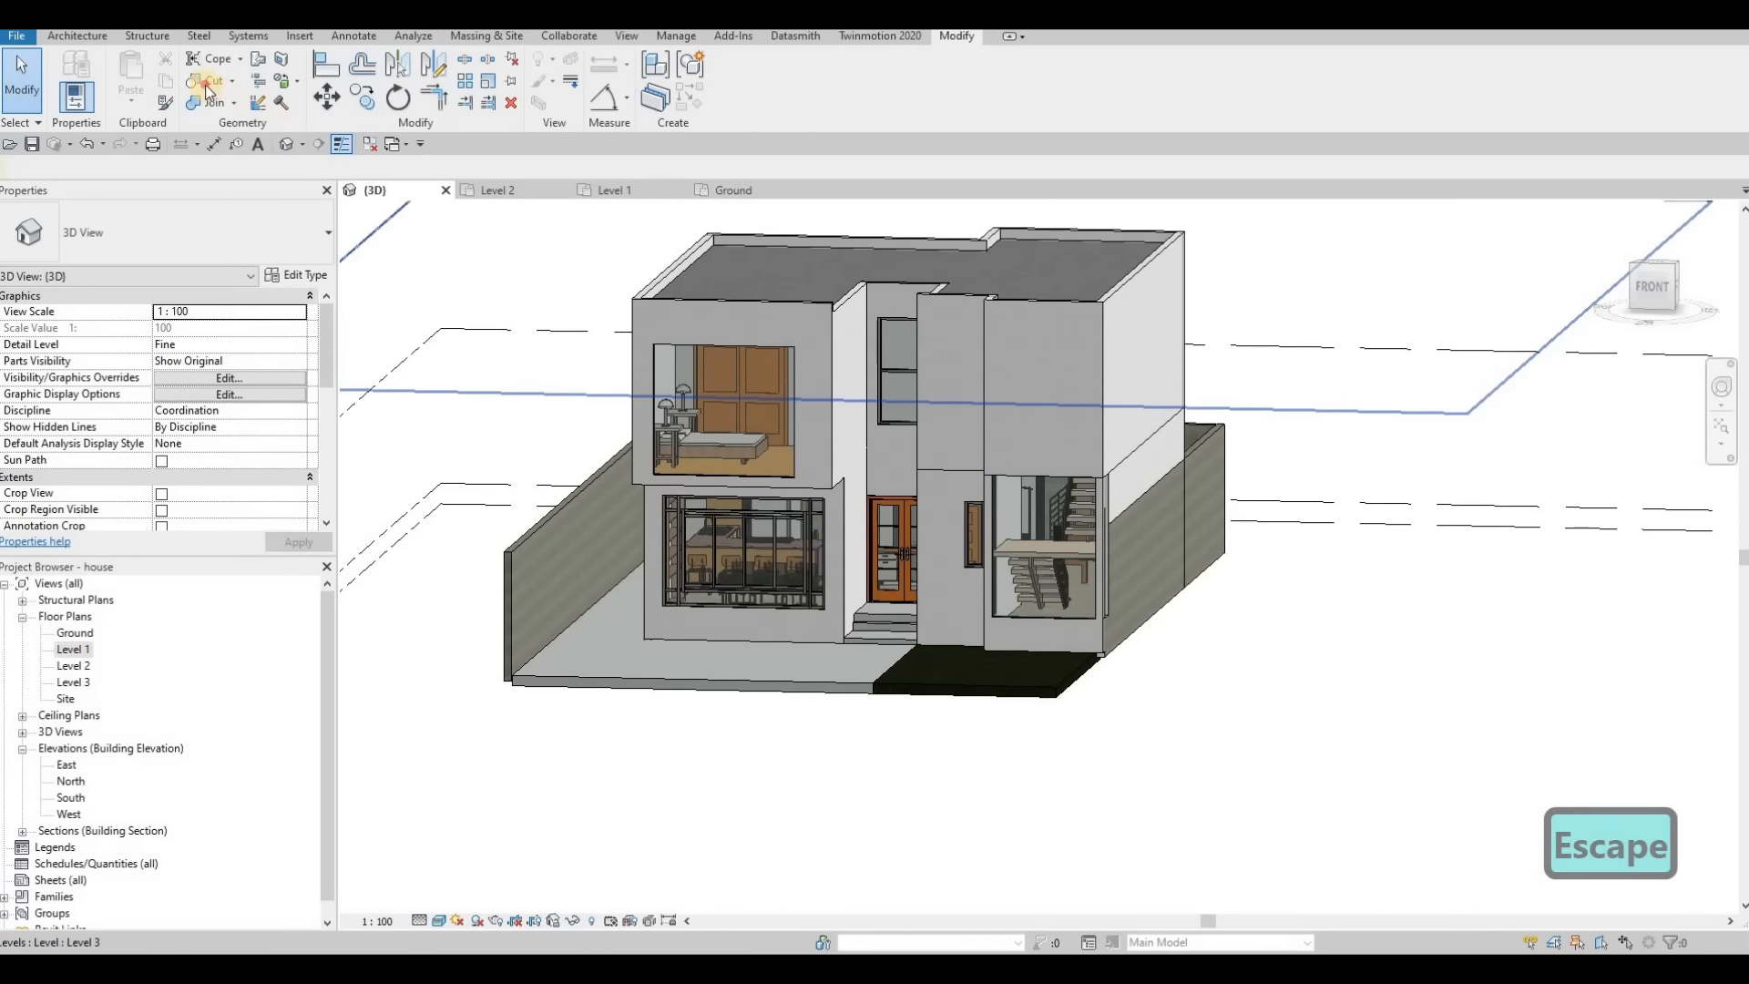
click(1043, 393)
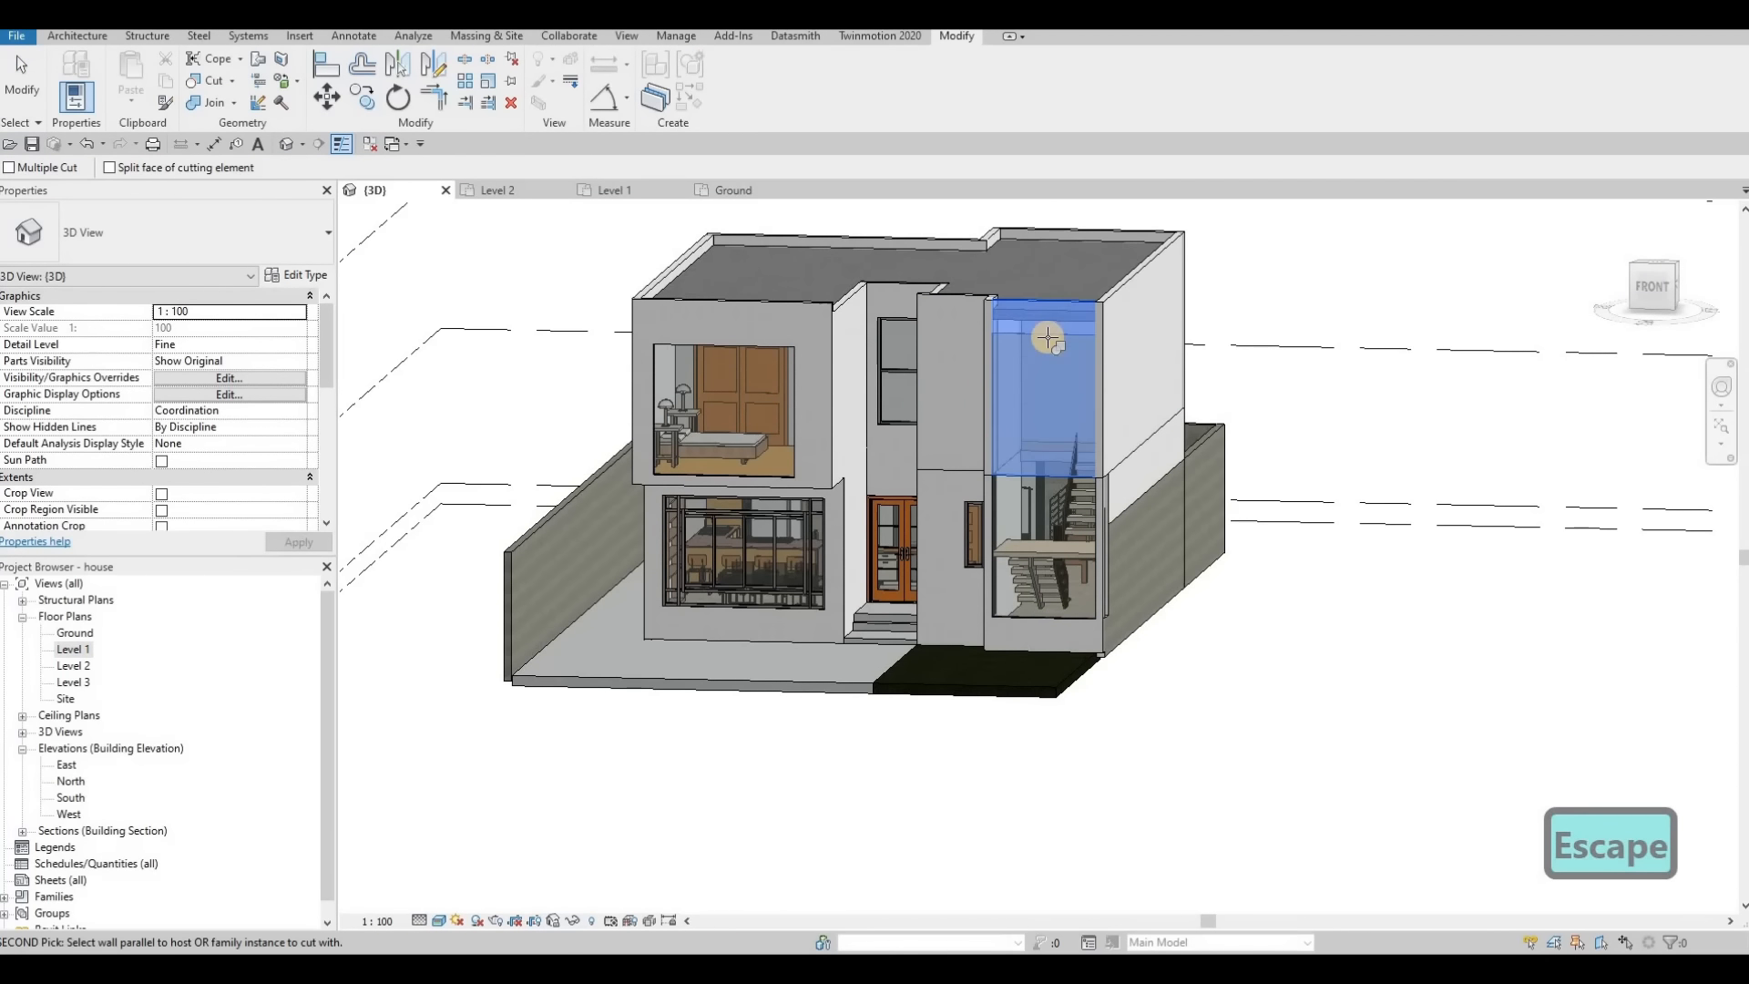
click(1107, 361)
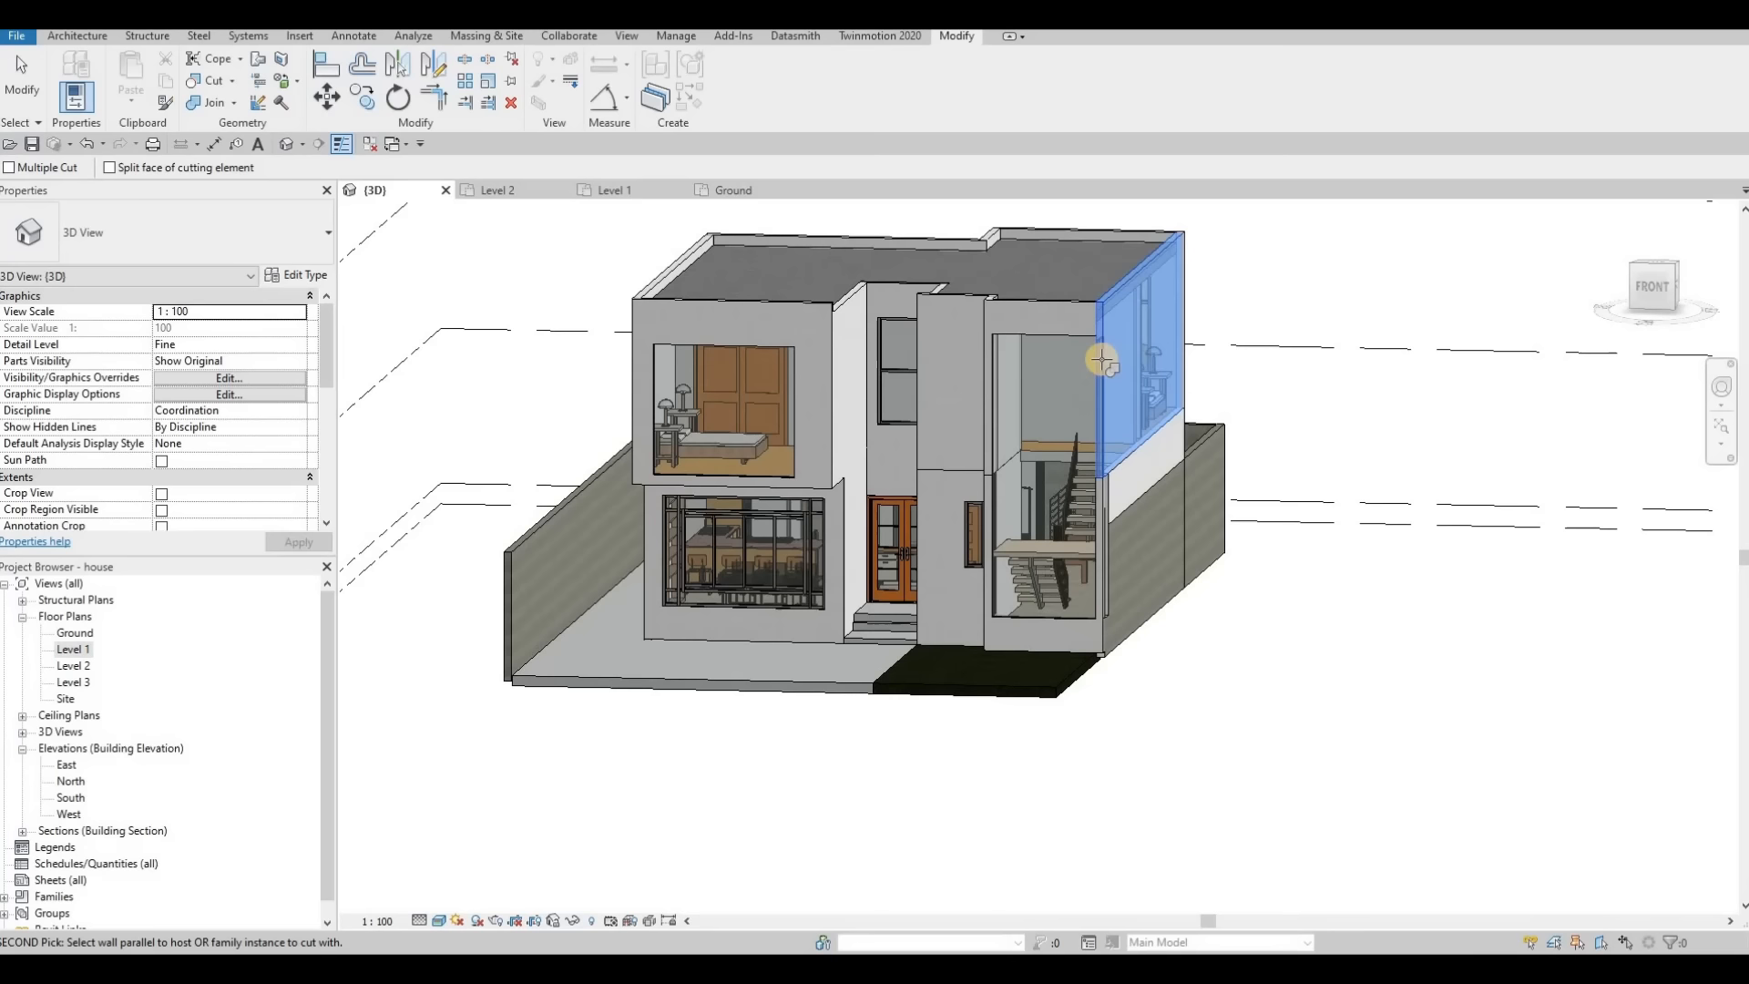
click(1051, 413)
shift+middle_drag(978, 412, 988, 391)
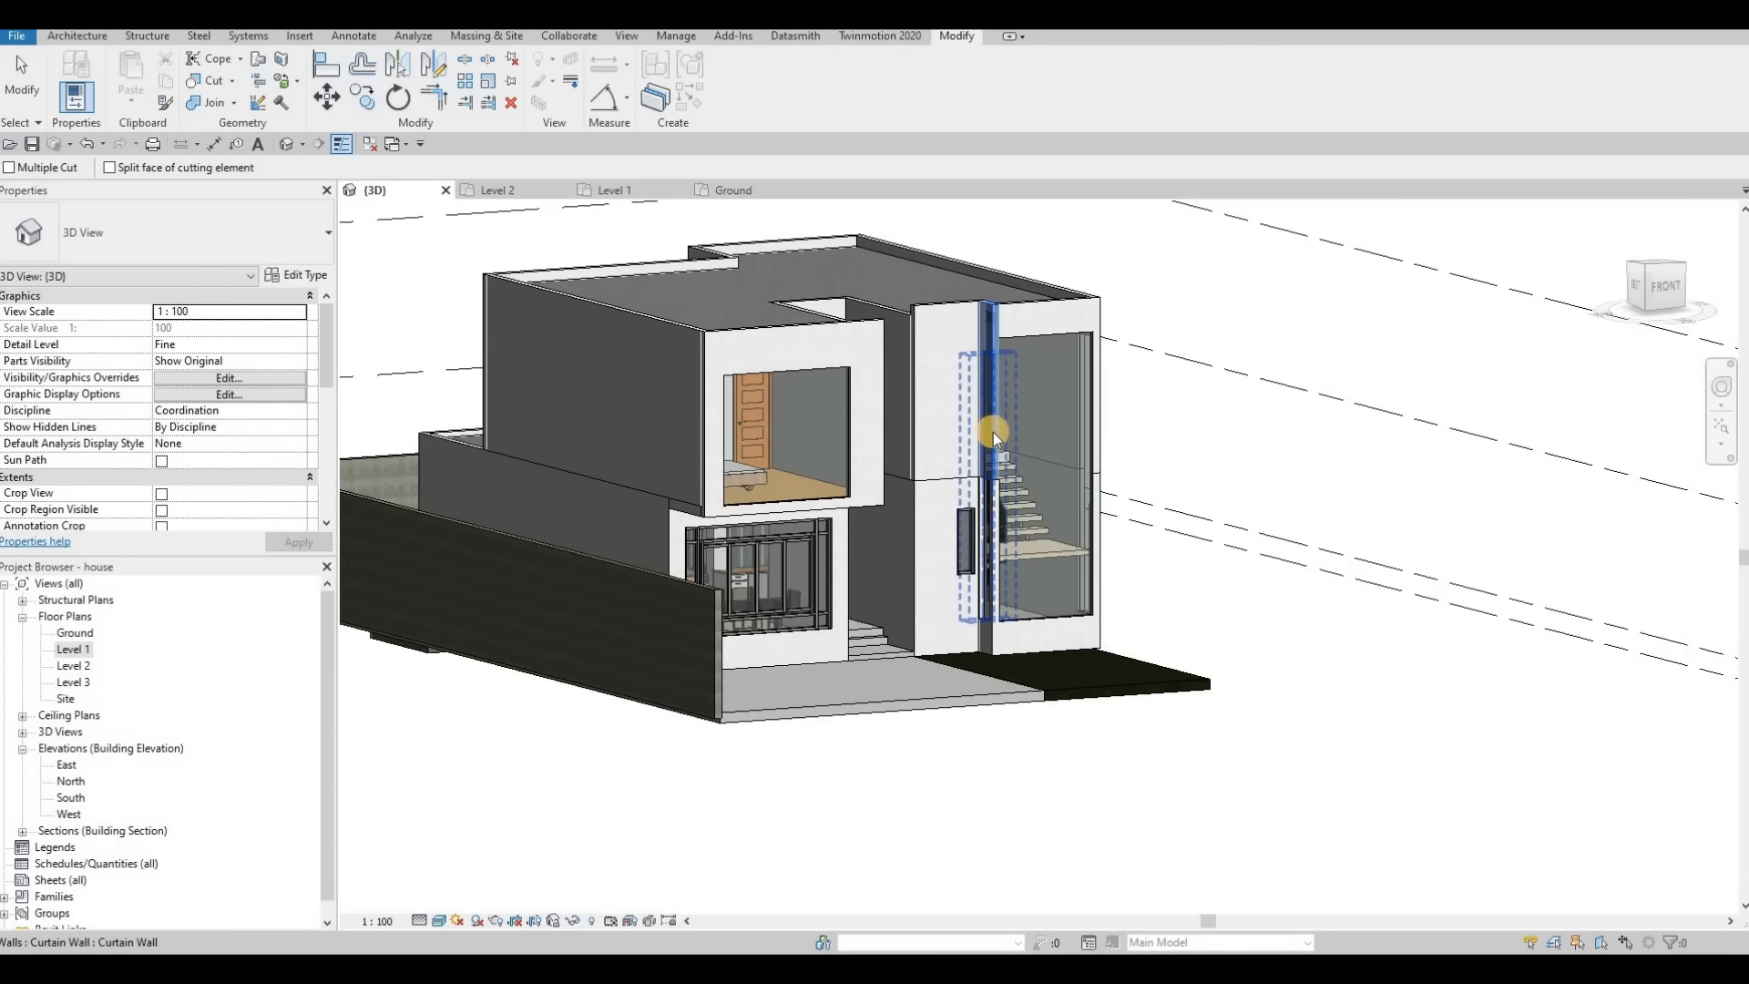
key(Escape)
shift+middle_drag(1108, 429, 856, 413)
key(Escape)
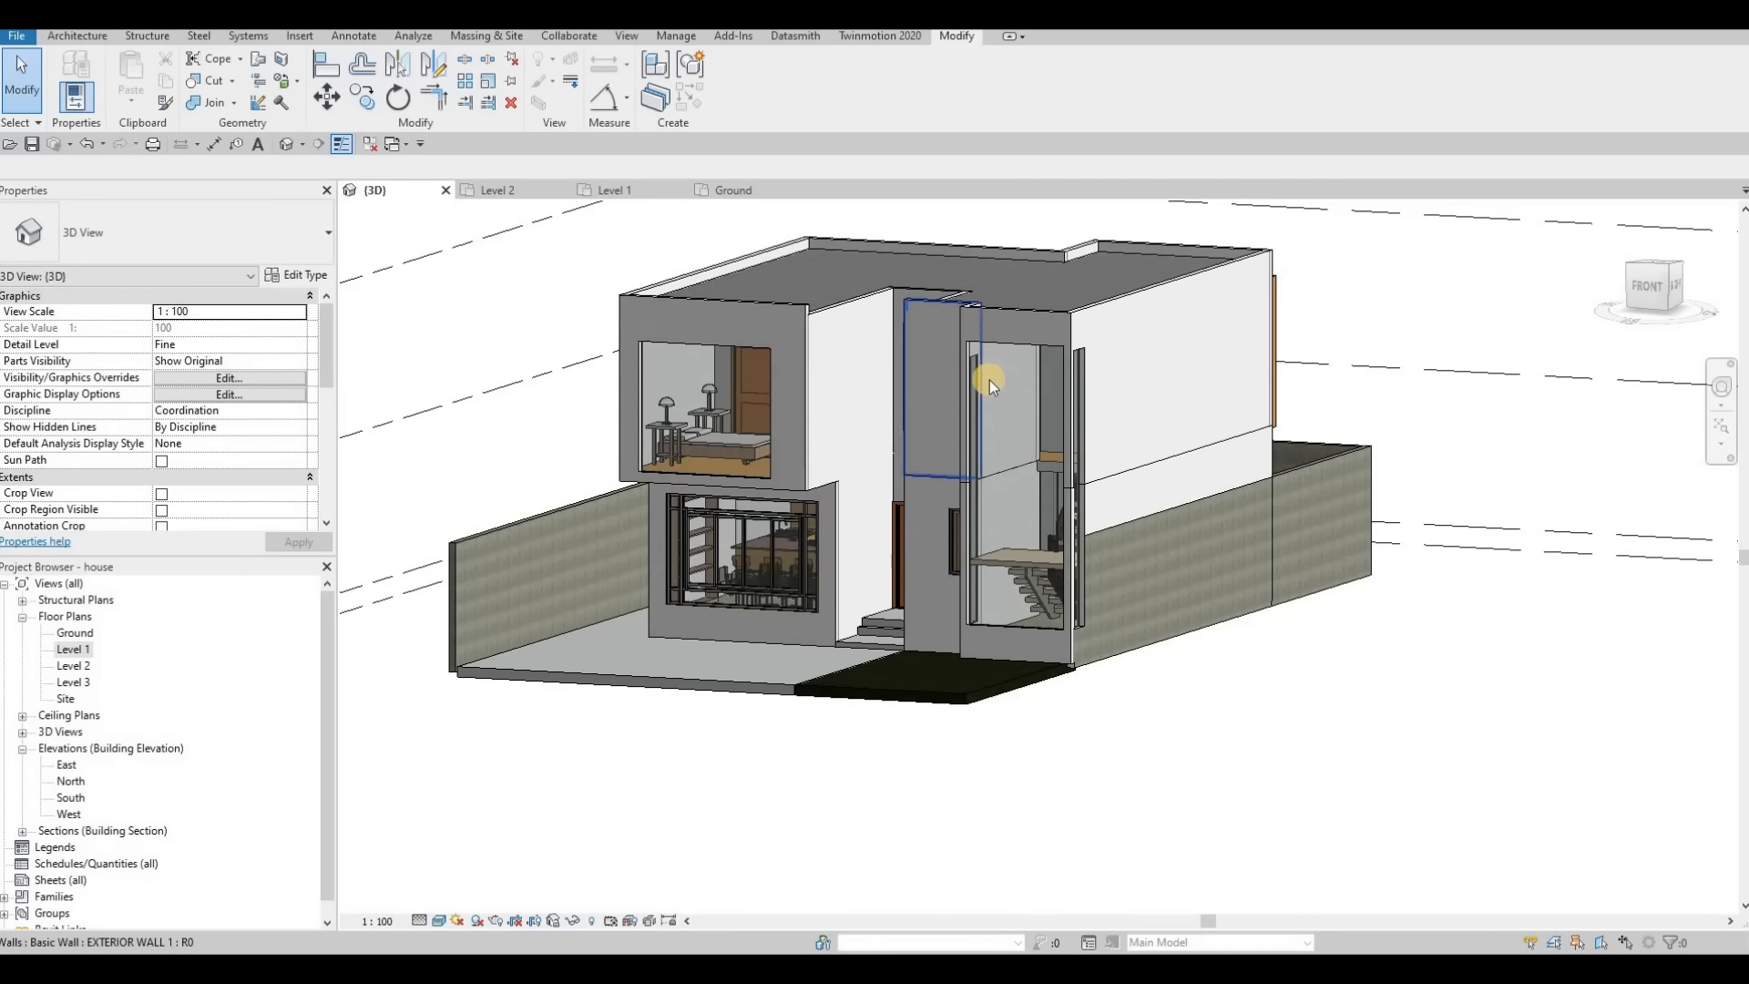
shift+middle_drag(1048, 373, 959, 369)
key(a)
key(l)
click(1069, 351)
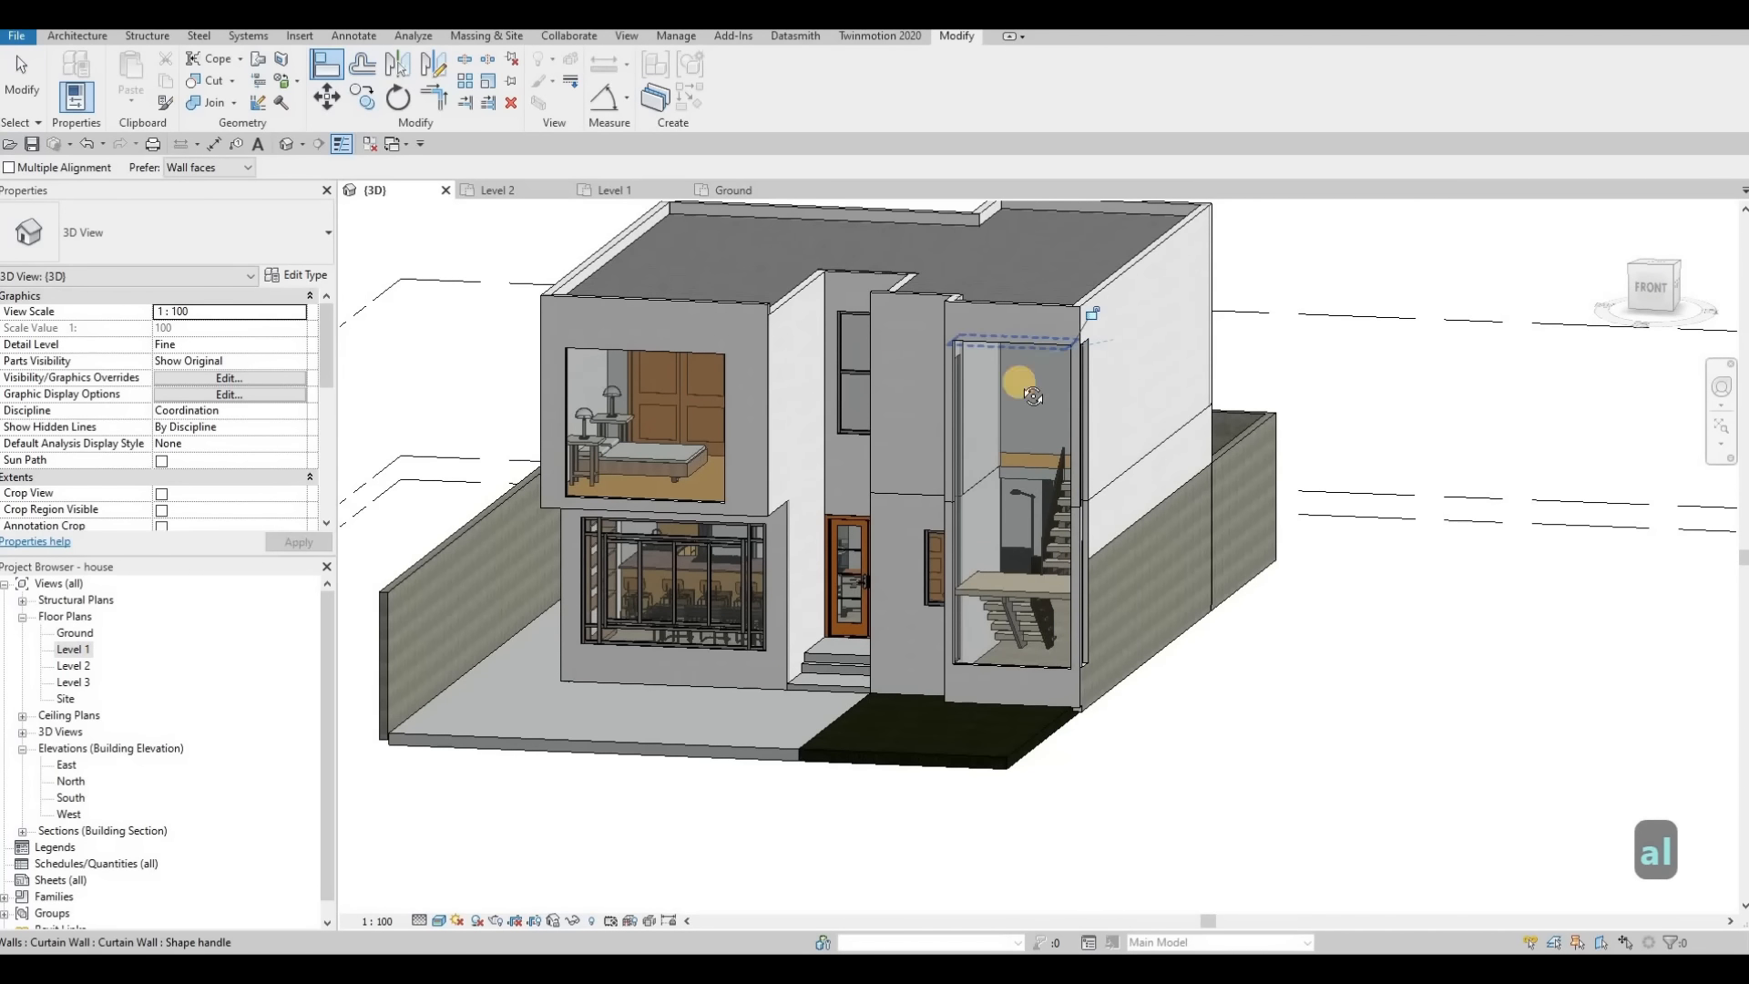
shift+middle_drag(1030, 370, 949, 348)
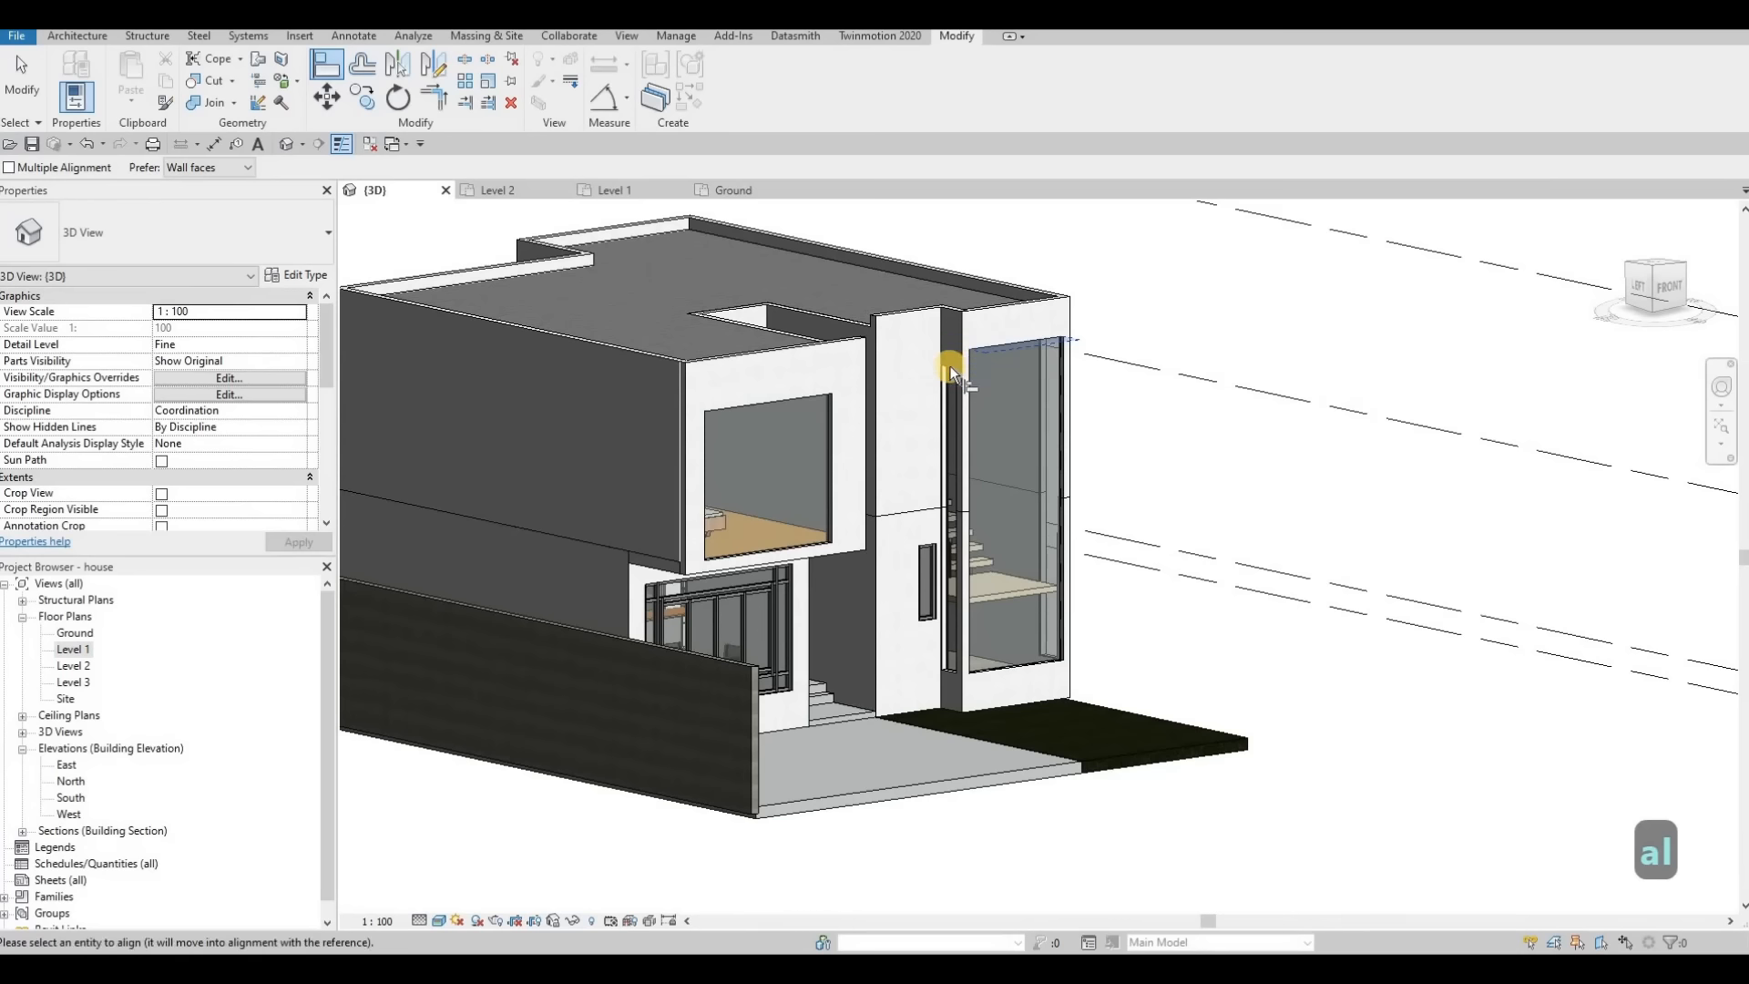
key(Escape)
key(Escape)
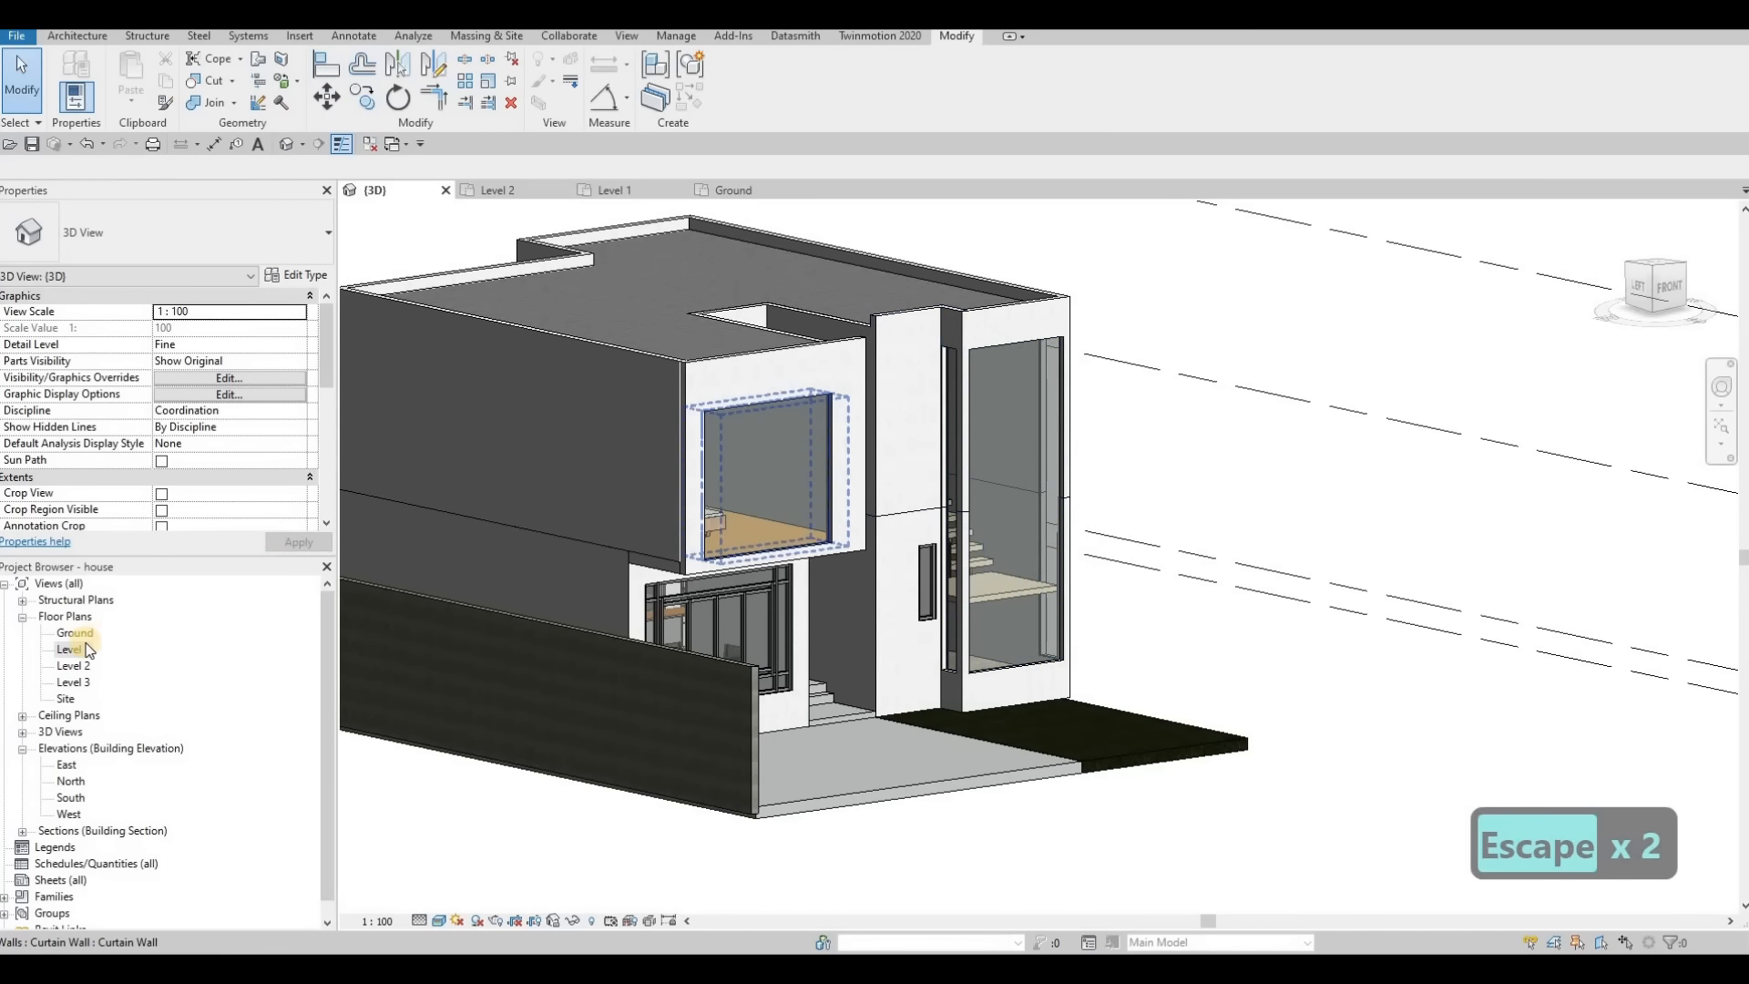
Step: On Level 1, extend the side curtain wall beside the toilet to the projection's front corner
double_click(75, 648)
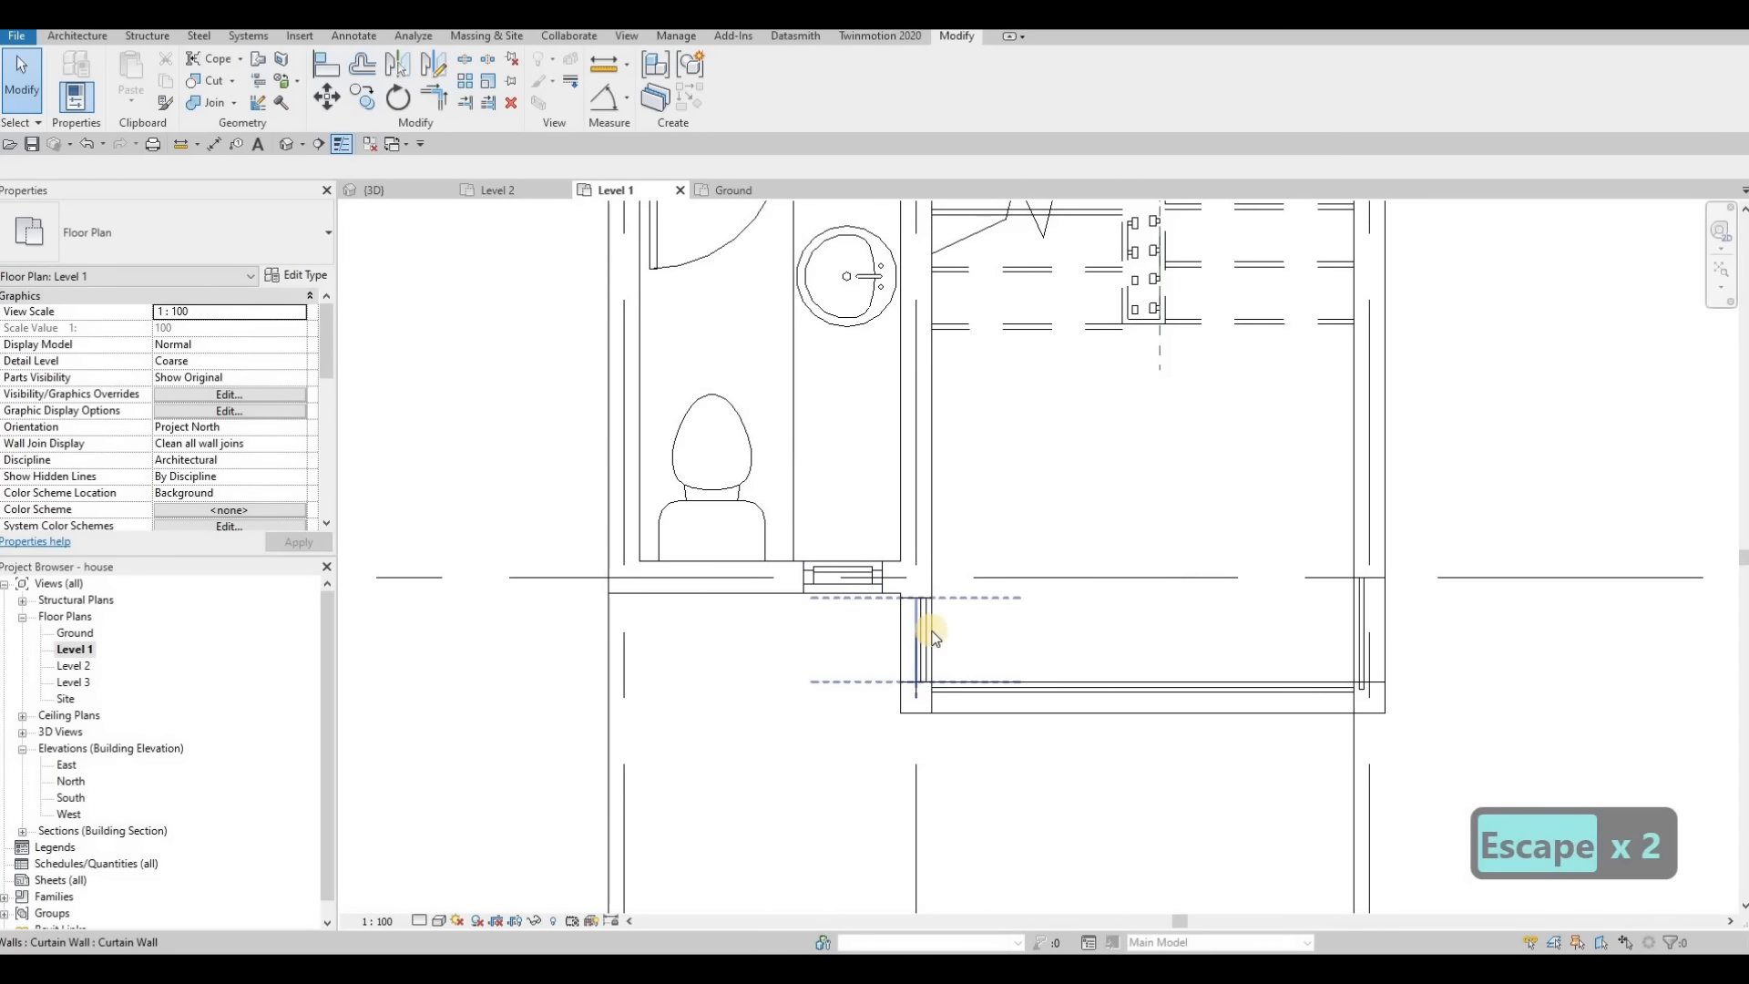
click(920, 709)
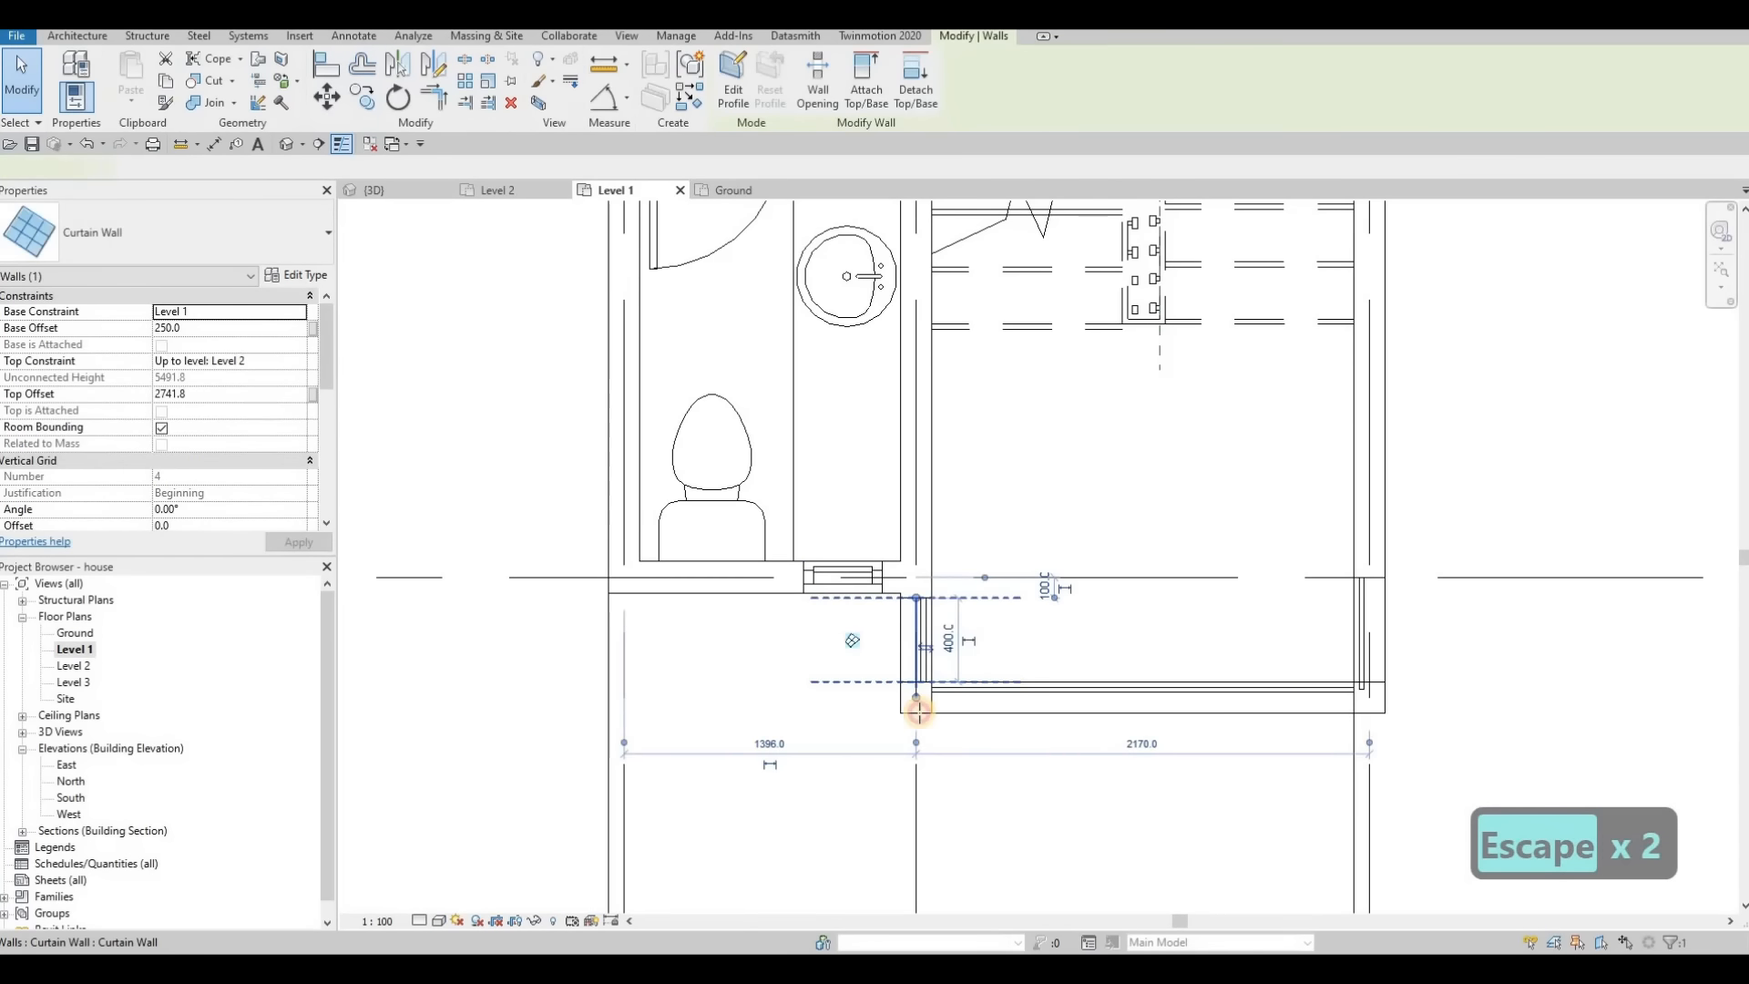
Step: Stretch the west return curtain wall to the exterior wall's outer face, 550 long, and flip the front curtain wall's orientation outward
drag(923, 712, 986, 707)
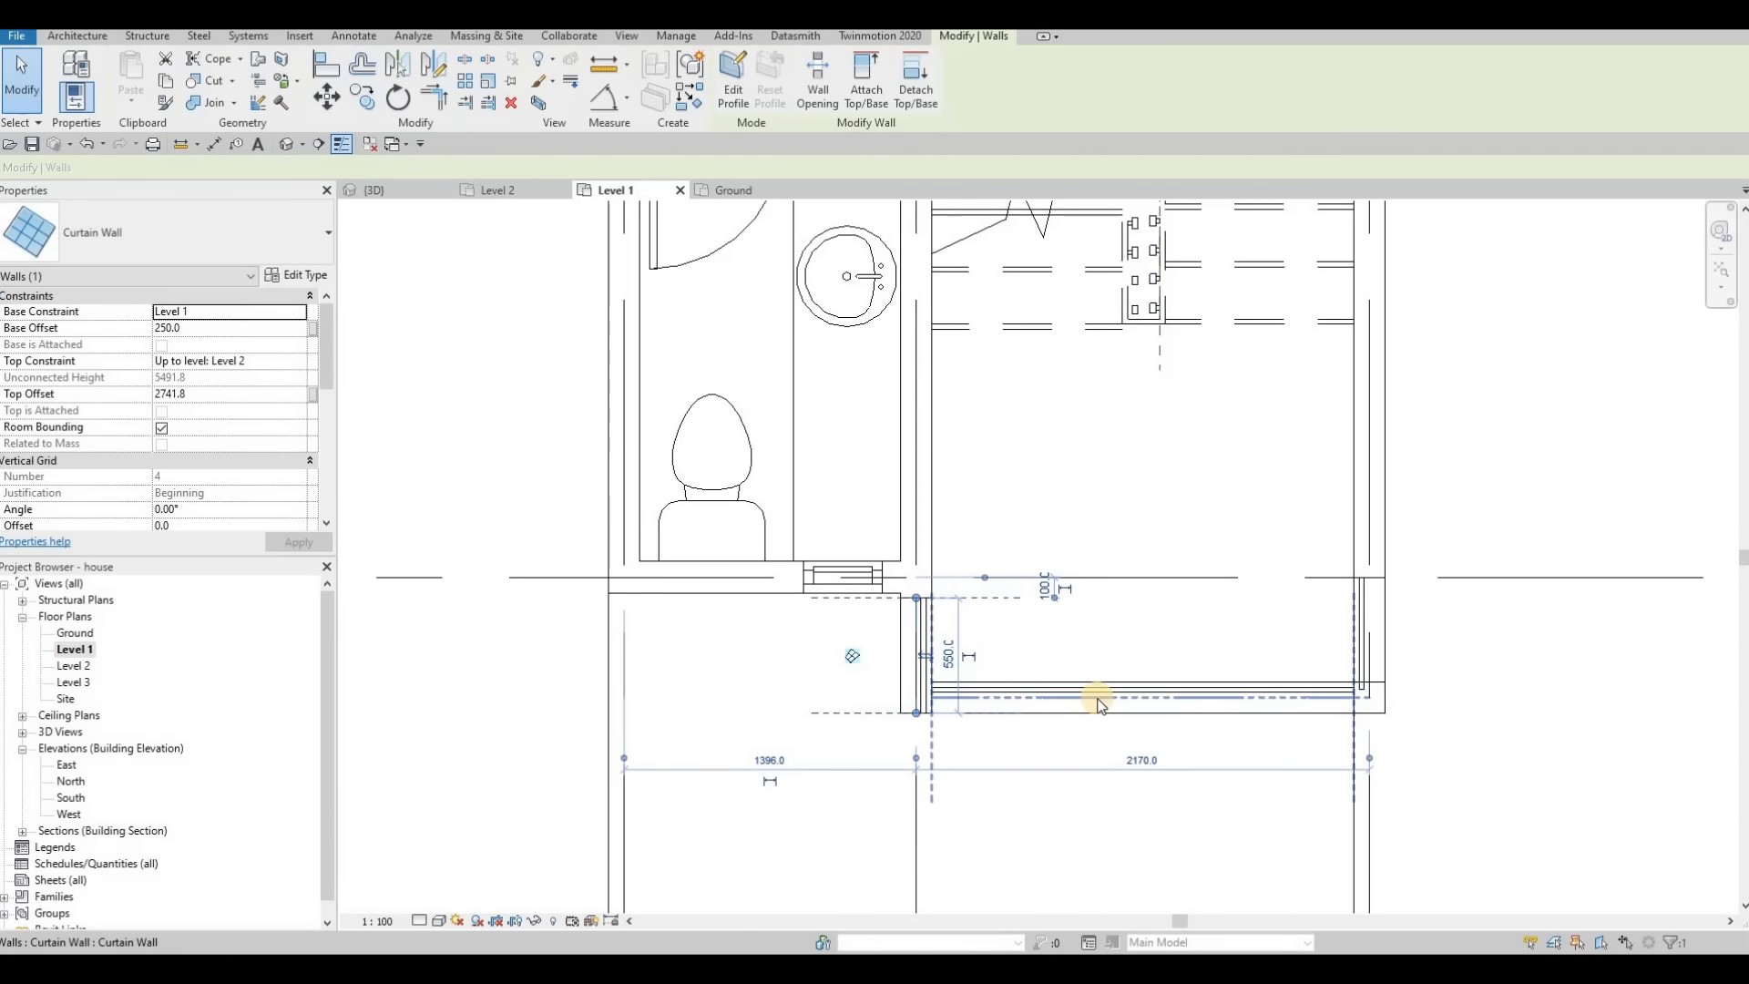
click(1155, 692)
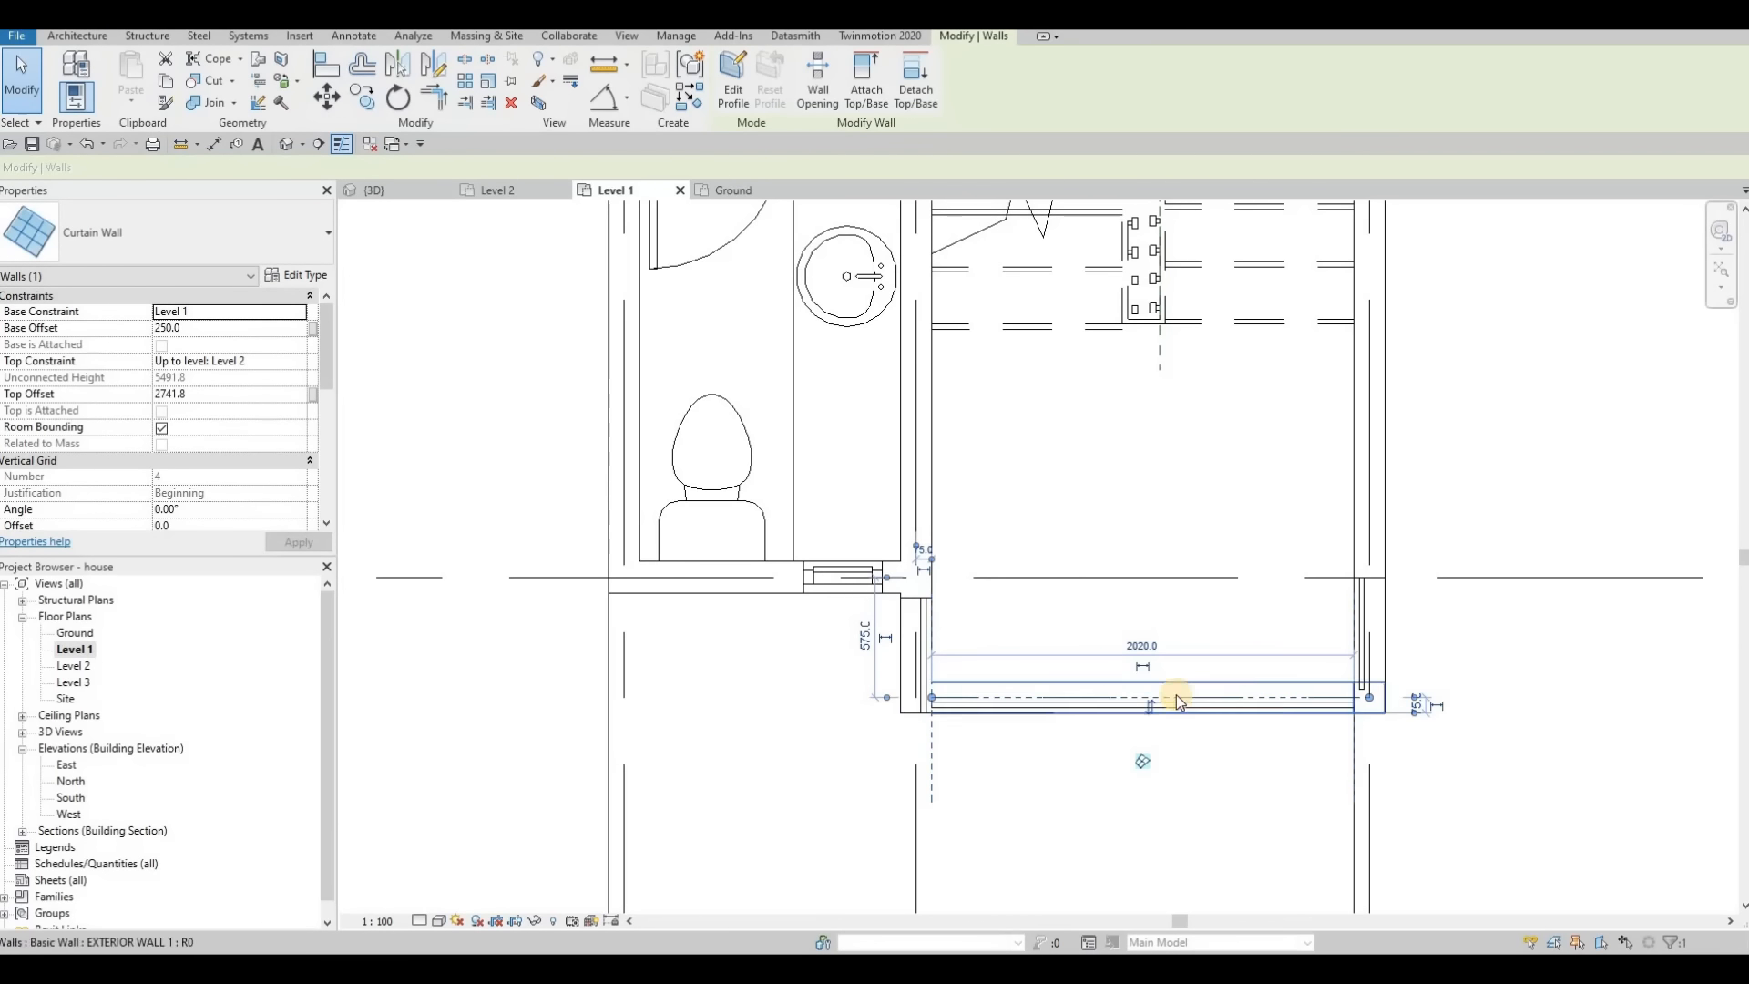
key(Escape)
key(Escape)
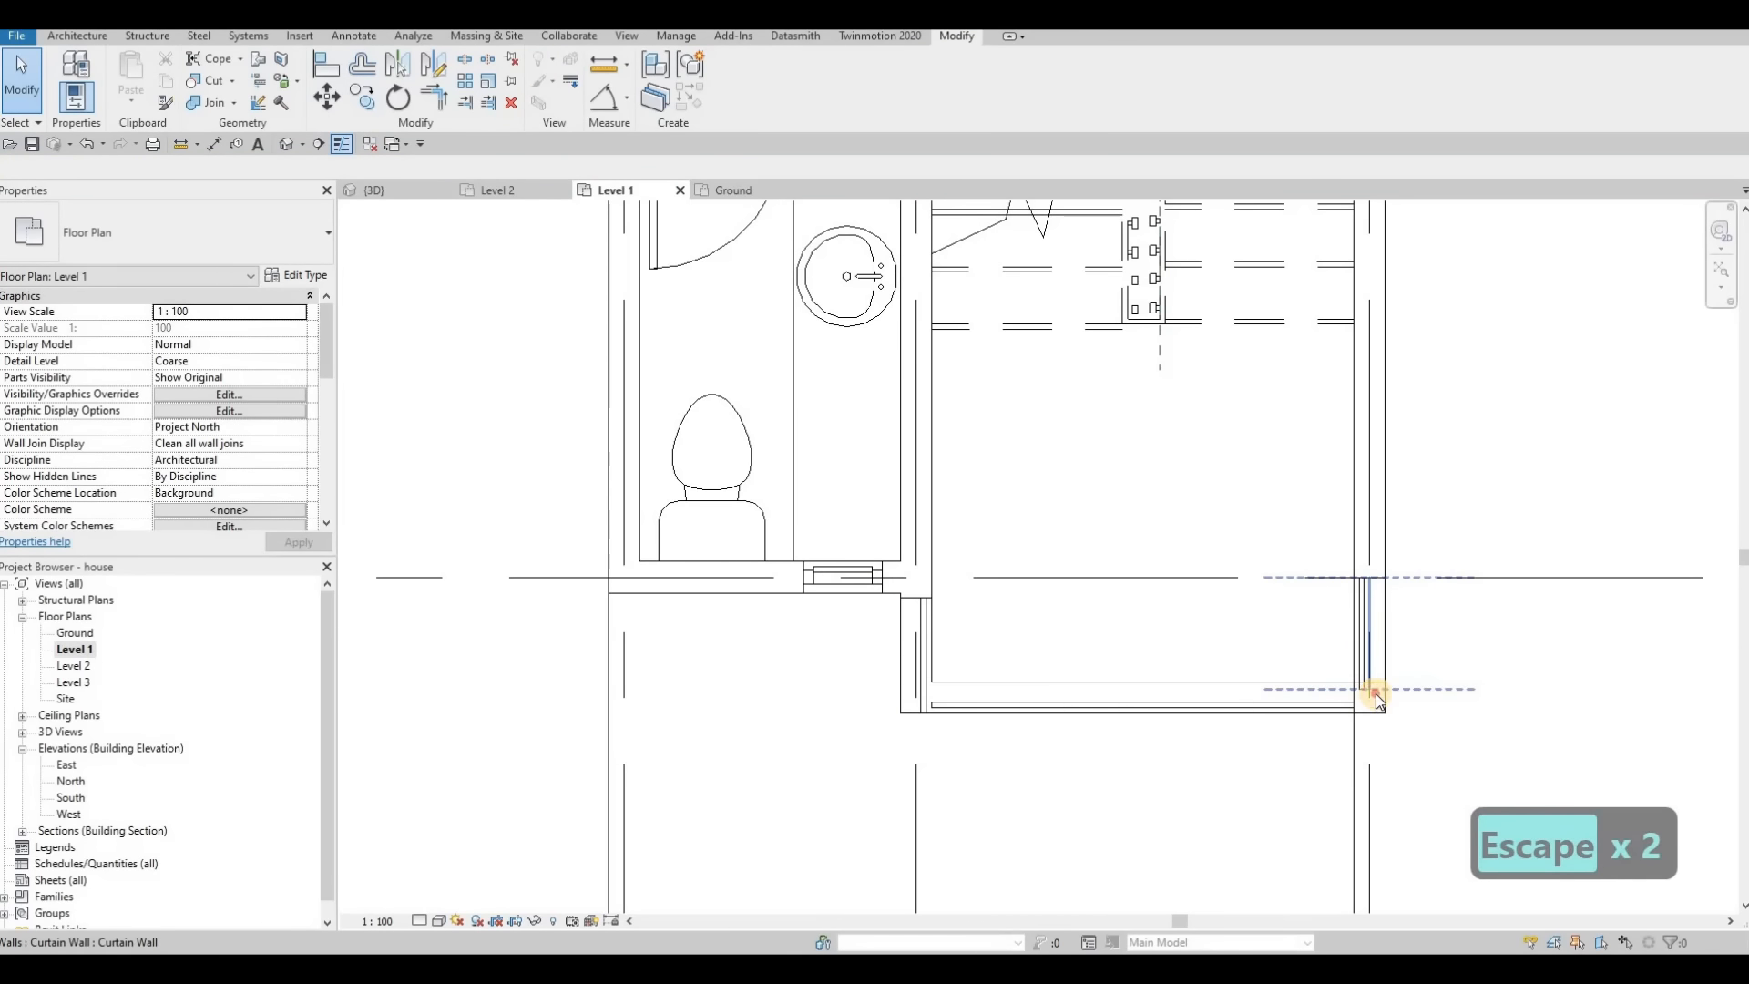
Step: Stretch the east return curtain wall to the exterior wall's outer face, 650 long, and flip its orientation outward
click(1375, 694)
drag(1375, 696, 1335, 702)
scroll(1373, 708, up, 5)
scroll(1377, 583, down, 2)
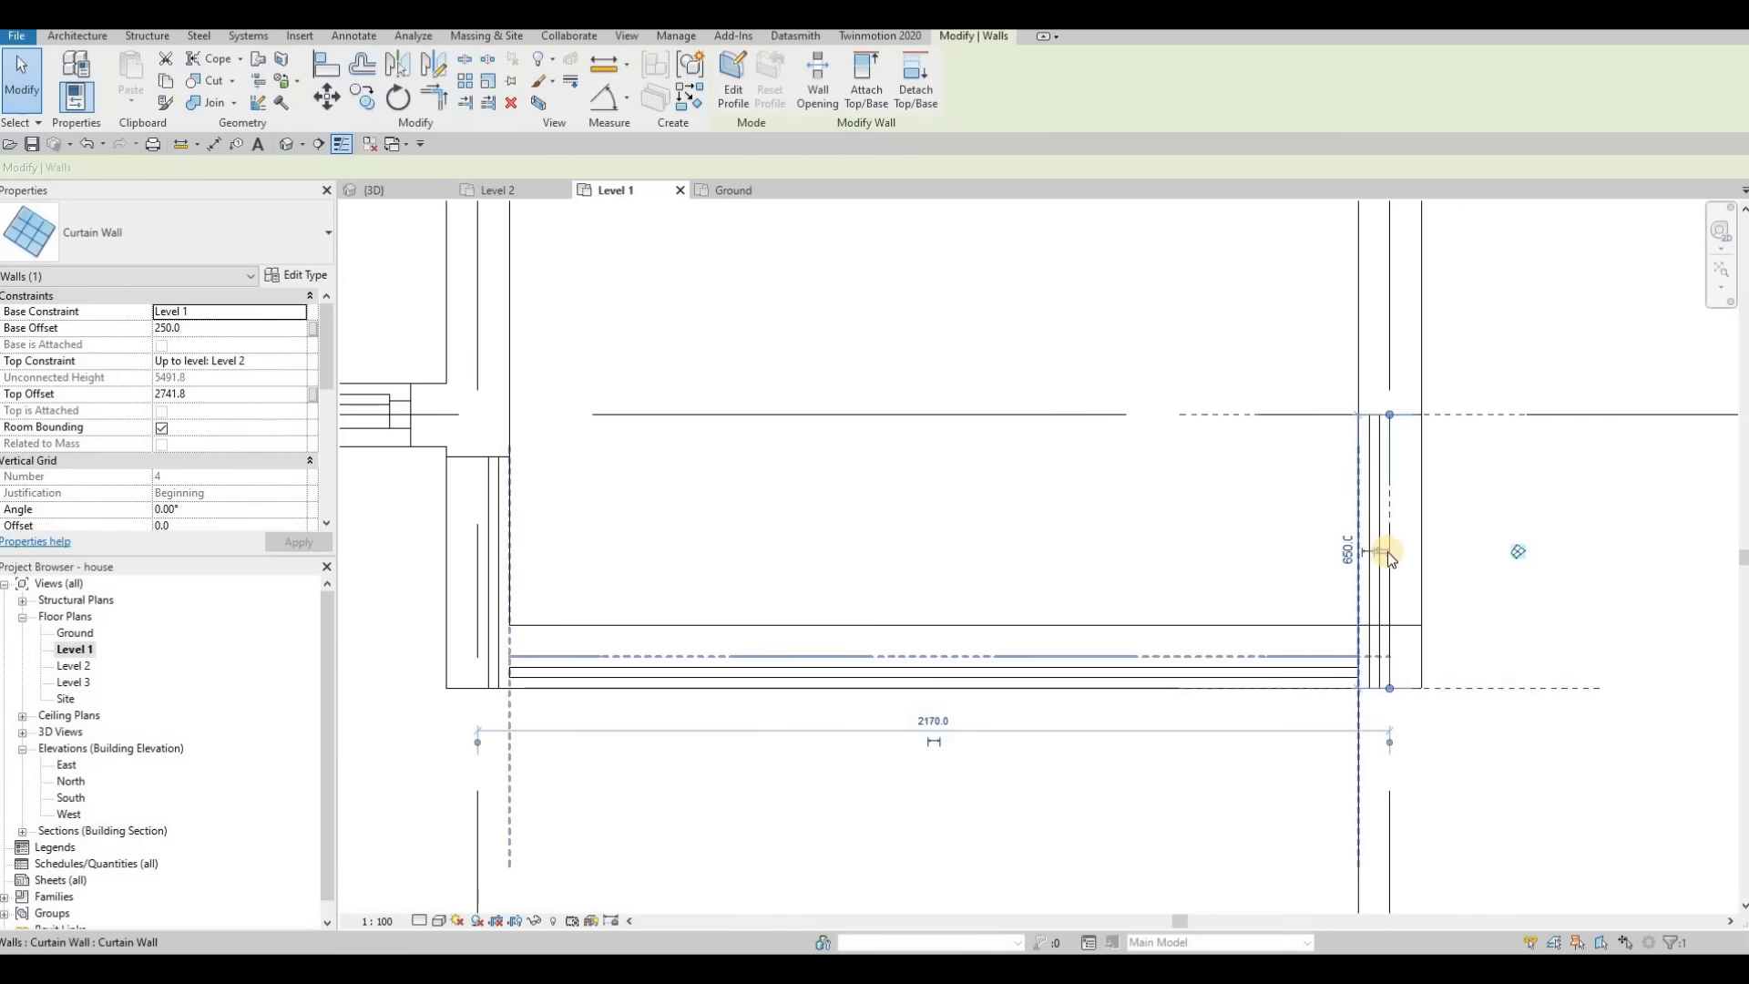
click(1386, 550)
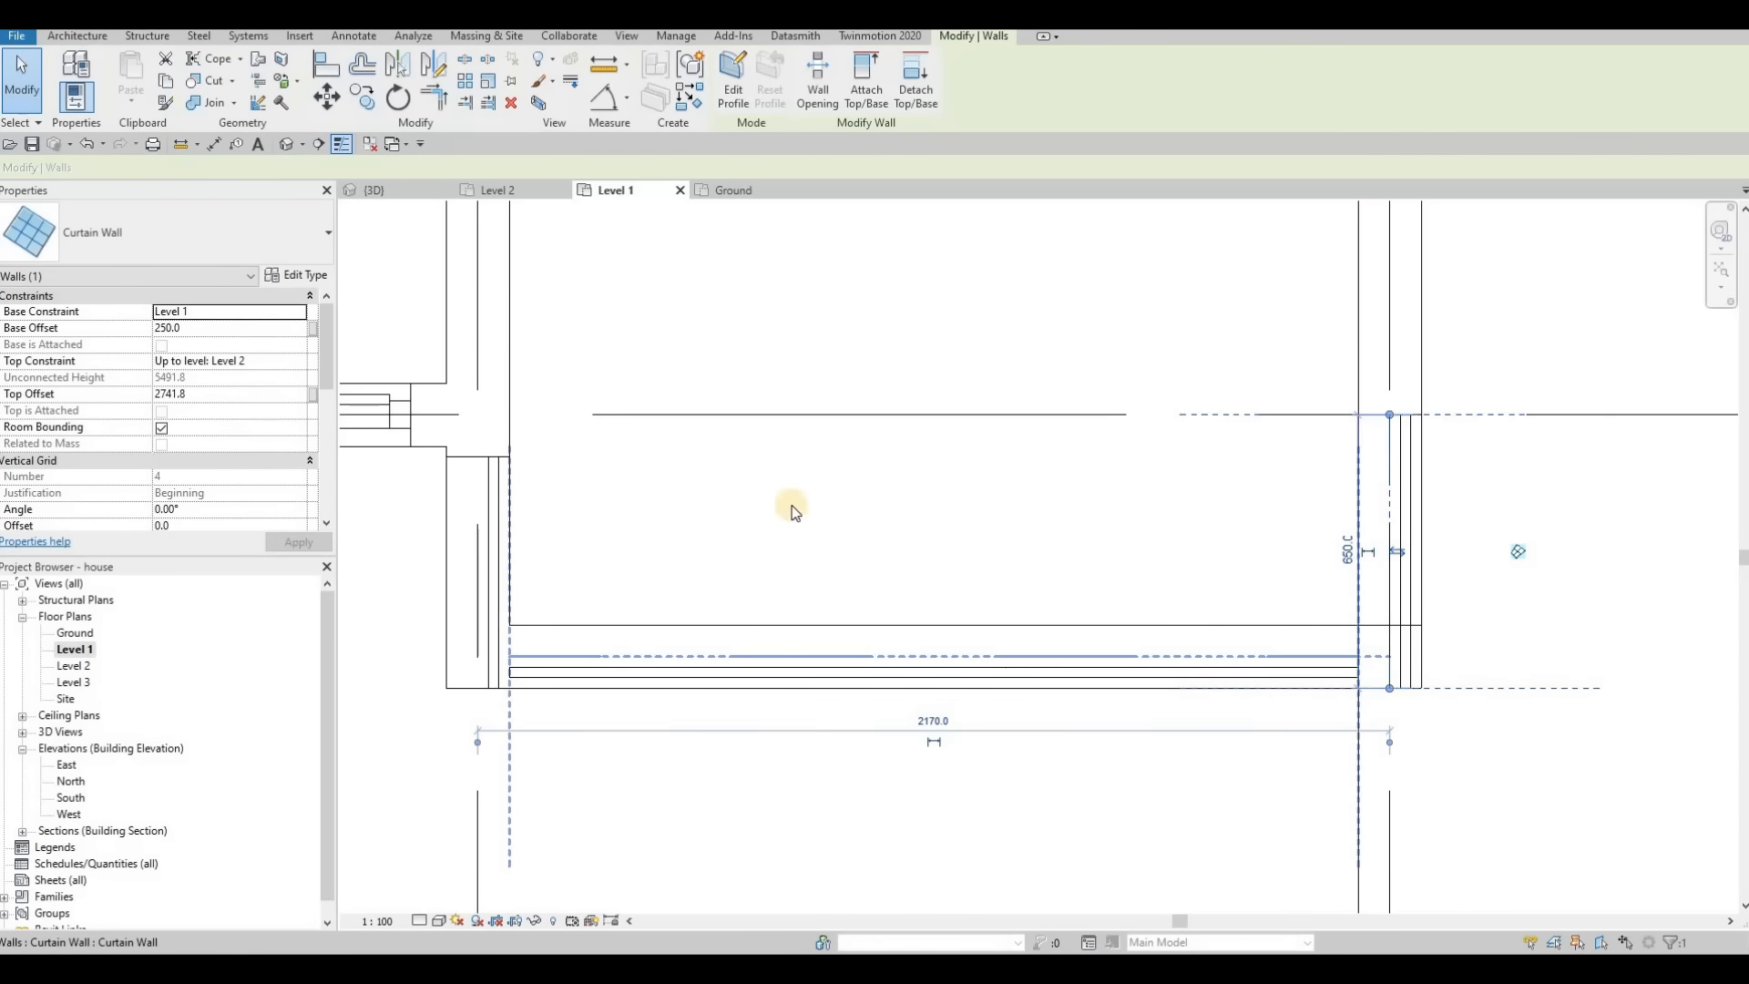
Step: Flip the west return curtain wall so its glazing faces outward
key(Escape)
middle_drag(496, 537, 701, 481)
click(691, 515)
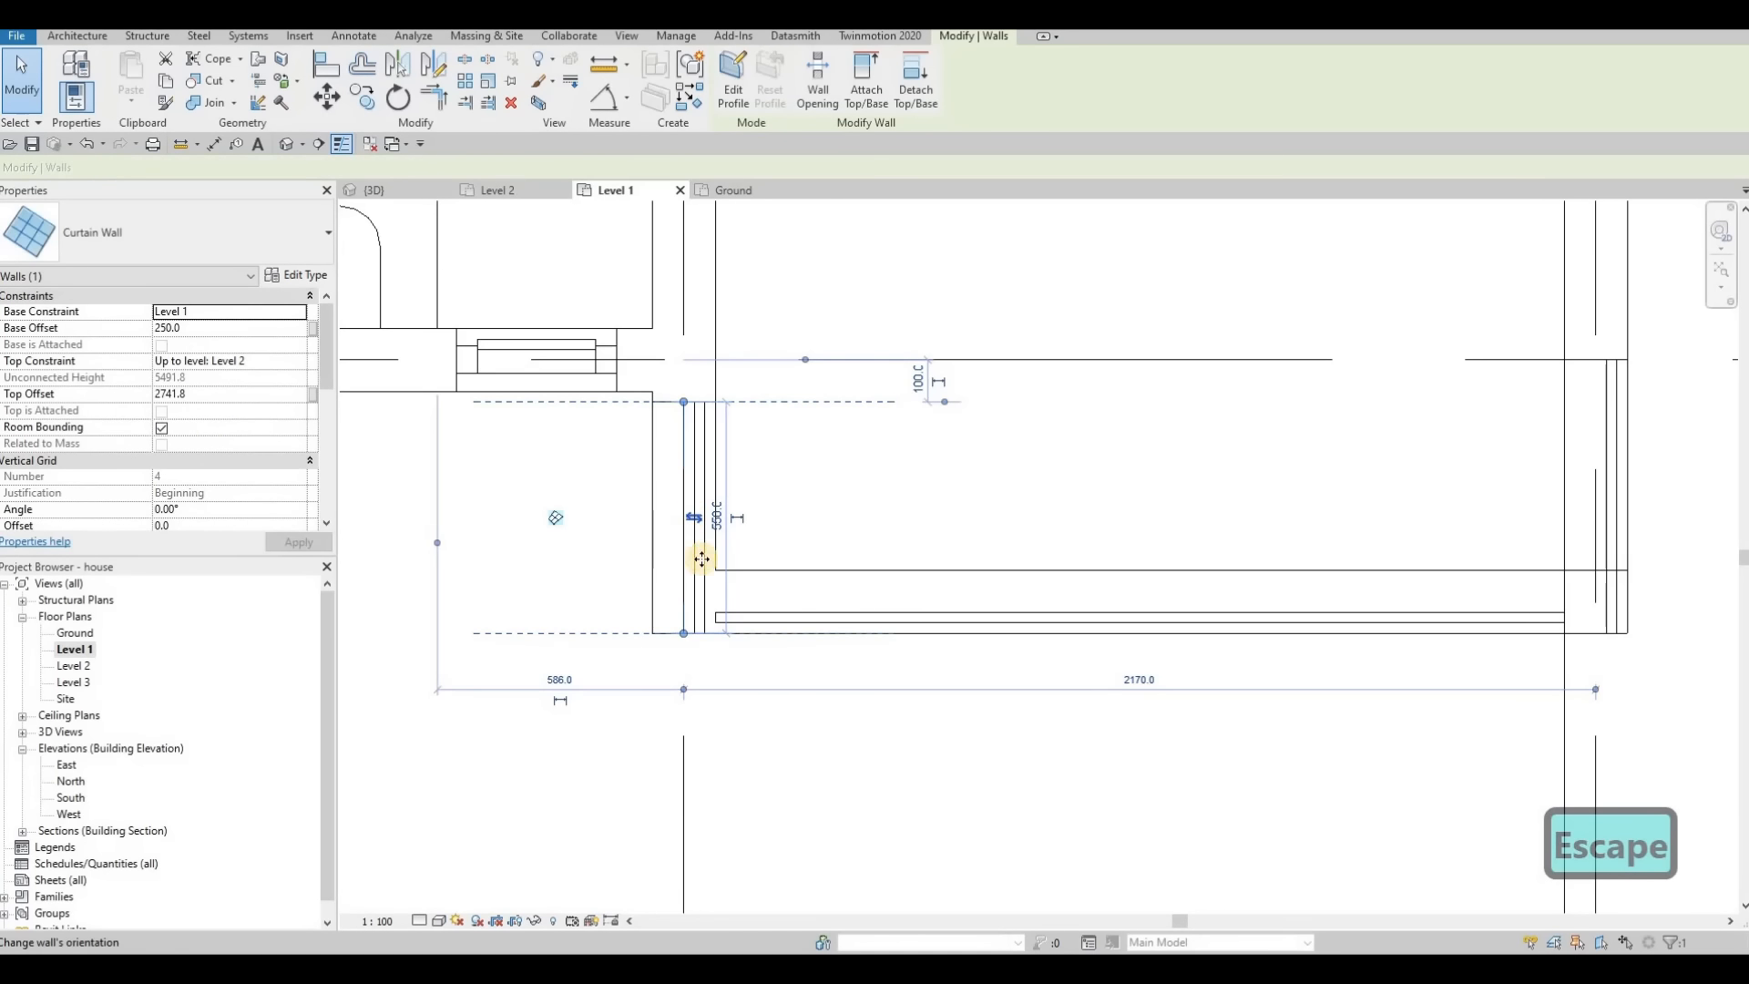
key(Escape)
Step: Extend both ends of the front curtain wall to meet the west and east return curtain walls
click(894, 624)
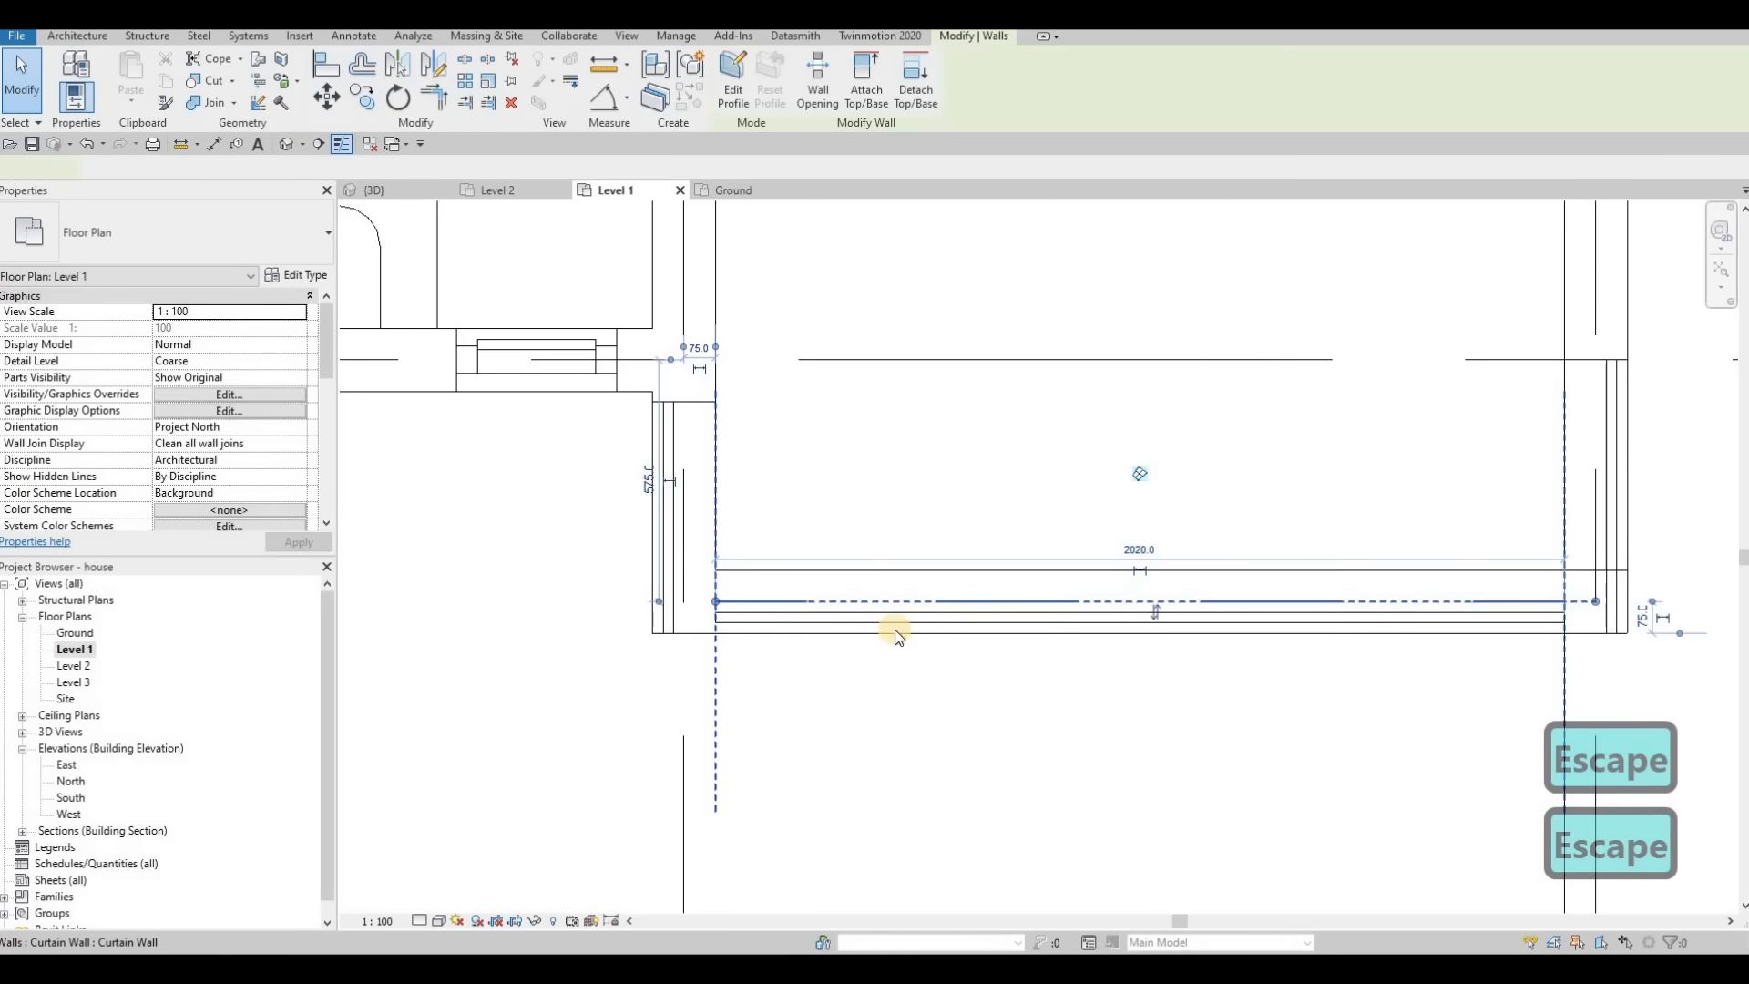
click(894, 625)
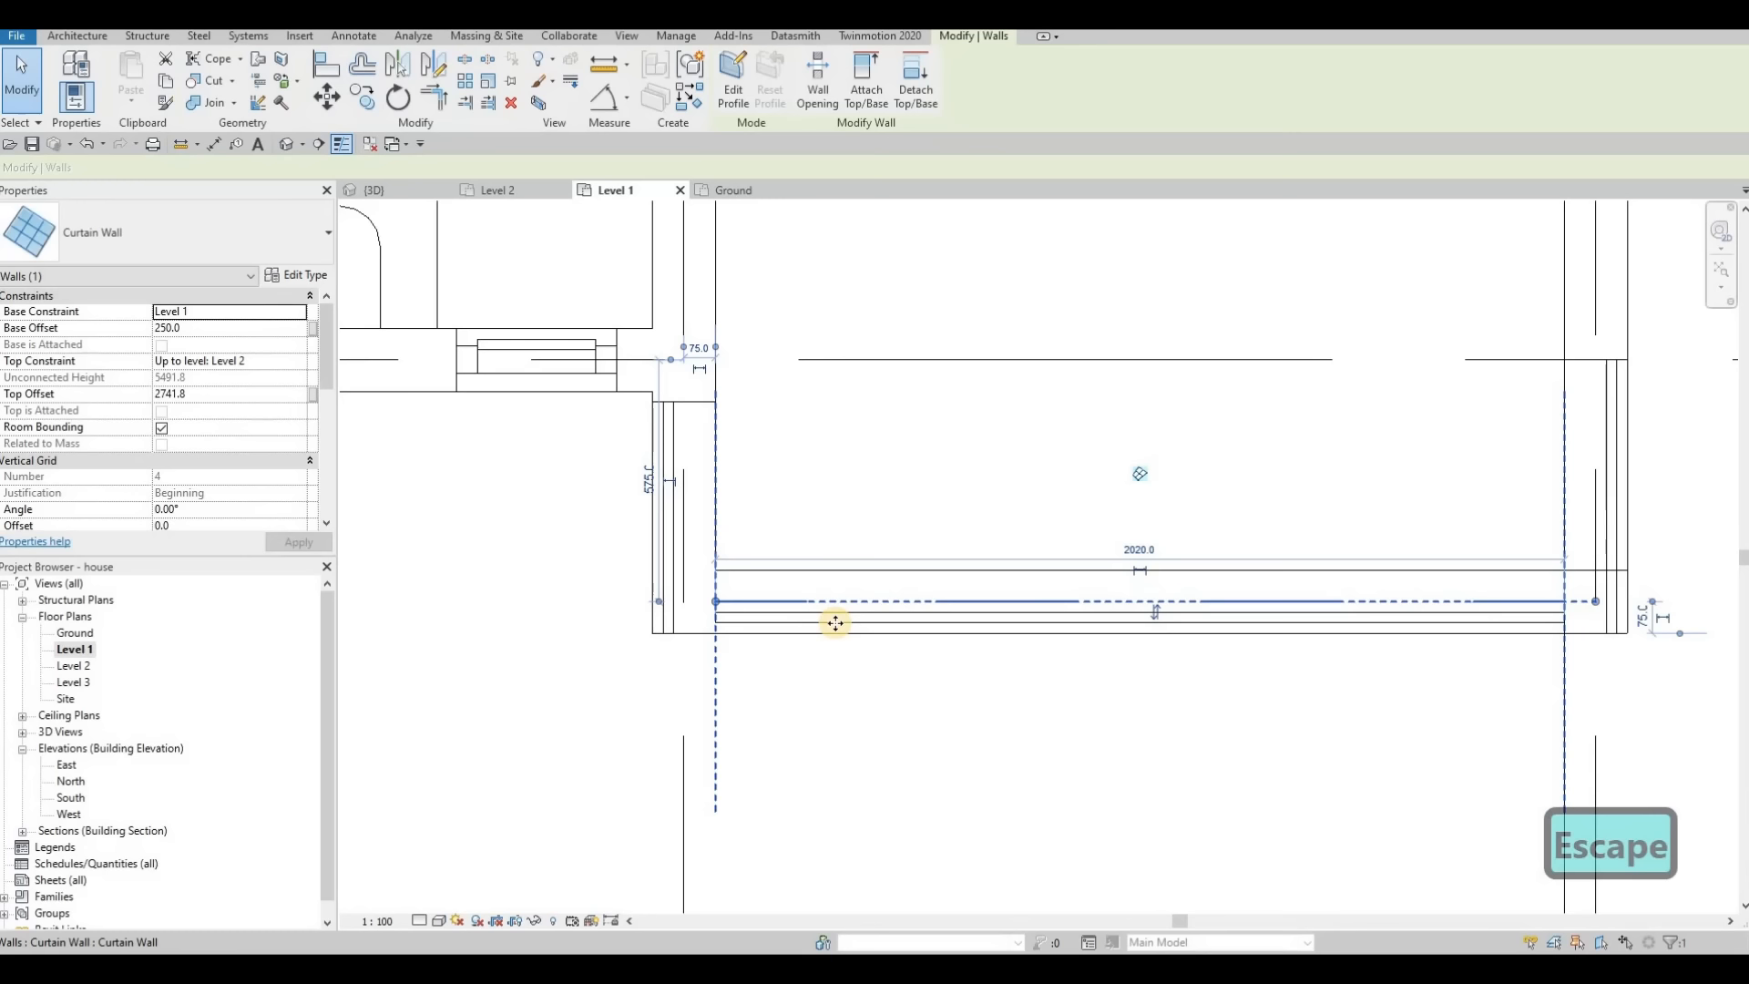
drag(716, 601, 673, 601)
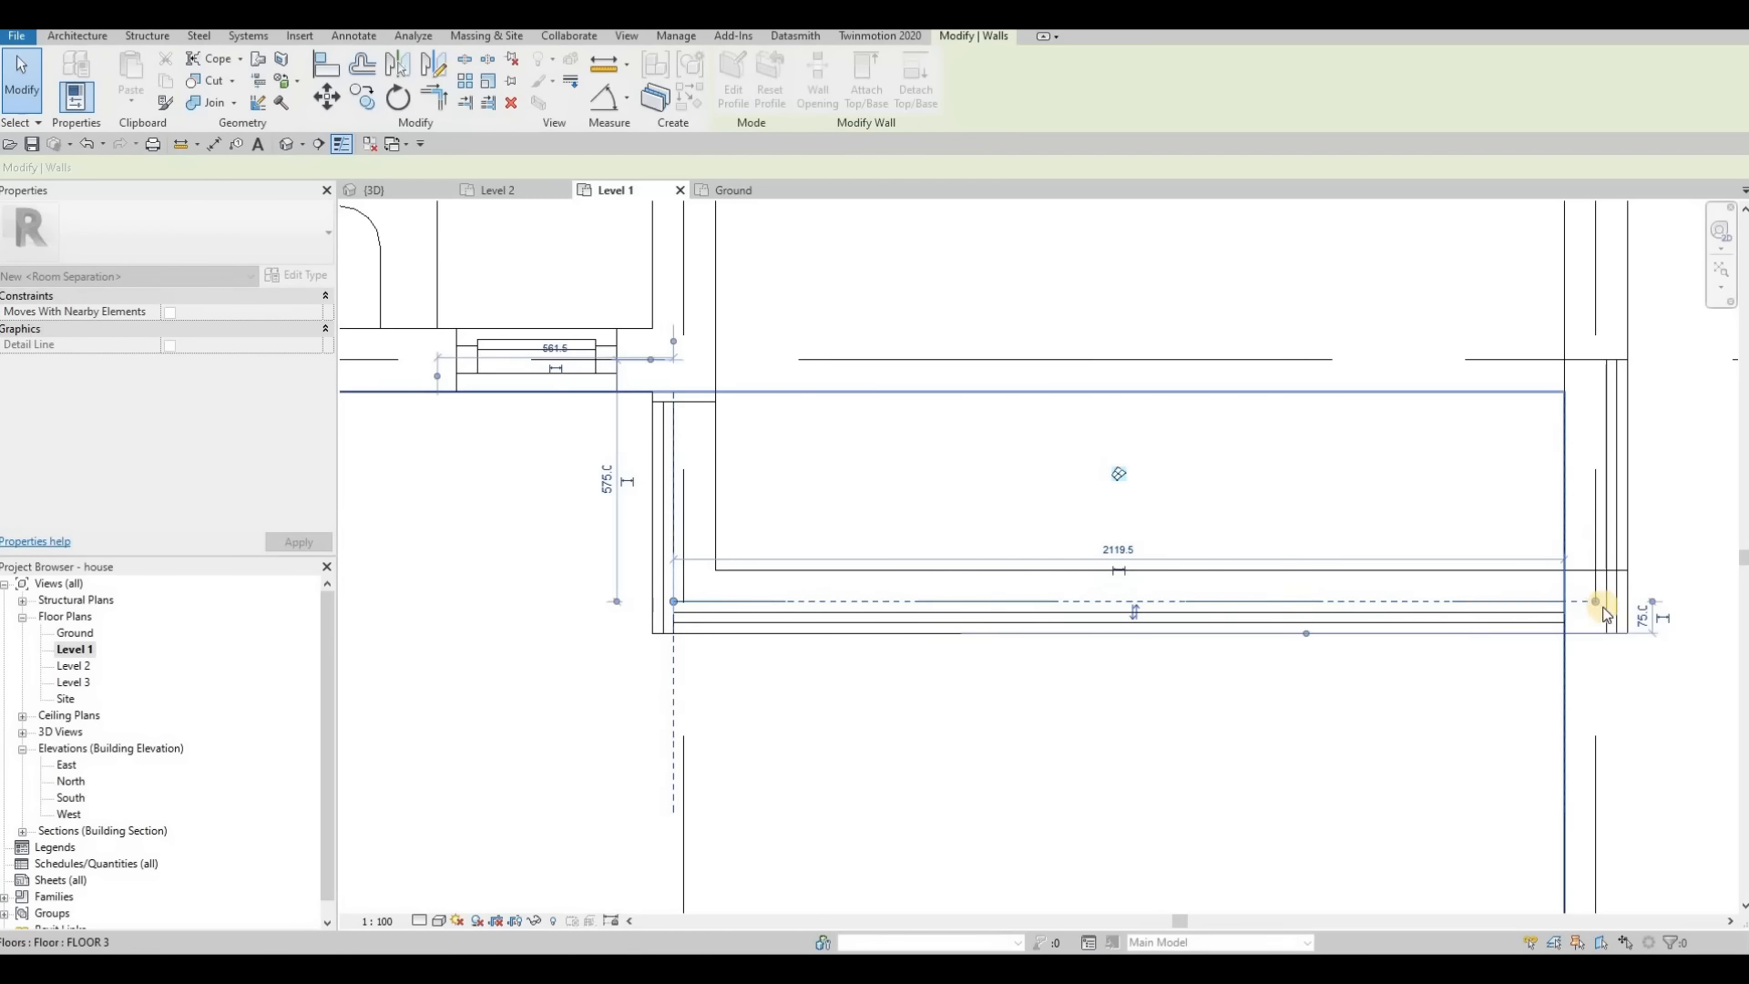
drag(1635, 602, 1537, 650)
key(Escape)
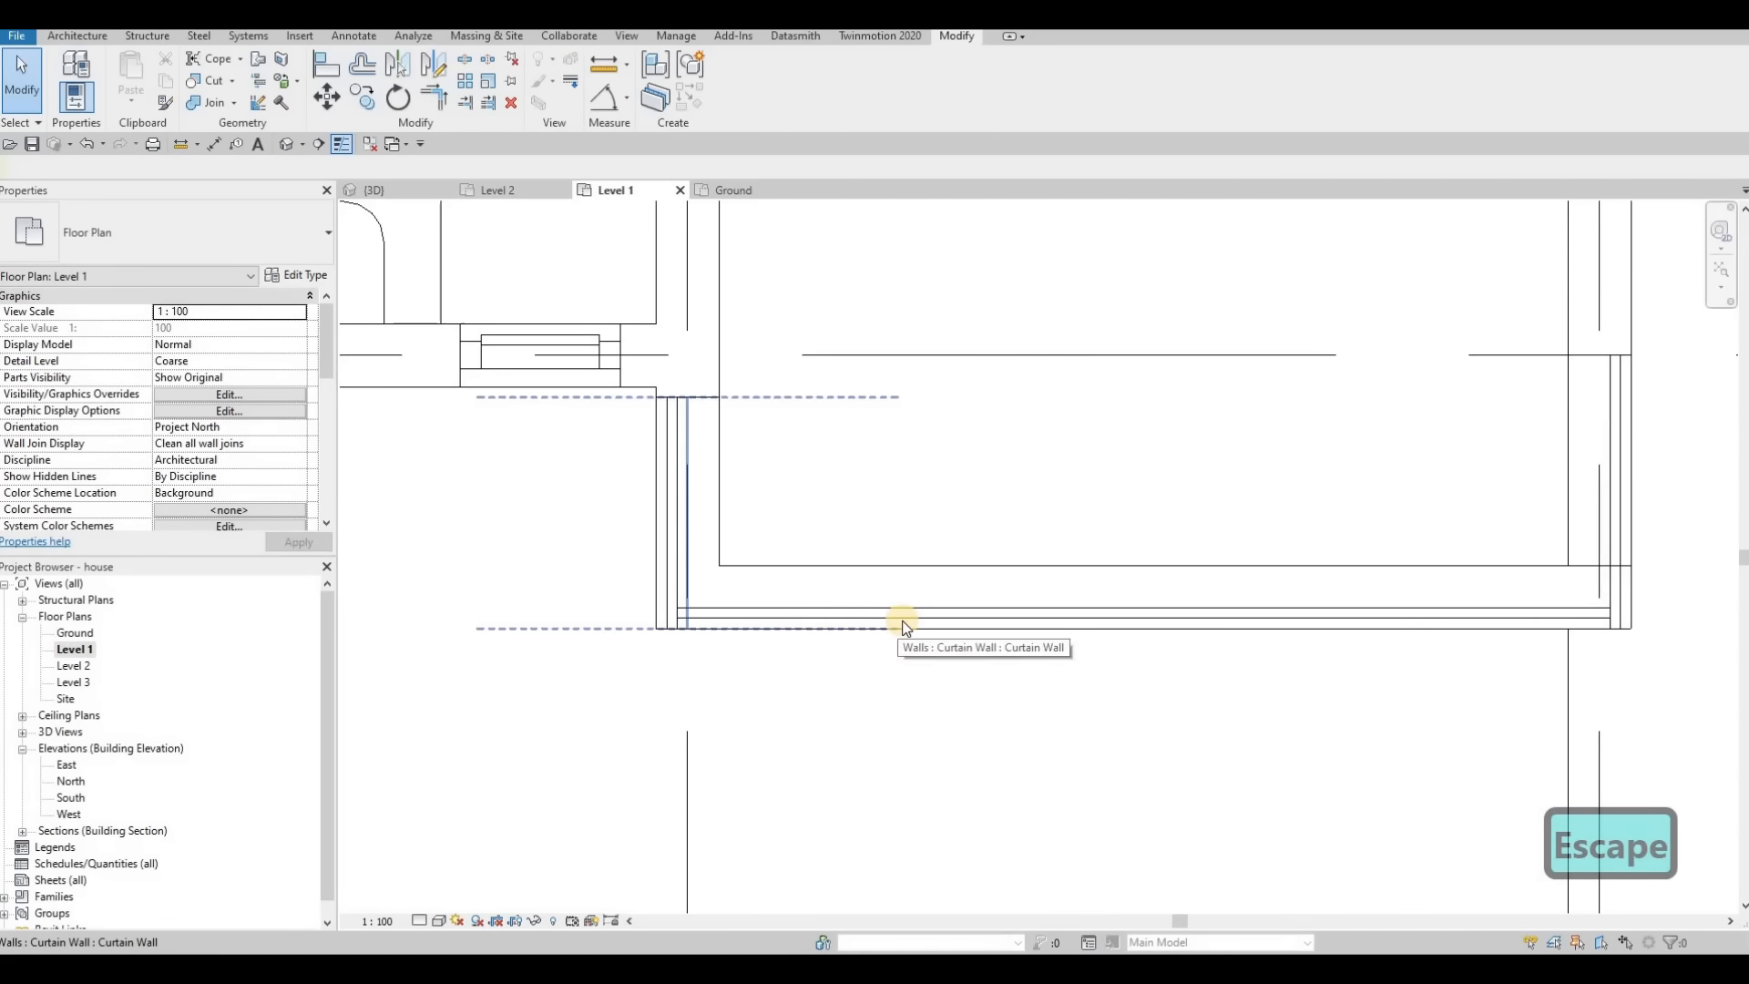
Step: Nudge the front curtain wall outward, close to the exterior wall's outer face
click(897, 620)
key(Down)
key(Down)
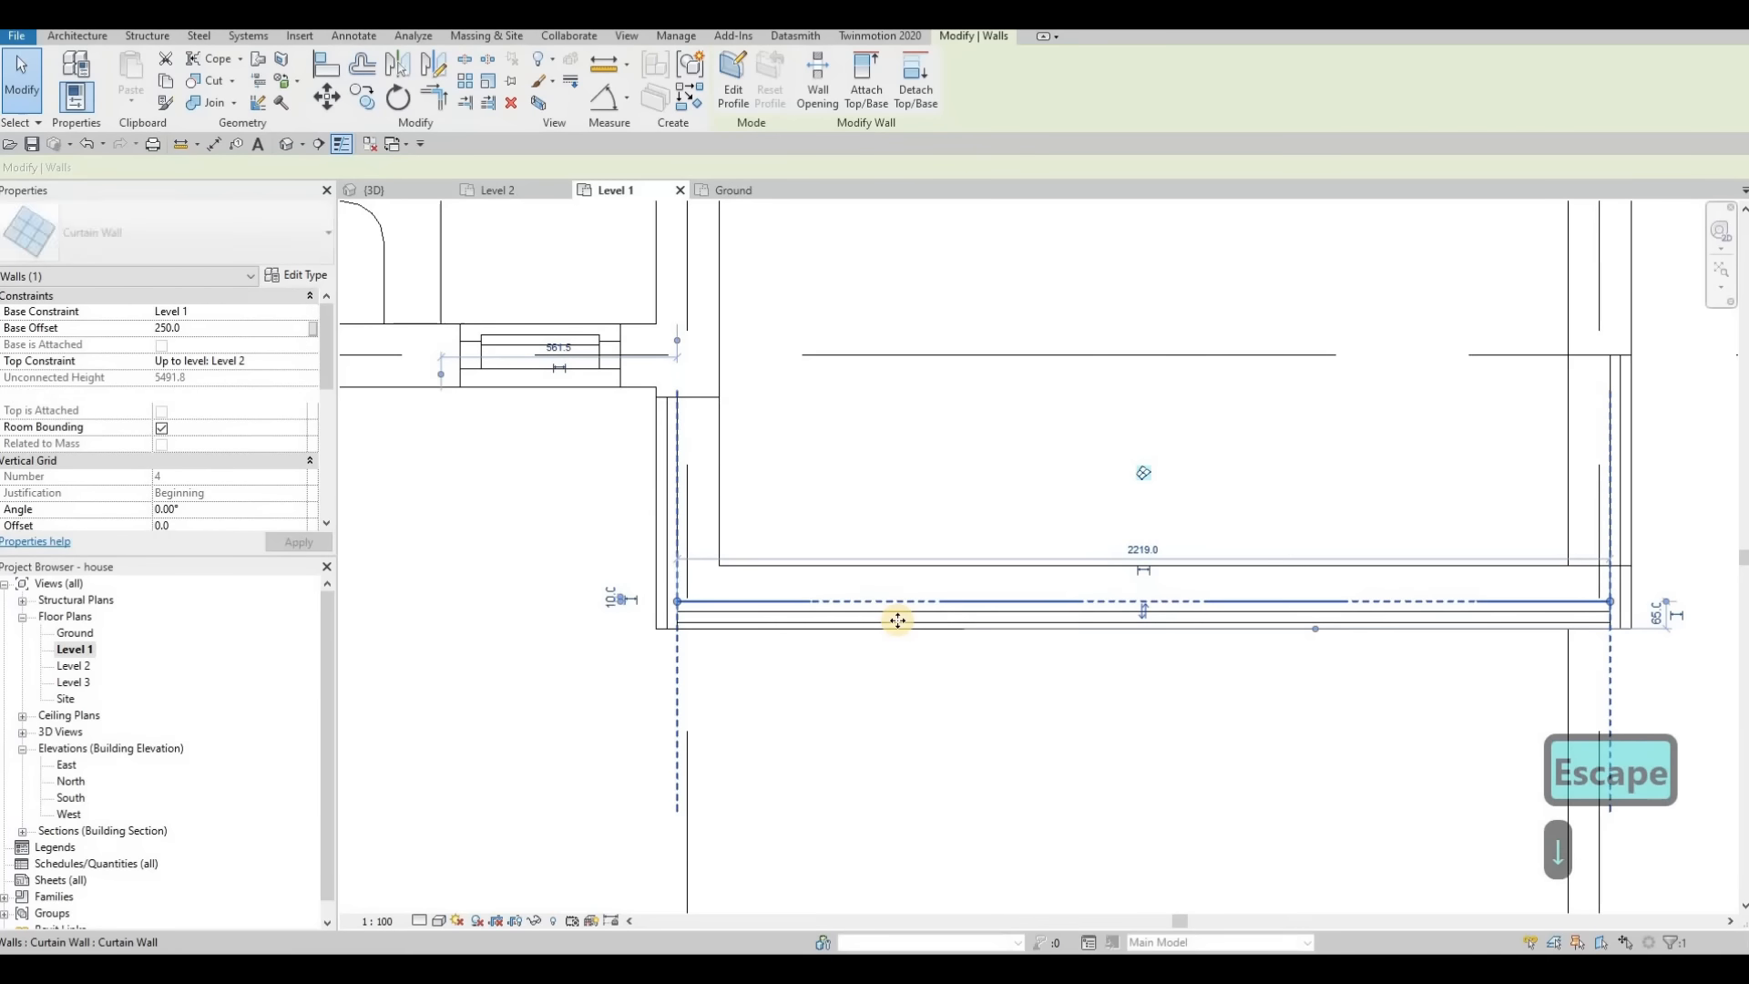
key(Down)
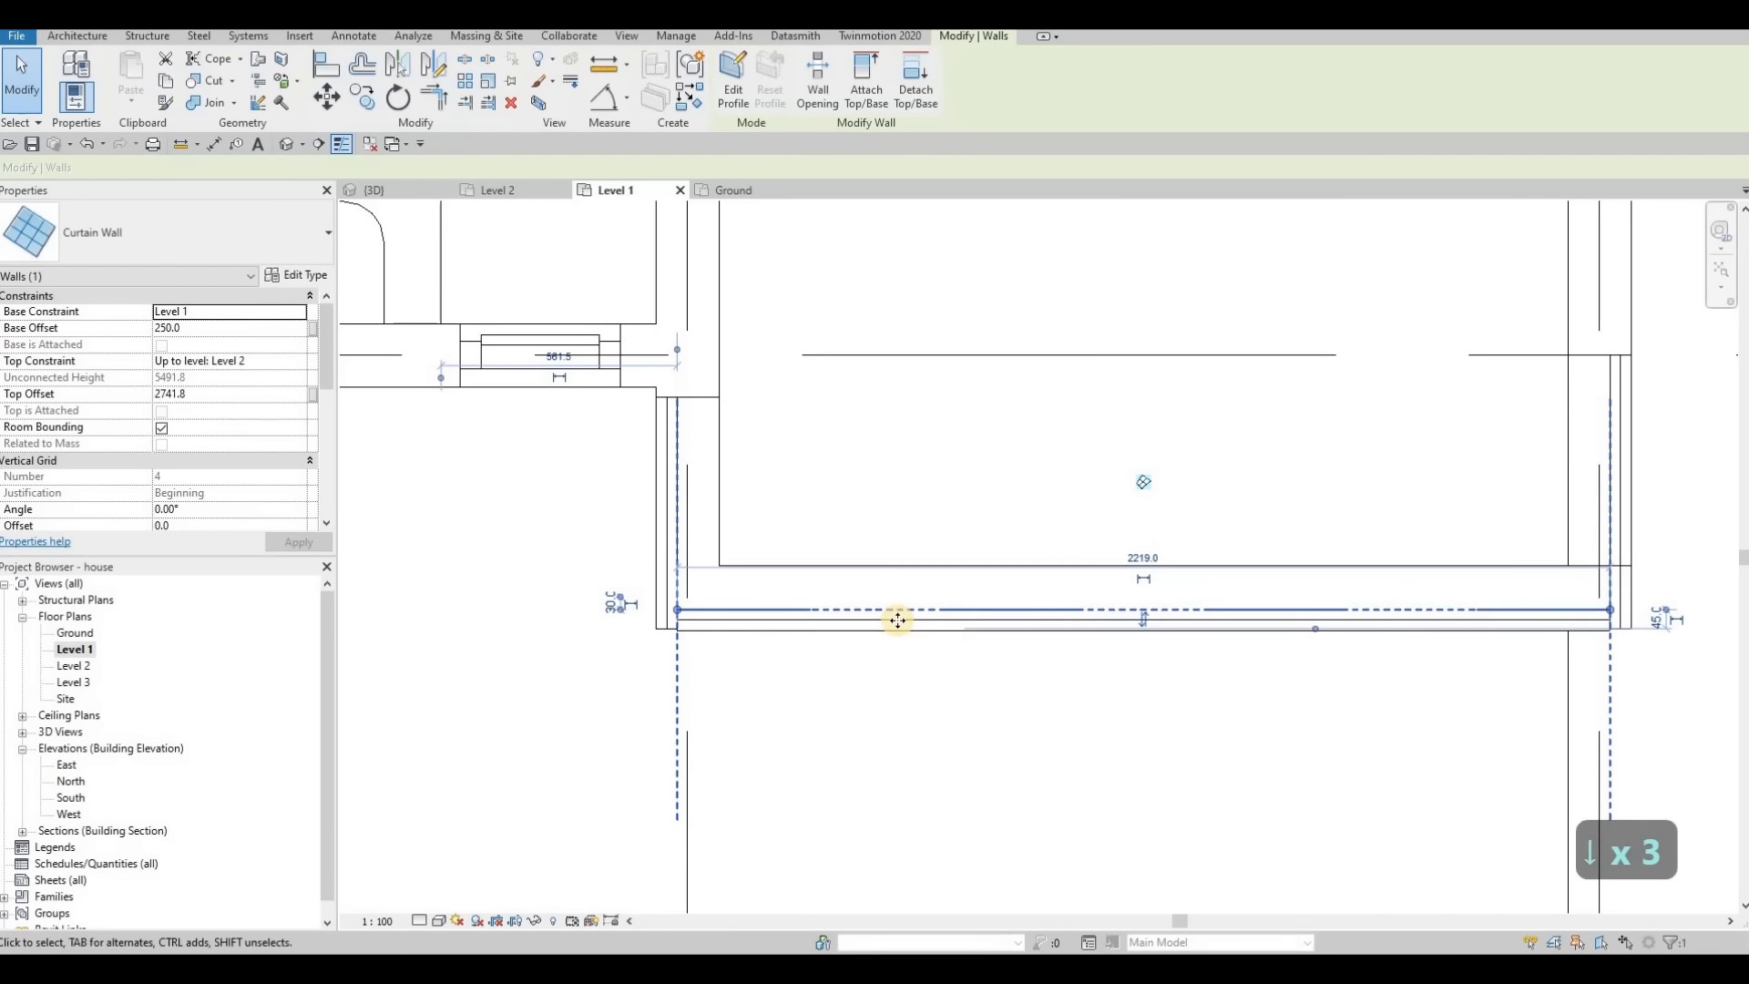
key(Up)
scroll(625, 652, up, 3)
key(Escape)
key(Escape)
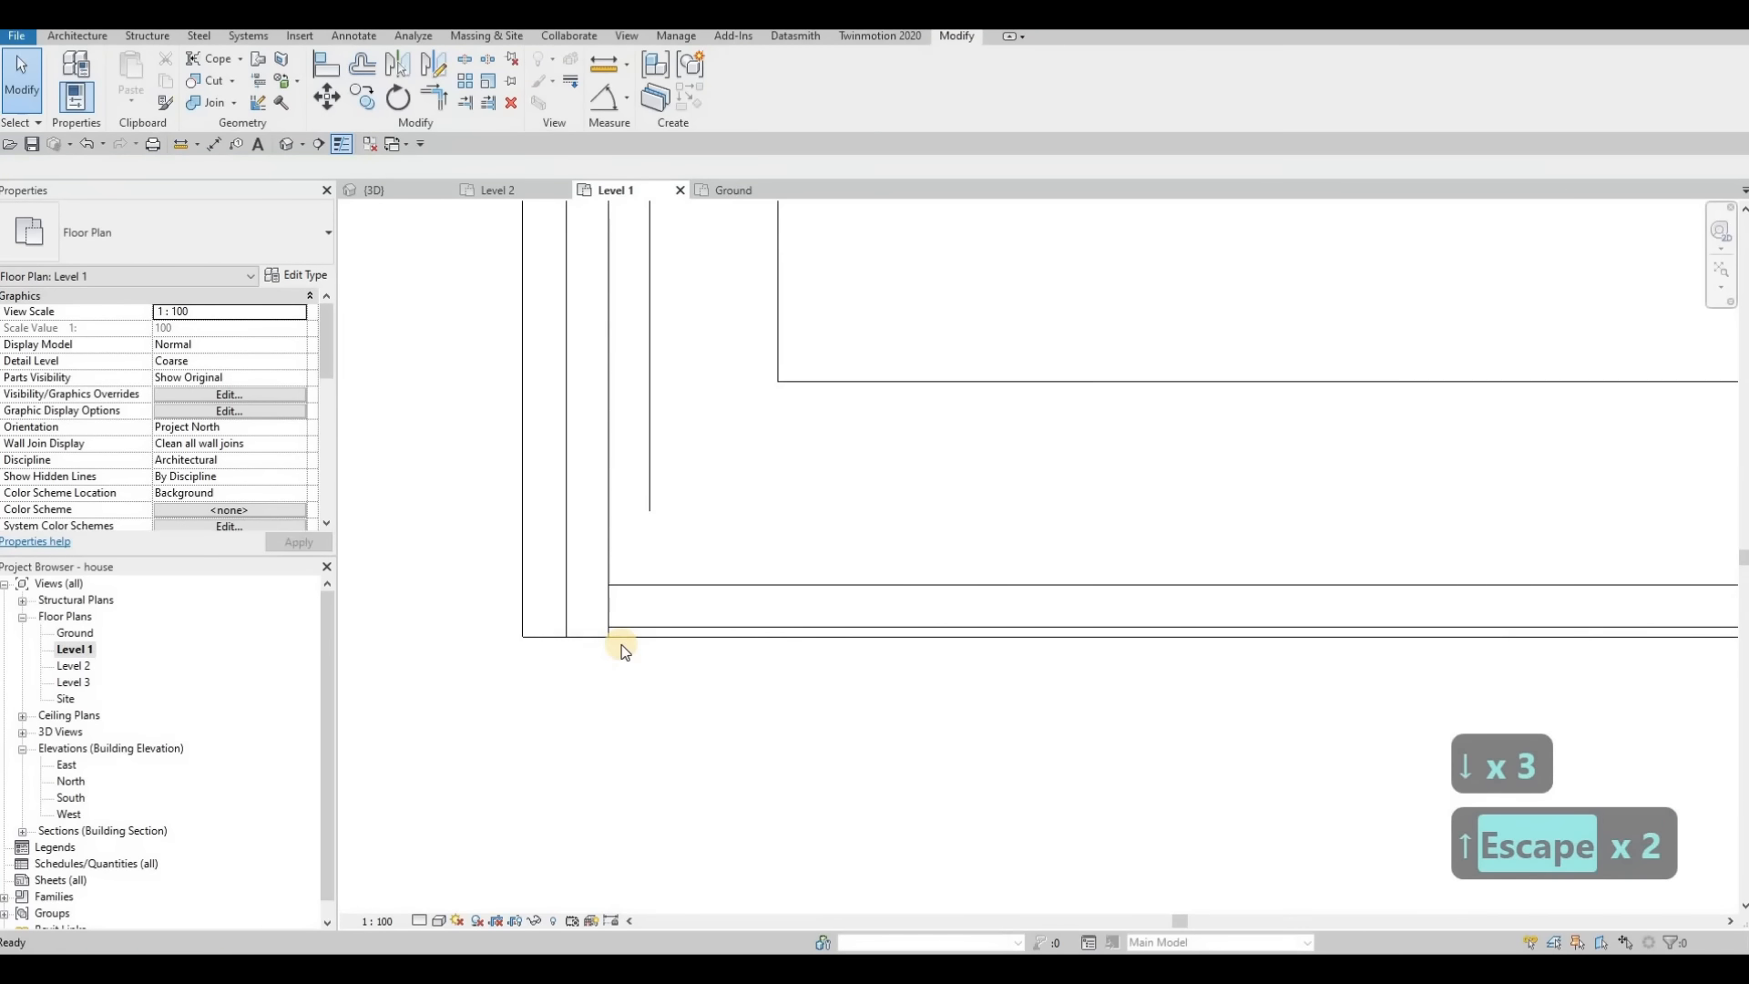
key(a)
key(l)
click(647, 633)
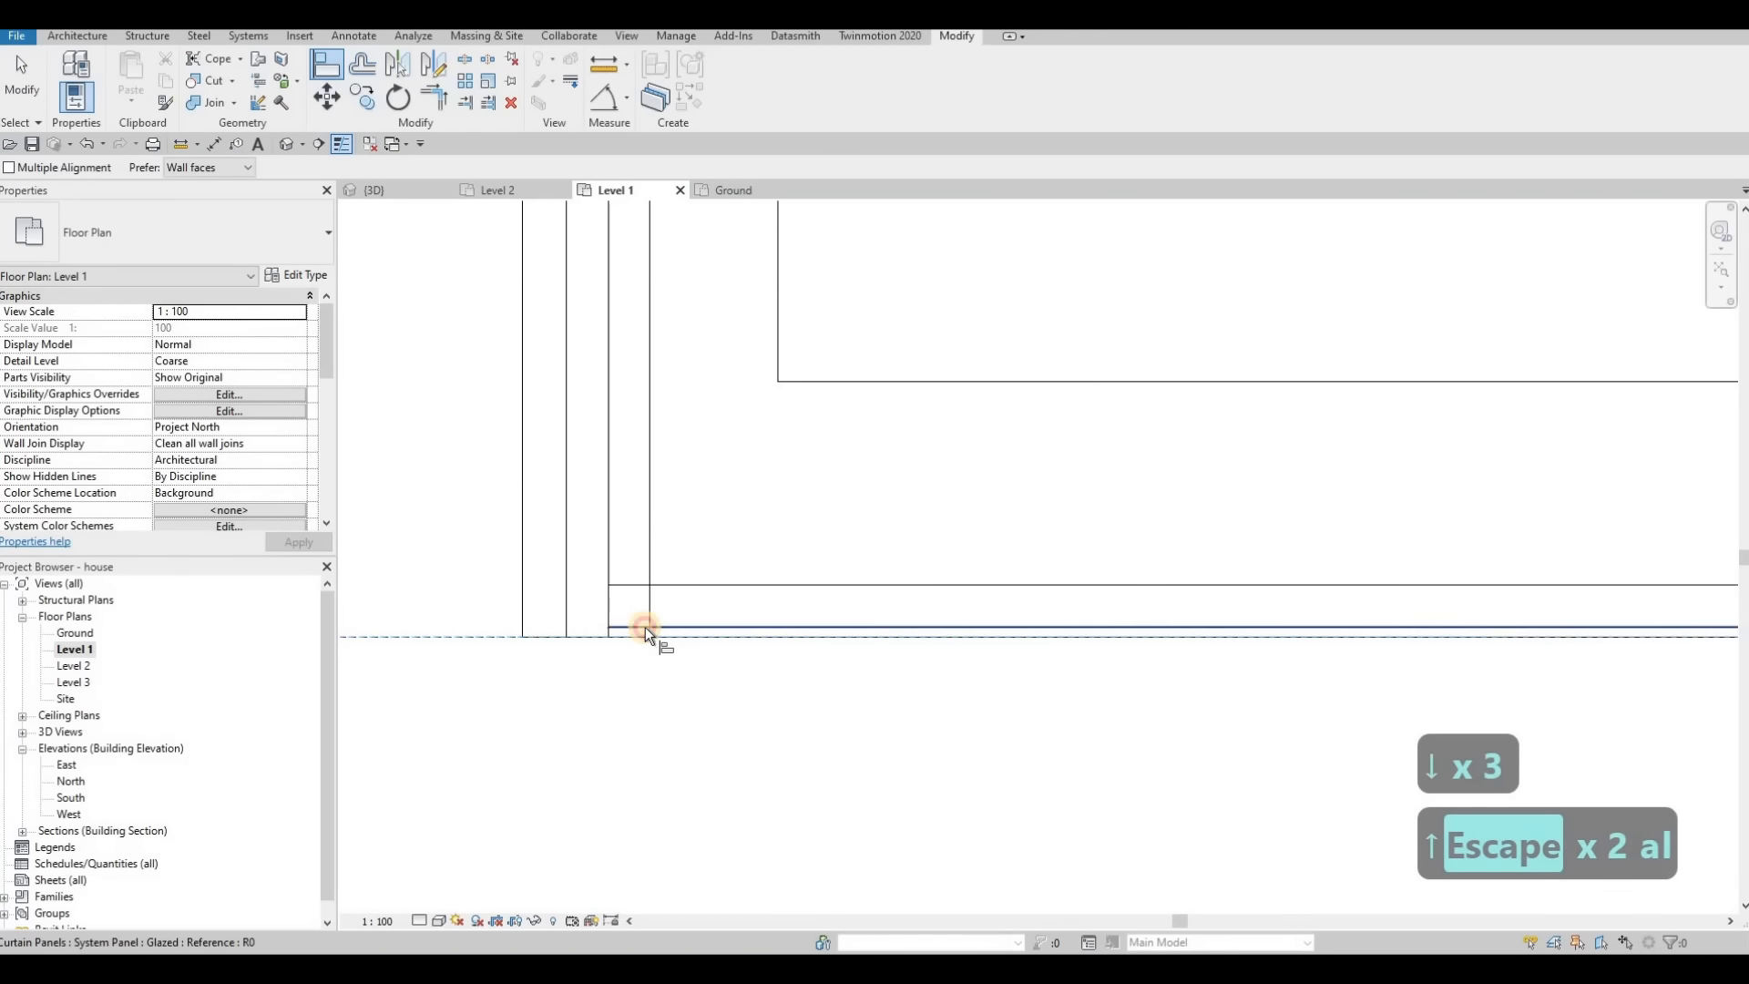
key(Escape)
key(Escape)
Step: Nudge the front curtain wall outward in fine increments until its glazing is flush with the exterior wall's outer face
scroll(697, 628, up, 2)
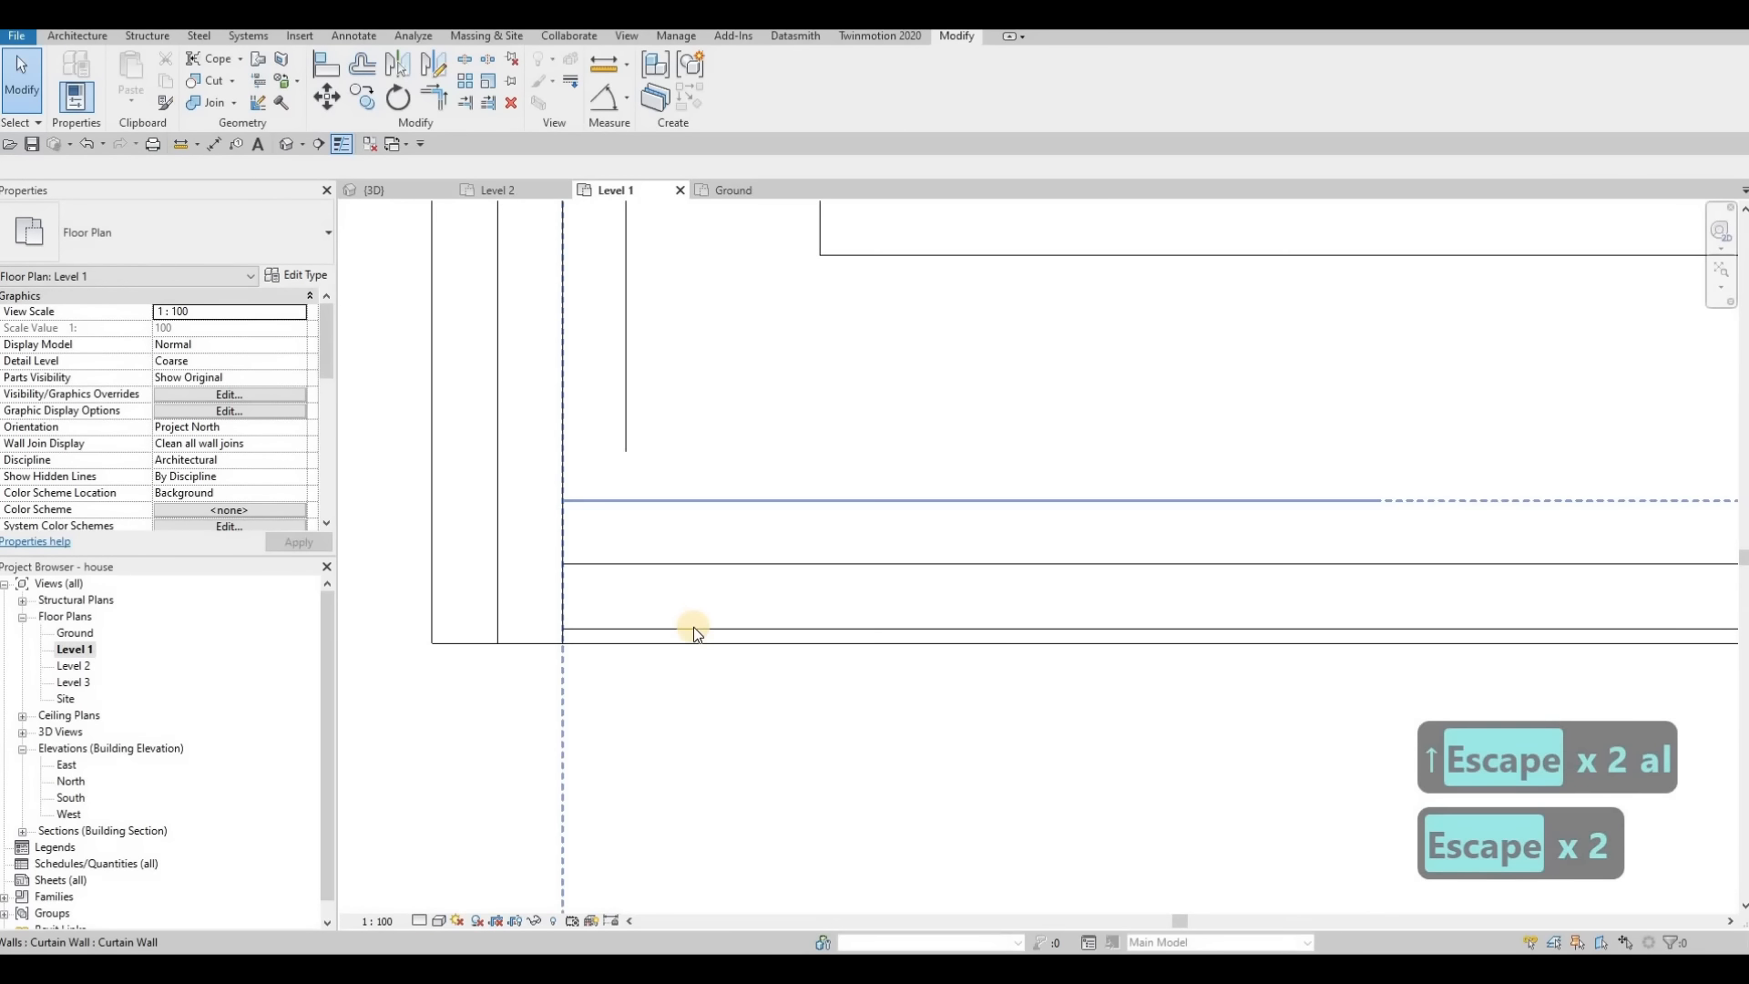
click(686, 631)
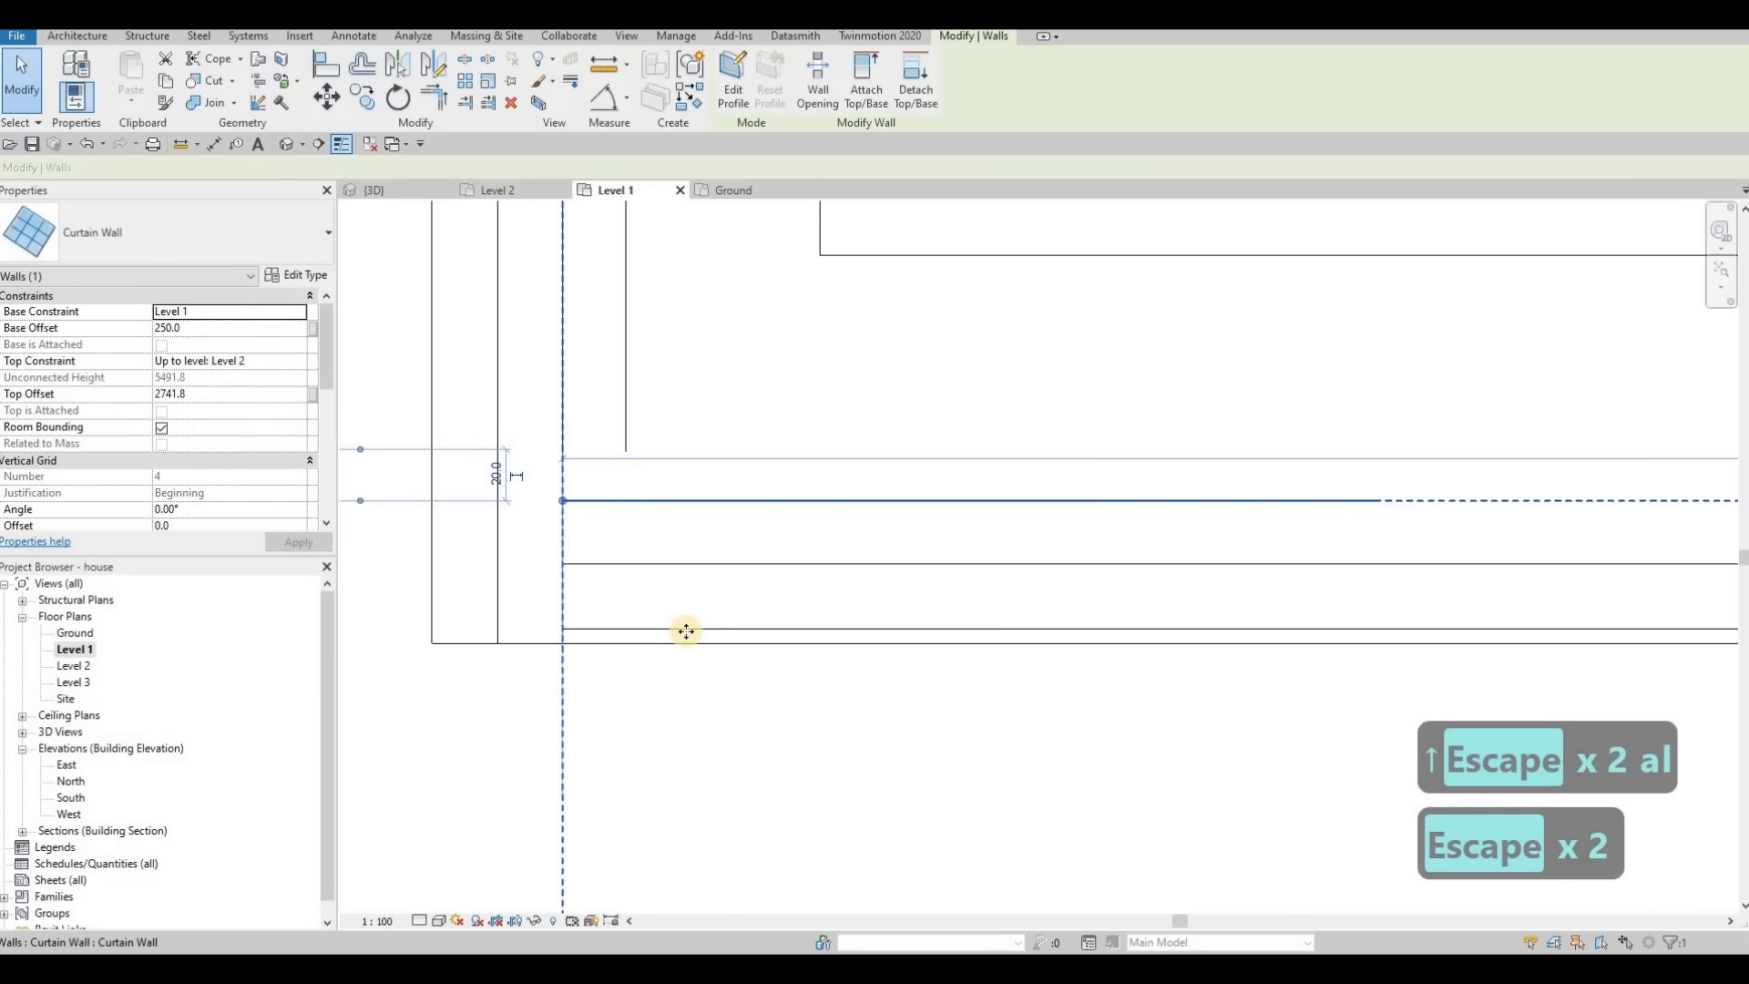
key(Down)
key(Down)
key(Down)
key(Down)
key(Down)
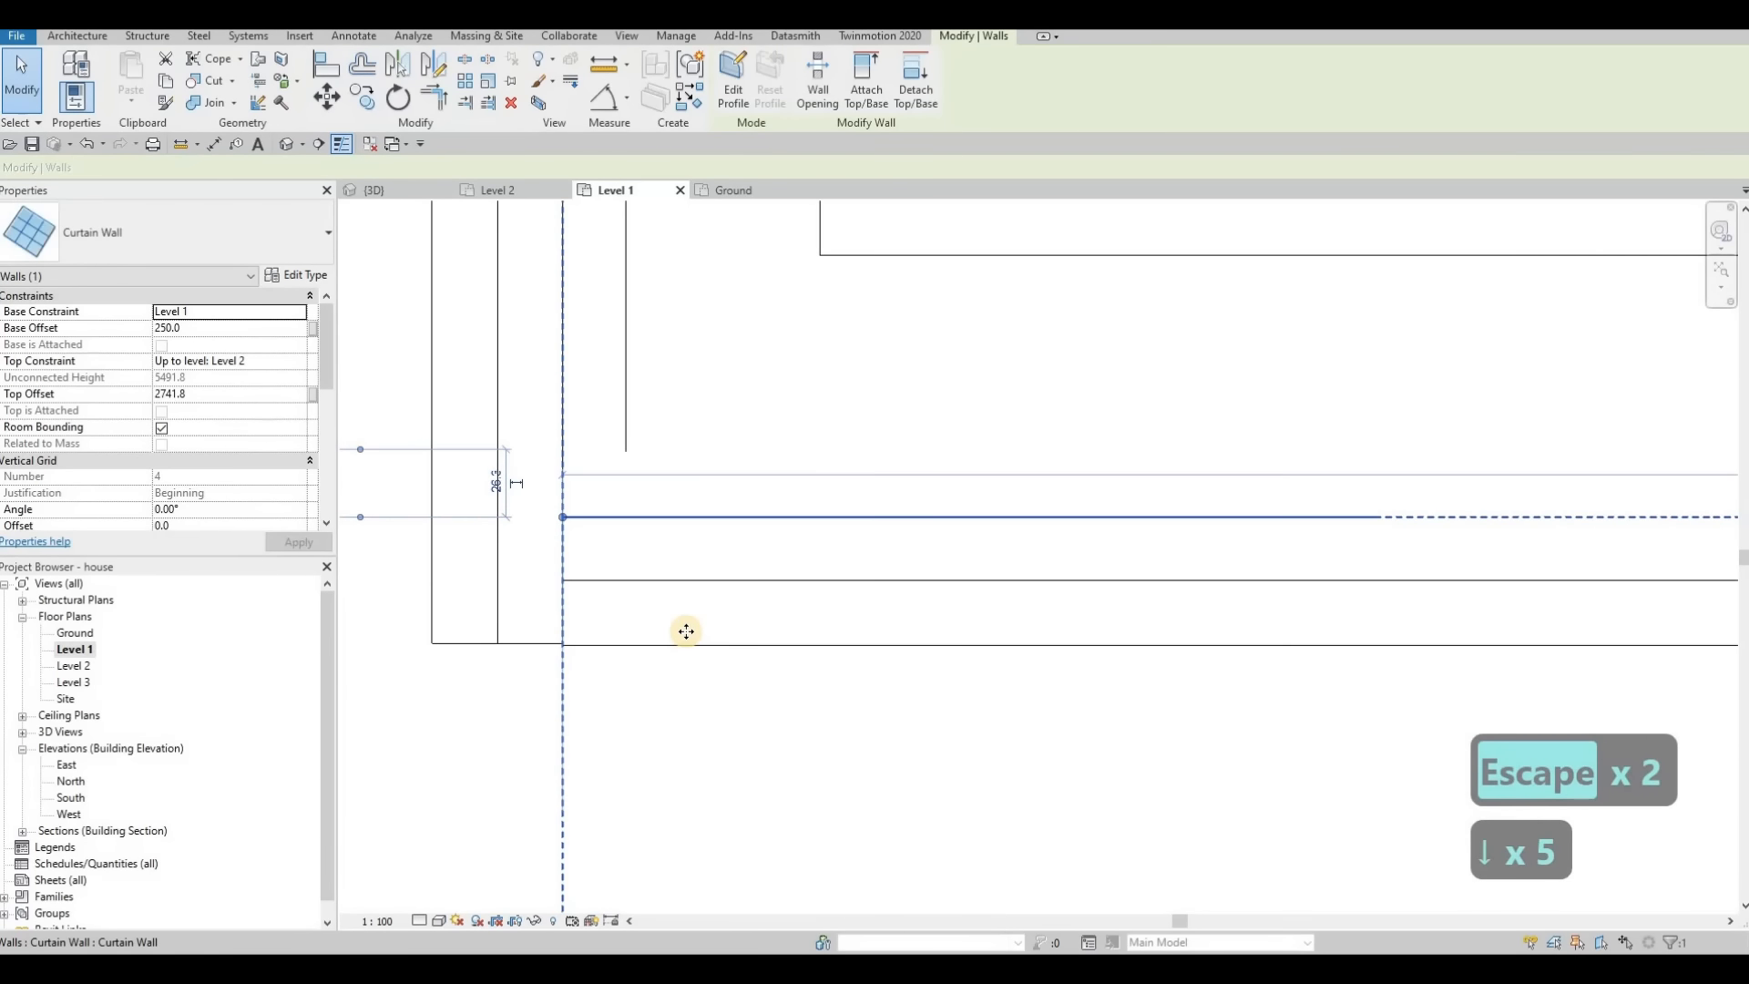
key(Escape)
key(Escape)
Step: Examine the front glazing corner in the 3D view and select the exterior wall projecting through it
click(373, 190)
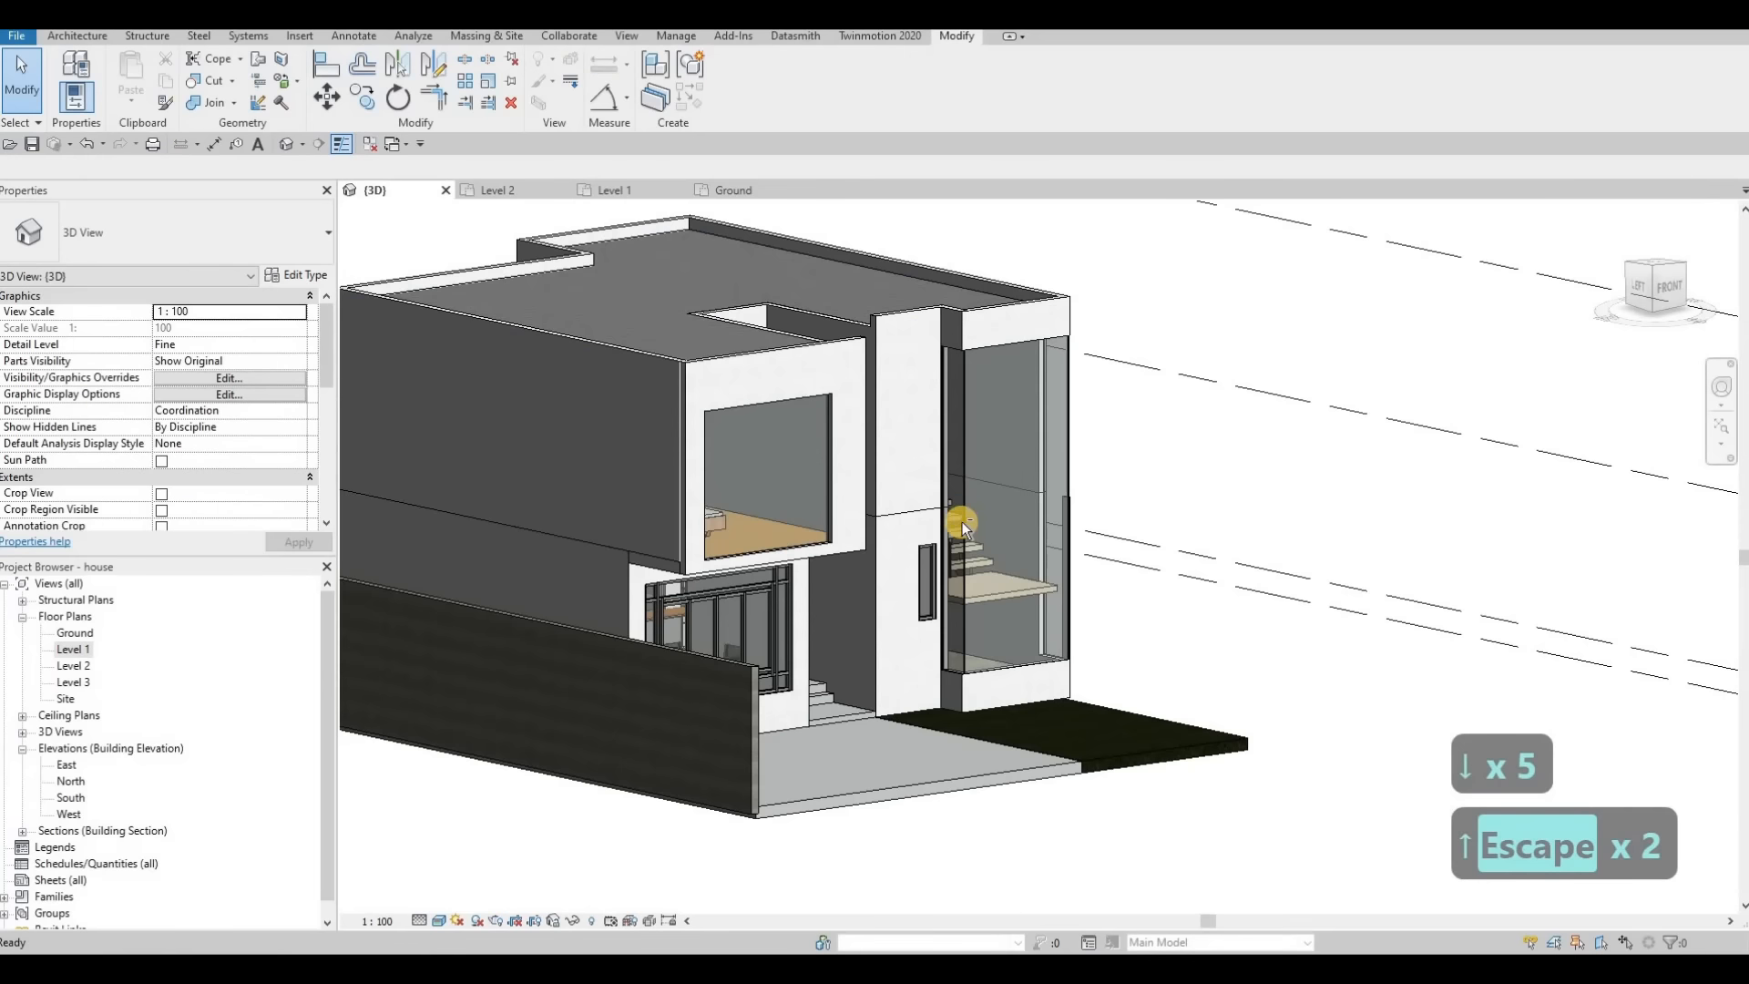
shift+middle_drag(687, 577, 1051, 581)
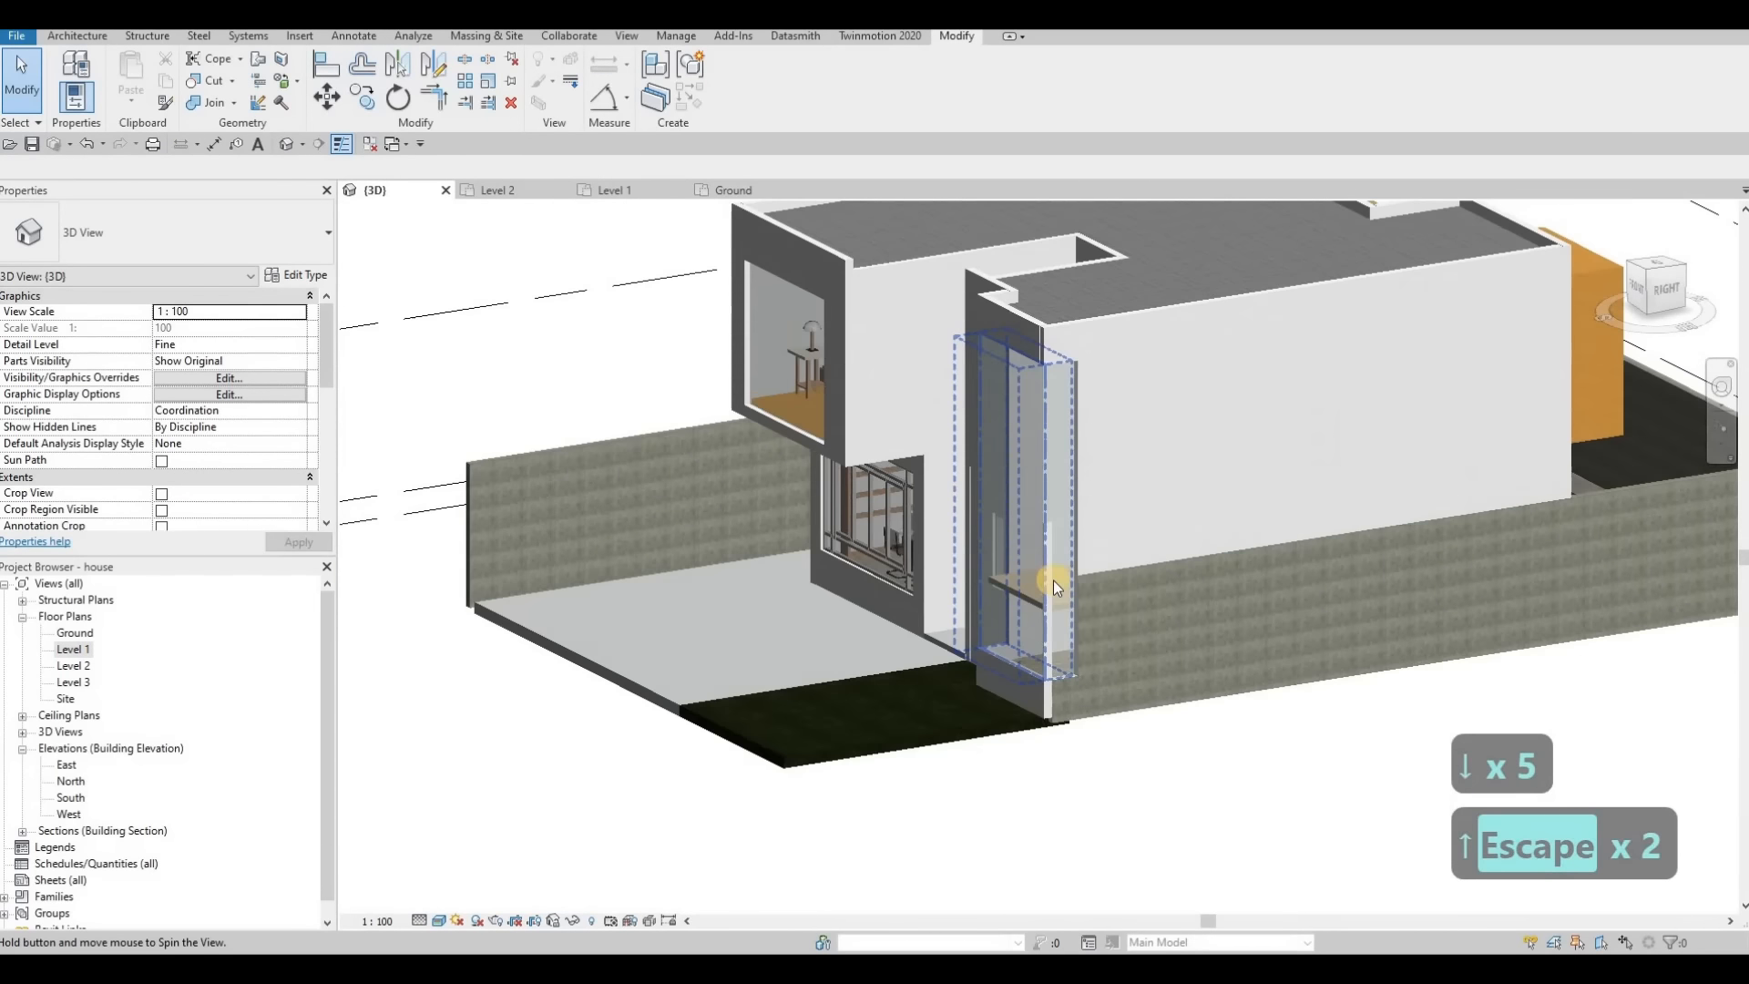
scroll(1110, 595, up, 2)
click(1106, 597)
key(Escape)
scroll(1087, 729, up, 2)
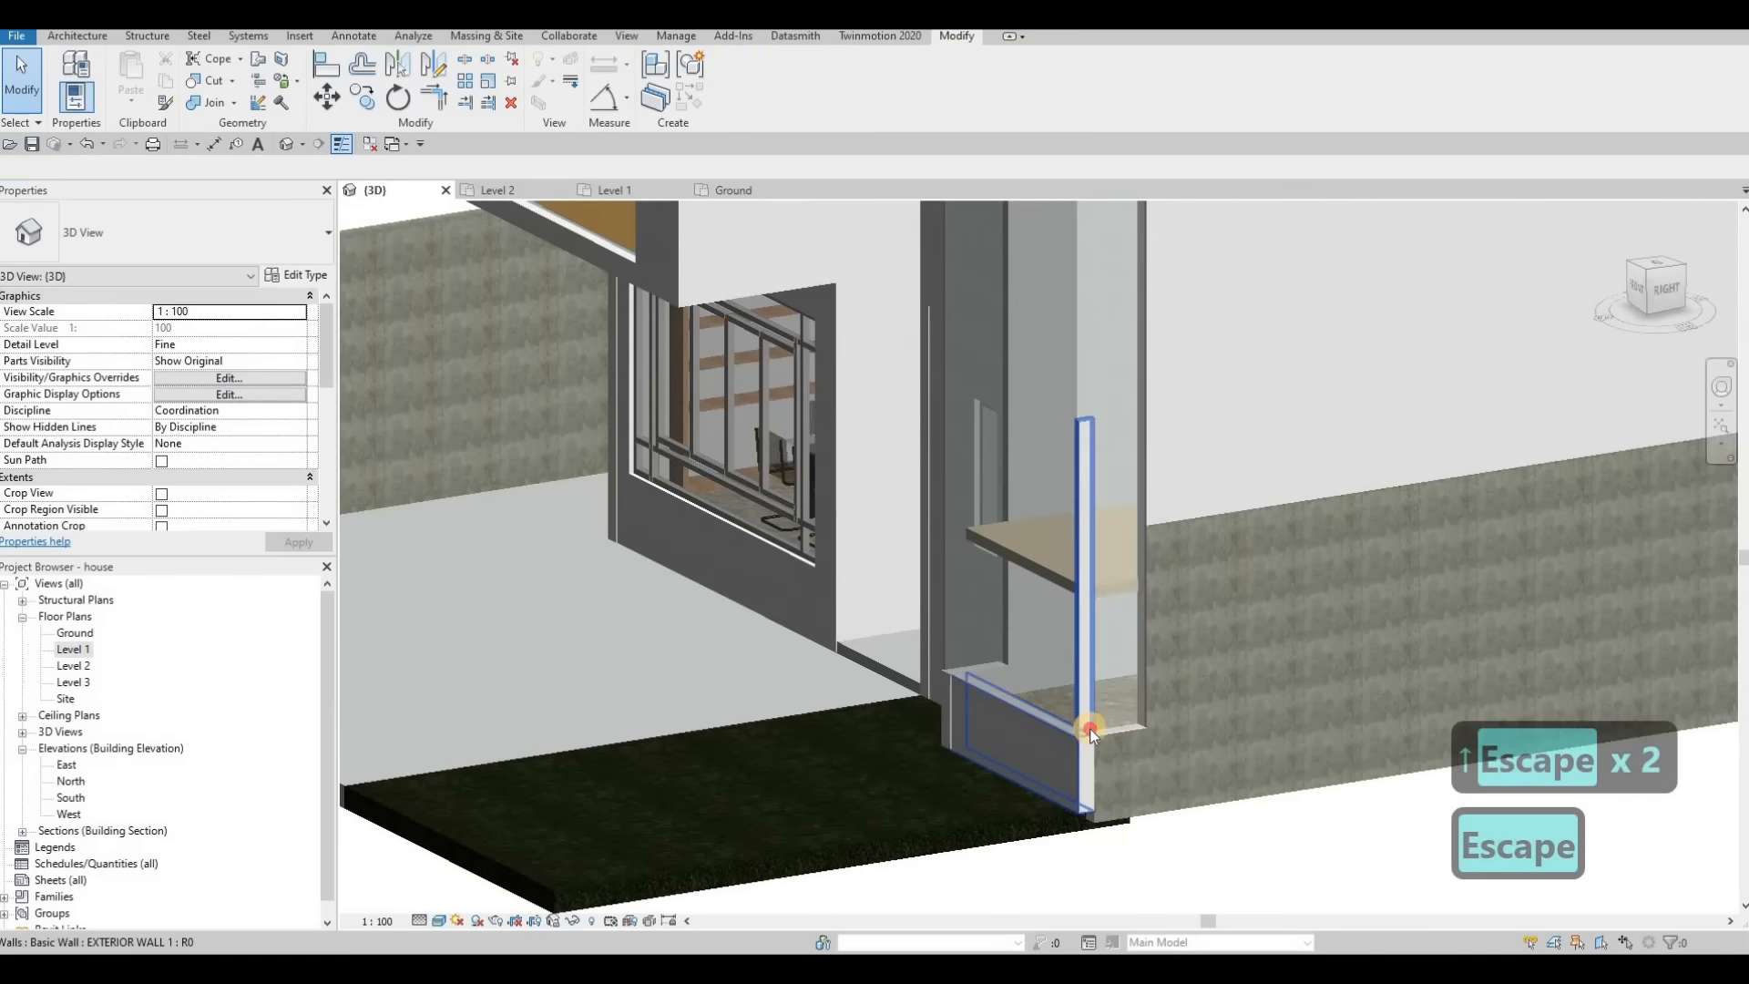
click(1098, 566)
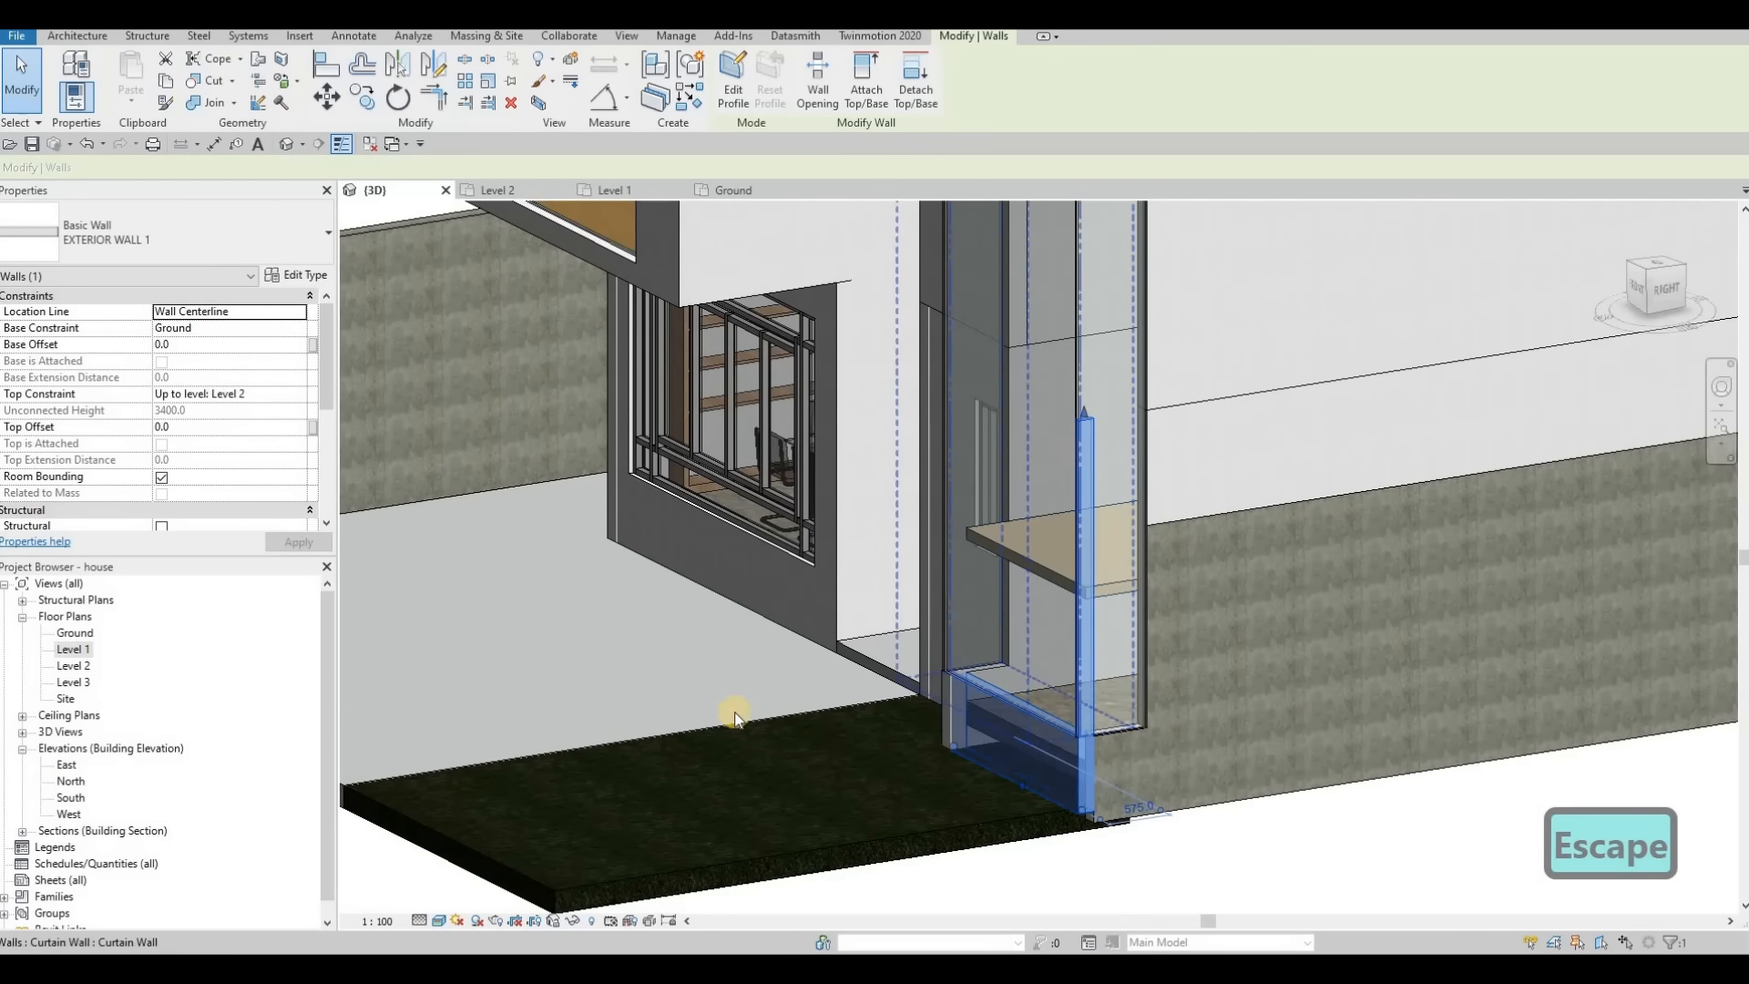
Step: In the Level 1 floor plan, nudge the east return curtain wall outward to the exterior wall's outer face
double_click(69, 656)
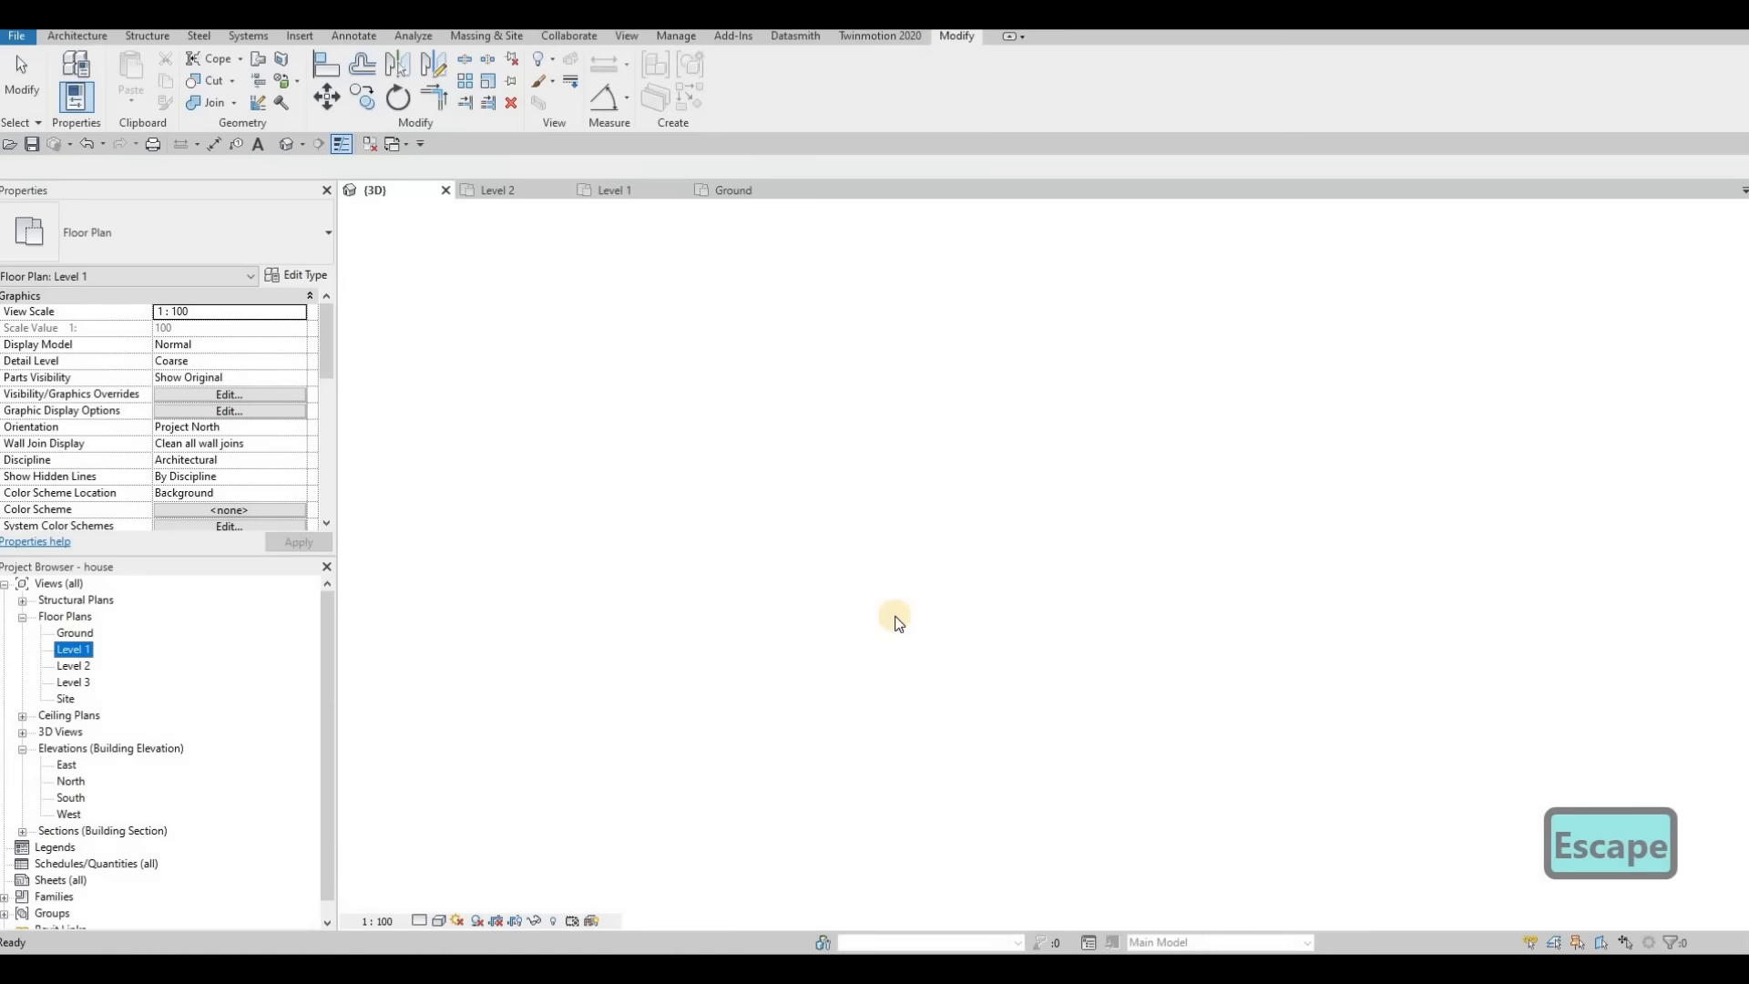
scroll(798, 583, down, 4)
middle_drag(536, 604, 577, 601)
scroll(580, 601, down, 1)
middle_drag(1166, 574, 698, 527)
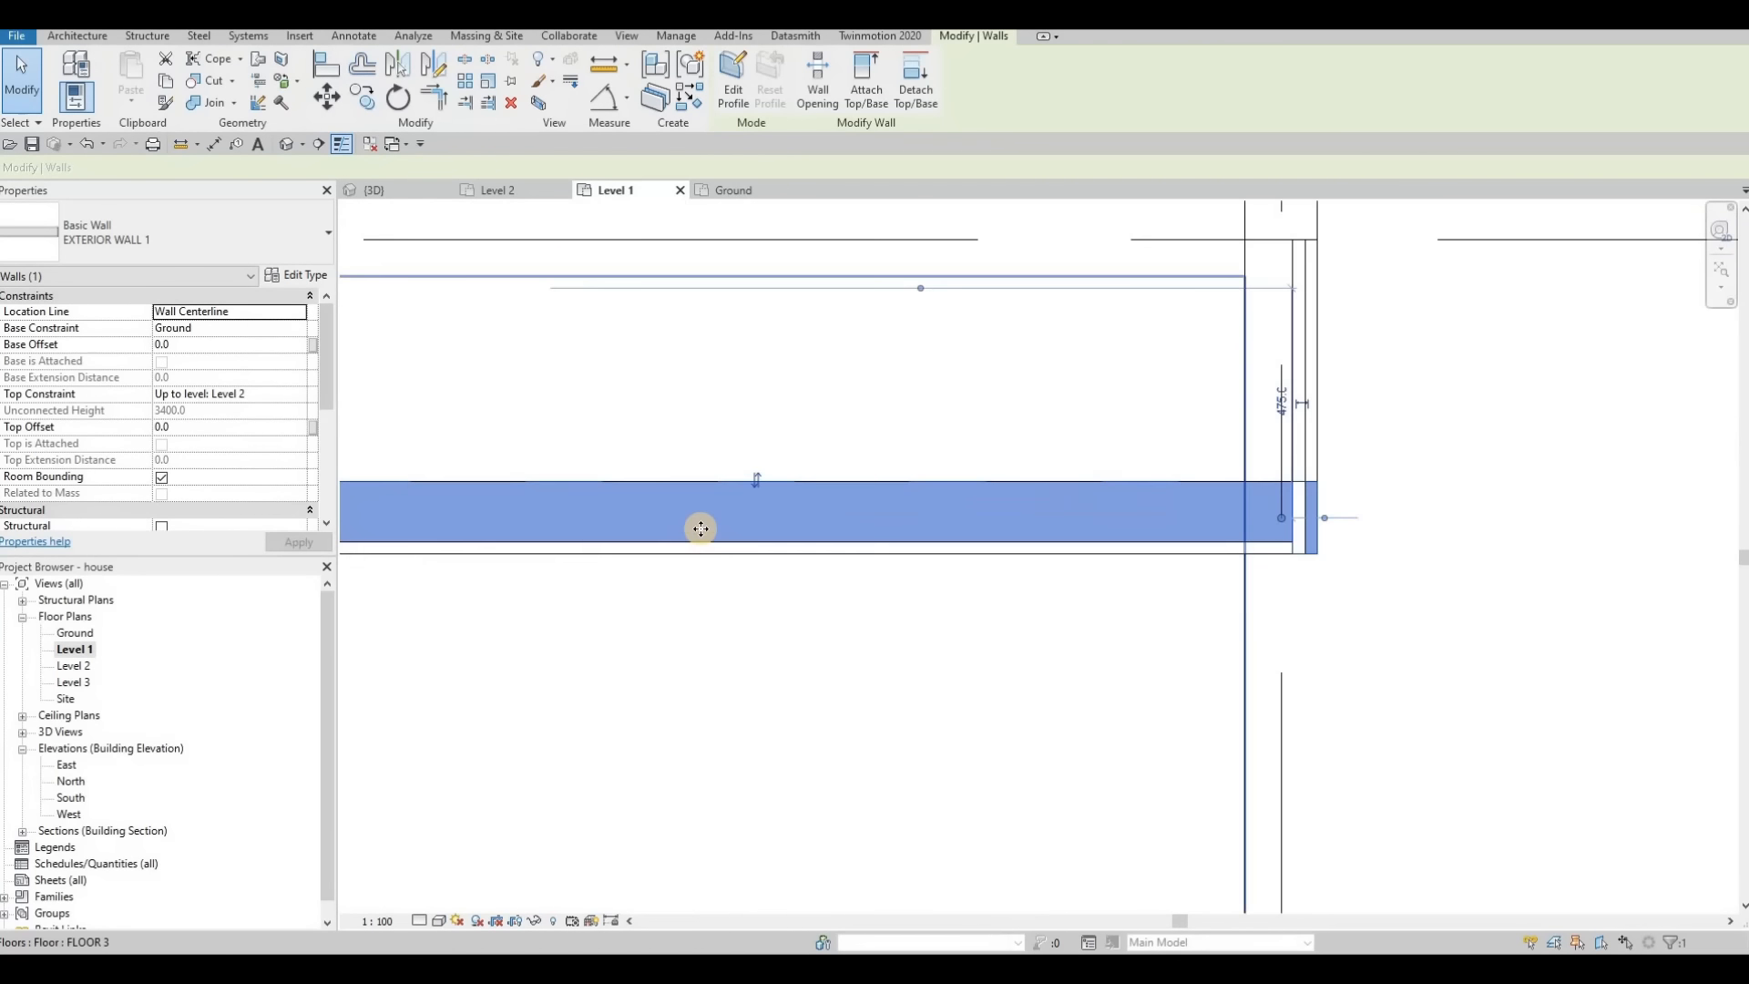
scroll(698, 527, down, 1)
middle_drag(1229, 535, 750, 550)
scroll(751, 557, up, 5)
key(Escape)
key(Escape)
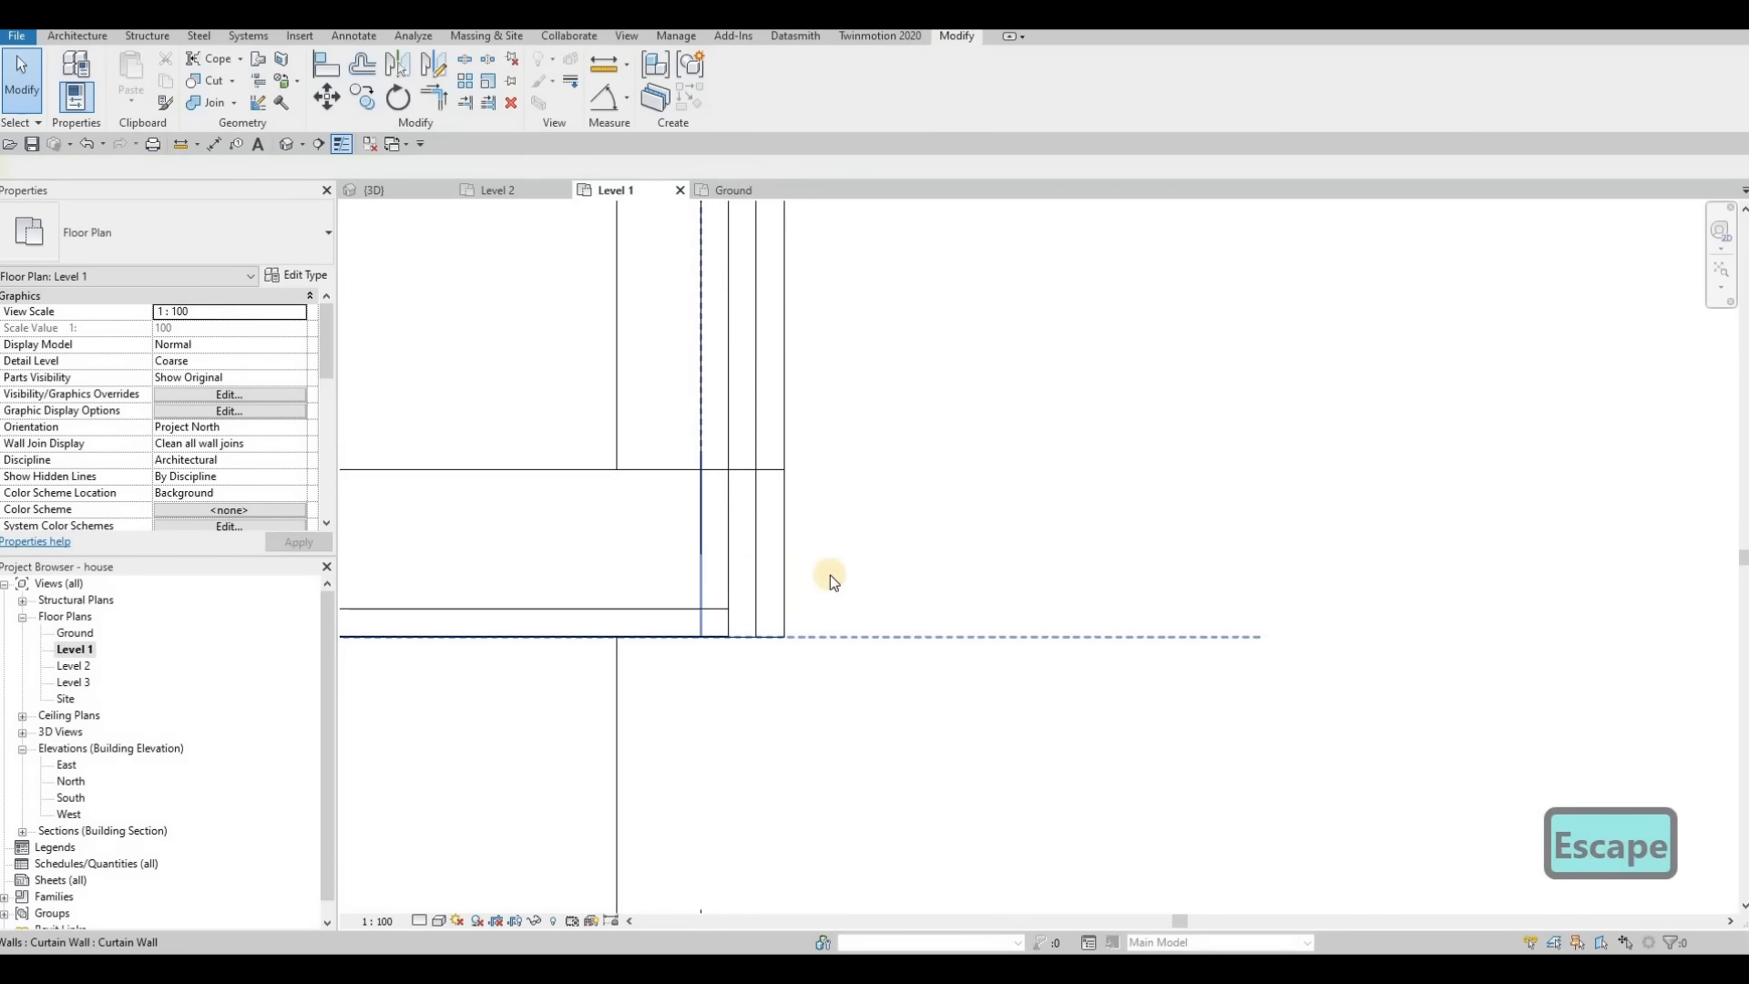
scroll(724, 373, down, 2)
middle_drag(724, 373, 814, 536)
scroll(814, 536, down, 1)
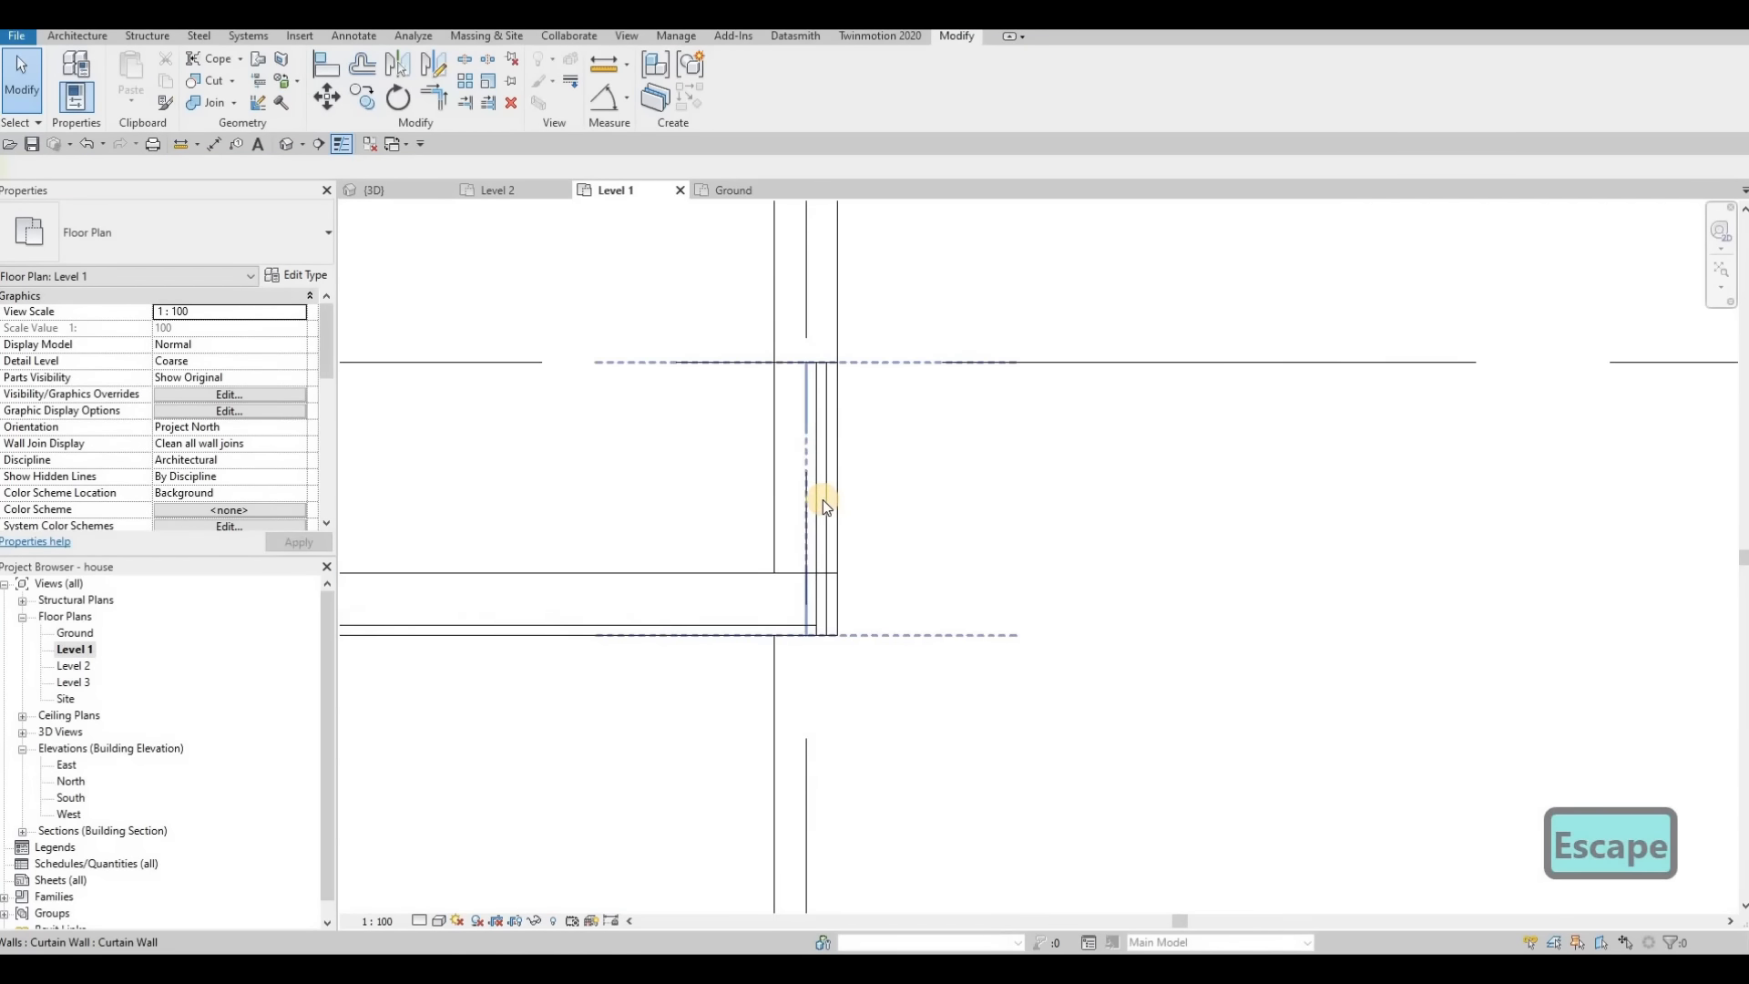
click(824, 499)
key(Right)
key(Right)
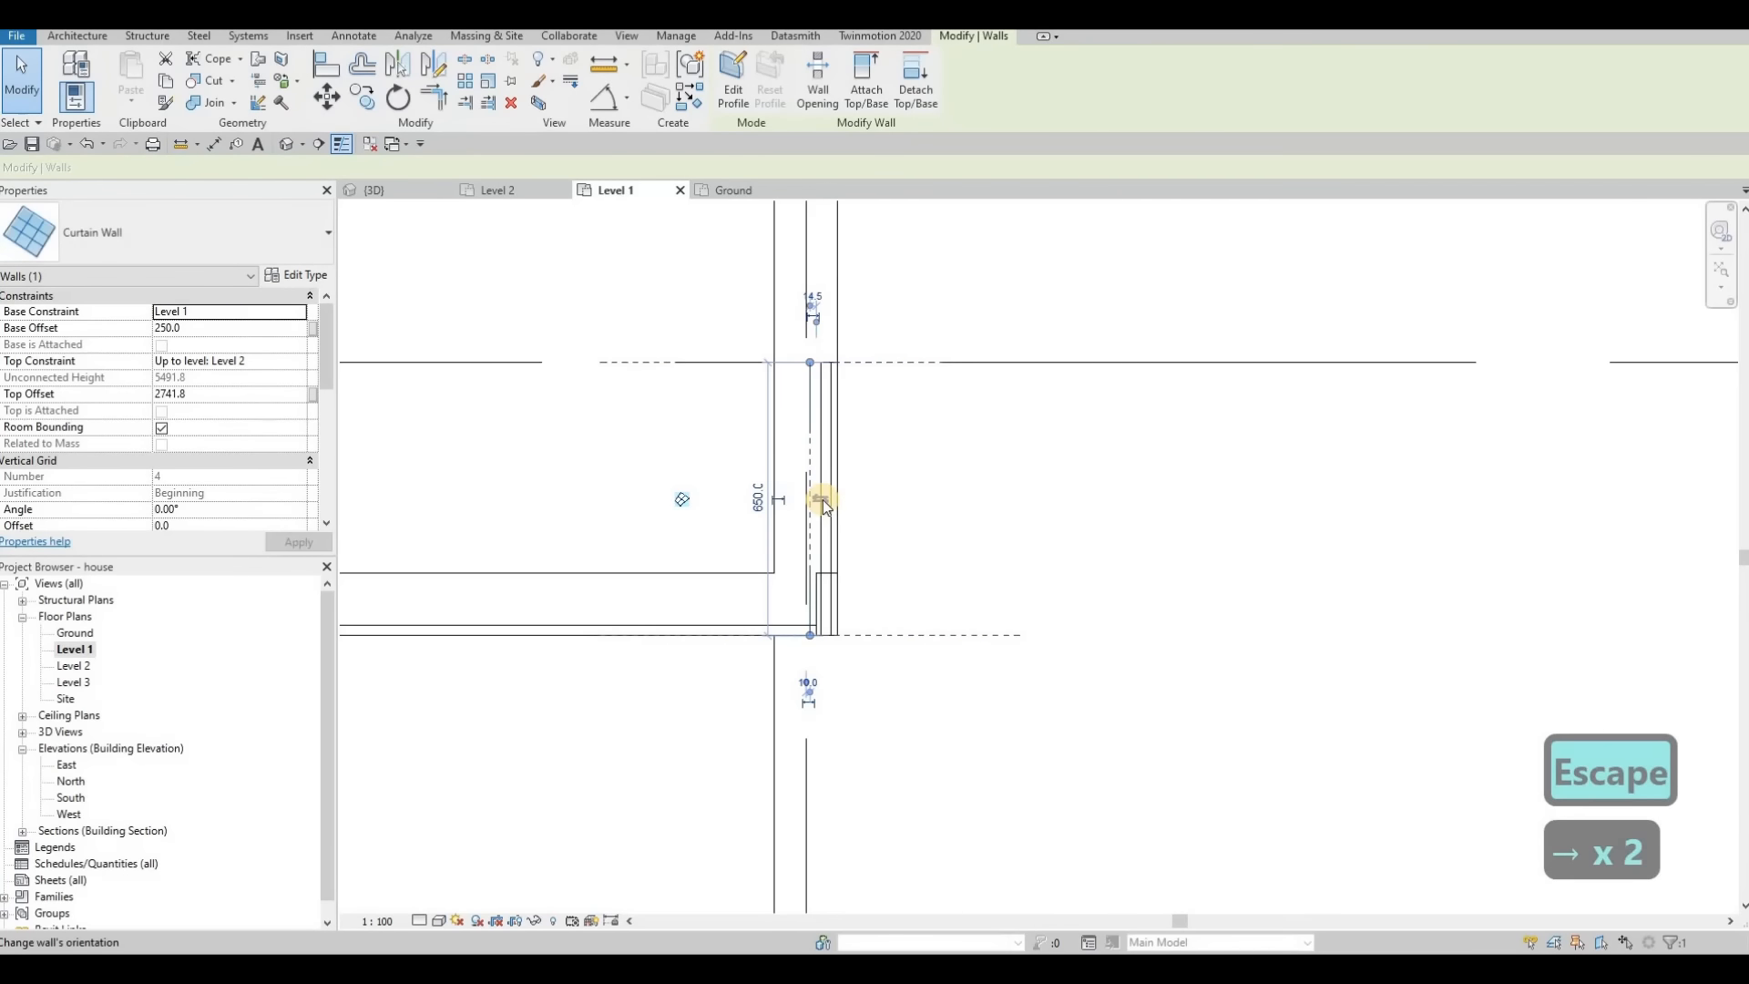
key(Escape)
key(Escape)
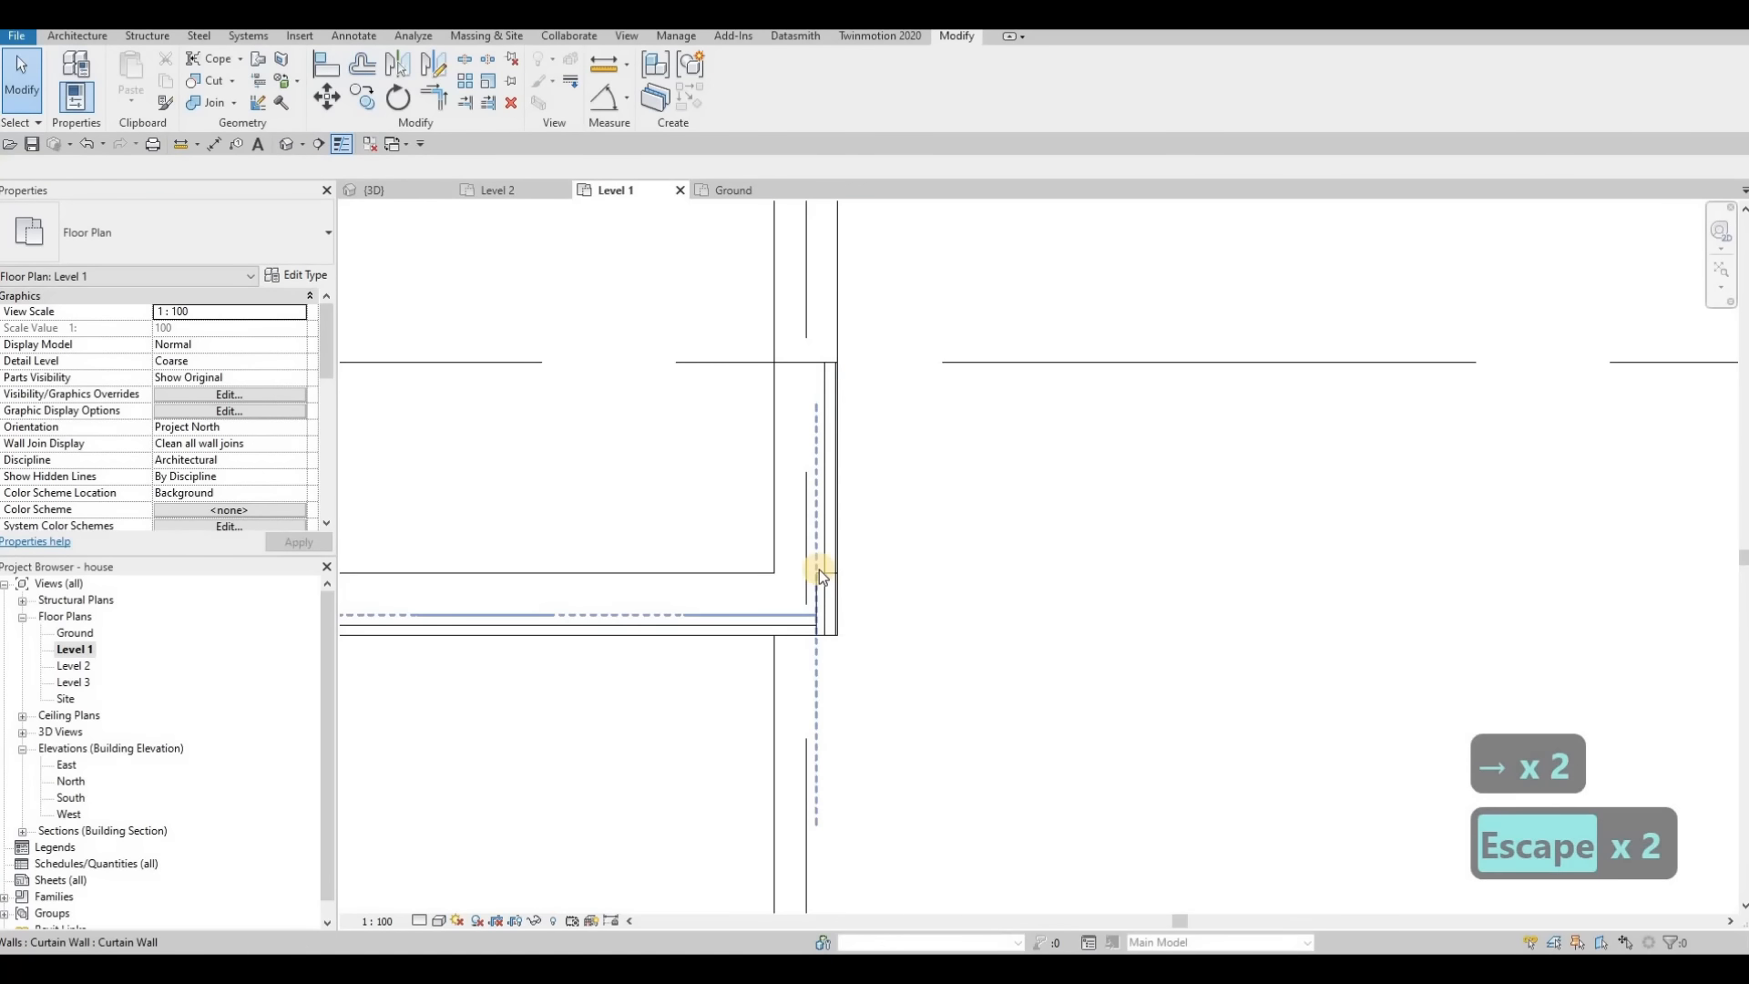
key(Tab)
key(Tab)
click(808, 573)
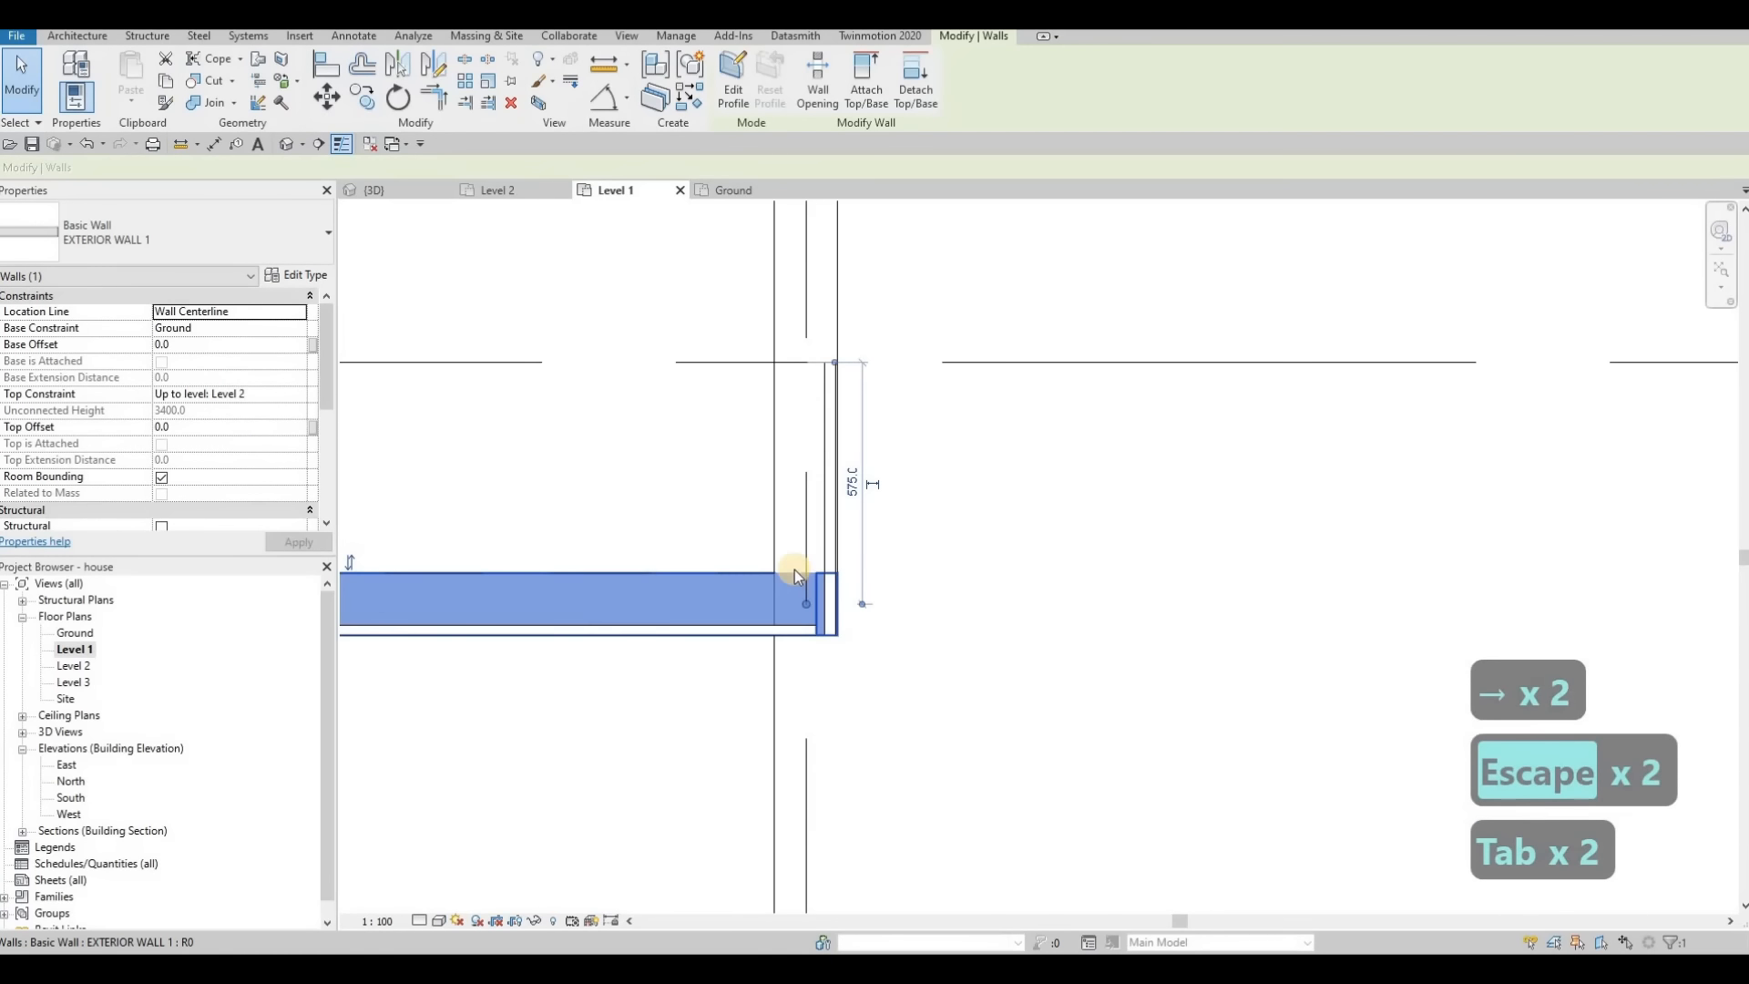
scroll(801, 581, down, 1)
scroll(834, 607, down, 1)
middle_drag(819, 603, 852, 595)
key(Escape)
Step: Extend the east end of the front curtain wall to meet the glazing of the east return curtain wall
scroll(849, 601, up, 3)
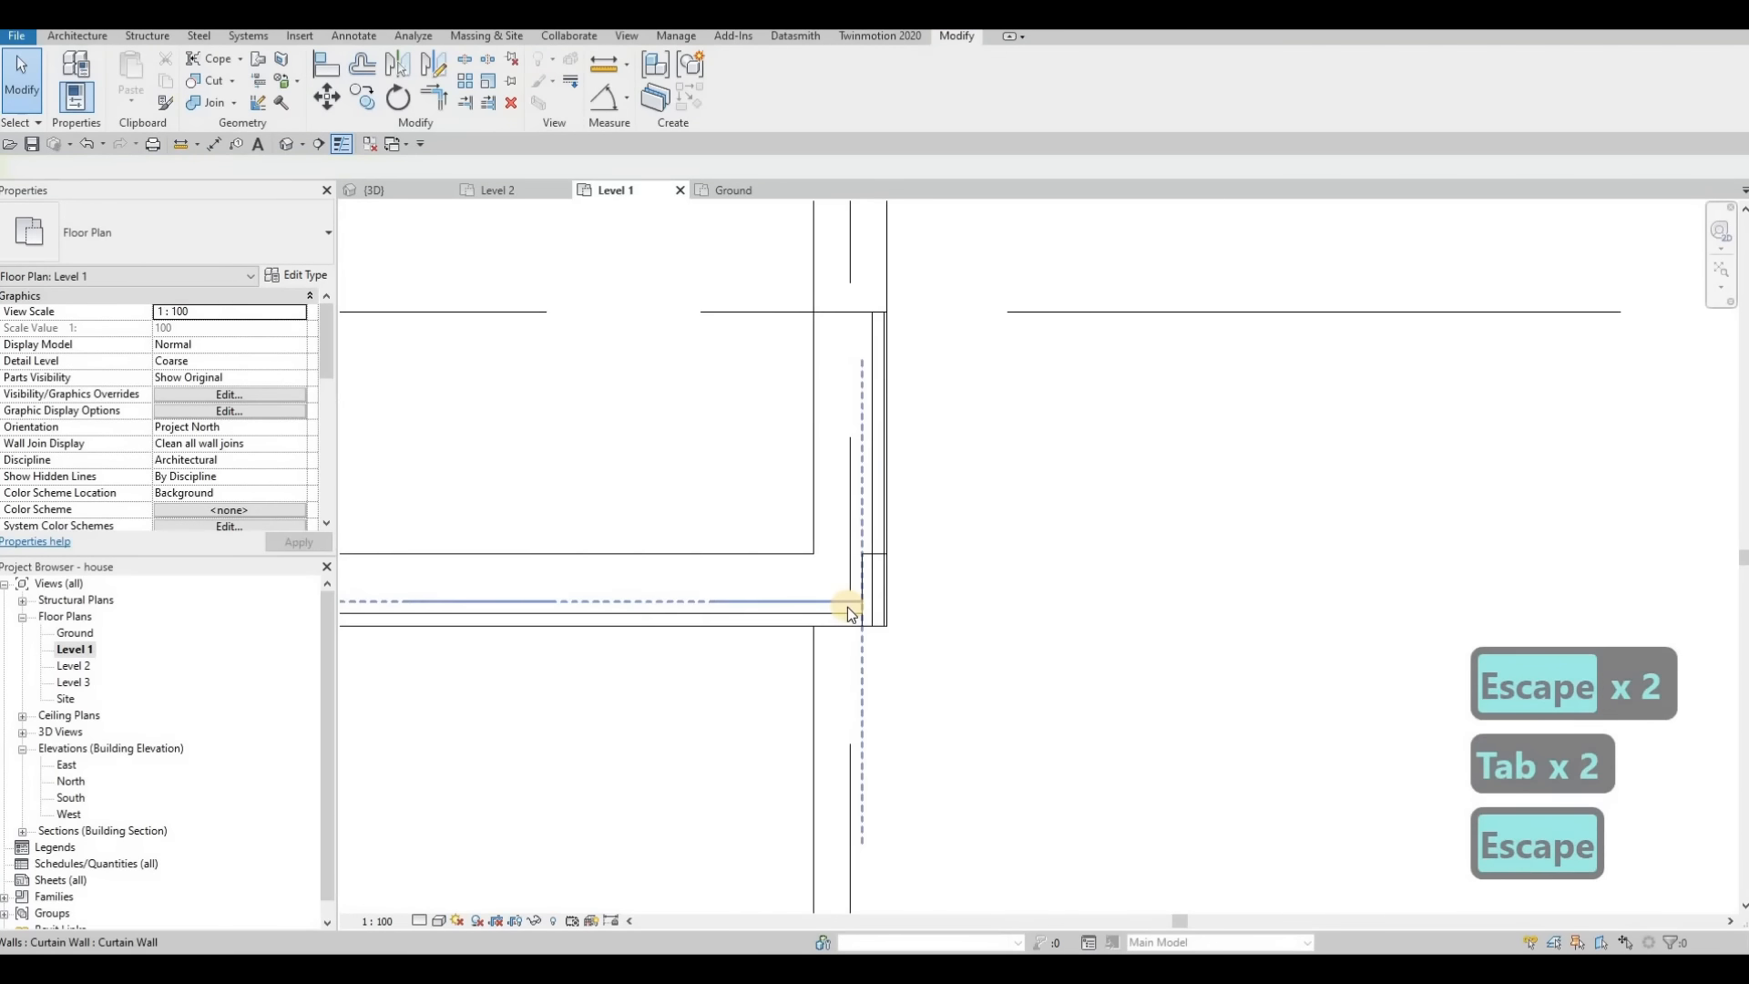
click(854, 608)
drag(861, 601, 882, 603)
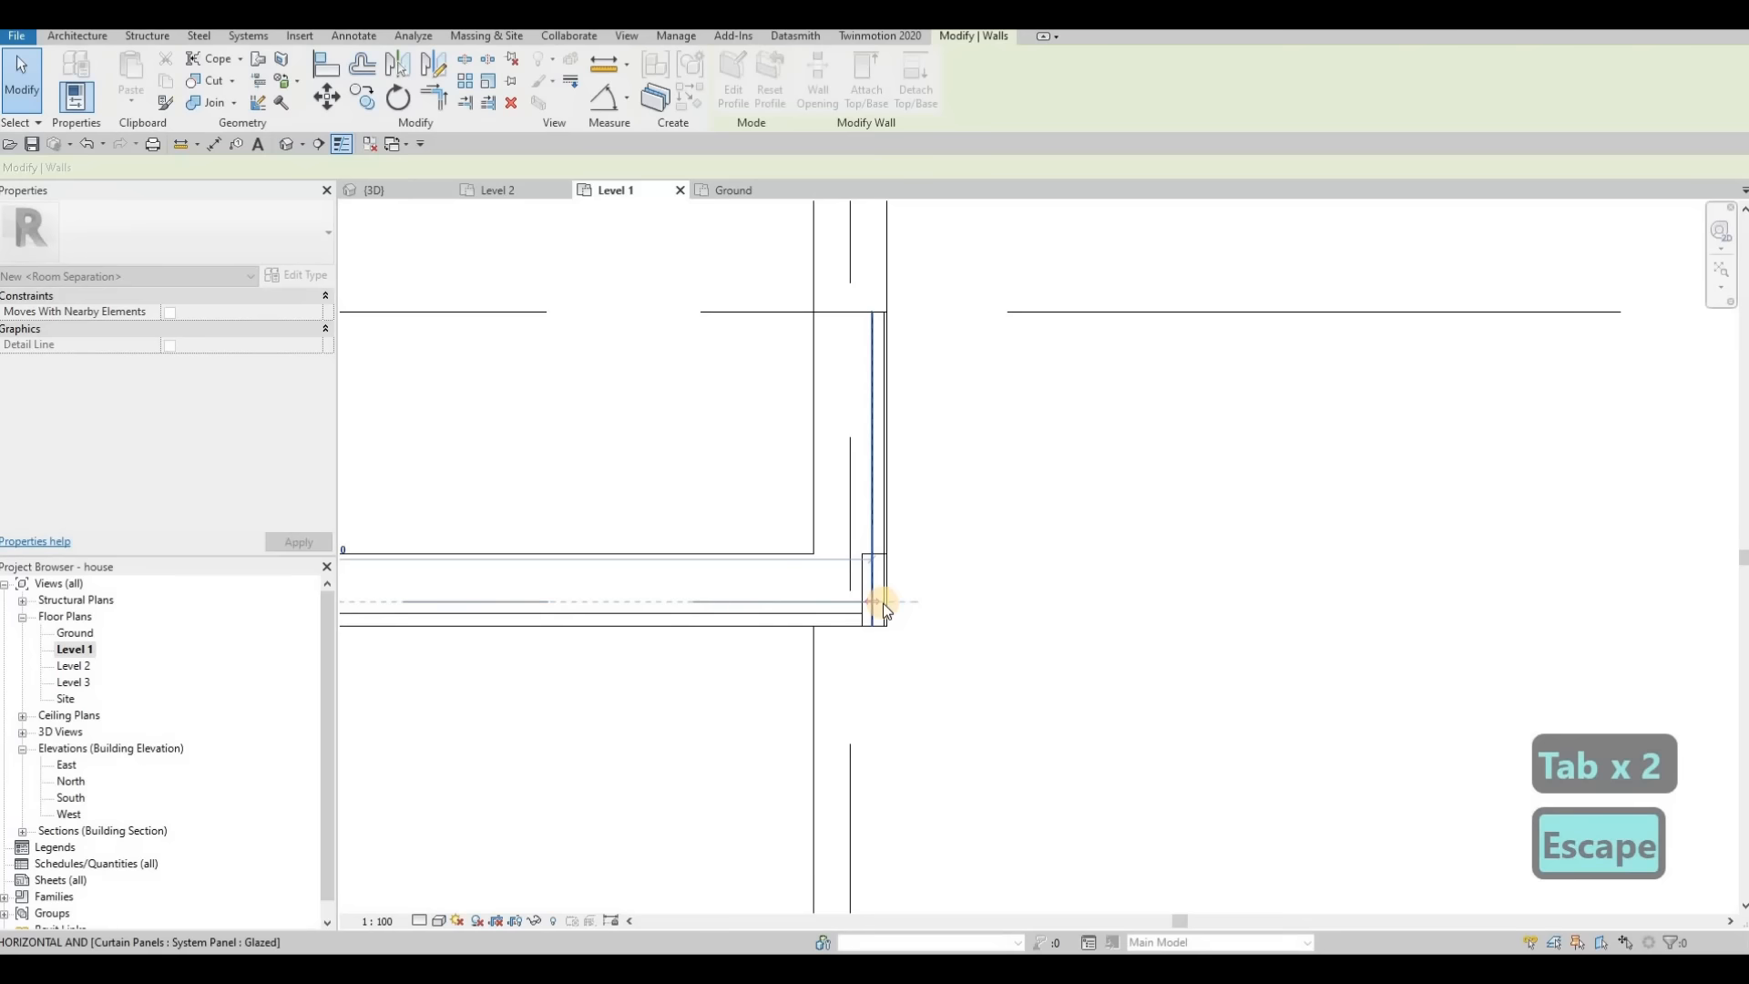
key(Escape)
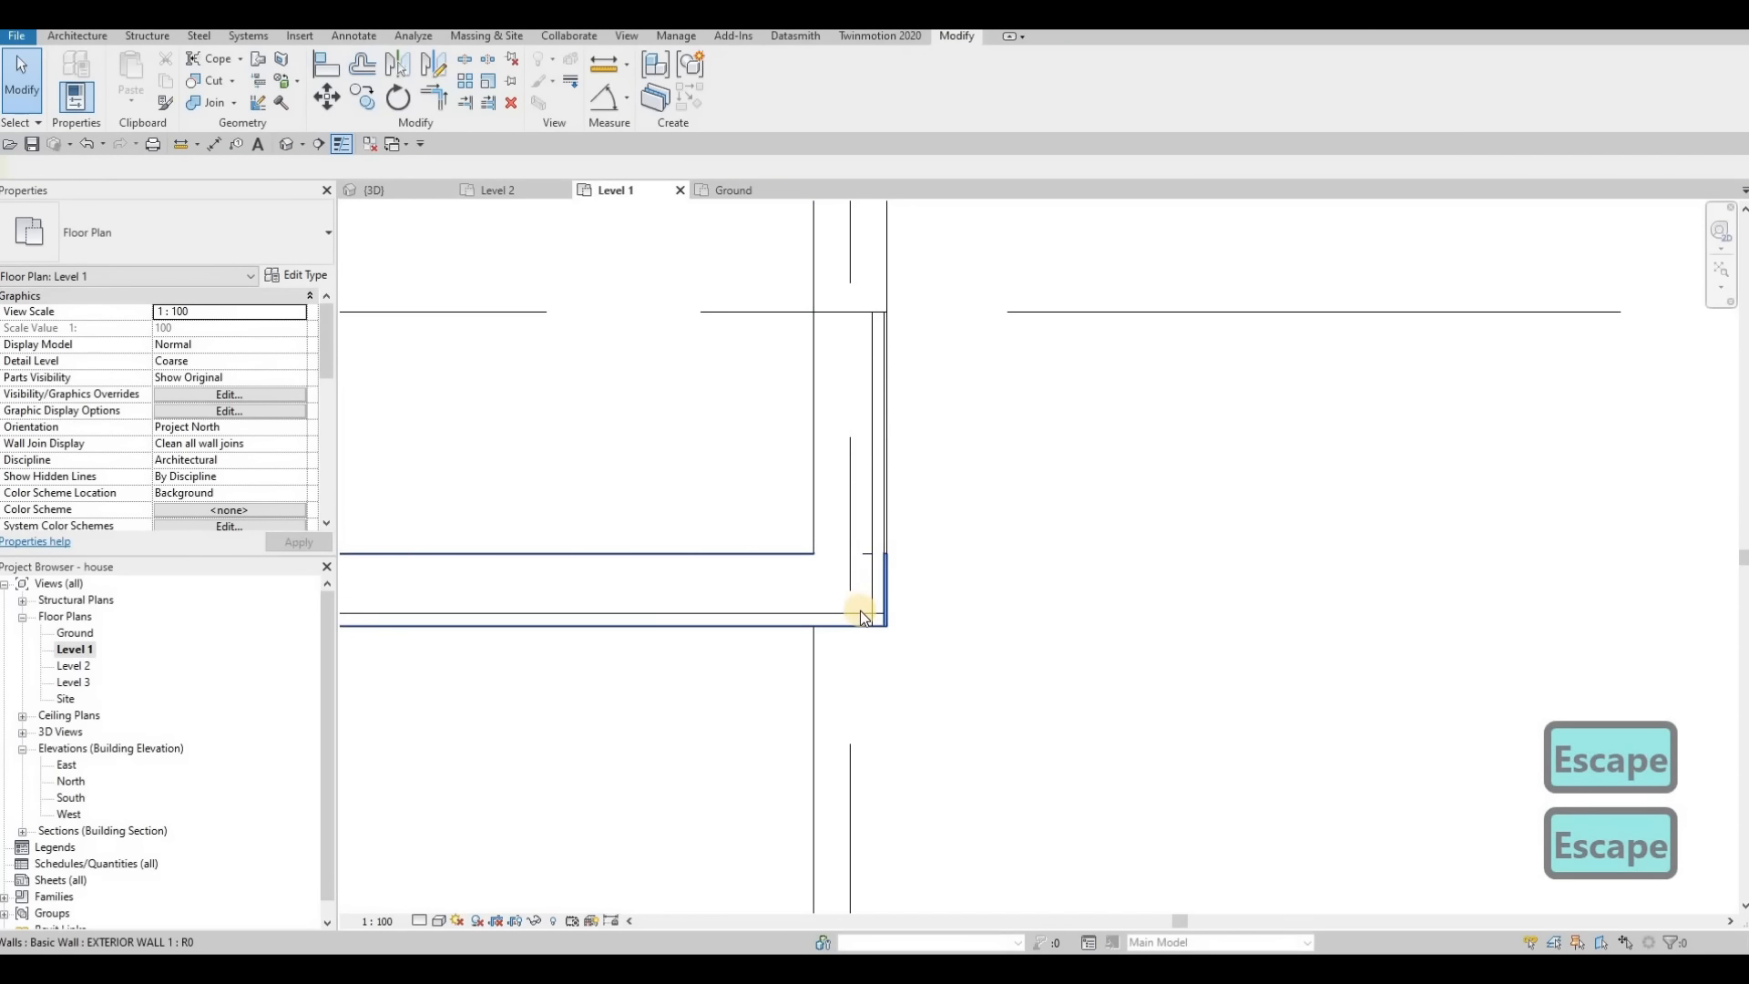
key(Escape)
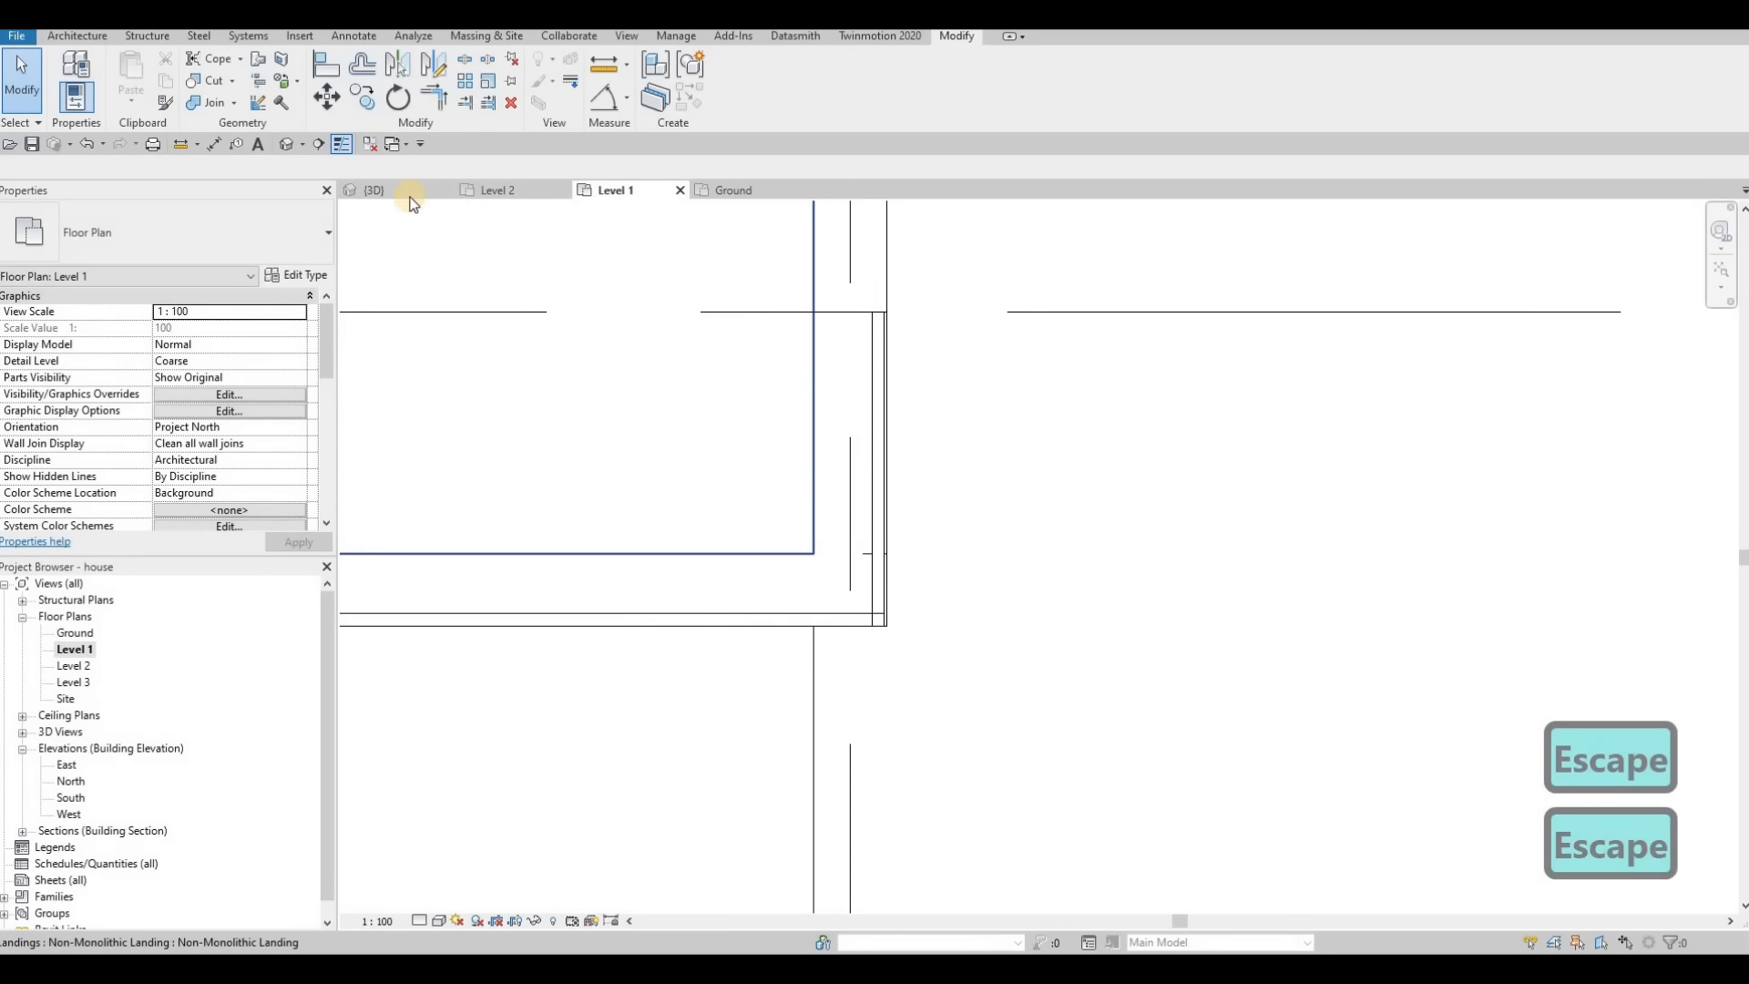
Step: In the 3D view, lower the top of the exterior wall beneath the front corner glazing to the sill, at a -2750 top offset
click(387, 193)
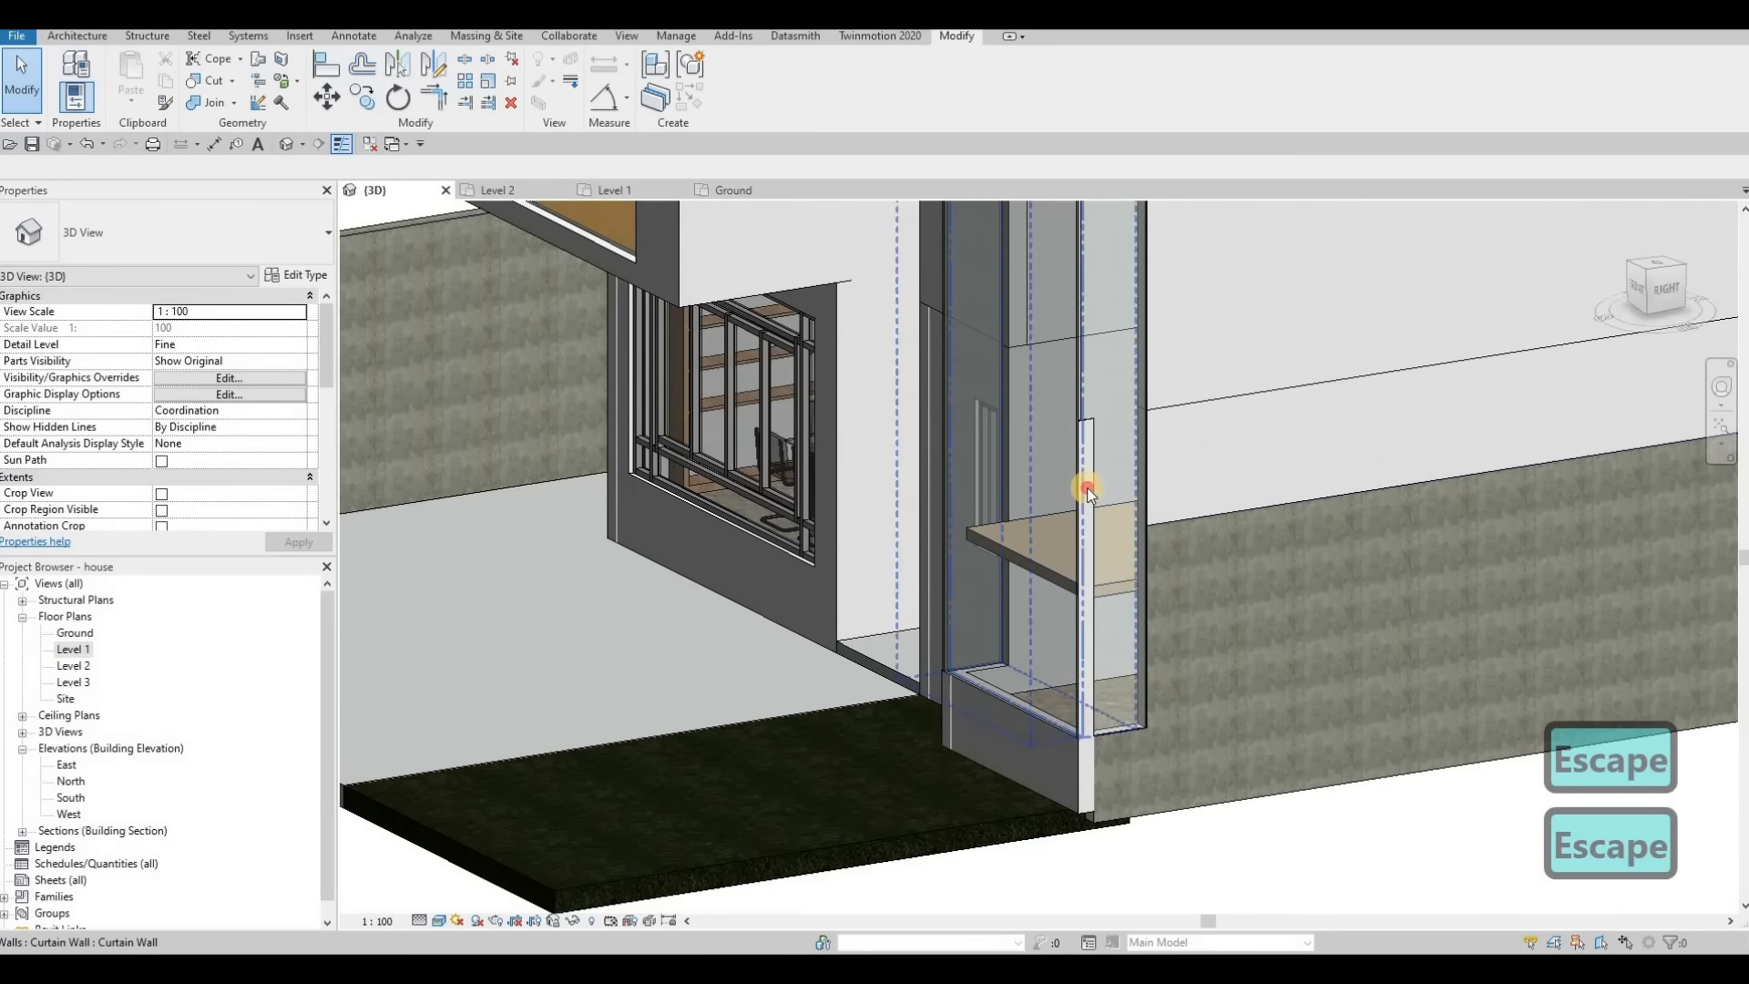
click(1088, 502)
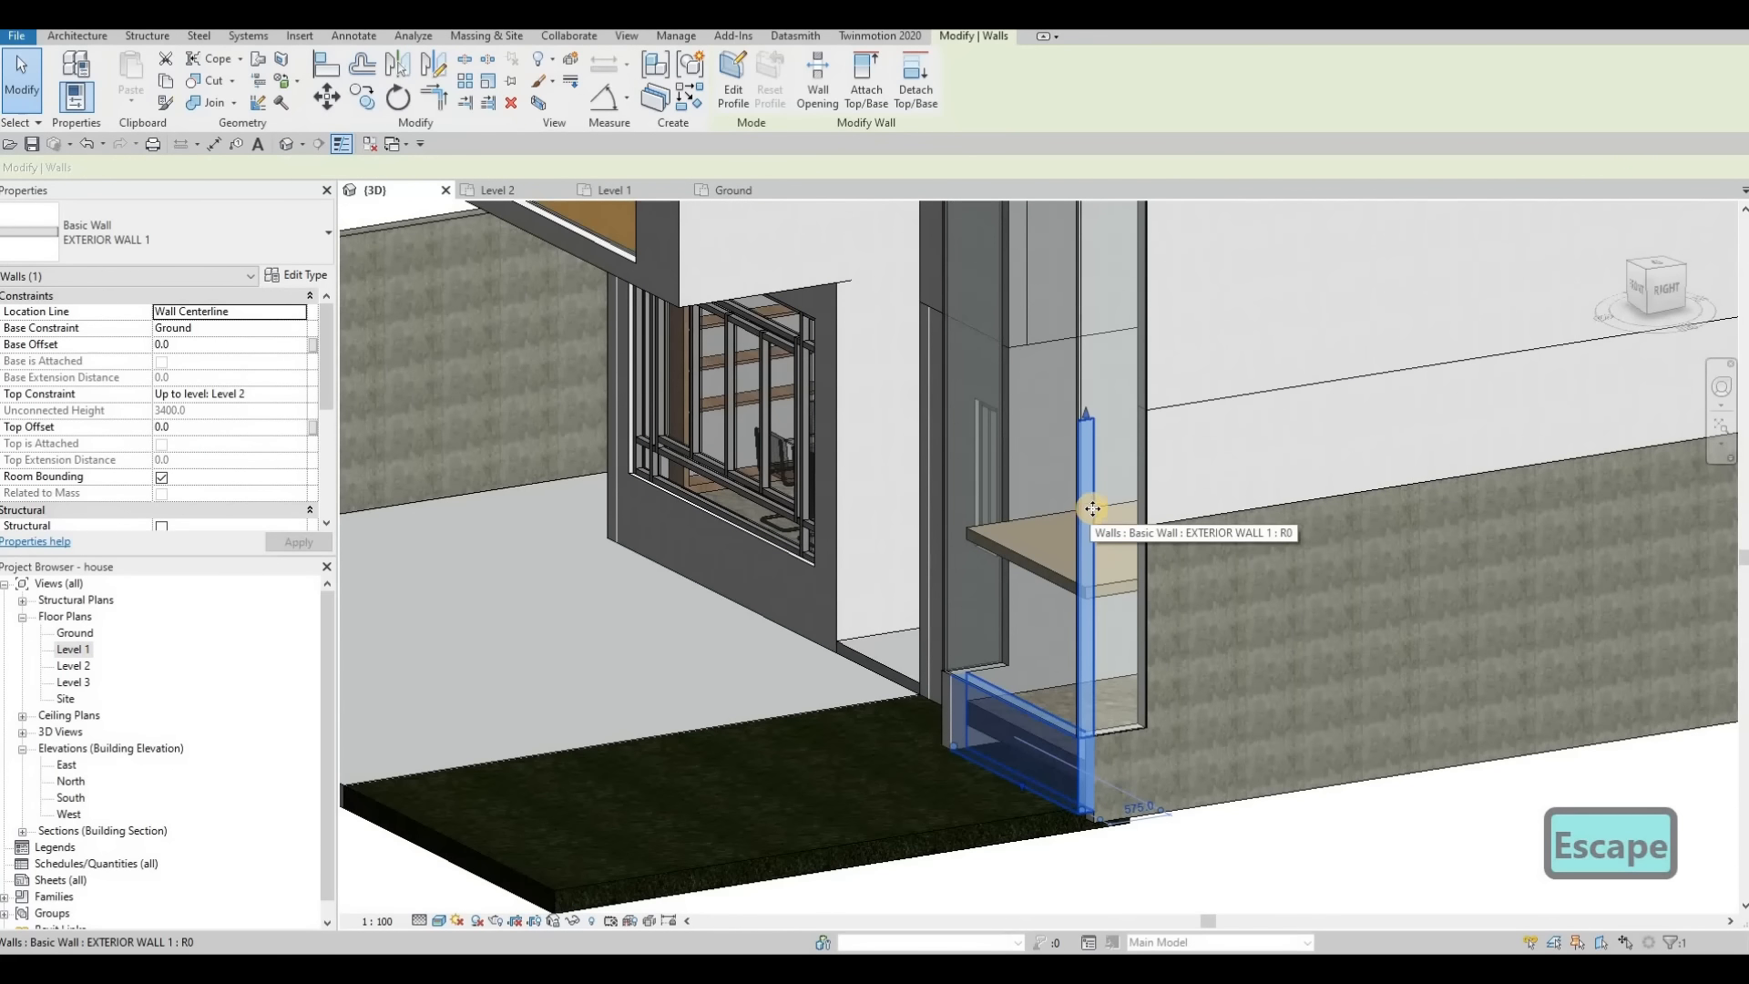
drag(1086, 420, 1088, 738)
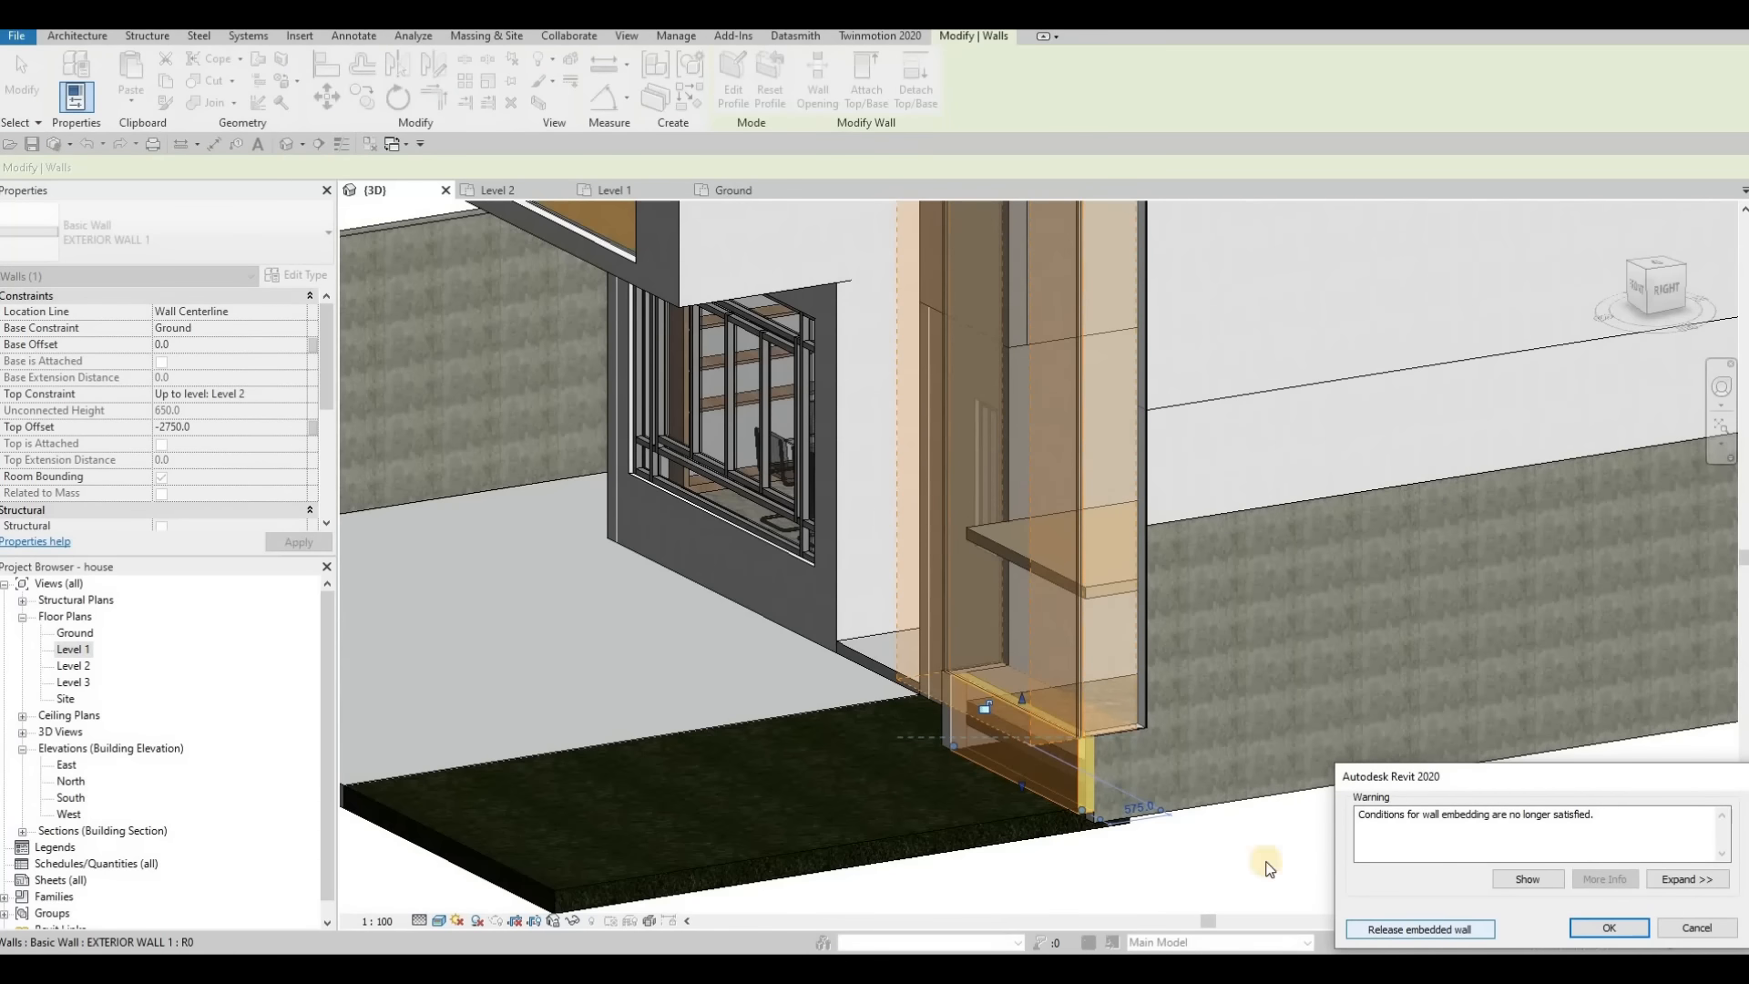
key(Escape)
key(Escape)
shift+middle_drag(1373, 742, 752, 642)
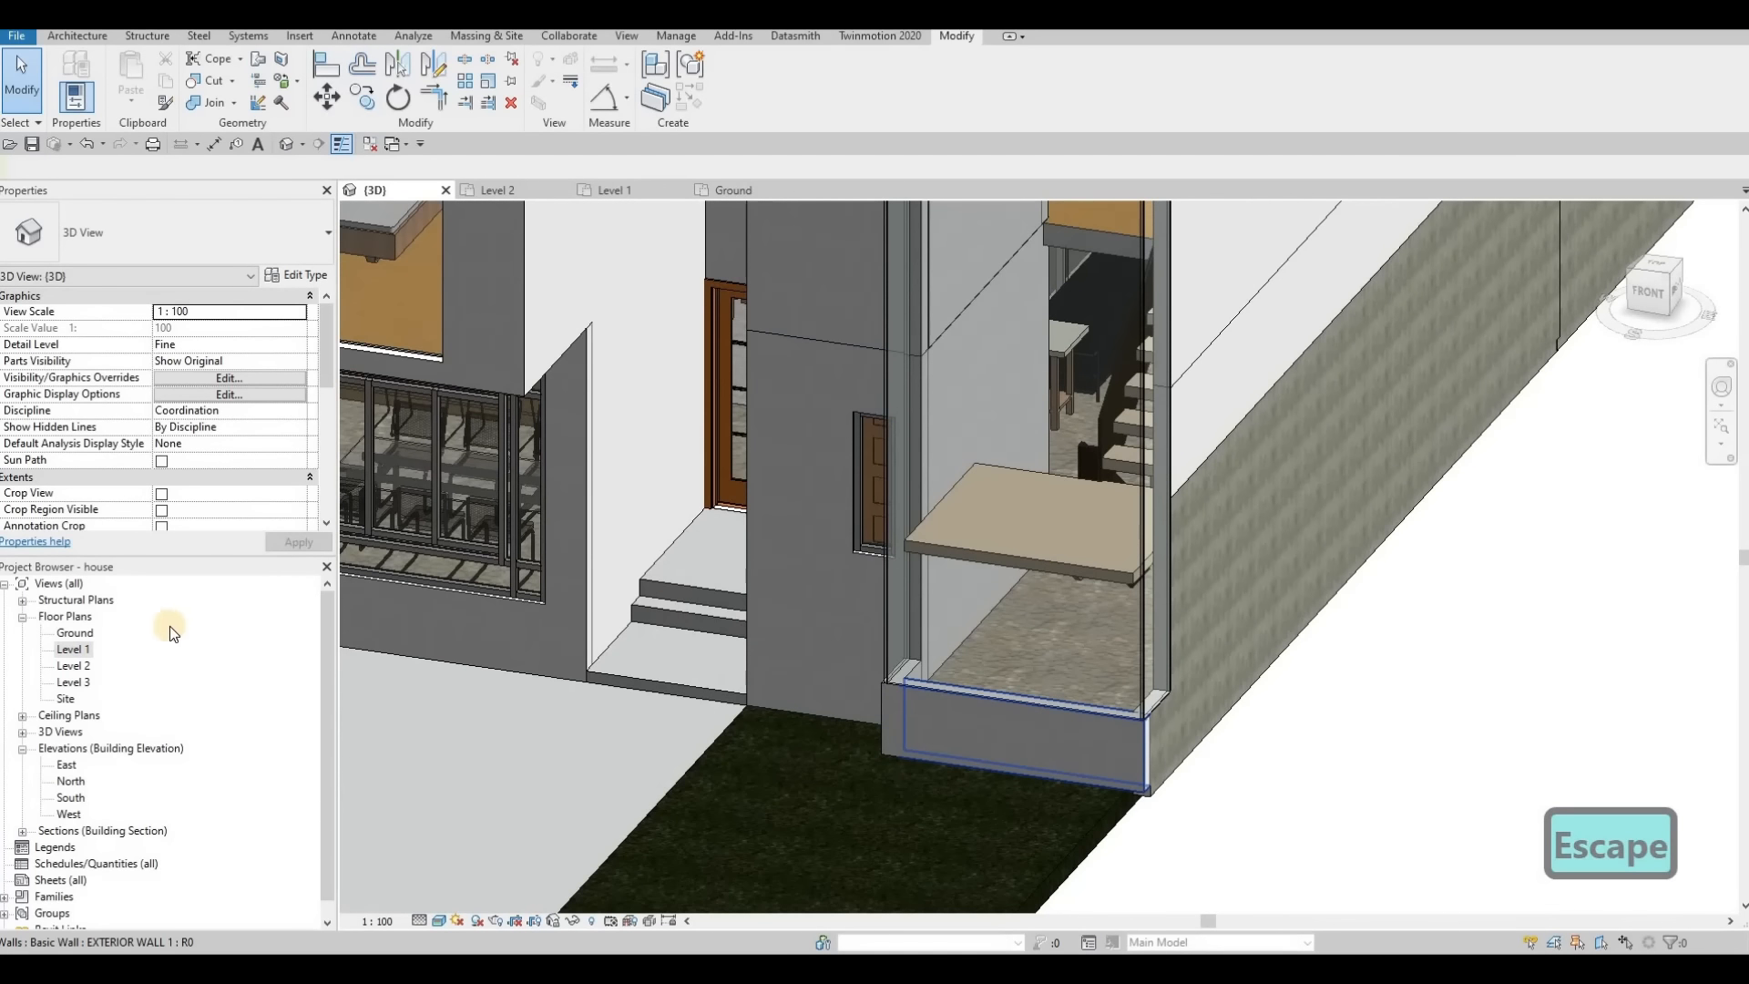
Step: In the Level 1 floor plan, nudge the west return curtain wall outward to the exterior wall's outer face
double_click(73, 649)
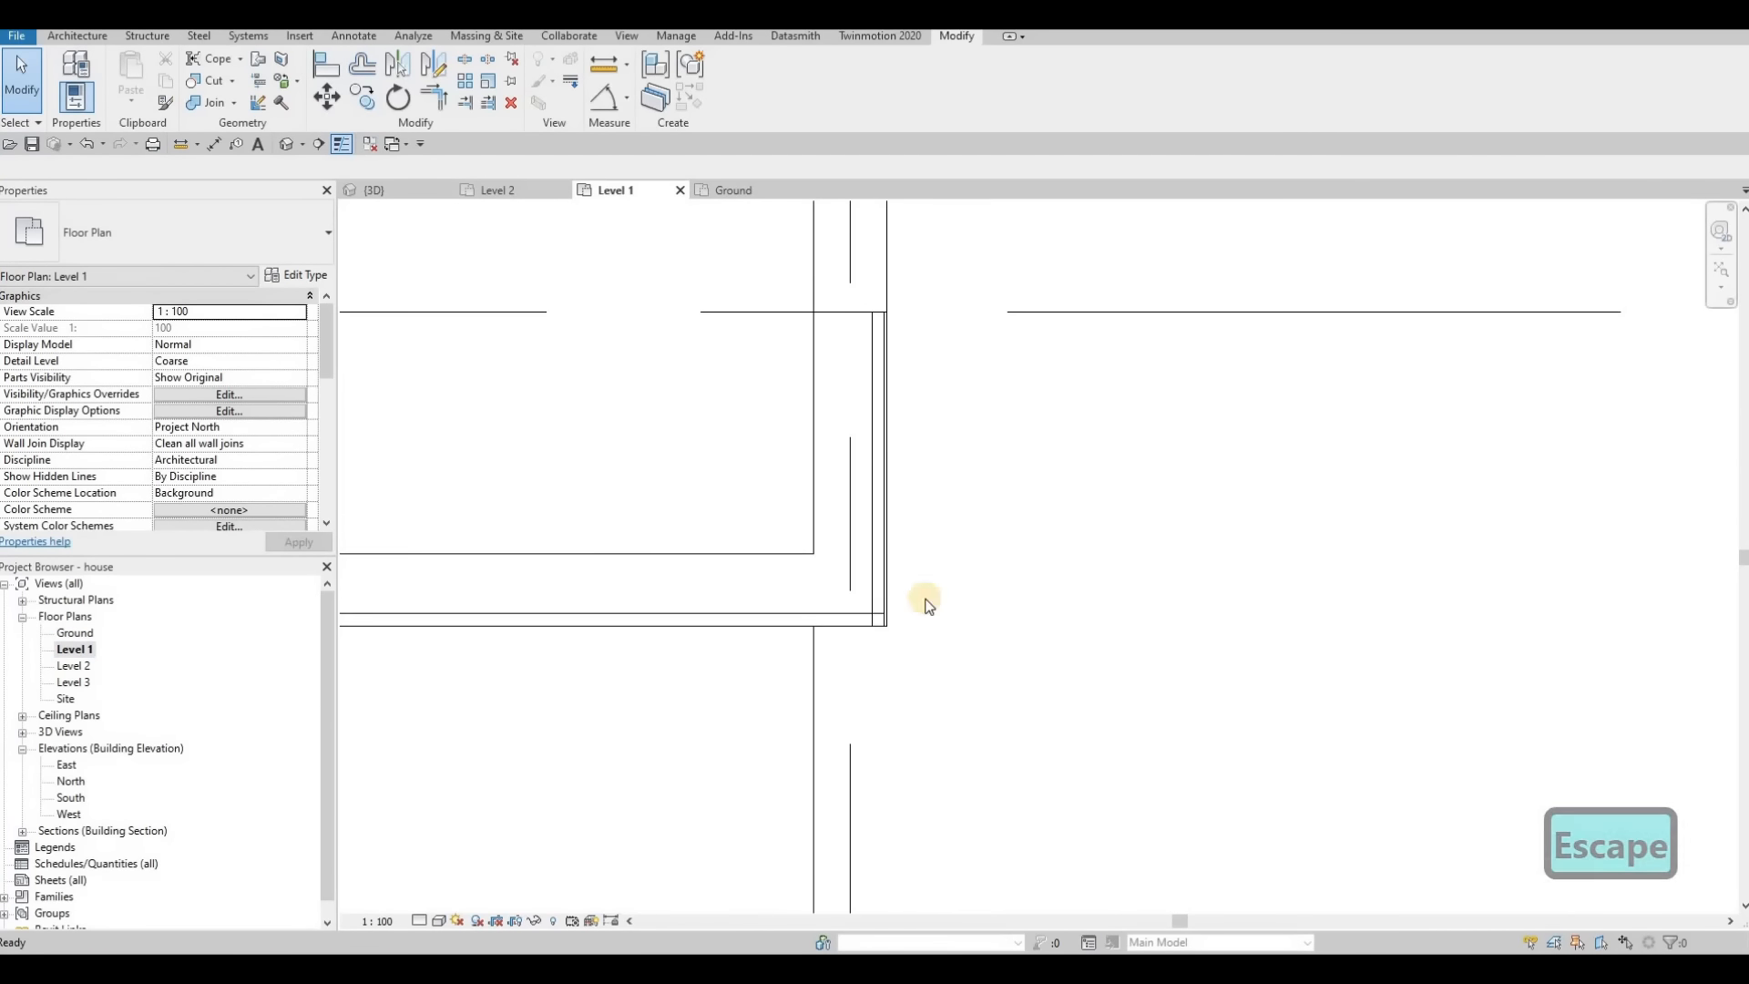
middle_drag(680, 514, 965, 535)
scroll(783, 510, down, 1)
middle_drag(569, 469, 964, 449)
scroll(731, 479, up, 1)
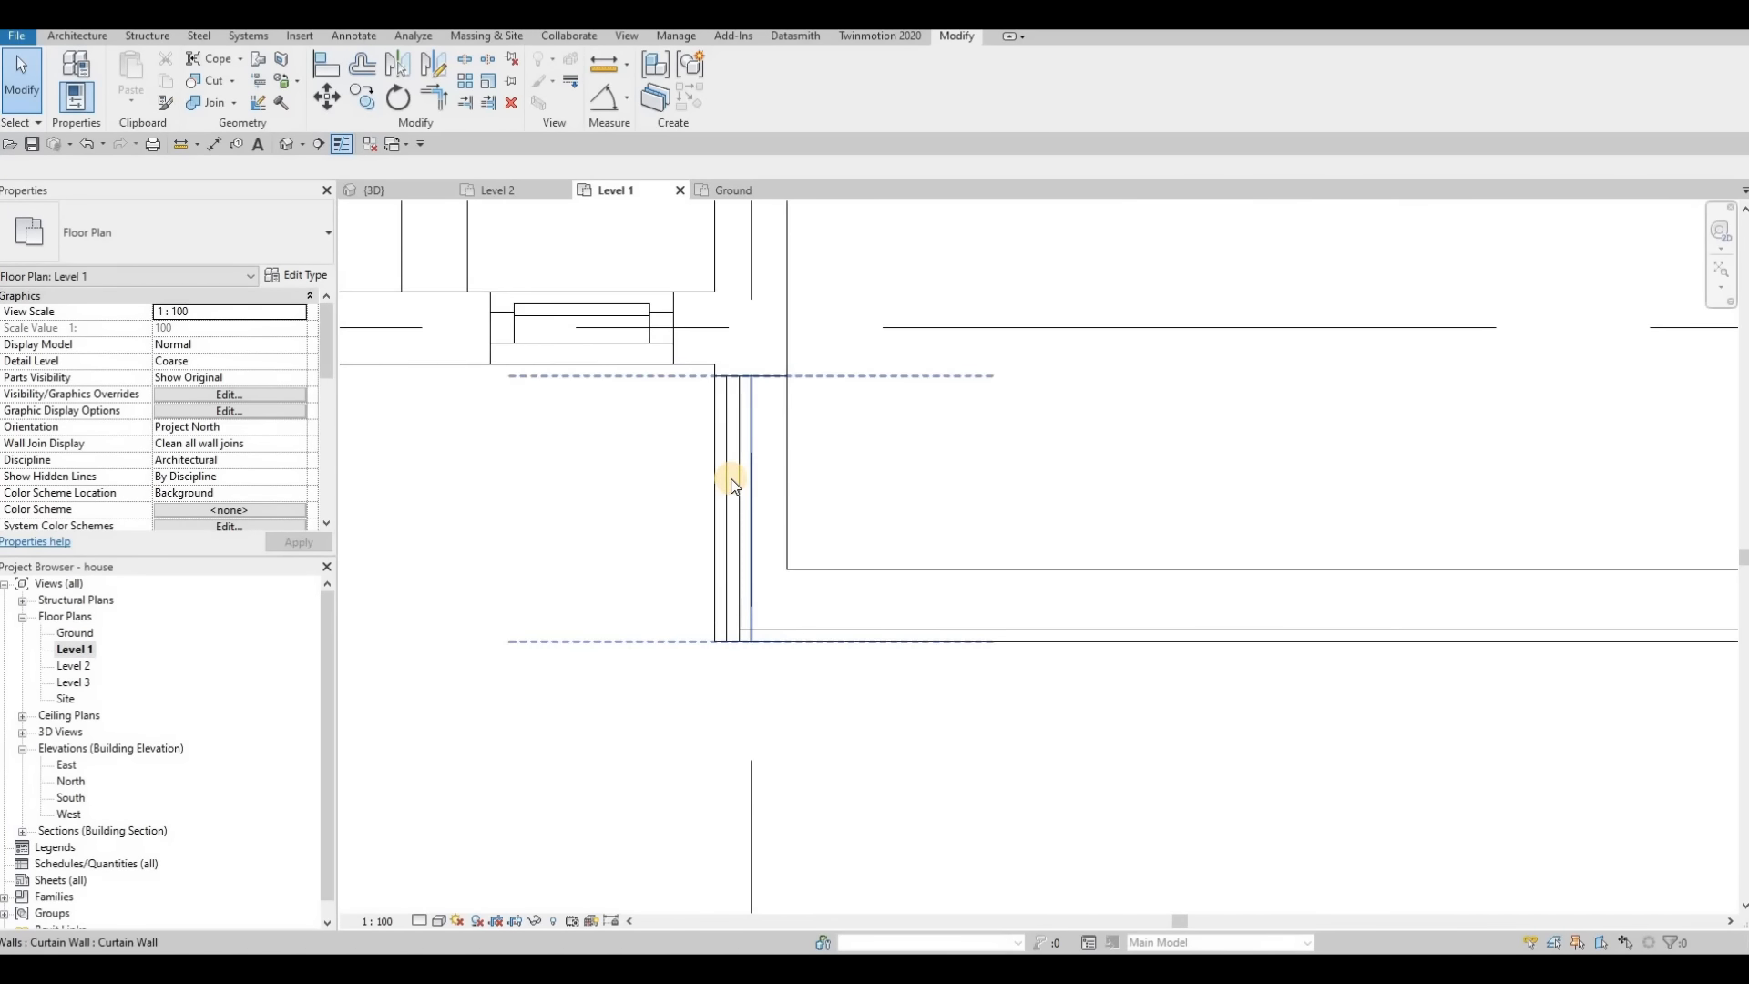
click(732, 483)
key(Left)
key(Left)
key(Left)
key(Left)
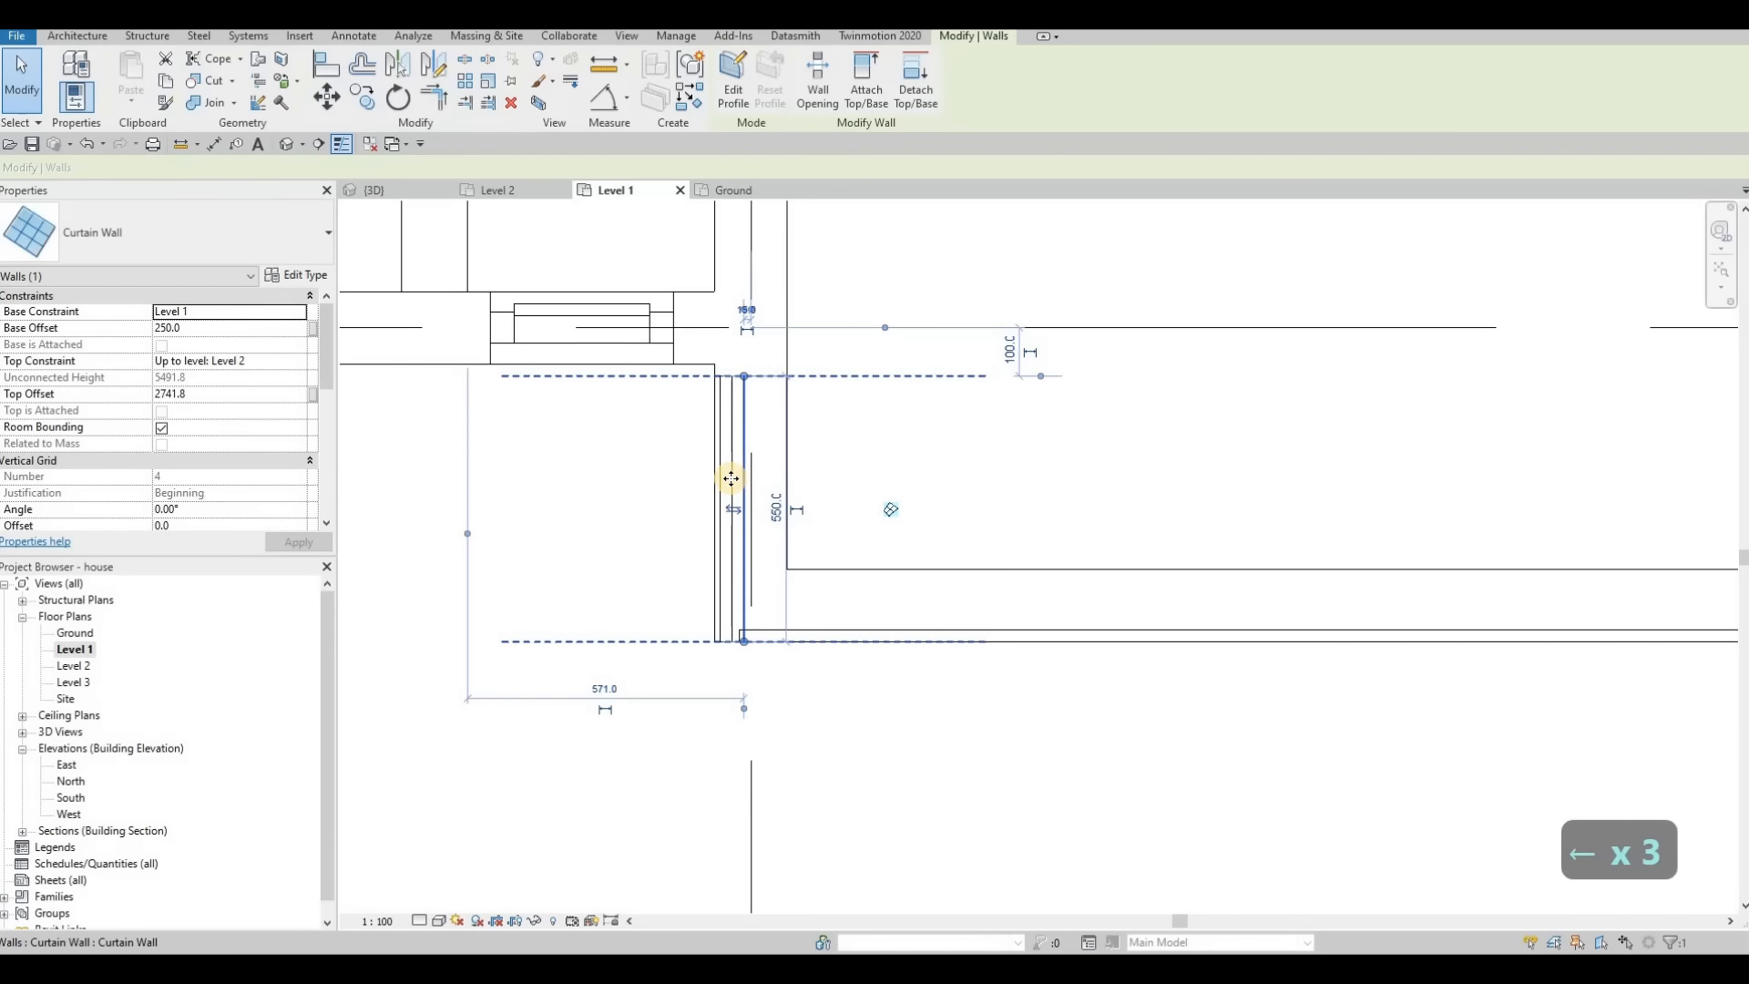
key(Escape)
key(Escape)
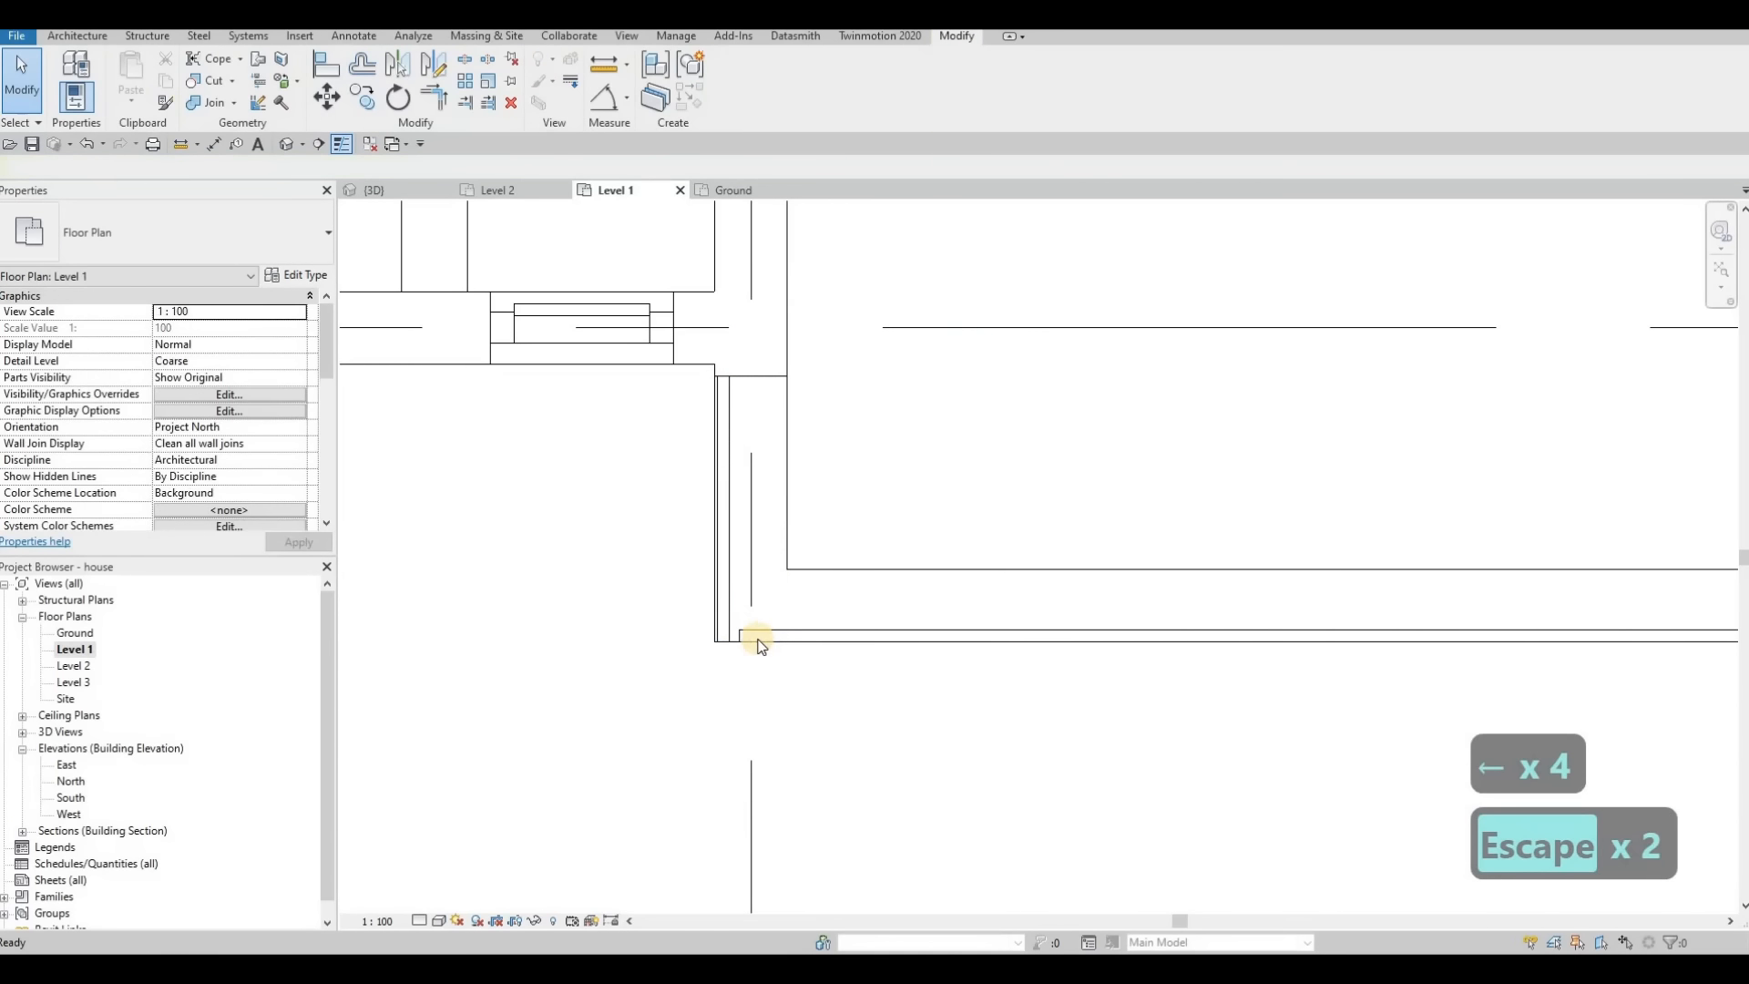
Step: Extend the west end of the front curtain wall to meet the west return glazing
click(744, 625)
drag(742, 617, 730, 617)
key(Escape)
scroll(1250, 614, down, 2)
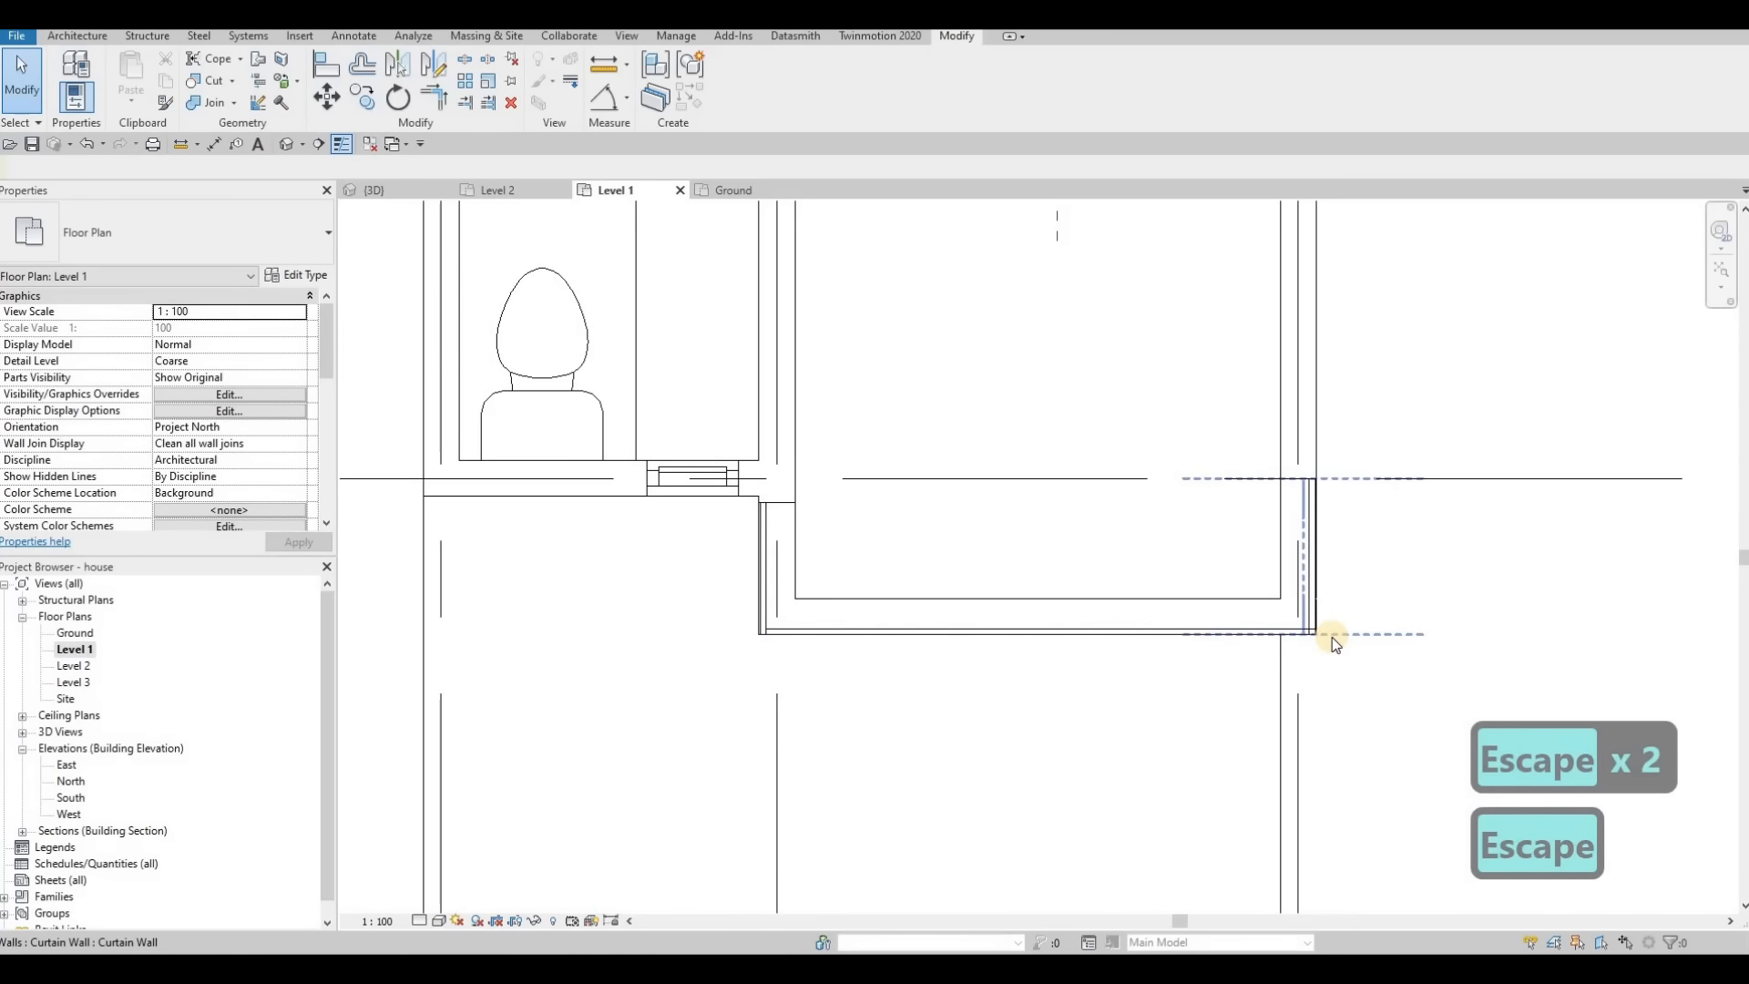
Step: Pull the east end of the front curtain wall back to the inner face of the east return glazing
scroll(1331, 642, up, 4)
click(1284, 641)
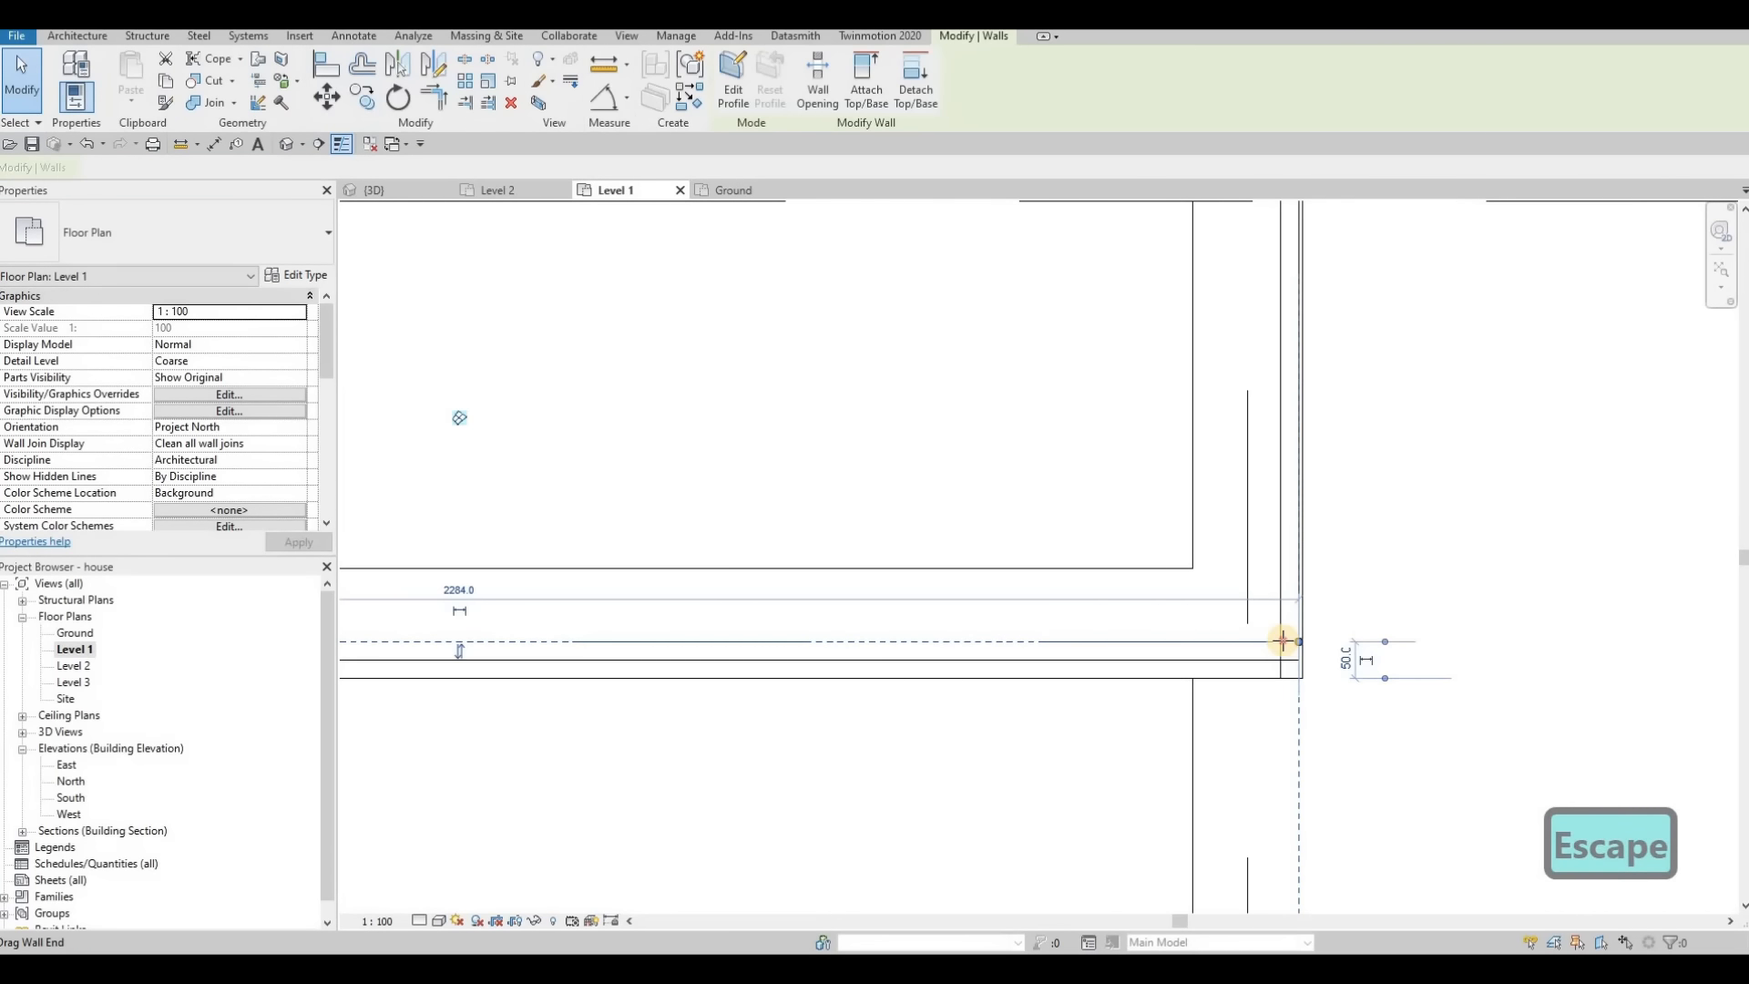
drag(1283, 642, 1282, 642)
key(Escape)
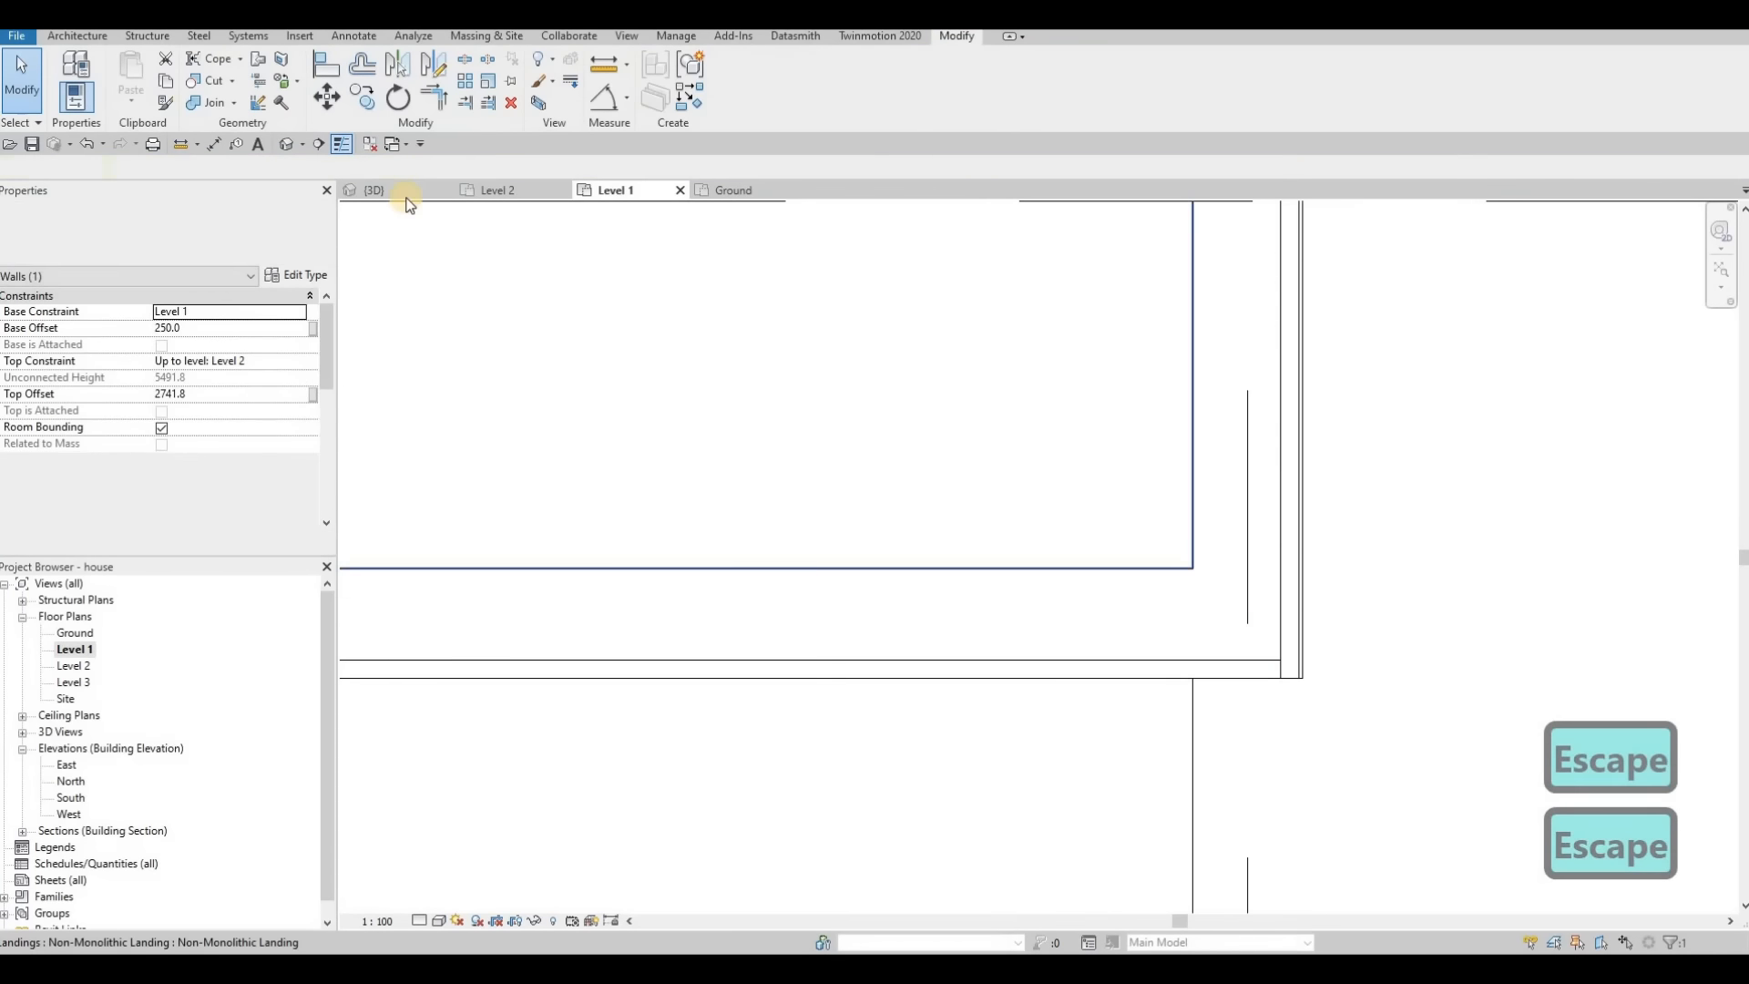
Step: Examine the fitted corner glazing, front facade and roof parapets from several angles in the 3D view
click(405, 191)
shift+middle_drag(905, 541, 906, 638)
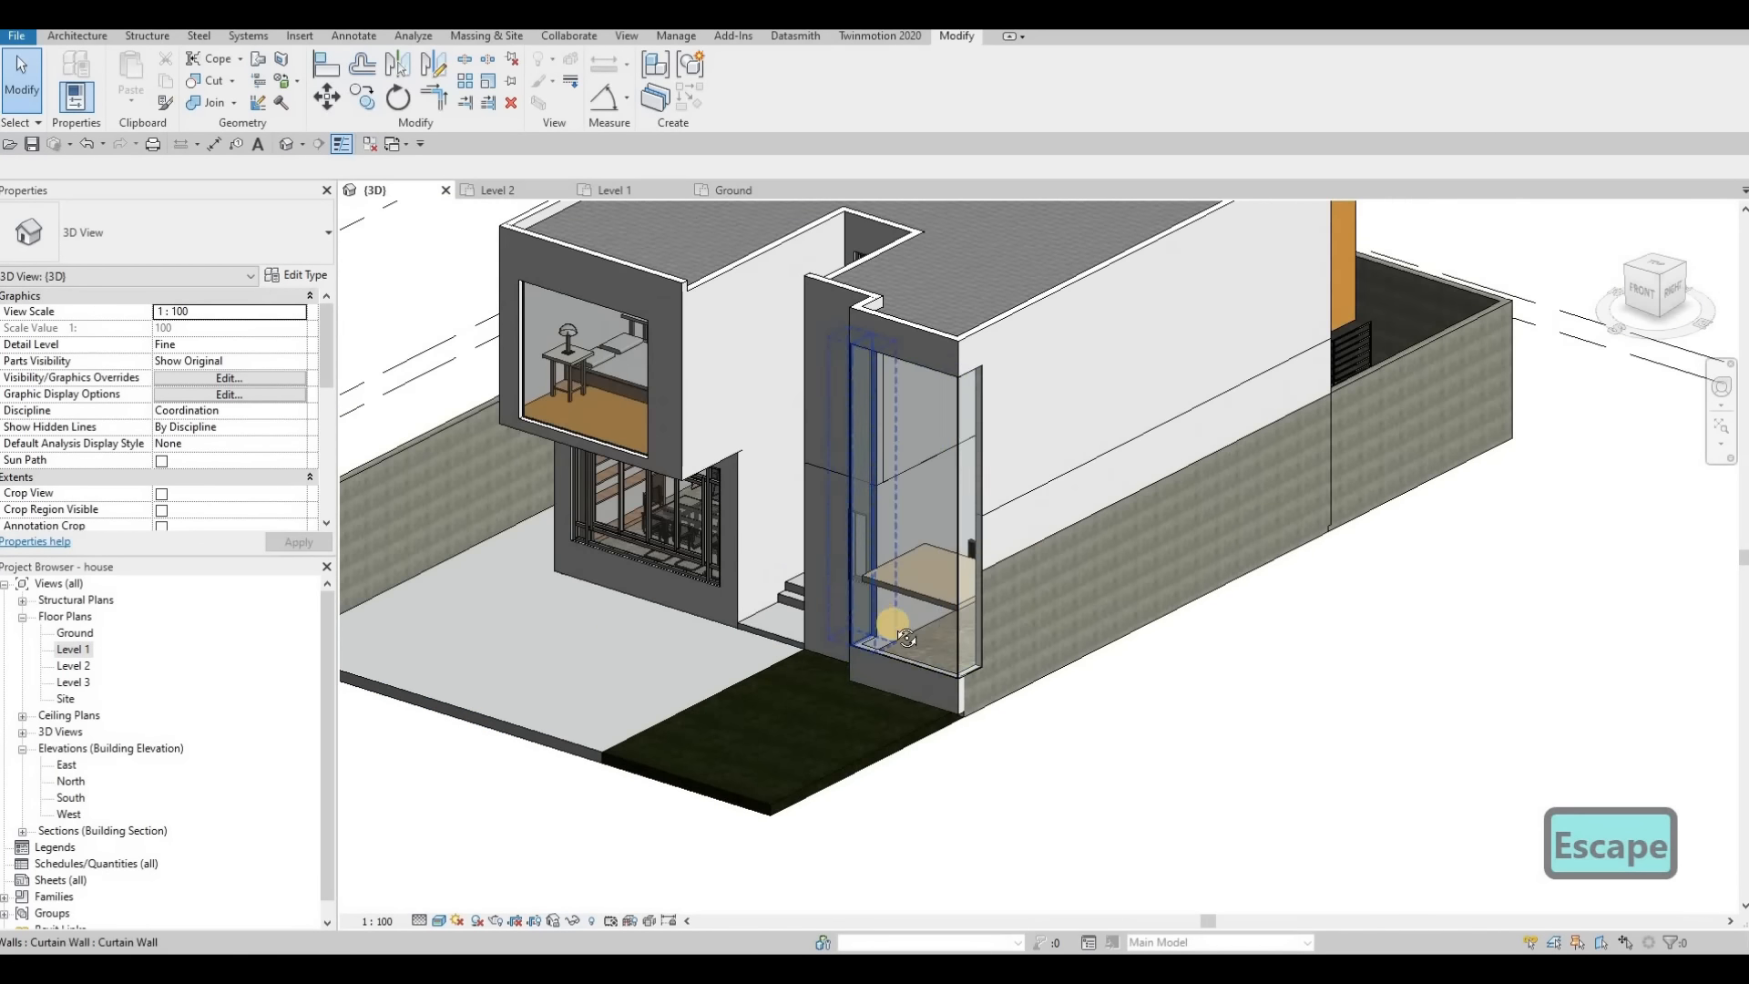
shift+middle_drag(1204, 440, 674, 381)
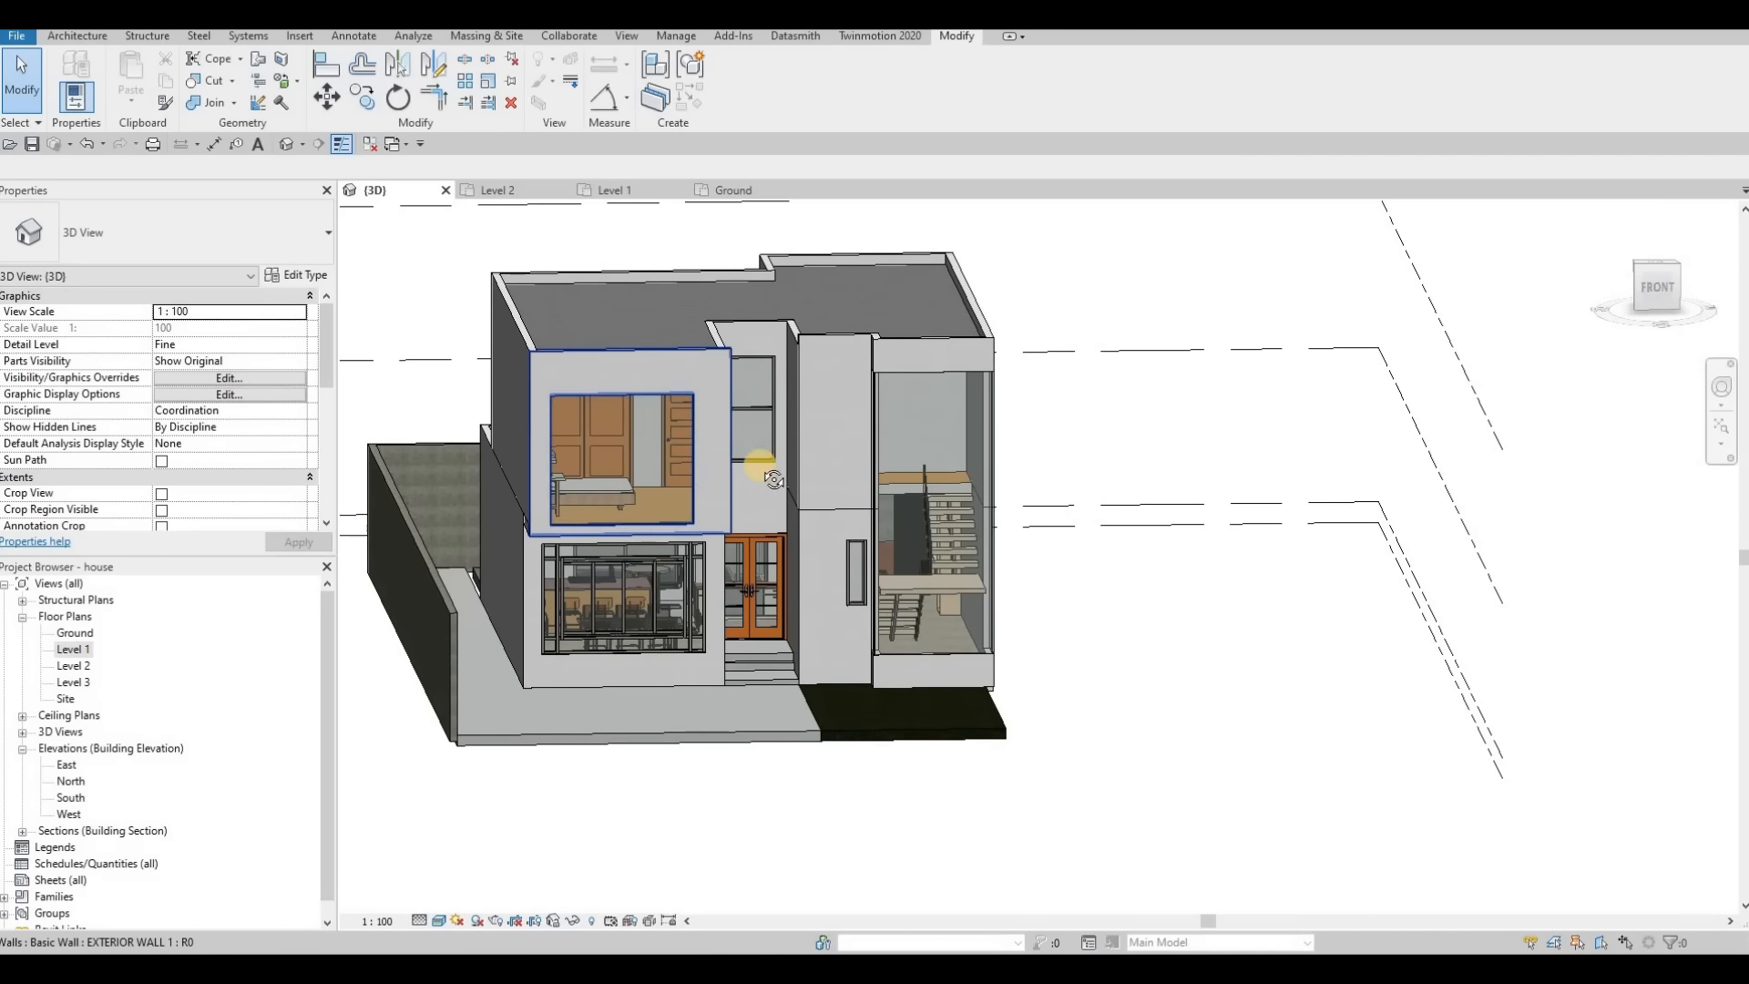
shift+middle_drag(1035, 644, 956, 401)
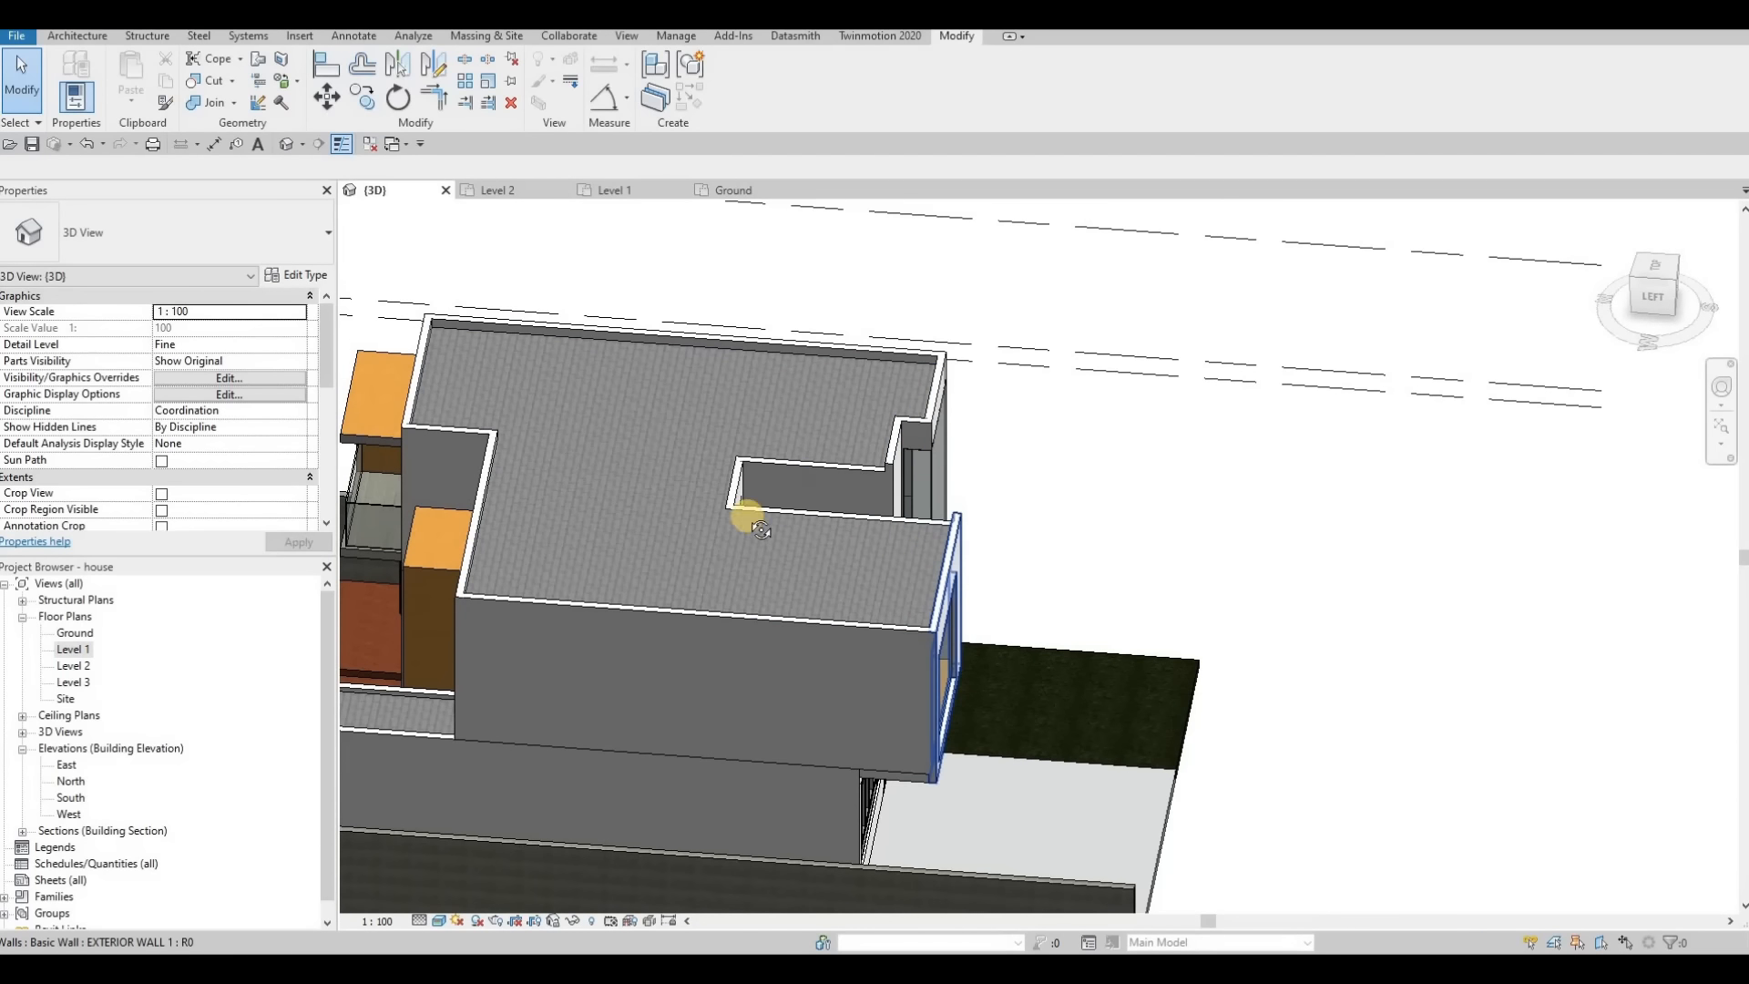
shift+middle_drag(742, 507, 812, 334)
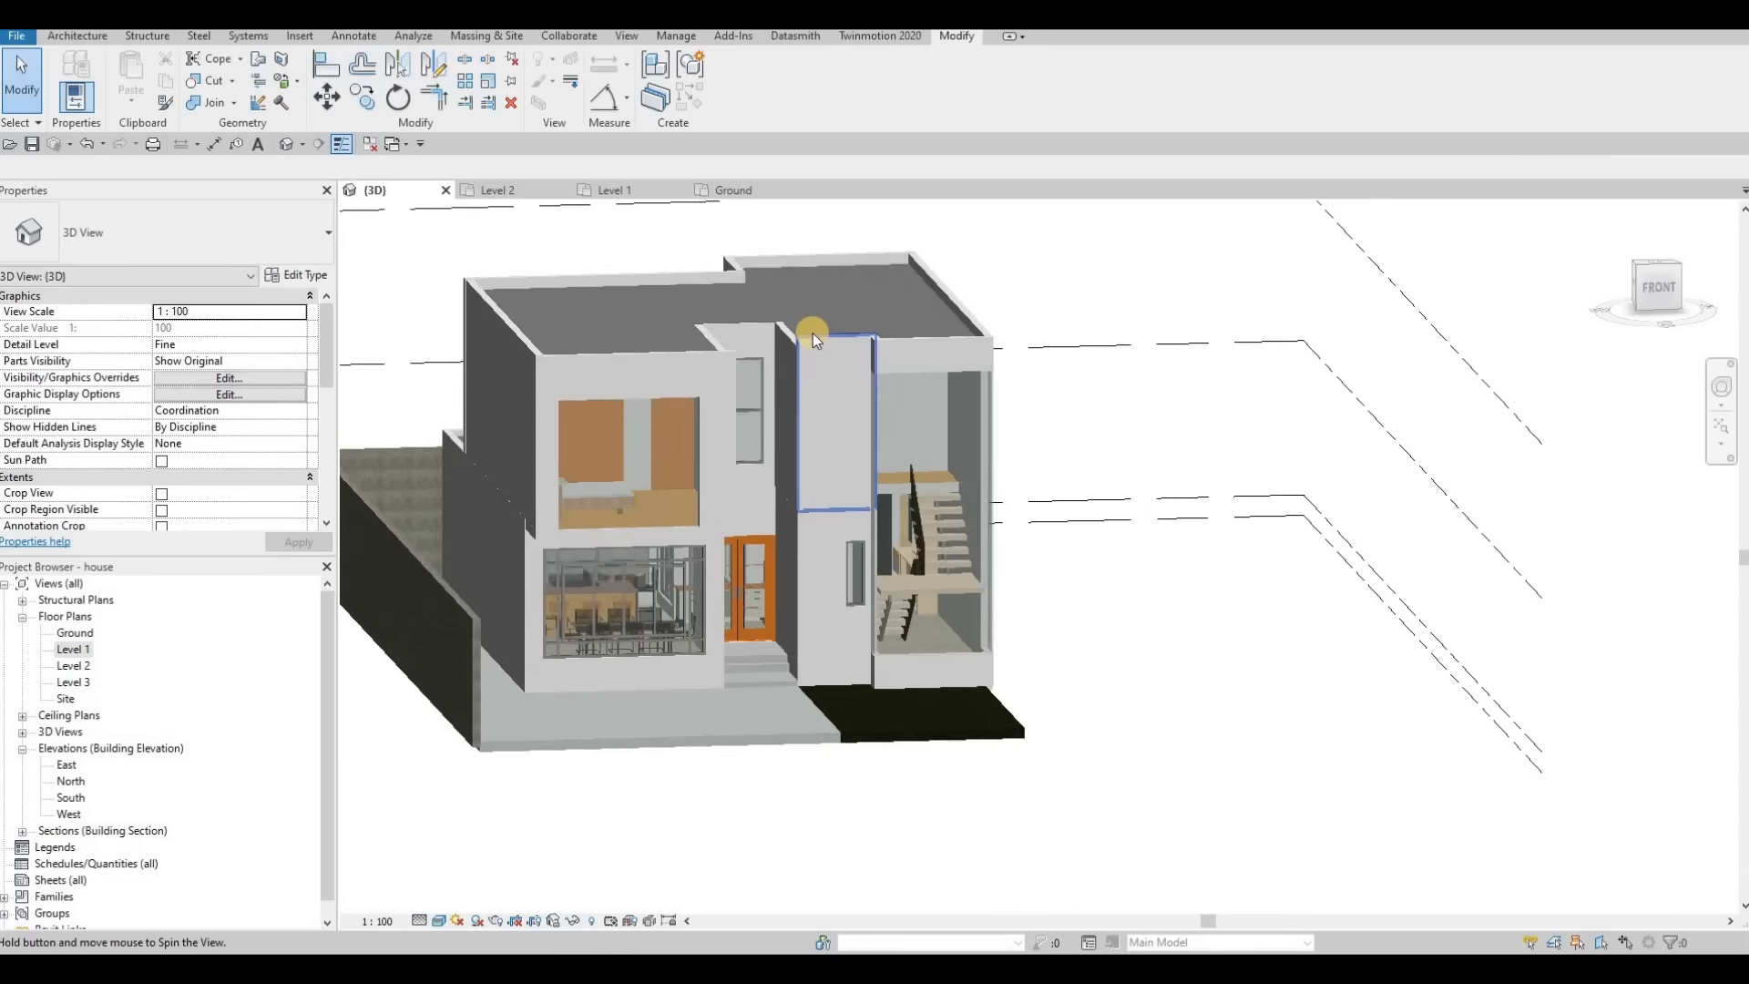
scroll(695, 359, up, 1)
shift+middle_drag(694, 359, 664, 328)
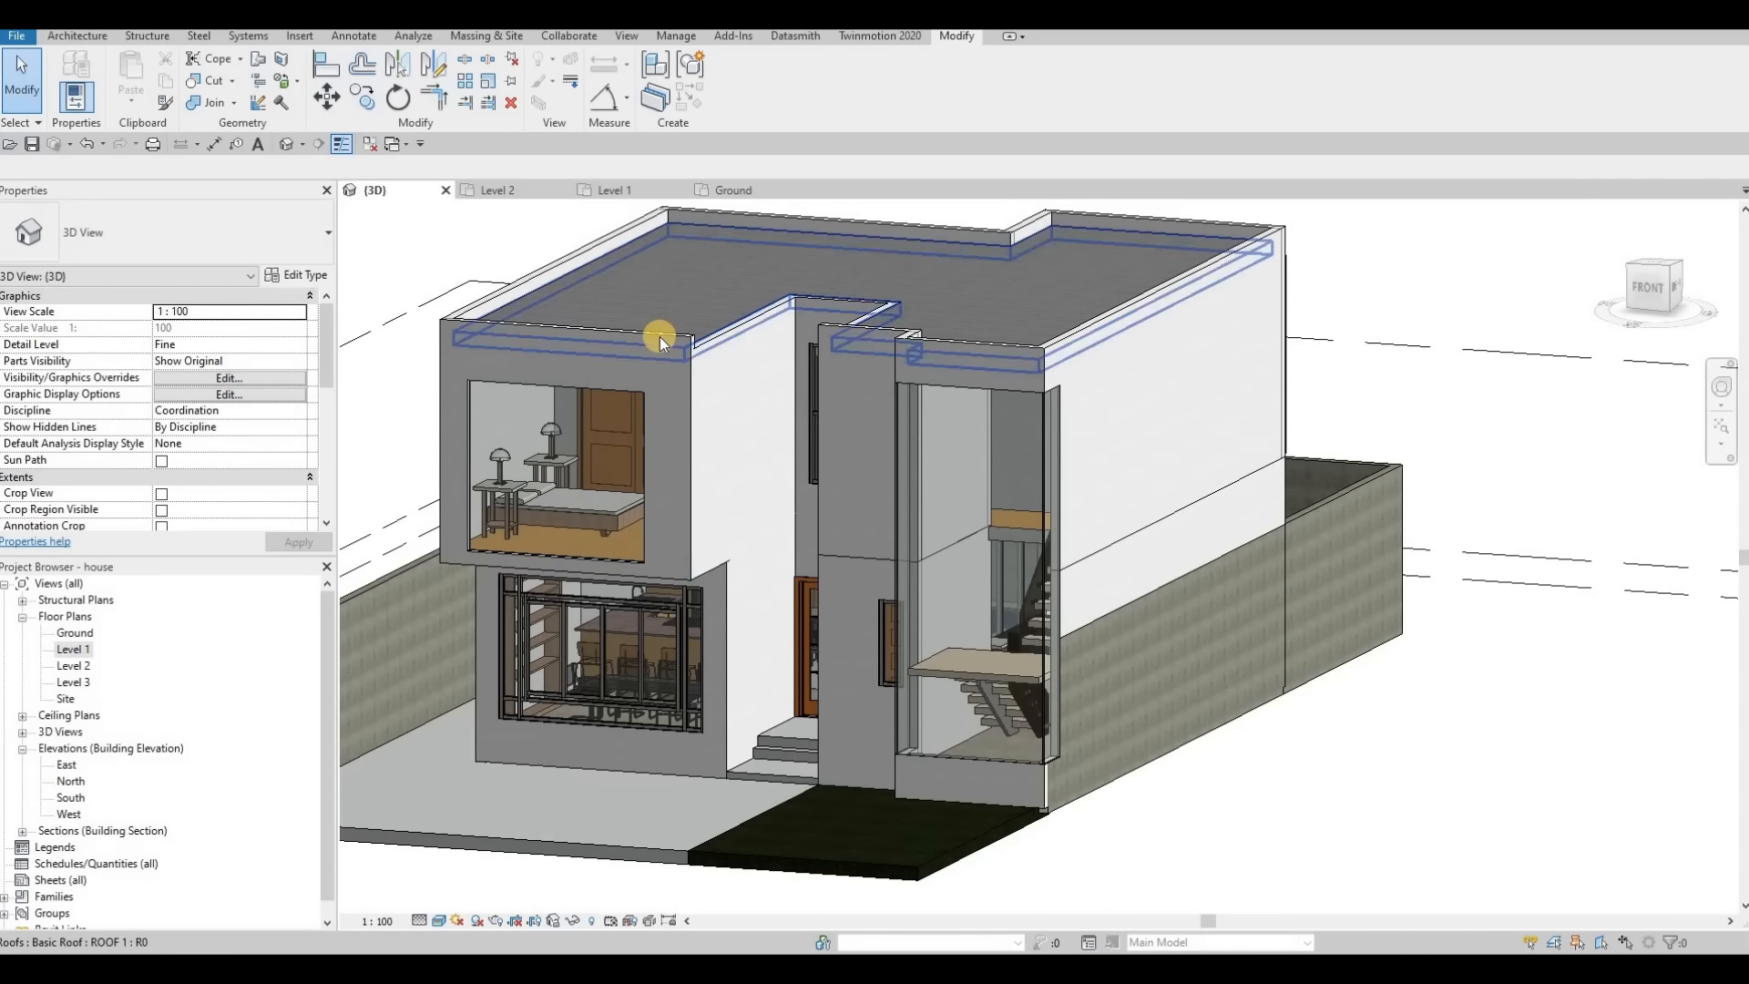
Step: Lower the parapet of the projecting Level 2 bedroom's front wall by setting its top offset to 200
click(566, 337)
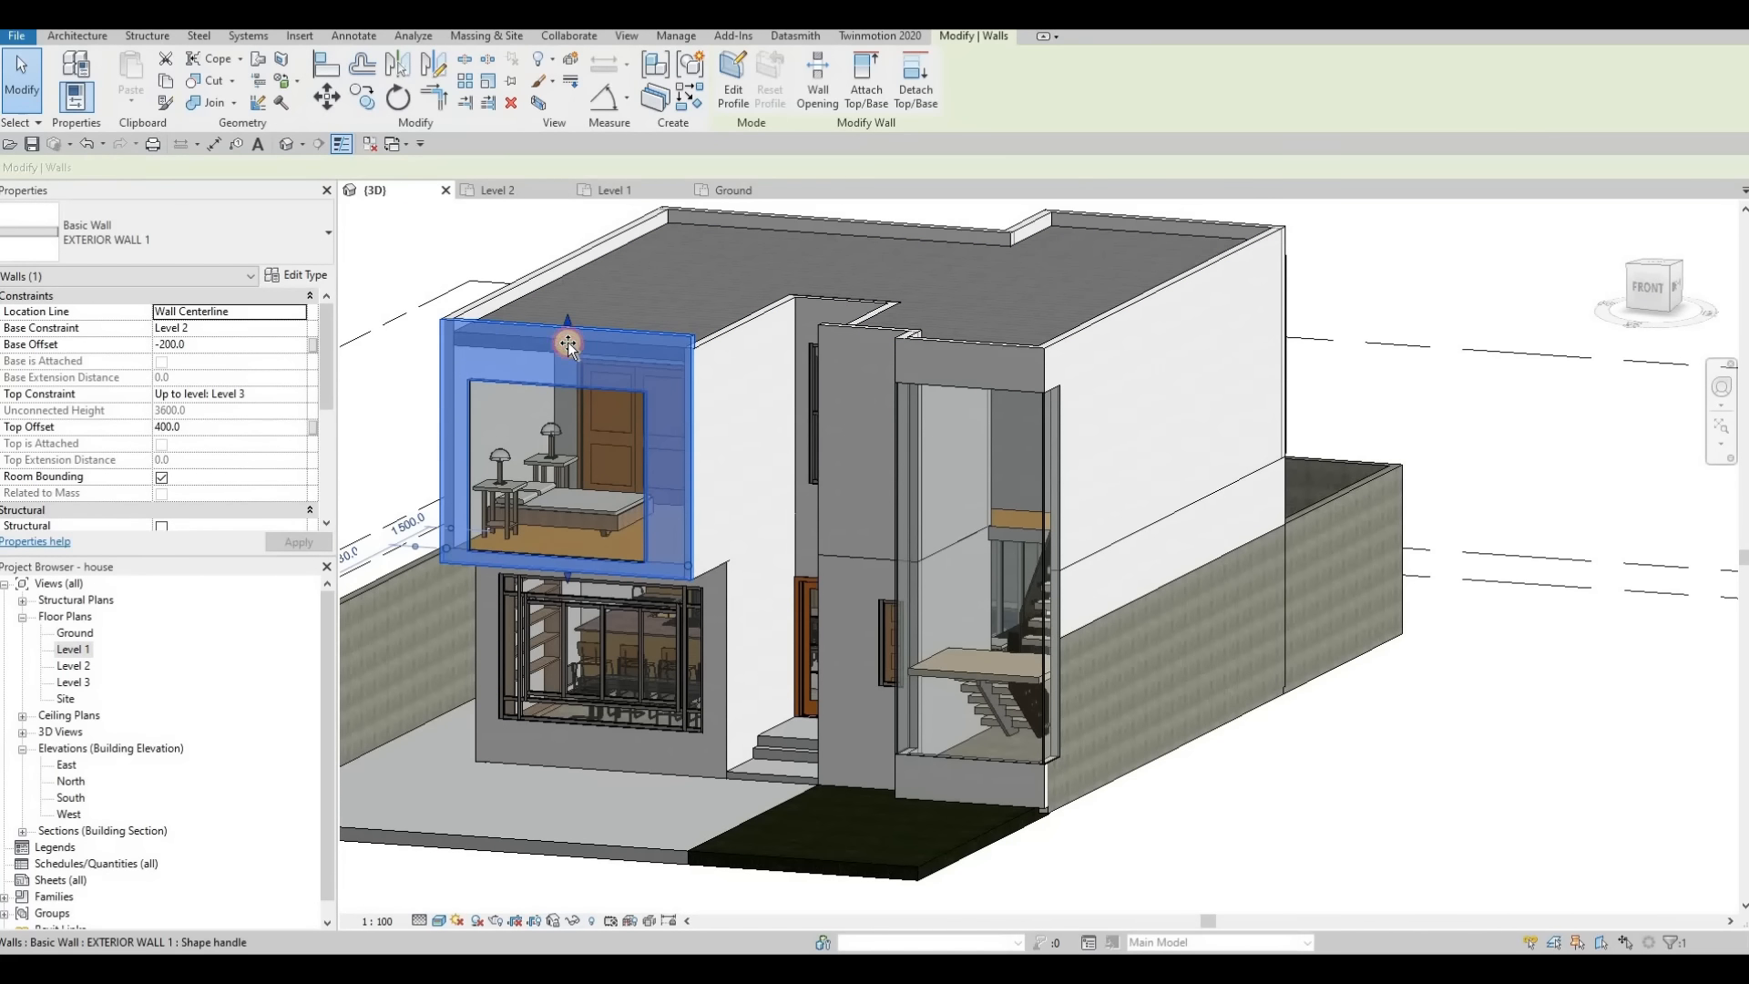
drag(567, 341, 576, 336)
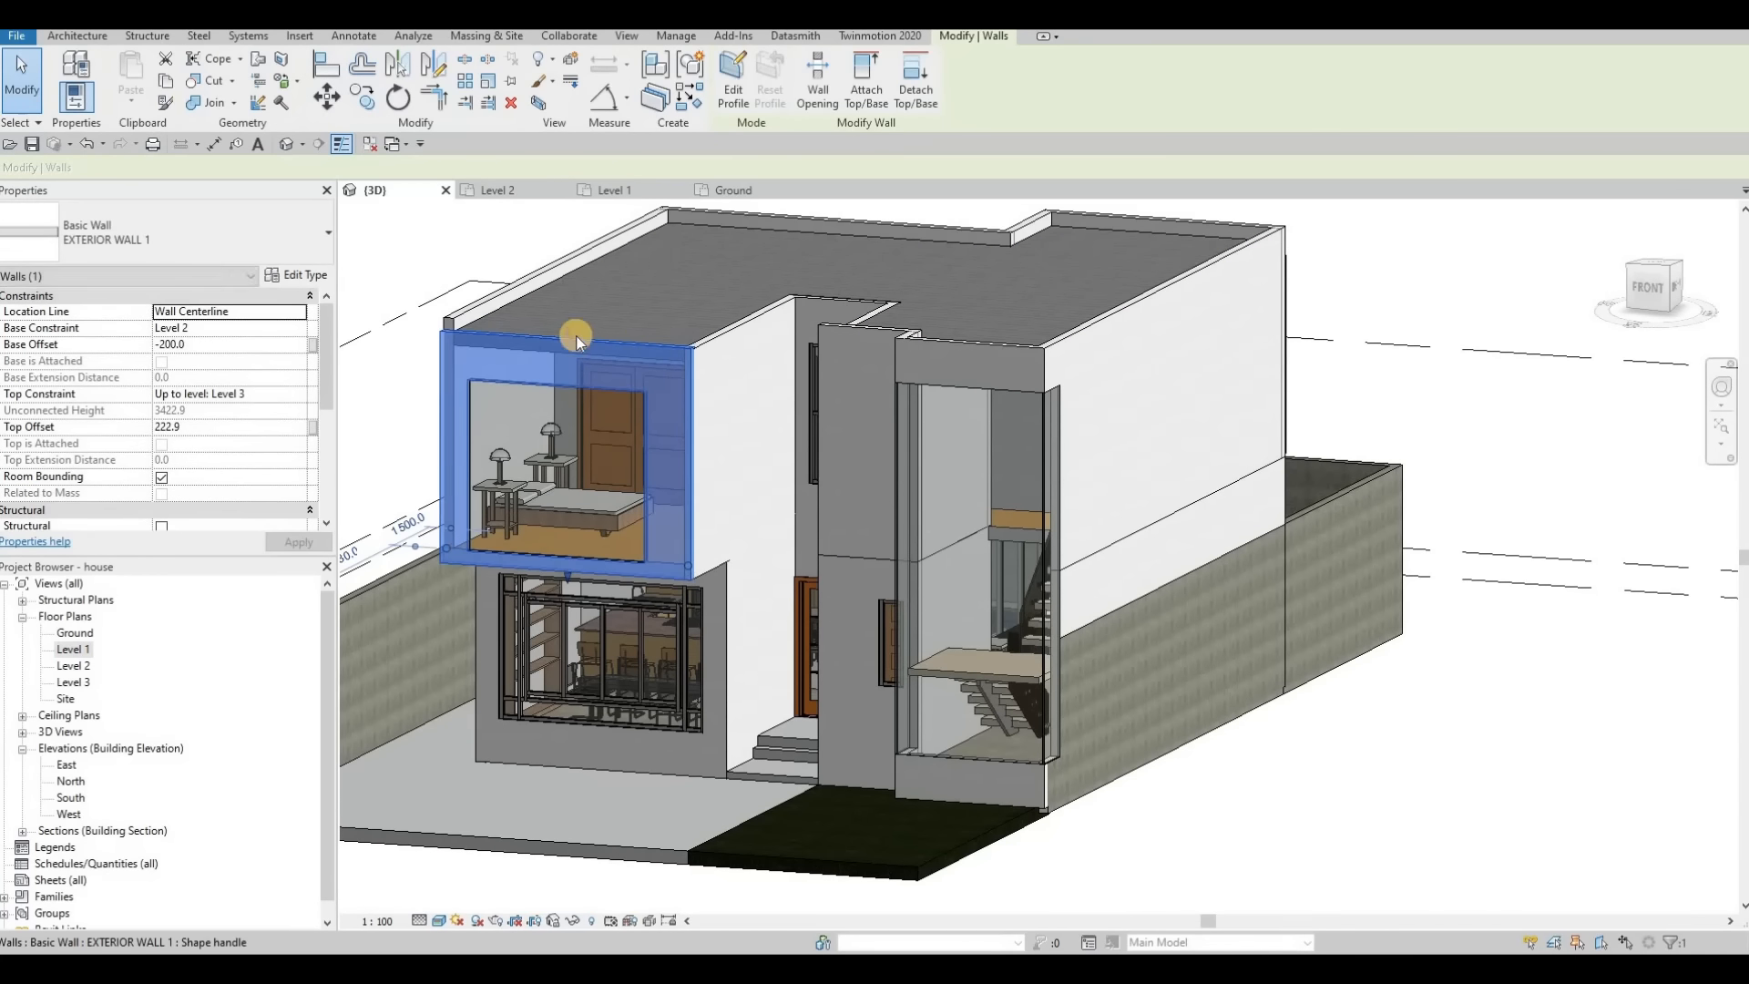
click(212, 428)
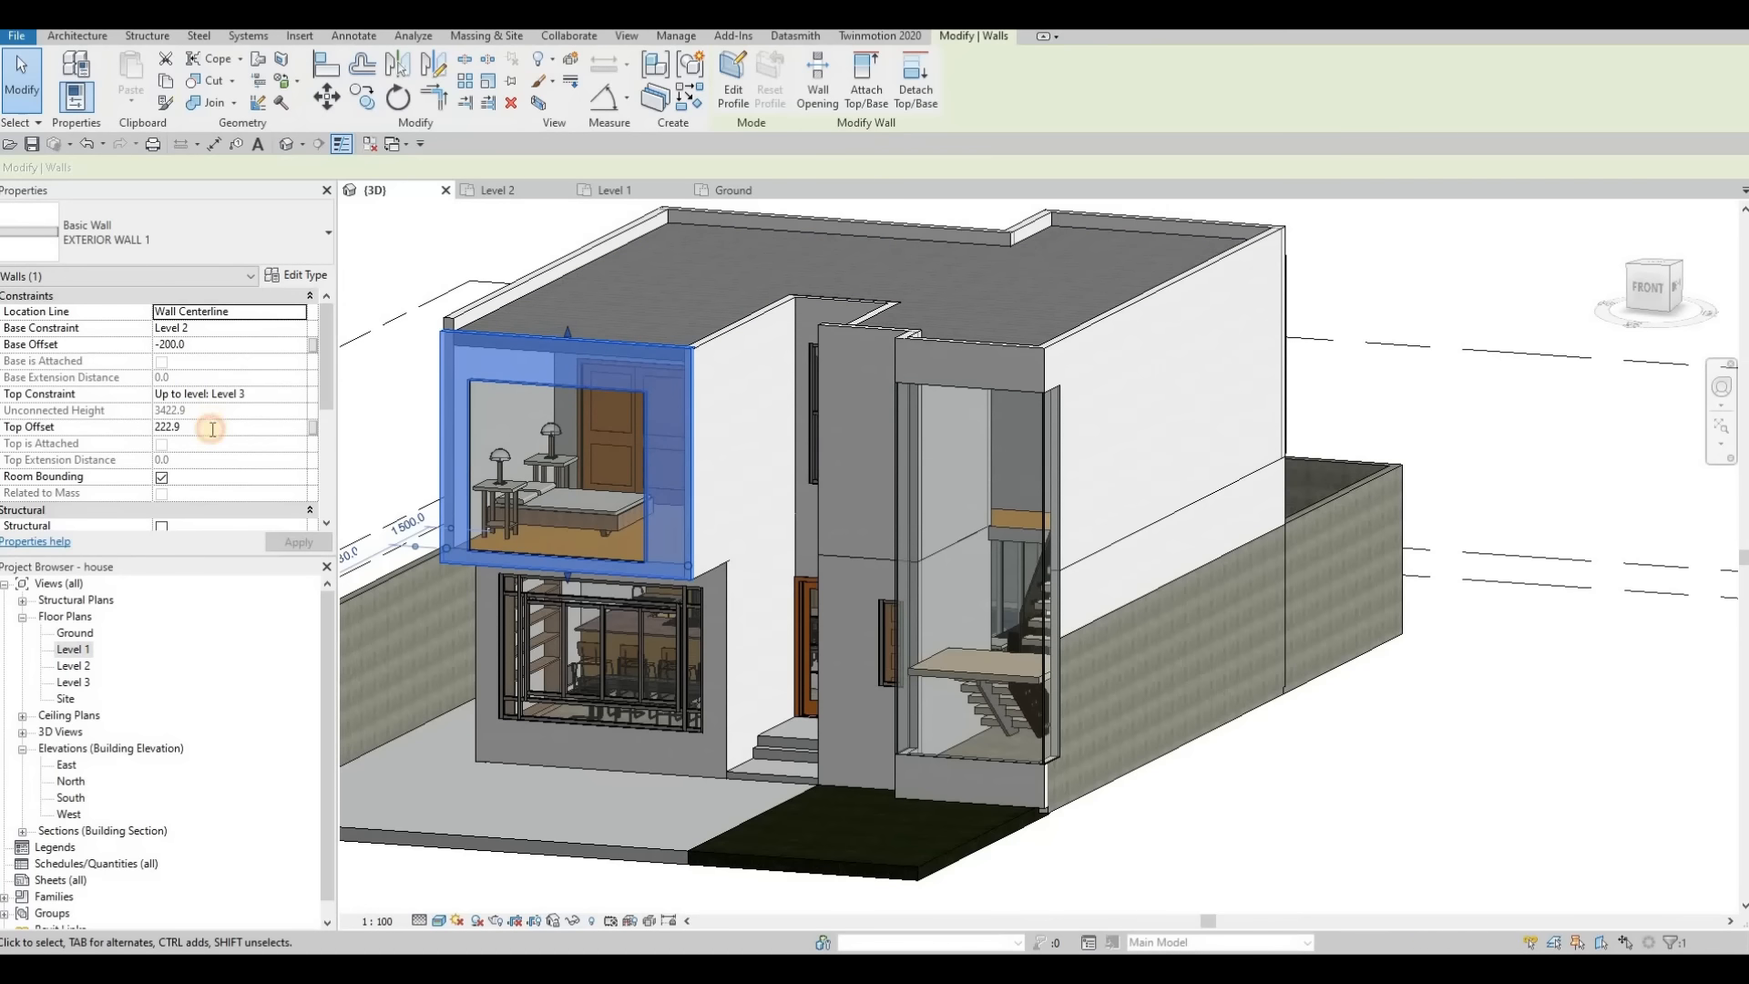
text(200)
key(Return)
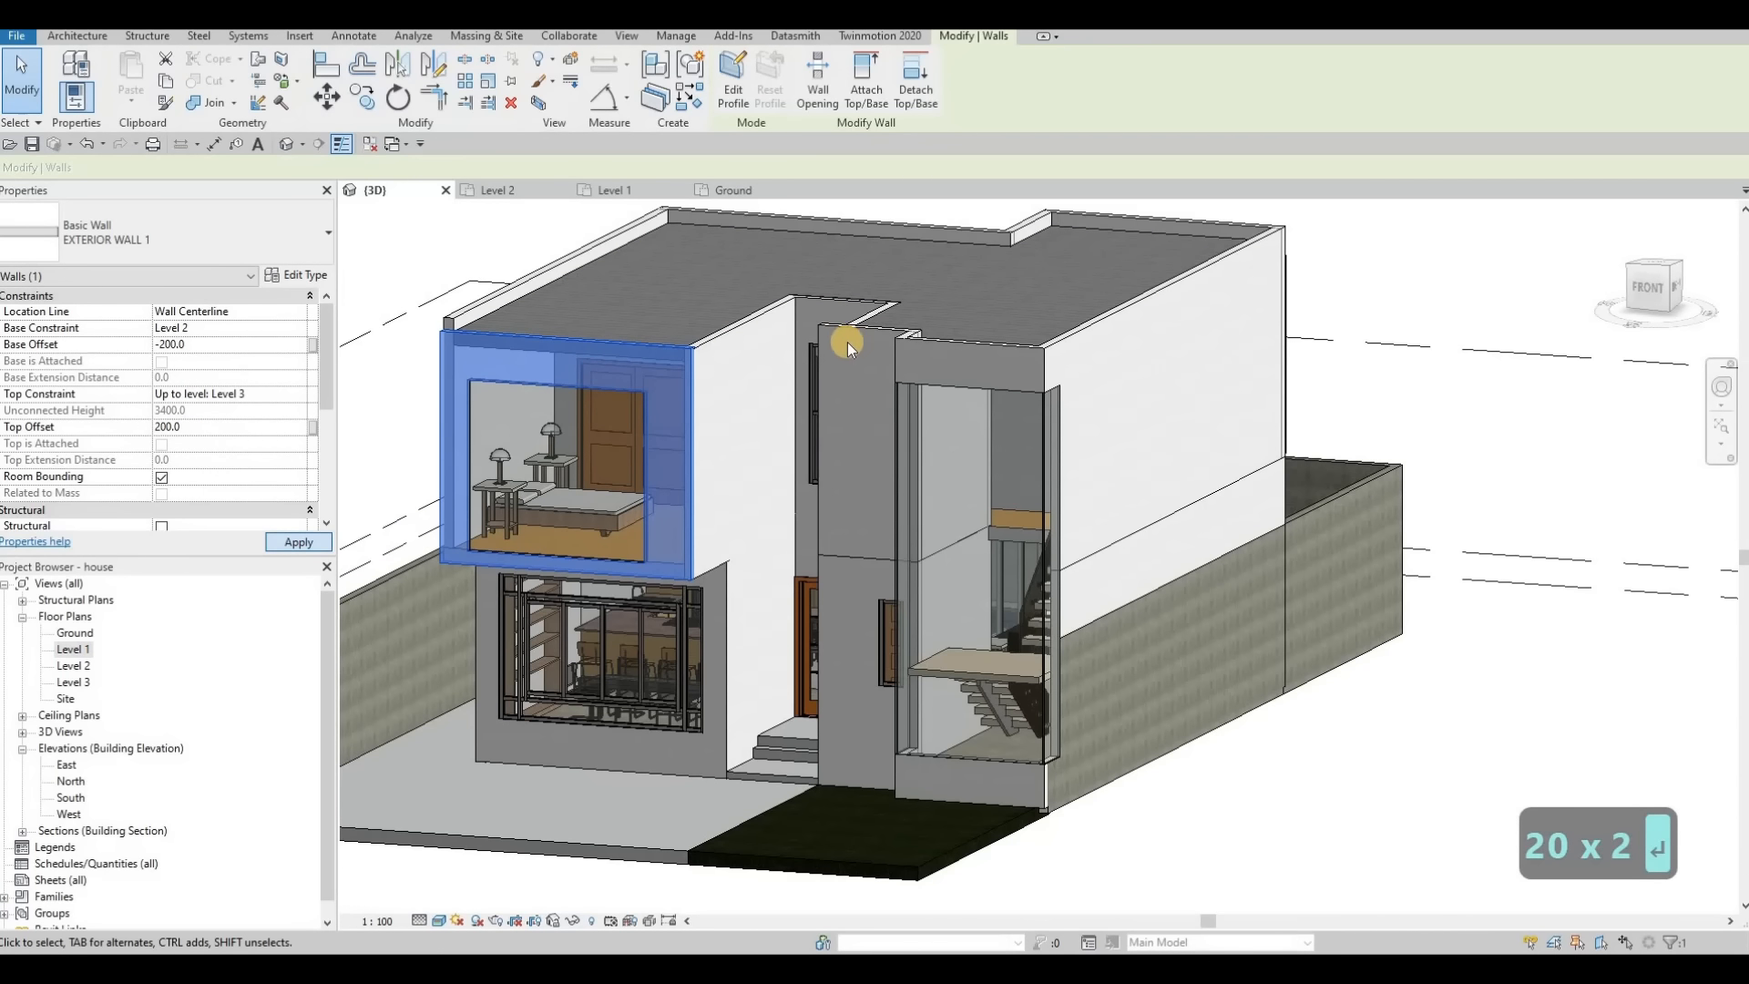
key(Escape)
click(927, 357)
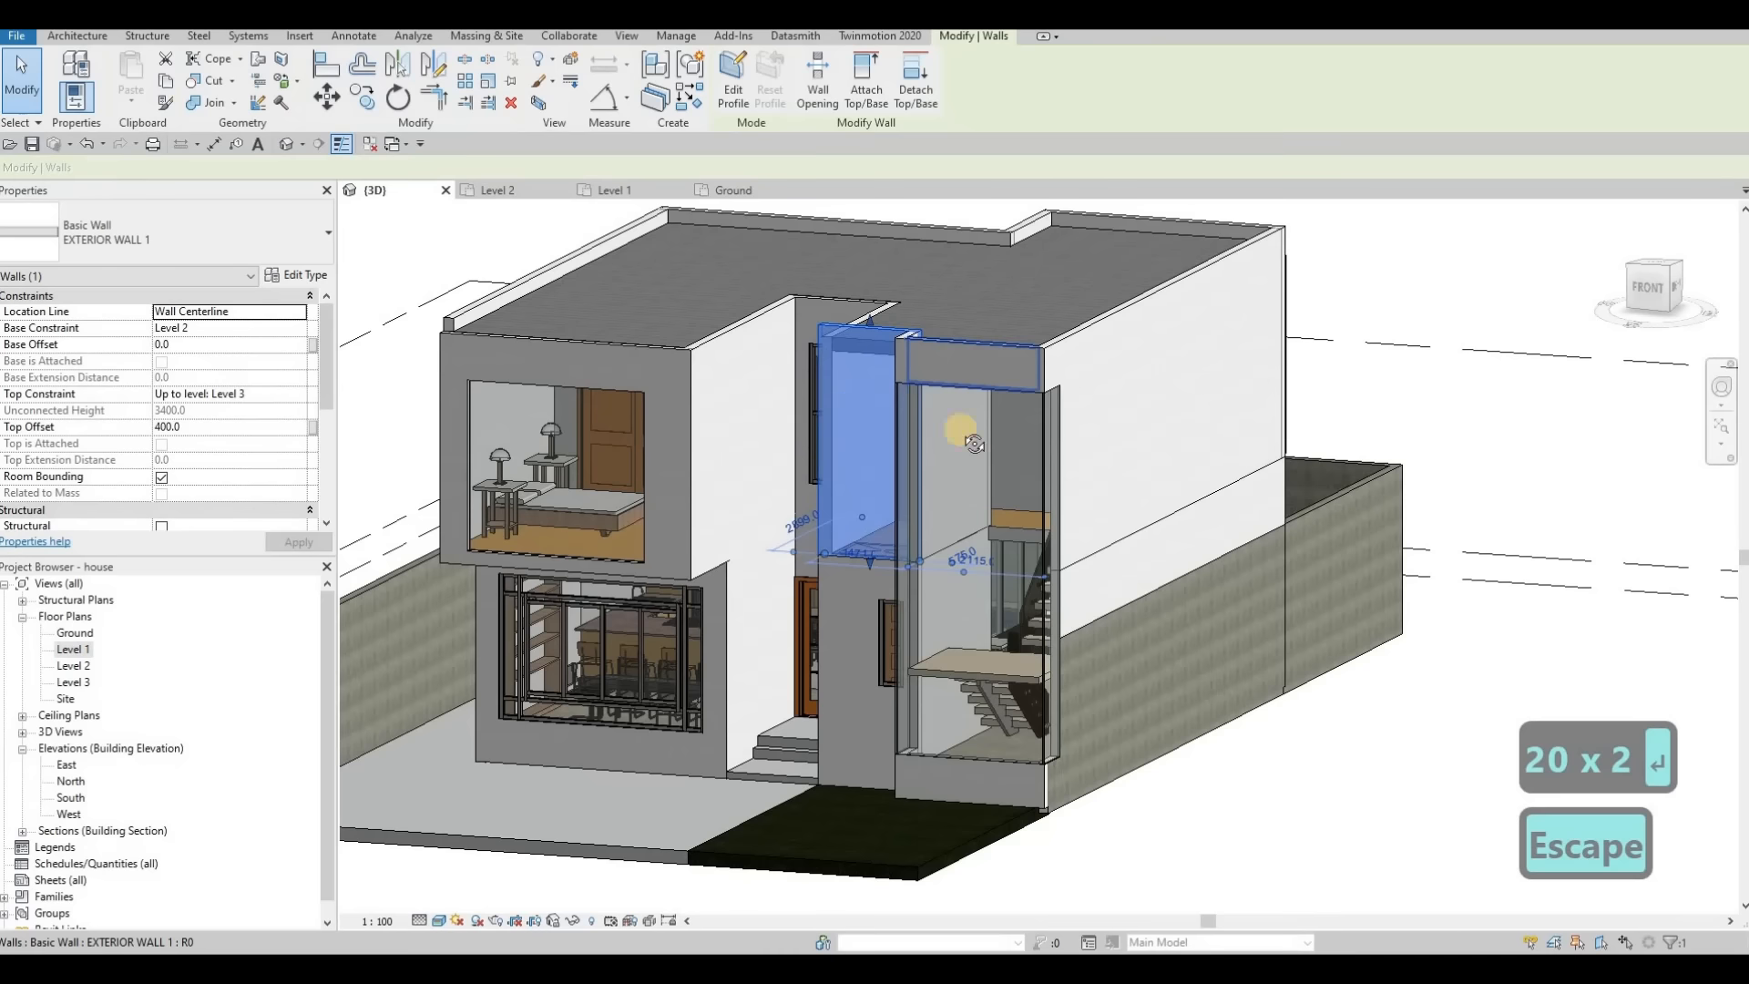
shift+middle_drag(1035, 403, 774, 381)
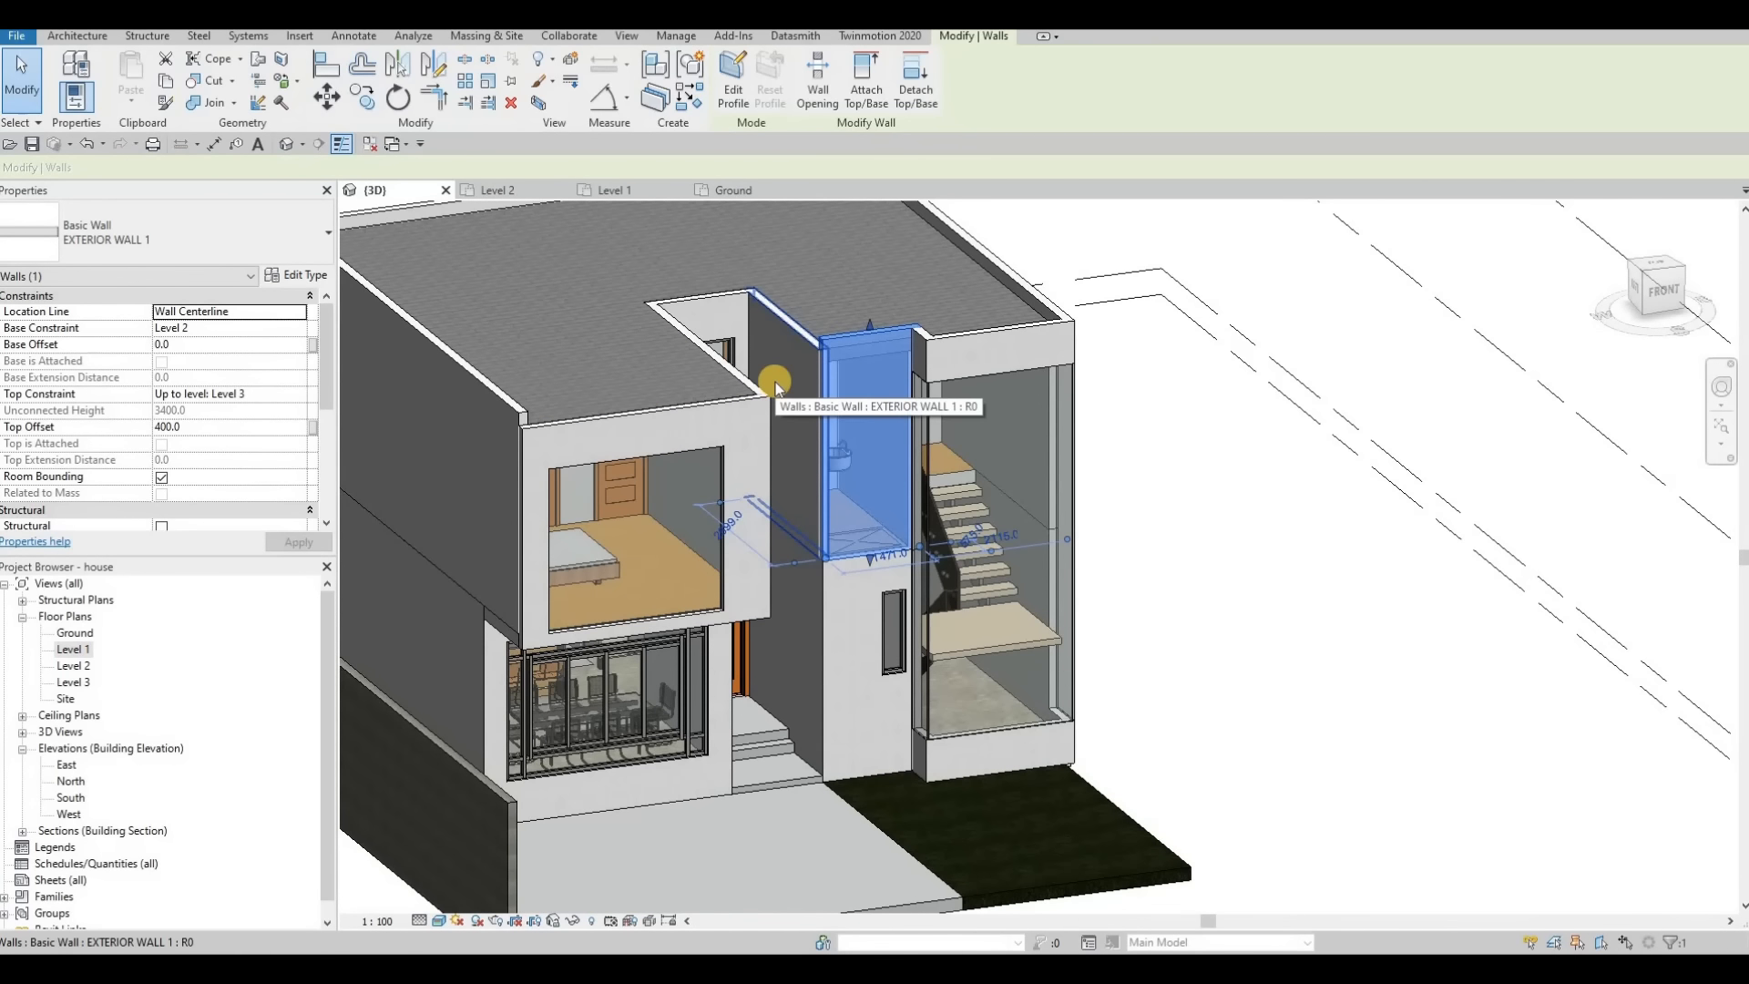
shift+middle_drag(649, 406, 648, 407)
key(F1)
key(Escape)
shift+middle_drag(883, 625, 871, 383)
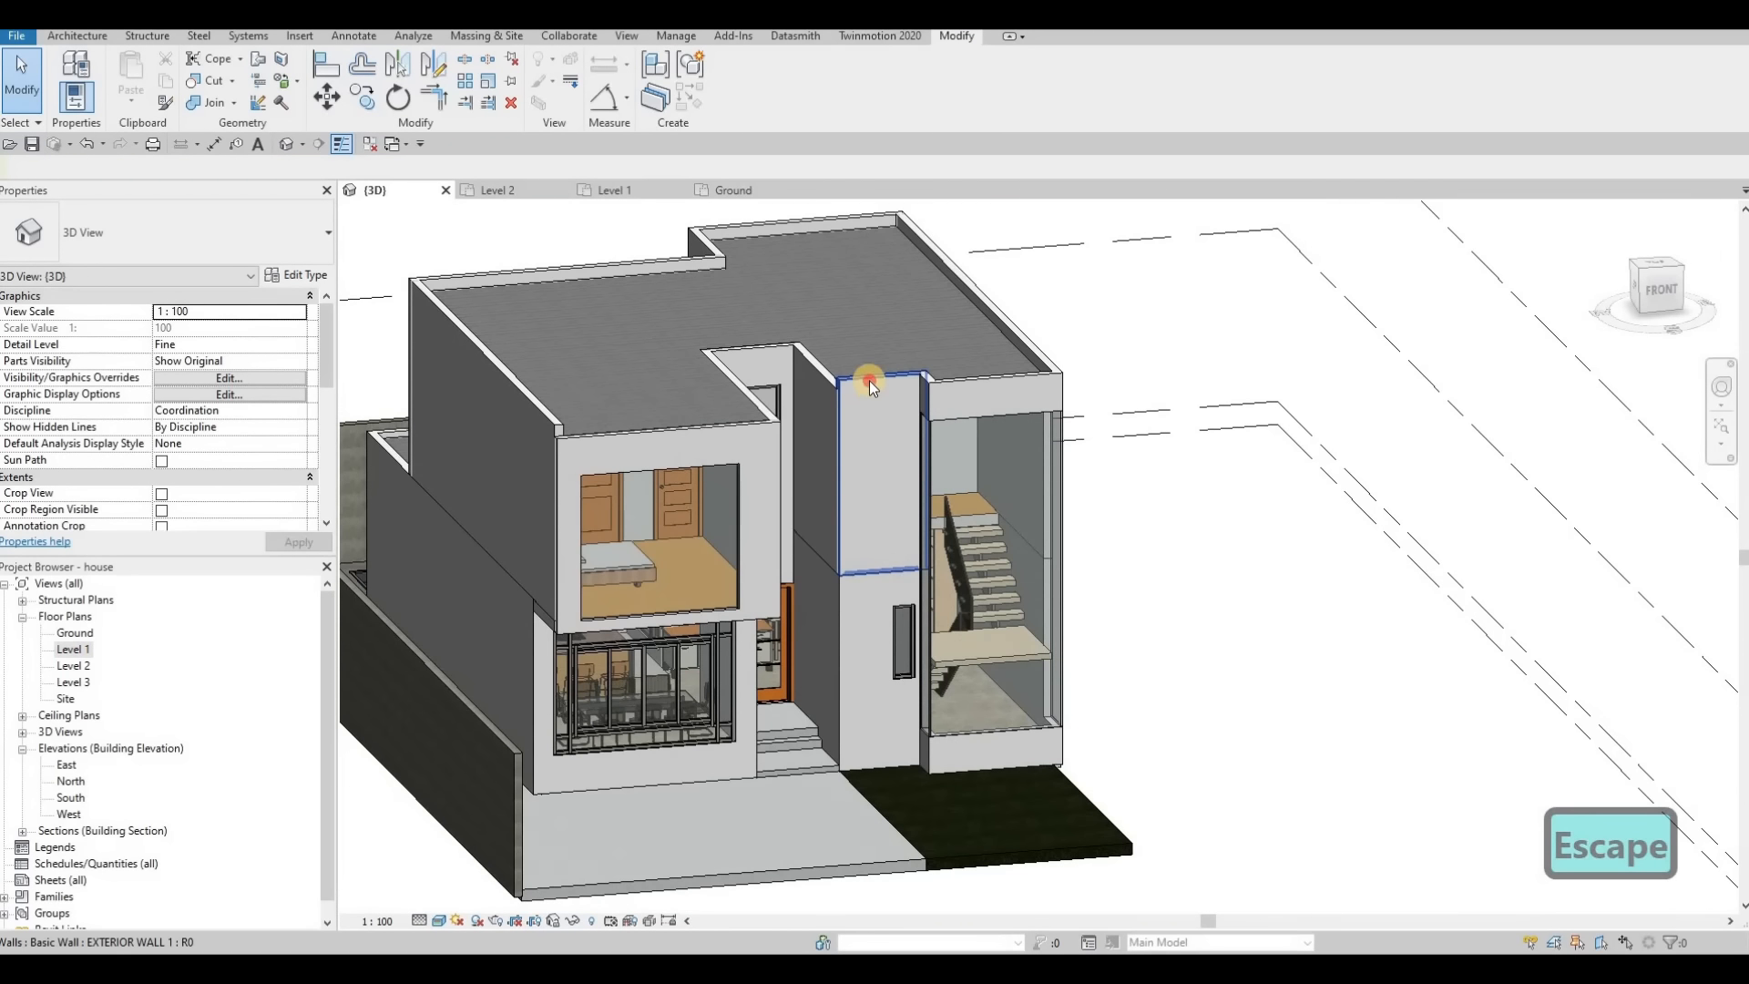
Step: Set the top offset to 200 for the middle front wall, its short return and the wall above the stair glazing
scroll(871, 383, up, 3)
click(941, 374)
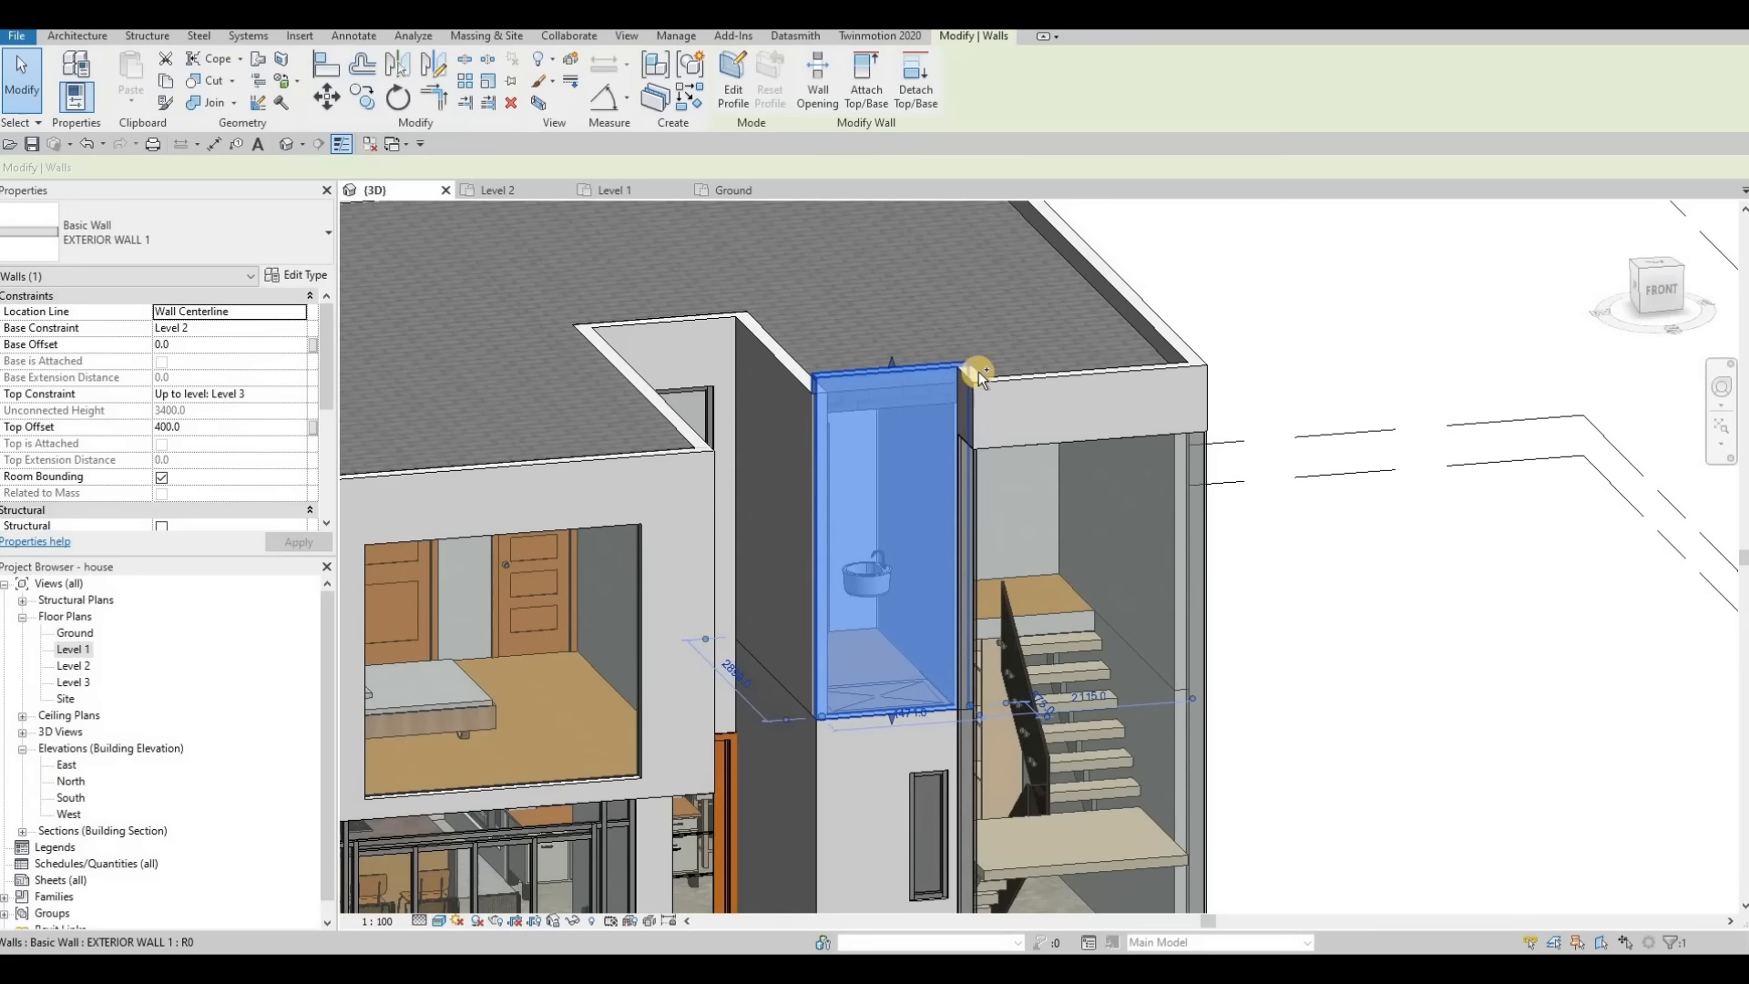
ctrl+click(1040, 380)
ctrl+click(752, 395)
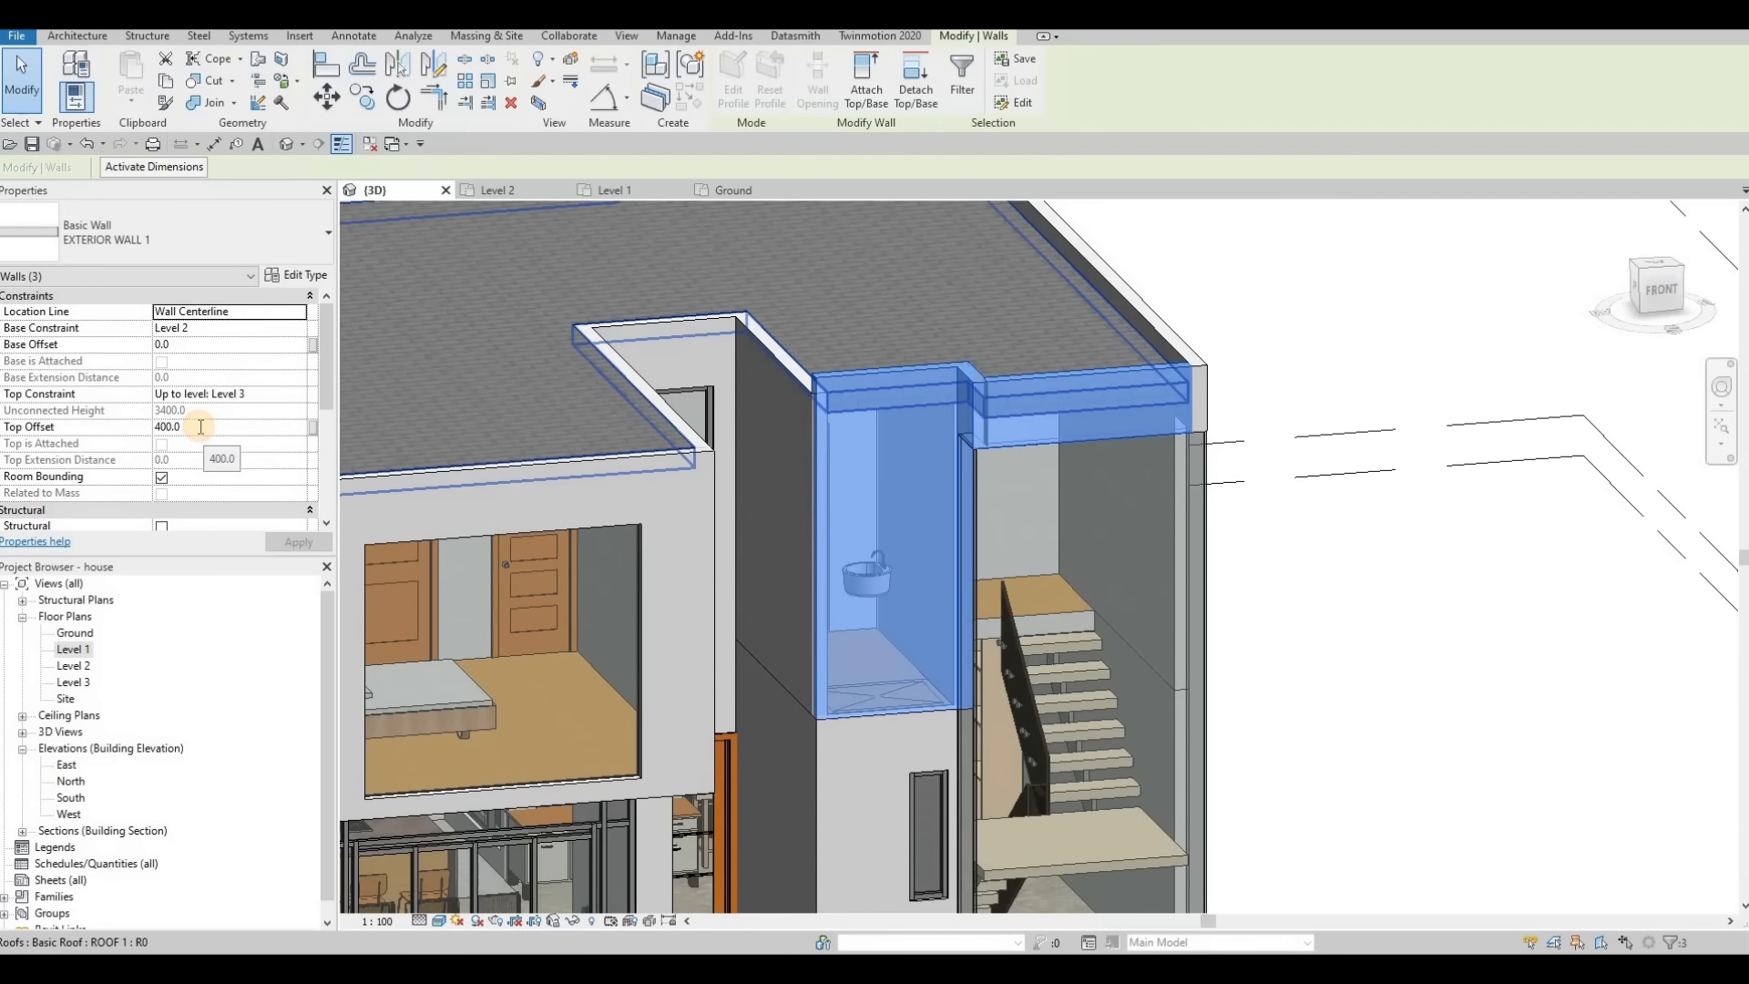
click(200, 426)
text(200)
key(Return)
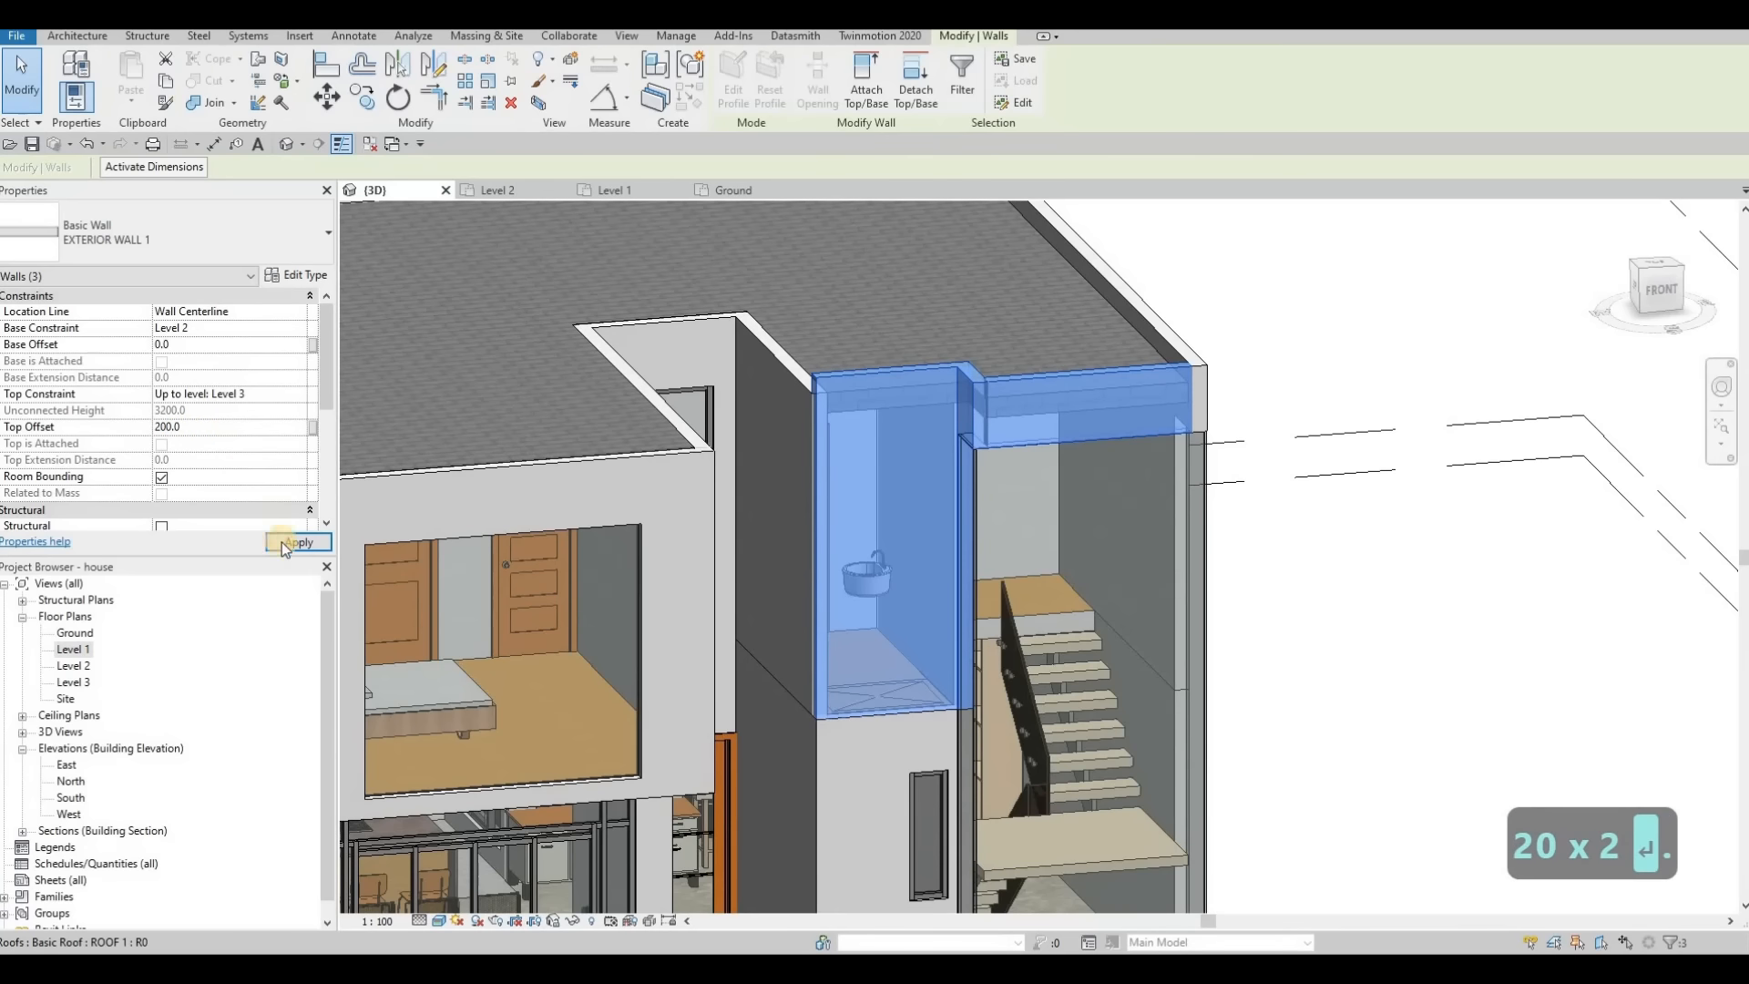
click(282, 543)
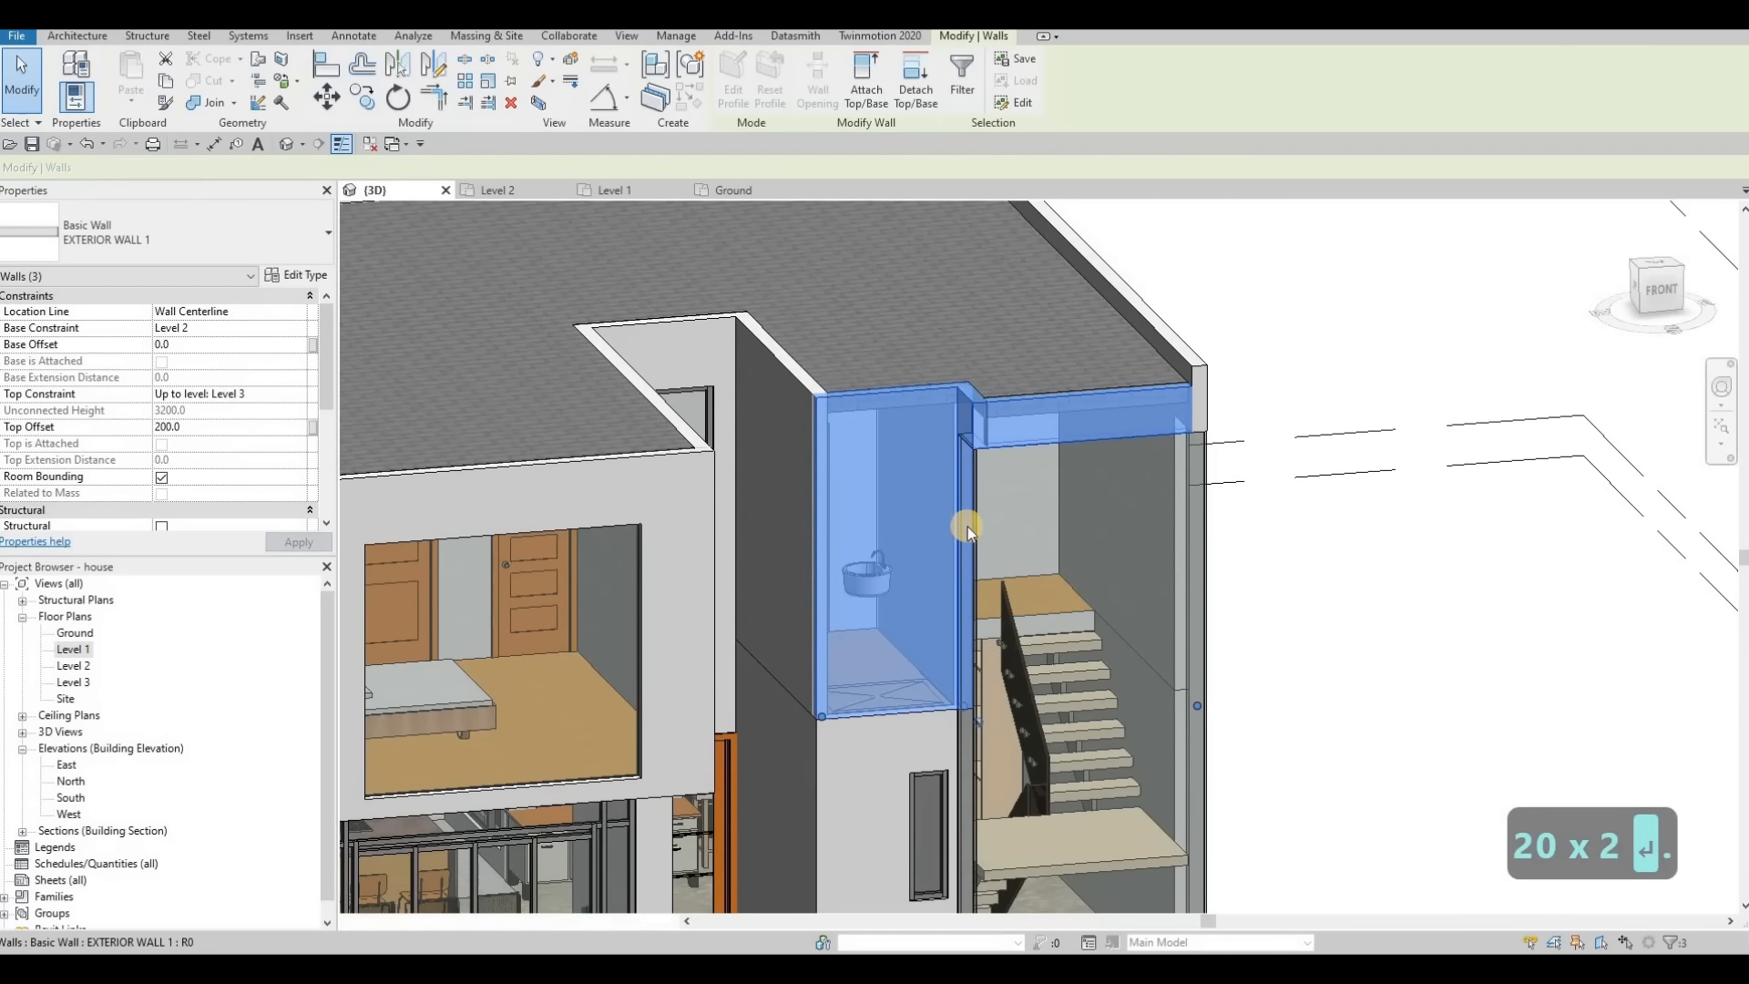
key(Escape)
Step: Check the lowered front parapets in 3D and open the South elevation
shift+middle_drag(883, 590, 683, 537)
shift+middle_drag(705, 478, 691, 473)
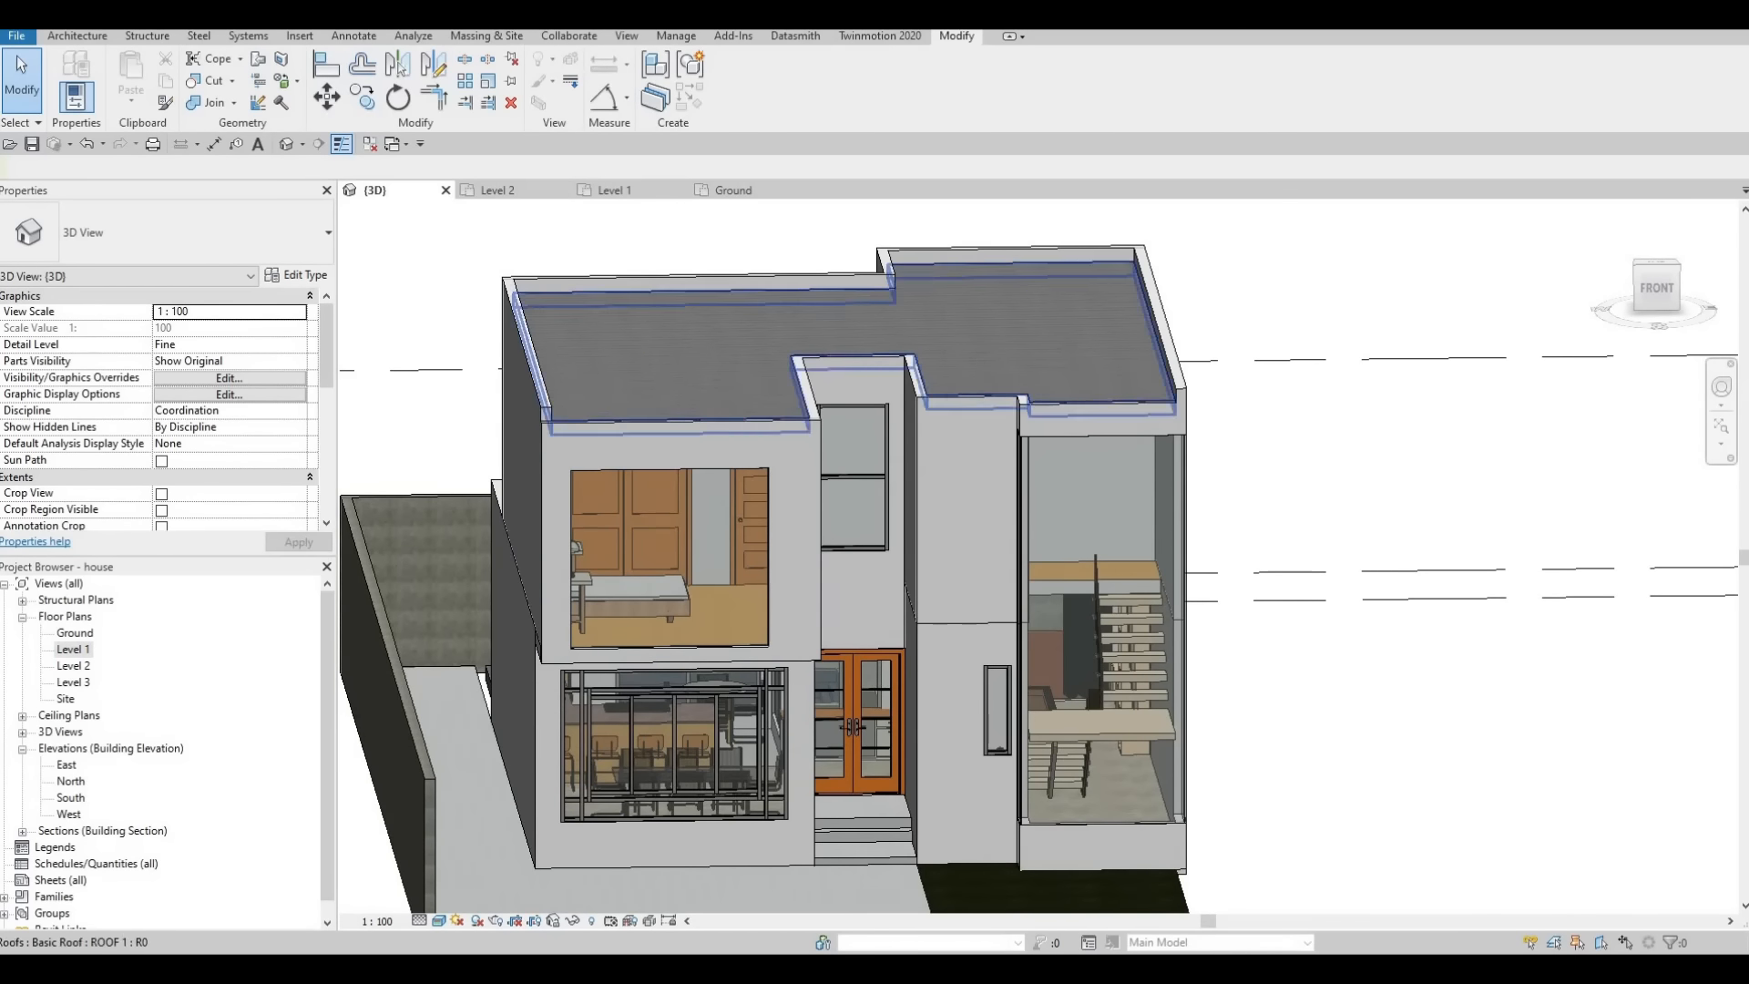
key(F1)
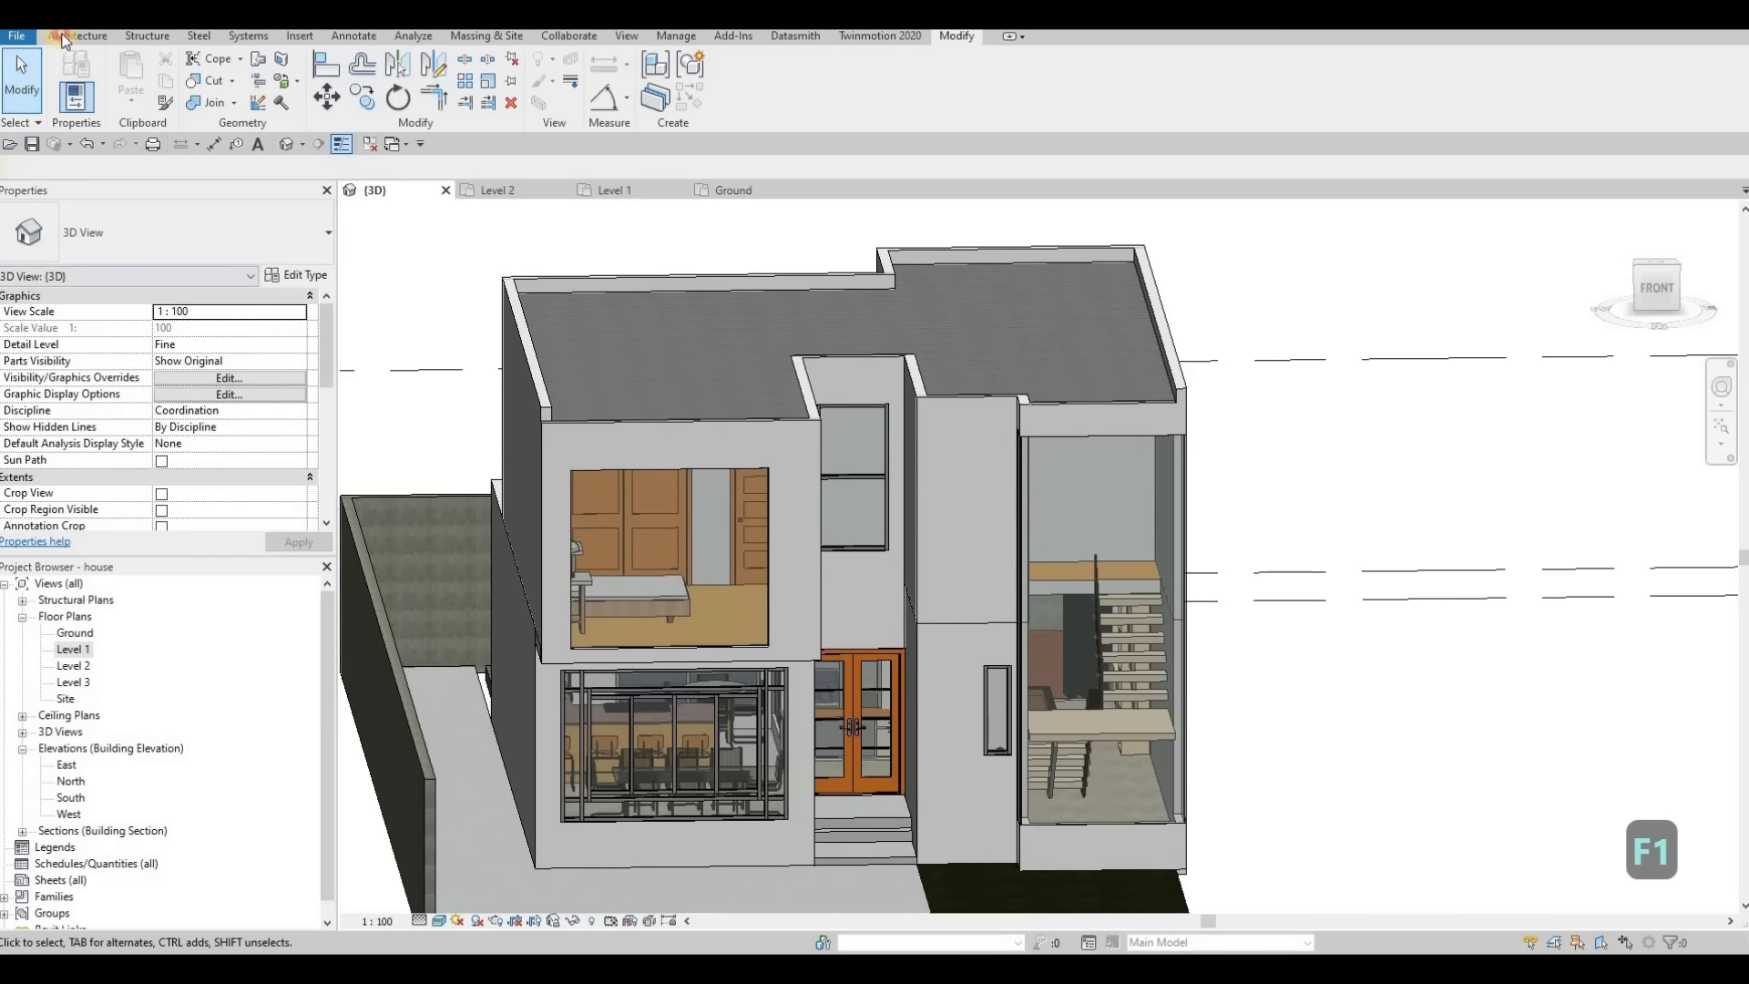
click(224, 100)
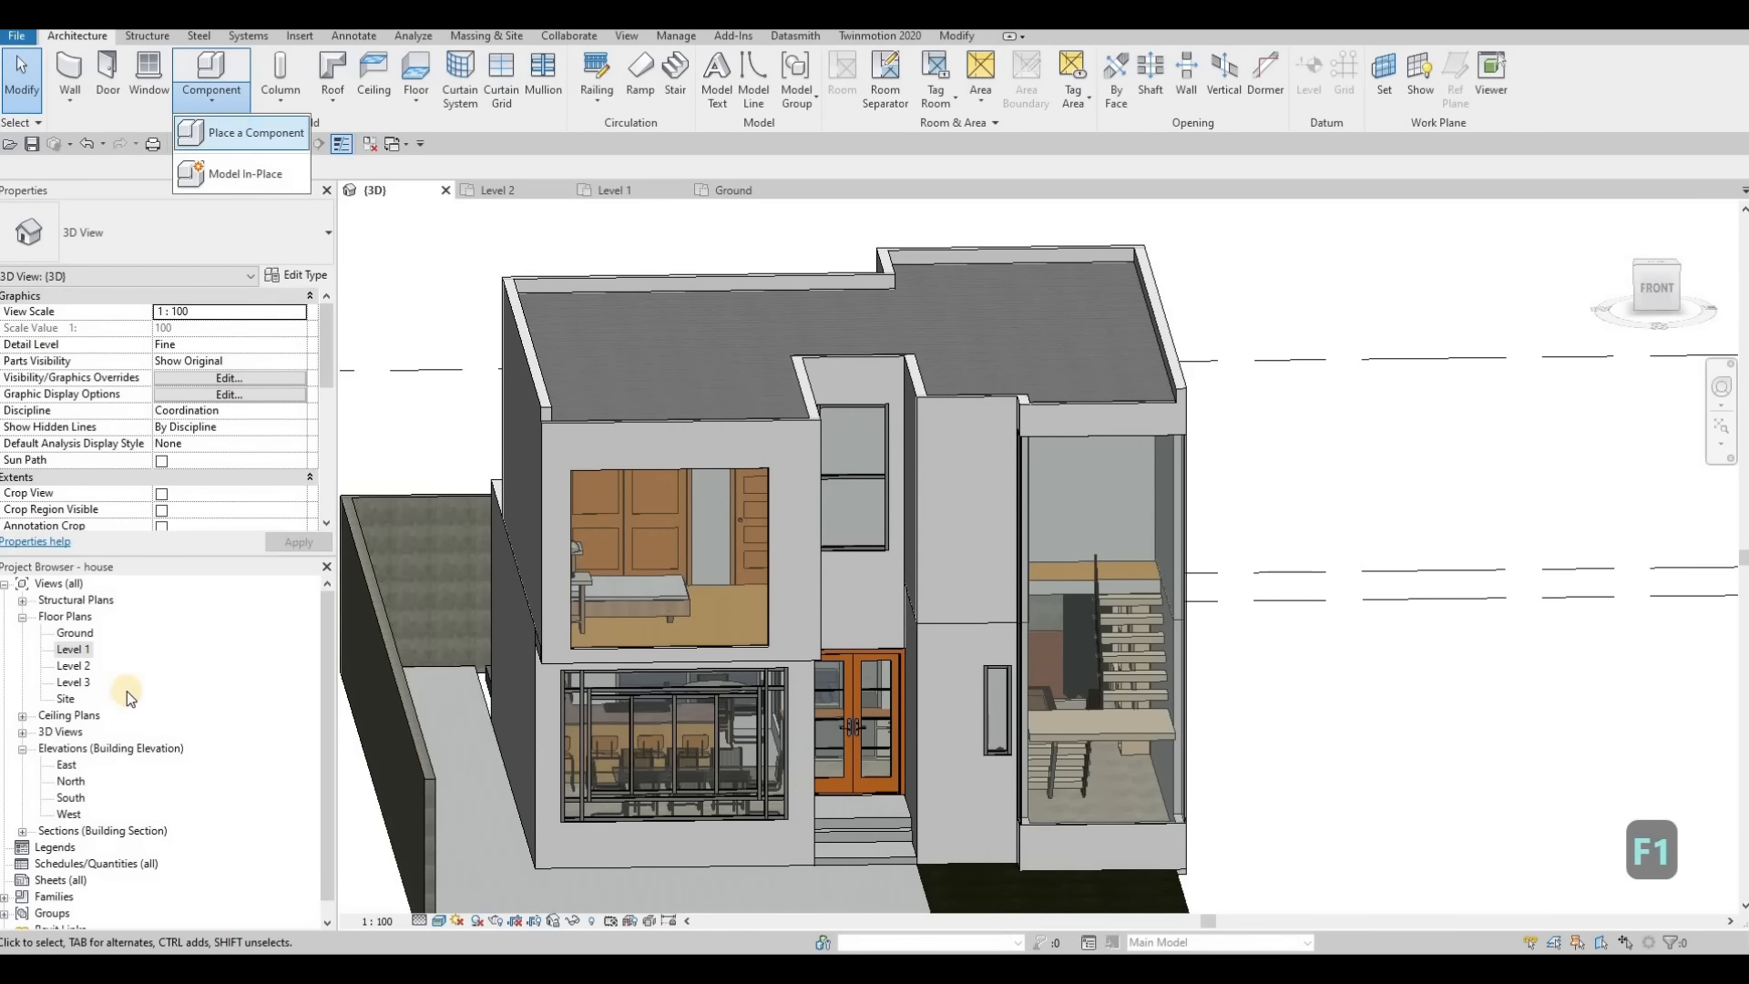
click(72, 798)
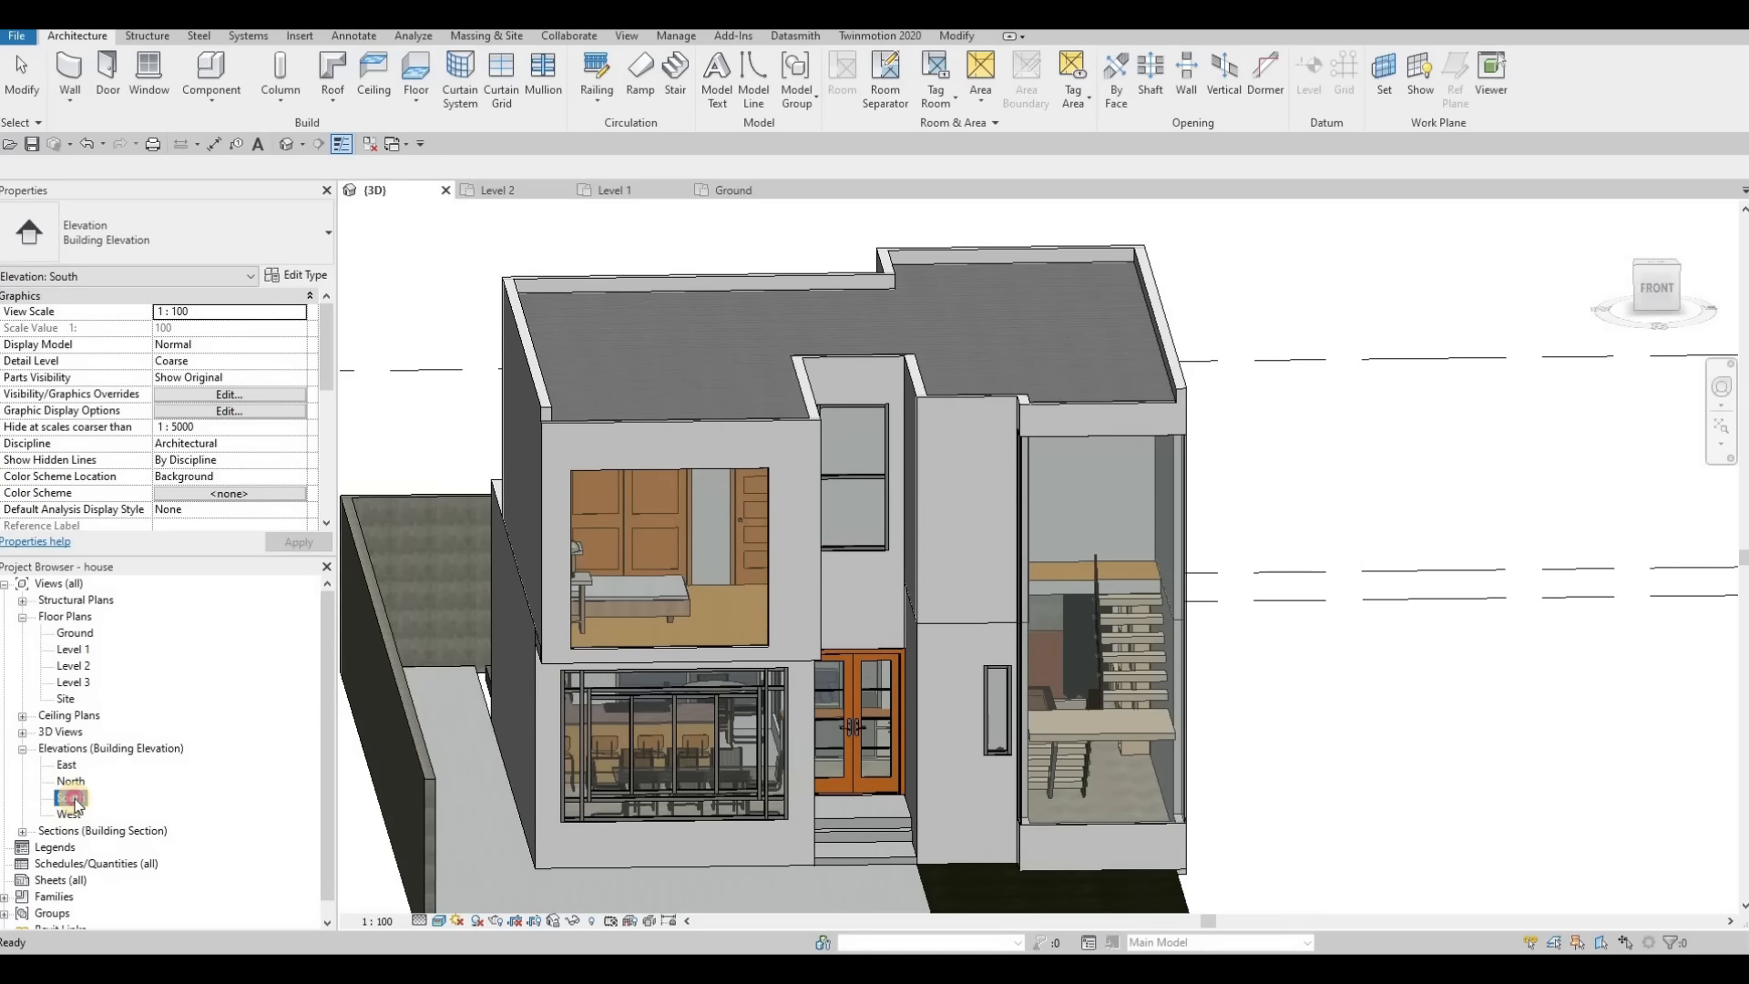
key(Escape)
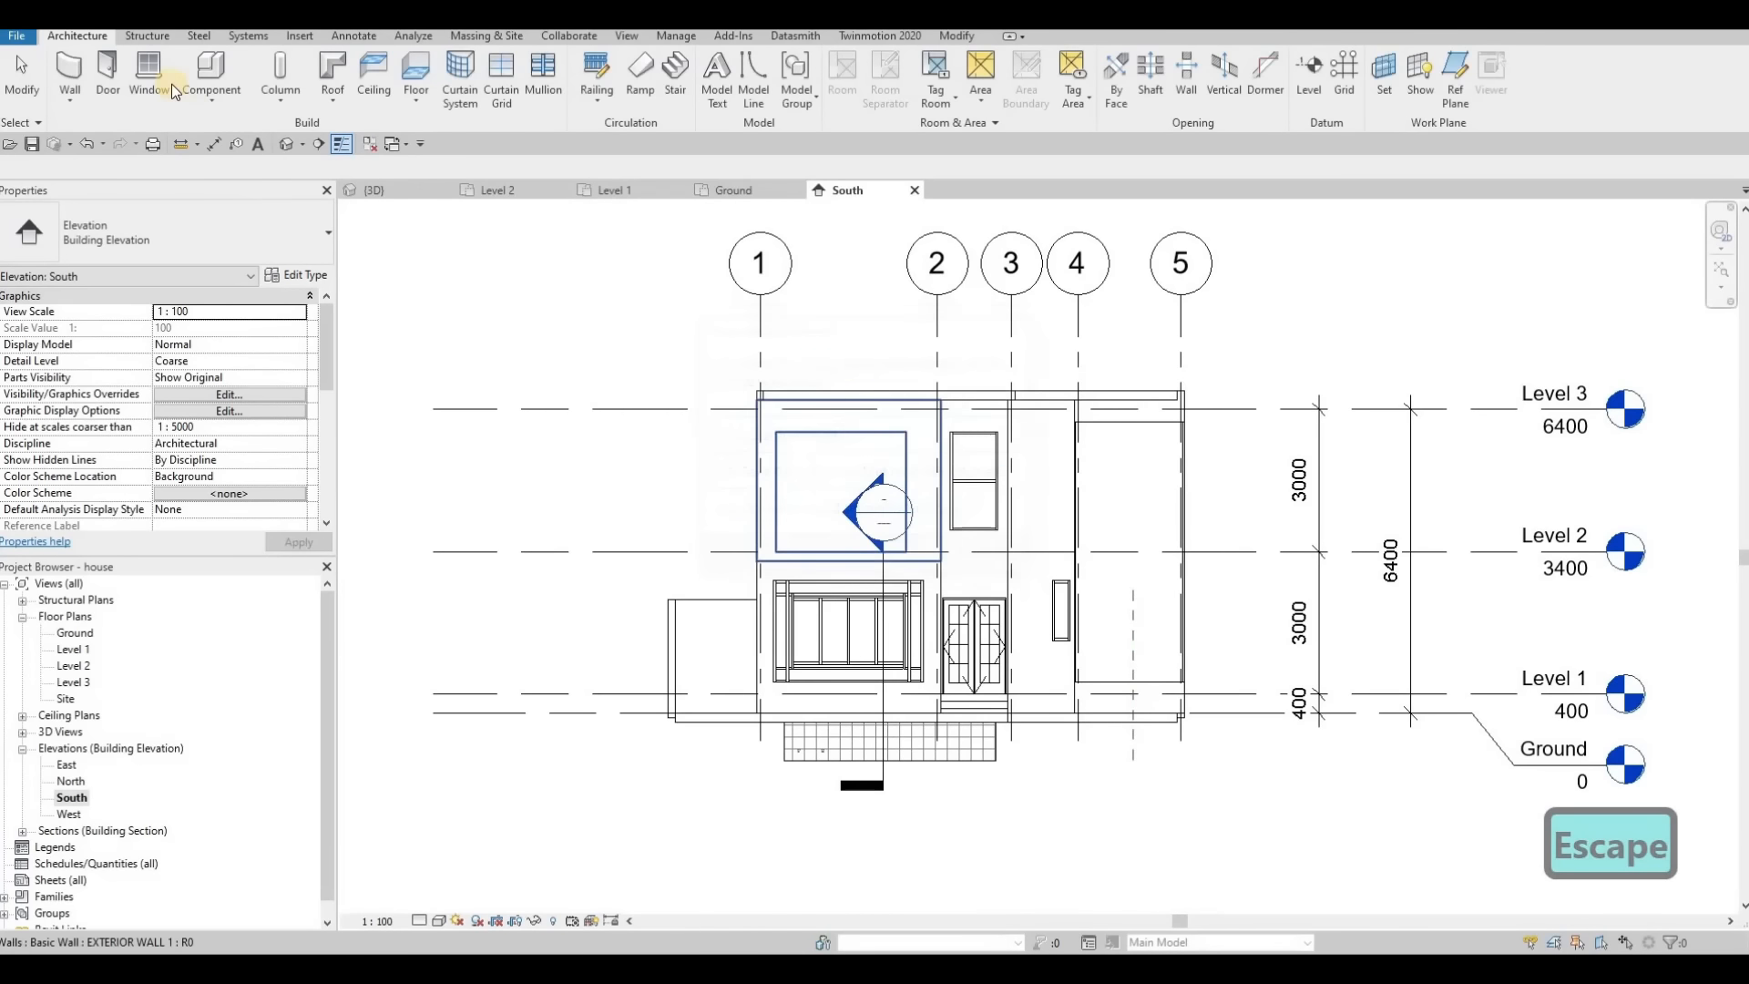
Step: Start the in-place model Generic Models 10 in the Generic Models category and set its work plane to the projecting bedroom's front wall
click(214, 105)
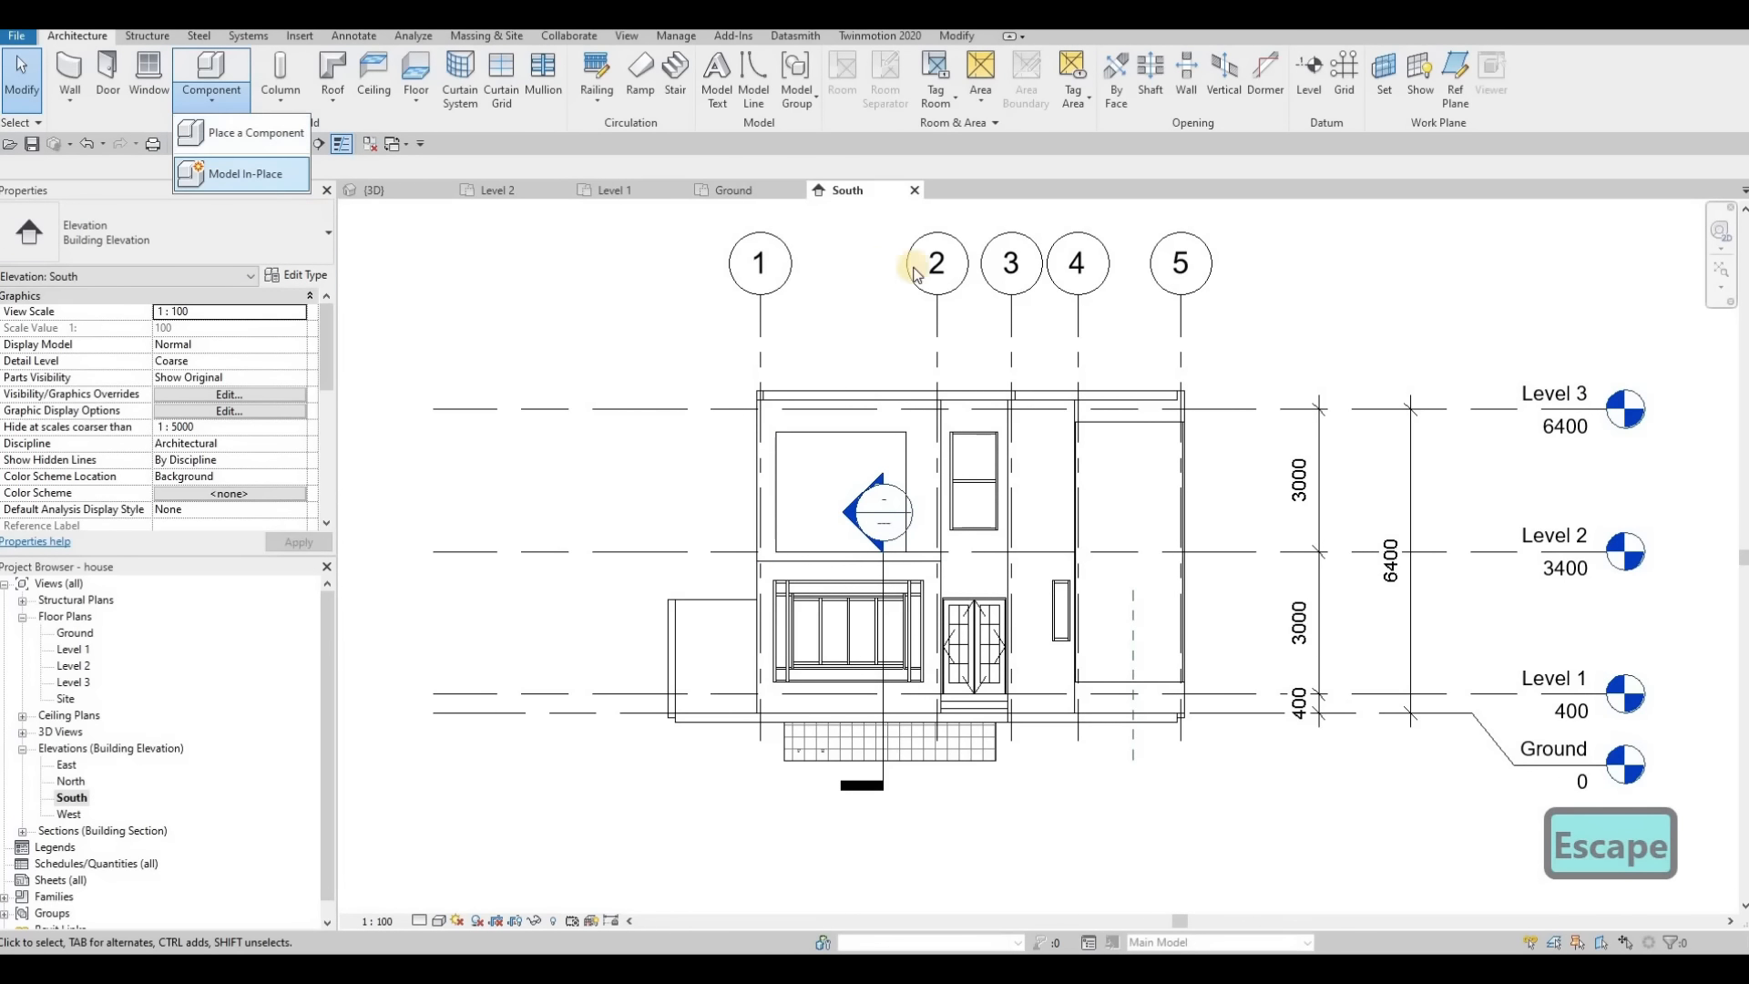
click(229, 175)
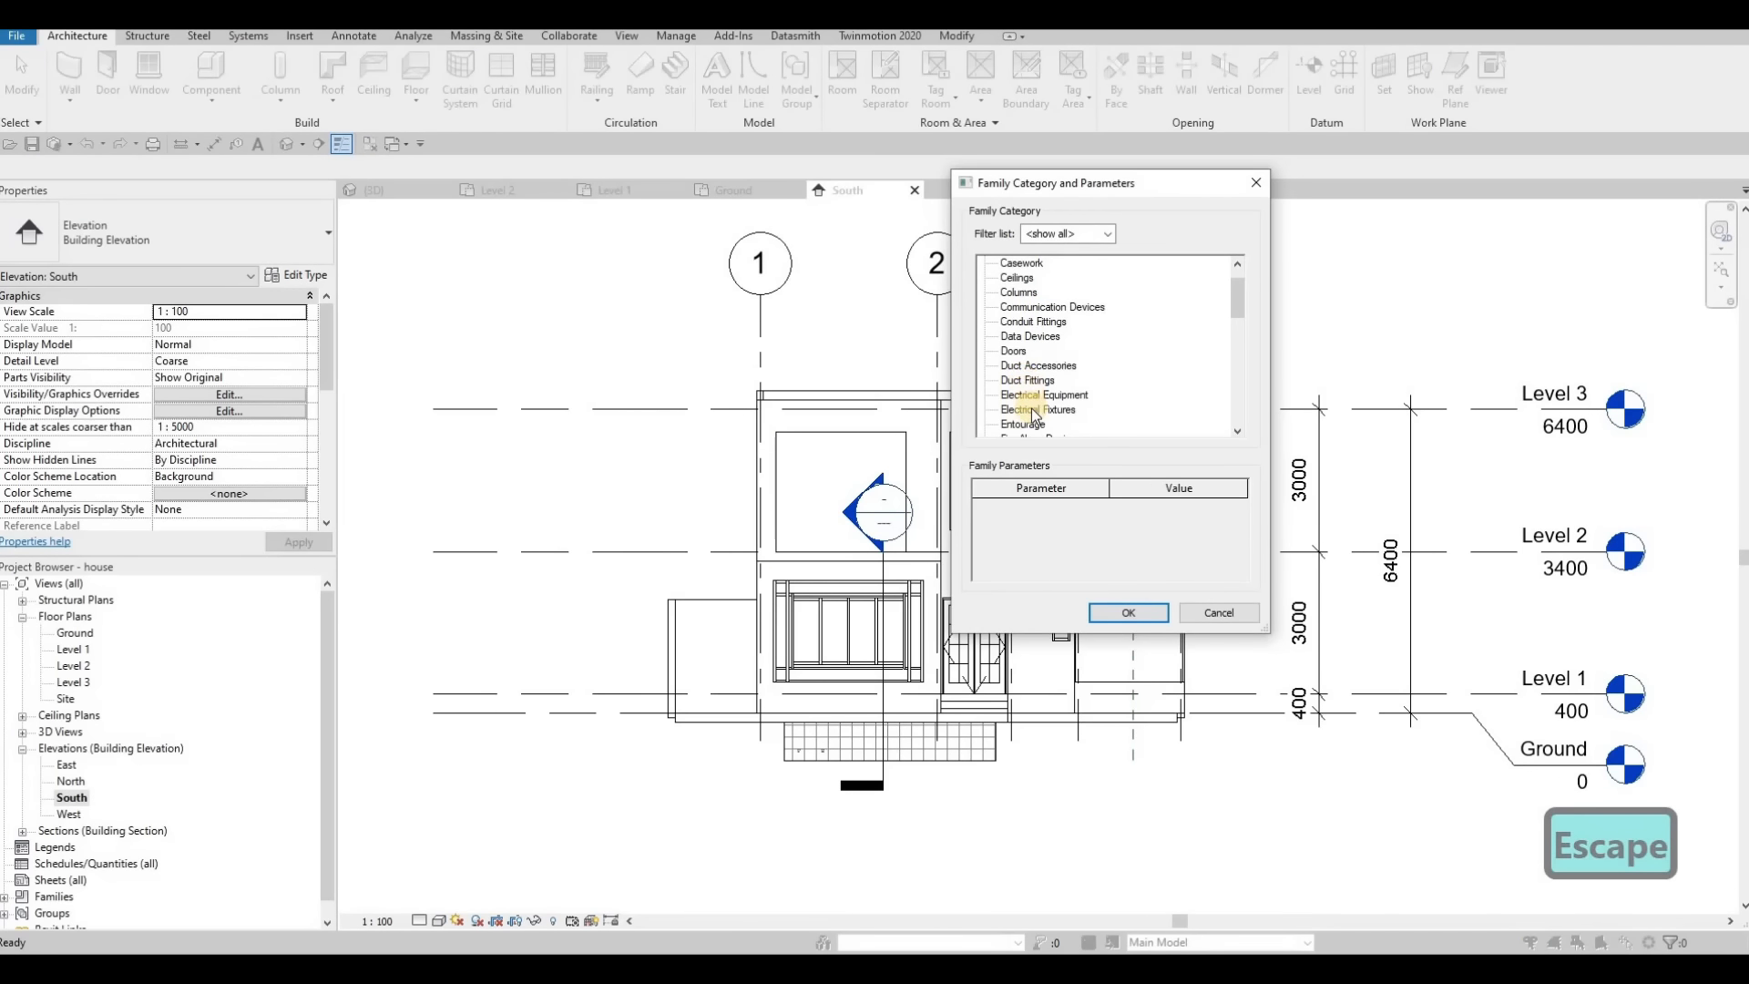
scroll(1027, 410, down, 2)
click(1022, 425)
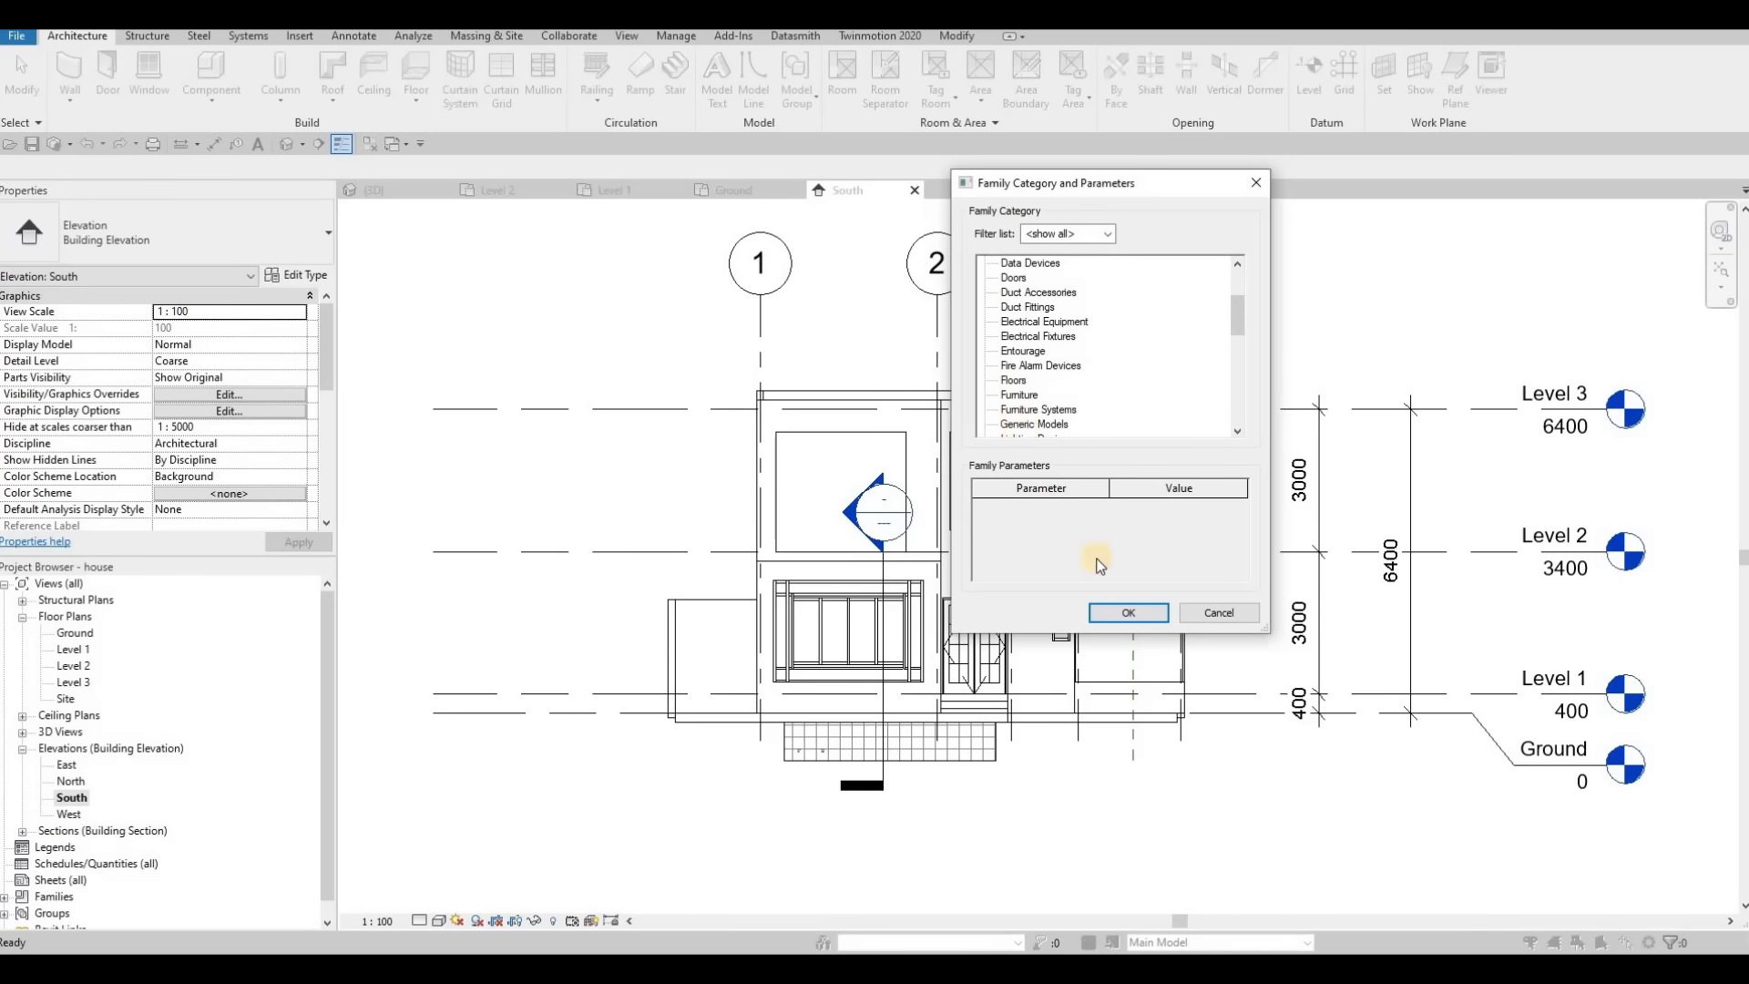
click(1120, 612)
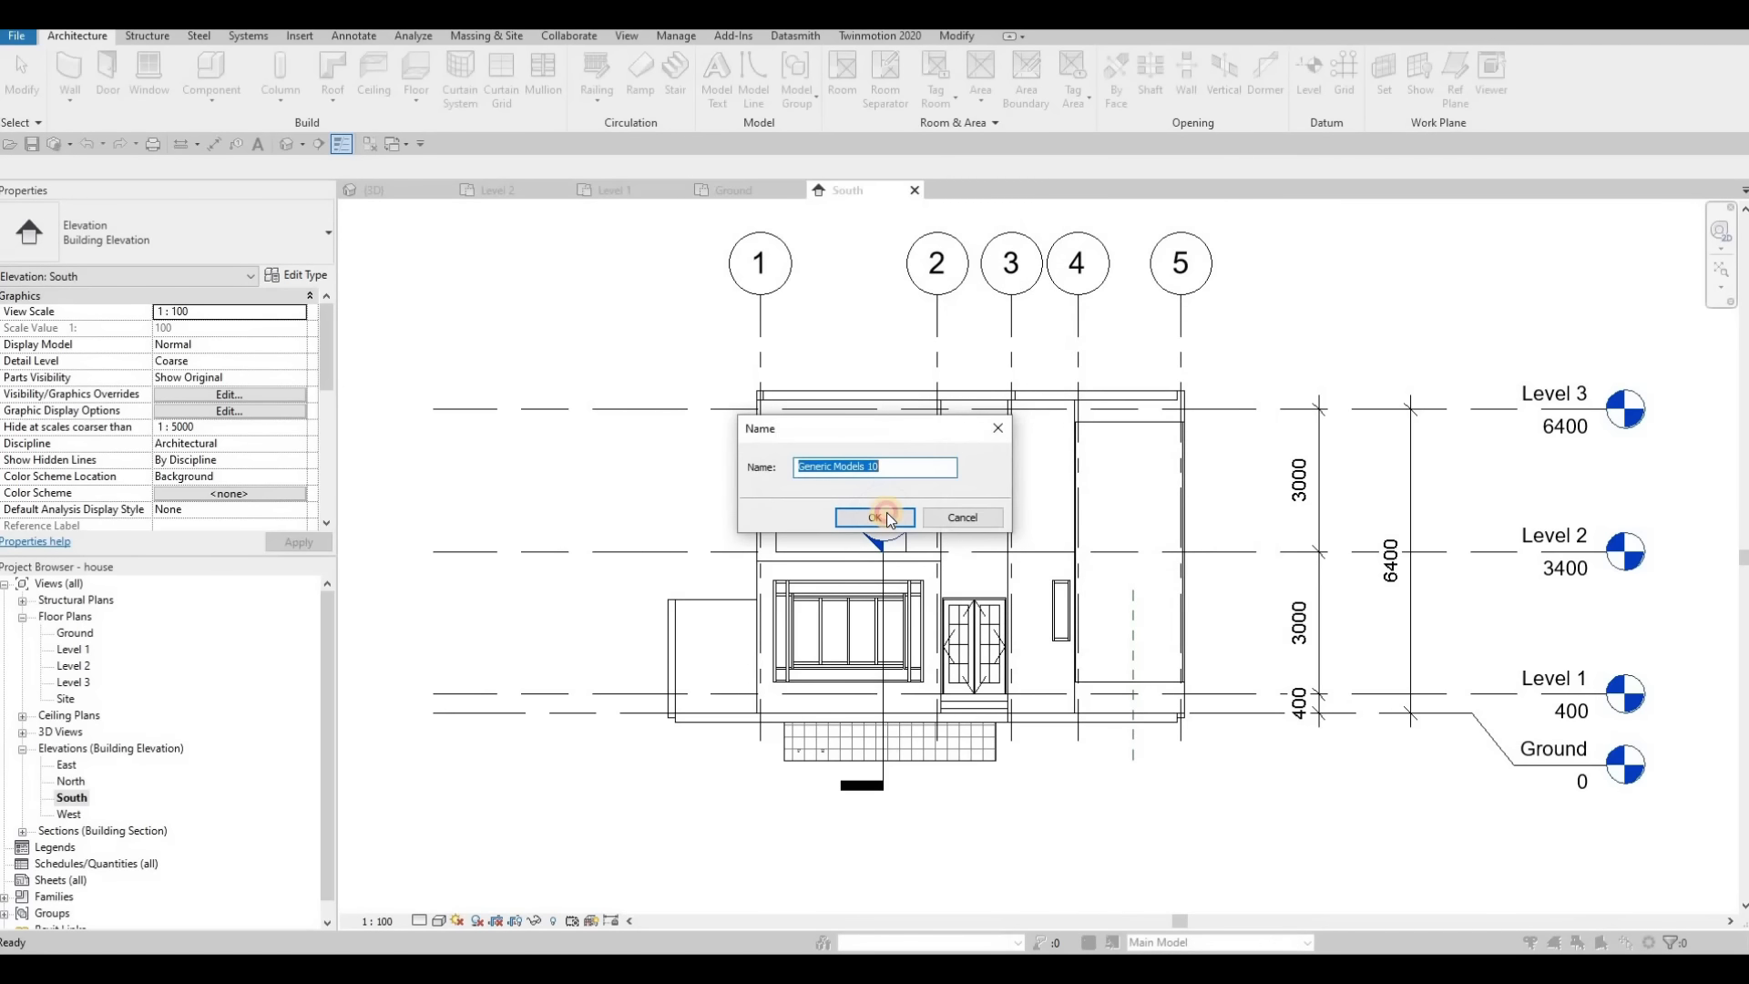
click(887, 512)
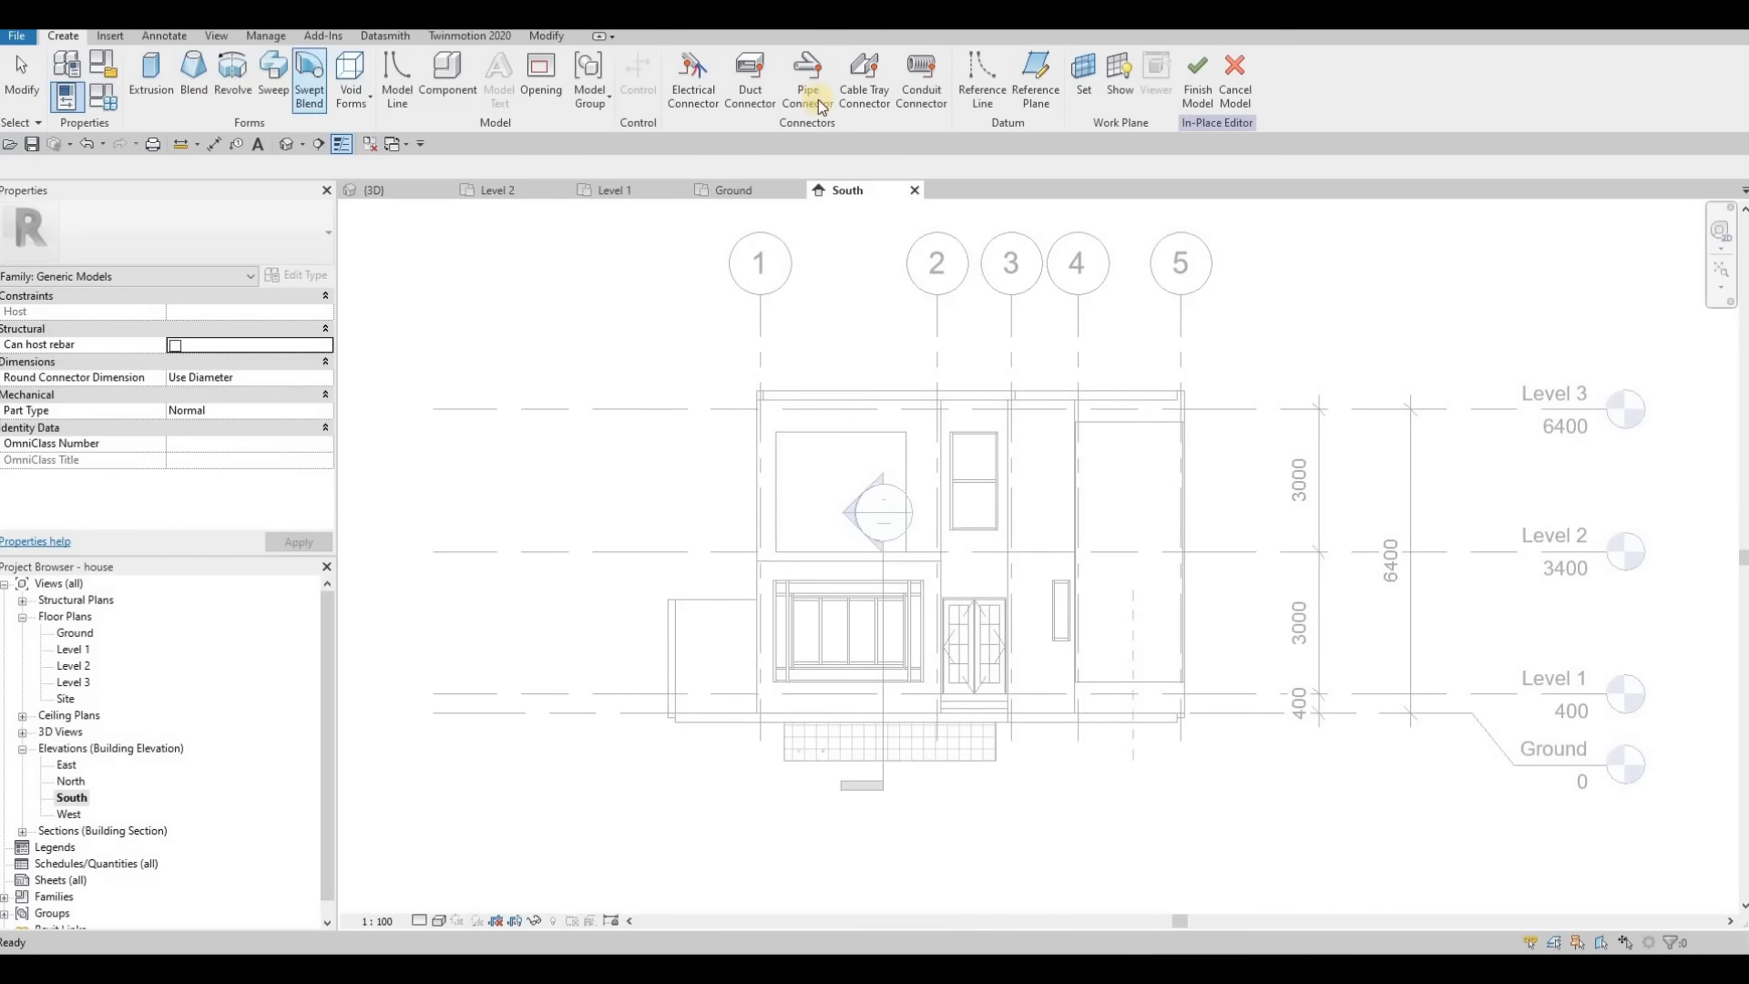
click(1084, 91)
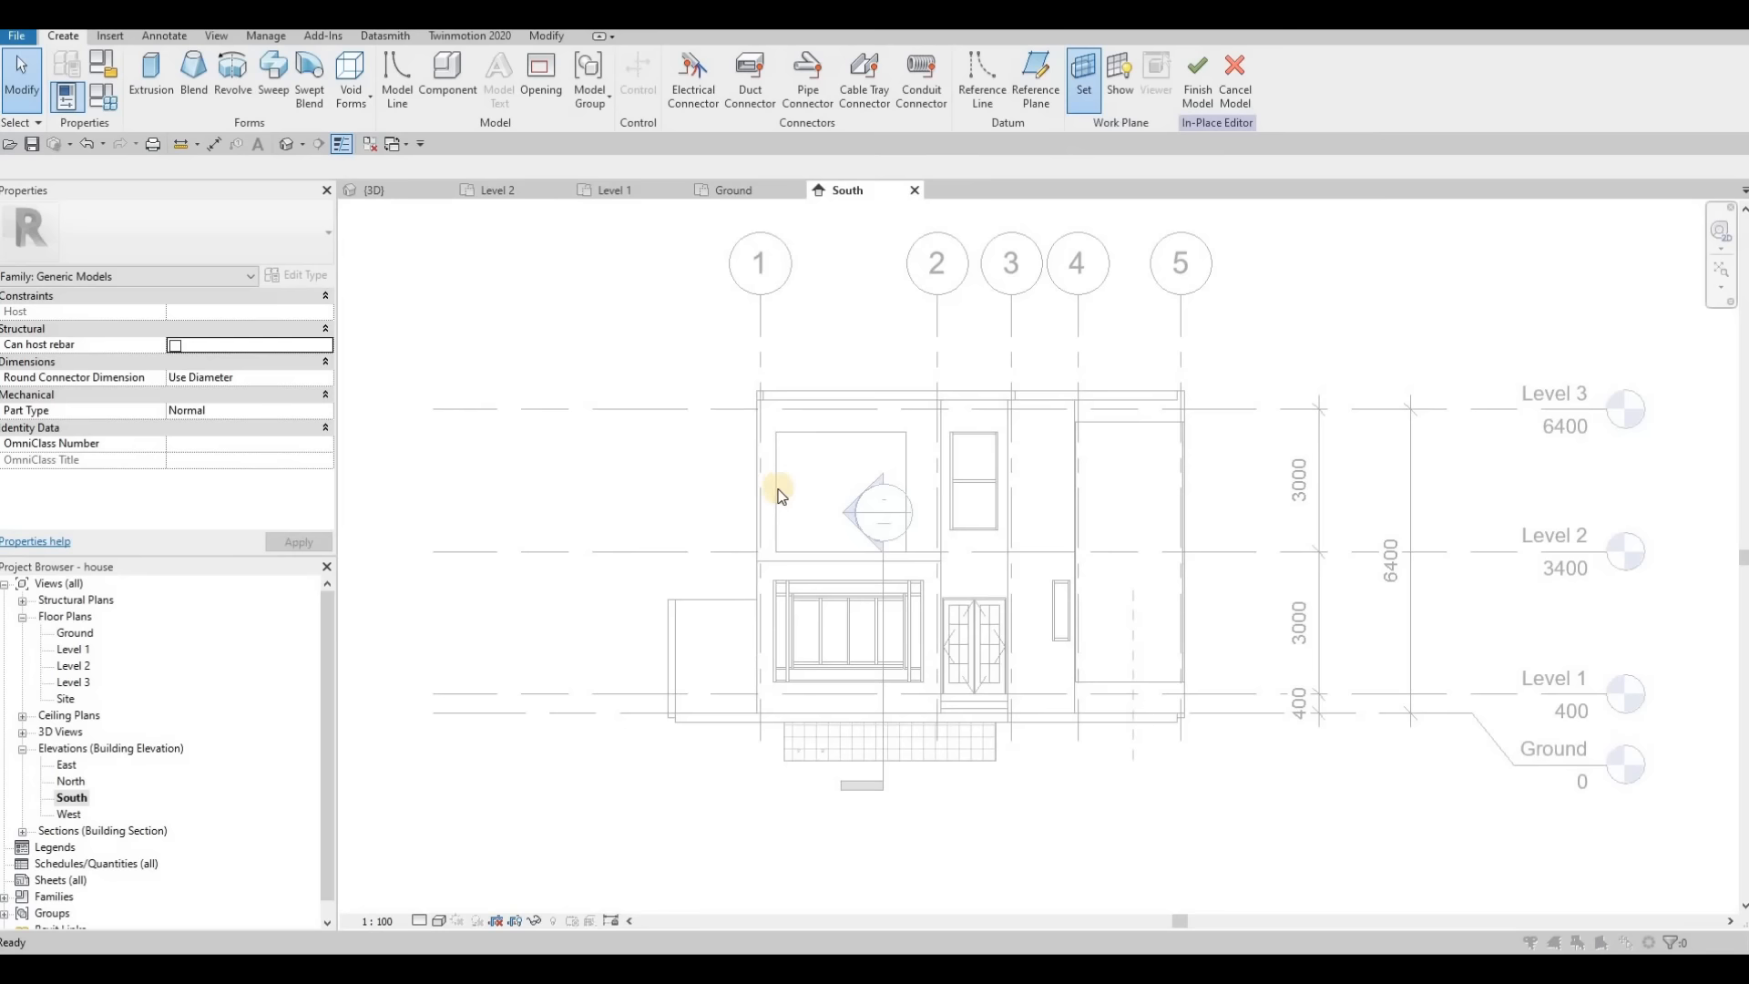
key(Return)
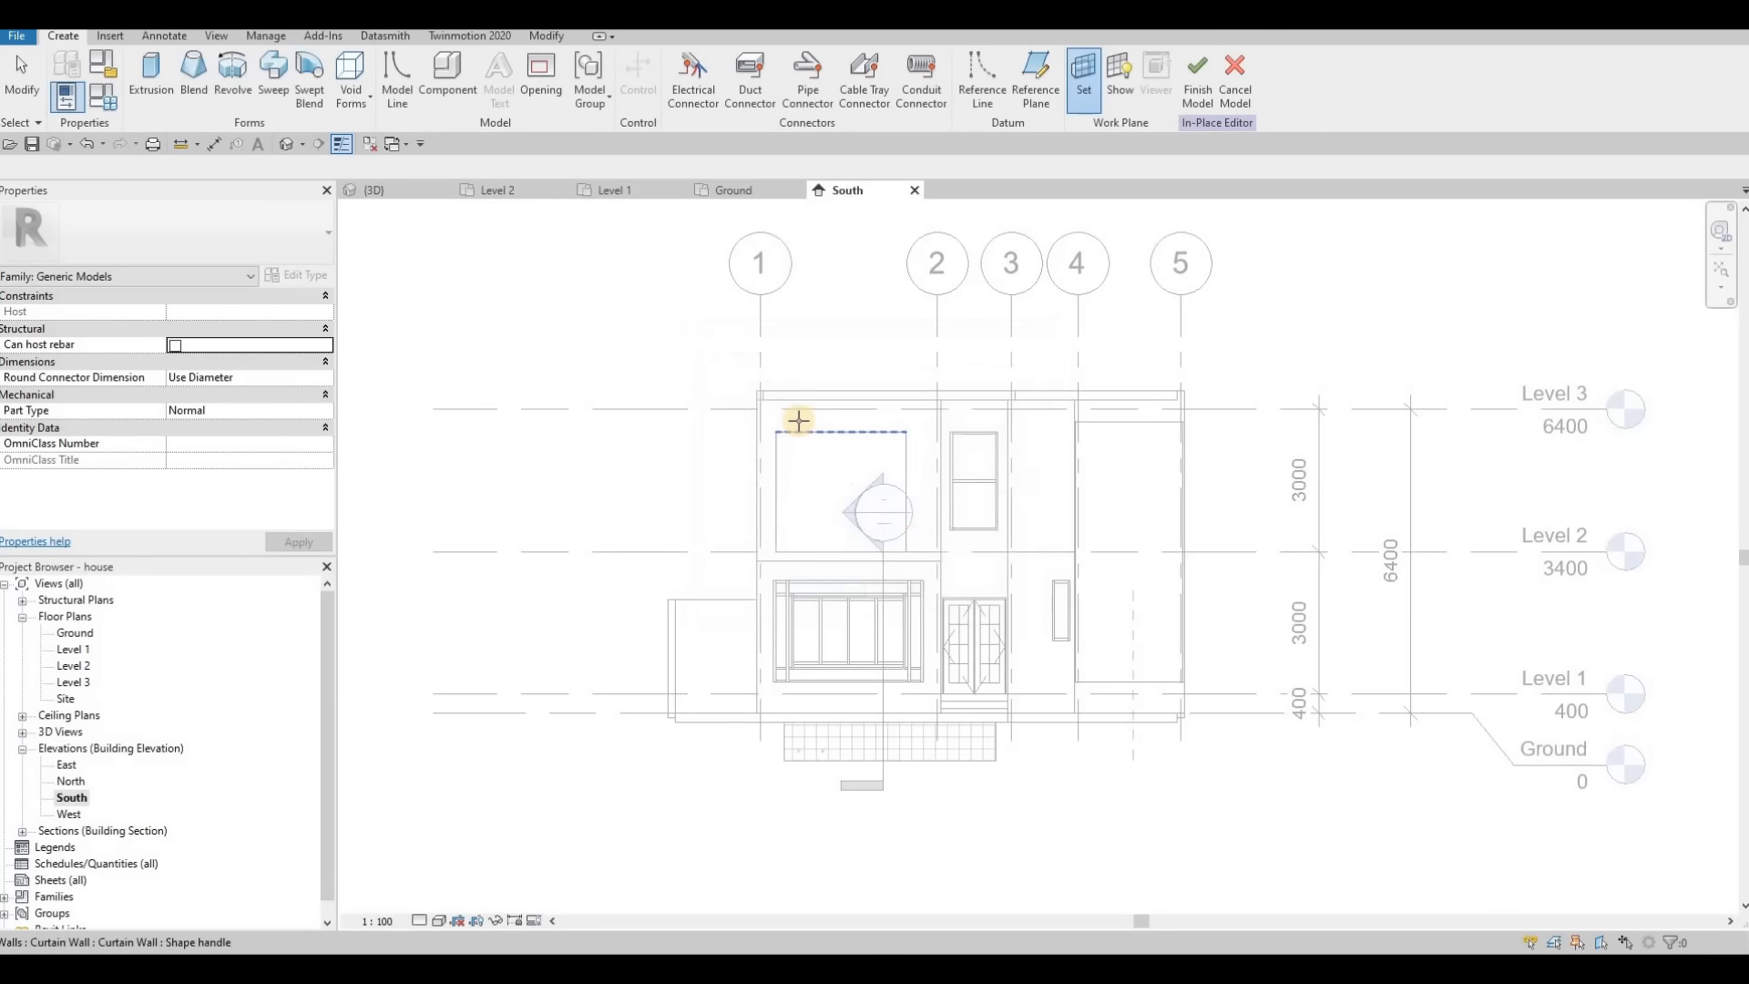
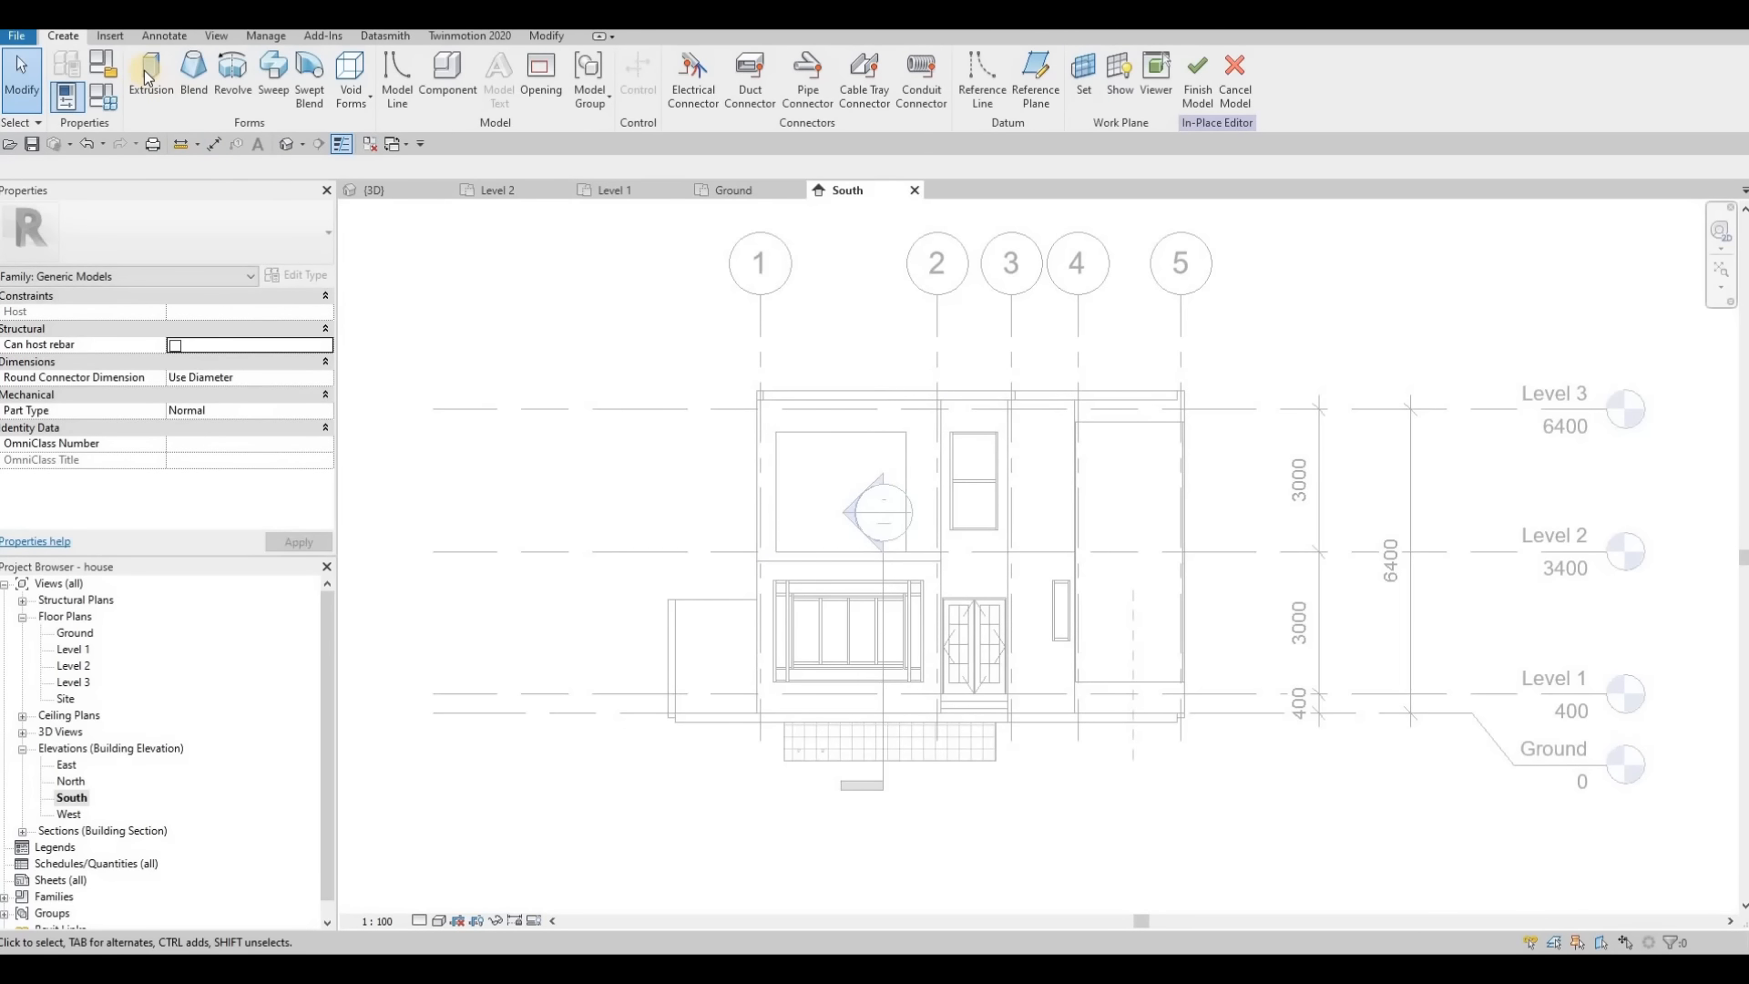
Step: Start an extrusion and assign it the material Concrete, C40/50 from the AEC concrete library
click(126, 116)
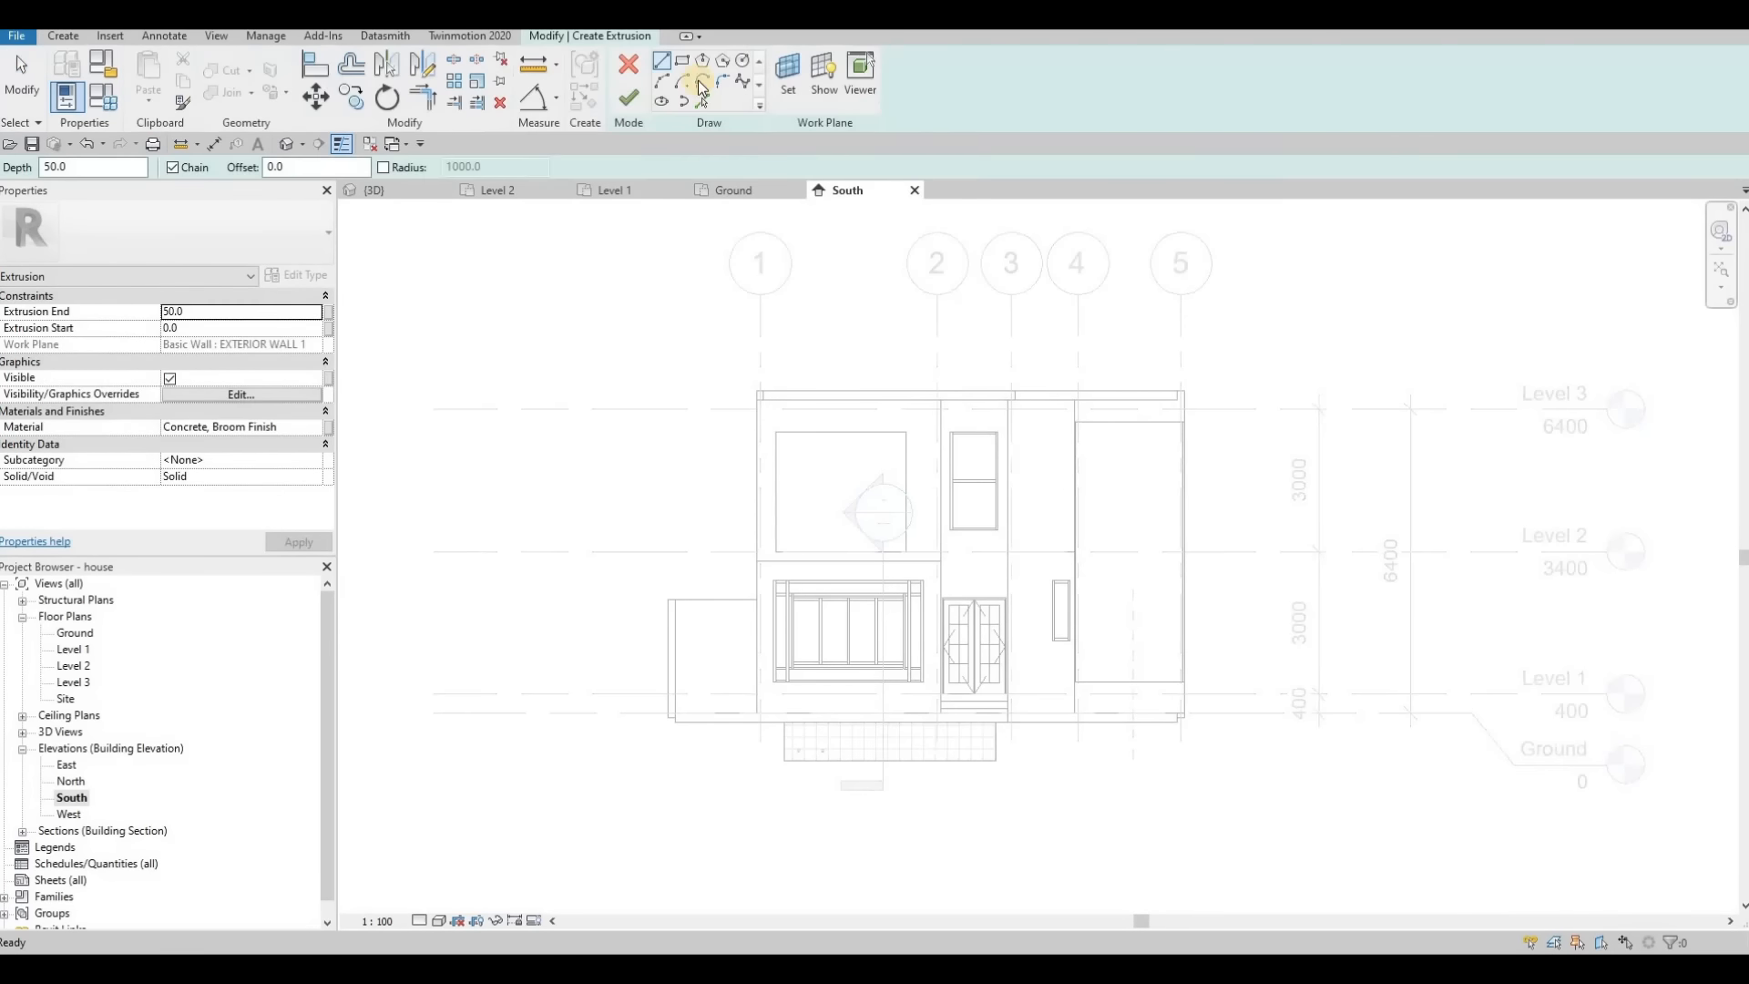
click(320, 432)
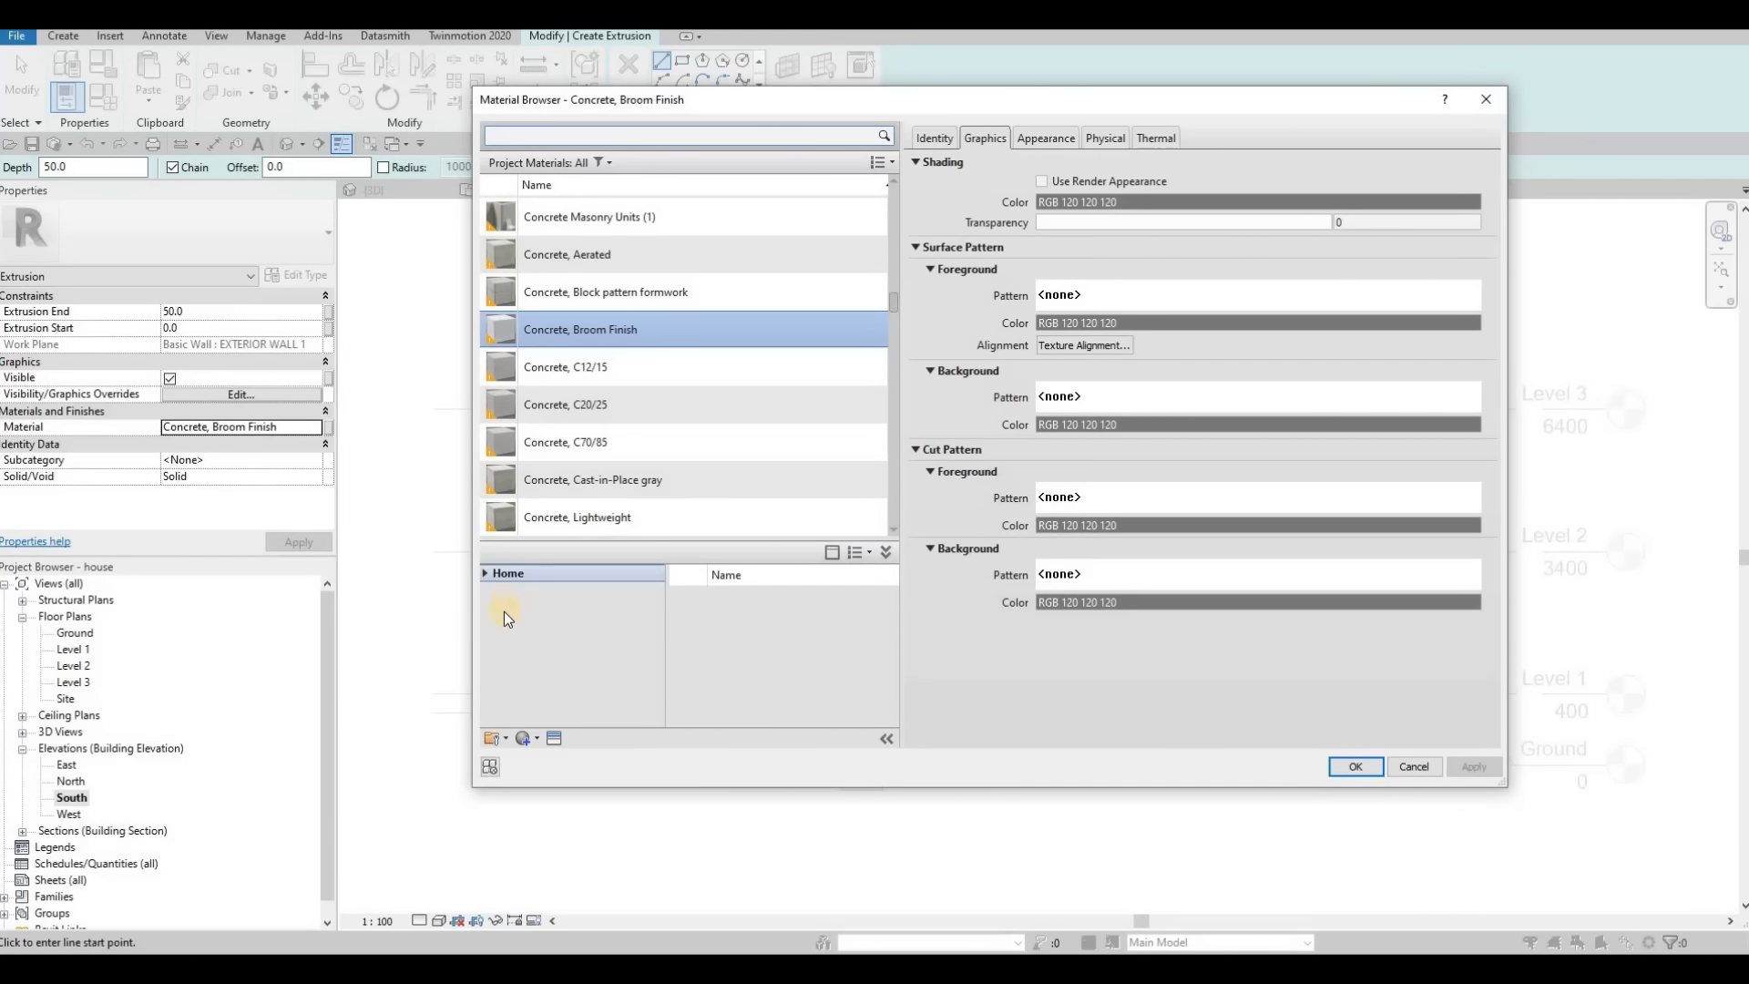
click(494, 608)
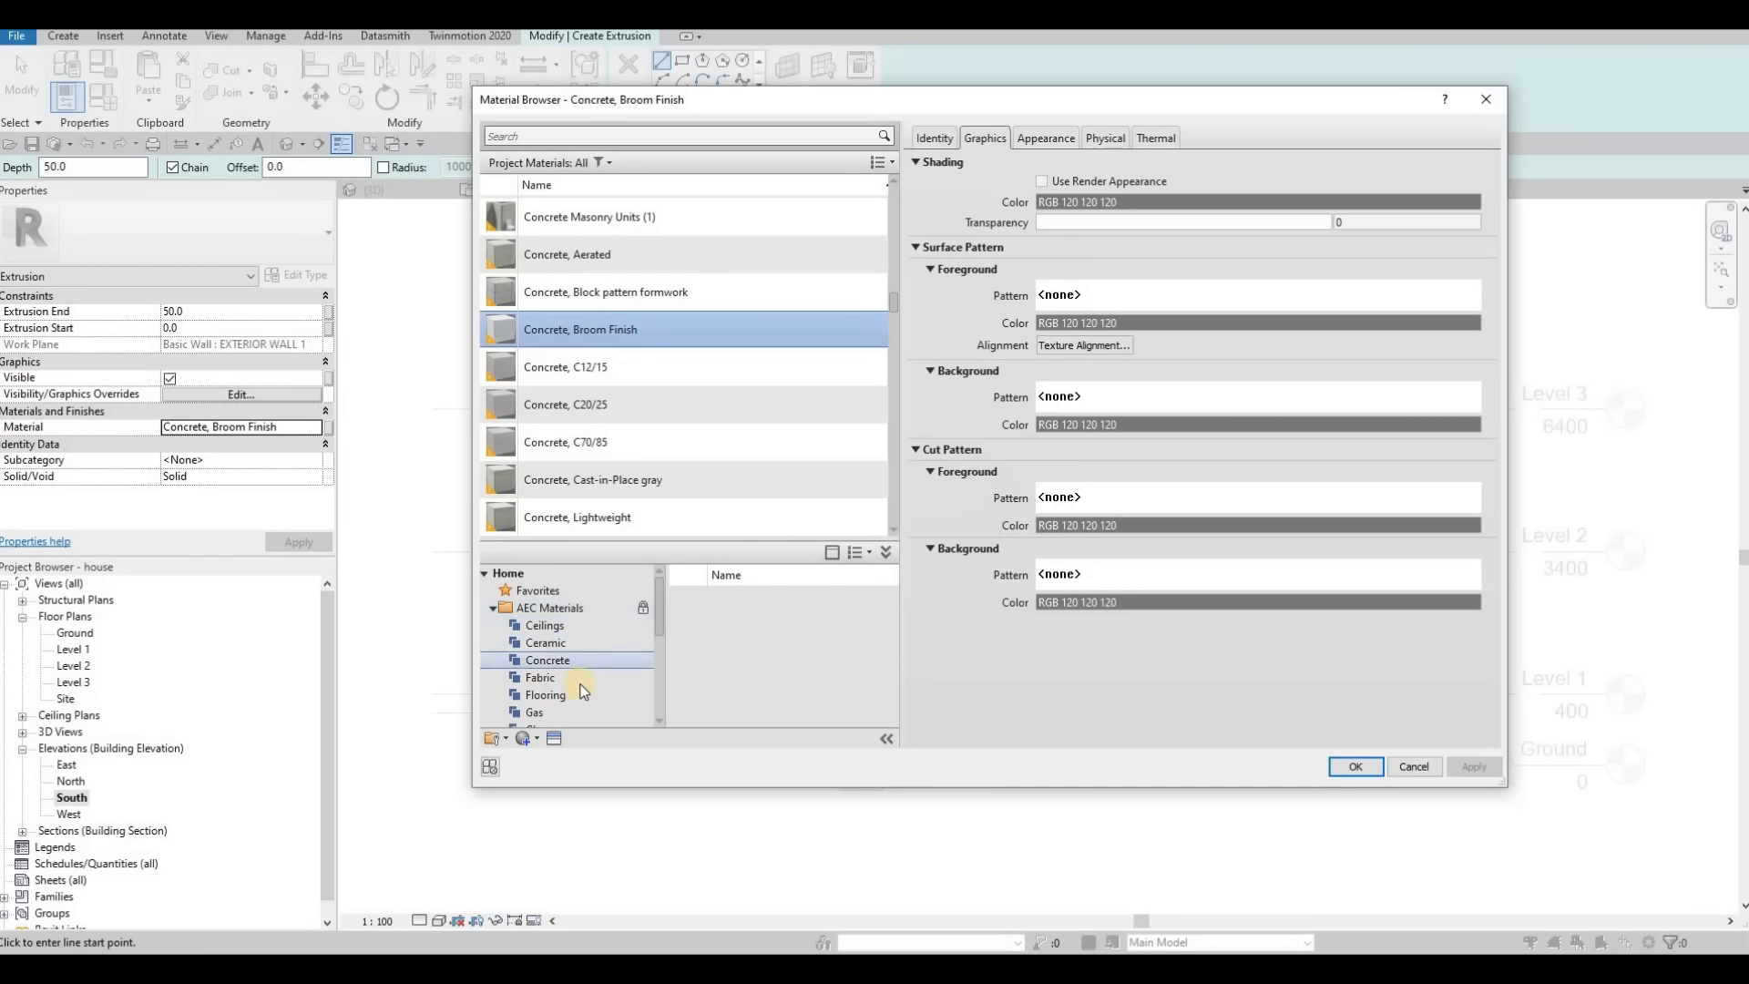
click(569, 661)
scroll(821, 668, down, 3)
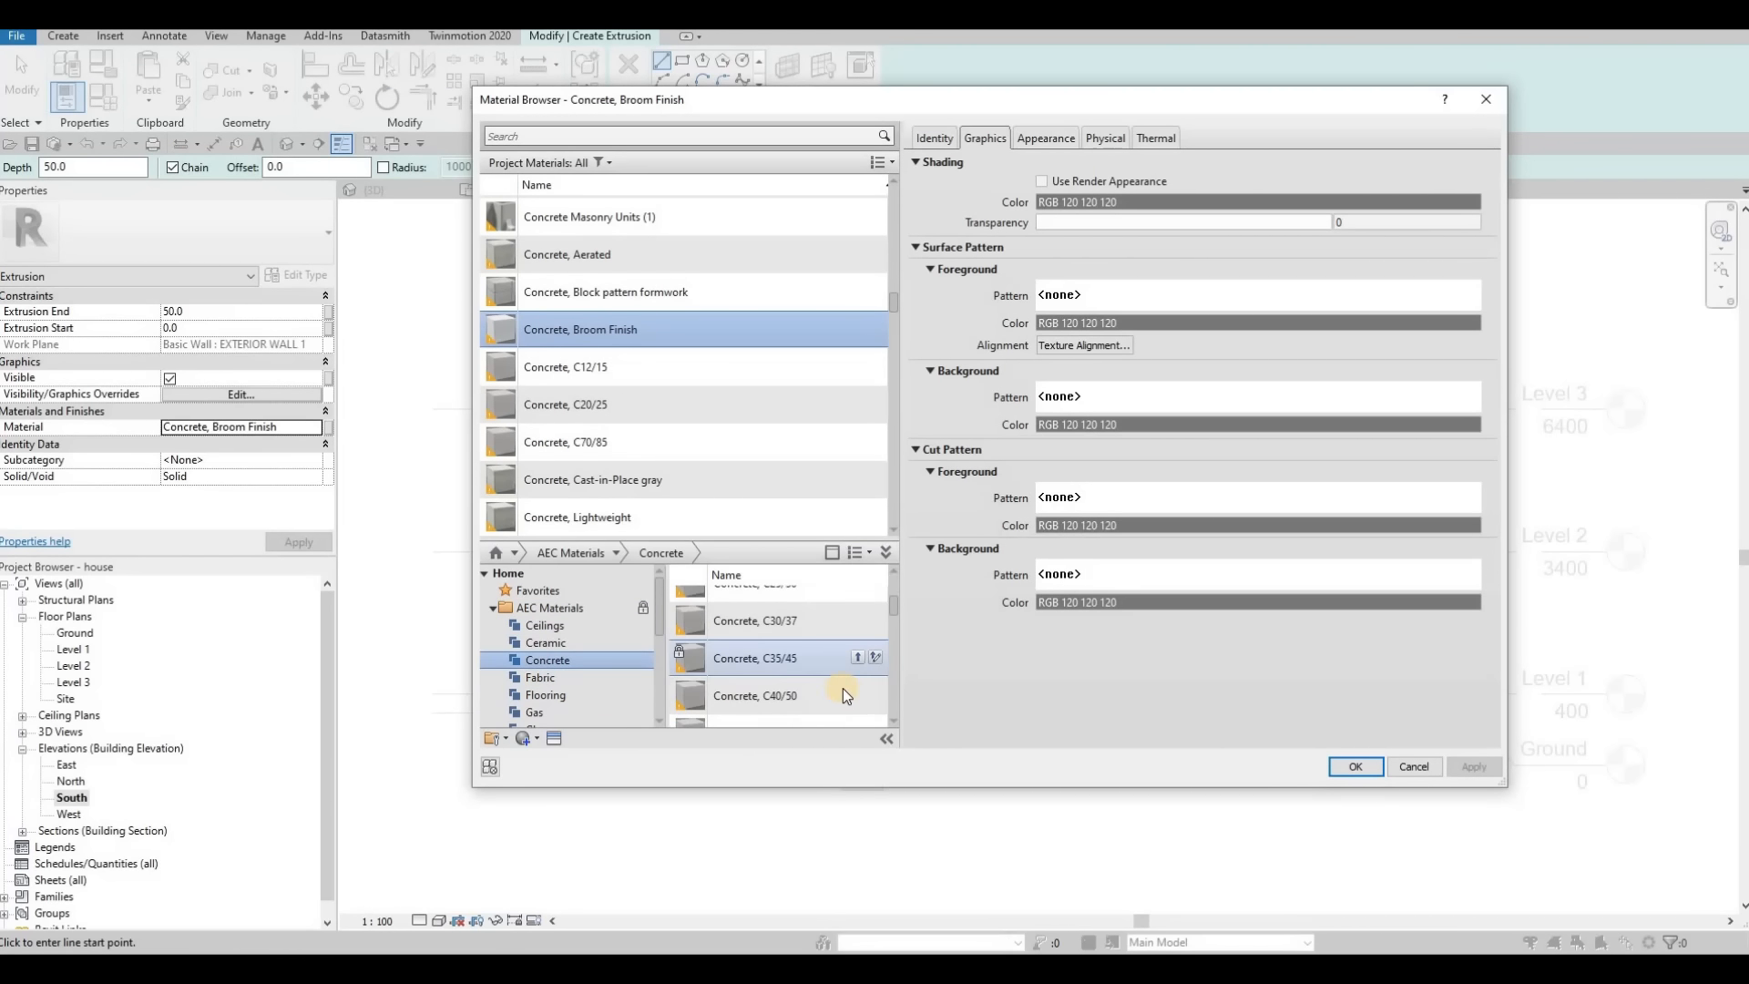
click(857, 695)
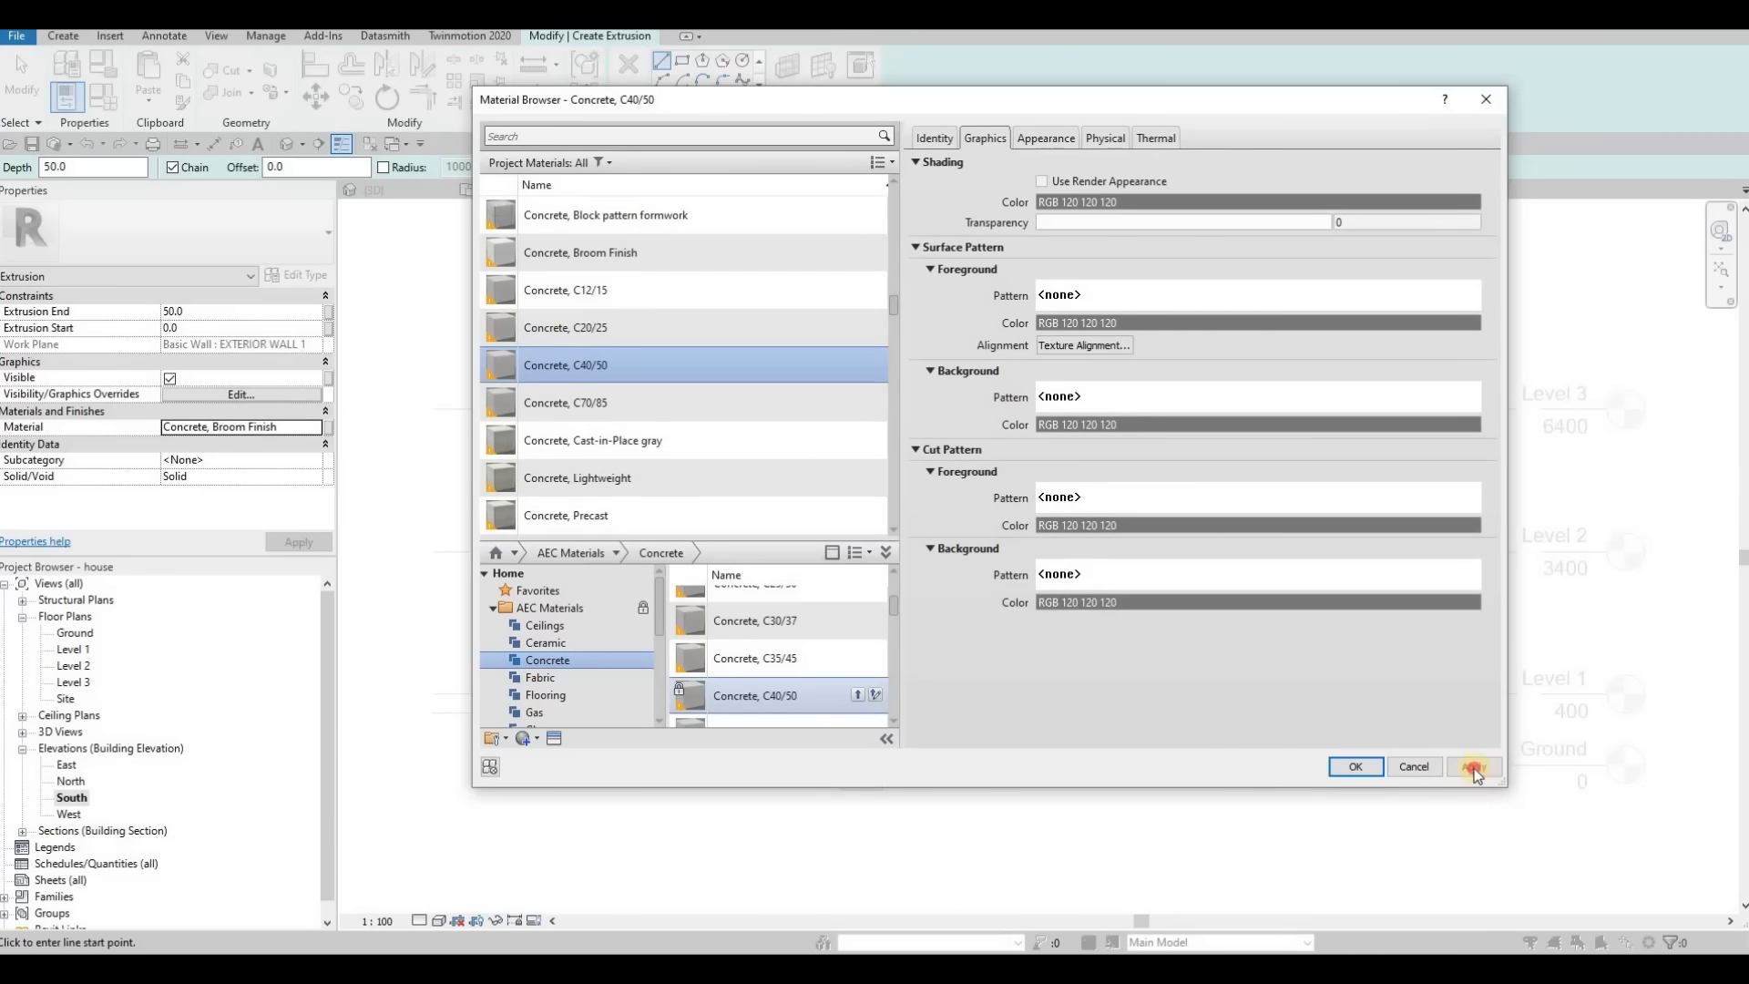
click(1377, 772)
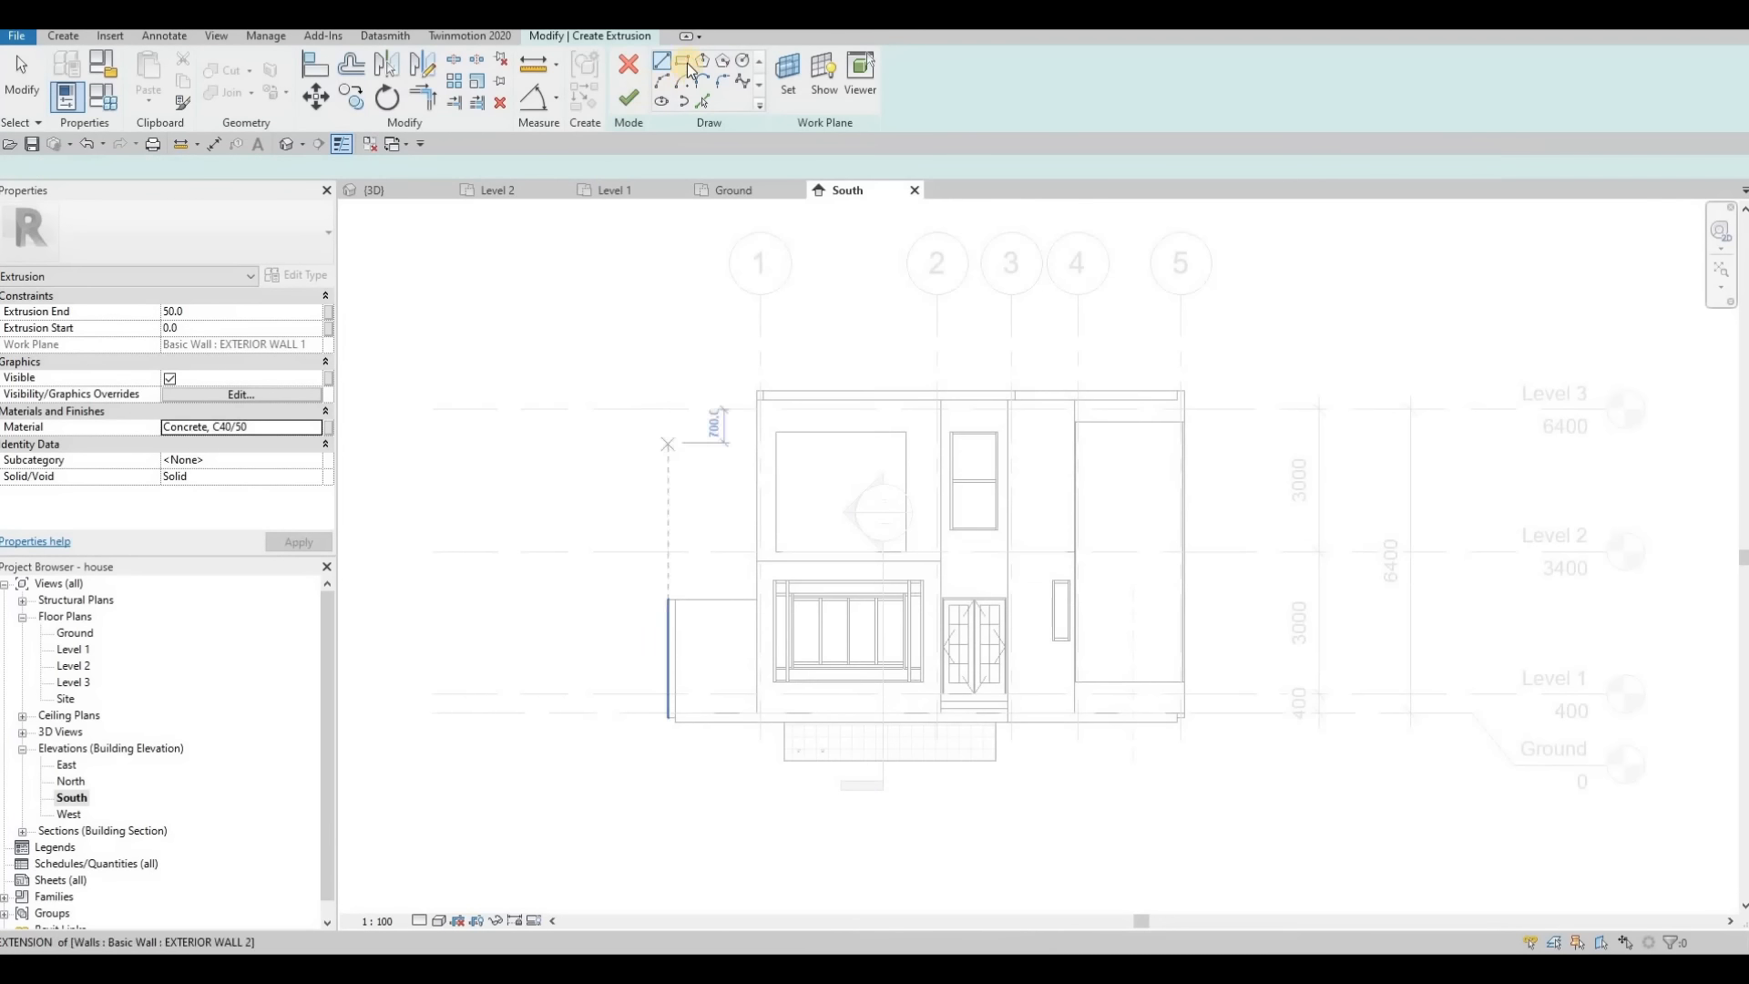
Step: Sketch an outer rectangle around the projecting bedroom's front wall and an inner one about 3464 by 3000 between Level 2 and Level 3
click(758, 400)
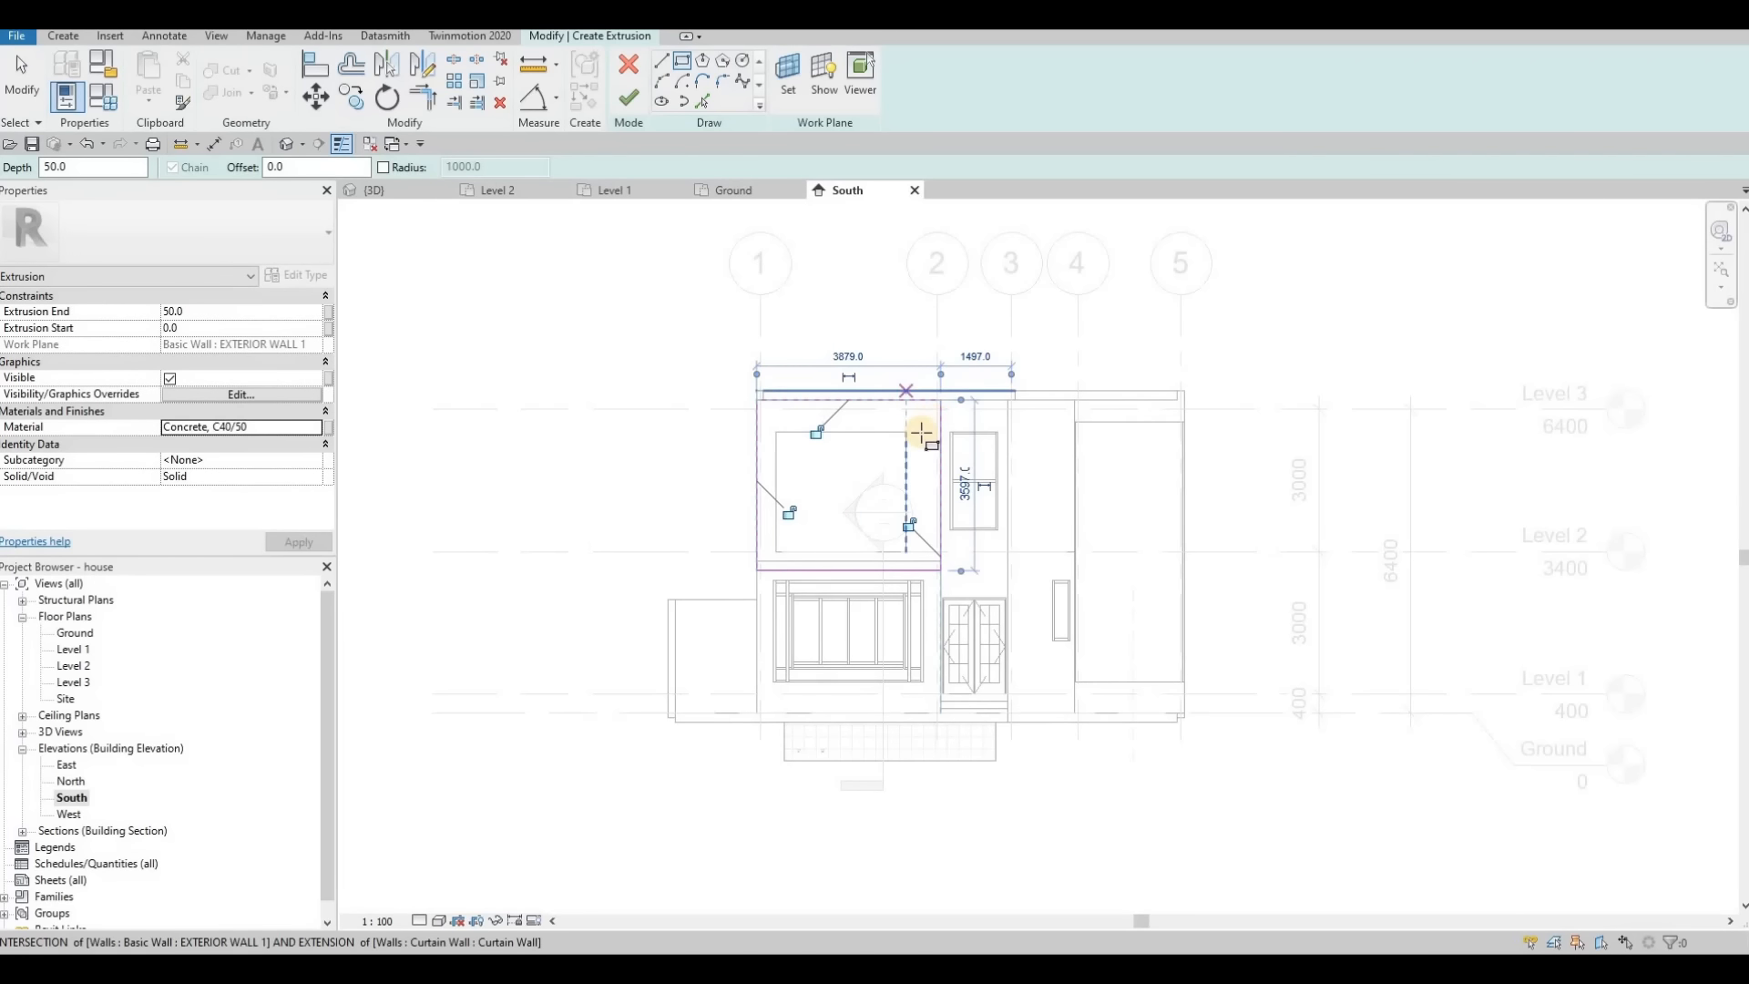
click(940, 551)
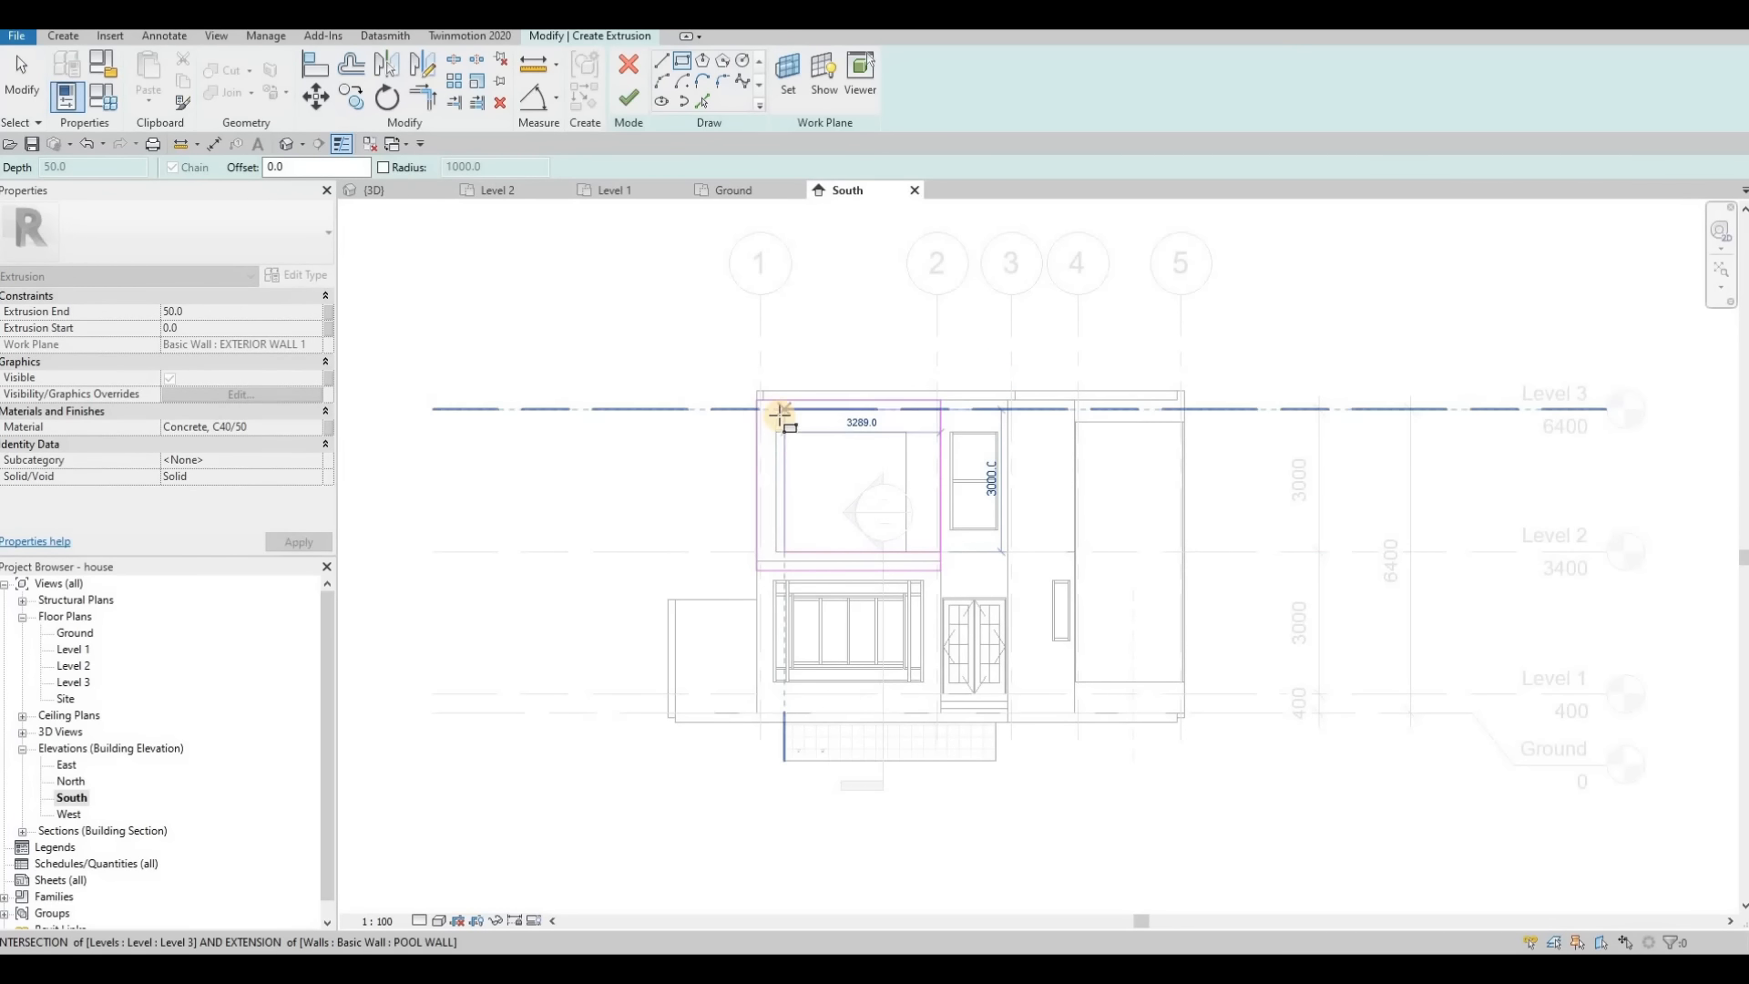
click(775, 409)
key(Escape)
key(Escape)
scroll(878, 580, up, 3)
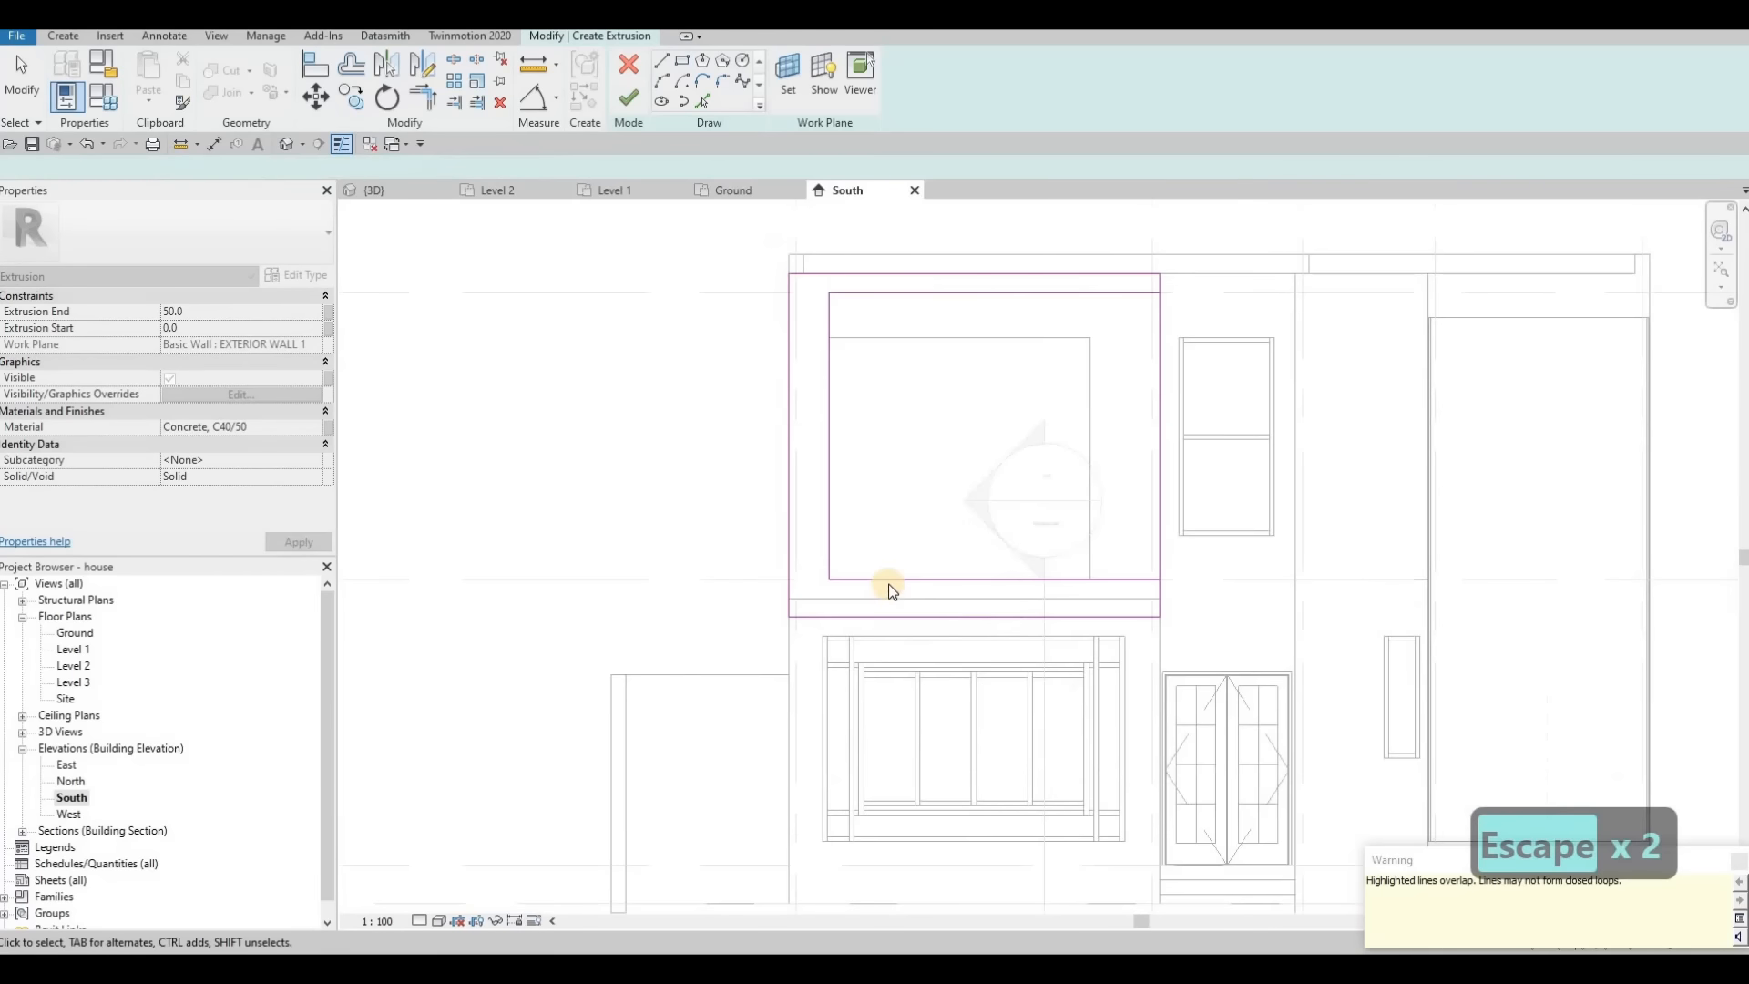
key(Escape)
Step: Move the outer rectangle's lower line up to the bedroom wall's bottom edge, 200 below the inner rectangle
click(919, 581)
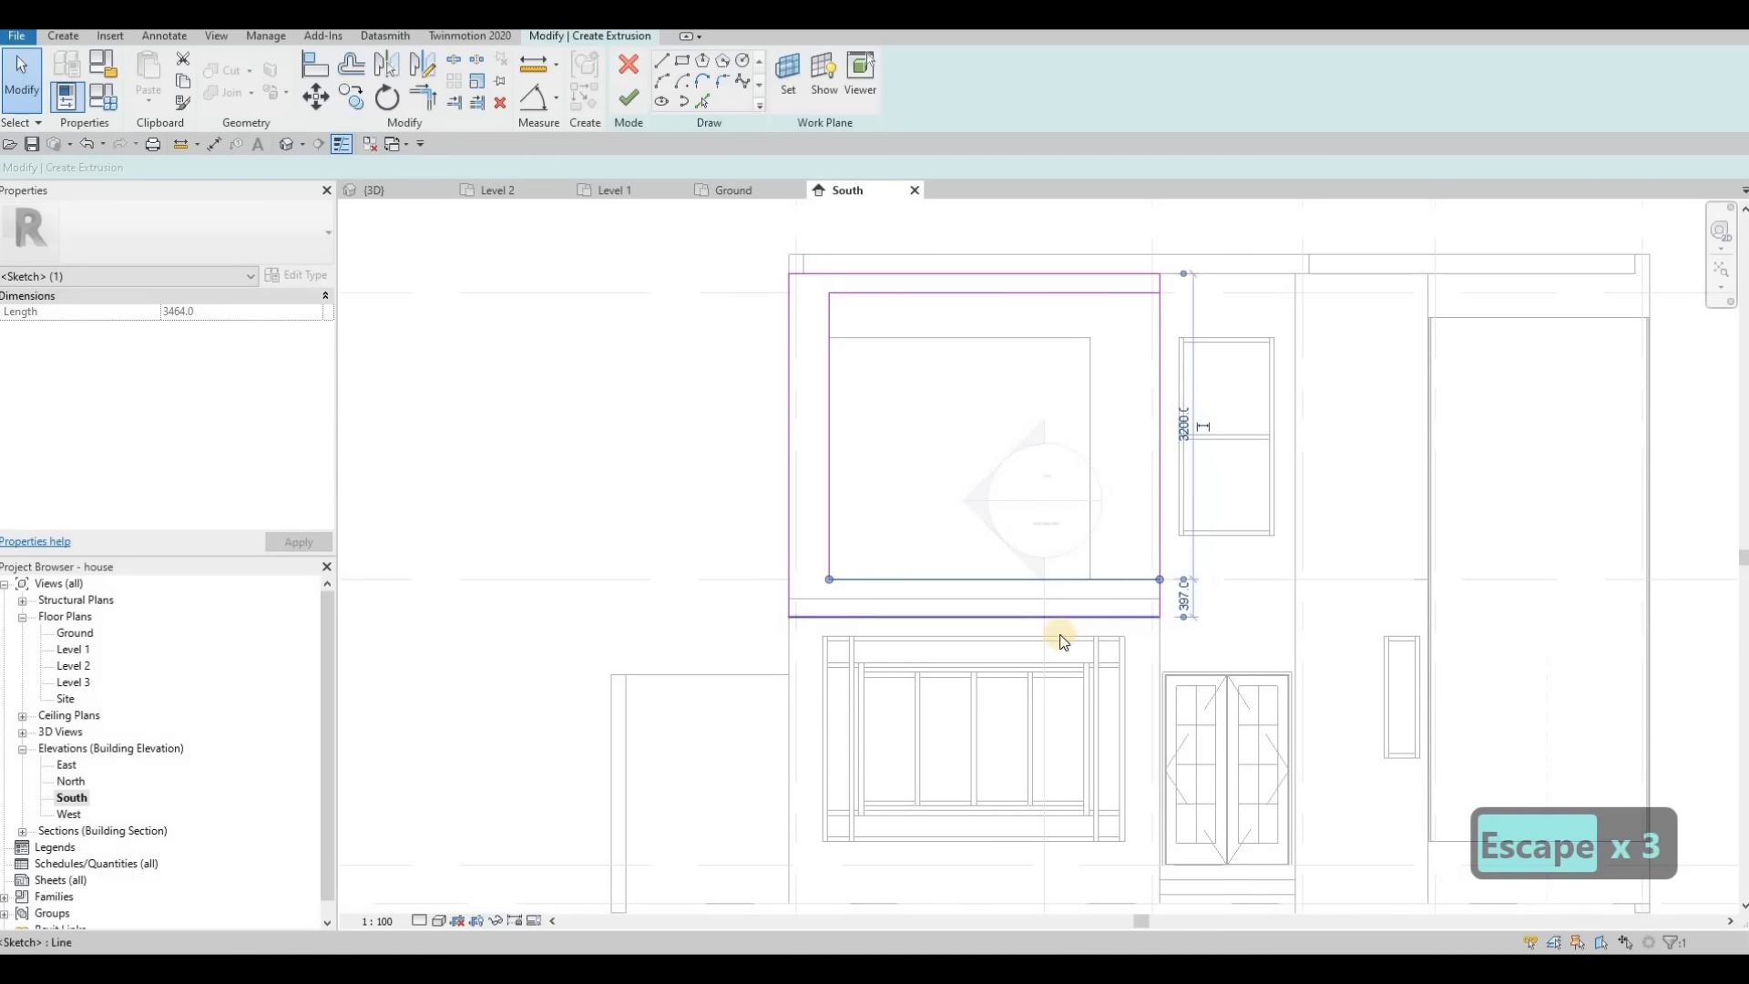
scroll(929, 604, up, 3)
key(Escape)
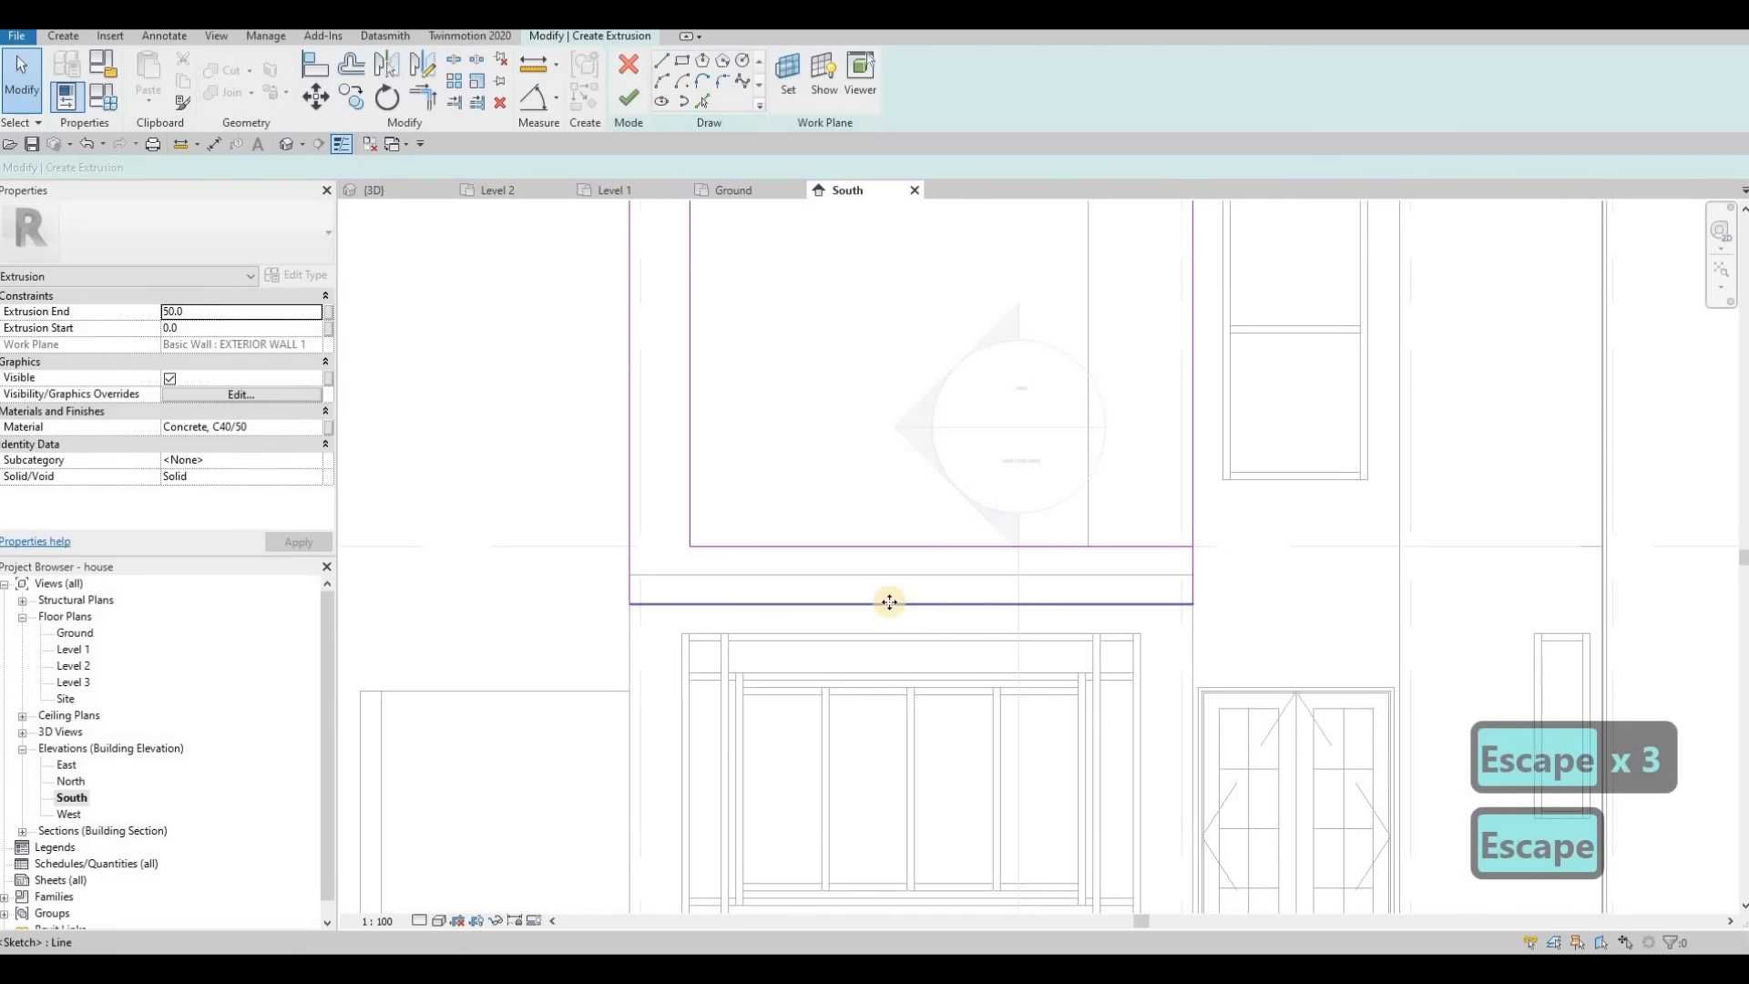
click(890, 603)
drag(918, 594, 1052, 565)
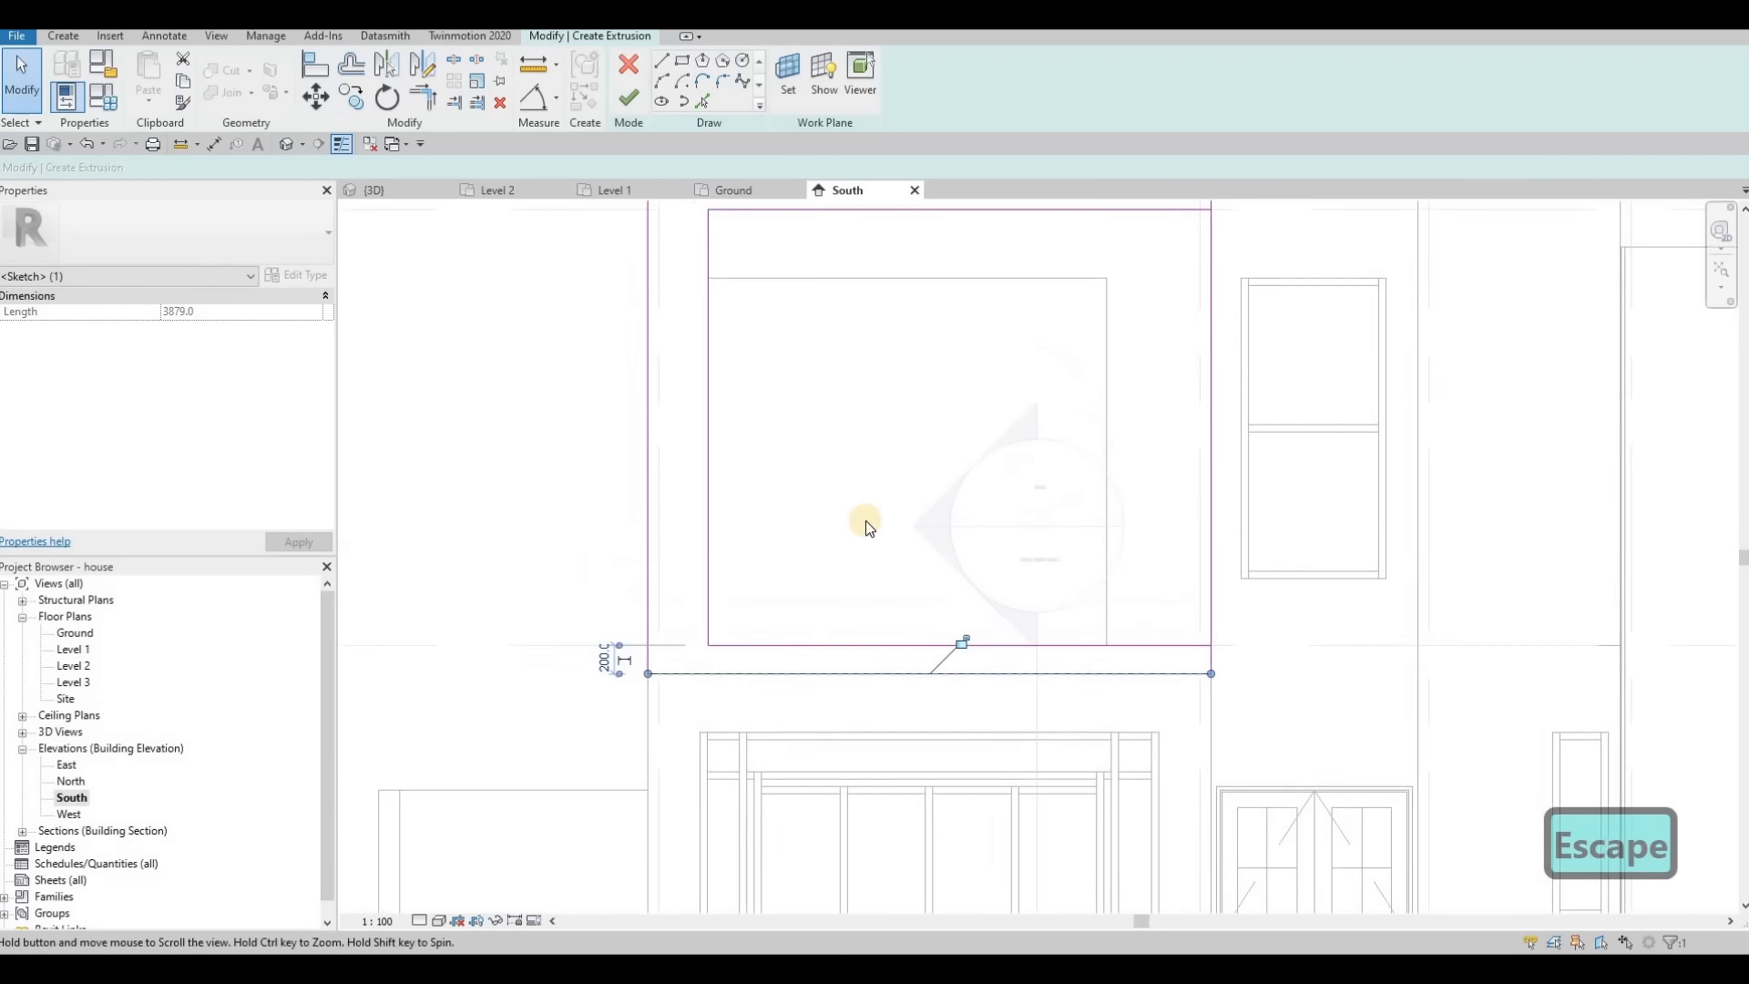
scroll(863, 473, down, 3)
Step: Move the outer rectangle's upper line up to the parapet's top edge, 400 above the inner rectangle
click(869, 412)
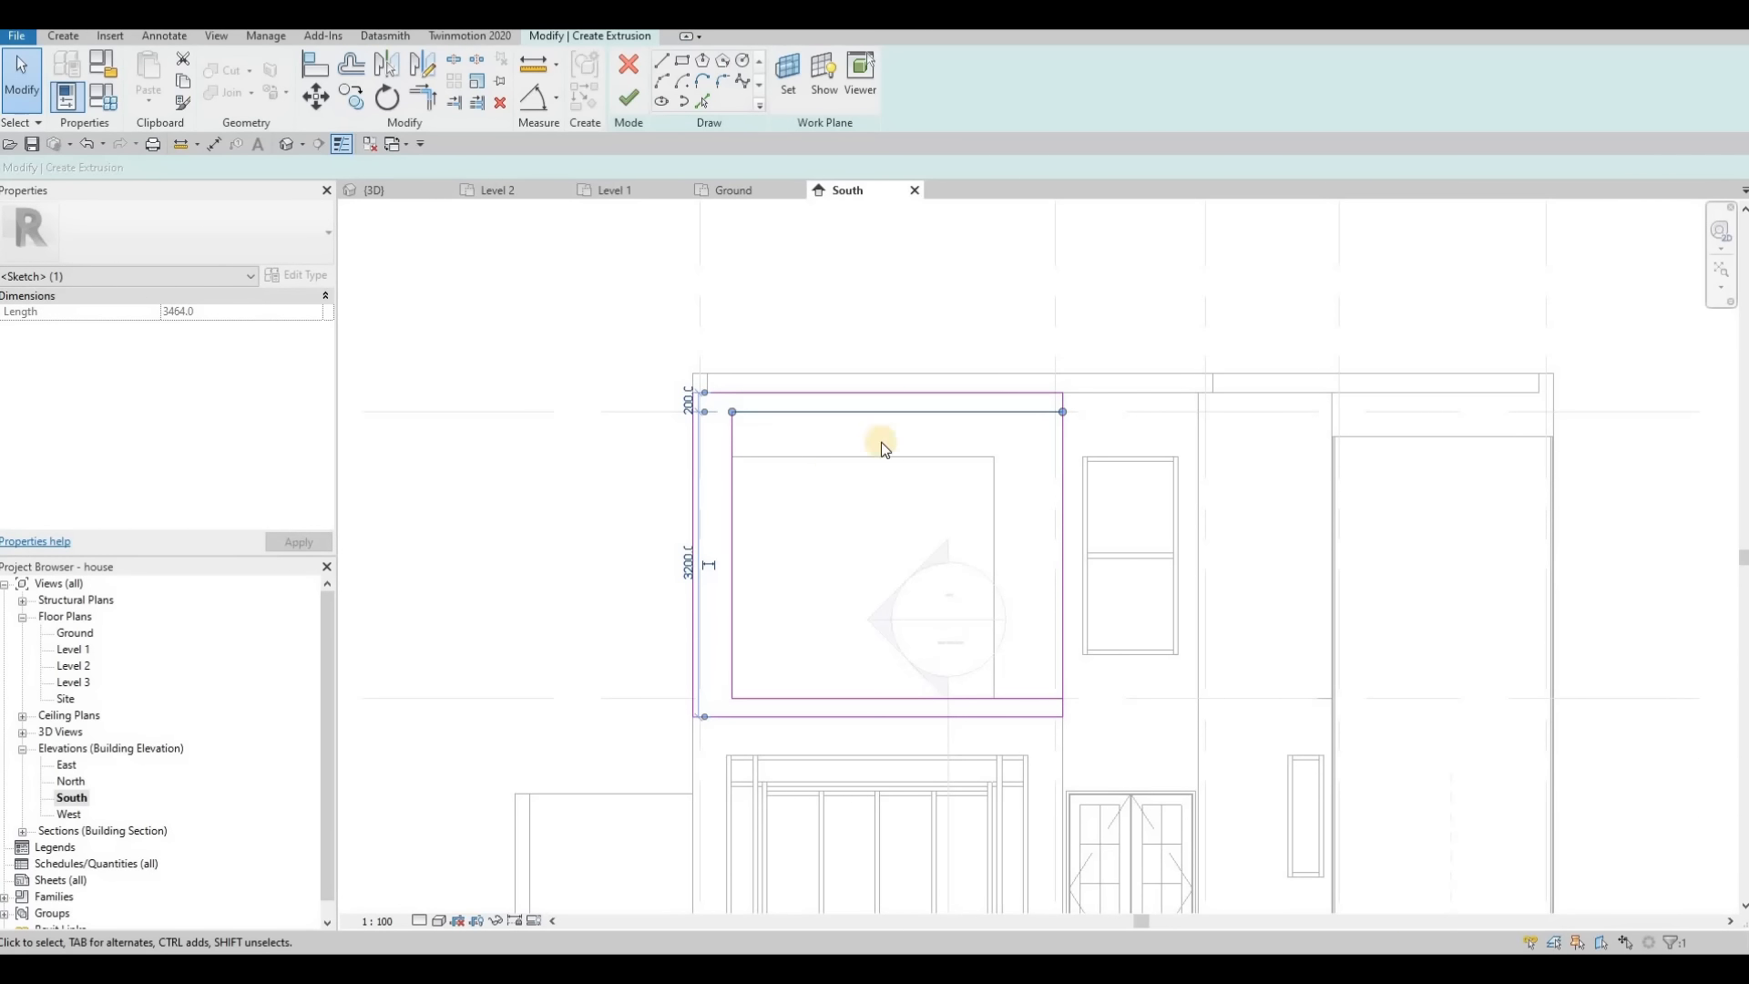
scroll(1058, 381, up, 2)
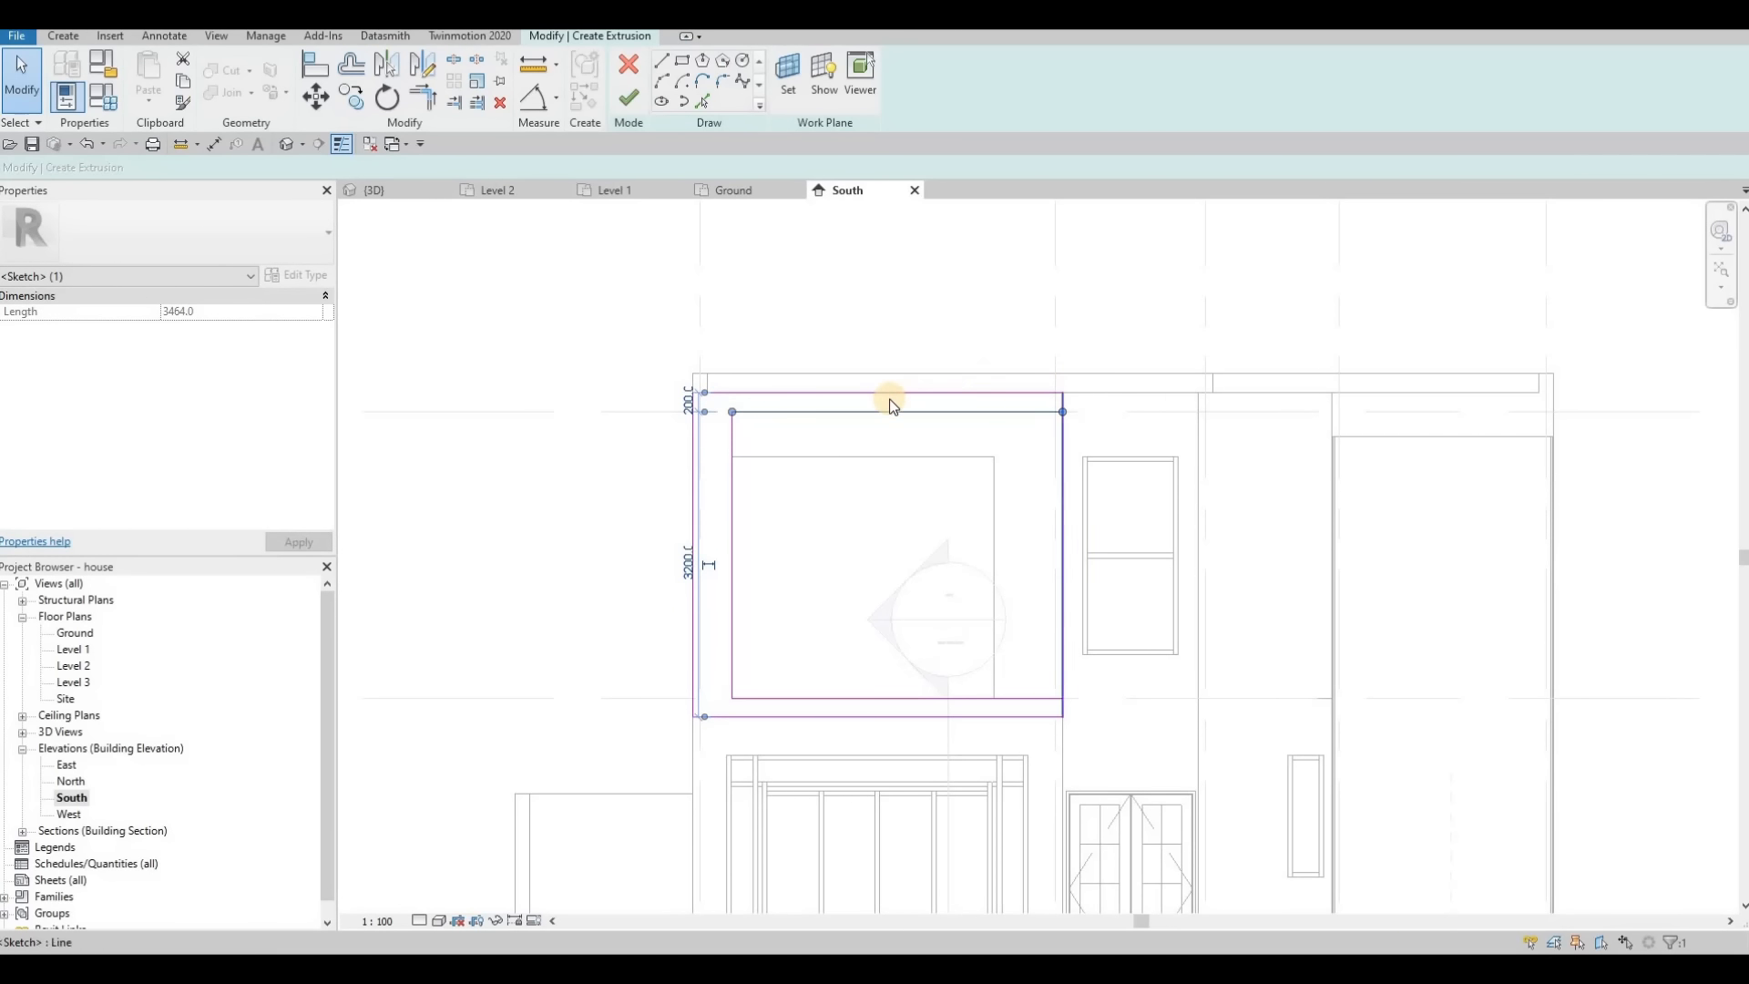
drag(854, 397, 853, 370)
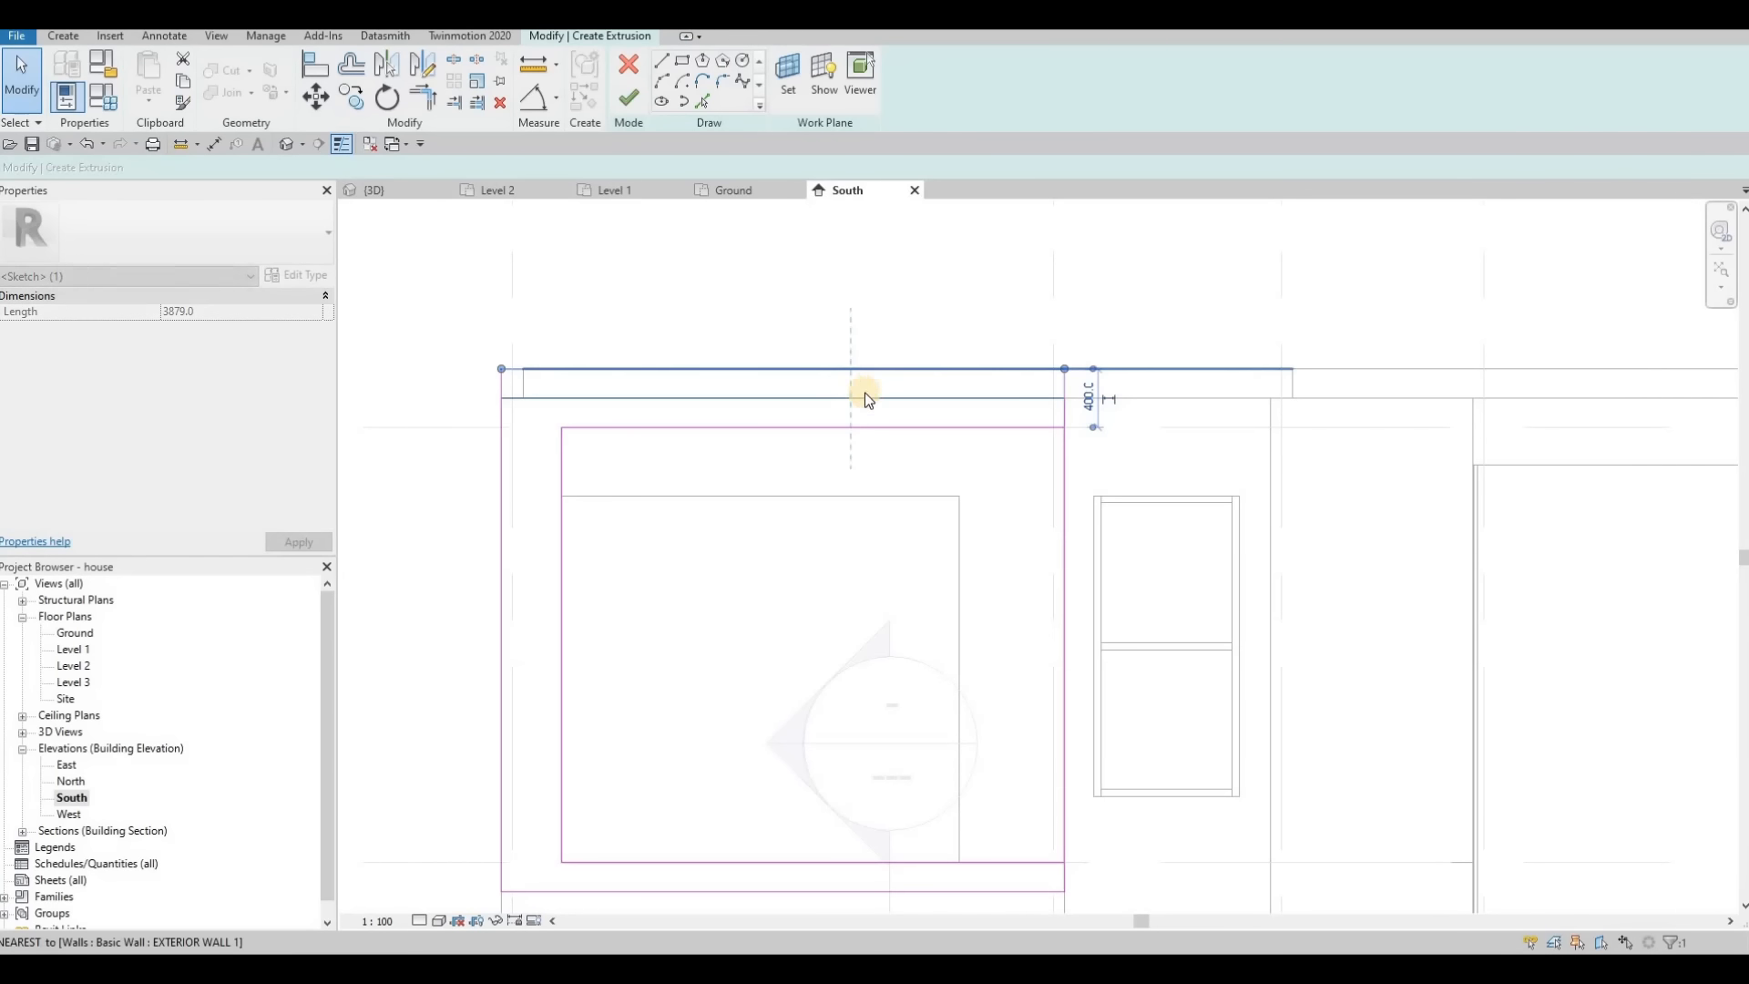
middle_drag(1024, 433, 1013, 428)
scroll(1013, 429, down, 1)
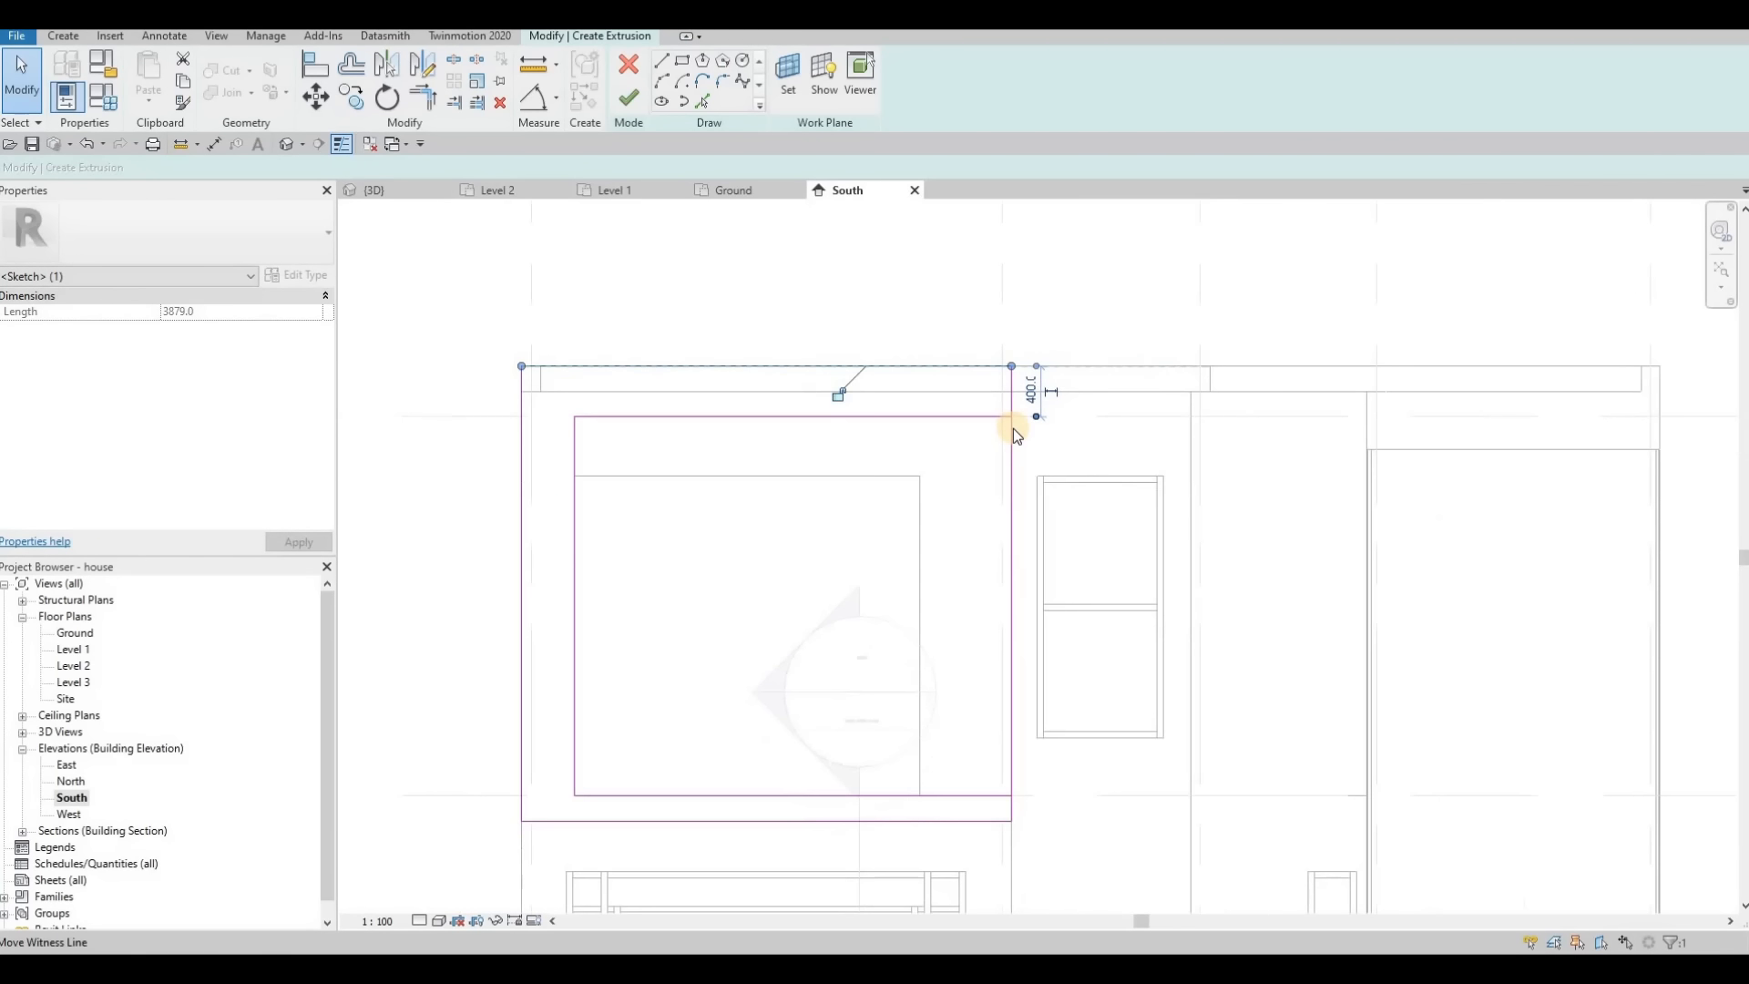
Step: Delete the inner rectangle's vertical line on the entrance side and split the outer rectangle's line at that side
click(1012, 470)
key(Delete)
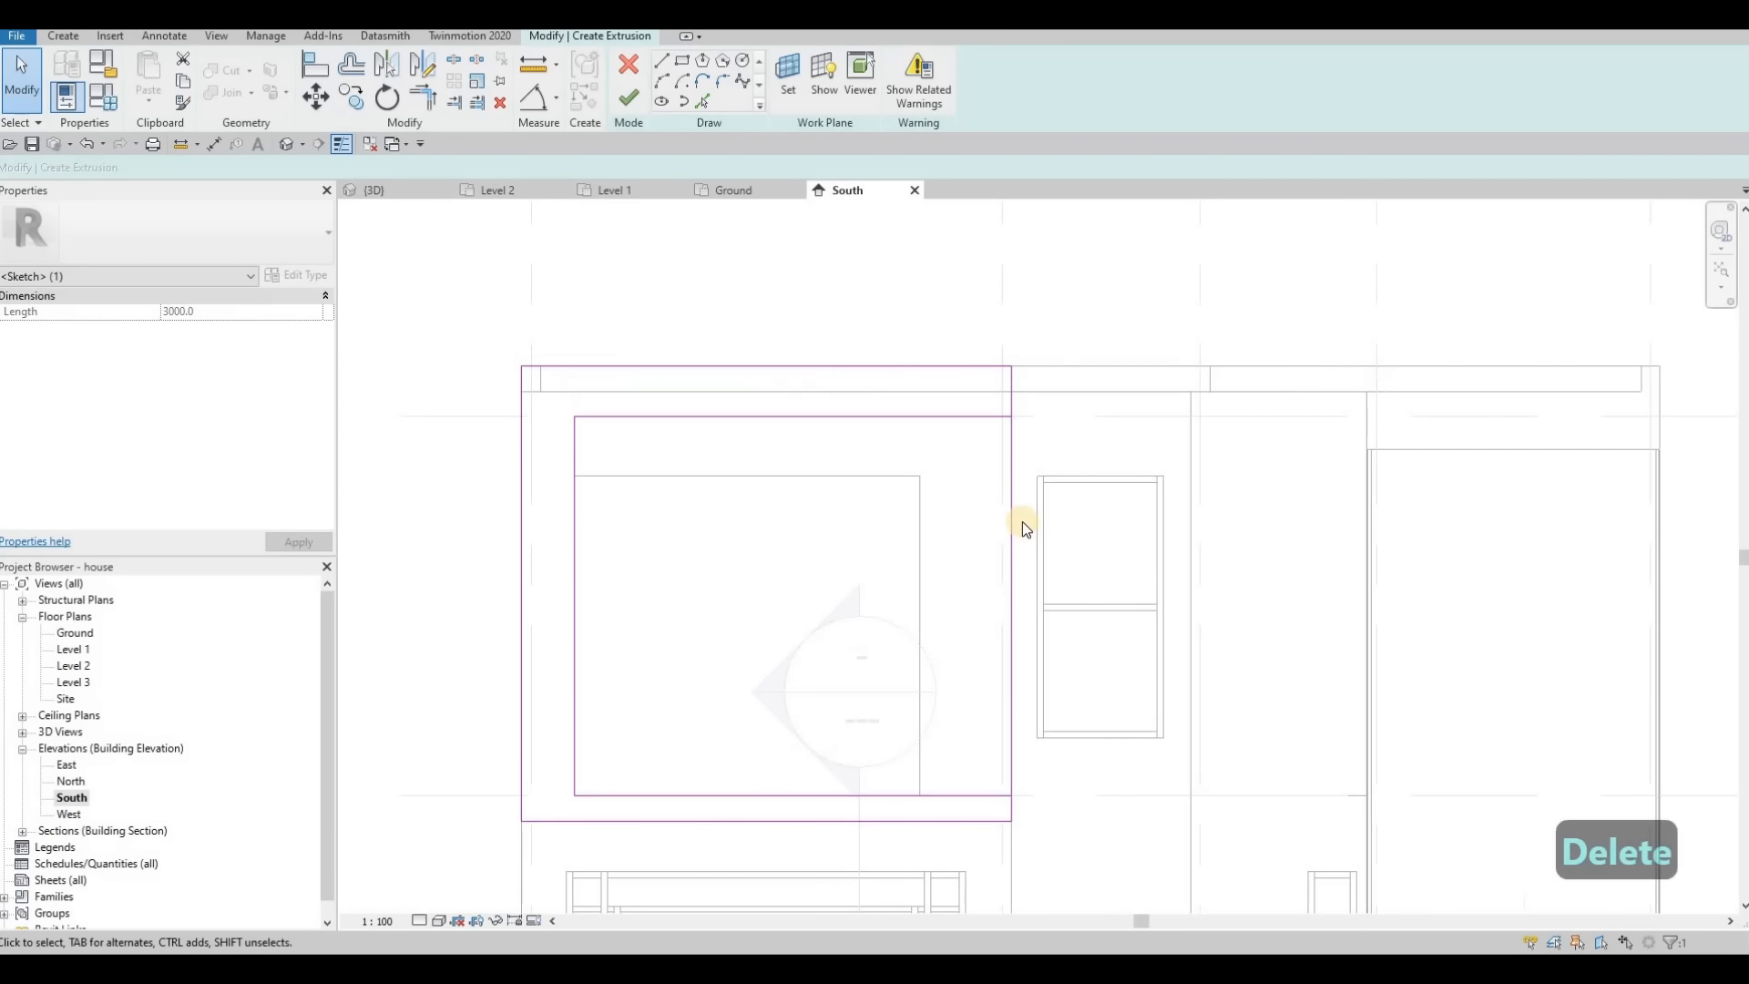
key(s)
key(l)
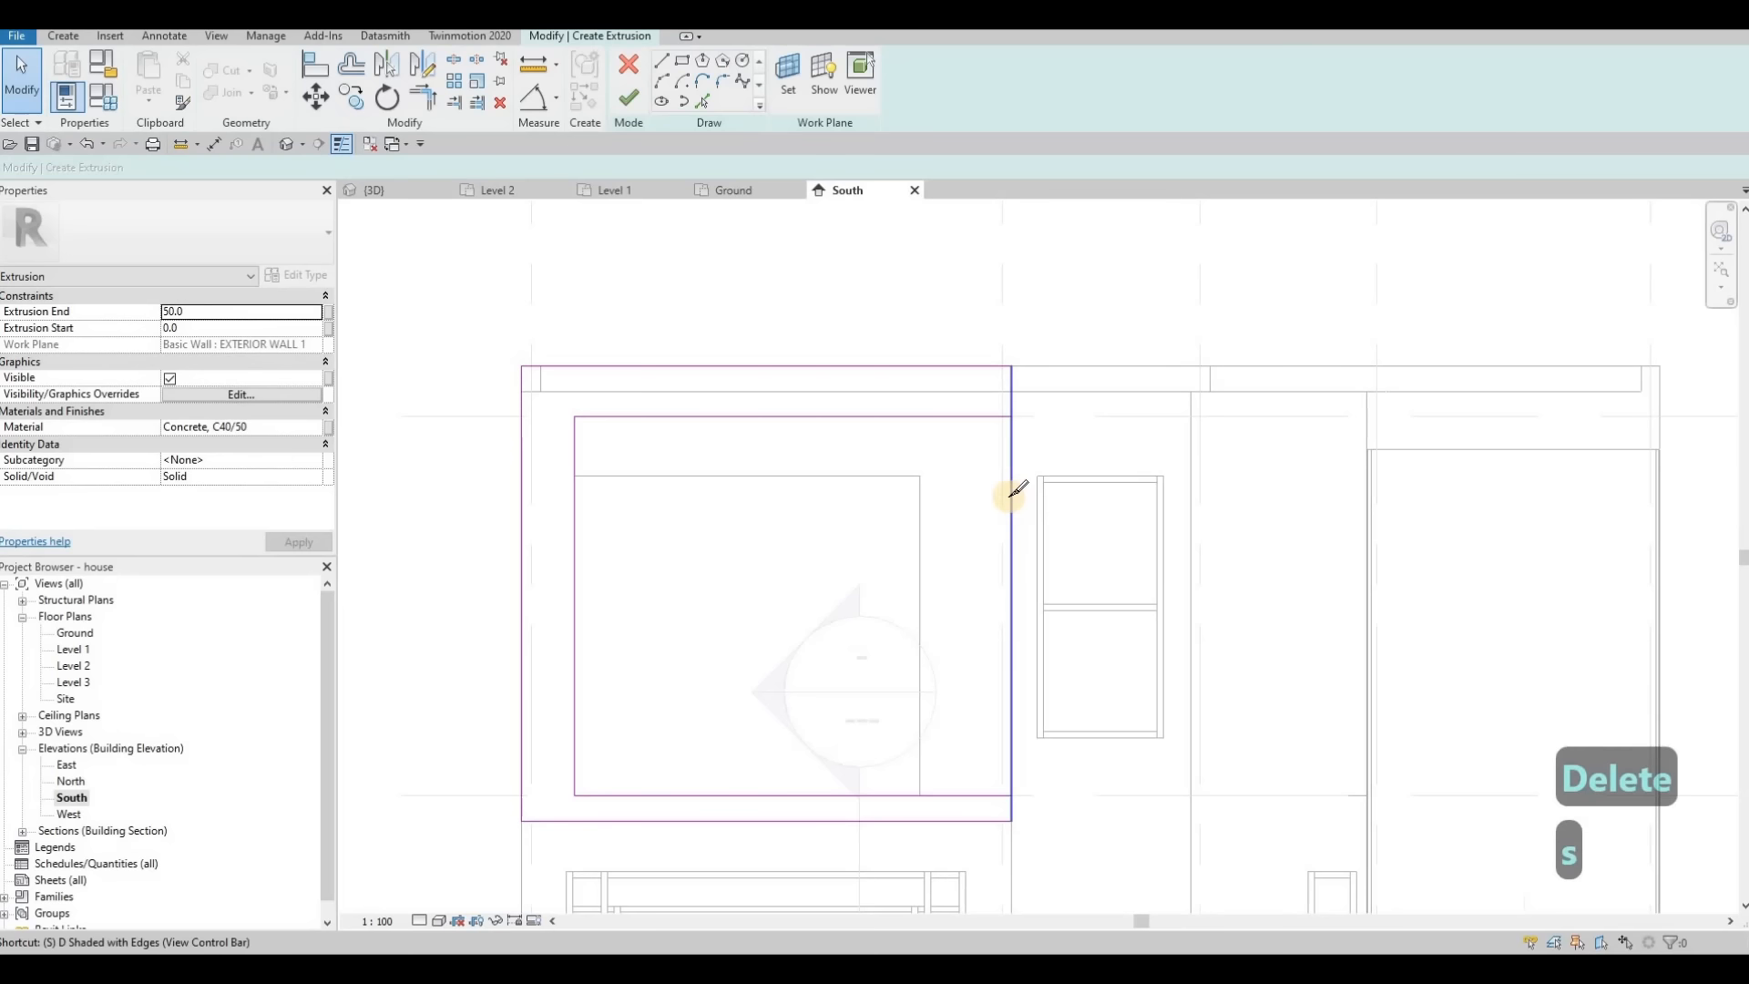
click(1012, 493)
key(Escape)
key(Escape)
Step: Trim the split line against the inner horizontal lines to form a closed C-shaped profile, and finish the extrusion with a depth of 50
key(t)
key(r)
key(t)
key(r)
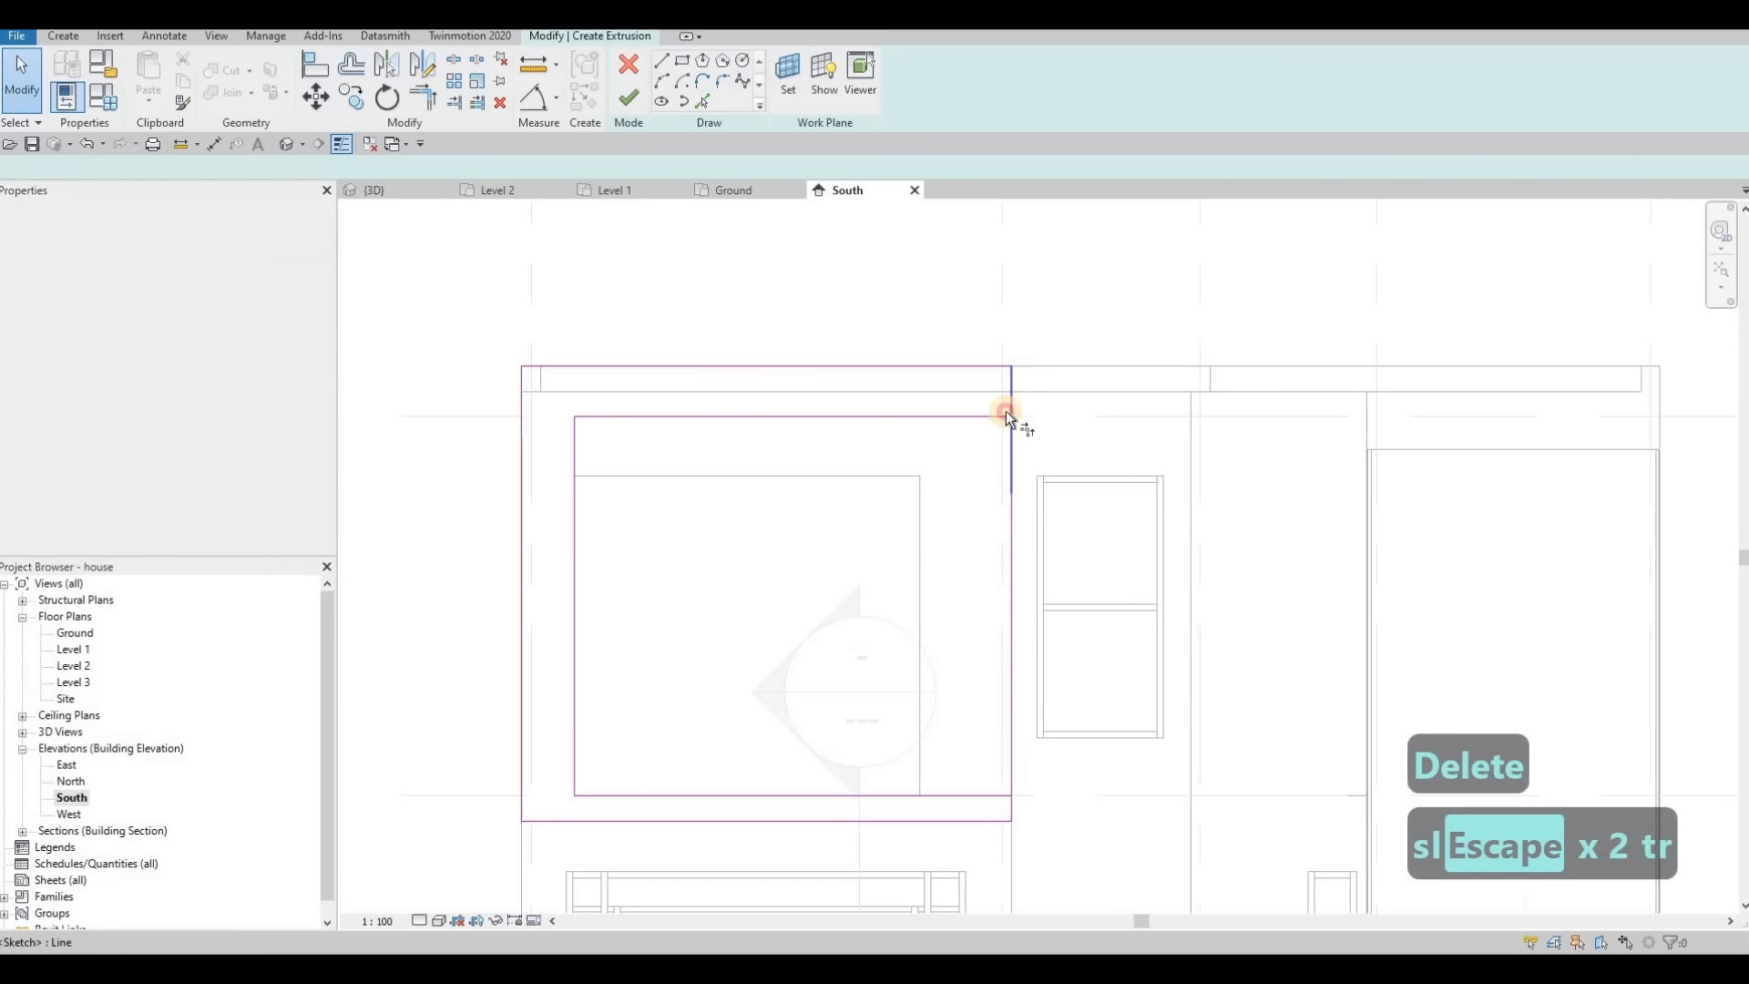
click(998, 794)
click(1011, 804)
scroll(920, 503, down, 3)
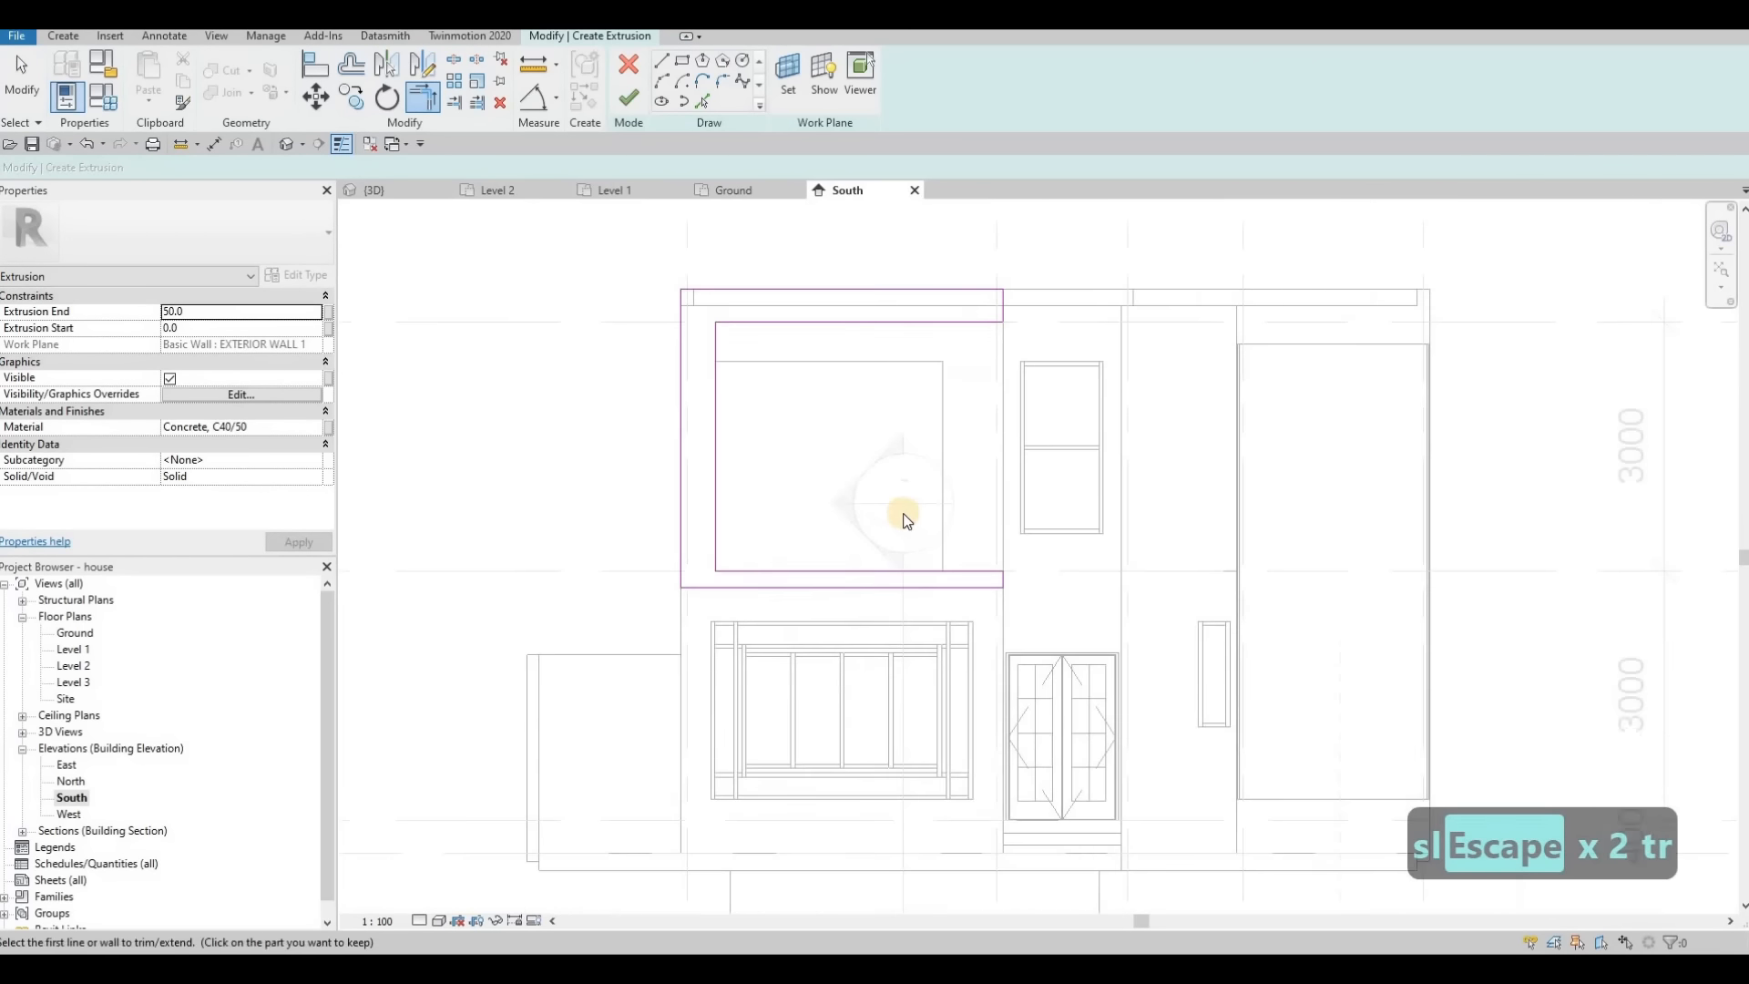
key(Escape)
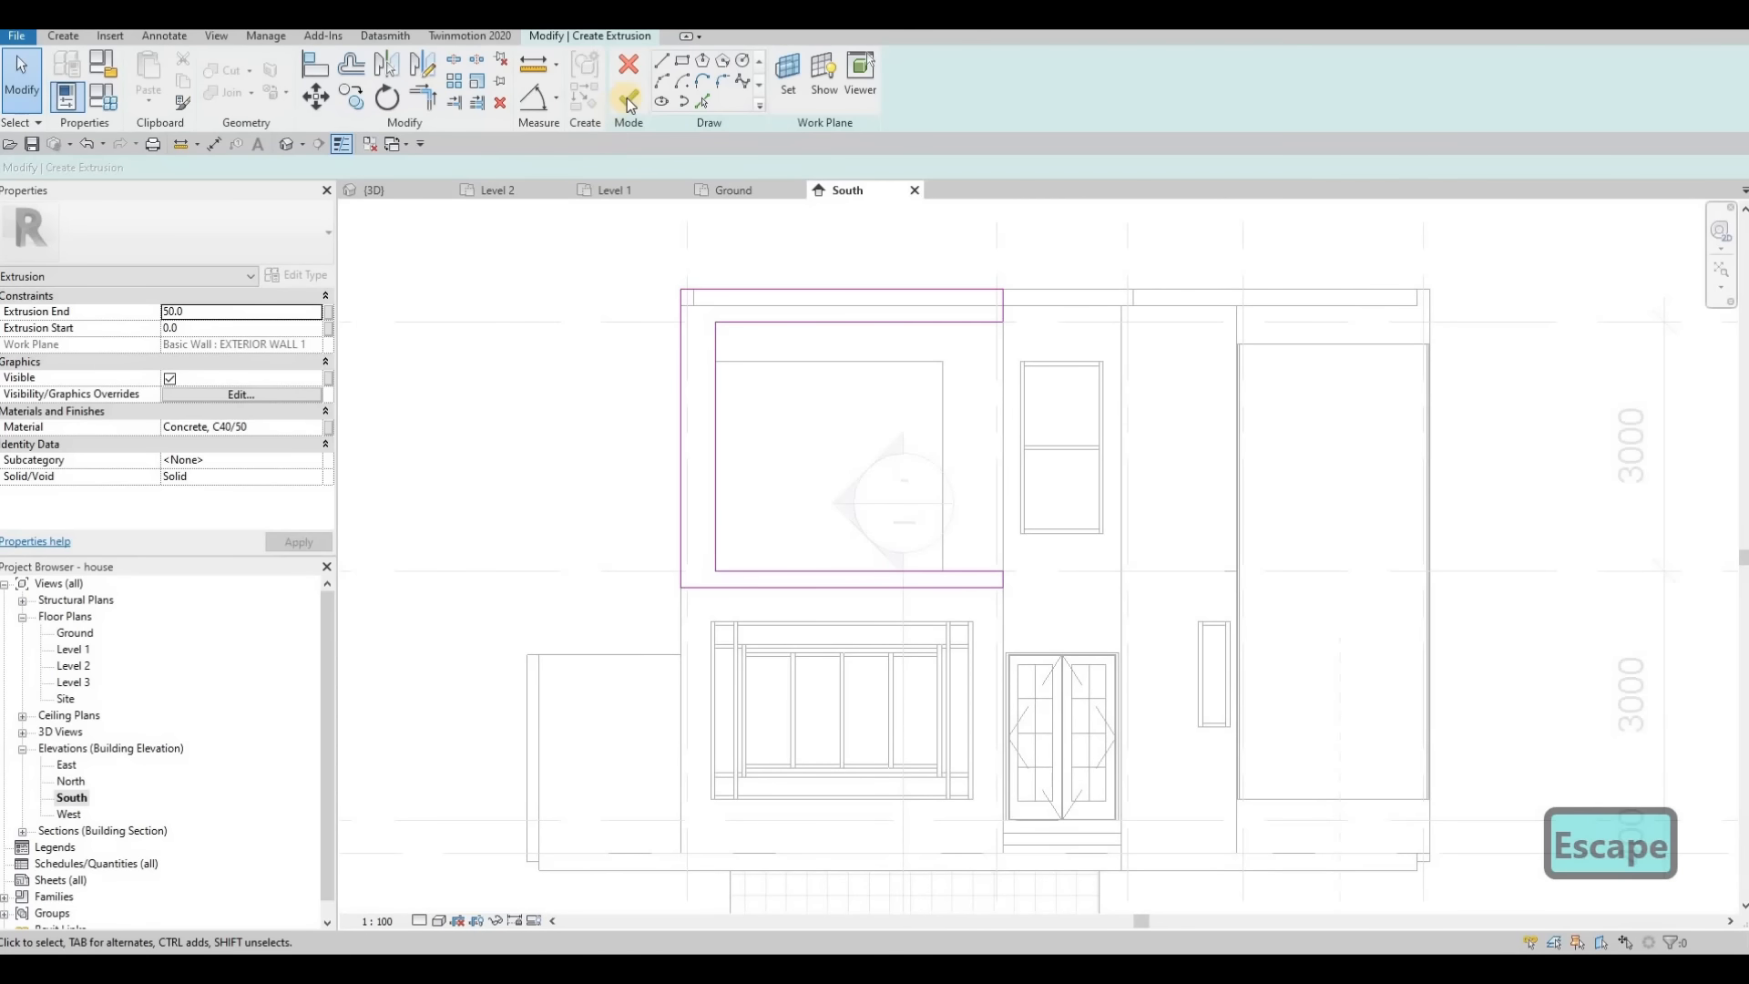
click(624, 100)
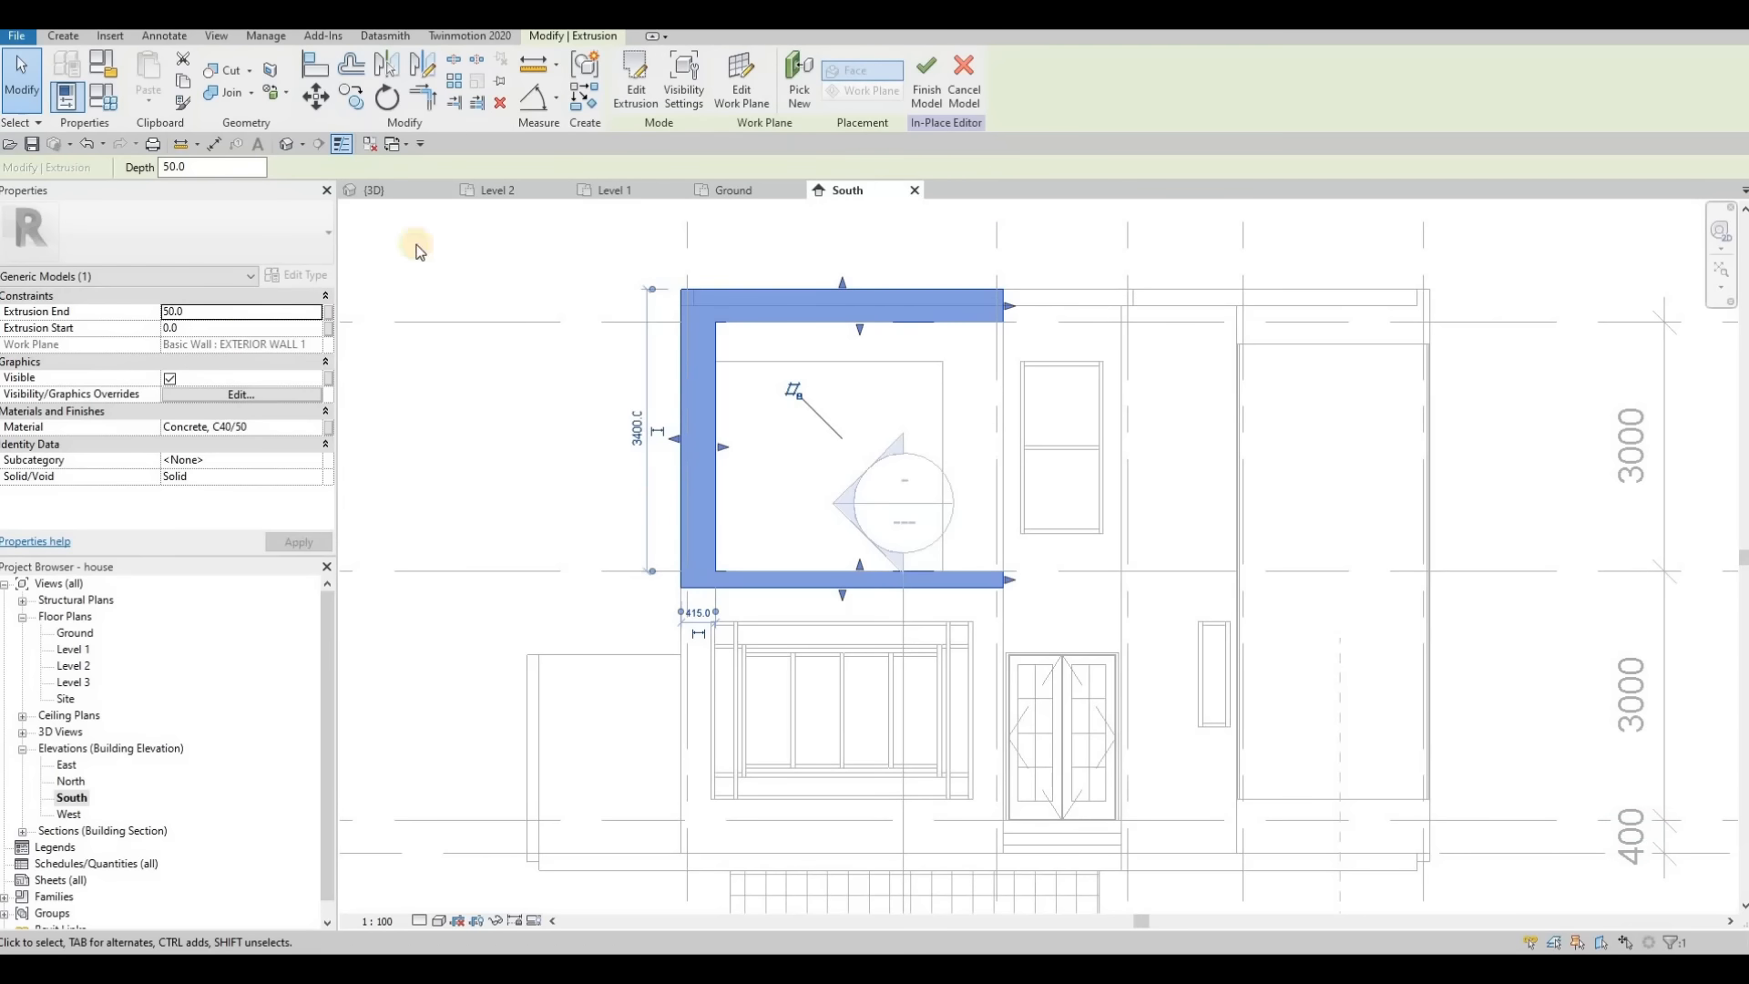
Step: Stretch the C-shaped frame outward from the bedroom's front wall to a depth of about 1359 in the 3D view
key(ctrl+Tab)
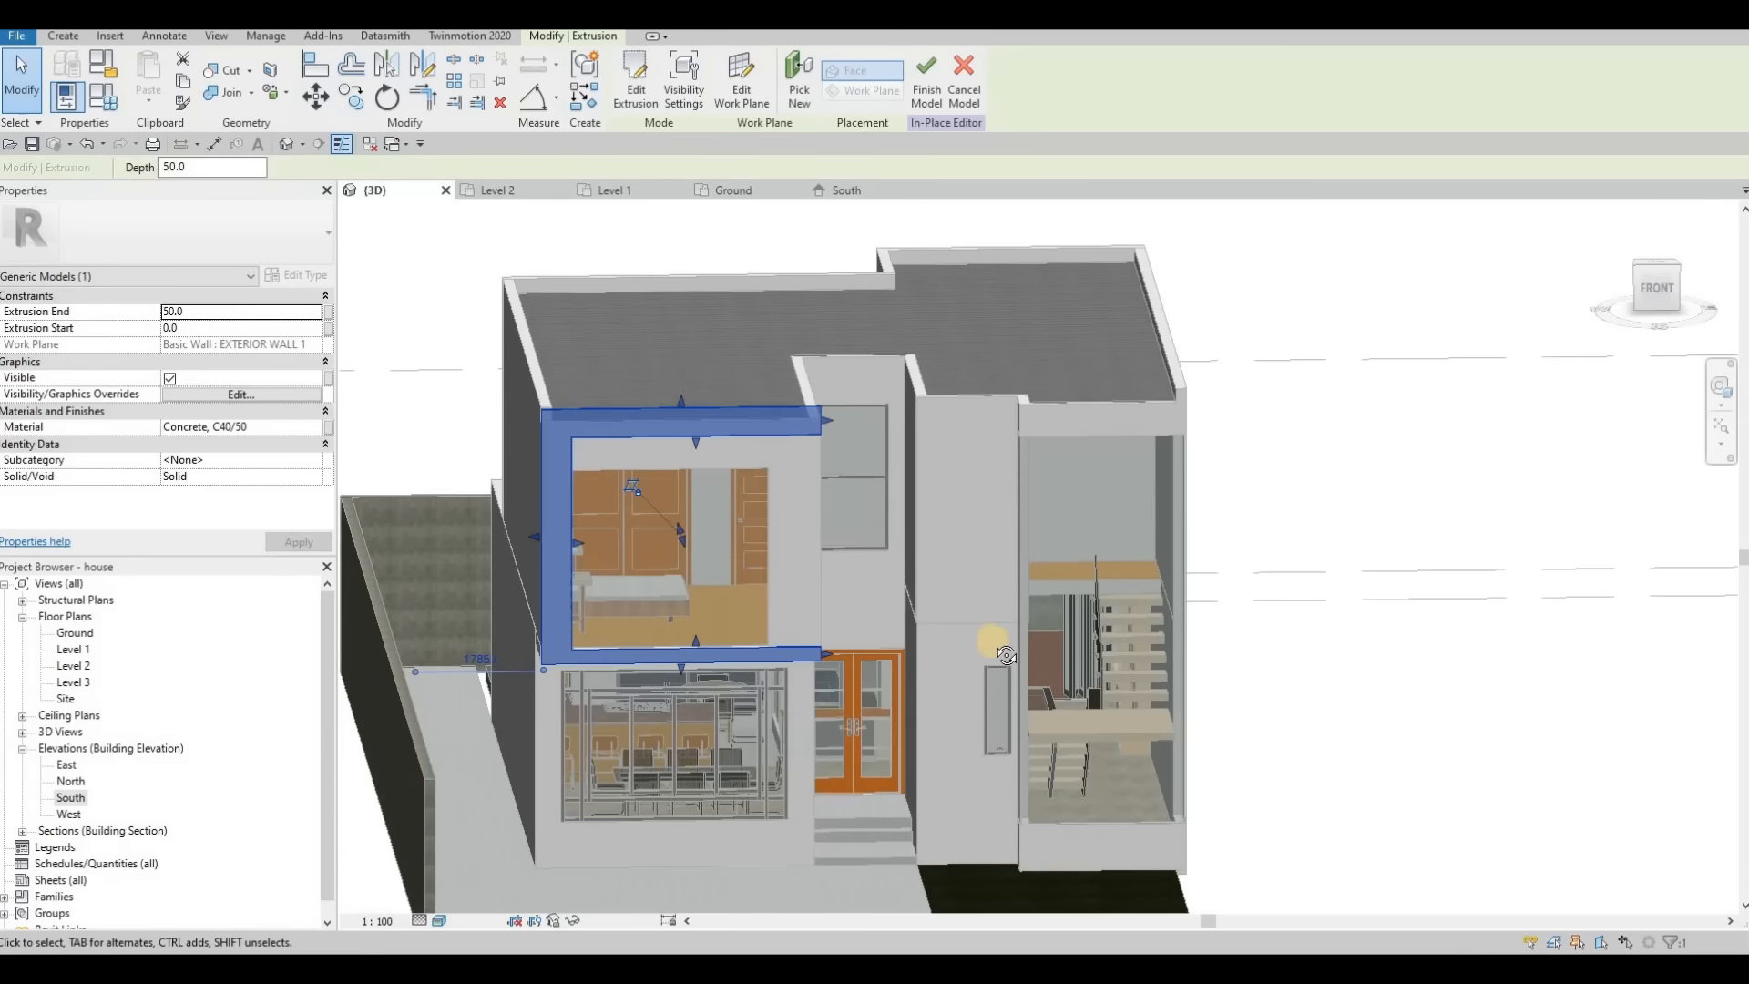
shift+middle_drag(991, 637, 720, 531)
drag(715, 526, 611, 495)
Step: Examine the concrete frame and its junction with the roof parapet and side wall from several angles
shift+middle_drag(612, 495, 731, 480)
scroll(745, 470, up, 2)
key(Escape)
key(Escape)
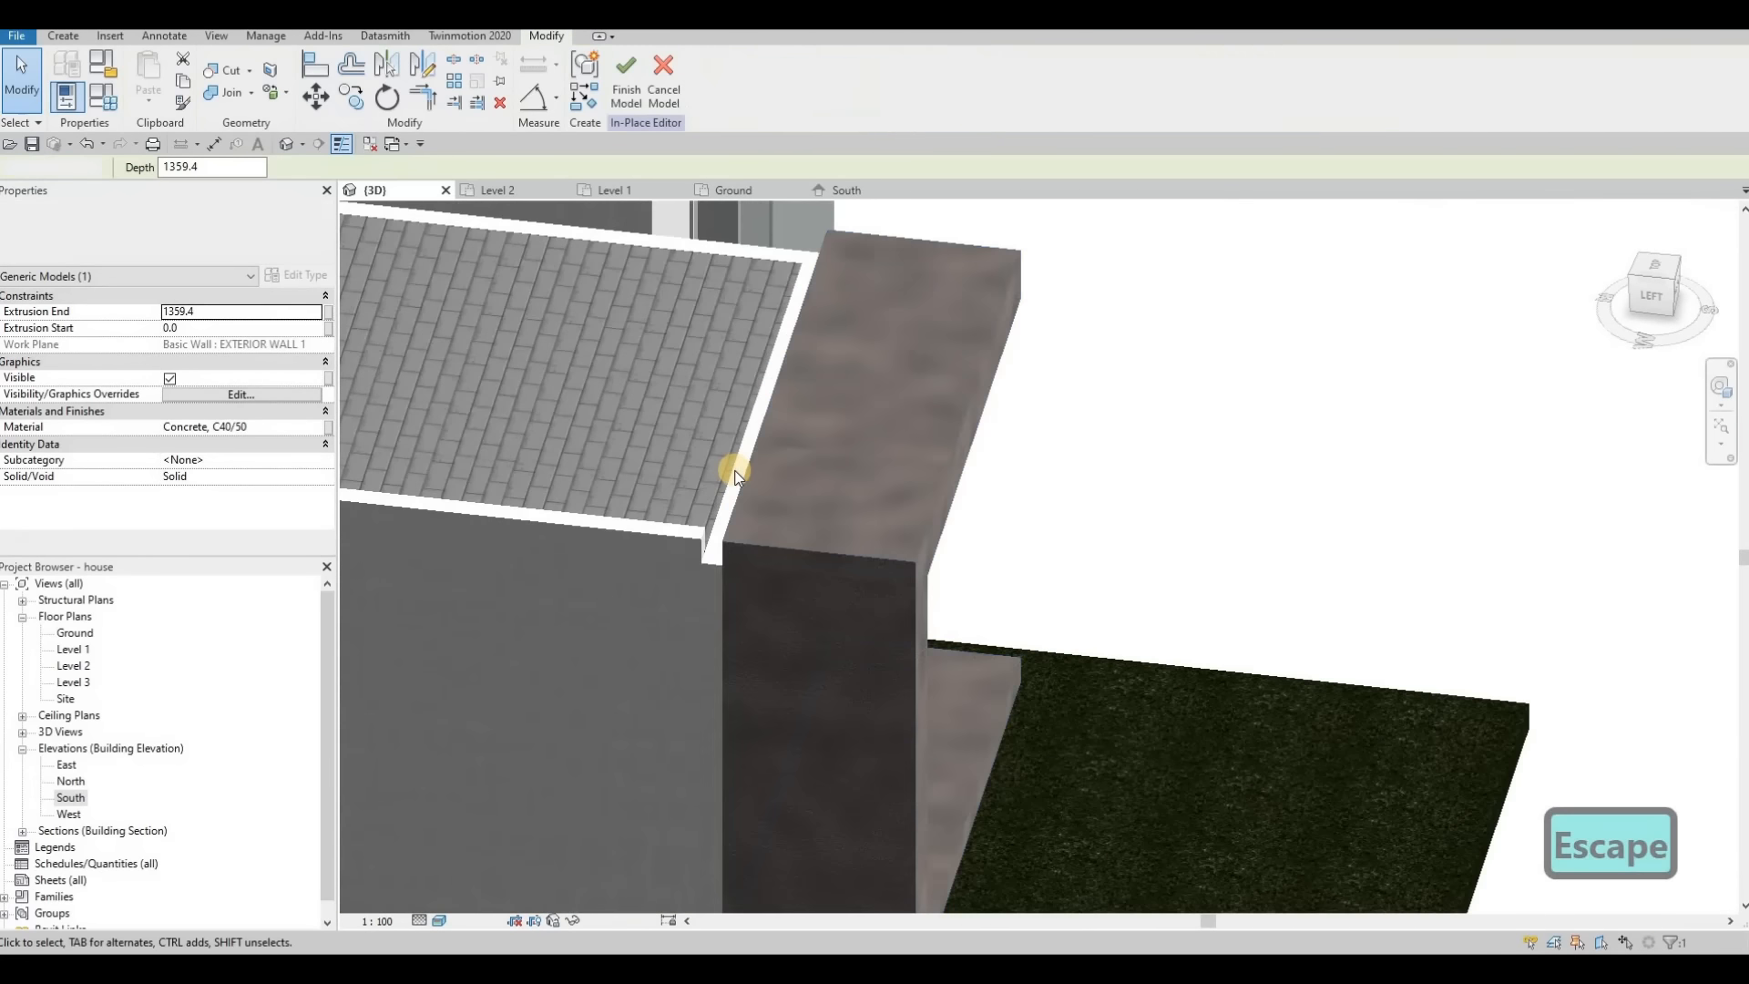
key(Tab)
key(Tab)
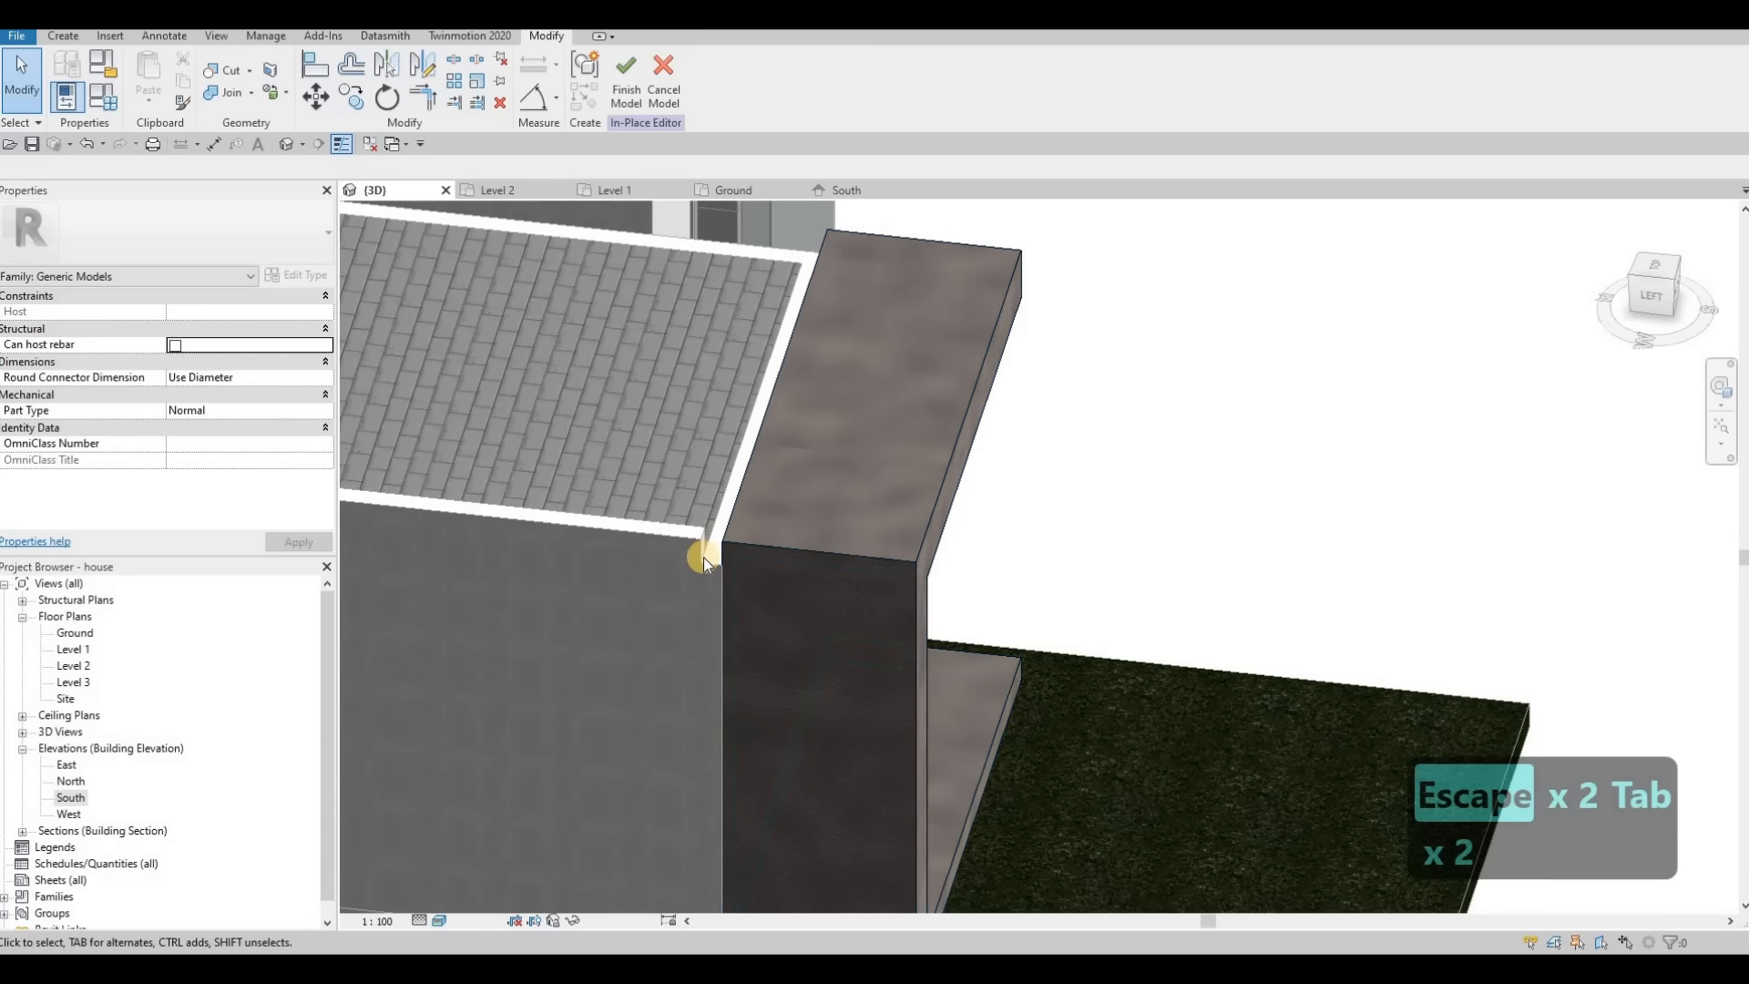
key(Escape)
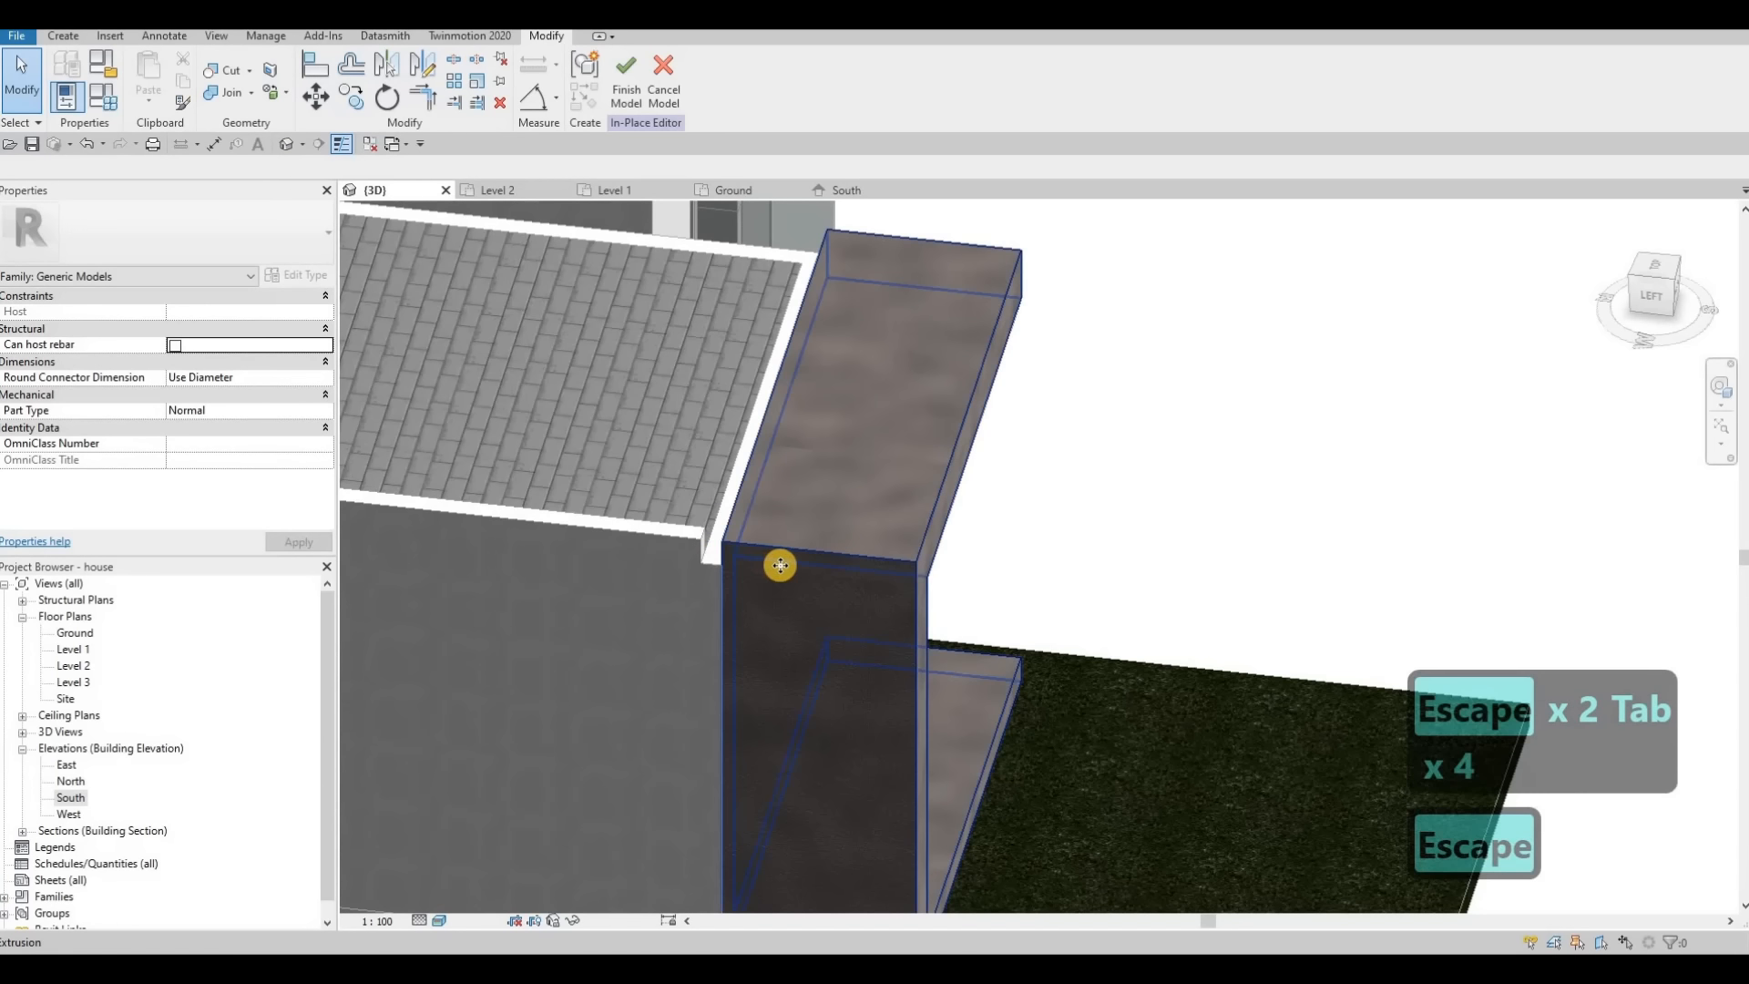
click(780, 564)
shift+middle_drag(944, 558, 1042, 554)
key(Escape)
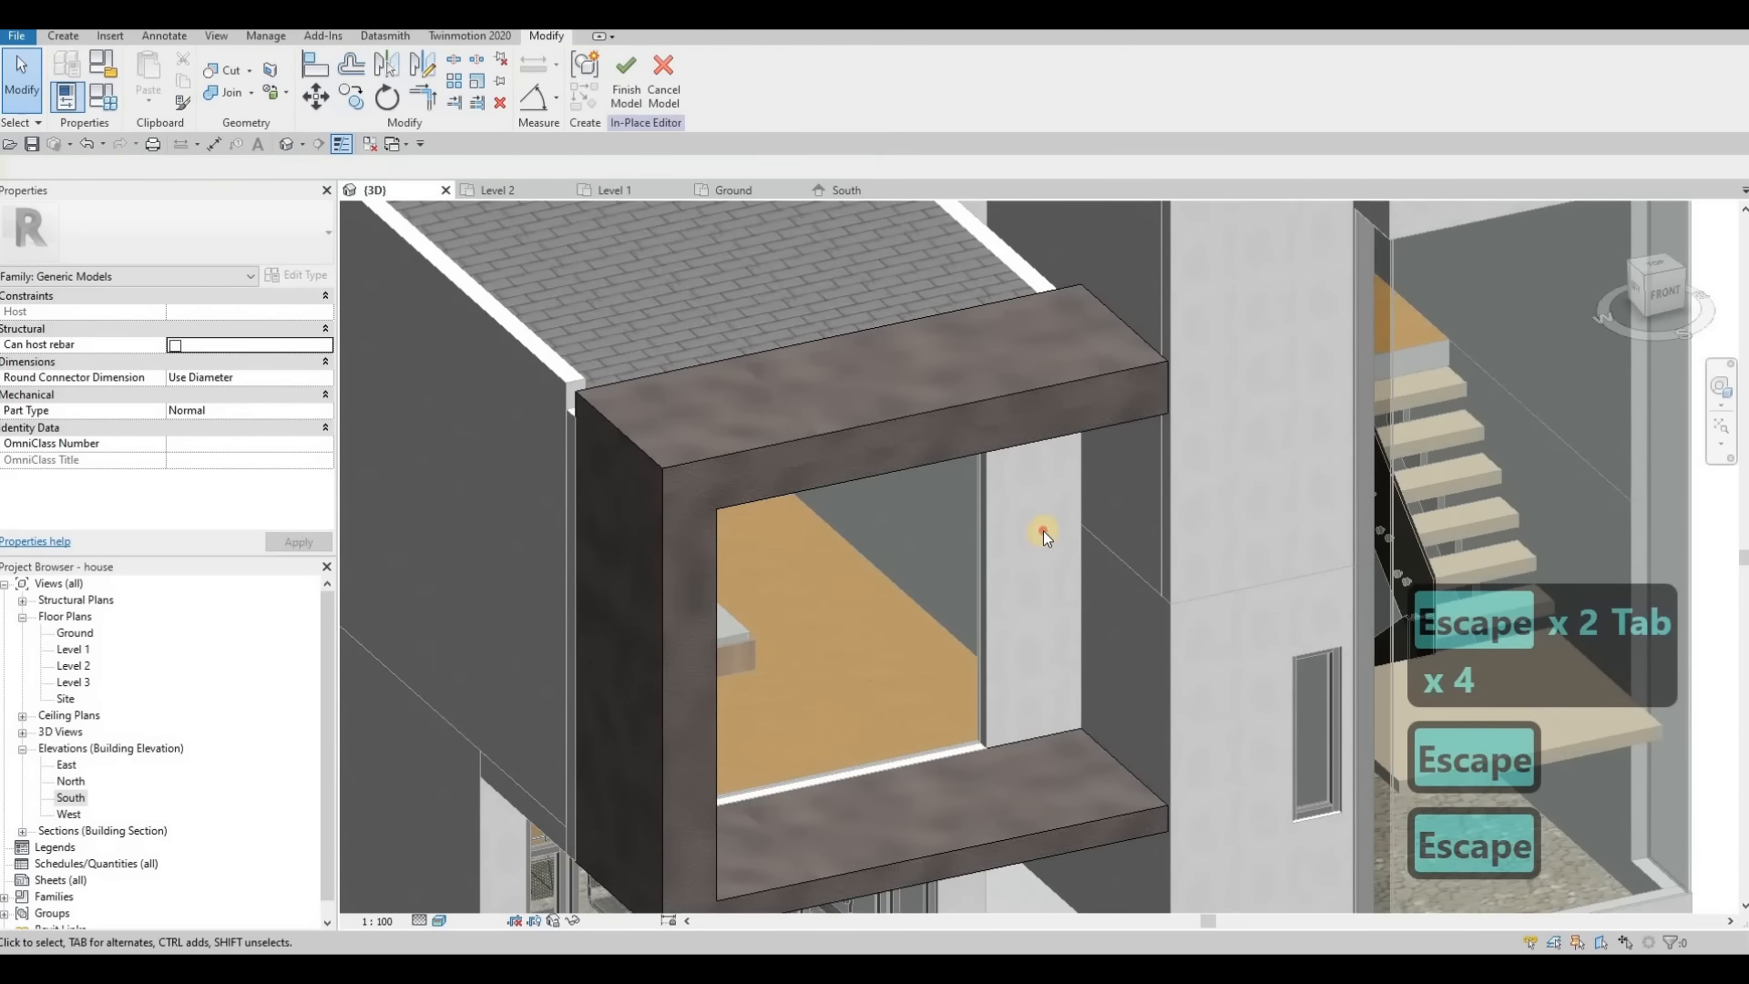
Step: Undo the last stretch of the C-shaped frame's upper arm and extend the frame's back over the roof to an extrusion start of about -3995
shift+middle_drag(856, 607, 866, 545)
scroll(872, 516, down, 3)
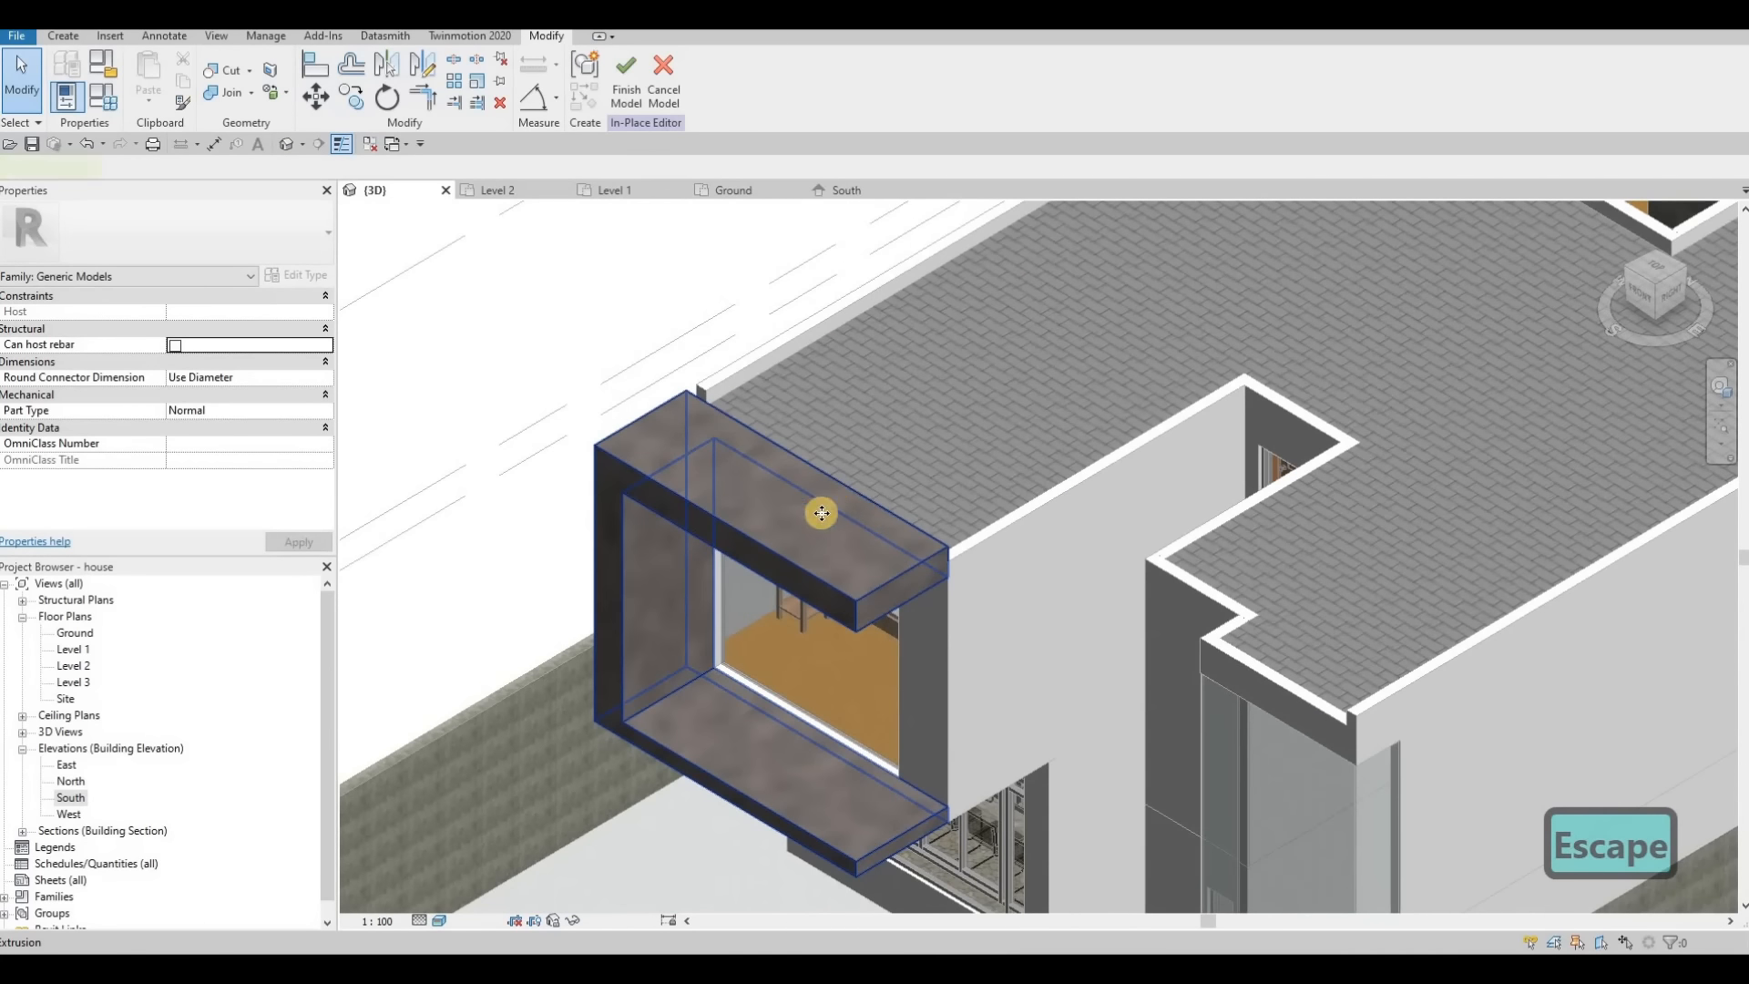
click(822, 513)
shift+middle_drag(806, 614, 935, 597)
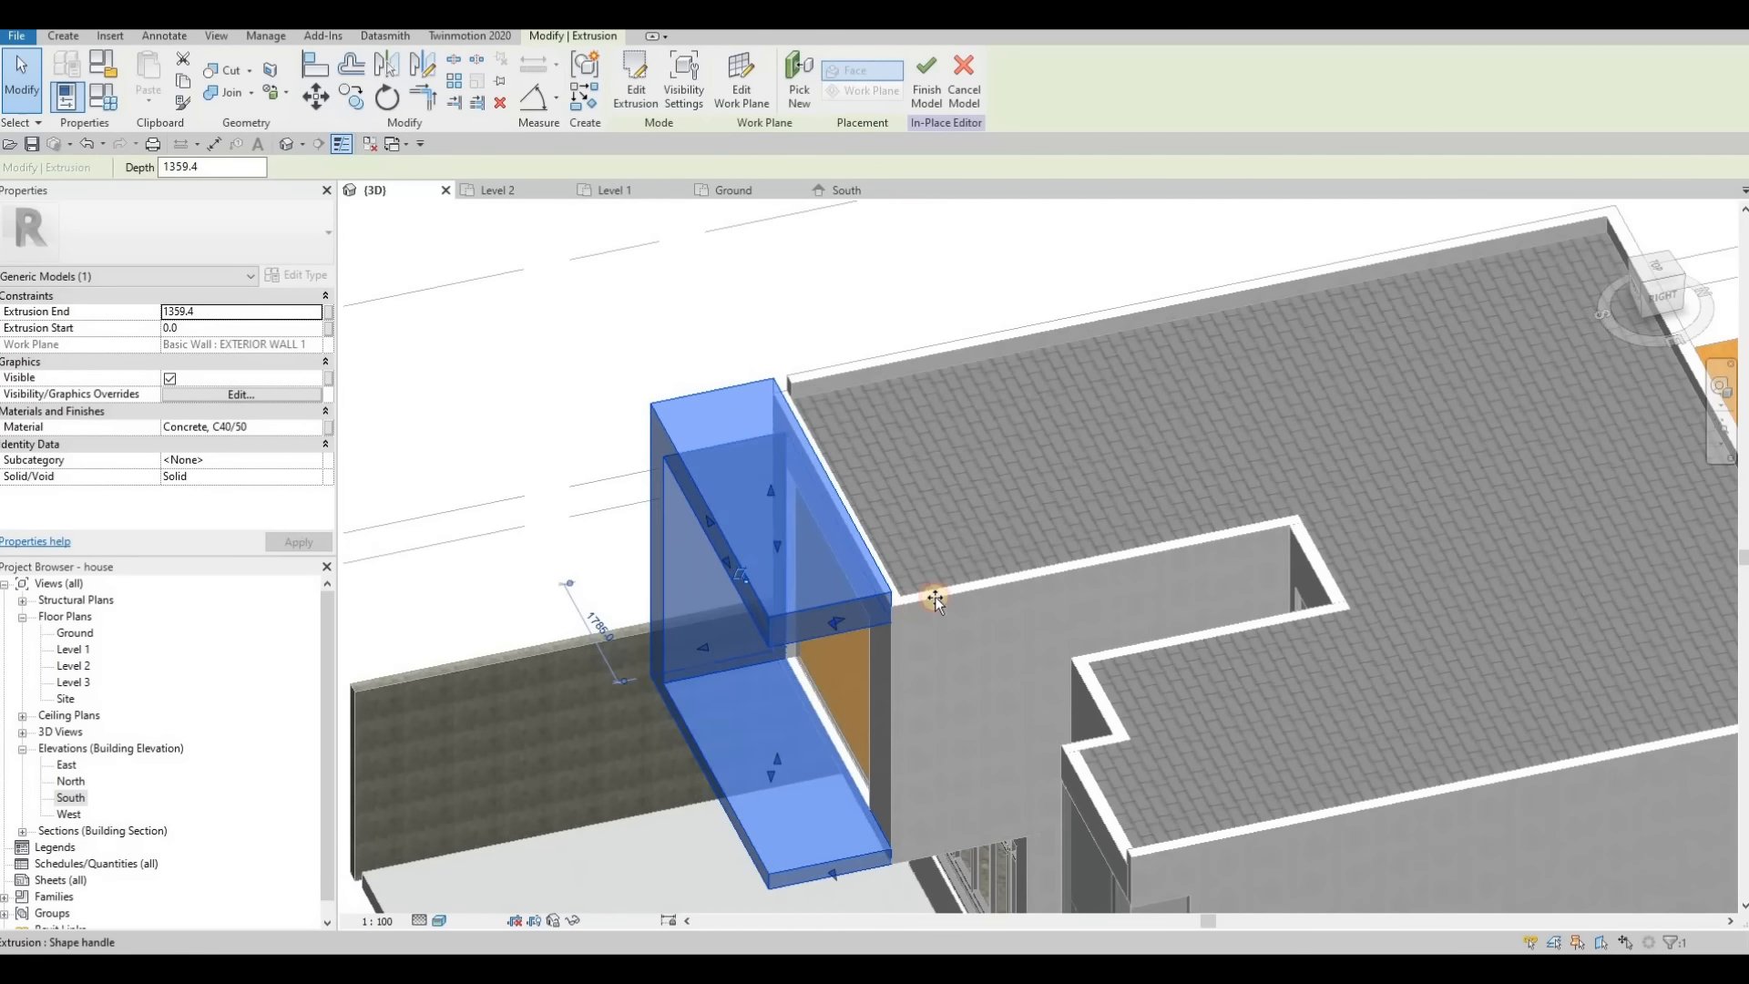
key(ctrl+z)
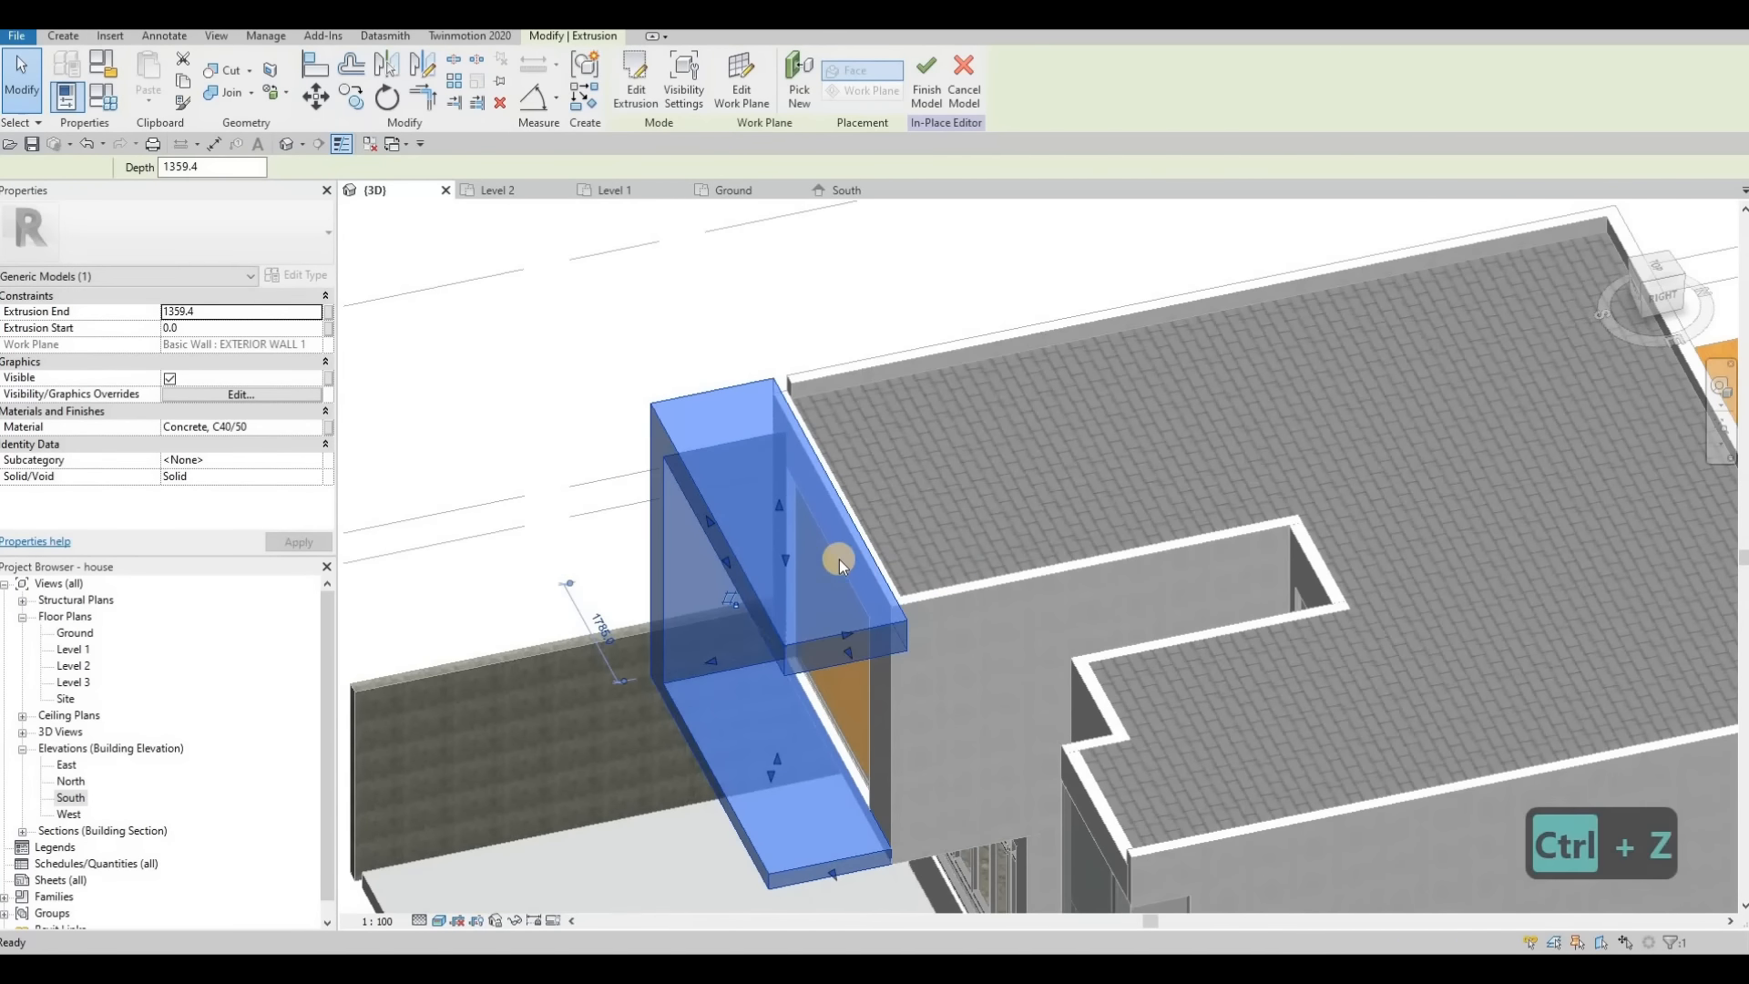
click(843, 620)
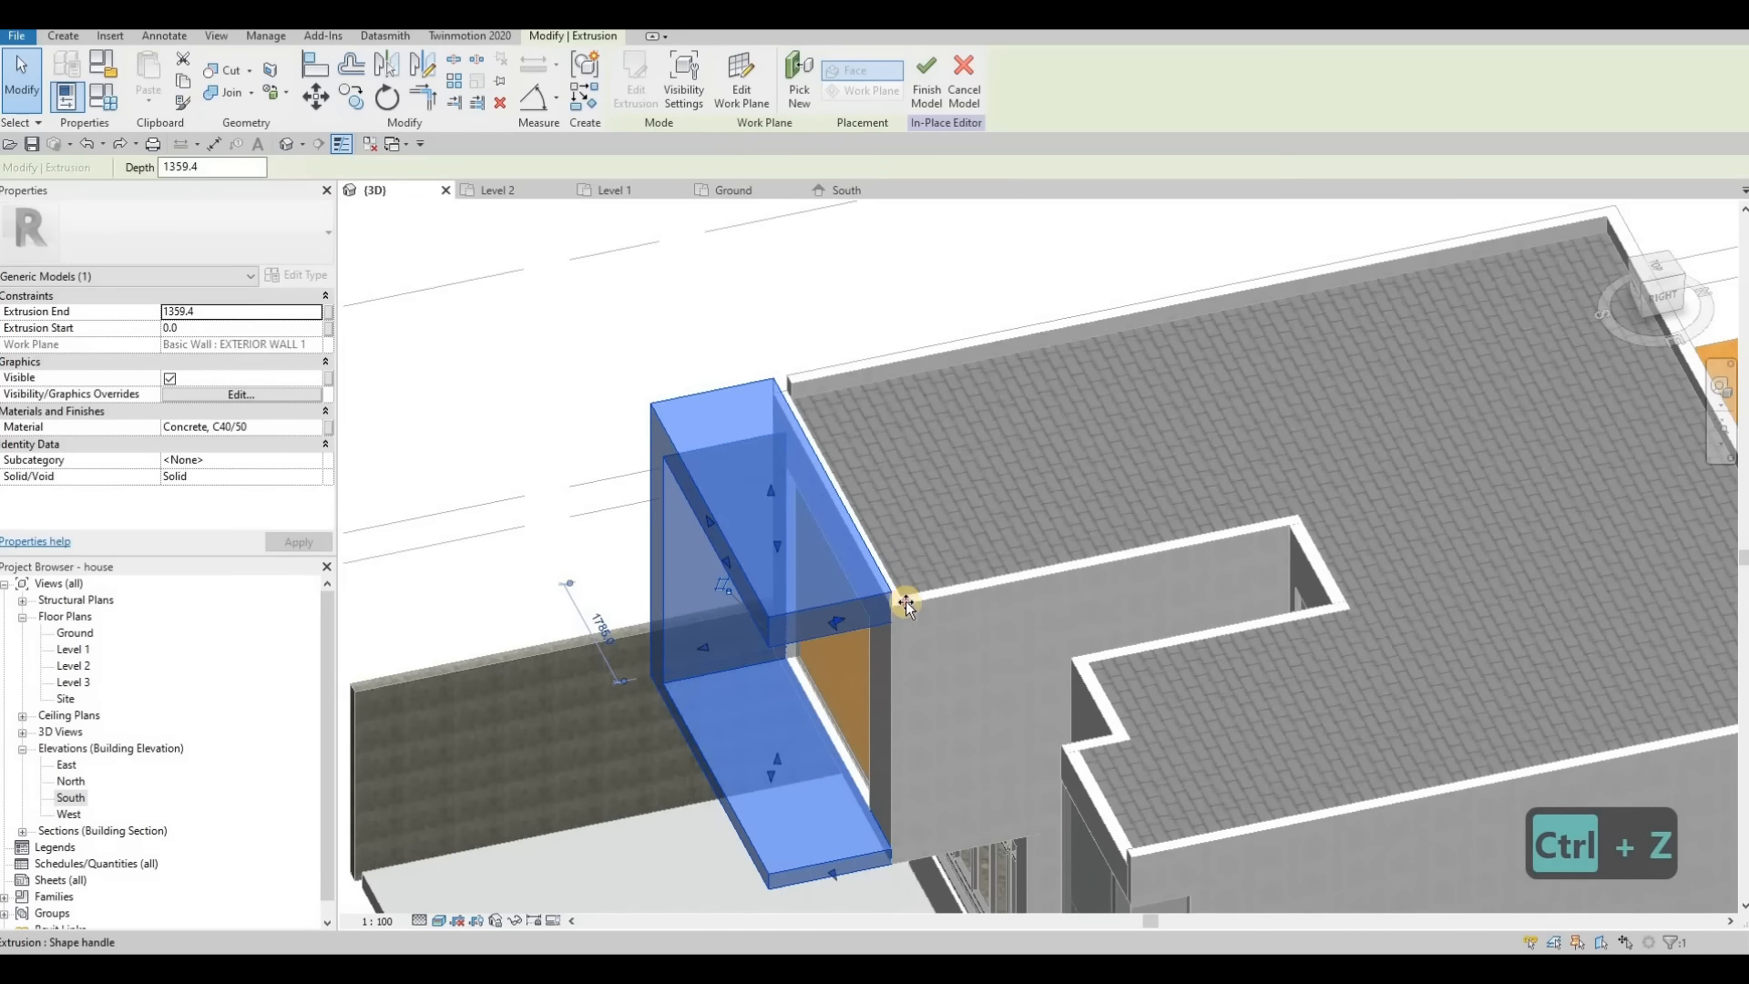
drag(1185, 554, 1192, 556)
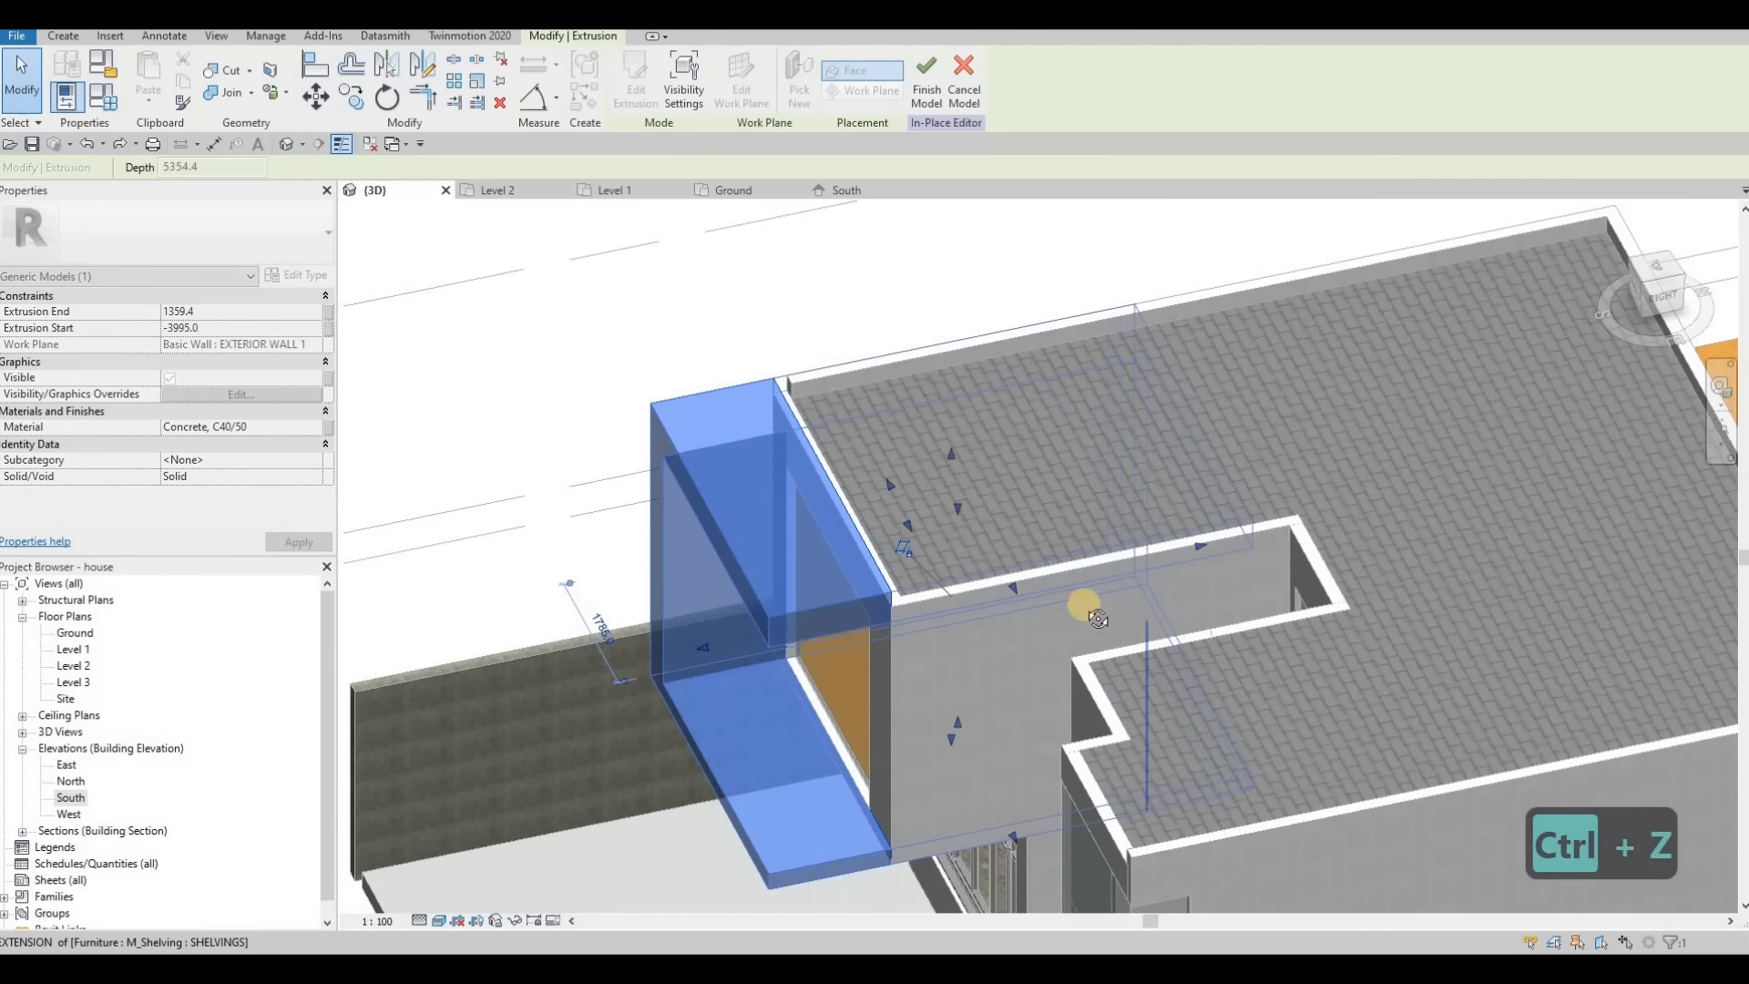
shift+middle_drag(1193, 446, 1144, 438)
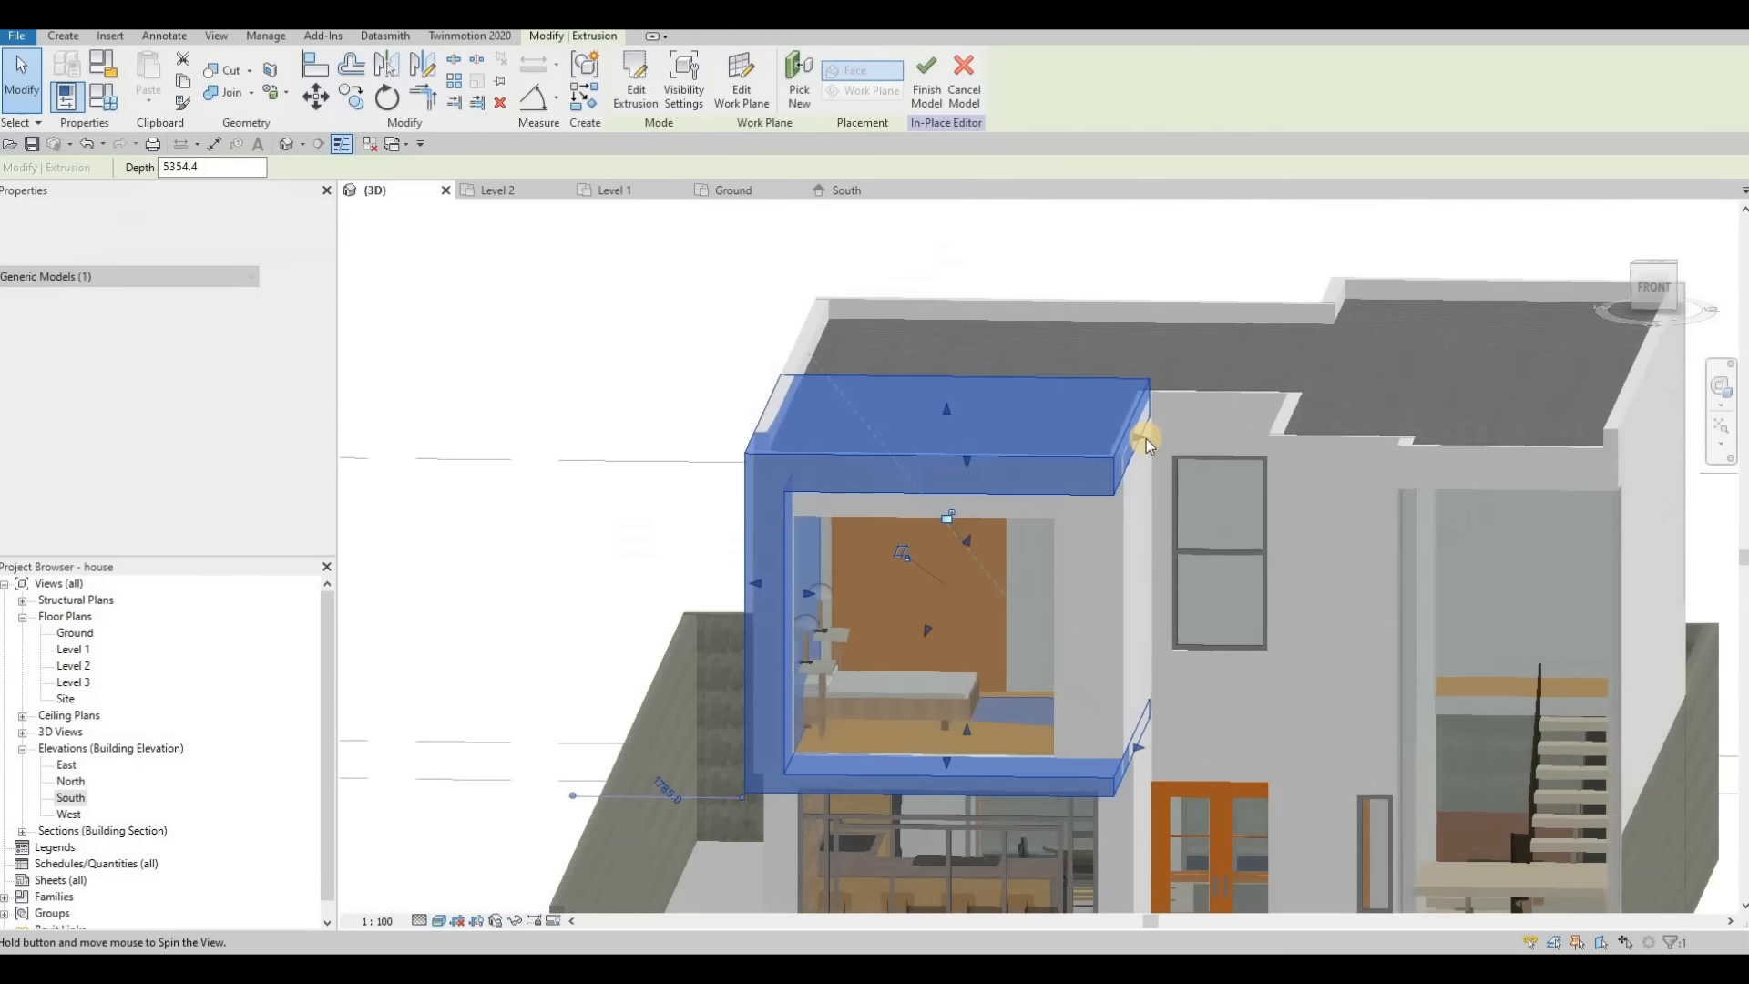
Step: Lengthen the frame's upper arm across the entrance recess and adjust its thickness by moving its underside
drag(1249, 435, 1269, 435)
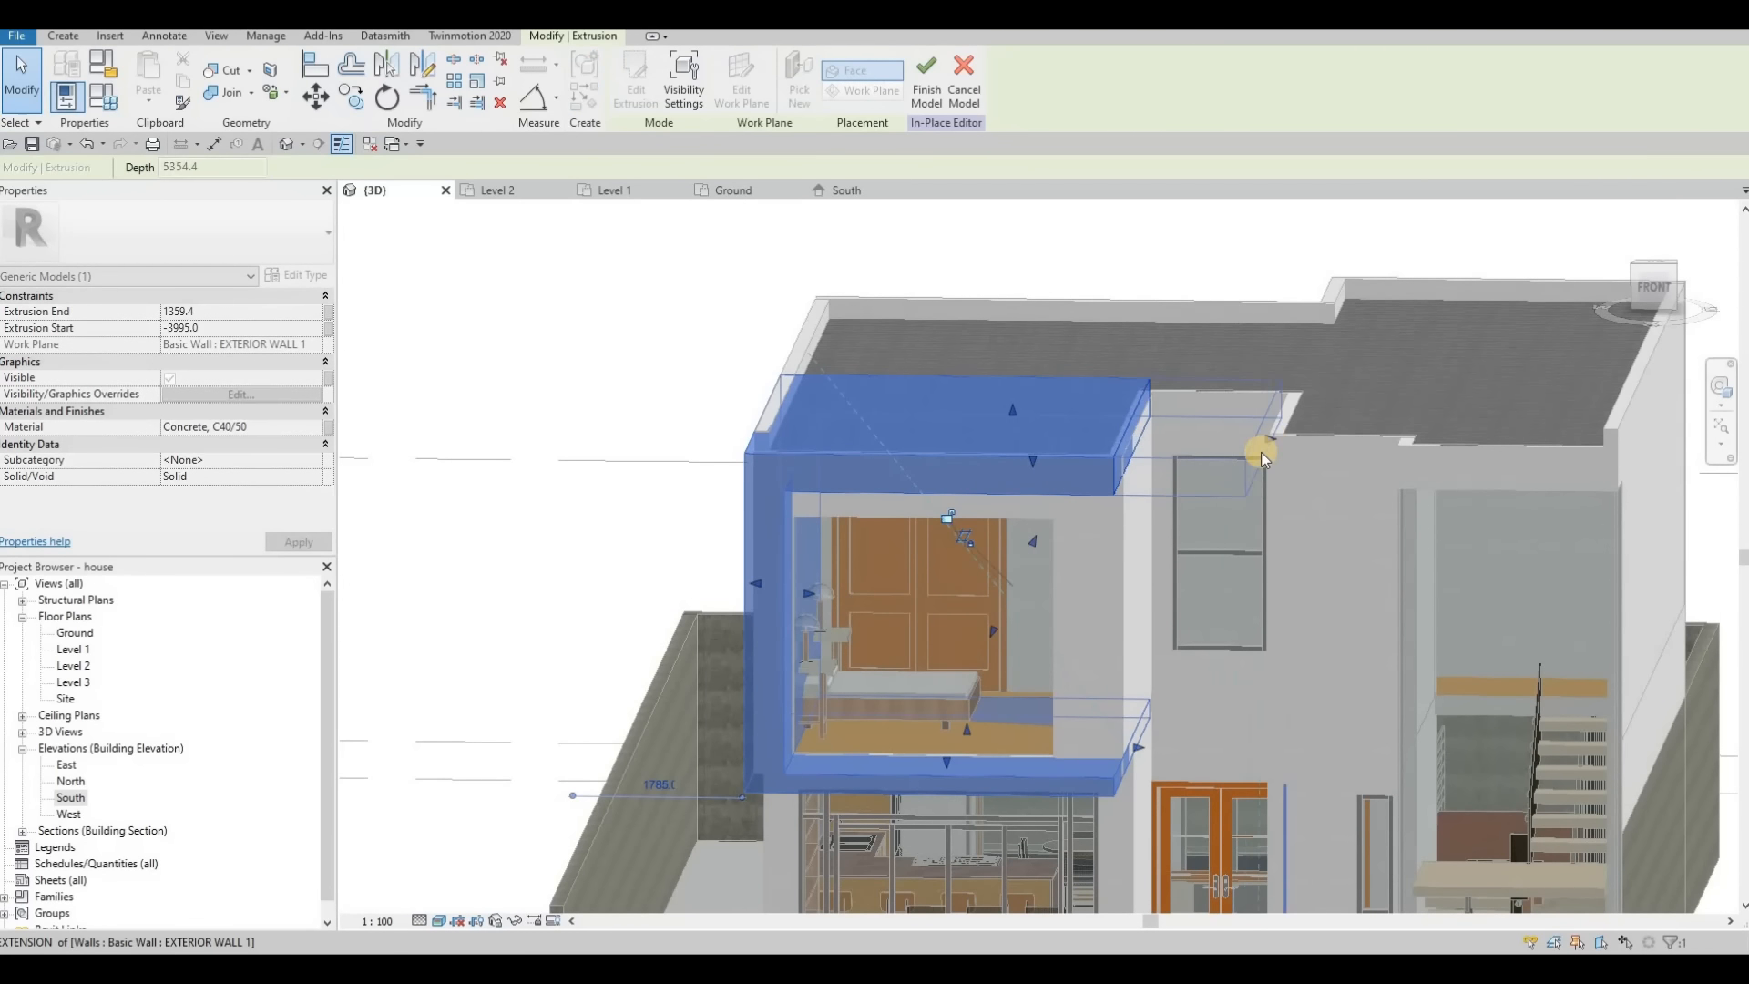
shift+middle_drag(1314, 347, 1019, 479)
drag(1018, 458, 973, 506)
shift+middle_drag(973, 507, 1013, 455)
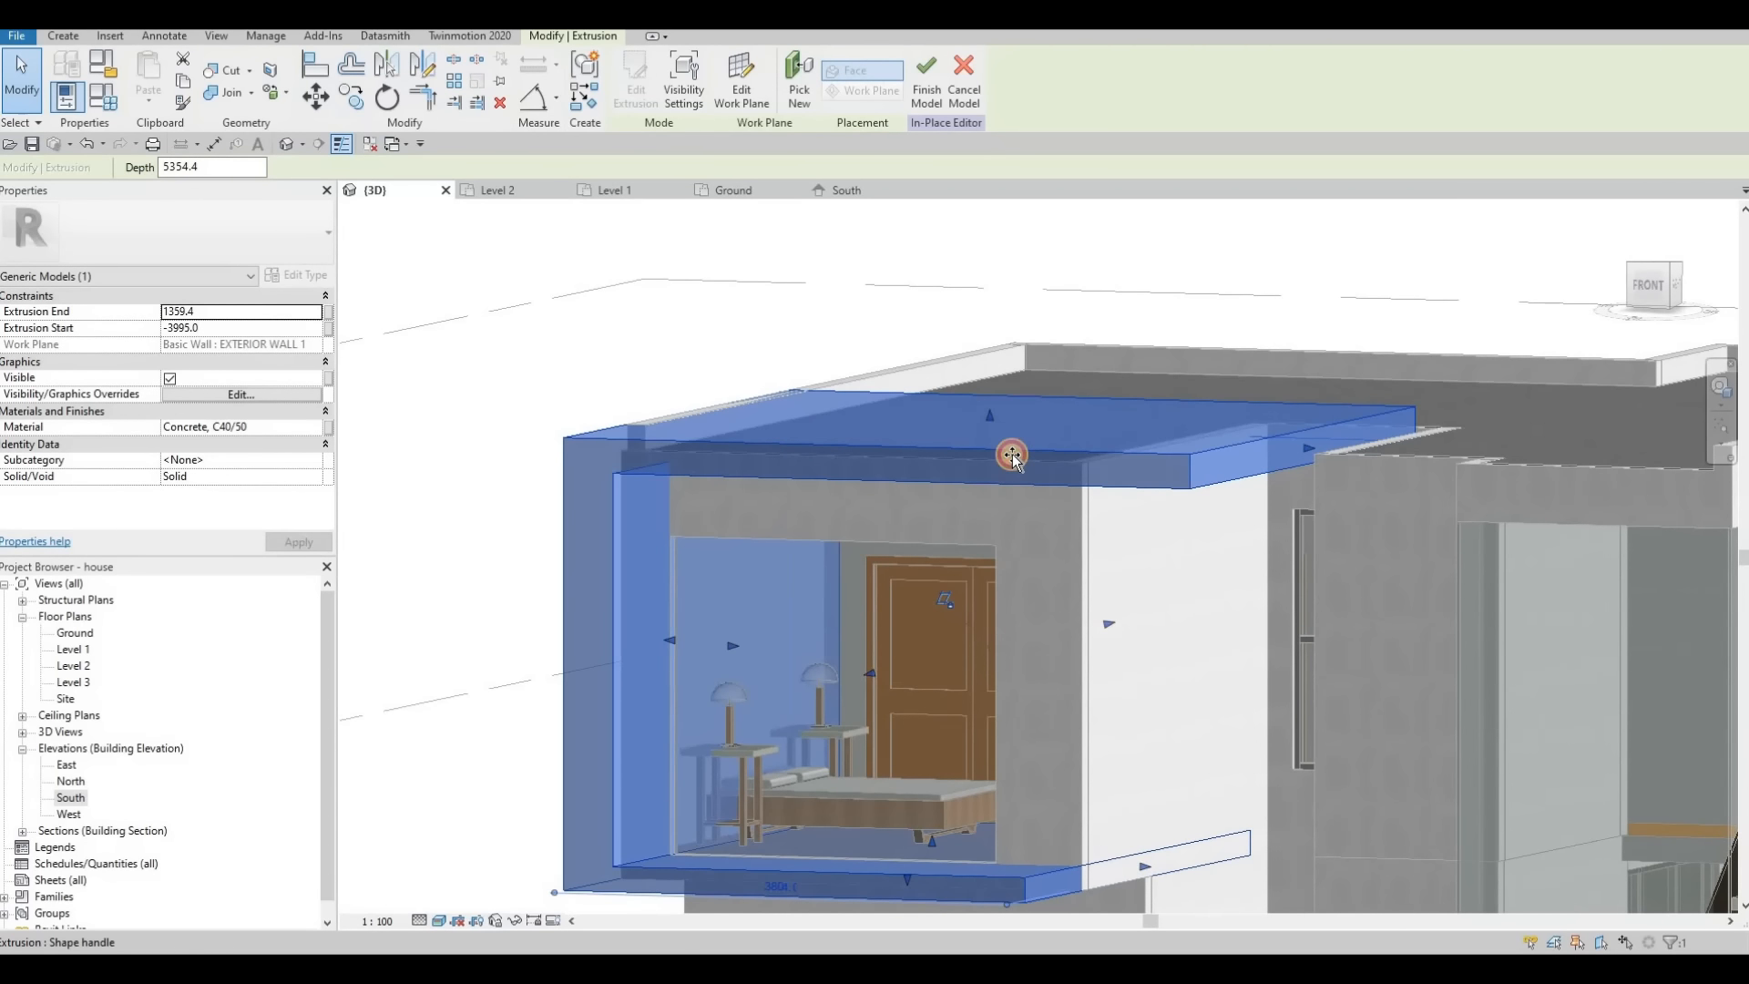
mouse_move(1013, 453)
mouse_down()
mouse_move(1011, 476)
mouse_move(999, 422)
mouse_up()
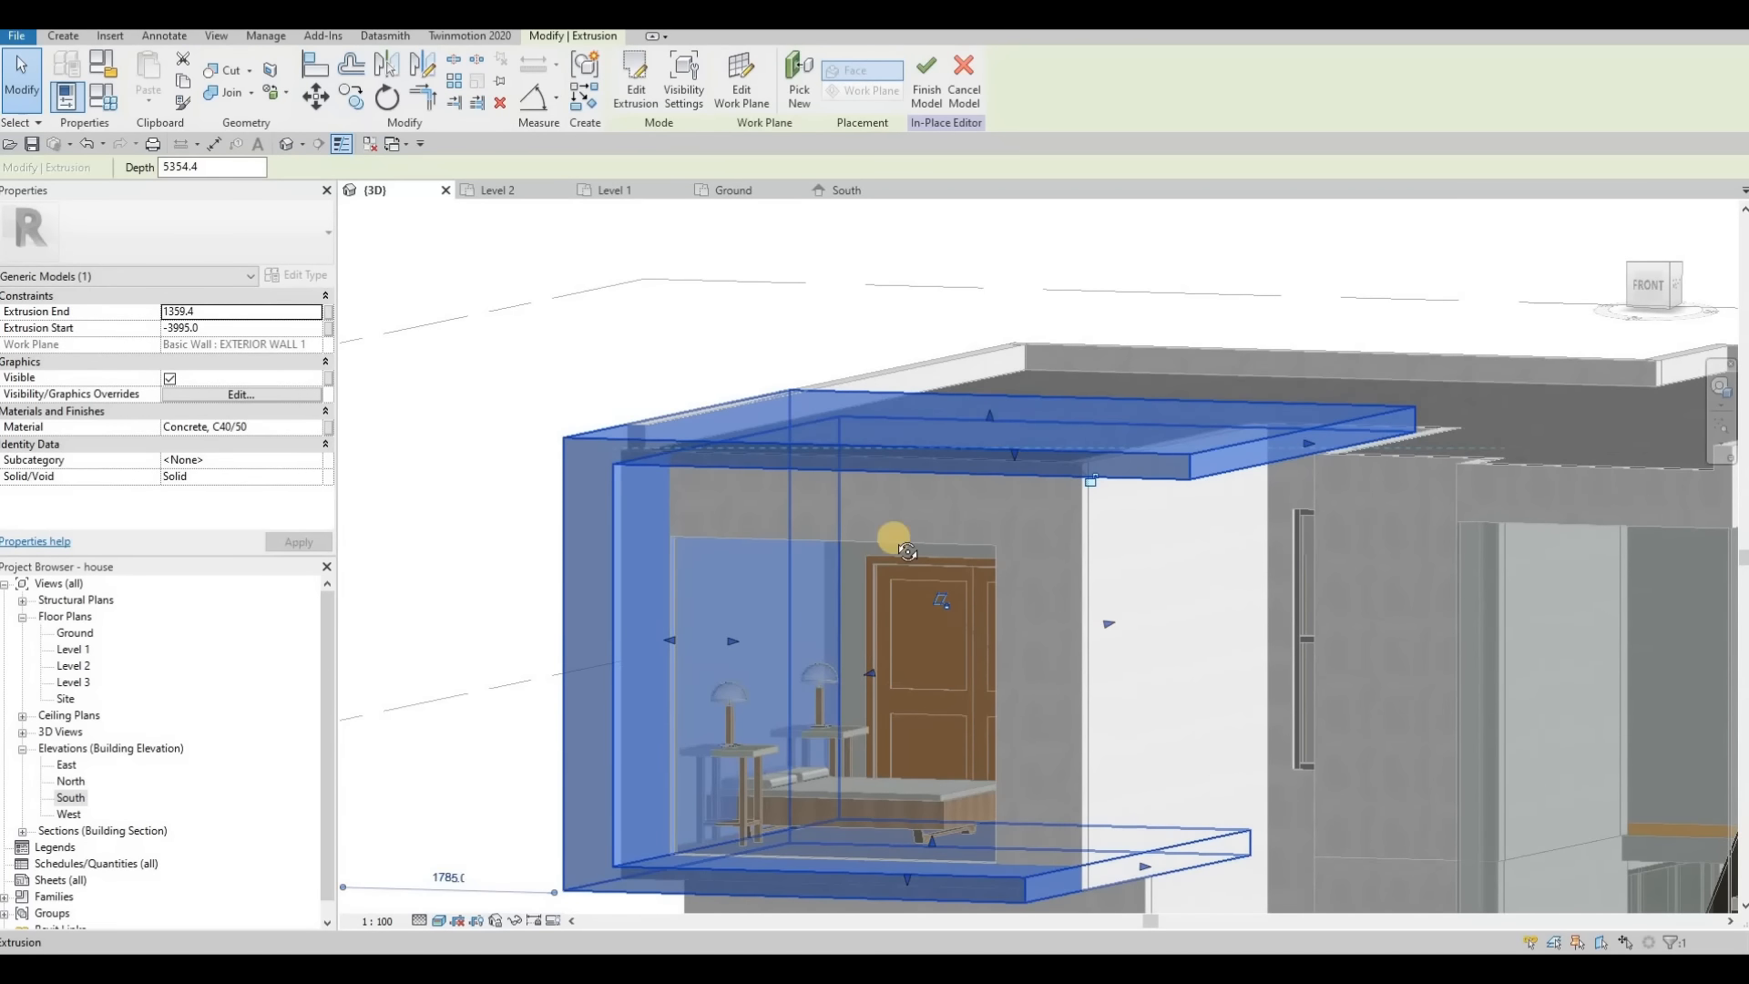
shift+middle_drag(907, 551, 1095, 576)
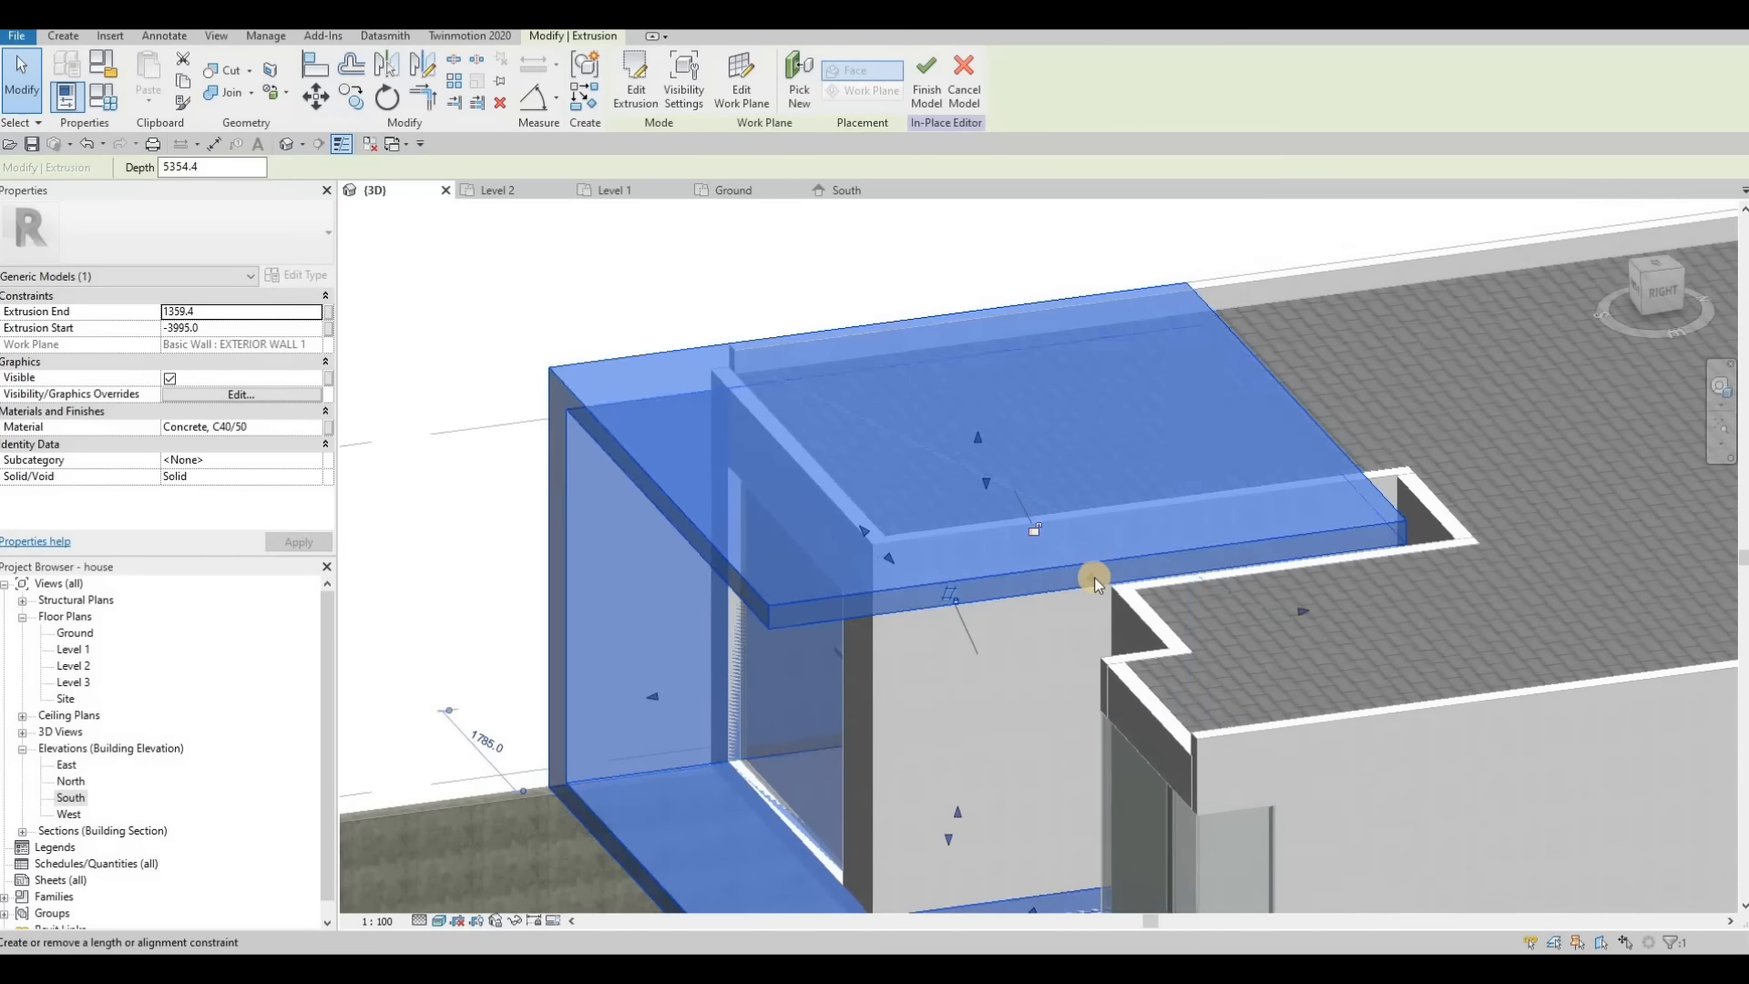
drag(1094, 577, 1092, 583)
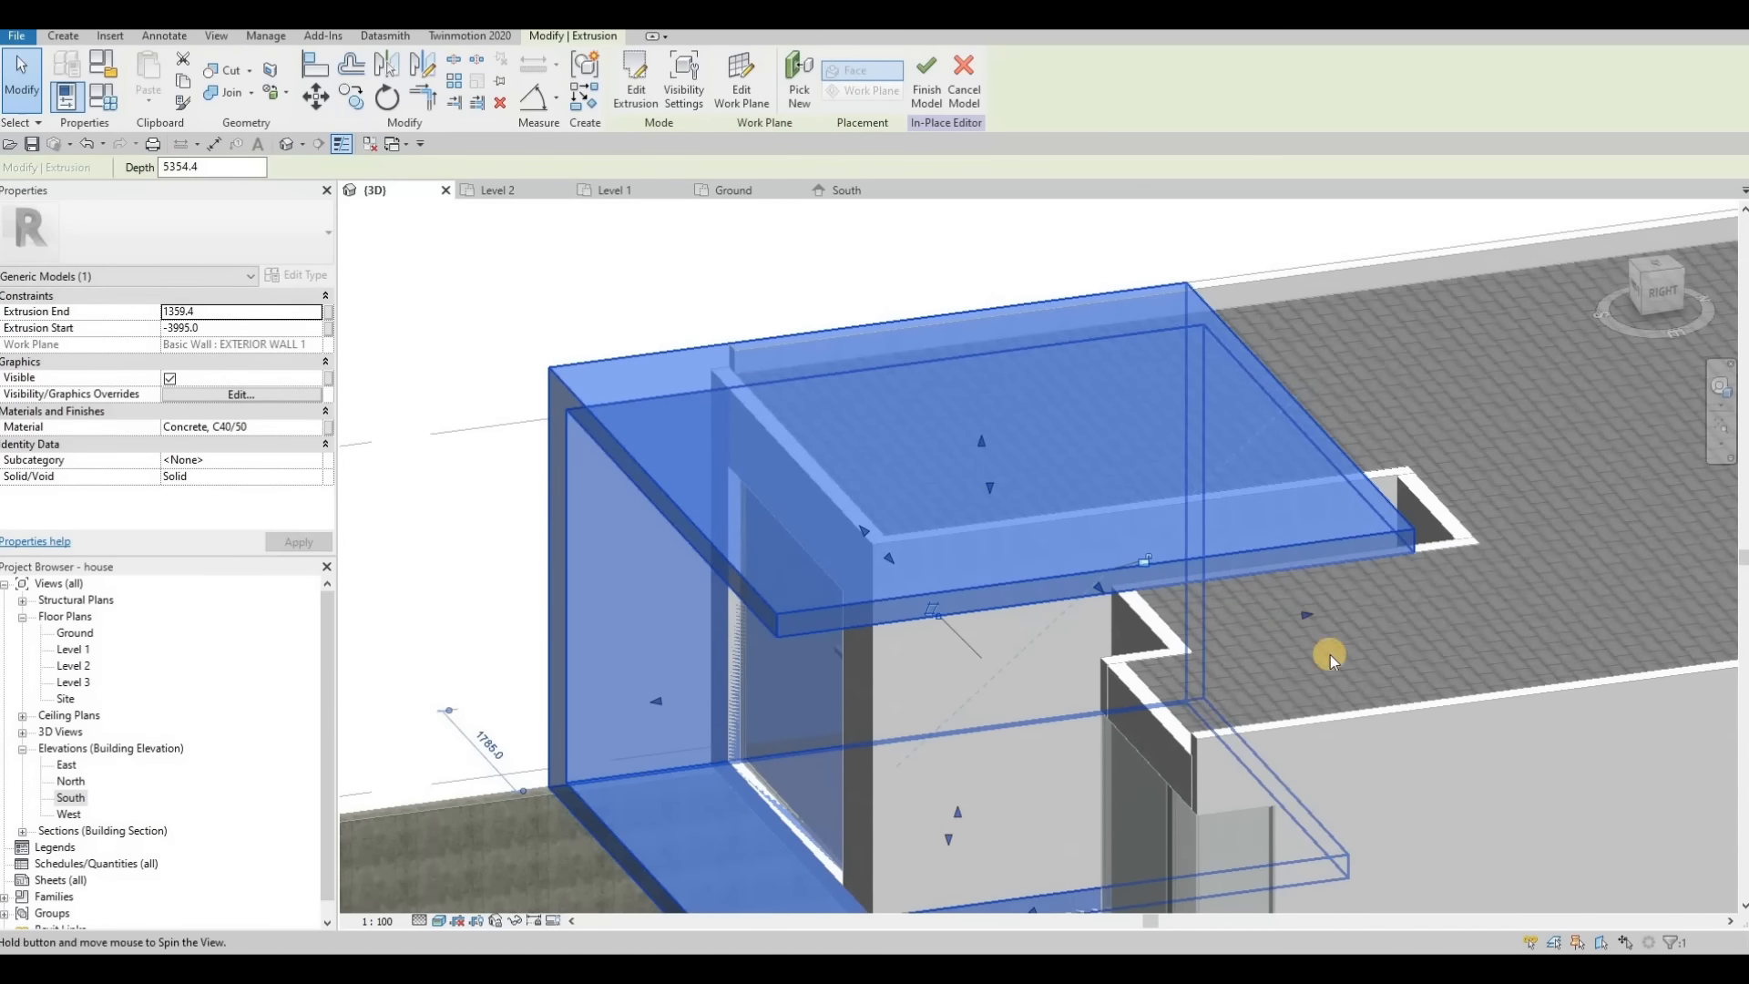
Step: Extend the frame's back face further over the roof to an extrusion start of about -4549 and reselect the frame
shift+middle_drag(1330, 654, 1326, 649)
drag(1377, 649, 1389, 646)
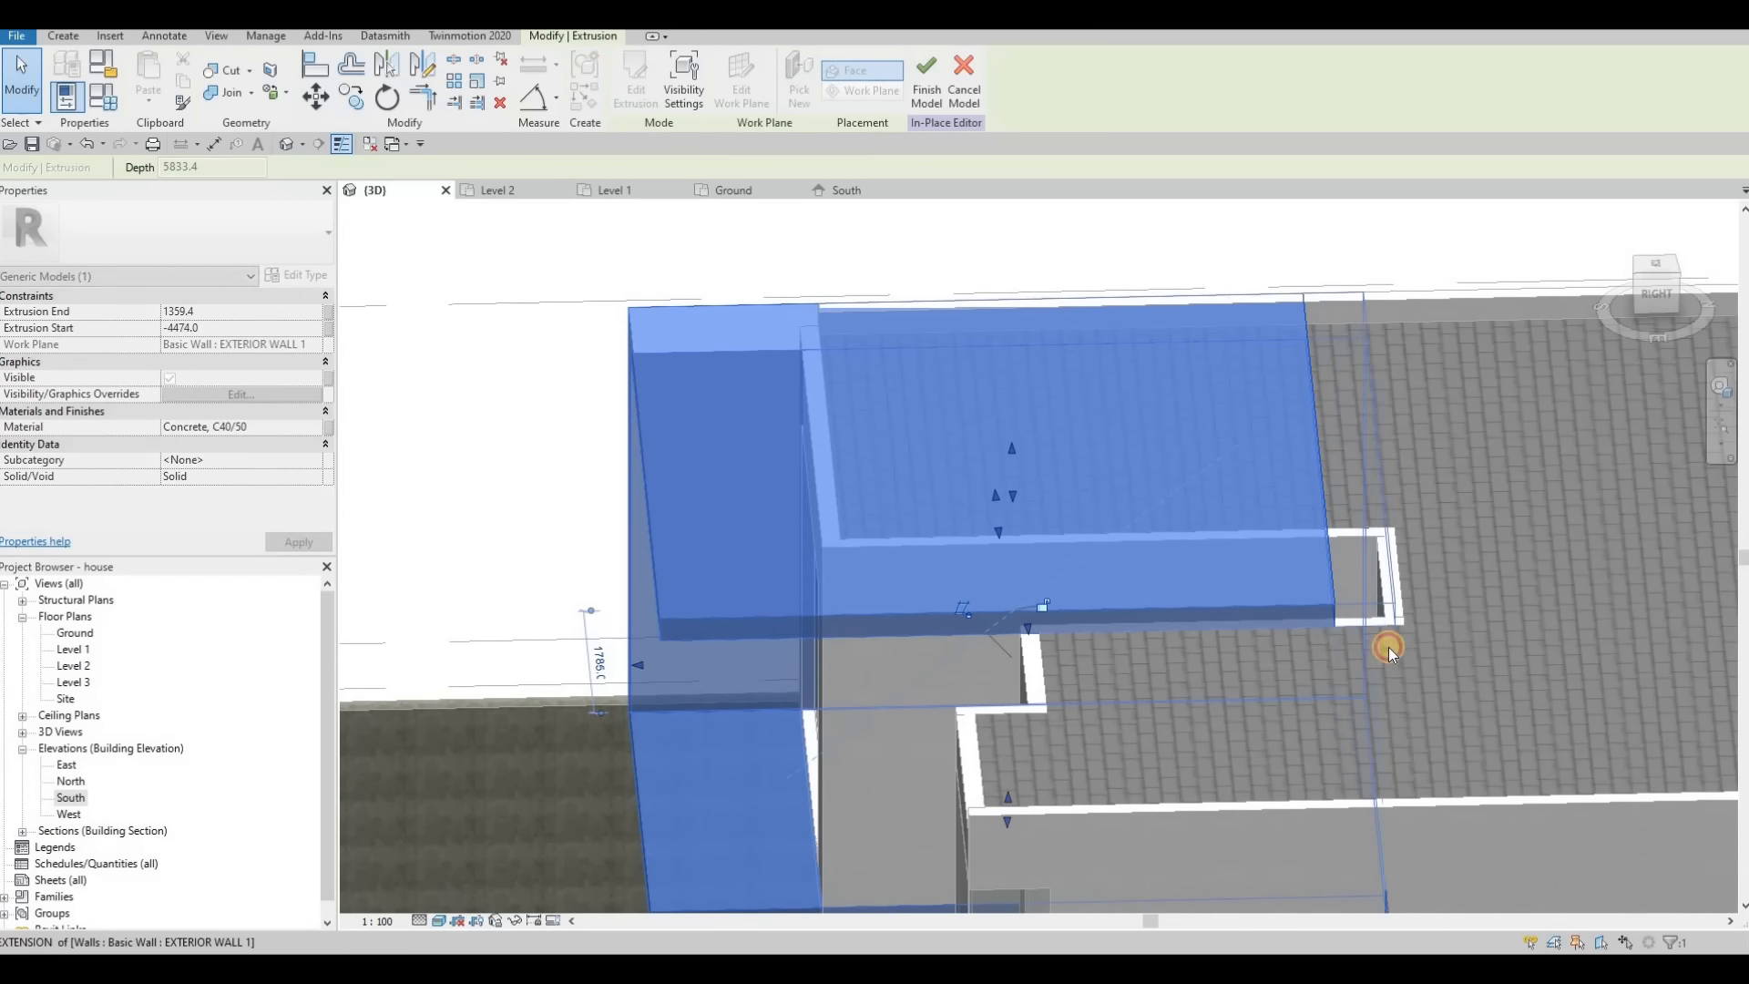
shift+middle_drag(1380, 497, 1073, 732)
key(Escape)
click(1002, 733)
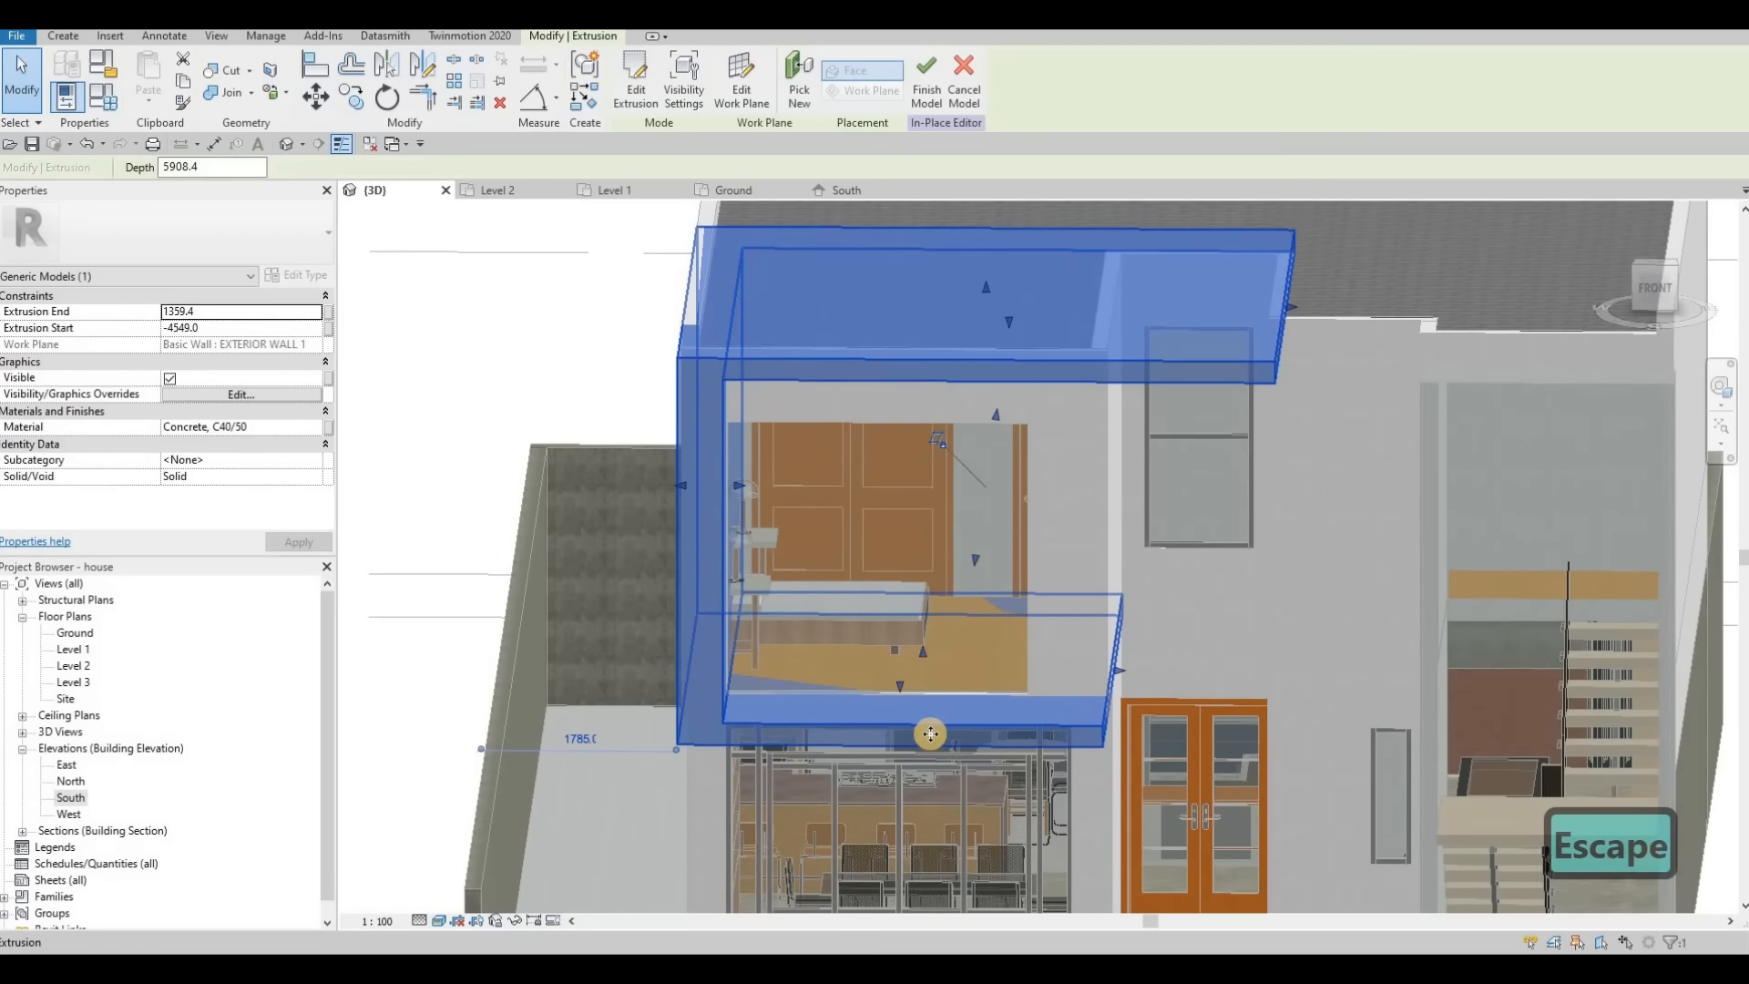
Step: Pull the frame's back face forward off the roof to an extrusion start of -150, giving a depth of about 1509
mouse_move(929, 726)
shift+middle_down()
mouse_move(937, 714)
mouse_move(906, 717)
shift+middle_up()
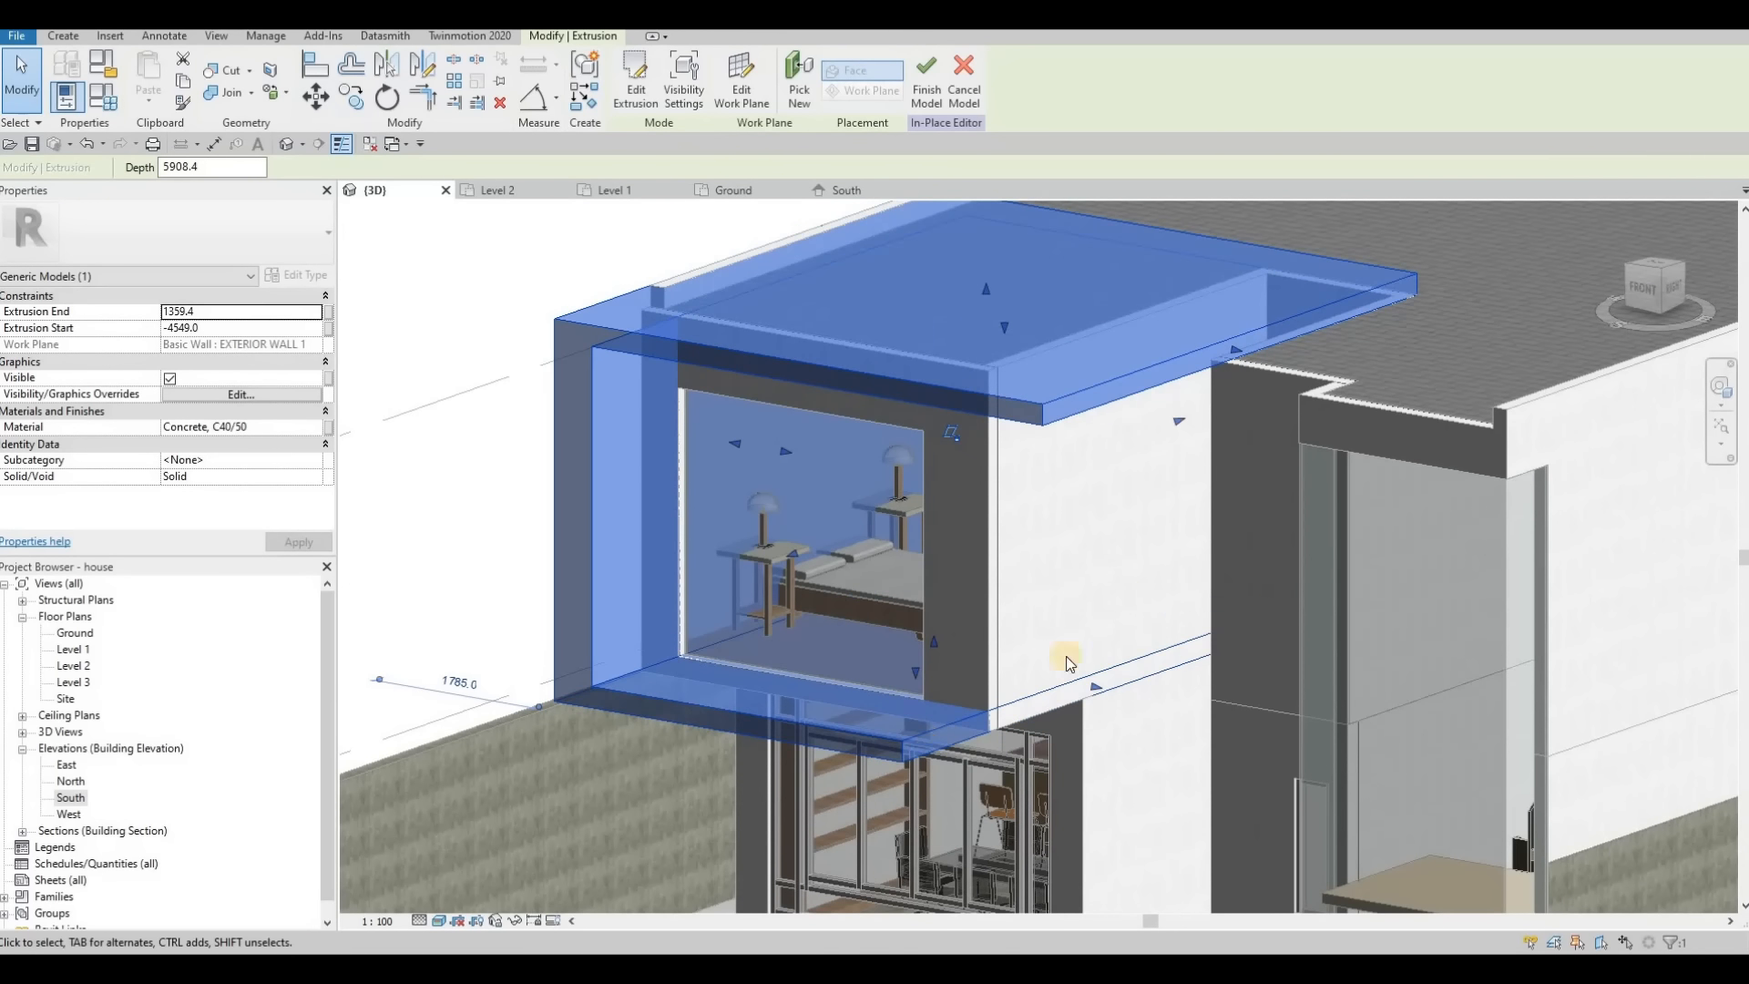
shift+middle_drag(1068, 663, 1222, 382)
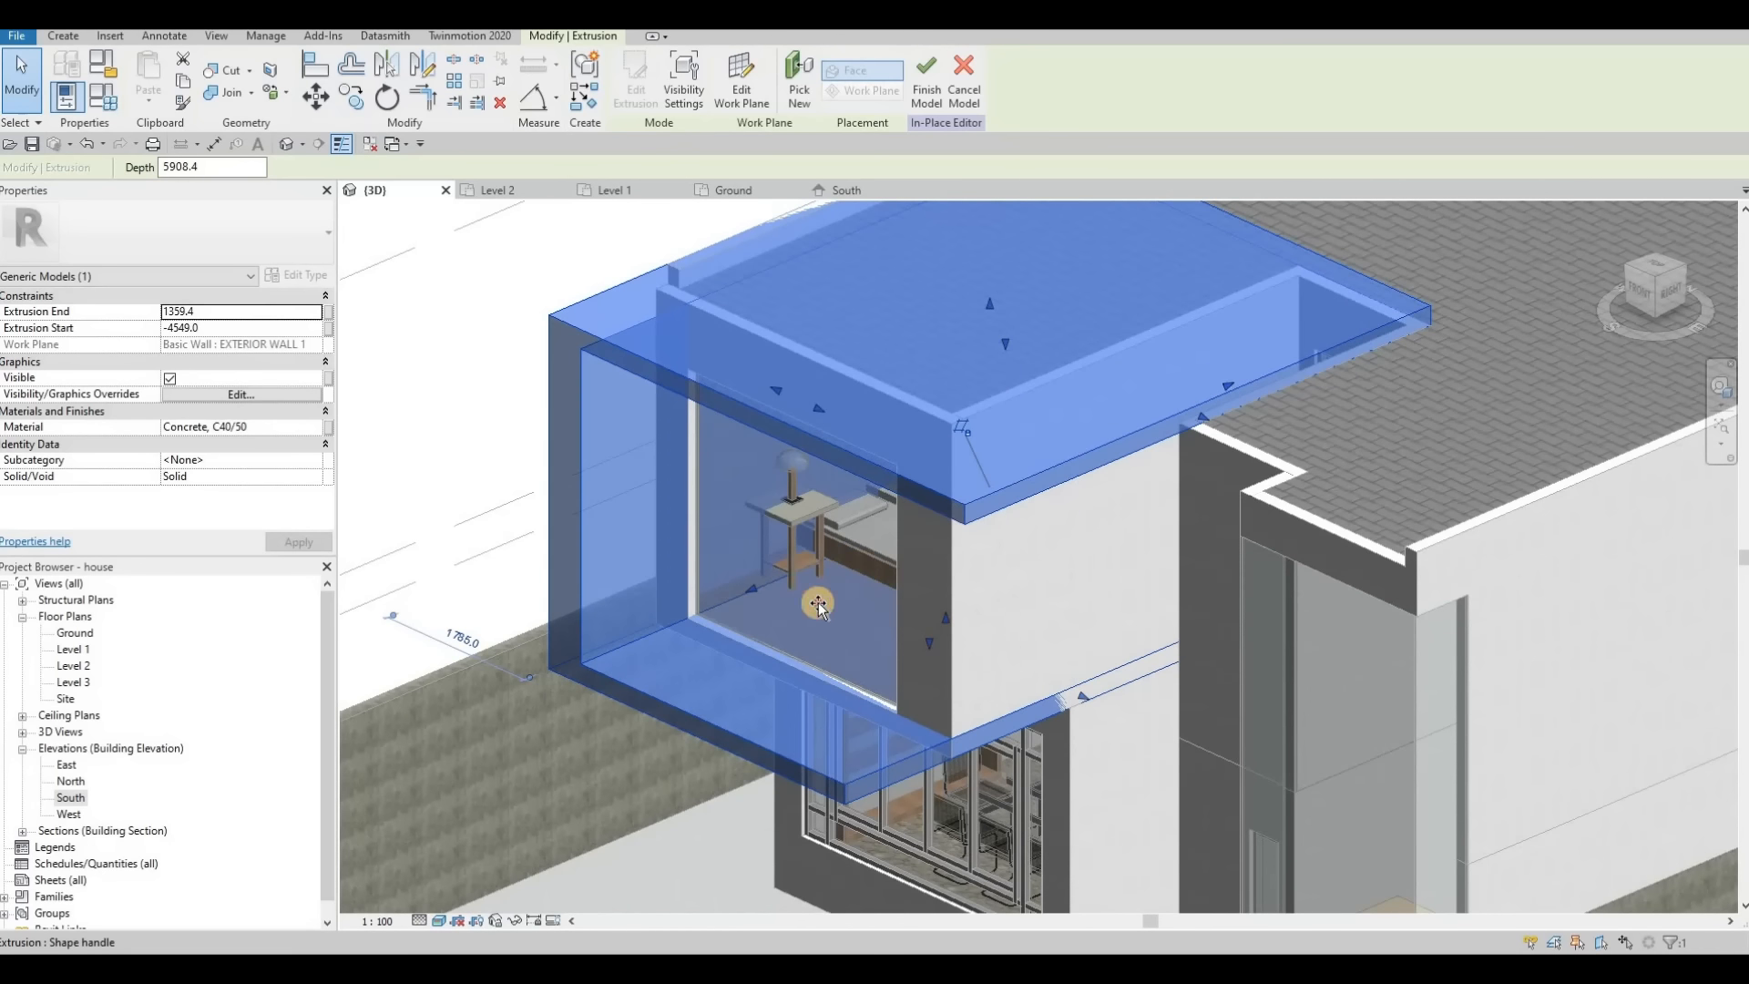
drag(817, 605, 753, 594)
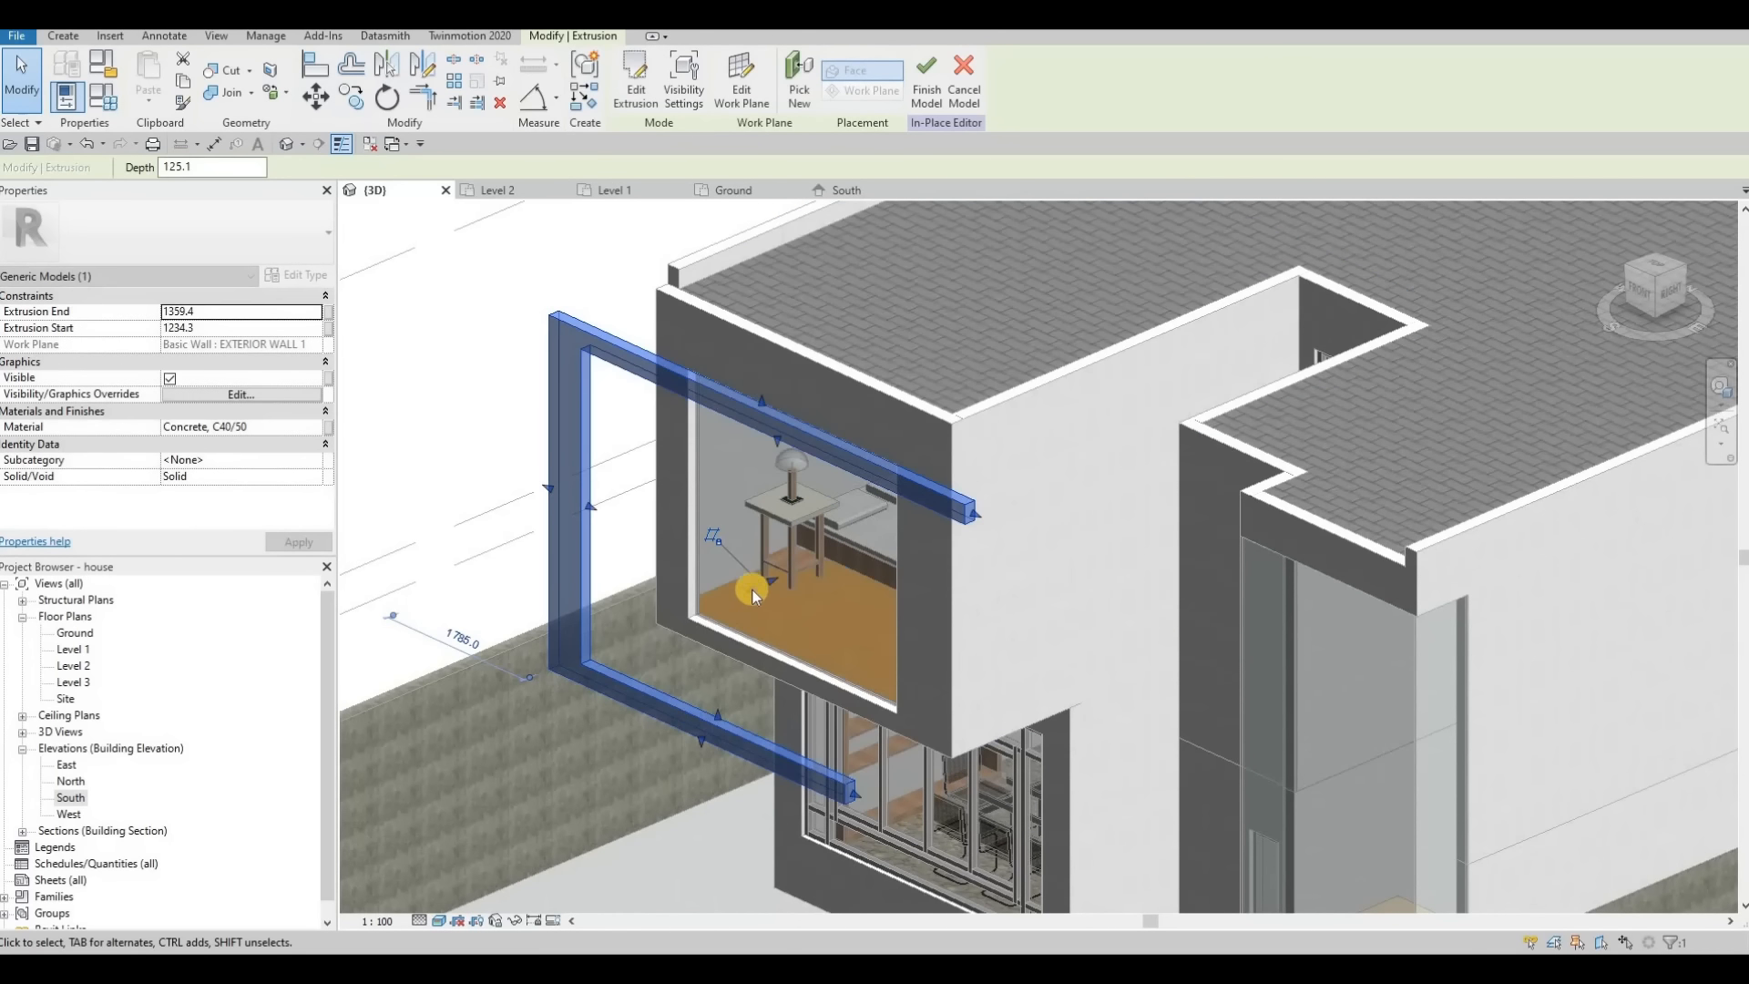
drag(823, 545, 871, 524)
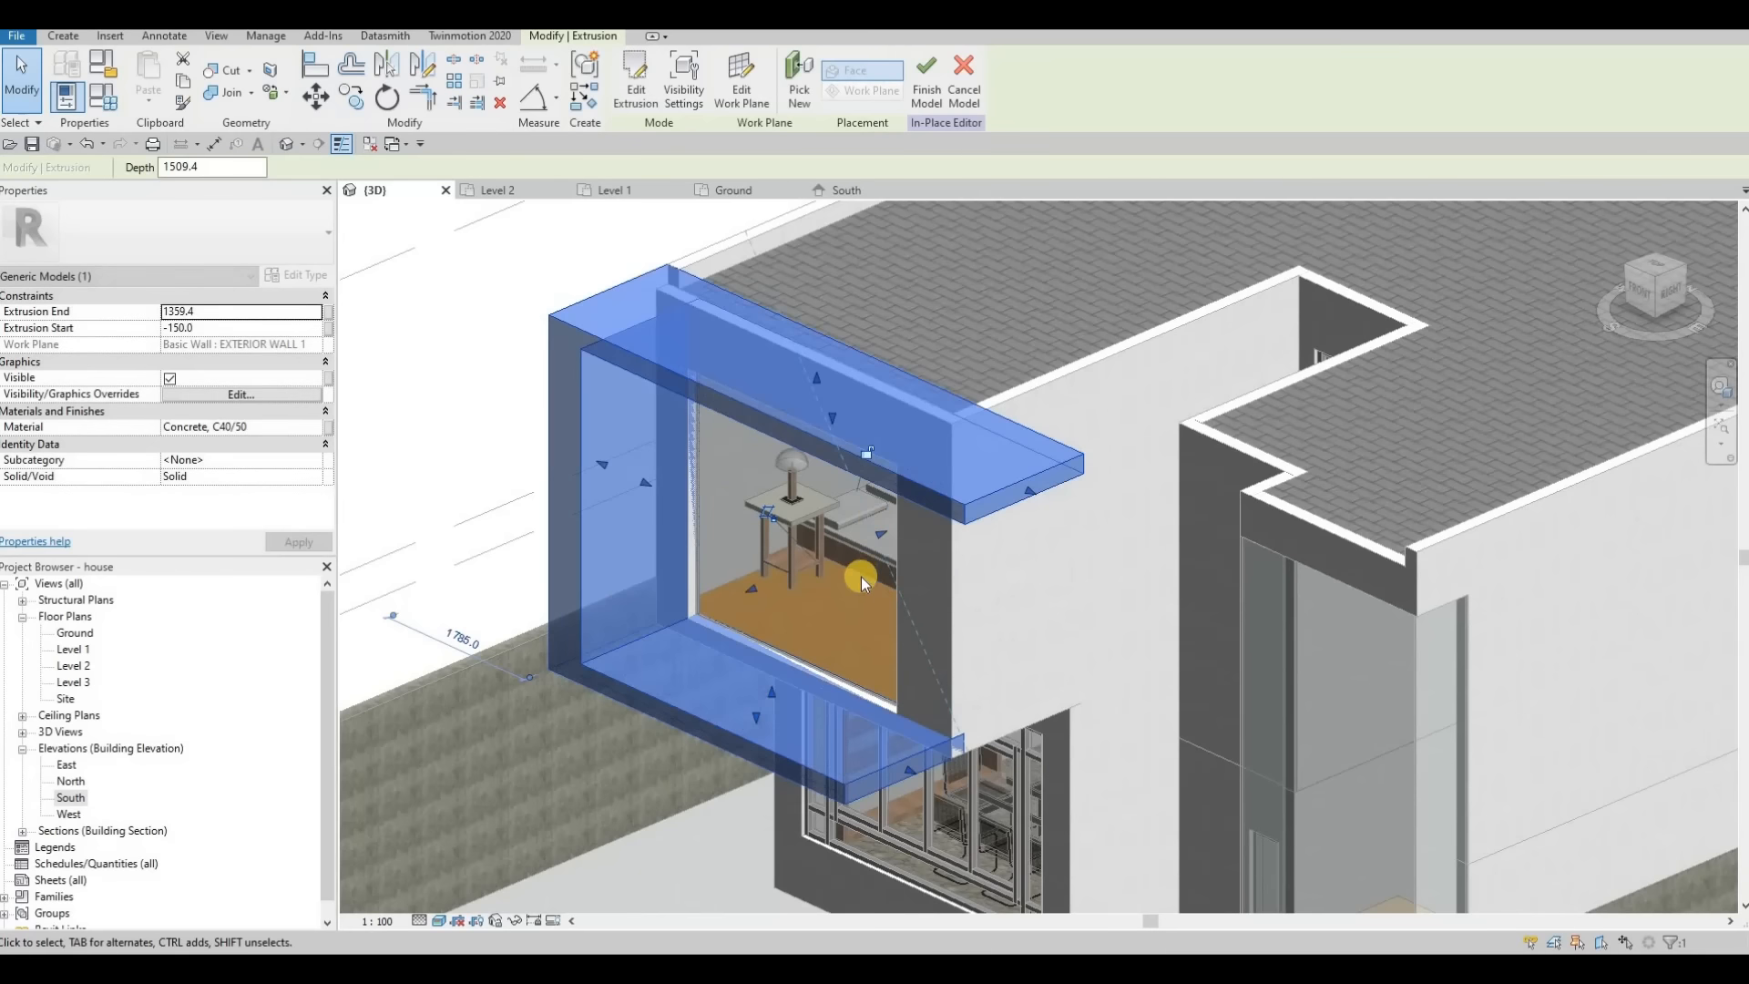
Step: Examine how the frame's longer upper arm and its back edge meet the bedroom wall and roof parapet from several angles
shift+middle_drag(1051, 446, 1127, 392)
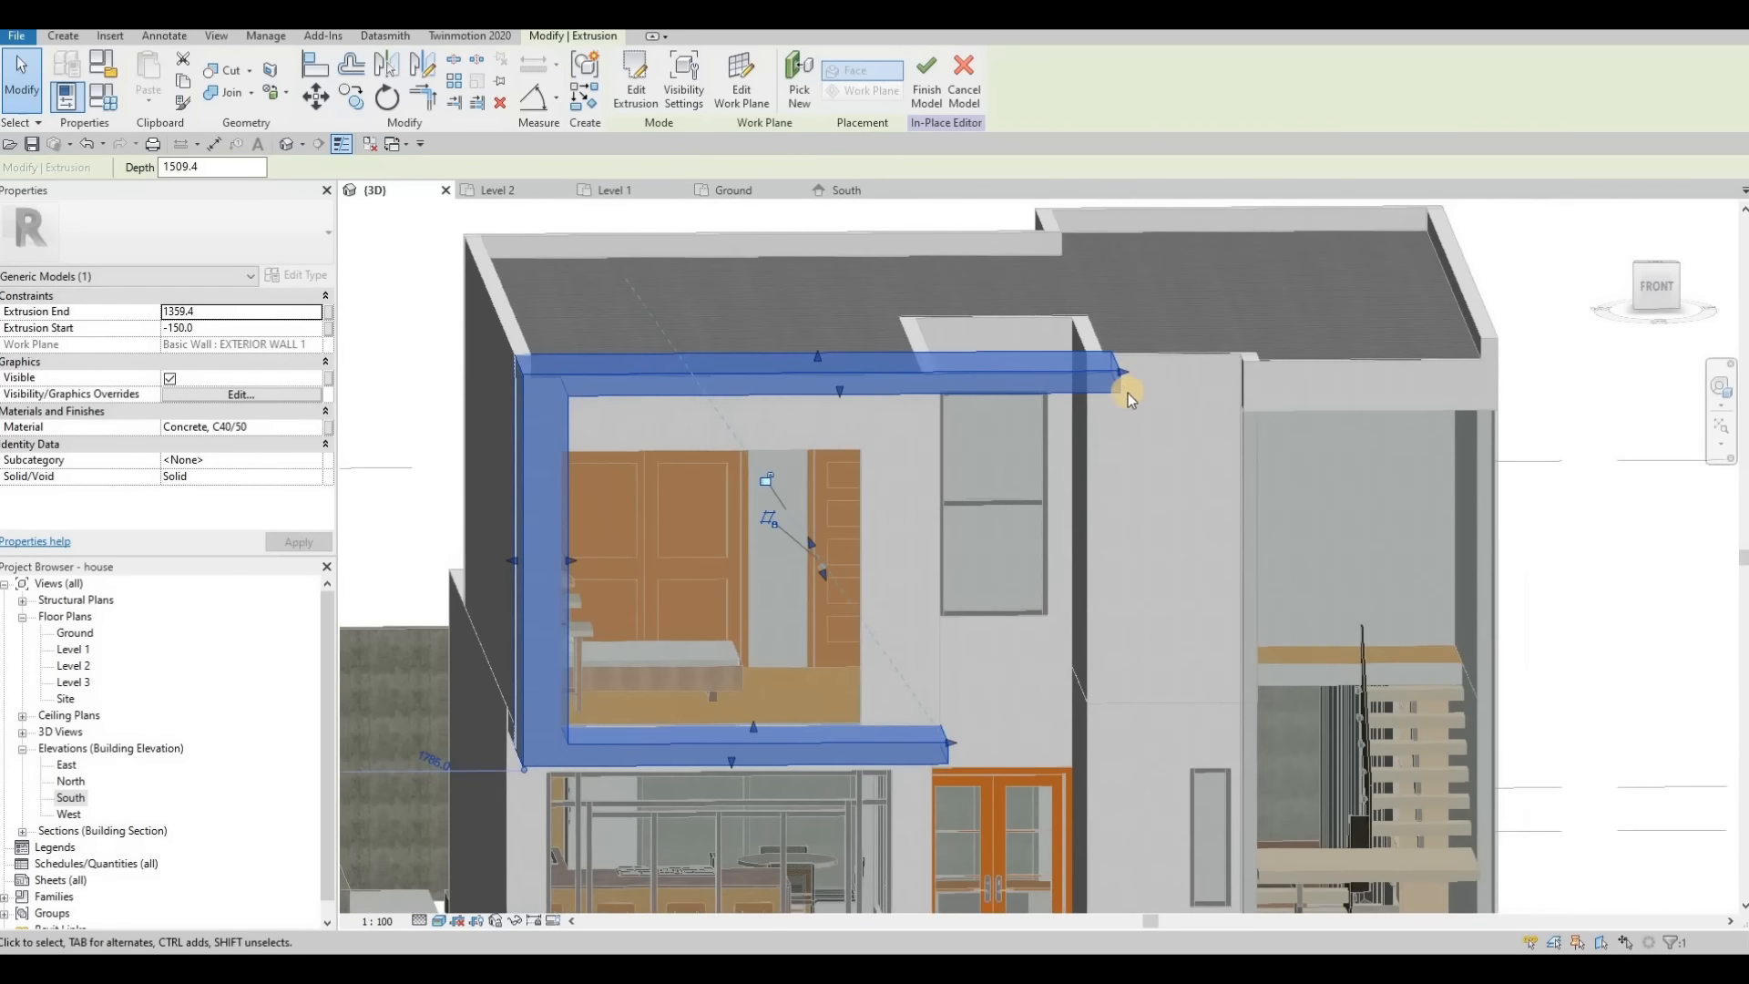
shift+middle_drag(989, 443, 841, 676)
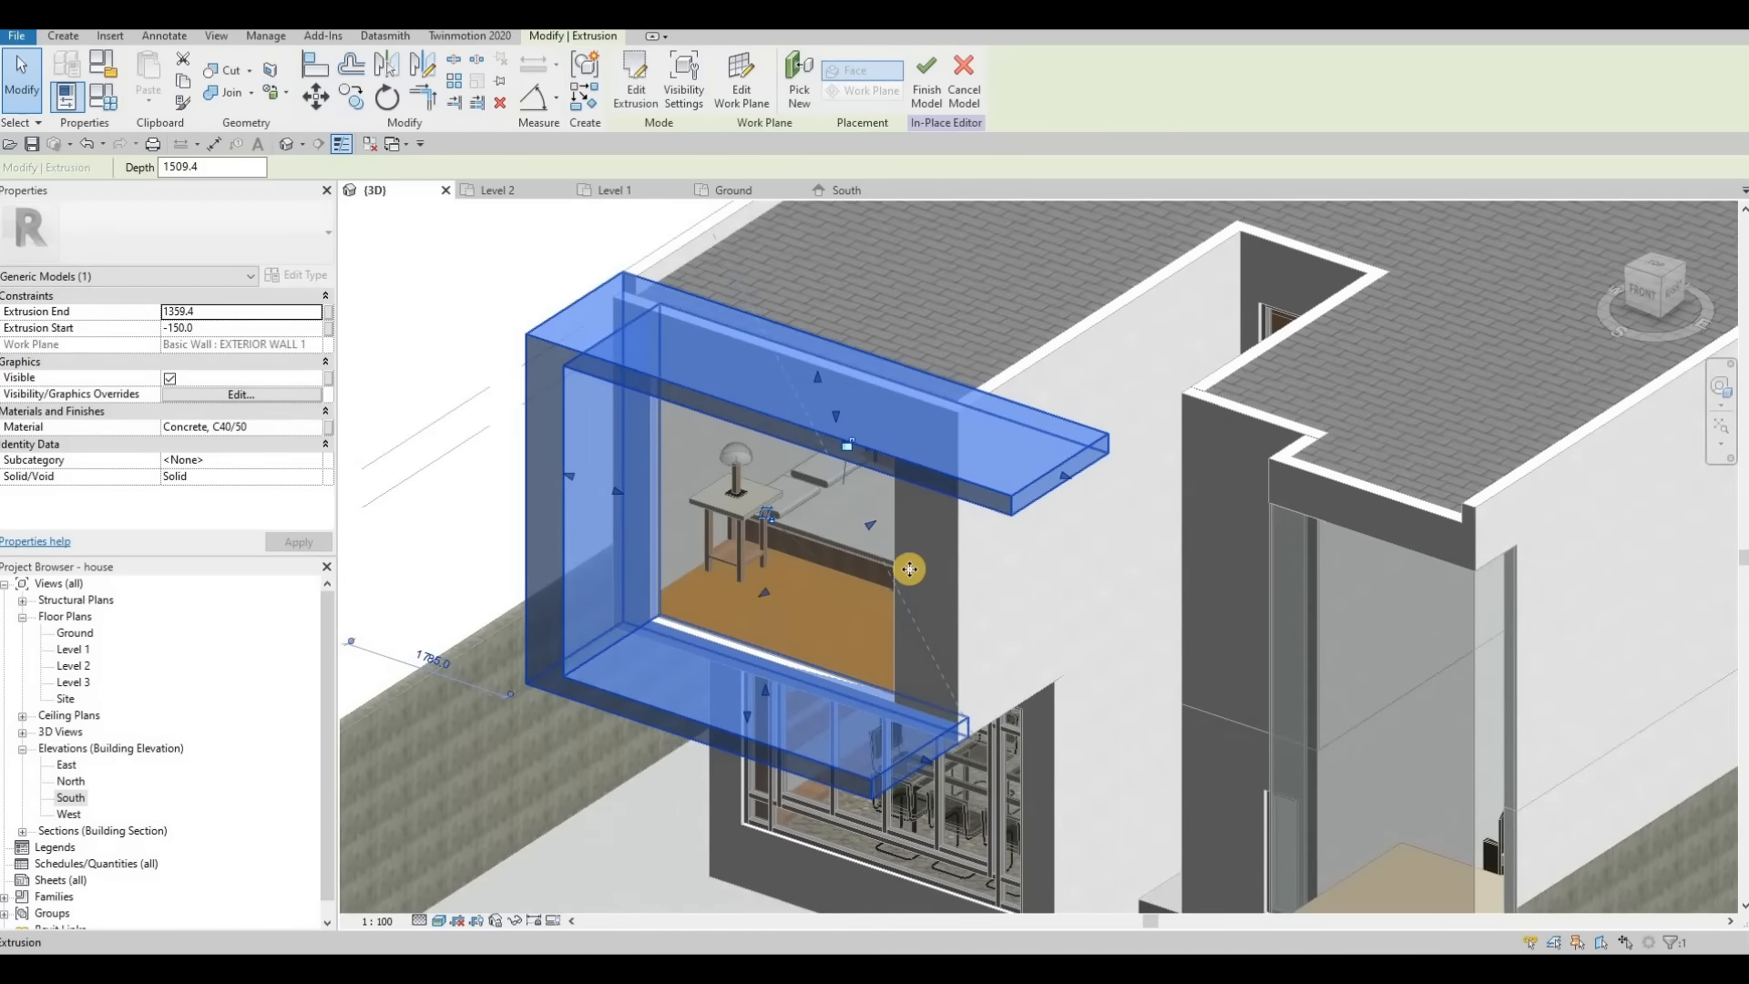
shift+middle_drag(908, 570, 1276, 340)
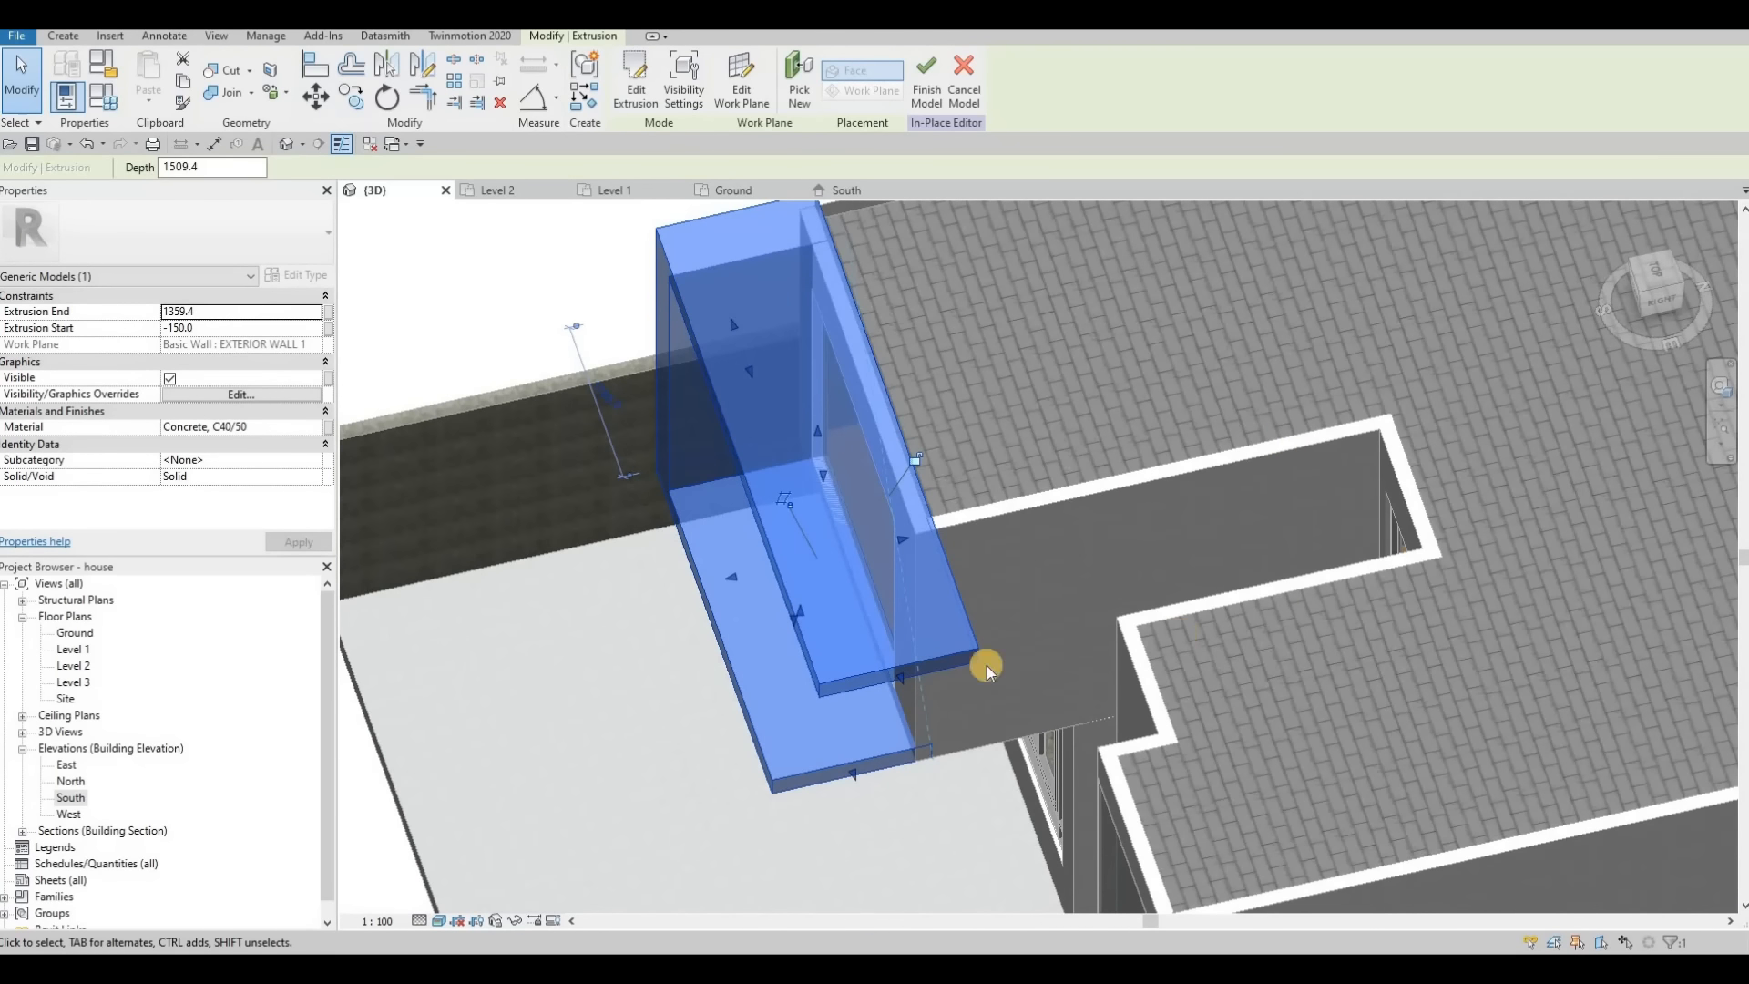
shift+middle_drag(847, 695, 779, 652)
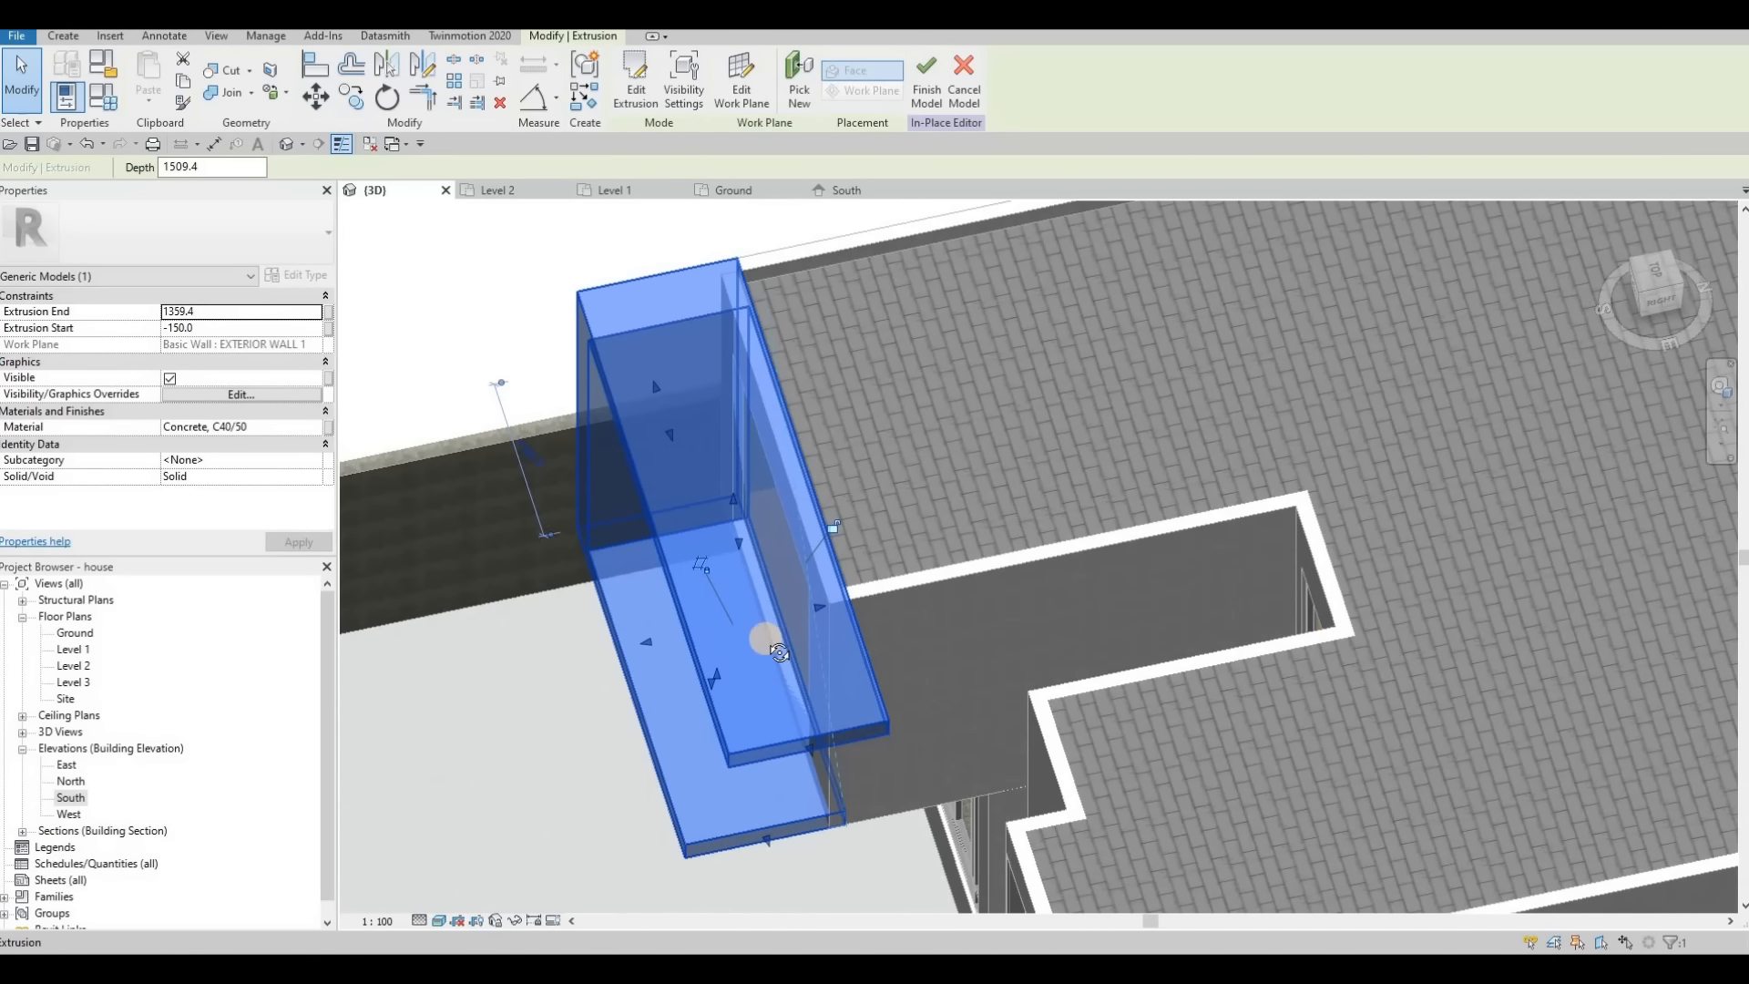
shift+middle_drag(706, 476, 757, 558)
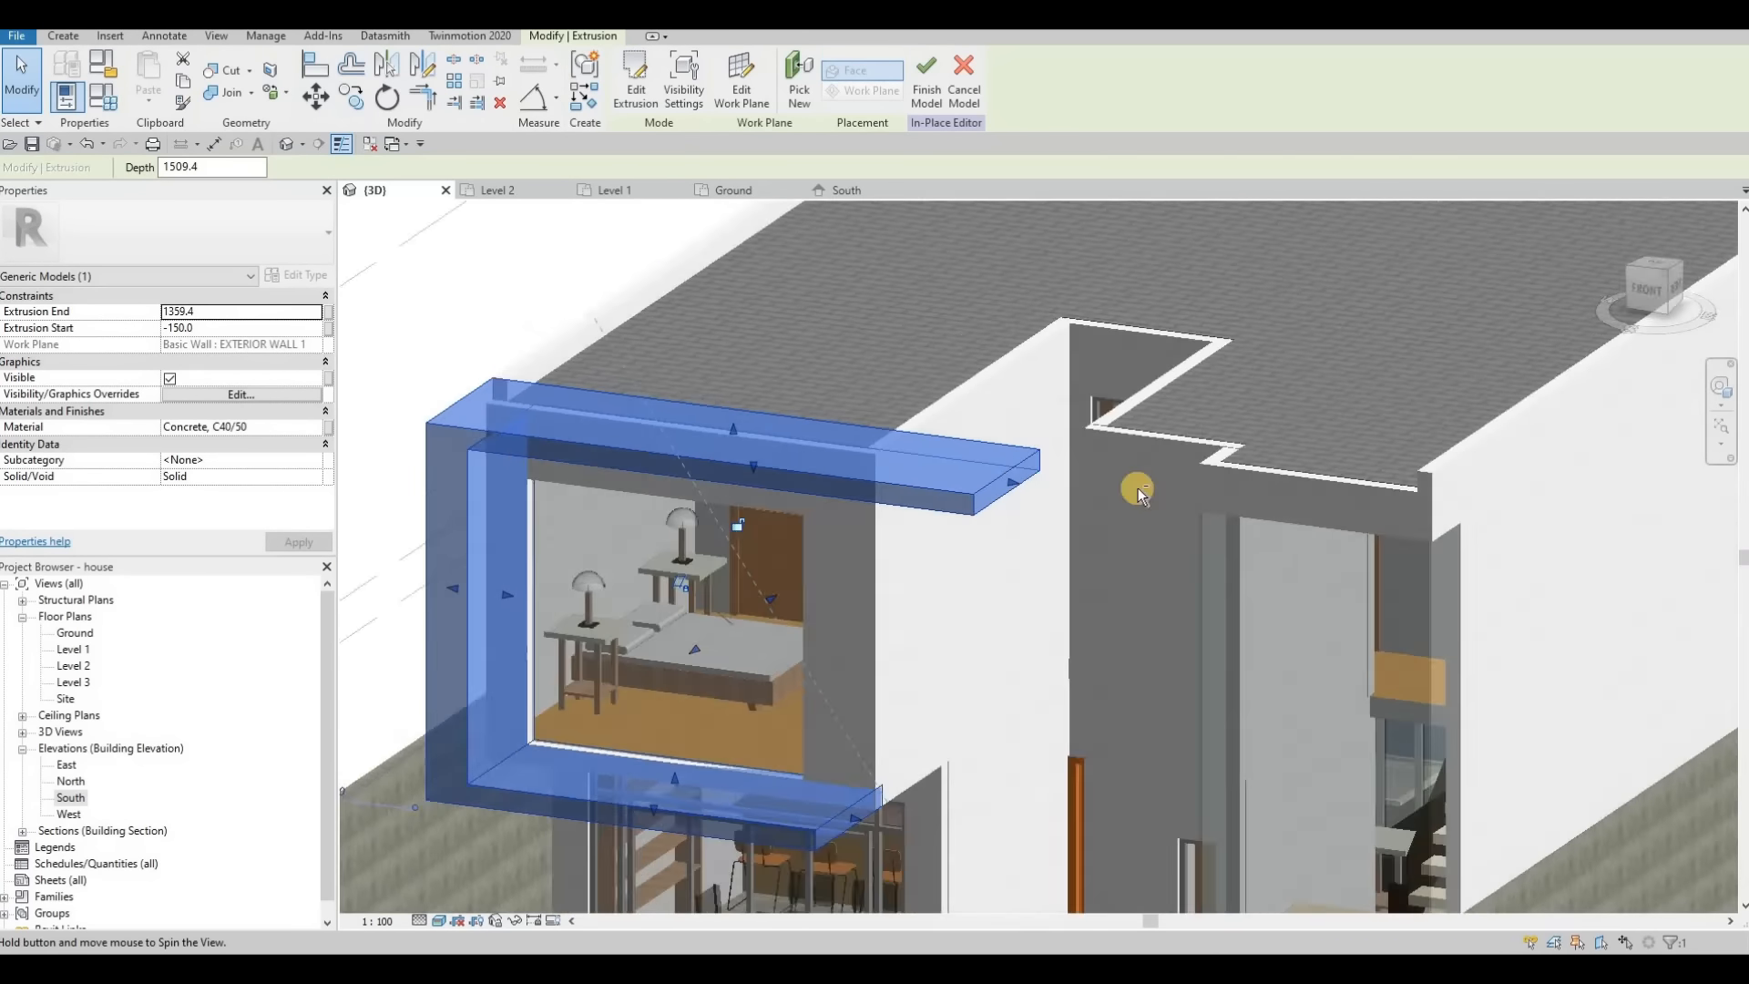
shift+middle_drag(1138, 488, 692, 507)
drag(692, 507, 802, 519)
shift+middle_drag(883, 616, 832, 683)
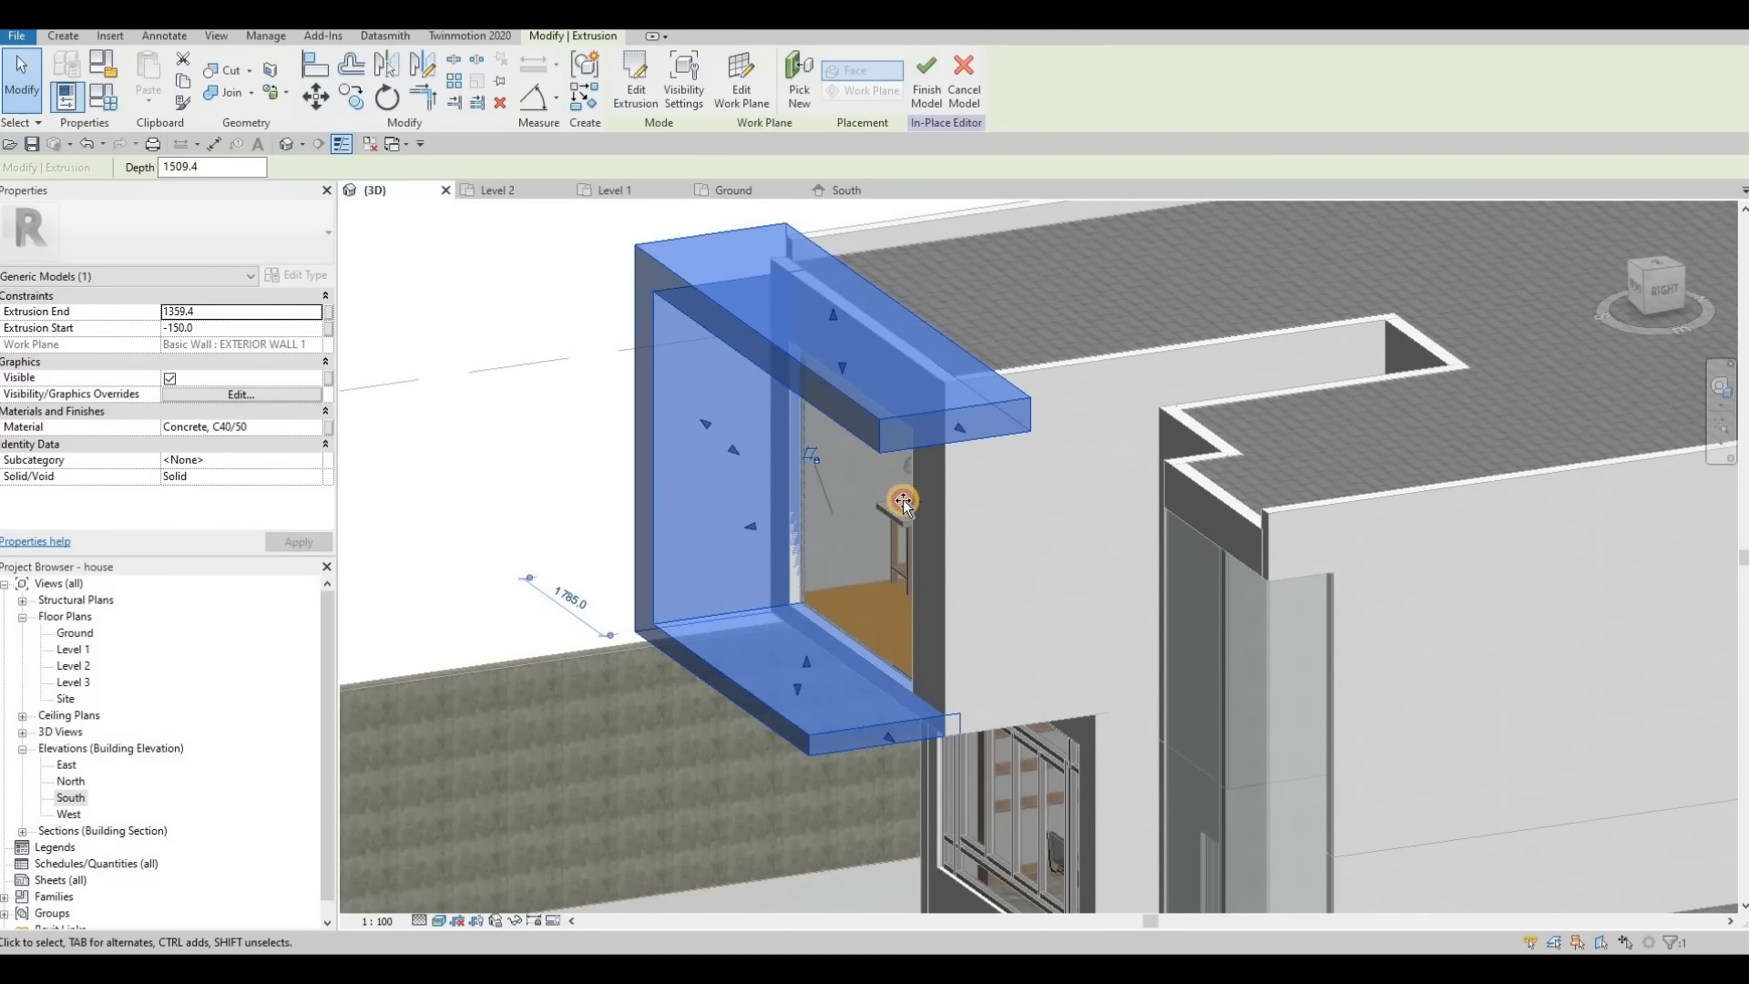
Step: Move the frame's back face to an extrusion start of 0, flush with the front wall, for a depth of 1359.4, and deselect it
drag(898, 501, 886, 656)
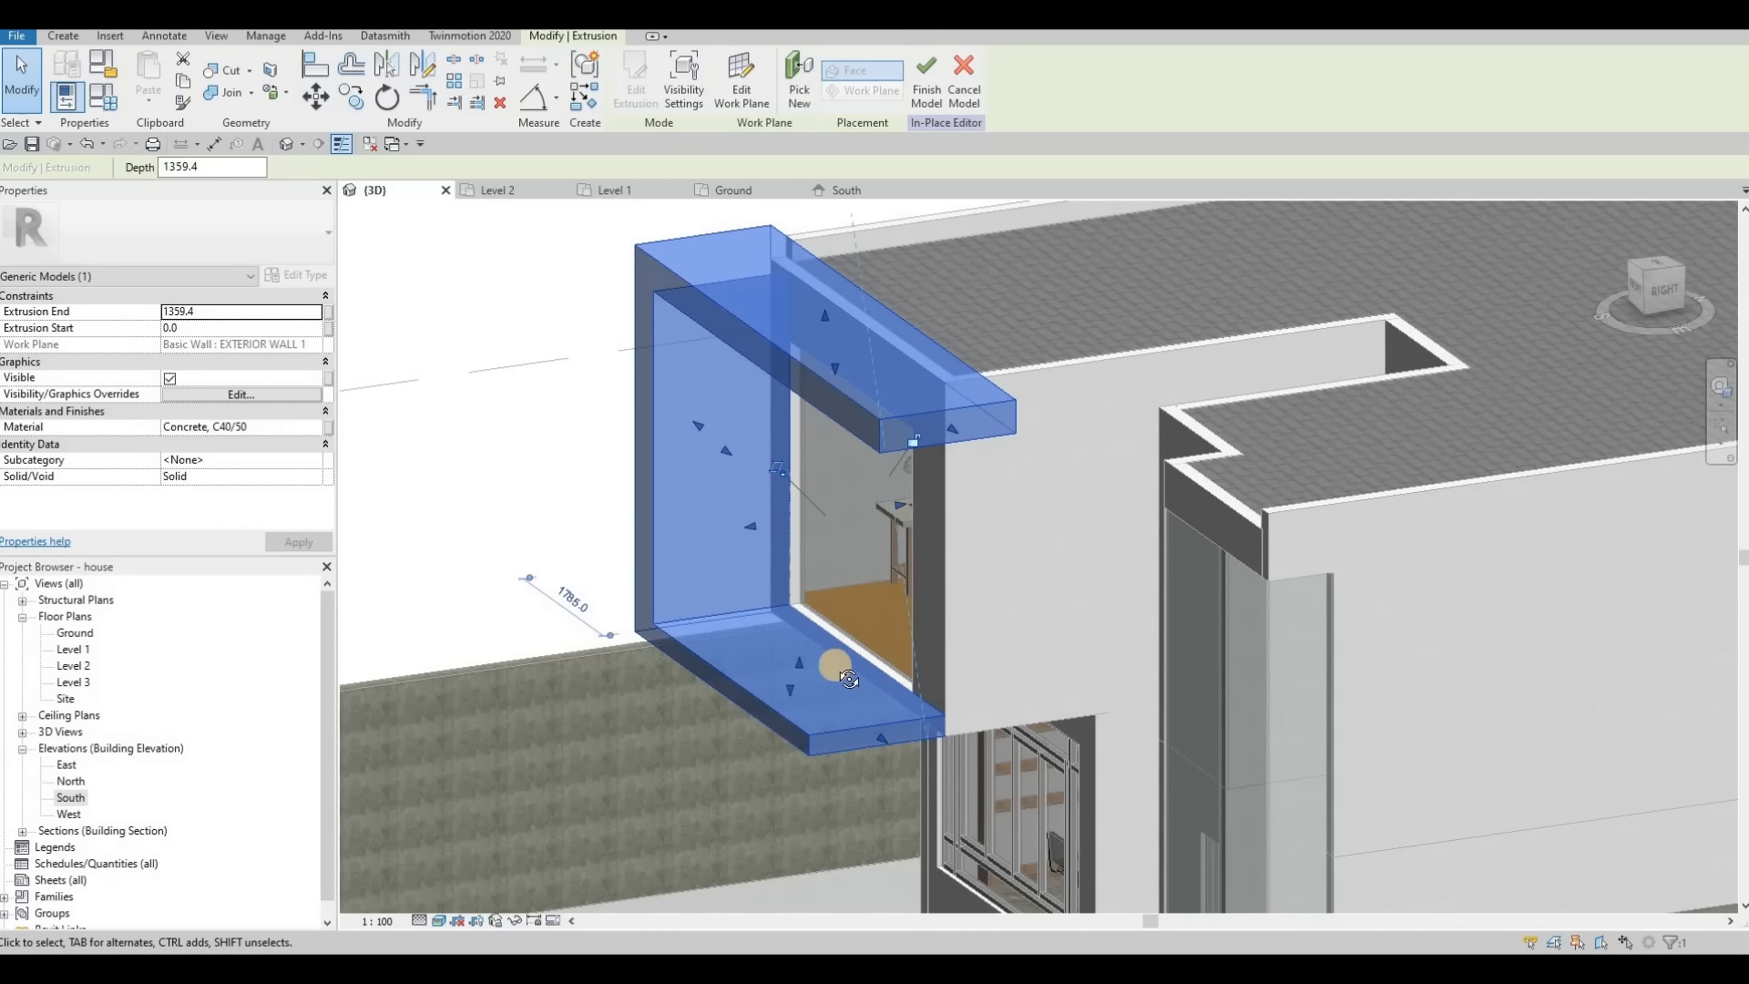
shift+middle_drag(849, 679, 1083, 668)
key(Escape)
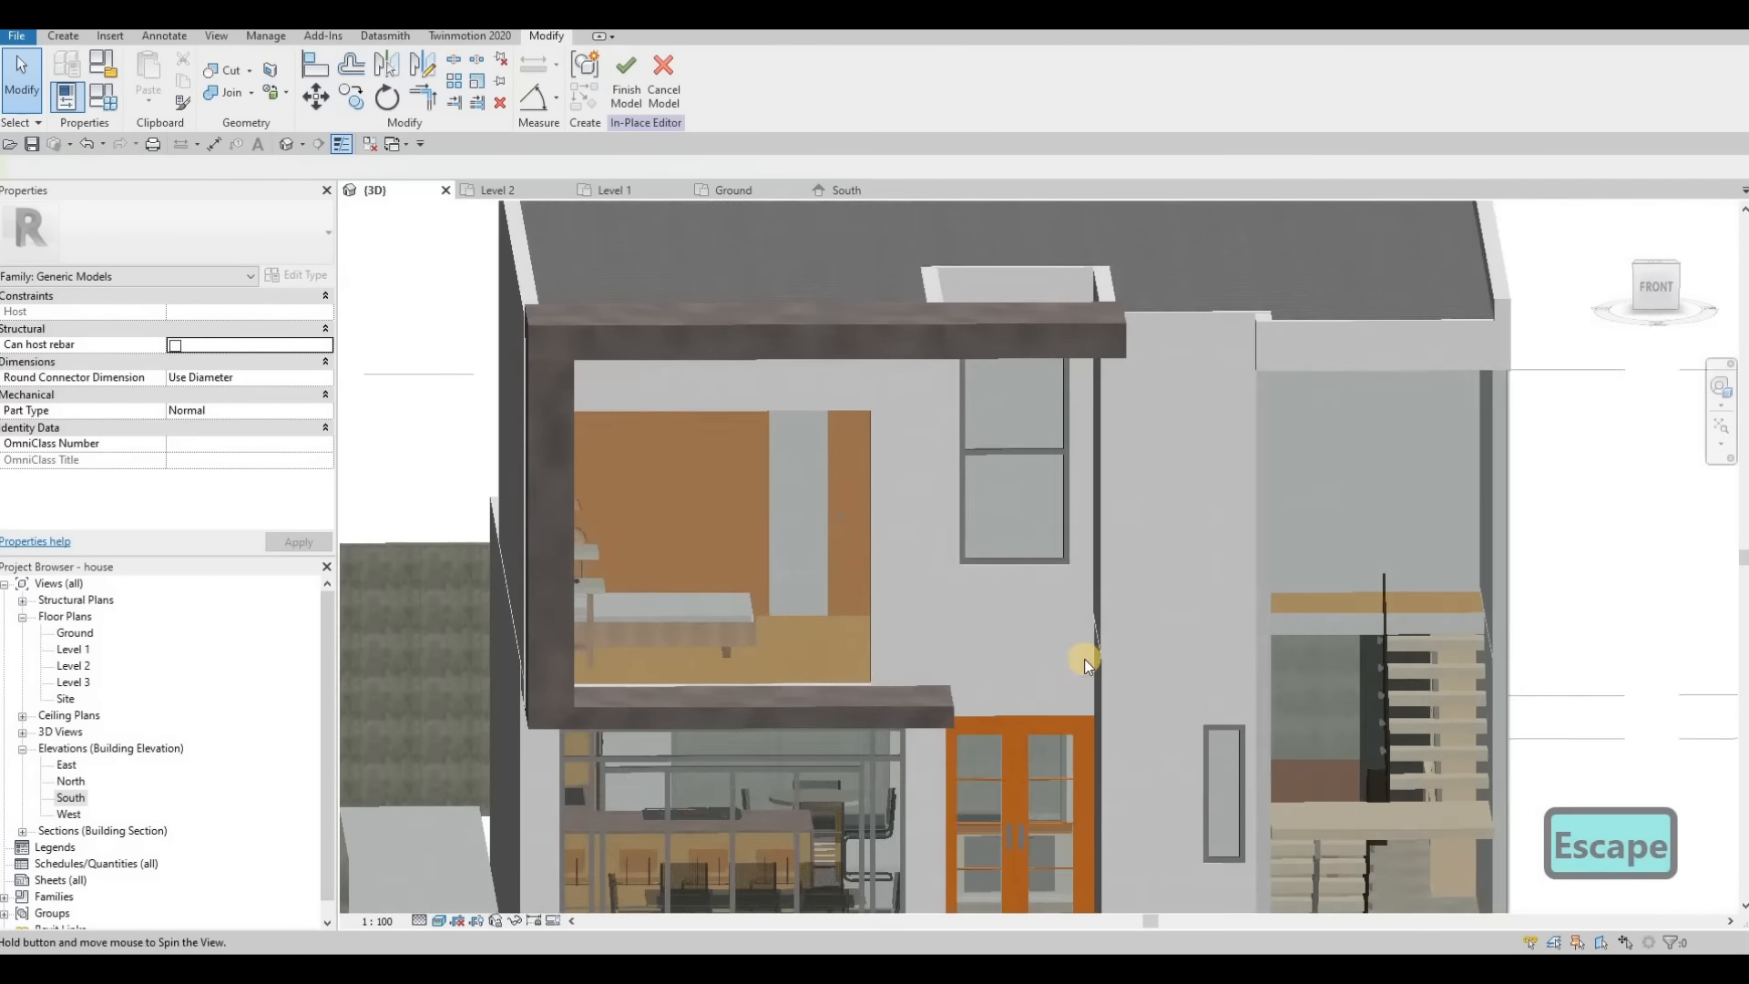
scroll(1085, 663, down, 2)
shift+middle_drag(1084, 588, 1073, 557)
shift+middle_drag(1040, 648, 583, 640)
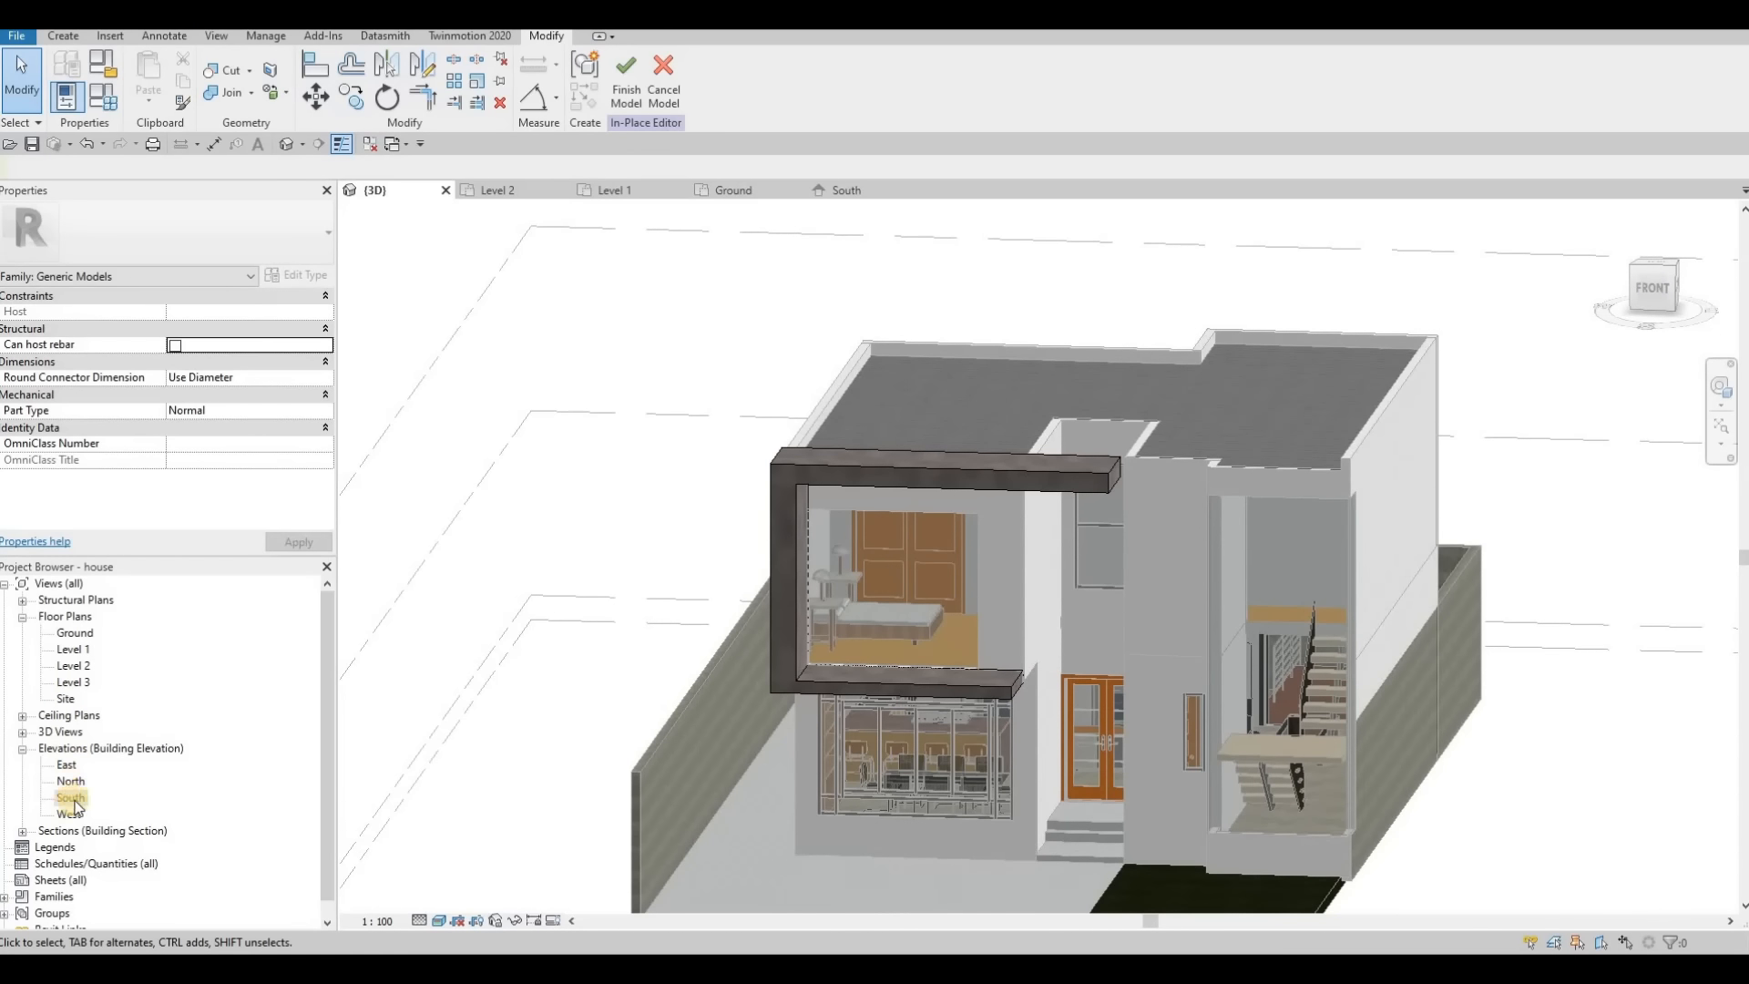
Step: Open the Level 2 floor plan and start a new solid extrusion within the in-place model
double_click(84, 668)
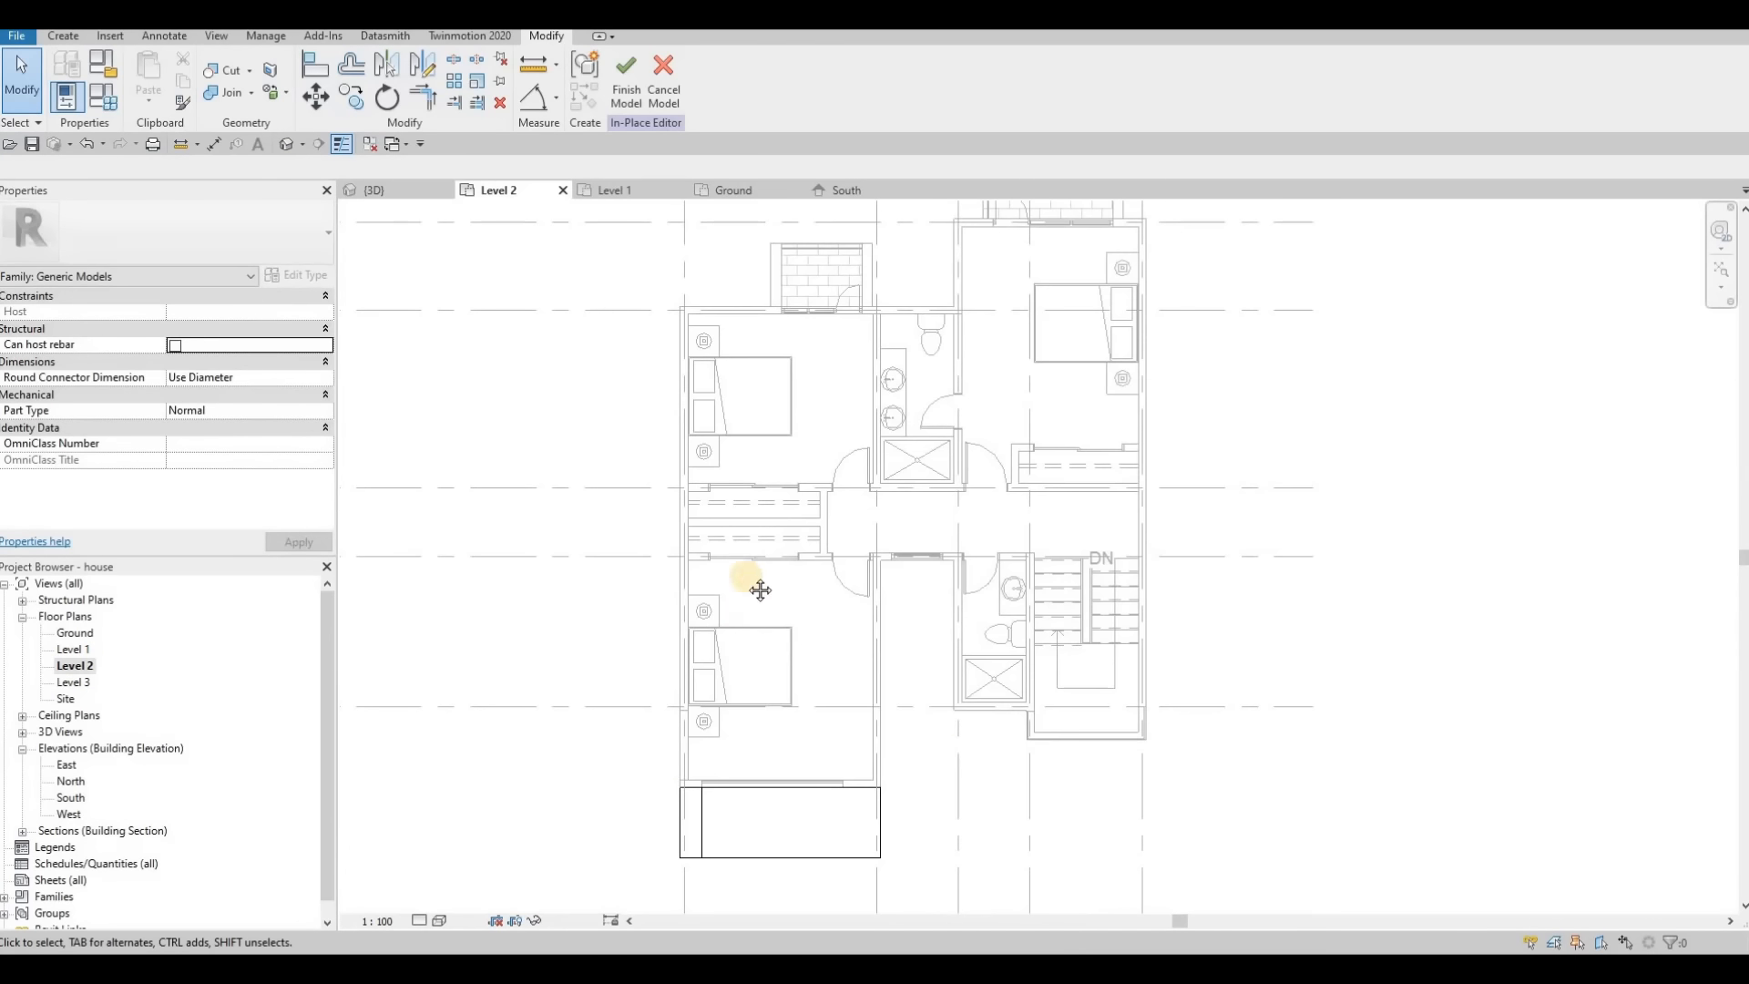
middle_drag(641, 376, 643, 311)
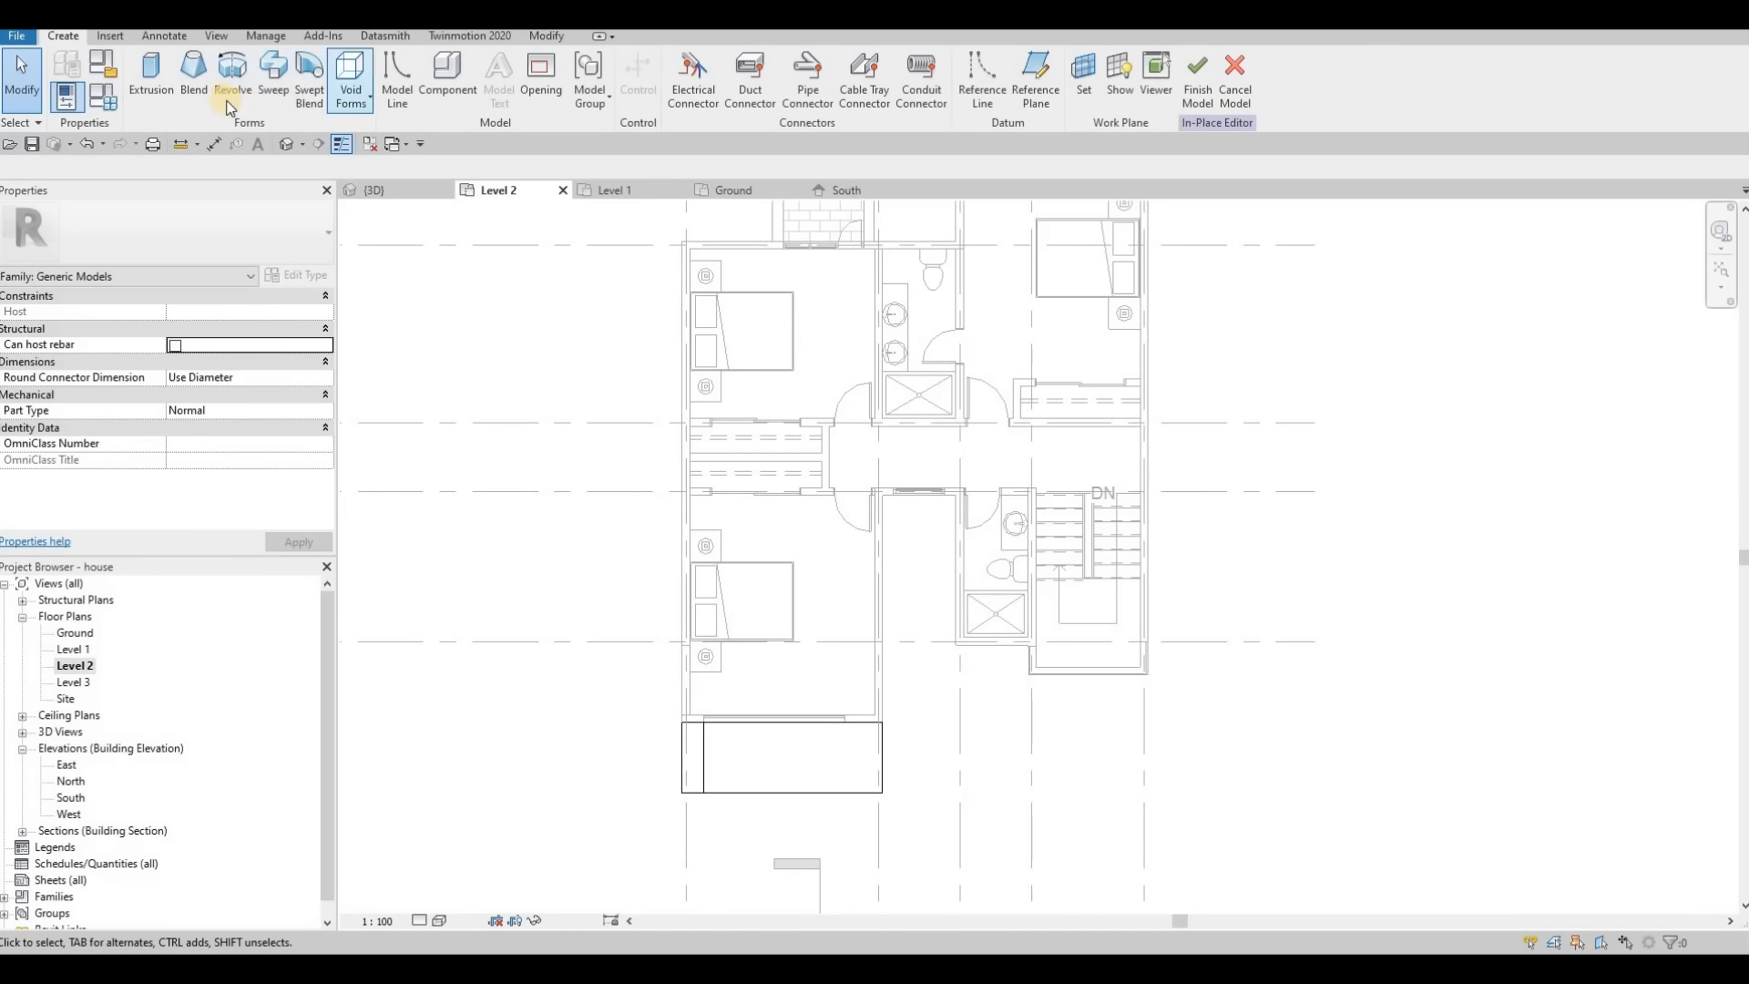
click(156, 77)
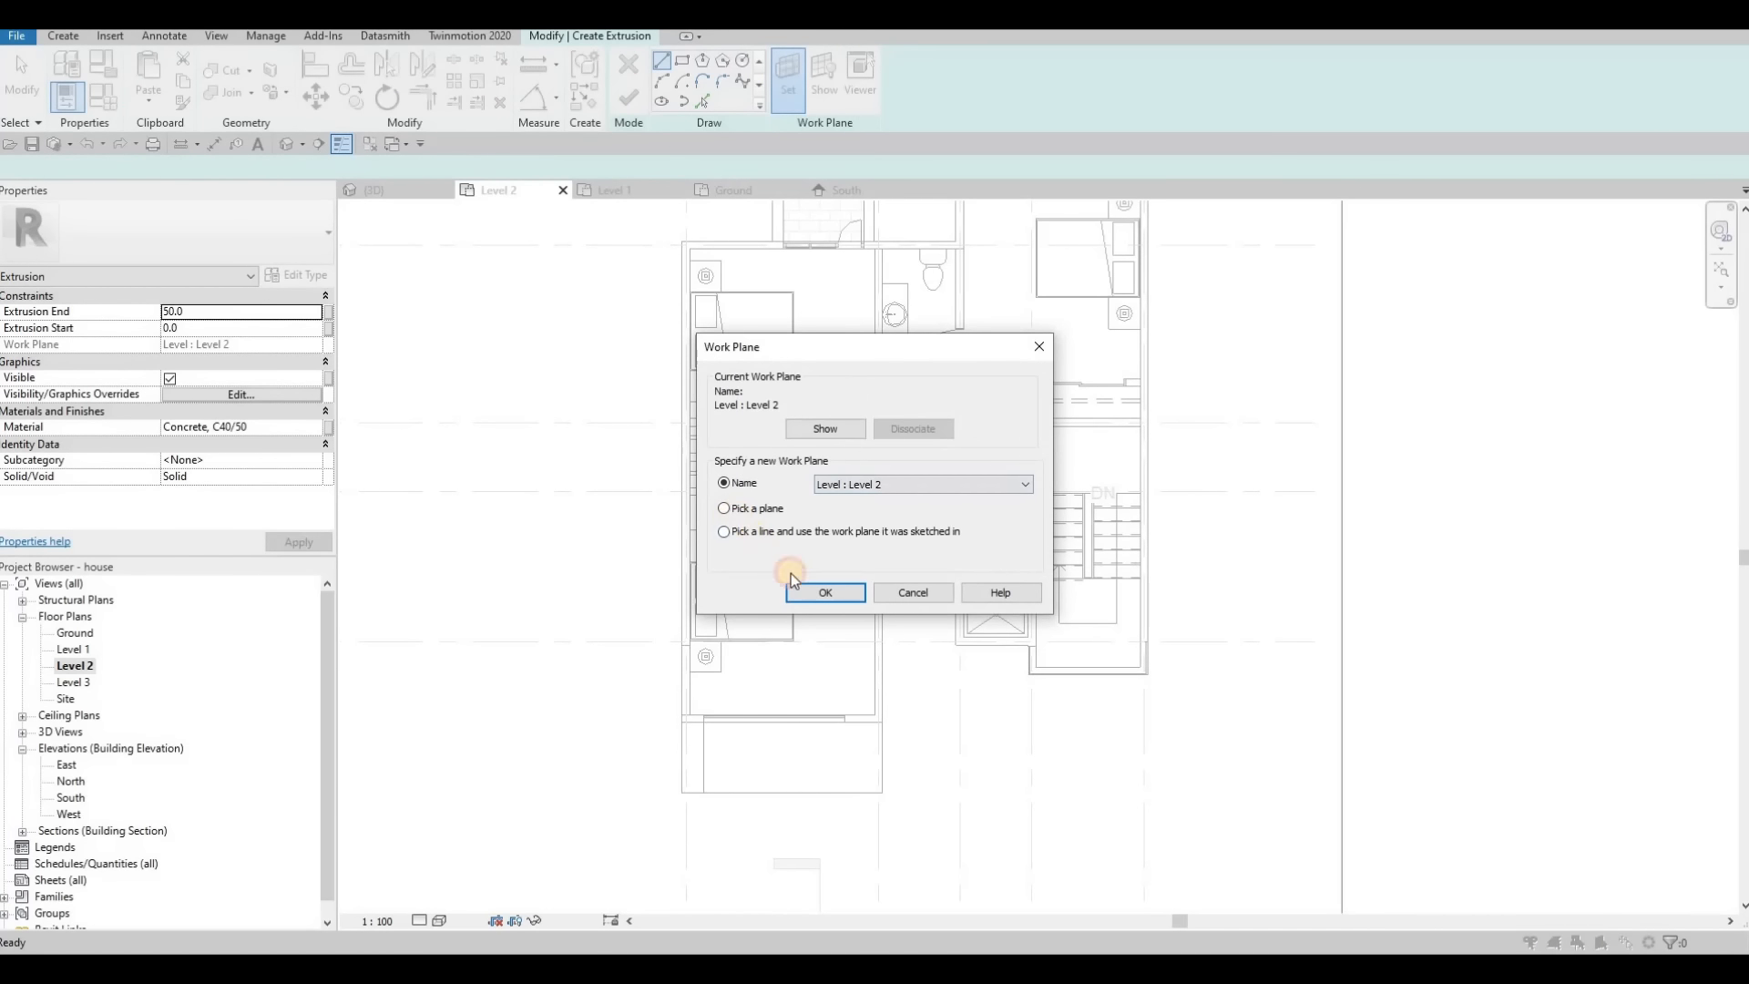
Step: Try to pick the face of the front bedroom's side wall along the entrance recess as the work plane in the Level 2 plan
click(825, 592)
scroll(869, 539, up, 2)
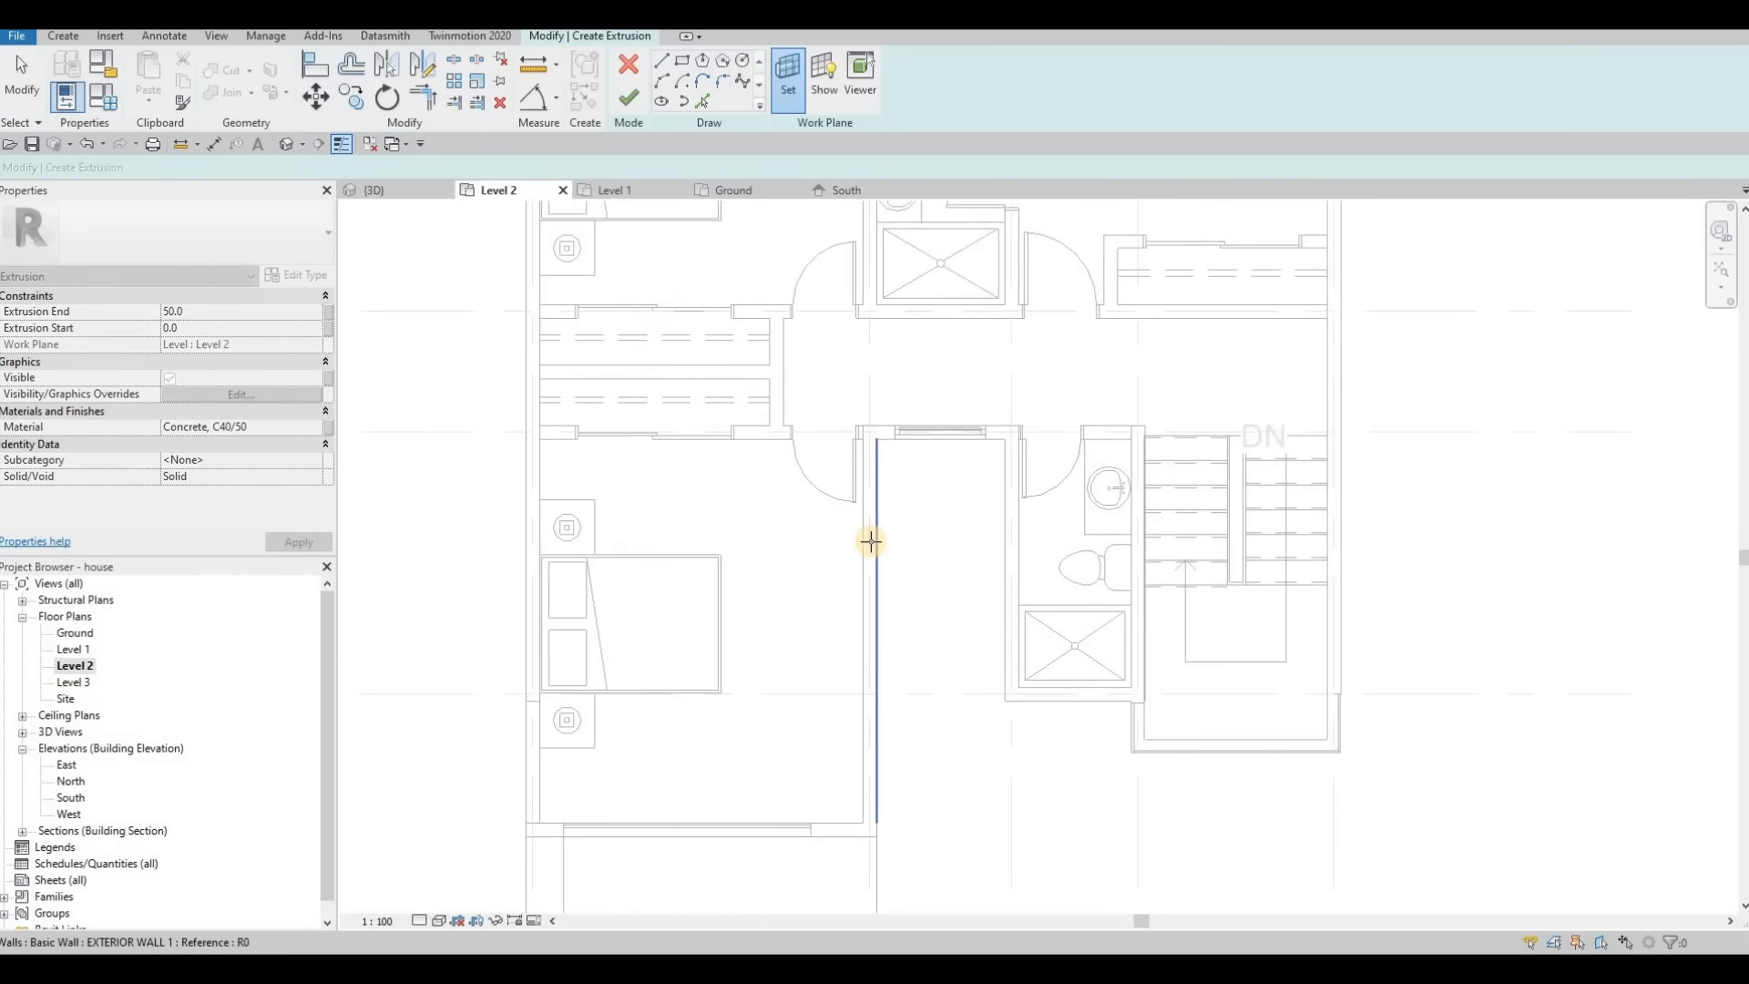
key(Tab)
key(Tab)
scroll(870, 540, down, 2)
key(Tab)
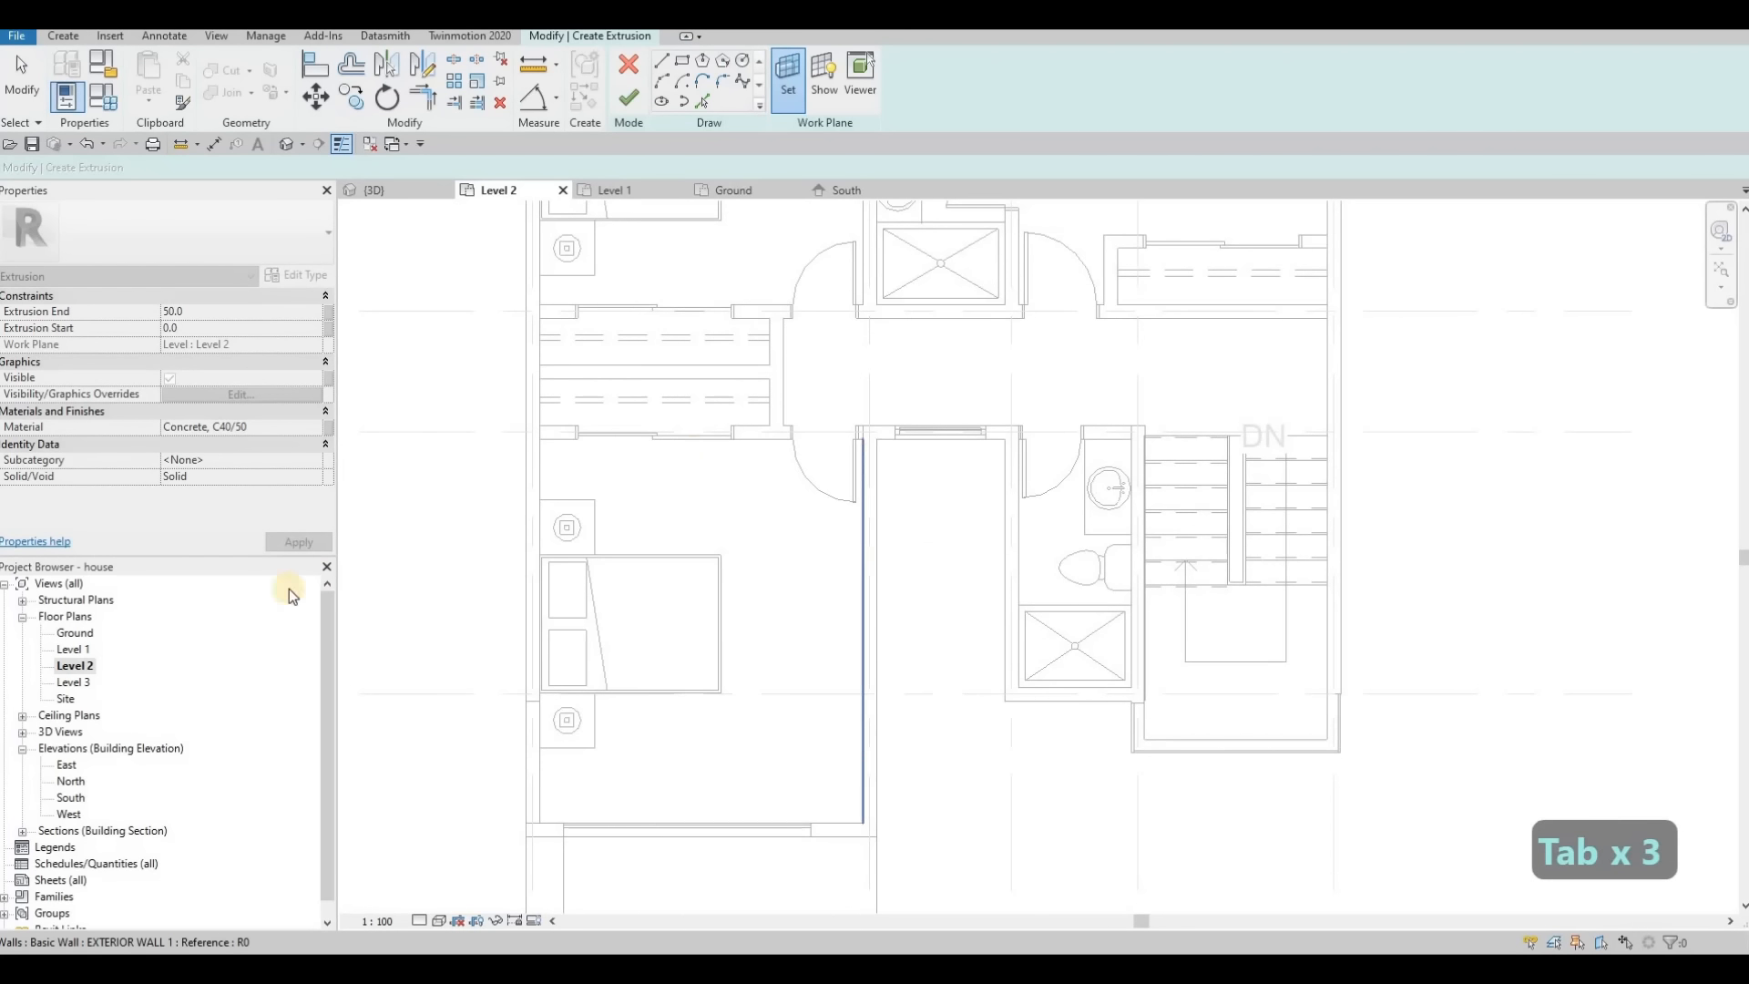
Step: Open the Level 3 floor plan and set the front bedroom's side wall along the entrance recess as the extrusion's work plane
double_click(76, 682)
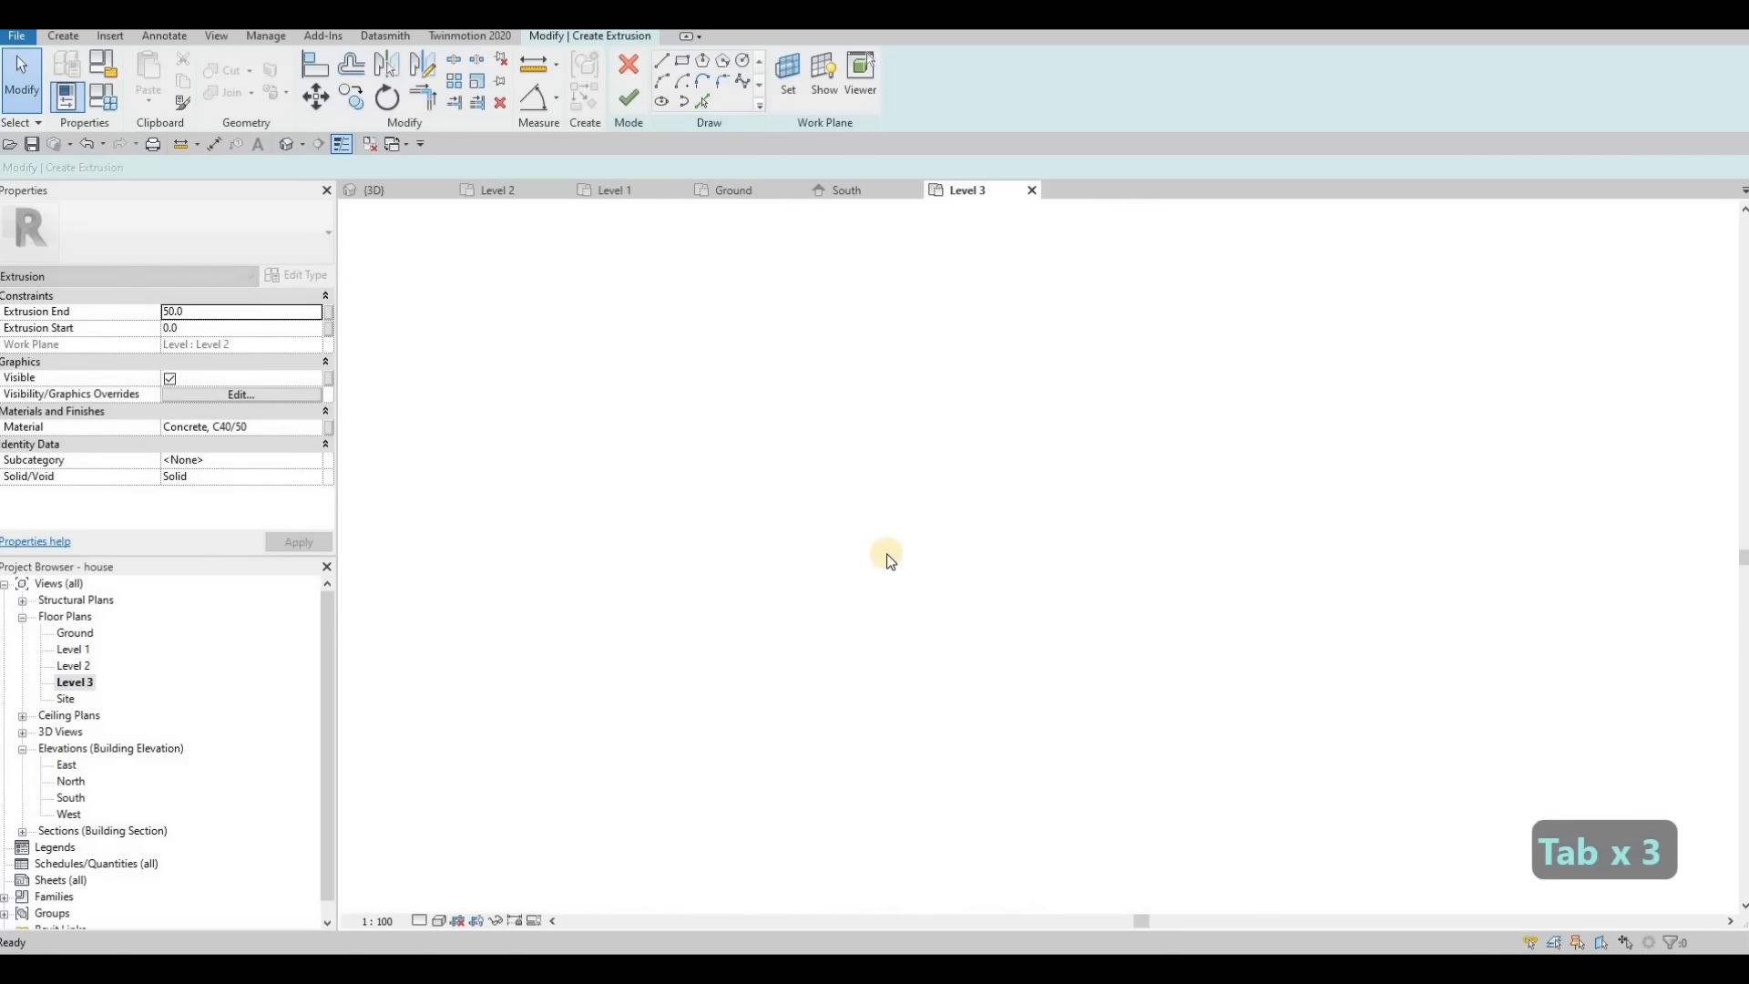
click(787, 93)
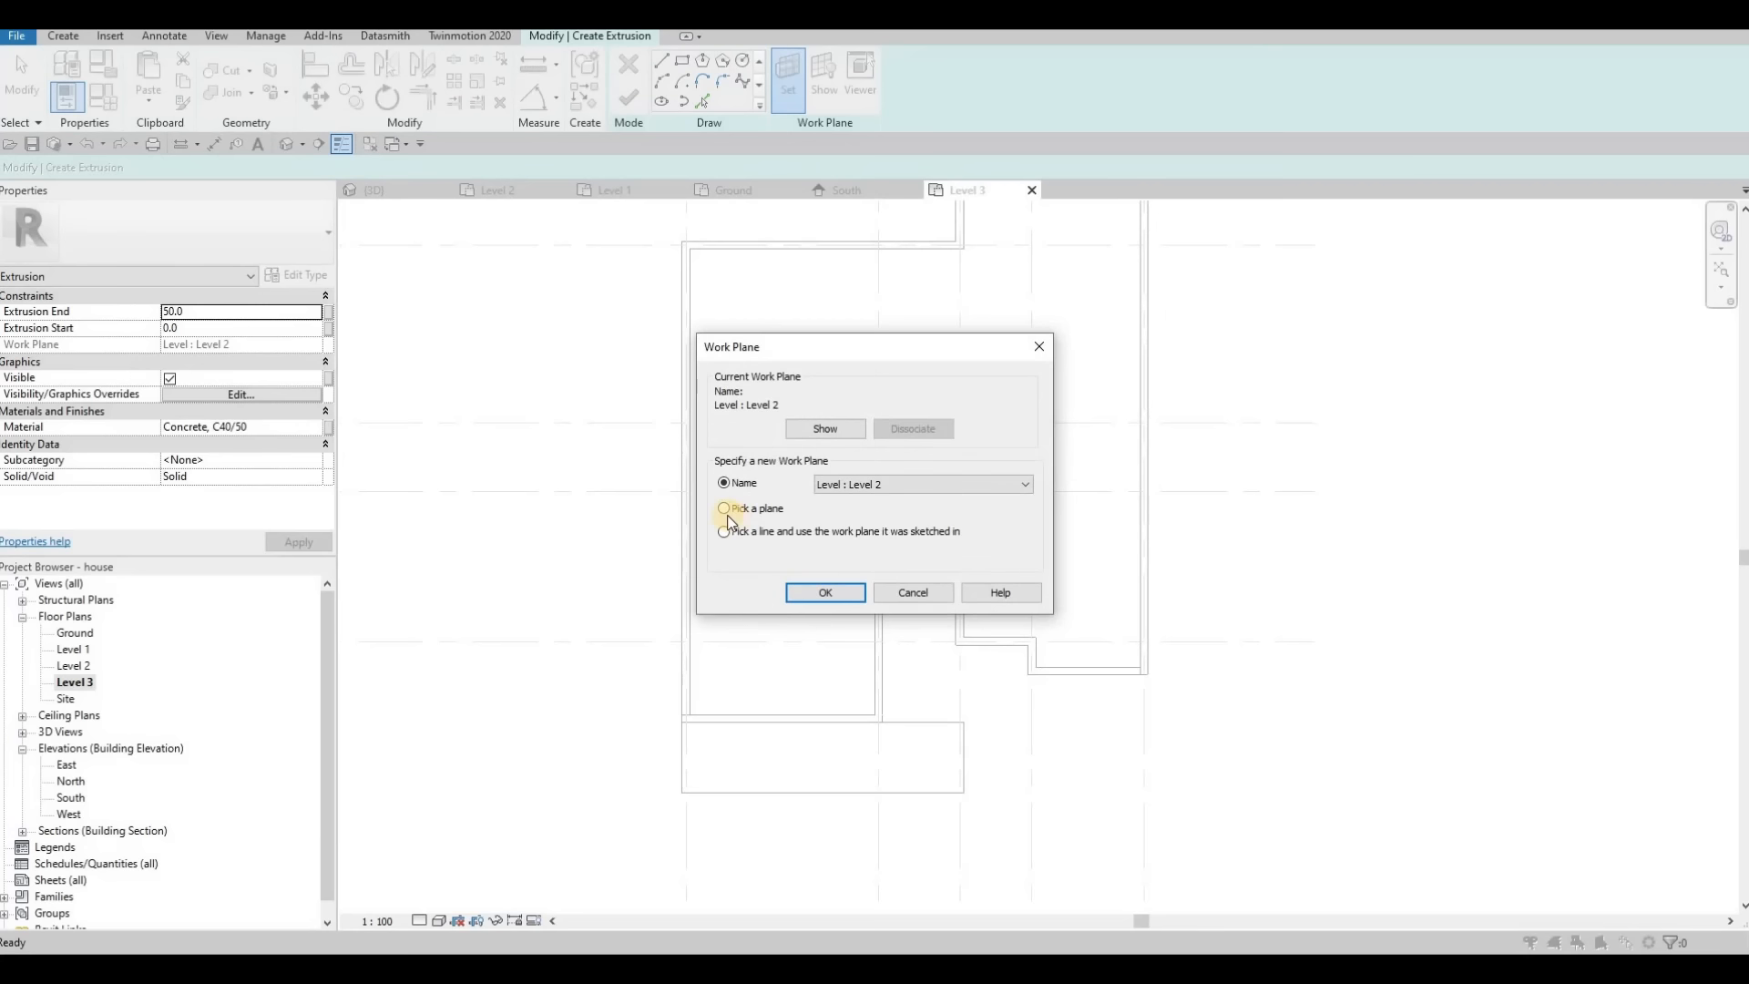
click(822, 590)
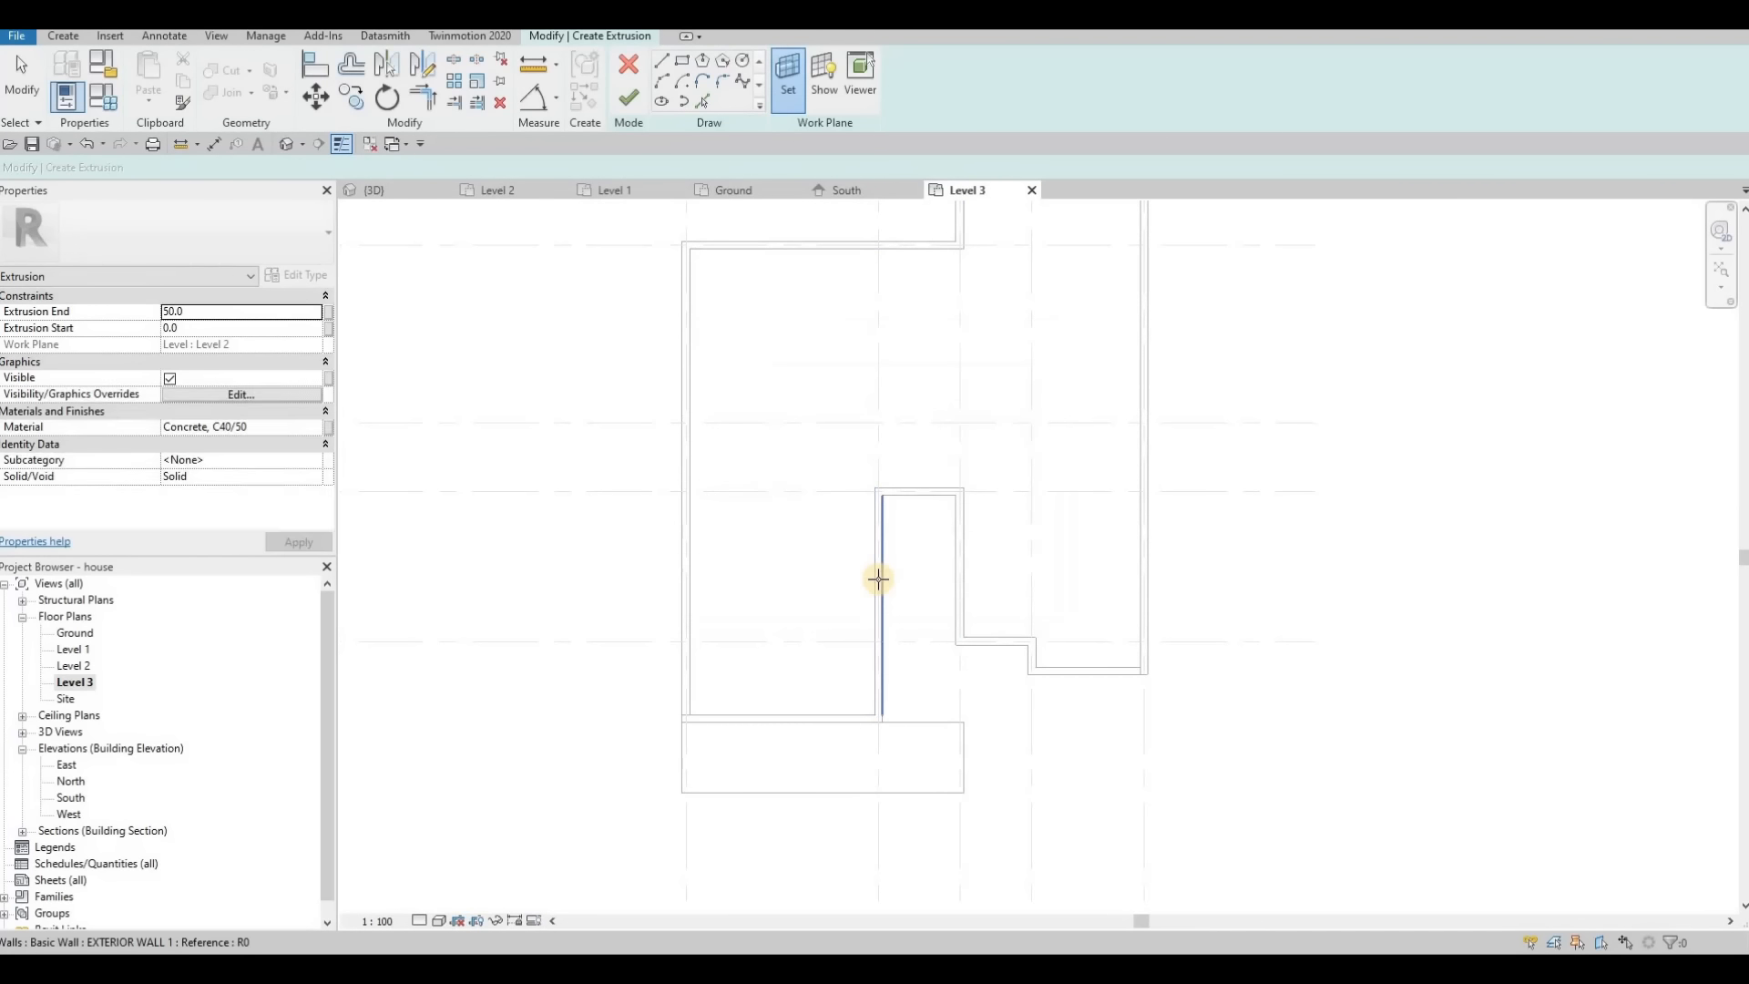
key(Tab)
key(Tab)
key(Tab)
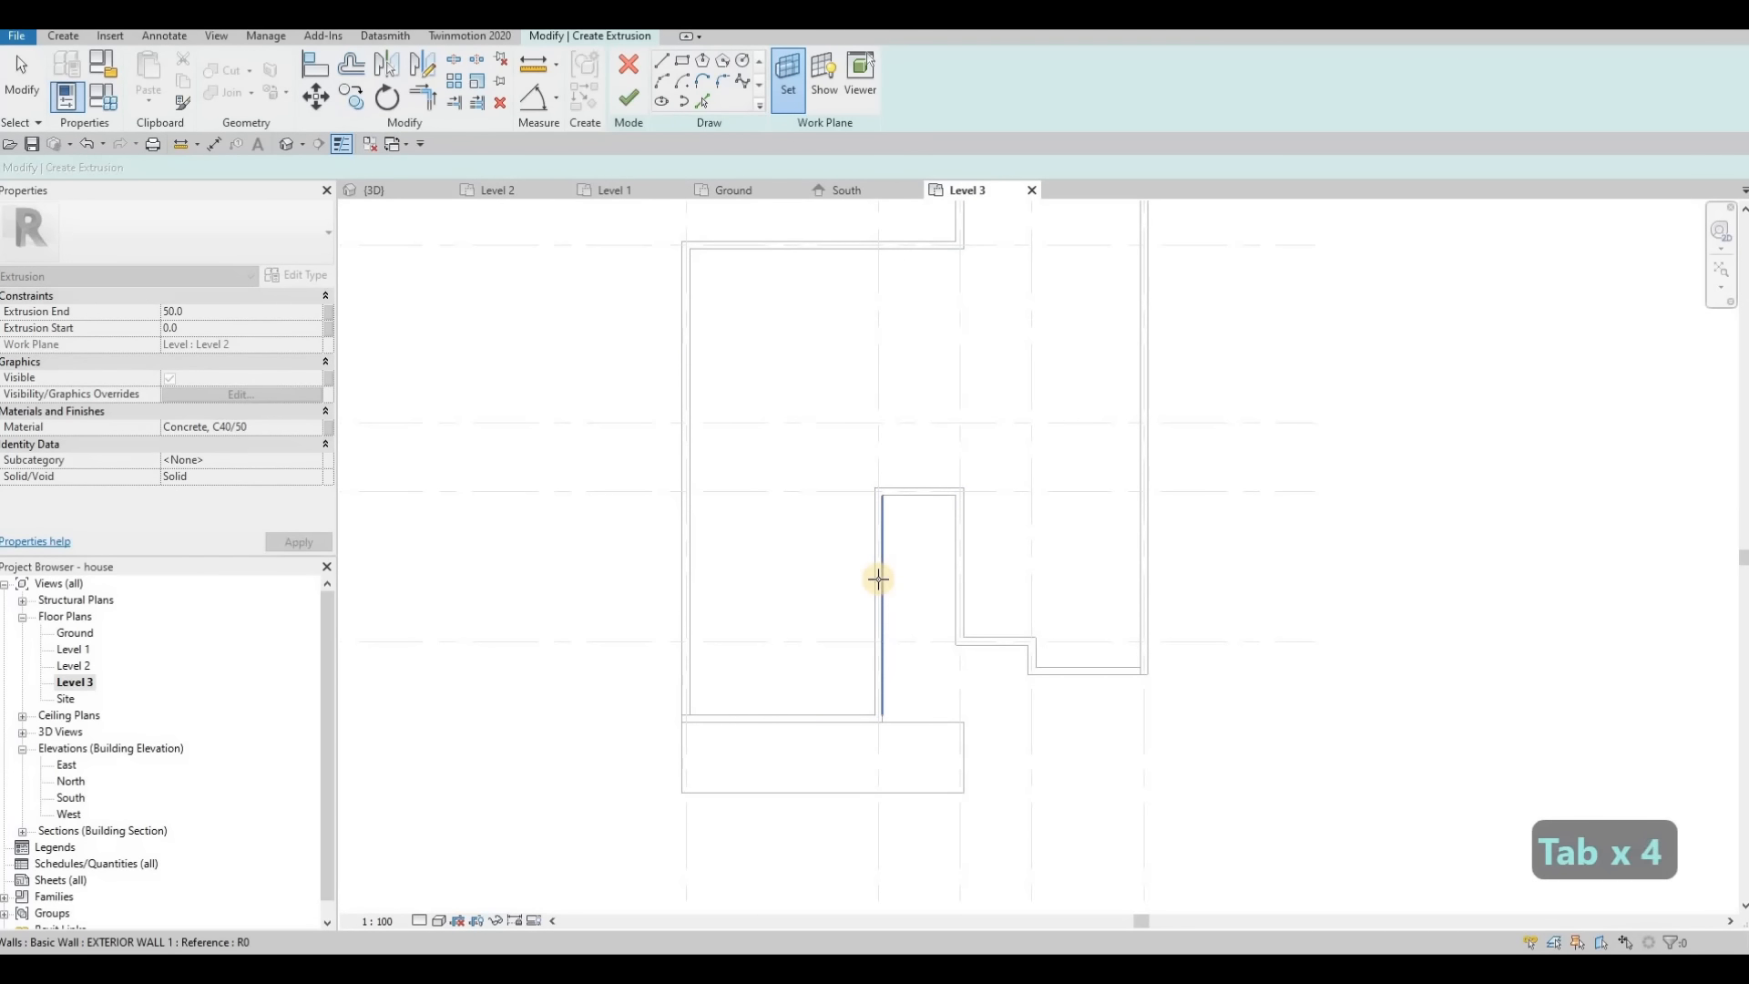
Step: Sketch a rectangle covering the entrance recess from its inner wall corner to the frame's back edge and finish the 50-deep extrusion
click(685, 64)
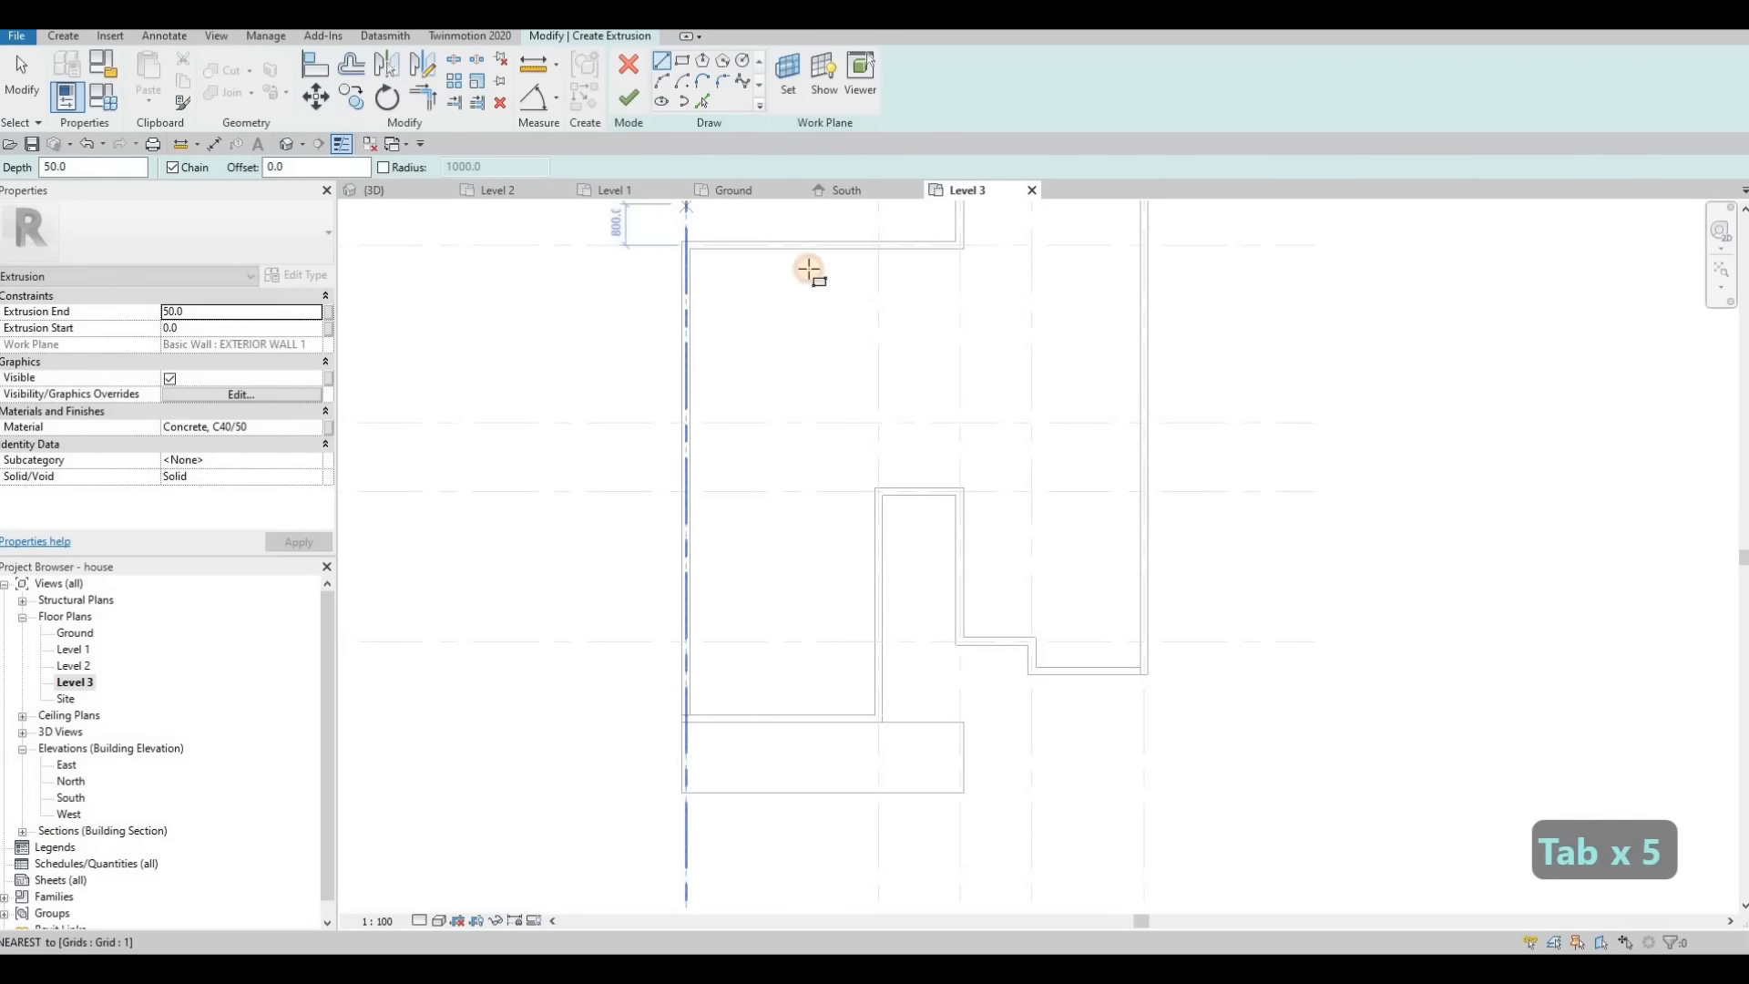
click(873, 488)
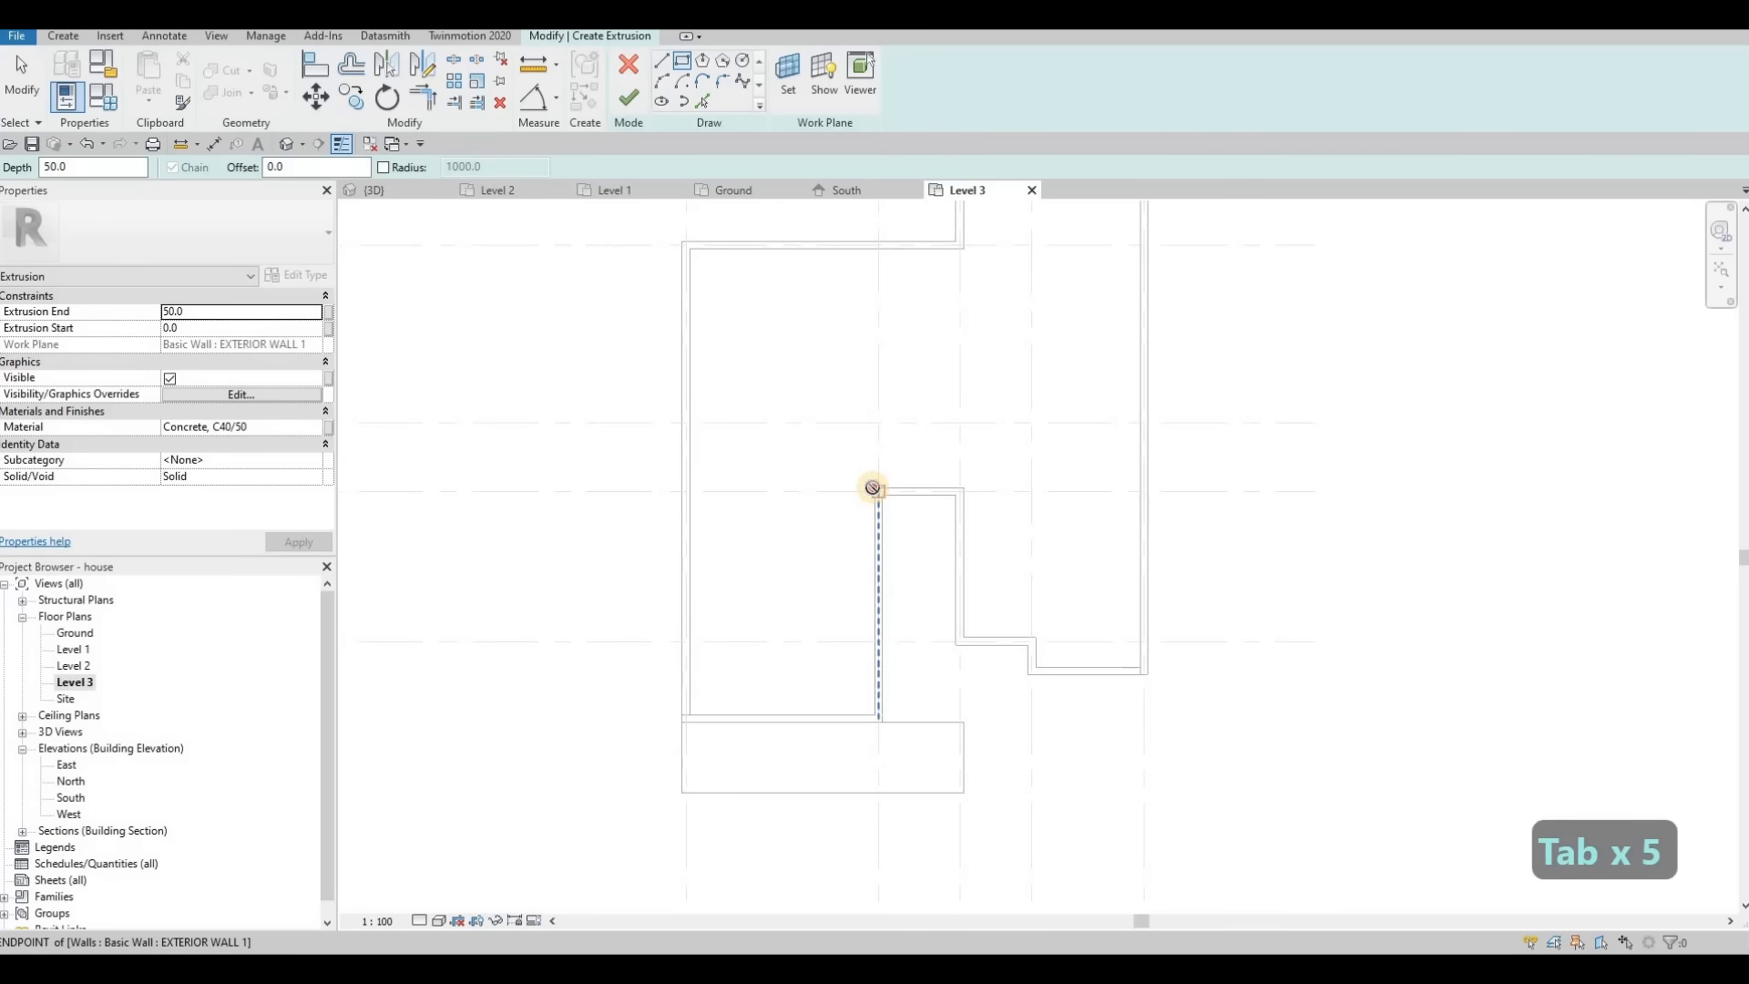
click(964, 722)
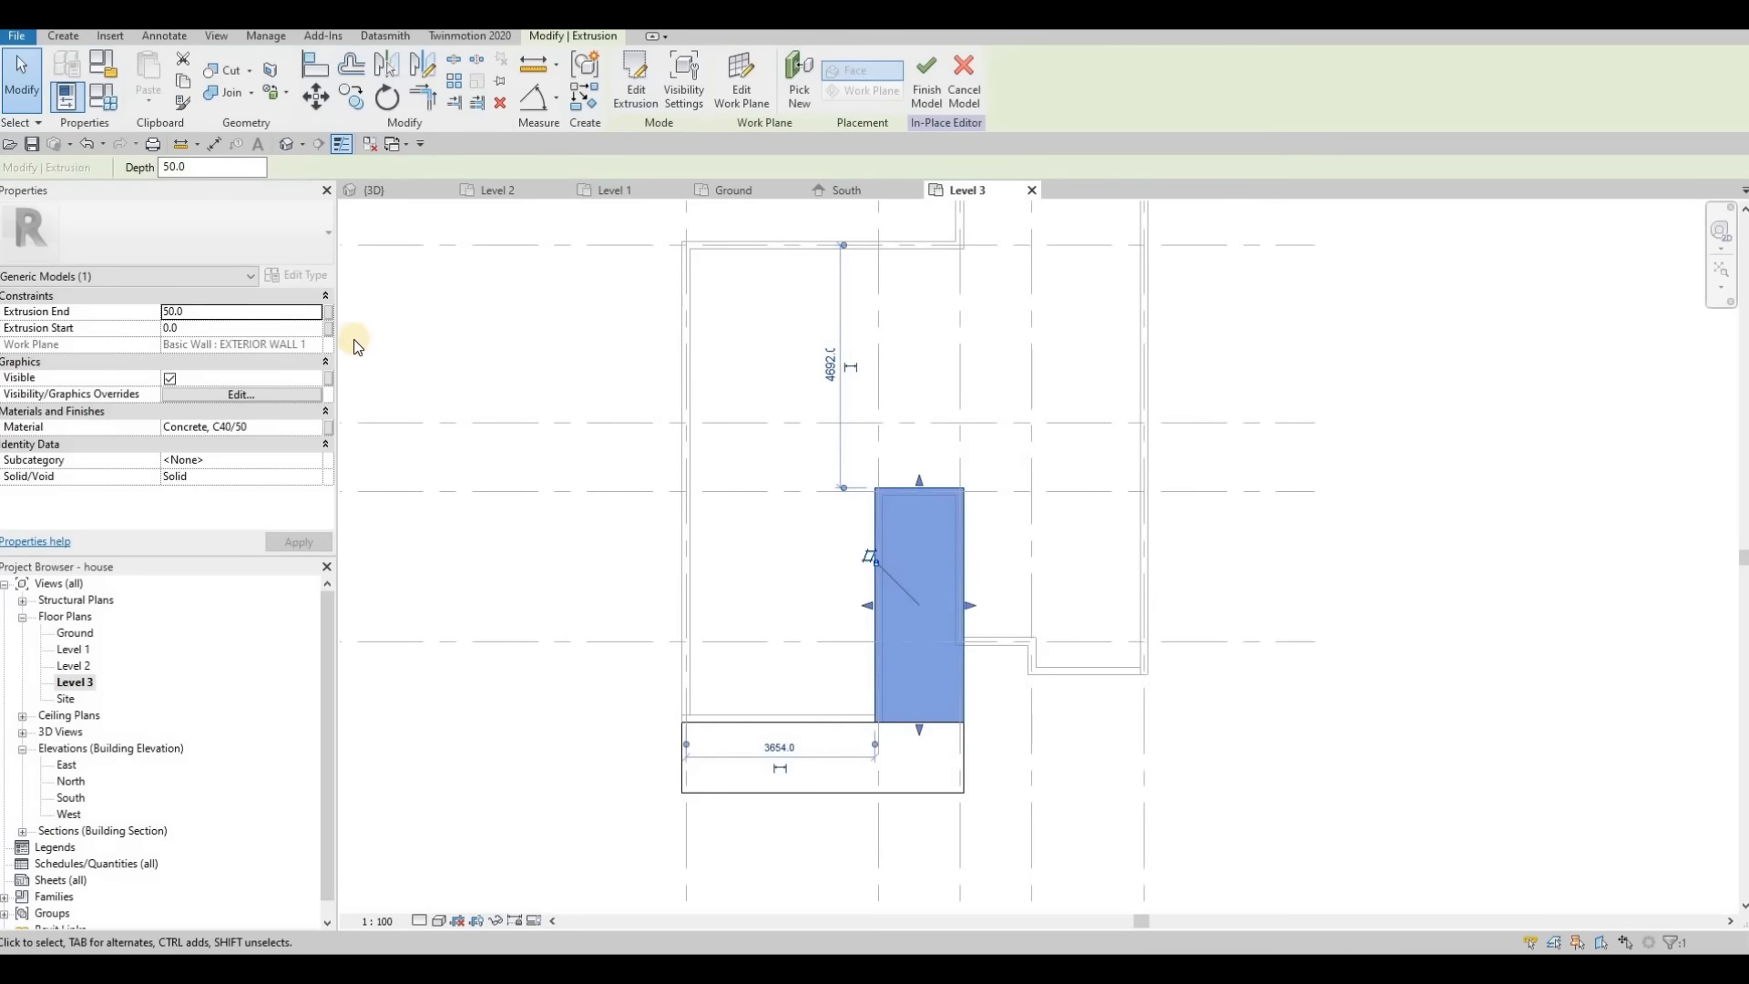
Step: Align the new recess slab's top face with the top of the frame's upper arm in the 3D view
click(374, 190)
shift+middle_drag(1054, 577, 1177, 459)
key(Escape)
scroll(1177, 459, up, 3)
key(a)
key(l)
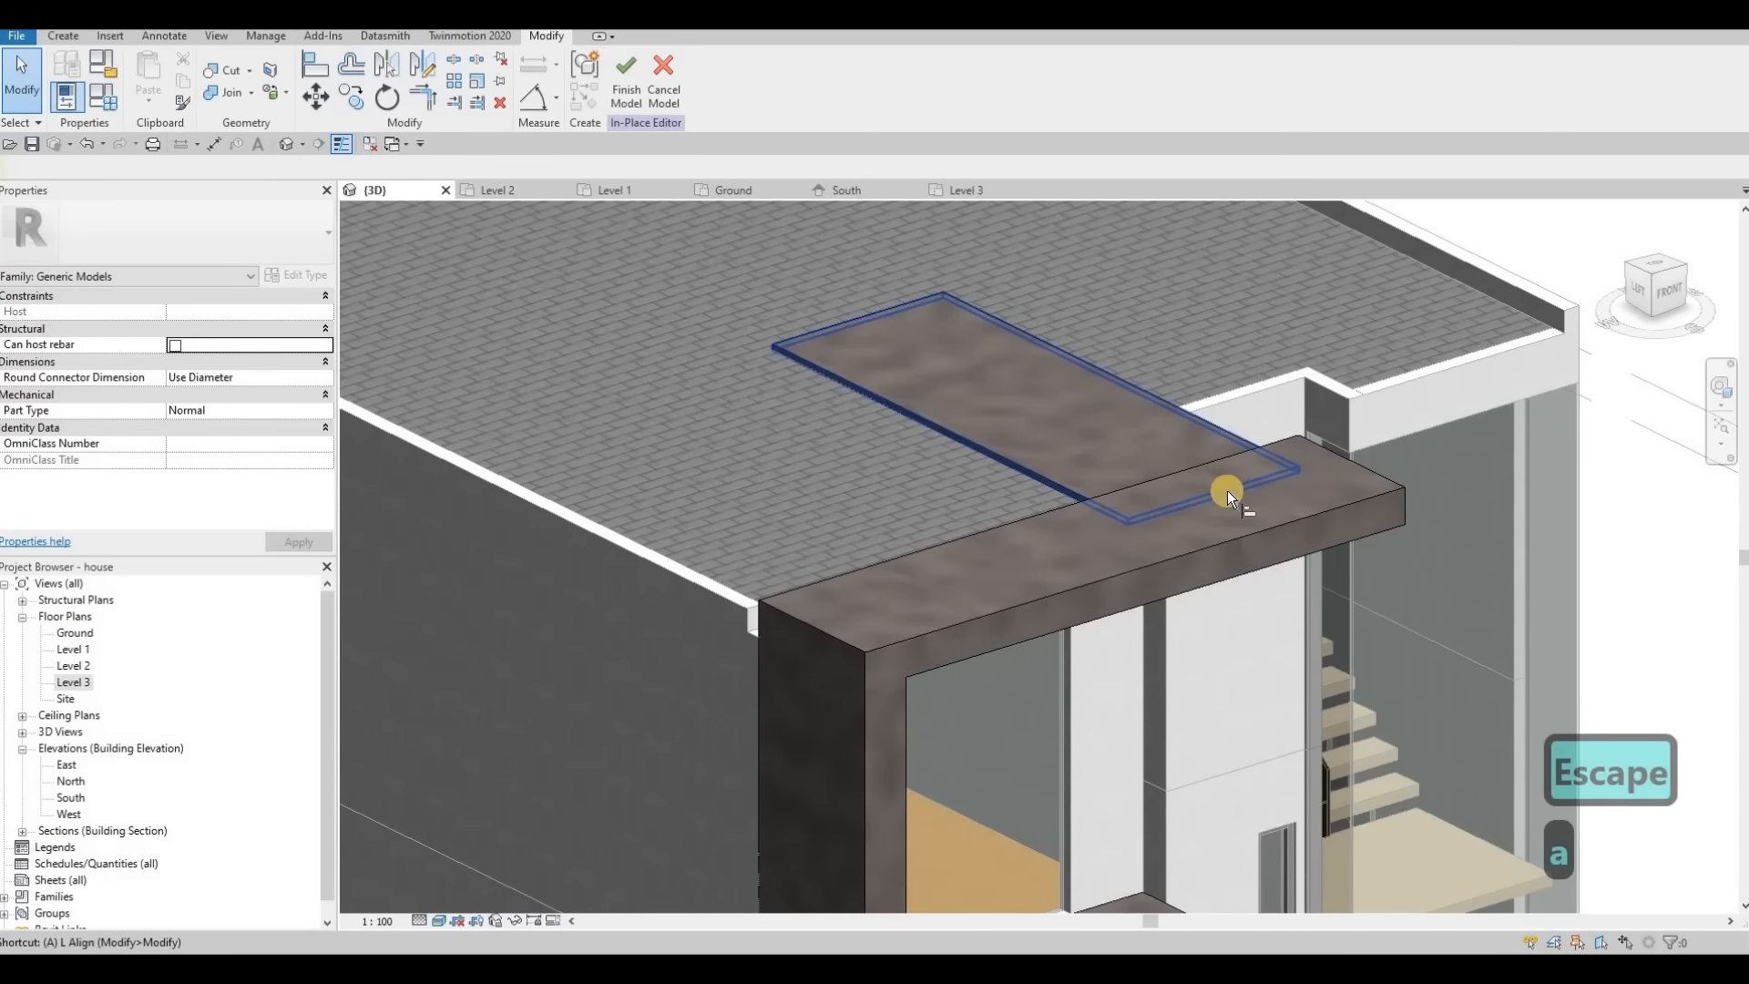
click(1157, 519)
click(1139, 447)
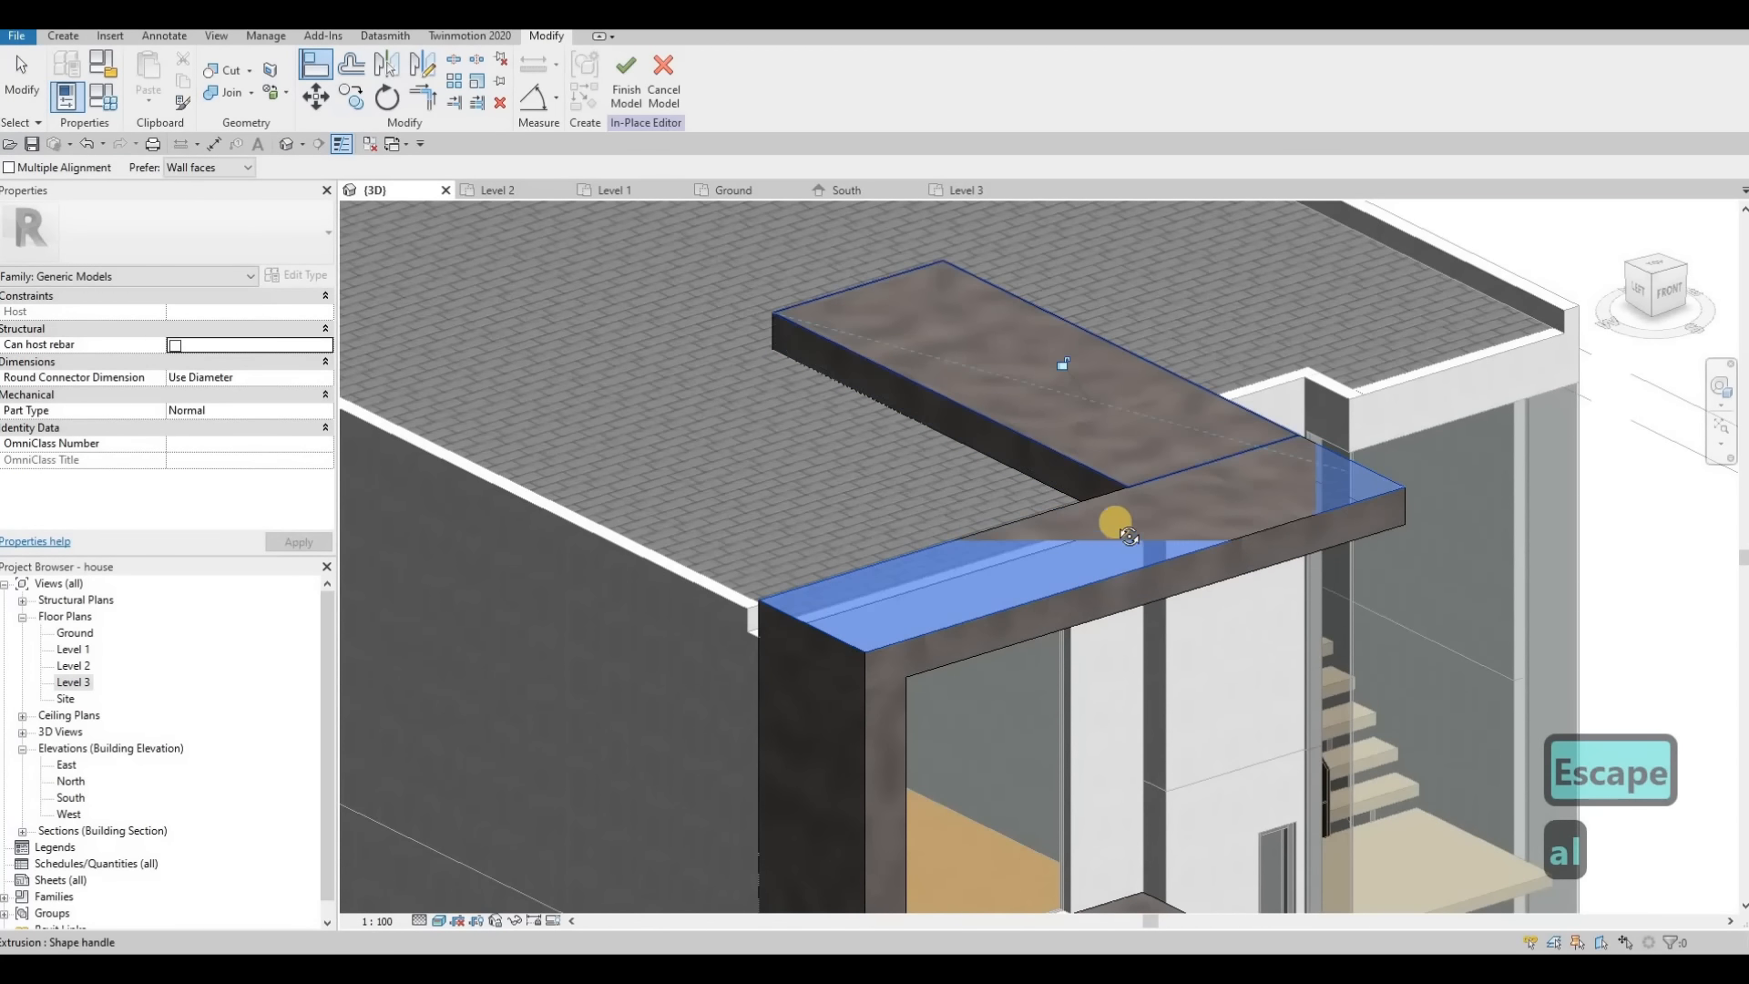
key(Escape)
Step: Check the recess slab against the frame from below and finish the in-place model
shift+middle_drag(888, 353, 935, 501)
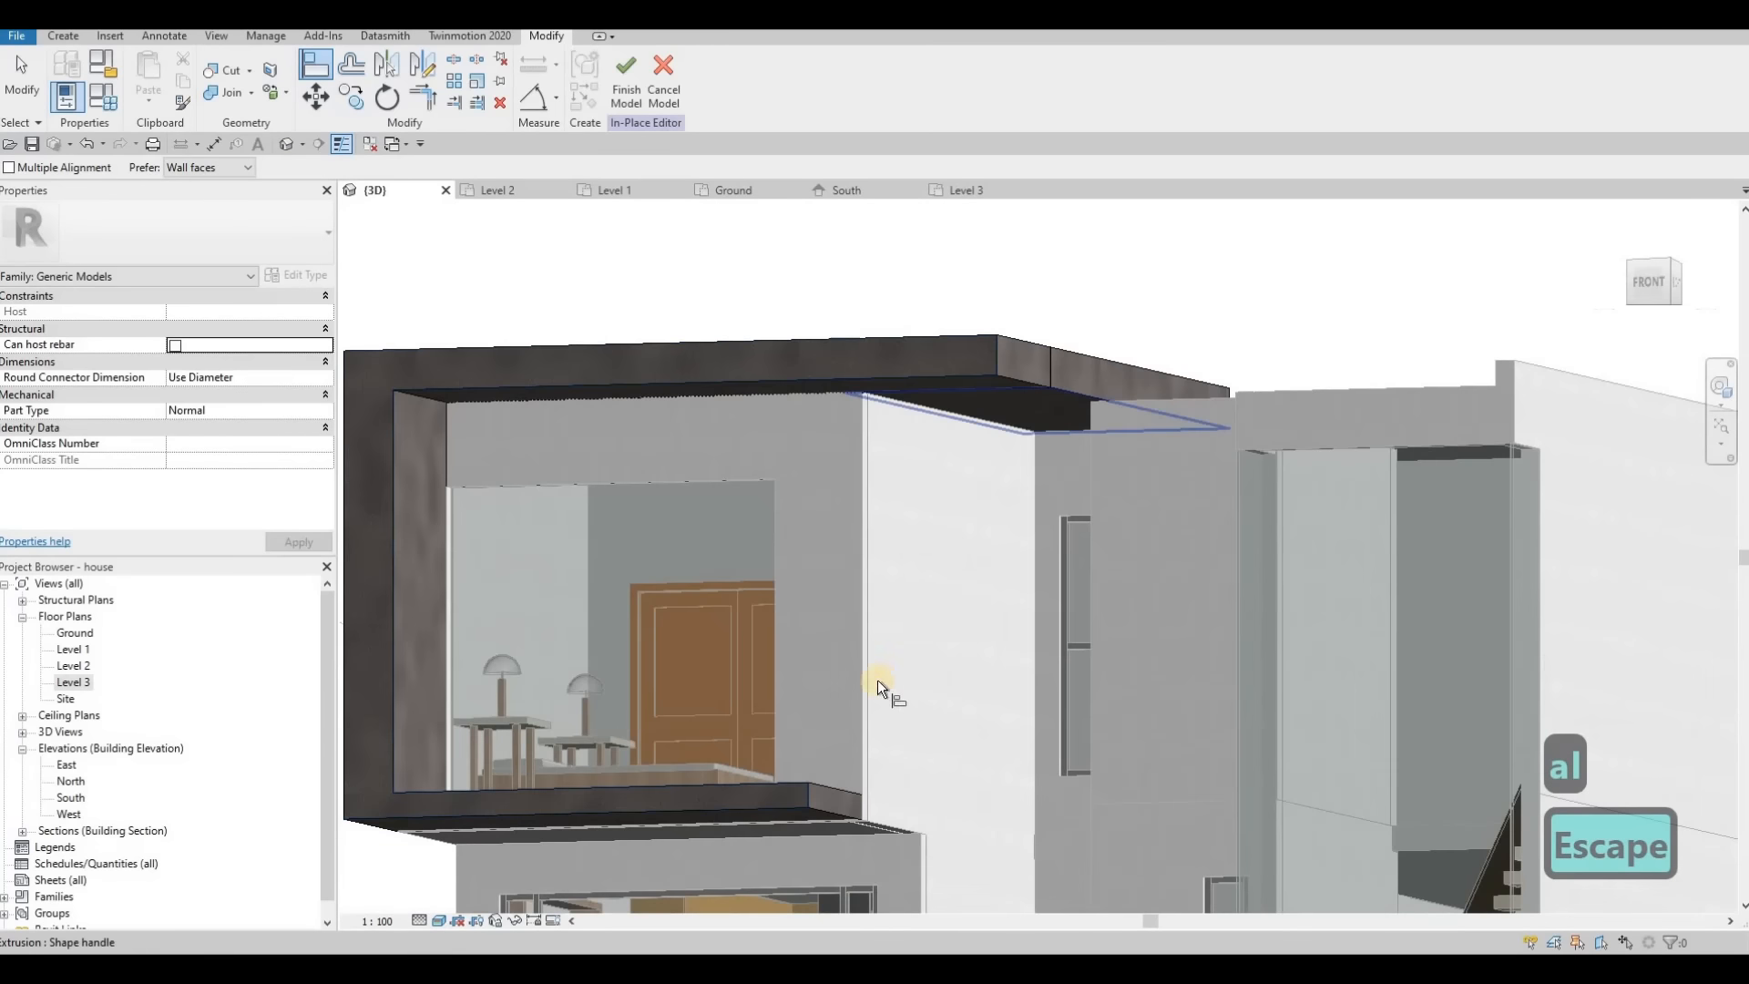
shift+middle_drag(877, 679, 614, 245)
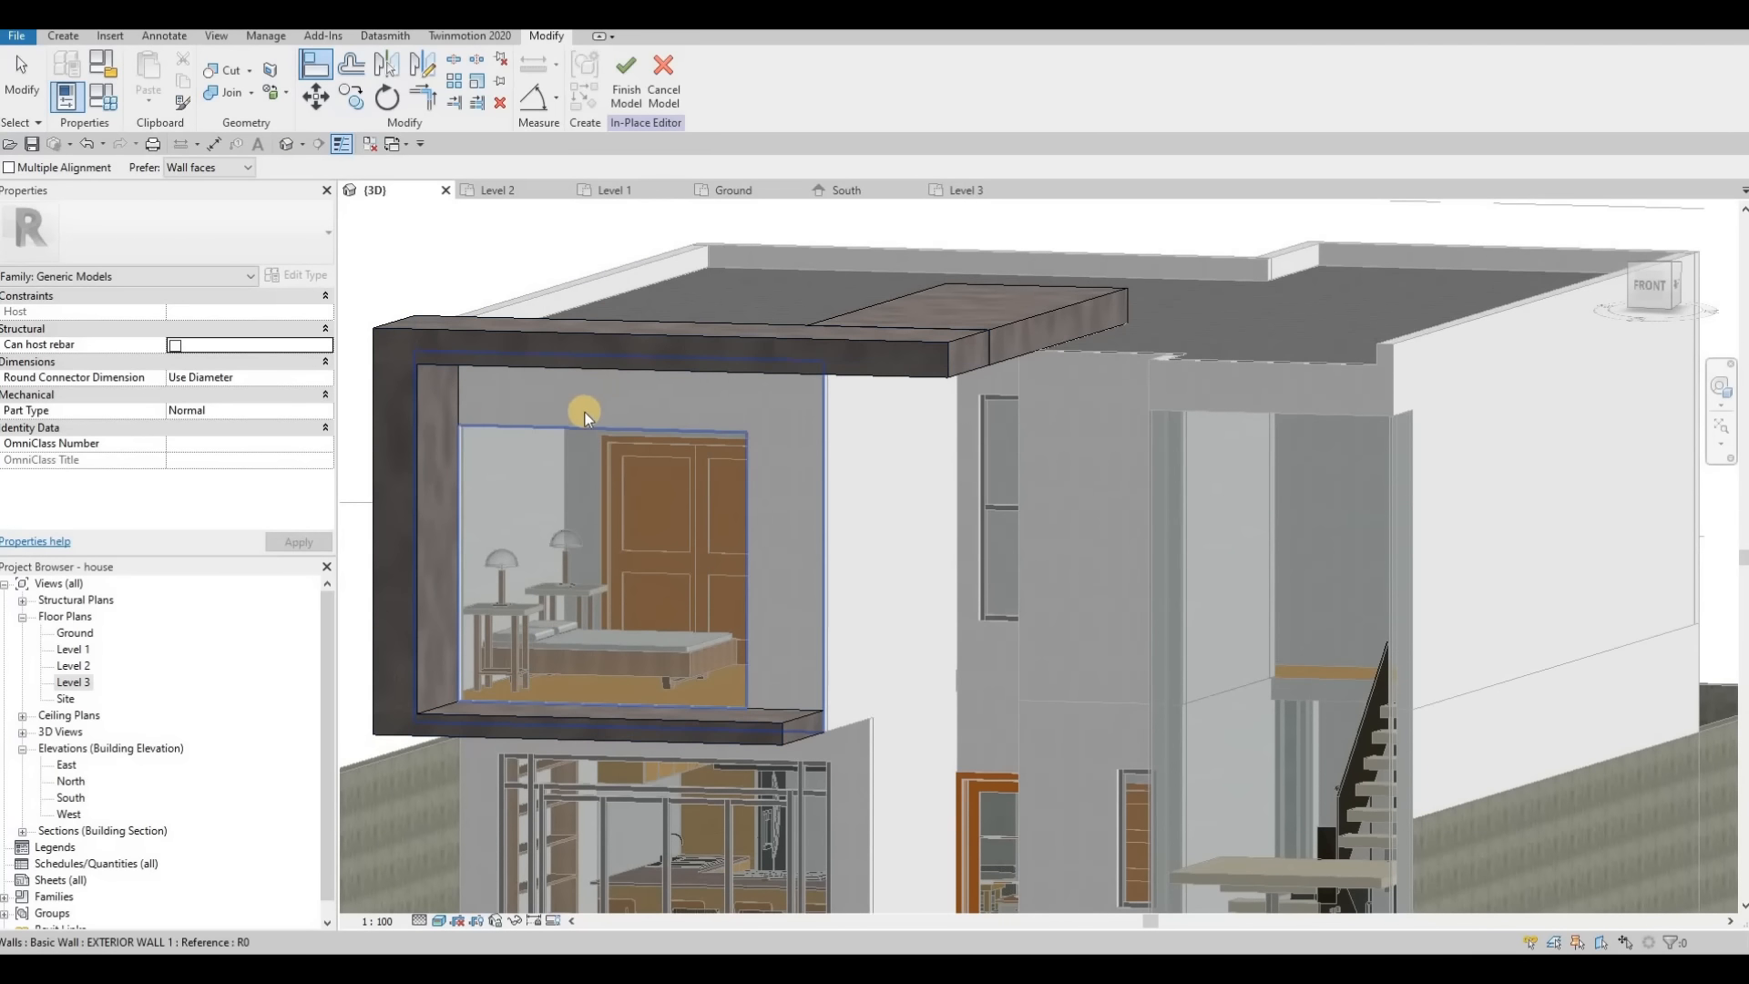
key(Escape)
key(Escape)
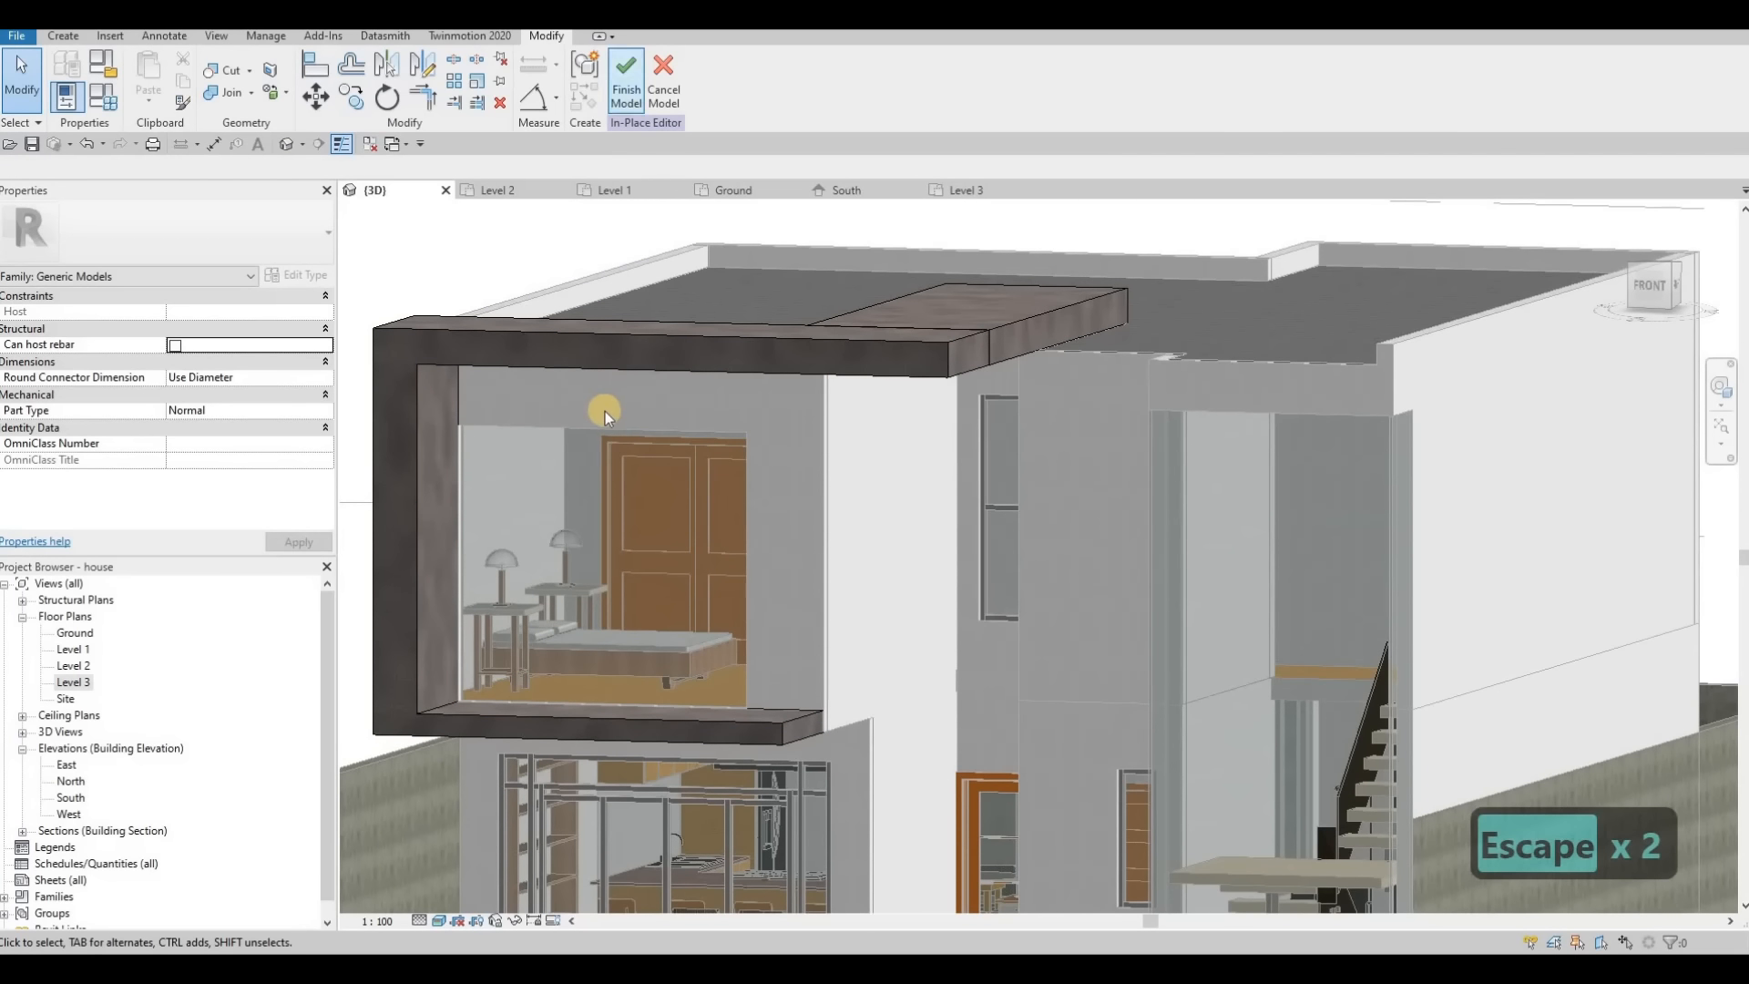
Step: Raise the top of the Level 2 bedroom's curtain wall to a top offset of about -124.2
click(601, 428)
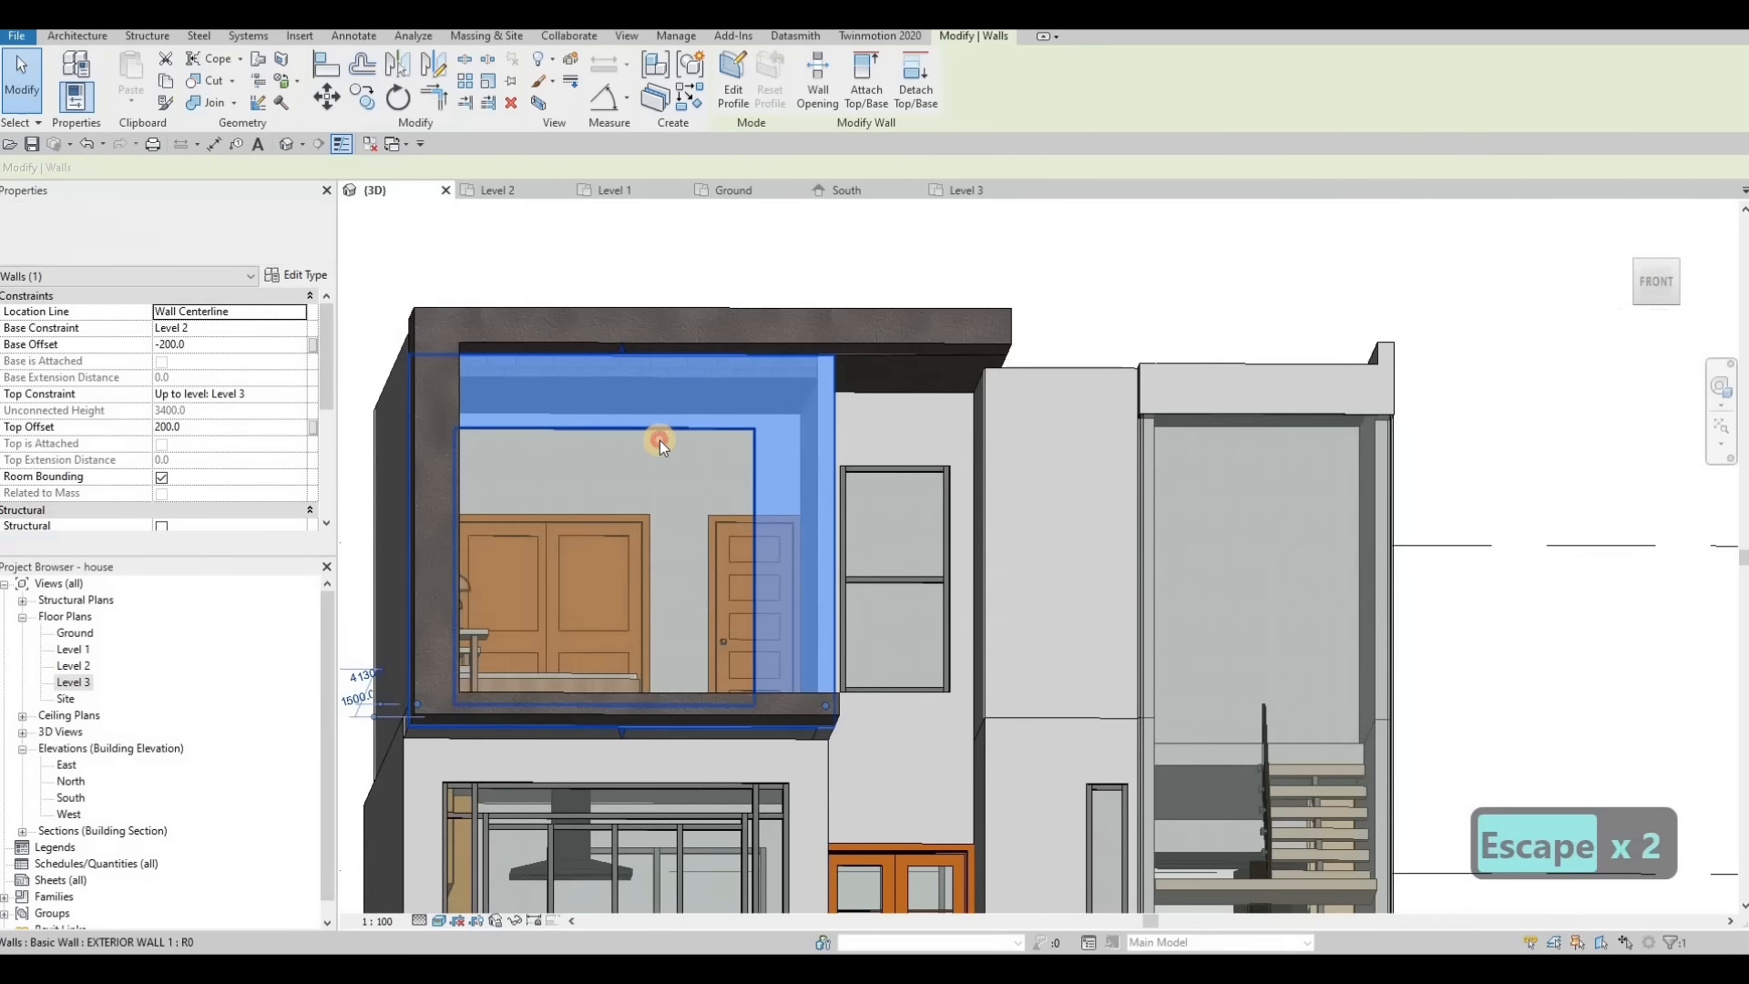
click(655, 439)
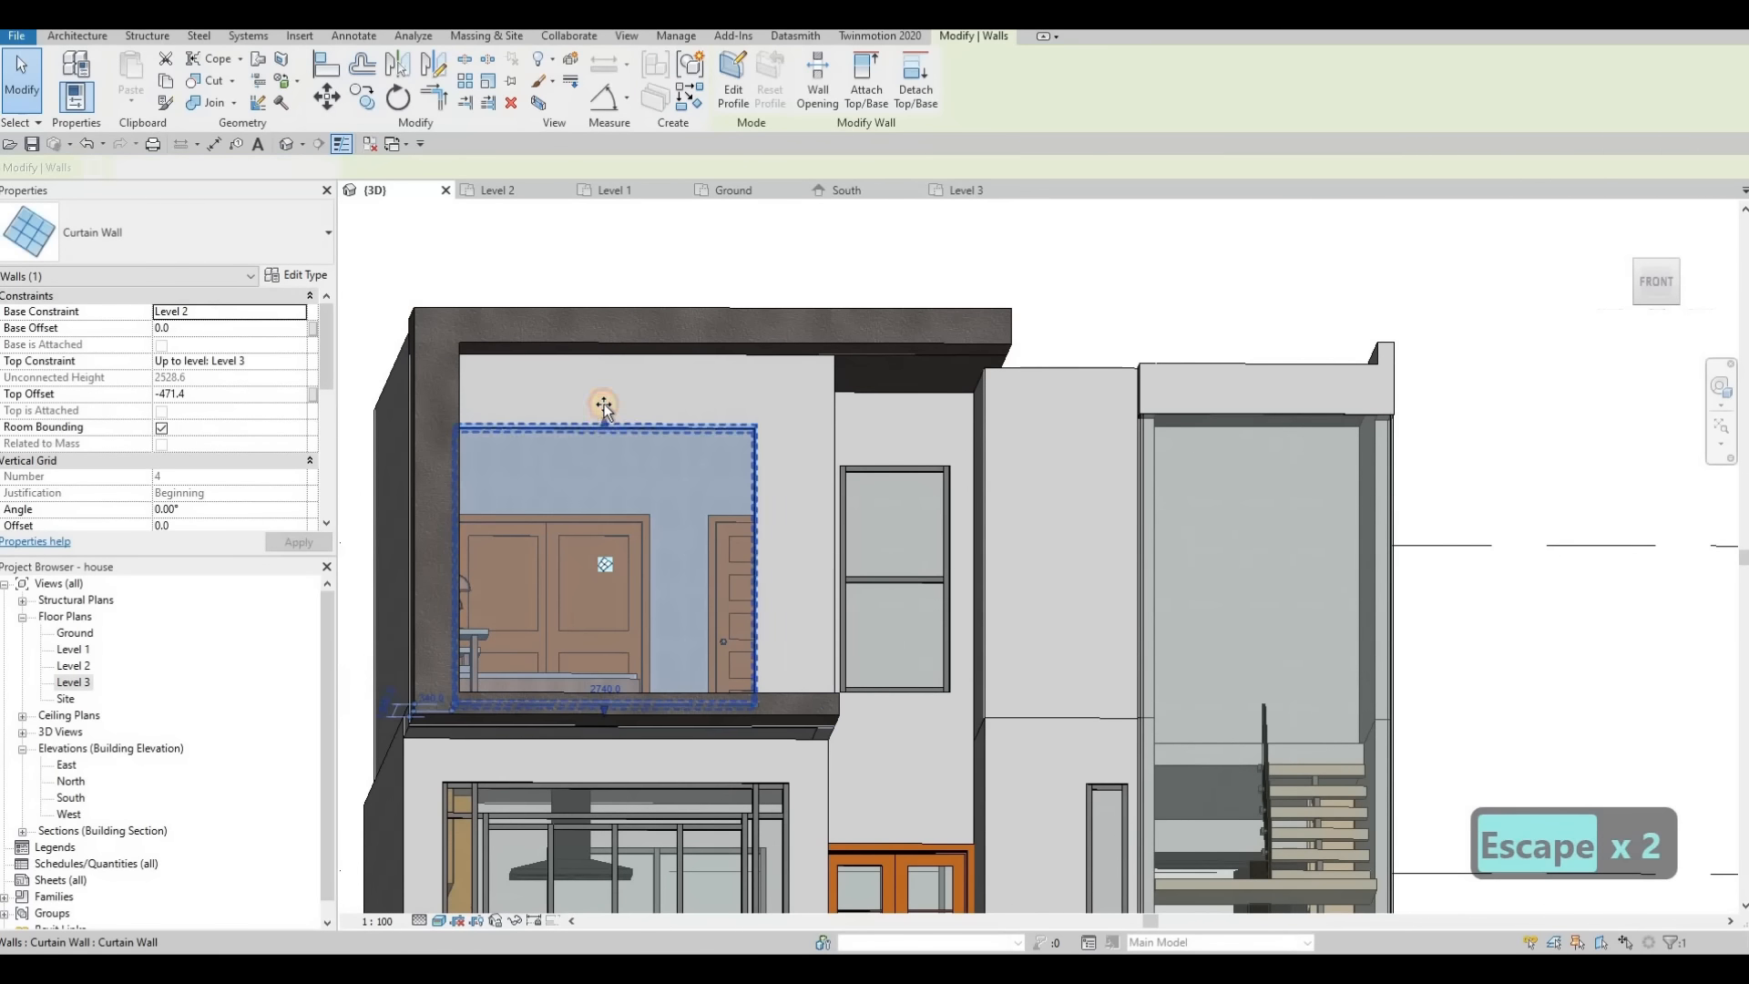
drag(604, 402, 664, 386)
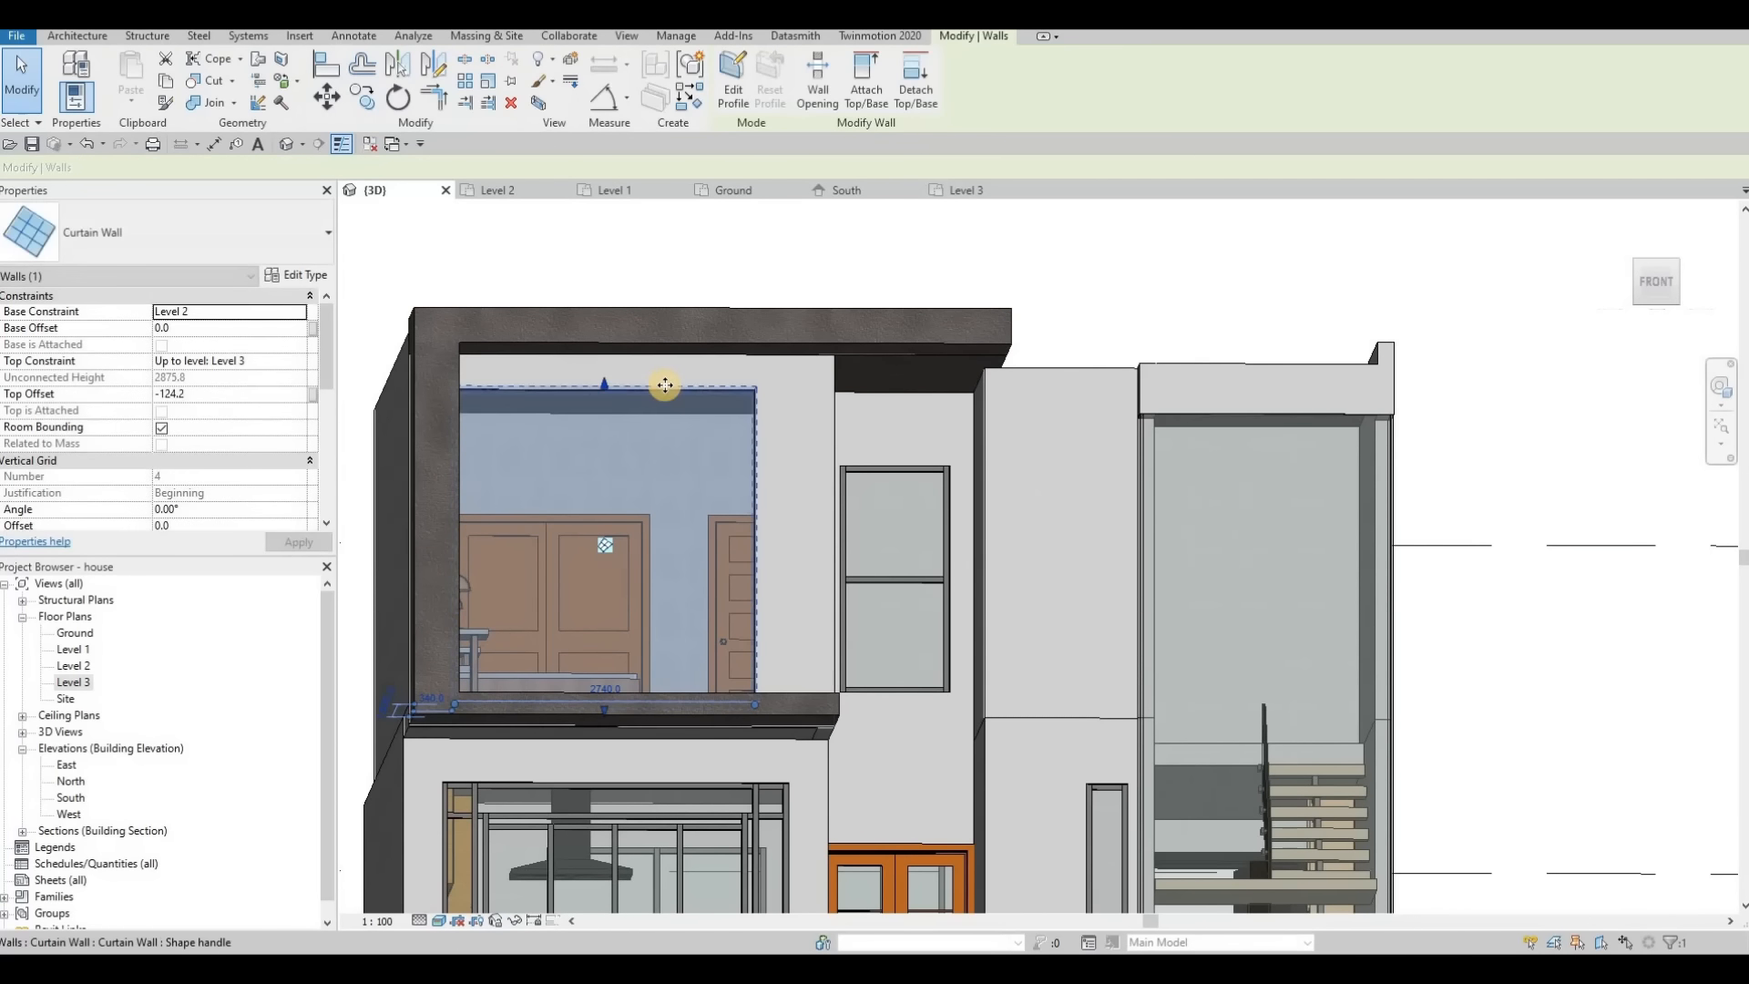
Step: Extend the underside of the frame's upper arm downward and align it with the top of the bedroom's curtain wall
shift+middle_drag(597, 412, 655, 351)
click(687, 352)
drag(696, 357, 584, 395)
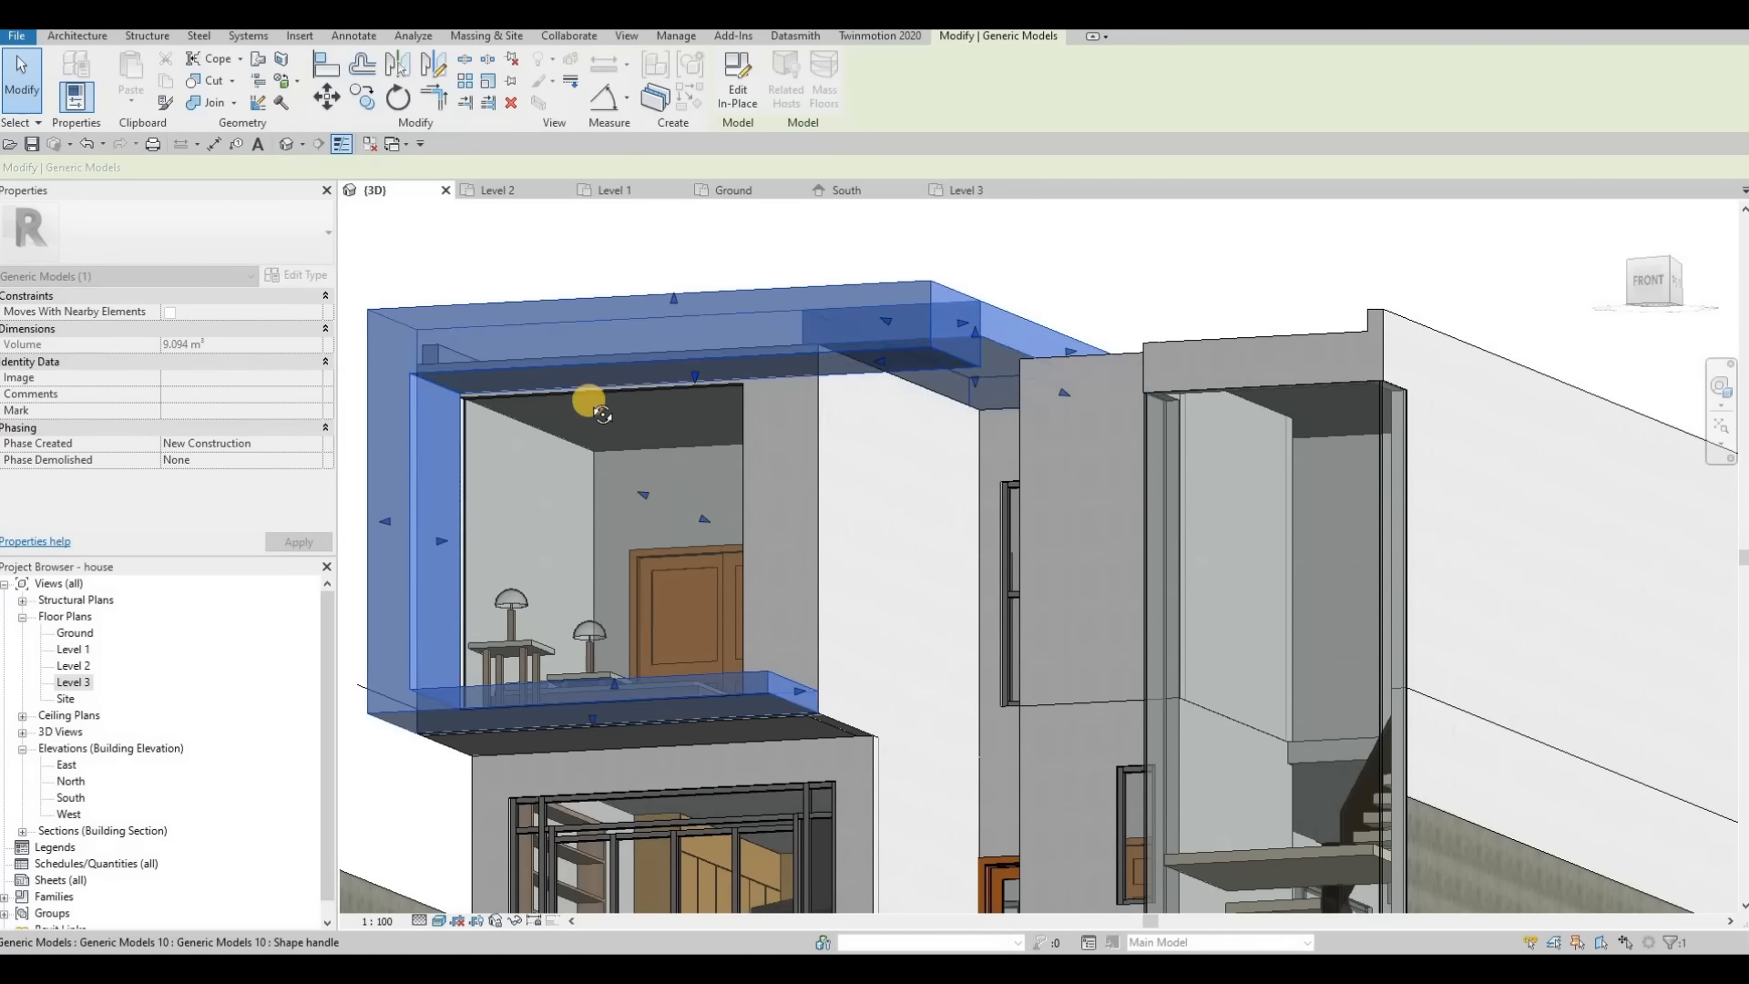
shift+middle_drag(711, 413, 731, 349)
scroll(731, 350, up, 4)
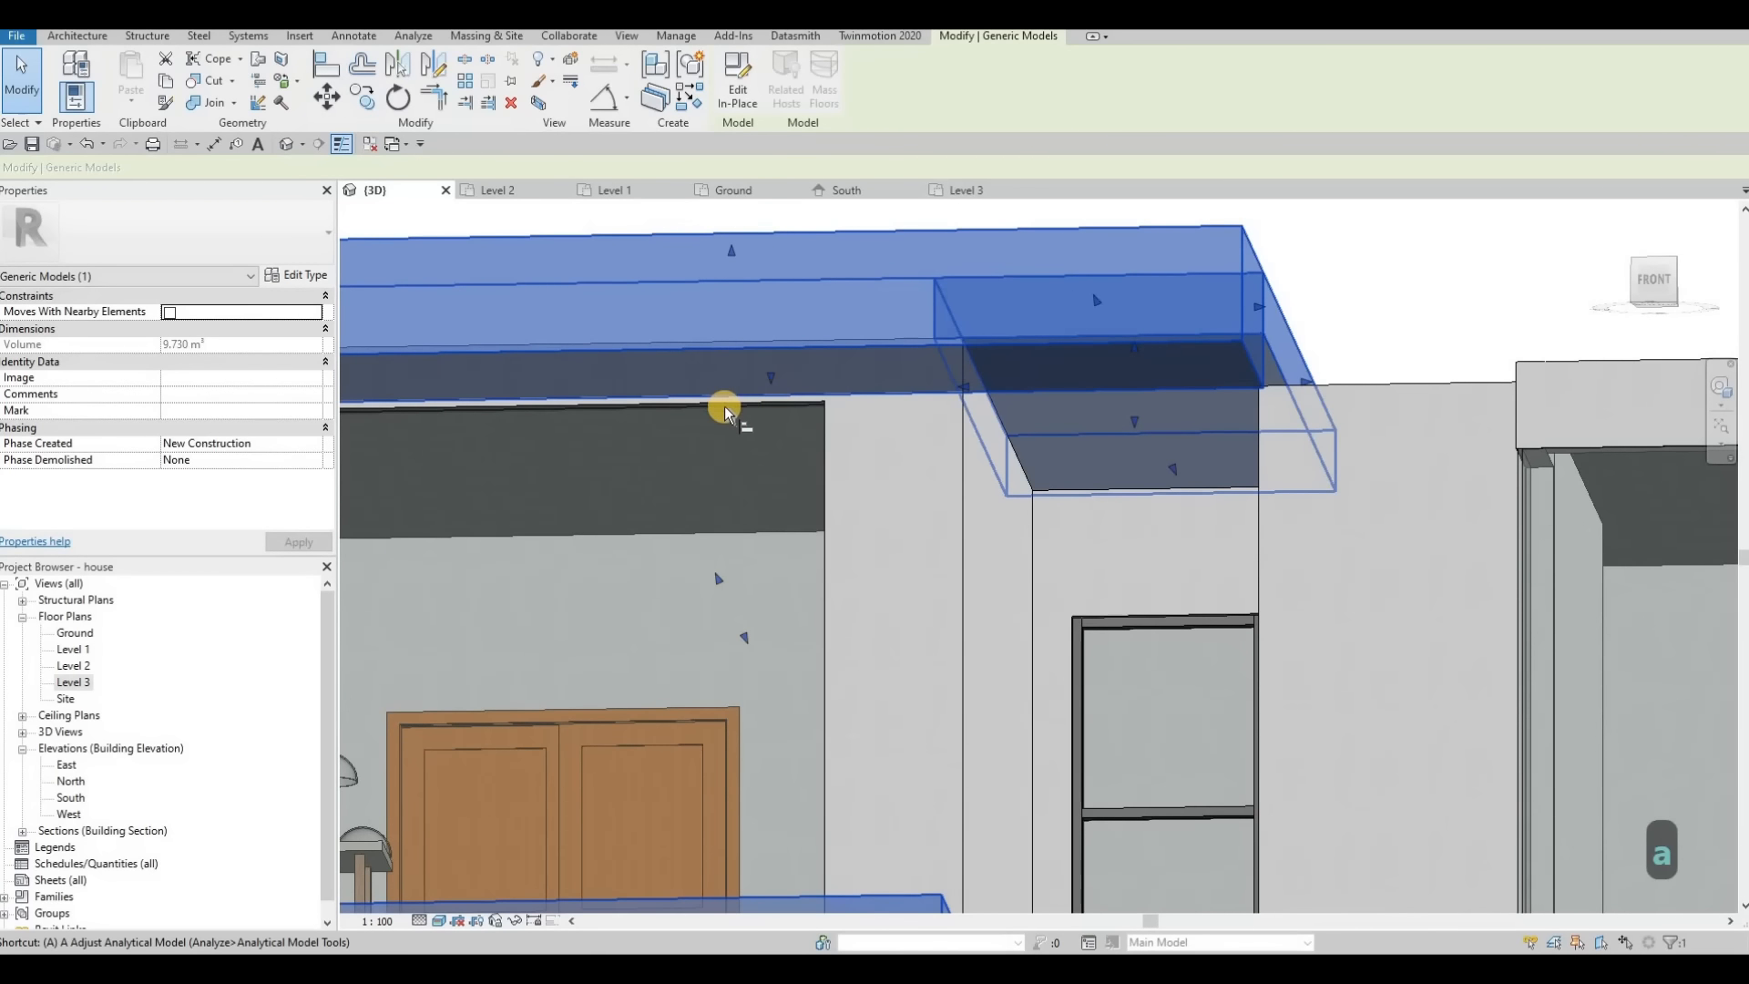
key(a)
key(l)
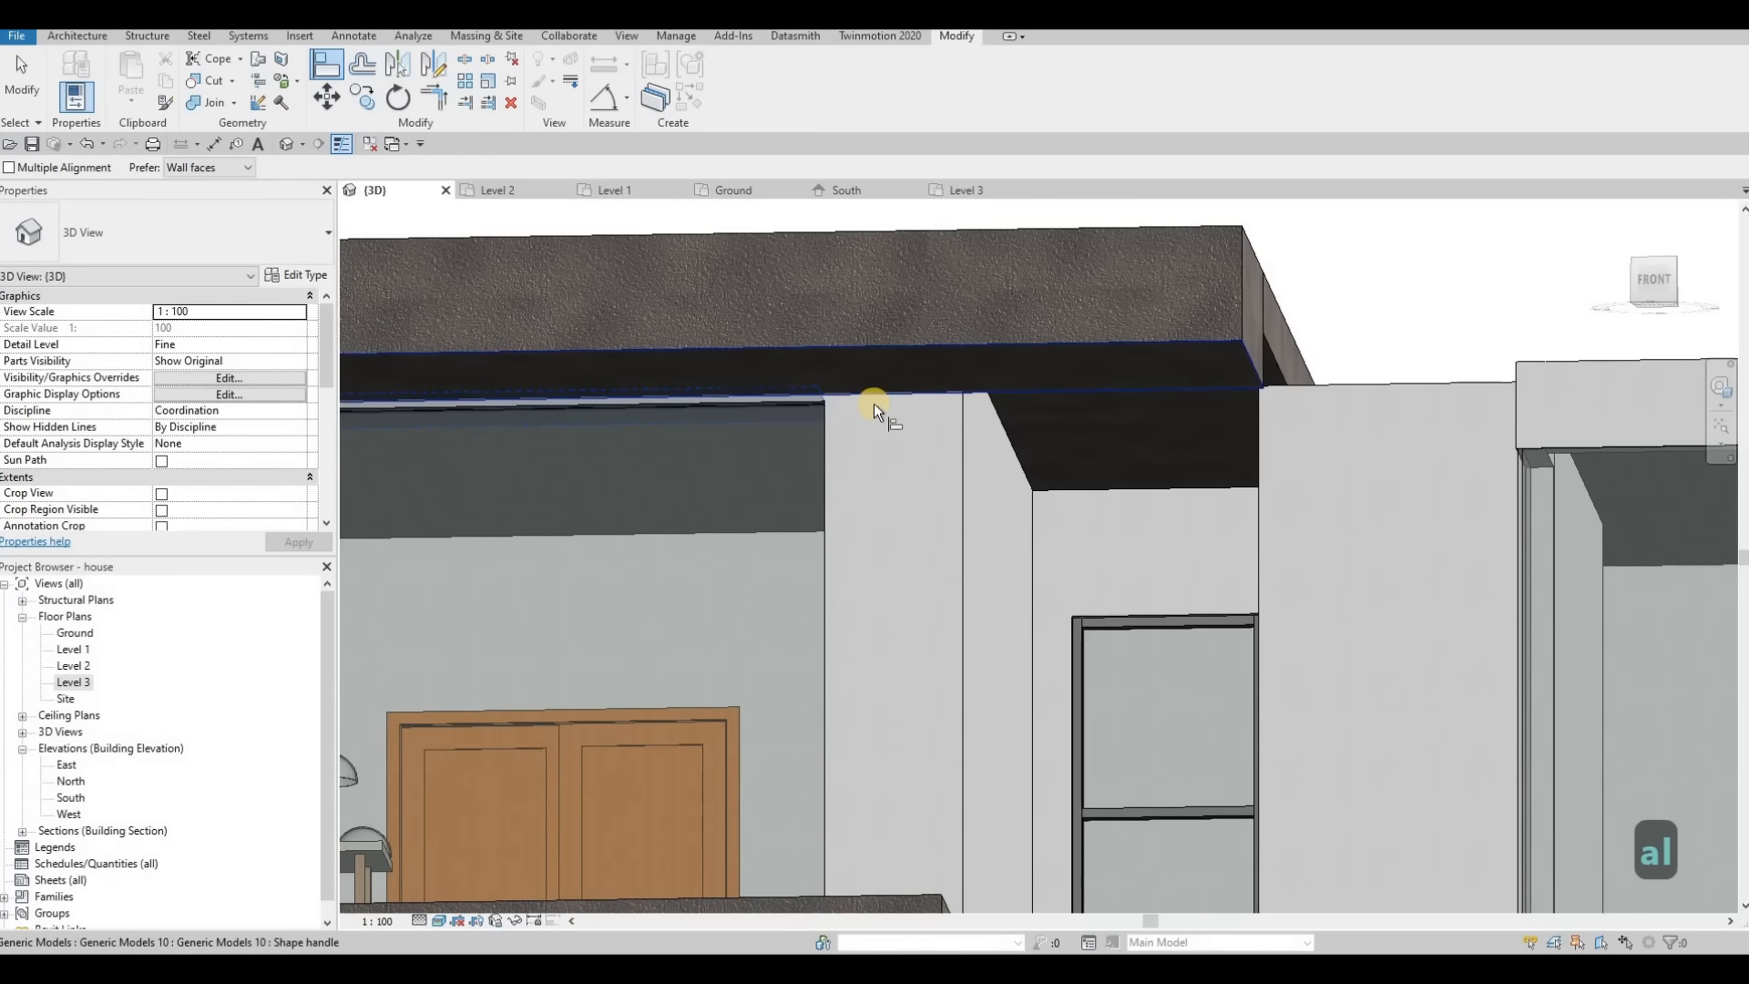
key(Escape)
key(Escape)
key(Escape)
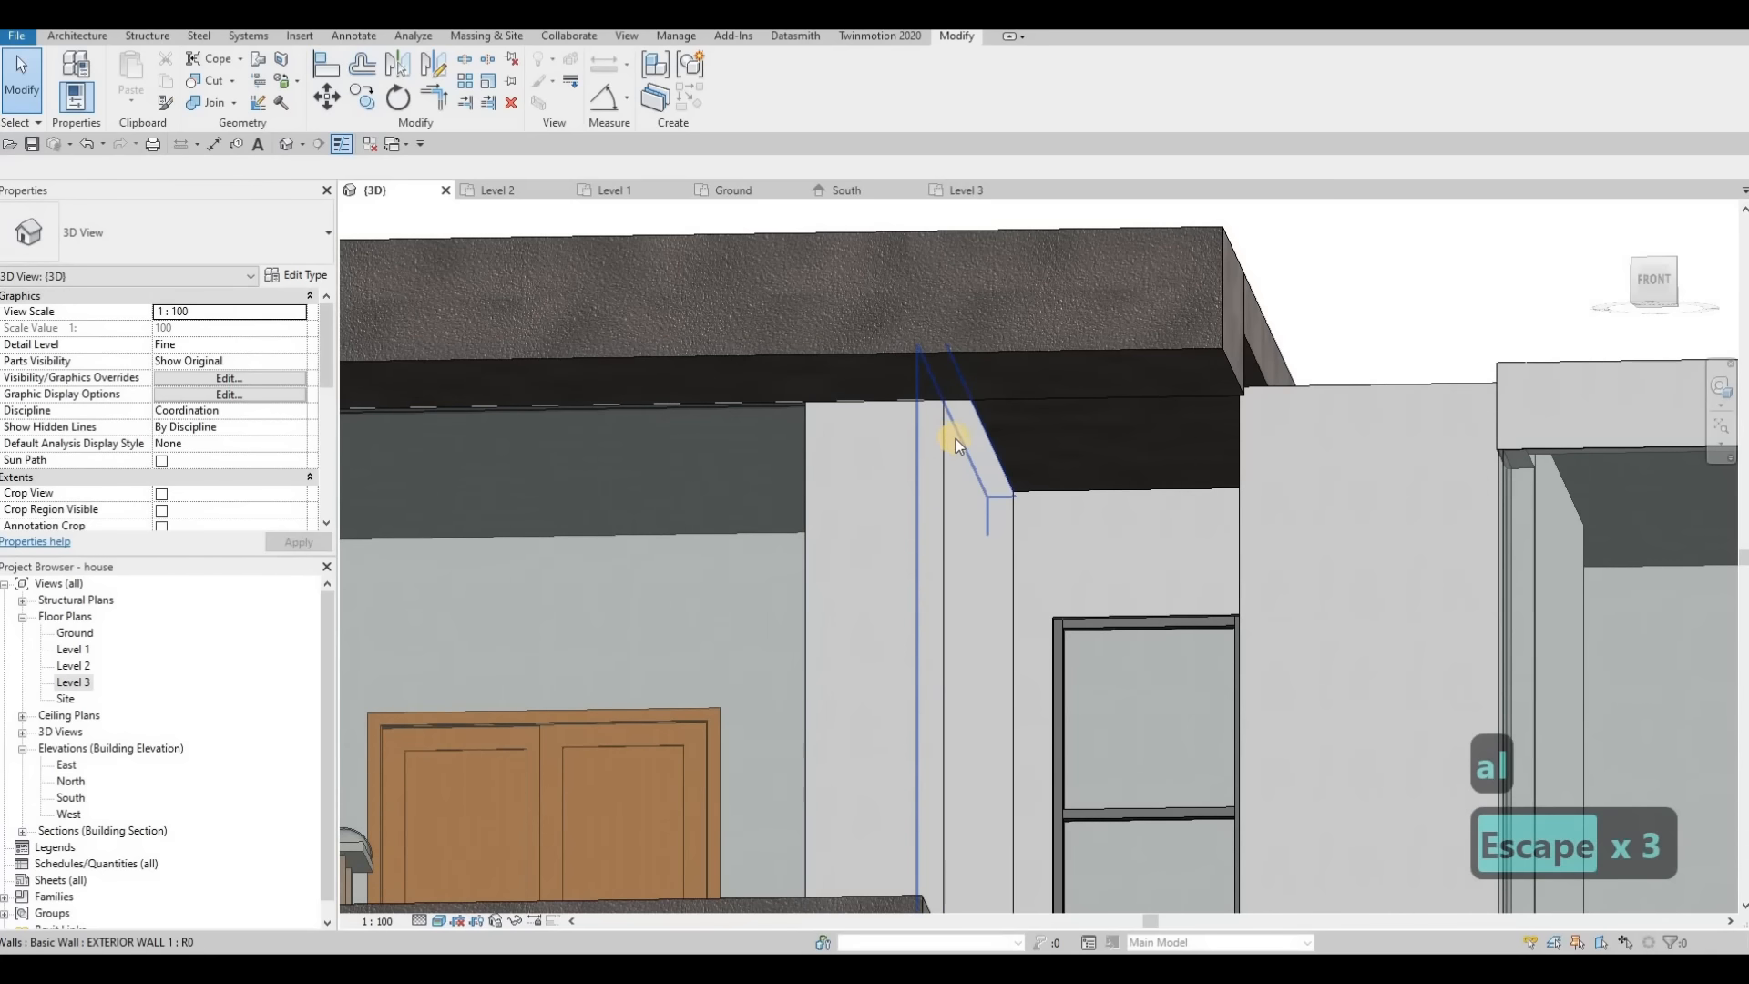
Step: Align the recess slab's underside with the underside of the frame's upper arm
key(a)
key(l)
click(1019, 382)
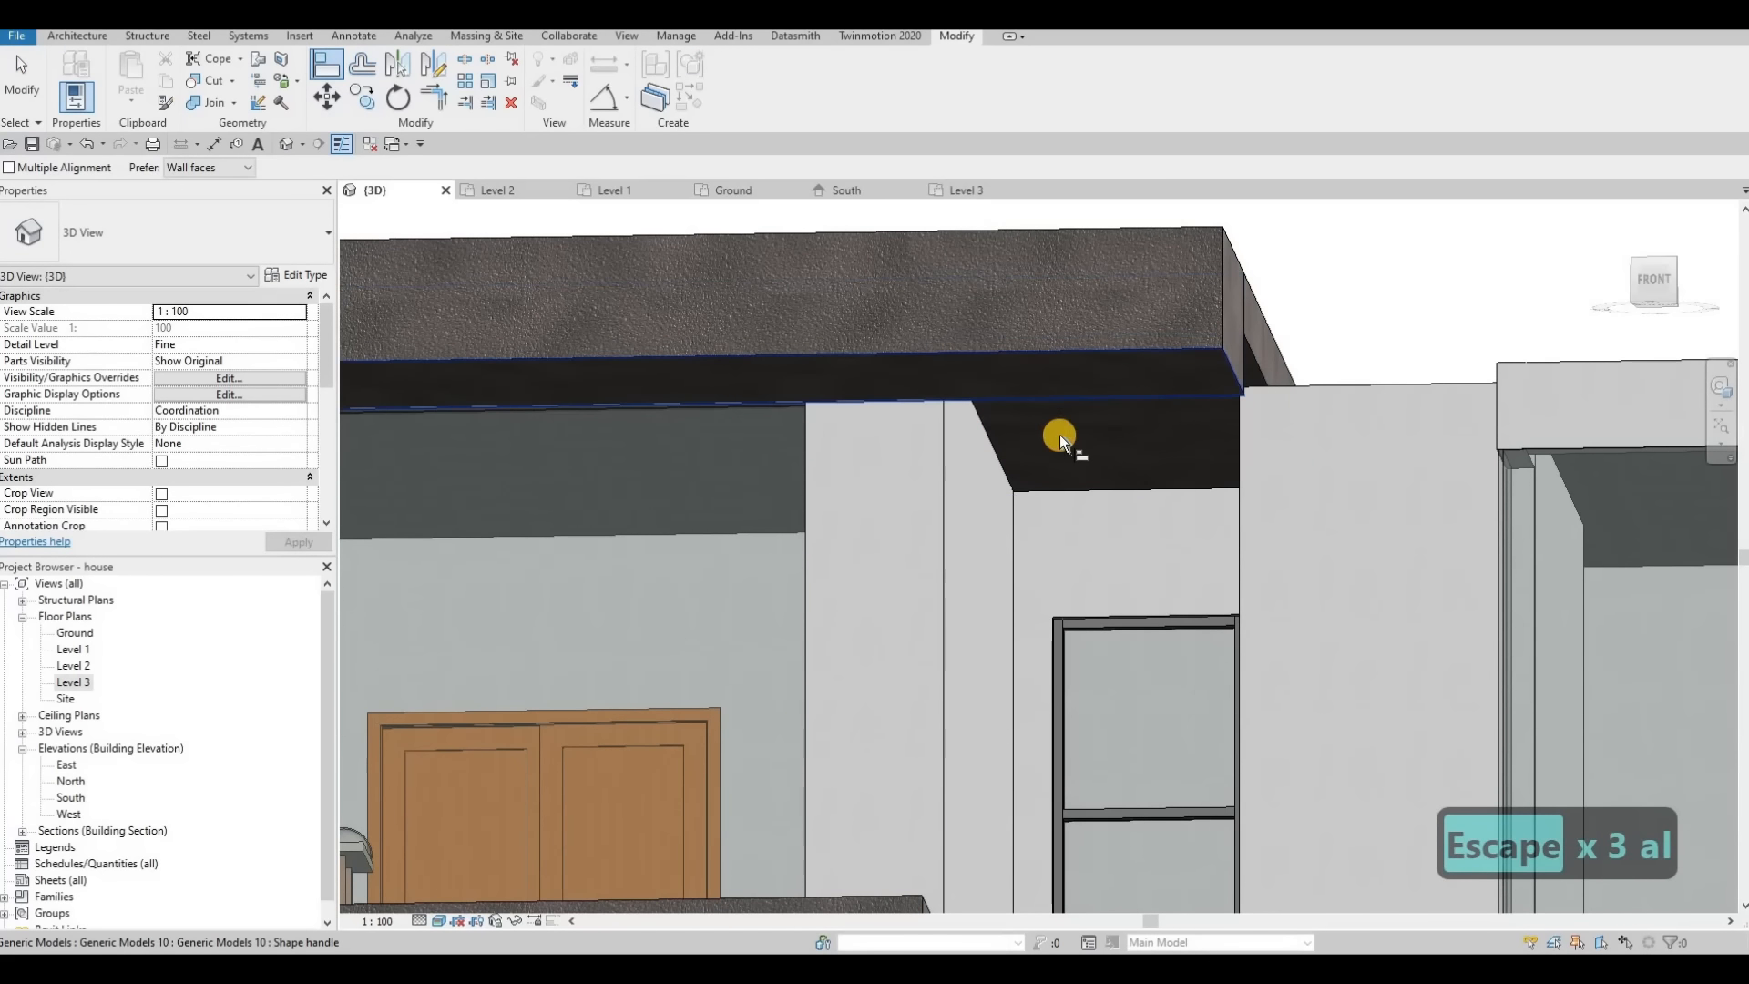
click(1009, 459)
key(Escape)
shift+middle_drag(958, 555, 1243, 492)
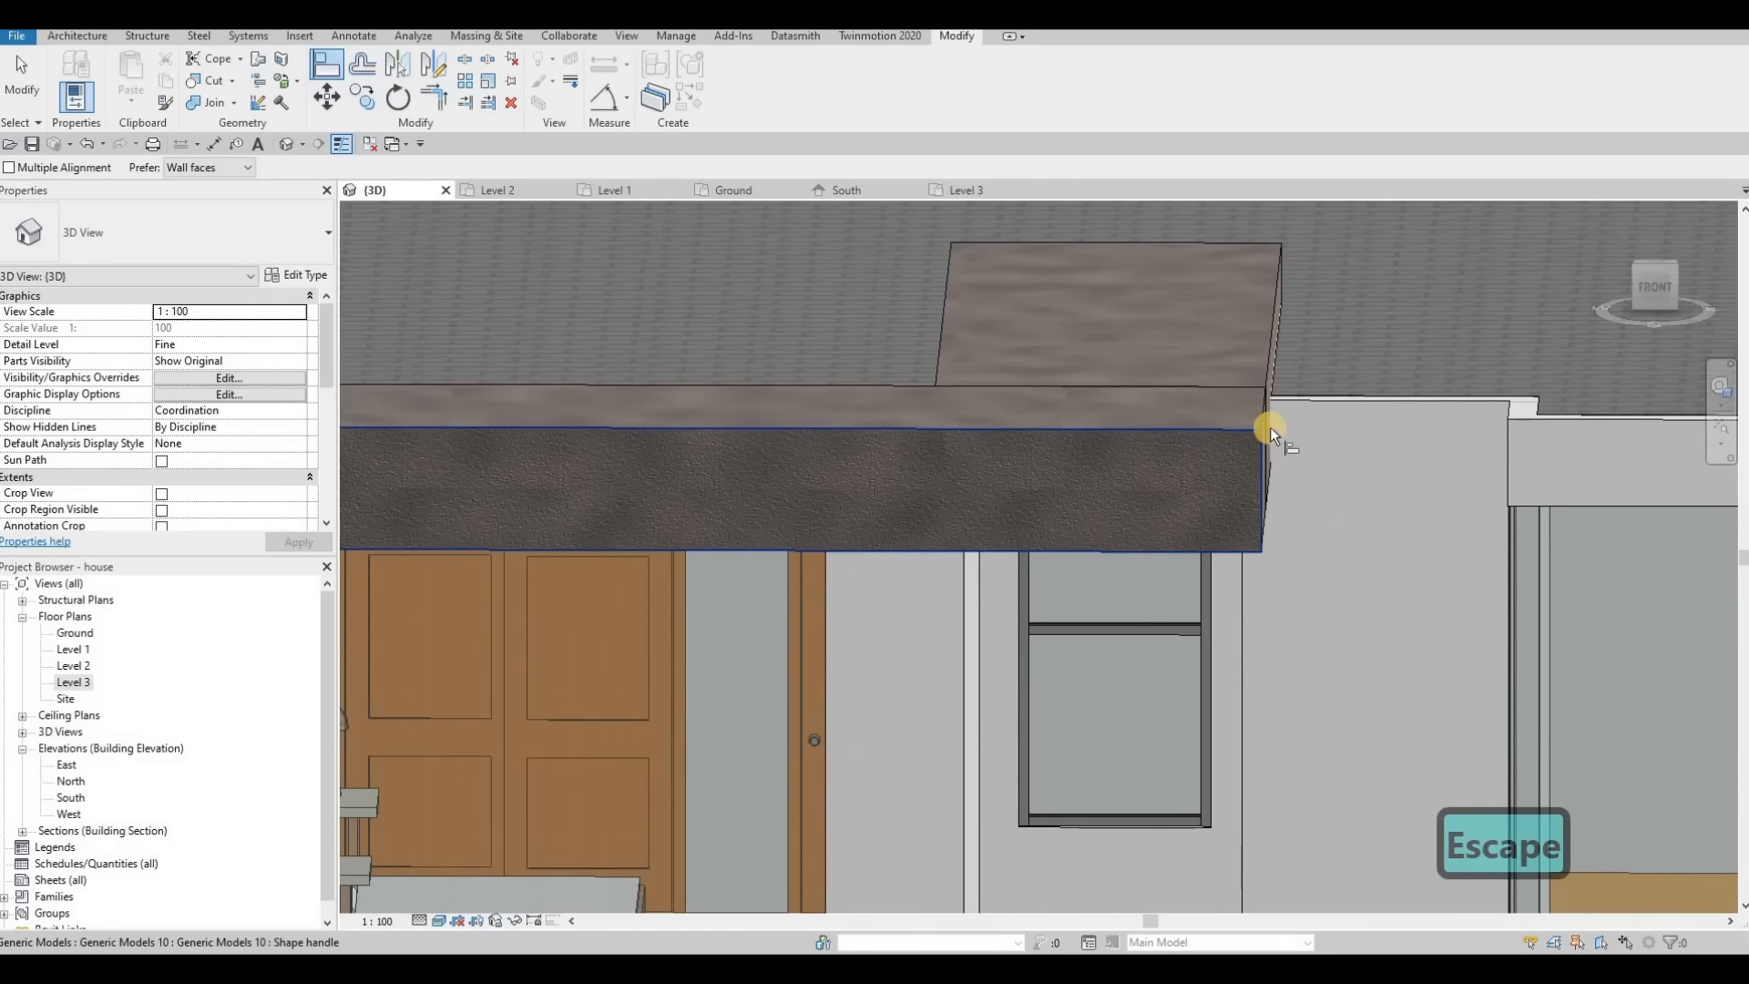
key(Escape)
key(Escape)
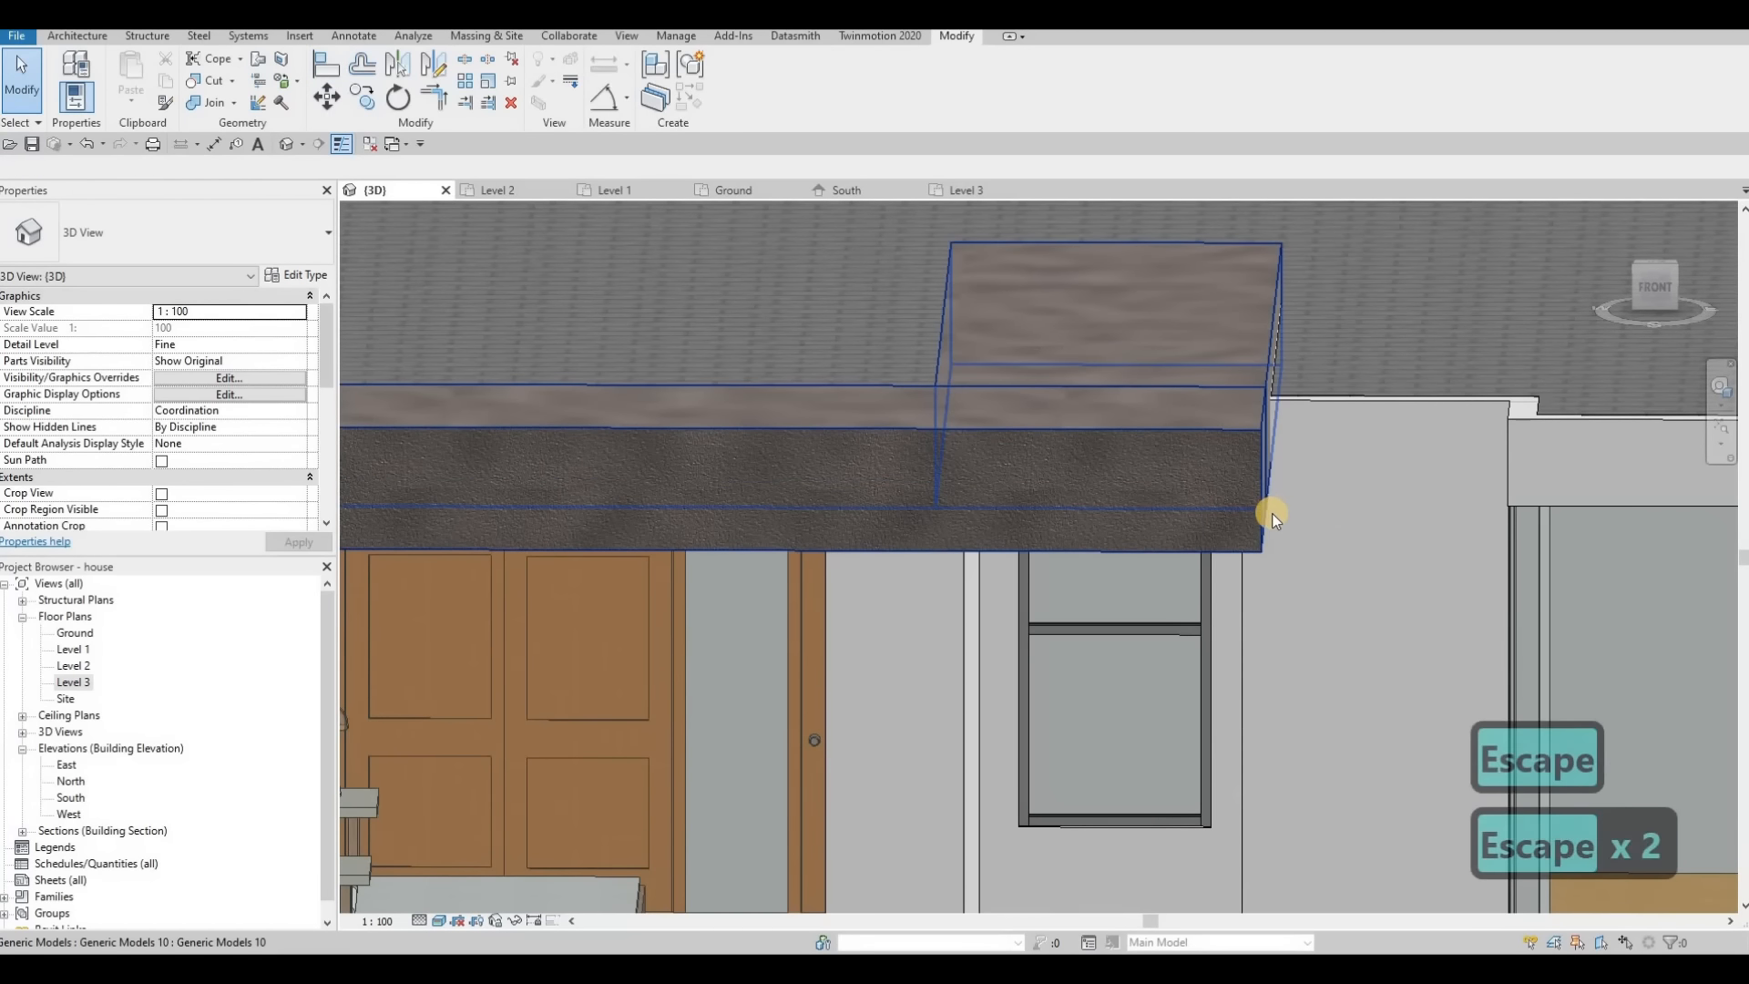
key(a)
key(l)
shift+middle_drag(1333, 530, 1272, 535)
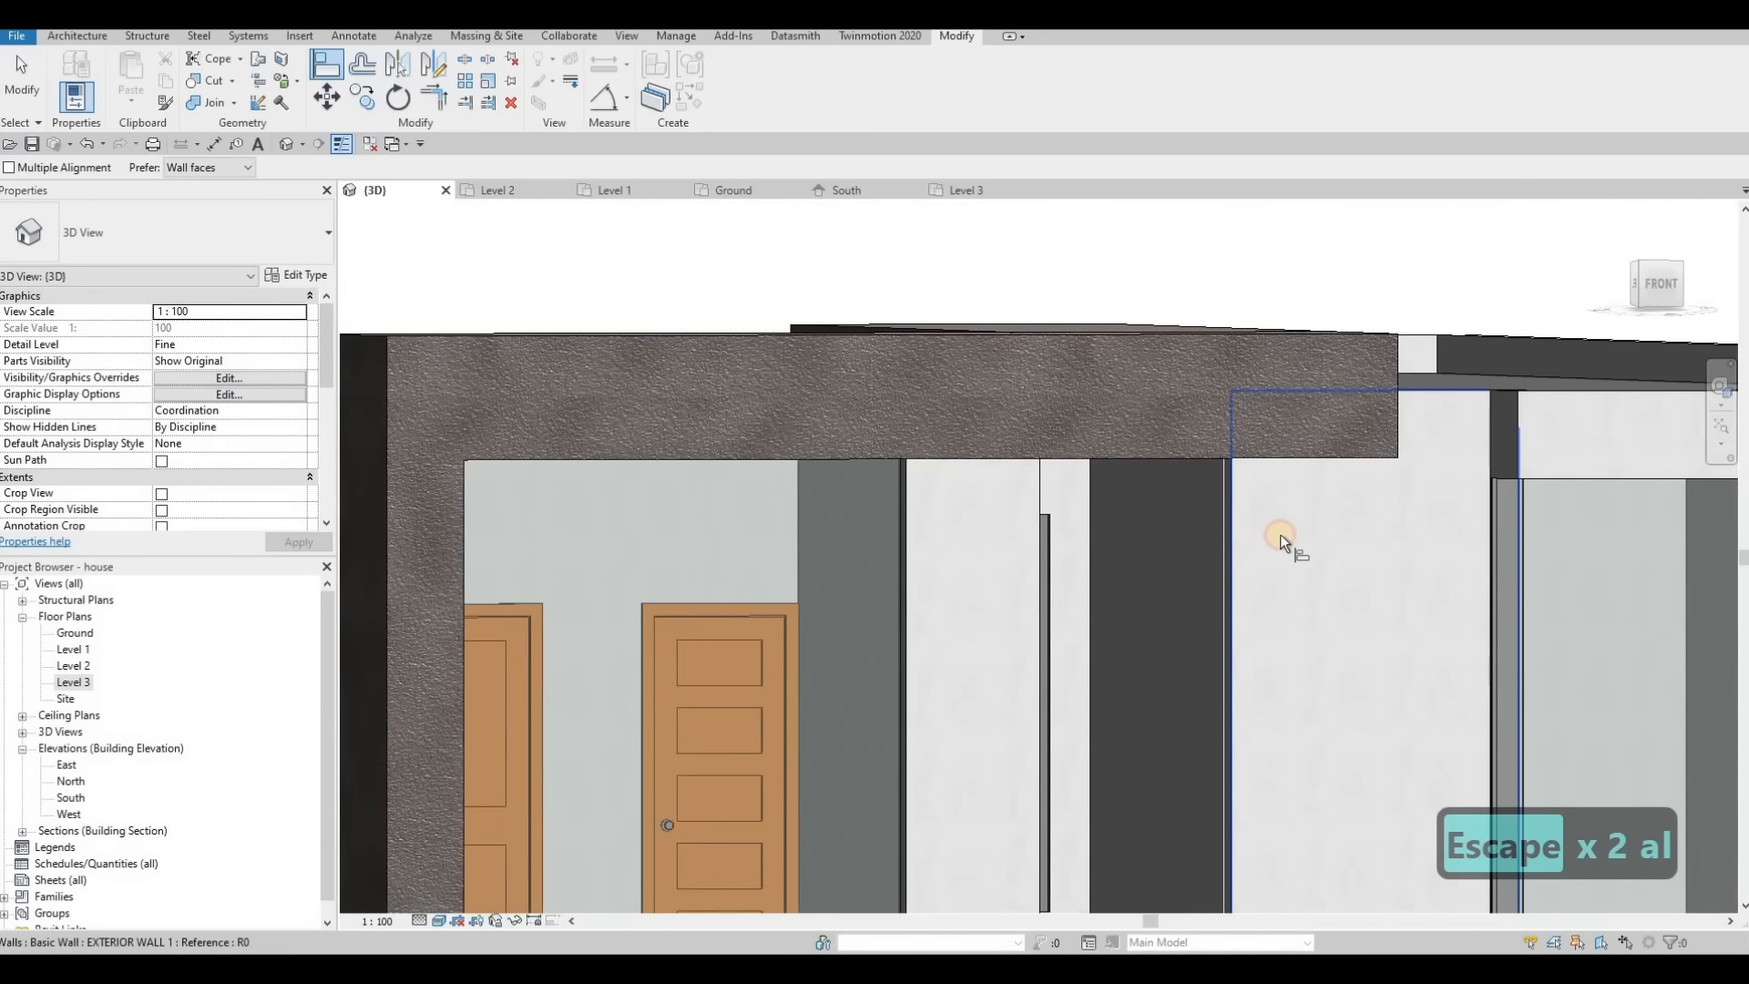
shift+middle_drag(1160, 507, 871, 610)
key(Escape)
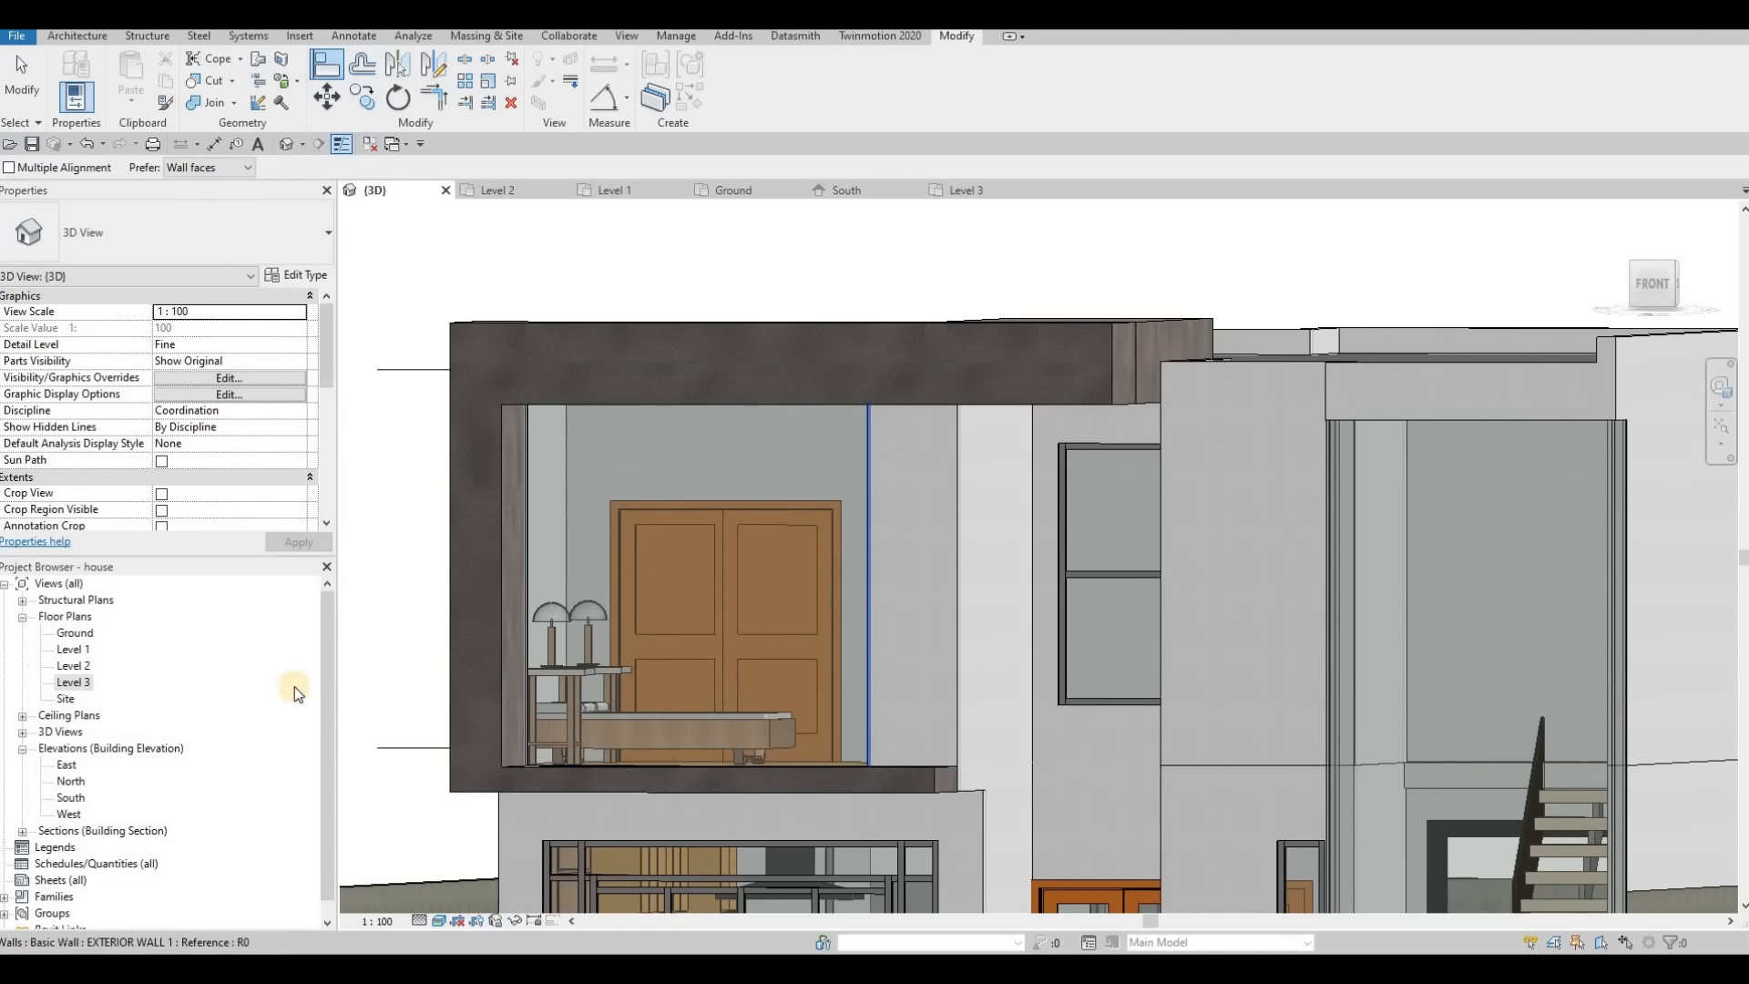
Step: Extend the bedroom's curtain wall to the recess-side wall in the Level 2 plan, for a length of 3314, and deselect it
double_click(73, 665)
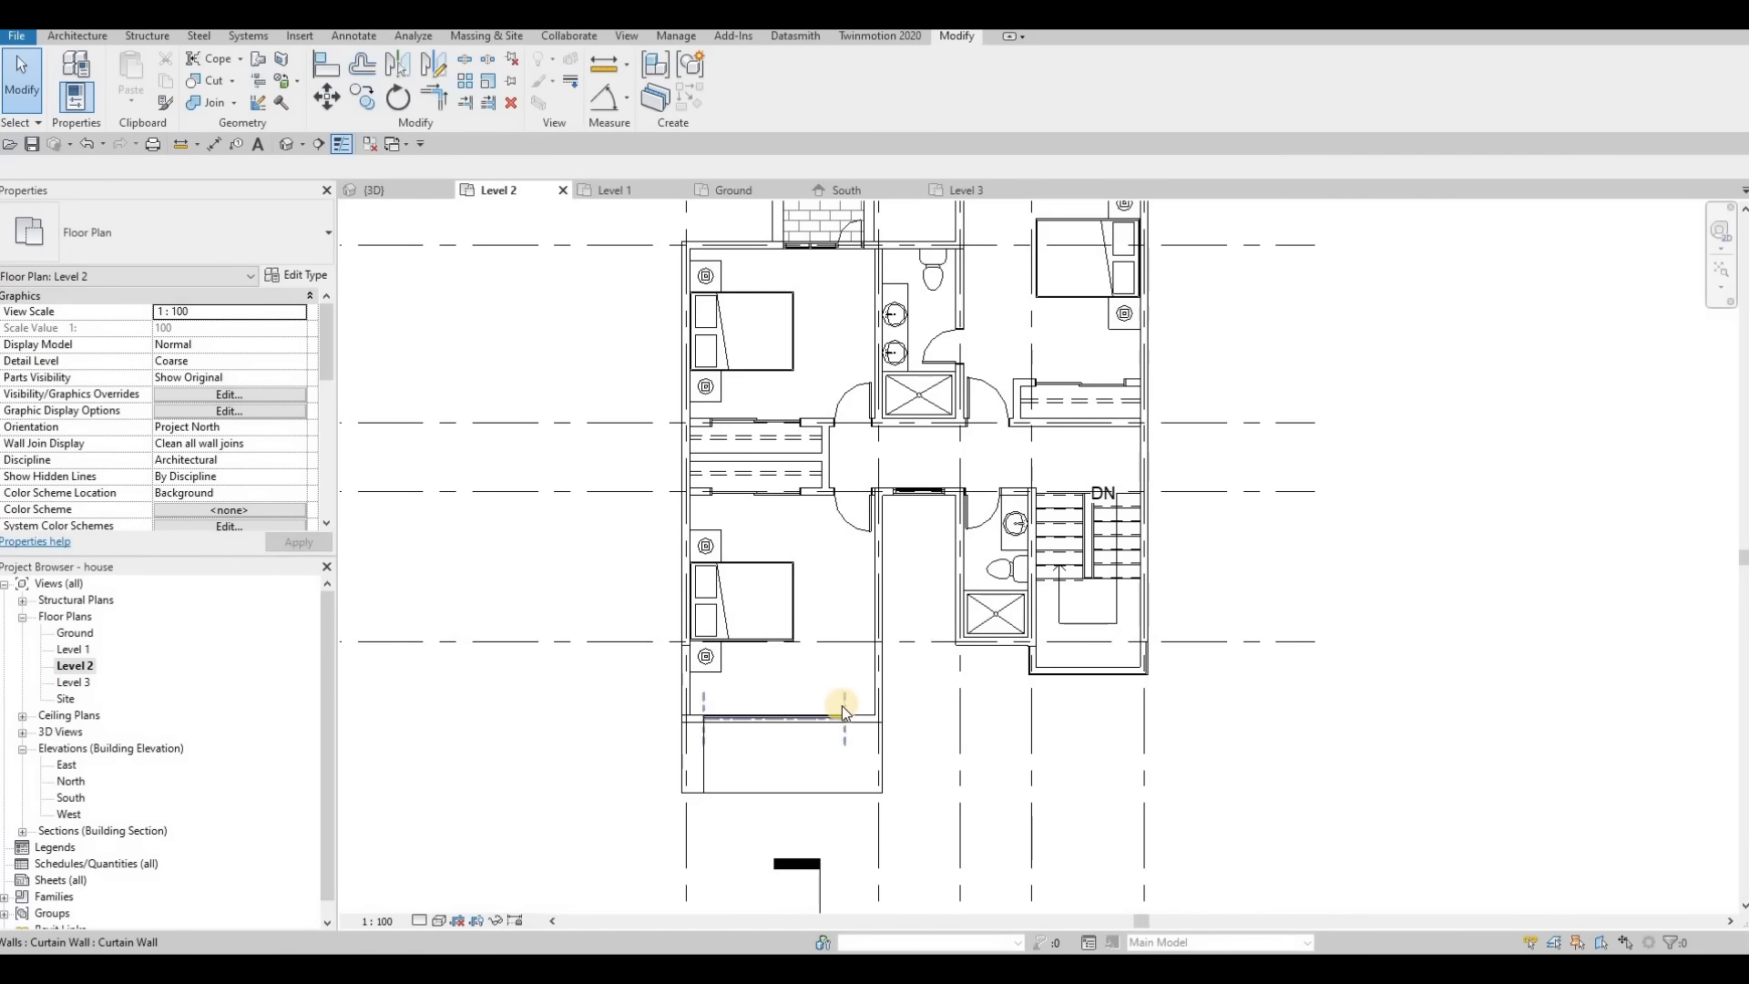
scroll(842, 709, up, 3)
drag(841, 712, 927, 738)
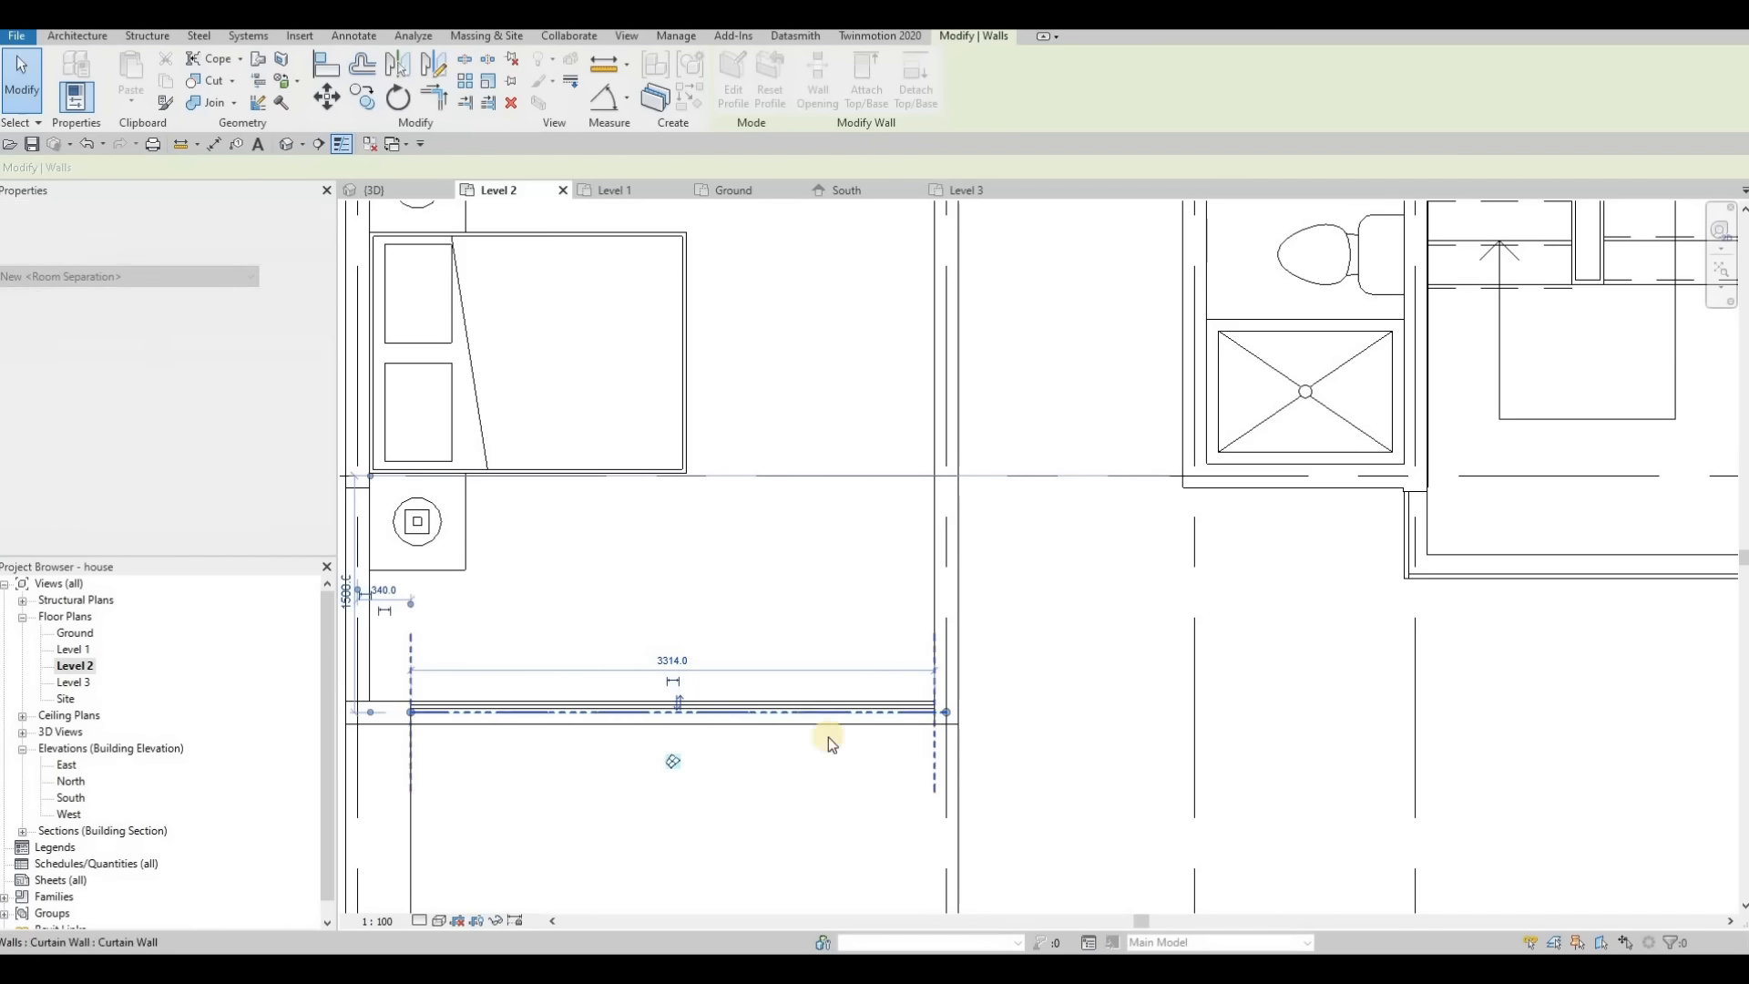
key(Escape)
key(Escape)
scroll(516, 424, down, 1)
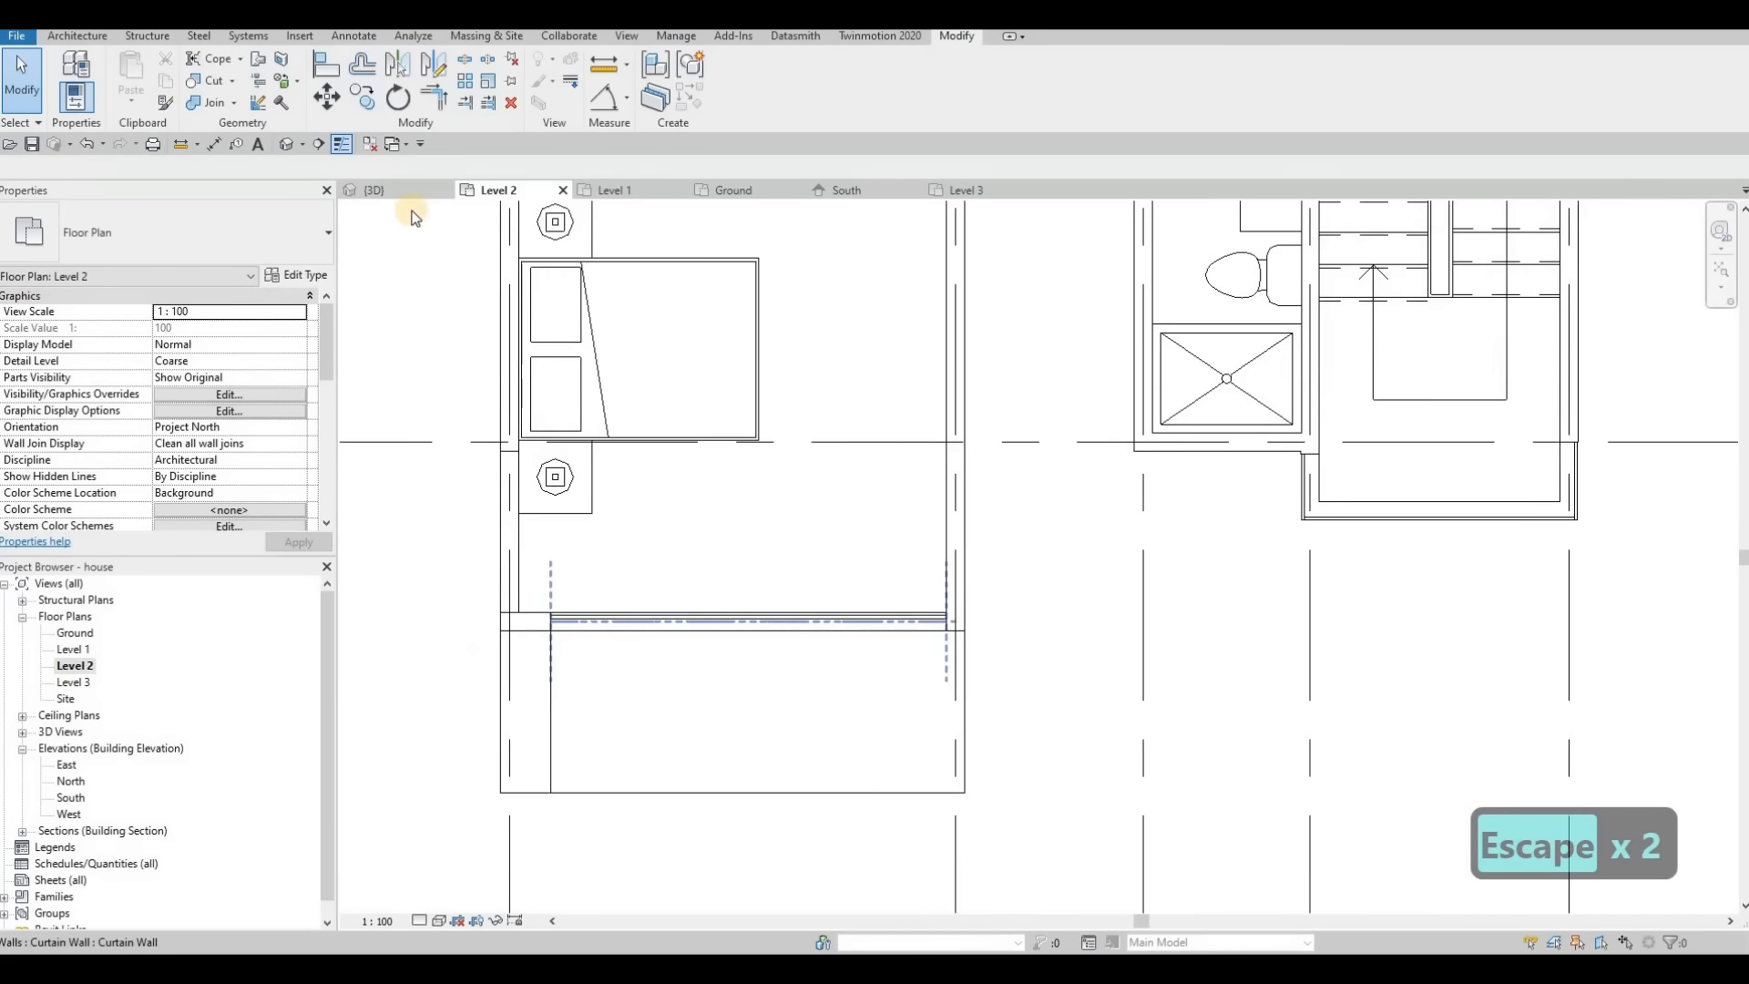
Step: Raise the top of the front bedroom wall in the 3D view to a top offset of about 391.5
click(392, 191)
shift+middle_drag(525, 484, 770, 432)
scroll(771, 432, up, 2)
click(914, 405)
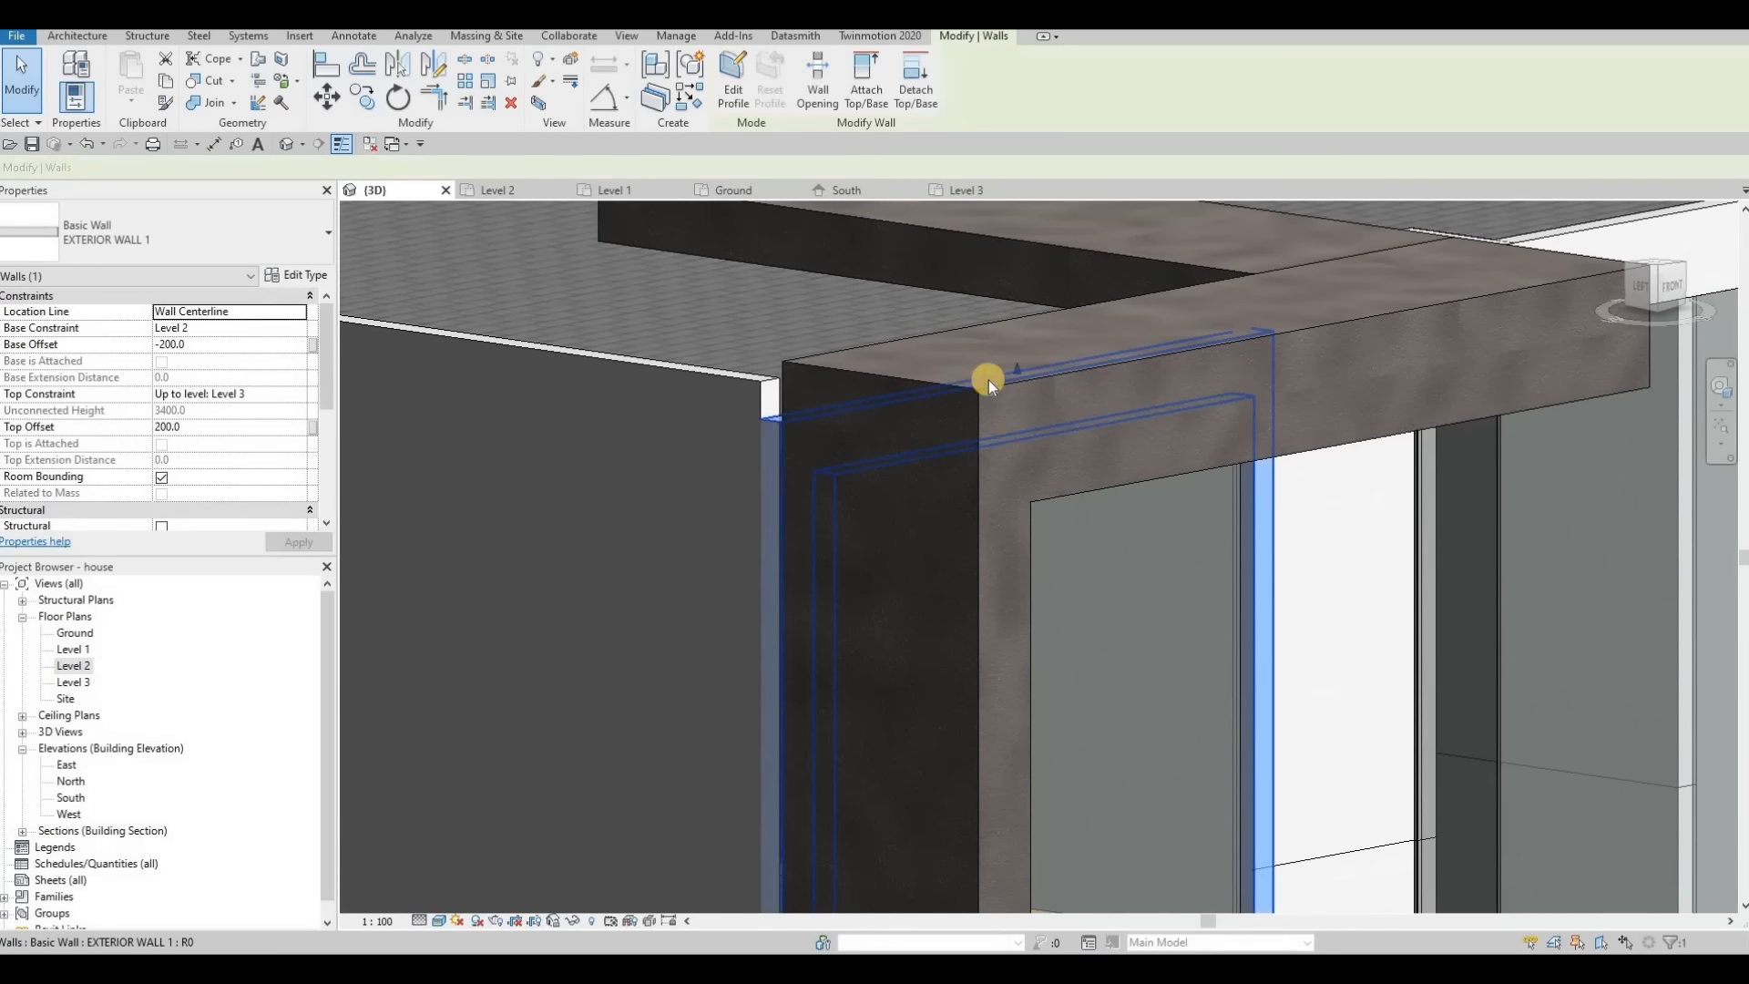
drag(1024, 336, 753, 379)
scroll(762, 386, up, 2)
scroll(761, 386, up, 1)
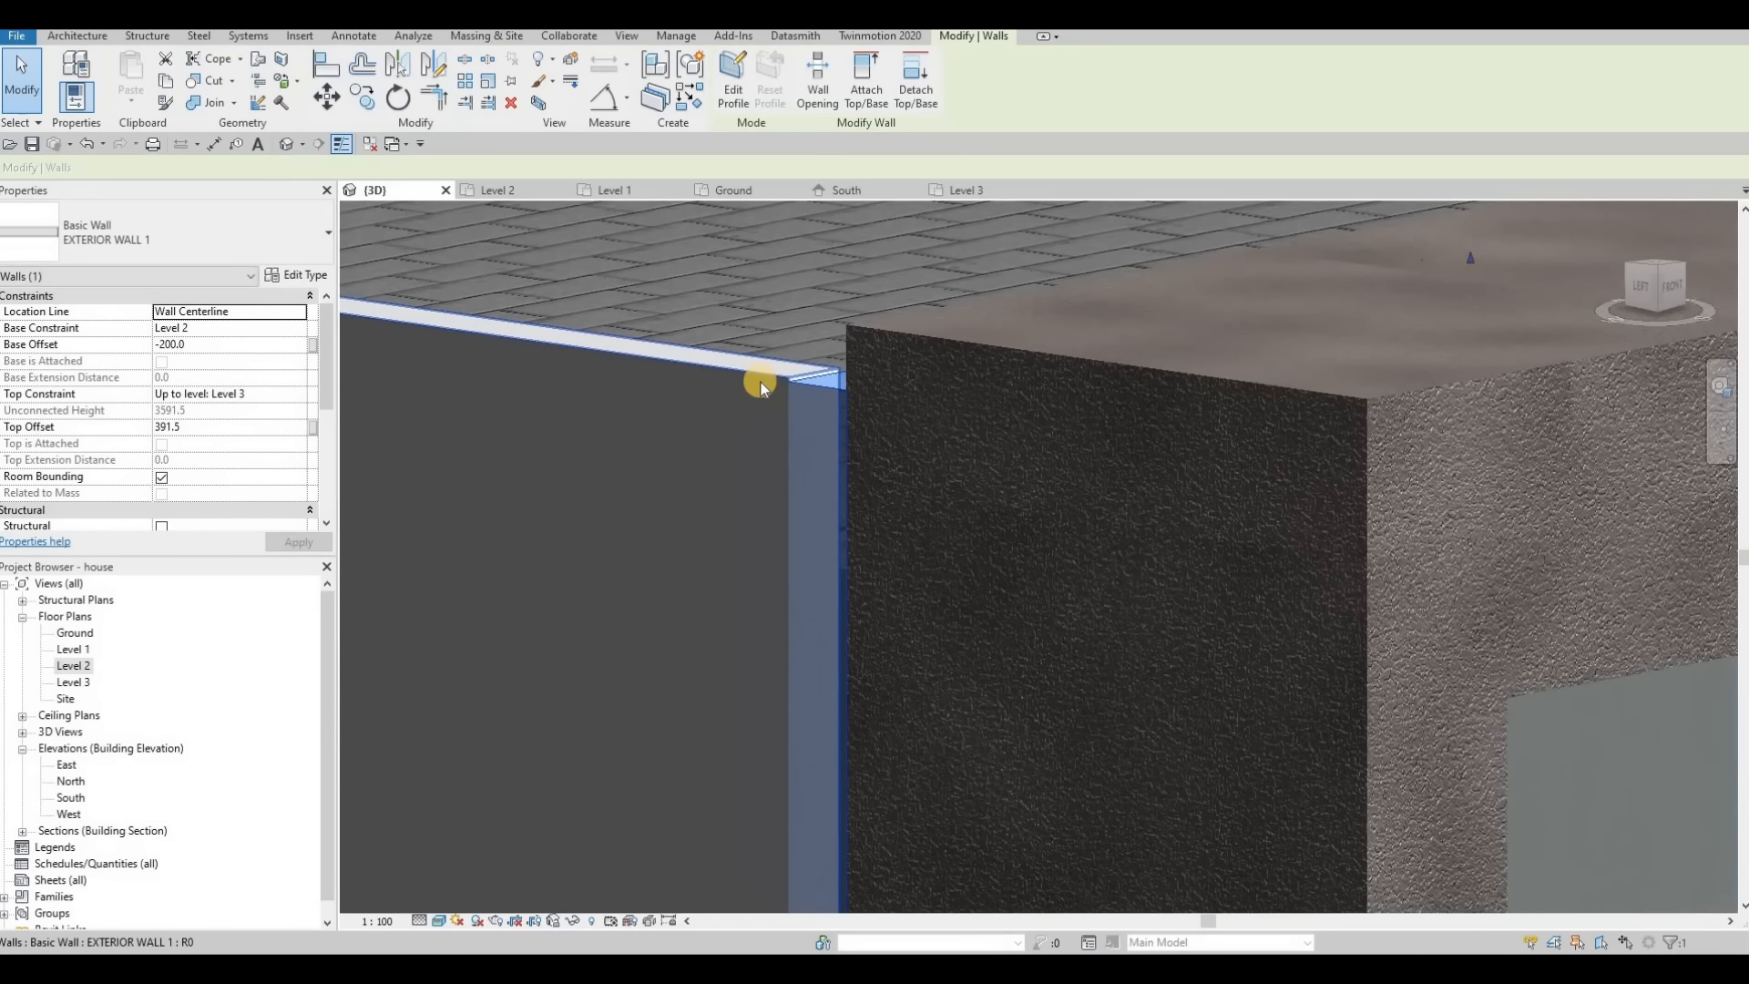
Step: Try to align the front bedroom wall's top with the top of the adjoining side wall at the roof edge
key(a)
key(l)
click(767, 364)
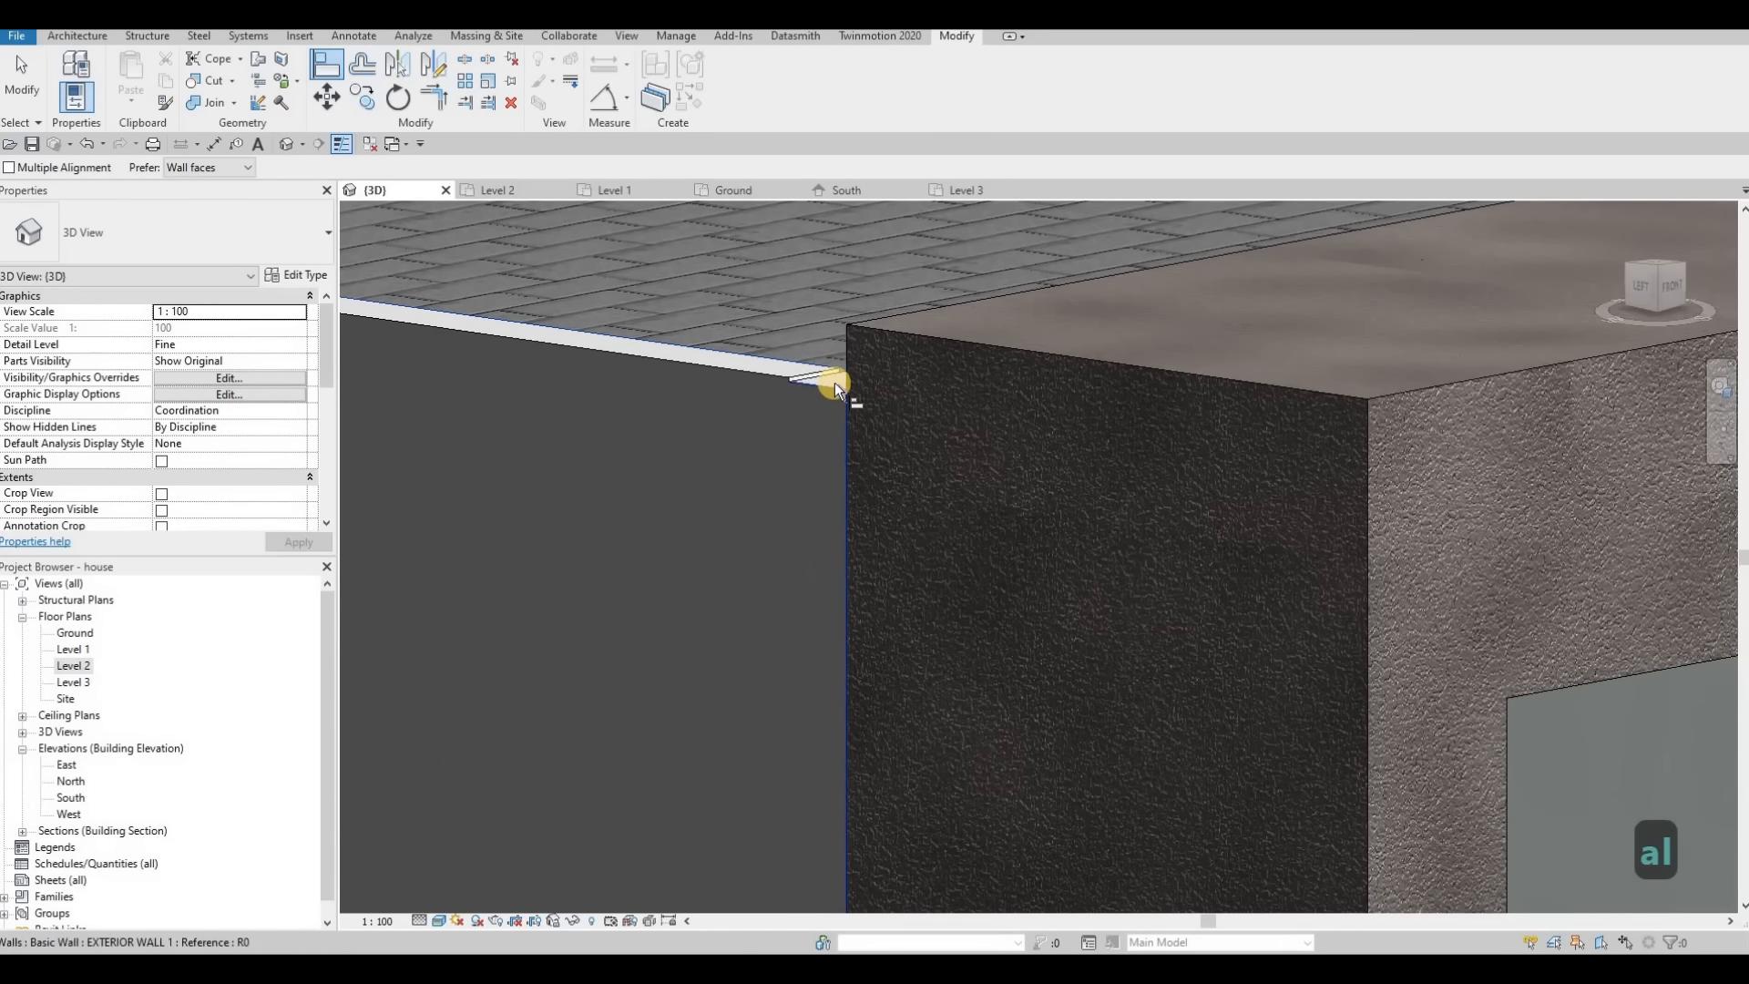
key(Tab)
key(Tab)
key(Tab)
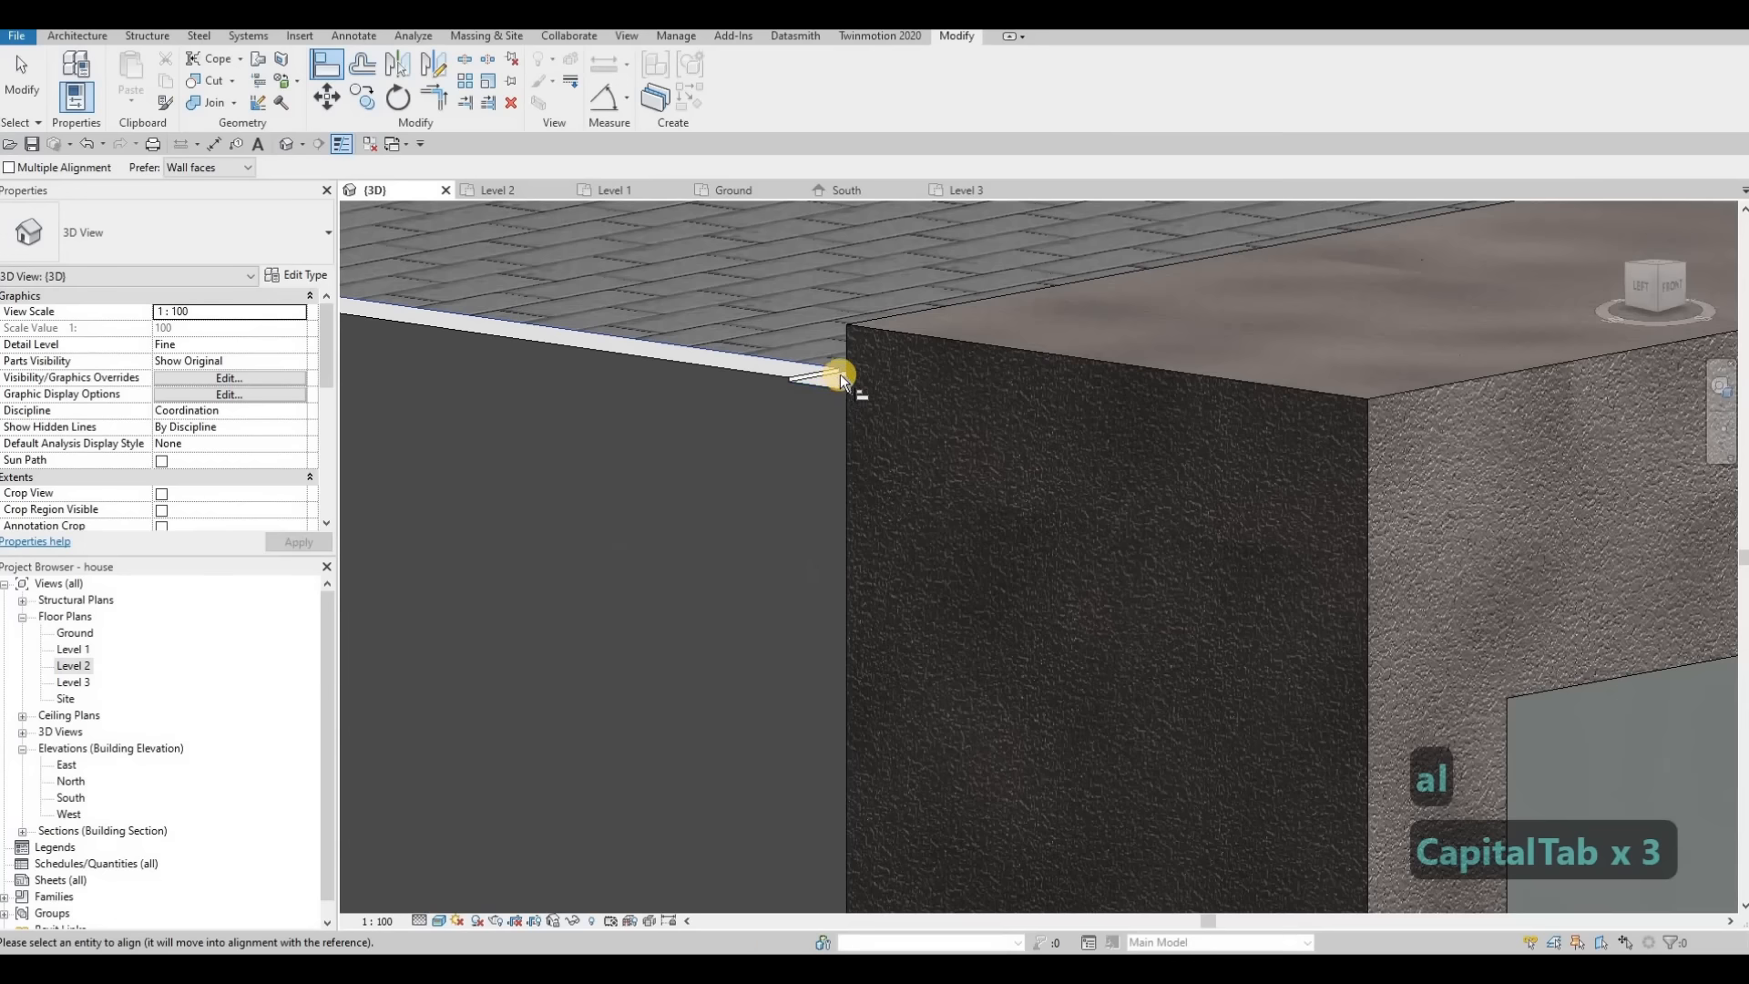
scroll(840, 373, up, 3)
key(Tab)
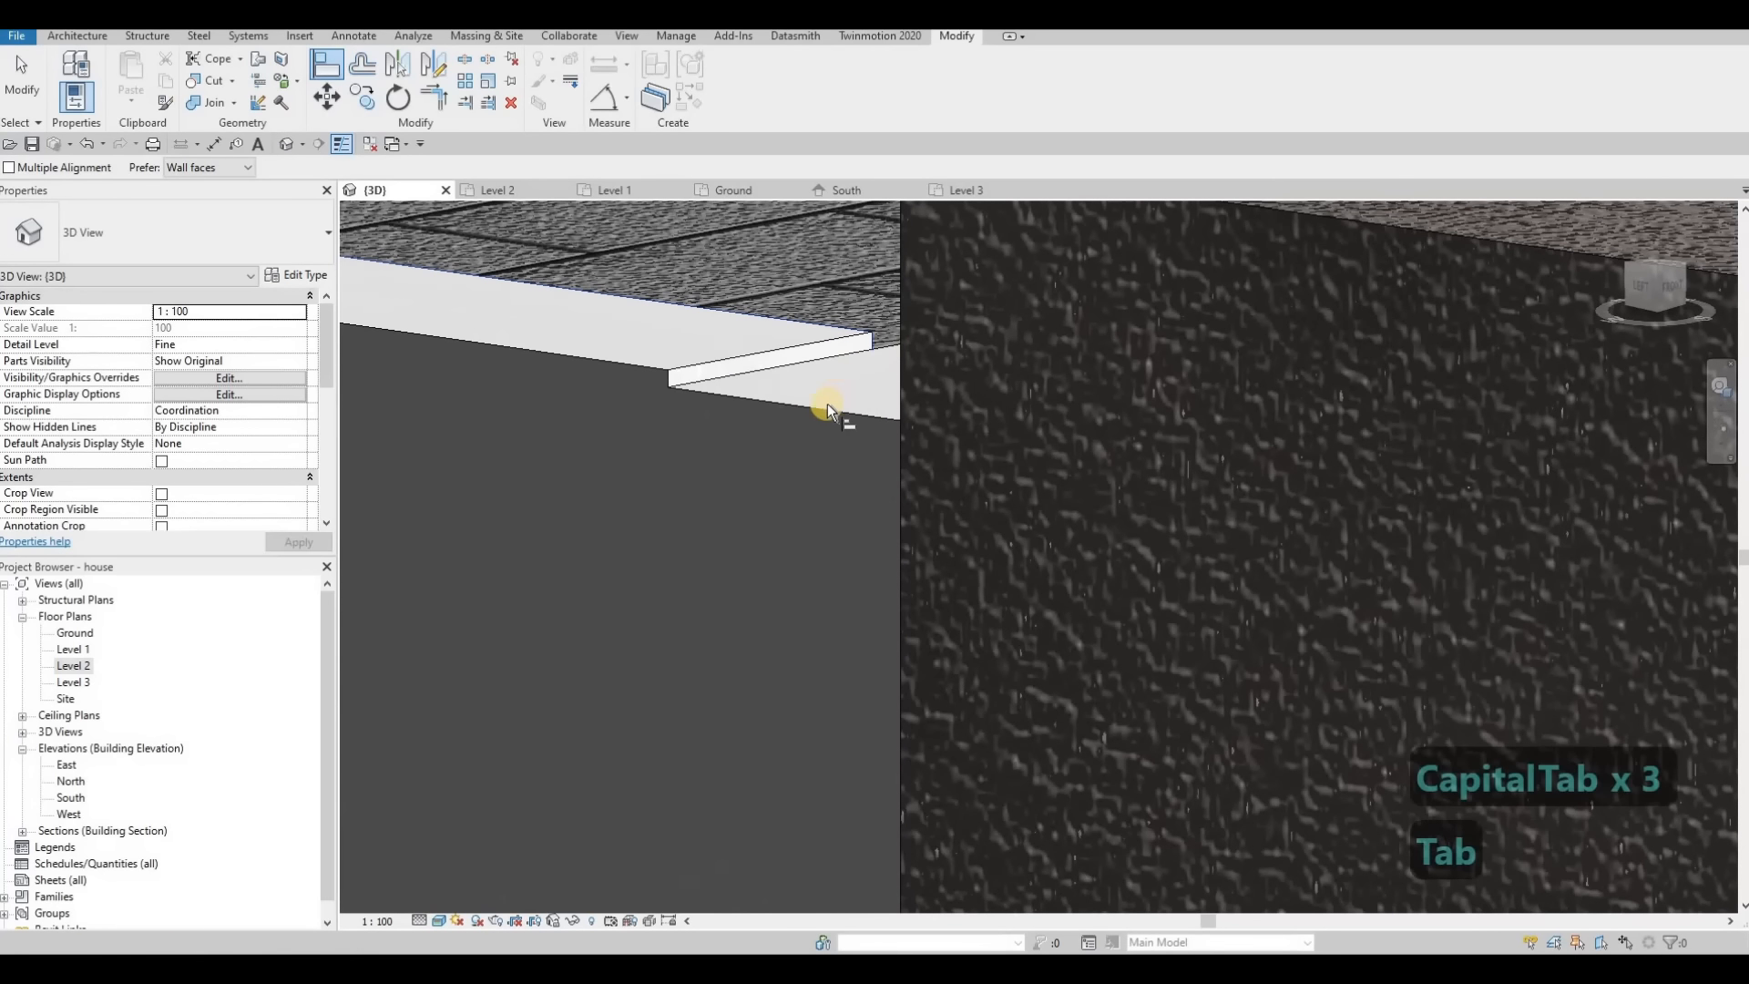
key(Tab)
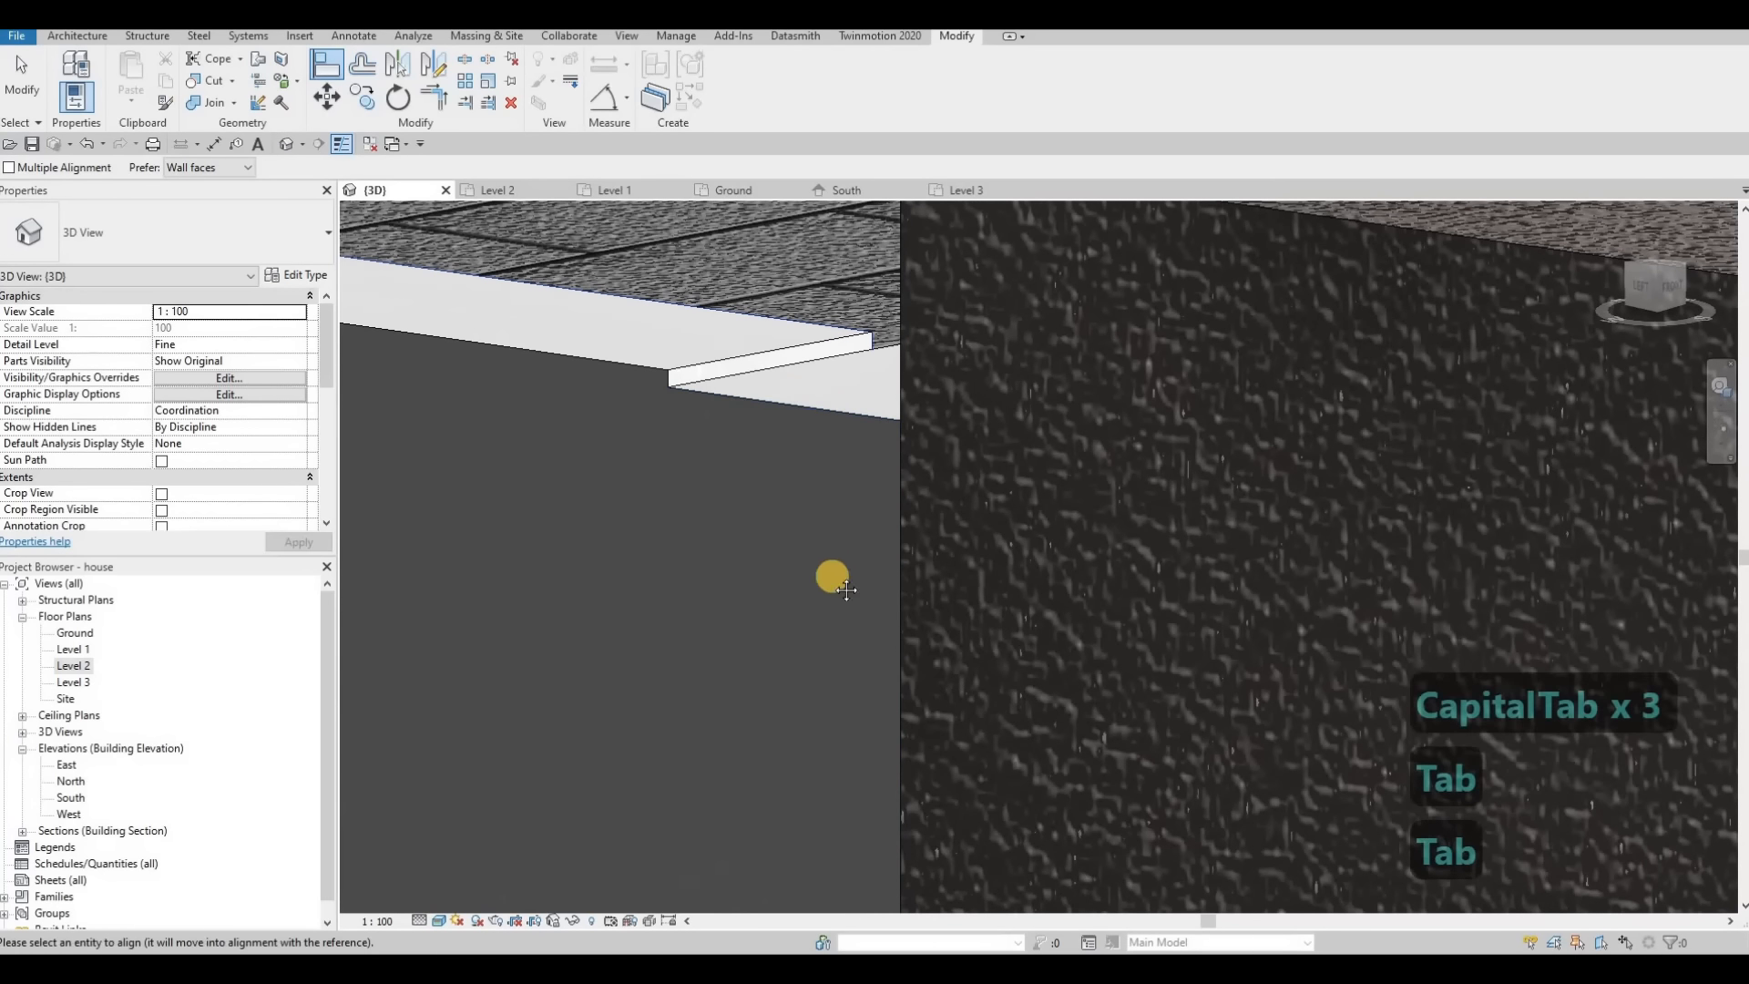
key(Escape)
shift+middle_drag(832, 574, 1014, 594)
key(Escape)
key(a)
key(l)
key(Escape)
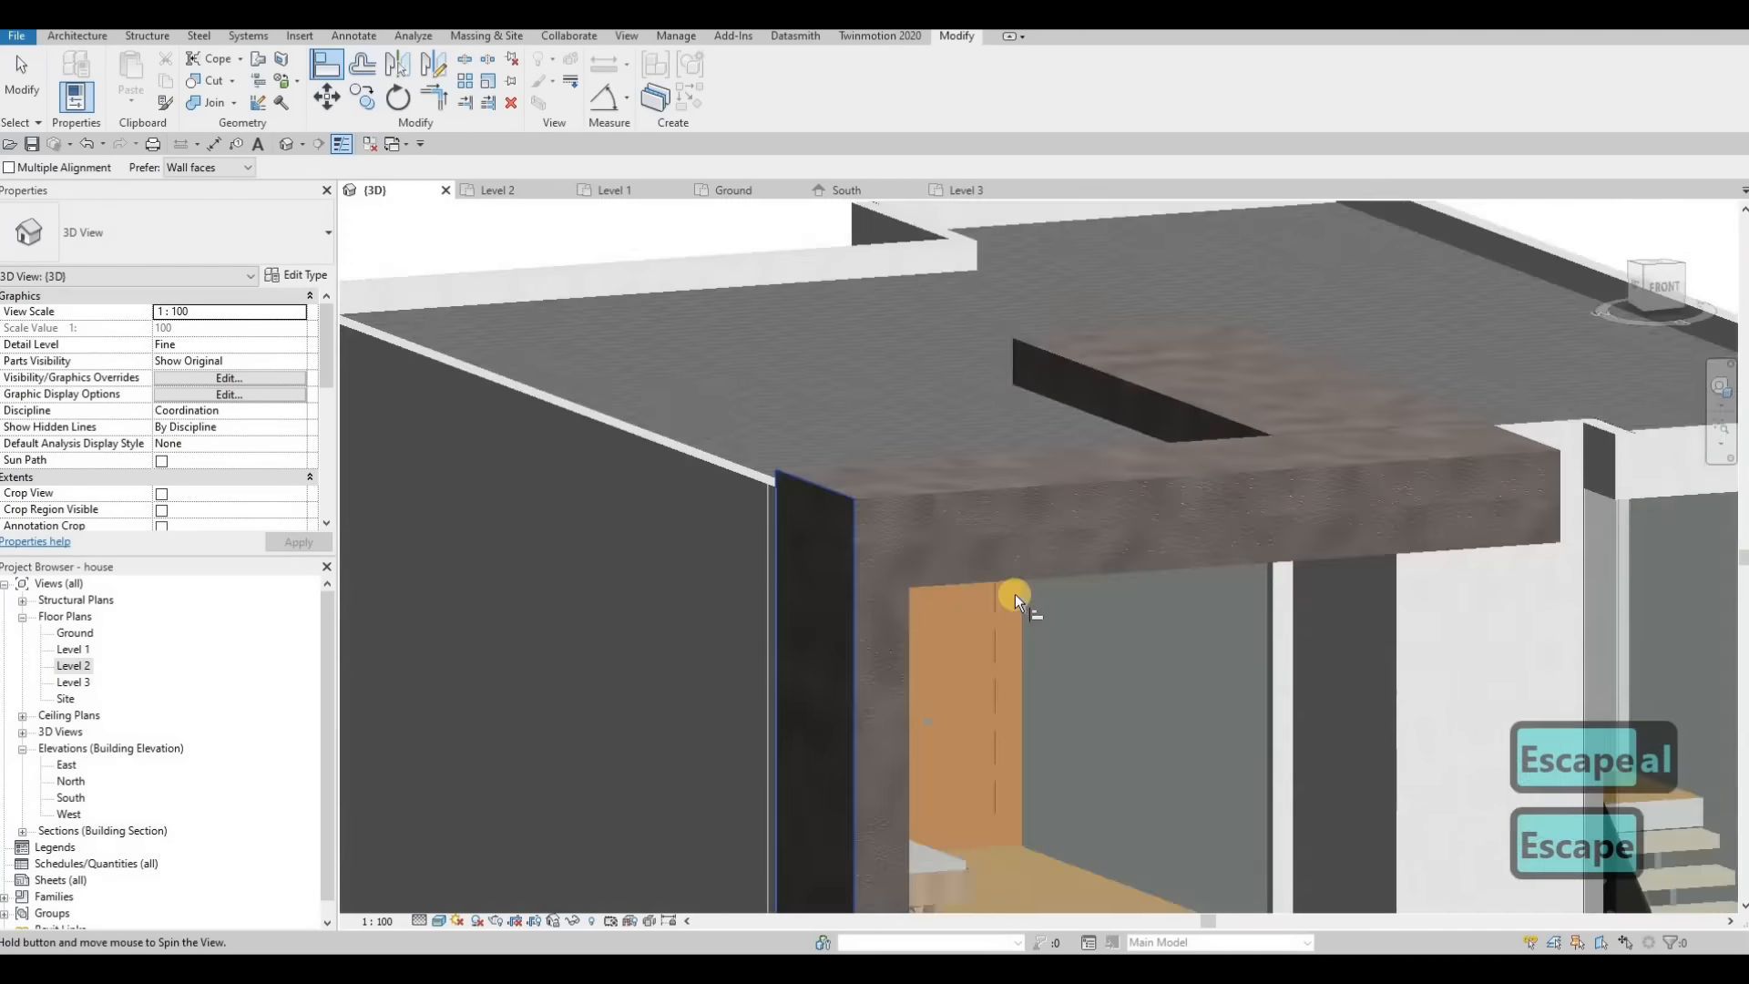
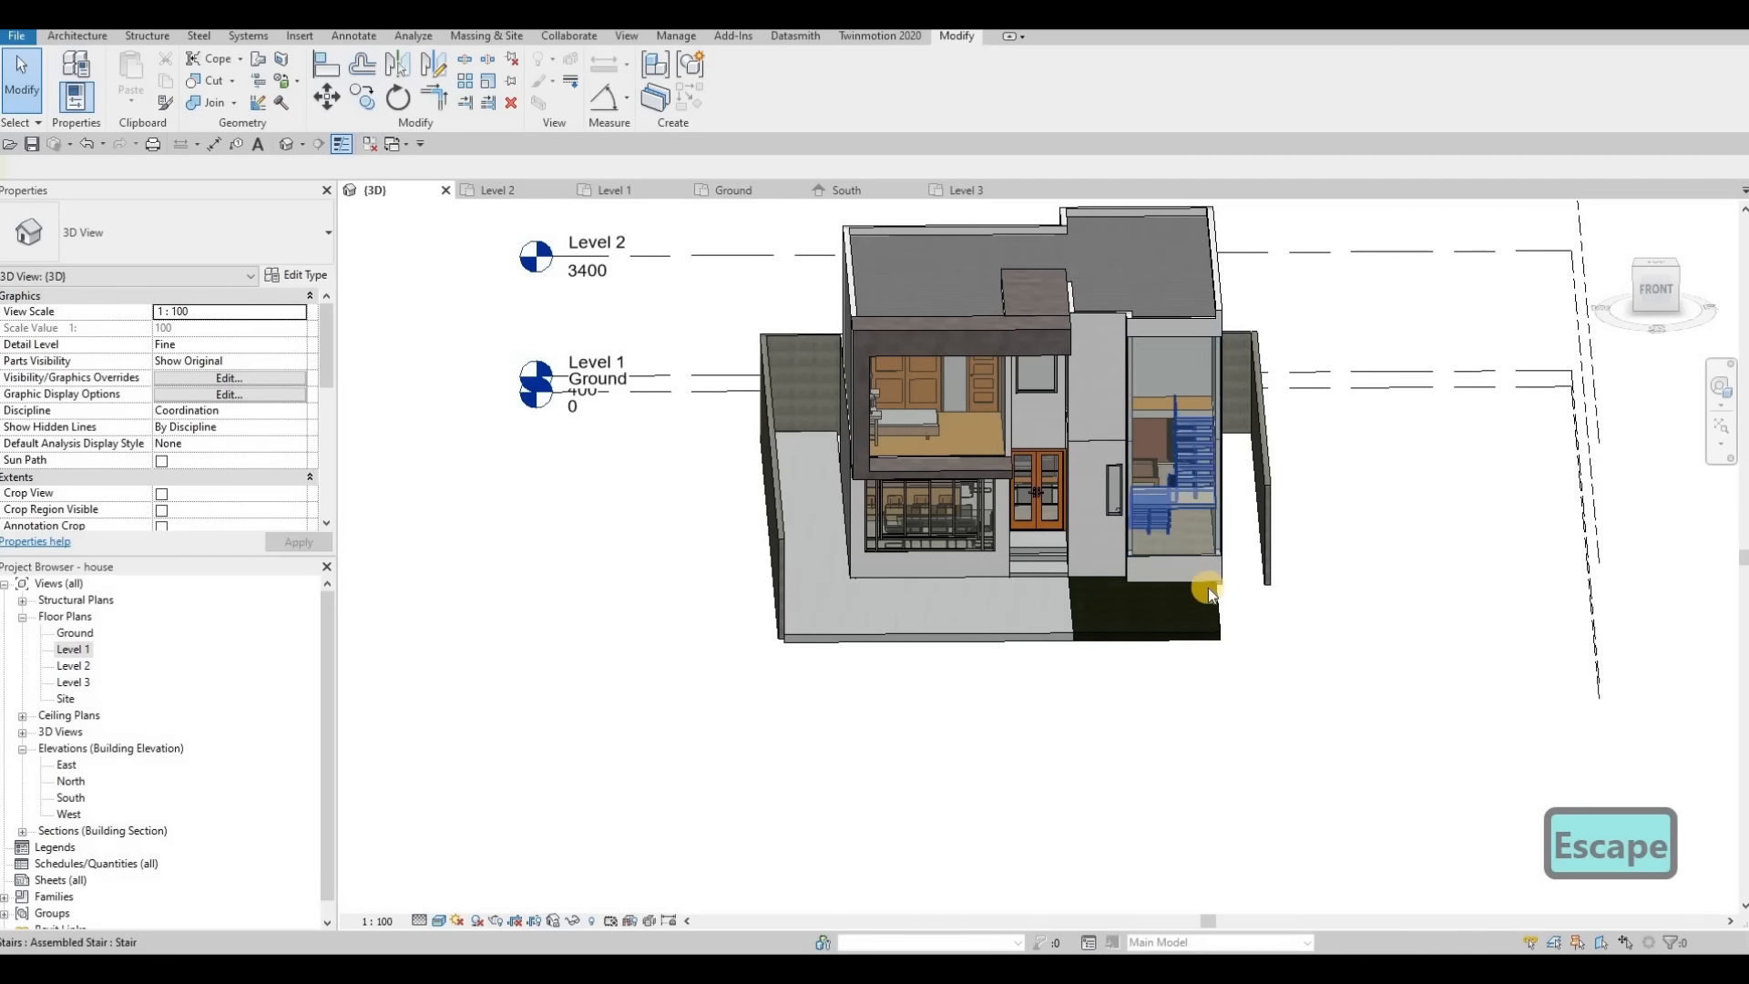
Step: Edit the front grass floor's boundary in the Ground plan, extending it along the house's side and trimming the corner at the living room's rear wall
click(1195, 590)
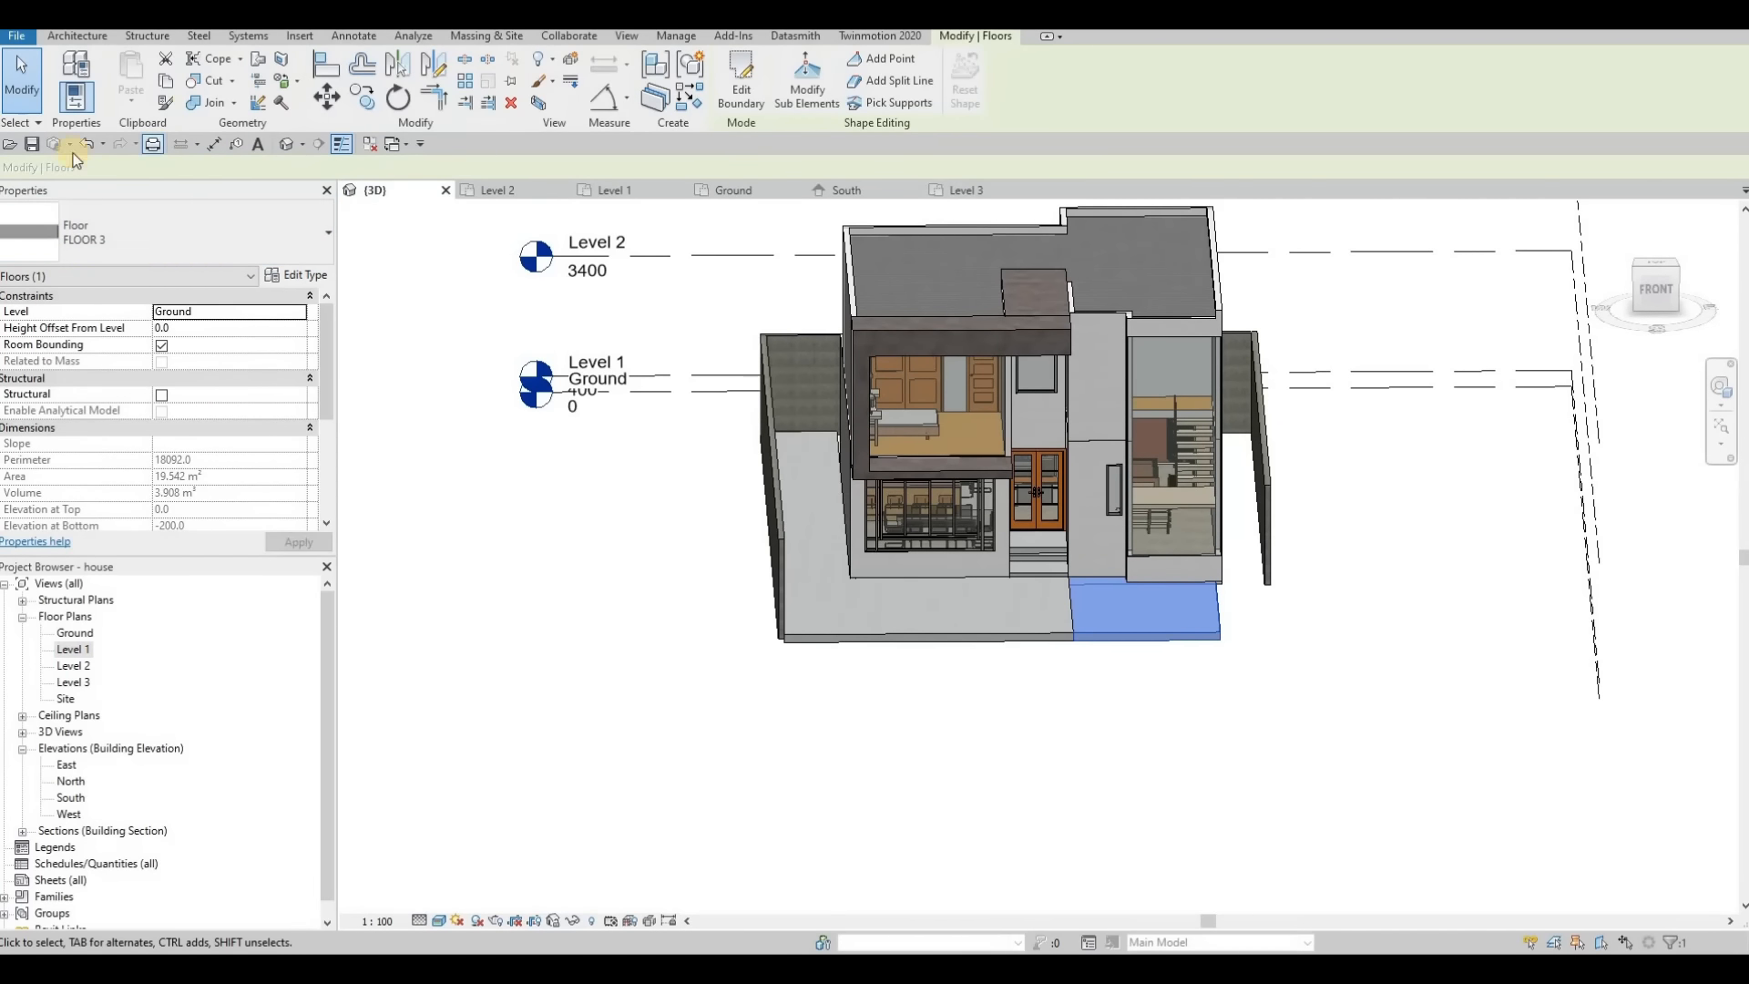
click(742, 82)
click(733, 191)
key(Escape)
key(Escape)
key(Escape)
key(r)
key(Escape)
key(t)
key(r)
scroll(876, 477, up, 2)
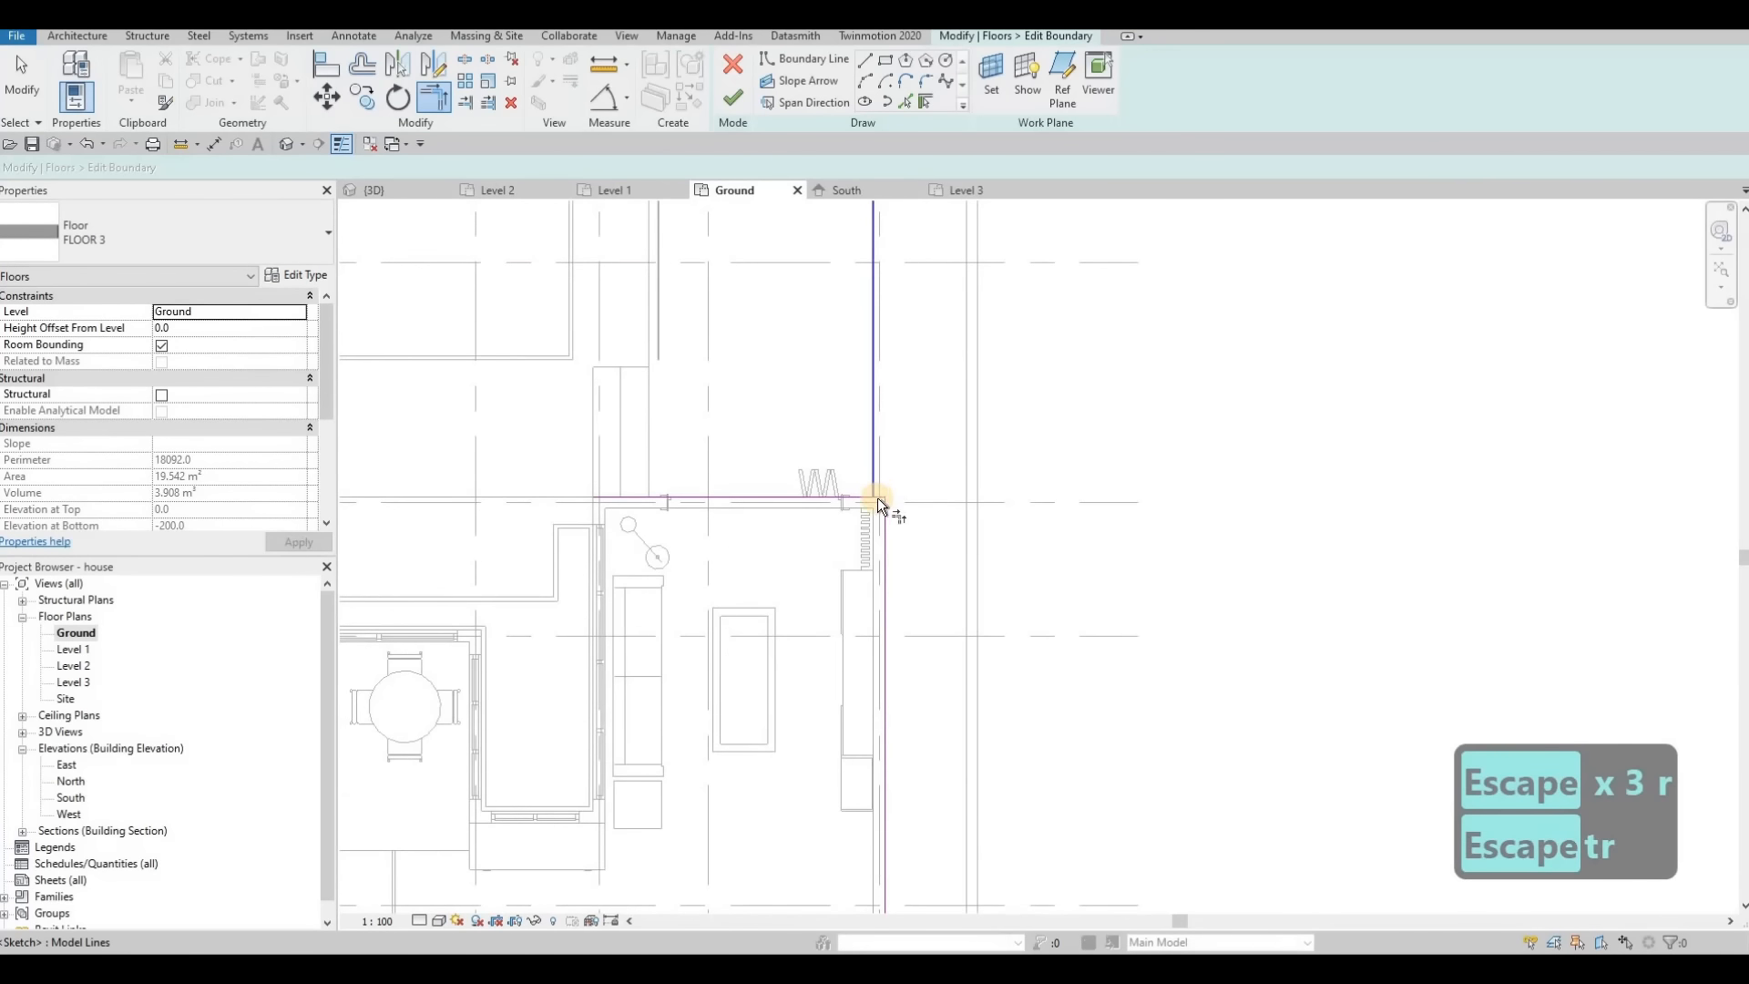
click(877, 497)
click(878, 499)
Step: Trim the side strip's boundary to the rear compound wall line and finish the grass floor's boundary edit
scroll(889, 388, down, 3)
scroll(878, 325, up, 2)
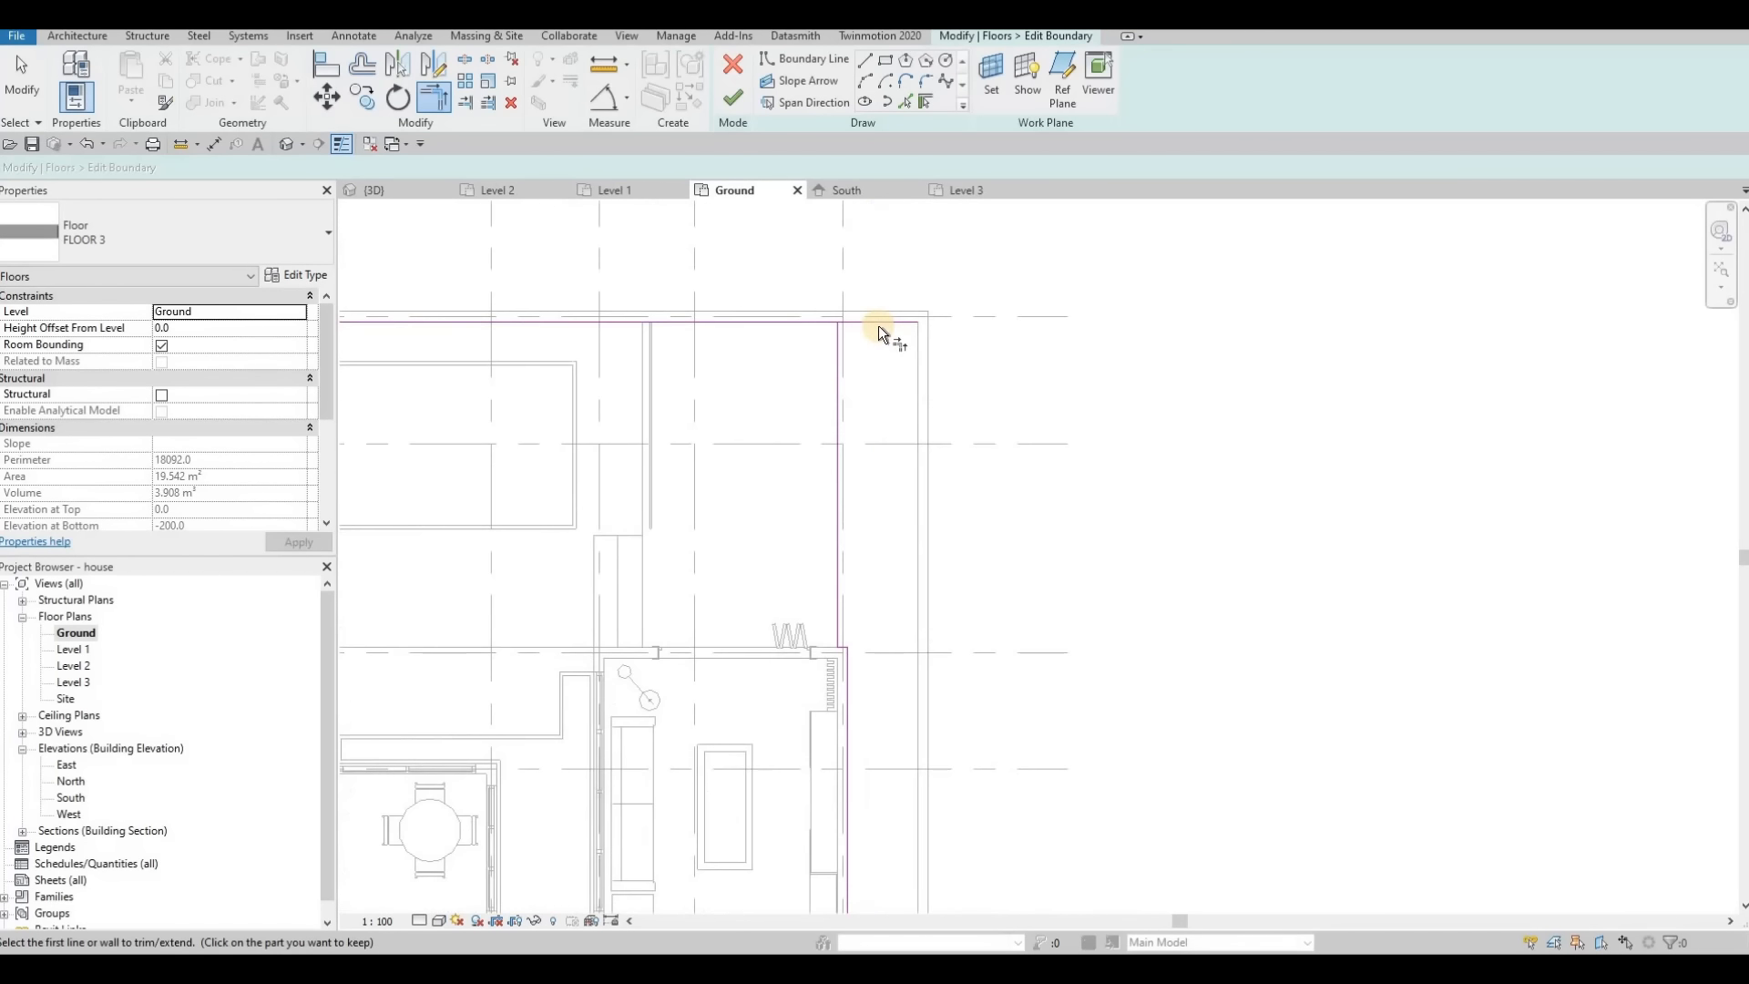
click(836, 339)
click(880, 322)
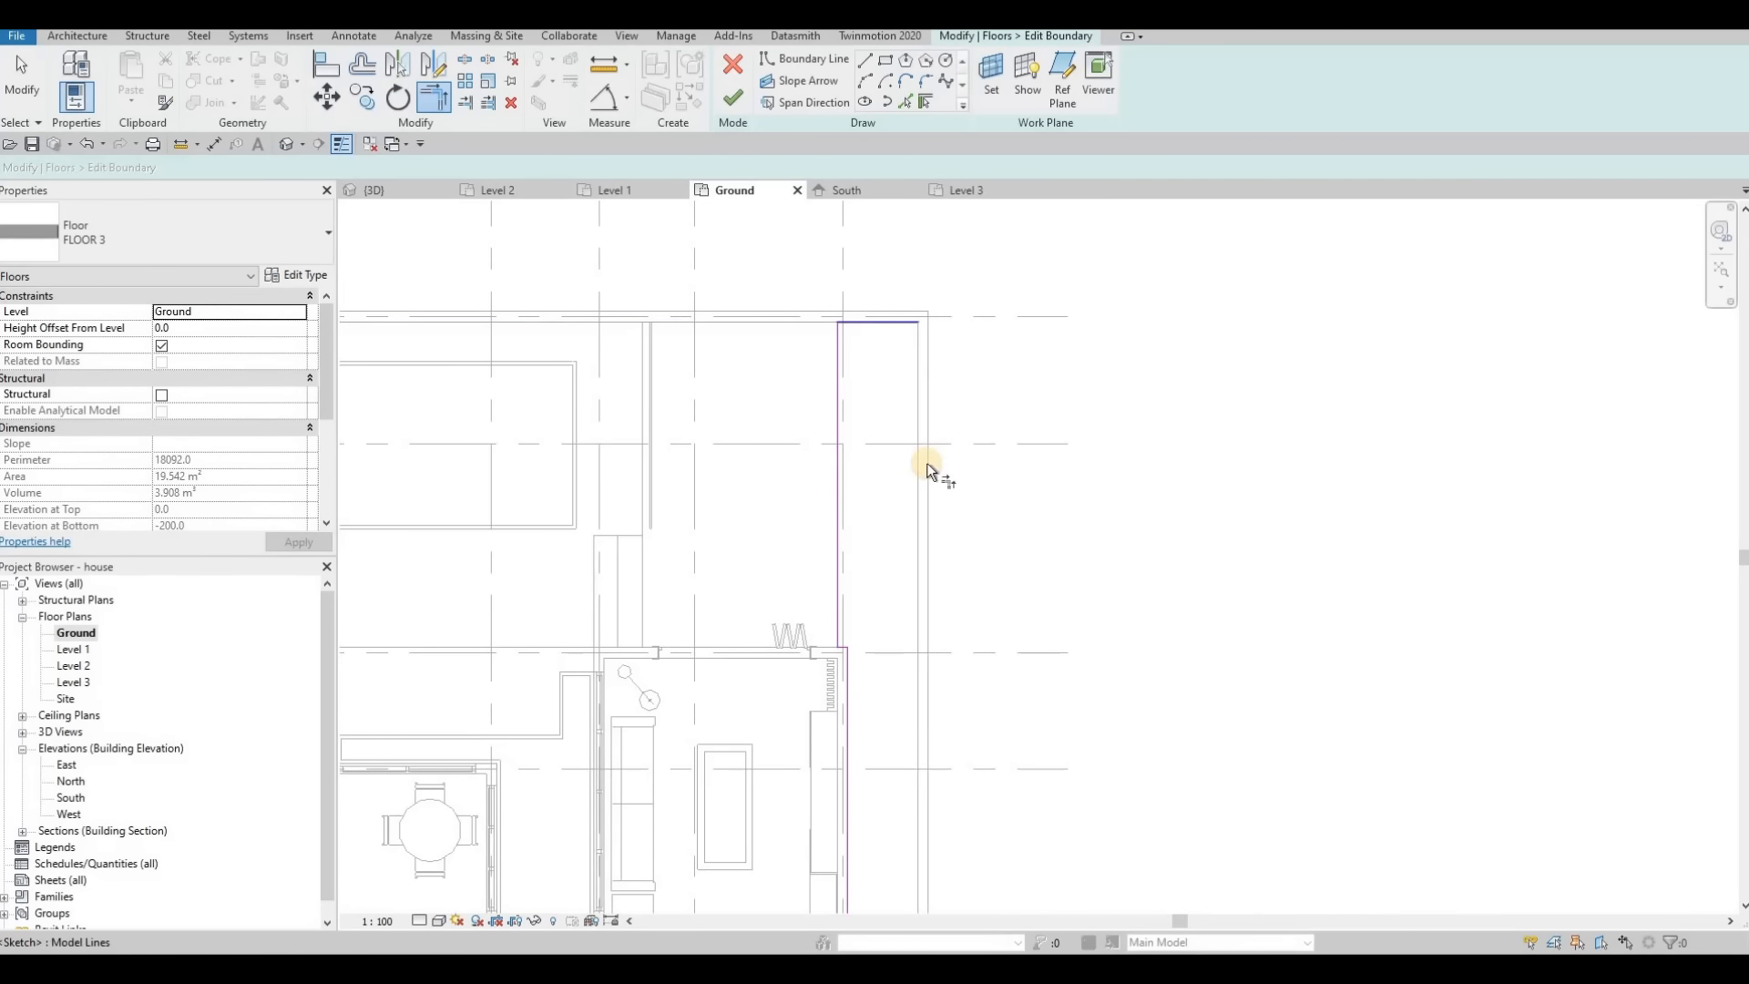
scroll(952, 476, down, 3)
middle_drag(948, 671, 959, 508)
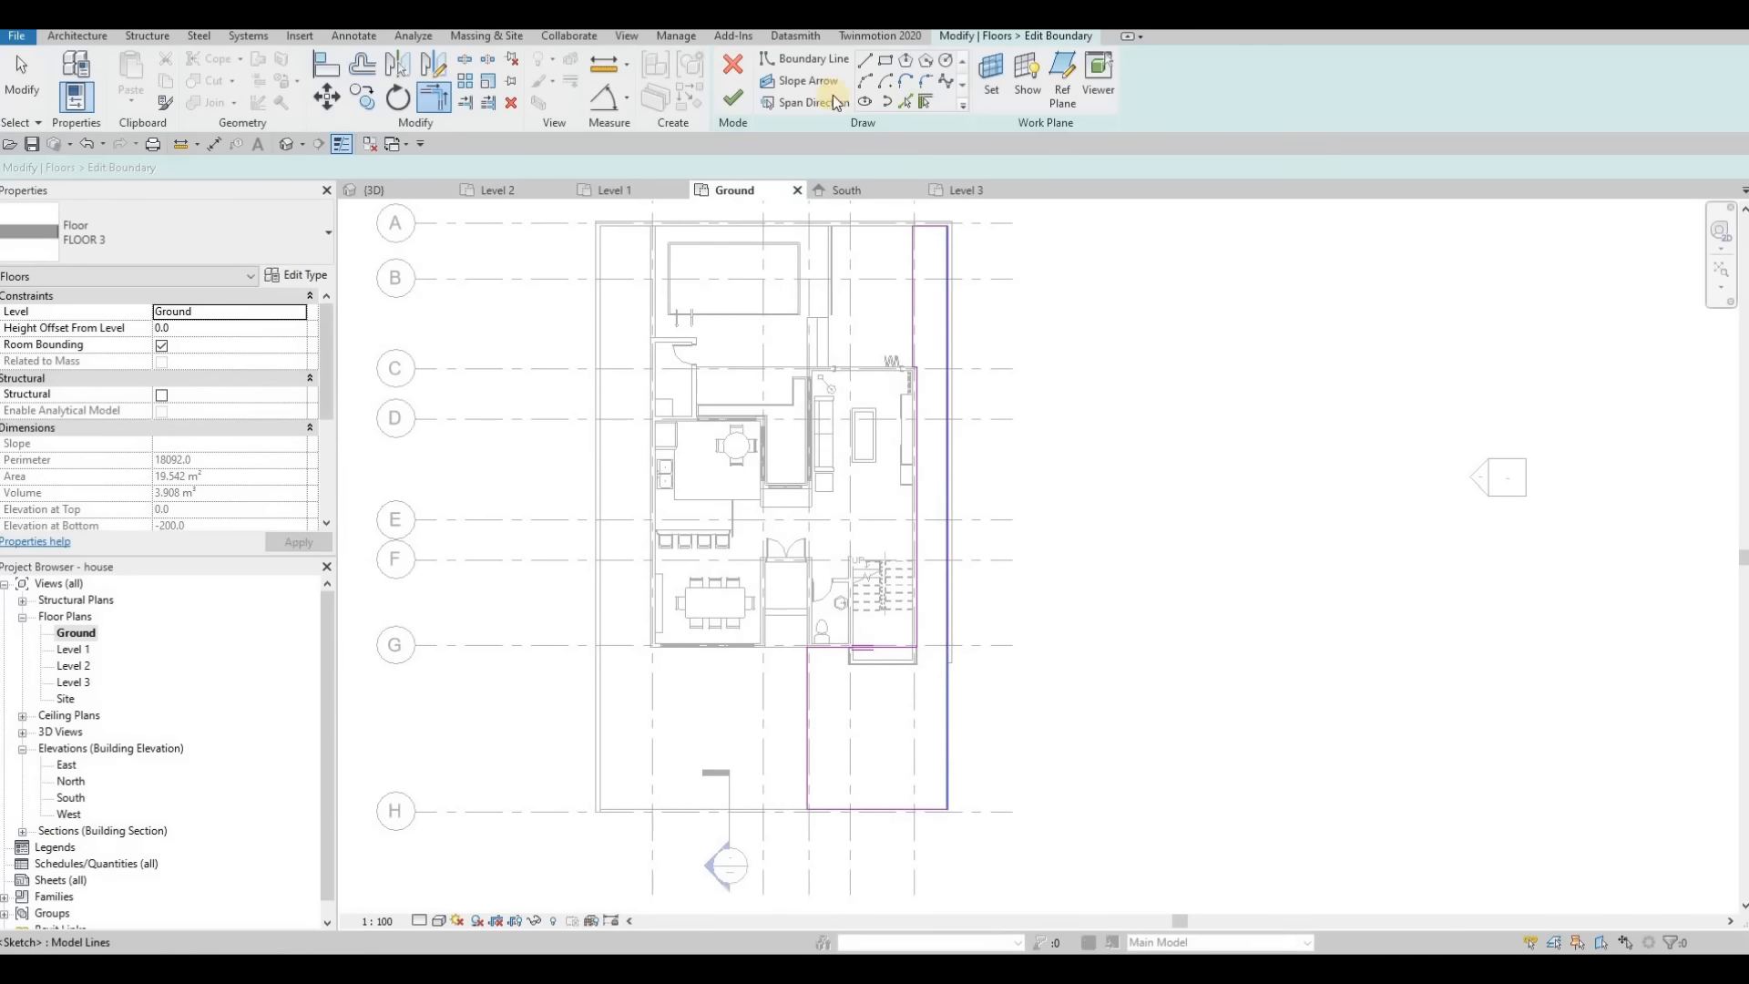
click(732, 97)
key(Escape)
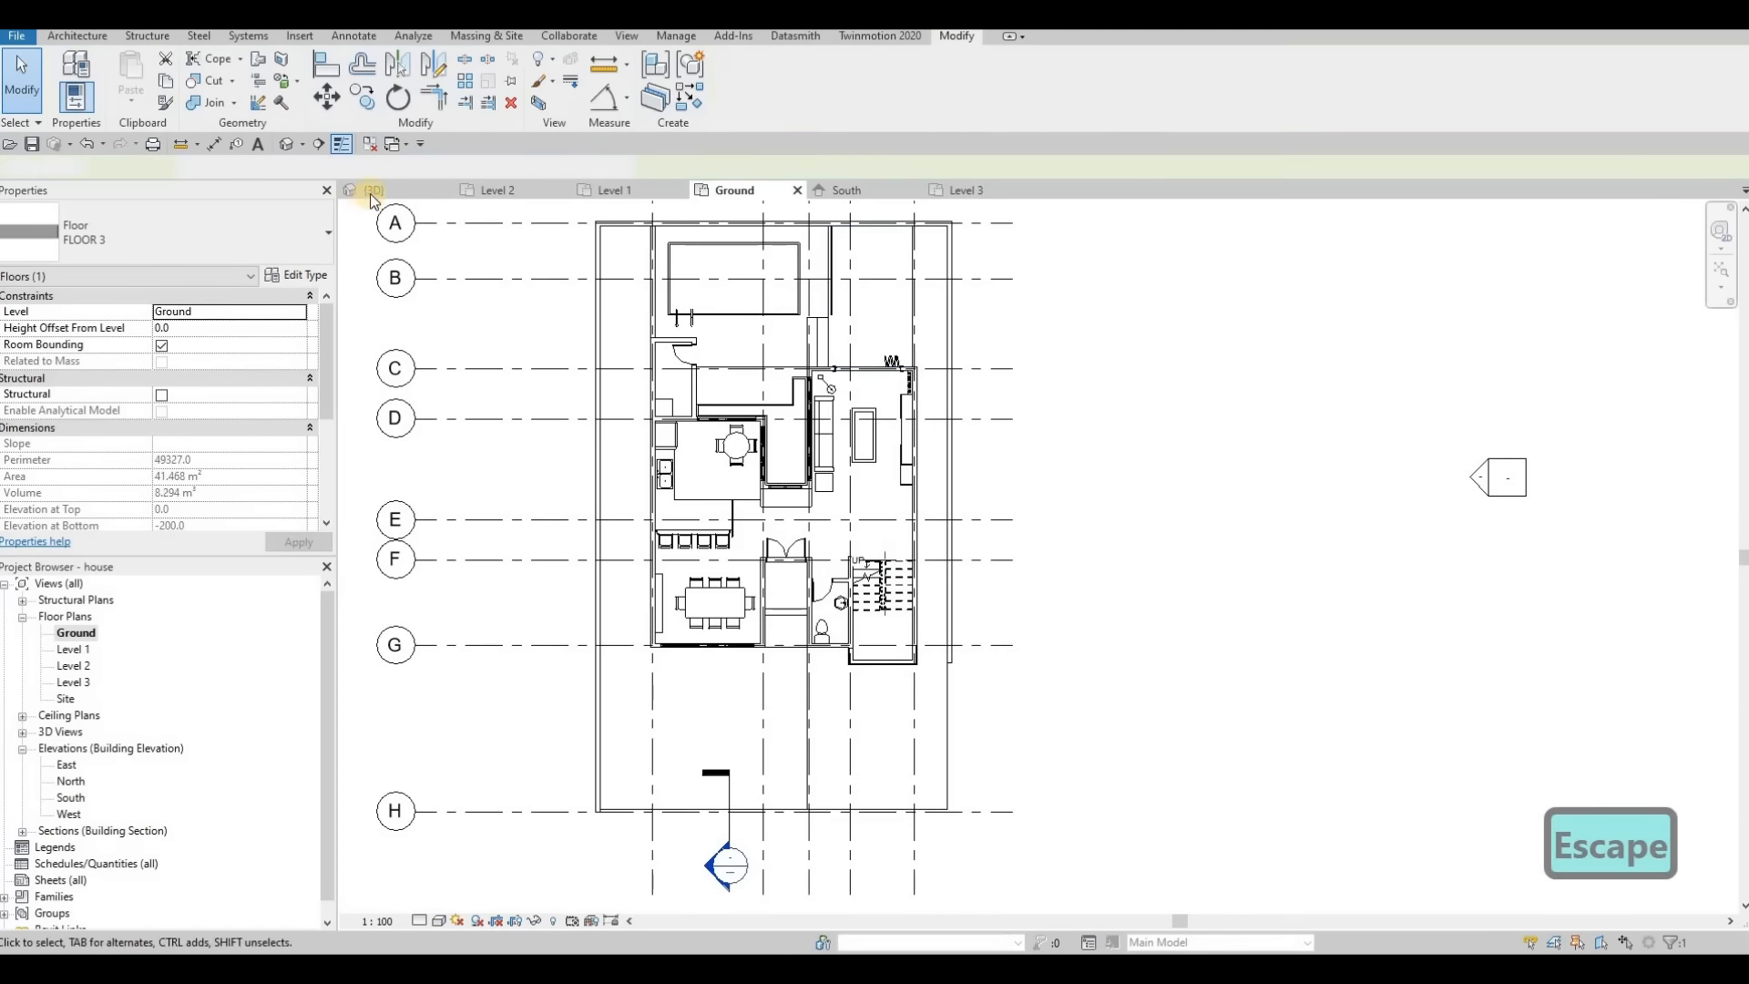
key(Escape)
Step: Examine the extended grass floor, the stair glazing base and the front facade from several sides in the 3D view
click(373, 190)
shift+middle_drag(832, 370, 933, 629)
shift+middle_drag(1193, 606, 1021, 559)
scroll(1142, 597, up, 5)
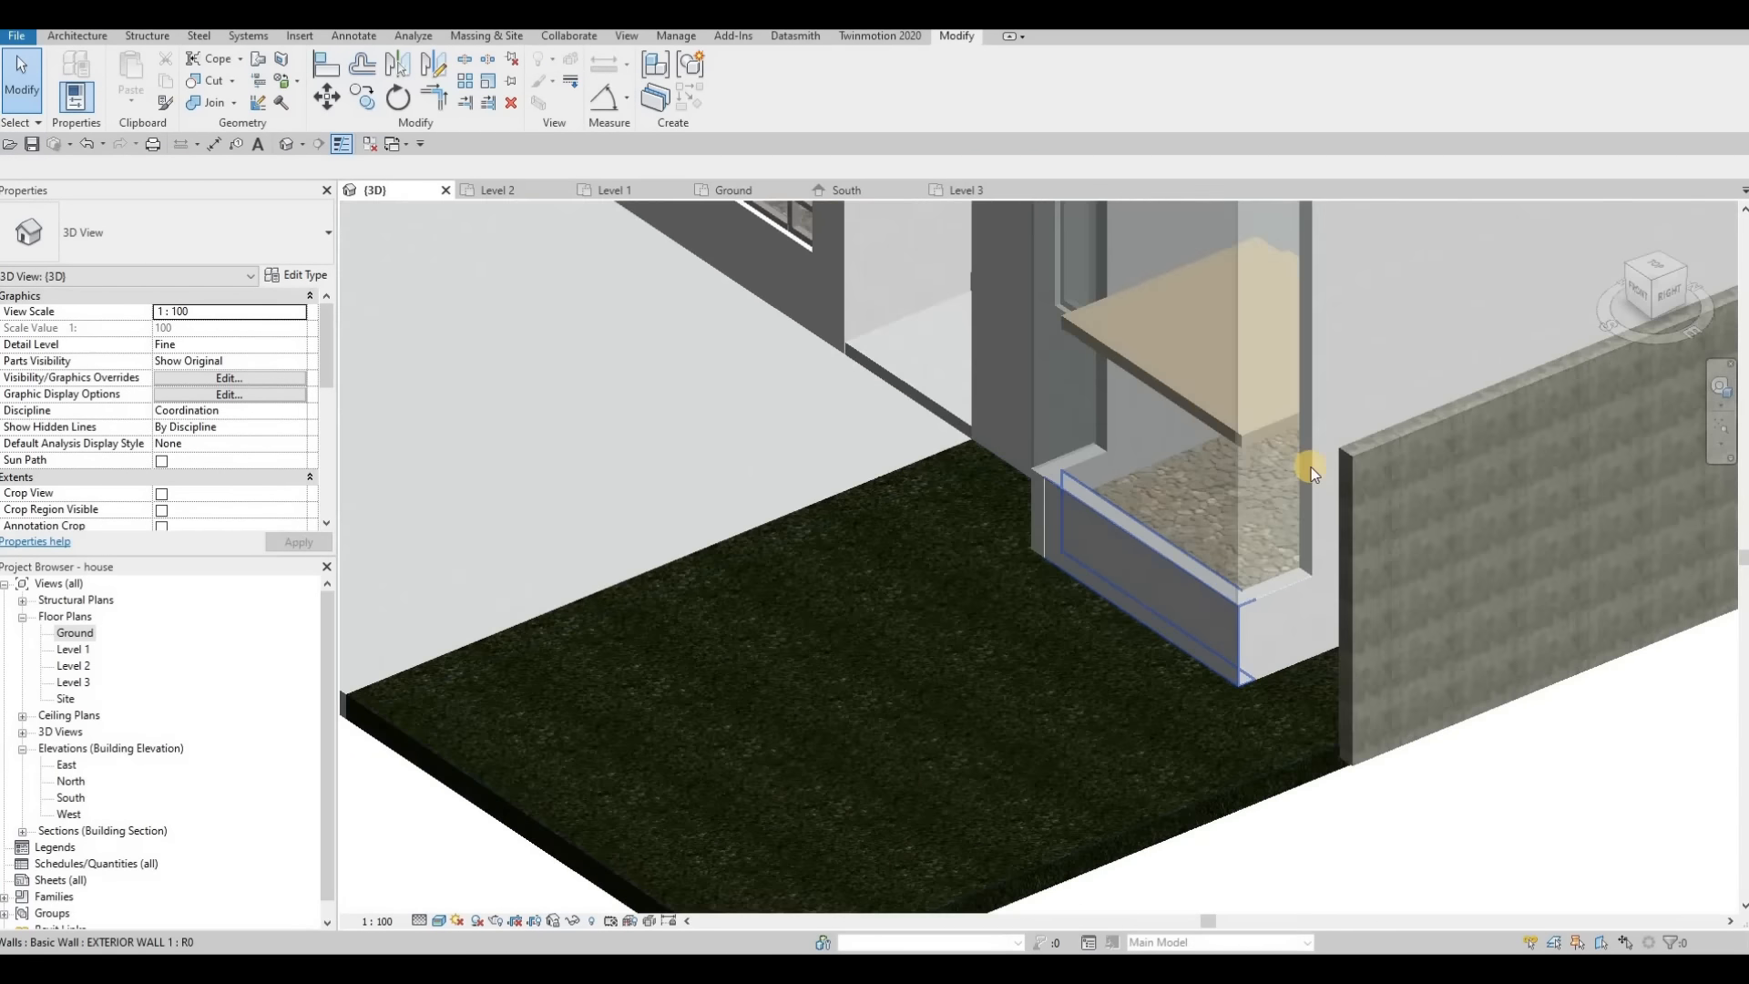
scroll(1198, 558, down, 3)
shift+middle_drag(1199, 558, 1061, 501)
scroll(1140, 355, down, 2)
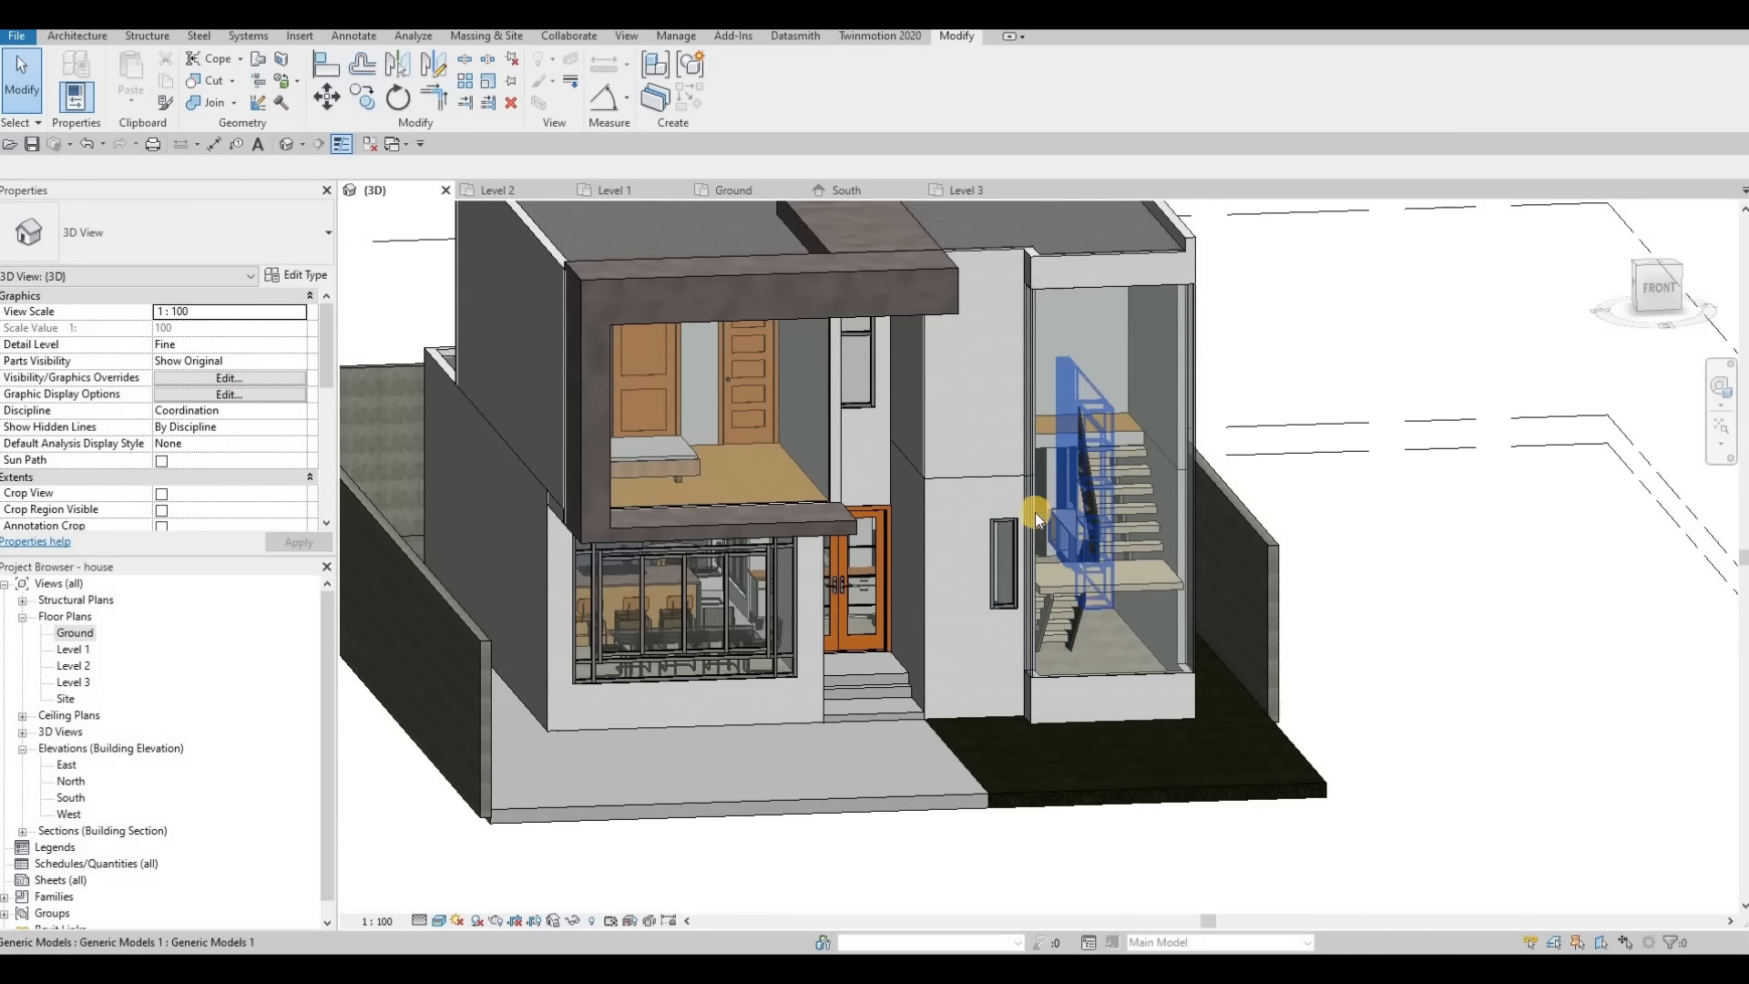
shift+middle_drag(937, 558, 845, 656)
Step: Draw a curtain wall matching the bedroom glazing in the Level 2 plan, 3389 along the balcony's front edge and back along its open side
click(497, 190)
click(765, 497)
key(c)
key(s)
scroll(702, 612, up, 2)
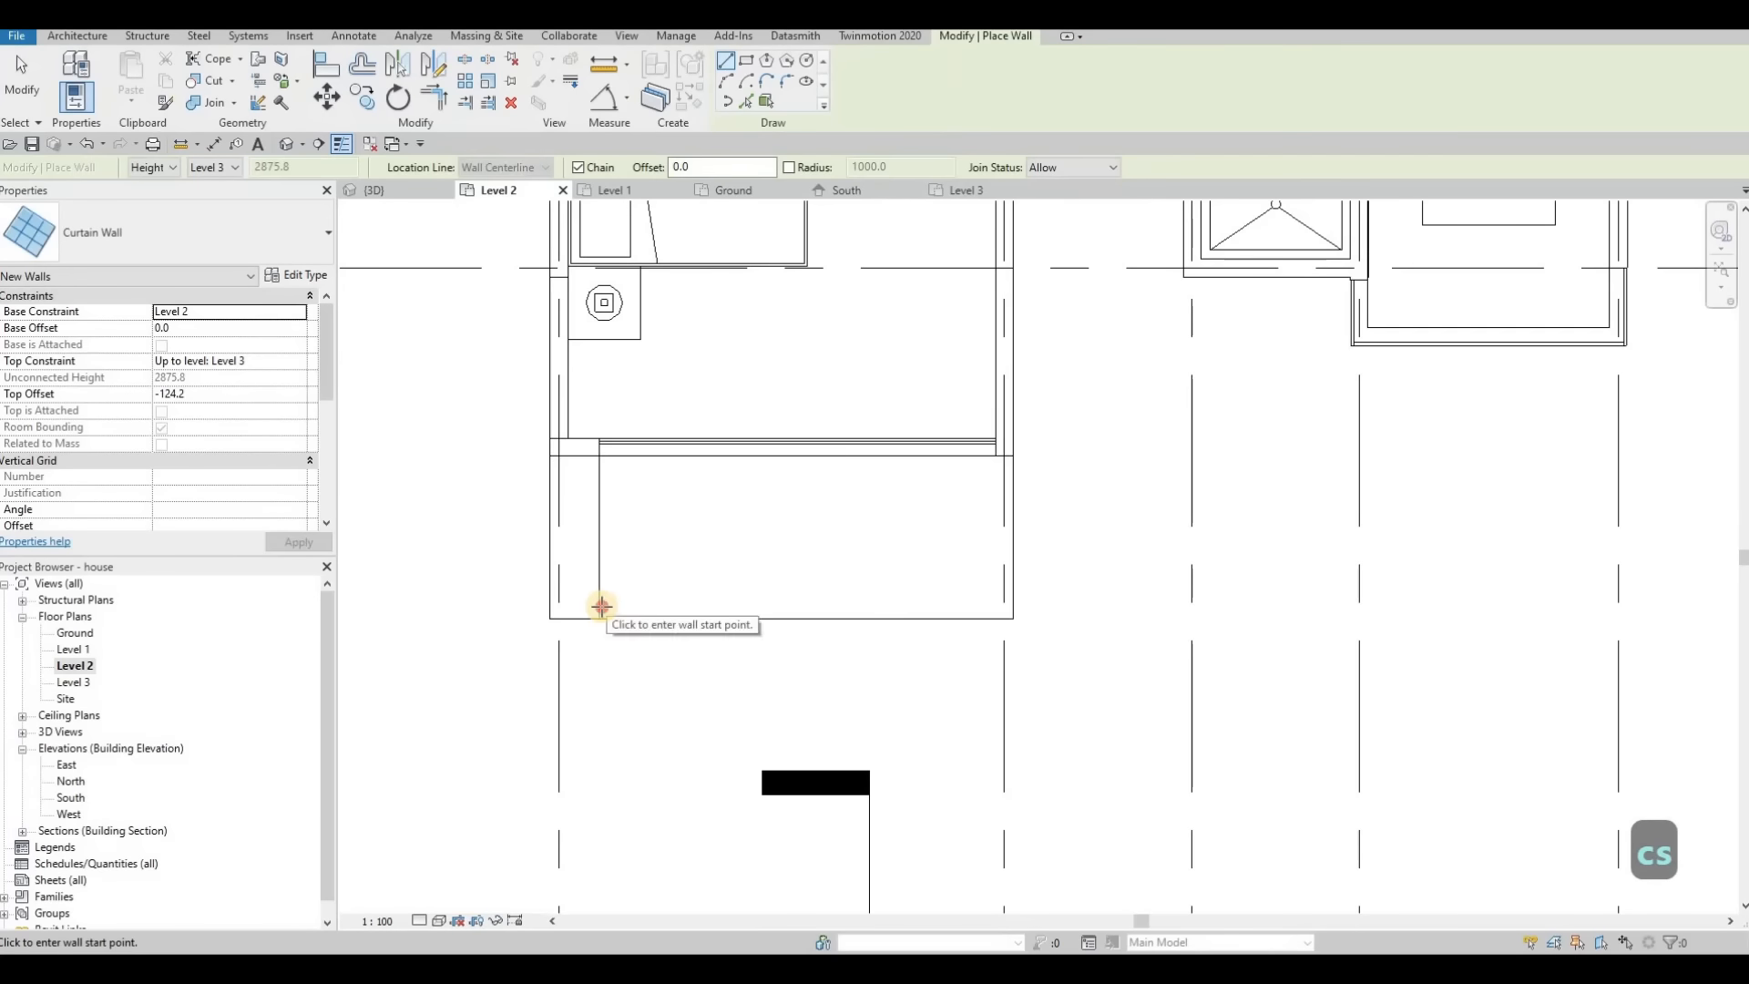
click(600, 601)
click(1003, 601)
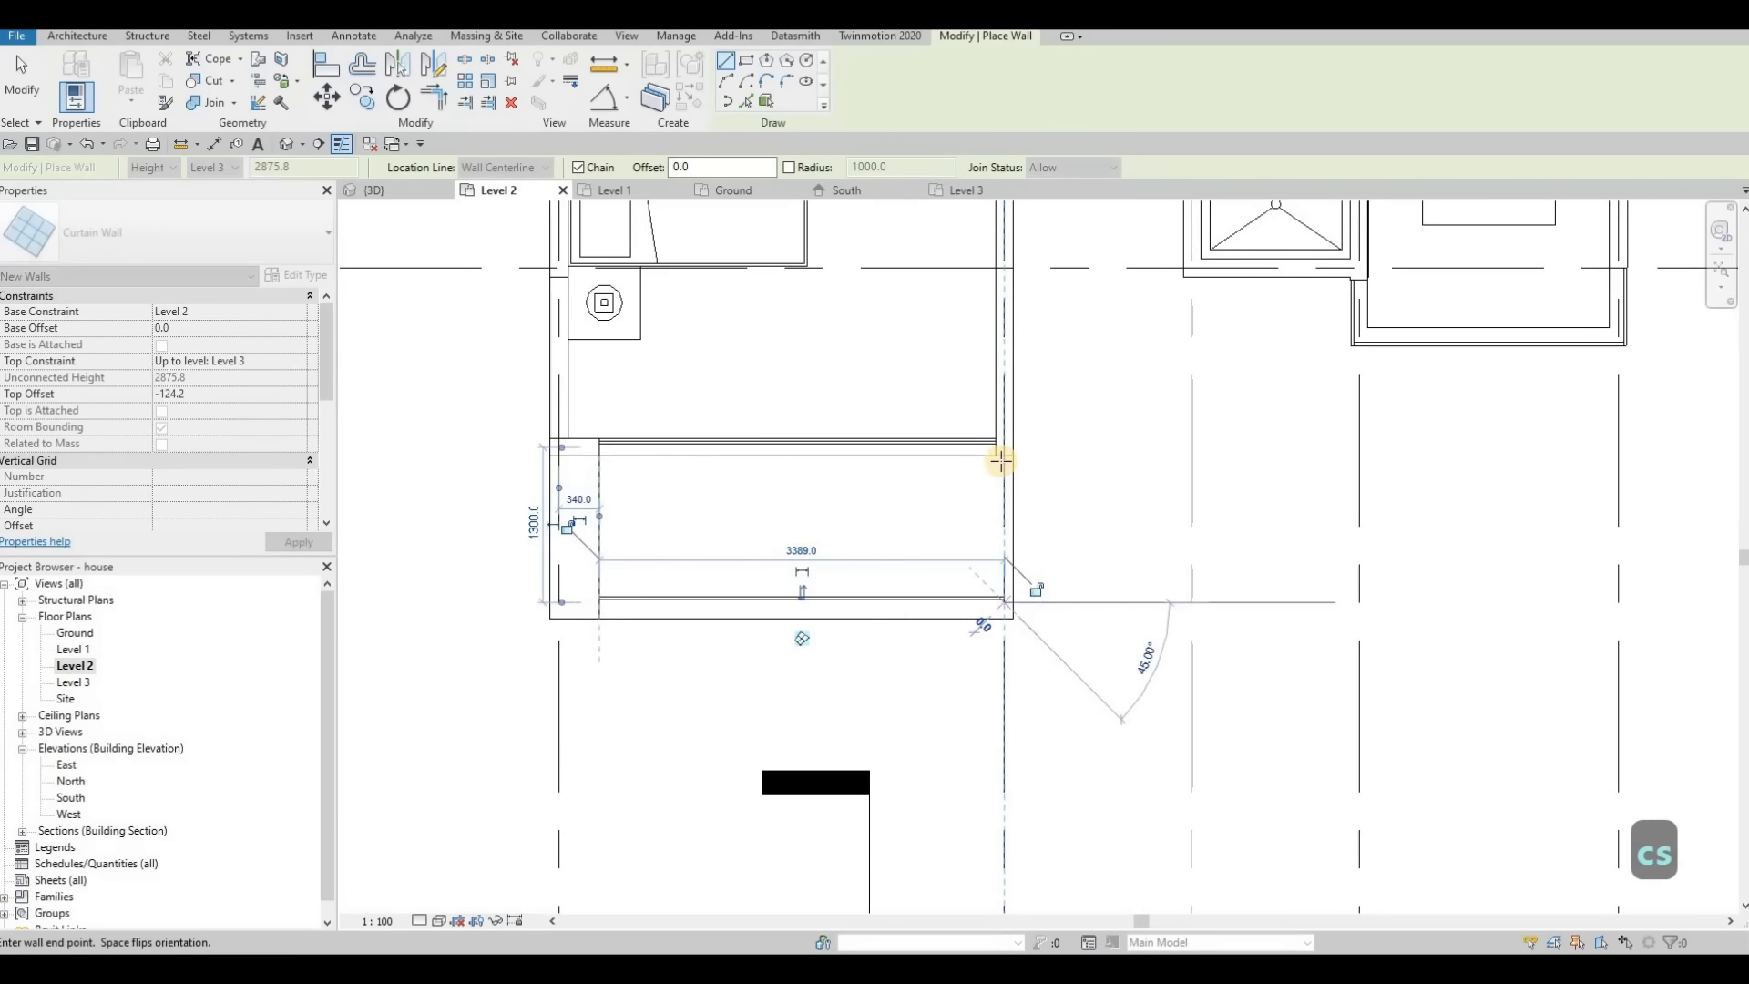
key(Escape)
key(Escape)
key(Escape)
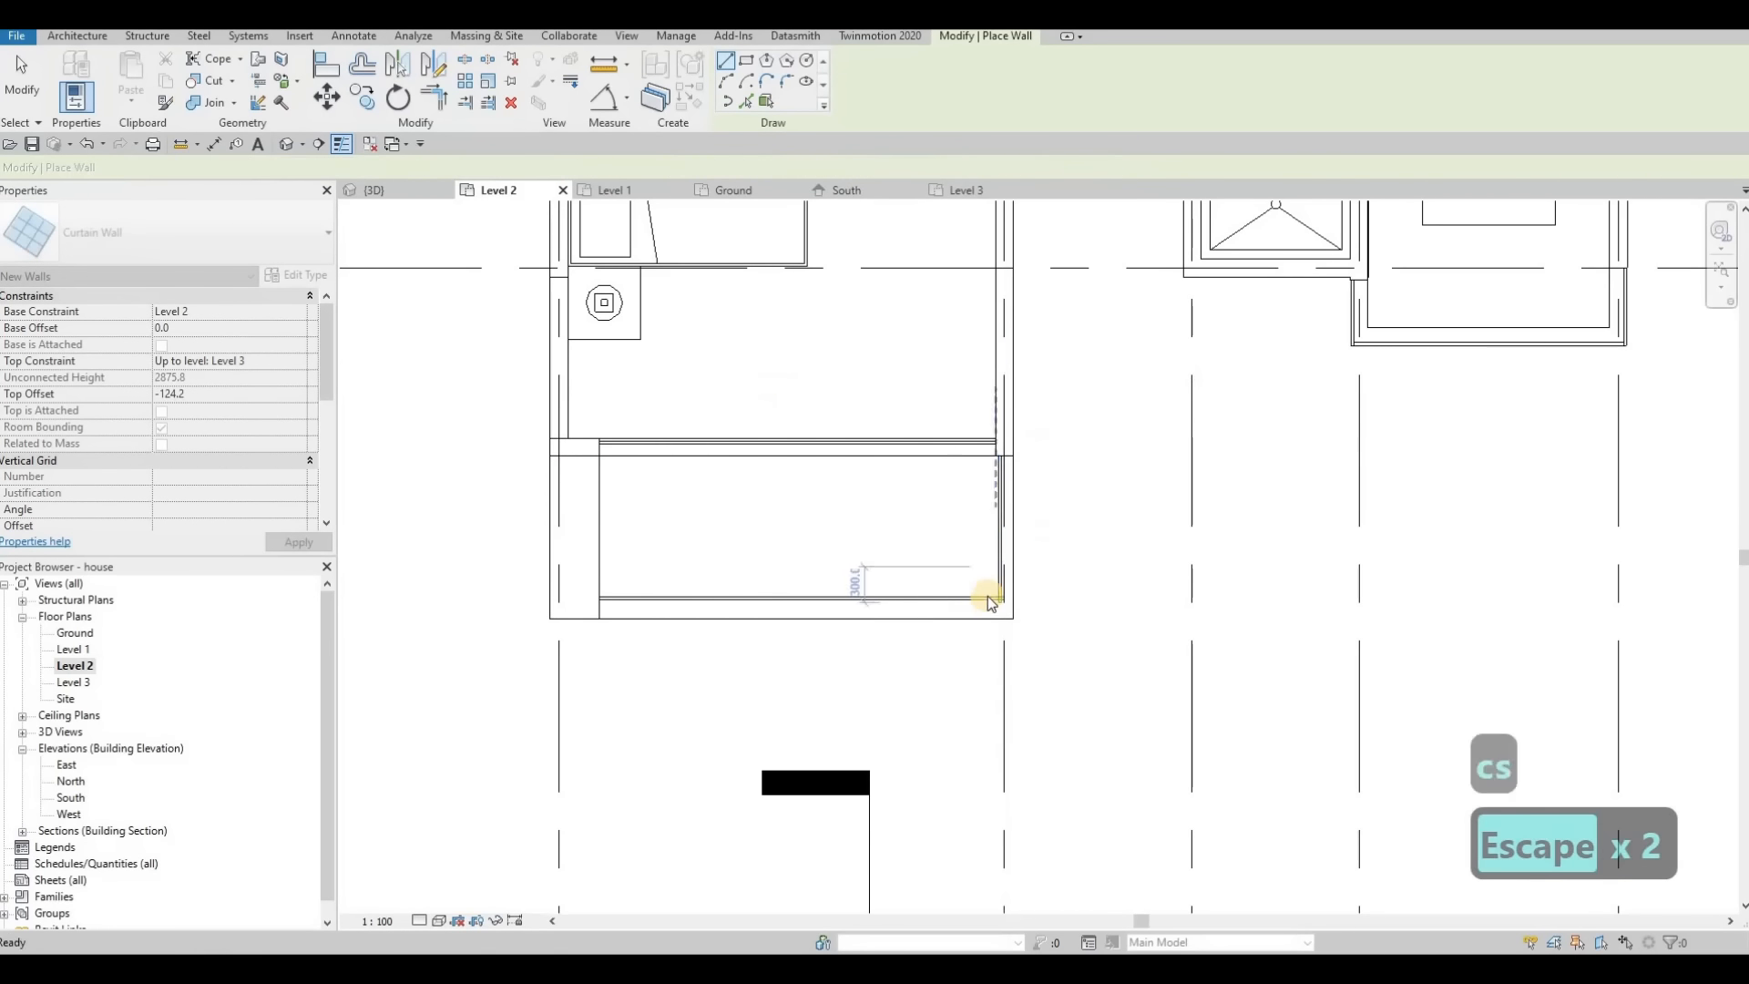
Step: Move the balcony's side curtain wall outward to the outer edge of the concrete frame
scroll(1007, 574, up, 2)
click(1020, 492)
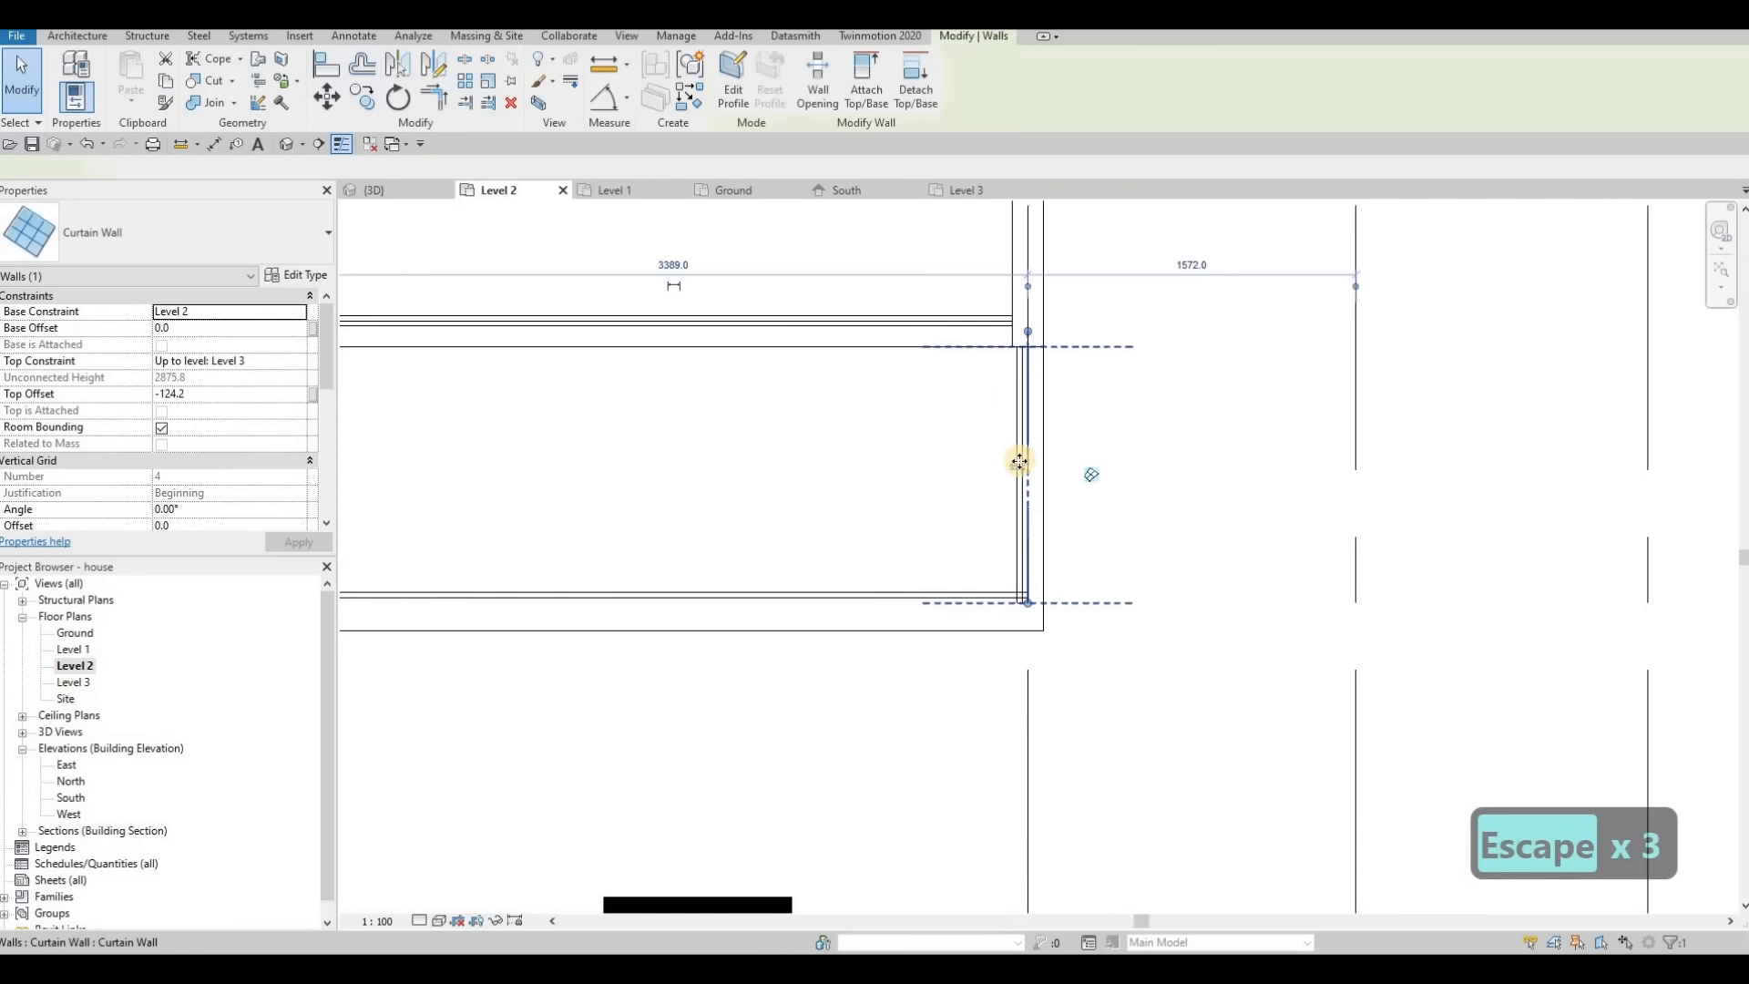
scroll(1038, 468, up, 2)
drag(1047, 467, 1042, 465)
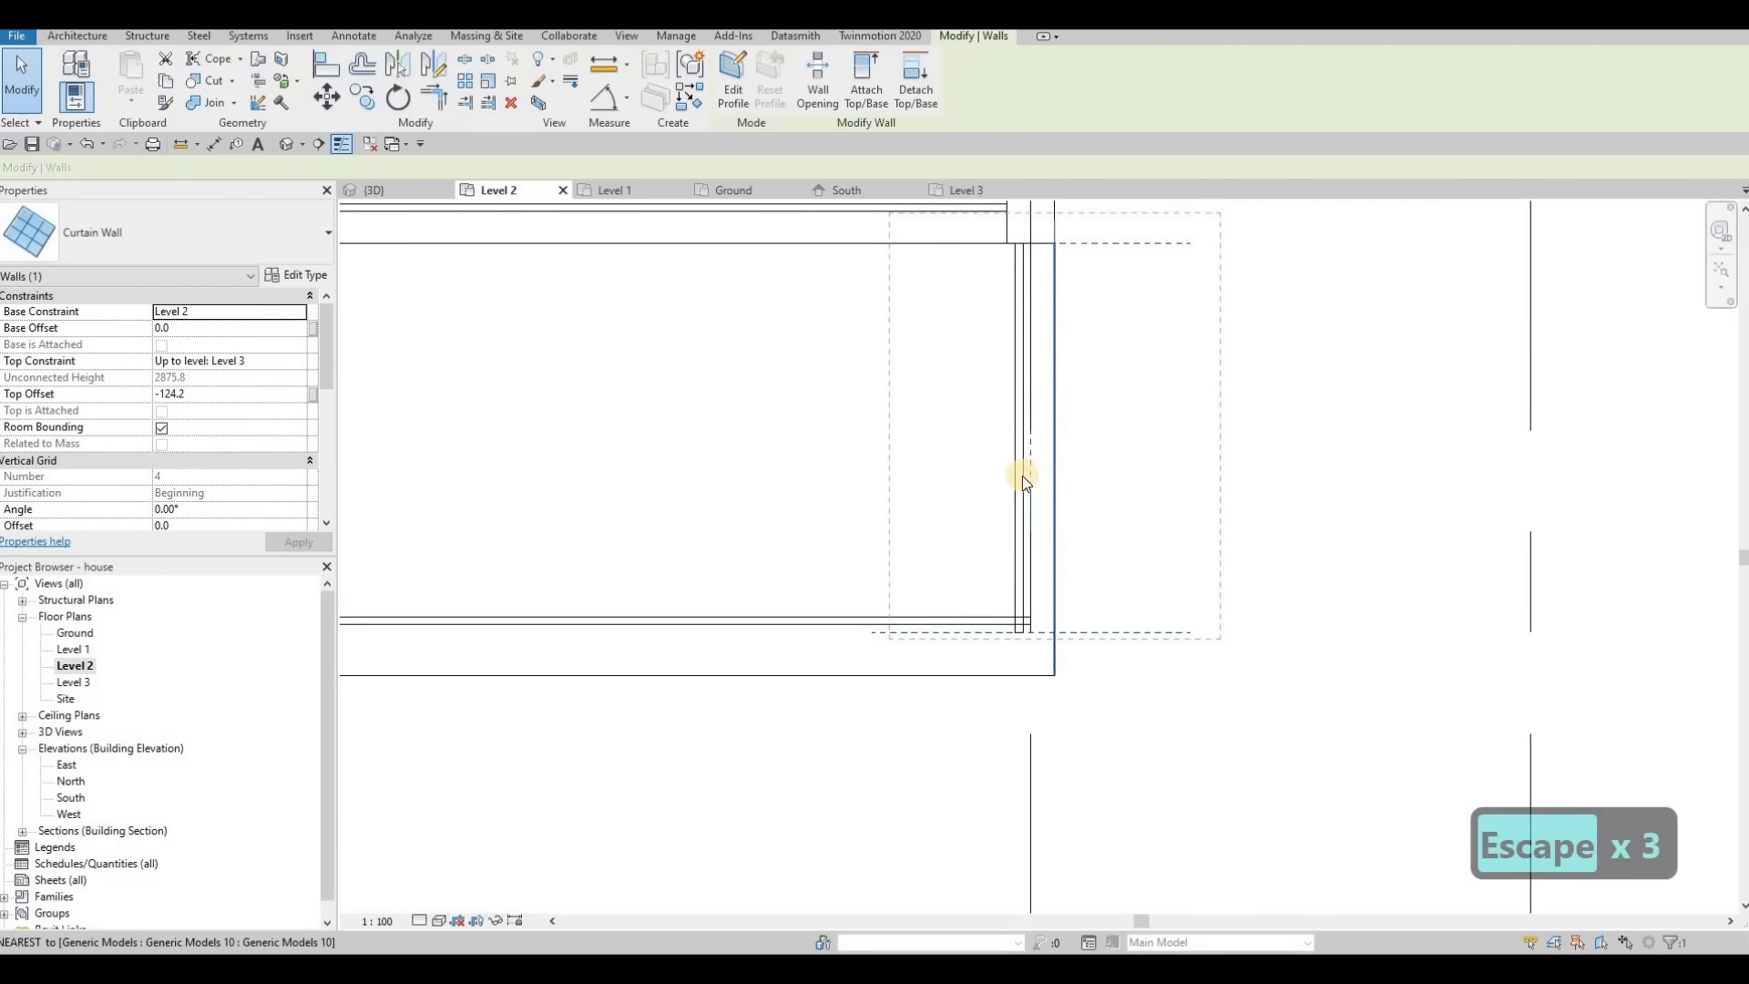
key(Escape)
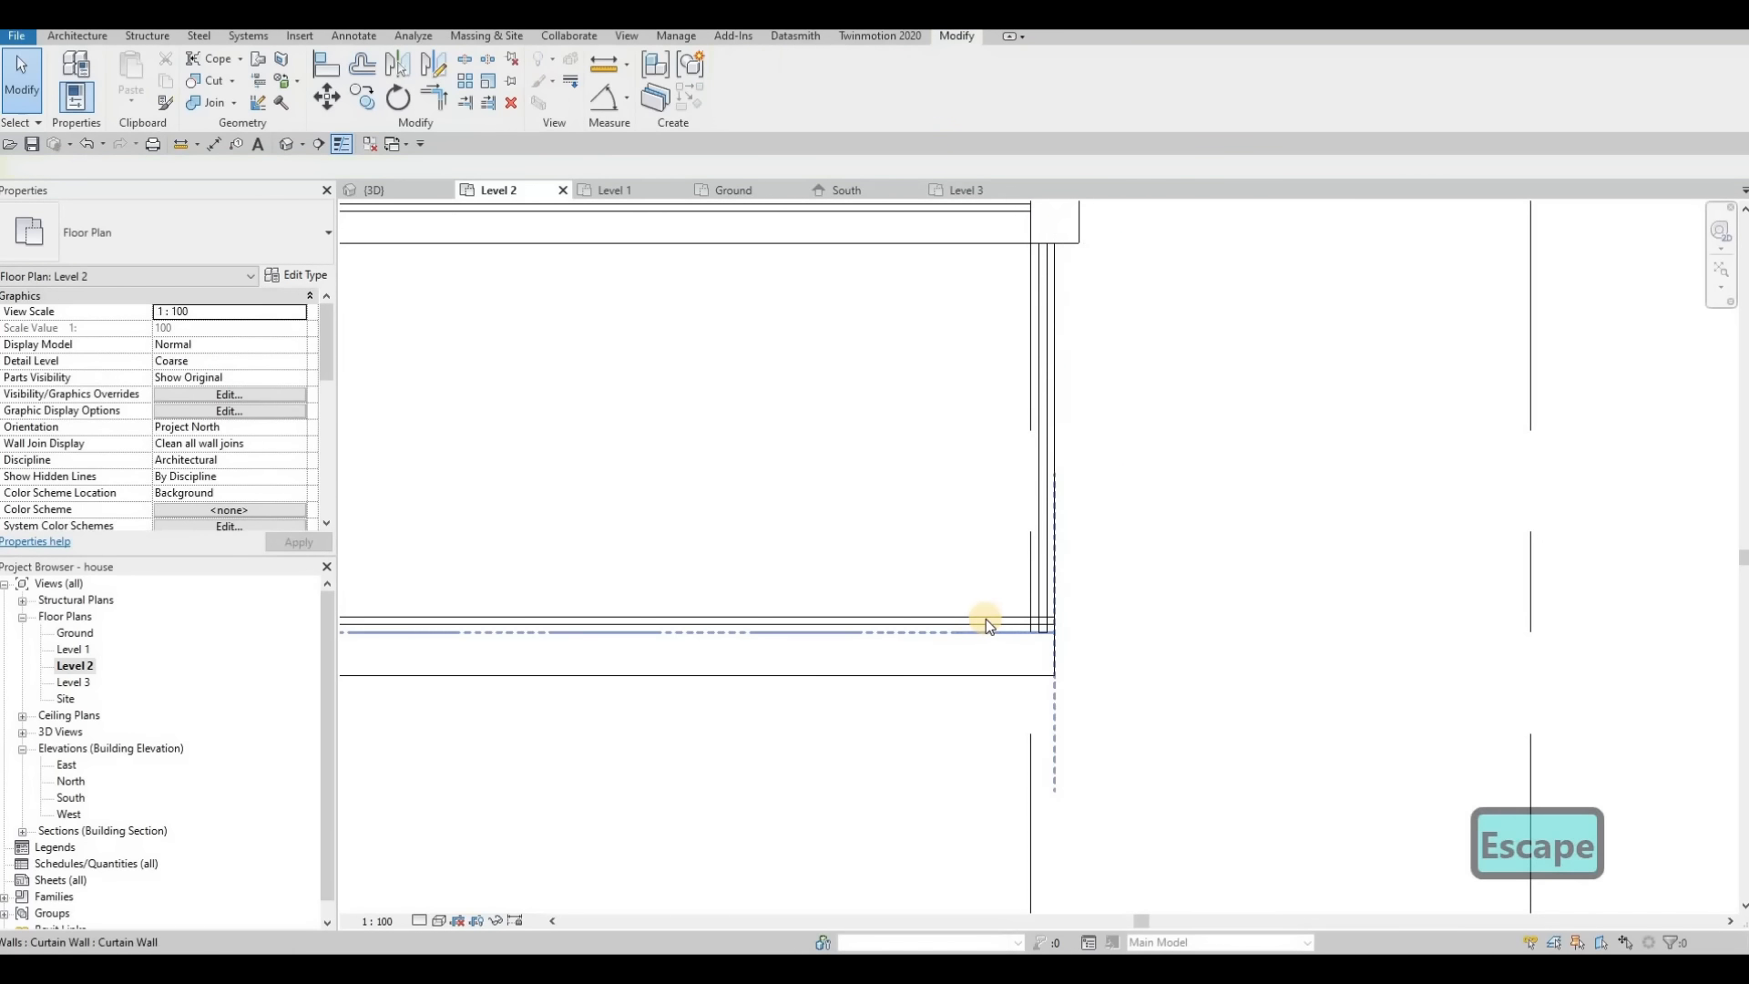
Step: Shift the balcony's front curtain wall slightly outward toward the concrete frame's front edge in the Level 2 plan
click(1039, 624)
scroll(1039, 624, up, 2)
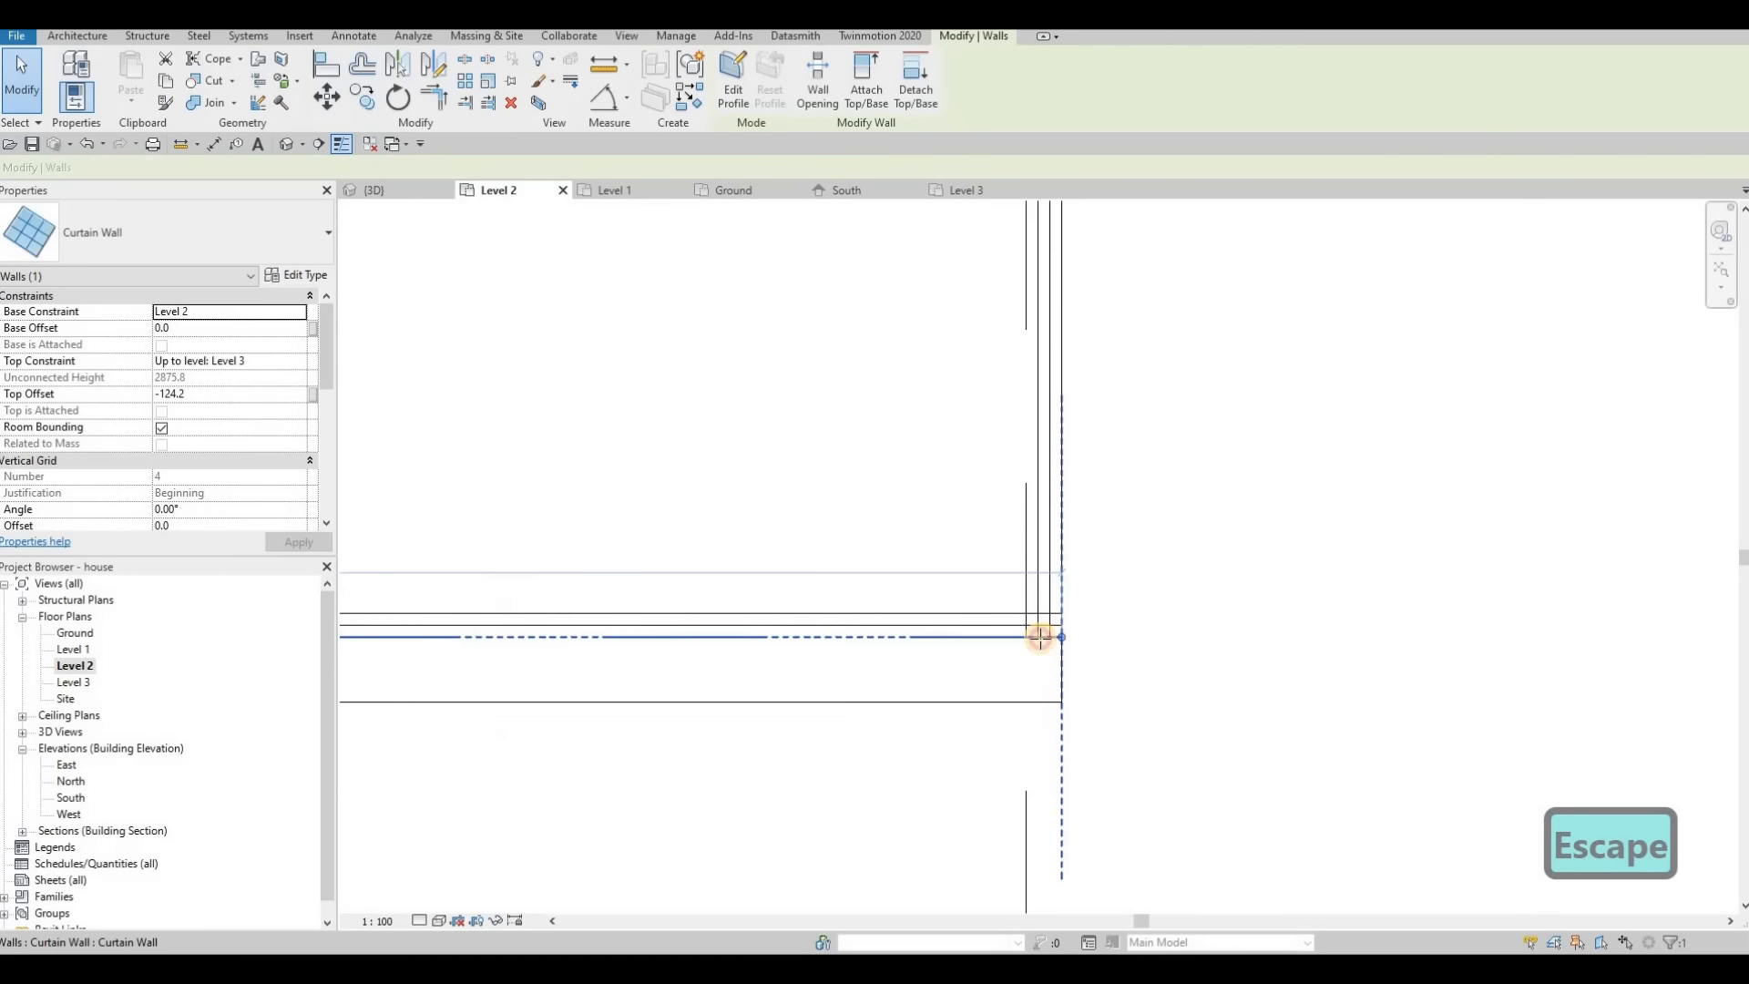
drag(1039, 637, 1042, 645)
key(Down)
key(Down)
key(Down)
key(Down)
key(Down)
key(Escape)
Step: Lower the top of the balcony's front curtain wall in the 3D view to form a low glass railing
click(374, 190)
key(Escape)
scroll(763, 386, down, 1)
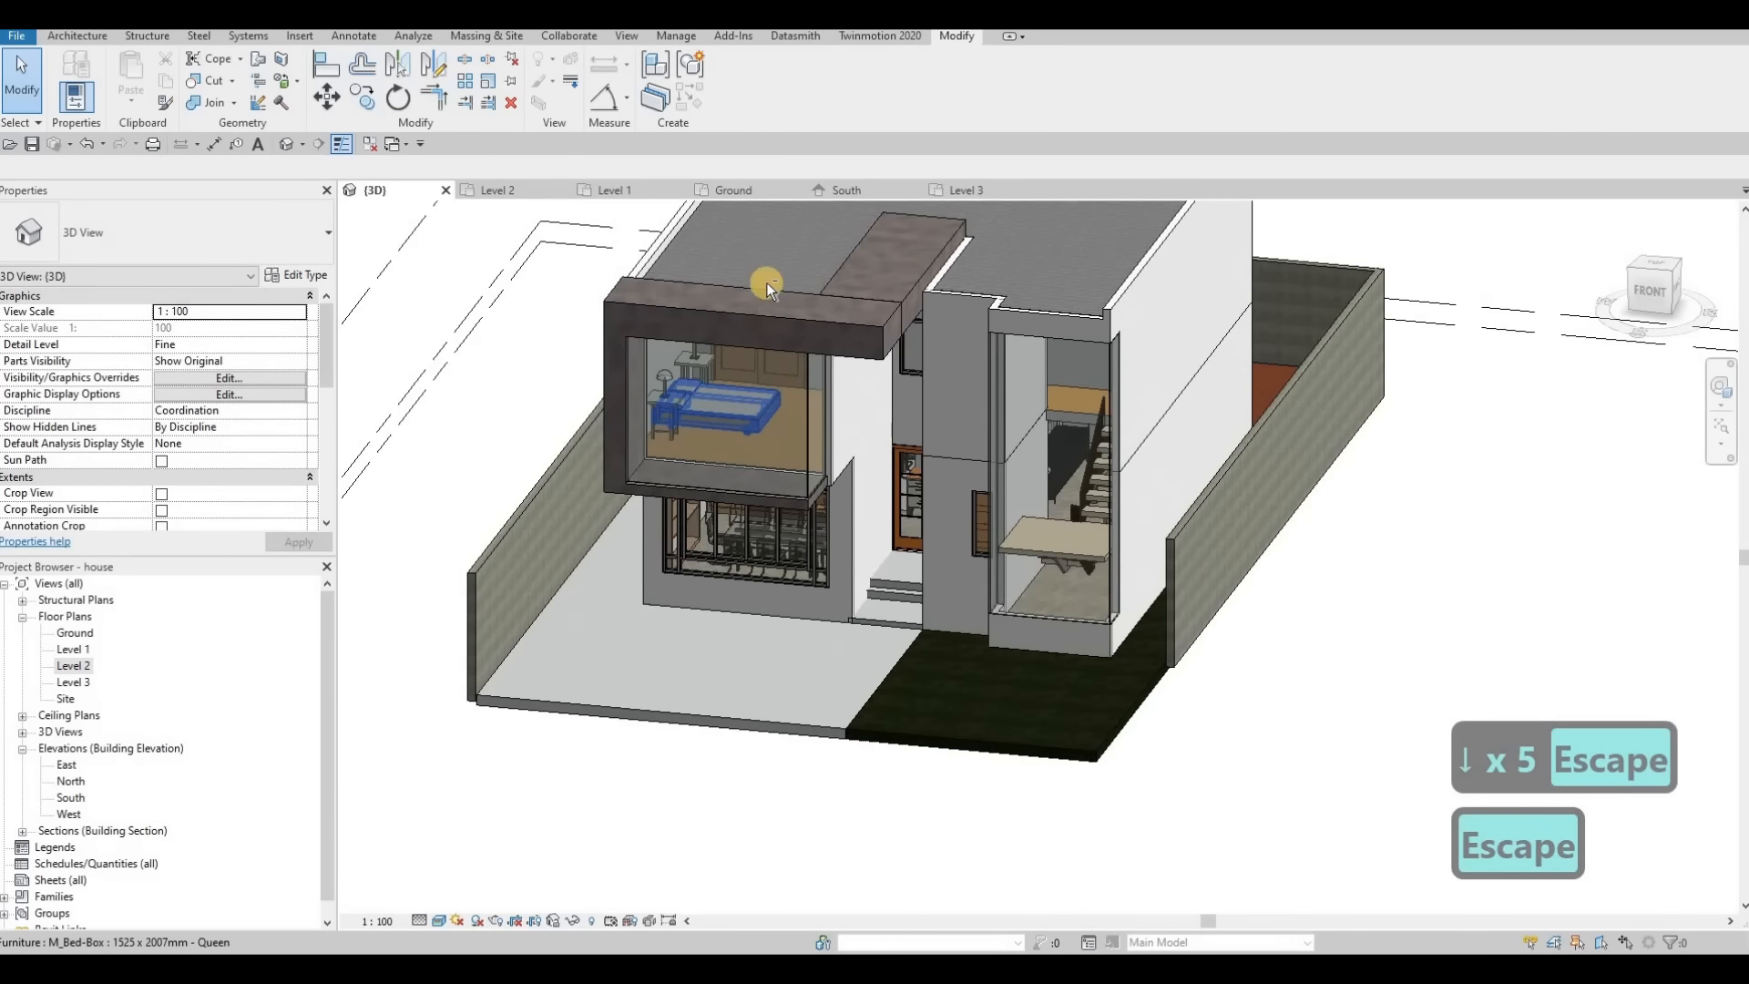
shift+middle_drag(766, 284, 761, 340)
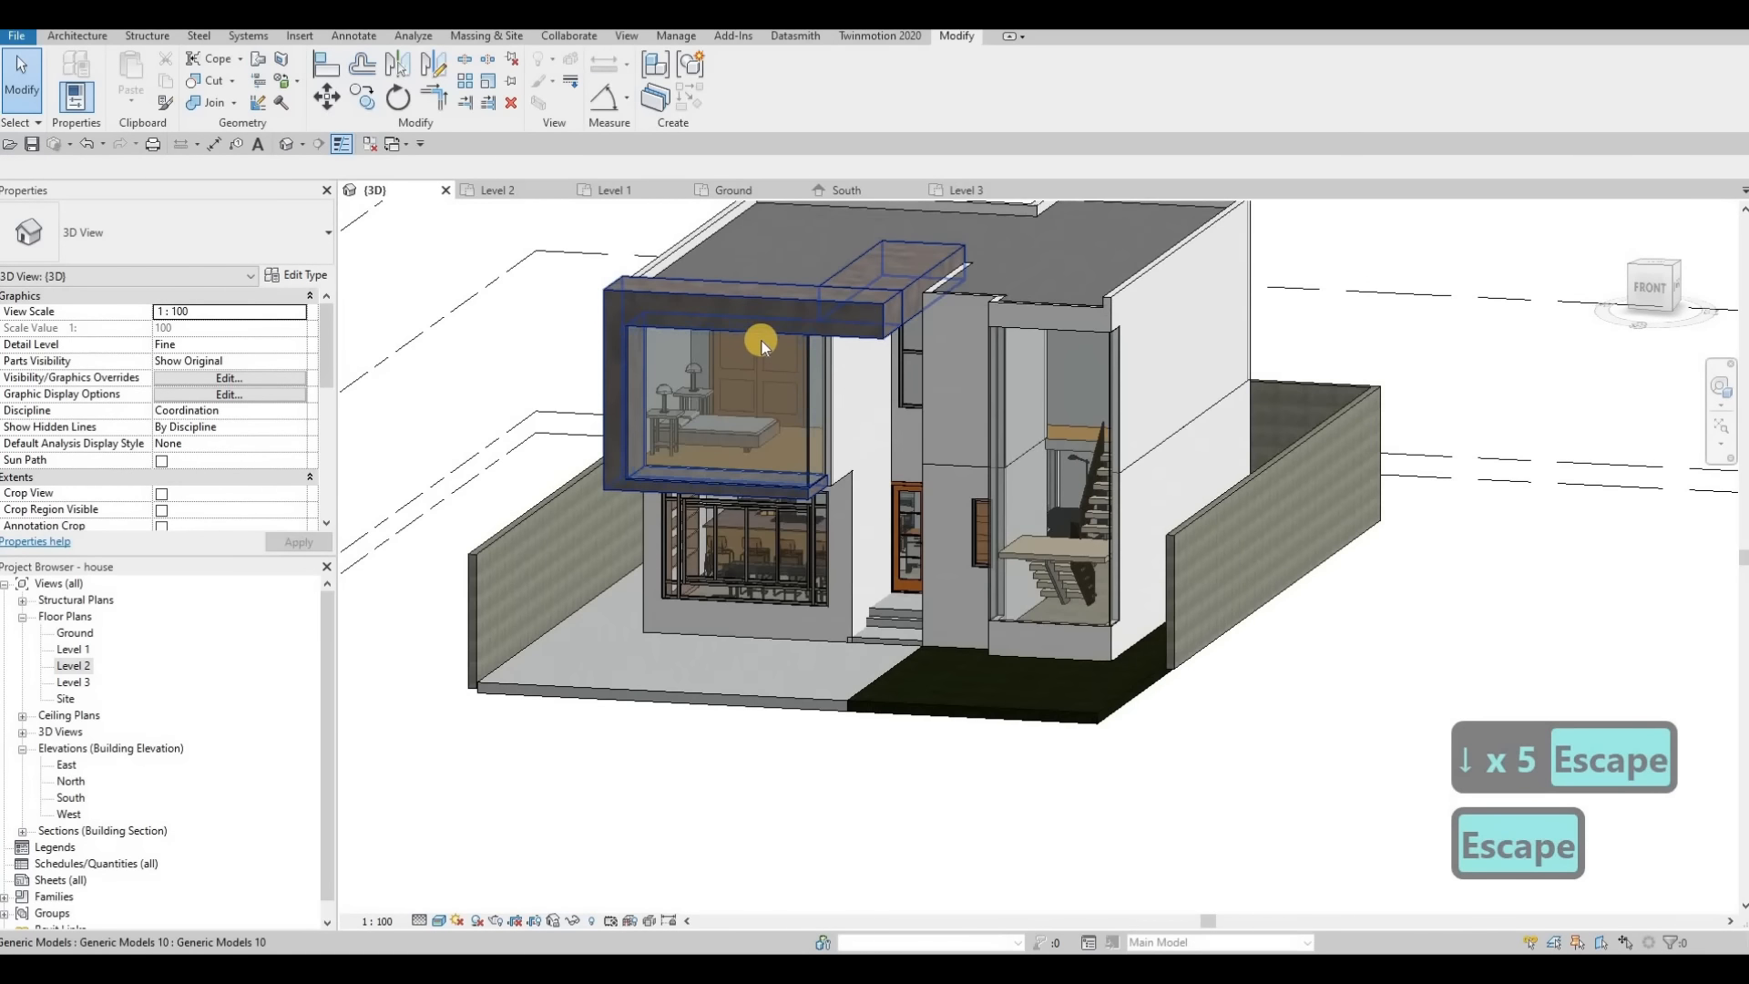
click(716, 349)
drag(709, 414, 725, 417)
key(Escape)
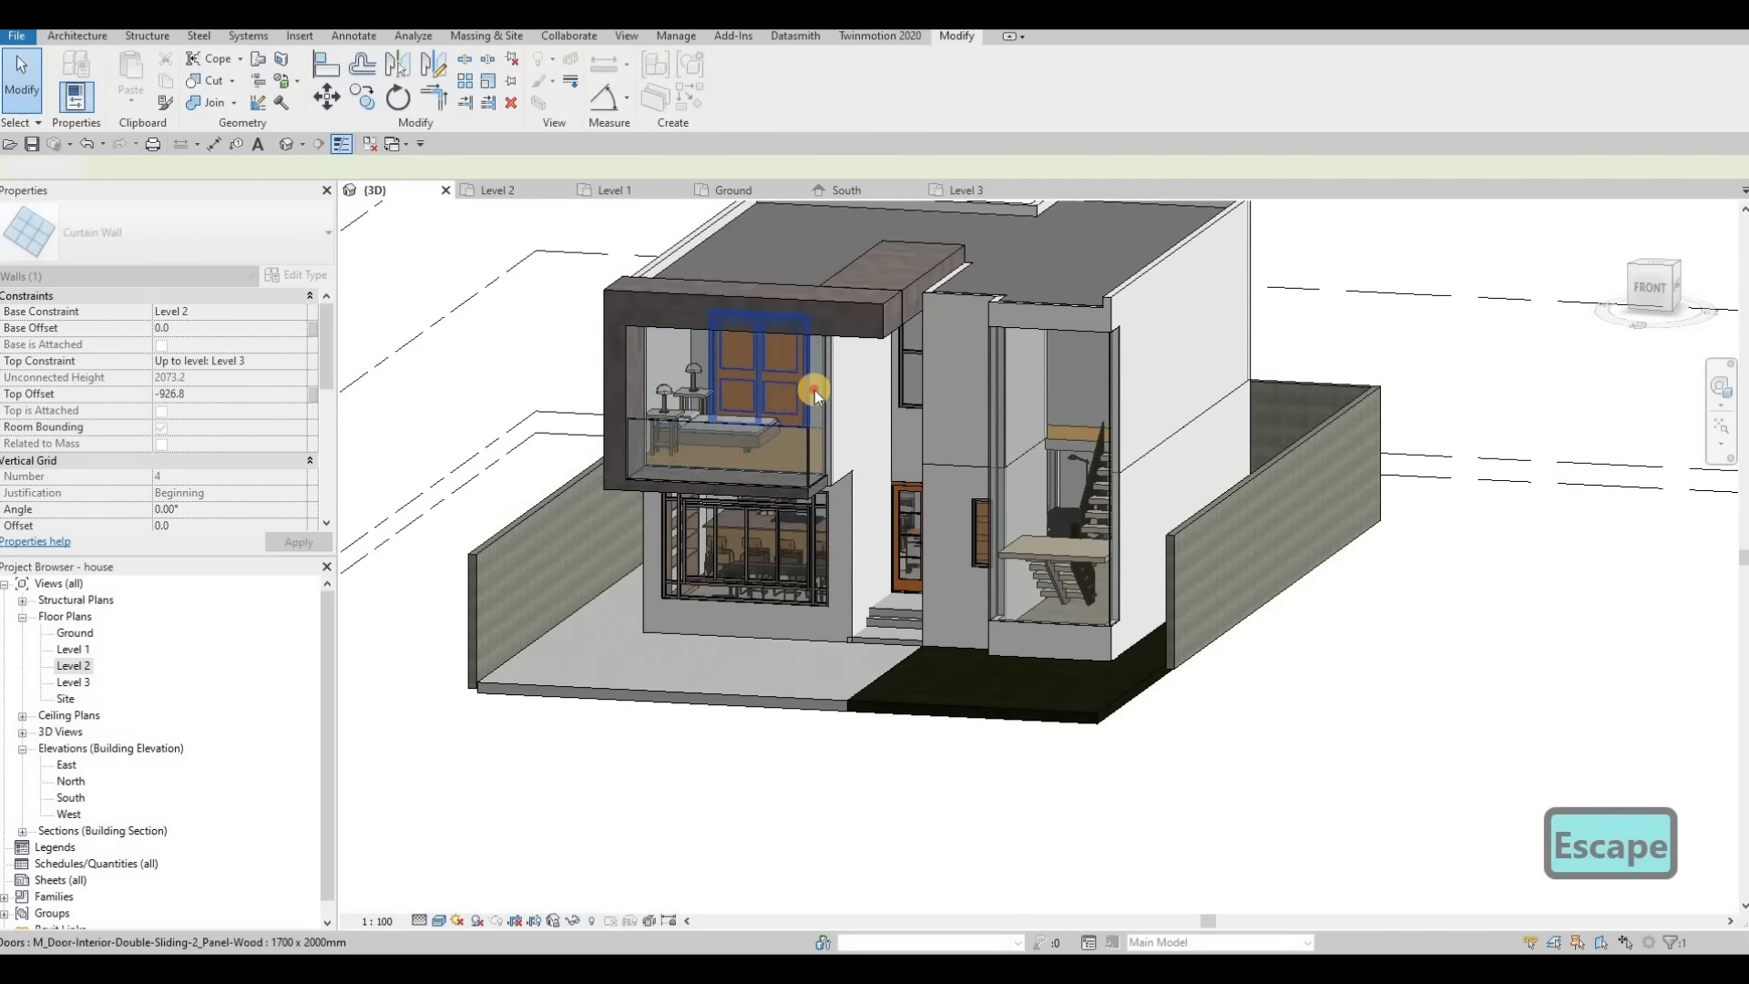
Step: Lower the top of the balcony's side curtain wall to roughly the height of the front glass railing
click(824, 390)
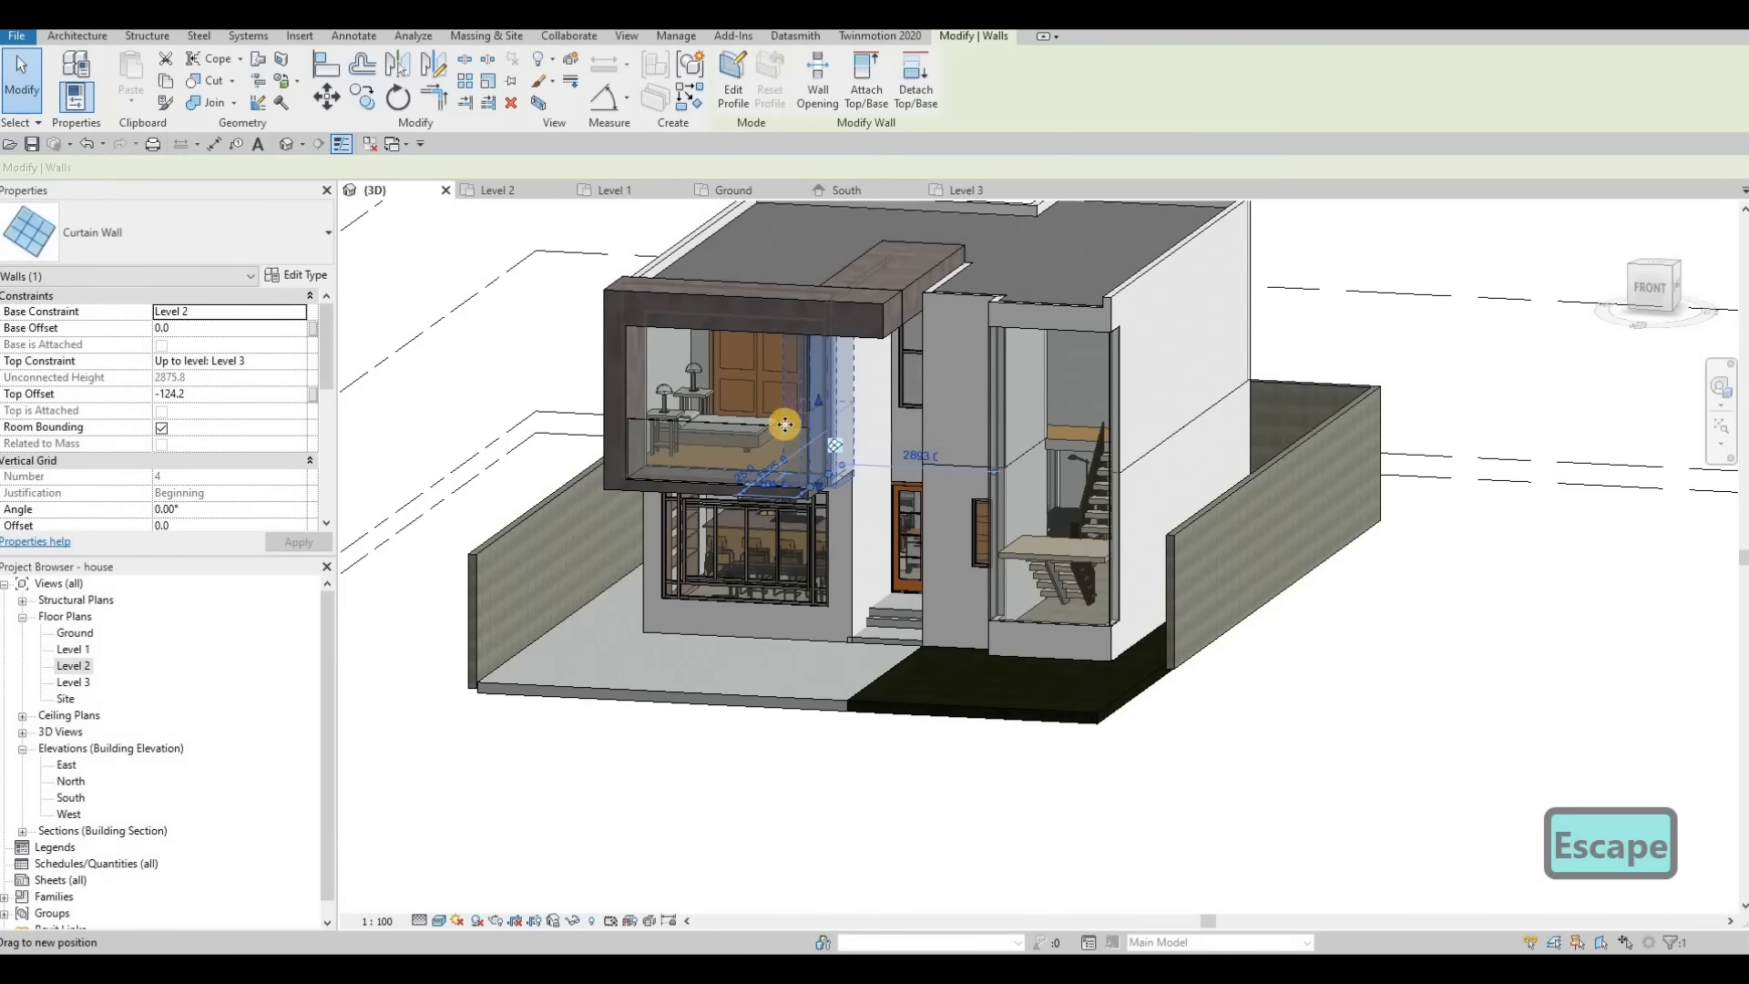
key(Escape)
key(Escape)
scroll(812, 437, up, 5)
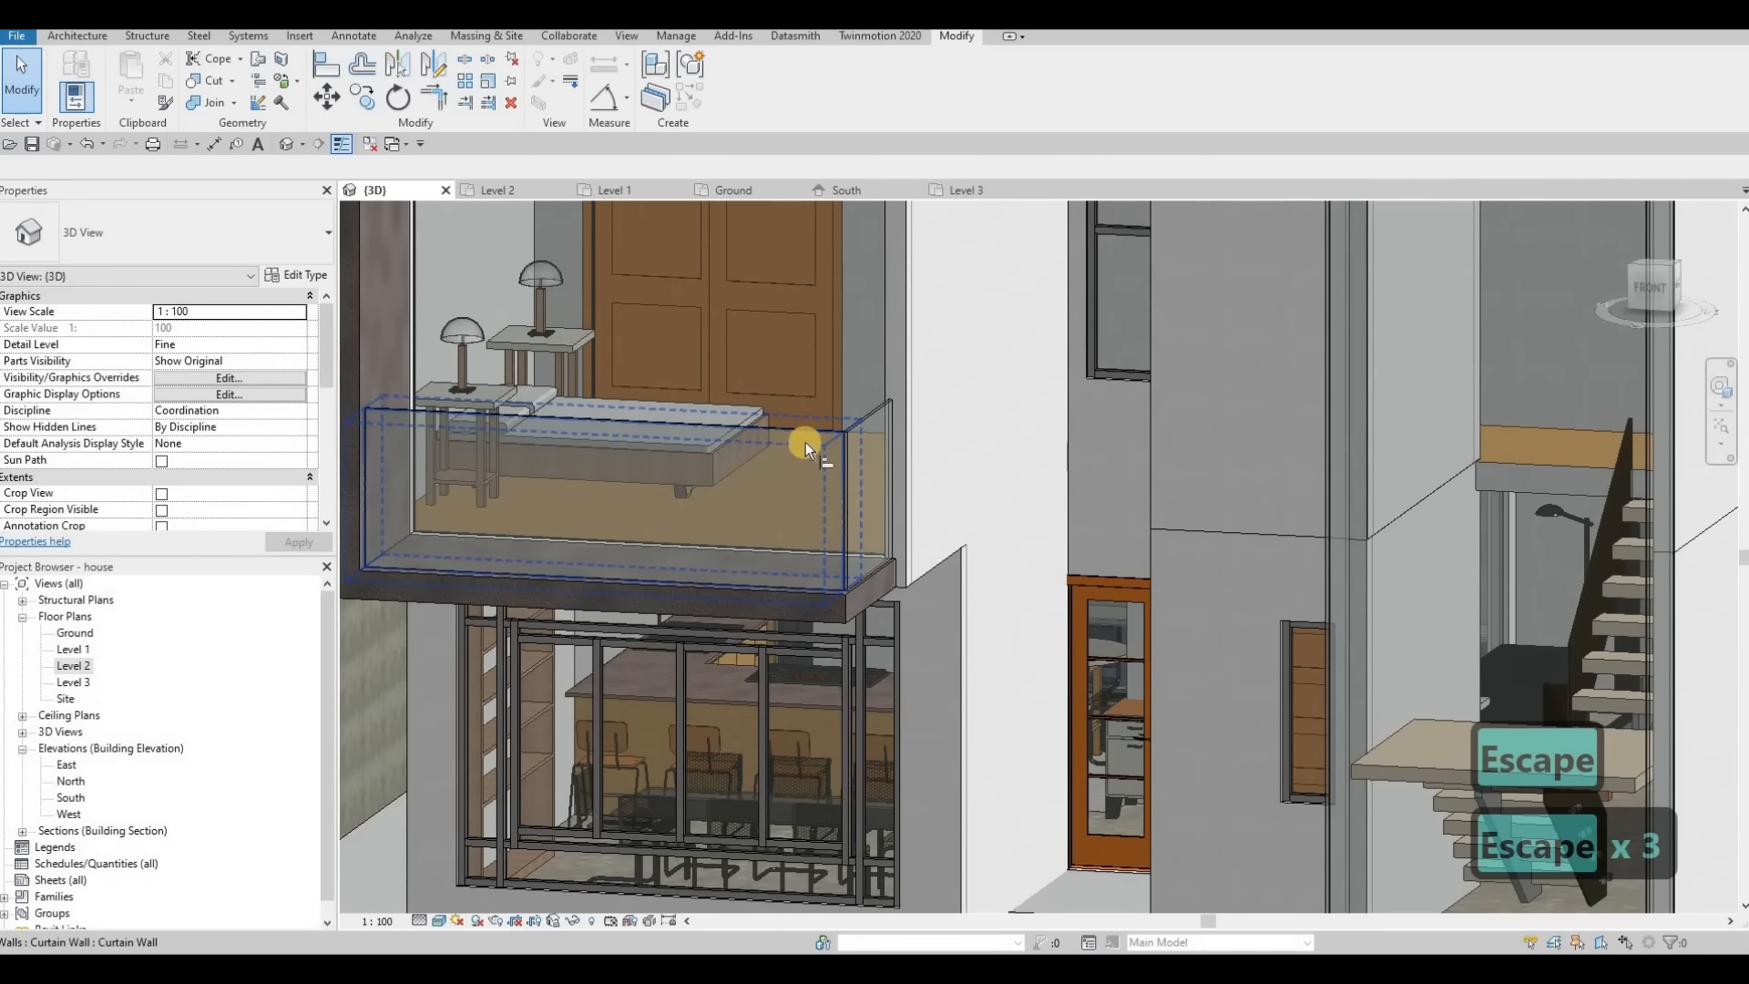
Step: Align the top of the side glass railing with the top of the front glass railing
key(a)
key(l)
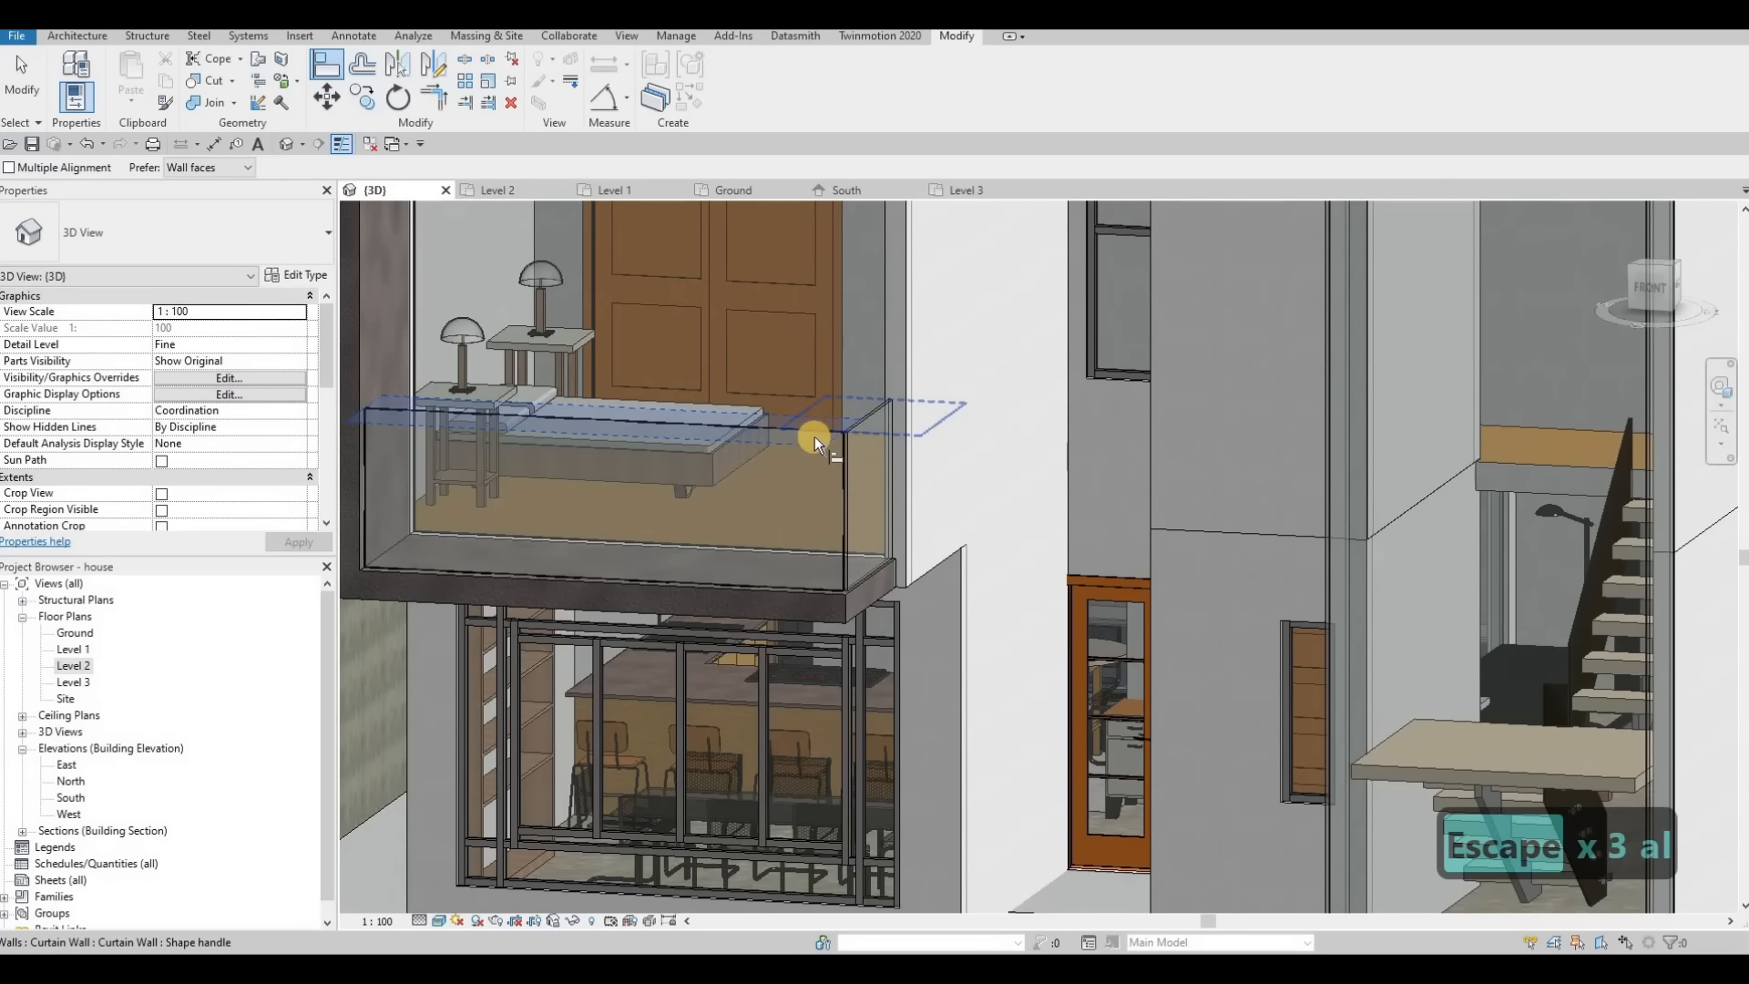
key(Escape)
scroll(927, 435, down, 5)
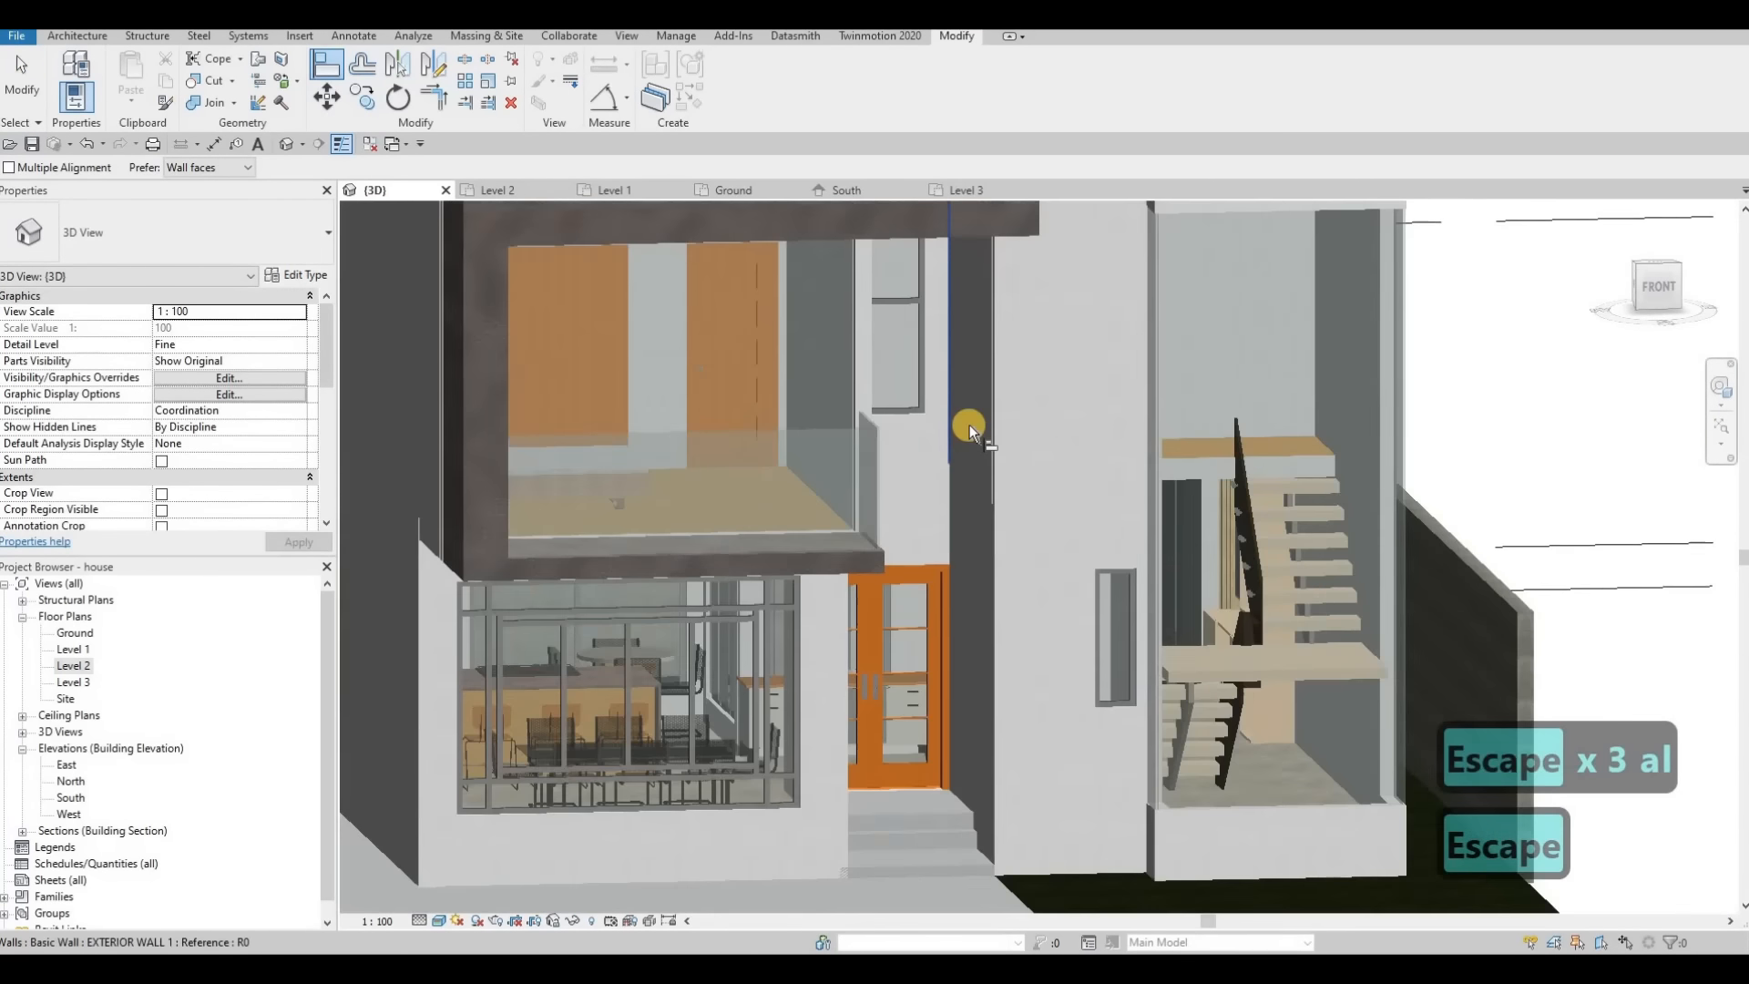
scroll(878, 461, up, 6)
scroll(783, 486, down, 6)
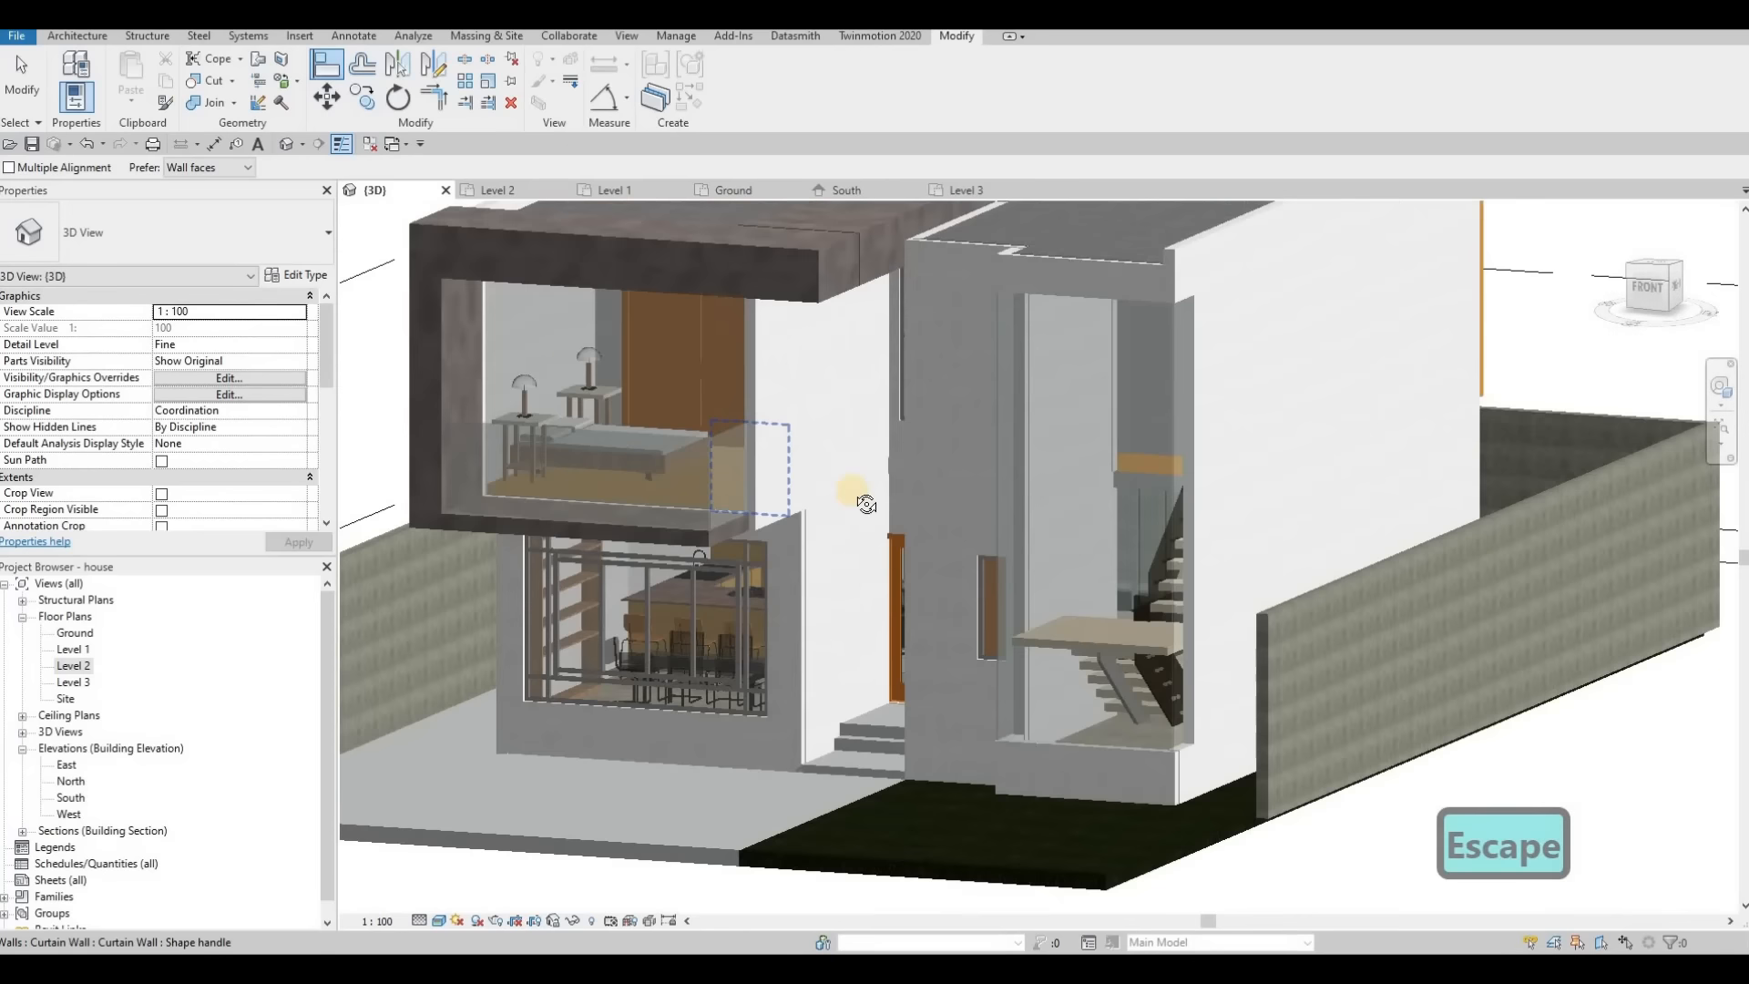
shift+middle_drag(904, 511, 932, 437)
click(909, 442)
key(F1)
Step: Edit the pool deck floor's boundary in the Ground plan, adding lines along the exterior wall's outer face and the bathroom wall's pool-side face
shift+middle_drag(704, 583, 948, 774)
middle_drag(850, 446, 1255, 615)
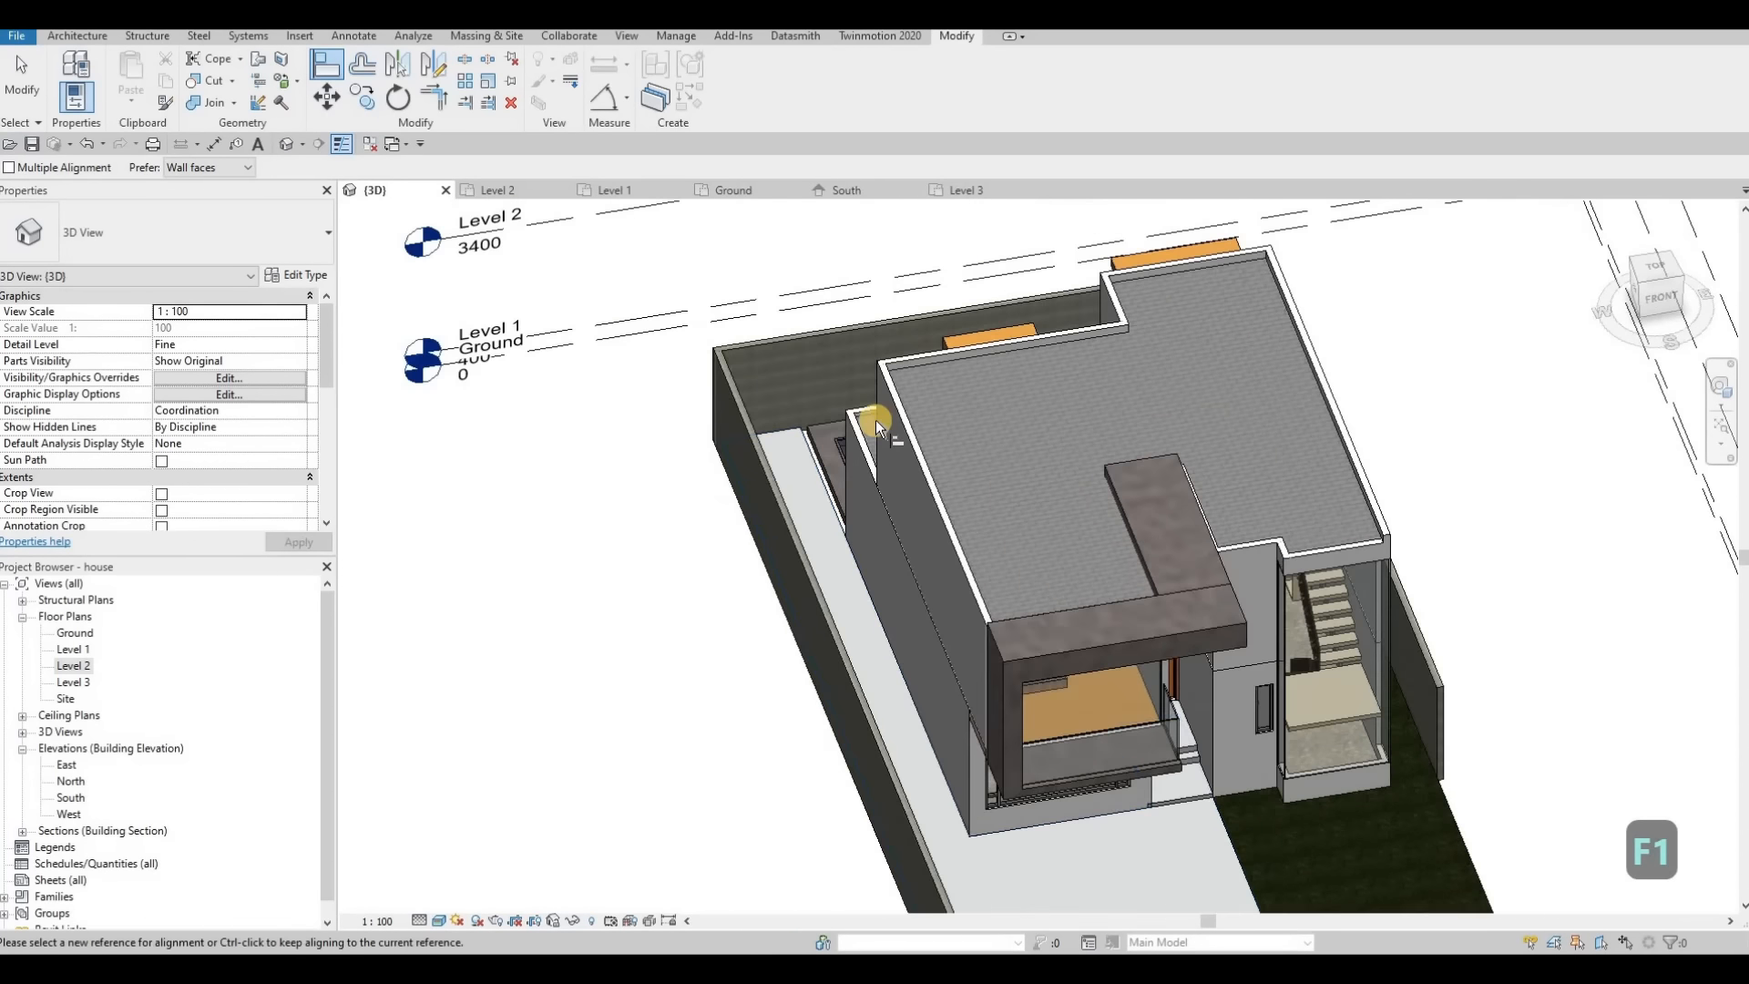
scroll(877, 419, up, 3)
click(876, 419)
shift+middle_drag(876, 418, 871, 466)
key(Escape)
click(870, 466)
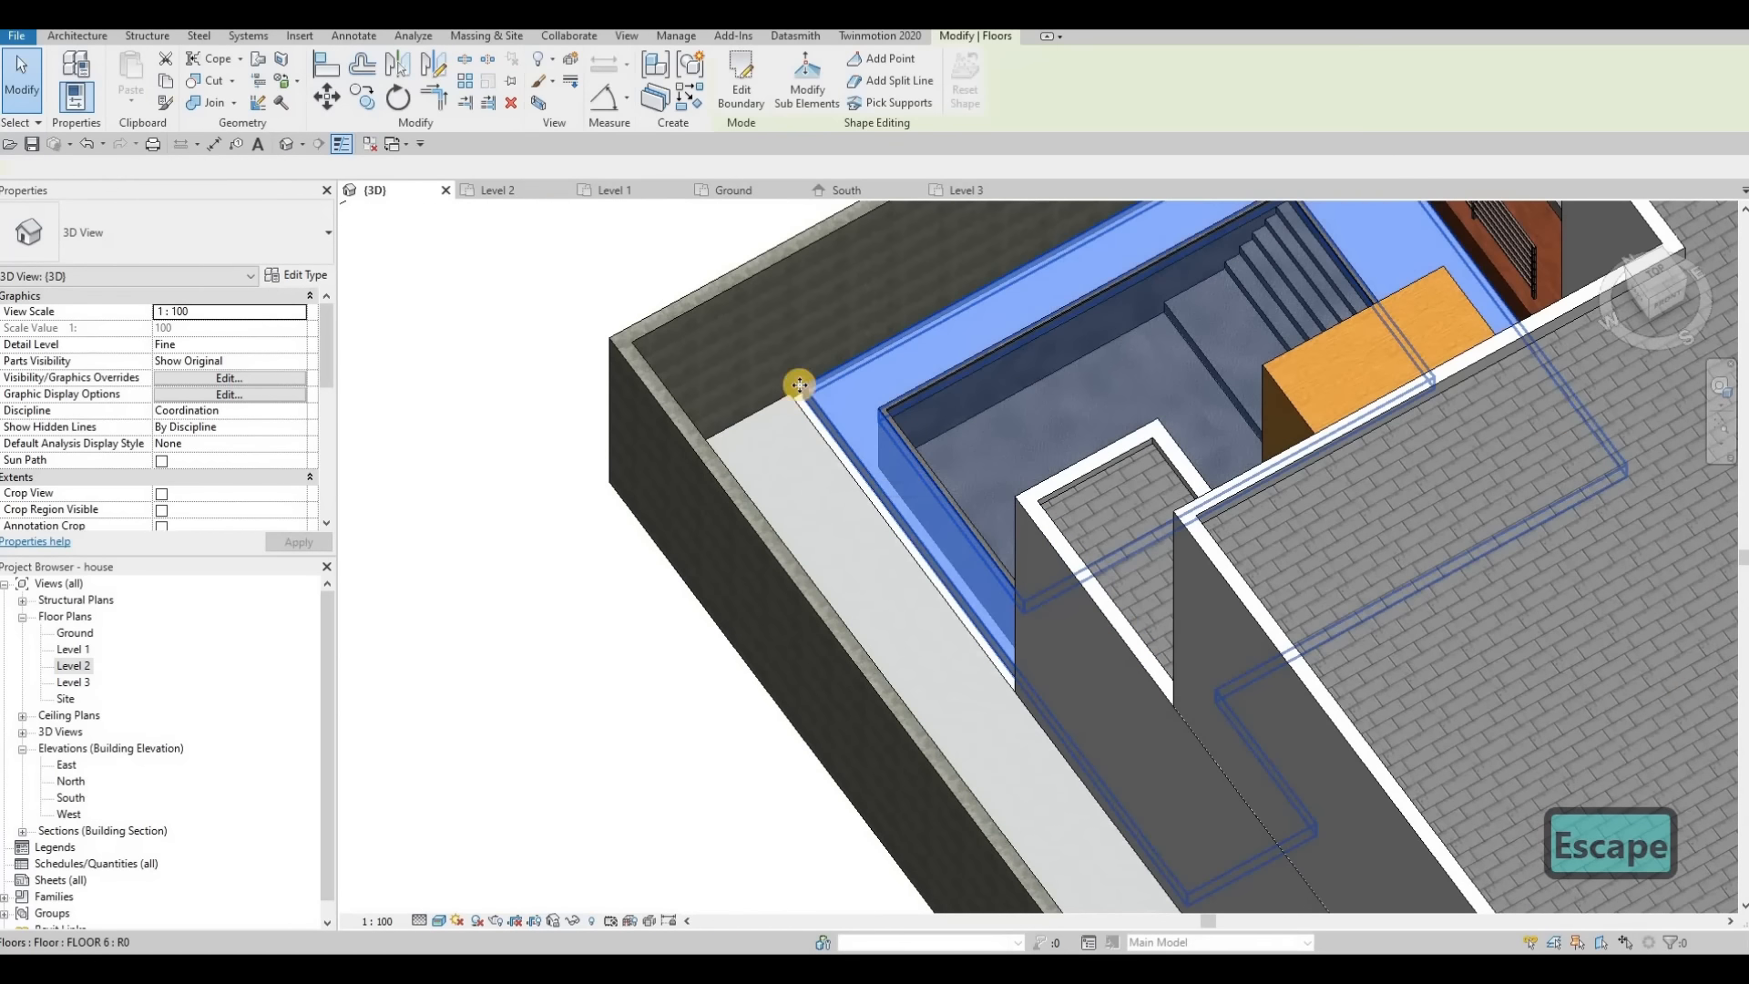
click(75, 632)
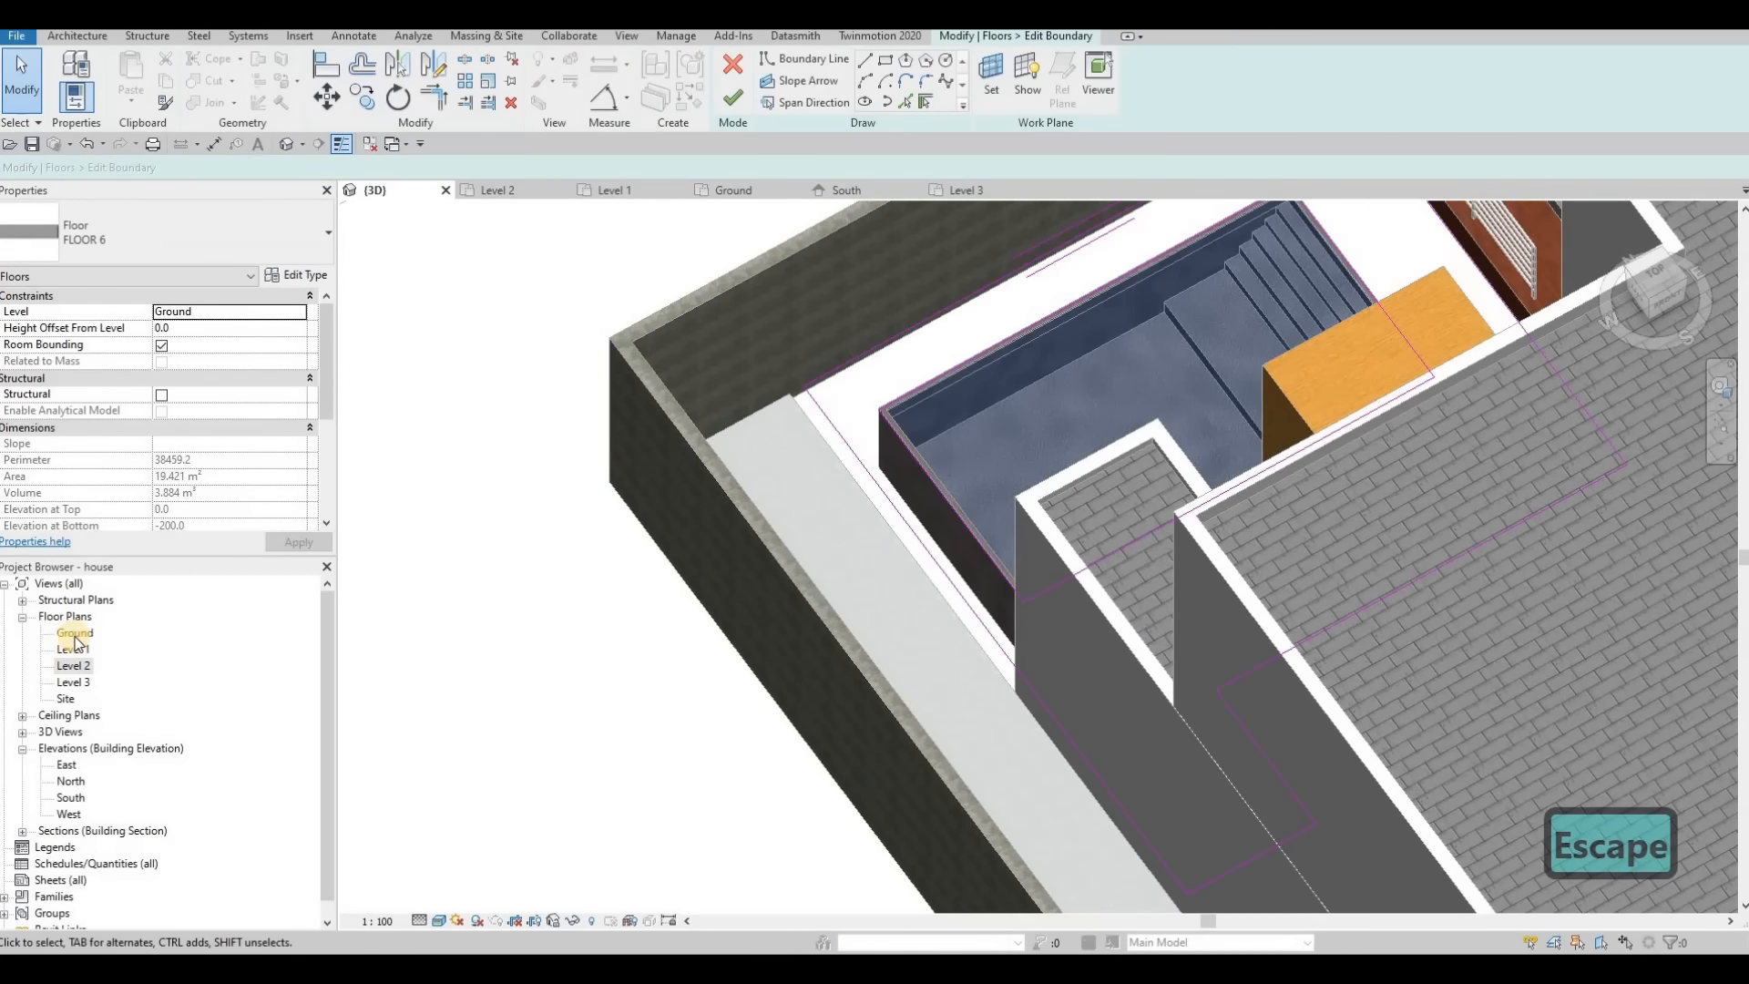
double_click(75, 632)
click(905, 101)
click(817, 488)
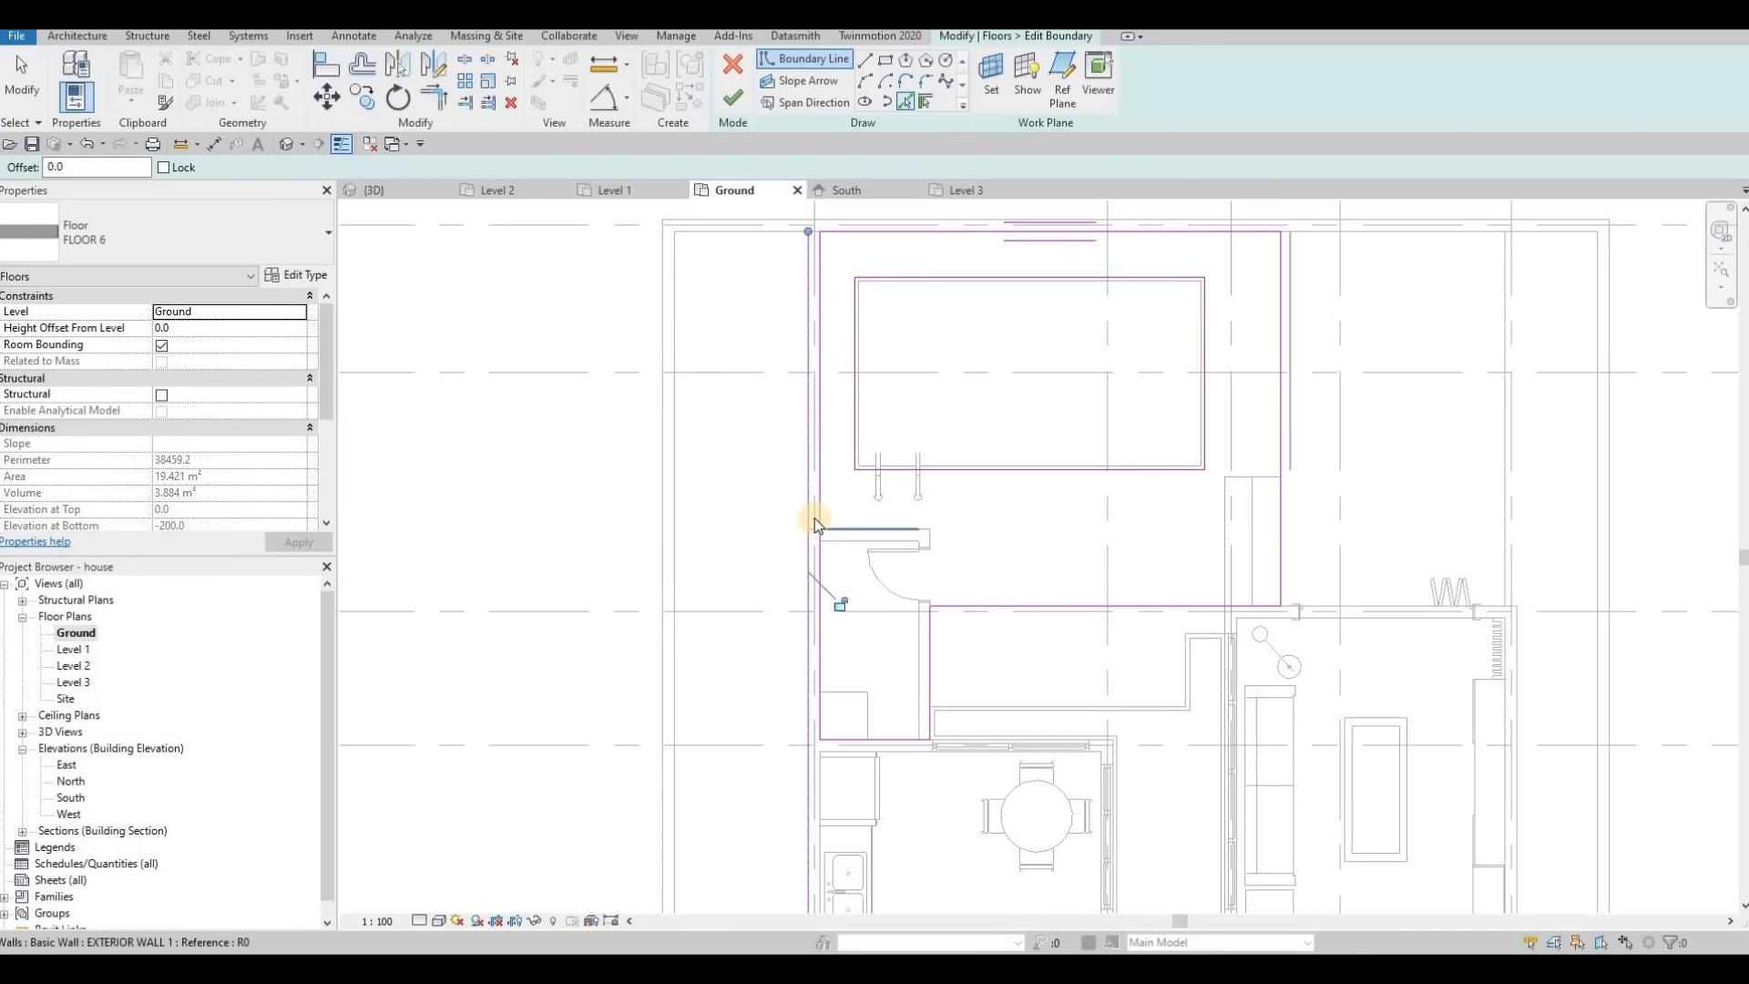
scroll(815, 522, up, 5)
click(793, 513)
scroll(790, 444, down, 3)
middle_drag(790, 300, 791, 439)
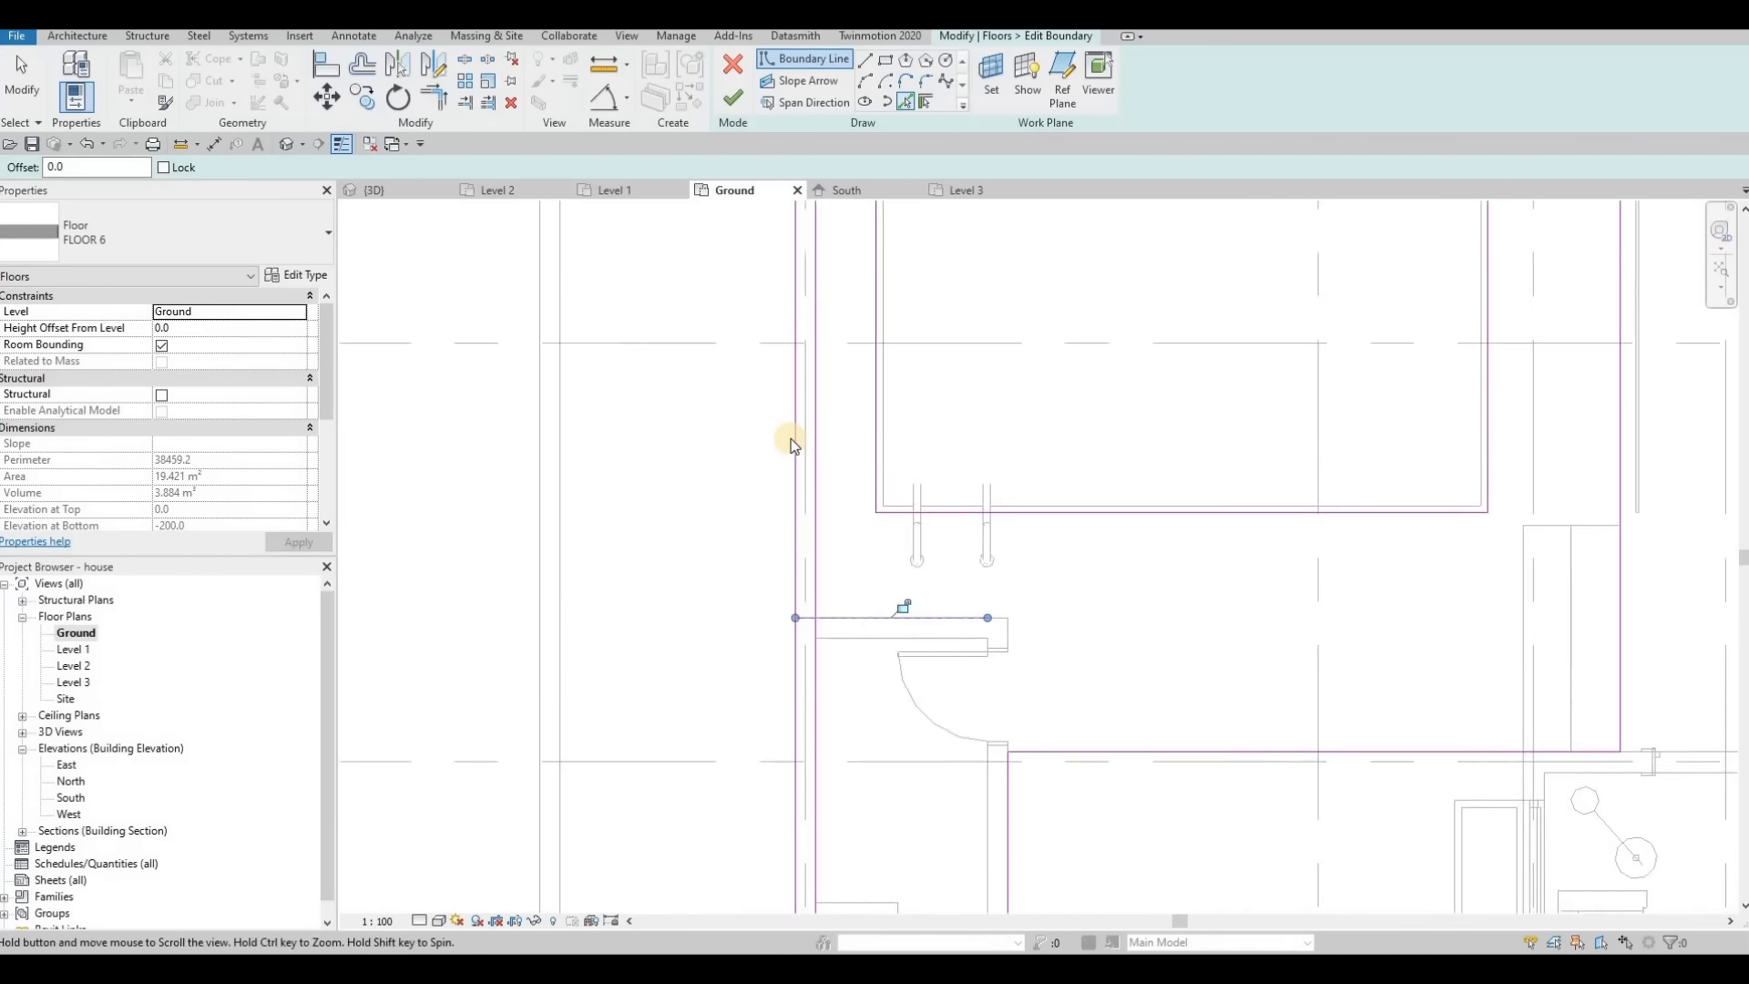
scroll(792, 472, down, 2)
Step: Trim the added boundary lines to the inner wall line and the rear compound wall line, and finish the pool deck floor
key(Escape)
key(Escape)
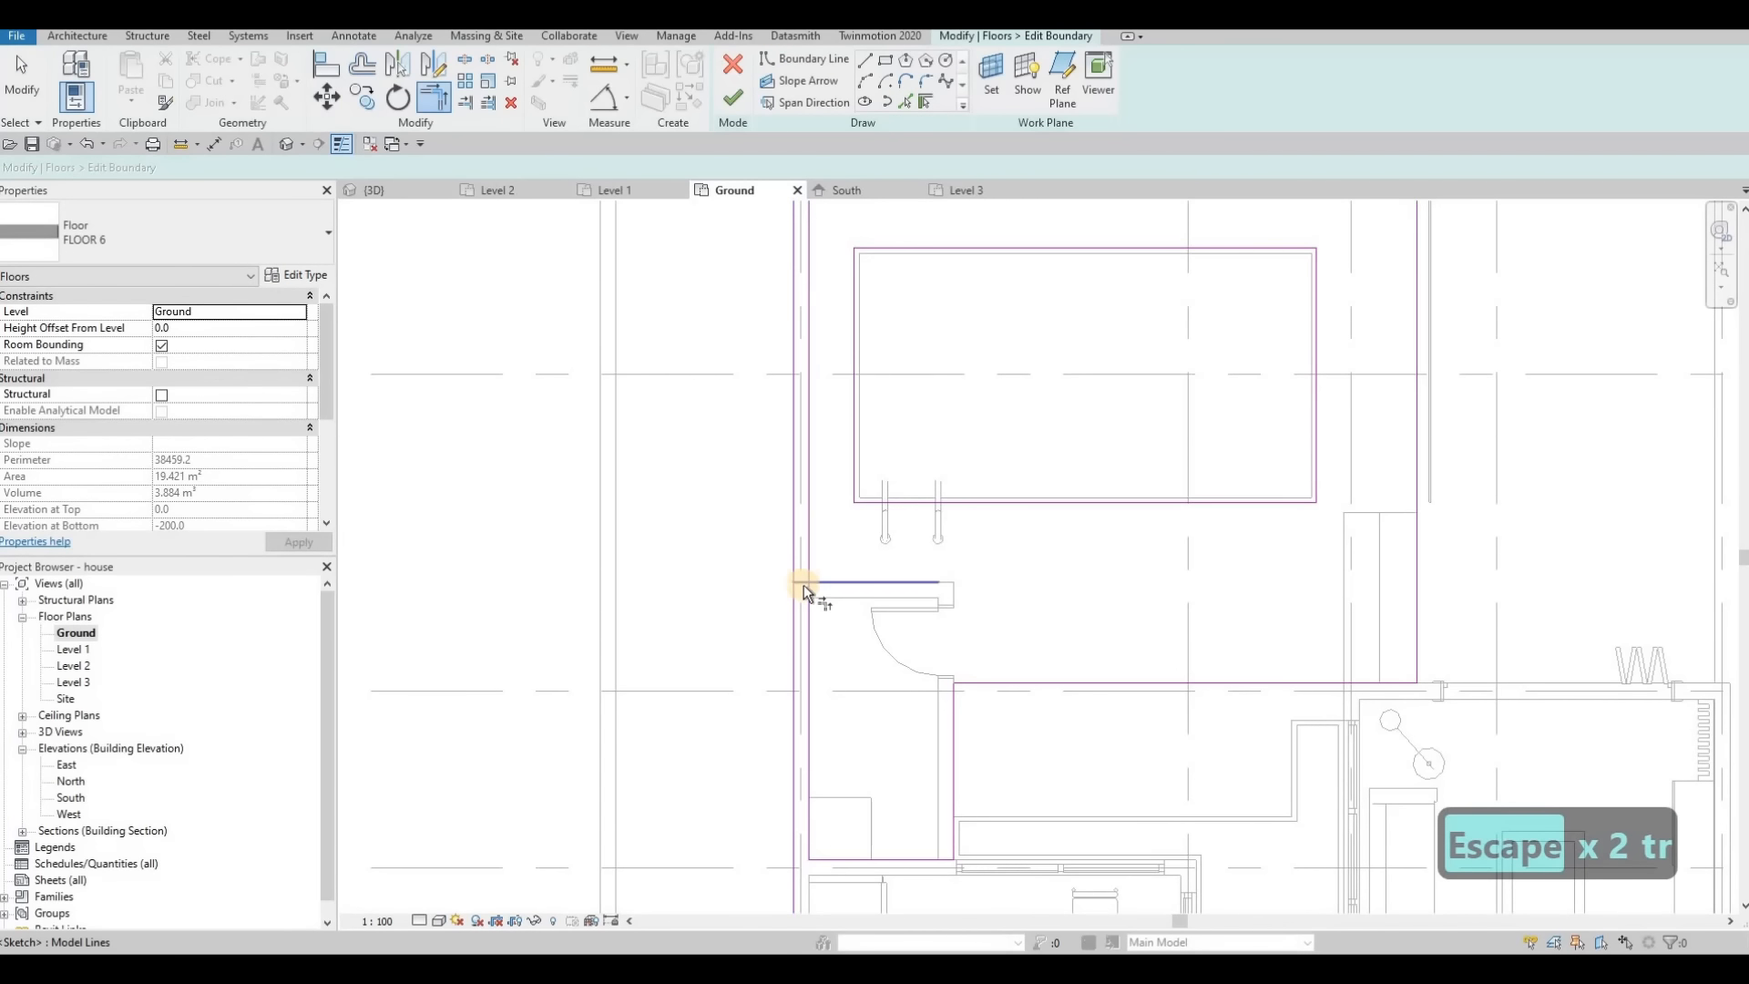
click(807, 584)
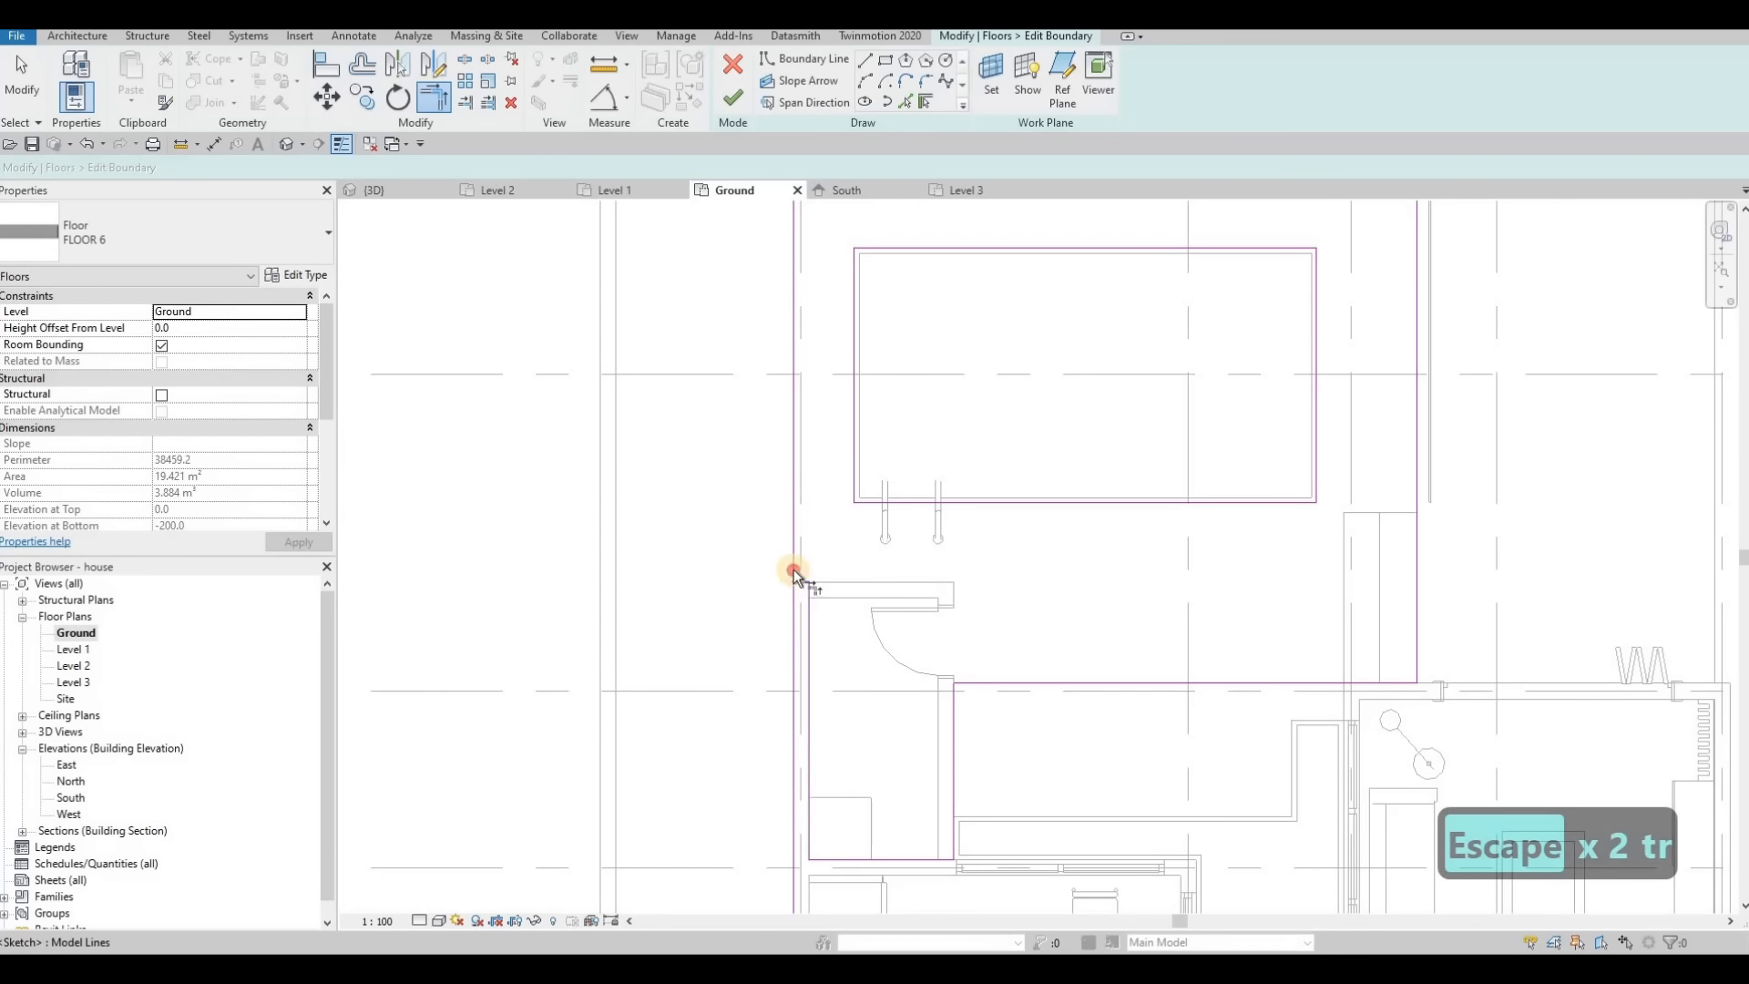
click(794, 364)
middle_drag(843, 204, 821, 357)
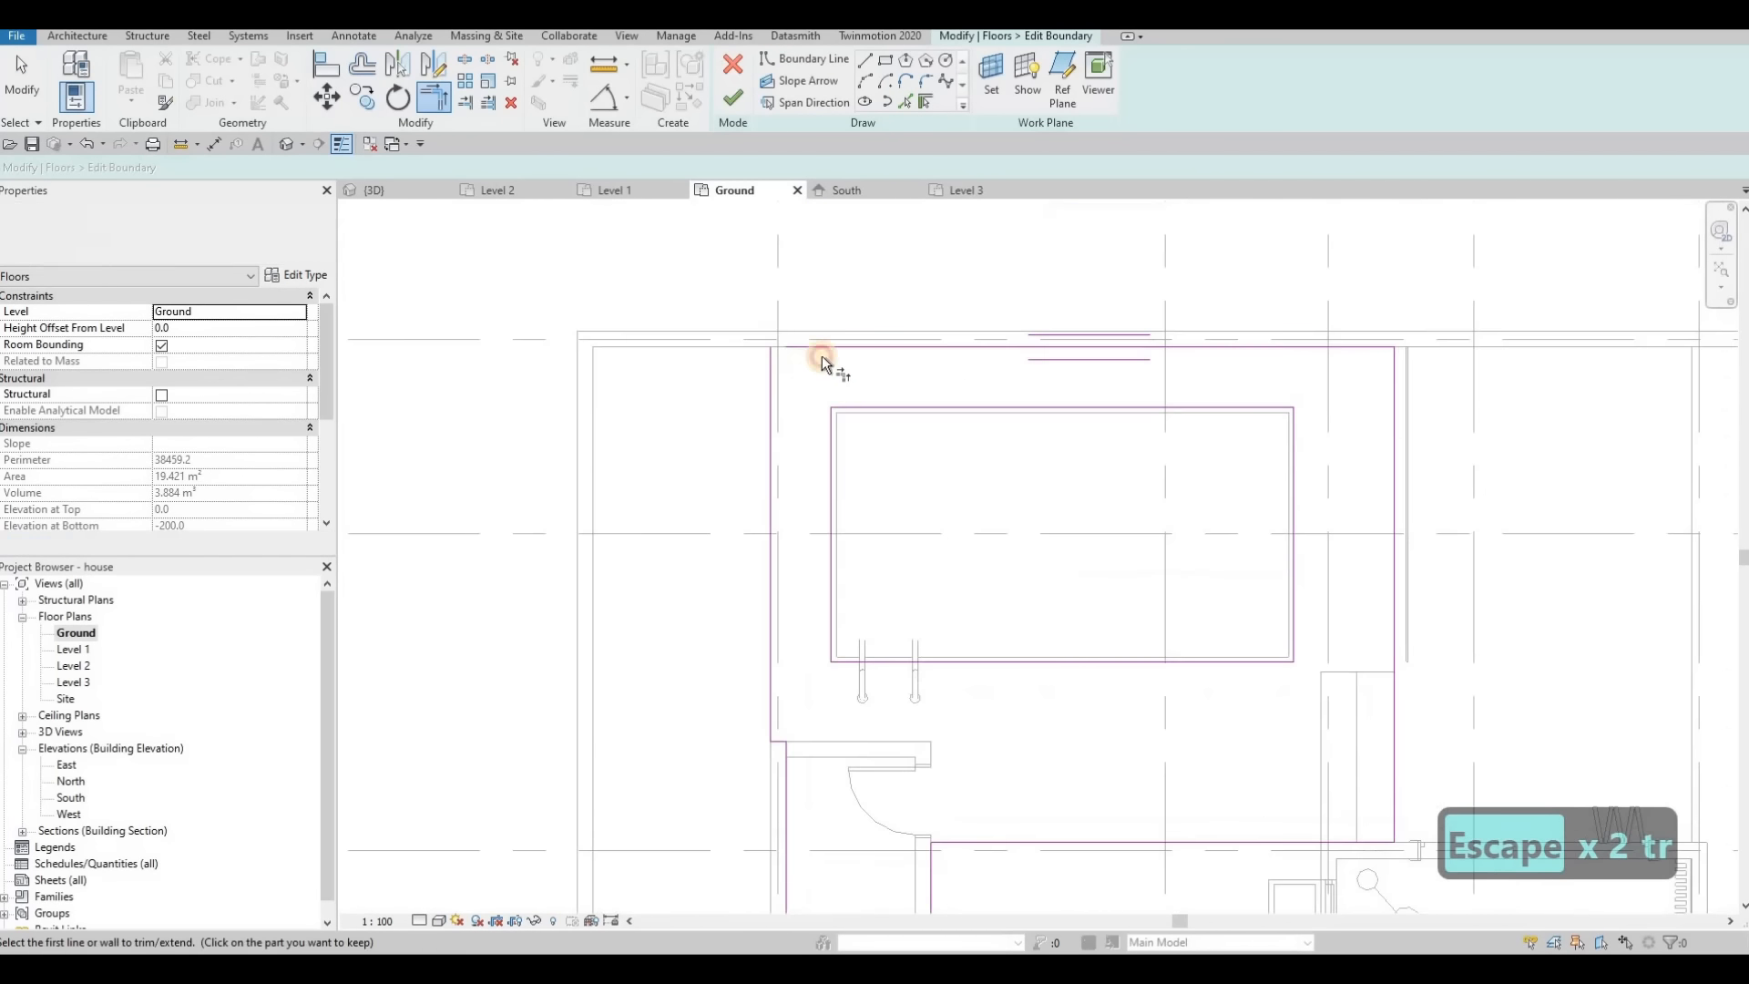
click(771, 392)
click(942, 347)
middle_drag(1010, 414, 593, 330)
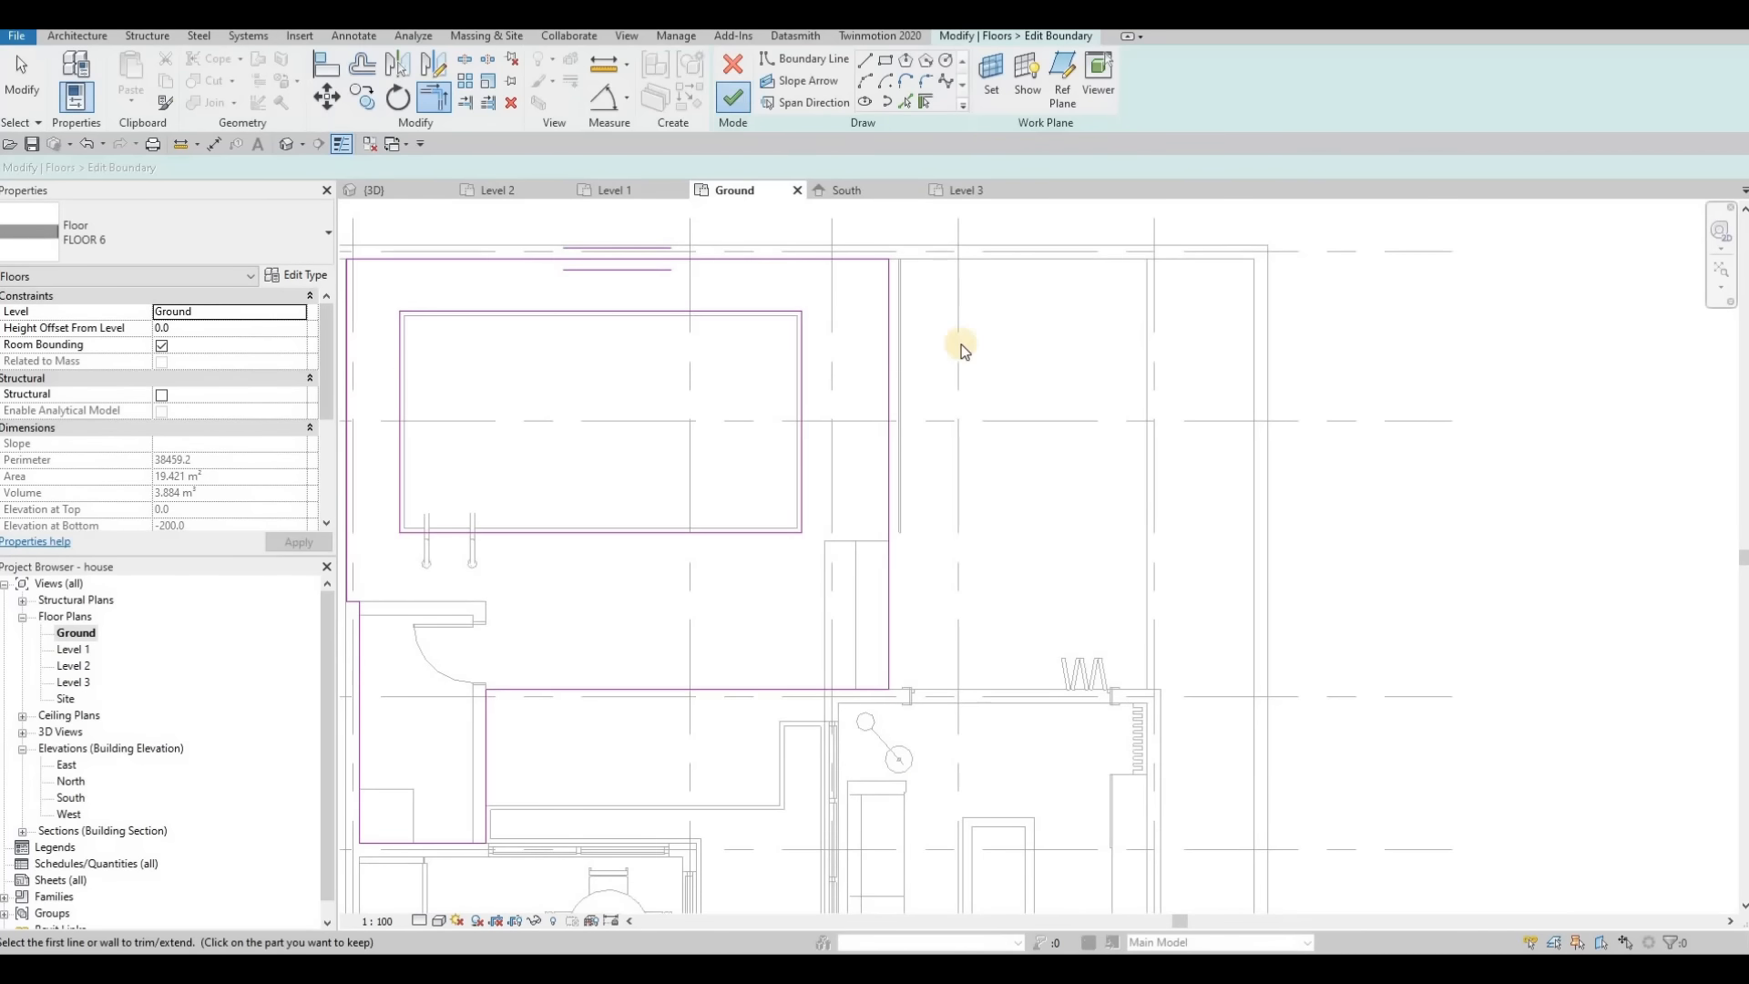
middle_drag(1100, 367, 937, 357)
key(Escape)
Step: Check the terrace floor beside the pool in plan, and examine the widened pool deck and roof in the 3D view
click(982, 428)
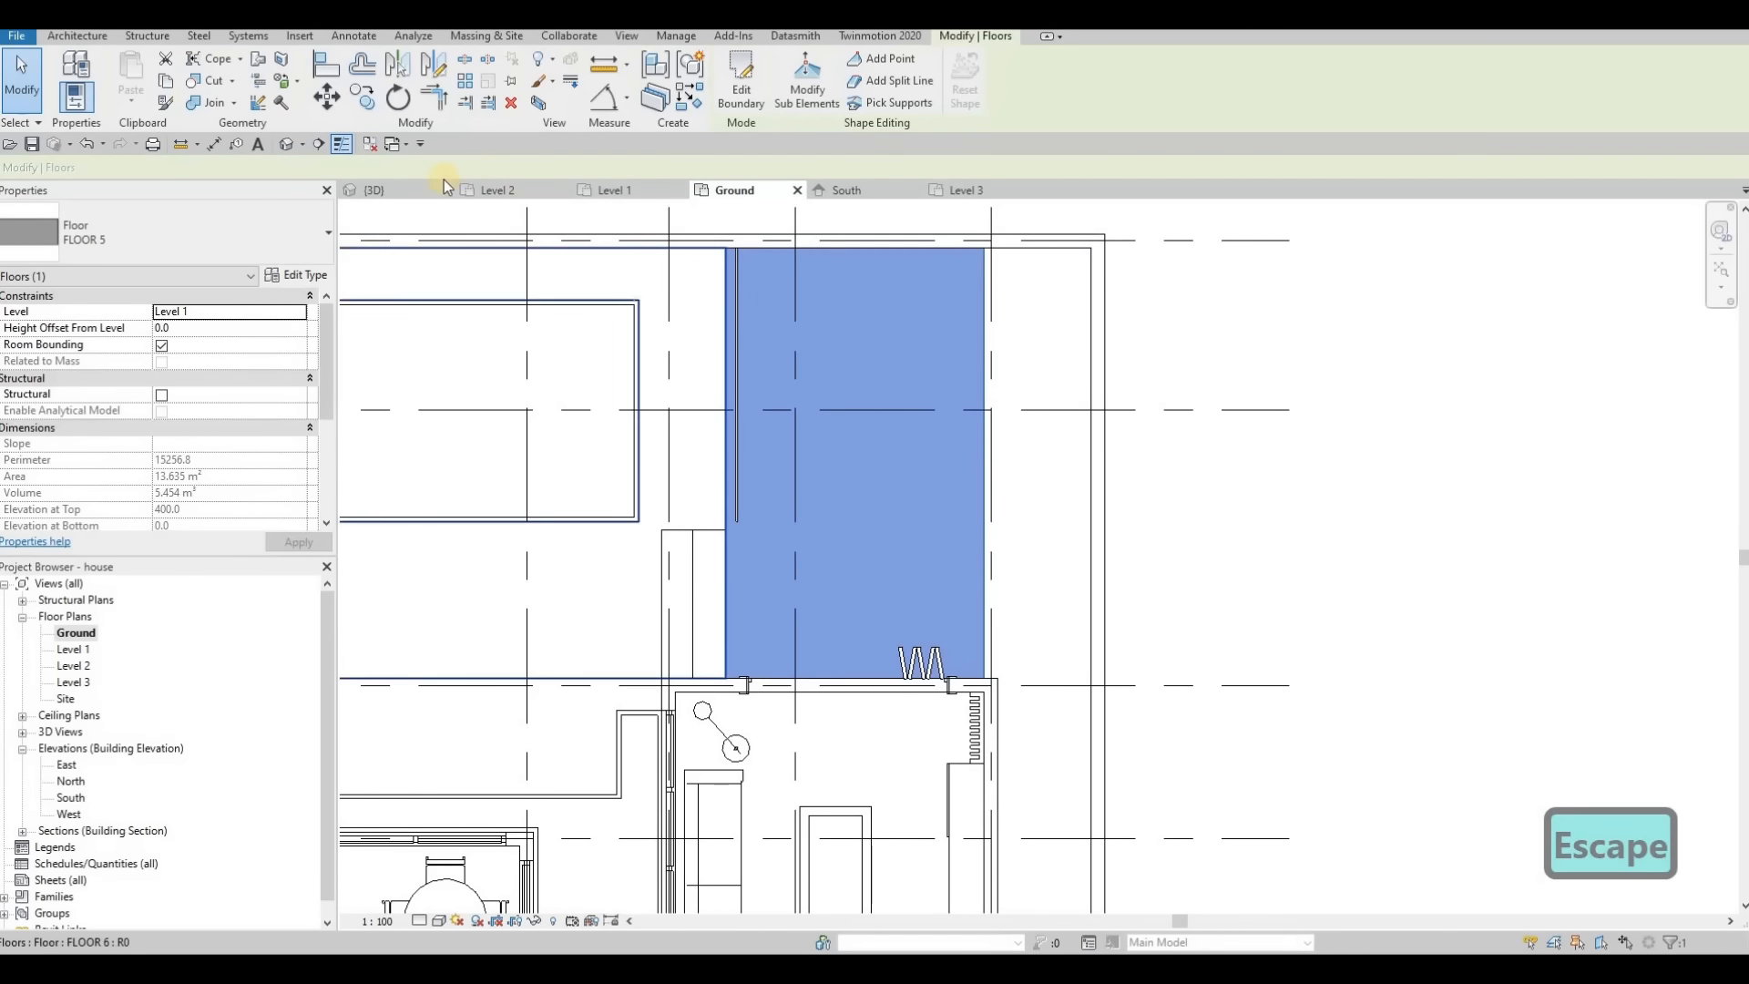
key(Escape)
click(402, 190)
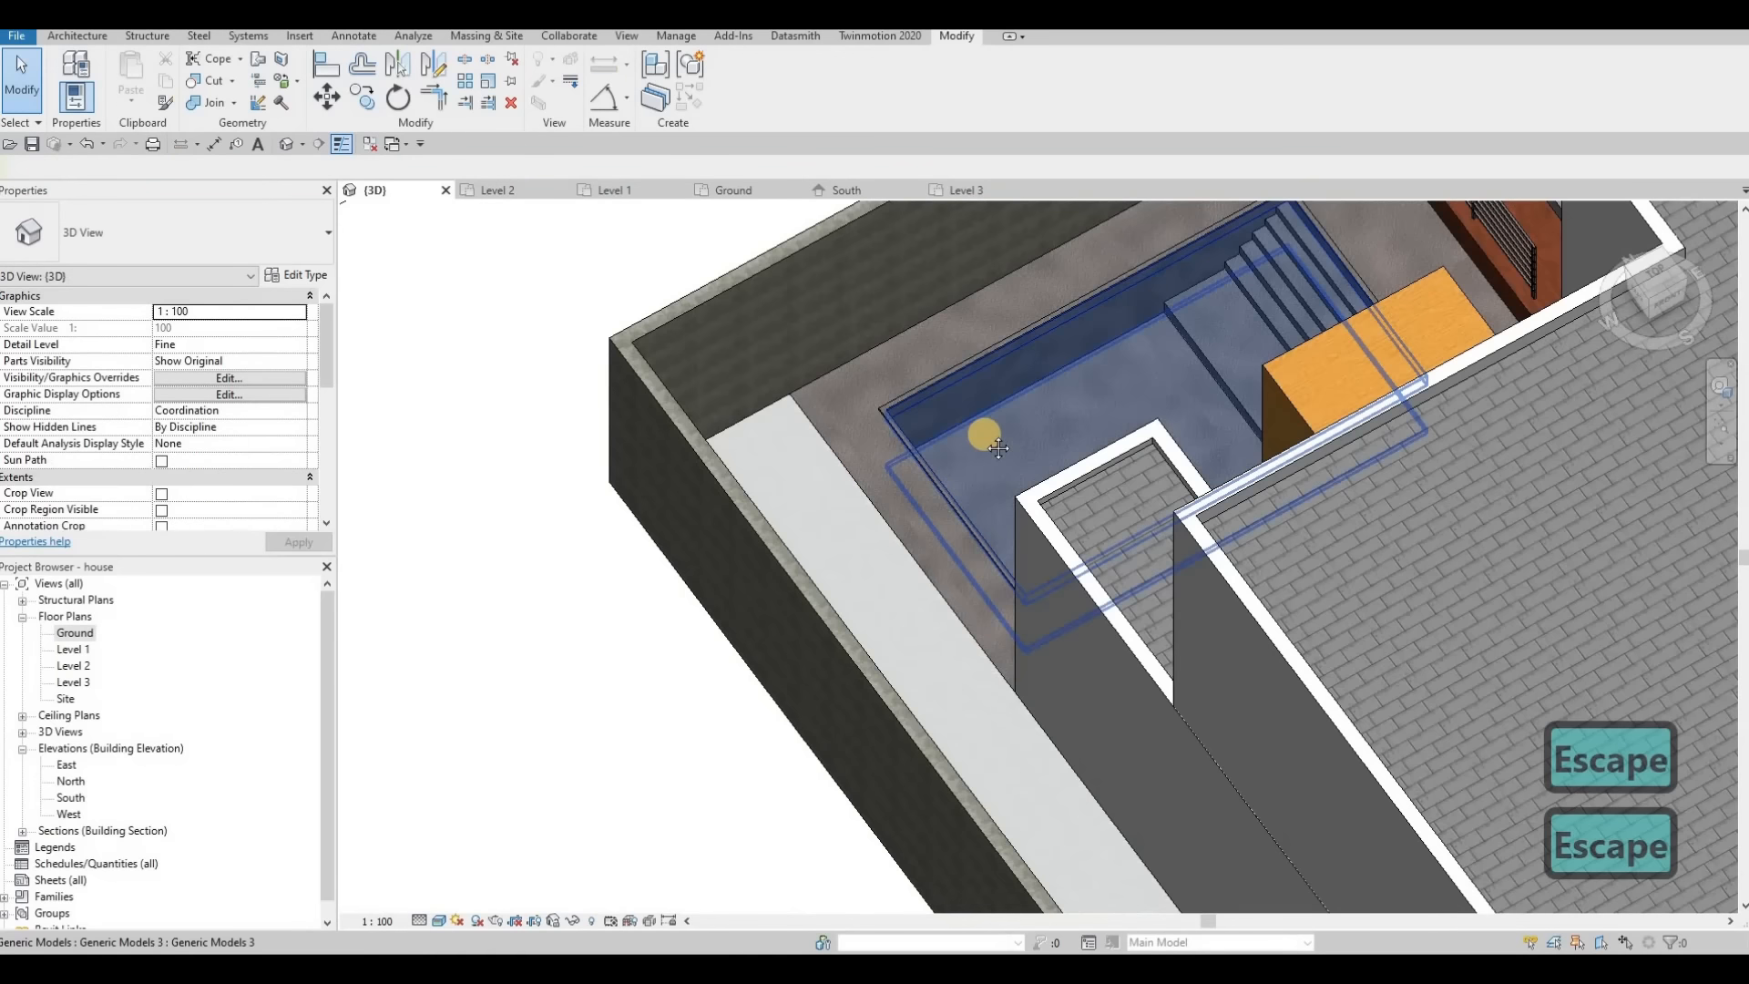
shift+middle_drag(993, 444, 944, 511)
scroll(944, 506, down, 3)
shift+middle_drag(859, 395, 734, 352)
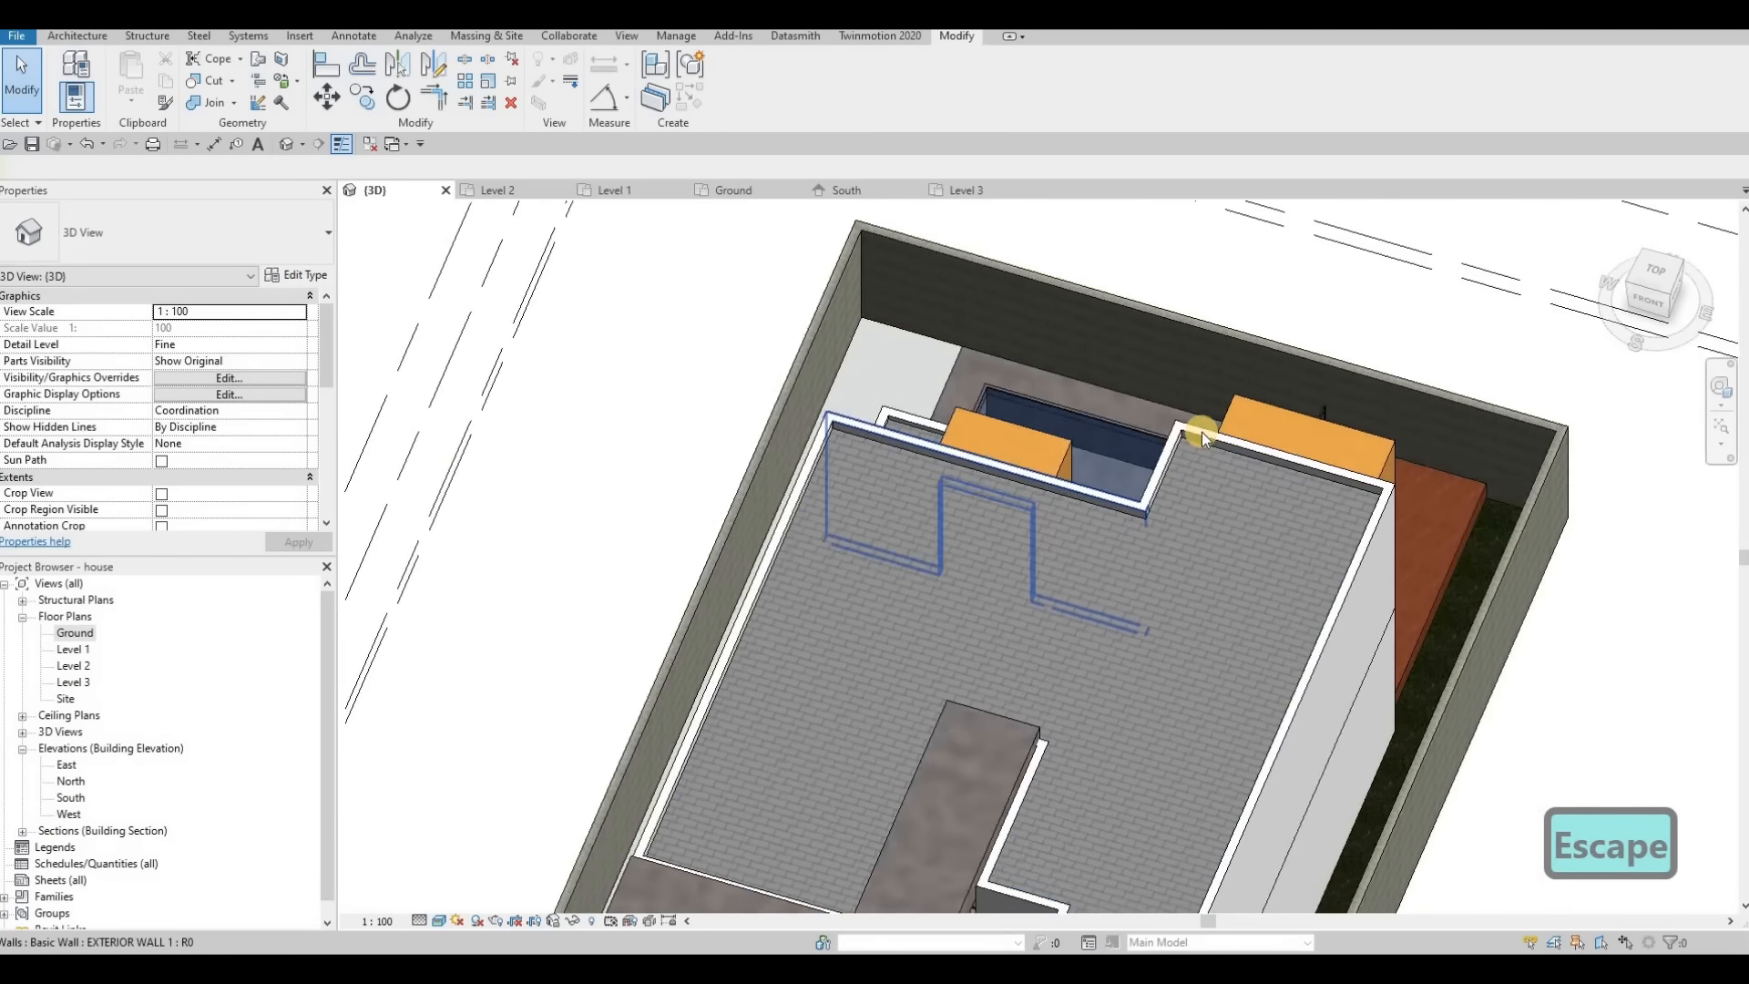
Step: Edit the raised terrace floor's boundary in the 3D view, extending its outer edge toward the side compound wall
middle_drag(1200, 432, 982, 331)
scroll(1182, 455, up, 3)
shift+middle_drag(1070, 402, 488, 401)
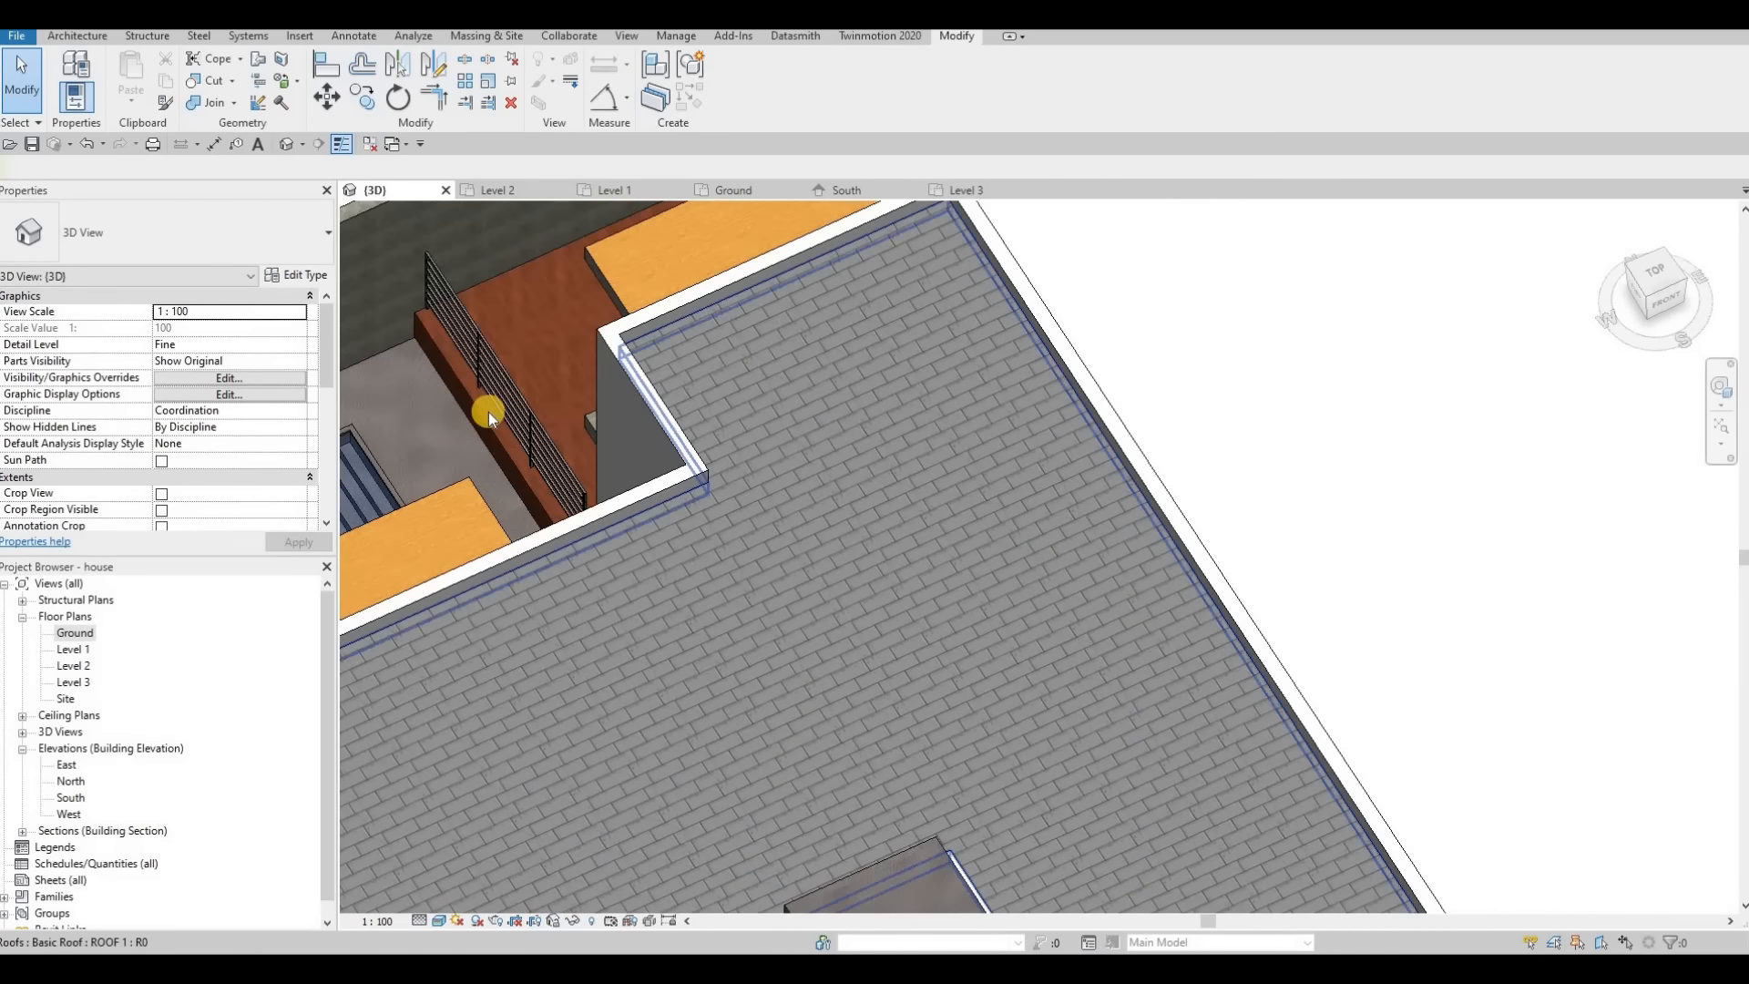
click(757, 500)
shift+middle_drag(757, 500, 803, 542)
click(796, 542)
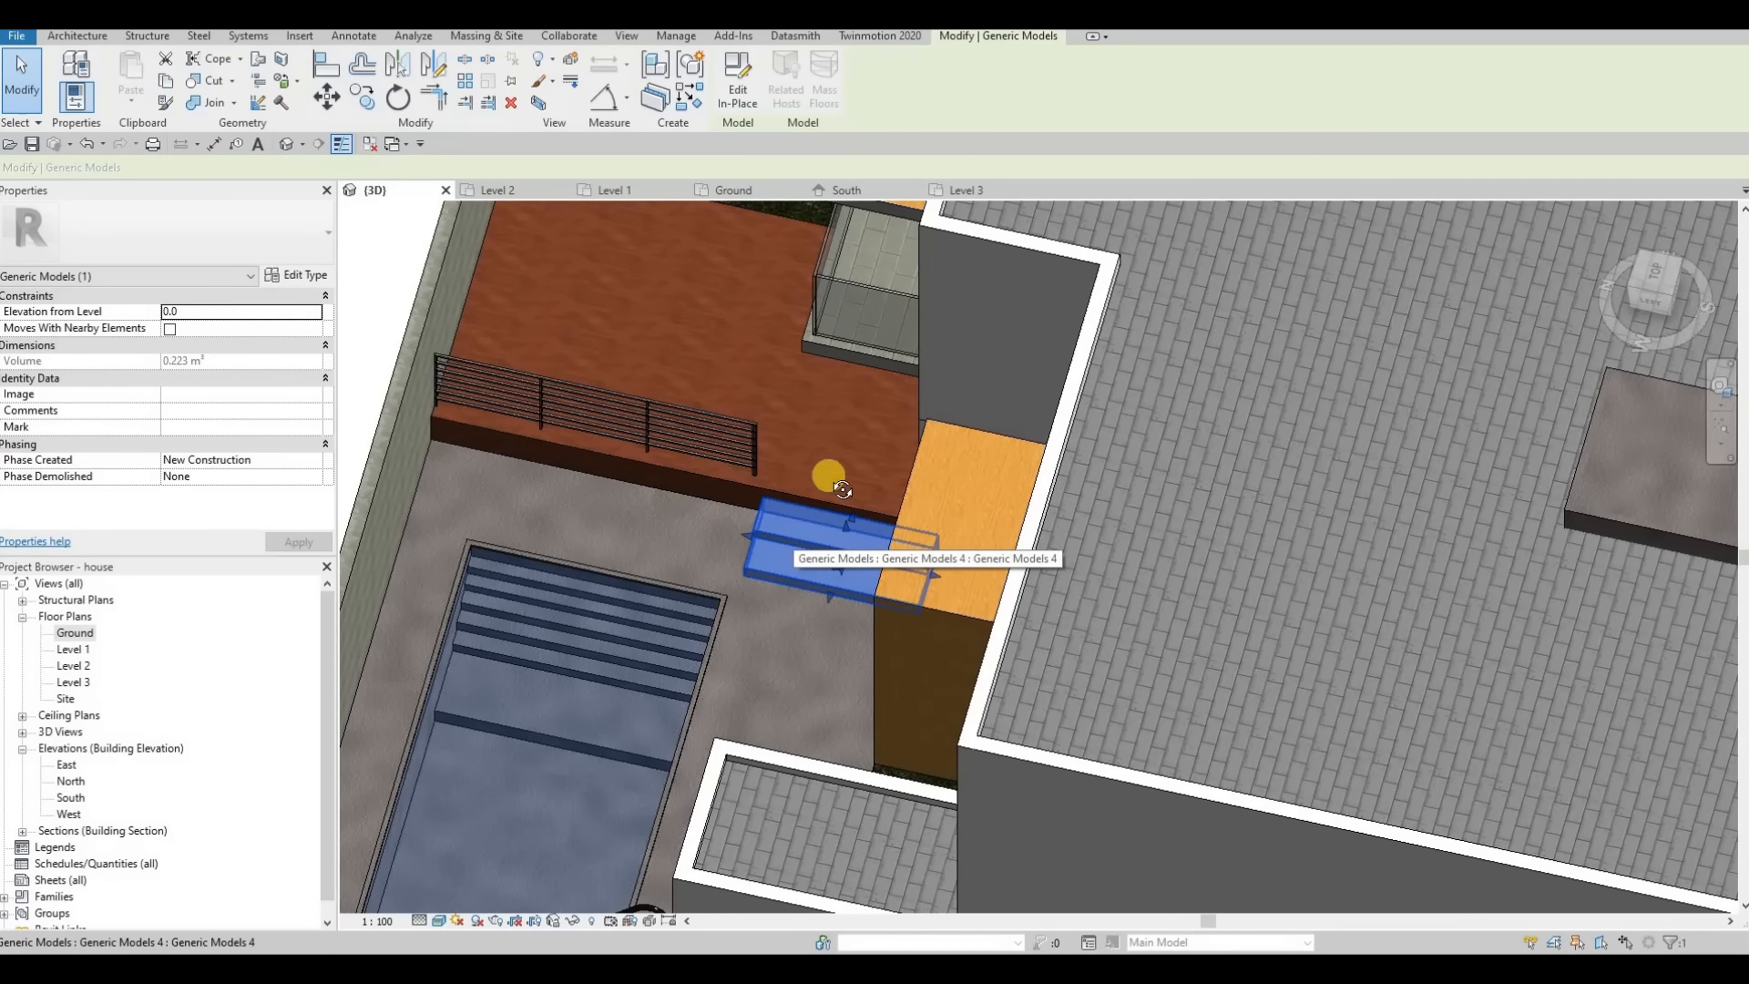
mouse_move(899, 438)
shift+middle_down()
mouse_move(920, 429)
mouse_move(925, 374)
mouse_move(843, 364)
mouse_move(911, 369)
shift+middle_up()
click(719, 572)
click(737, 82)
drag(676, 442, 625, 359)
click(737, 102)
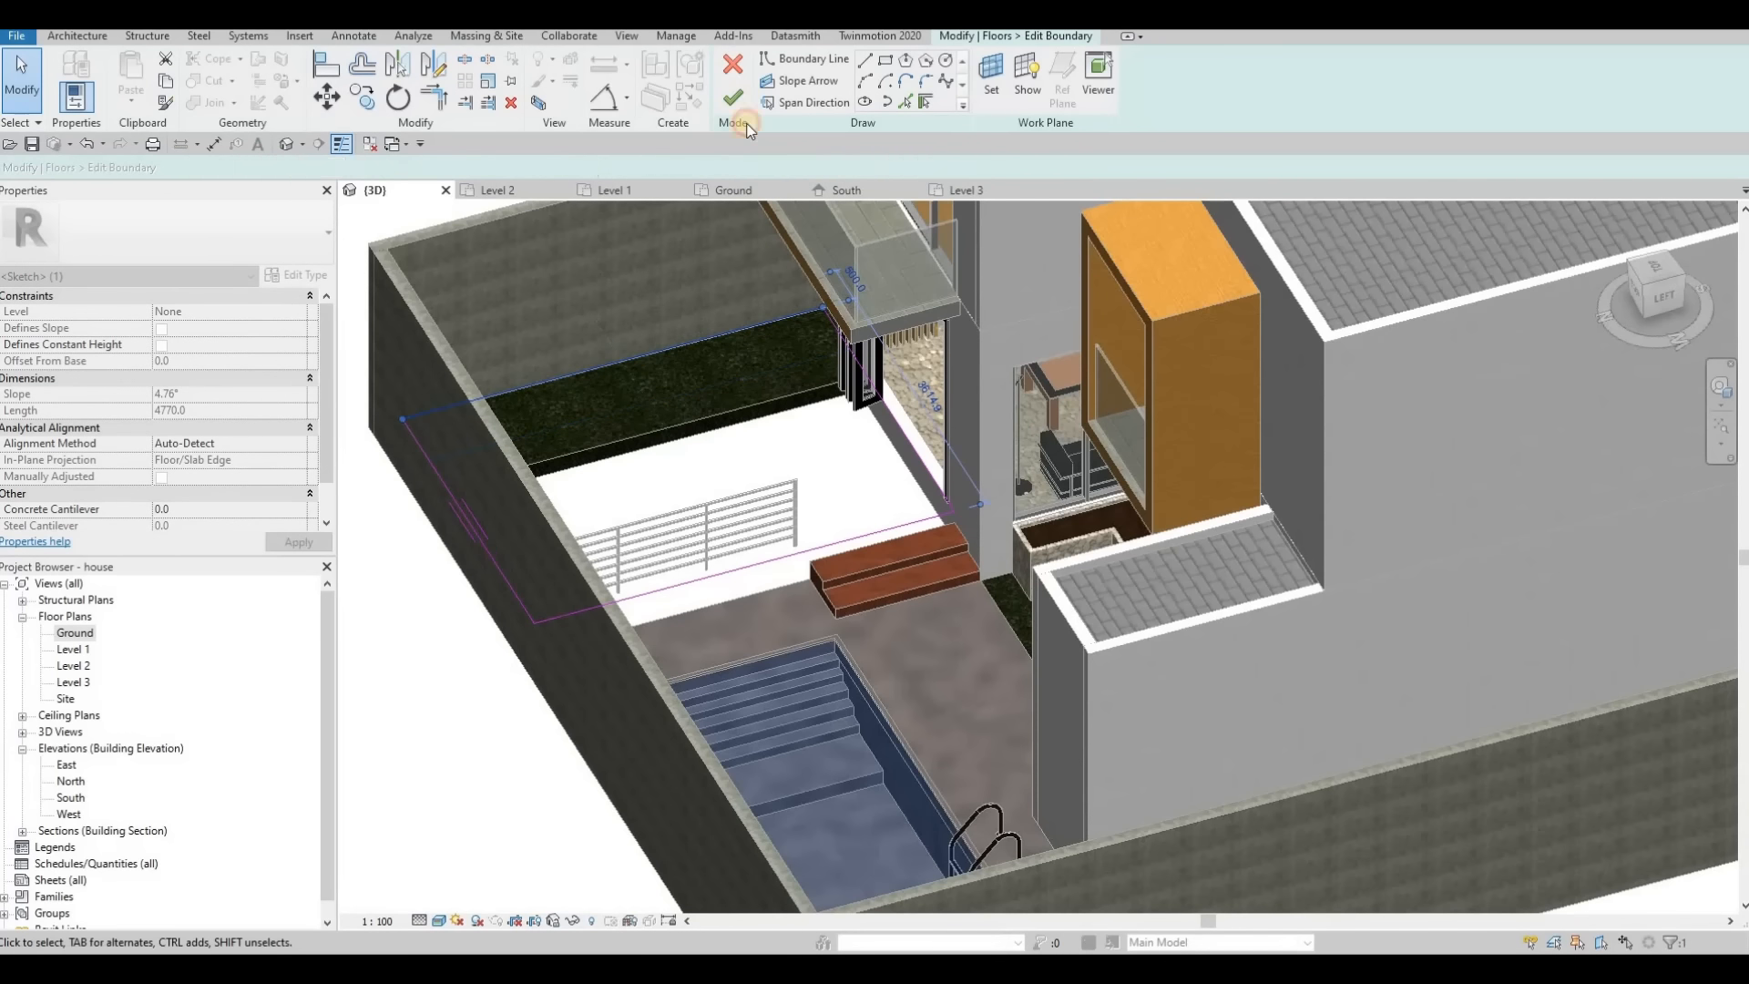
key(Escape)
key(Escape)
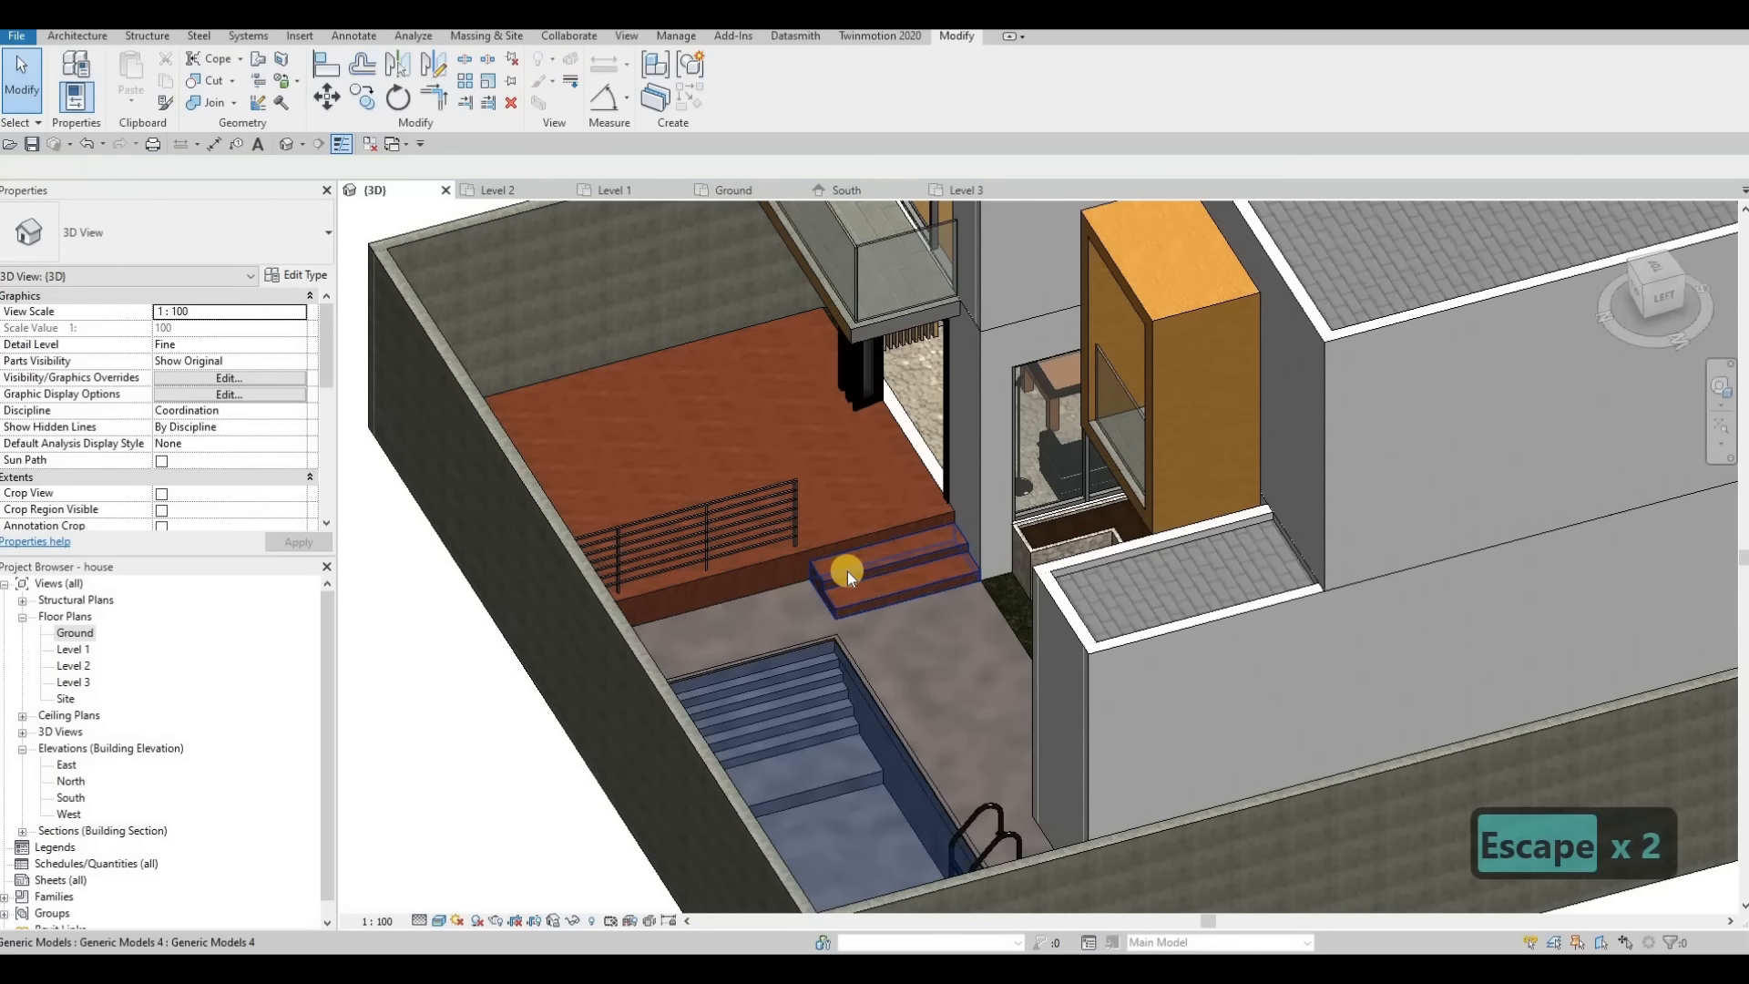
Step: Copy the pool-side steps in the Ground plan to the side passage between the house and the compound wall
click(847, 571)
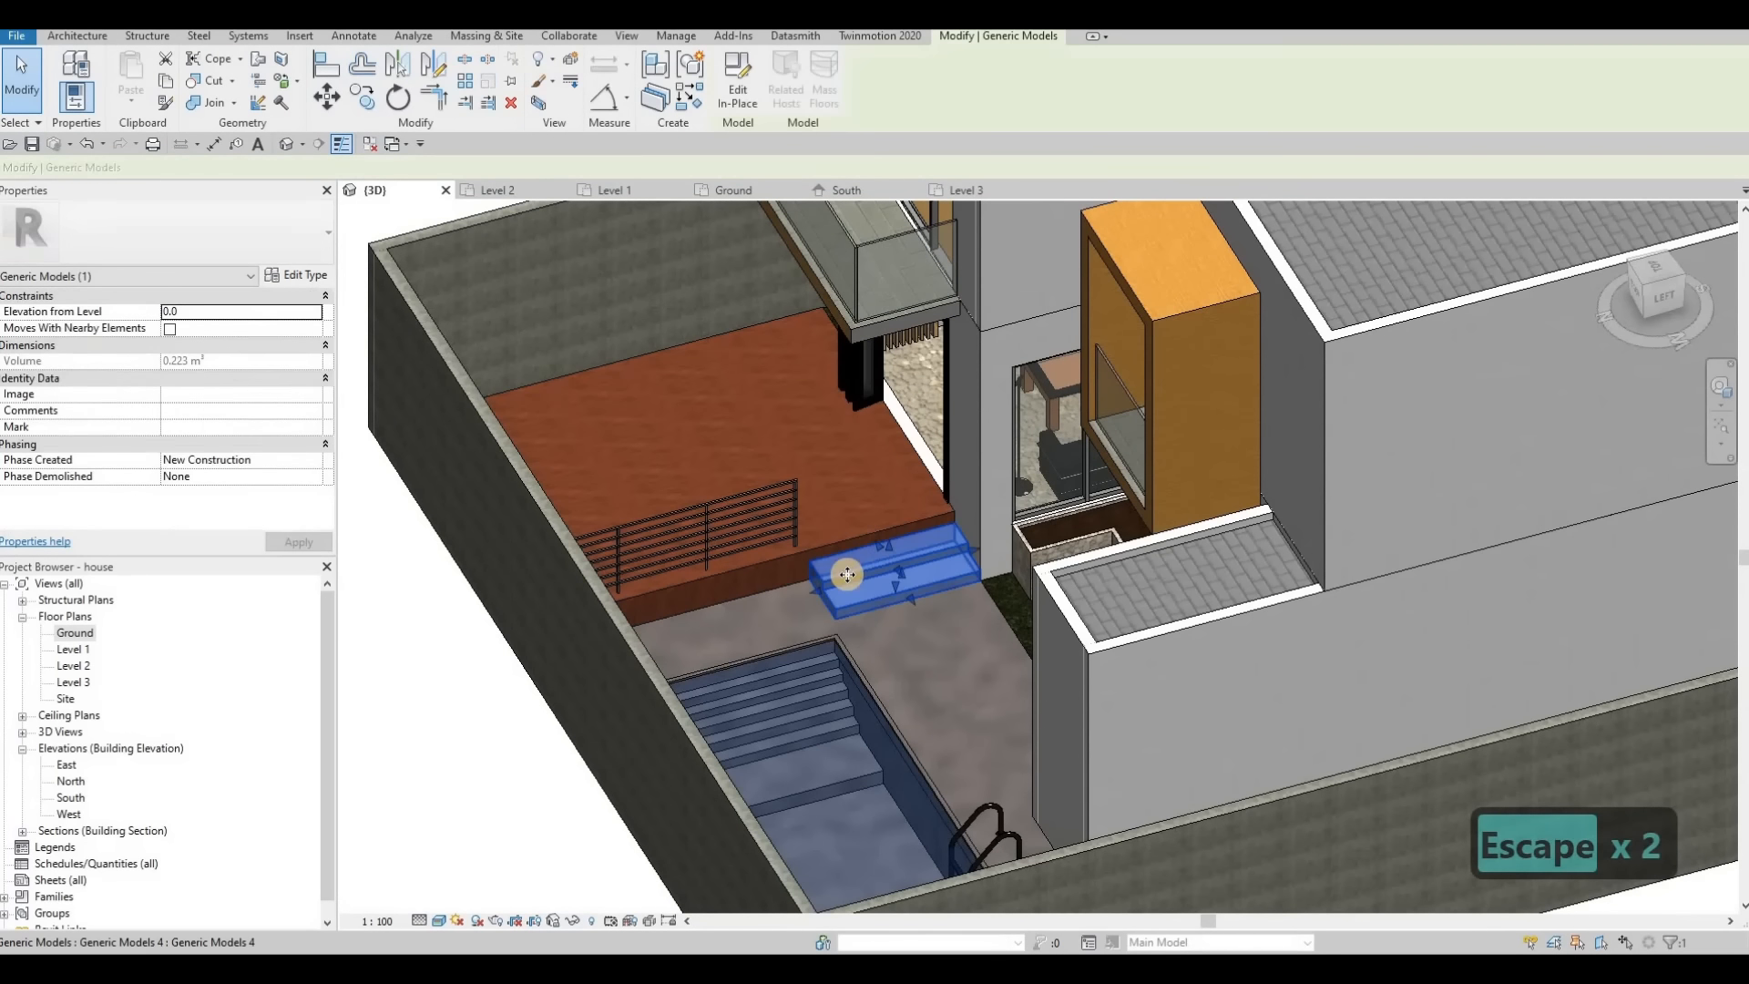
double_click(80, 635)
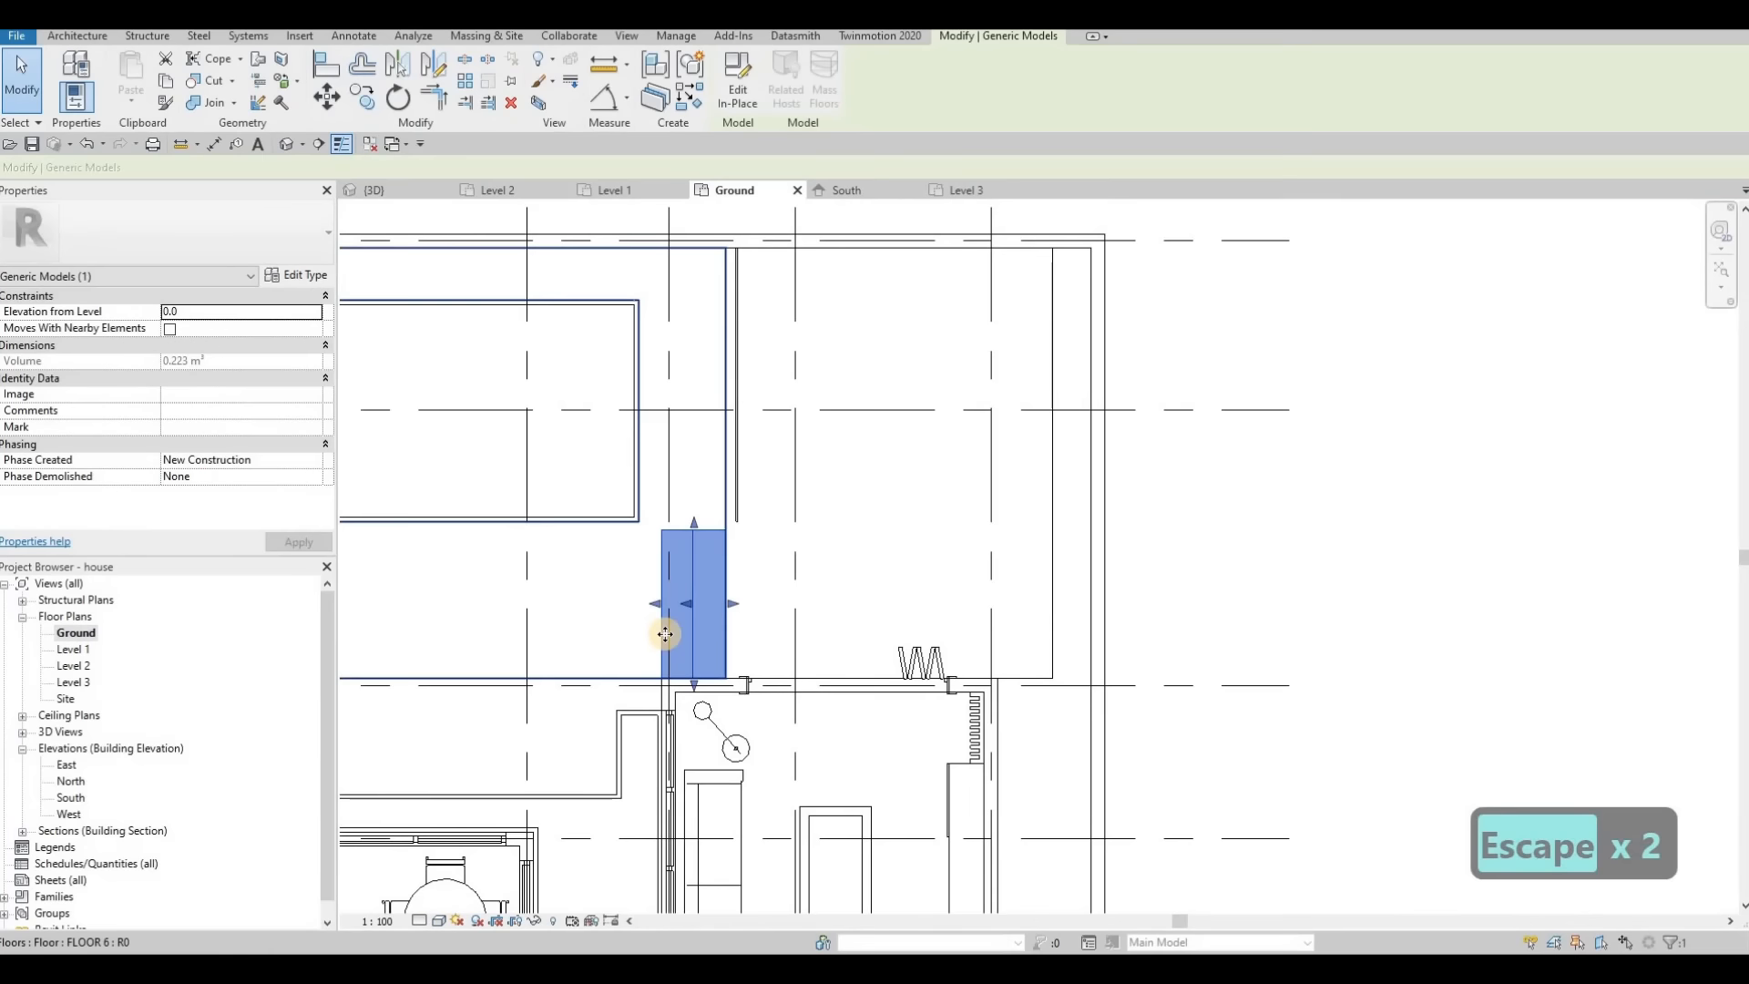
key(c)
key(o)
click(670, 621)
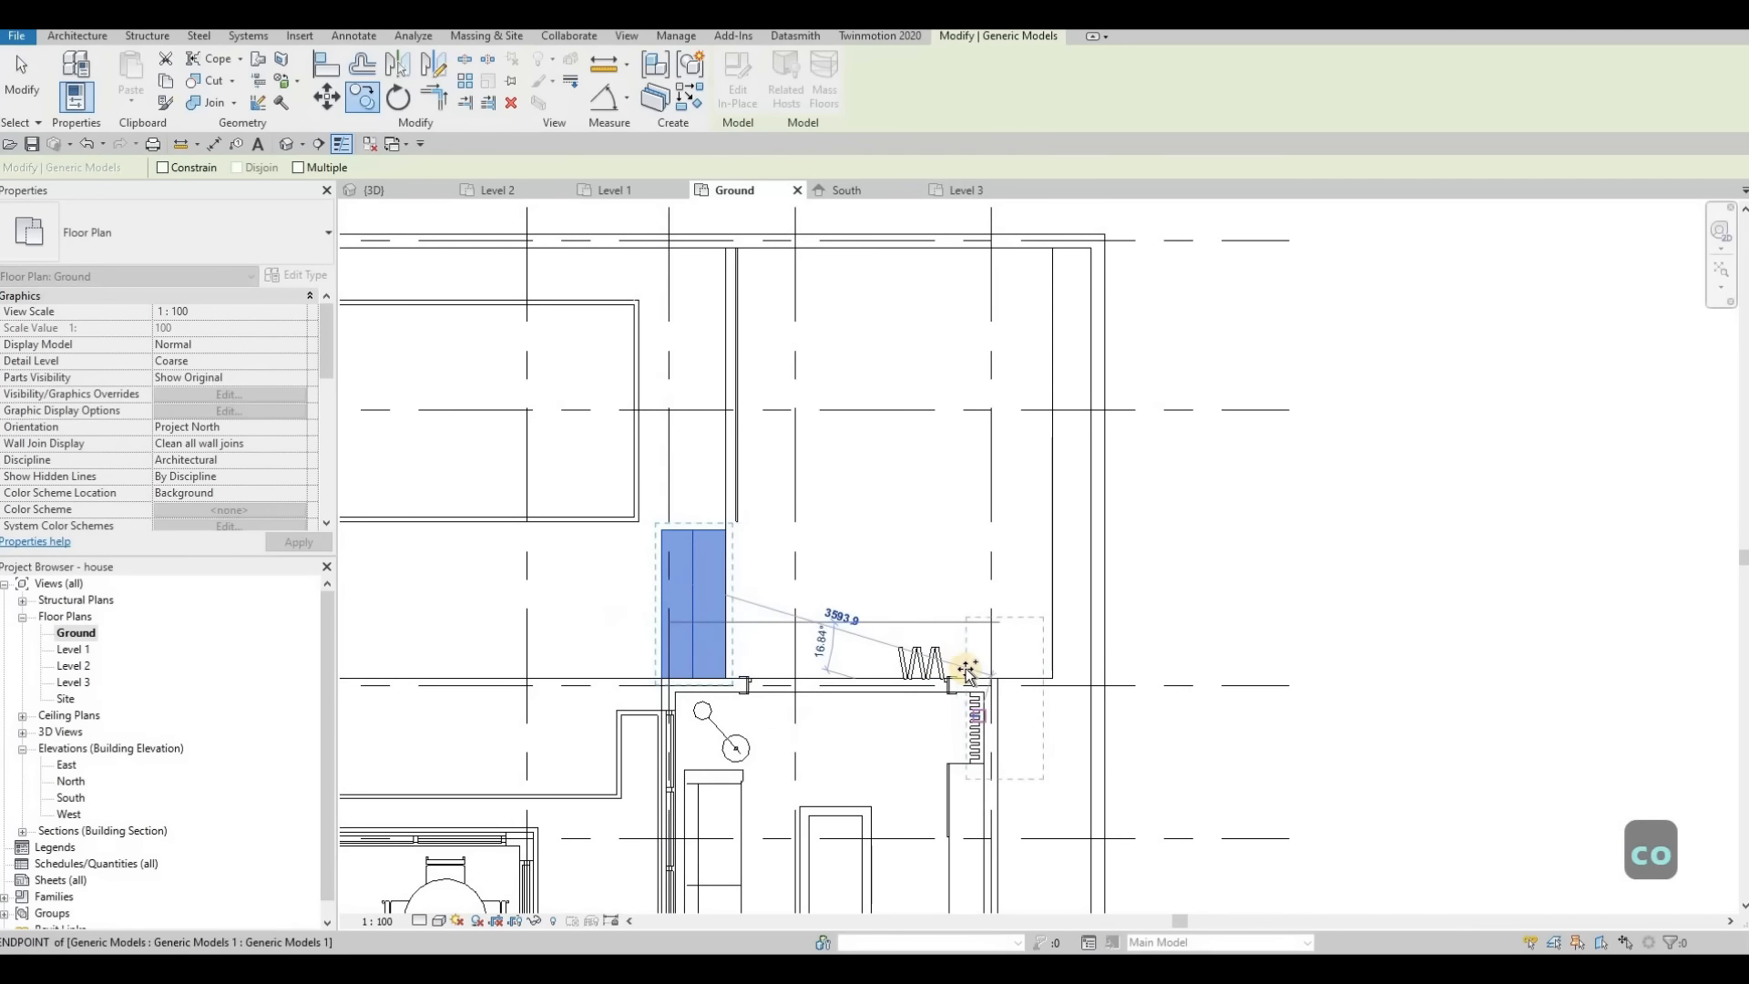
middle_drag(1064, 792, 975, 667)
click(987, 637)
key(Escape)
key(Escape)
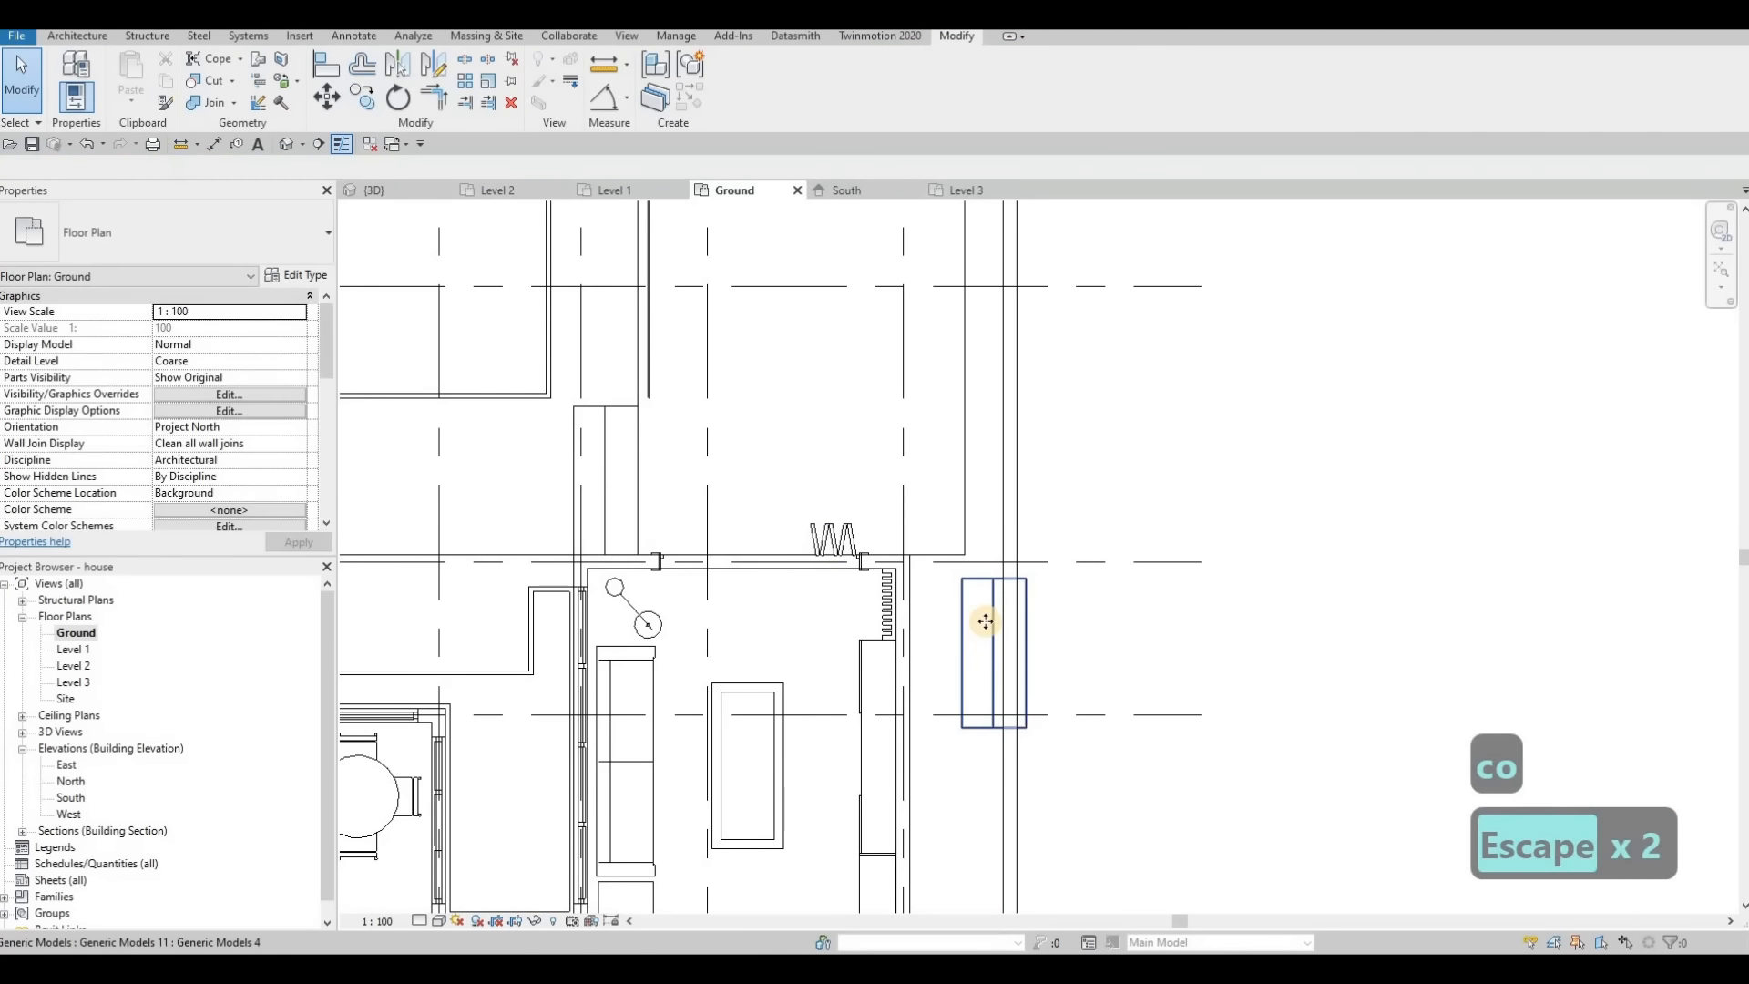
Step: Rotate the copied steps 90 degrees so their treads run across the side passage
click(985, 621)
key(r)
key(o)
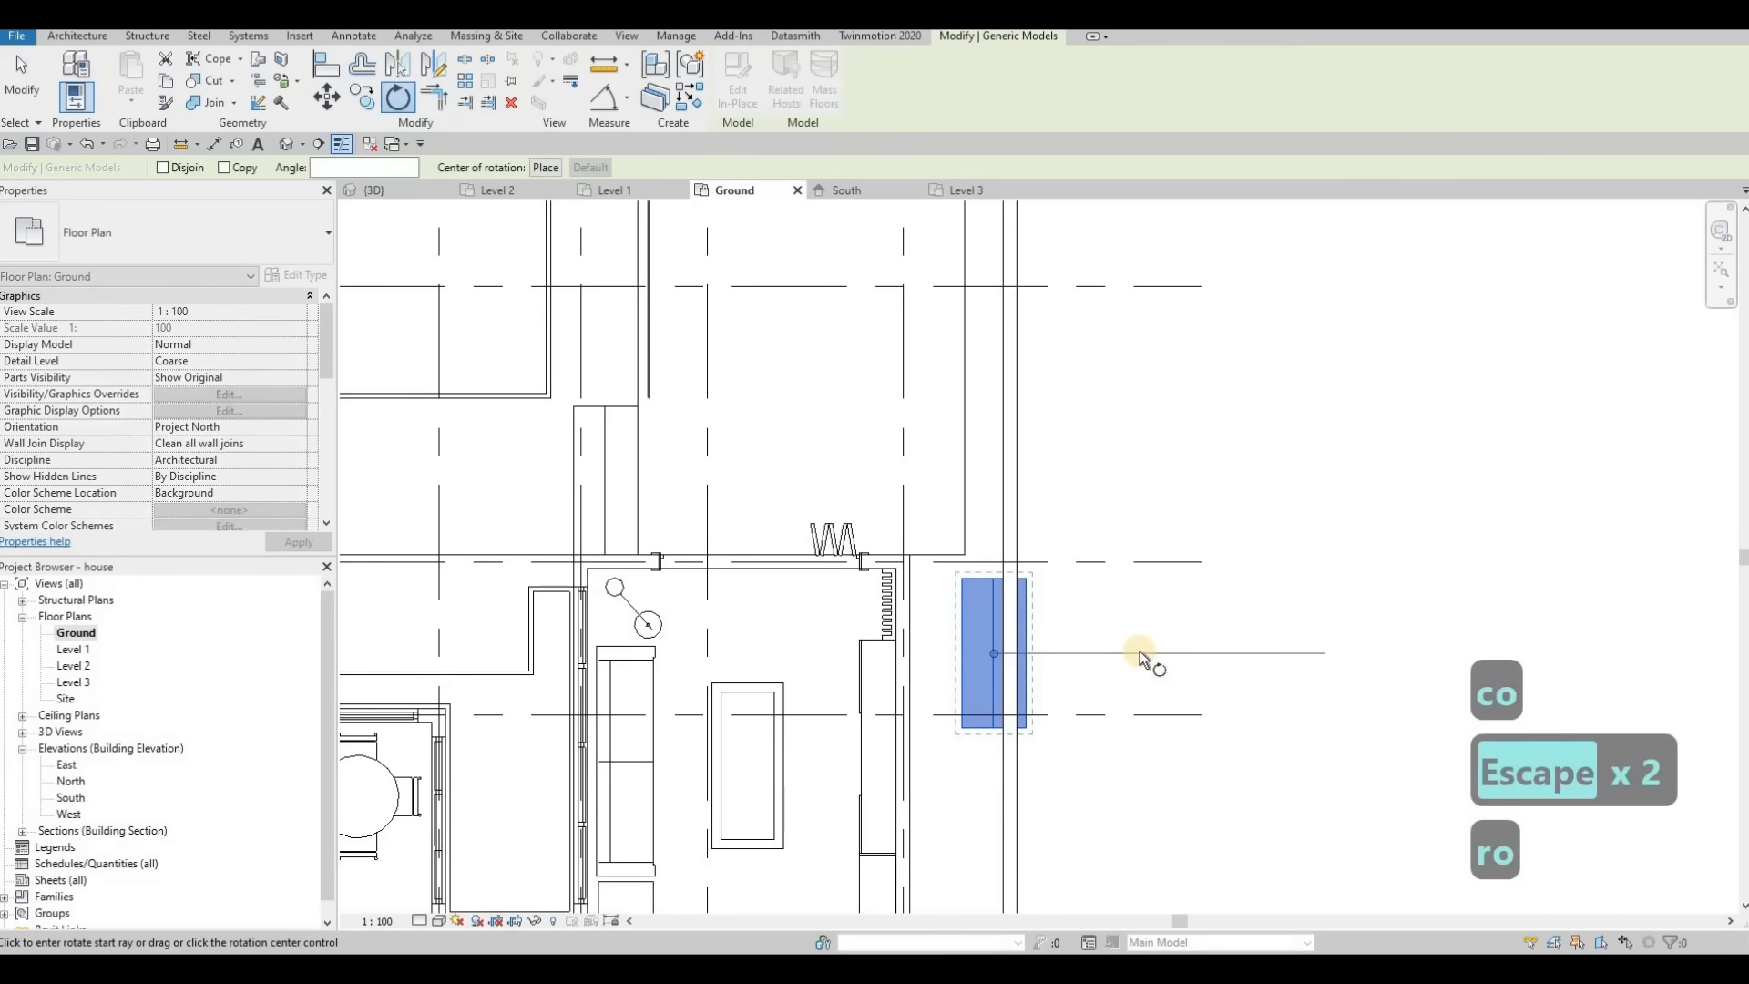
click(1139, 652)
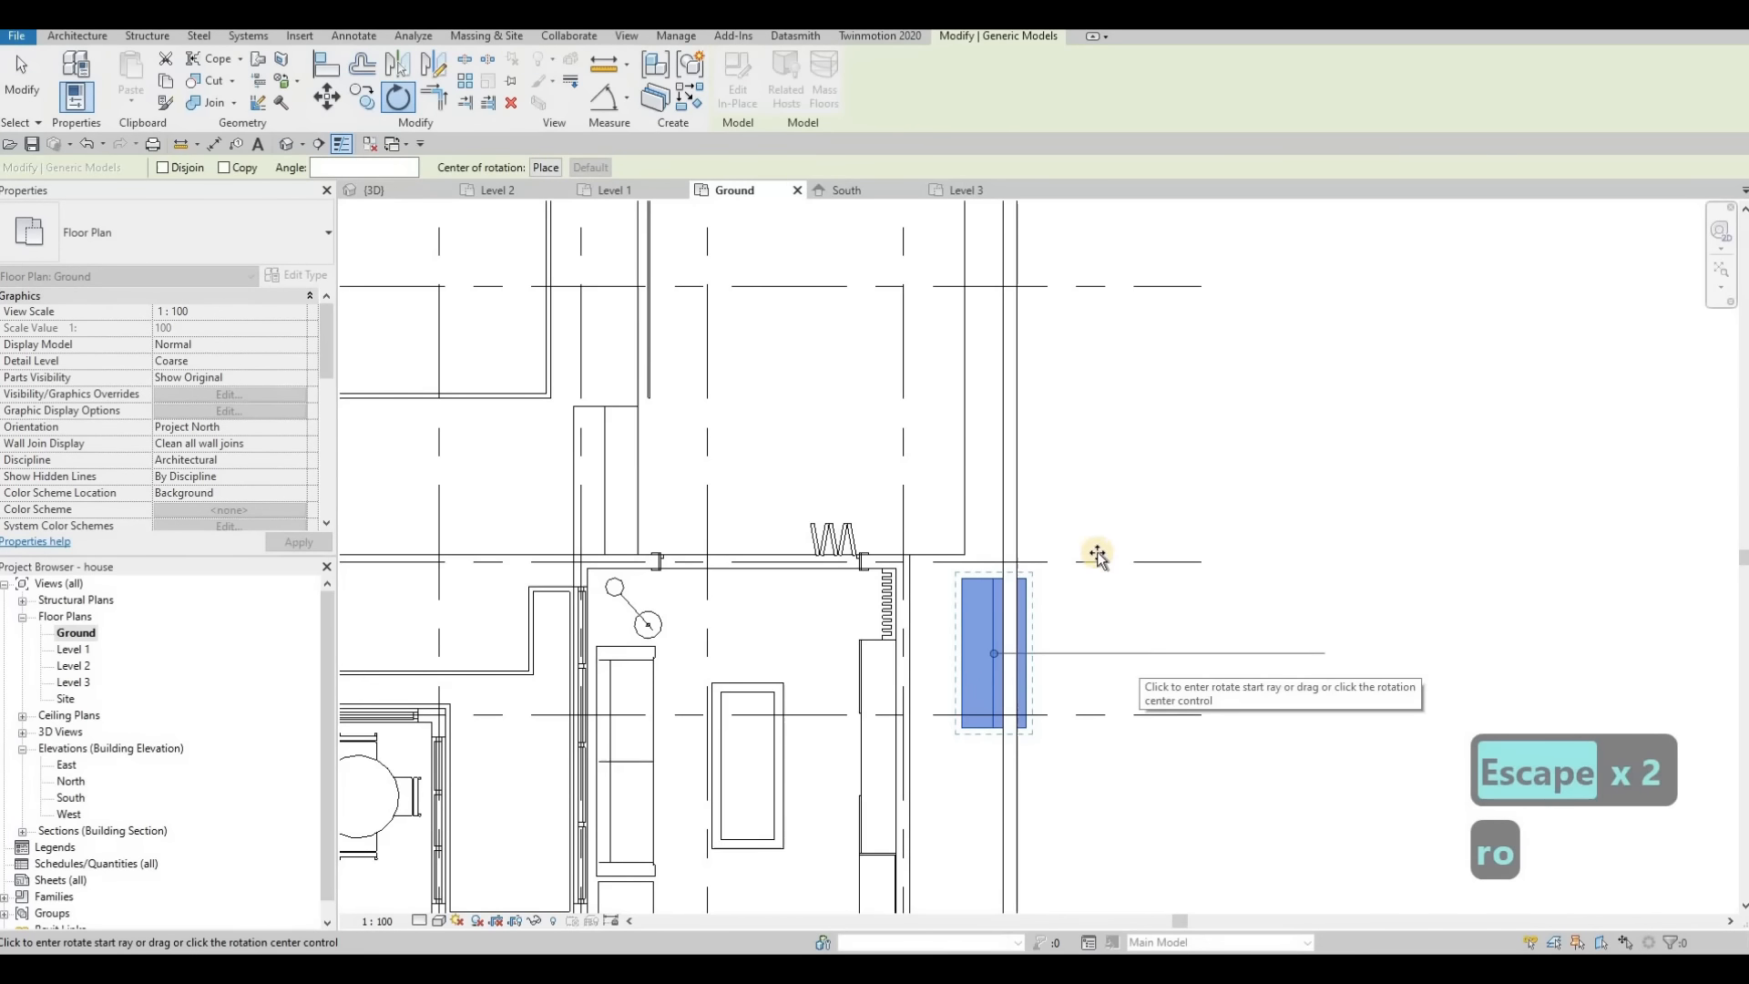
click(994, 497)
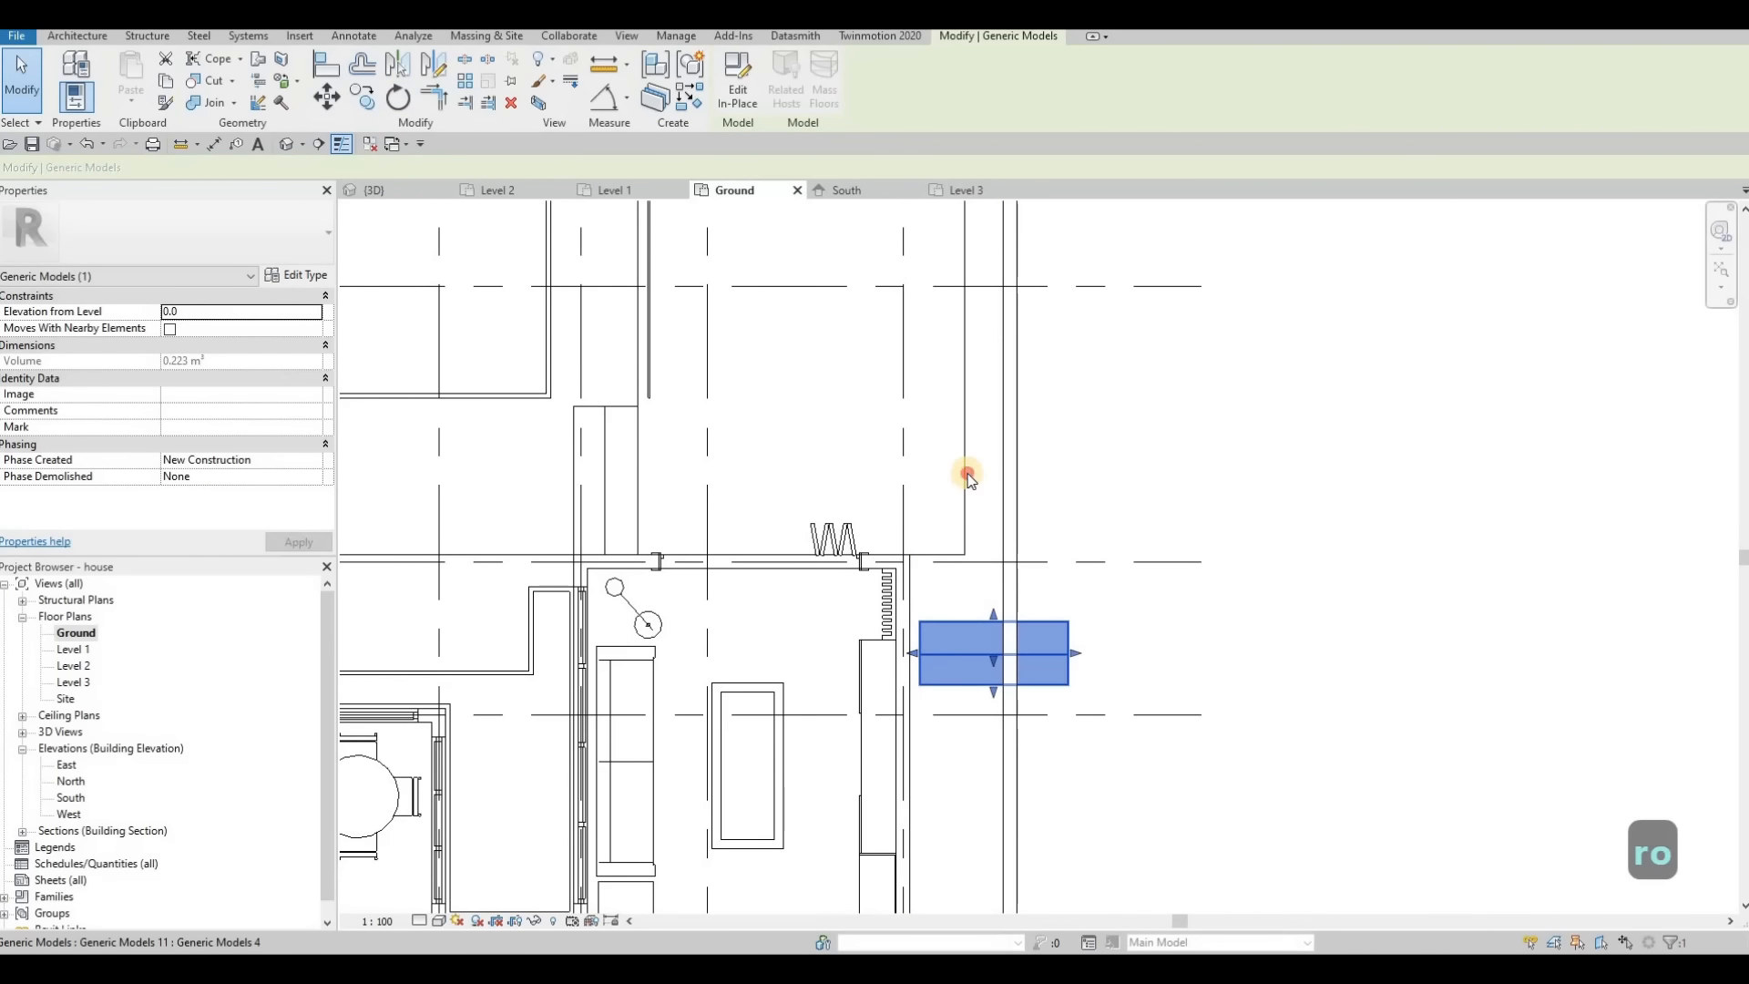
key(Escape)
Step: Extend the terrace floor's boundary to the inner face of the side compound wall and finish the floor
click(965, 373)
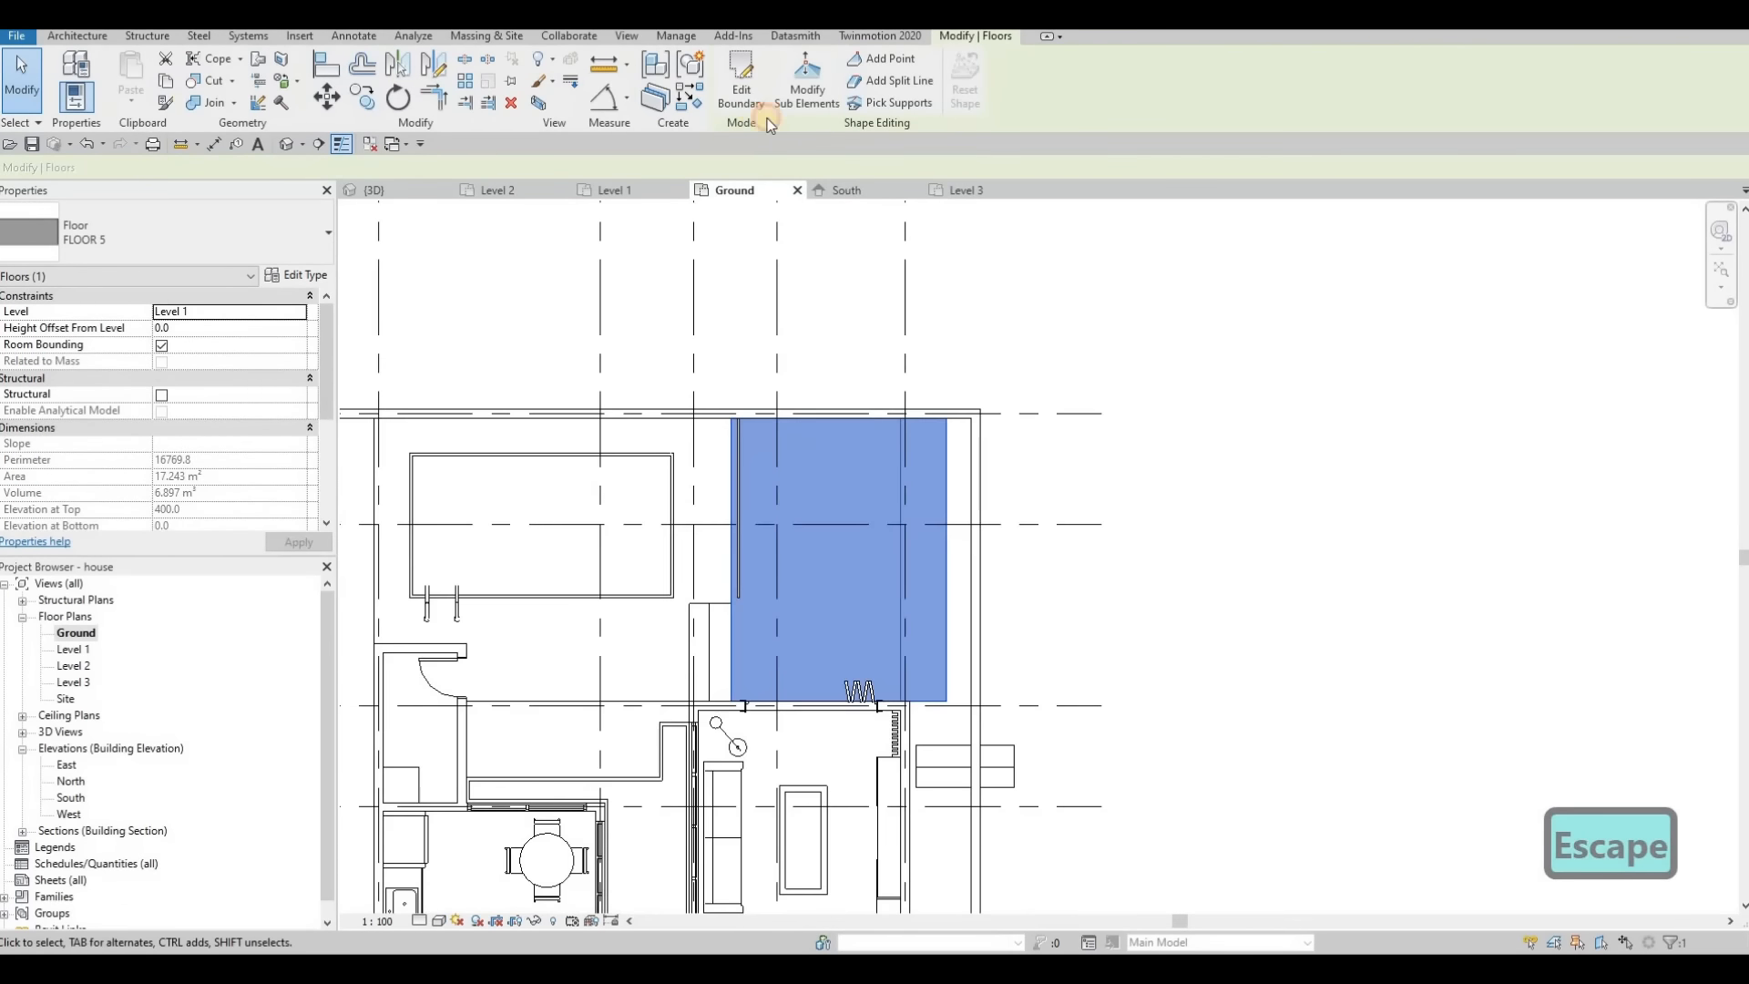
click(745, 96)
drag(967, 496, 971, 495)
click(733, 96)
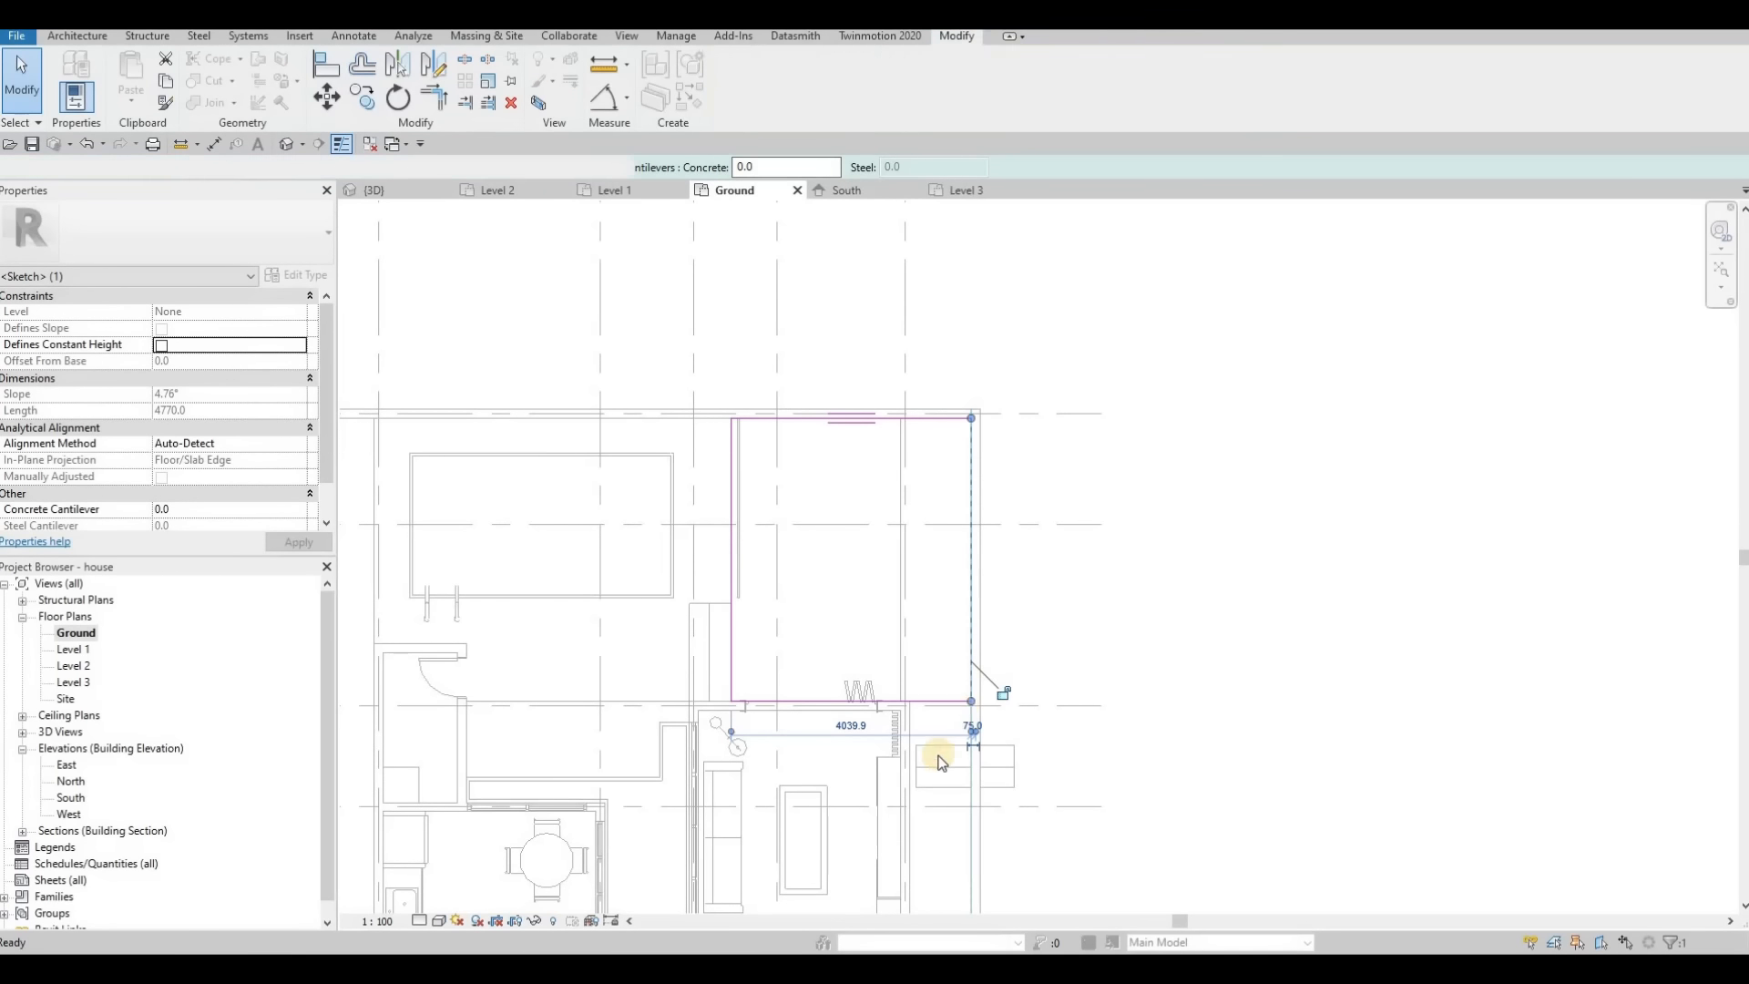
Step: Move the copied steps by their corner against the terrace floor's edge in the side passage
click(926, 755)
scroll(926, 755, up, 3)
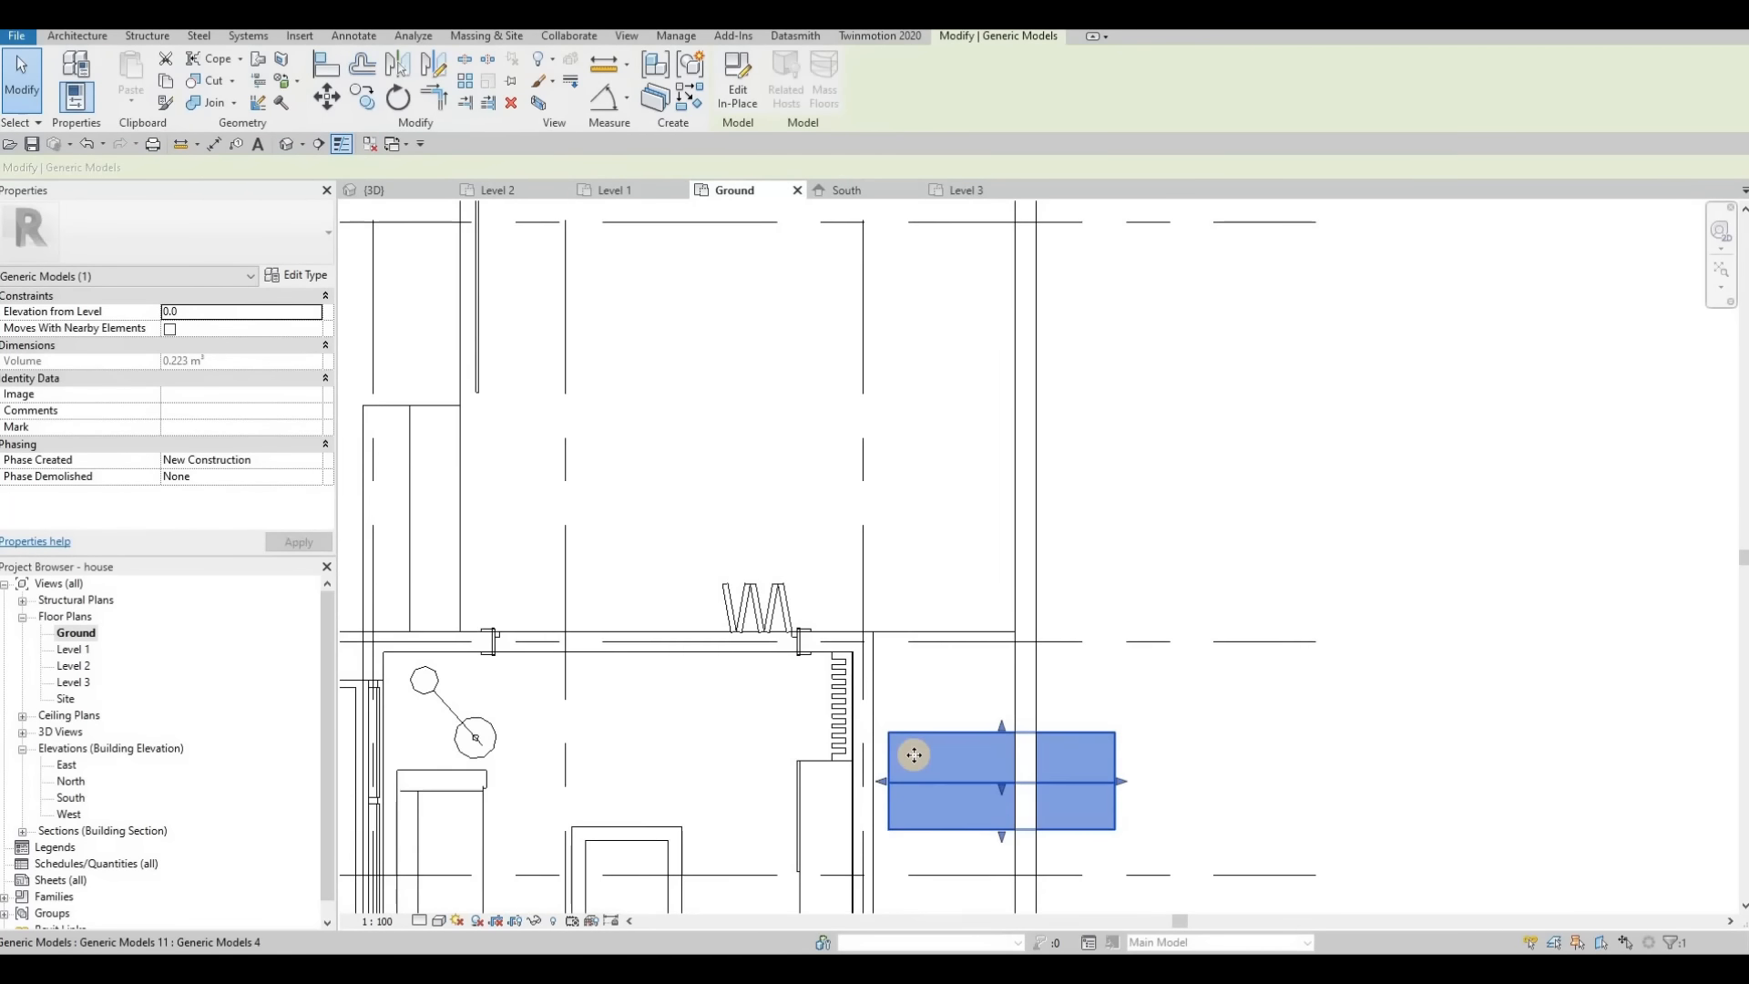
key(m)
key(v)
click(889, 732)
key(Escape)
key(Escape)
Step: Check the side-passage steps in the 3D view and stretch the pool-side steps toward the end of the terrace railing
click(374, 190)
key(Escape)
scroll(1000, 467, down, 1)
shift+middle_drag(633, 477, 1203, 495)
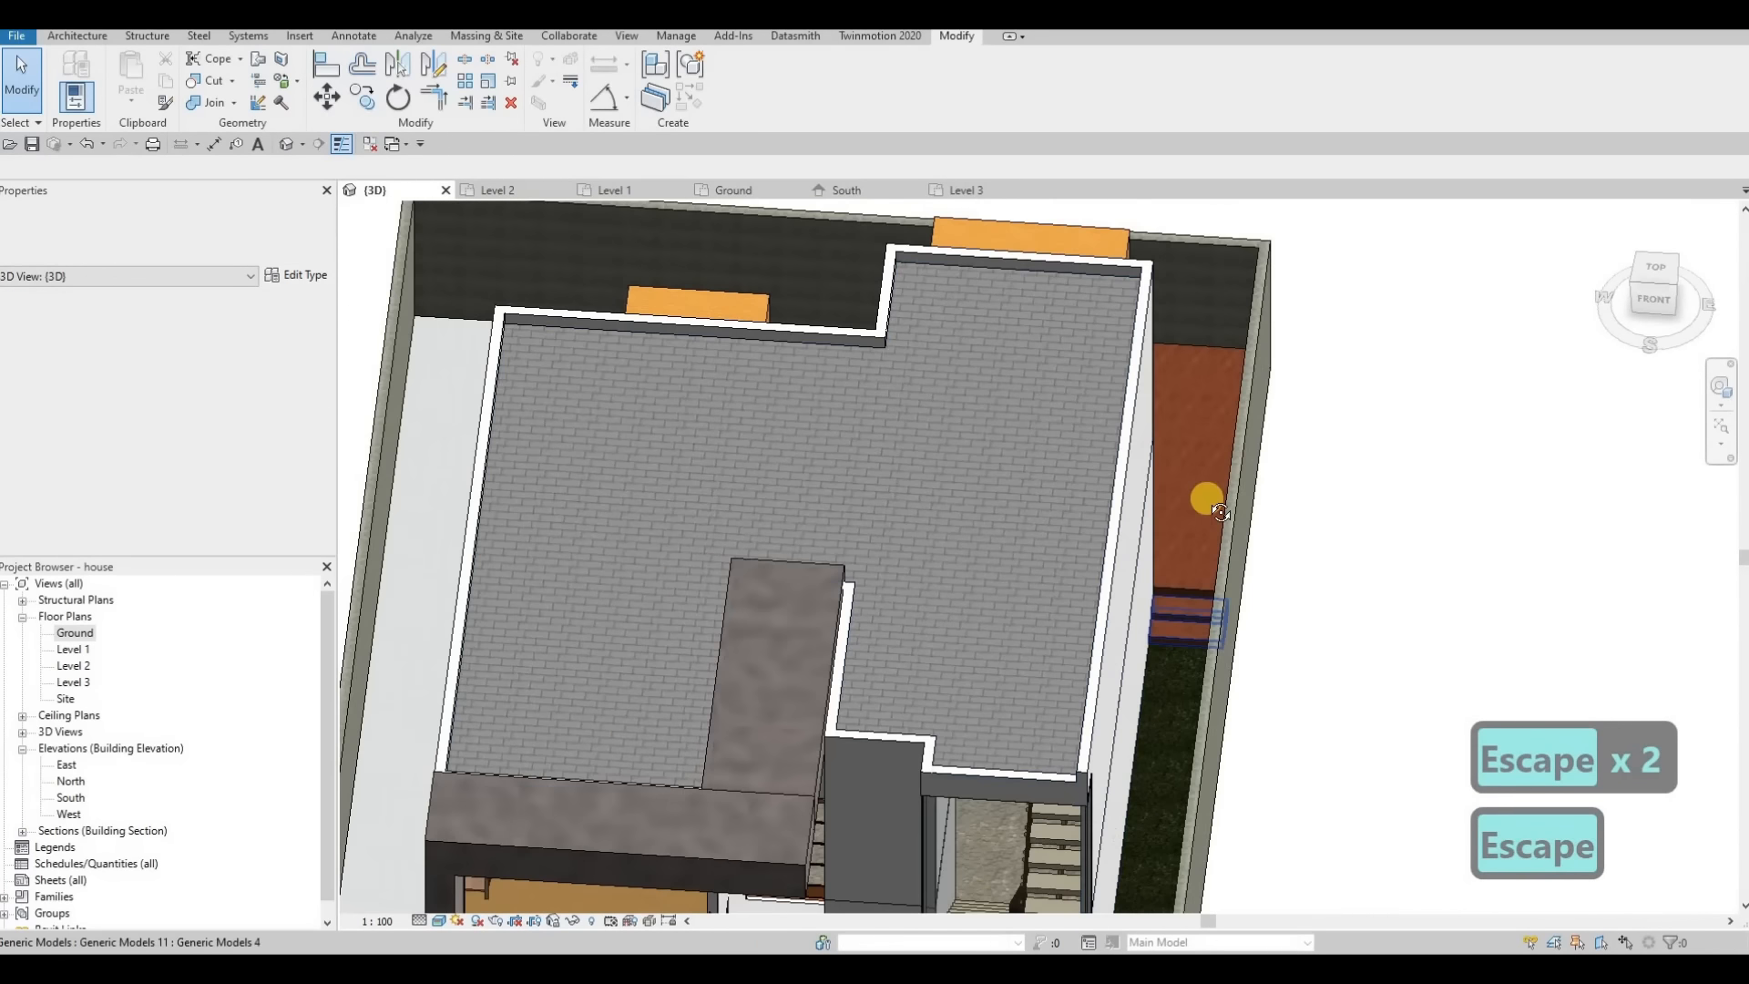
scroll(1212, 507, up, 3)
scroll(1211, 510, down, 5)
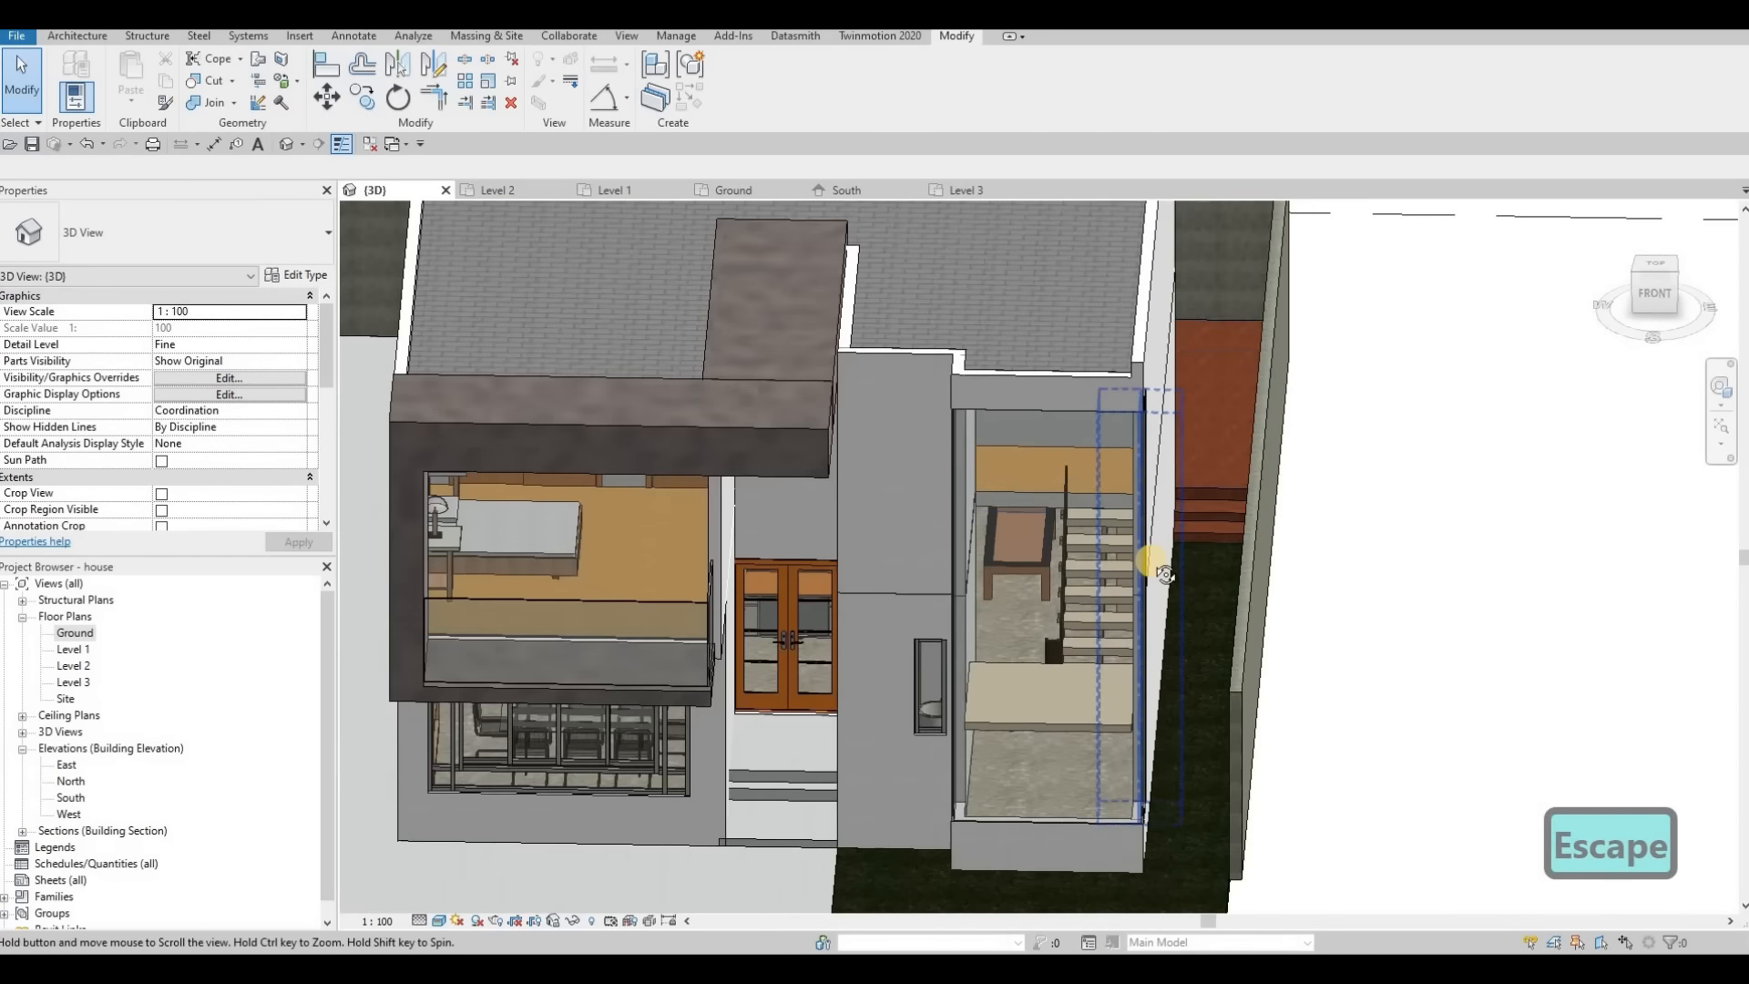
shift+middle_drag(1155, 559, 883, 559)
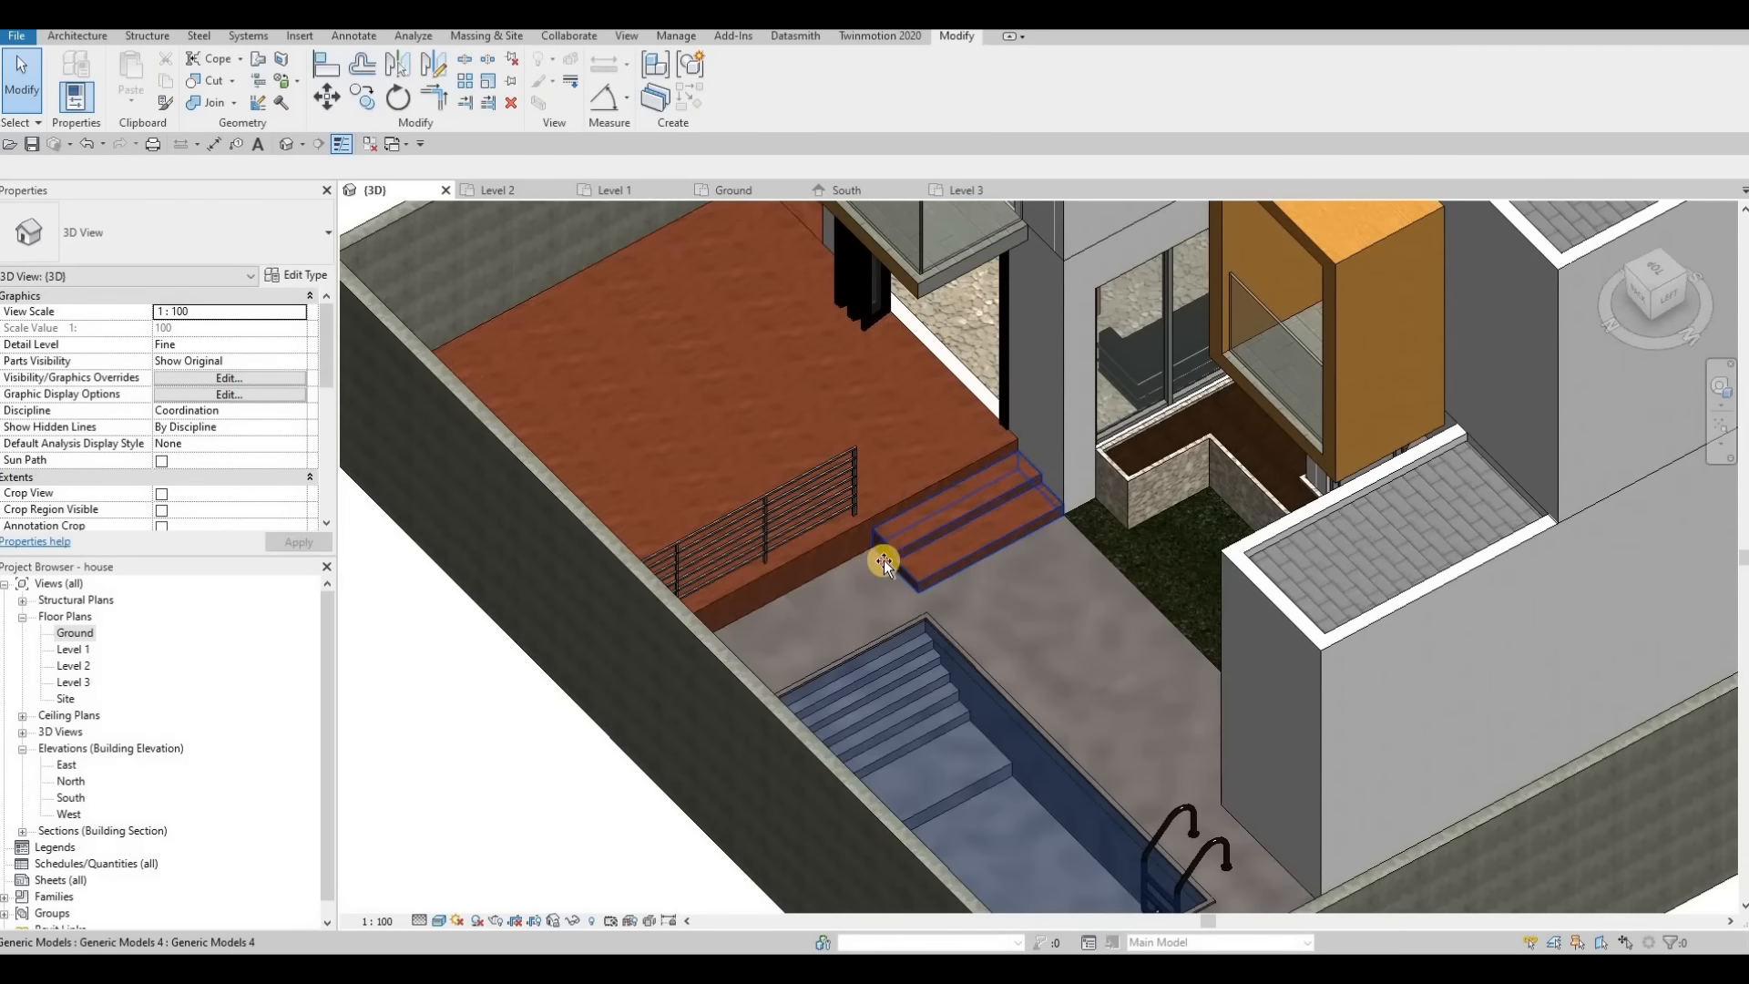
click(867, 566)
drag(867, 567, 844, 599)
key(Escape)
Step: Pull in the window-side end of the front entrance steps to meet the adjoining wall
shift+middle_drag(964, 598, 1118, 499)
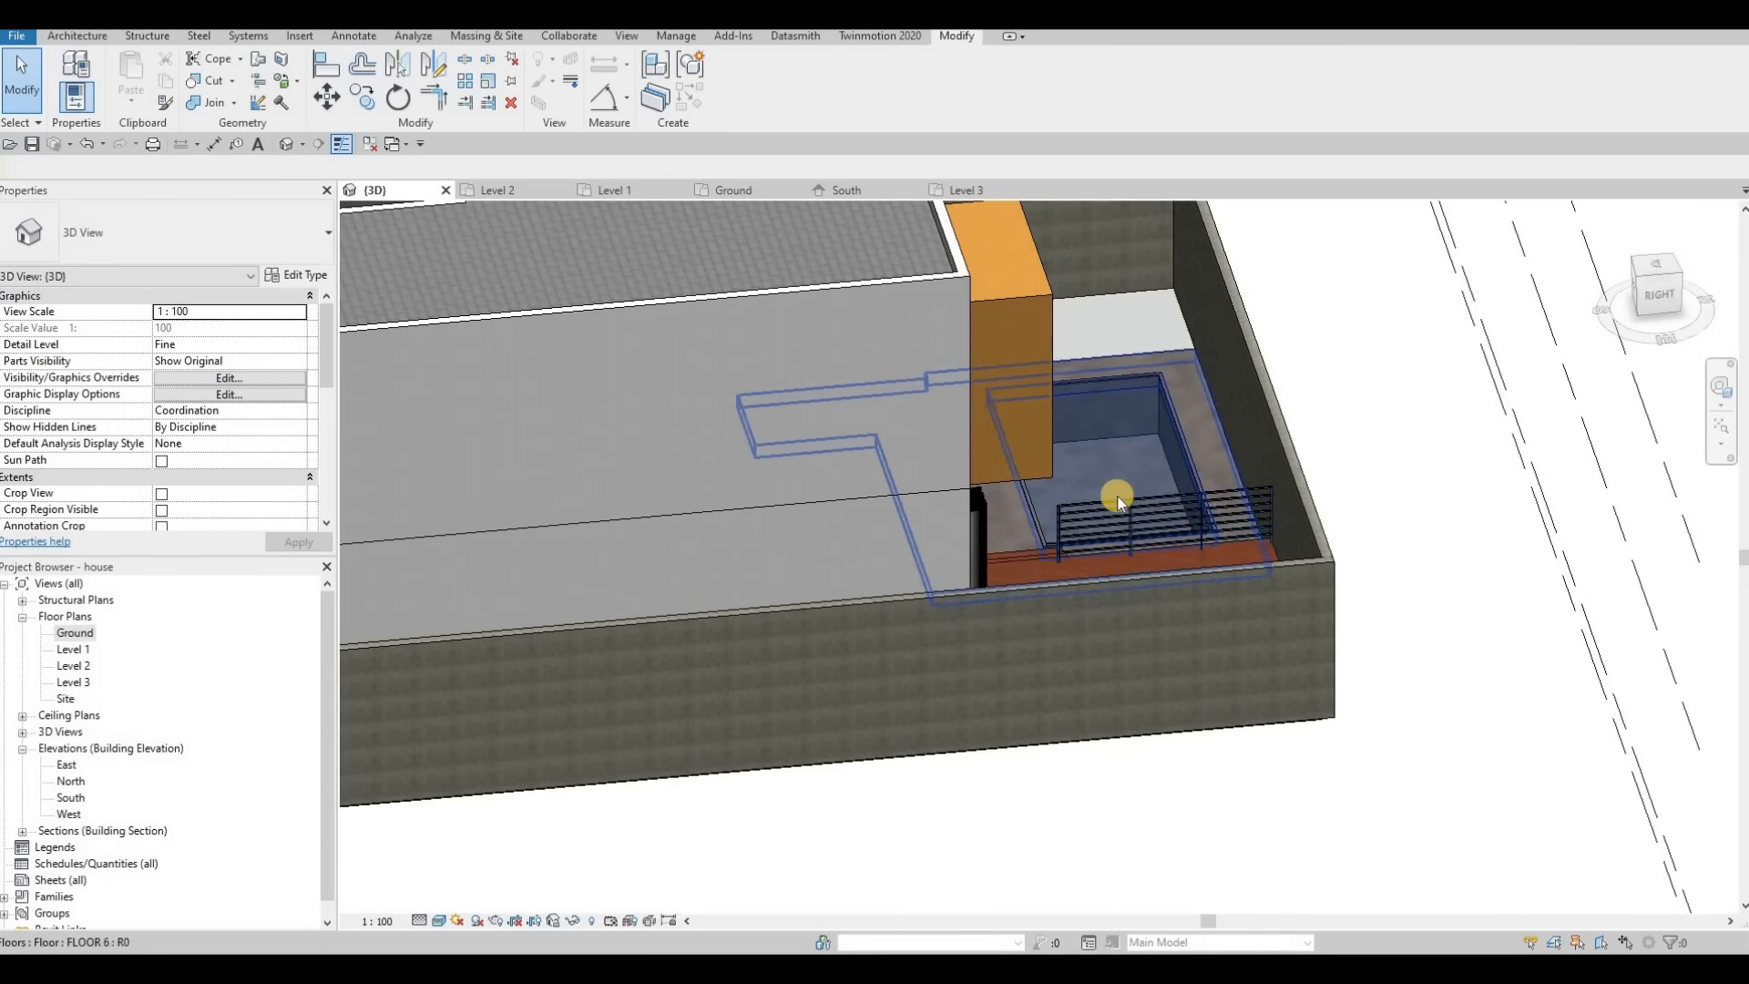
scroll(1277, 461, down, 2)
scroll(1266, 401, down, 2)
shift+middle_drag(1217, 390, 1153, 483)
middle_drag(1257, 703, 1299, 555)
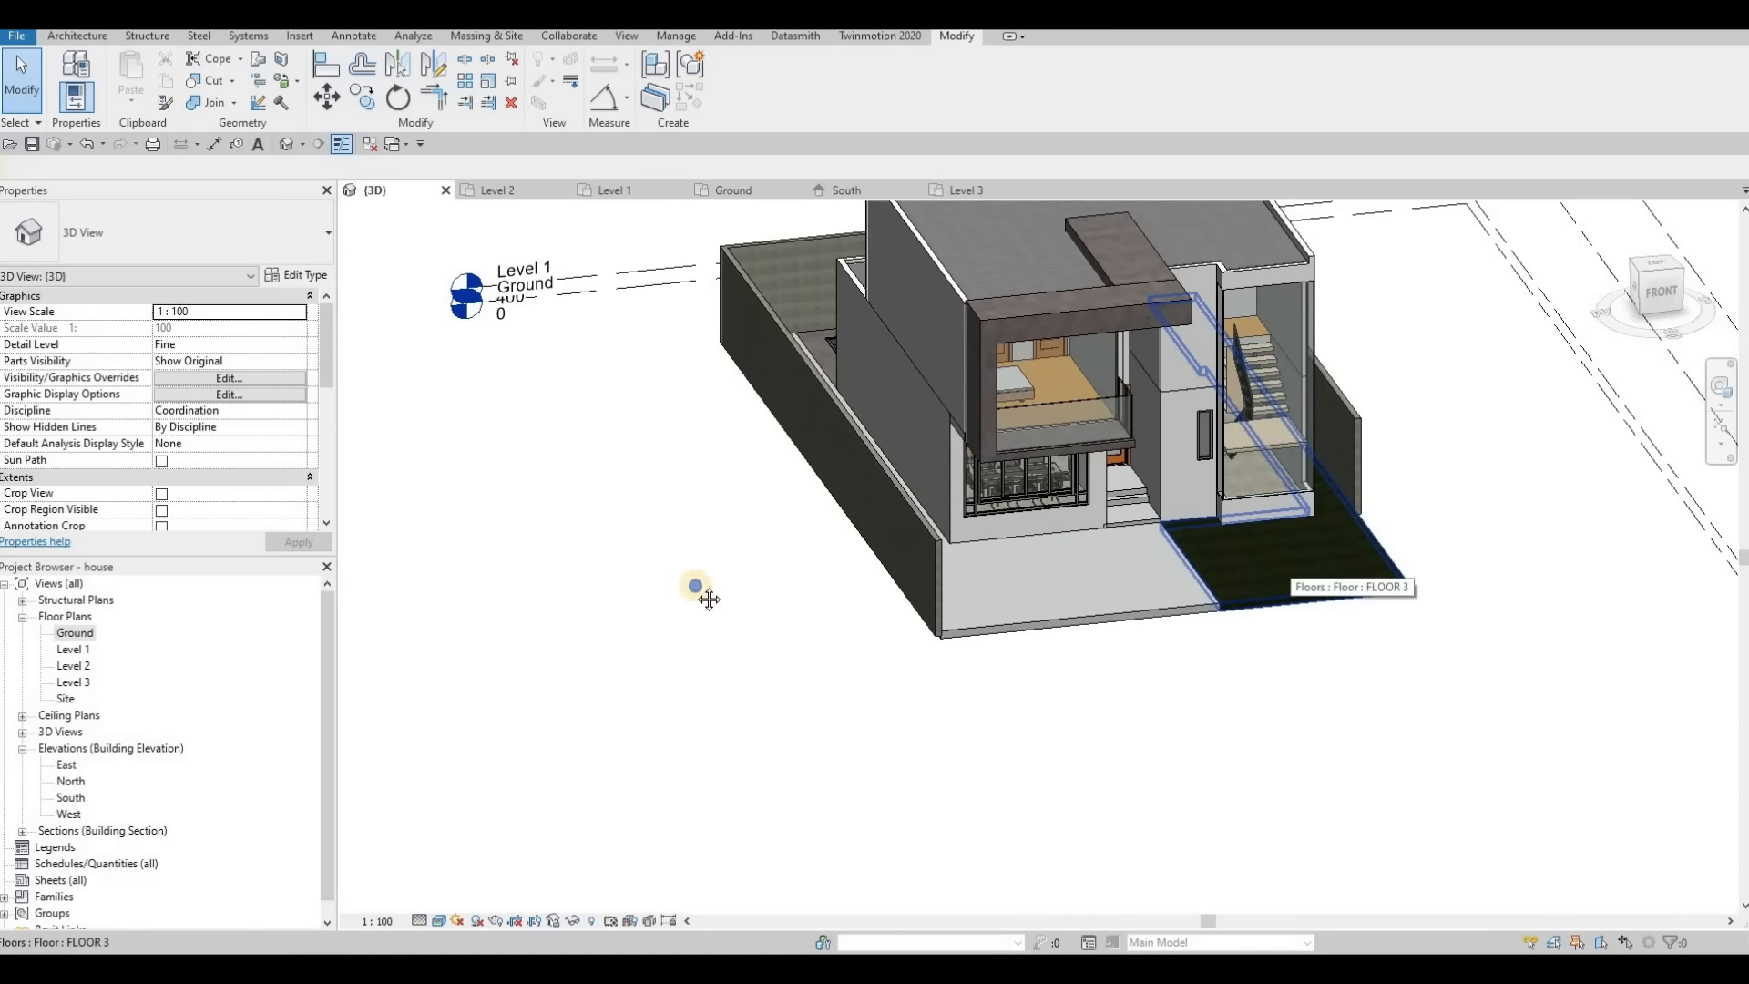
shift+middle_drag(709, 598, 981, 546)
scroll(967, 505, up, 3)
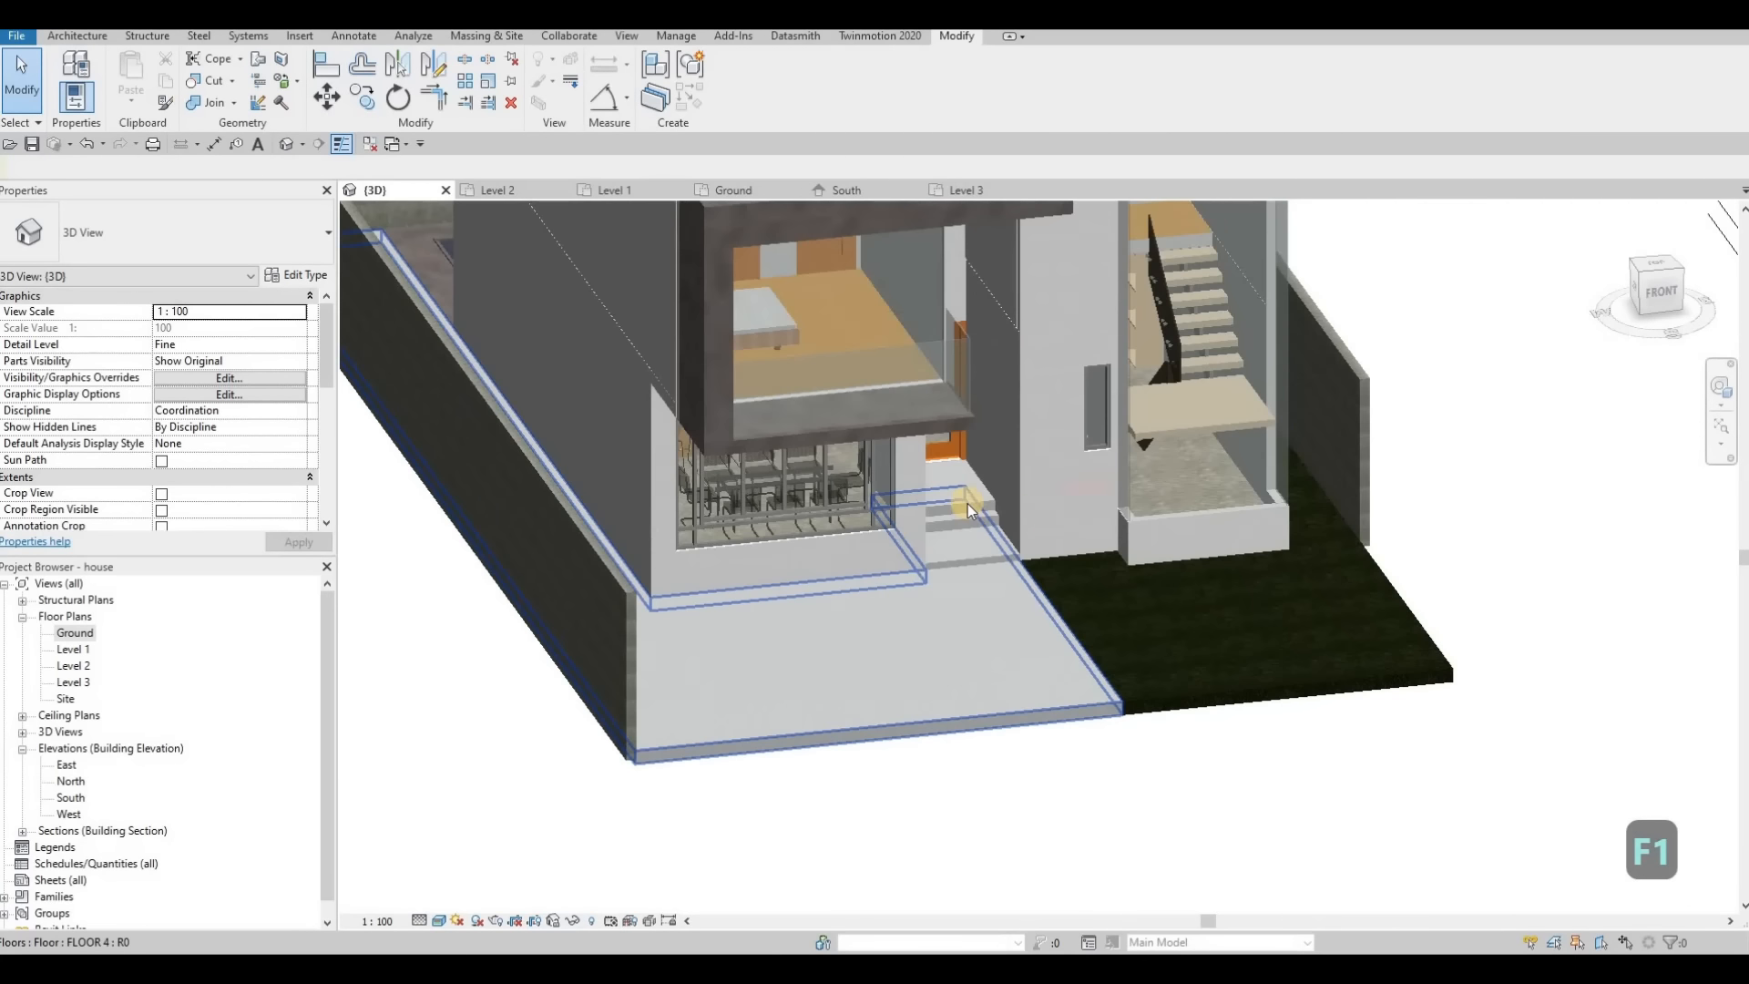
scroll(948, 506, up, 3)
click(898, 510)
scroll(831, 500, up, 5)
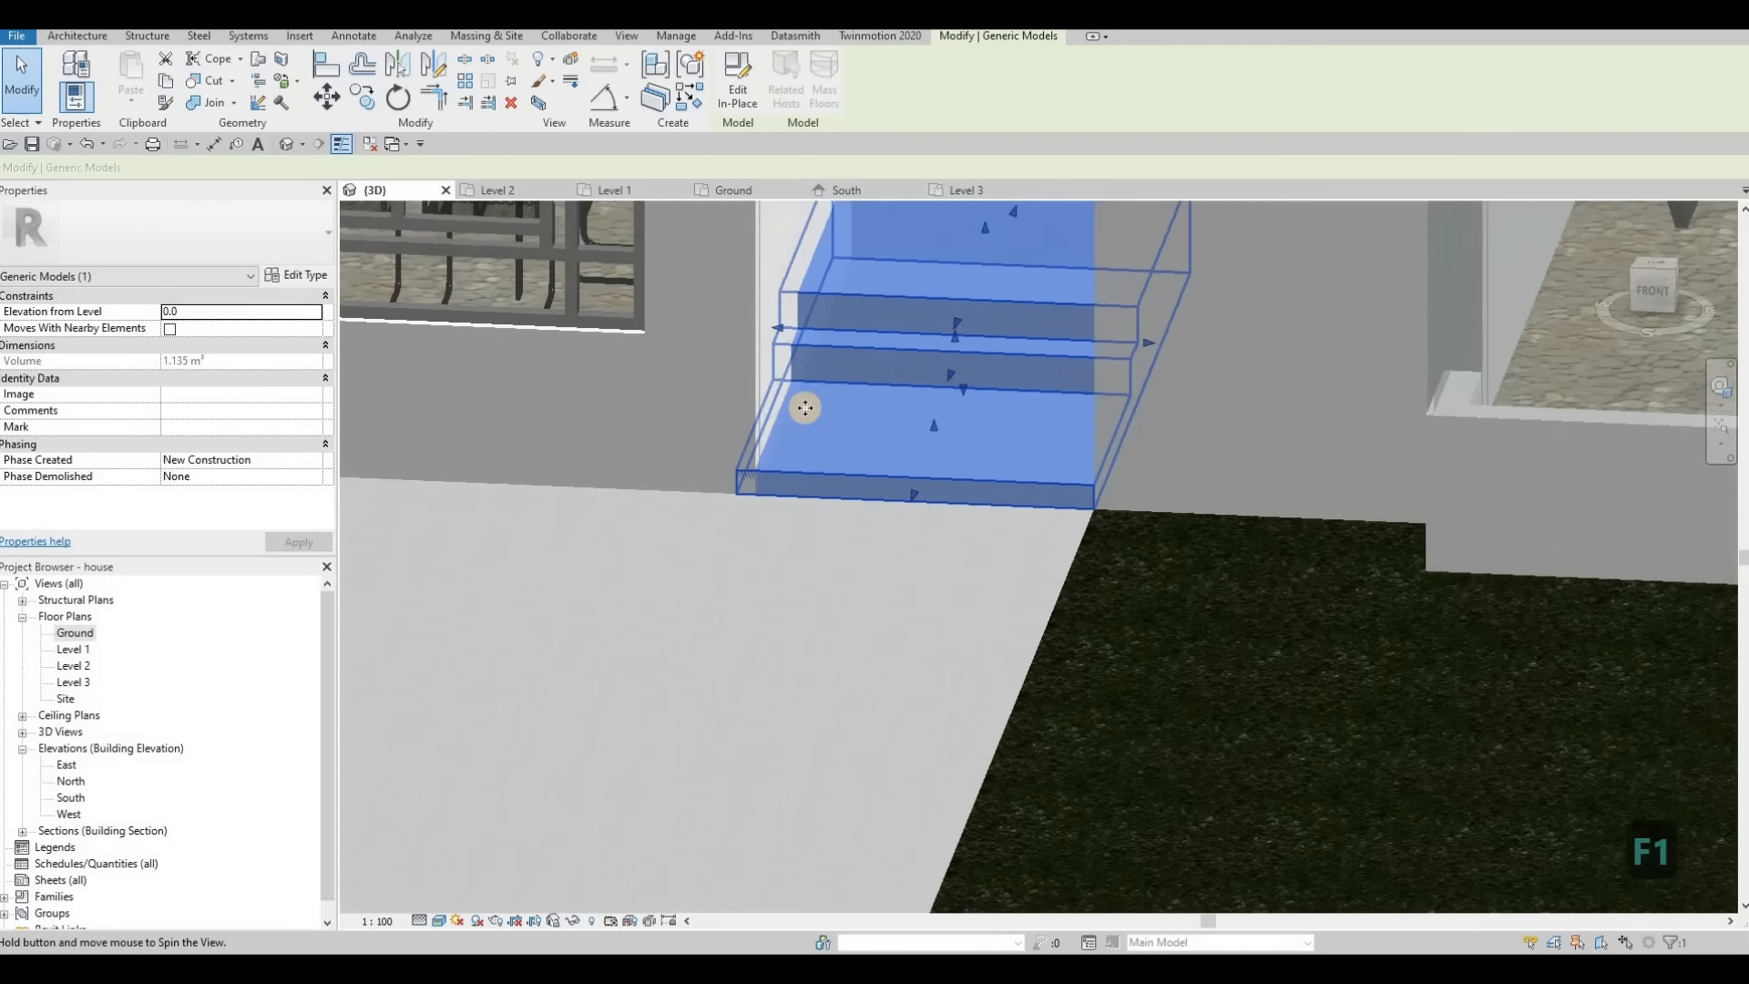
shift+middle_drag(805, 408, 779, 333)
drag(783, 329, 804, 335)
scroll(834, 490, down, 2)
key(Escape)
Step: Review the house's front facade and entrance in the 3D view, and save the project
shift+middle_drag(889, 462, 758, 588)
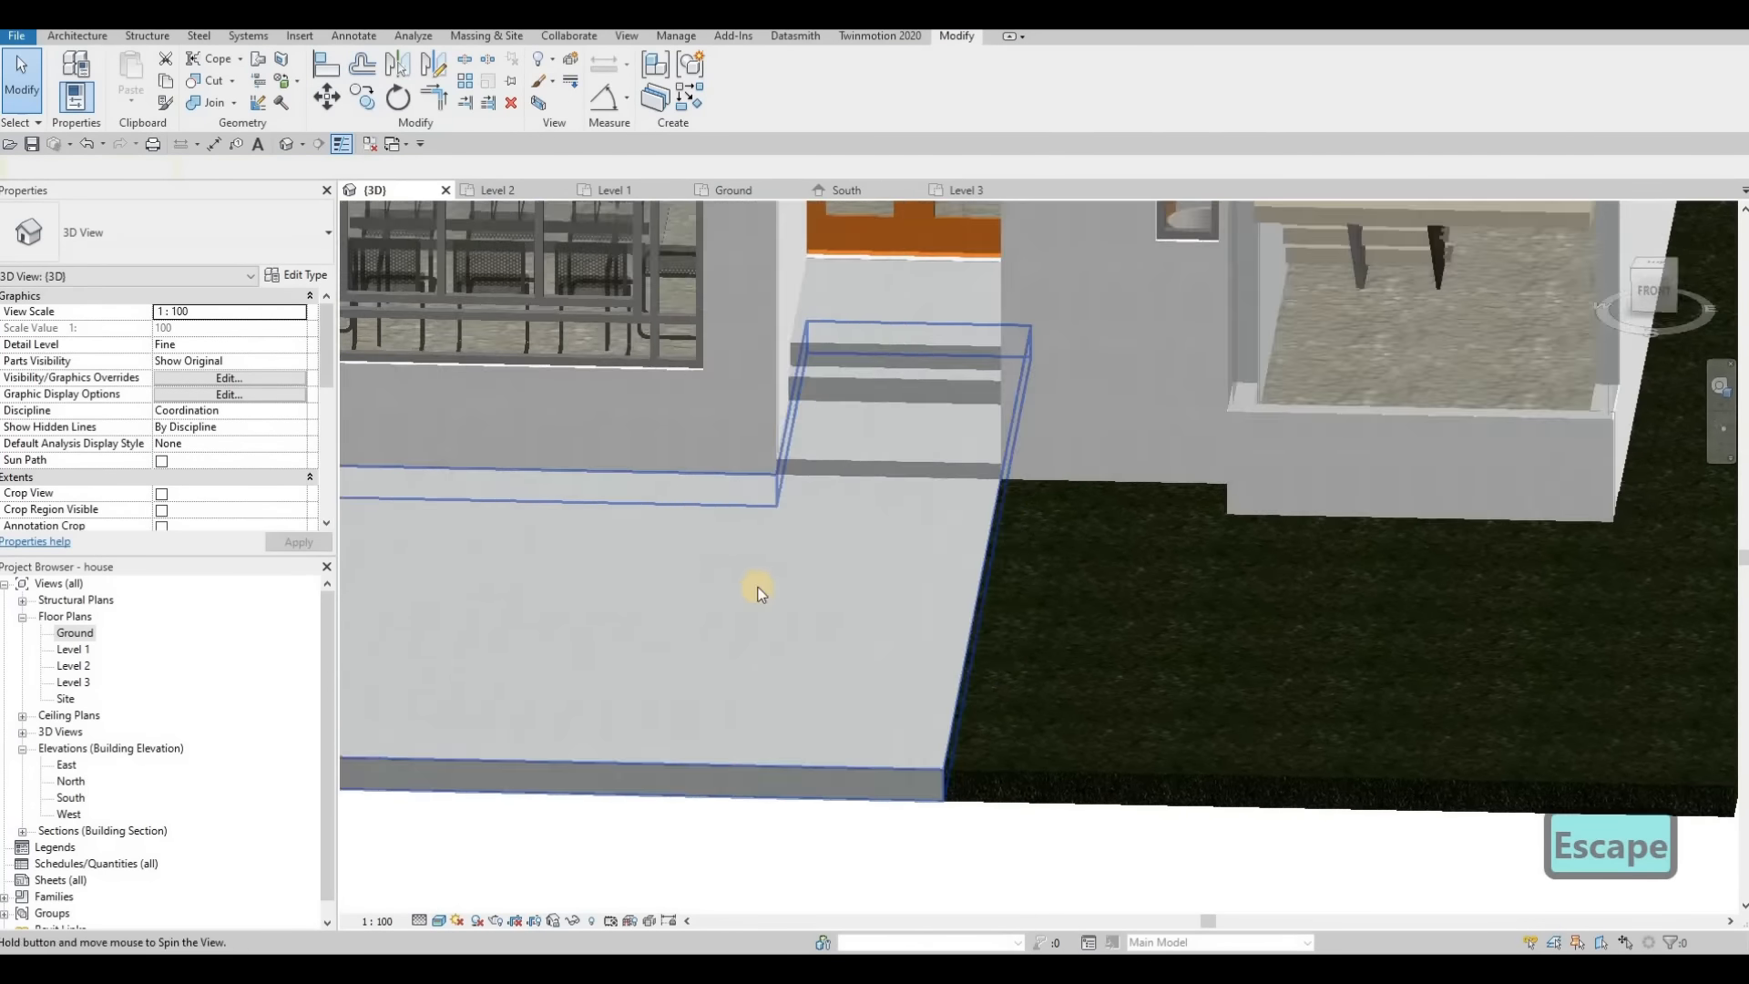
scroll(757, 588, down, 10)
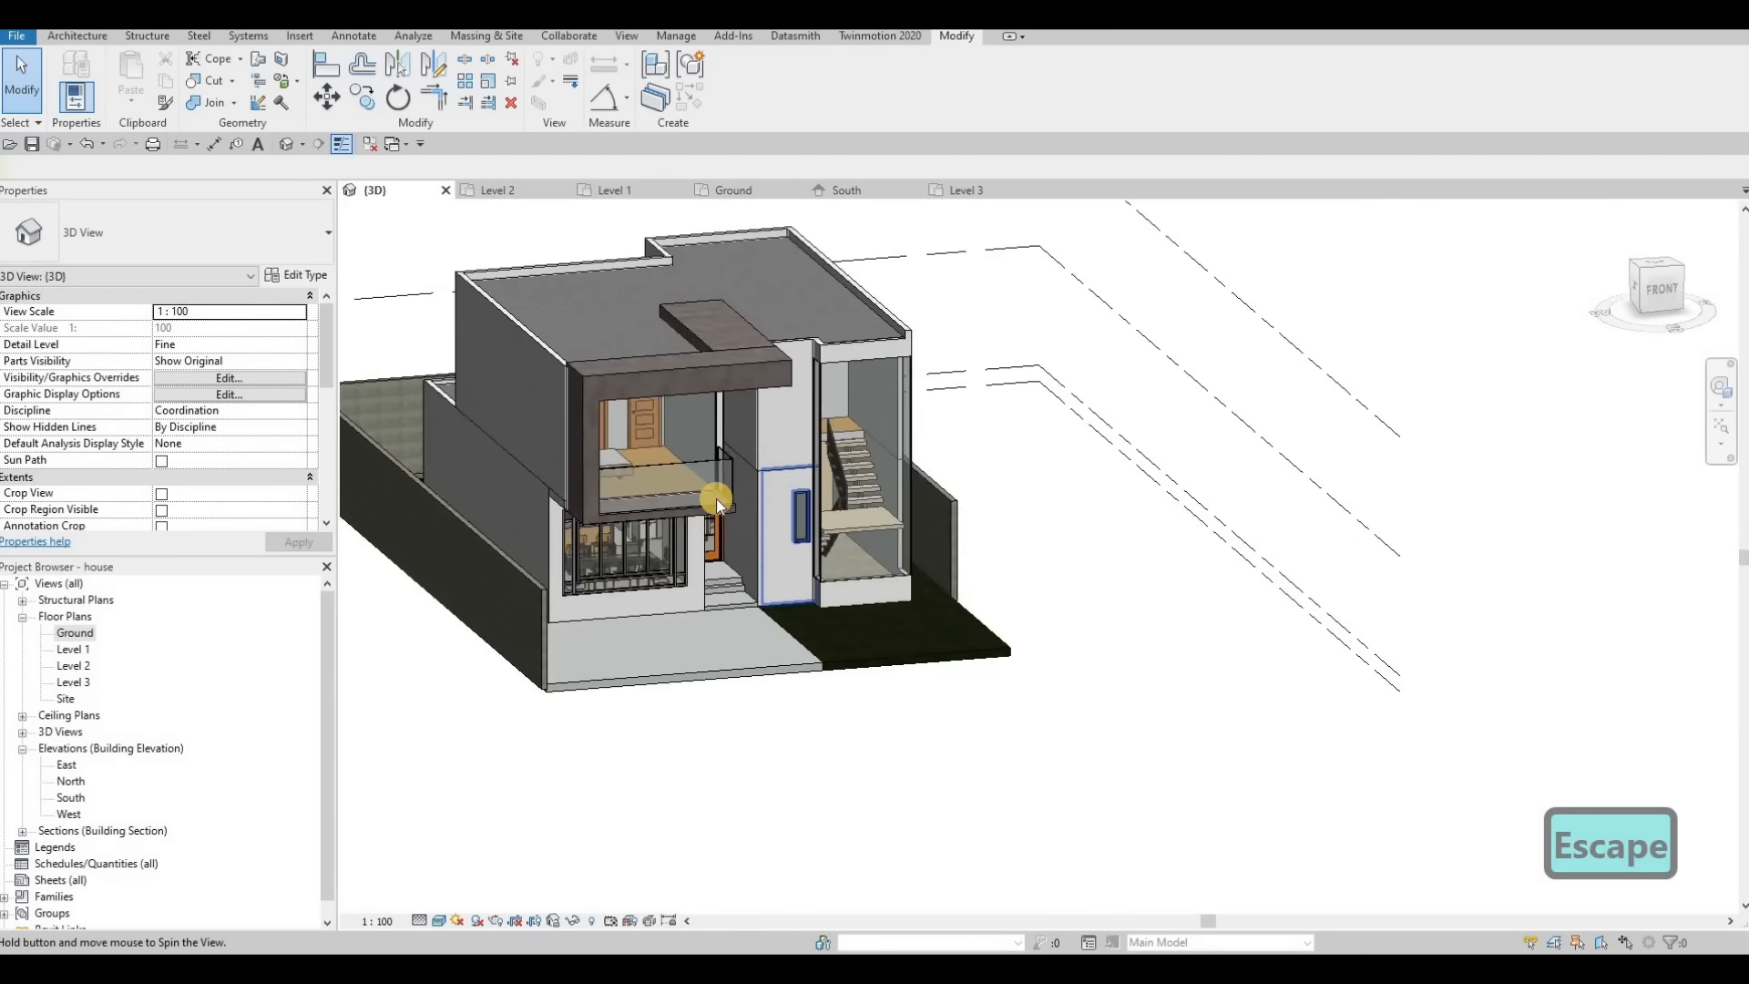
shift+middle_drag(716, 499, 712, 499)
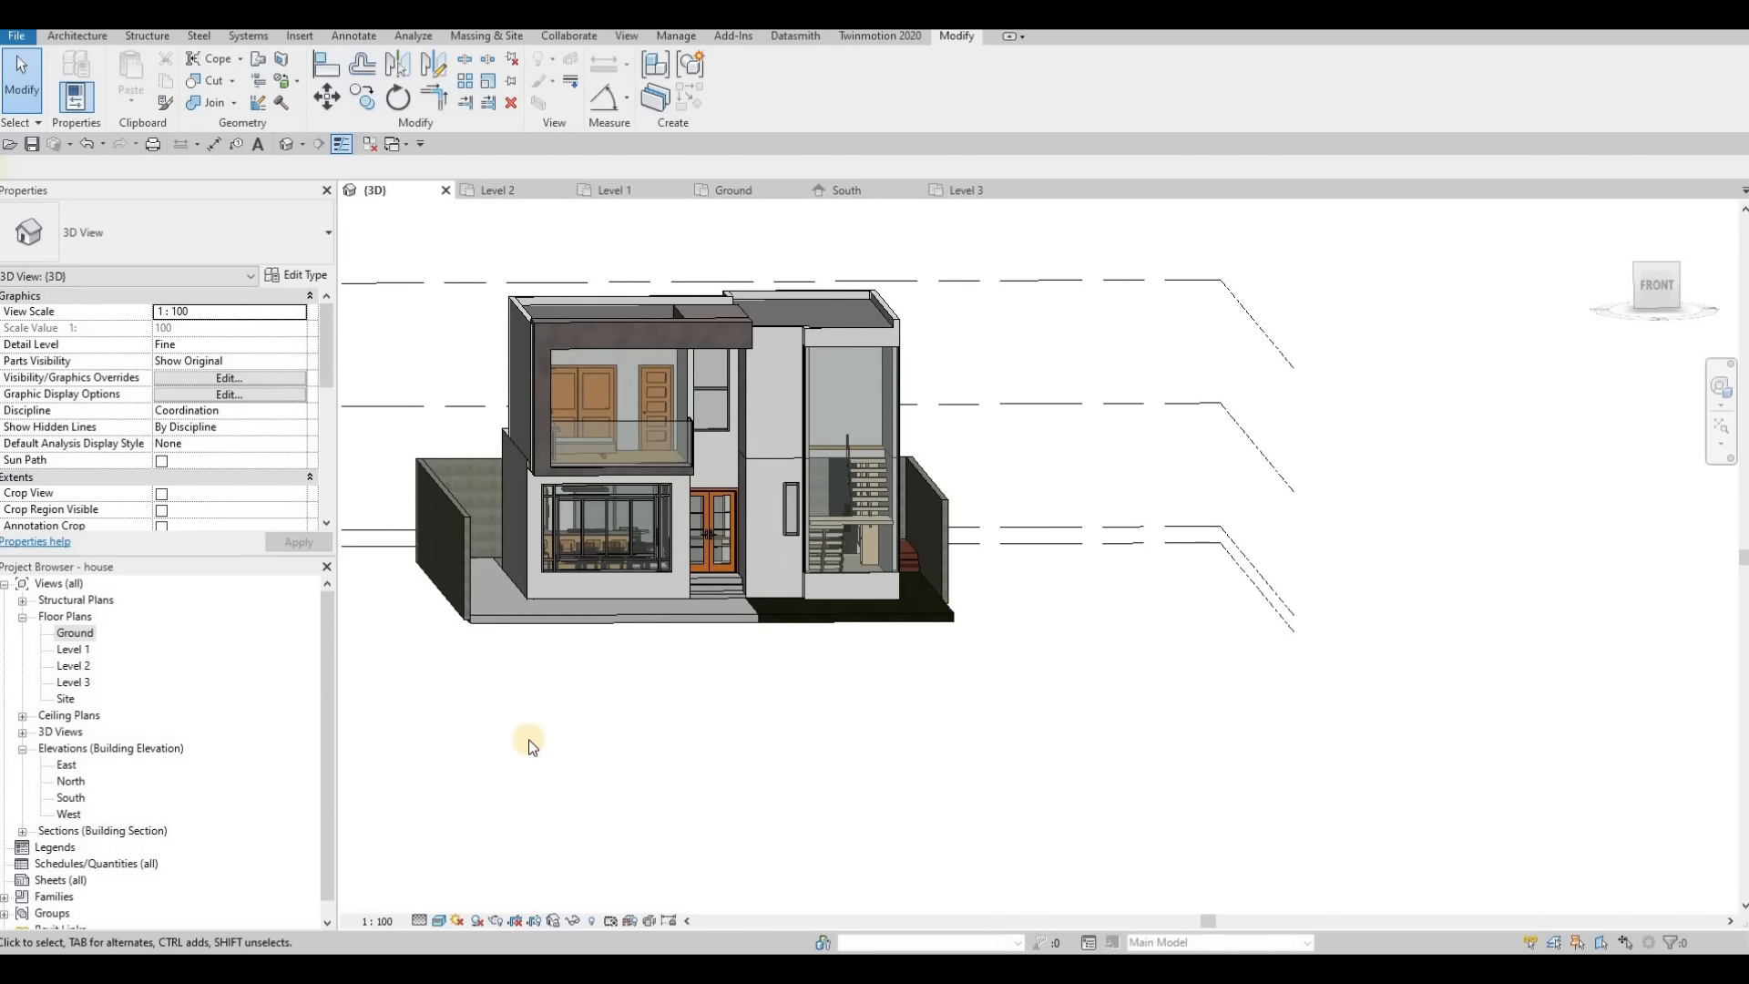
shift+middle_drag(532, 745, 686, 692)
scroll(714, 728, up, 6)
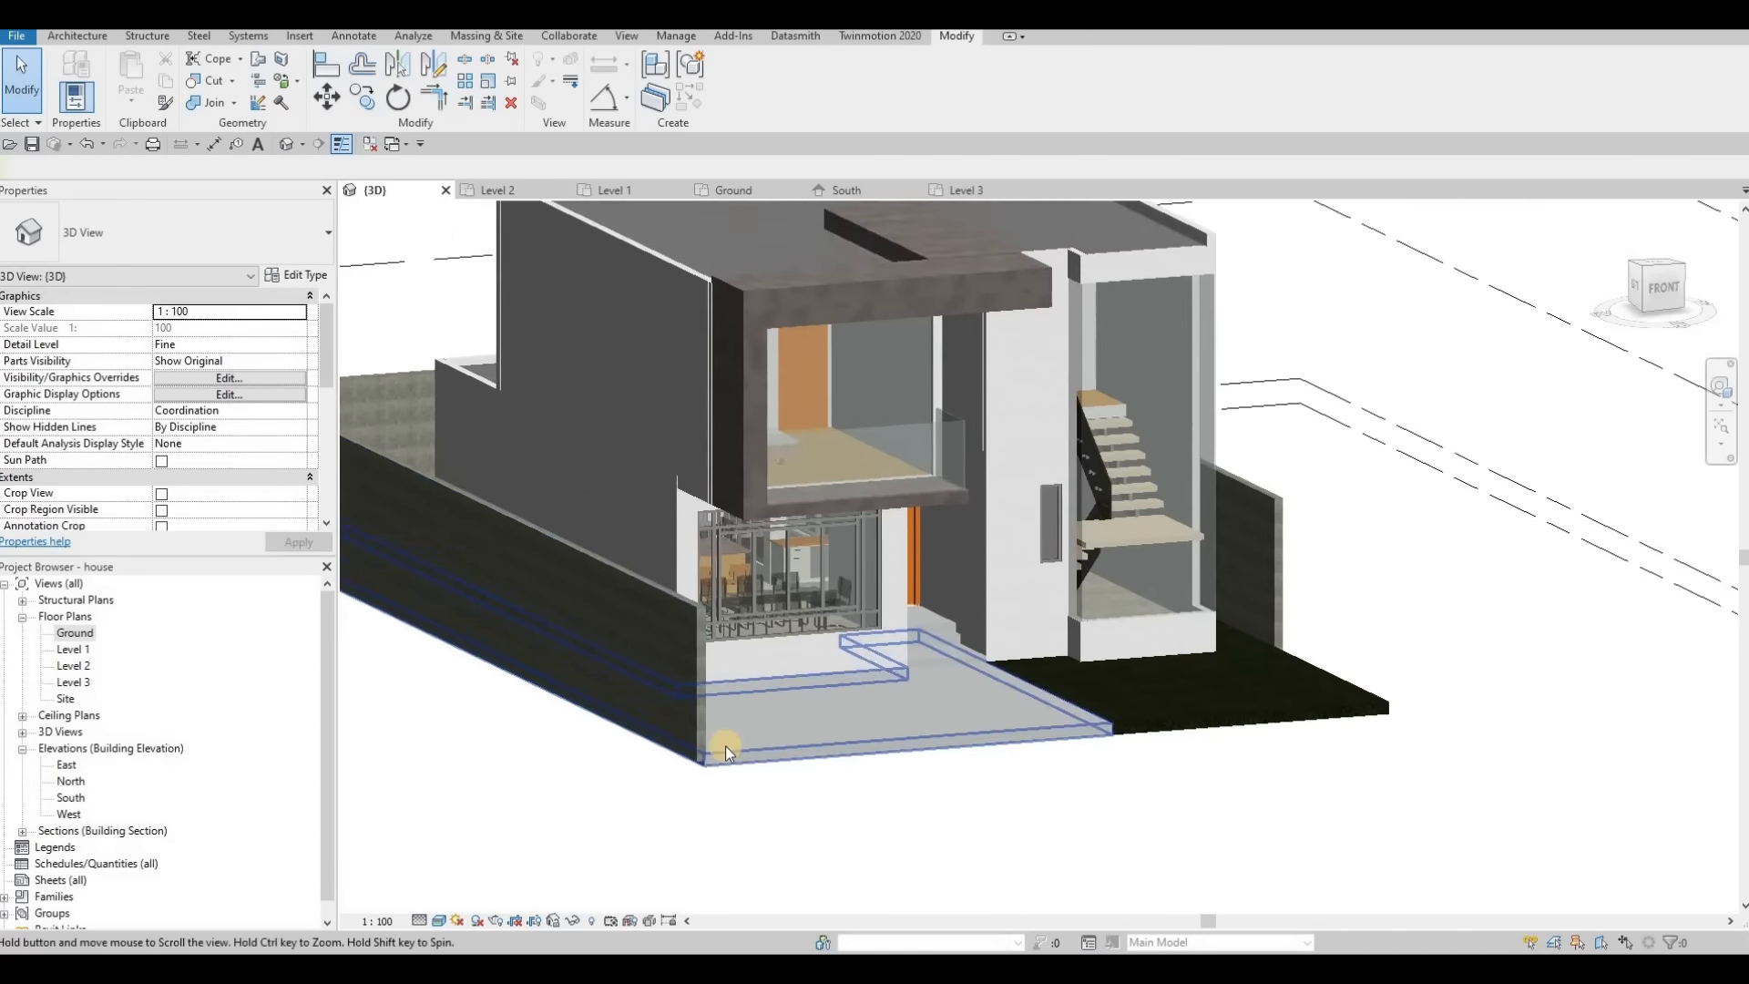
scroll(725, 745, down, 2)
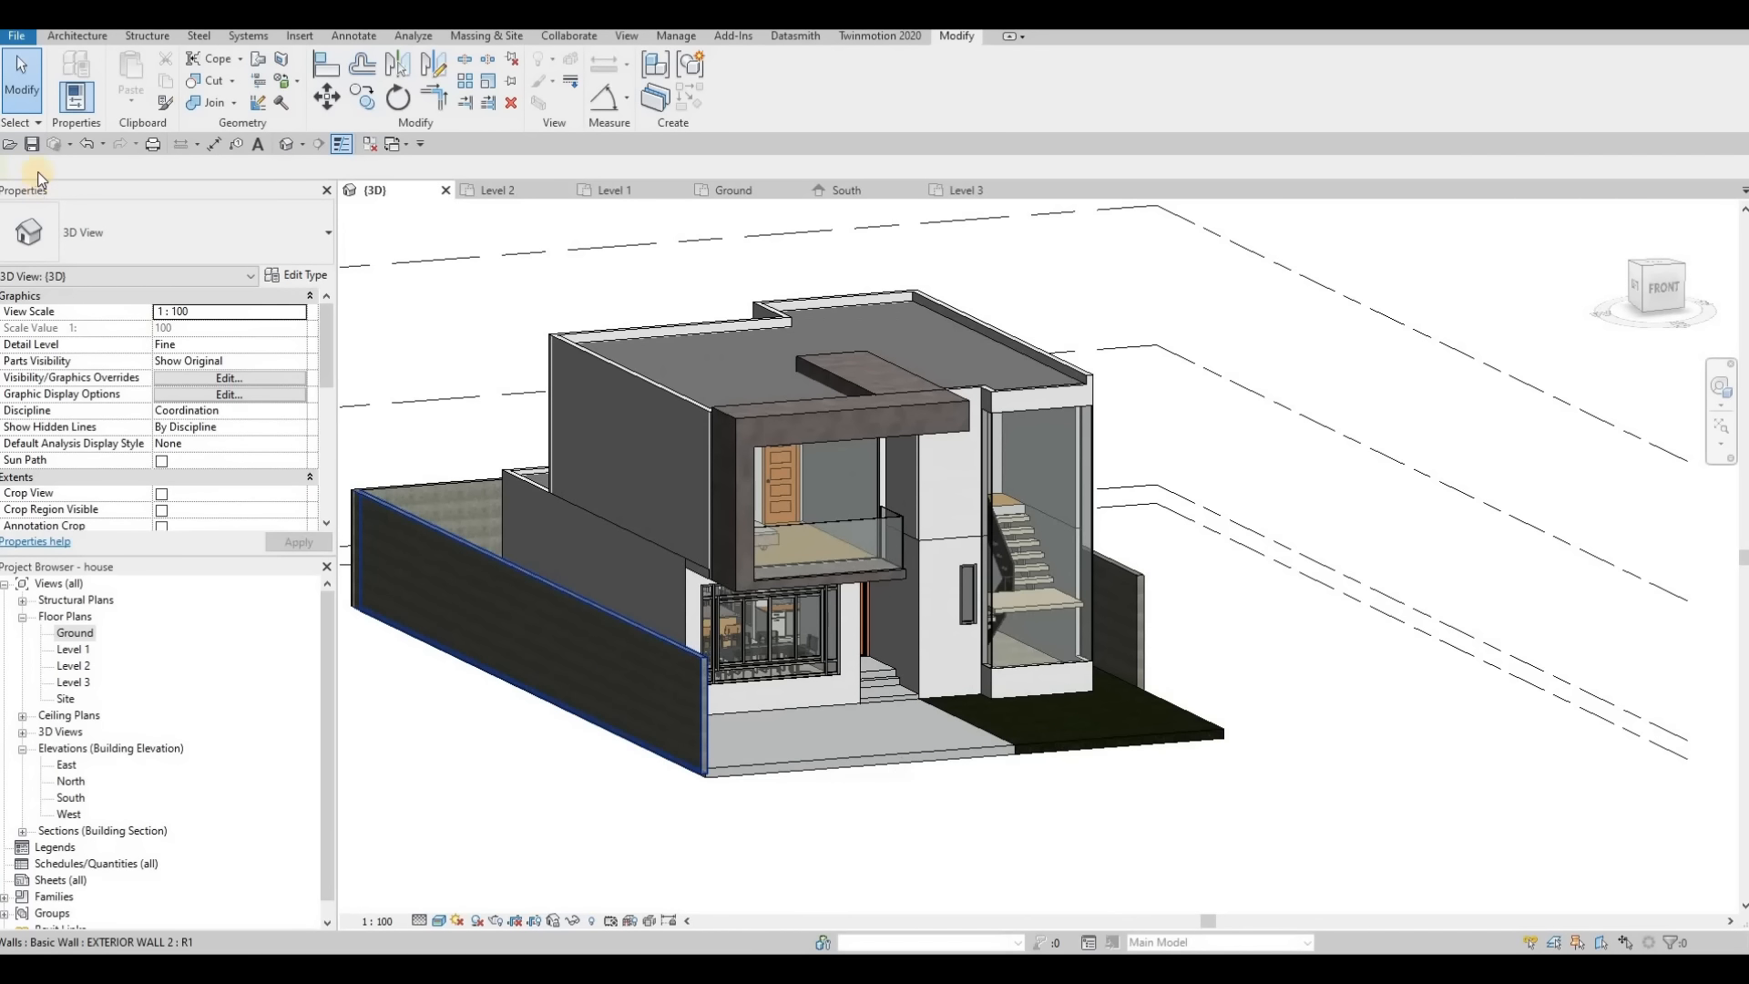
click(32, 144)
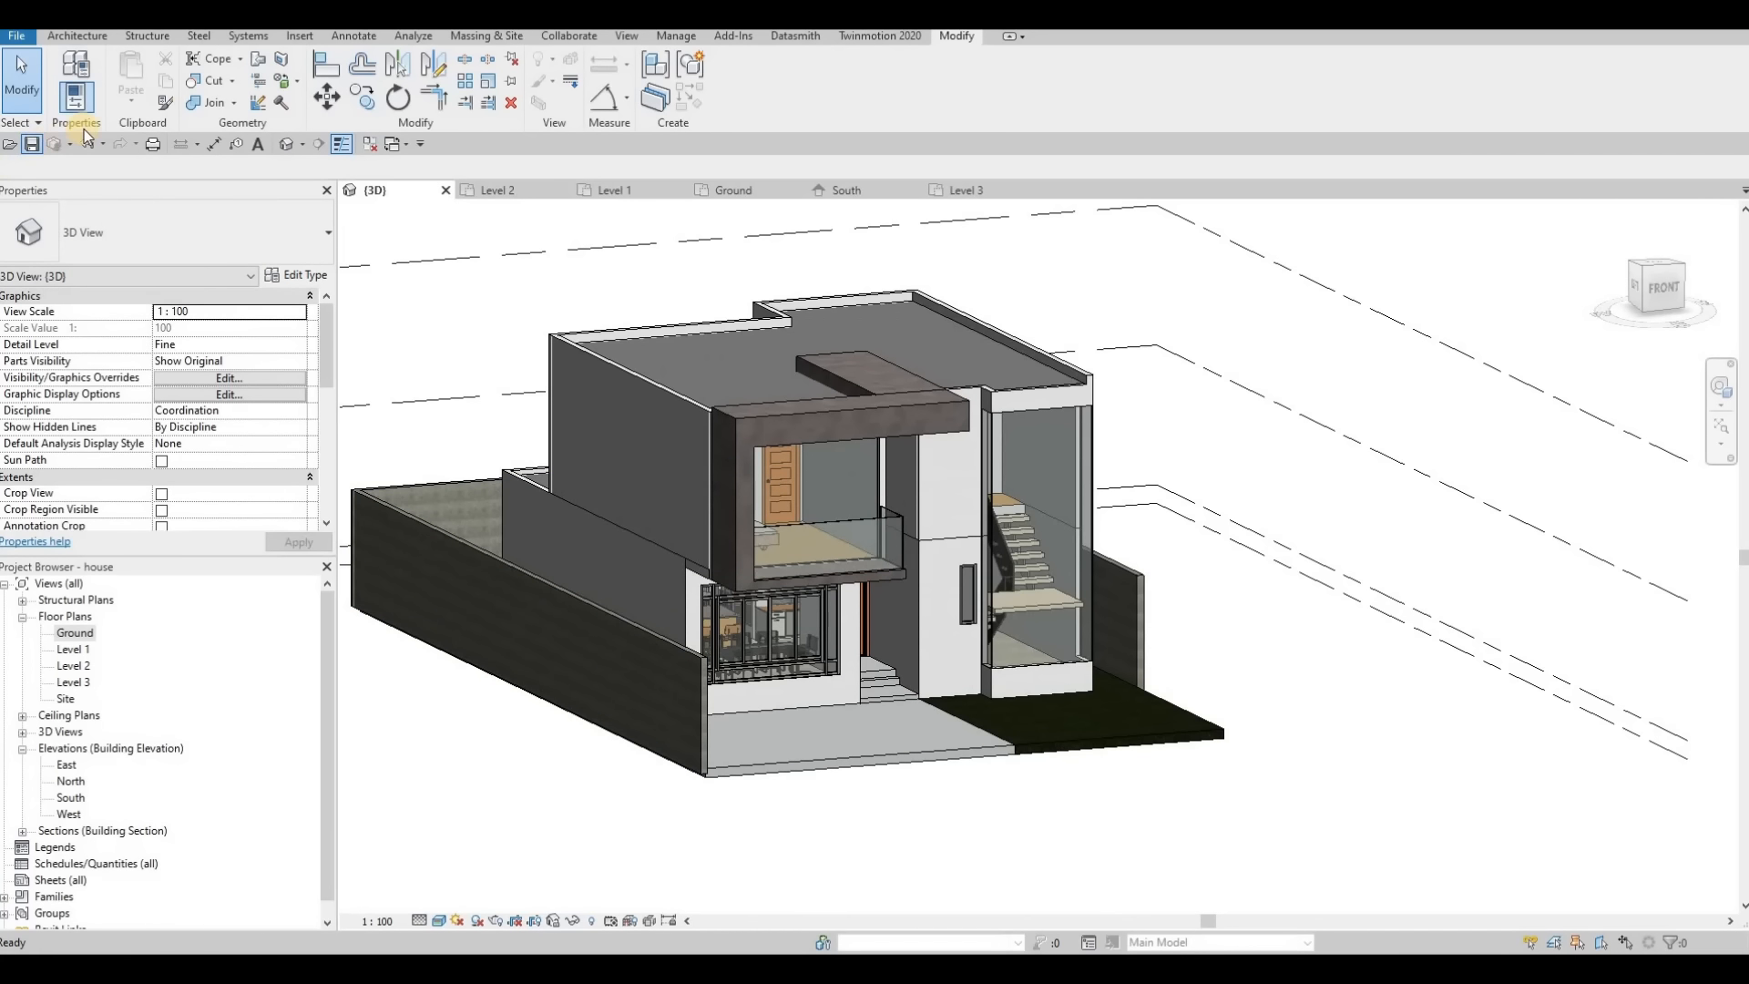